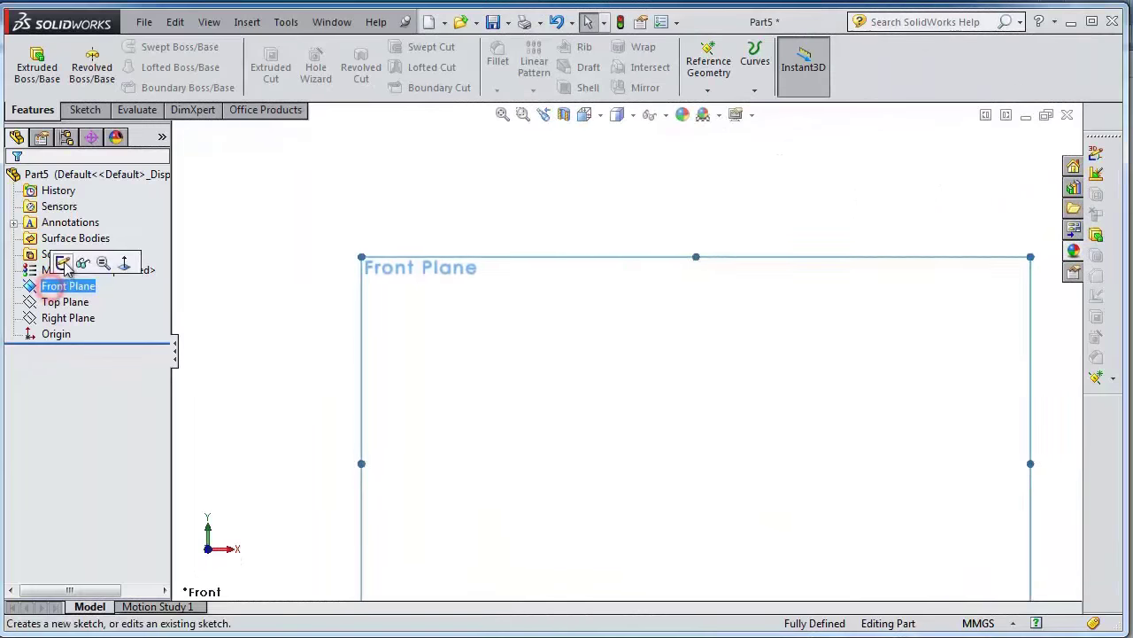
- Switch to Part5 and start Sketch2 on its Front Plane
{"action": "left_click", "coordinate": [89, 257]}
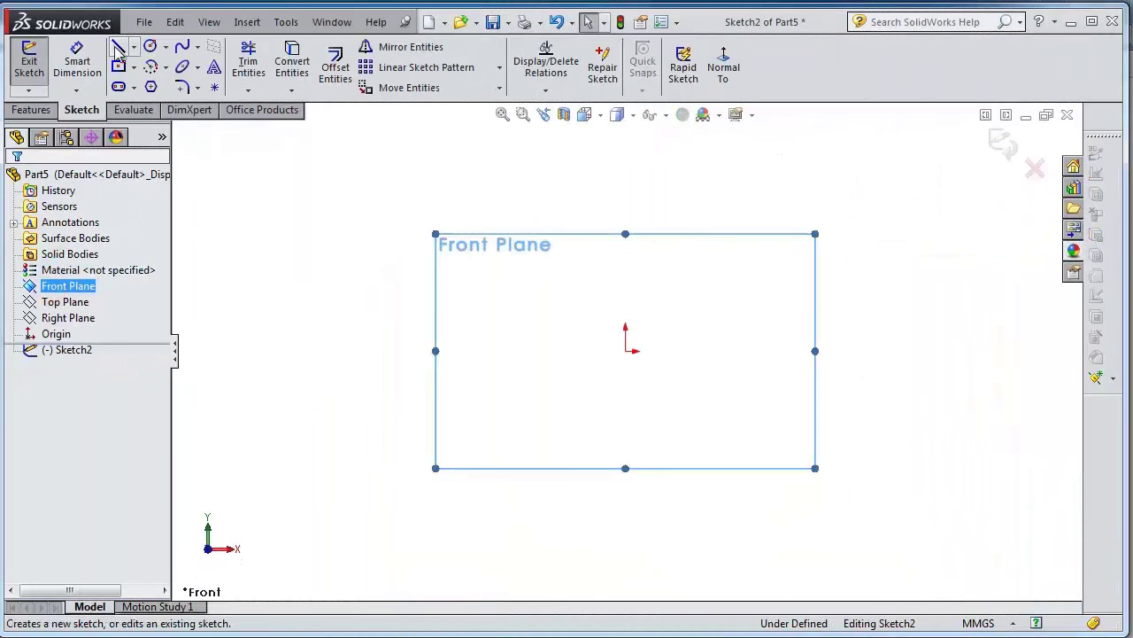
- Draw lines from the origin up the shank, across the head step and along the sloped head top
{"action": "left_click", "coordinate": [118, 51]}
{"action": "left_click", "coordinate": [625, 351]}
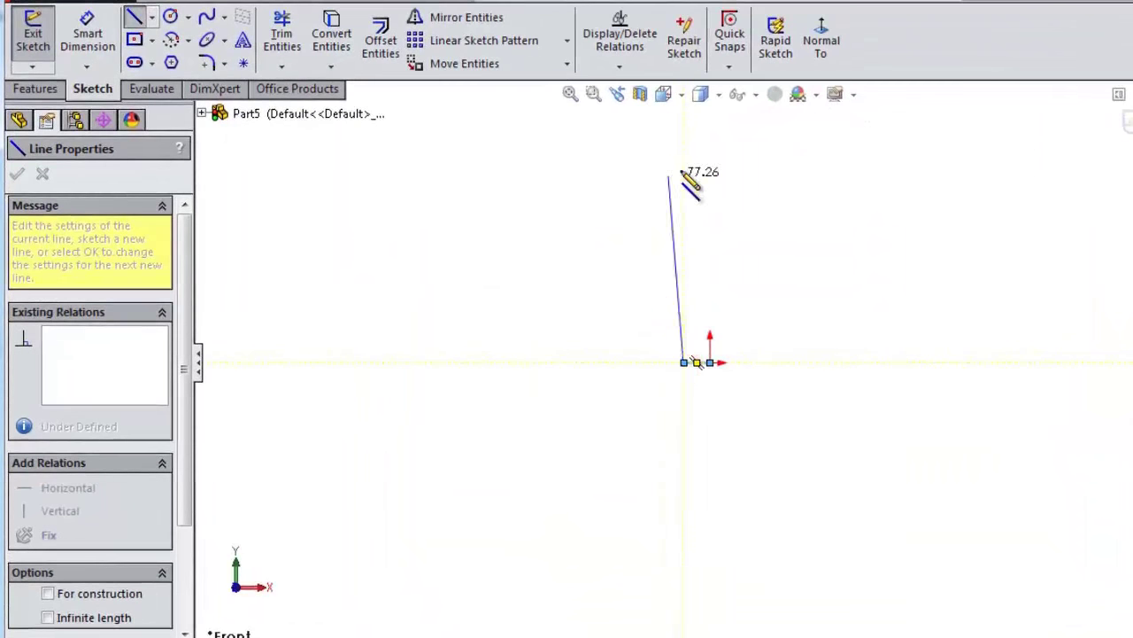
{"action": "left_click", "coordinate": [699, 164]}
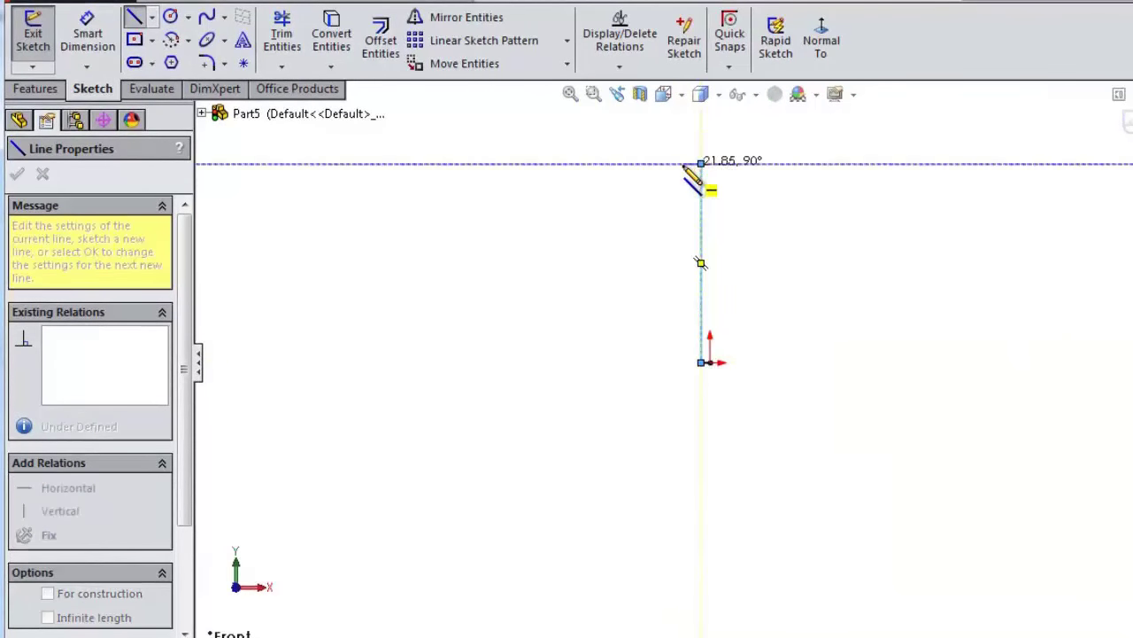
{"action": "left_click", "coordinate": [689, 165]}
{"action": "left_click", "coordinate": [684, 136]}
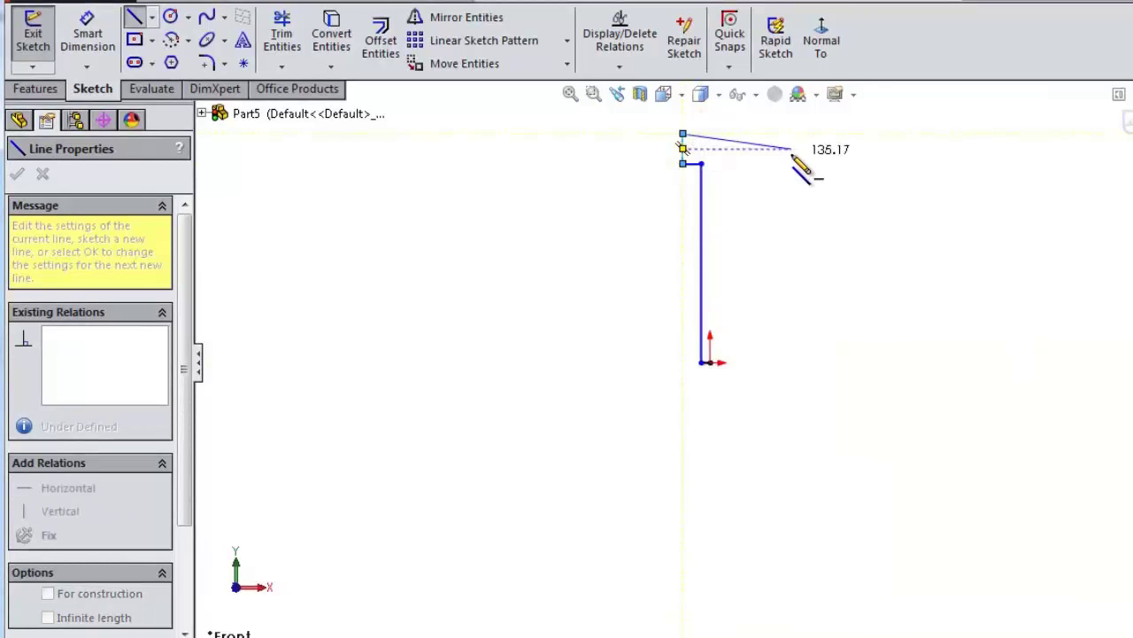
{"action": "left_click", "coordinate": [785, 148]}
{"action": "scroll", "coordinate": [791, 128], "scroll_direction": "down", "scroll_amount": 3}
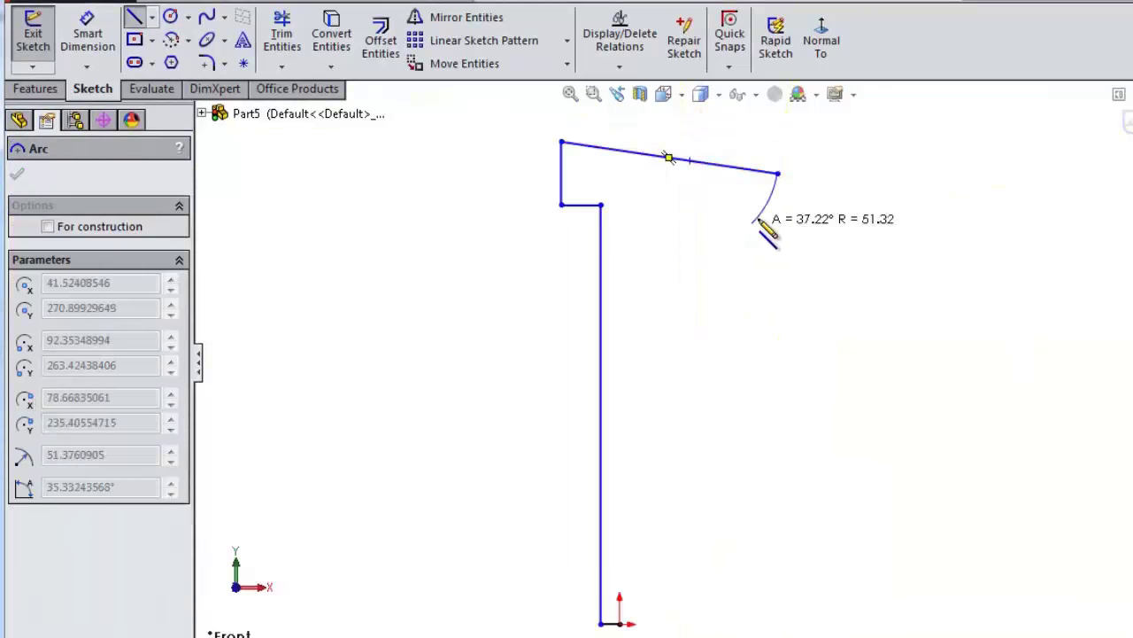
{"action": "key", "text": "Escape"}
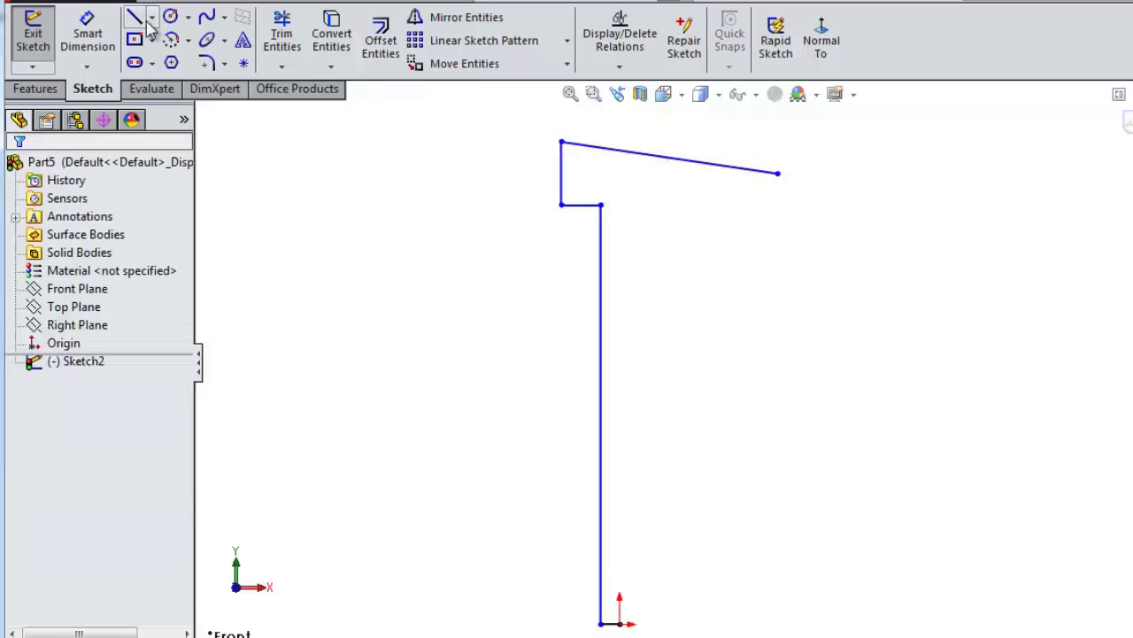
- Add the head's right edge and underside, closing the T-shaped outline at the origin
{"action": "left_click", "coordinate": [137, 18]}
{"action": "left_click", "coordinate": [778, 173]}
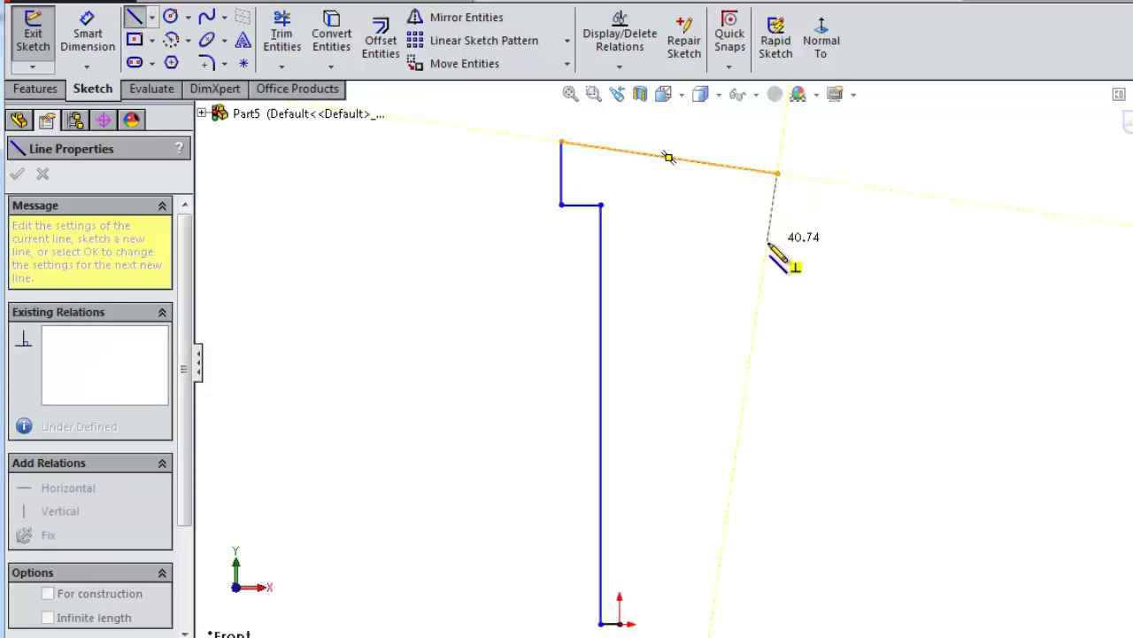
{"action": "left_click", "coordinate": [773, 198]}
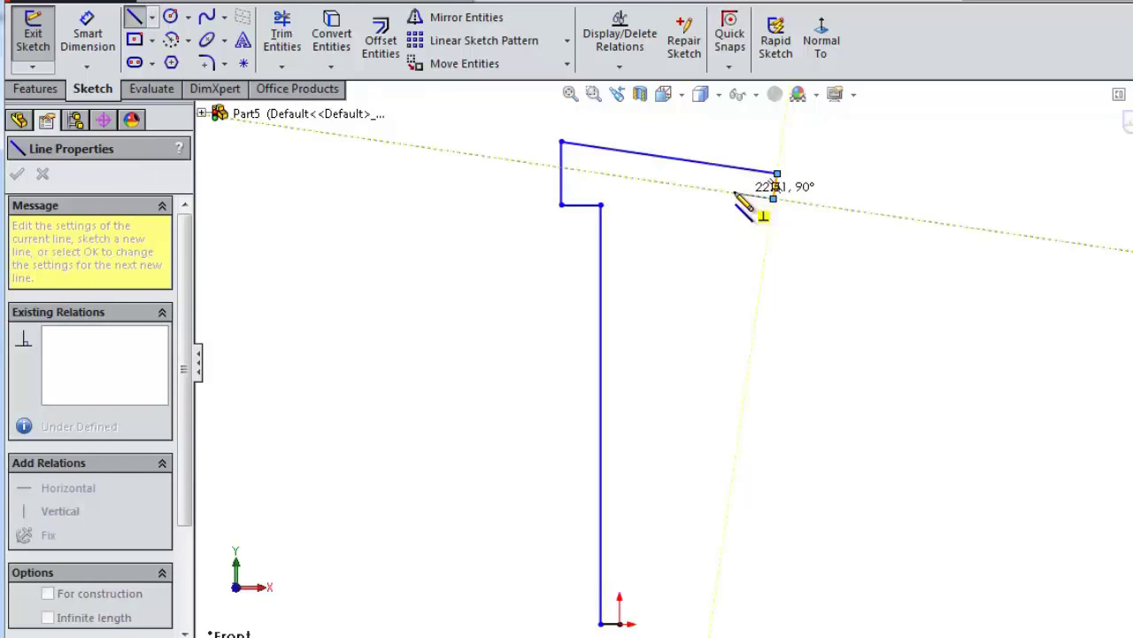
{"action": "left_click", "coordinate": [689, 186]}
{"action": "left_click", "coordinate": [619, 623]}
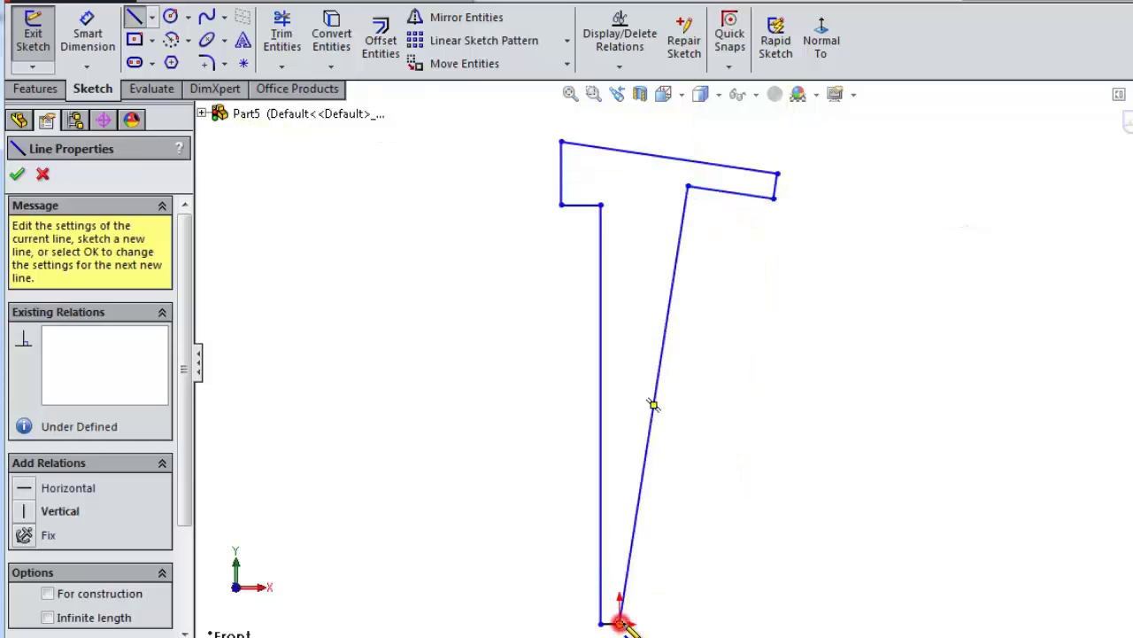
{"action": "left_click", "coordinate": [104, 26]}
{"action": "left_click", "coordinate": [599, 372]}
- Dimension the shank height to 240 and the base width to 17.5
{"action": "left_click", "coordinate": [454, 407]}
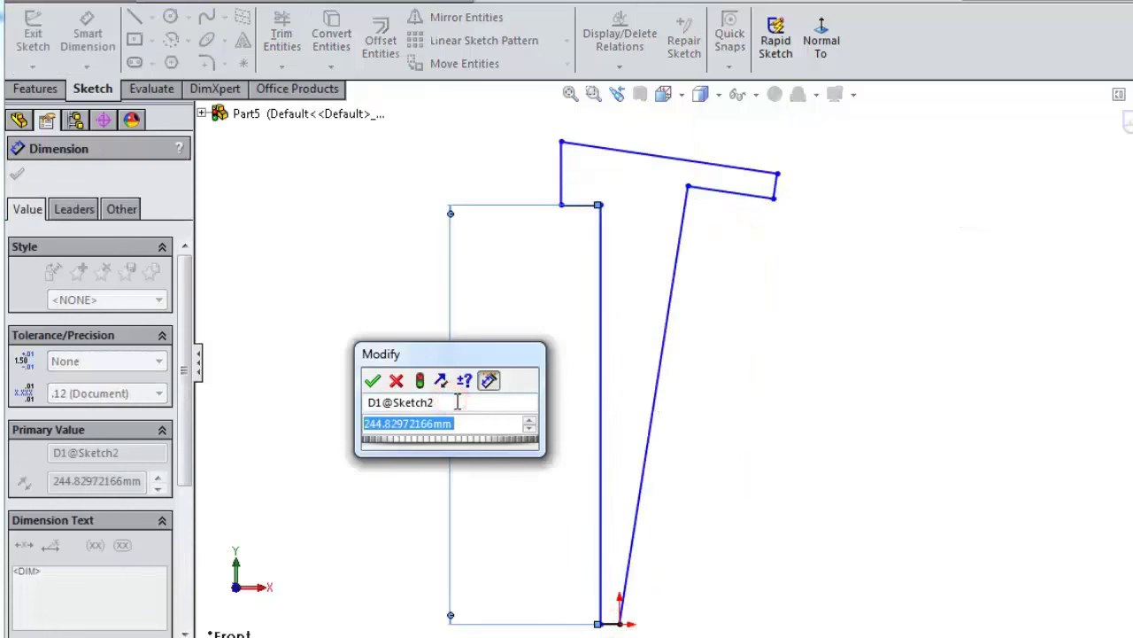
{"action": "type", "text": "240"}
{"action": "key", "text": "Return"}
{"action": "scroll", "coordinate": [590, 594], "scroll_direction": "down", "scroll_amount": 4}
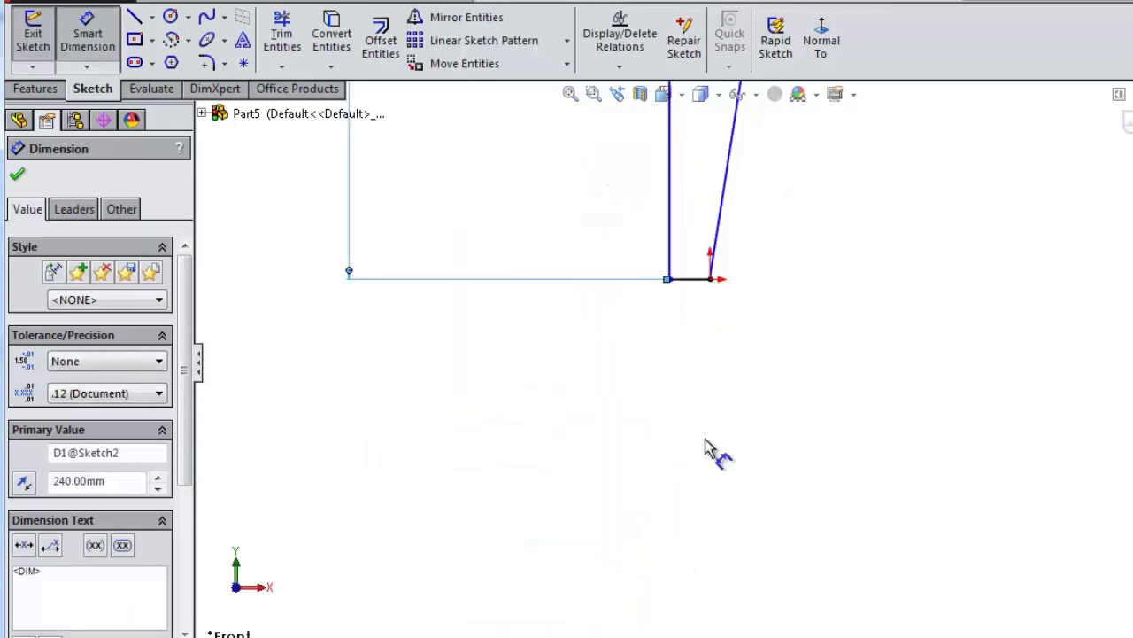
{"action": "left_click", "coordinate": [682, 278]}
{"action": "left_click", "coordinate": [693, 359]}
{"action": "type", "text": "17.5"}
{"action": "key", "text": "Return"}
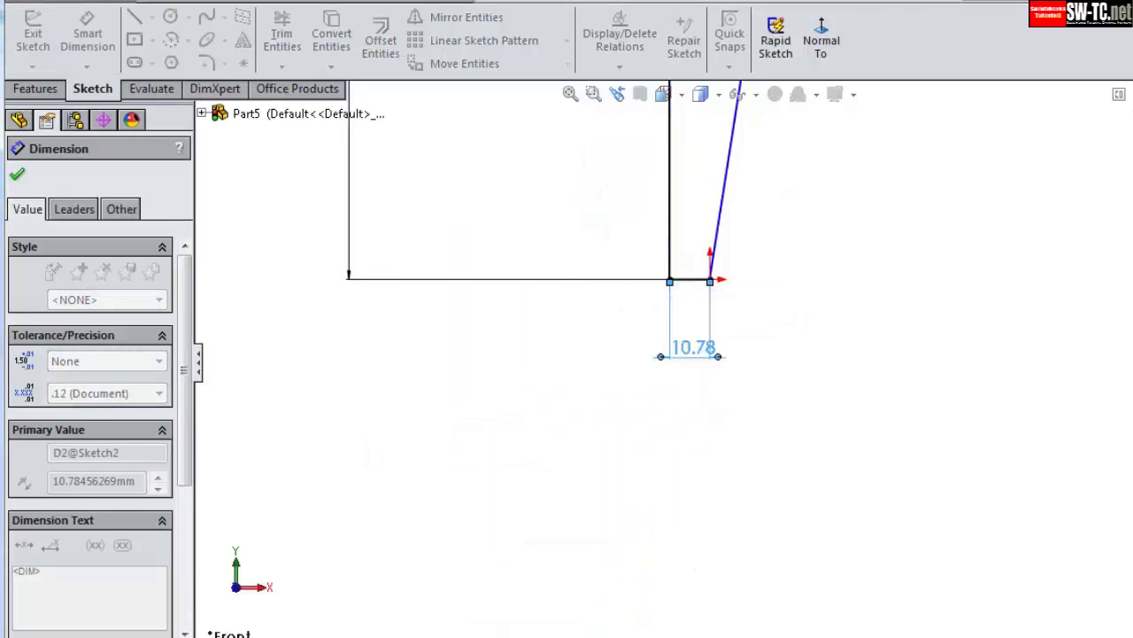
- Dimension the step under the head to 11 and the head height to 39
{"action": "scroll", "coordinate": [741, 254], "scroll_direction": "up", "scroll_amount": 2}
{"action": "scroll", "coordinate": [715, 183], "scroll_direction": "up", "scroll_amount": 2}
{"action": "scroll", "coordinate": [696, 260], "scroll_direction": "down", "scroll_amount": 5}
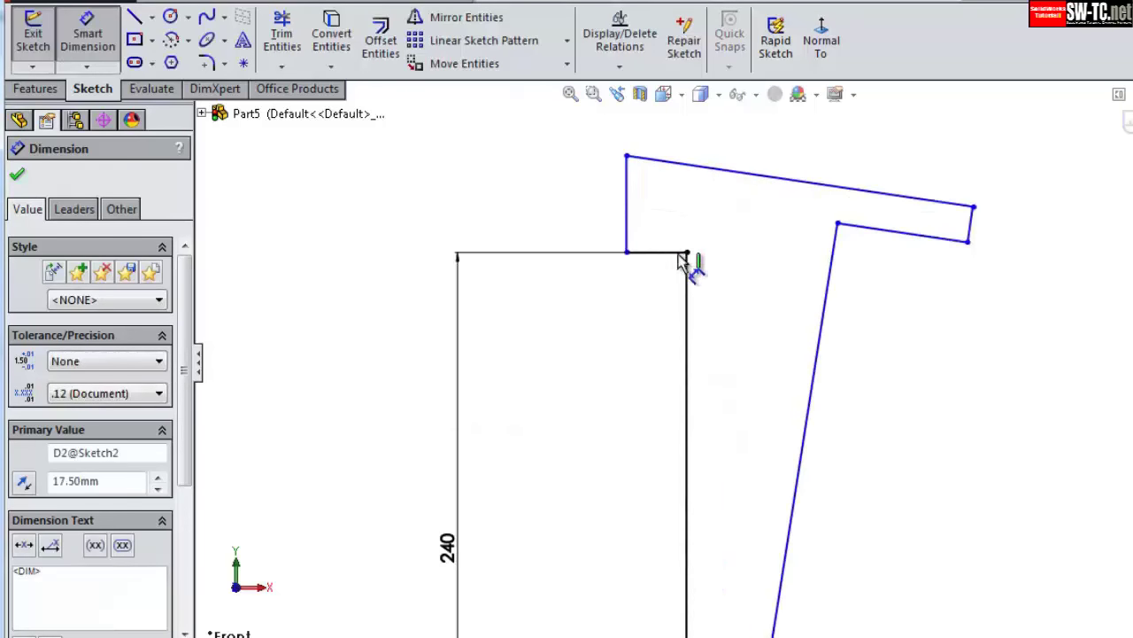
{"action": "left_click", "coordinate": [661, 255]}
{"action": "left_click", "coordinate": [646, 311]}
{"action": "type", "text": "11"}
{"action": "key", "text": "Return"}
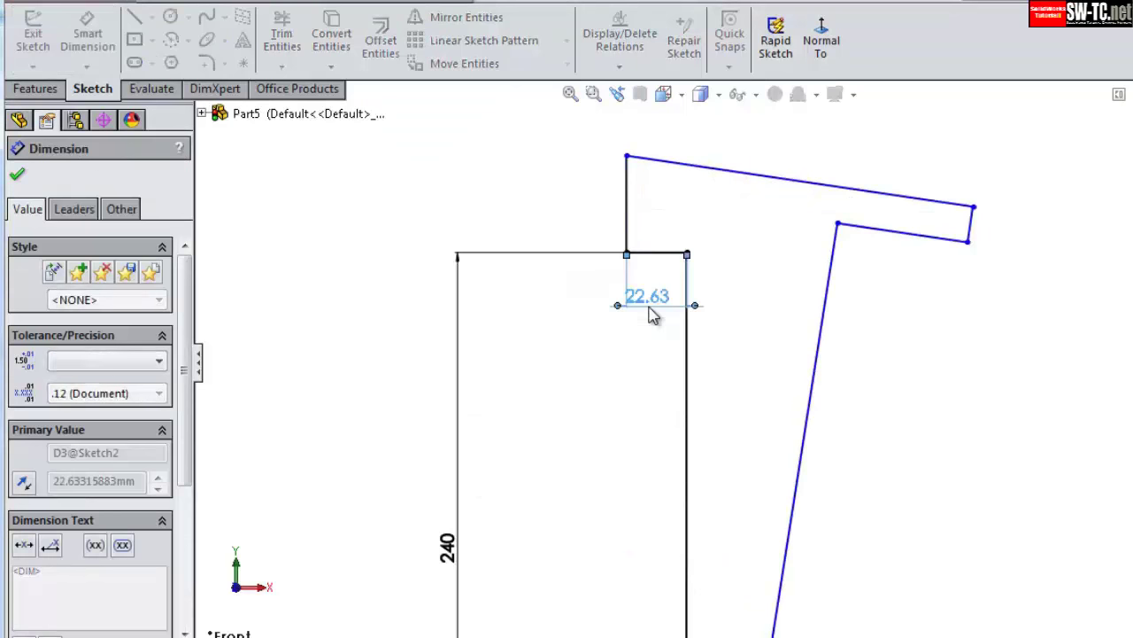
{"action": "left_click", "coordinate": [661, 235]}
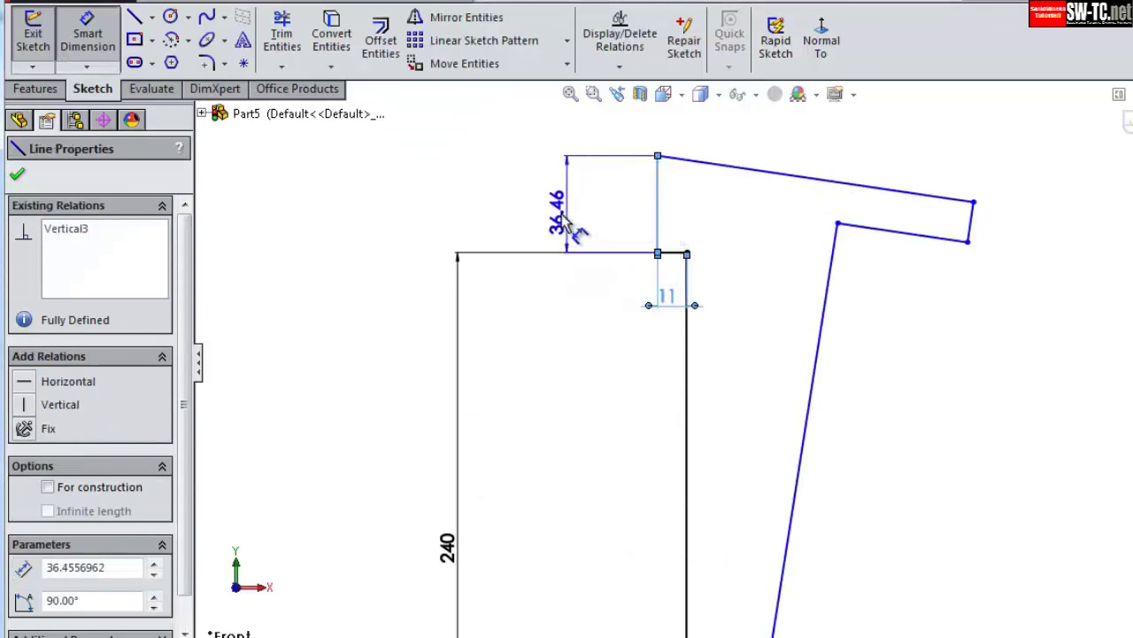
{"action": "left_click", "coordinate": [463, 212]}
{"action": "type", "text": "39"}
{"action": "key", "text": "Return"}
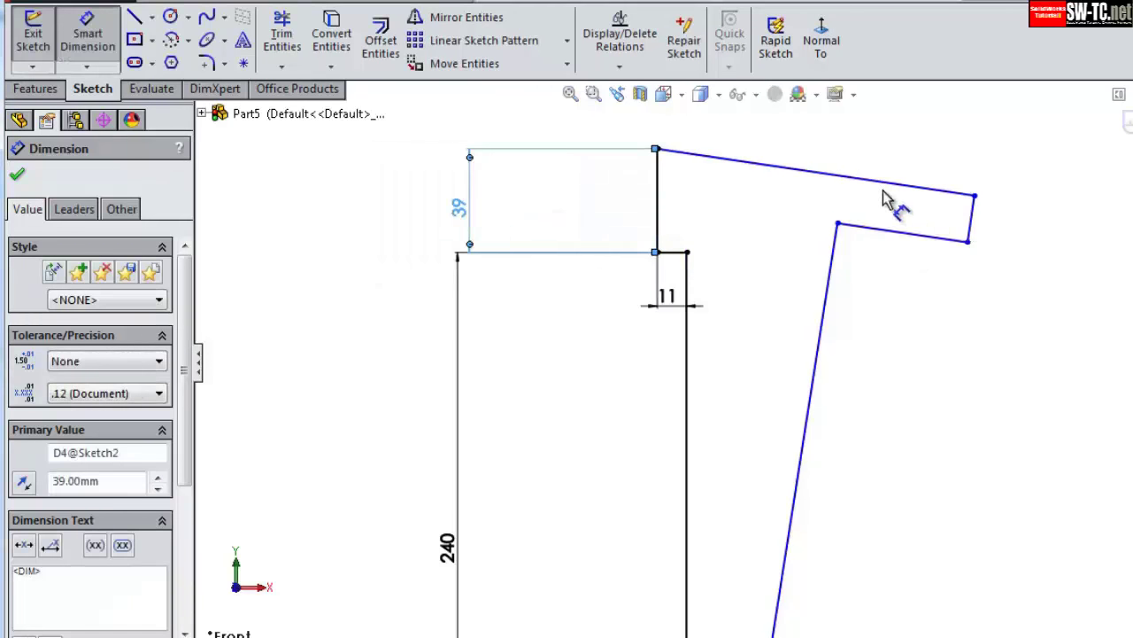
- Set an 85.25° angle between the head's sloped top and its vertical edge
{"action": "scroll", "coordinate": [885, 199], "scroll_direction": "down", "scroll_amount": 2}
{"action": "left_click", "coordinate": [662, 172]}
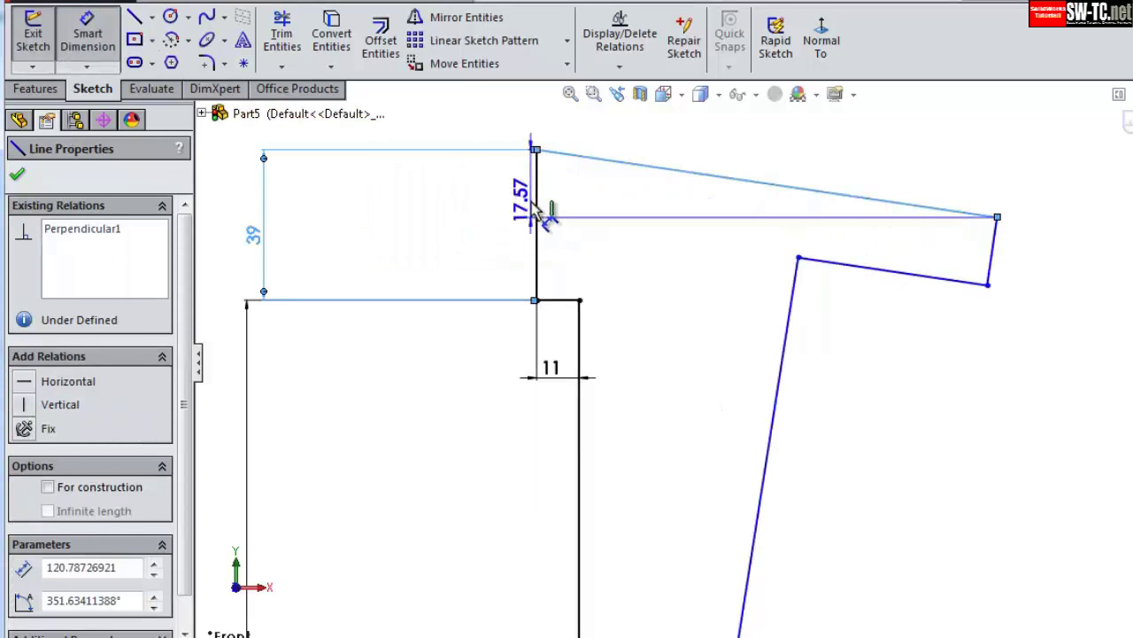
{"action": "left_click", "coordinate": [537, 204]}
{"action": "left_click", "coordinate": [584, 221]}
{"action": "type", "text": "85"}
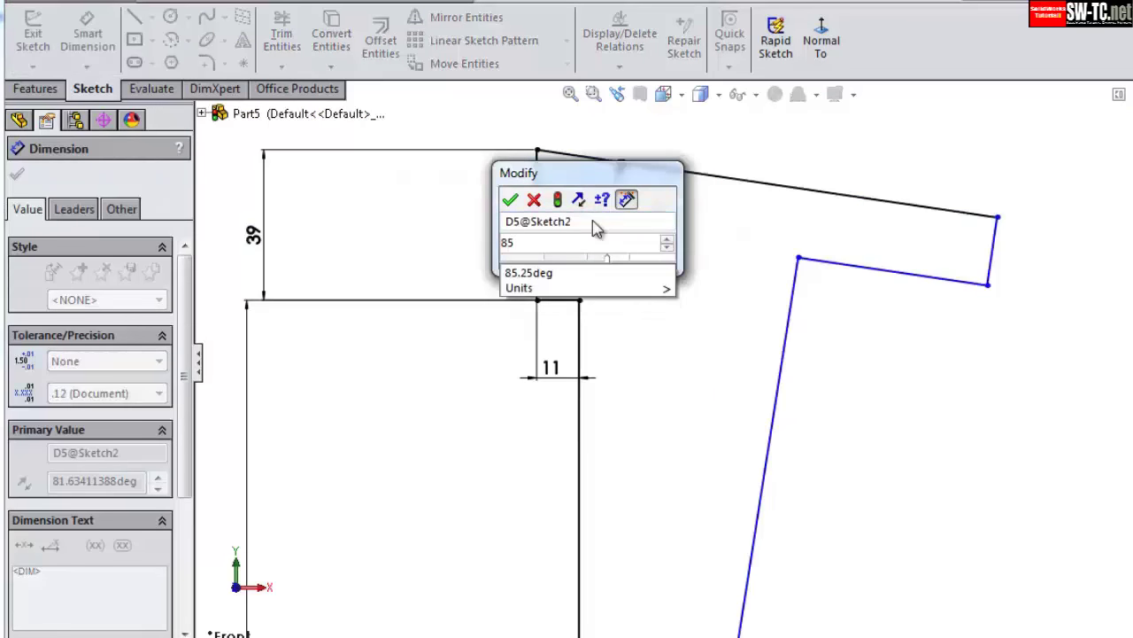
{"action": "type", "text": ".25"}
{"action": "key", "text": "Return"}
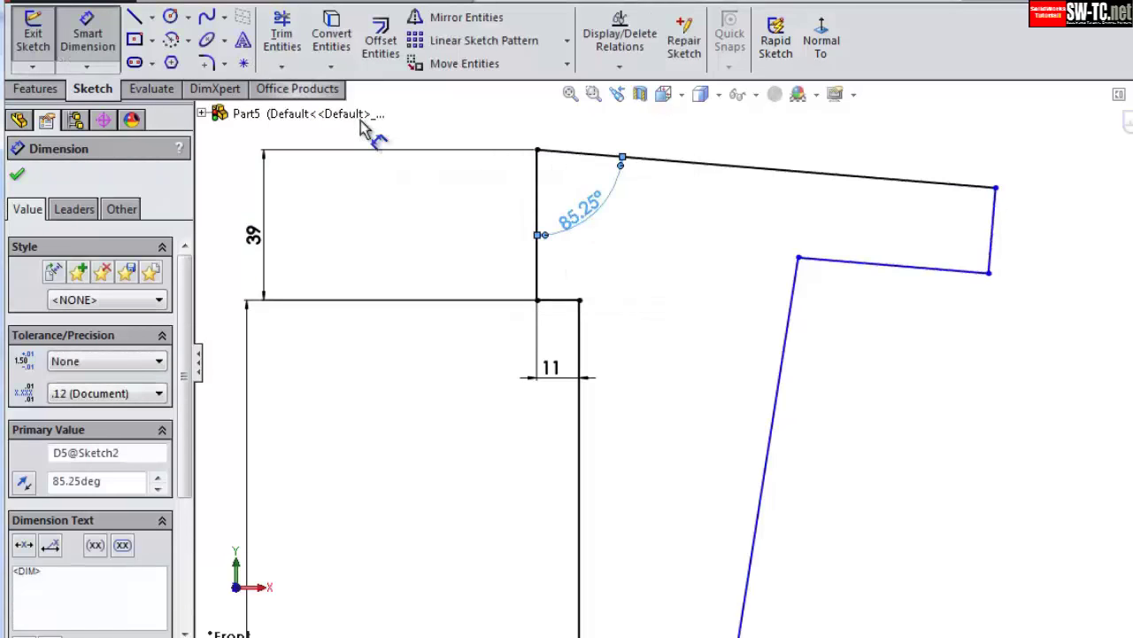
{"action": "key", "text": "Escape"}
- Make the head's underside perpendicular to its right end edge
{"action": "left_click", "coordinate": [961, 196]}
{"action": "left_click", "coordinate": [991, 220], "text": "ctrl"}
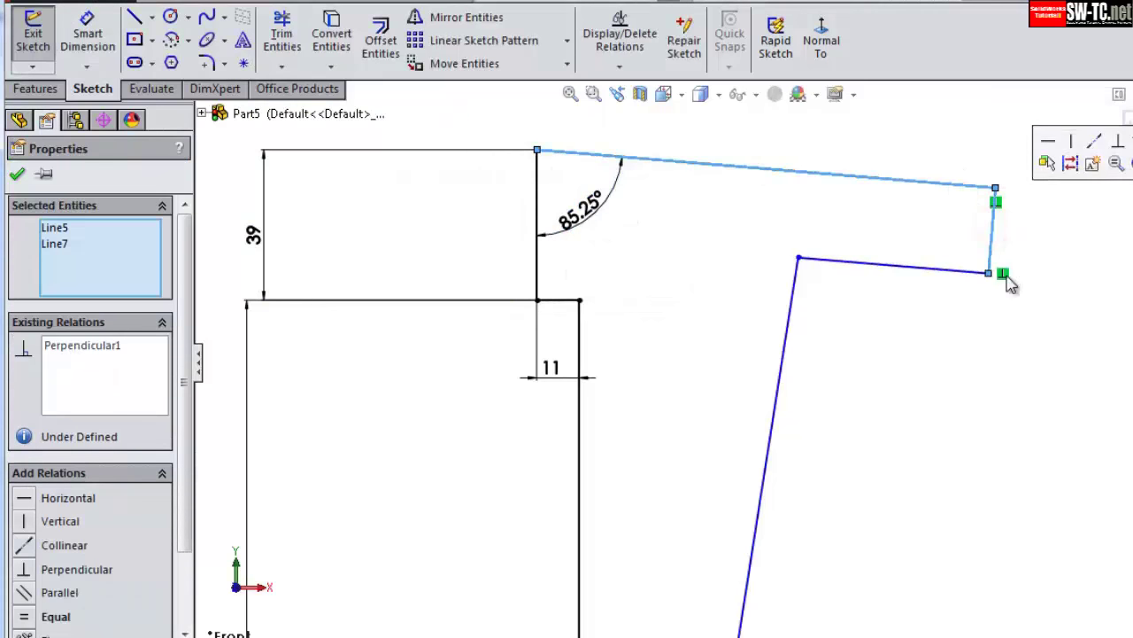
{"action": "key", "text": "Escape"}
{"action": "left_click", "coordinate": [990, 262]}
{"action": "left_click", "coordinate": [959, 269], "text": "ctrl"}
{"action": "left_click", "coordinate": [1078, 188]}
{"action": "left_click", "coordinate": [965, 333]}
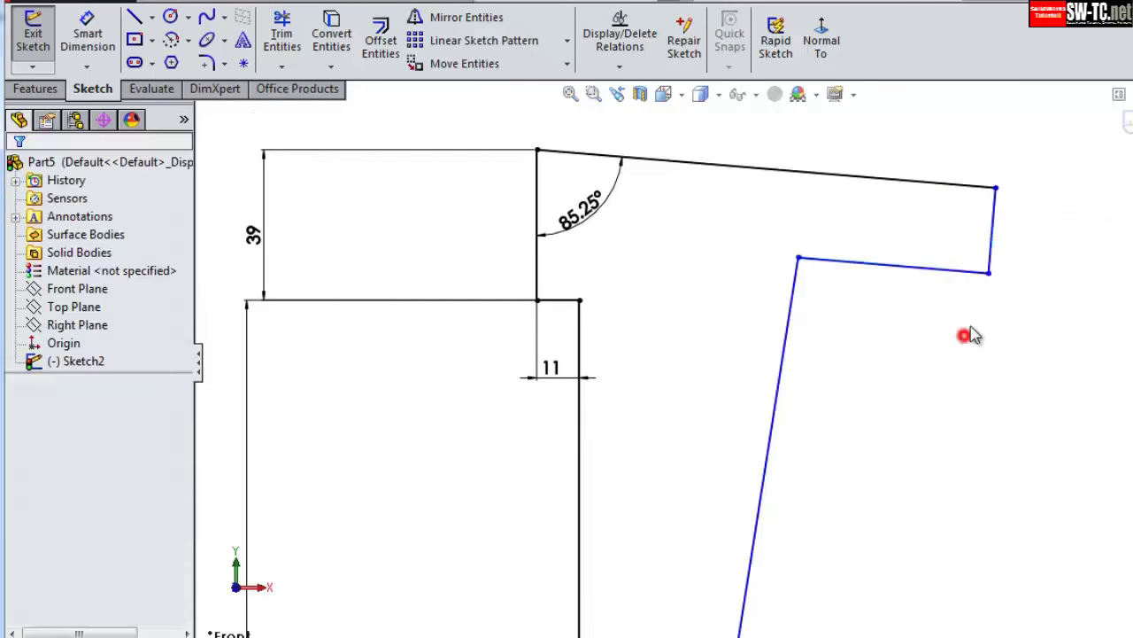
- Make the slanted shank edge perpendicular to the shank's base line
{"action": "left_click", "coordinate": [992, 238]}
{"action": "left_click", "coordinate": [965, 276], "text": "ctrl"}
{"action": "key", "text": "Escape"}
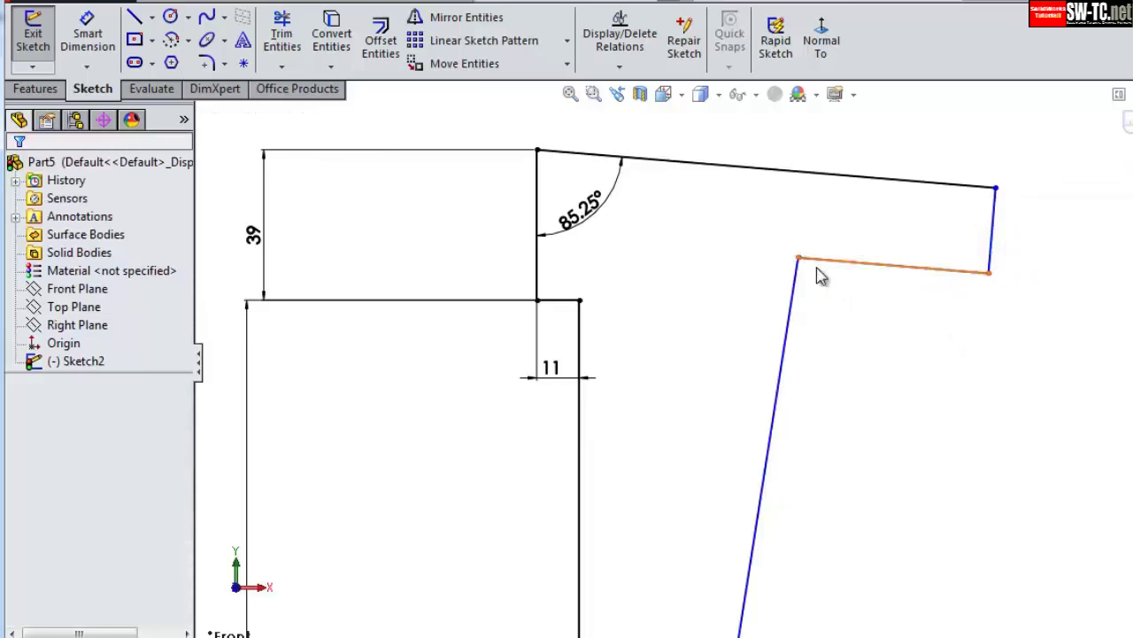
{"action": "scroll", "coordinate": [821, 276], "scroll_direction": "up", "scroll_amount": 3}
{"action": "scroll", "coordinate": [687, 532], "scroll_direction": "down", "scroll_amount": 3}
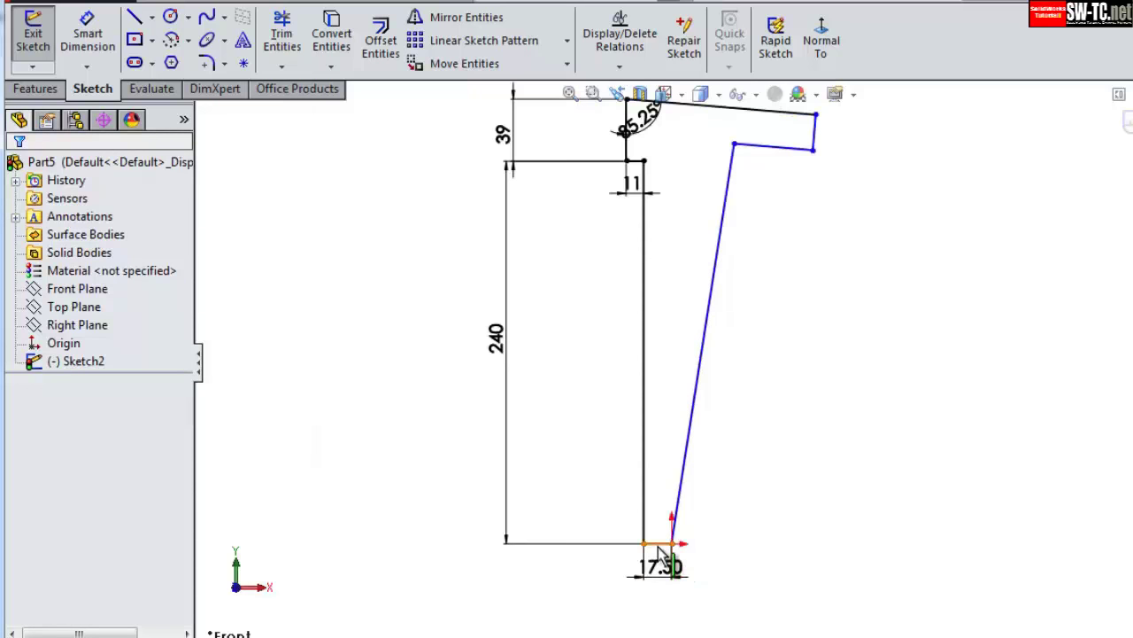
{"action": "left_click", "coordinate": [662, 544]}
{"action": "left_click", "coordinate": [683, 481], "text": "ctrl"}
{"action": "left_click", "coordinate": [809, 393]}
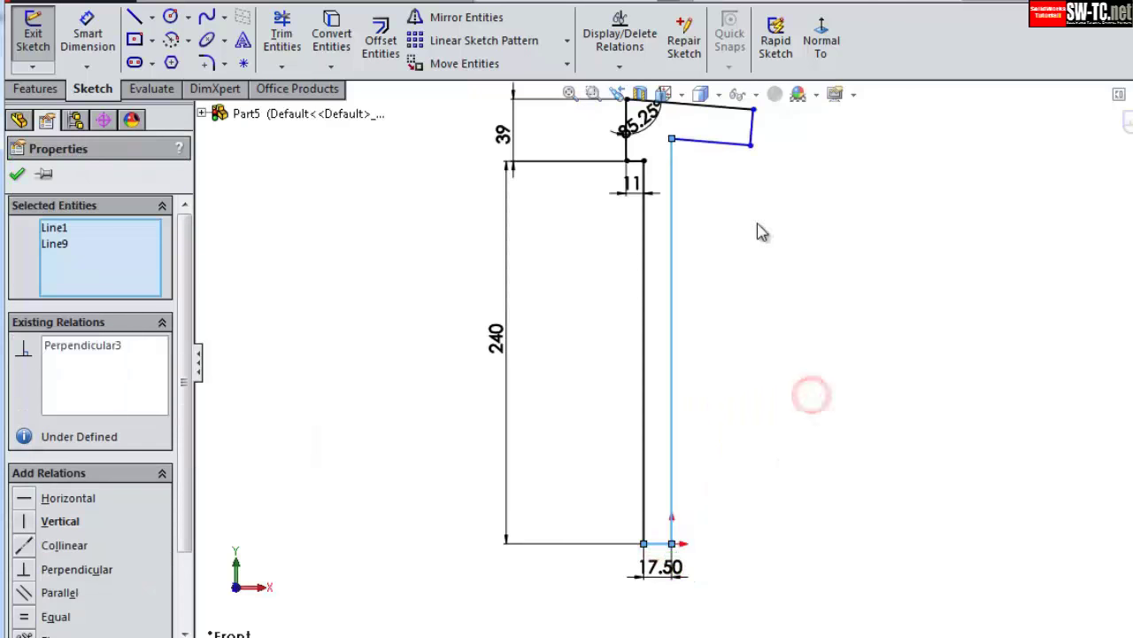
- Dimension the head's short right end to 7.60
{"action": "scroll", "coordinate": [716, 169], "scroll_direction": "down", "scroll_amount": 2}
{"action": "scroll", "coordinate": [715, 168], "scroll_direction": "down", "scroll_amount": 1}
{"action": "left_click", "coordinate": [83, 26]}
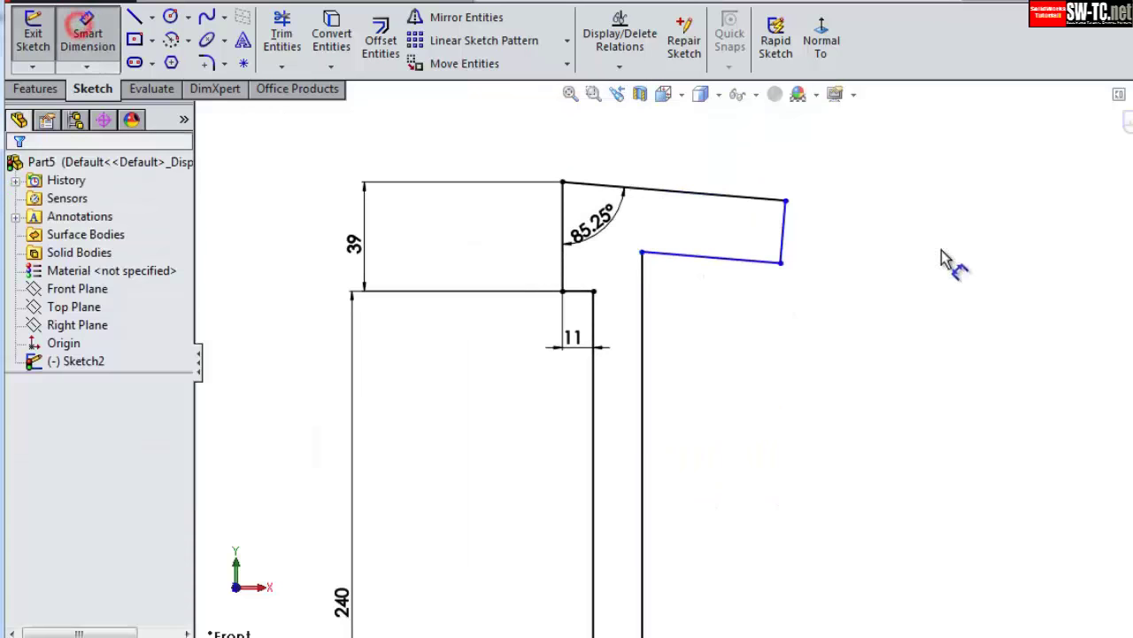
{"action": "left_click", "coordinate": [788, 230]}
{"action": "left_click", "coordinate": [851, 299]}
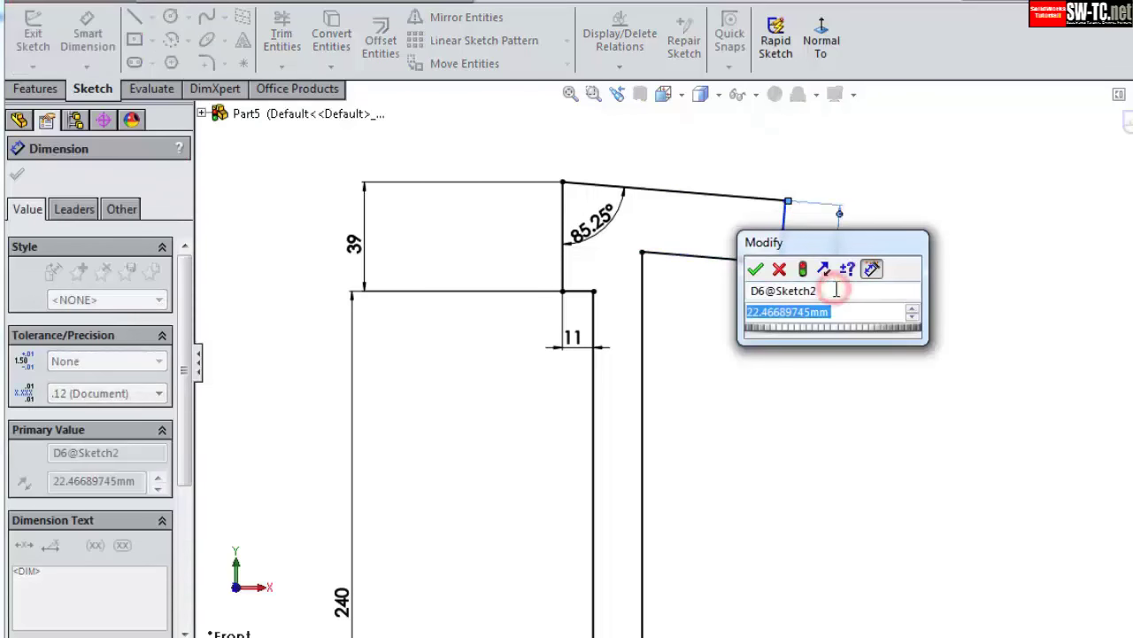
{"action": "type", "text": "7.6"}
{"action": "key", "text": "Return"}
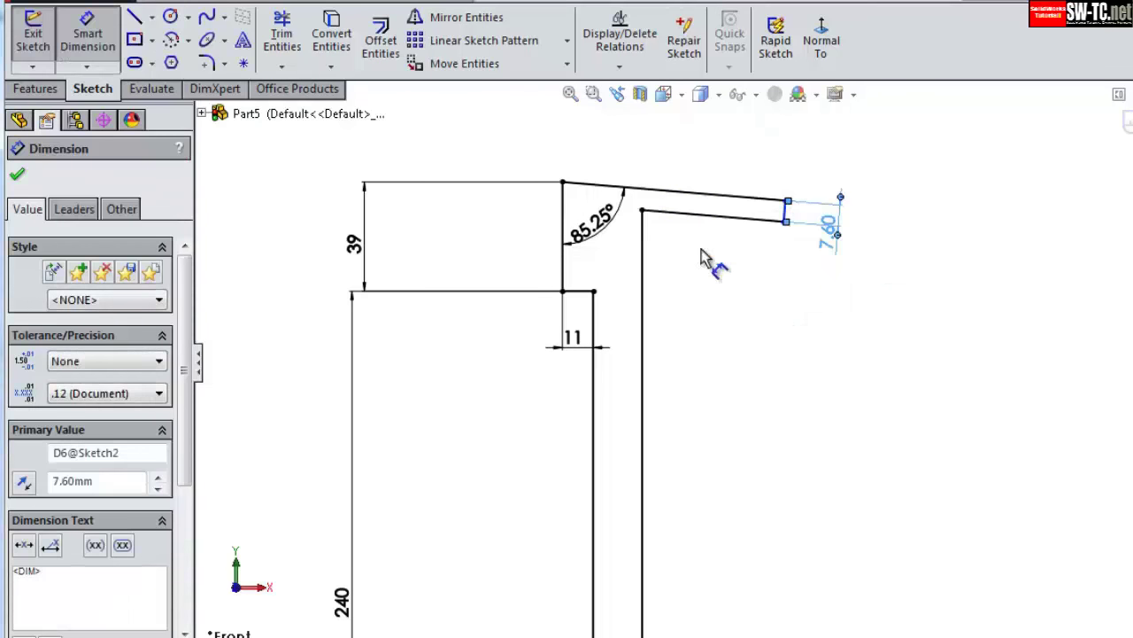
- Dimension the head's underside line to 3.75 mm, fully defining Sketch2
{"action": "left_click", "coordinate": [699, 225]}
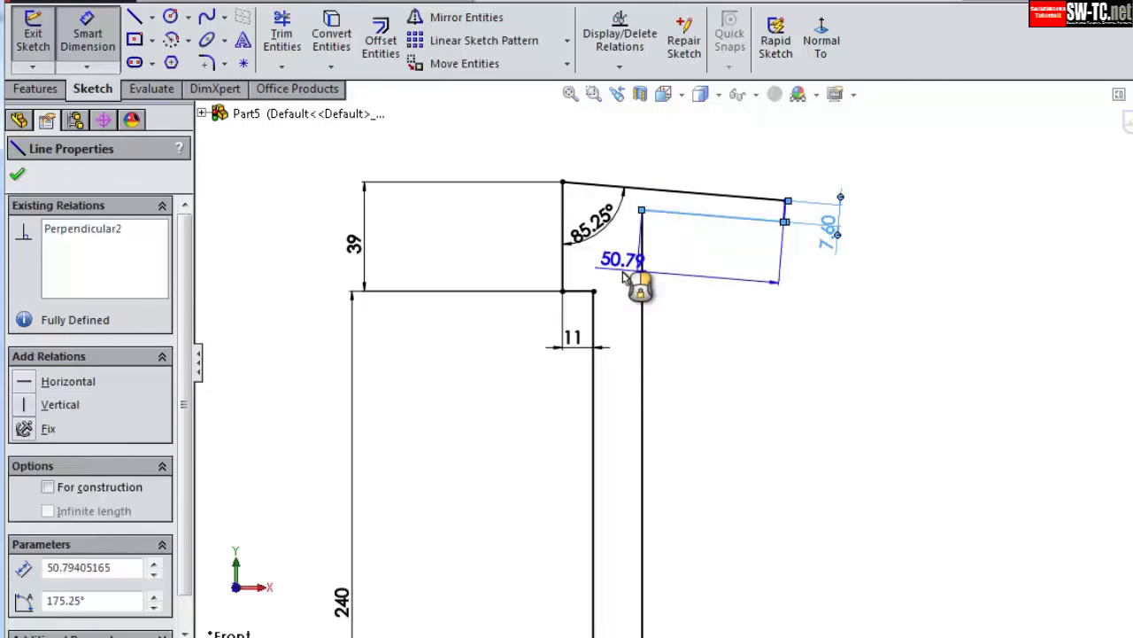
{"action": "left_click", "coordinate": [633, 274]}
{"action": "type", "text": "3"}
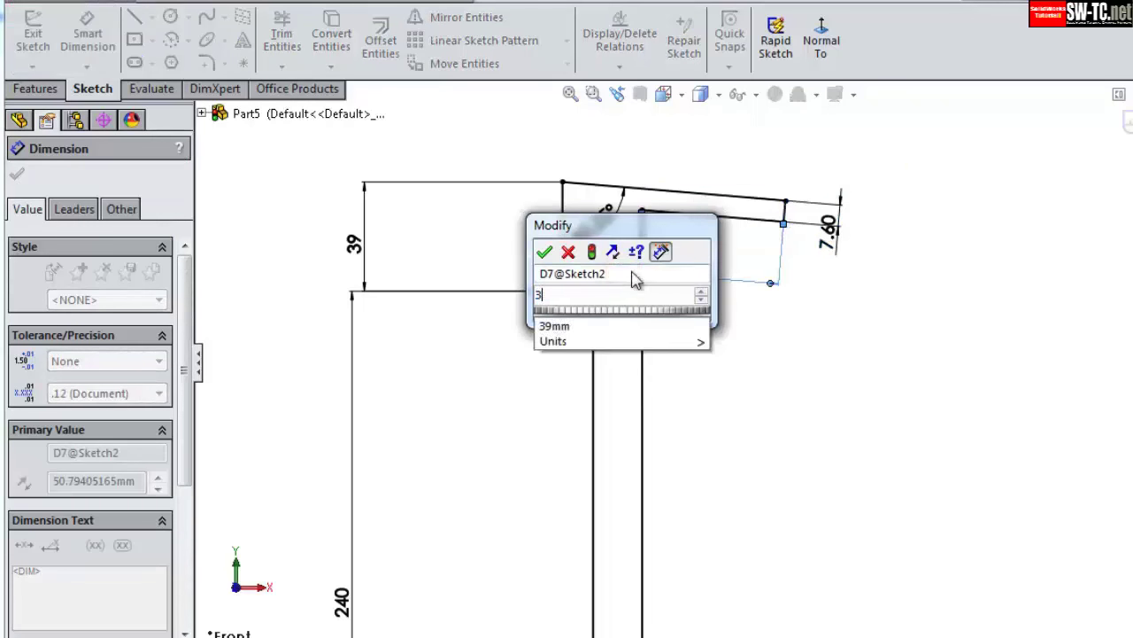
{"action": "type", "text": ".75"}
{"action": "key", "text": "Return"}
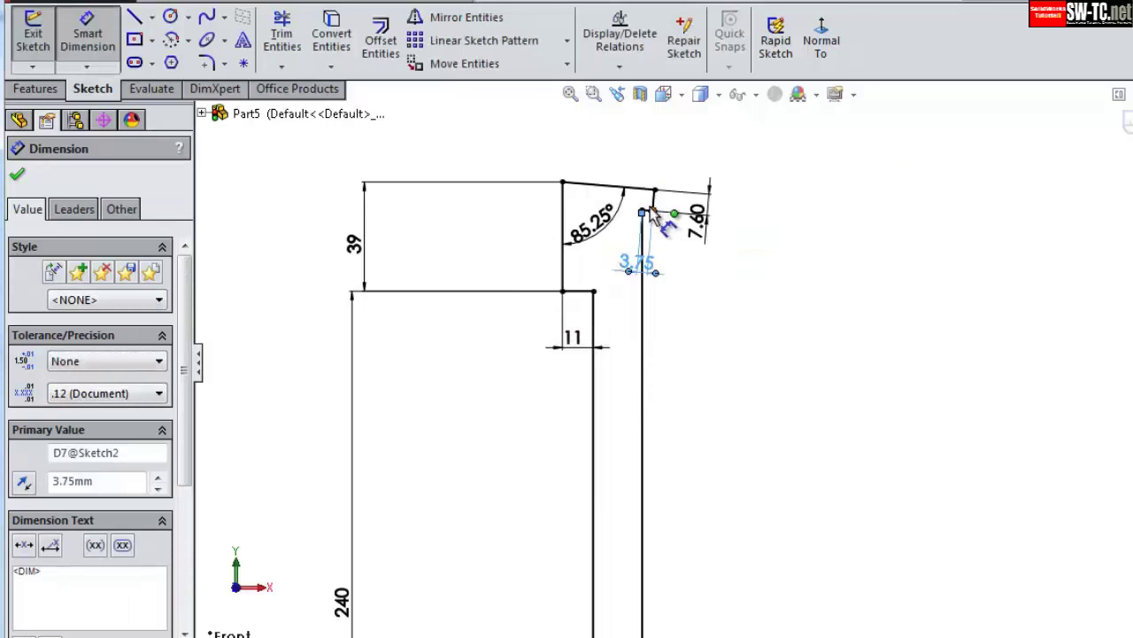
{"action": "scroll", "coordinate": [775, 478], "scroll_direction": "up", "scroll_amount": 3}
{"action": "scroll", "coordinate": [762, 496], "scroll_direction": "down", "scroll_amount": 1}
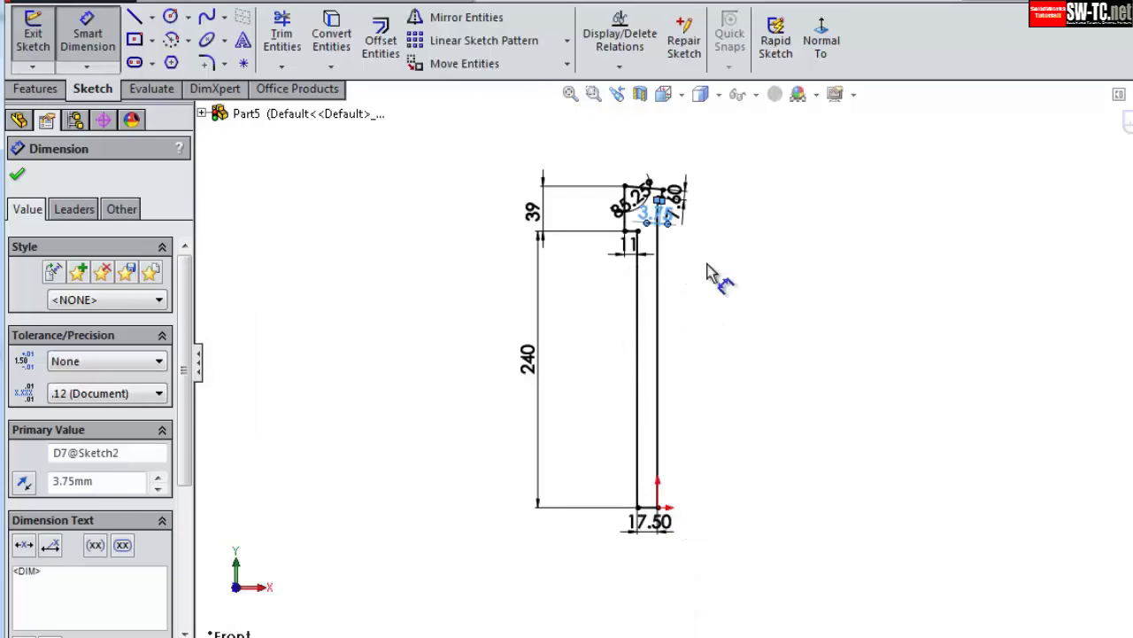
{"action": "scroll", "coordinate": [682, 248], "scroll_direction": "down", "scroll_amount": 3}
{"action": "scroll", "coordinate": [682, 275], "scroll_direction": "down", "scroll_amount": 2}
{"action": "scroll", "coordinate": [696, 317], "scroll_direction": "down", "scroll_amount": 2}
- Draw a new line across the head just below its sloped top edge
{"action": "key", "text": "Escape"}
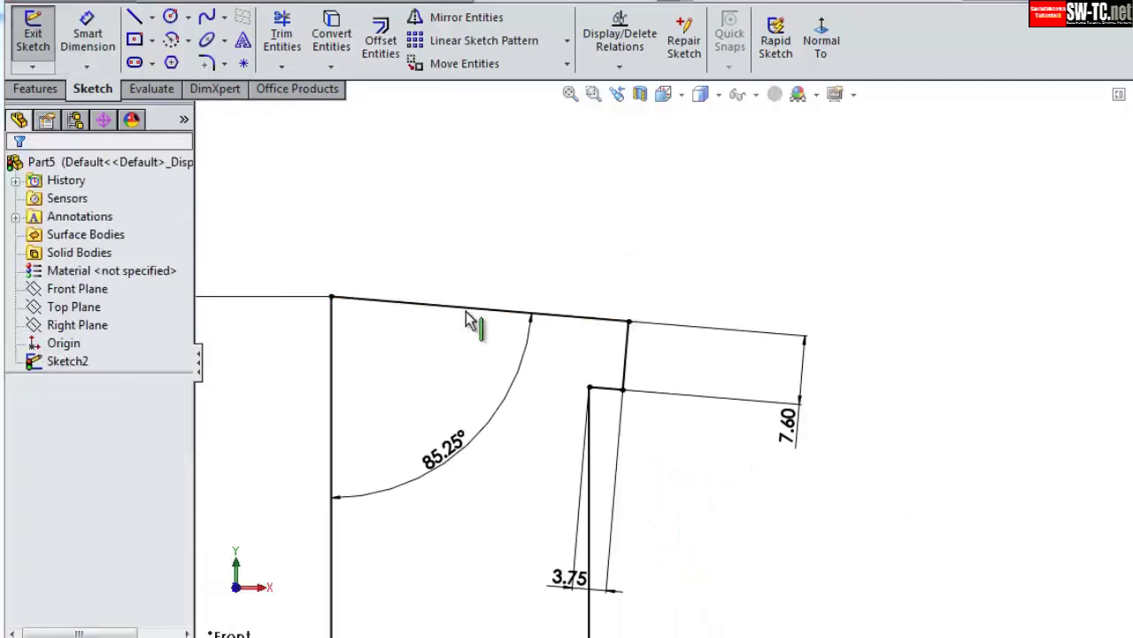
{"action": "left_click", "coordinate": [471, 309]}
{"action": "scroll", "coordinate": [188, 363], "scroll_direction": "down", "scroll_amount": 1}
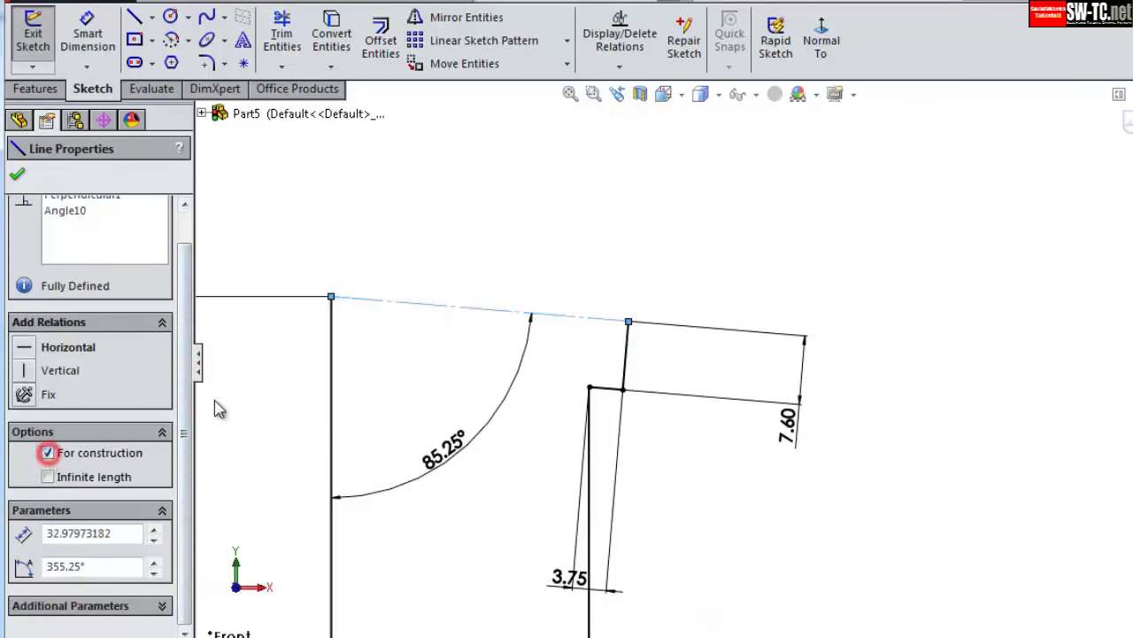
{"action": "left_click", "coordinate": [134, 16]}
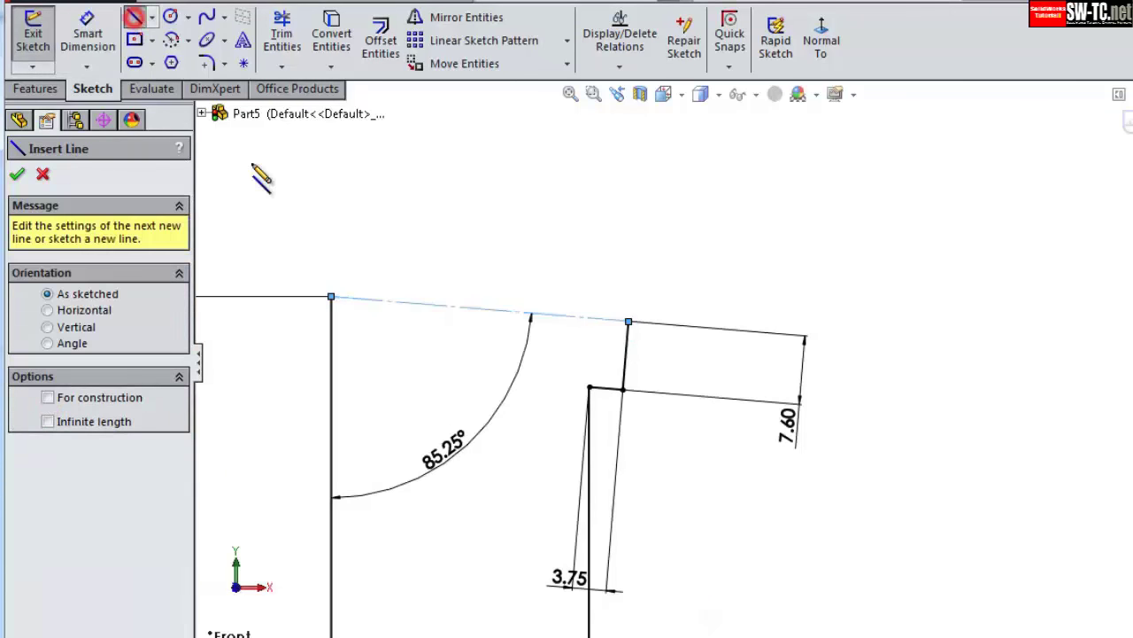
{"action": "left_click", "coordinate": [330, 321]}
{"action": "left_click", "coordinate": [627, 345]}
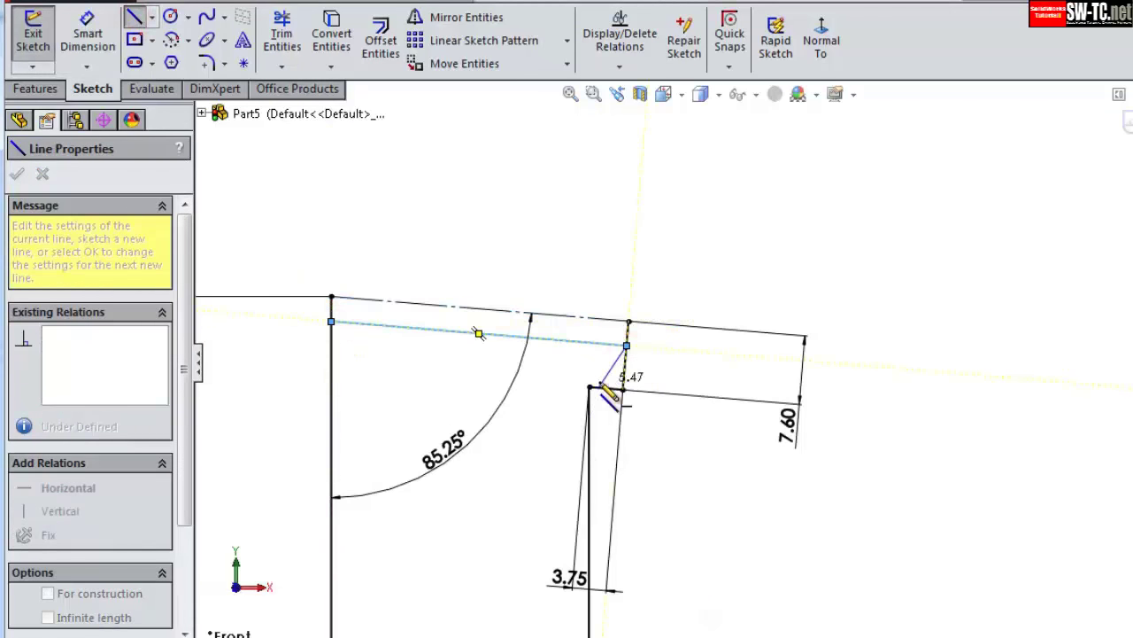
{"action": "key", "text": "Escape"}
- Dimension the gap between the sloped top edge and the new line to 1.6 mm
{"action": "scroll", "coordinate": [560, 345], "scroll_direction": "down", "scroll_amount": 2}
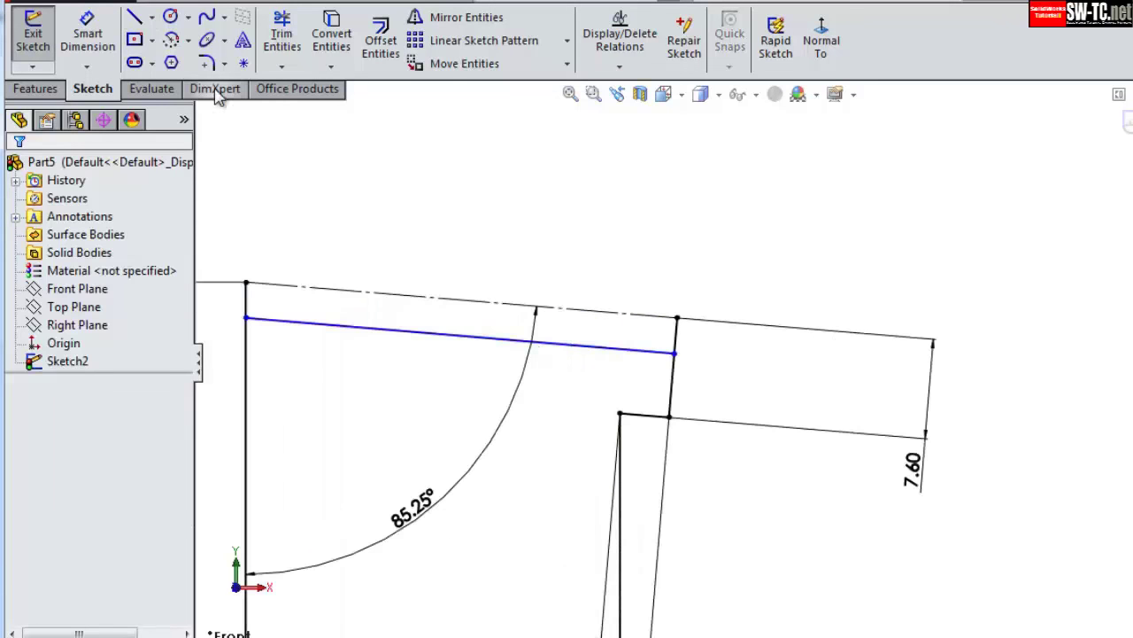
{"action": "left_click", "coordinate": [78, 19]}
{"action": "left_click", "coordinate": [332, 325]}
{"action": "left_click", "coordinate": [354, 290]}
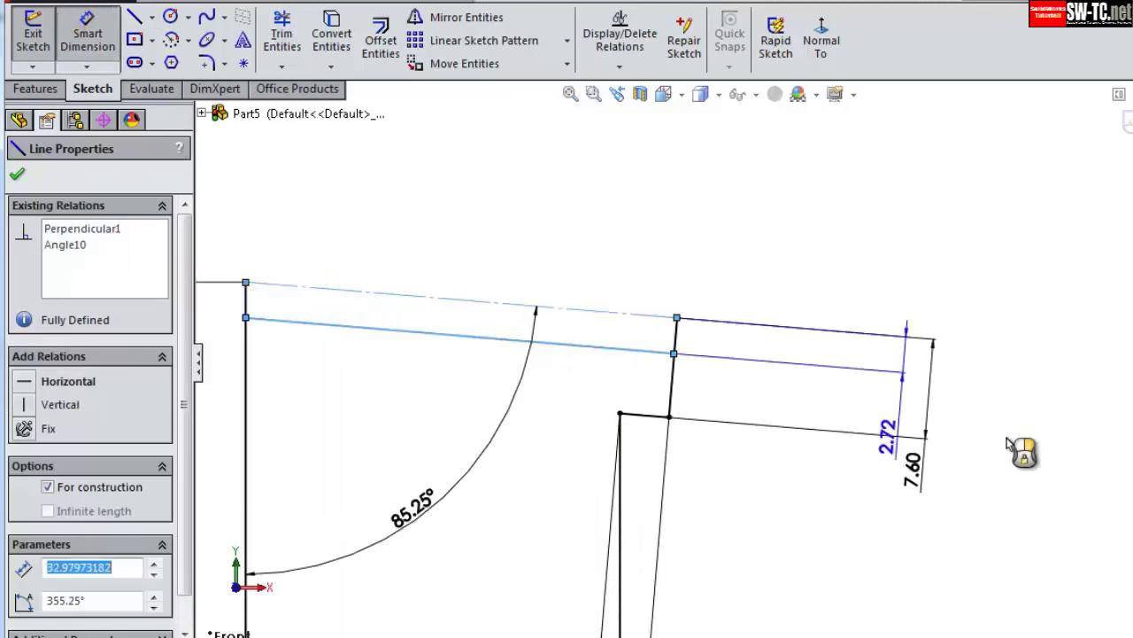
{"action": "left_click", "coordinate": [1048, 423]}
{"action": "type", "text": "1.6"}
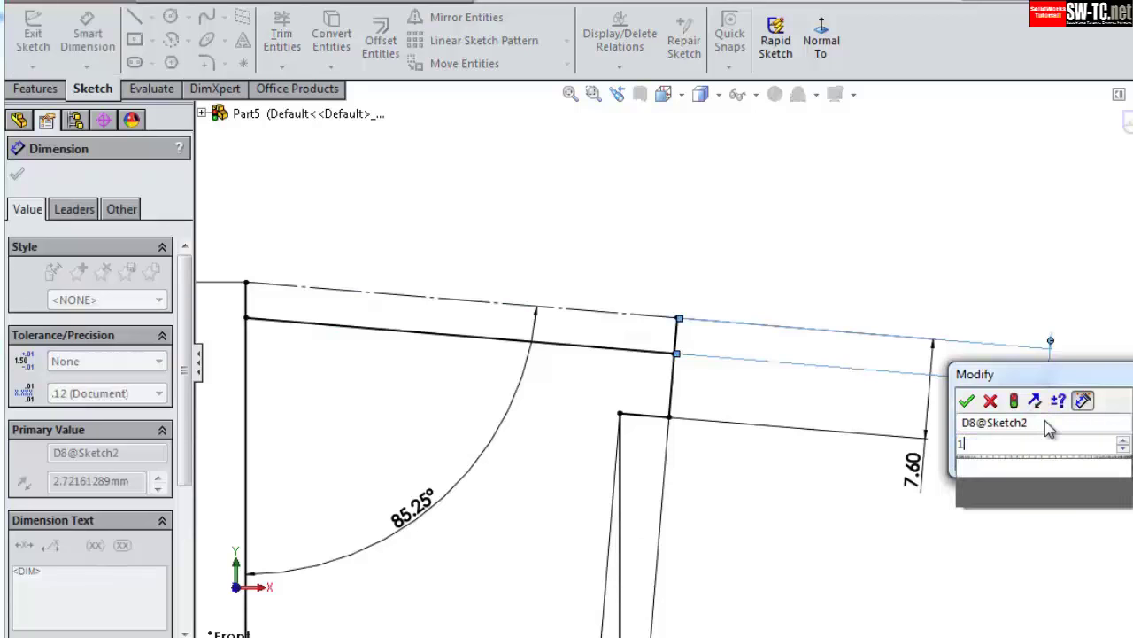
{"action": "key", "text": "Return"}
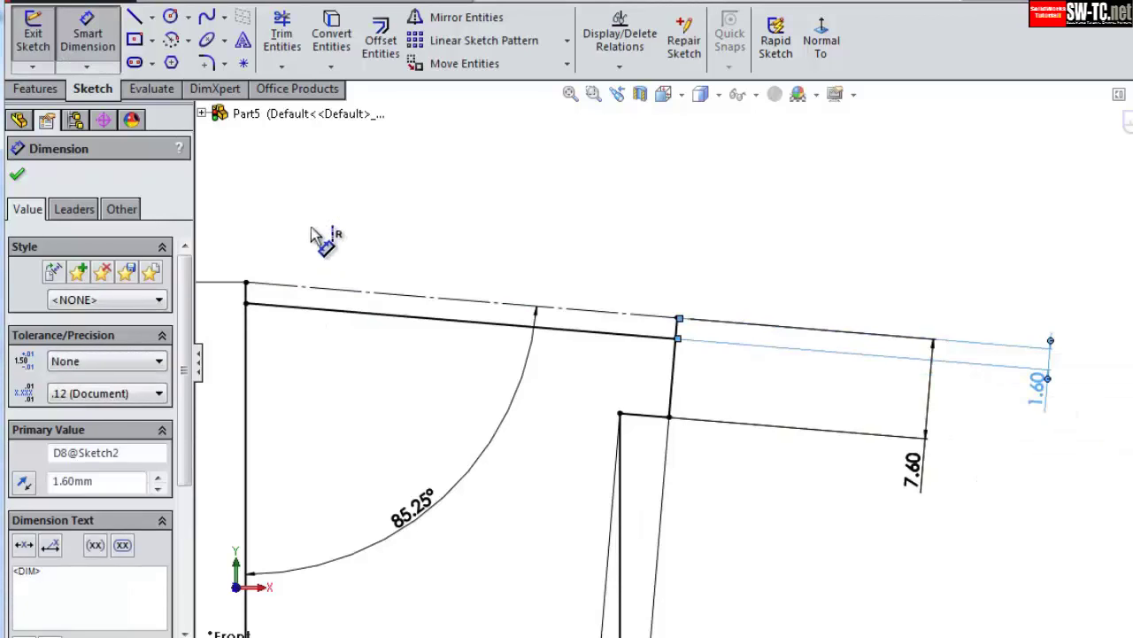
{"action": "key", "text": "Escape"}
- Convert the new lower line into construction geometry
{"action": "left_click", "coordinate": [333, 315]}
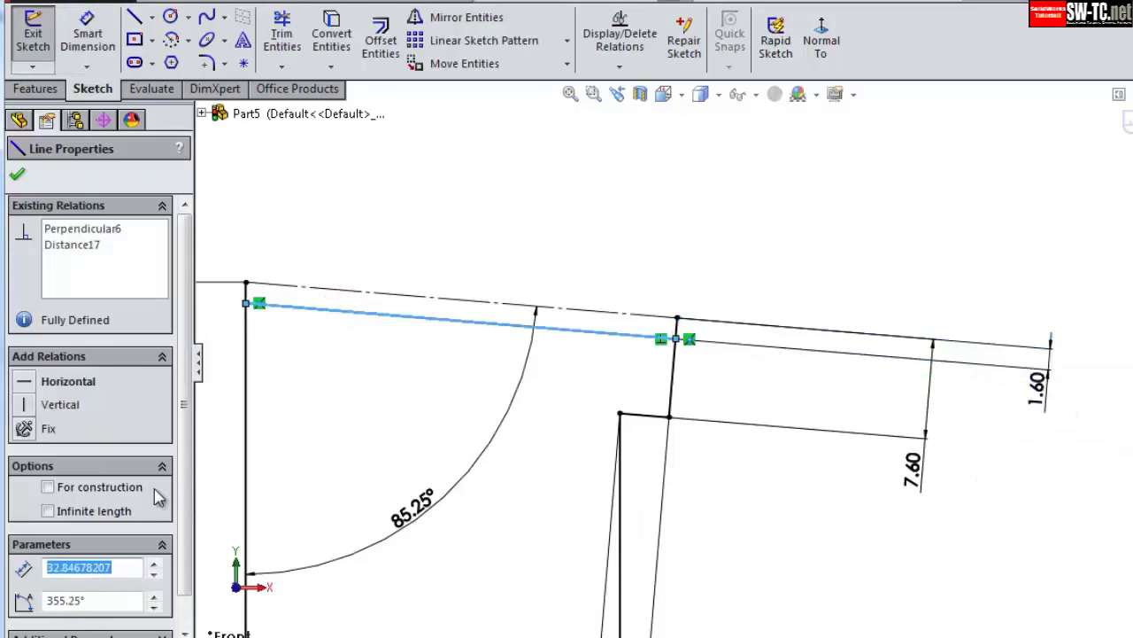
{"action": "scroll", "coordinate": [185, 470], "scroll_direction": "down", "scroll_amount": 1}
{"action": "left_click", "coordinate": [137, 461]}
{"action": "left_click", "coordinate": [380, 217]}
{"action": "scroll", "coordinate": [410, 289], "scroll_direction": "down", "scroll_amount": 2}
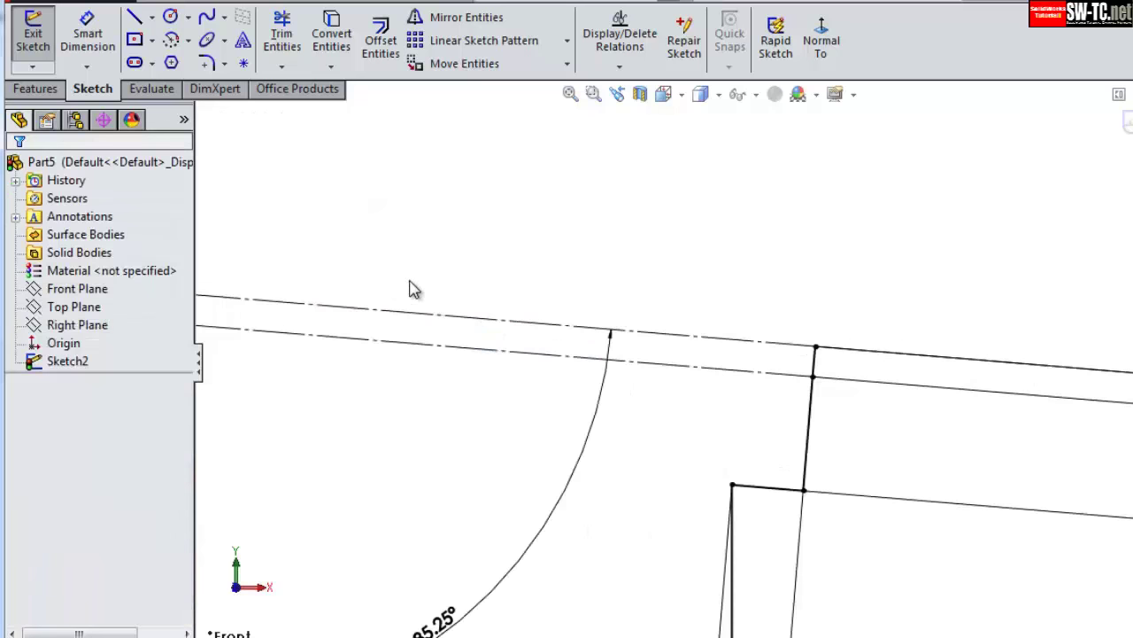
{"action": "scroll", "coordinate": [331, 339], "scroll_direction": "down", "scroll_amount": 2}
{"action": "scroll", "coordinate": [332, 339], "scroll_direction": "down", "scroll_amount": 1}
{"action": "left_click", "coordinate": [134, 17]}
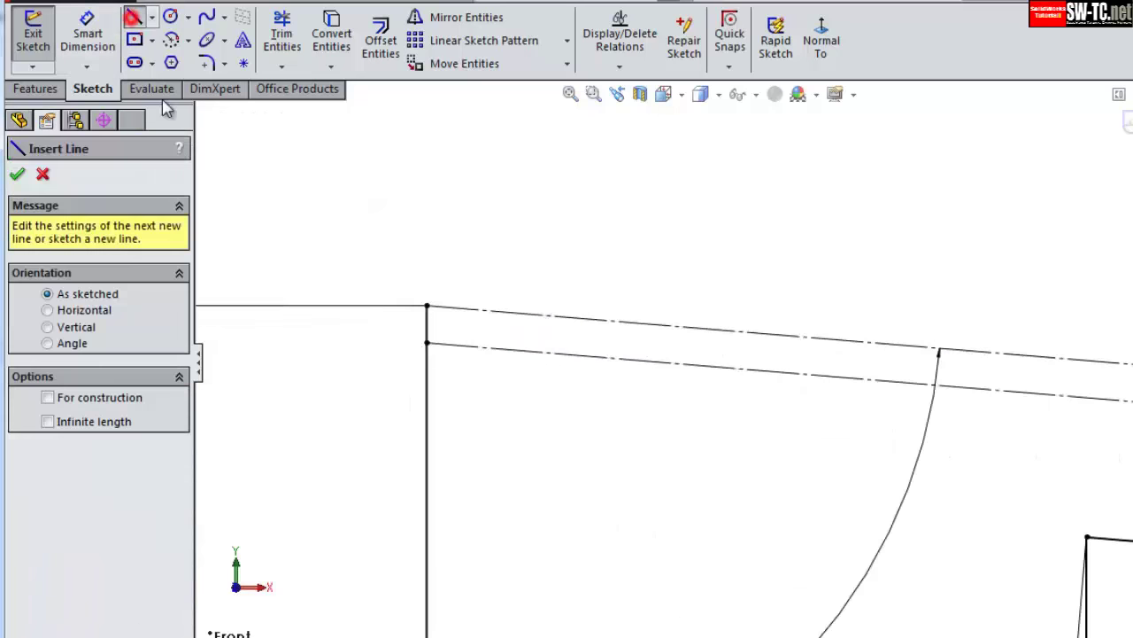
- Draw a Z-shaped tooth outline with two verticals and a slanted flank between the construction lines
{"action": "left_click", "coordinate": [427, 307]}
{"action": "left_click", "coordinate": [535, 314]}
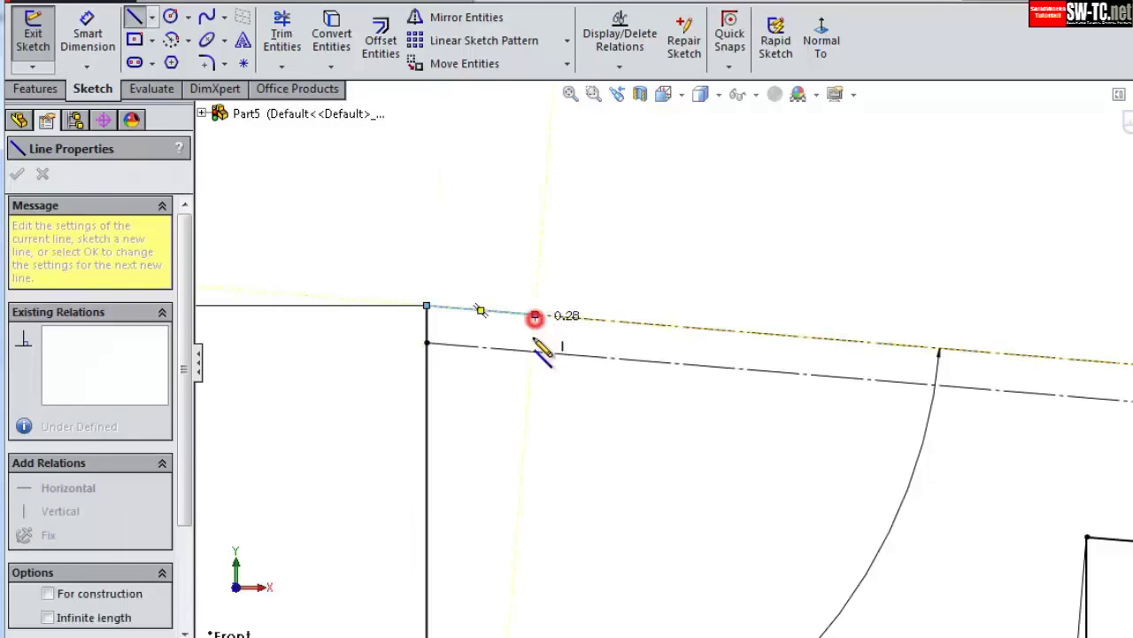
{"action": "left_click", "coordinate": [531, 350]}
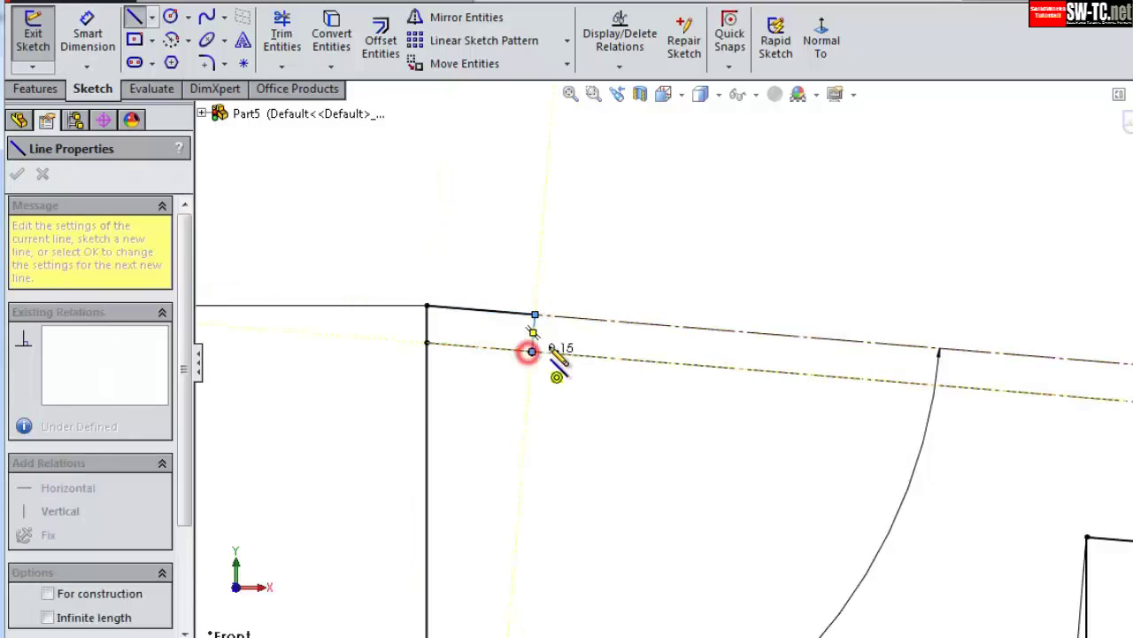
{"action": "left_click", "coordinate": [621, 322]}
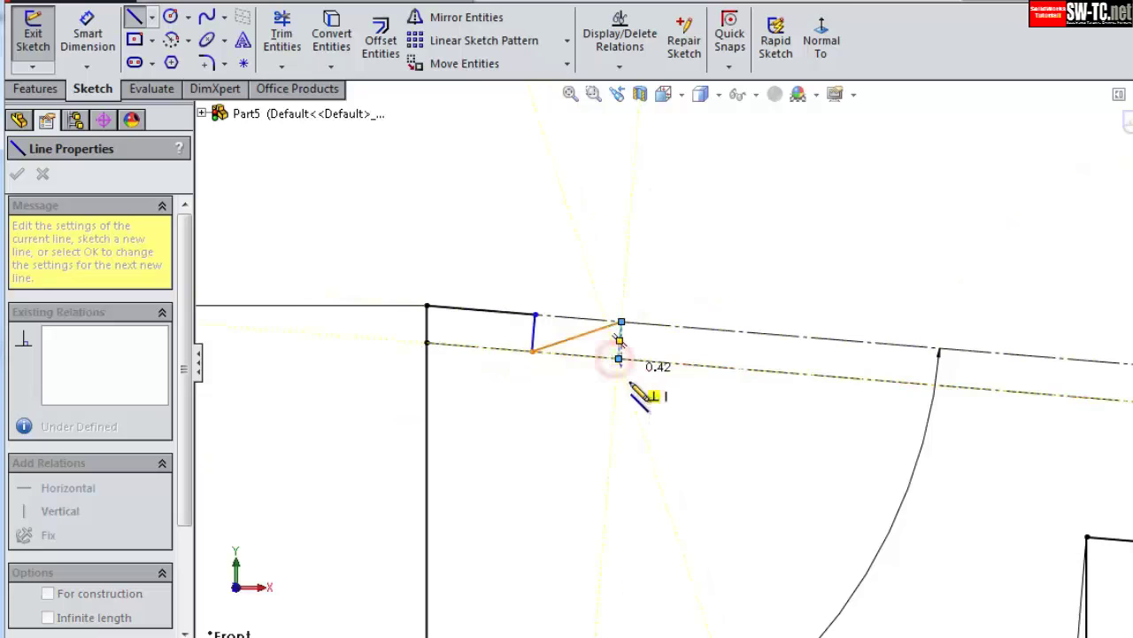
{"action": "left_click", "coordinate": [620, 358]}
{"action": "key", "text": "Escape"}
{"action": "scroll", "coordinate": [620, 354], "scroll_direction": "down", "scroll_amount": 2}
- Dimension the tooth 4.45 mm from the head corner and 3.175 mm wide
{"action": "key", "text": "d"}
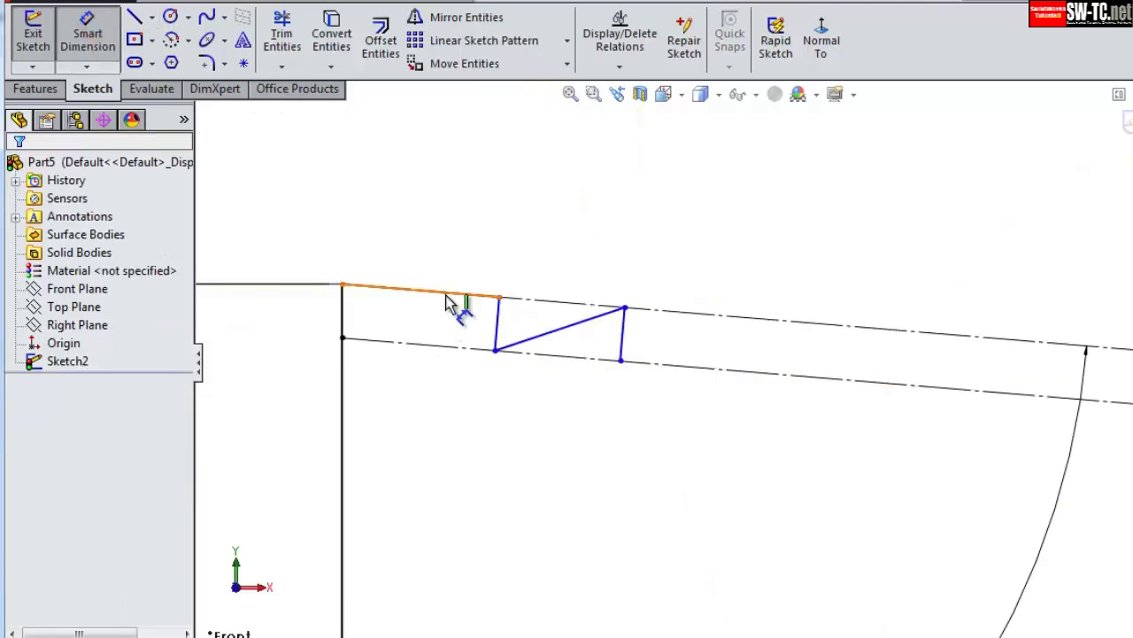
{"action": "left_click", "coordinate": [447, 299]}
{"action": "left_click", "coordinate": [519, 244]}
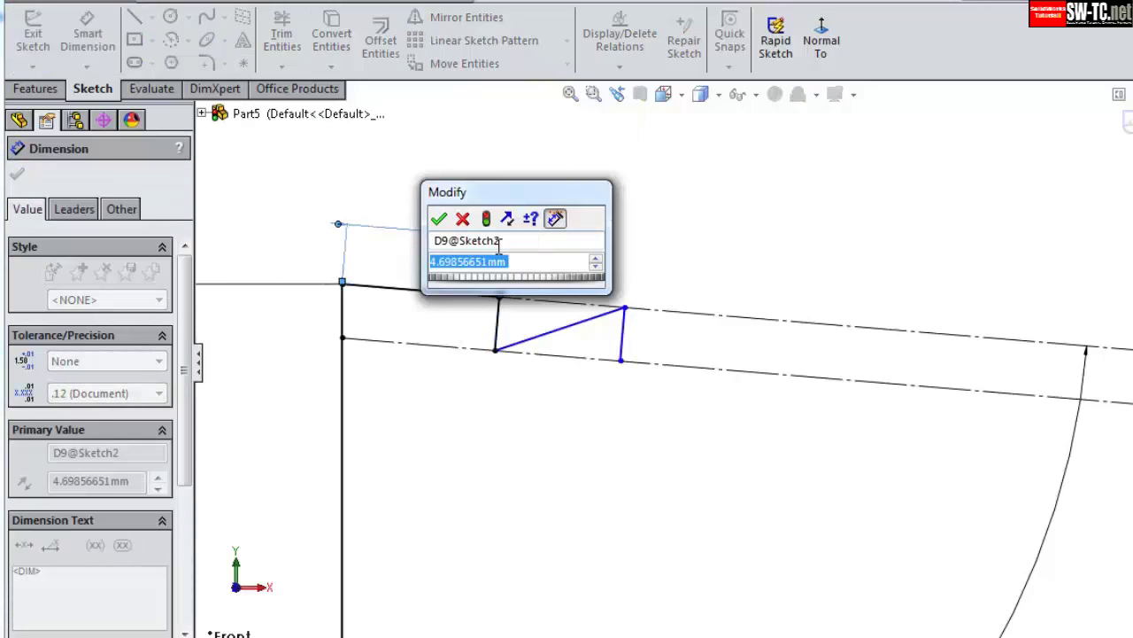
{"action": "type", "text": "4.45"}
{"action": "key", "text": "Return"}
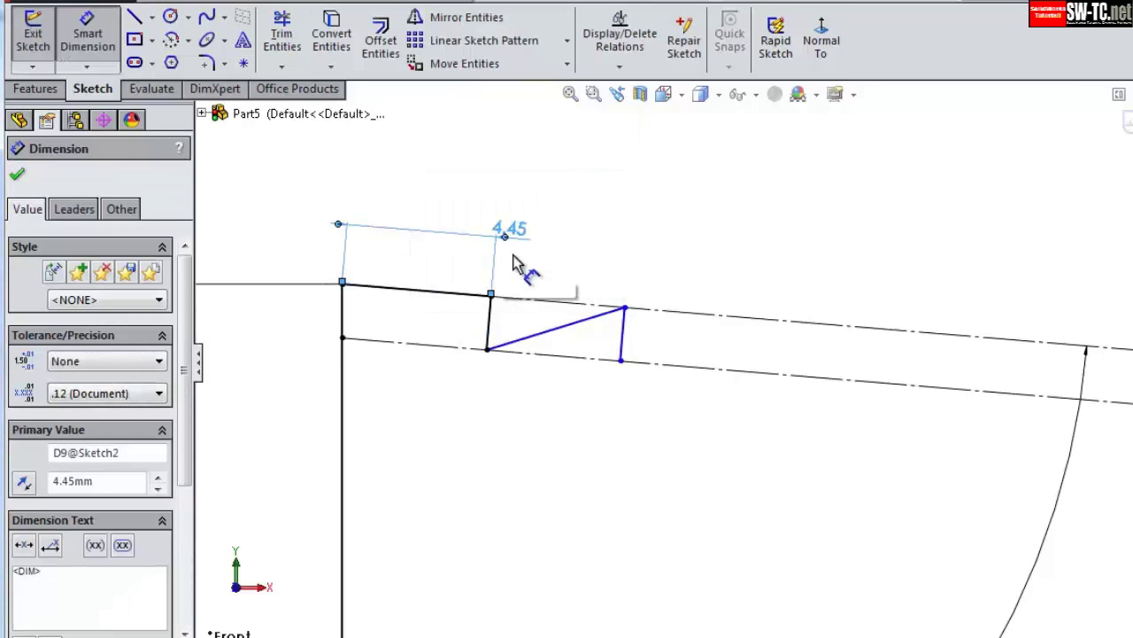
{"action": "left_click", "coordinate": [488, 320]}
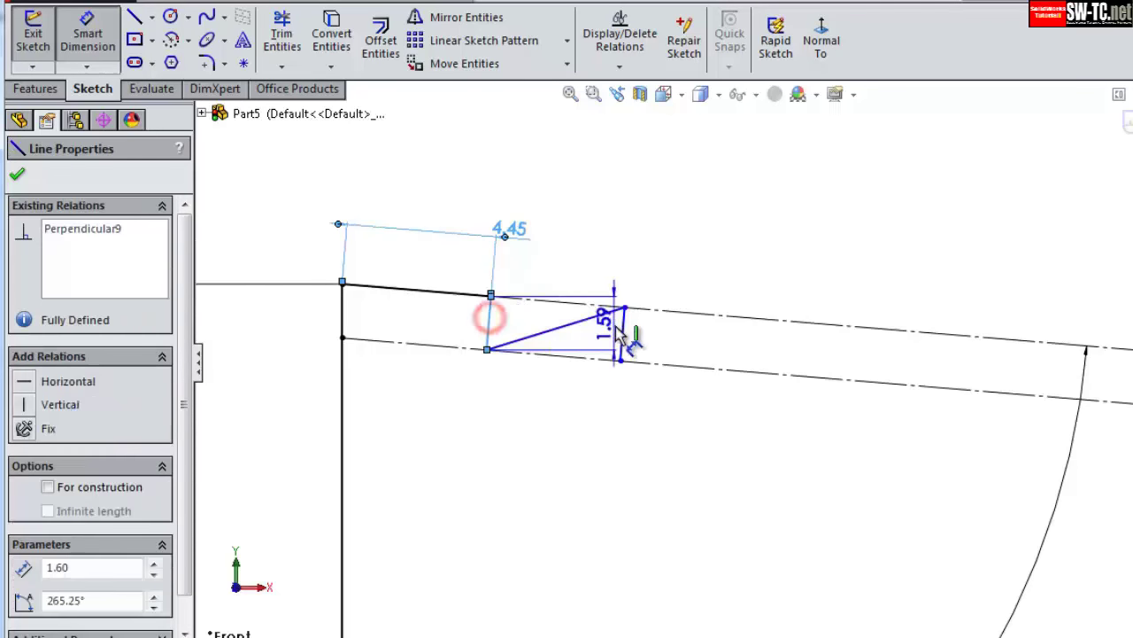
{"action": "left_click", "coordinate": [619, 324]}
{"action": "left_click", "coordinate": [608, 248]}
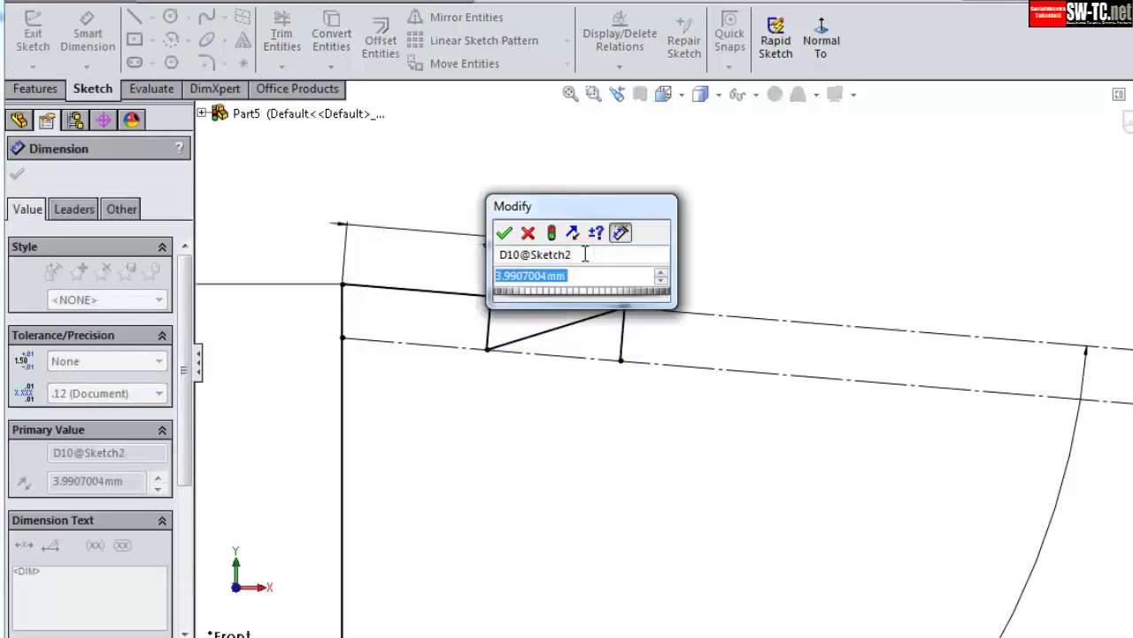
{"action": "type", "text": "3.175"}
{"action": "key", "text": "Return"}
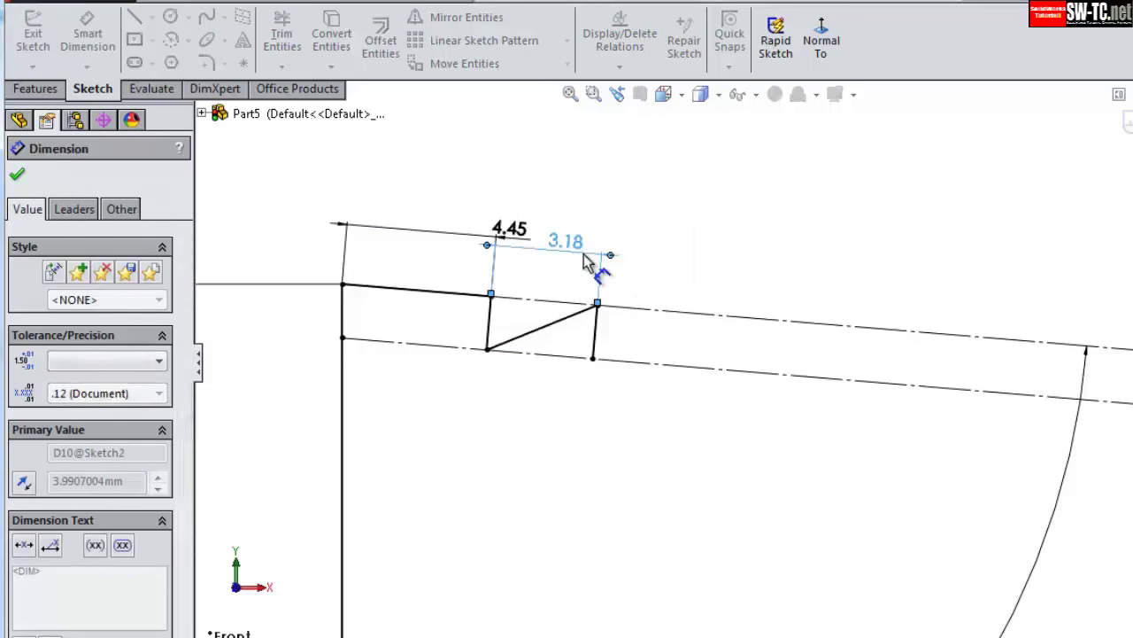
{"action": "scroll", "coordinate": [620, 342], "scroll_direction": "down", "scroll_amount": 3}
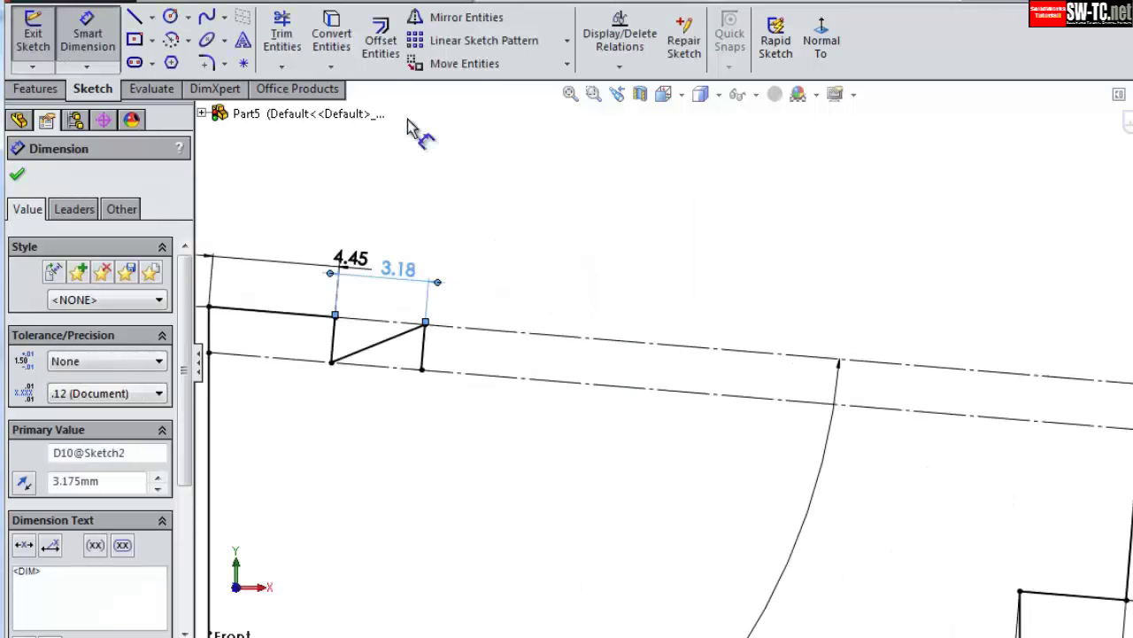
- Linear-pattern the tooth lines into 8 copies spaced 3.18 mm at a 355.25° angle
{"action": "left_click", "coordinate": [436, 40]}
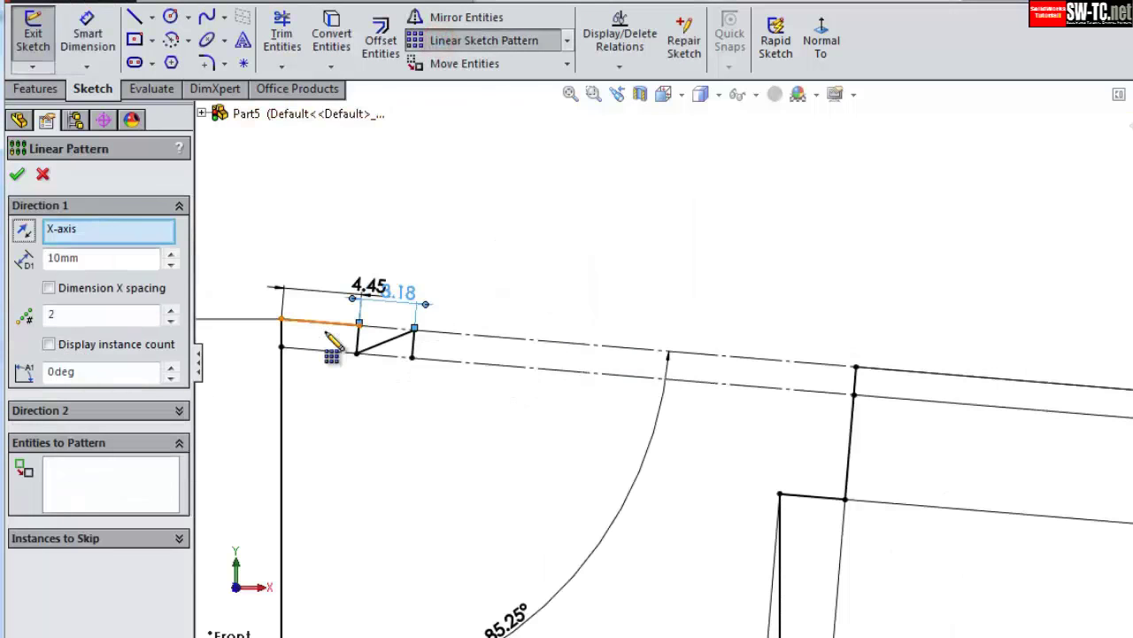
{"action": "left_click", "coordinate": [320, 321]}
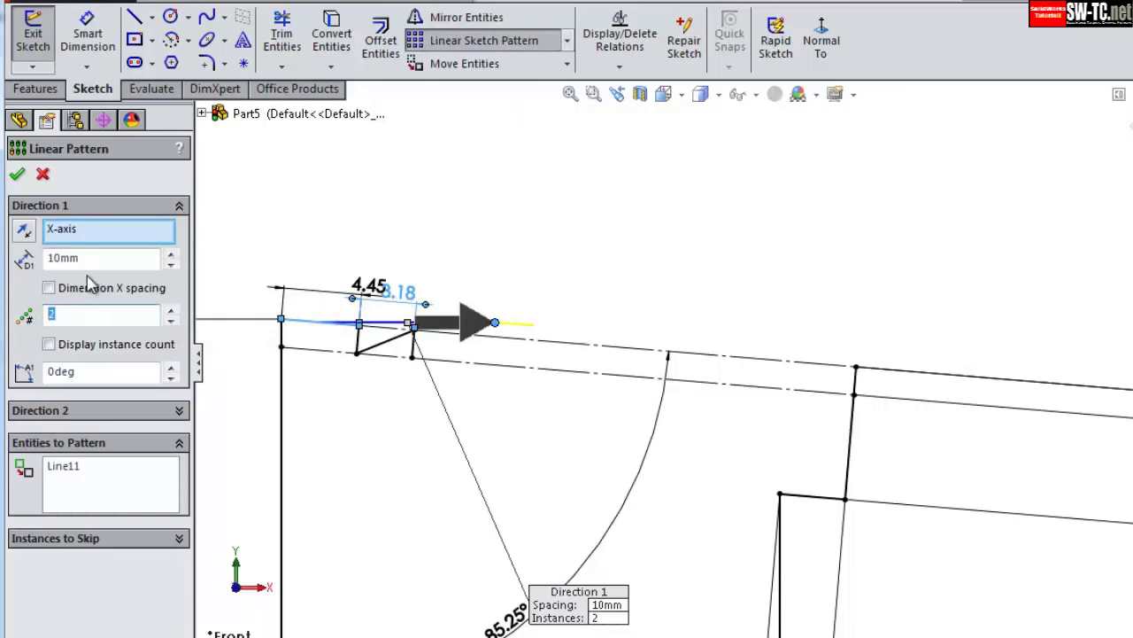
{"action": "left_click", "coordinate": [69, 468]}
{"action": "key", "text": "Delete"}
{"action": "scroll", "coordinate": [324, 323], "scroll_direction": "down", "scroll_amount": 3}
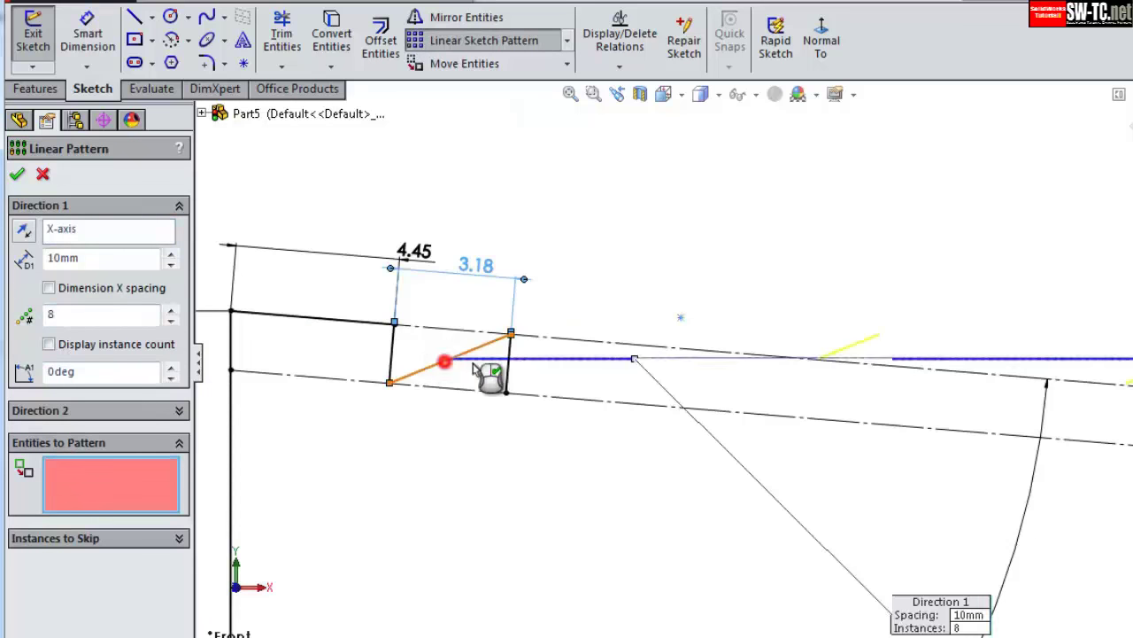
{"action": "left_click", "coordinate": [444, 361]}
{"action": "left_click", "coordinate": [508, 363]}
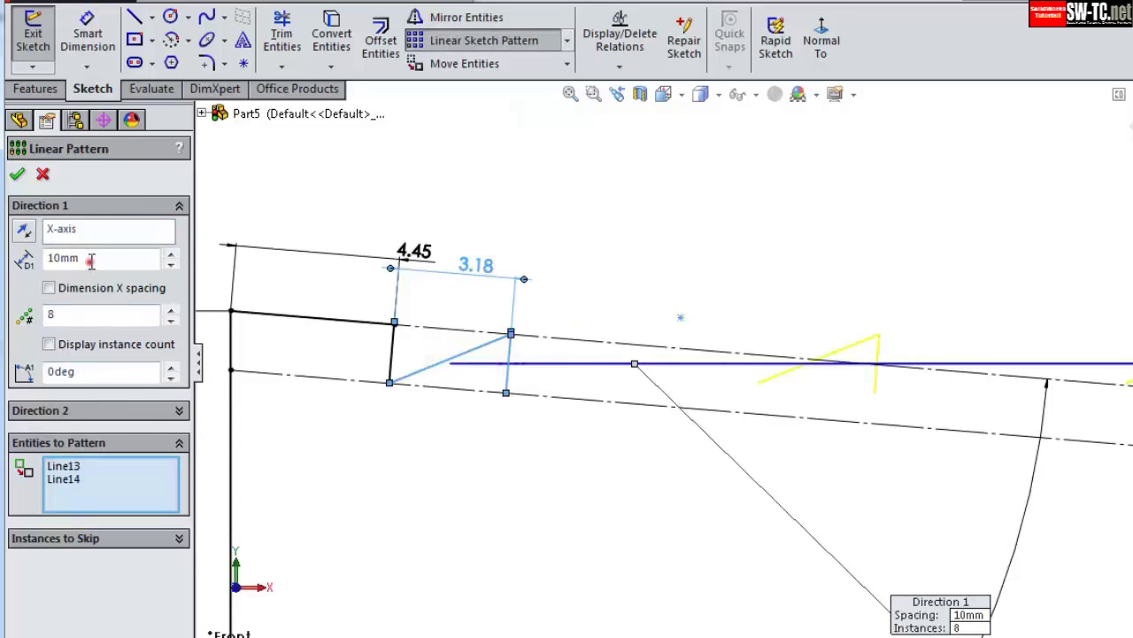
{"action": "left_click", "coordinate": [102, 258]}
{"action": "type", "text": "3.18"}
{"action": "left_click", "coordinate": [12, 301]}
{"action": "type", "text": "355.25"}
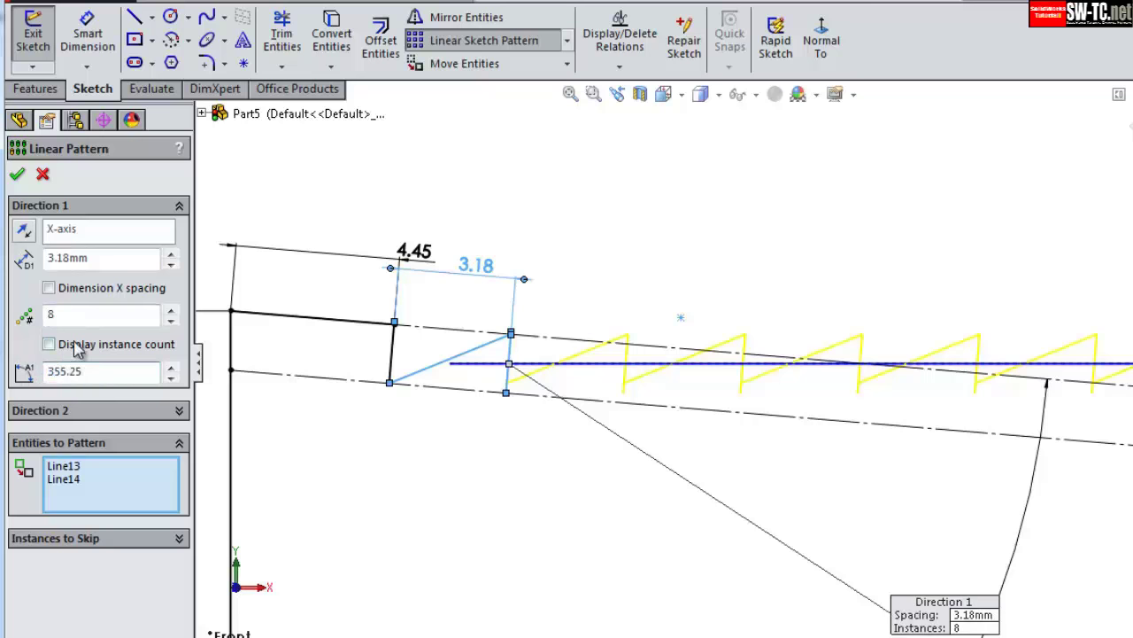
{"action": "left_click", "coordinate": [21, 376]}
{"action": "left_click", "coordinate": [17, 174]}
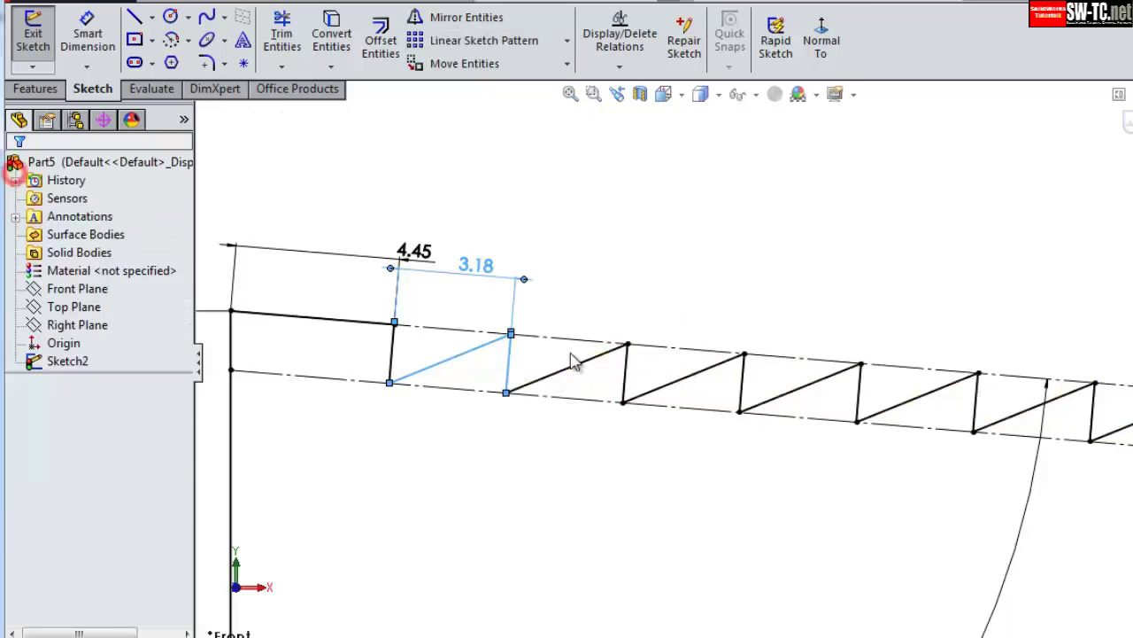
{"action": "scroll", "coordinate": [1033, 461], "scroll_direction": "up", "scroll_amount": 4}
- Stop drawing lines on the thread profile
{"action": "scroll", "coordinate": [1033, 460], "scroll_direction": "down", "scroll_amount": 1}
{"action": "scroll", "coordinate": [1125, 443], "scroll_direction": "down", "scroll_amount": 3}
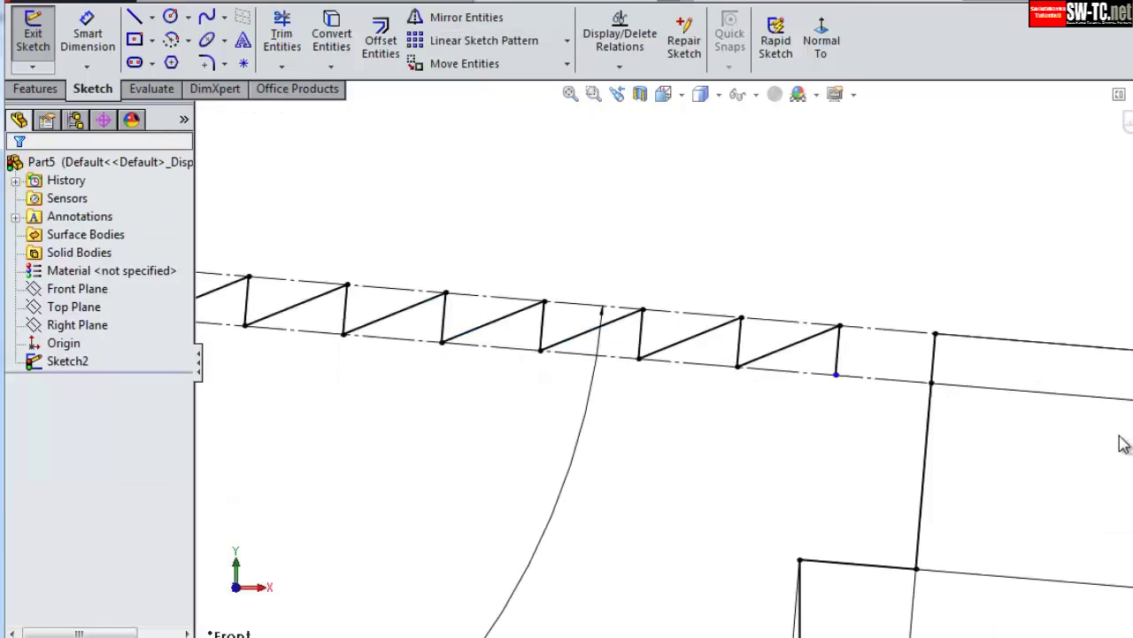
{"action": "left_click", "coordinate": [887, 330]}
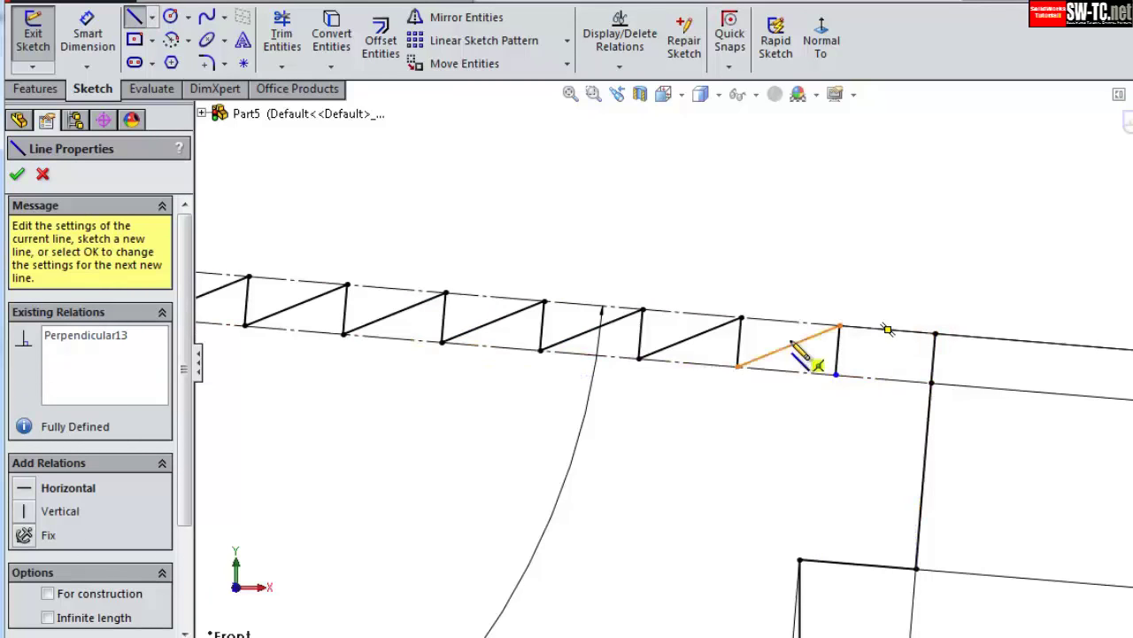
{"action": "key", "text": "Escape"}
{"action": "key", "text": "Escape"}
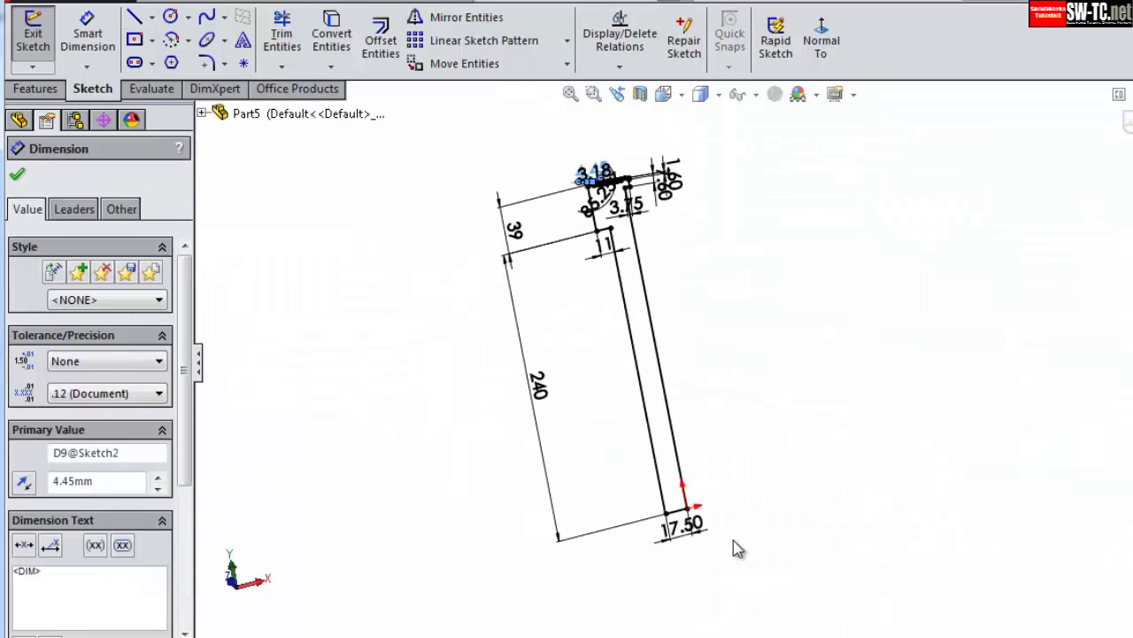
- Round the shank's two bottom corners with 5 mm sketch fillets
{"action": "scroll", "coordinate": [708, 468], "scroll_direction": "down", "scroll_amount": 3}
{"action": "scroll", "coordinate": [696, 443], "scroll_direction": "down", "scroll_amount": 2}
{"action": "left_click", "coordinate": [206, 63]}
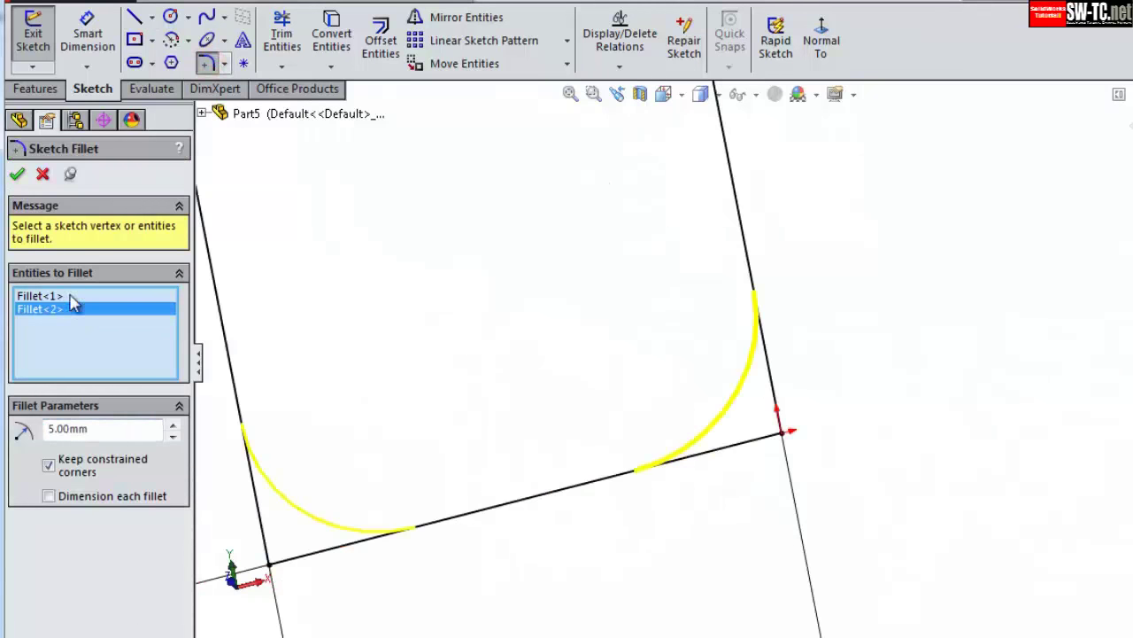
{"action": "key", "text": "Return"}
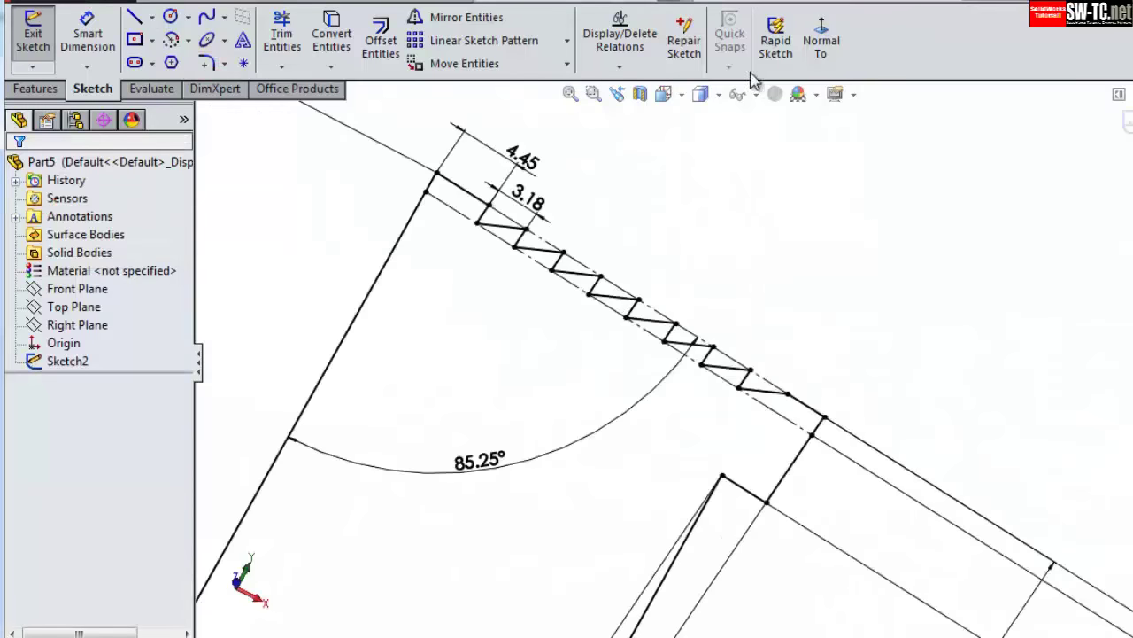
{"action": "left_click", "coordinate": [821, 40]}
- Draw a line across the head to the left edge, collinear with the step edge
{"action": "scroll", "coordinate": [735, 181], "scroll_direction": "up", "scroll_amount": 5}
{"action": "scroll", "coordinate": [532, 182], "scroll_direction": "up", "scroll_amount": 5}
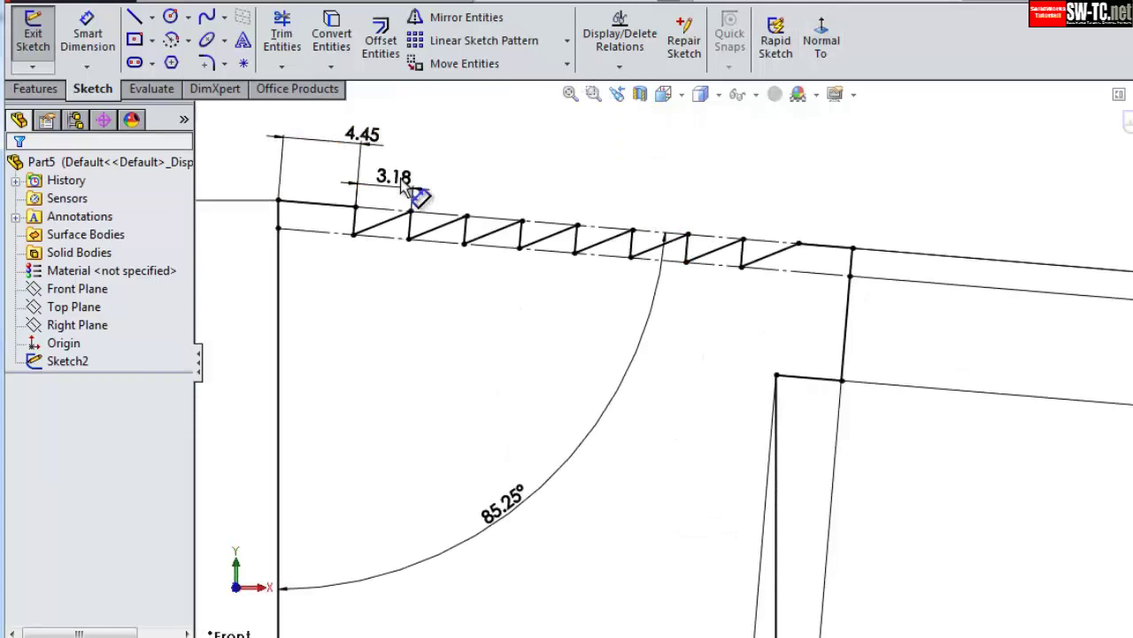
{"action": "left_click", "coordinate": [776, 376]}
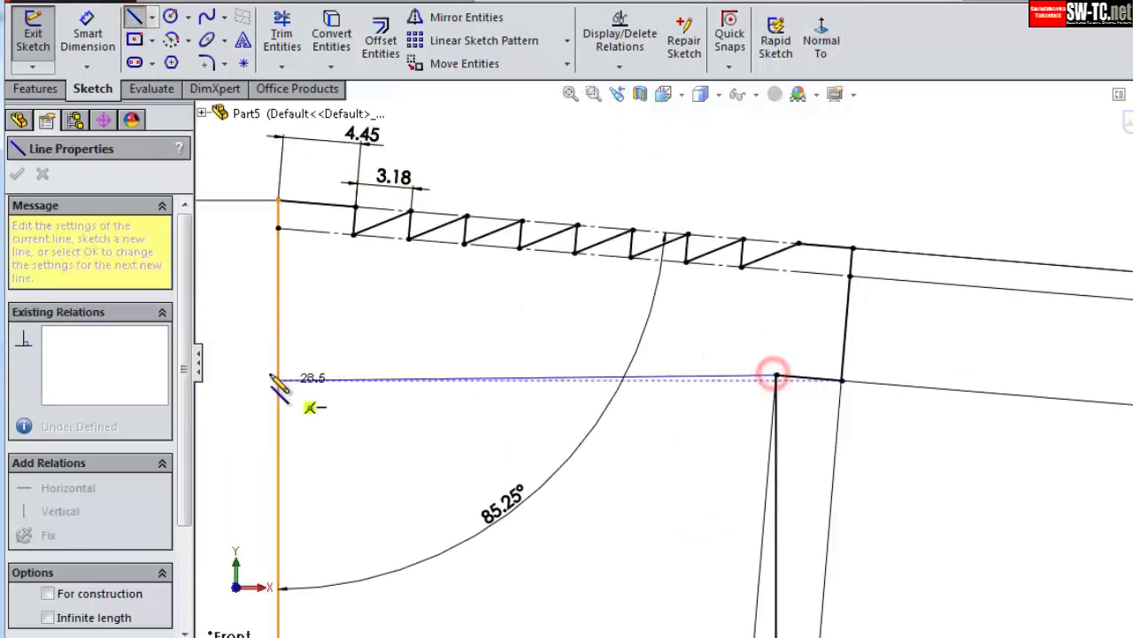
{"action": "left_click", "coordinate": [278, 324]}
{"action": "key", "text": "Escape"}
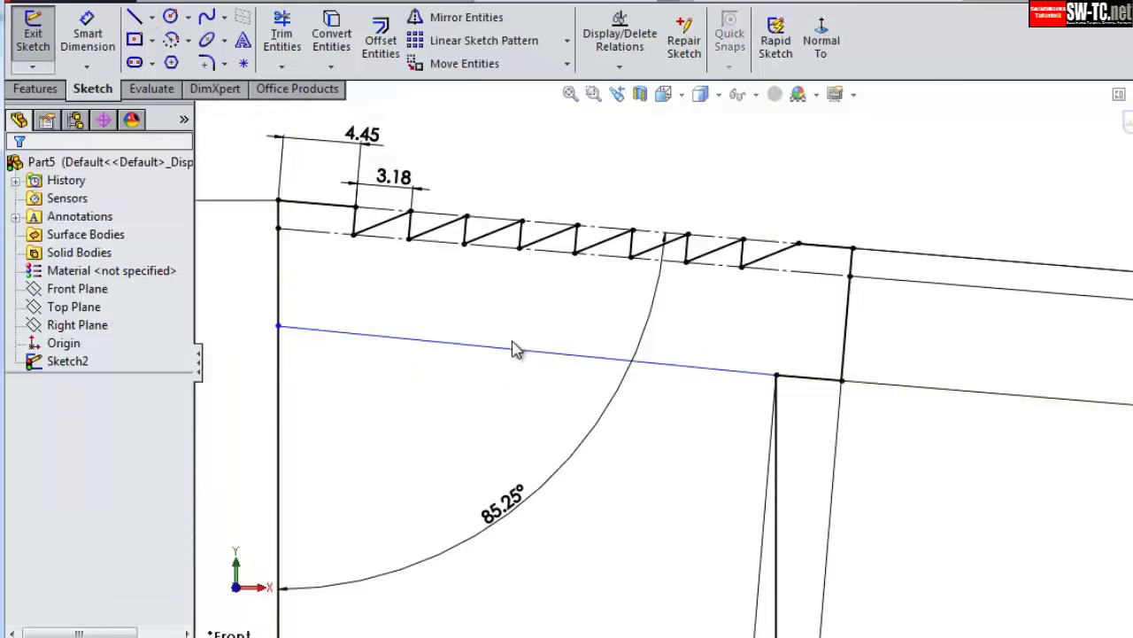
{"action": "left_click", "coordinate": [511, 345]}
{"action": "left_click", "coordinate": [824, 382], "text": "ctrl"}
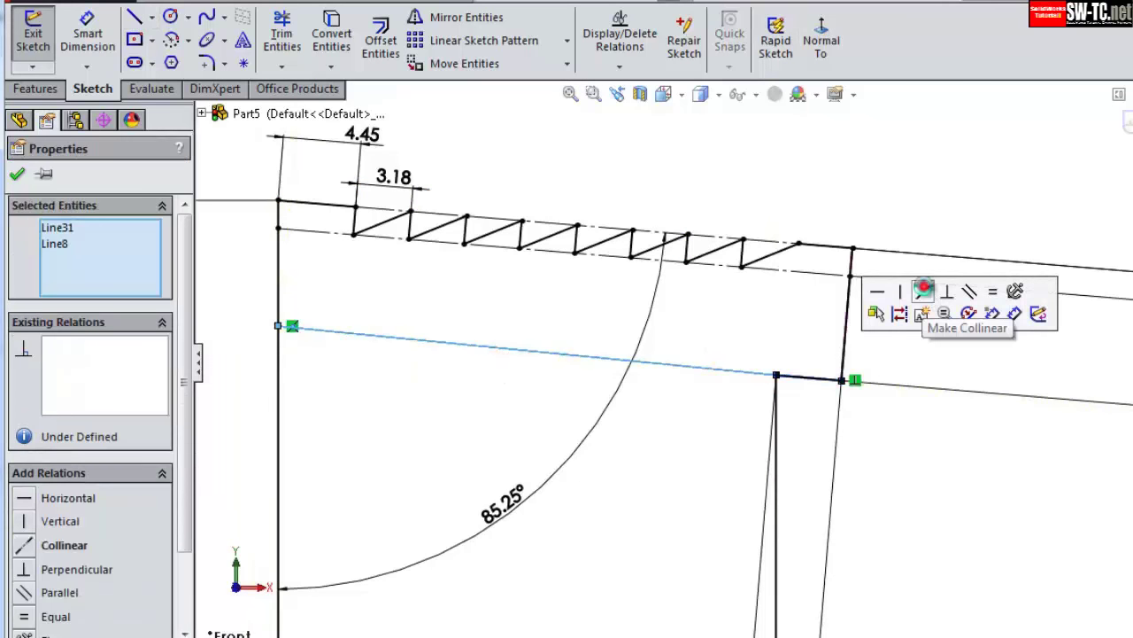
{"action": "left_click", "coordinate": [924, 291]}
{"action": "scroll", "coordinate": [850, 460], "scroll_direction": "up", "scroll_amount": 2}
{"action": "scroll", "coordinate": [860, 446], "scroll_direction": "up", "scroll_amount": 2}
- Extrude Sketch2 into a 12 mm mid-plane solid body
{"action": "left_click", "coordinate": [37, 88]}
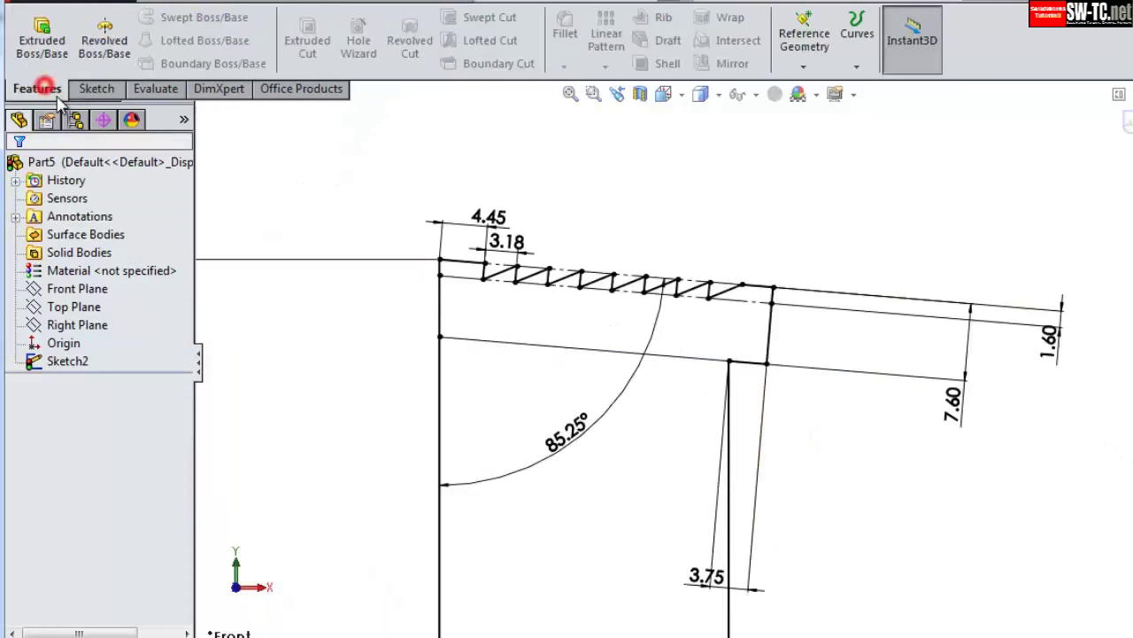
{"action": "left_click", "coordinate": [41, 37]}
{"action": "left_click", "coordinate": [744, 265]}
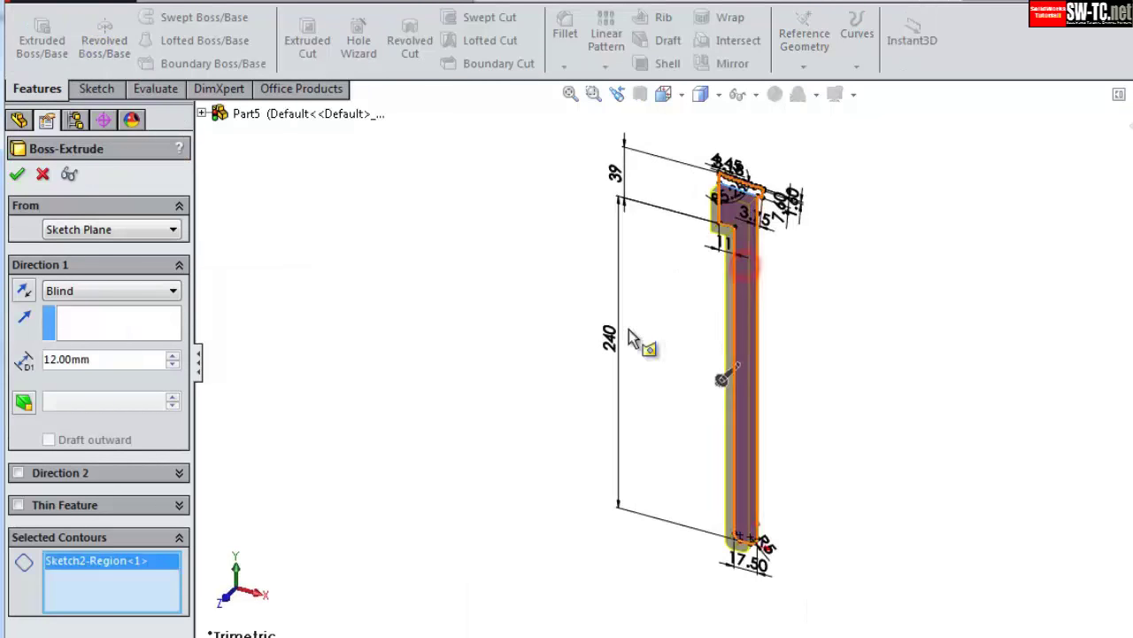
{"action": "left_click", "coordinate": [62, 229]}
{"action": "left_click", "coordinate": [56, 229]}
{"action": "left_click", "coordinate": [59, 290]}
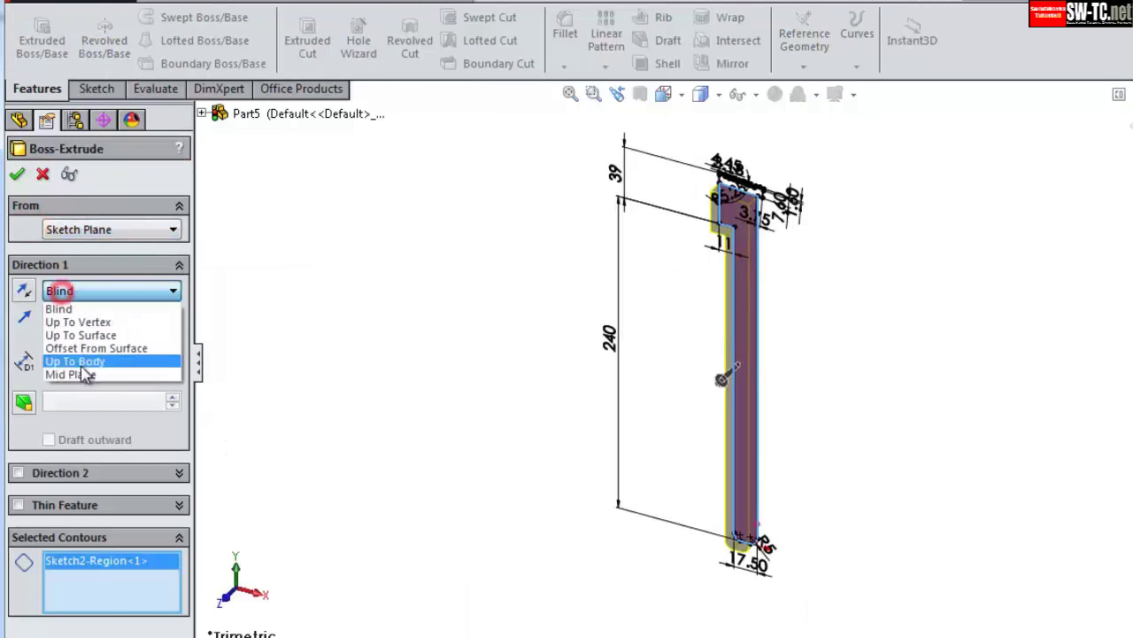
{"action": "left_click", "coordinate": [70, 375]}
{"action": "middle_click_drag", "start_coordinate": [941, 384], "coordinate": [873, 398]}
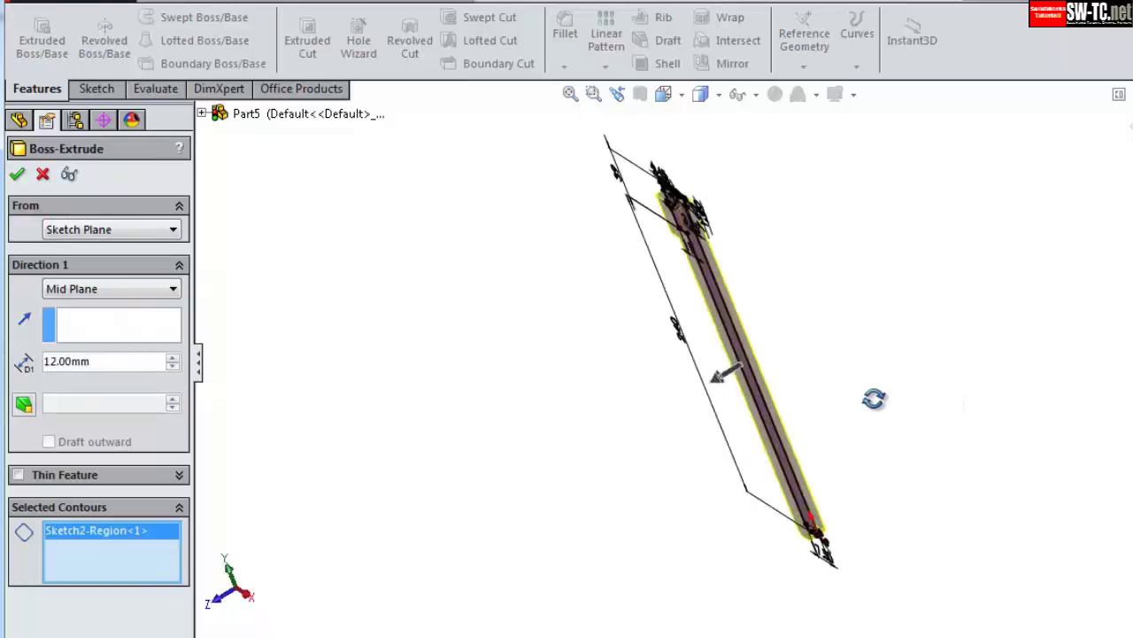
{"action": "left_click", "coordinate": [18, 174]}
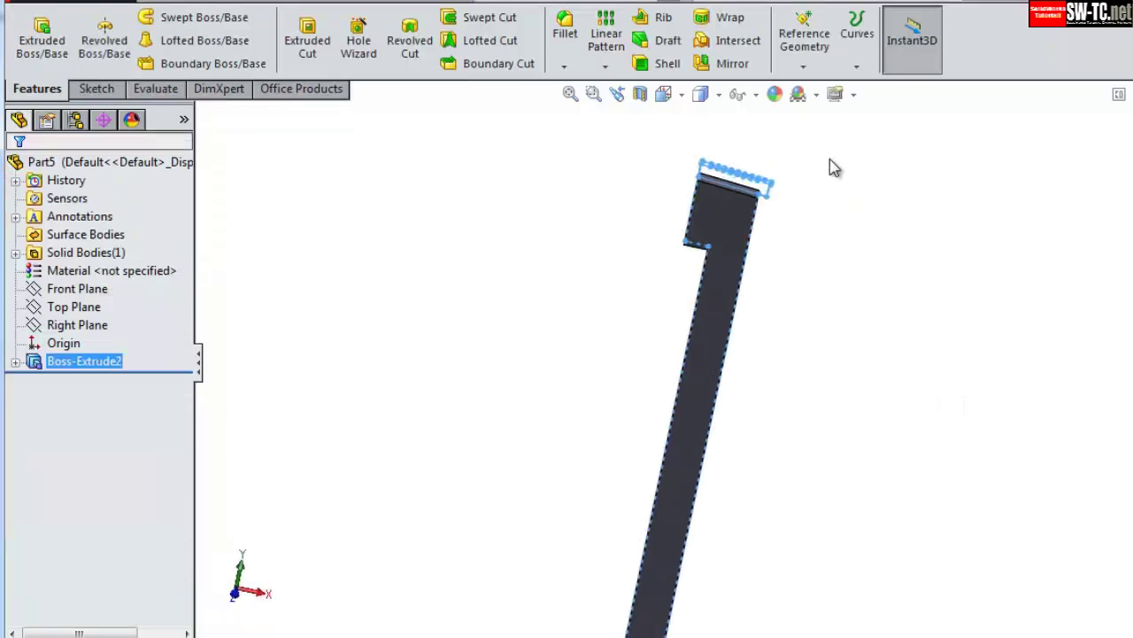
- Extrude Sketch2 again mid-plane 18.25 mm for the toothed head, merged with the body
{"action": "left_click", "coordinate": [56, 35]}
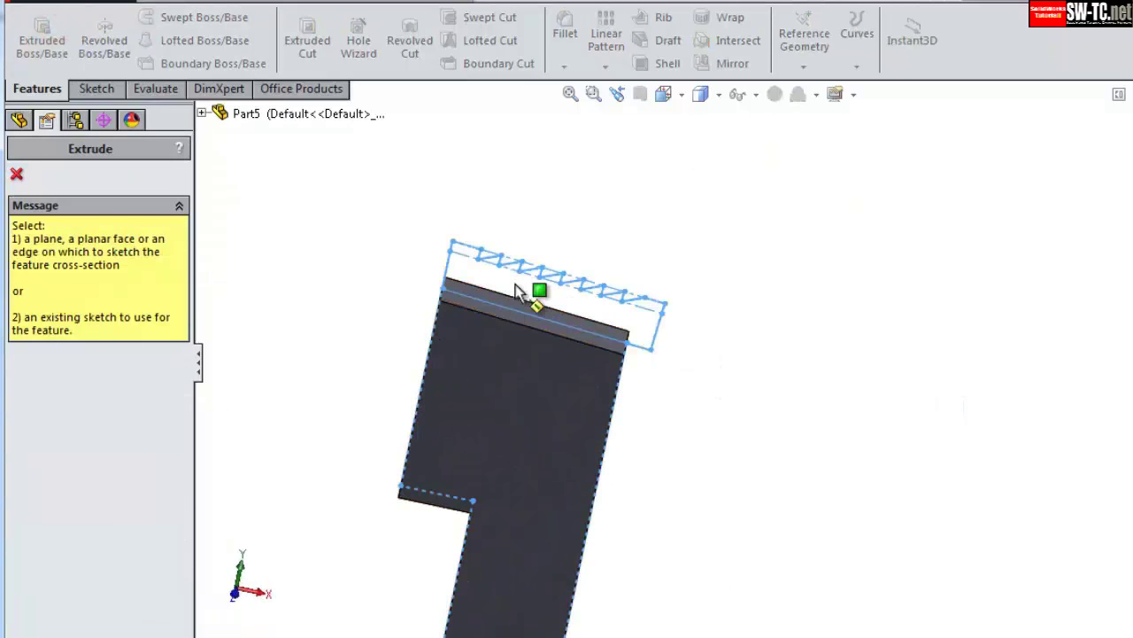
{"action": "left_click", "coordinate": [17, 177]}
{"action": "left_click", "coordinate": [15, 361]}
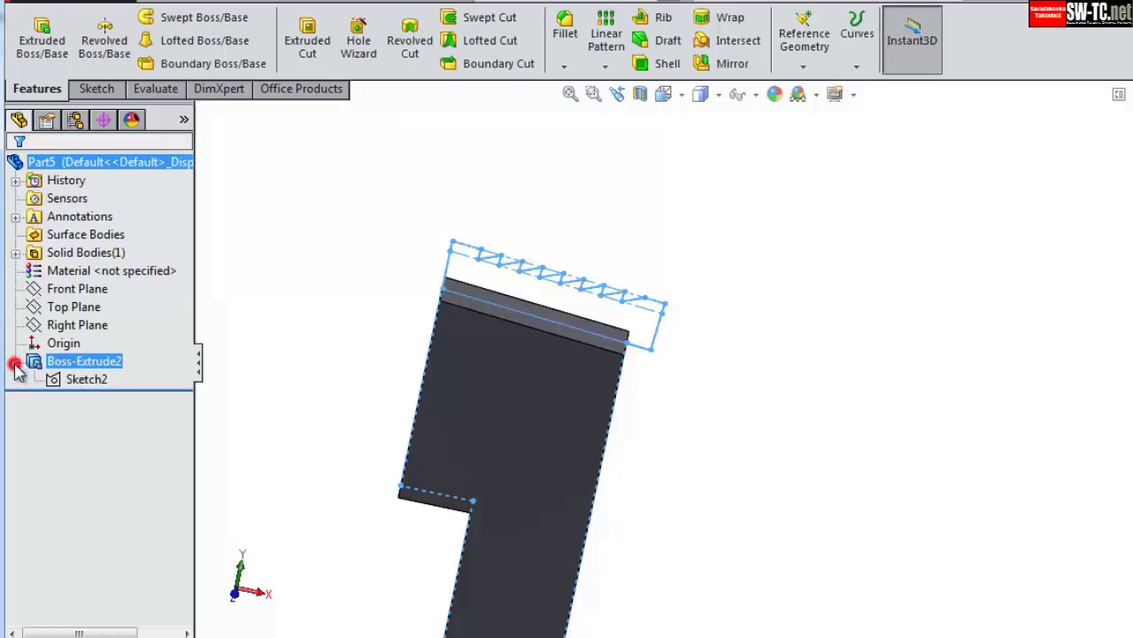
{"action": "left_click", "coordinate": [80, 379]}
{"action": "left_click", "coordinate": [41, 35]}
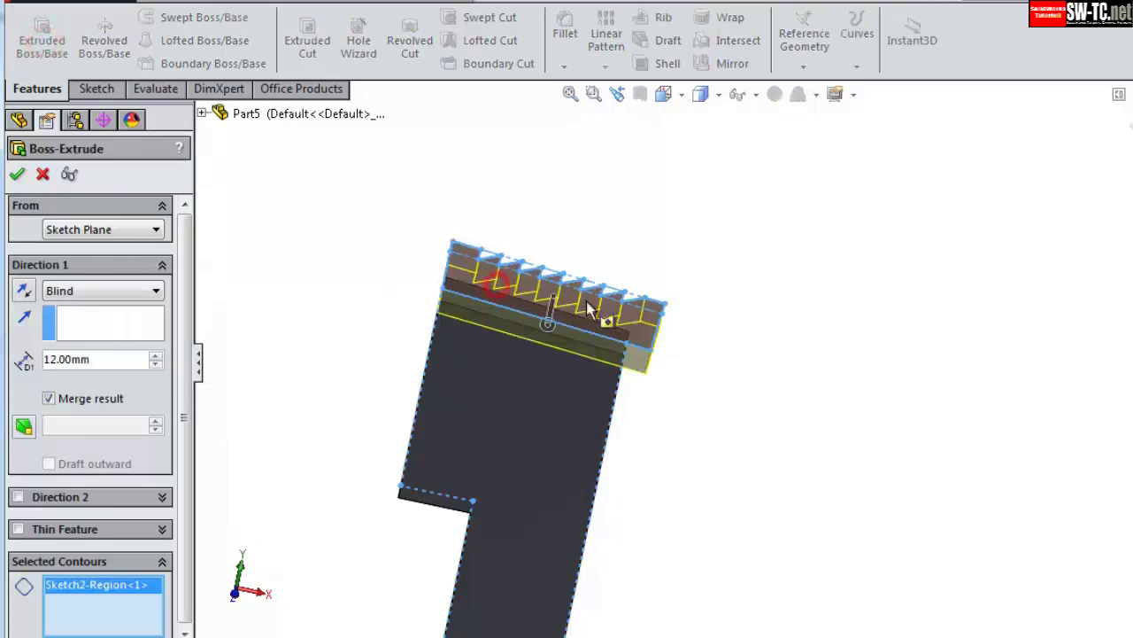
{"action": "left_click", "coordinate": [76, 296]}
{"action": "left_click", "coordinate": [93, 390]}
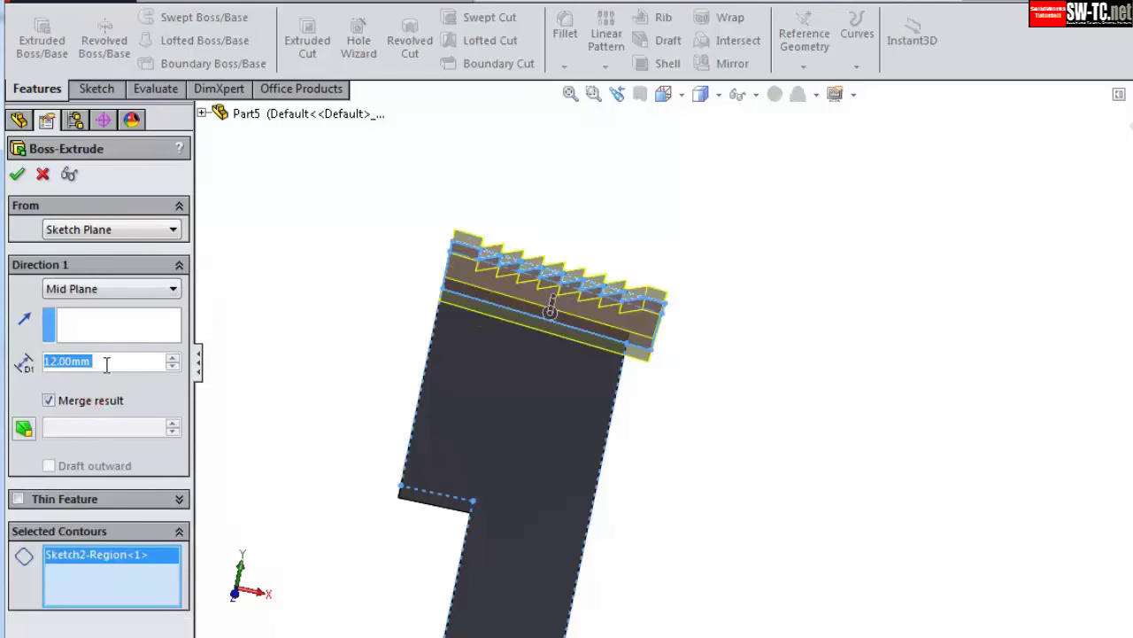
{"action": "type", "text": "18"}
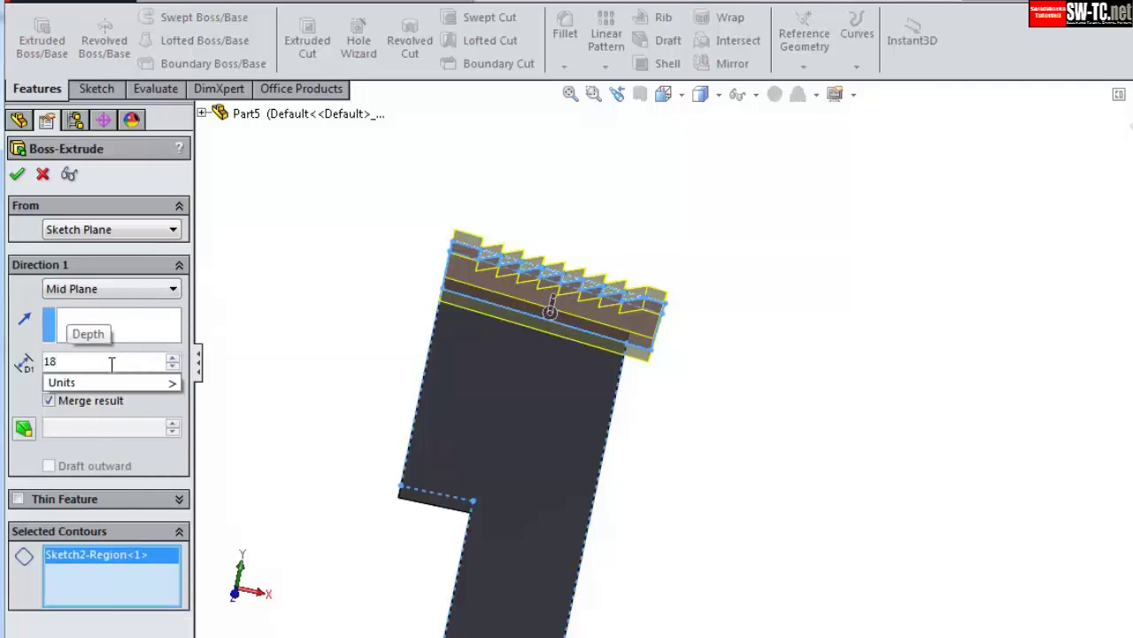
{"action": "type", "text": ".25"}
{"action": "key", "text": "Return"}
{"action": "mouse_move", "coordinate": [633, 374]}
{"action": "middle_mouse_down"}
{"action": "mouse_move", "coordinate": [701, 387]}
{"action": "mouse_move", "coordinate": [544, 359]}
{"action": "middle_mouse_up"}
- Accept the 18.25 mm extrusion and start a sketch on the part's top face
{"action": "key", "text": "Return"}
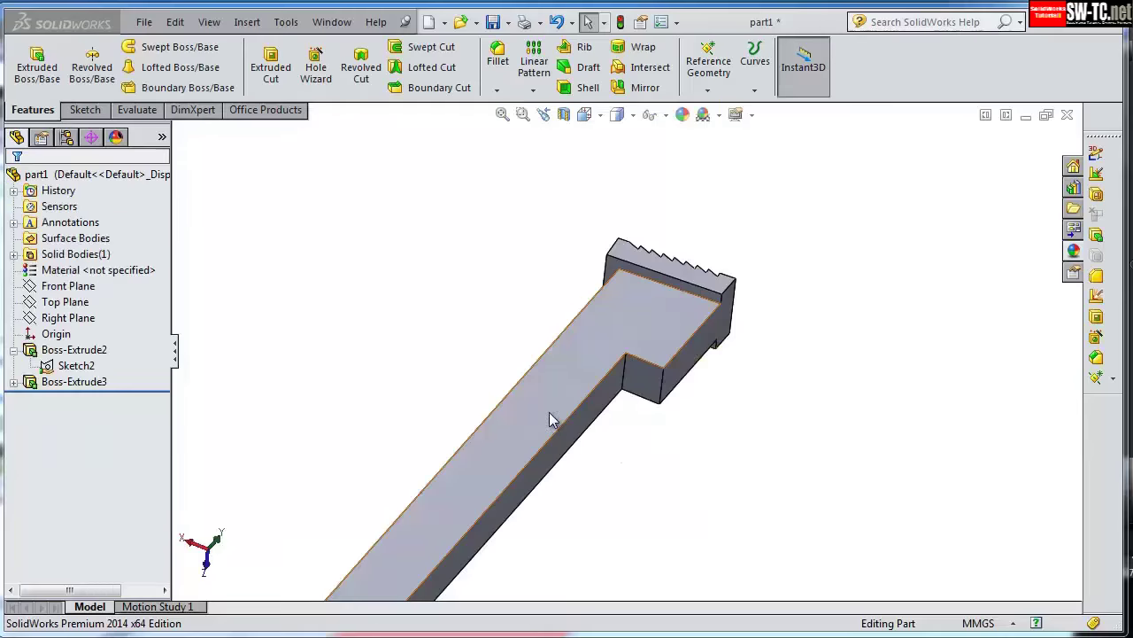
{"action": "left_click", "coordinate": [645, 292]}
{"action": "left_click", "coordinate": [715, 244]}
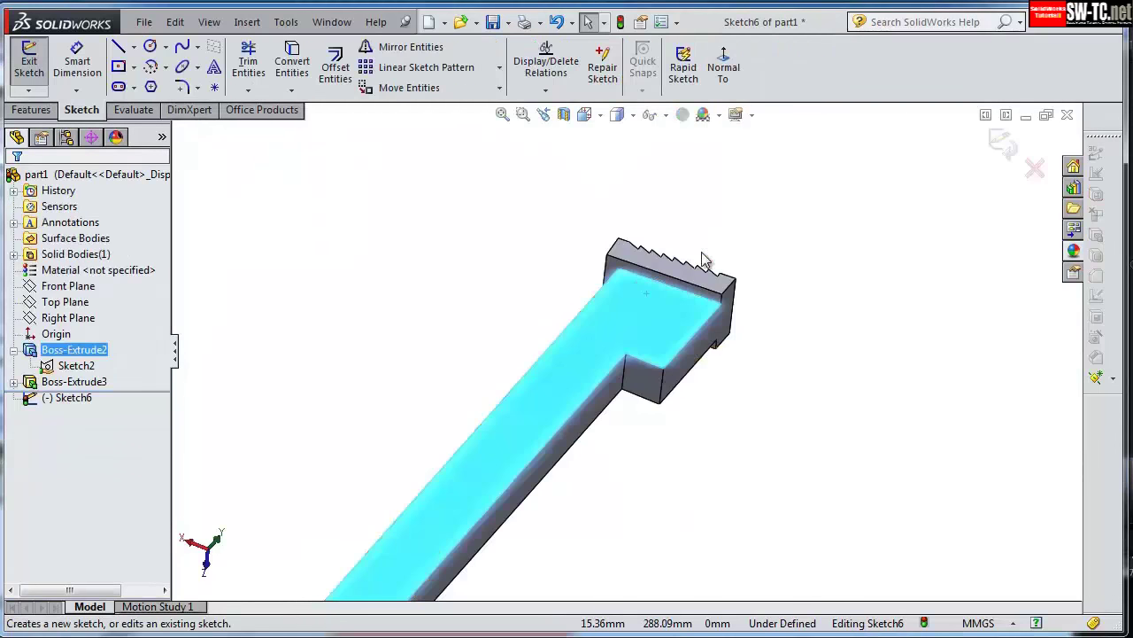
{"action": "left_click", "coordinate": [723, 67]}
{"action": "scroll", "coordinate": [665, 187], "scroll_direction": "down", "scroll_amount": 5}
- Offset the inner and outer left edges 4 mm inward
{"action": "left_click", "coordinate": [559, 399]}
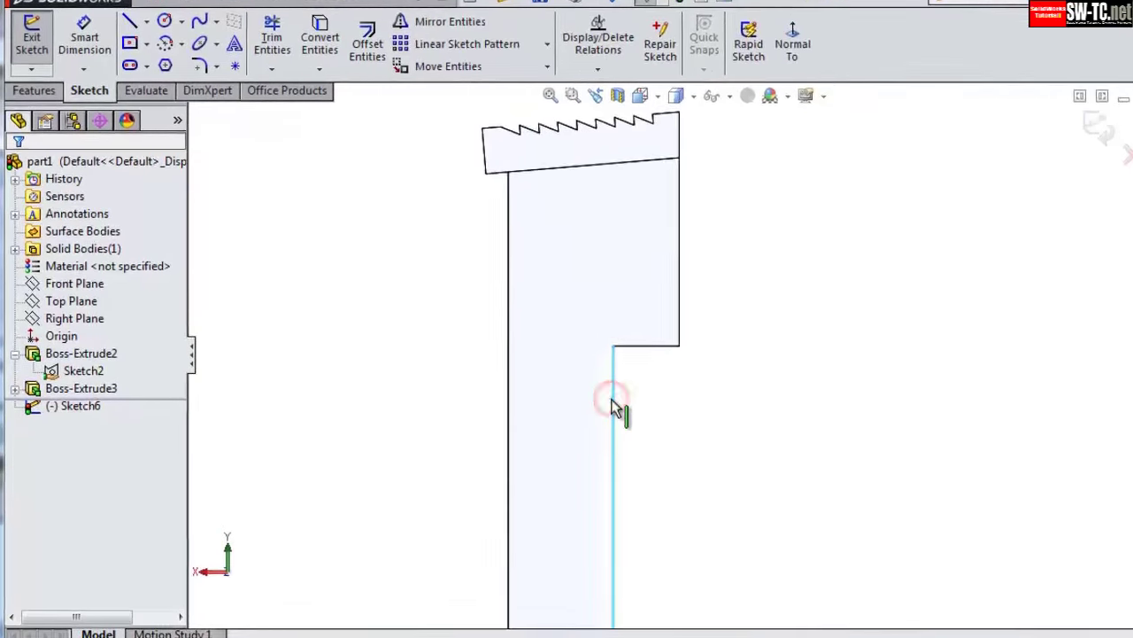
{"action": "right_click", "coordinate": [561, 403]}
{"action": "left_click", "coordinate": [602, 113]}
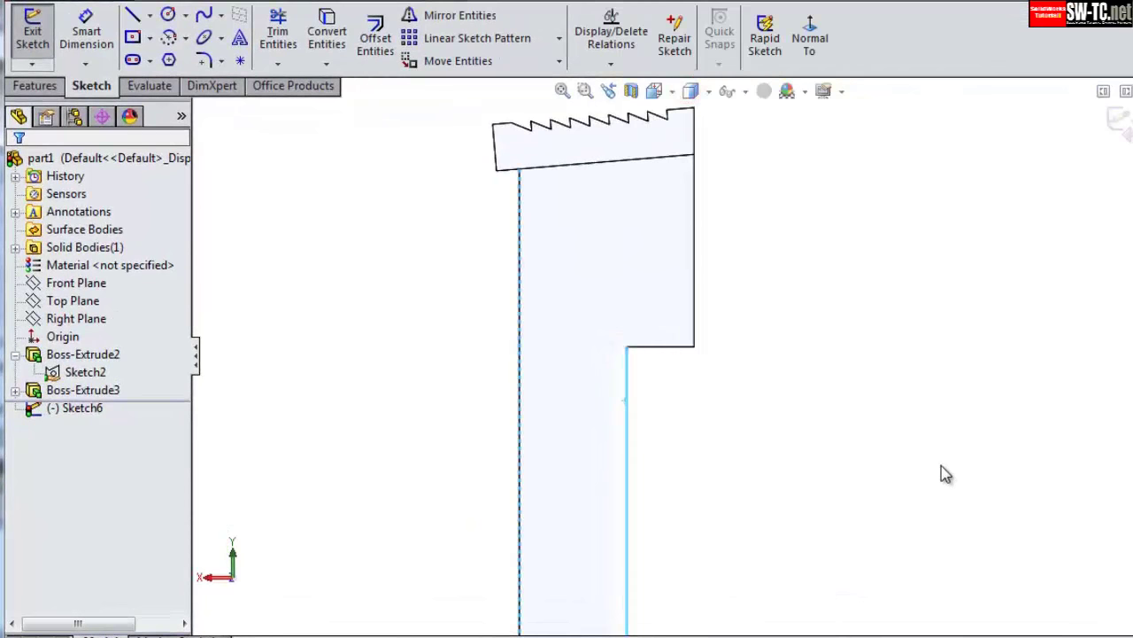
{"action": "left_click", "coordinate": [380, 40]}
{"action": "left_click", "coordinate": [64, 275]}
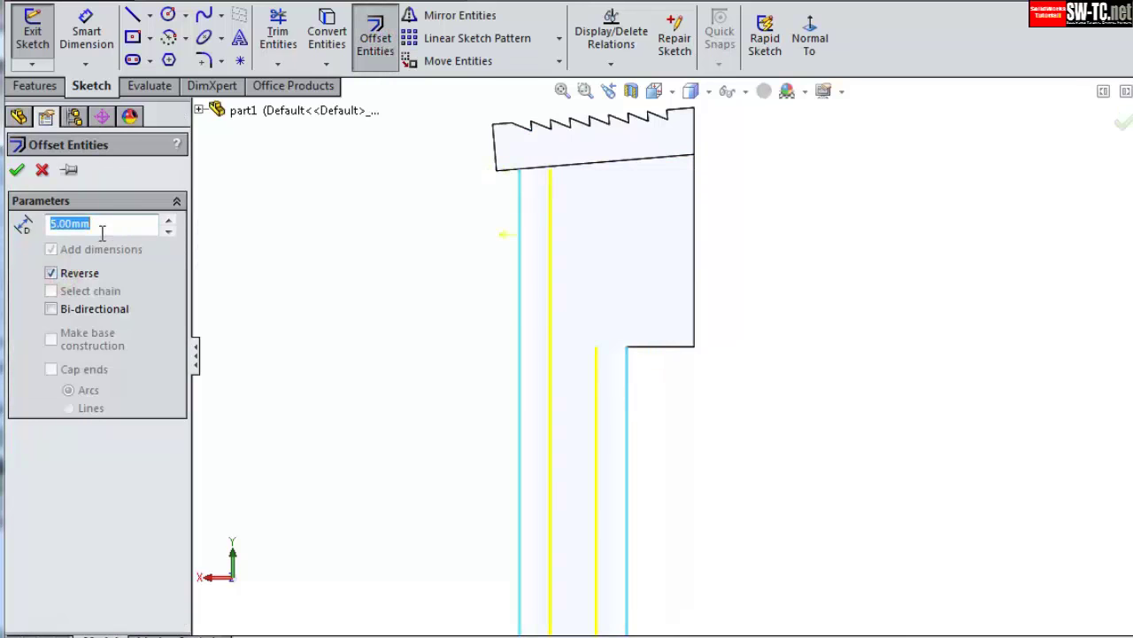
{"action": "double_click", "coordinate": [92, 228]}
{"action": "type", "text": "4"}
{"action": "left_click", "coordinate": [28, 256]}
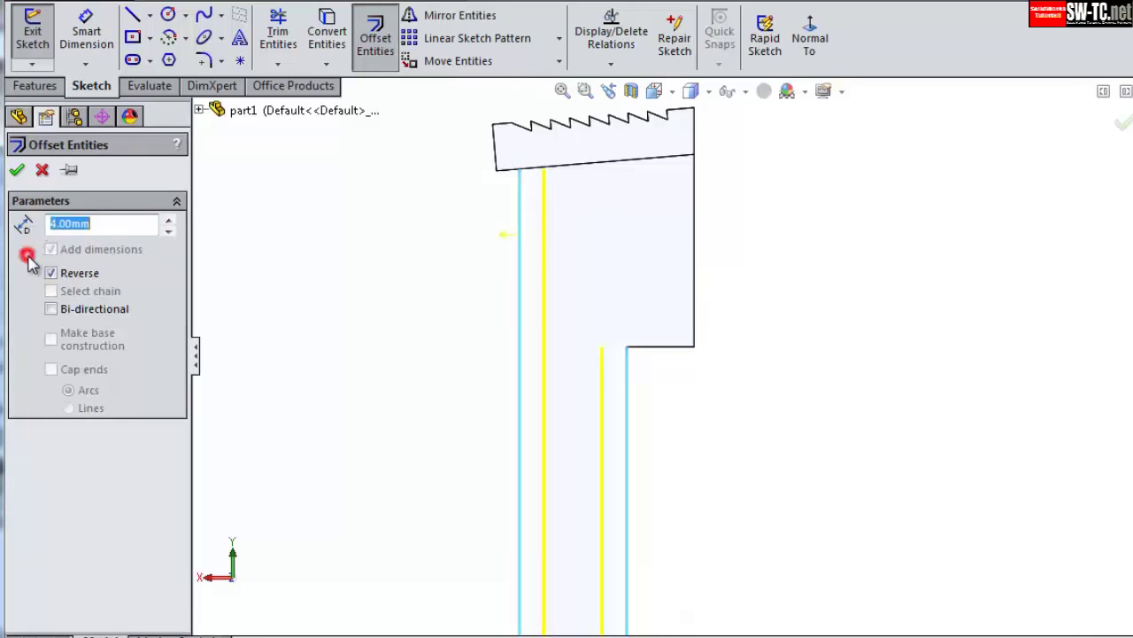
{"action": "left_click", "coordinate": [16, 169]}
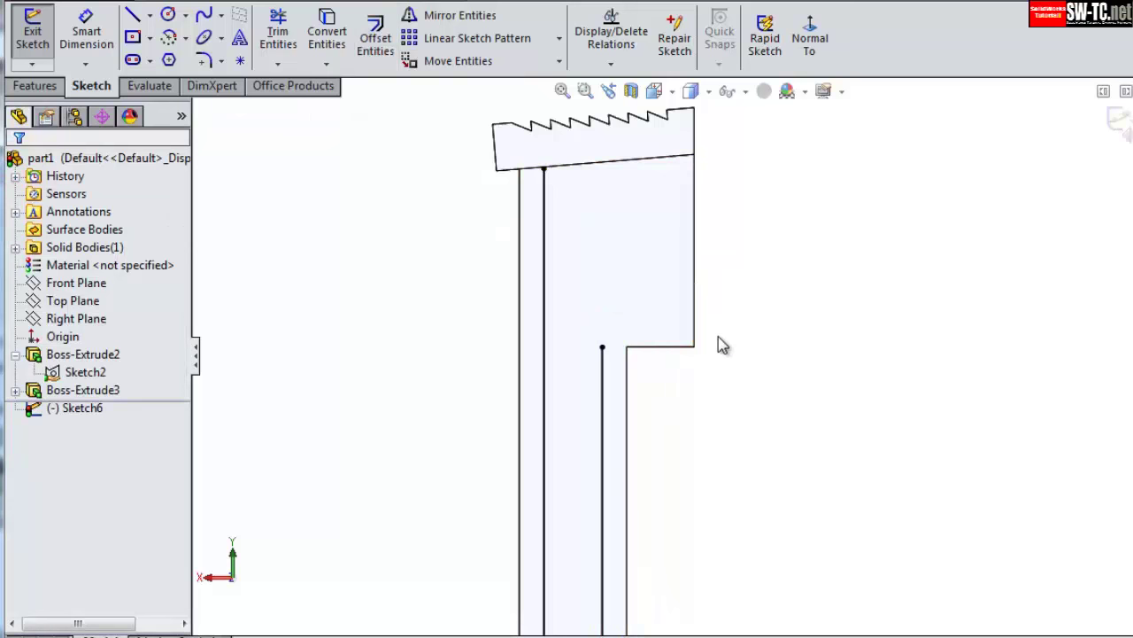
- Draw lines along the head's underside and offset edges outlining the T-slot
{"action": "left_click", "coordinate": [133, 17]}
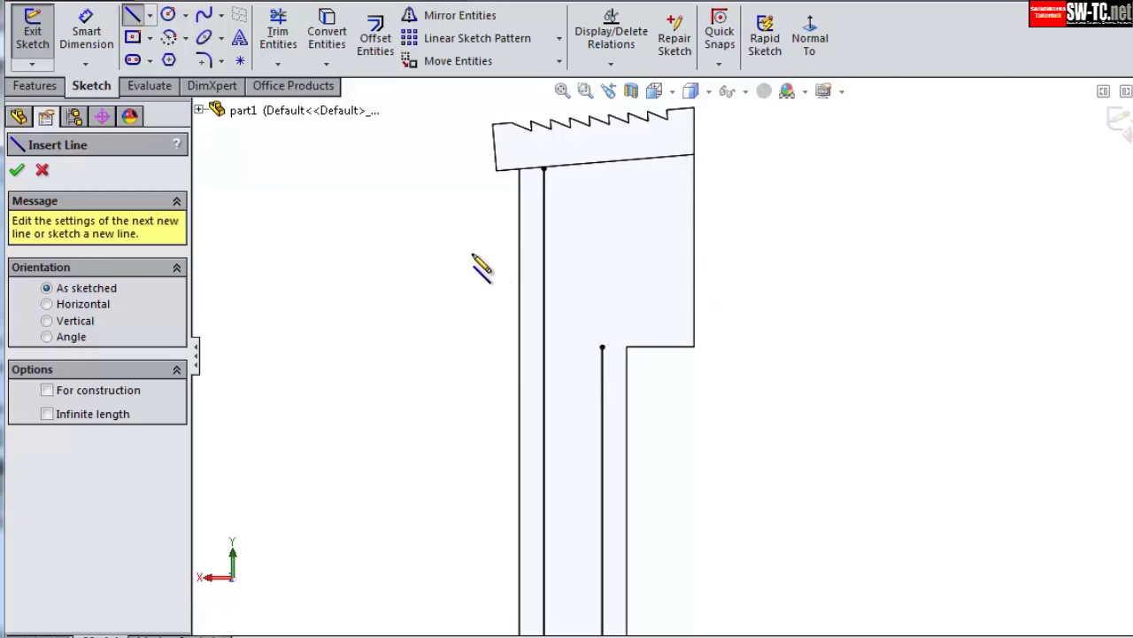
{"action": "left_click", "coordinate": [694, 155]}
{"action": "left_click", "coordinate": [519, 169]}
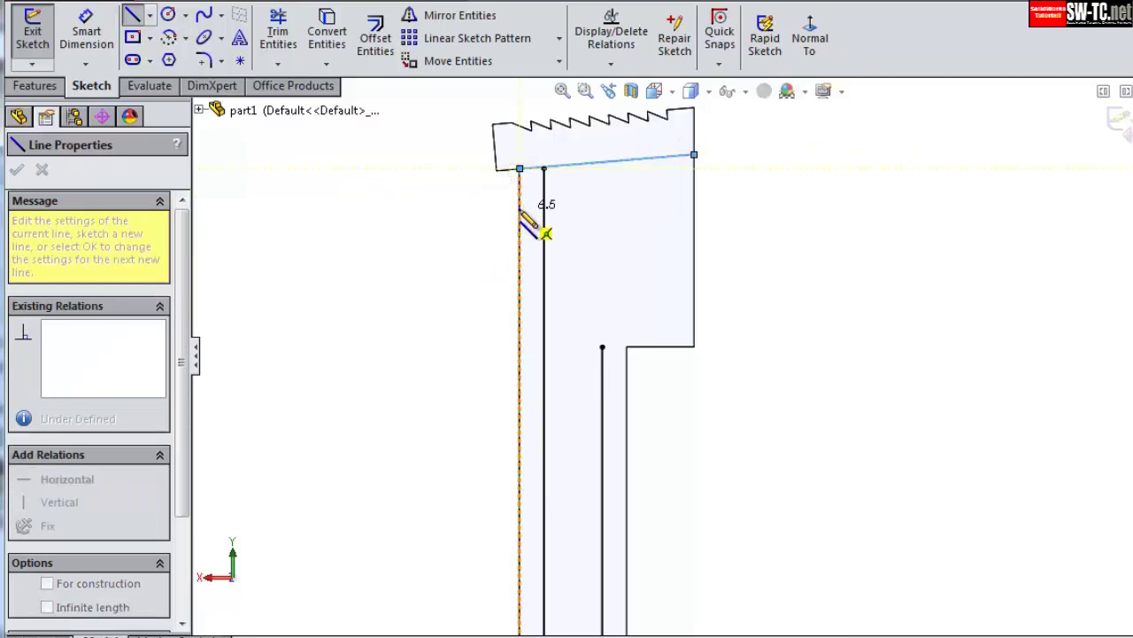
{"action": "left_click", "coordinate": [520, 208]}
{"action": "left_click", "coordinate": [694, 208]}
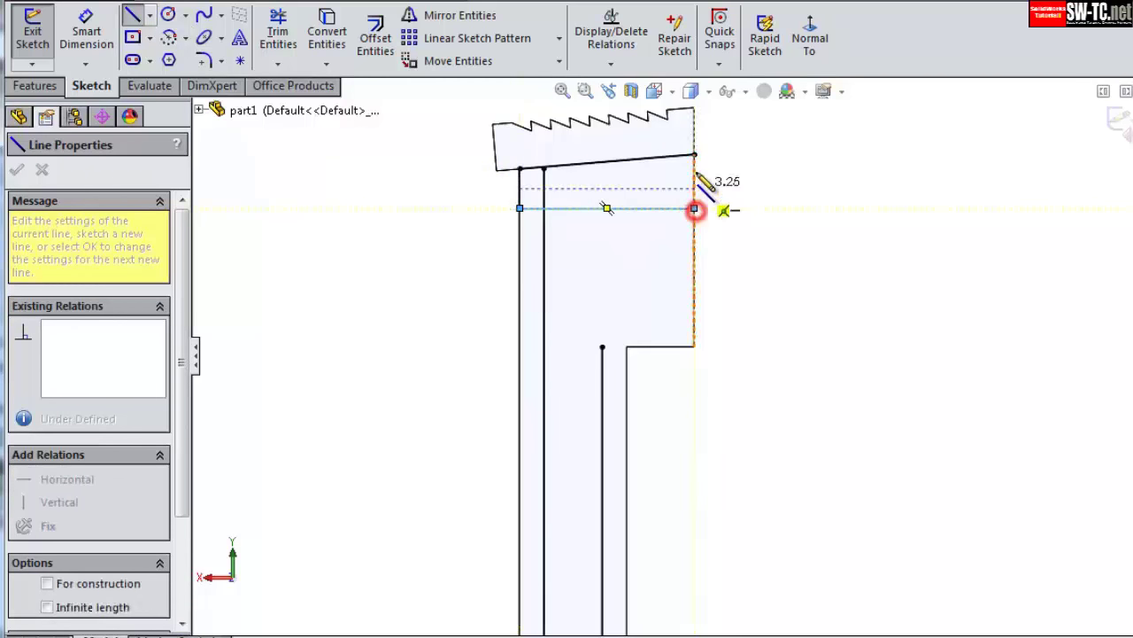
{"action": "left_click", "coordinate": [601, 347]}
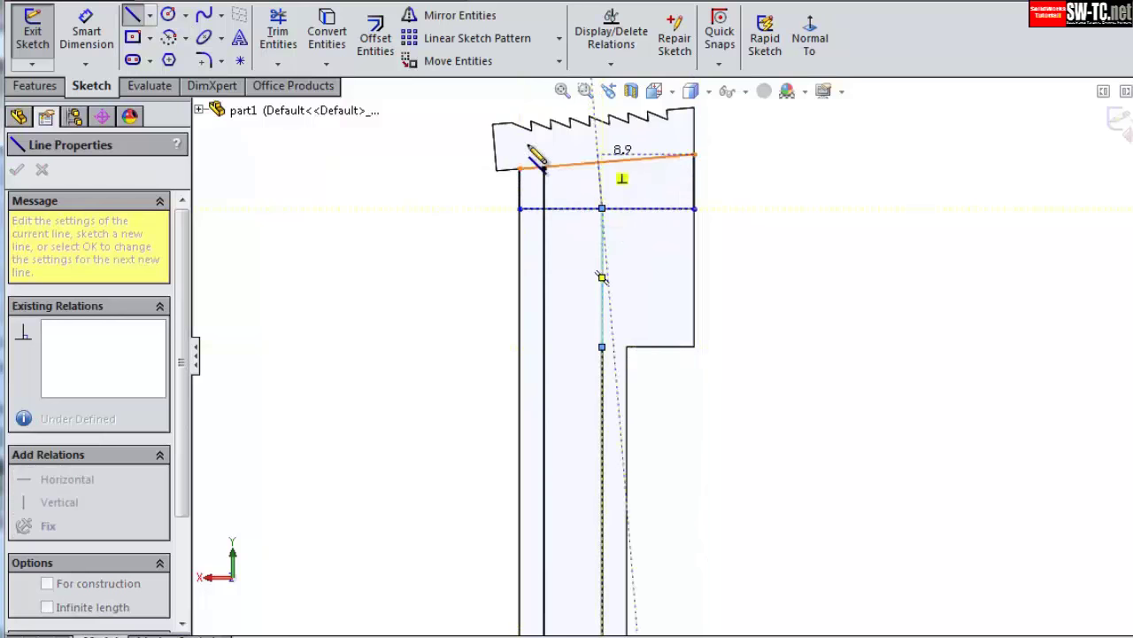
- Dimension the slot's vertical edge at 10 mm
{"action": "left_click", "coordinate": [75, 20]}
{"action": "left_click", "coordinate": [695, 196]}
{"action": "left_click", "coordinate": [750, 202]}
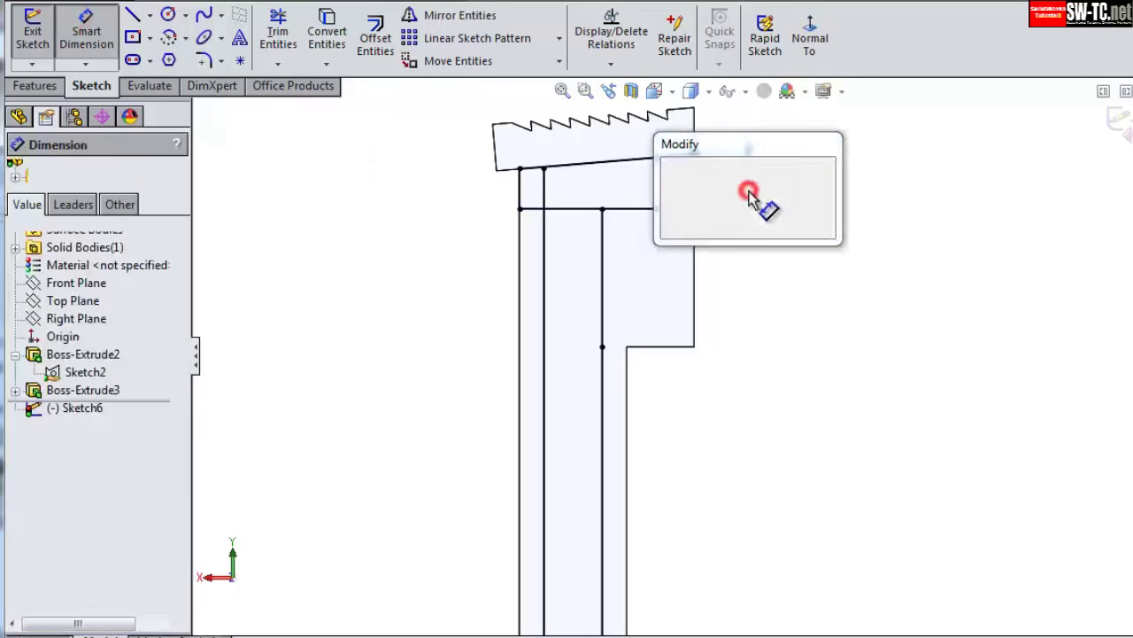
{"action": "type", "text": "1"}
{"action": "key", "text": "Return"}
{"action": "scroll", "coordinate": [620, 244], "scroll_direction": "down", "scroll_amount": 2}
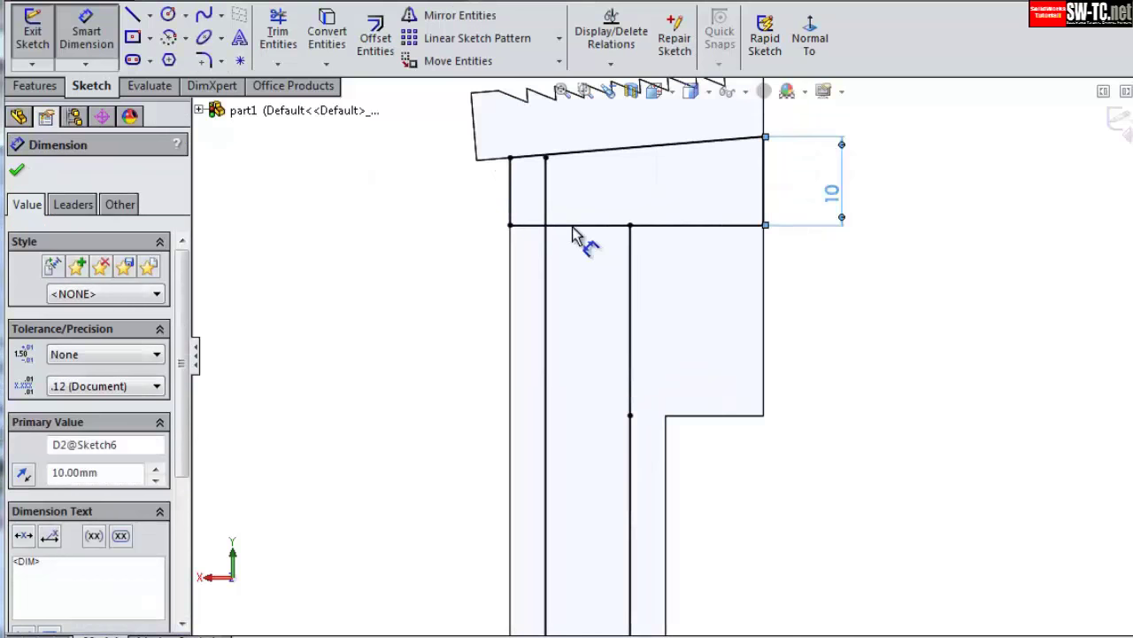
{"action": "scroll", "coordinate": [567, 230], "scroll_direction": "down", "scroll_amount": 1}
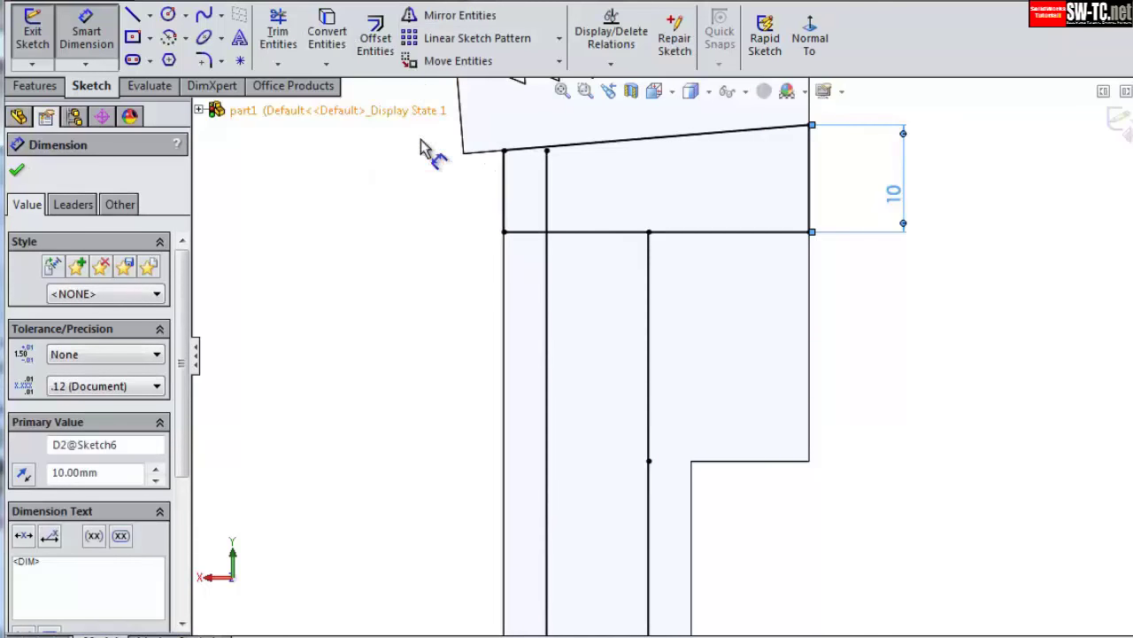
- Trim away the extra inner line of the slot sketch
{"action": "left_click", "coordinate": [278, 35]}
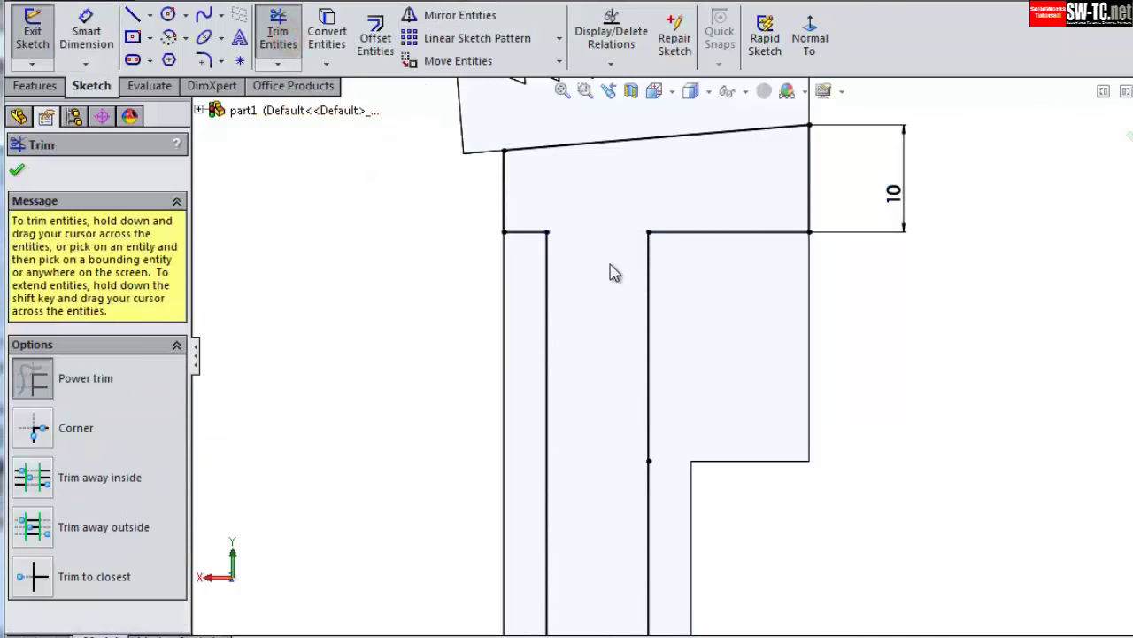
{"action": "scroll", "coordinate": [704, 354], "scroll_direction": "up", "scroll_amount": 1}
{"action": "scroll", "coordinate": [567, 390], "scroll_direction": "up", "scroll_amount": 1}
{"action": "scroll", "coordinate": [886, 464], "scroll_direction": "up", "scroll_amount": 1}
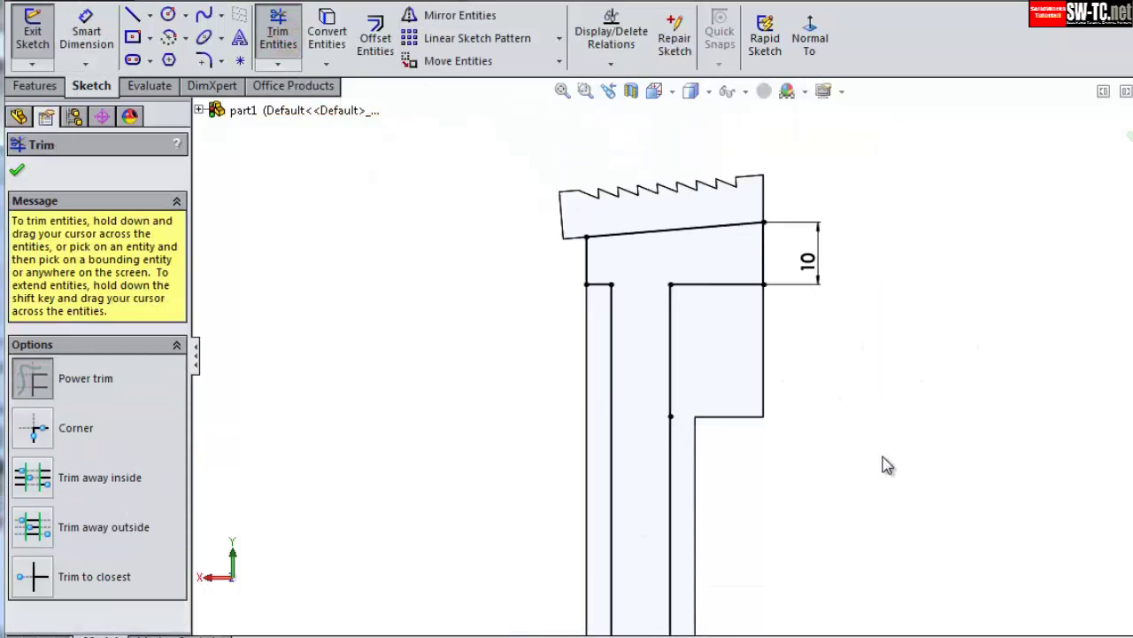
{"action": "left_click", "coordinate": [41, 87]}
- Cut the T-shaped slot profile 3 mm deep, blind, as Cut-Extrude2
{"action": "left_click", "coordinate": [303, 38]}
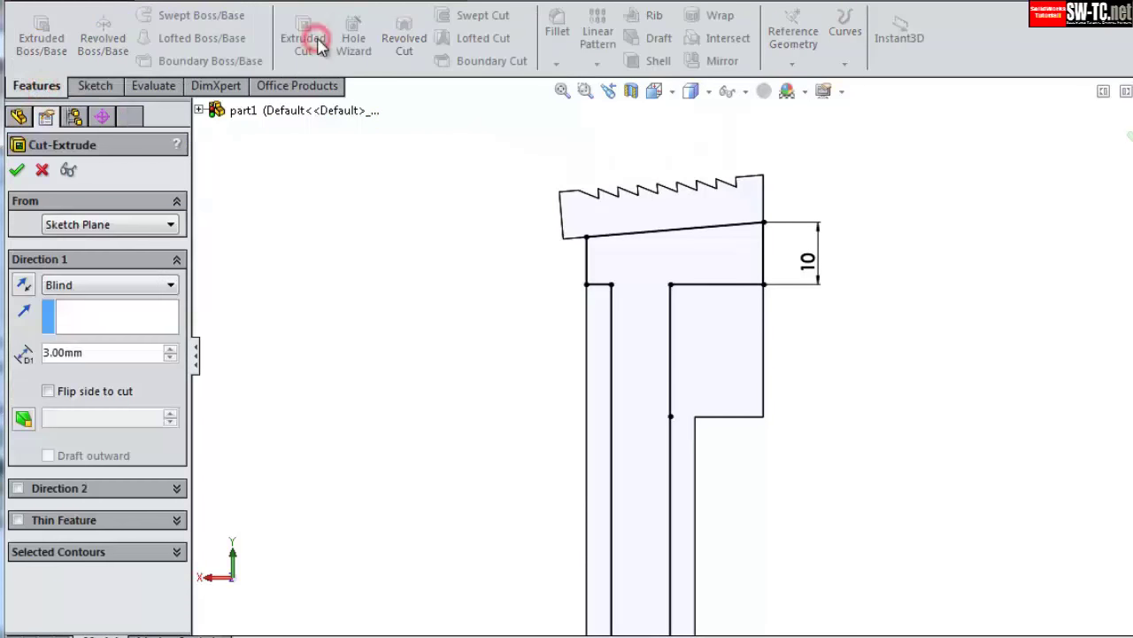
{"action": "mouse_move", "coordinate": [890, 329]}
{"action": "middle_mouse_down"}
{"action": "mouse_move", "coordinate": [806, 356]}
{"action": "mouse_move", "coordinate": [817, 358]}
{"action": "middle_mouse_up"}
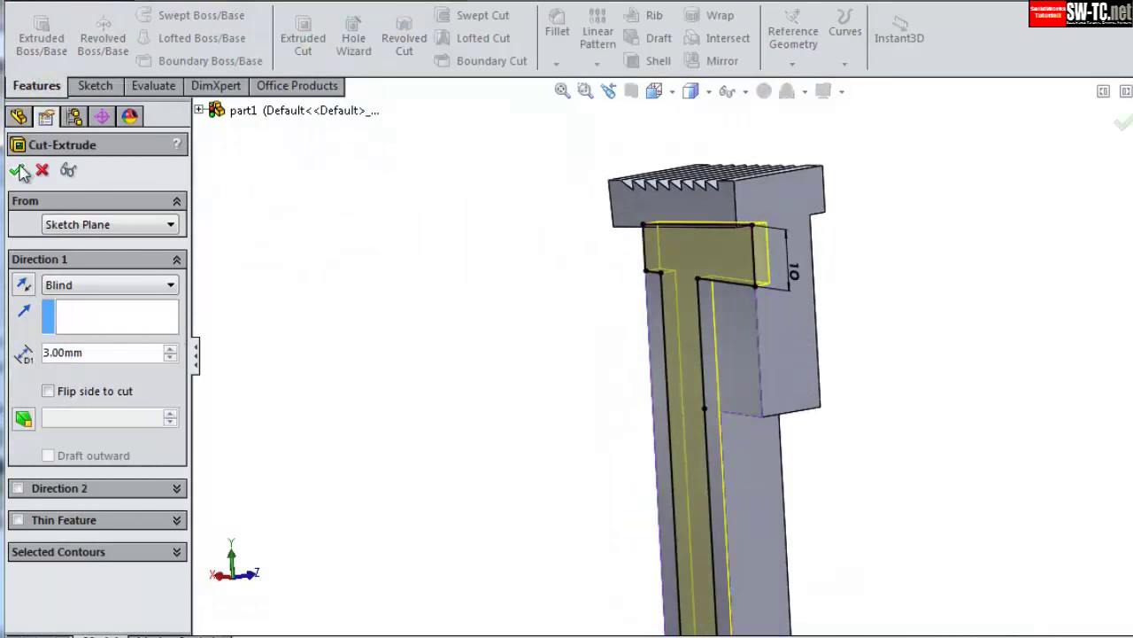
{"action": "scroll", "coordinate": [640, 399], "scroll_direction": "up", "scroll_amount": 3}
{"action": "middle_click_drag", "start_coordinate": [820, 417], "coordinate": [721, 529]}
{"action": "scroll", "coordinate": [694, 357], "scroll_direction": "down", "scroll_amount": 3}
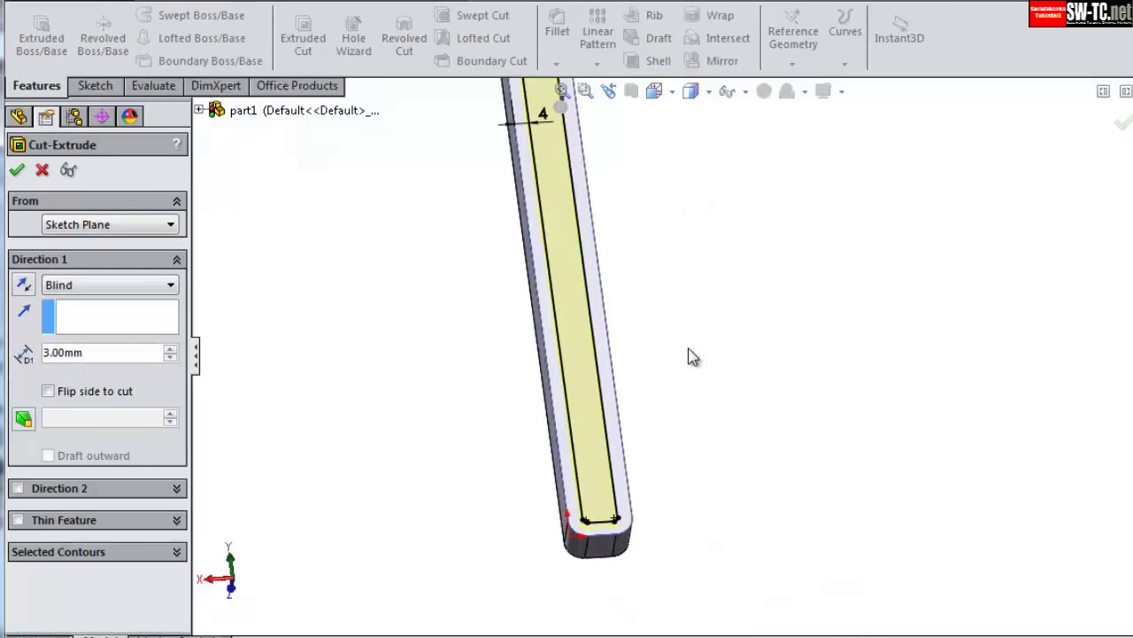
{"action": "scroll", "coordinate": [694, 357], "scroll_direction": "up", "scroll_amount": 3}
{"action": "scroll", "coordinate": [670, 114], "scroll_direction": "down", "scroll_amount": 3}
{"action": "left_click", "coordinate": [20, 170]}
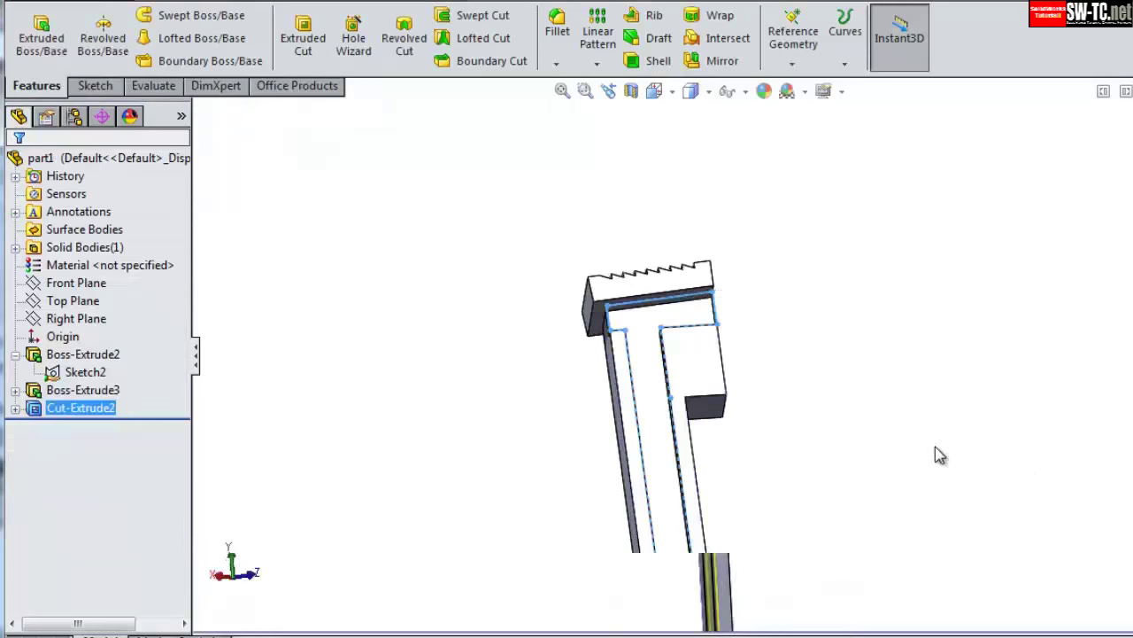
{"action": "mouse_move", "coordinate": [822, 380]}
{"action": "middle_mouse_down"}
{"action": "mouse_move", "coordinate": [749, 446]}
{"action": "mouse_move", "coordinate": [794, 379]}
{"action": "mouse_move", "coordinate": [771, 385]}
{"action": "middle_mouse_up"}
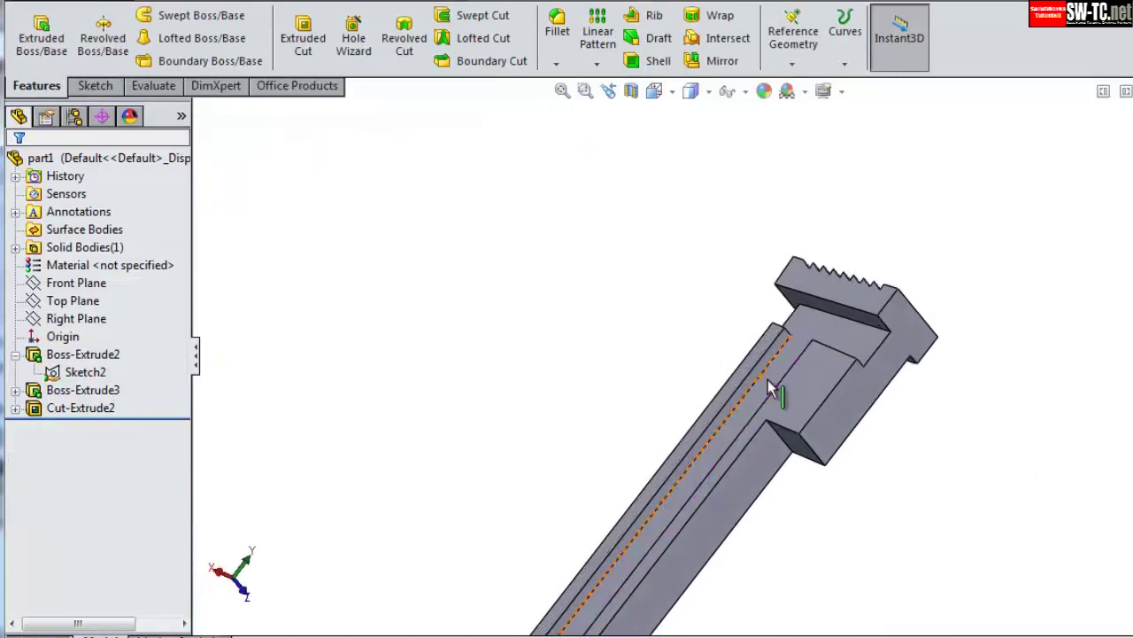
{"action": "left_click", "coordinate": [551, 29]}
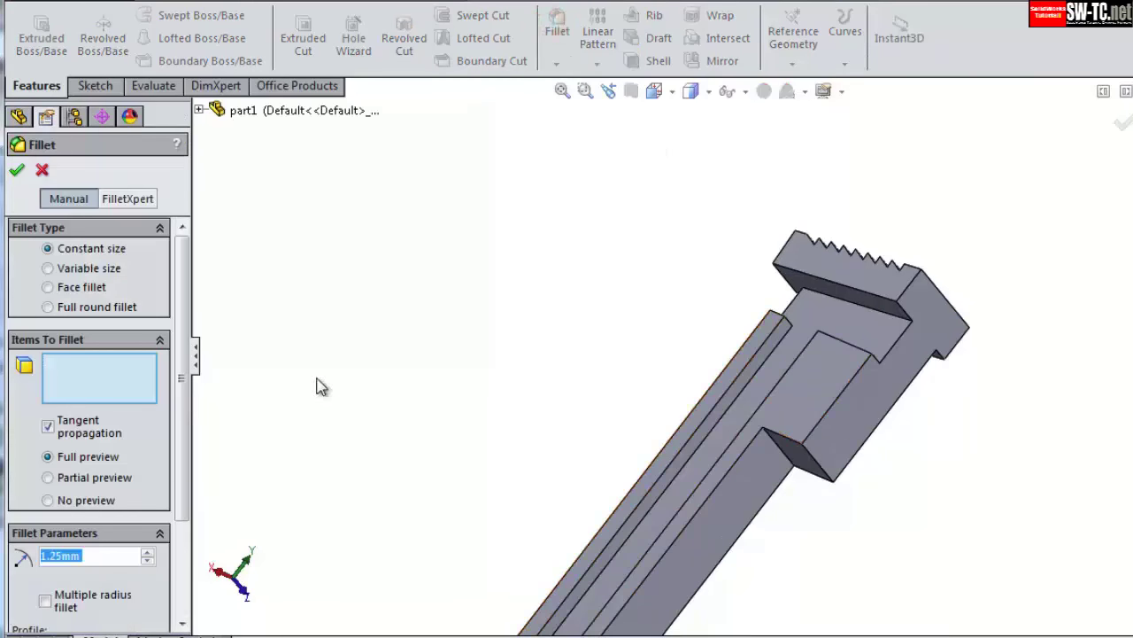
- Round the bar's long slot edge with a 1.25 mm fillet
{"action": "left_click", "coordinate": [778, 333]}
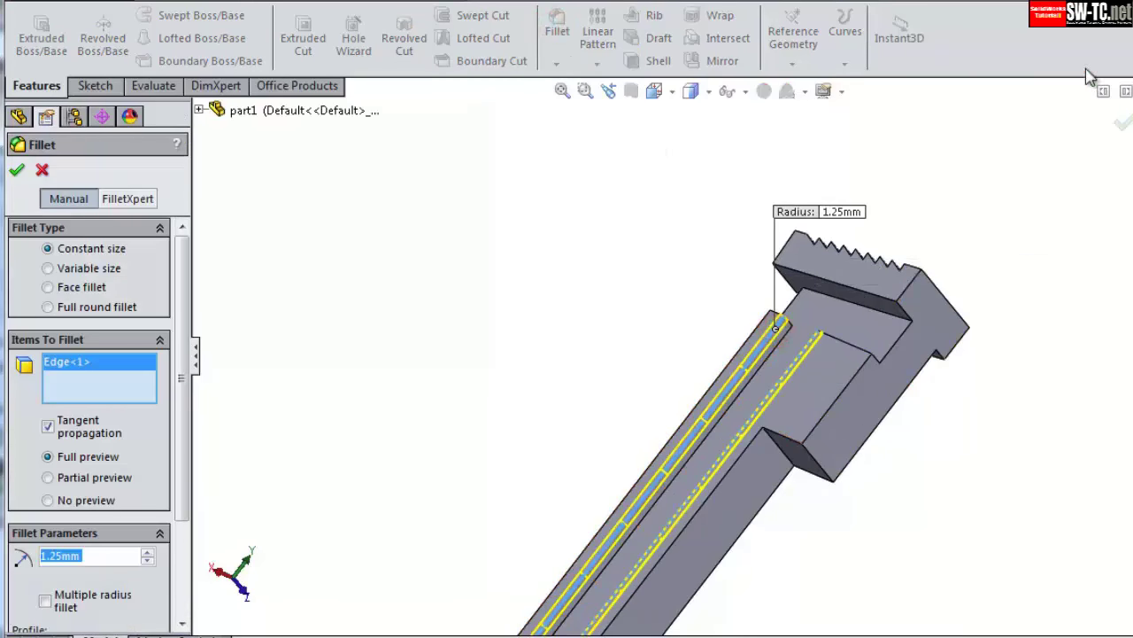
{"action": "left_click", "coordinate": [1122, 124]}
{"action": "mouse_move", "coordinate": [780, 301]}
{"action": "middle_mouse_down"}
{"action": "mouse_move", "coordinate": [734, 308]}
{"action": "mouse_move", "coordinate": [818, 357]}
{"action": "mouse_move", "coordinate": [714, 445]}
{"action": "mouse_move", "coordinate": [878, 399]}
{"action": "mouse_move", "coordinate": [875, 308]}
{"action": "mouse_move", "coordinate": [602, 551]}
{"action": "mouse_move", "coordinate": [610, 528]}
{"action": "mouse_move", "coordinate": [673, 544]}
{"action": "mouse_move", "coordinate": [542, 381]}
{"action": "middle_mouse_up"}
{"action": "scroll", "coordinate": [542, 380], "scroll_direction": "down", "scroll_amount": 3}
- Mirror Cut-Extrude2 about the Front Plane, leaving Fillet6 out of the mirror
{"action": "left_click", "coordinate": [598, 63]}
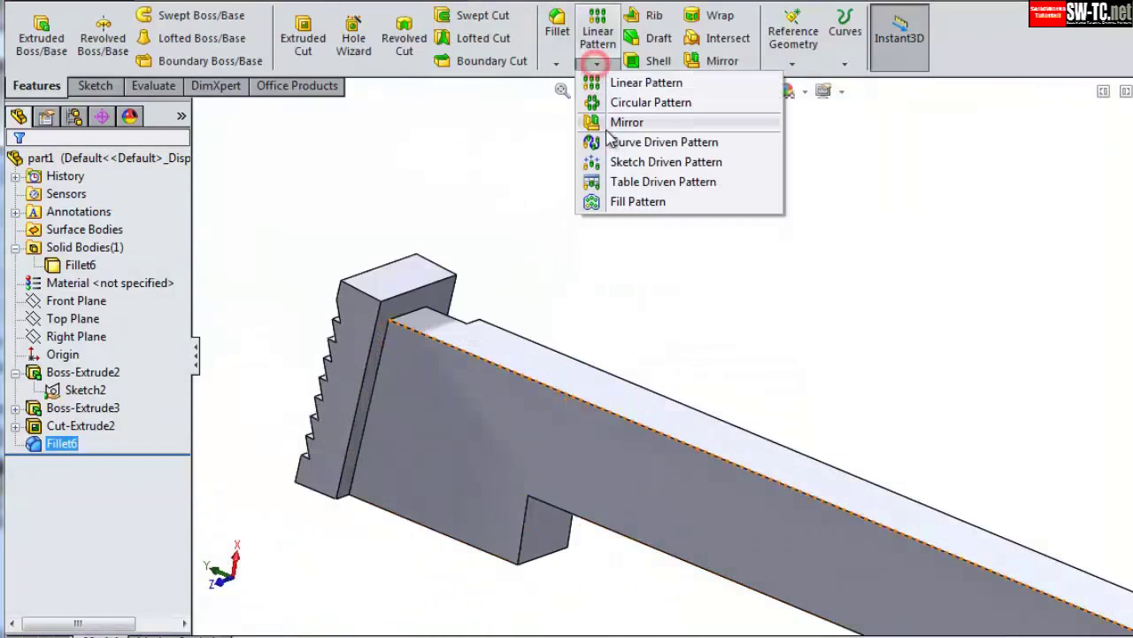
{"action": "left_click", "coordinate": [620, 118]}
{"action": "left_click", "coordinate": [199, 110]}
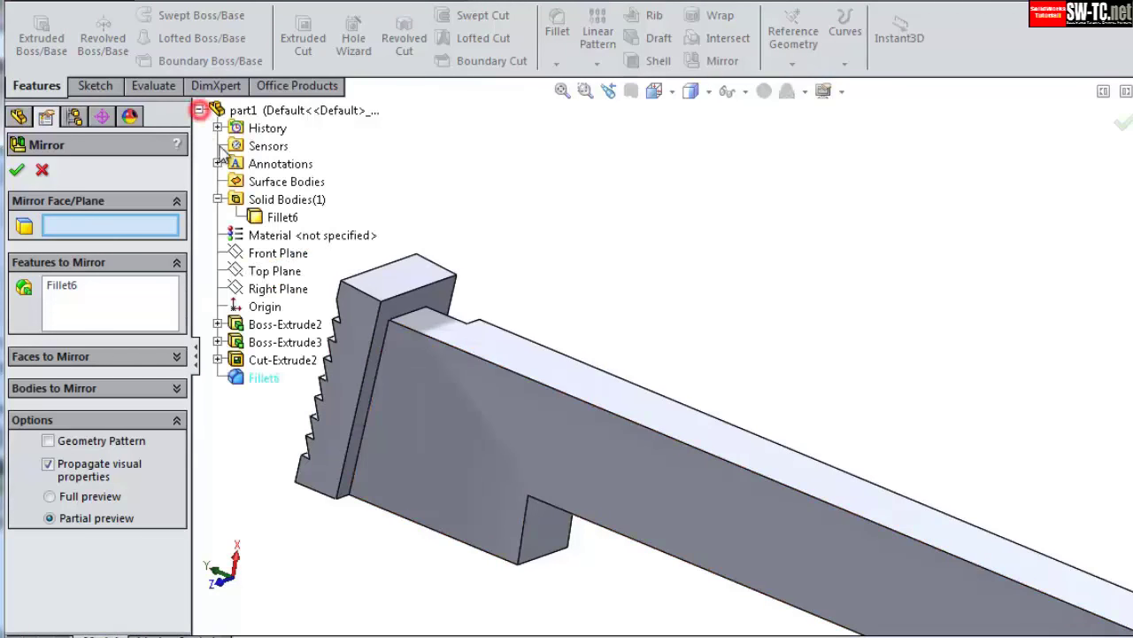
{"action": "left_click", "coordinate": [278, 253]}
{"action": "left_click", "coordinate": [137, 305]}
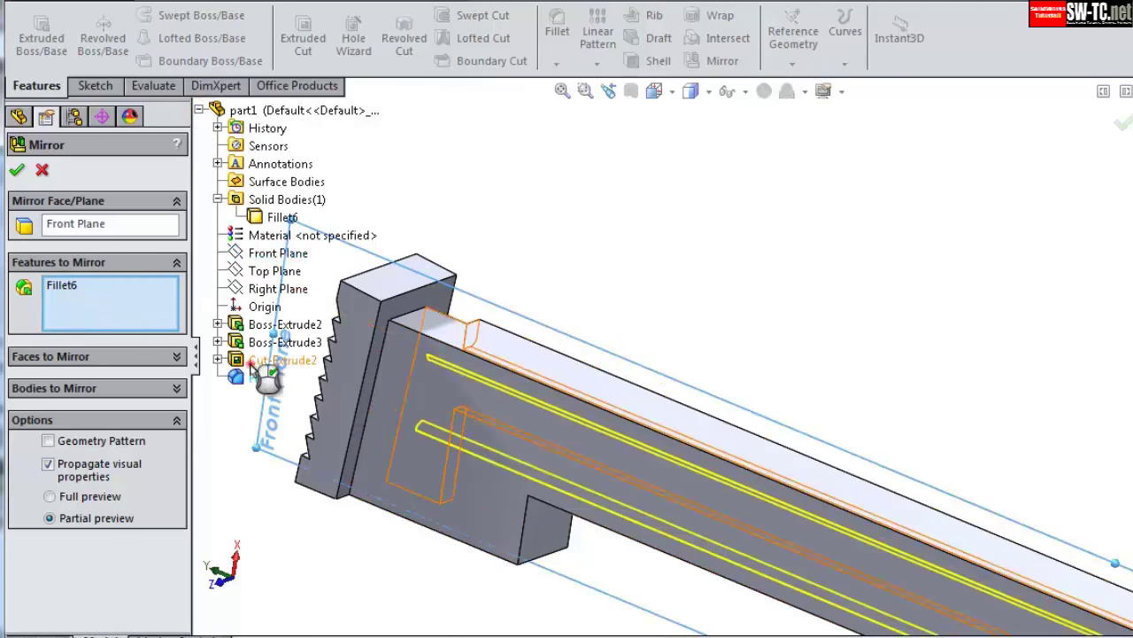
{"action": "left_click", "coordinate": [282, 360]}
{"action": "right_click", "coordinate": [72, 300]}
{"action": "left_click", "coordinate": [92, 326]}
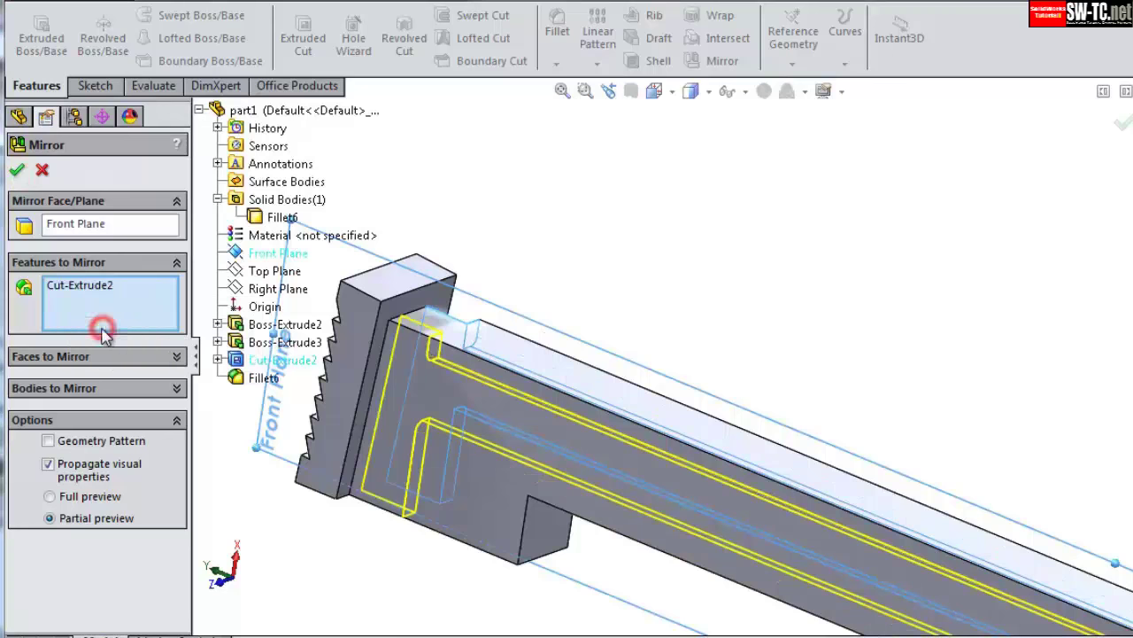
{"action": "left_click", "coordinate": [17, 169]}
{"action": "mouse_move", "coordinate": [682, 263]}
{"action": "middle_mouse_down"}
{"action": "mouse_move", "coordinate": [708, 237]}
{"action": "mouse_move", "coordinate": [815, 235]}
{"action": "mouse_move", "coordinate": [626, 355]}
{"action": "middle_mouse_up"}
{"action": "left_click", "coordinate": [563, 53]}
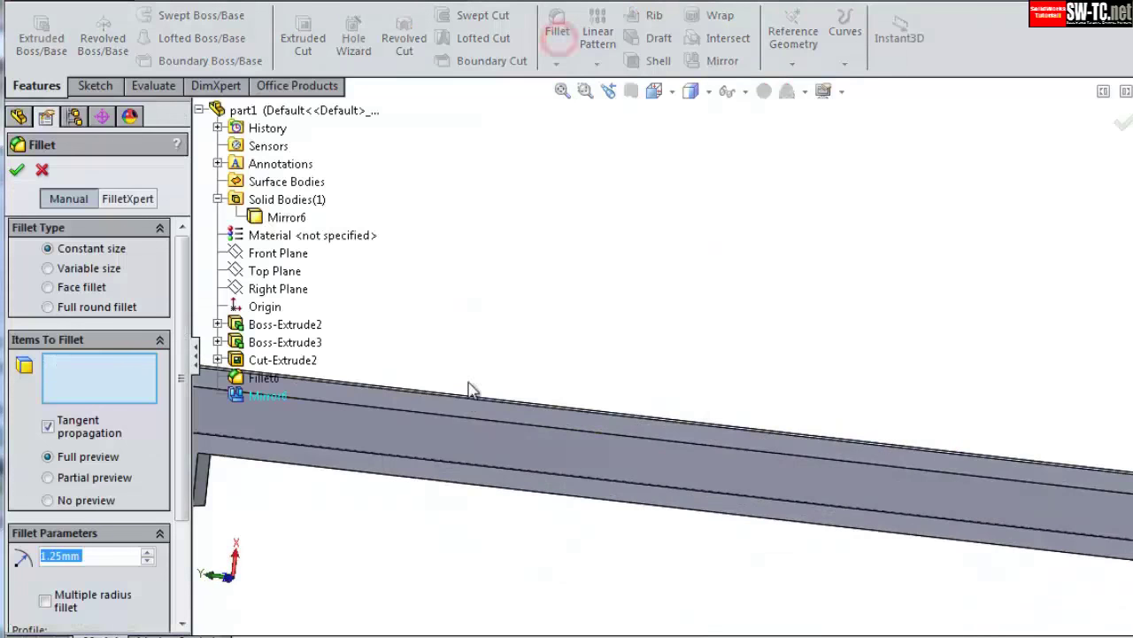
- Fillet the beam edge with a 1.25 mm radius
{"action": "left_click", "coordinate": [337, 450]}
{"action": "left_click", "coordinate": [18, 171]}
{"action": "middle_click_drag", "start_coordinate": [867, 293], "coordinate": [747, 321]}
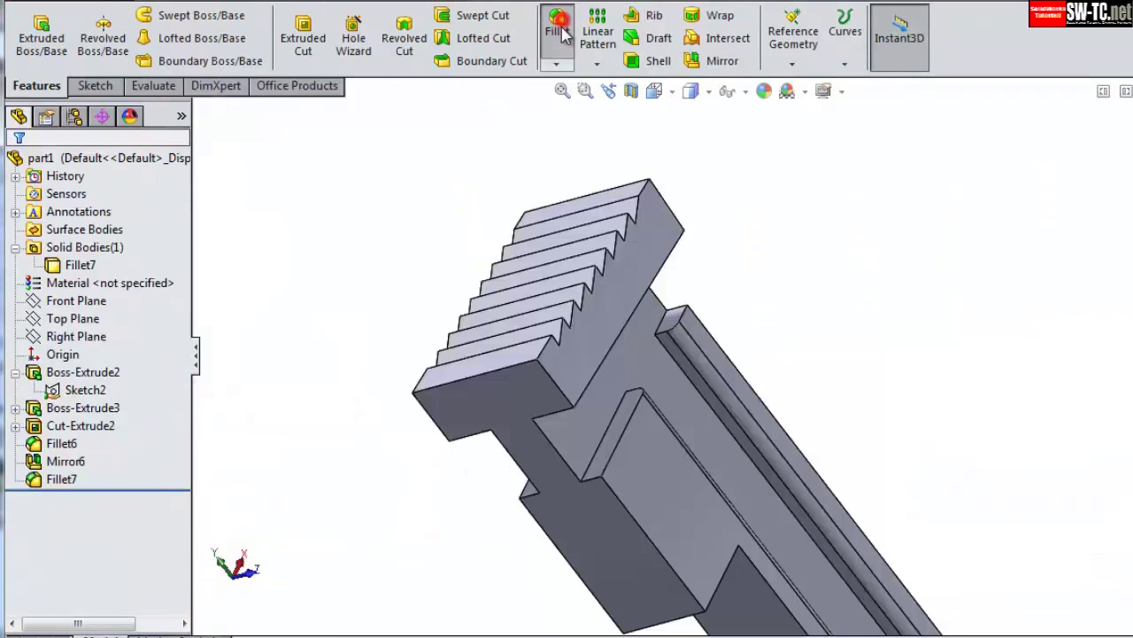
- Fillet two slot edges and two slot faces with a 1 mm radius
{"action": "left_click", "coordinate": [559, 25]}
{"action": "type", "text": "1"}
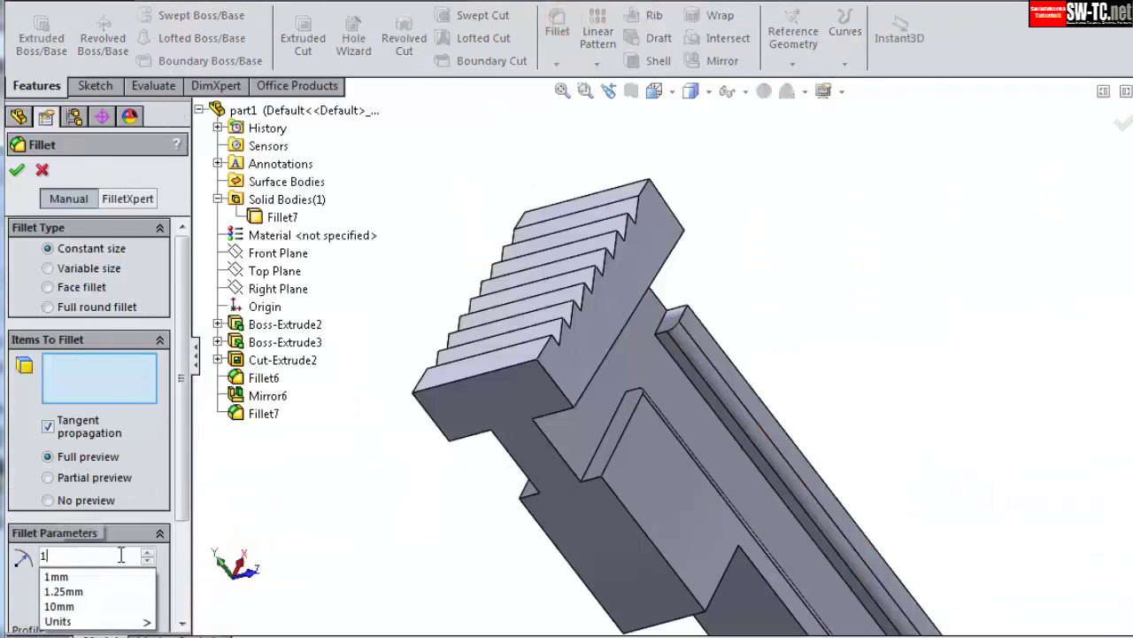
{"action": "left_click", "coordinate": [323, 536]}
{"action": "left_click", "coordinate": [620, 456]}
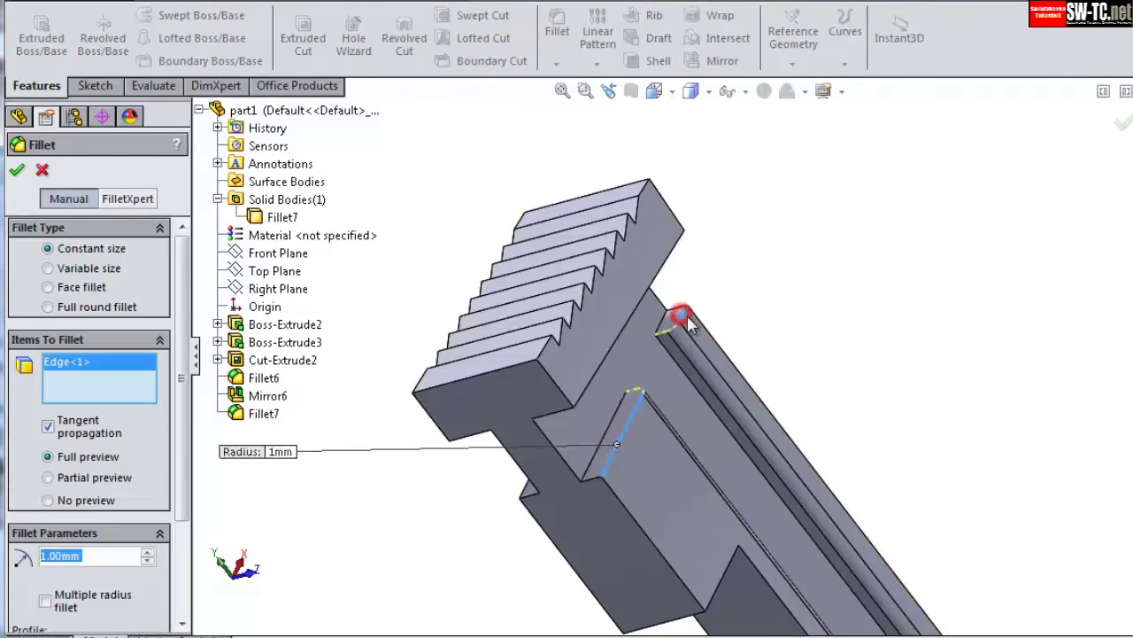
{"action": "left_click", "coordinate": [670, 324]}
{"action": "mouse_move", "coordinate": [578, 468]}
{"action": "middle_mouse_down"}
{"action": "mouse_move", "coordinate": [925, 348]}
{"action": "mouse_move", "coordinate": [948, 417]}
{"action": "mouse_move", "coordinate": [828, 425]}
{"action": "mouse_move", "coordinate": [895, 417]}
{"action": "middle_mouse_up"}
{"action": "left_click", "coordinate": [927, 399]}
{"action": "left_click", "coordinate": [894, 417]}
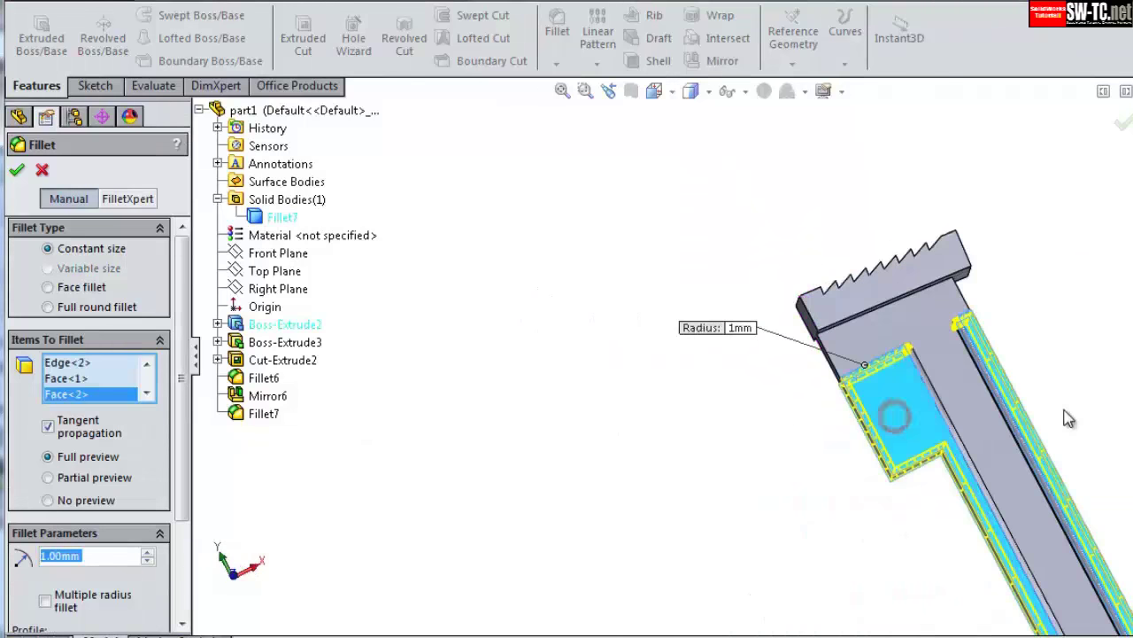
{"action": "scroll", "coordinate": [1024, 399], "scroll_direction": "down", "scroll_amount": 5}
{"action": "scroll", "coordinate": [788, 416], "scroll_direction": "up", "scroll_amount": 5}
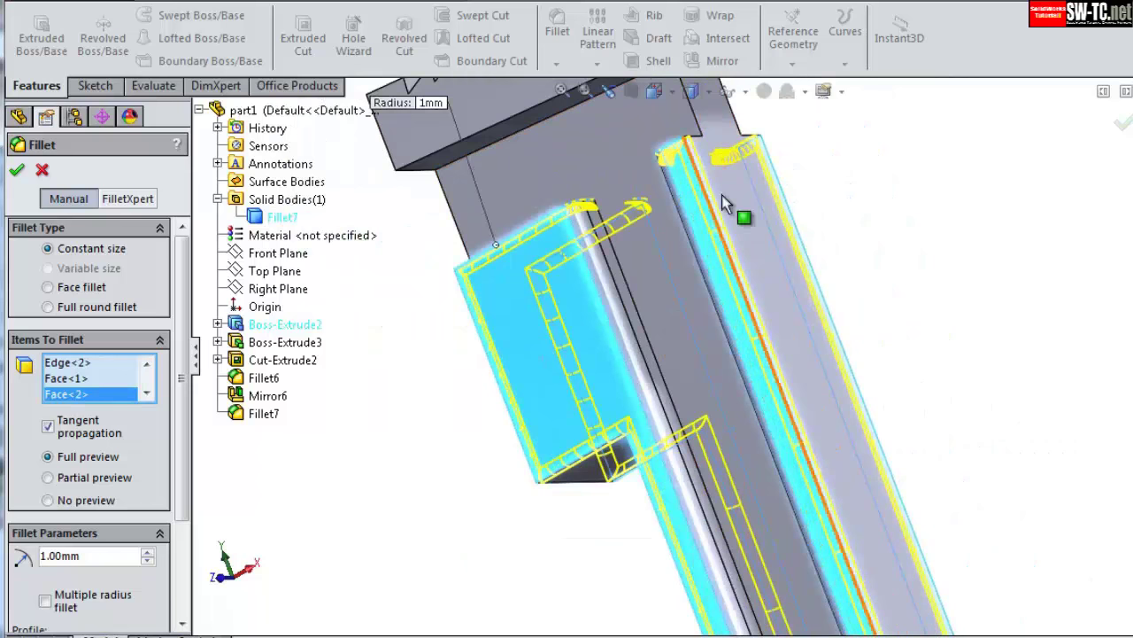
{"action": "key", "text": "Return"}
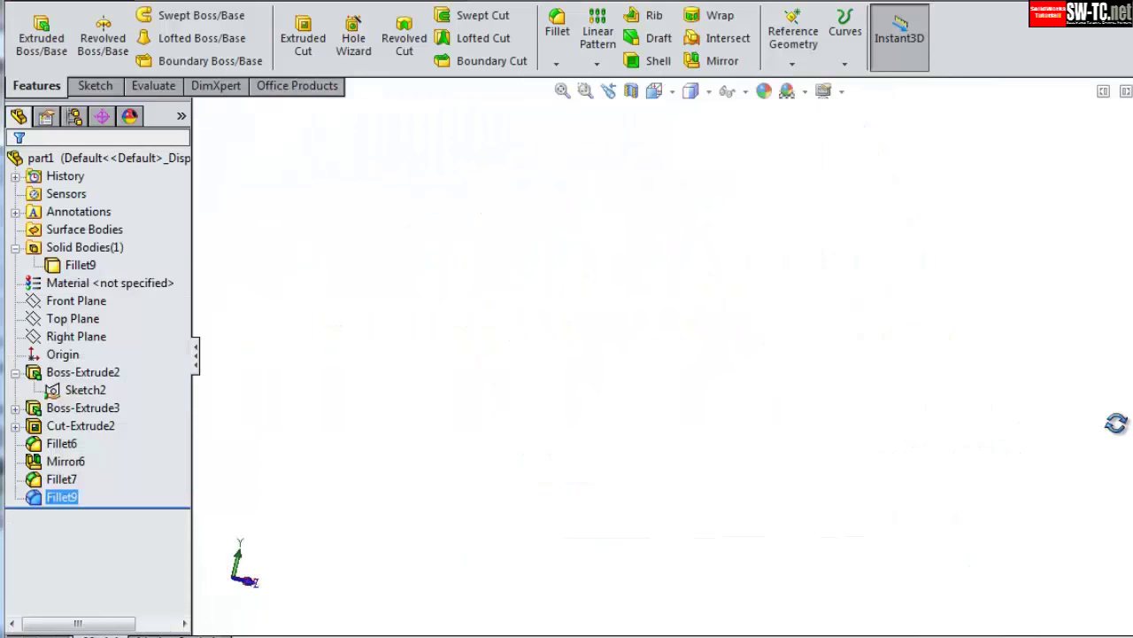
{"action": "middle_click_drag", "start_coordinate": [1113, 420], "coordinate": [833, 301]}
- Sketch a circle on the flat face inside the head slot
{"action": "left_click", "coordinate": [834, 301]}
{"action": "left_click", "coordinate": [917, 168]}
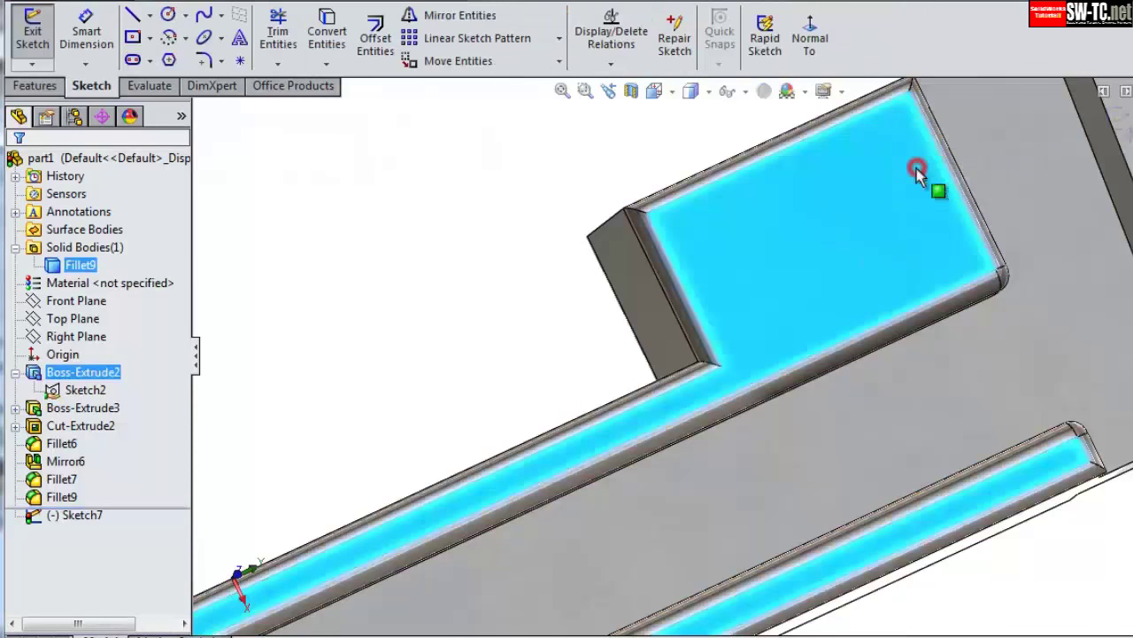
{"action": "left_click", "coordinate": [808, 40]}
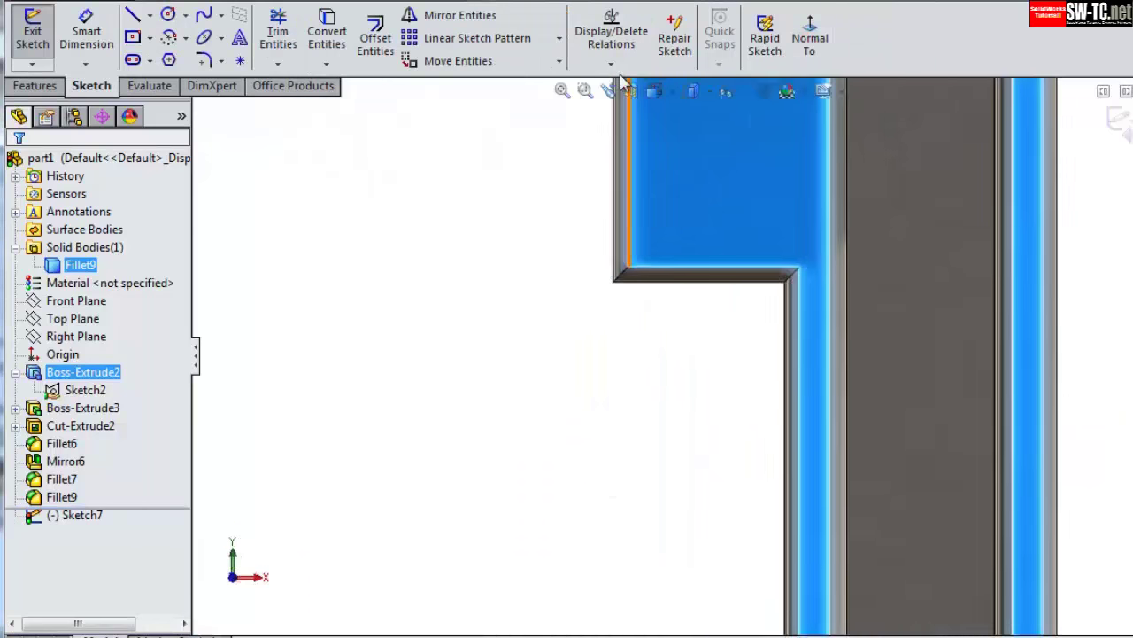
{"action": "left_click", "coordinate": [169, 15]}
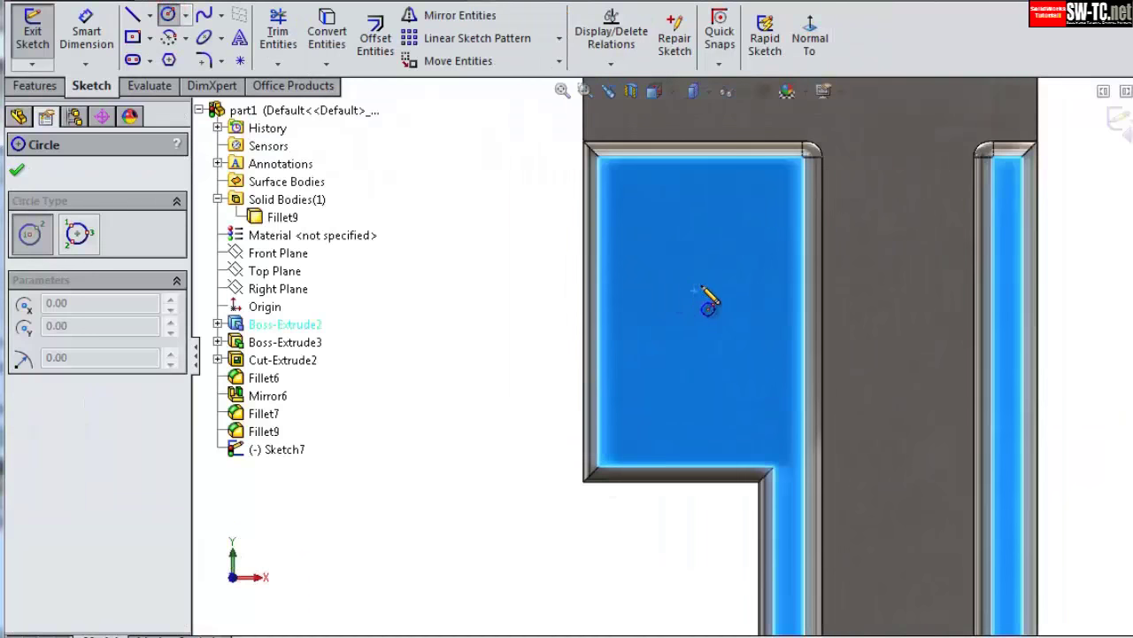
{"action": "left_click", "coordinate": [692, 279]}
{"action": "left_click", "coordinate": [704, 251]}
- Dimension the circle to Ø4.75, centred 5.50 from the slot's top edge
{"action": "key", "text": "d"}
{"action": "left_click", "coordinate": [556, 422]}
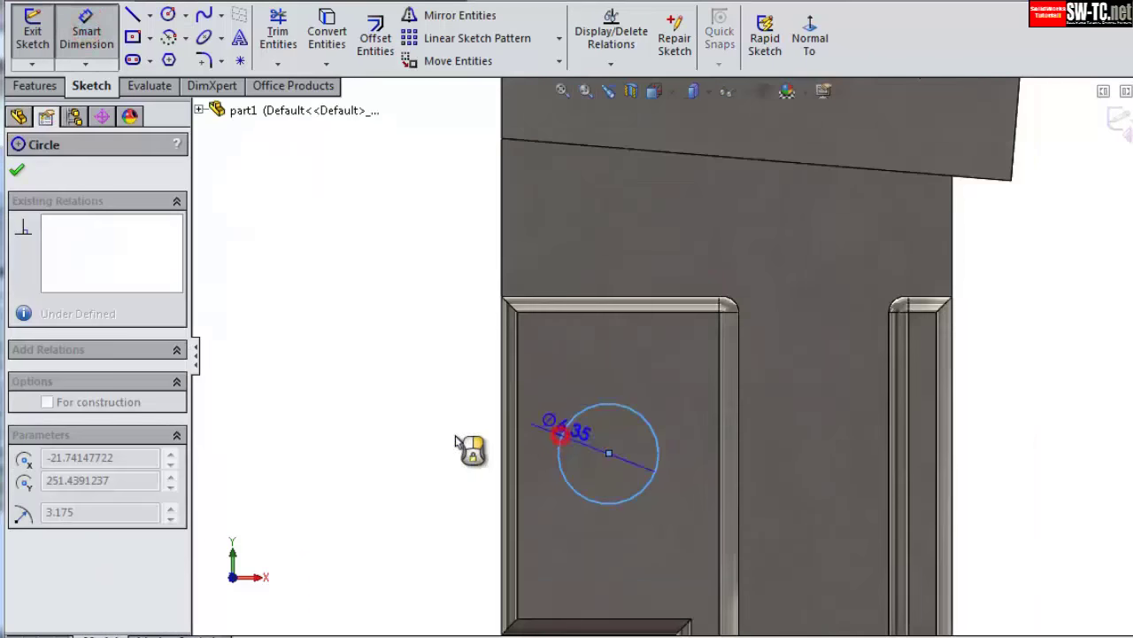
{"action": "left_click", "coordinate": [426, 512]}
{"action": "type", "text": "4.75"}
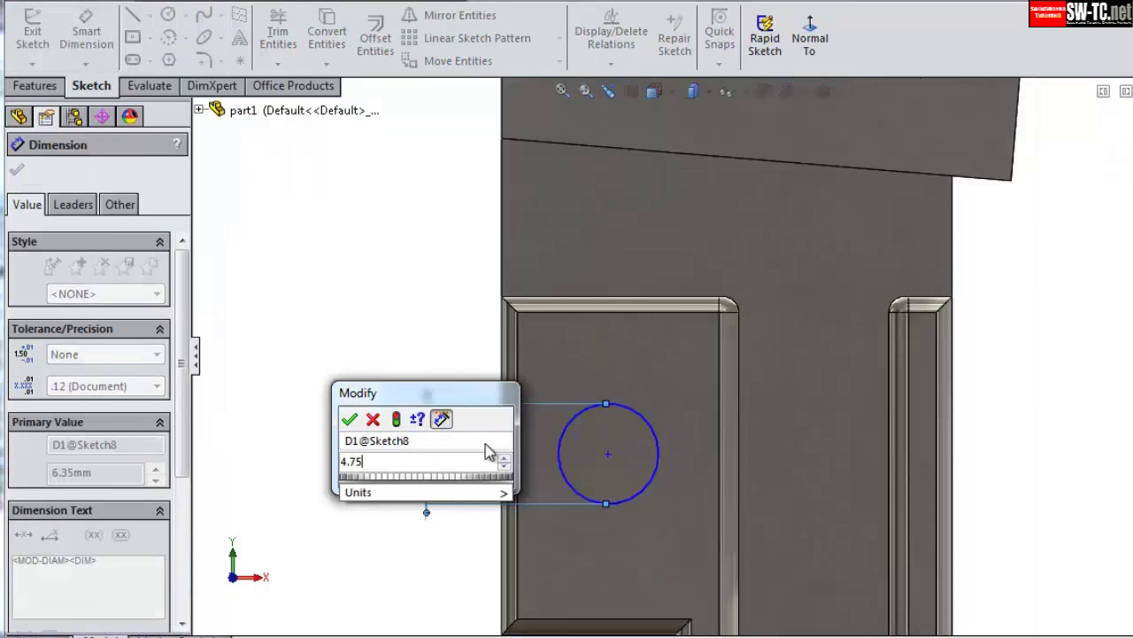
{"action": "key", "text": "Return"}
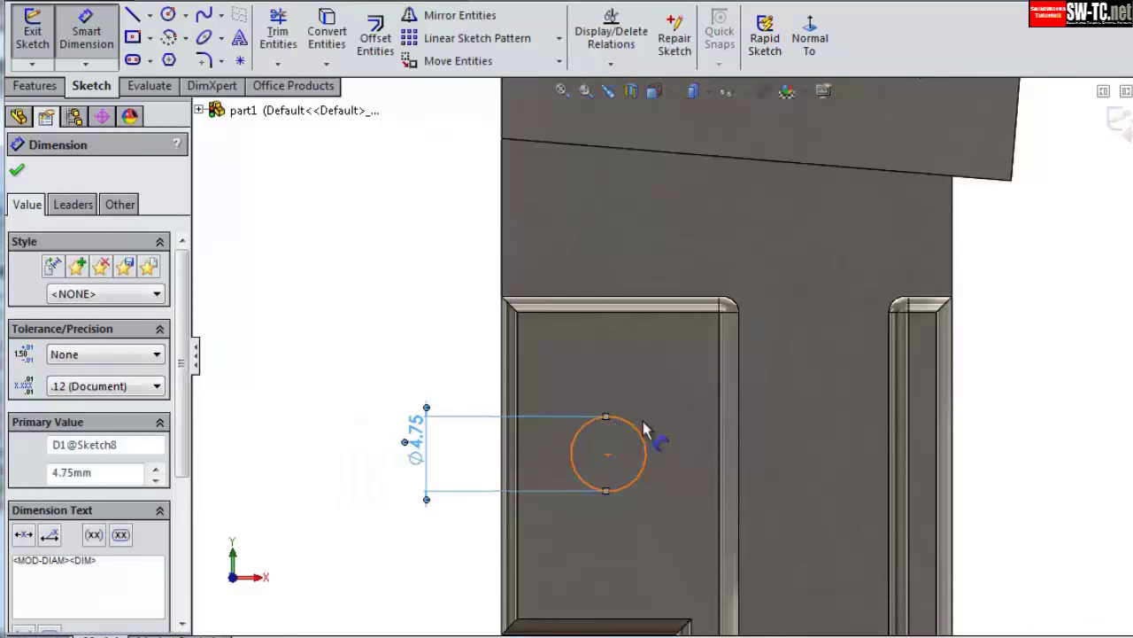
{"action": "left_click", "coordinate": [607, 455]}
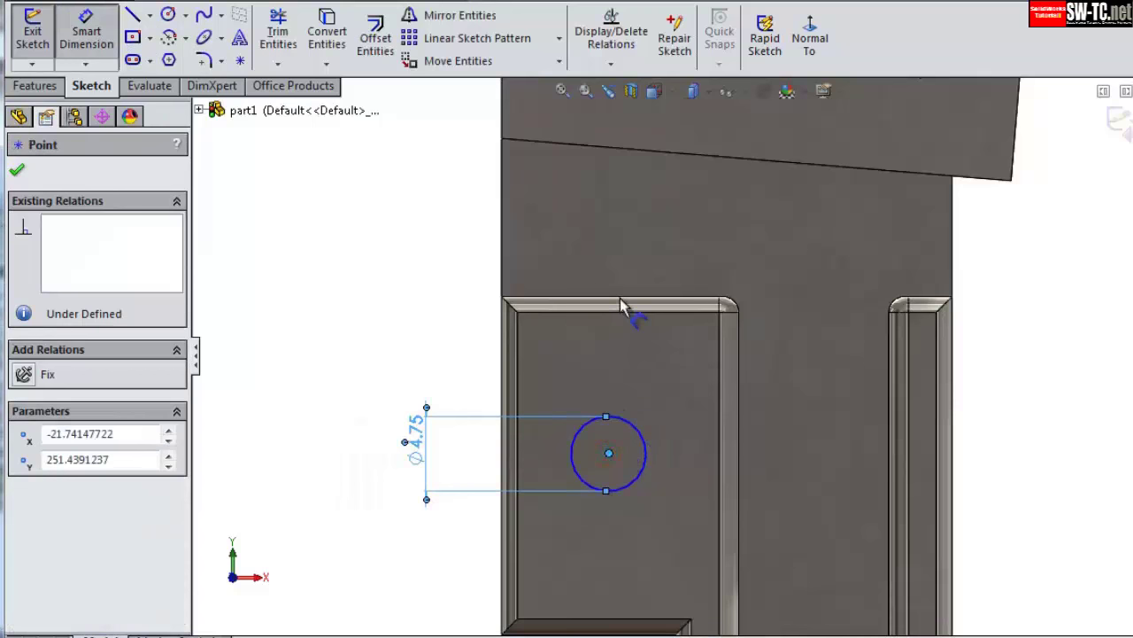
{"action": "left_click", "coordinate": [310, 332]}
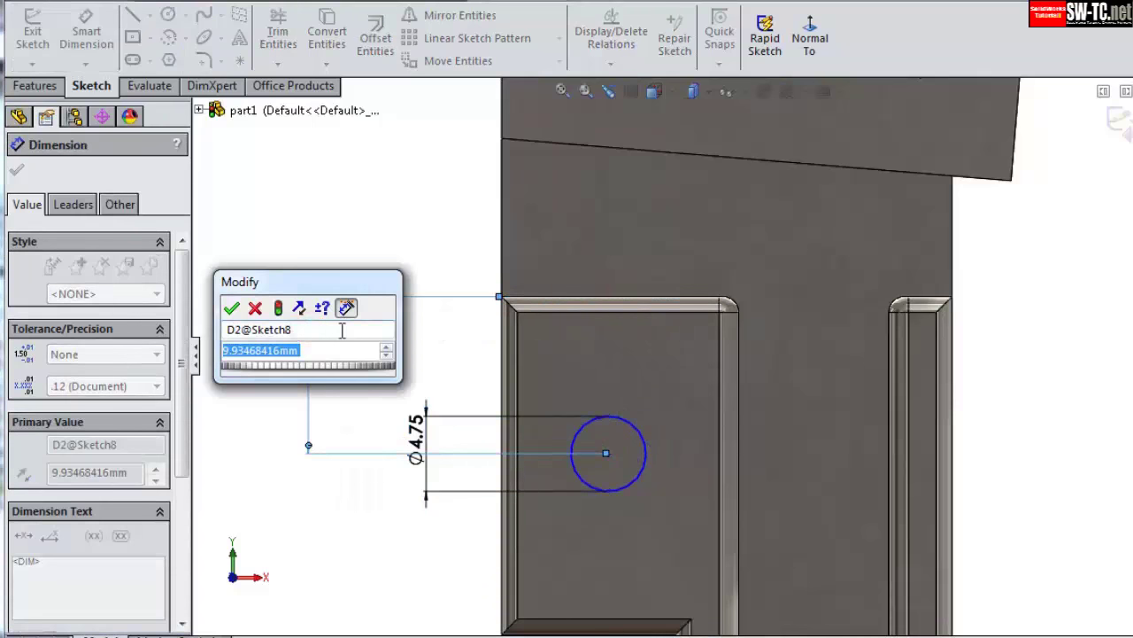
{"action": "type", "text": "5.5"}
{"action": "key", "text": "Return"}
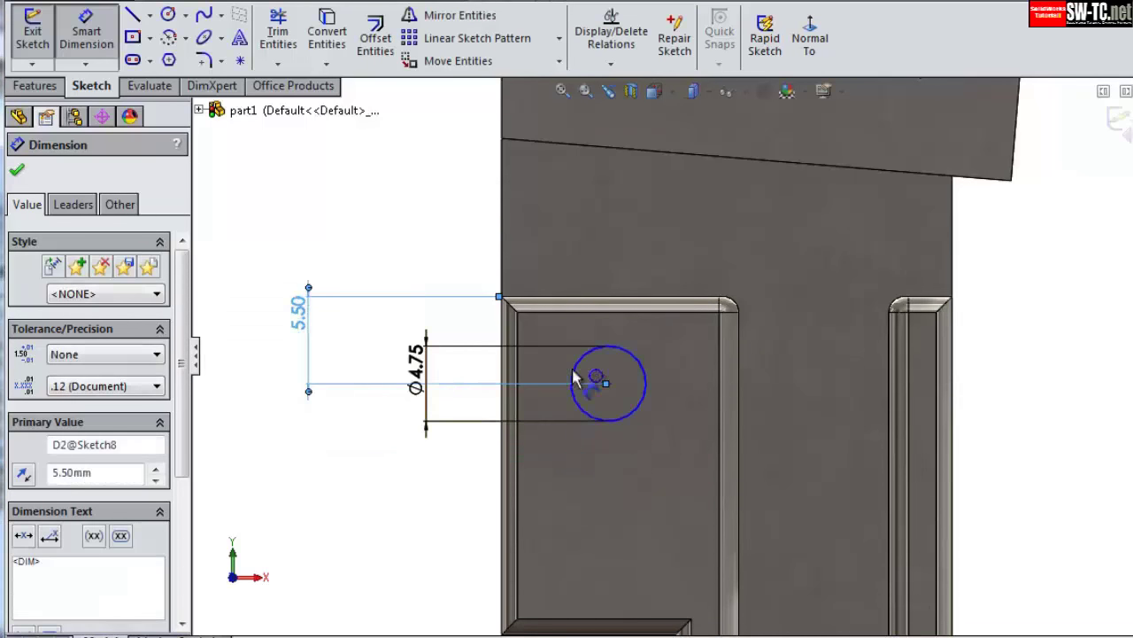
- Dimension the circle's centre 6.35 from the plate's side edge
{"action": "left_click", "coordinate": [581, 409]}
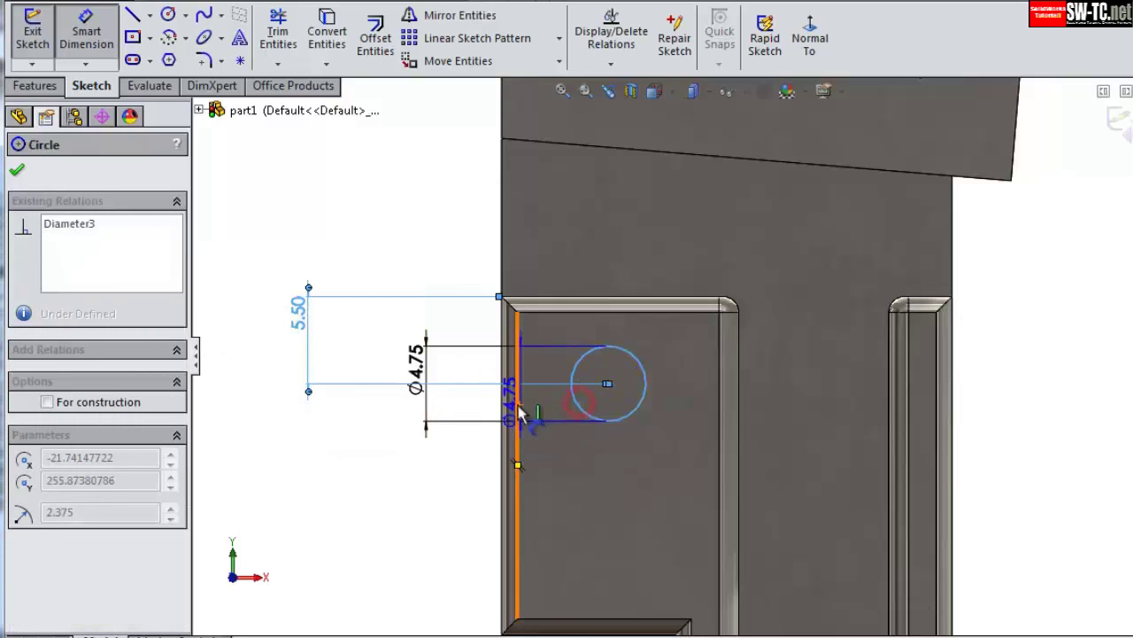
{"action": "left_click", "coordinate": [499, 400]}
{"action": "left_click", "coordinate": [554, 424]}
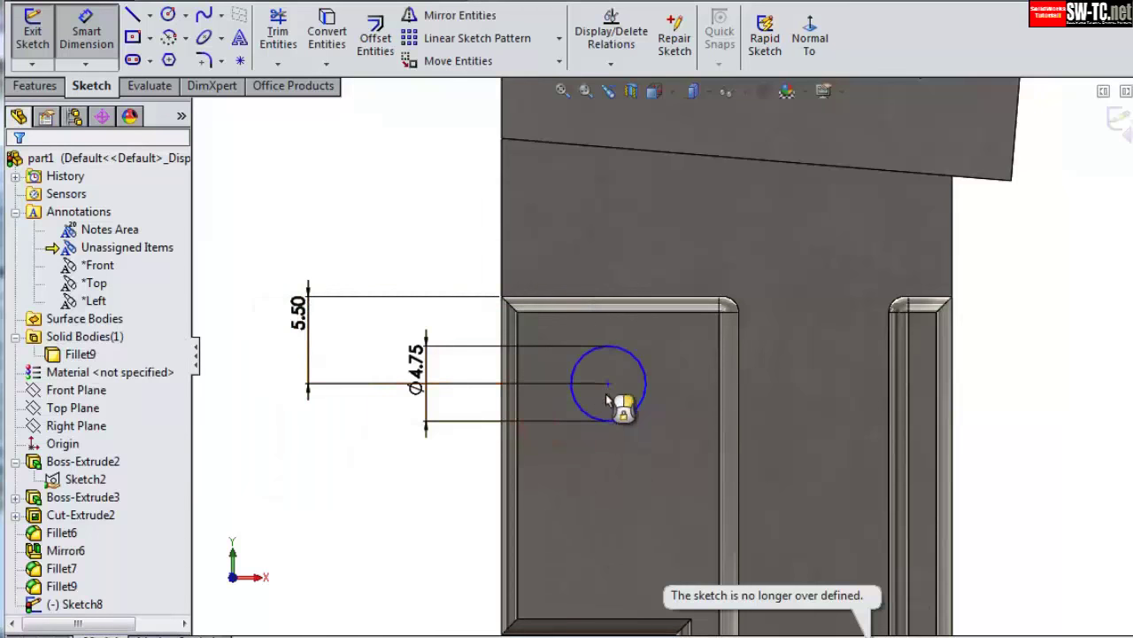
{"action": "left_click", "coordinate": [629, 414]}
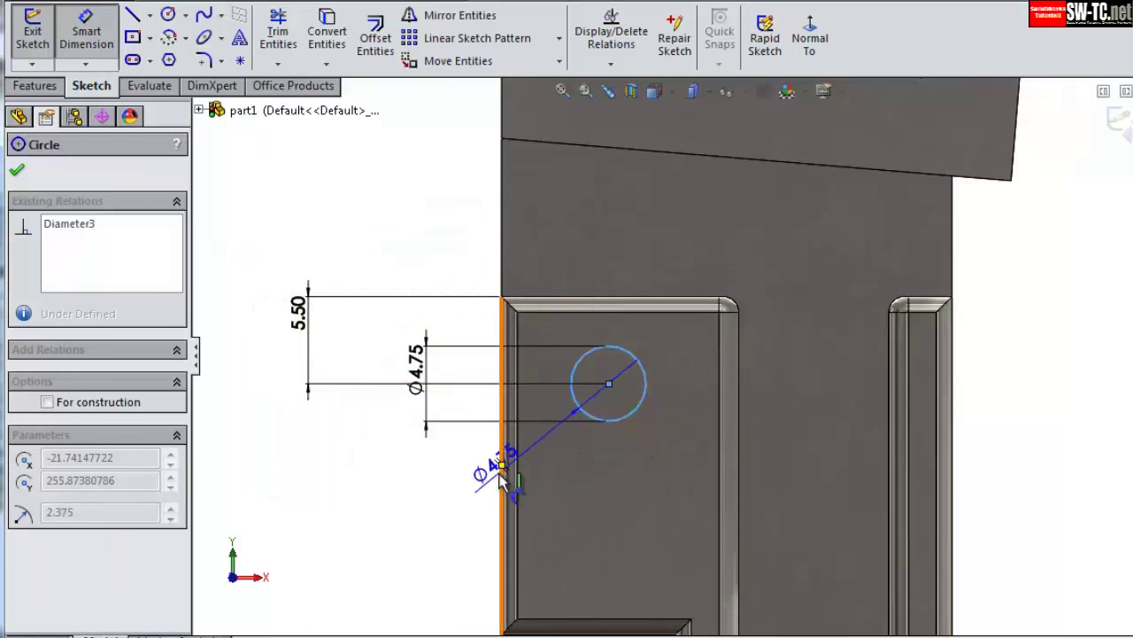
{"action": "left_click", "coordinate": [502, 479]}
{"action": "scroll", "coordinate": [493, 585], "scroll_direction": "up", "scroll_amount": 2}
{"action": "left_click", "coordinate": [538, 553]}
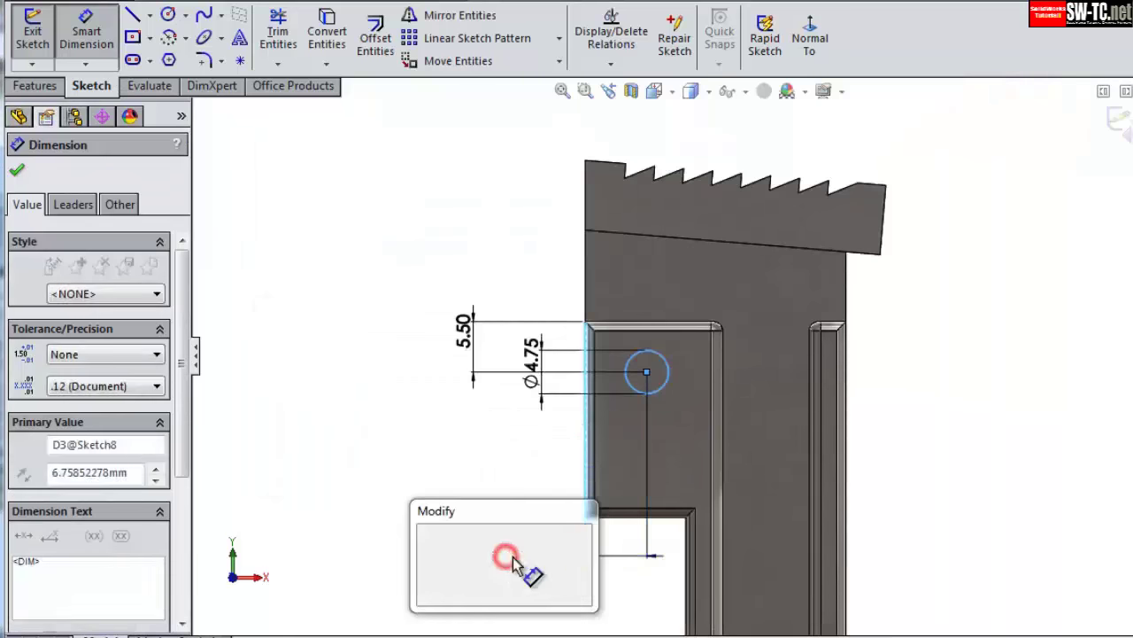
{"action": "type", "text": "6.35"}
{"action": "key", "text": "Return"}
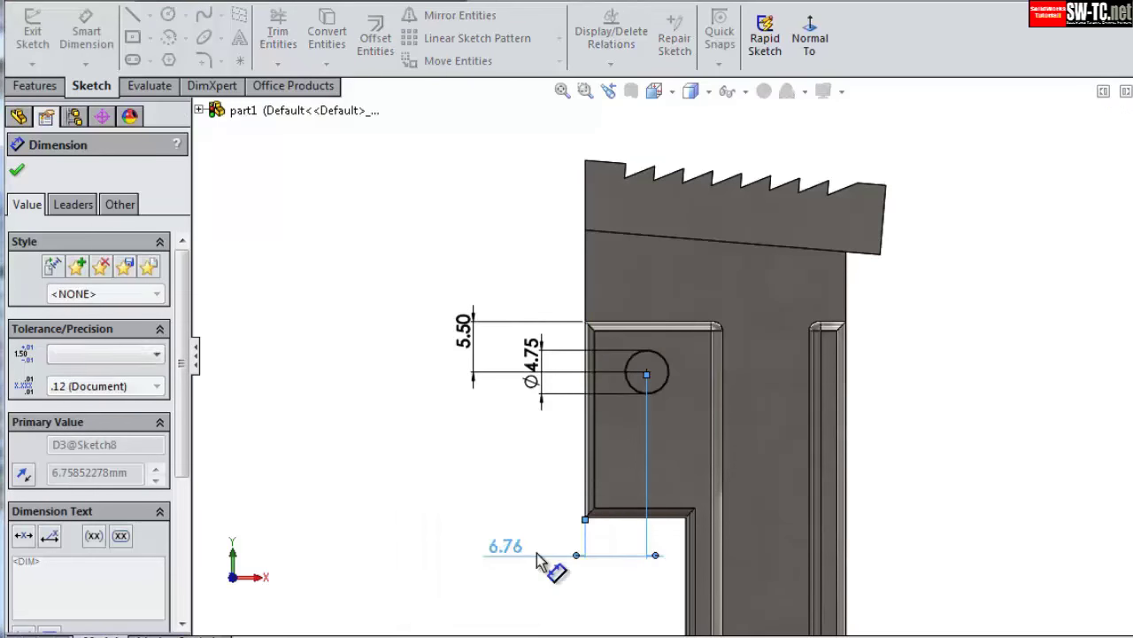
- Cut the circle Through All to make the hole
{"action": "left_click", "coordinate": [23, 88]}
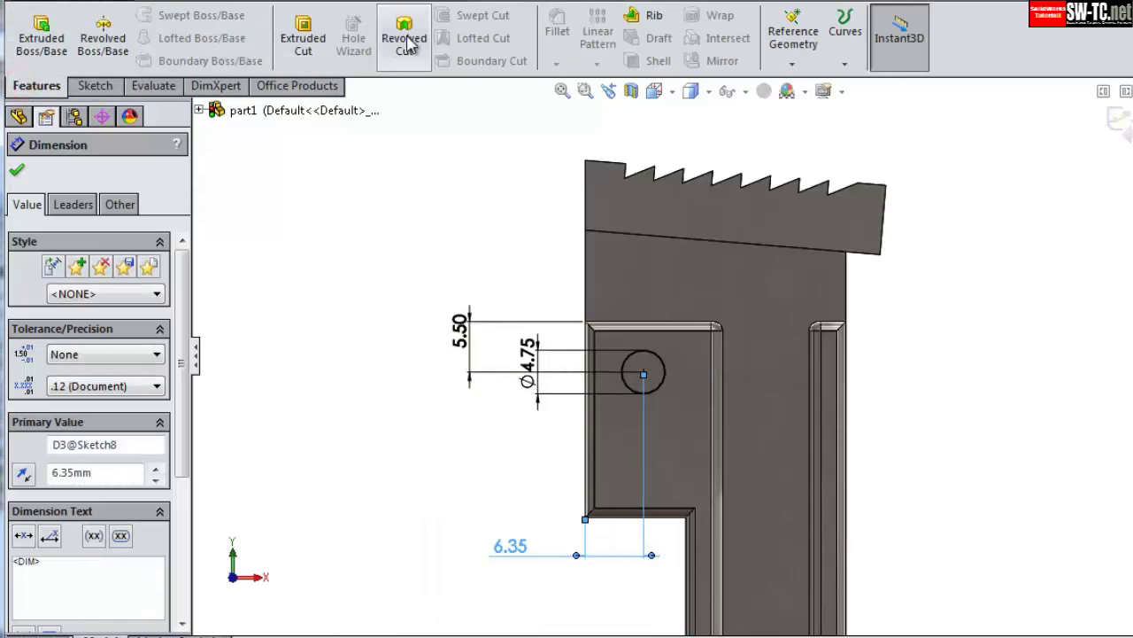
{"action": "left_click", "coordinate": [303, 36]}
{"action": "left_click", "coordinate": [114, 286]}
{"action": "left_click", "coordinate": [117, 315]}
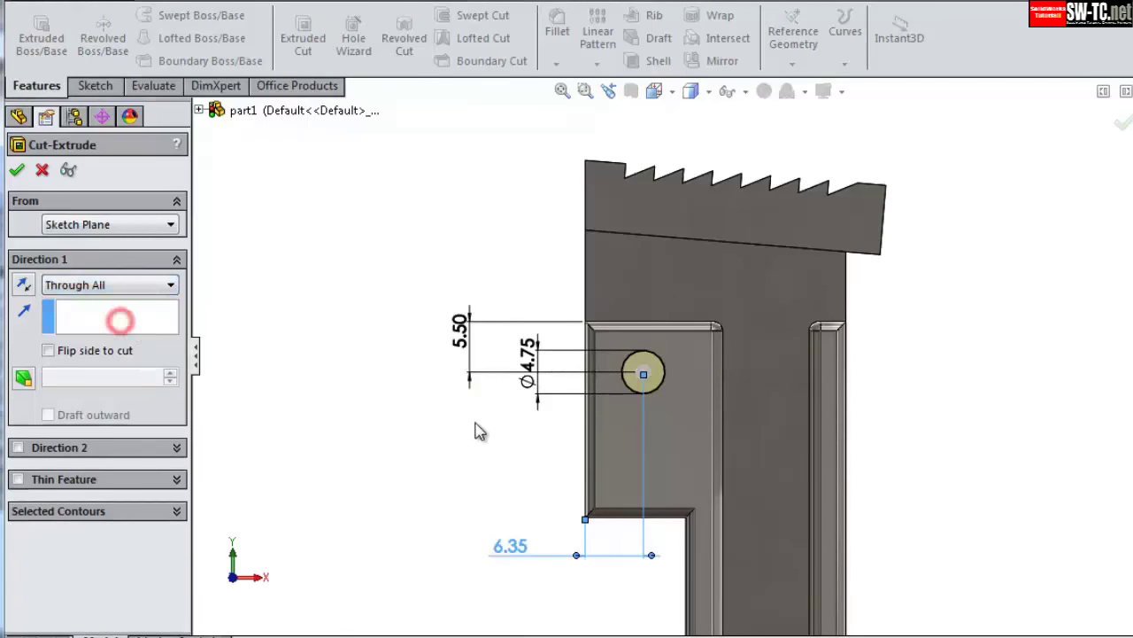
{"action": "mouse_move", "coordinate": [441, 262]}
{"action": "middle_mouse_down"}
{"action": "mouse_move", "coordinate": [959, 362]}
{"action": "mouse_move", "coordinate": [860, 363]}
{"action": "mouse_move", "coordinate": [865, 337]}
{"action": "middle_mouse_up"}
{"action": "key", "text": "Return"}
- Start a sketch on the bar face, view it normal, and draw a small circle on its centreline
{"action": "left_click", "coordinate": [683, 404]}
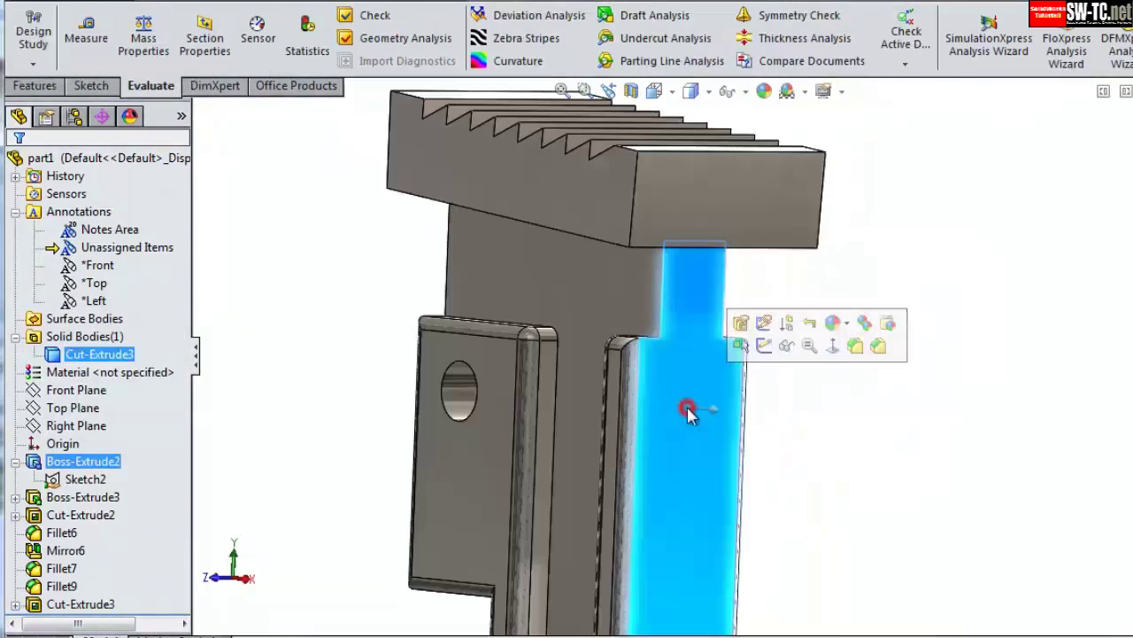
{"action": "left_click", "coordinate": [764, 346]}
{"action": "left_click", "coordinate": [810, 40]}
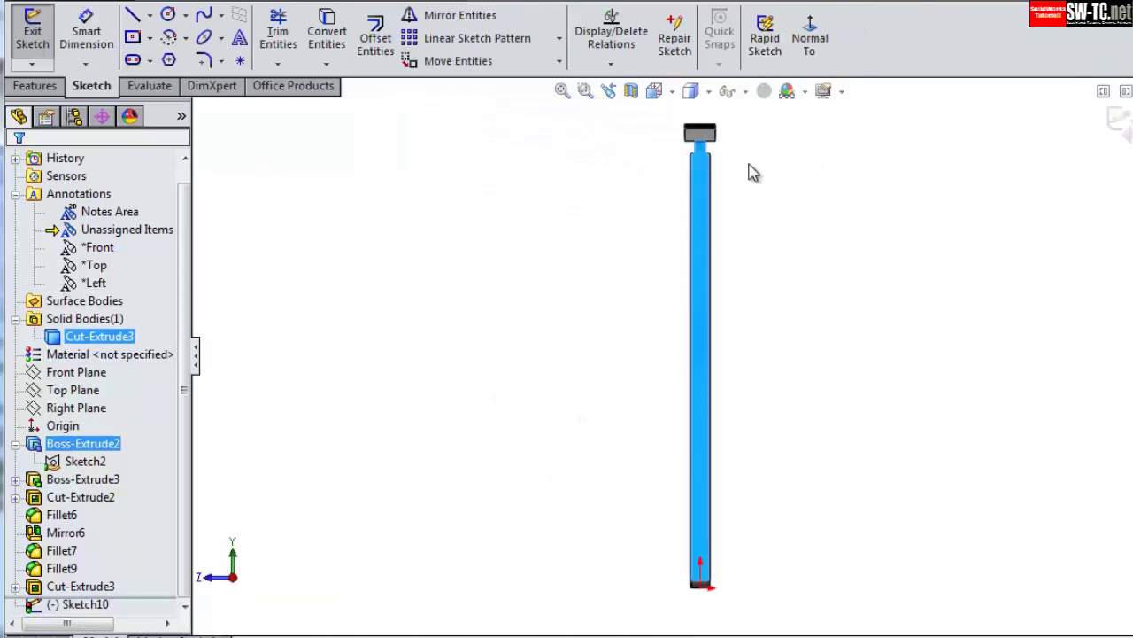
{"action": "left_click", "coordinate": [168, 14]}
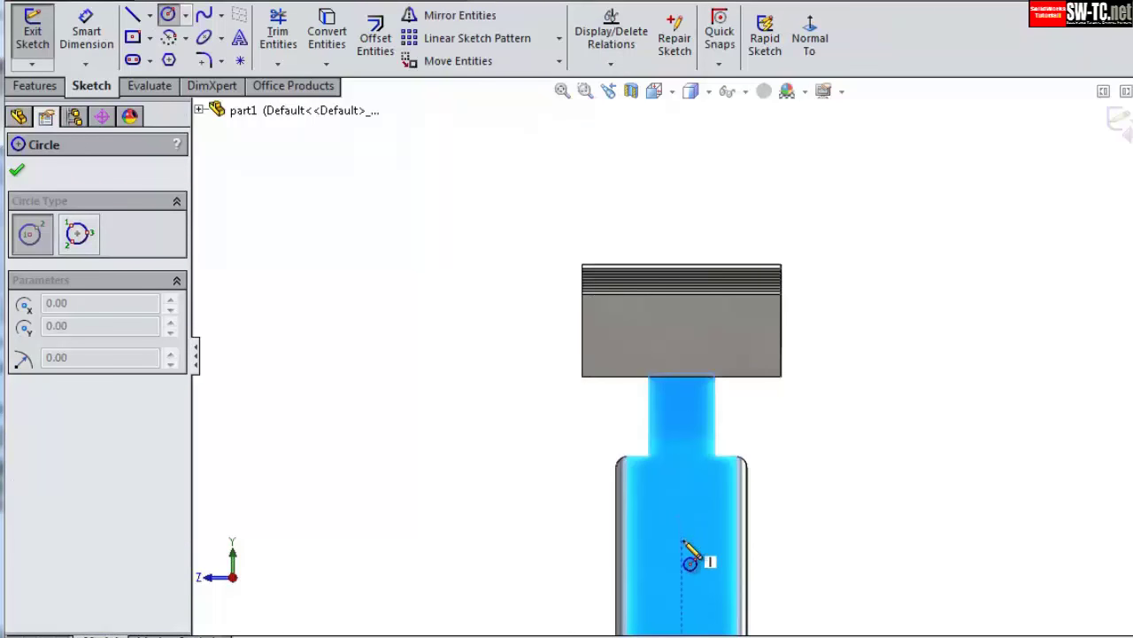
{"action": "left_click", "coordinate": [681, 546]}
{"action": "left_click", "coordinate": [701, 546]}
- Dimension the circle's diameter to 1.6
{"action": "left_click", "coordinate": [86, 36]}
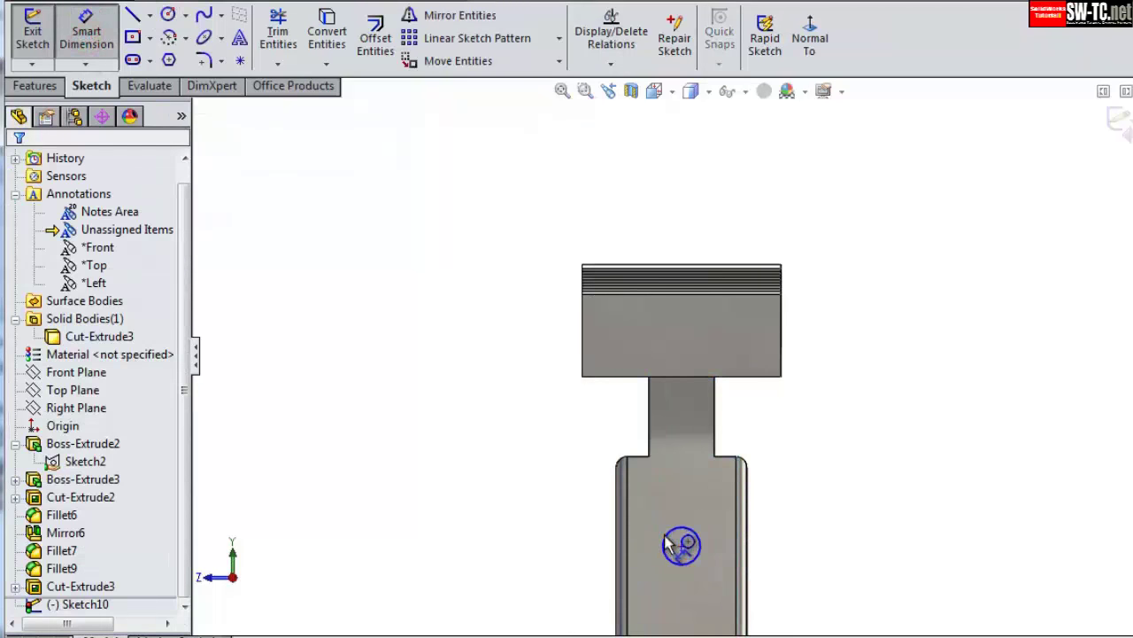
{"action": "left_click", "coordinate": [666, 542]}
{"action": "left_click", "coordinate": [520, 549]}
{"action": "type", "text": "1.6"}
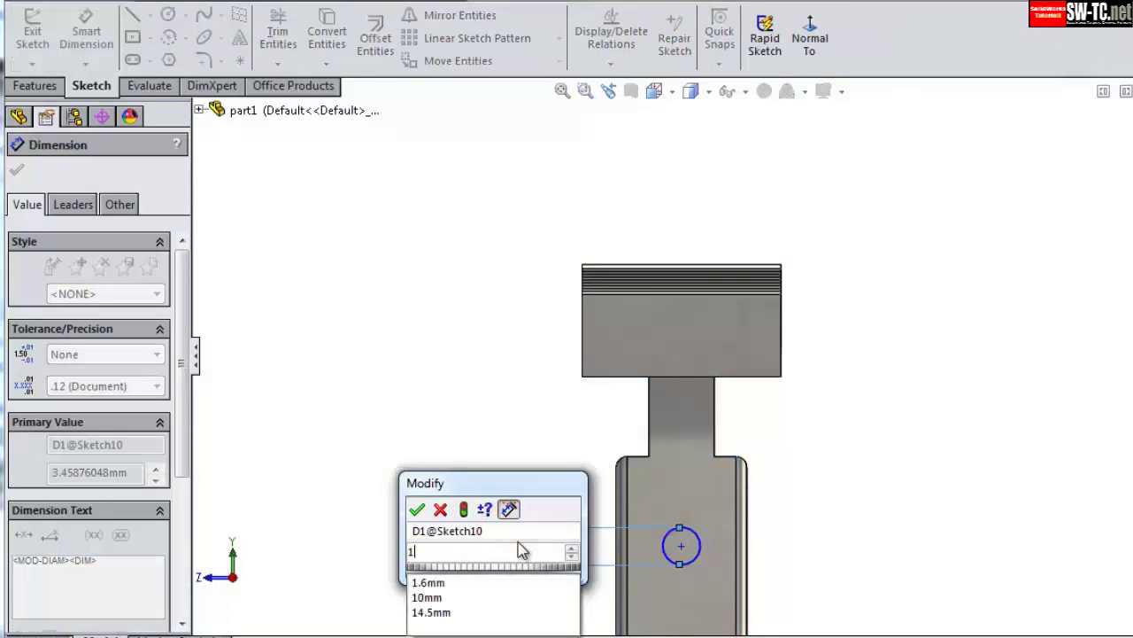
{"action": "key", "text": "Return"}
- Dimension the circle centre 13.17 below the head's lower edge
{"action": "scroll", "coordinate": [696, 533], "scroll_direction": "down", "scroll_amount": 3}
{"action": "left_click", "coordinate": [687, 503]}
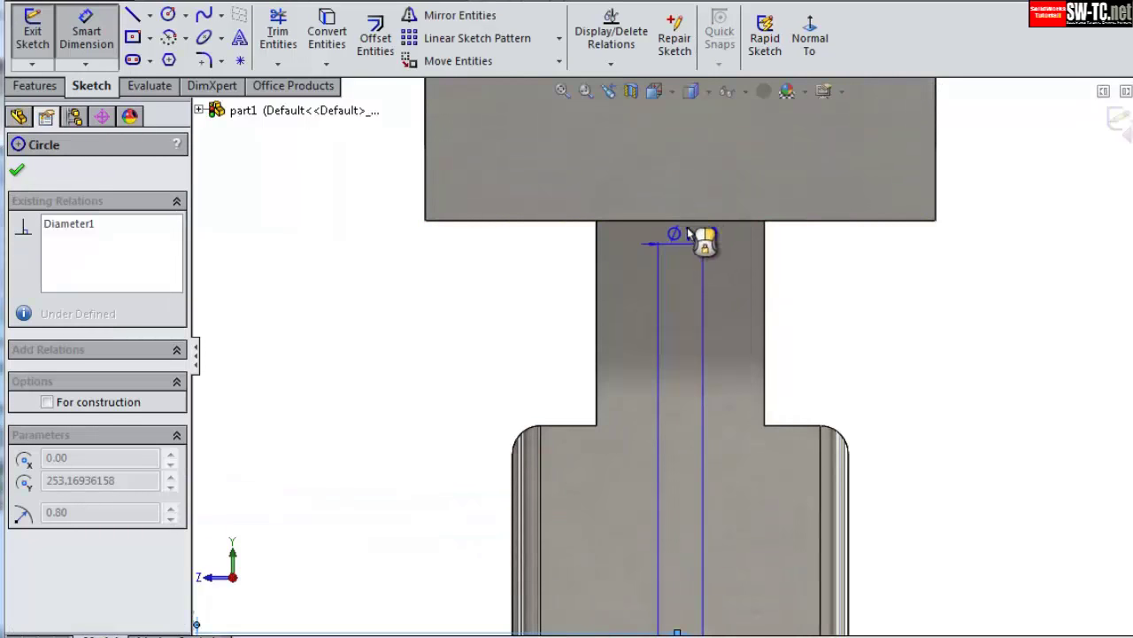
{"action": "middle_click_drag", "start_coordinate": [688, 232], "coordinate": [666, 246]}
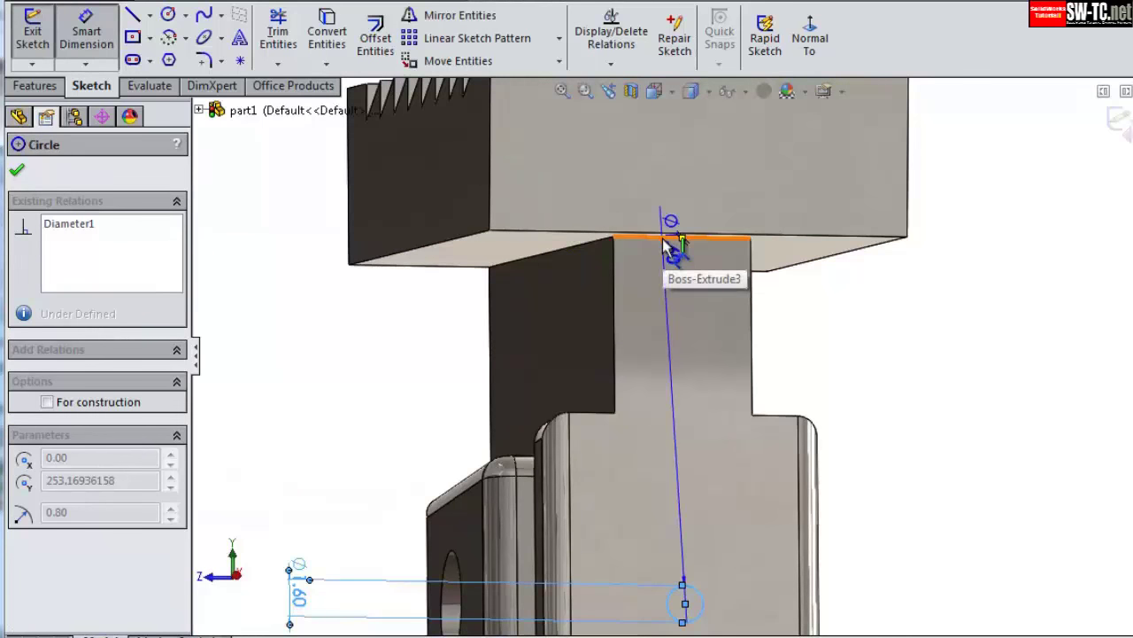
{"action": "left_click", "coordinate": [665, 240]}
{"action": "left_click", "coordinate": [329, 292]}
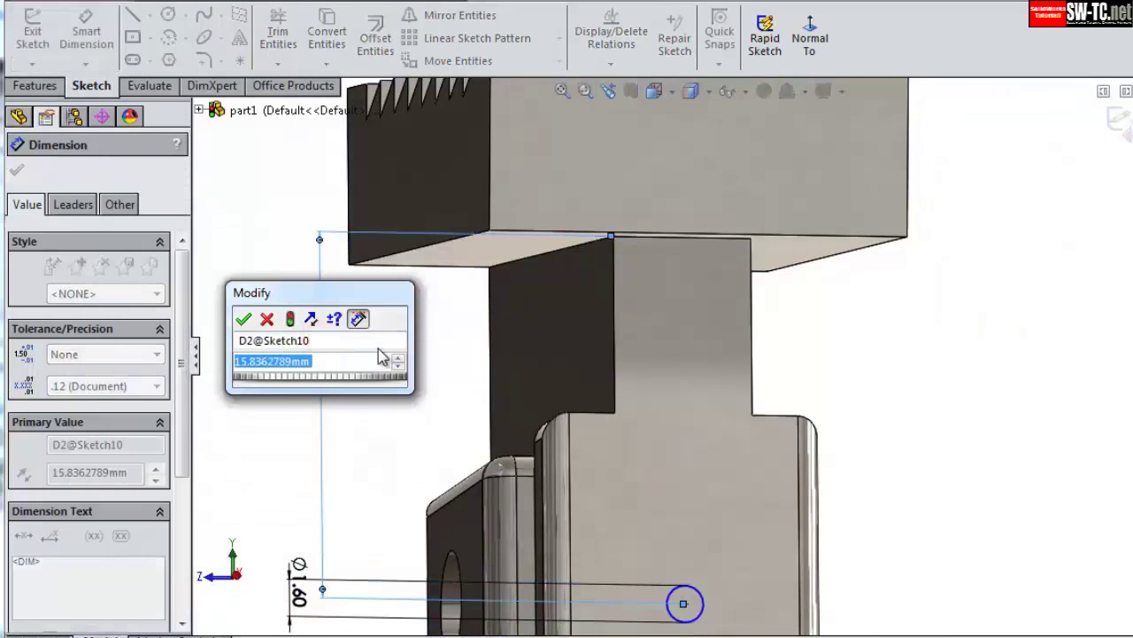
{"action": "type", "text": "13"}
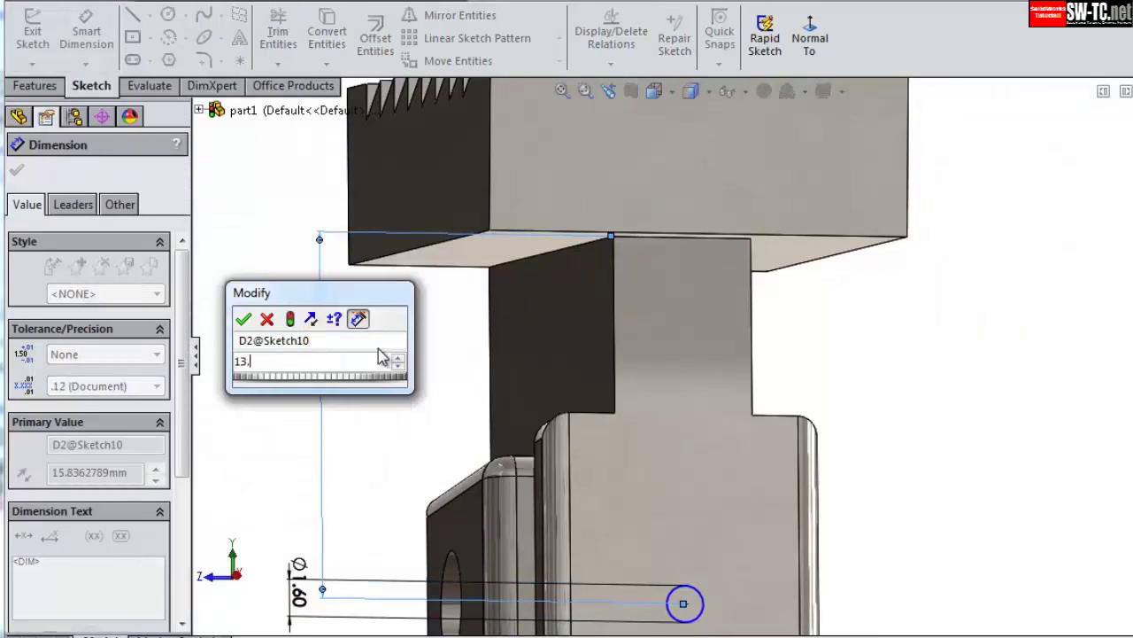
{"action": "type", "text": ".17"}
{"action": "key", "text": "Return"}
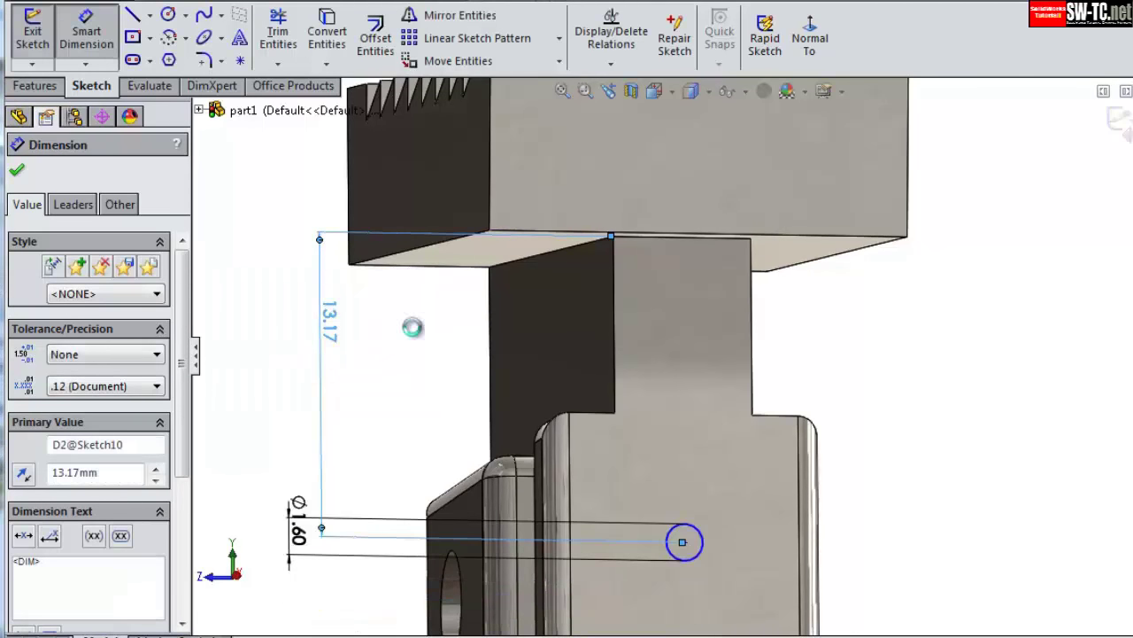
{"action": "mouse_move", "coordinate": [637, 374]}
{"action": "middle_mouse_down"}
{"action": "mouse_move", "coordinate": [827, 341]}
{"action": "mouse_move", "coordinate": [900, 430]}
{"action": "mouse_move", "coordinate": [935, 417]}
{"action": "mouse_move", "coordinate": [792, 417]}
{"action": "mouse_move", "coordinate": [791, 354]}
{"action": "mouse_move", "coordinate": [634, 308]}
{"action": "middle_mouse_up"}
{"action": "key", "text": "Escape"}
{"action": "key", "text": "Escape"}
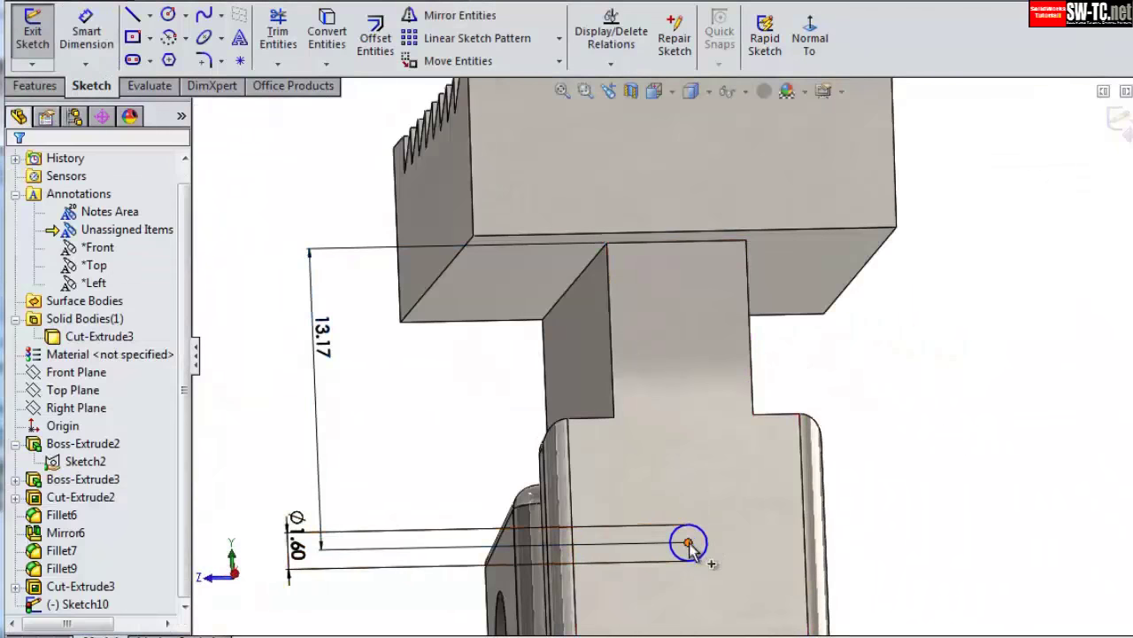
- Align the circle centre vertically with the origin to fully define the sketch
{"action": "left_click", "coordinate": [688, 542]}
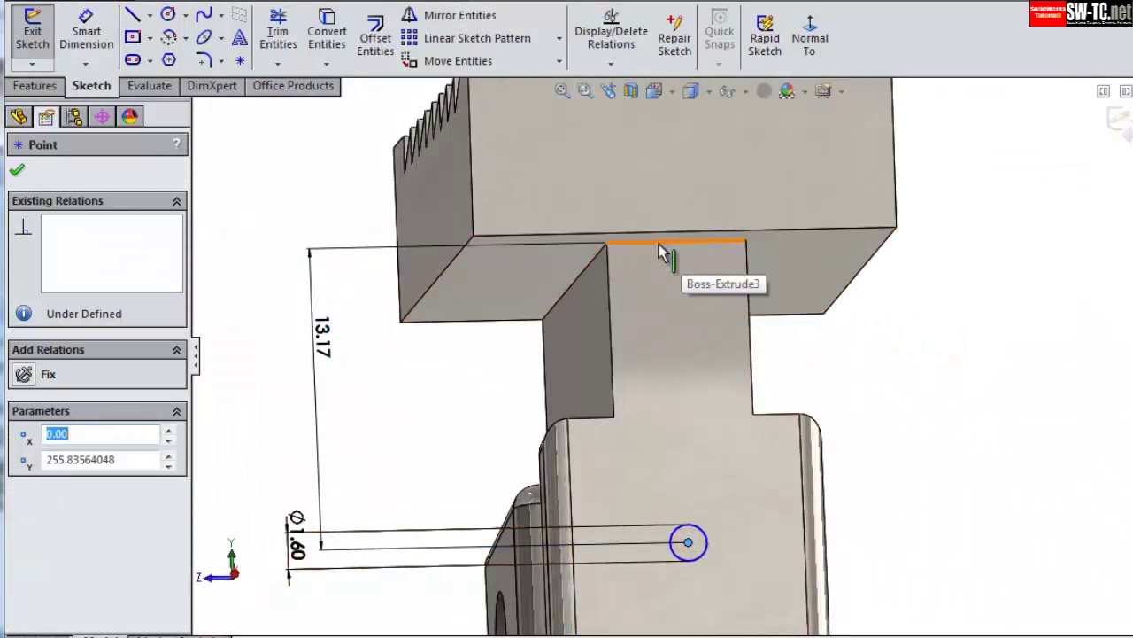
{"action": "scroll", "coordinate": [789, 328], "scroll_direction": "up", "scroll_amount": 5}
{"action": "mouse_move", "coordinate": [749, 481]}
{"action": "middle_mouse_down"}
{"action": "mouse_move", "coordinate": [688, 587]}
{"action": "mouse_move", "coordinate": [677, 354]}
{"action": "middle_mouse_up"}
{"action": "scroll", "coordinate": [677, 354], "scroll_direction": "down", "scroll_amount": 3}
{"action": "left_click", "coordinate": [663, 343], "text": "ctrl"}
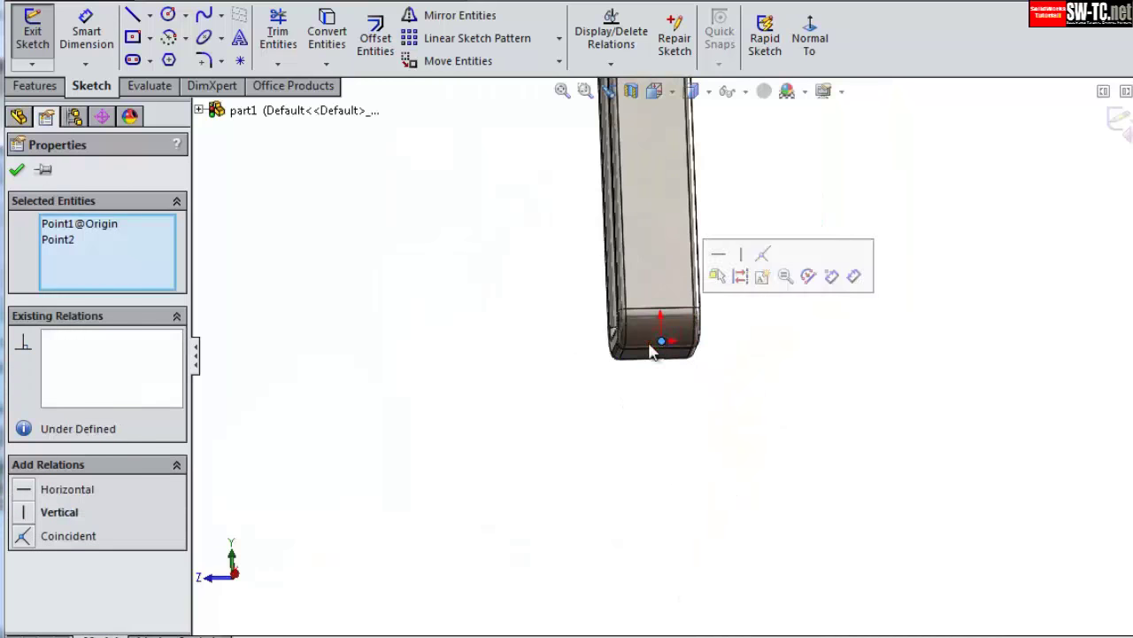
{"action": "mouse_move", "coordinate": [1007, 251]}
{"action": "middle_mouse_down"}
{"action": "mouse_move", "coordinate": [782, 134]}
{"action": "mouse_move", "coordinate": [766, 167]}
{"action": "middle_mouse_up"}
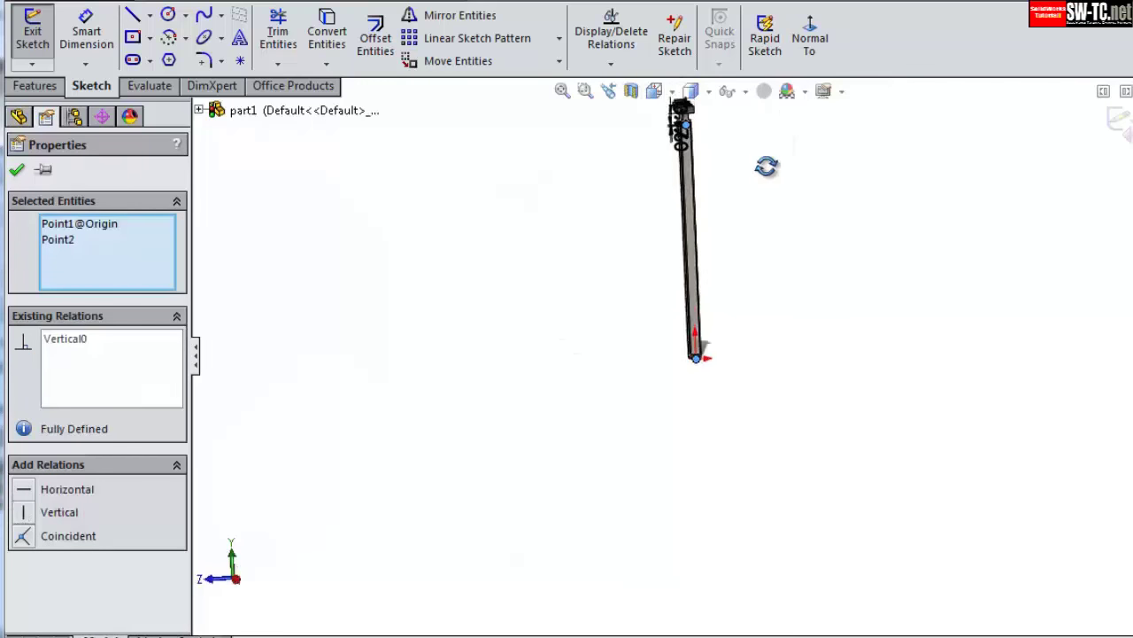
{"action": "scroll", "coordinate": [665, 271], "scroll_direction": "down", "scroll_amount": 3}
{"action": "scroll", "coordinate": [572, 390], "scroll_direction": "down", "scroll_amount": 2}
{"action": "scroll", "coordinate": [572, 389], "scroll_direction": "down", "scroll_amount": 2}
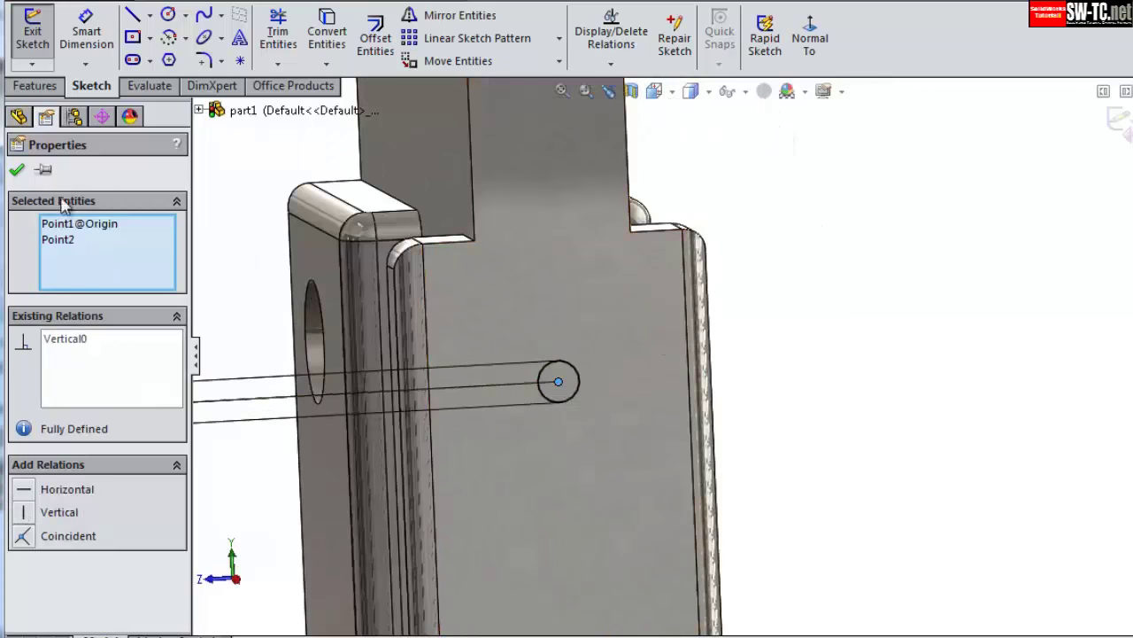
{"action": "left_click", "coordinate": [19, 116]}
{"action": "left_click", "coordinate": [39, 87]}
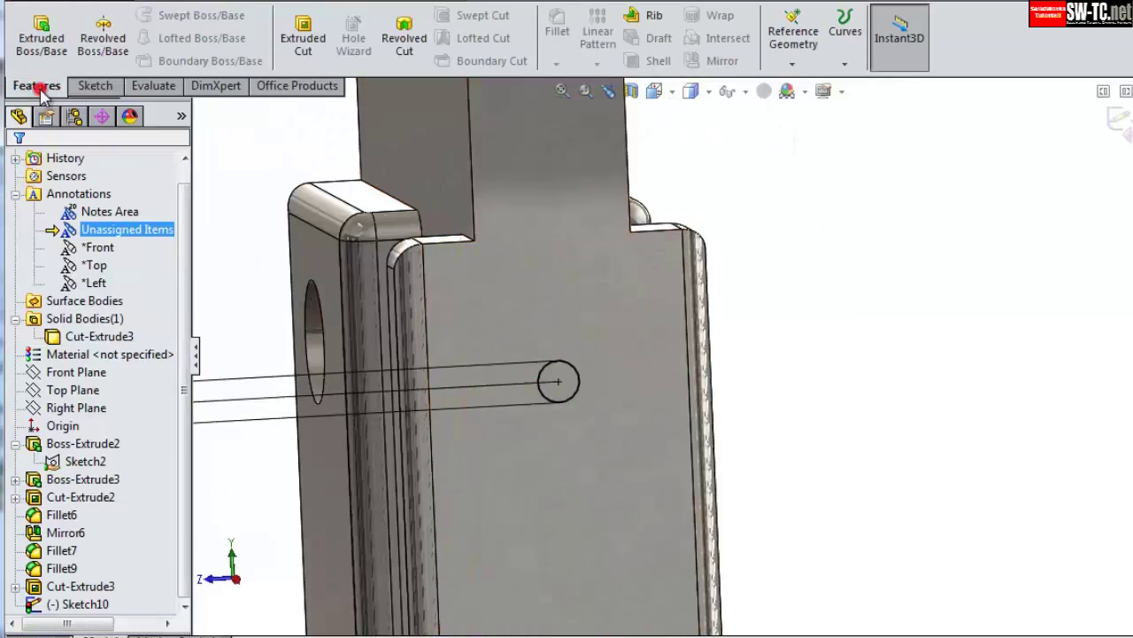
- Cut the Ø1.60 circle 3.175 mm deep, then start a new sketch on the bar's long face
{"action": "left_click", "coordinate": [287, 46]}
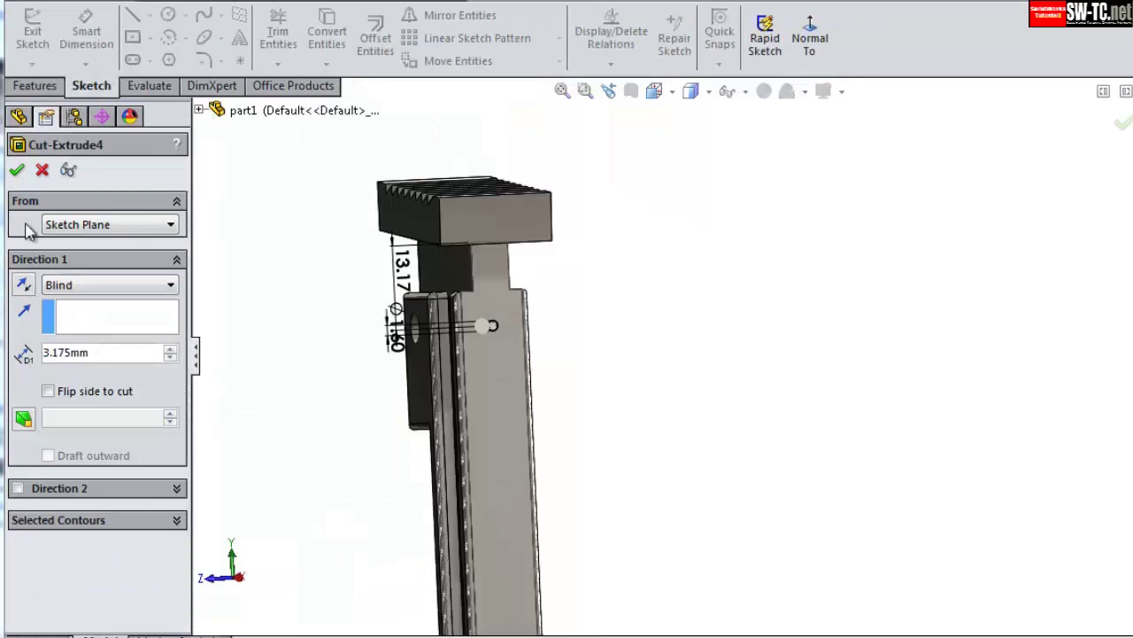
{"action": "left_click", "coordinate": [17, 172]}
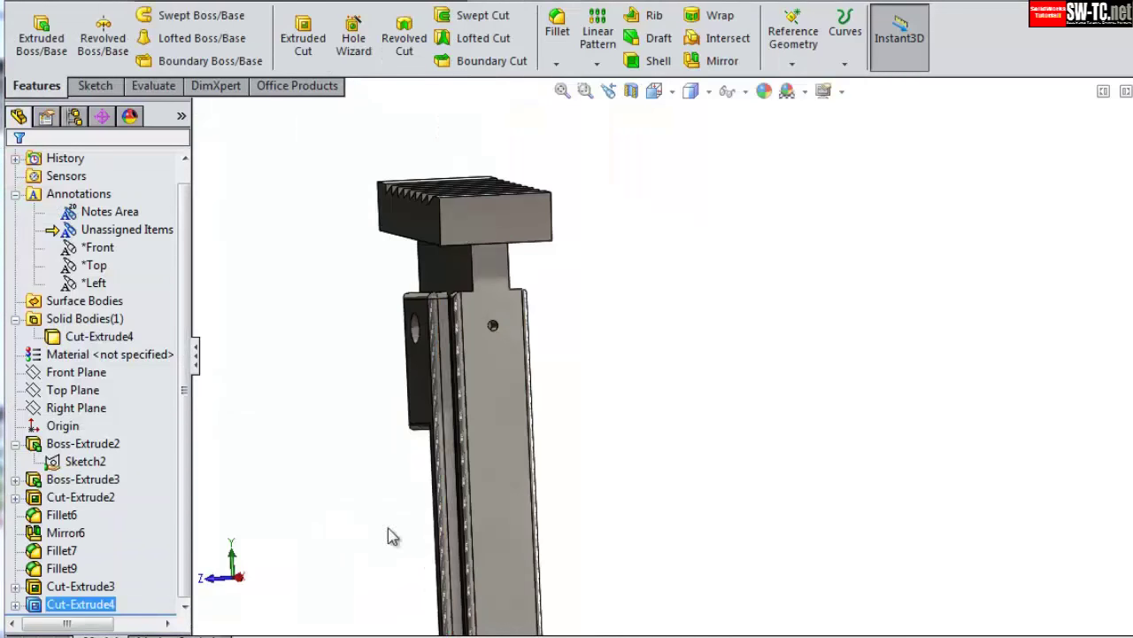
{"action": "mouse_move", "coordinate": [387, 534]}
{"action": "middle_mouse_down"}
{"action": "mouse_move", "coordinate": [505, 443]}
{"action": "mouse_move", "coordinate": [544, 481]}
{"action": "middle_mouse_up"}
{"action": "scroll", "coordinate": [753, 429], "scroll_direction": "down", "scroll_amount": 5}
{"action": "left_click", "coordinate": [753, 429]}
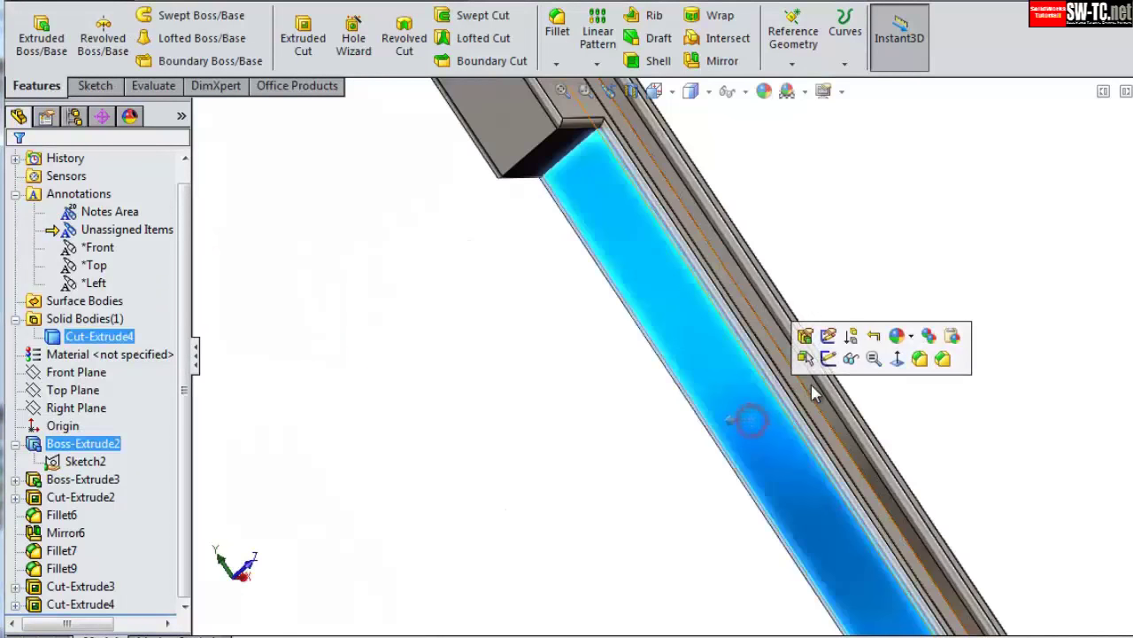
{"action": "left_click", "coordinate": [824, 368]}
- Draw a small circle on the bar's centreline and dimension it Ø1.6
{"action": "left_click", "coordinate": [809, 37]}
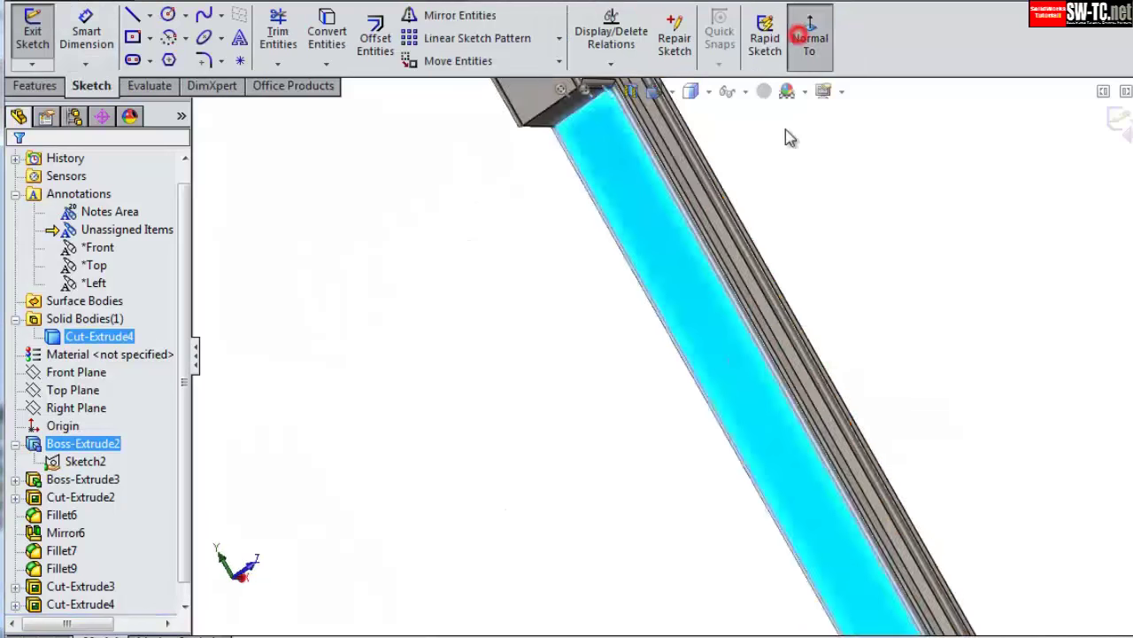
{"action": "left_click", "coordinate": [173, 15]}
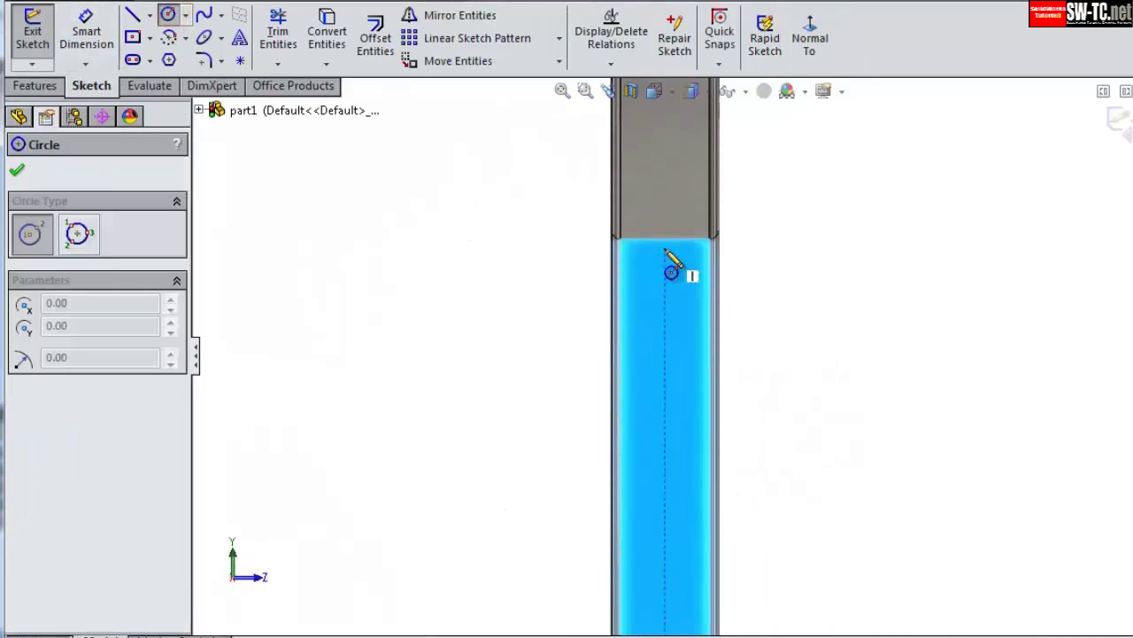
{"action": "left_click", "coordinate": [665, 534]}
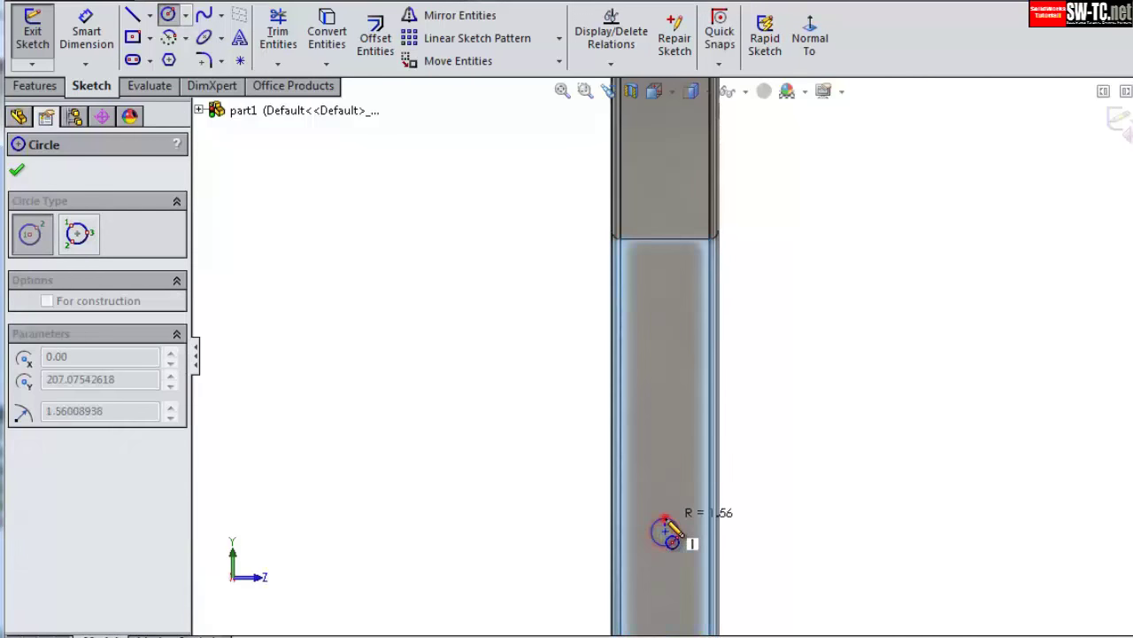
{"action": "left_click", "coordinate": [680, 534]}
{"action": "key", "text": "Escape"}
{"action": "left_click", "coordinate": [656, 536]}
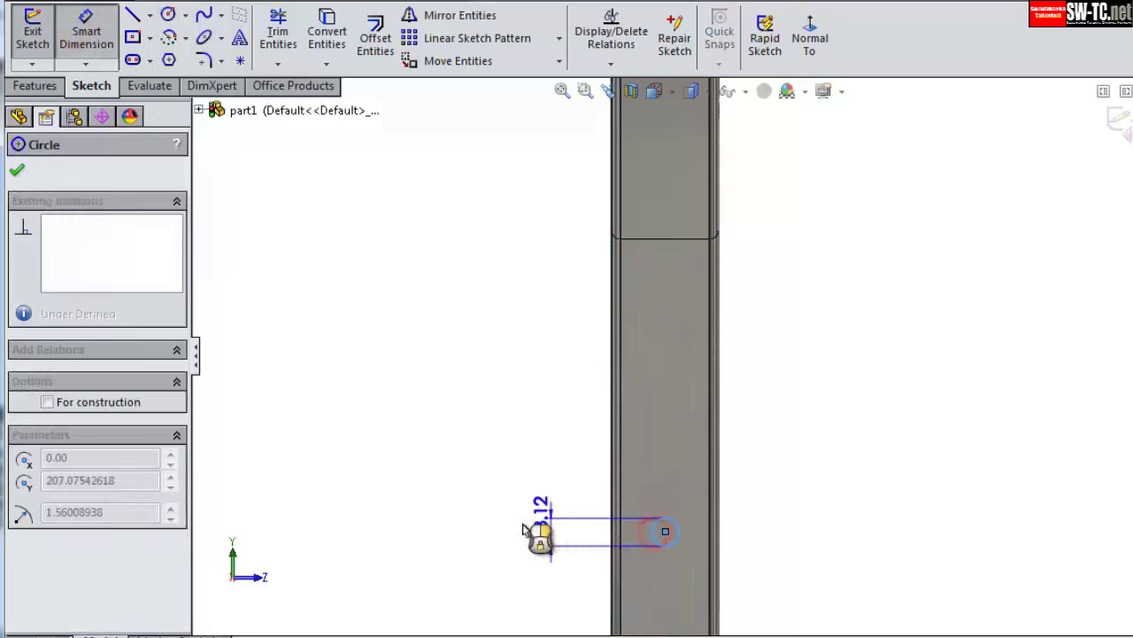
{"action": "left_click", "coordinate": [532, 532]}
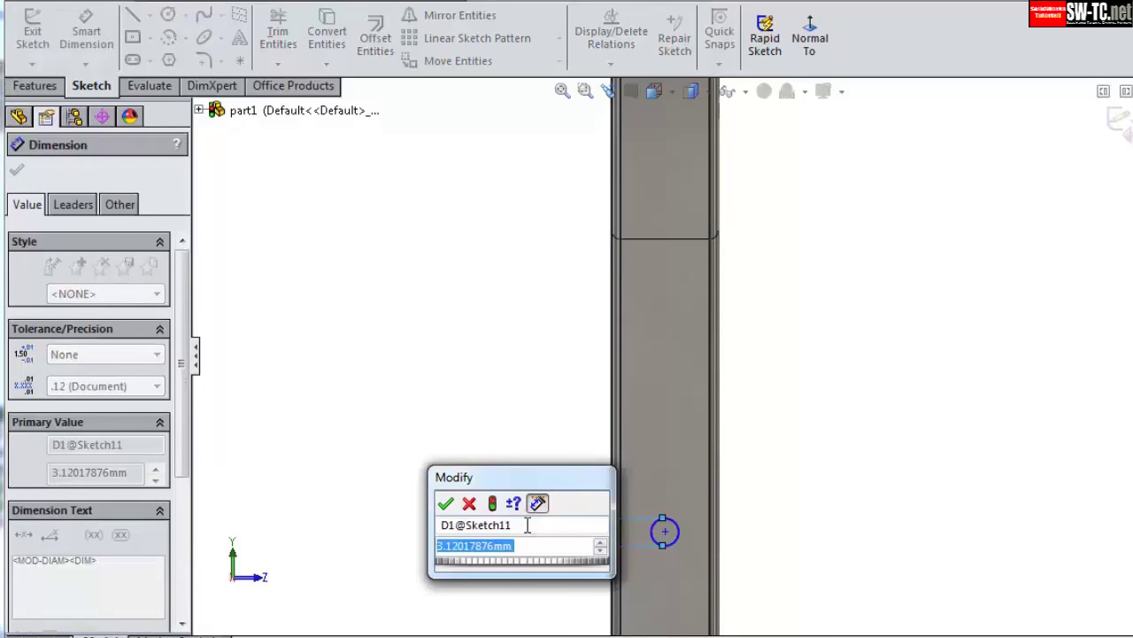
{"action": "type", "text": "1.6"}
{"action": "key", "text": "Return"}
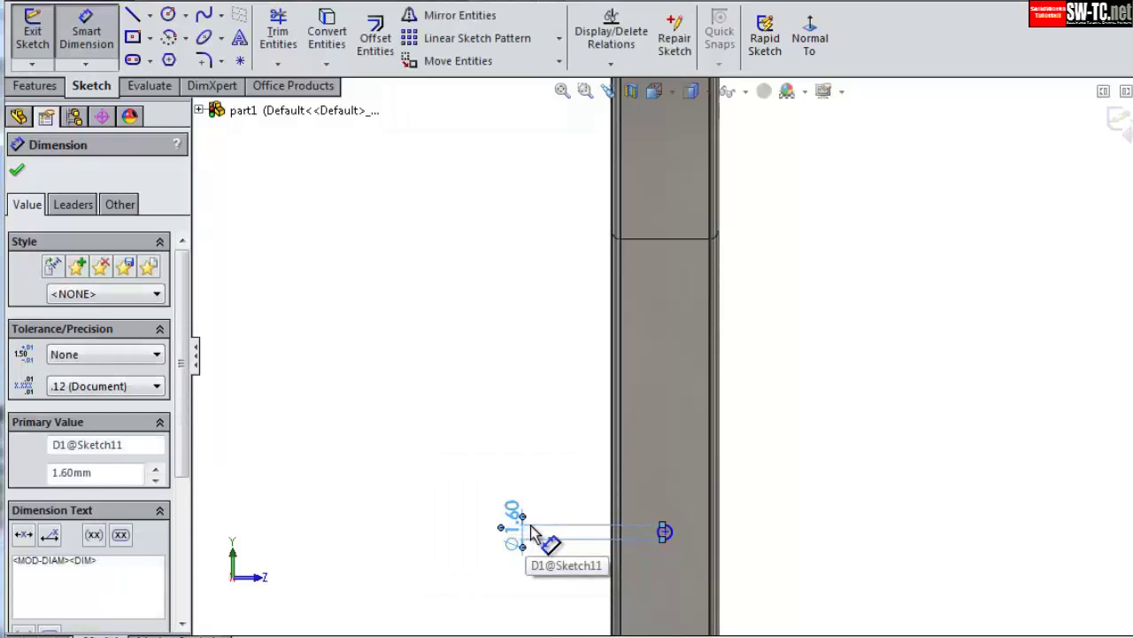
- Dimension the circle centre 65 mm below the shank's top edge
{"action": "scroll", "coordinate": [650, 531], "scroll_direction": "up", "scroll_amount": 2}
{"action": "left_click", "coordinate": [650, 518]}
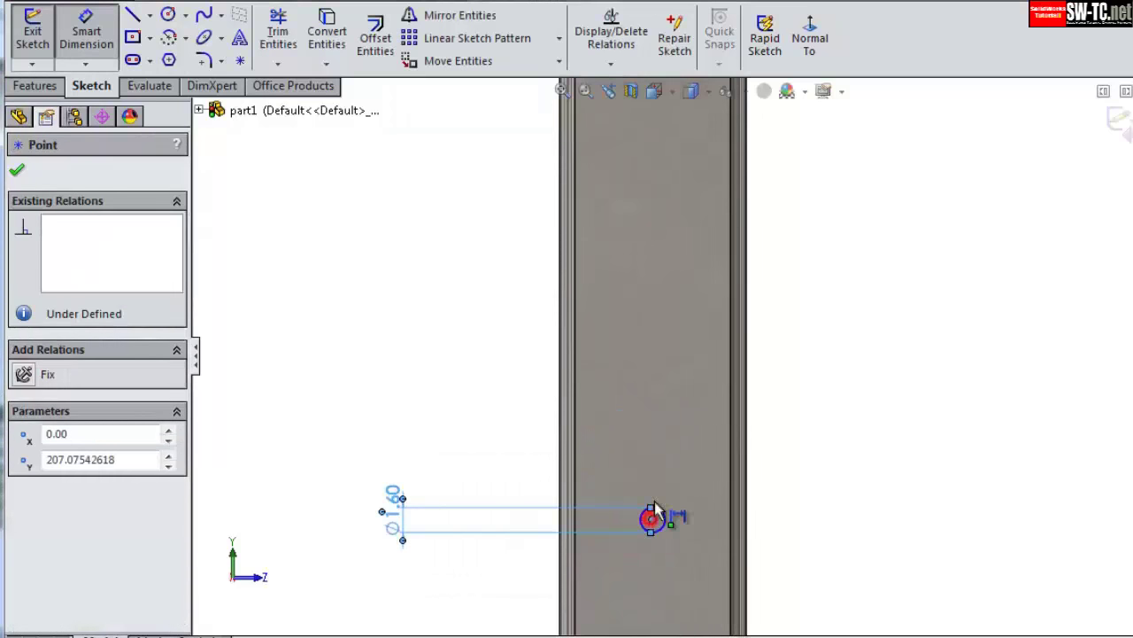
{"action": "scroll", "coordinate": [673, 354], "scroll_direction": "down", "scroll_amount": 2}
{"action": "scroll", "coordinate": [695, 203], "scroll_direction": "up", "scroll_amount": 2}
{"action": "left_click", "coordinate": [692, 184]}
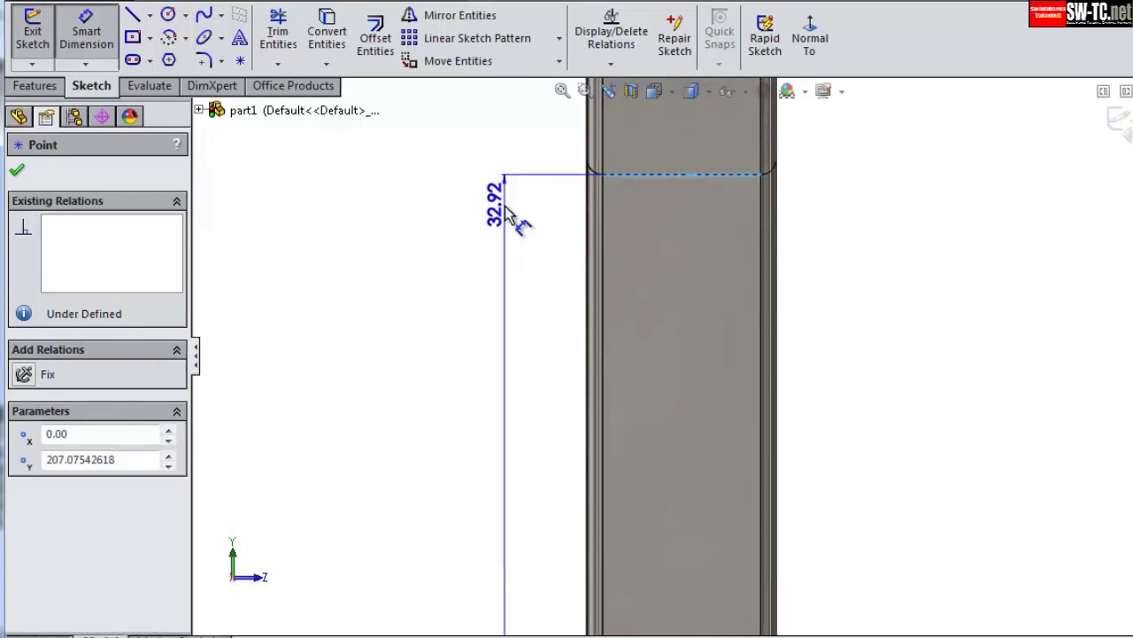
{"action": "left_click", "coordinate": [520, 221]}
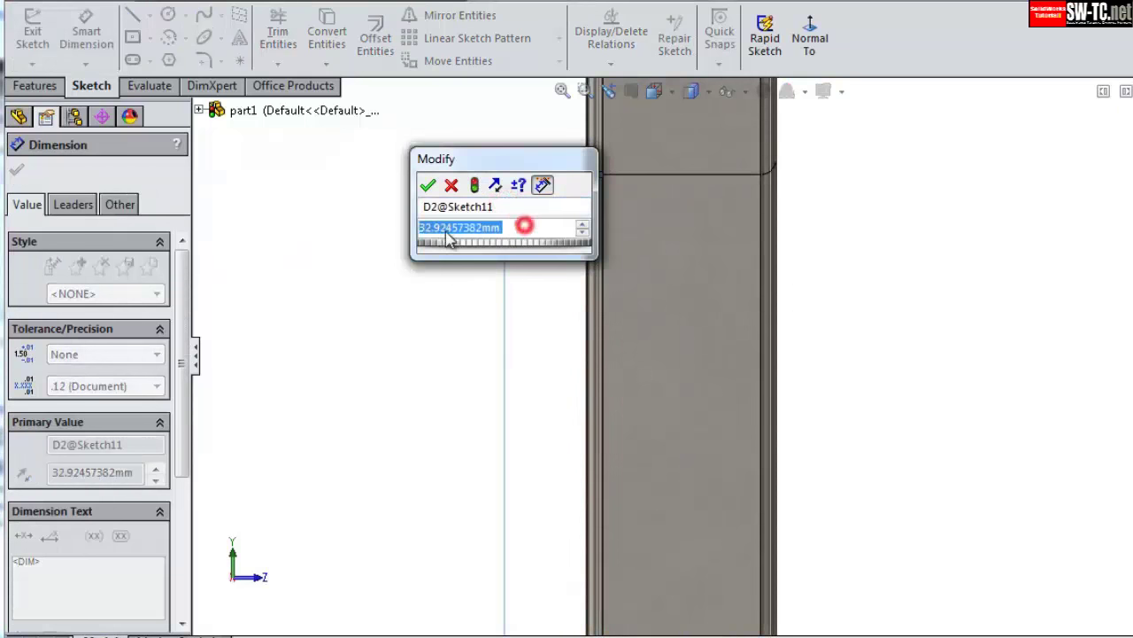
{"action": "key", "text": "Return"}
{"action": "scroll", "coordinate": [771, 404], "scroll_direction": "up", "scroll_amount": 2}
{"action": "scroll", "coordinate": [772, 404], "scroll_direction": "up", "scroll_amount": 3}
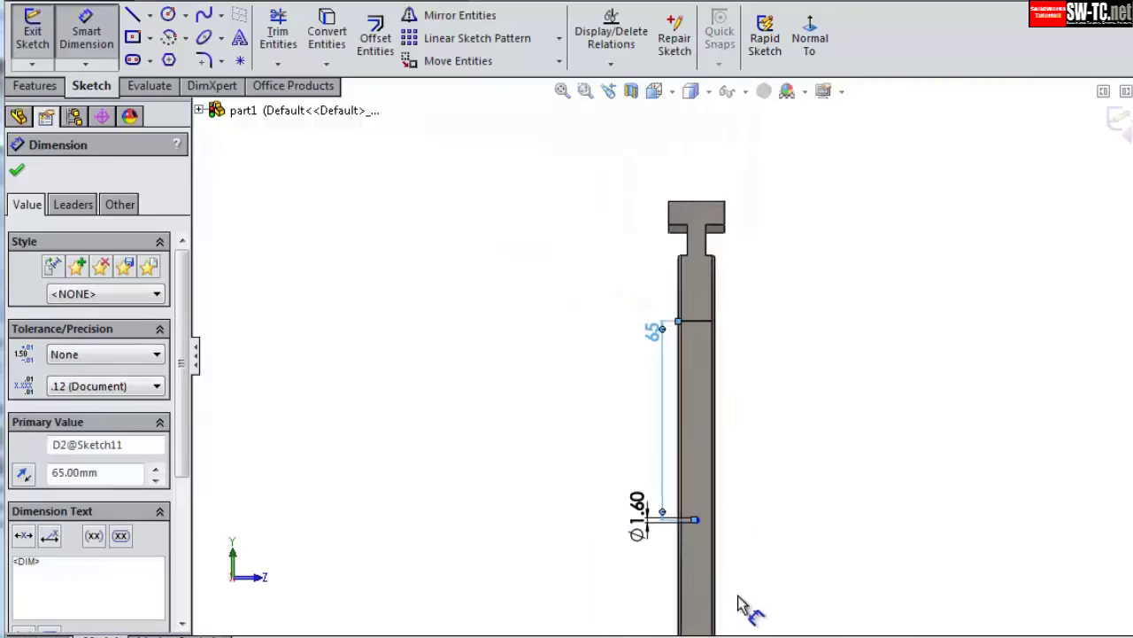
{"action": "scroll", "coordinate": [746, 607], "scroll_direction": "down", "scroll_amount": 4}
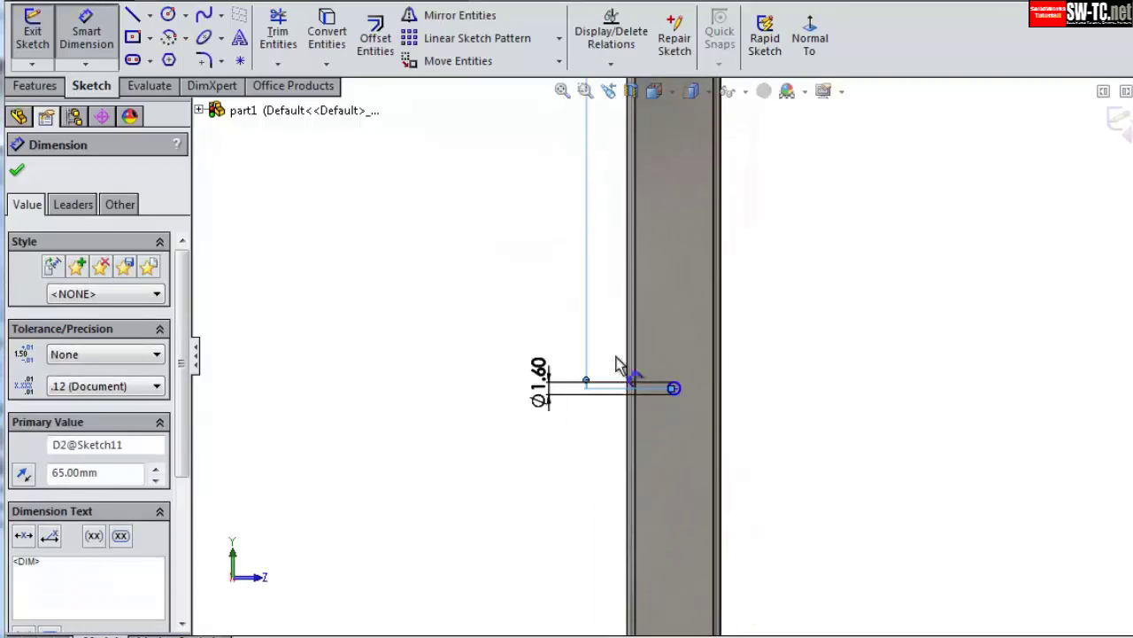
{"action": "key", "text": "Escape"}
- Add a Vertical relation between the circle centre and the origin, then start an extruded cut
{"action": "left_click", "coordinate": [671, 362]}
{"action": "scroll", "coordinate": [695, 416], "scroll_direction": "up", "scroll_amount": 3}
{"action": "scroll", "coordinate": [699, 469], "scroll_direction": "up", "scroll_amount": 2}
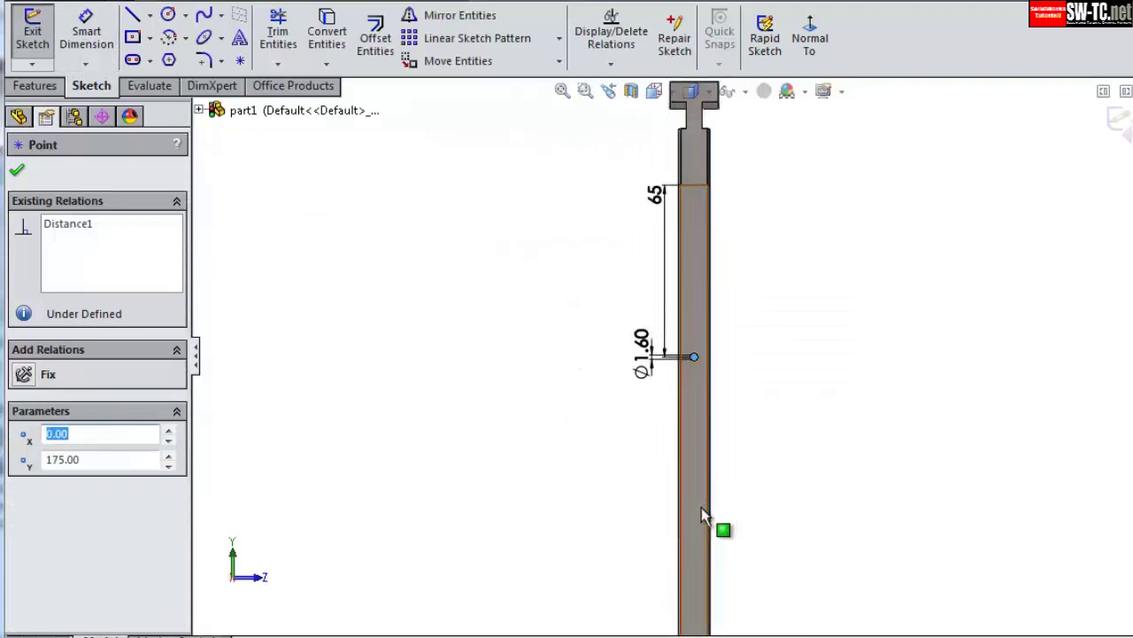
{"action": "scroll", "coordinate": [707, 527], "scroll_direction": "up", "scroll_amount": 3}
{"action": "scroll", "coordinate": [704, 478], "scroll_direction": "down", "scroll_amount": 3}
{"action": "left_click", "coordinate": [684, 459], "text": "ctrl"}
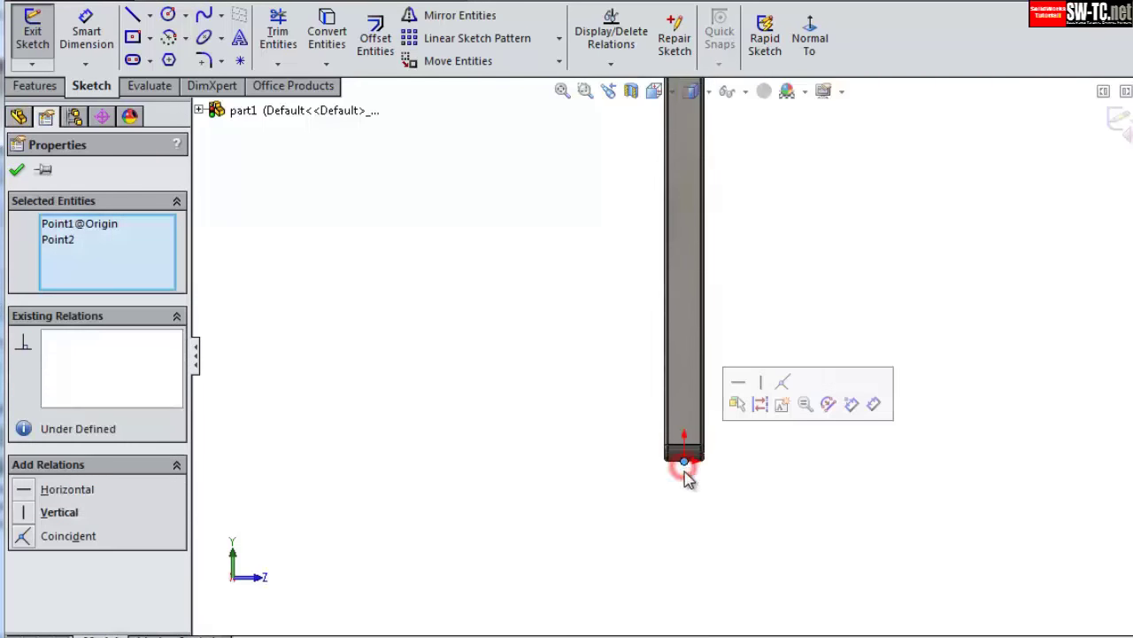
{"action": "left_click", "coordinate": [75, 513]}
{"action": "scroll", "coordinate": [779, 245], "scroll_direction": "down", "scroll_amount": 3}
{"action": "scroll", "coordinate": [665, 190], "scroll_direction": "down", "scroll_amount": 4}
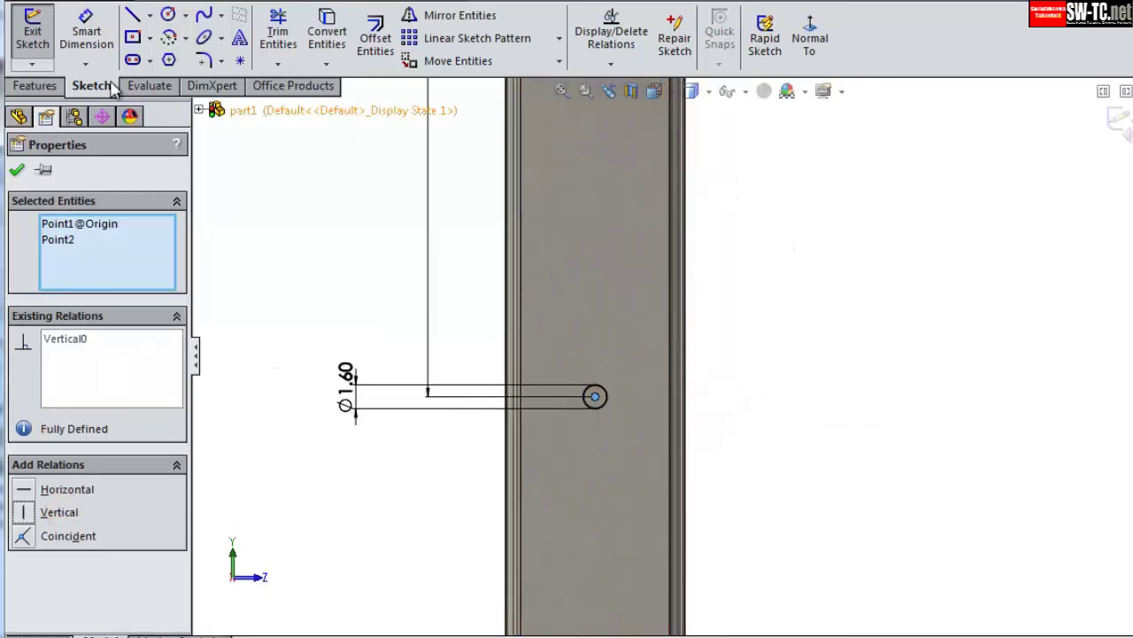
{"action": "left_click", "coordinate": [36, 86]}
{"action": "left_click", "coordinate": [303, 38]}
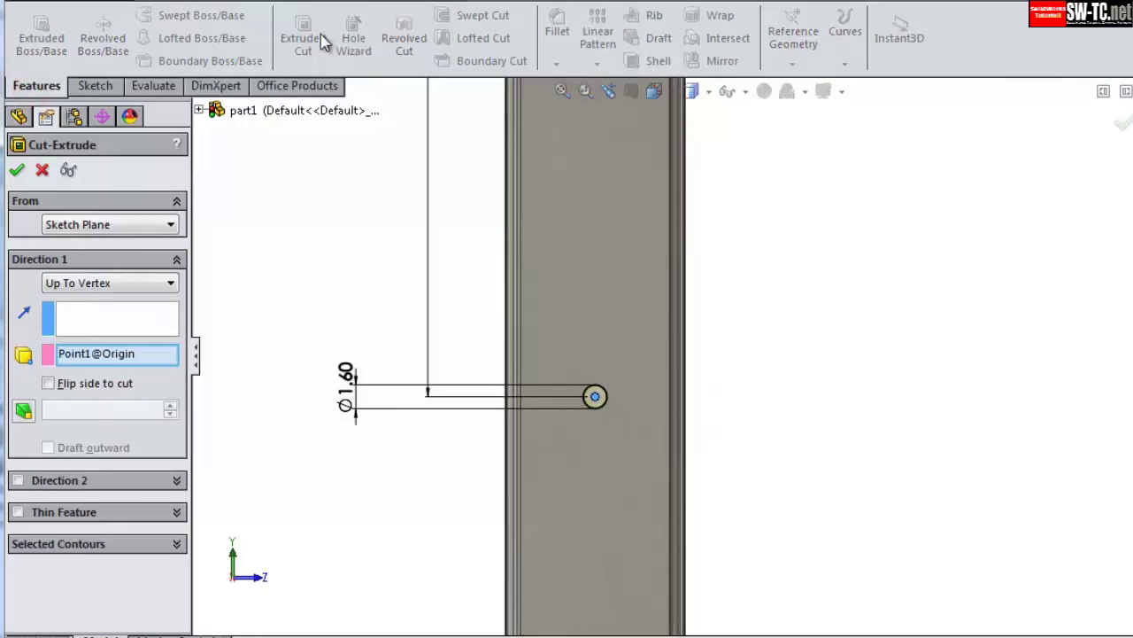
- Set the cut to Blind with 3.175 mm depth and accept it
{"action": "left_click", "coordinate": [75, 287]}
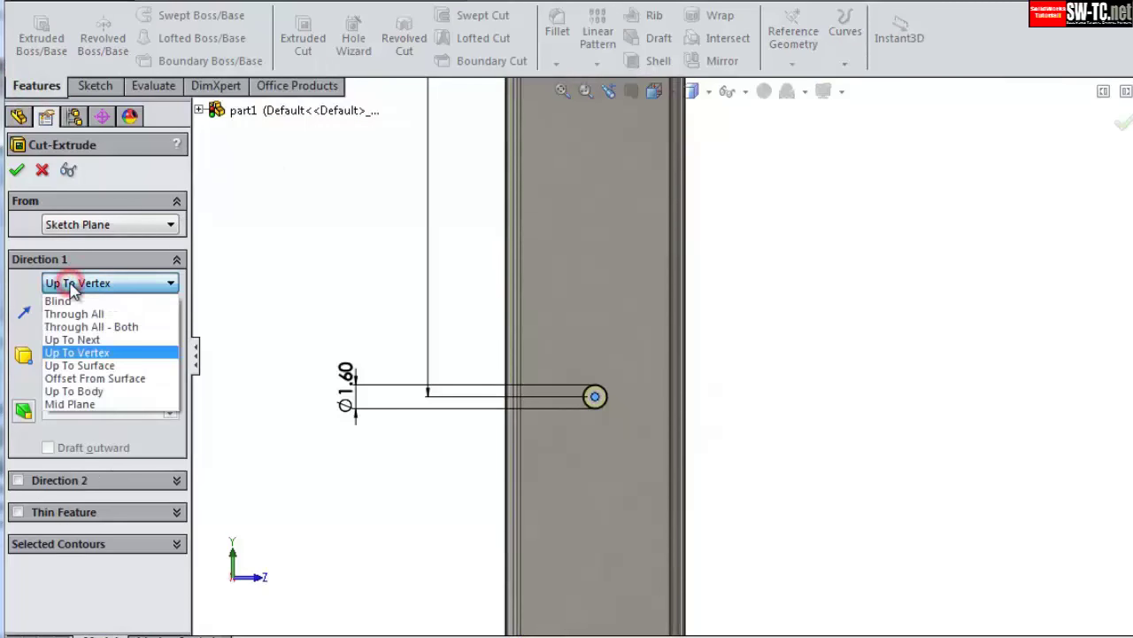
{"action": "left_click", "coordinate": [80, 298]}
{"action": "type", "text": "3.175"}
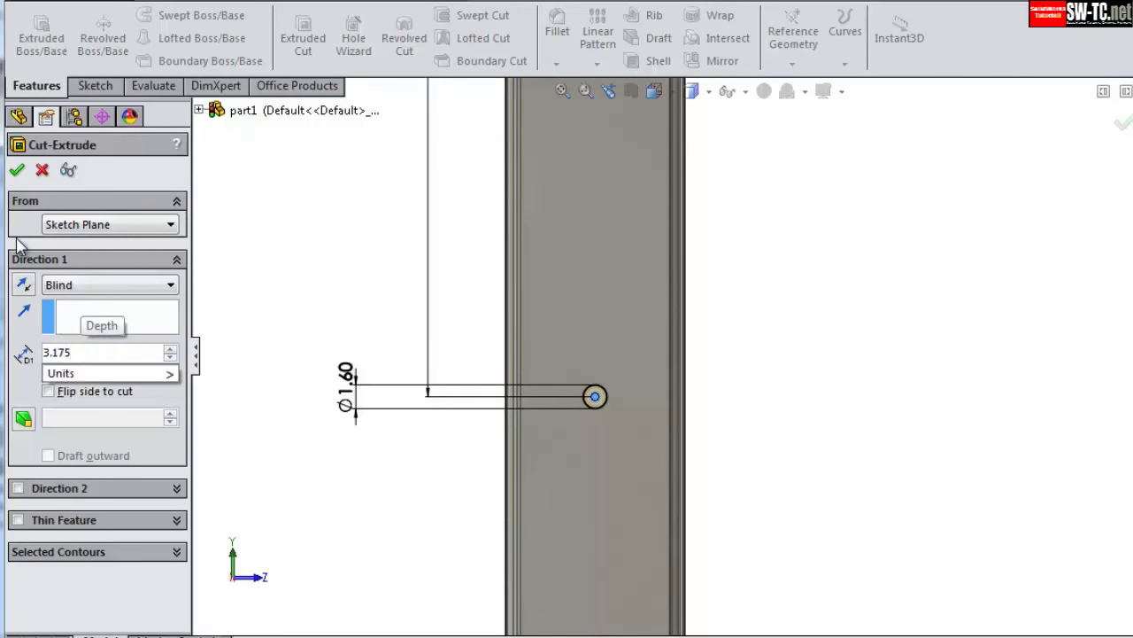
{"action": "left_click", "coordinate": [21, 174]}
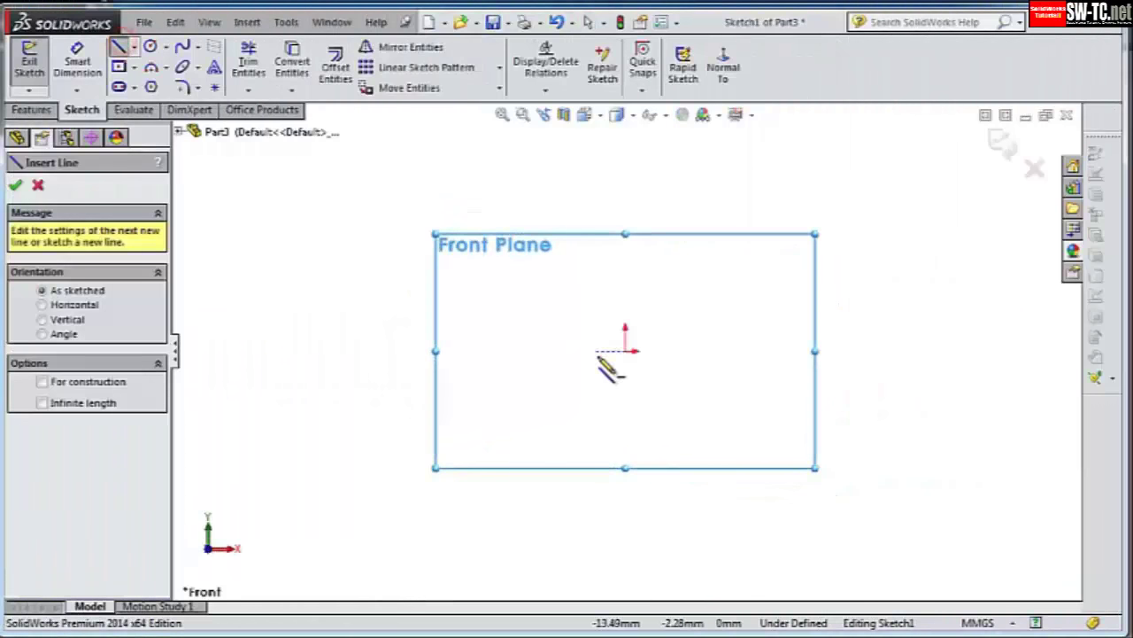
- Draw a closed stepped line outline with one sloped edge, starting and ending at the origin
{"action": "left_click", "coordinate": [624, 351]}
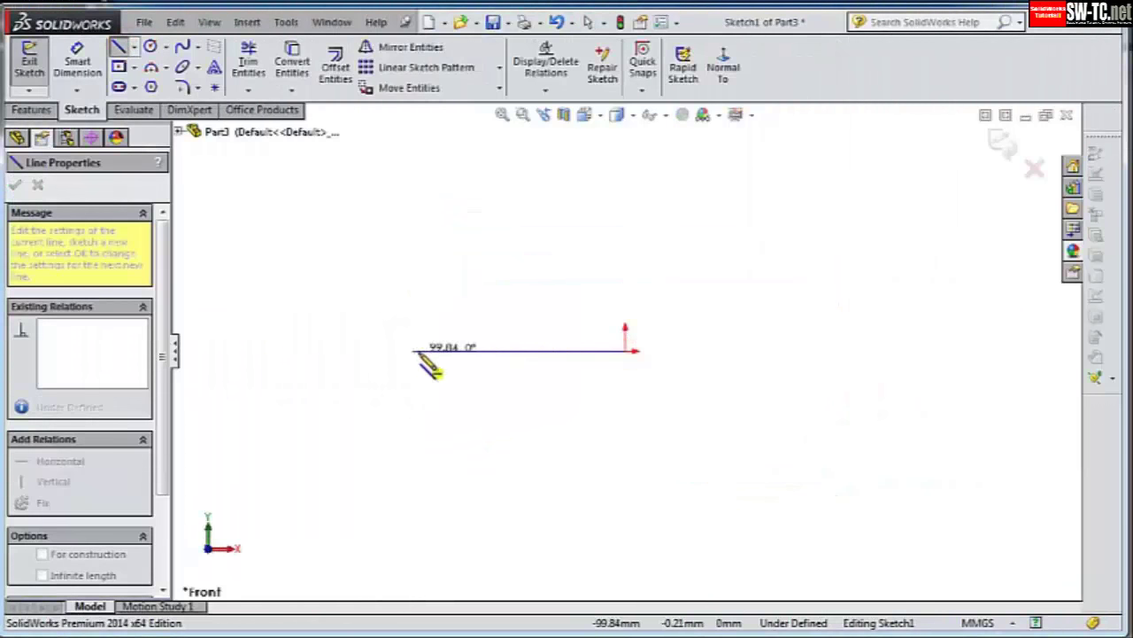
{"action": "left_click", "coordinate": [468, 351]}
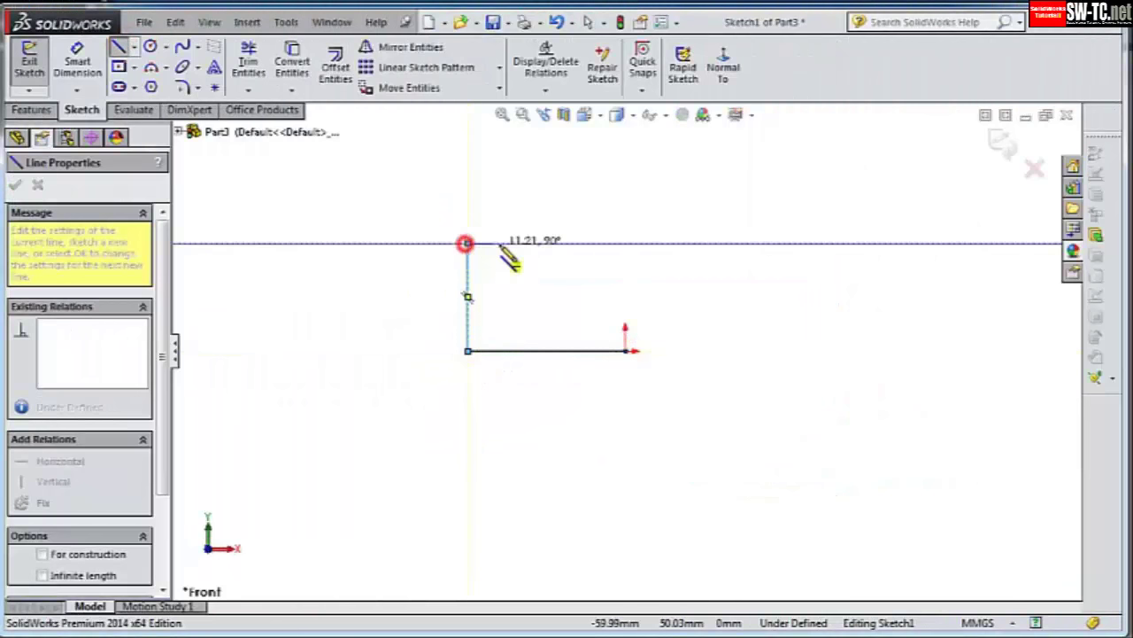
{"action": "left_click", "coordinate": [561, 242]}
{"action": "left_click", "coordinate": [560, 288]}
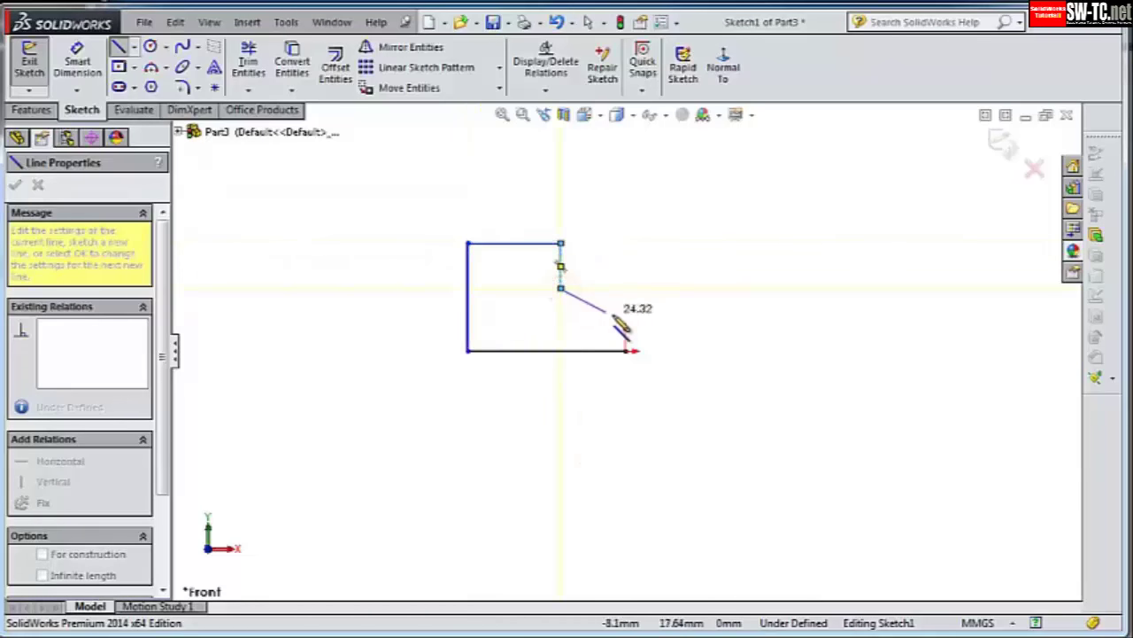
{"action": "left_click", "coordinate": [626, 311]}
{"action": "left_click", "coordinate": [626, 351]}
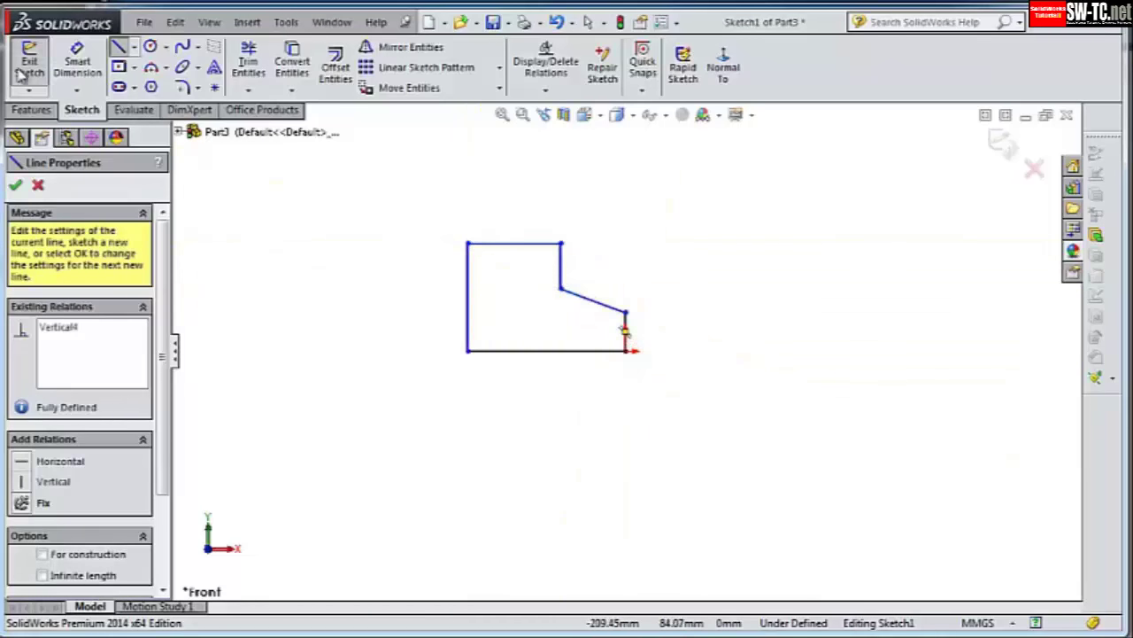
- Dimension the base to 71 mm and the left edge height to 50.8 mm
{"action": "left_click", "coordinate": [77, 63]}
{"action": "left_click", "coordinate": [556, 352]}
{"action": "left_click", "coordinate": [558, 416]}
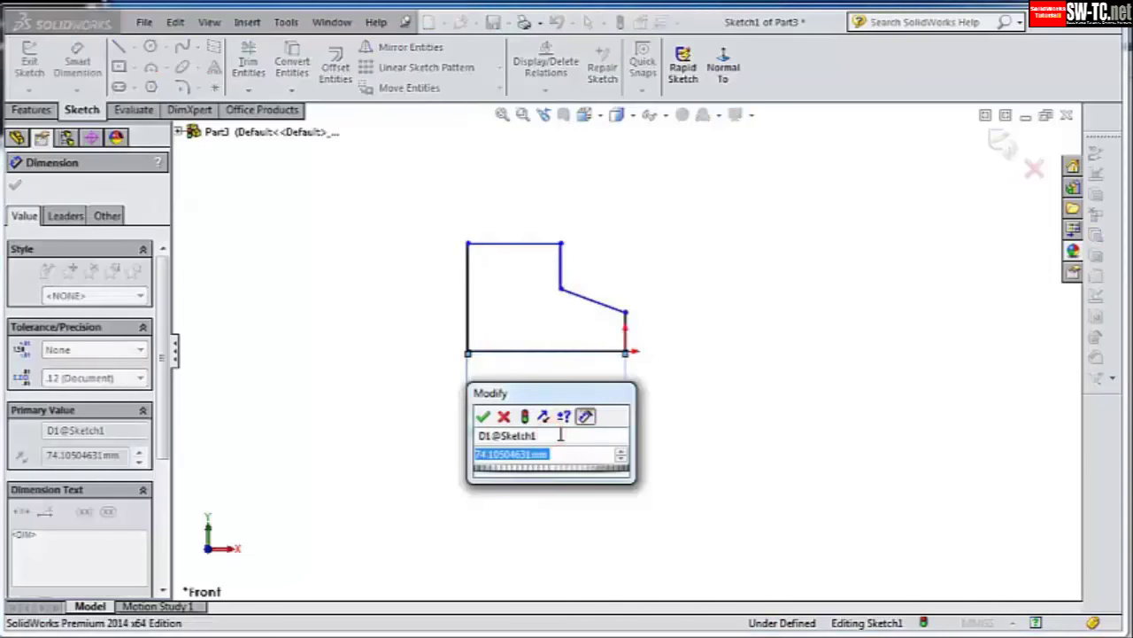
{"action": "key", "text": "Return"}
{"action": "scroll", "coordinate": [619, 319], "scroll_direction": "down", "scroll_amount": 3}
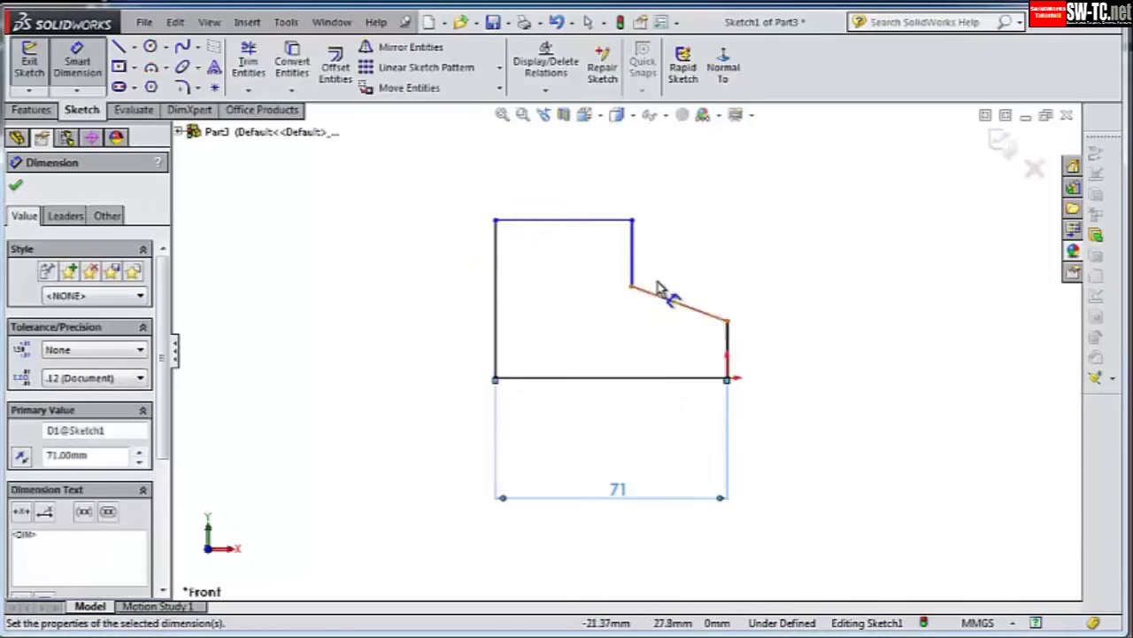
{"action": "scroll", "coordinate": [663, 291], "scroll_direction": "down", "scroll_amount": 2}
{"action": "left_click", "coordinate": [407, 336]}
{"action": "left_click", "coordinate": [363, 347]}
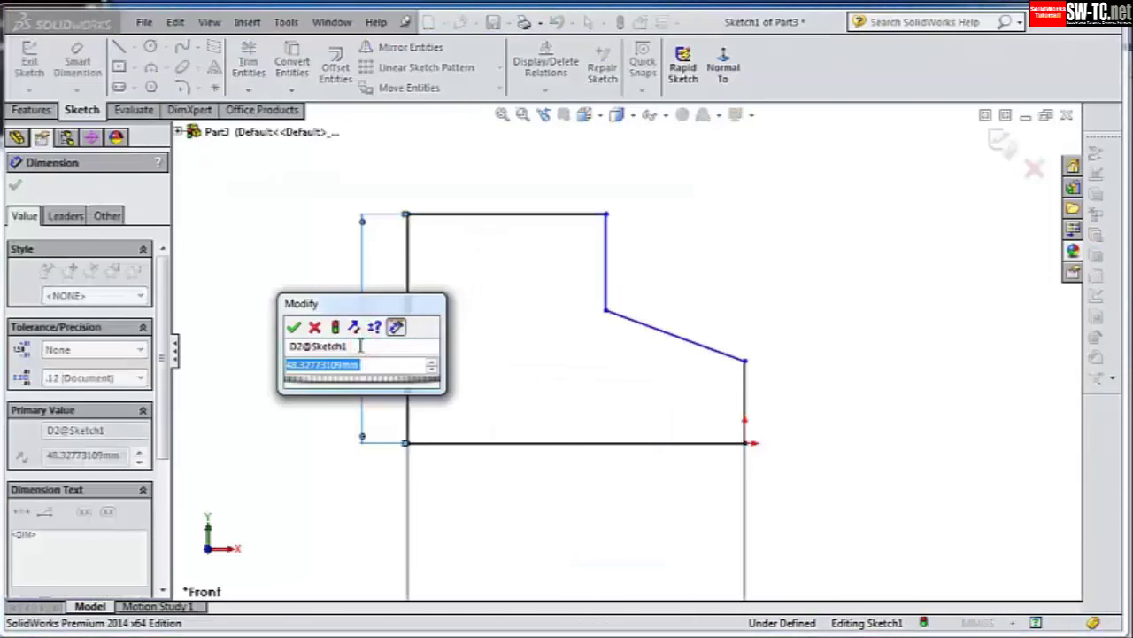
{"action": "type", "text": "50.8"}
{"action": "key", "text": "Return"}
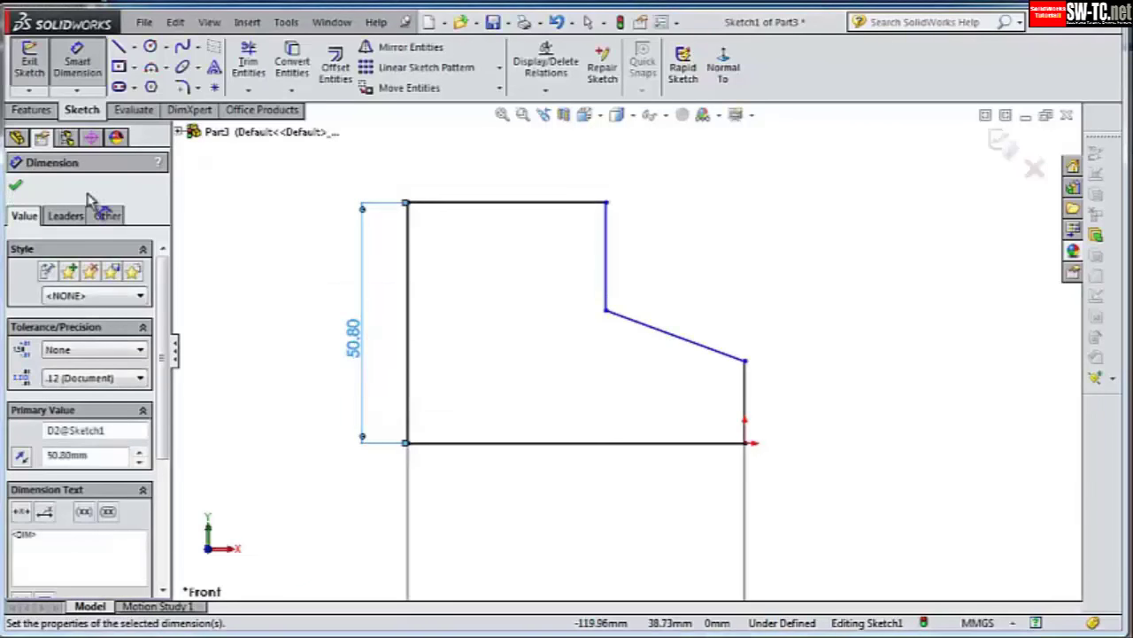
- Dimension the top 45.7 mm, the step 22.5 mm and the right edge 16.5 mm
{"action": "left_click", "coordinate": [541, 201]}
{"action": "left_click", "coordinate": [516, 191]}
{"action": "type", "text": "45.7"}
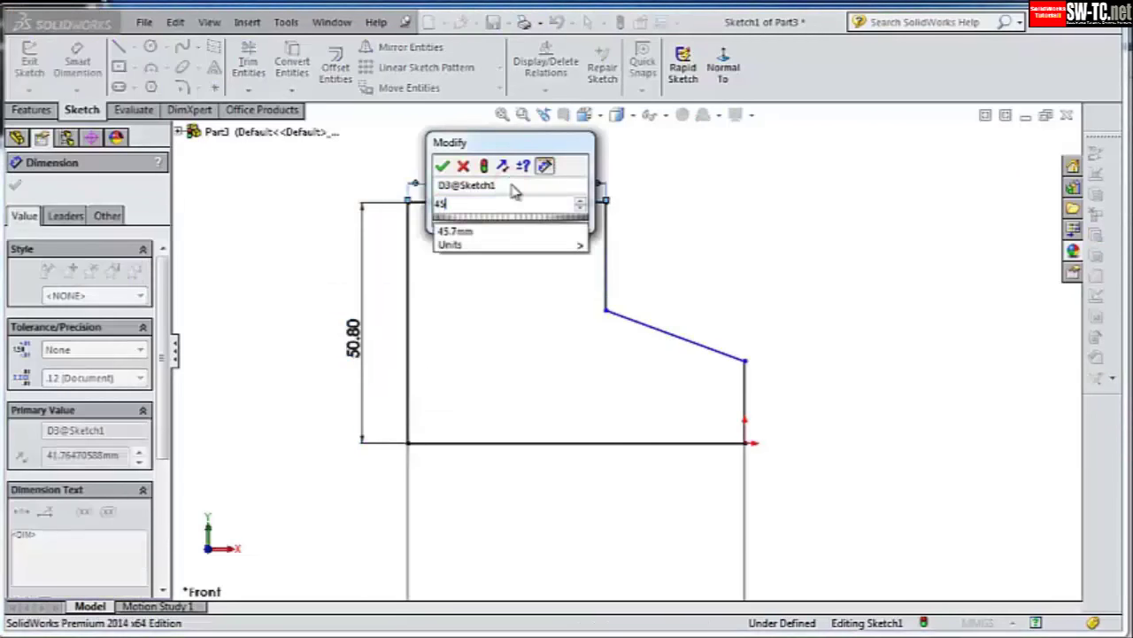
{"action": "key", "text": "Return"}
{"action": "left_click", "coordinate": [695, 261]}
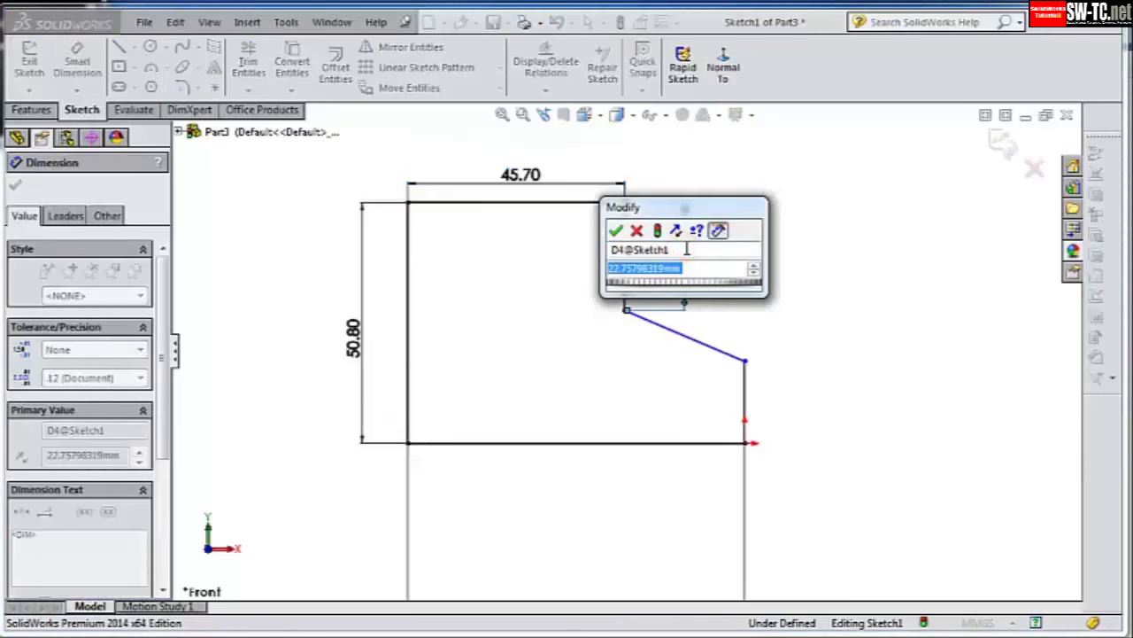
{"action": "type", "text": "22.5"}
{"action": "key", "text": "Return"}
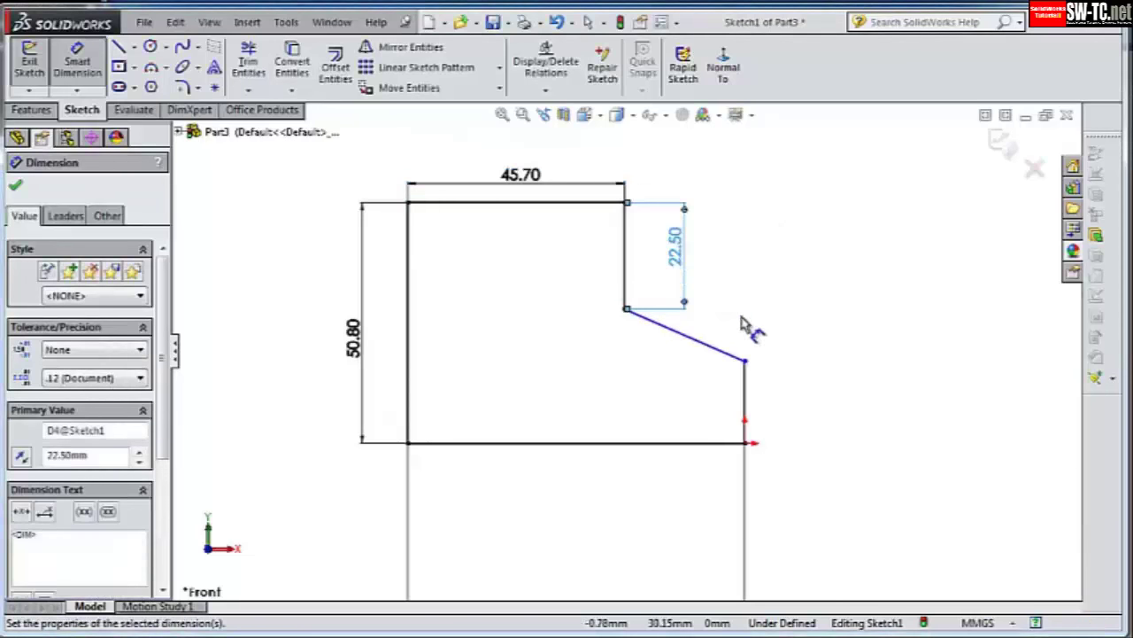
{"action": "left_click", "coordinate": [745, 389]}
{"action": "left_click", "coordinate": [835, 427]}
{"action": "type", "text": "16."}
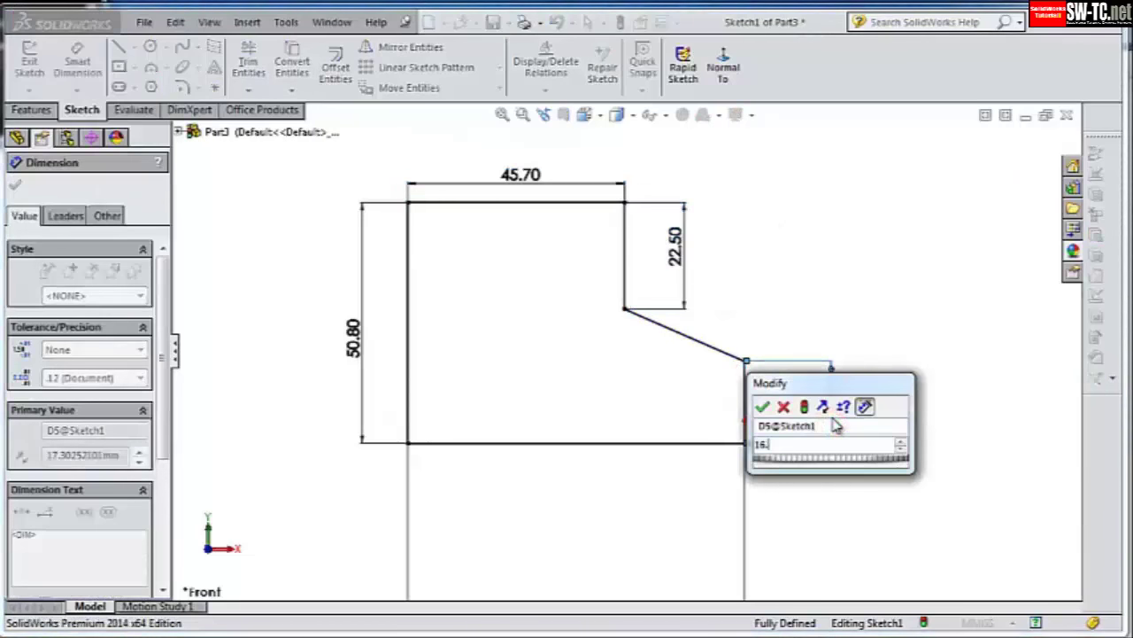
{"action": "type", "text": "5"}
{"action": "key", "text": "Return"}
{"action": "left_click", "coordinate": [726, 354]}
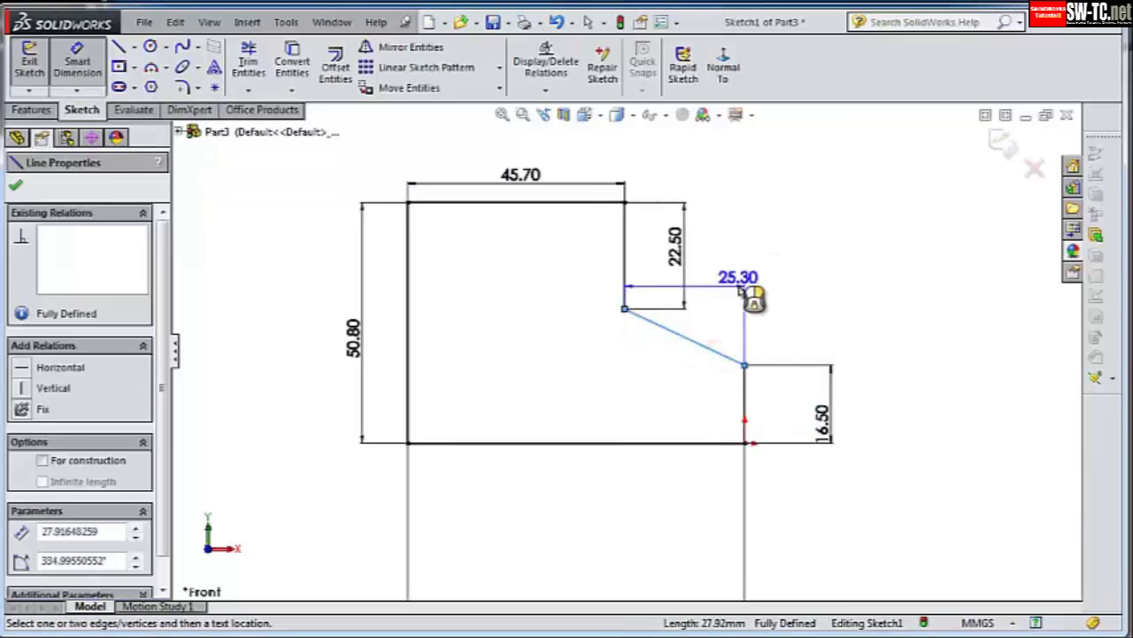
{"action": "key", "text": "Escape"}
- Draw a three-point arc along the left side and another in place of the sloped edge
{"action": "left_click", "coordinate": [675, 333]}
{"action": "left_click", "coordinate": [406, 328], "text": "ctrl"}
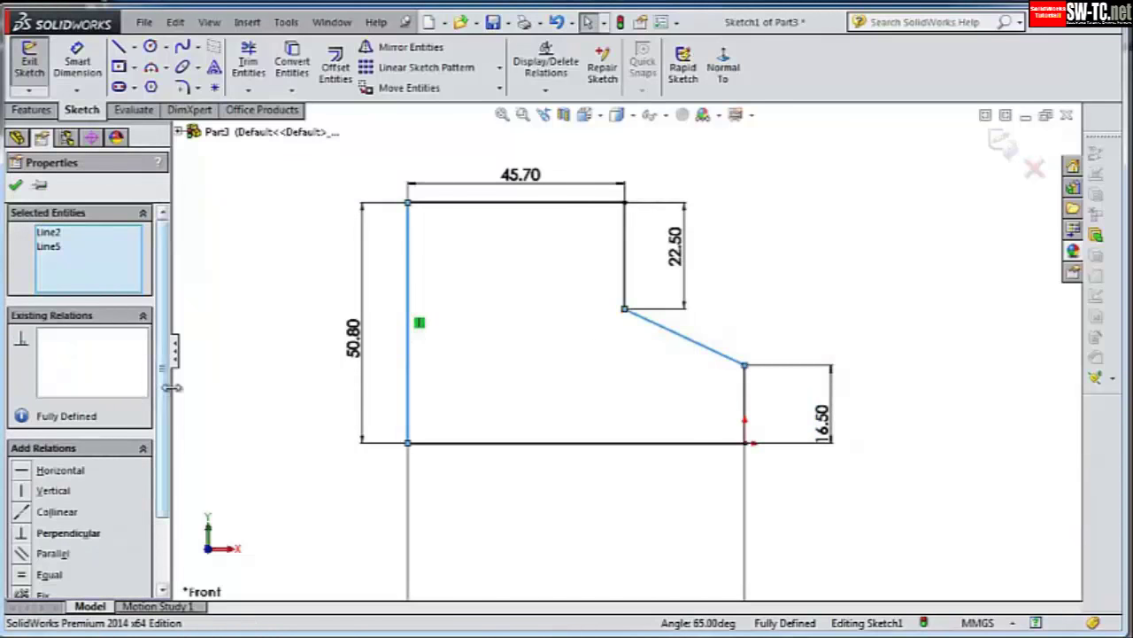
{"action": "scroll", "coordinate": [168, 433], "scroll_direction": "down", "scroll_amount": 3}
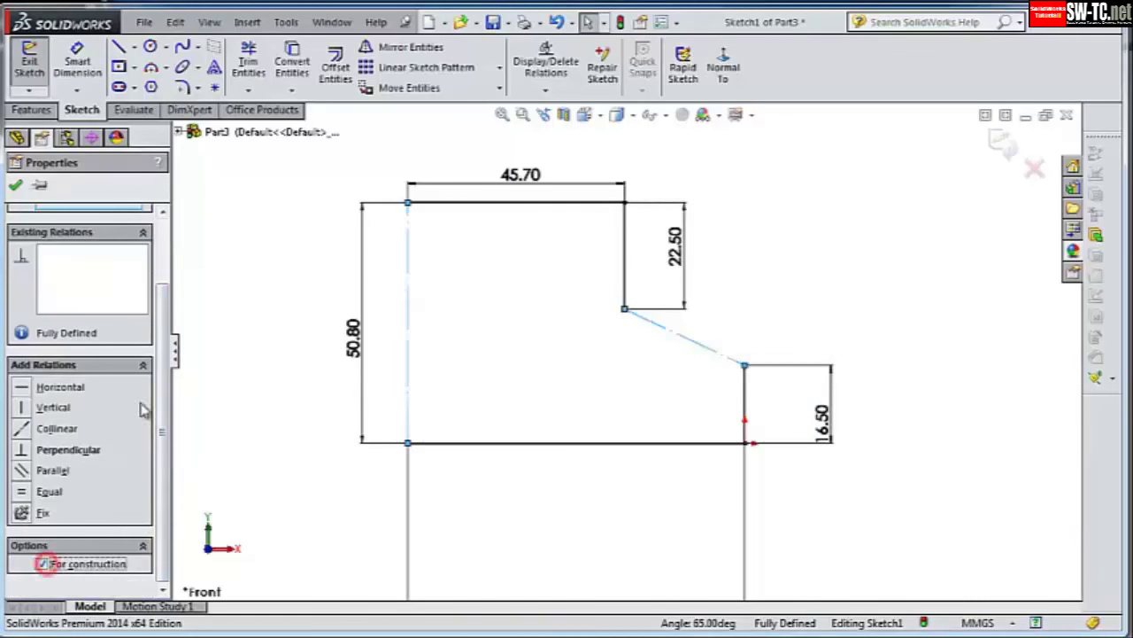
{"action": "left_click", "coordinate": [152, 68]}
{"action": "left_click", "coordinate": [407, 202]}
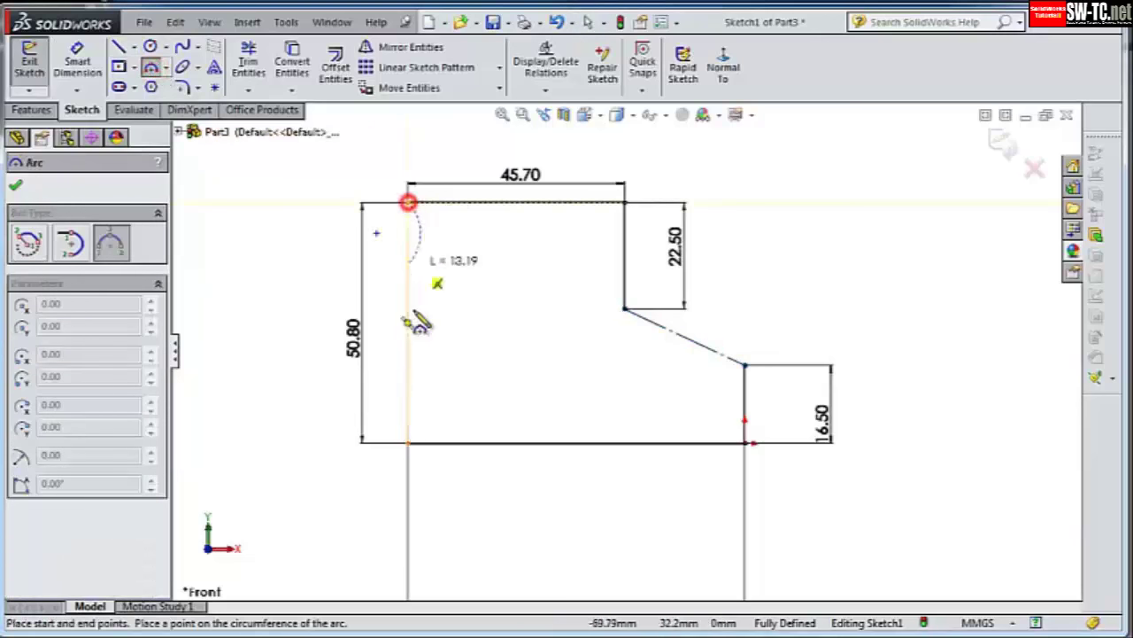
{"action": "left_click", "coordinate": [408, 443]}
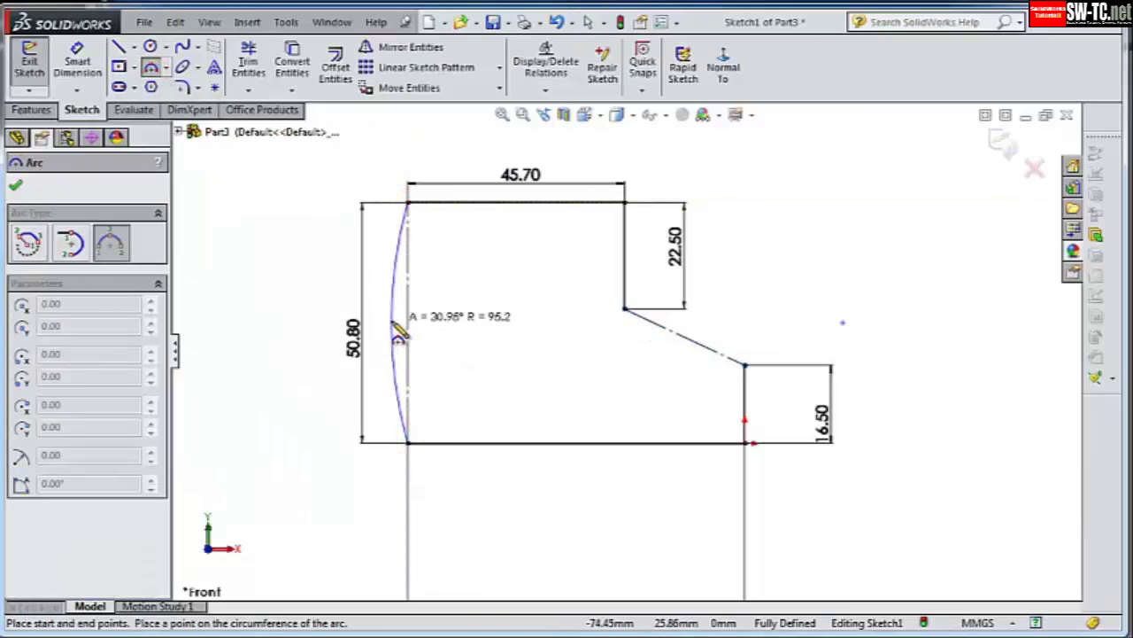
{"action": "left_click", "coordinate": [392, 322]}
{"action": "left_click", "coordinate": [625, 309]}
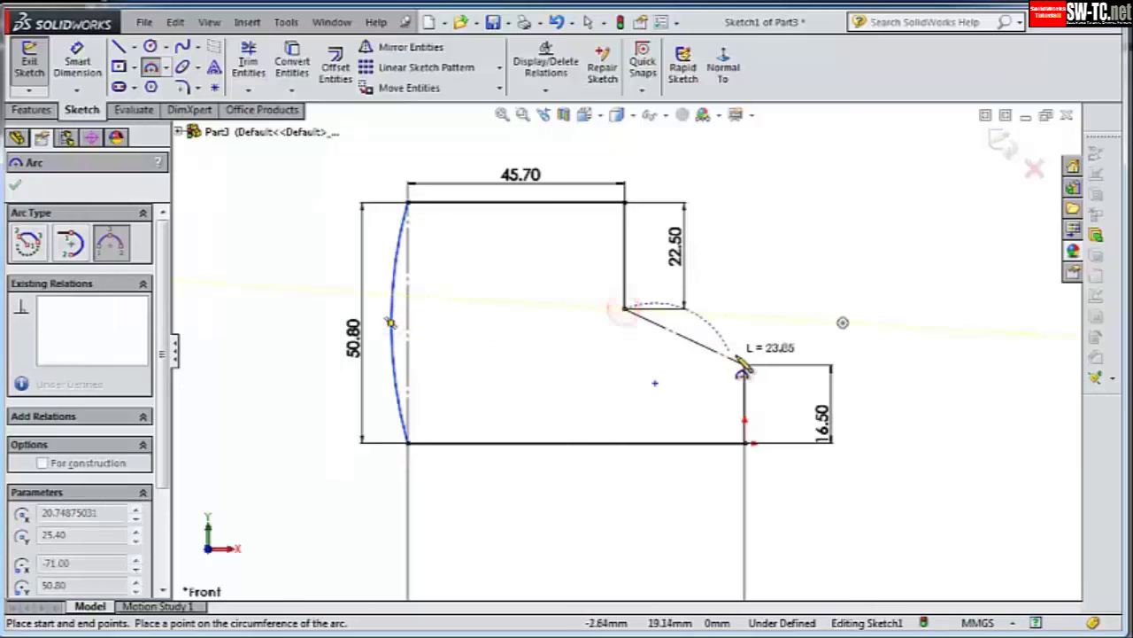
{"action": "left_click", "coordinate": [744, 364]}
{"action": "left_click", "coordinate": [673, 356]}
- Dimension the left arc to R95 and the step arc to R29
{"action": "left_click", "coordinate": [77, 62]}
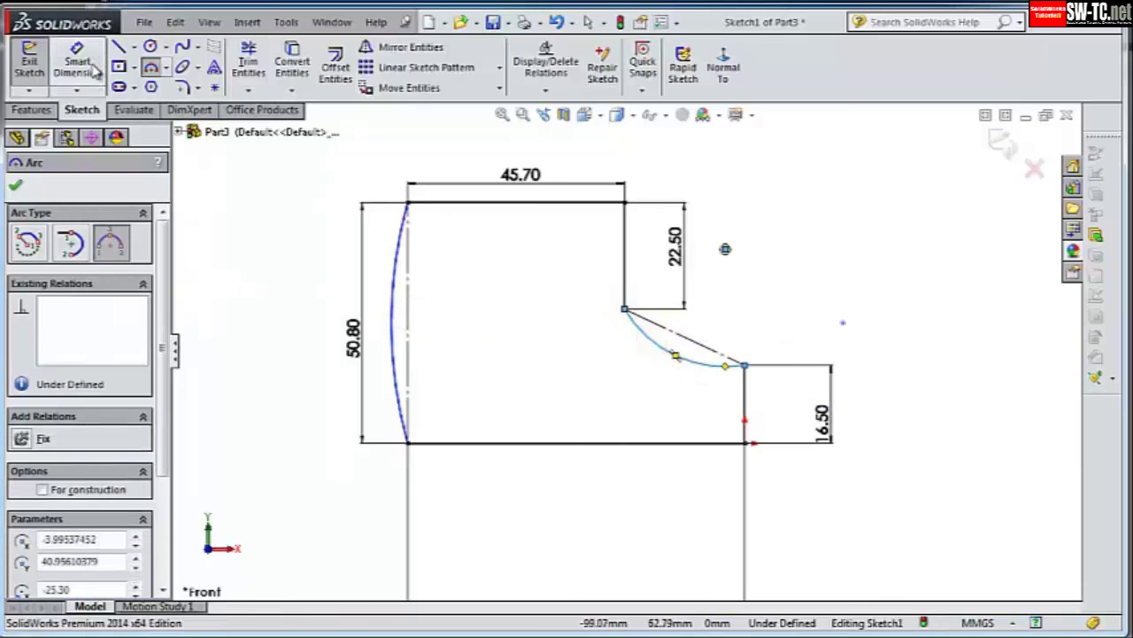
{"action": "left_click", "coordinate": [396, 327]}
{"action": "left_click", "coordinate": [458, 330]}
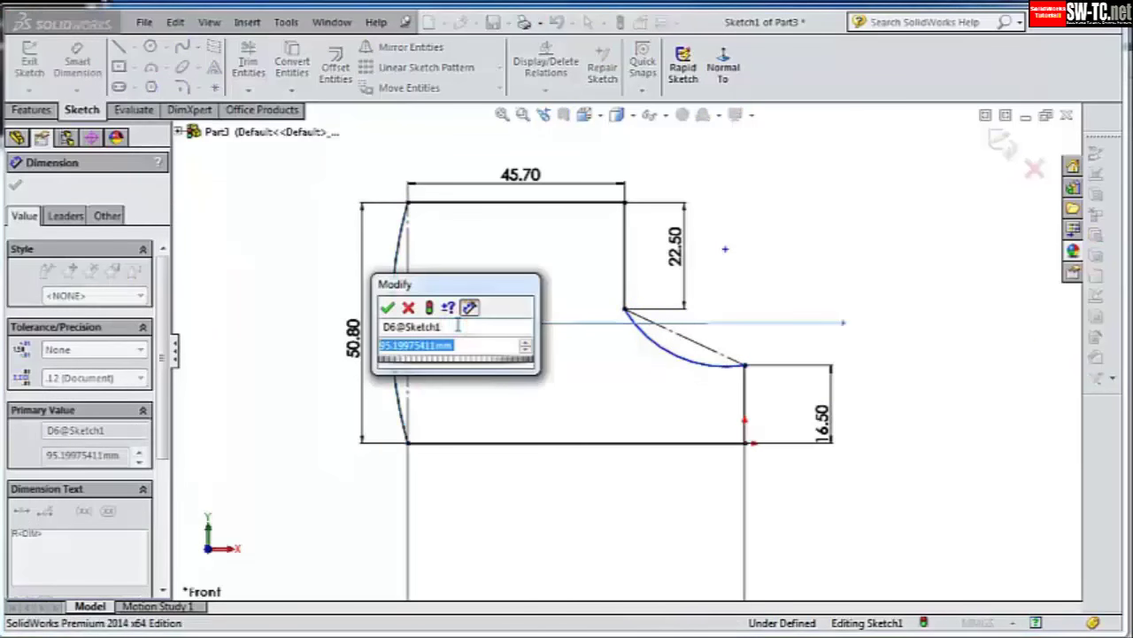
{"action": "type", "text": "95"}
{"action": "key", "text": "Return"}
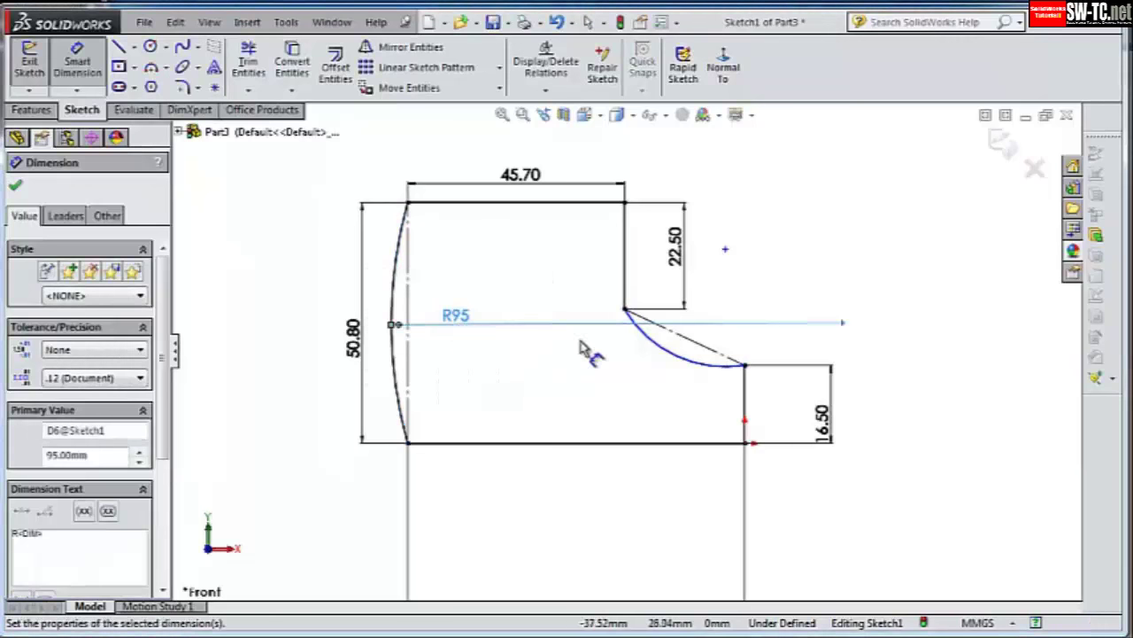
{"action": "left_click", "coordinate": [690, 370]}
{"action": "left_click", "coordinate": [706, 304]}
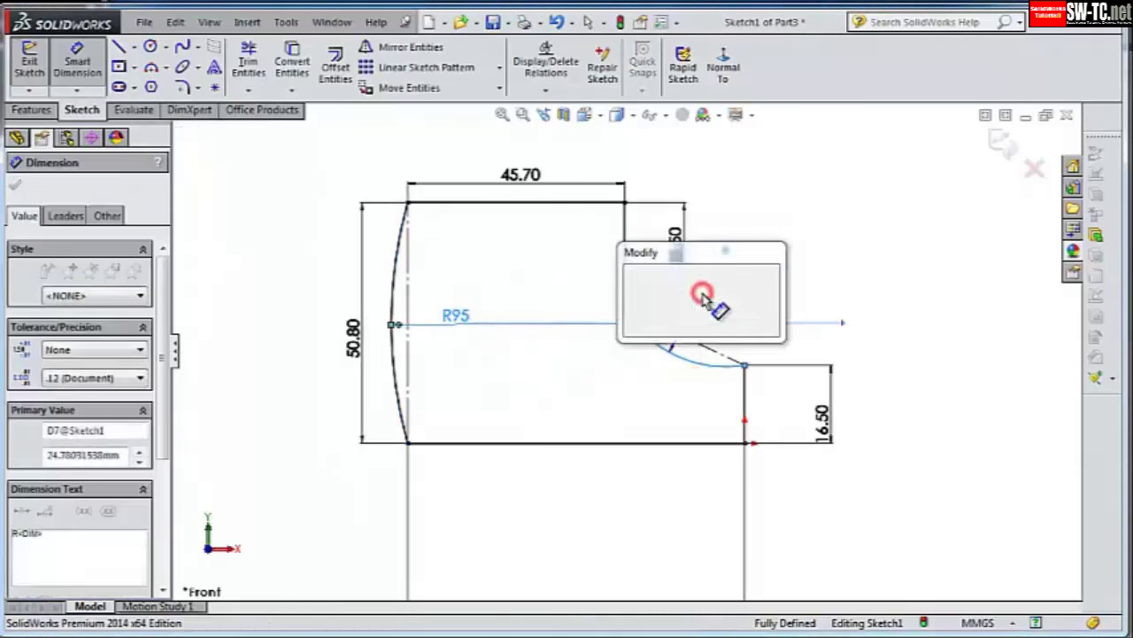
{"action": "type", "text": "29"}
{"action": "key", "text": "Return"}
{"action": "scroll", "coordinate": [769, 345], "scroll_direction": "up", "scroll_amount": 2}
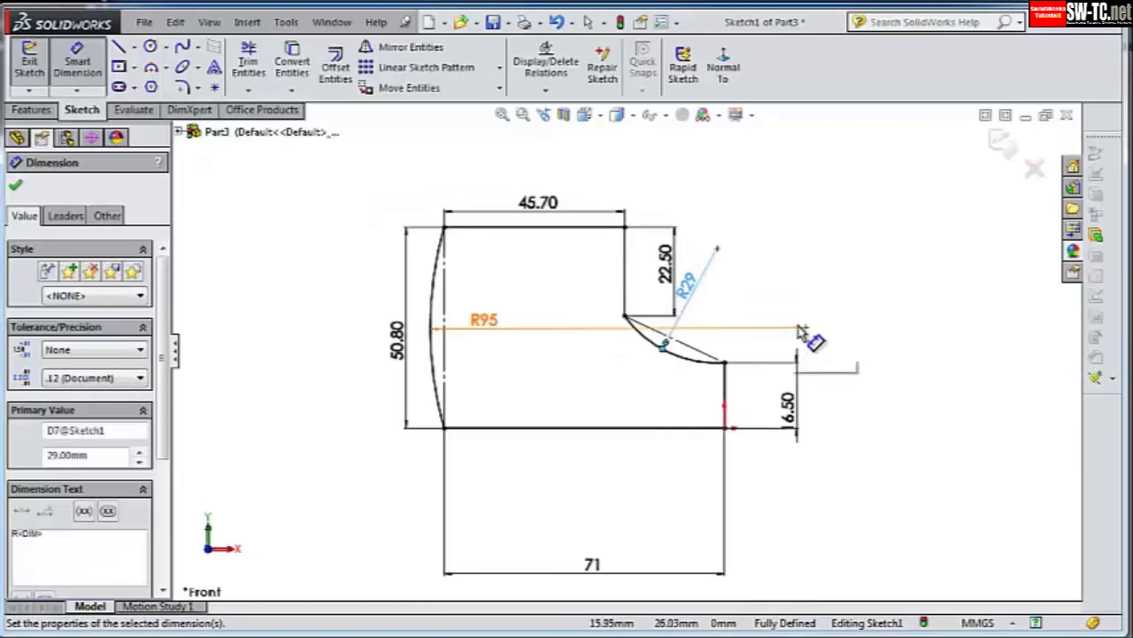
{"action": "left_click", "coordinate": [31, 109]}
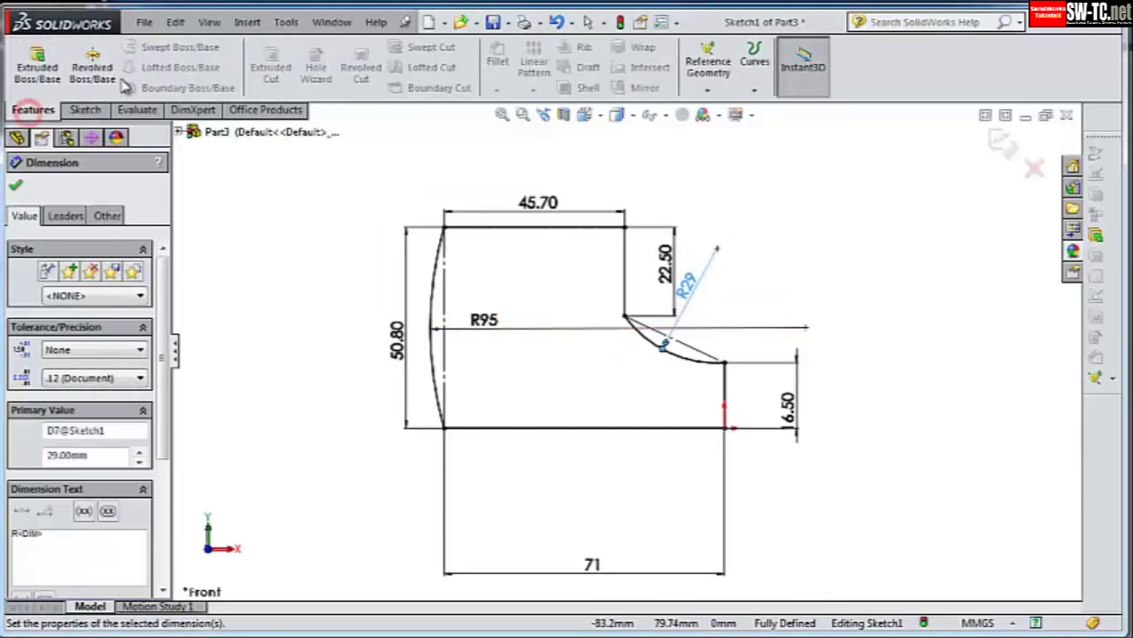
- Extrude the profile 20.5 mm with Mid Plane, then start a sketch on the front face
{"action": "left_click", "coordinate": [36, 66]}
{"action": "left_click", "coordinate": [97, 233]}
{"action": "left_click", "coordinate": [80, 290]}
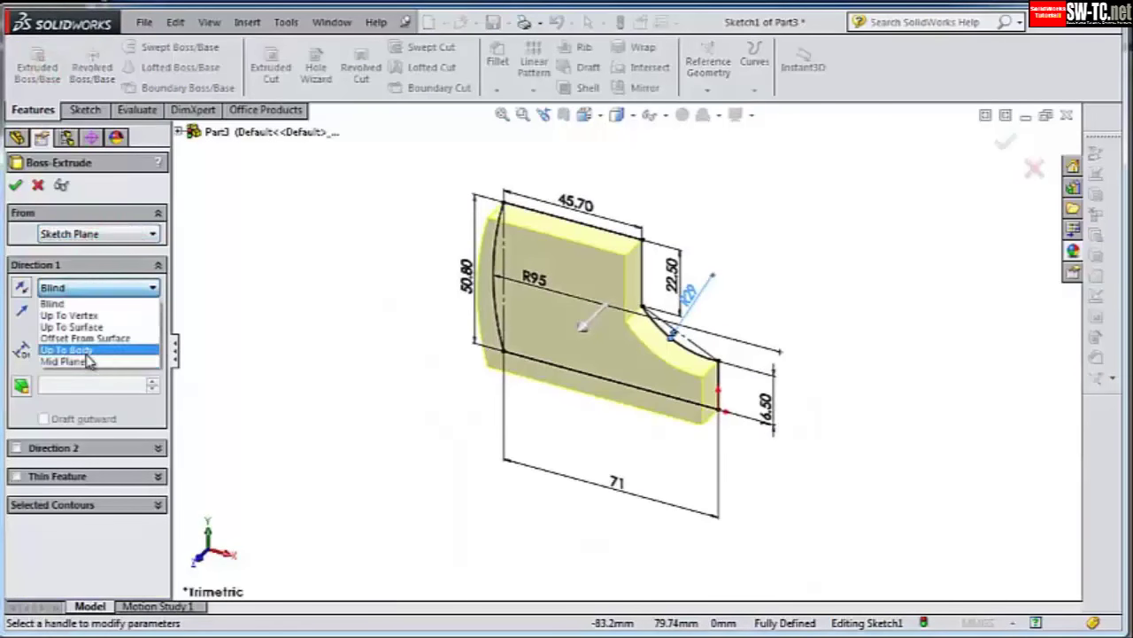
{"action": "left_click", "coordinate": [88, 358]}
{"action": "type", "text": "20.5"}
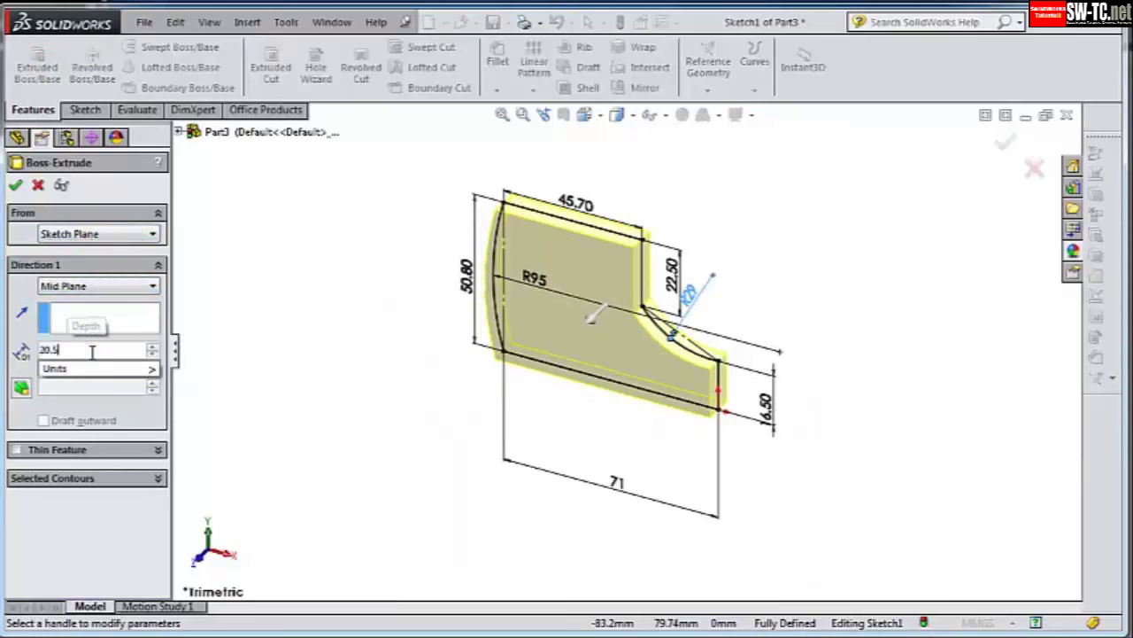
{"action": "key", "text": "Return"}
{"action": "left_click", "coordinate": [1005, 144]}
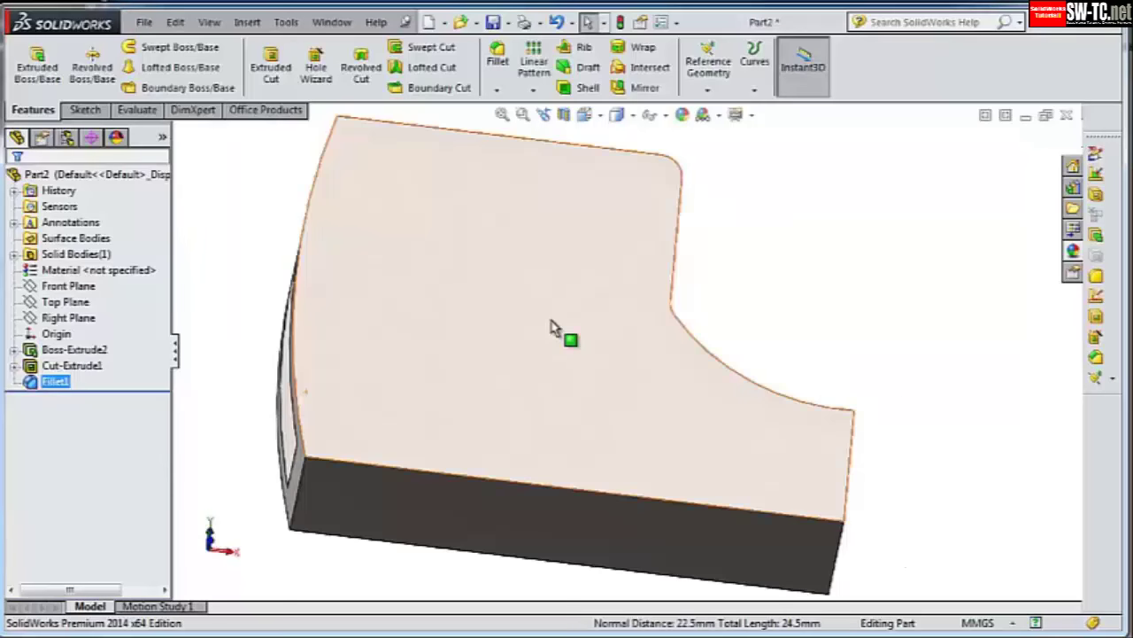
{"action": "left_click", "coordinate": [554, 324]}
{"action": "left_click", "coordinate": [620, 263]}
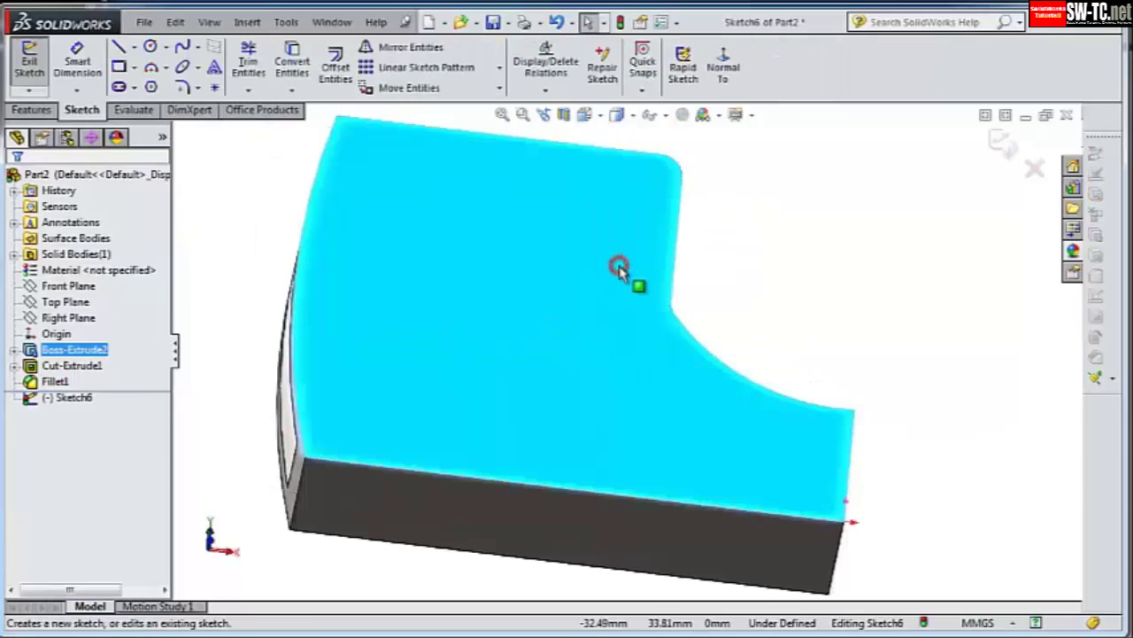
- Draw a corner rectangle on the part face in normal view
{"action": "left_click", "coordinate": [724, 94]}
{"action": "left_click", "coordinate": [118, 67]}
{"action": "left_click", "coordinate": [411, 265]}
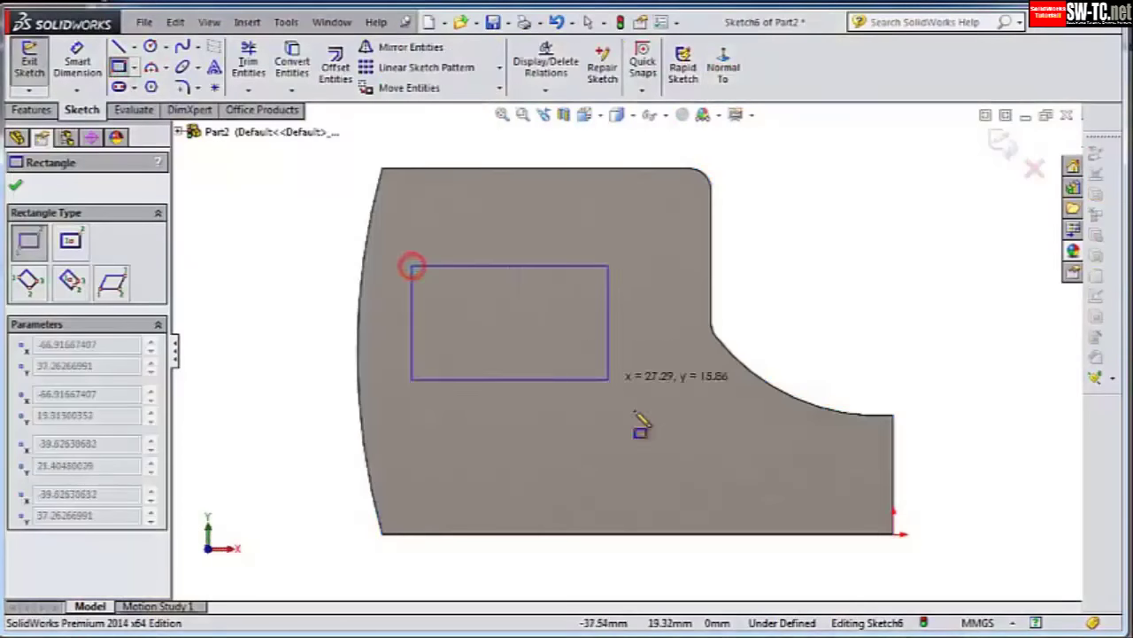
{"action": "left_click", "coordinate": [656, 420]}
{"action": "key", "text": "Escape"}
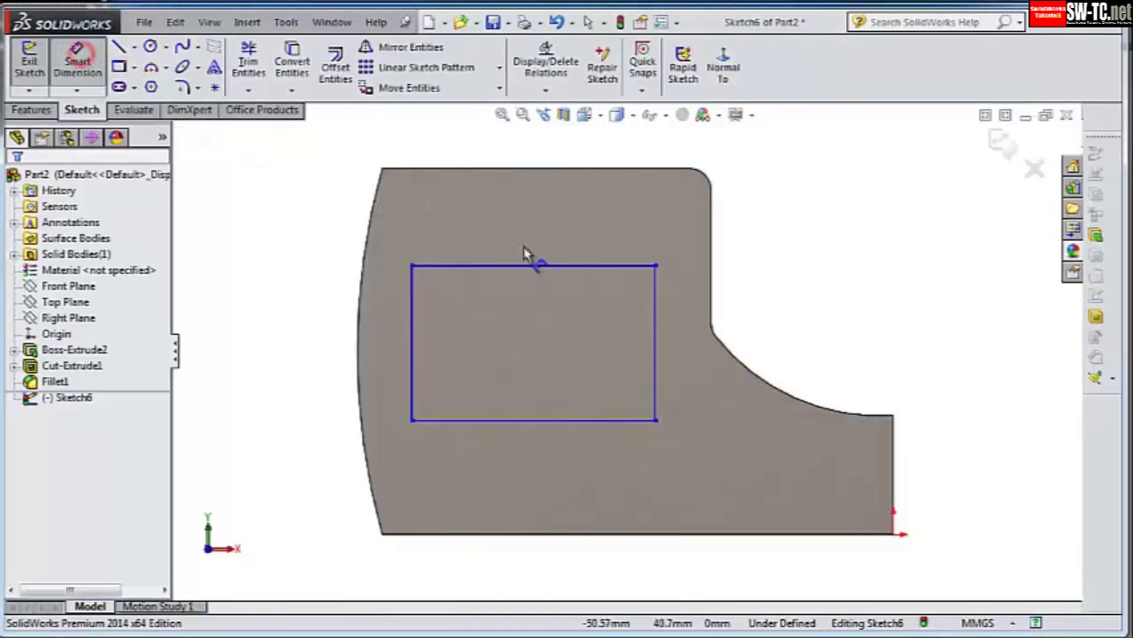
{"action": "left_click_drag", "start_coordinate": [531, 266], "coordinate": [525, 175]}
- Dimension the rectangle 19 mm below the top edge and 19 mm tall
{"action": "left_click", "coordinate": [524, 175]}
{"action": "left_click", "coordinate": [329, 226]}
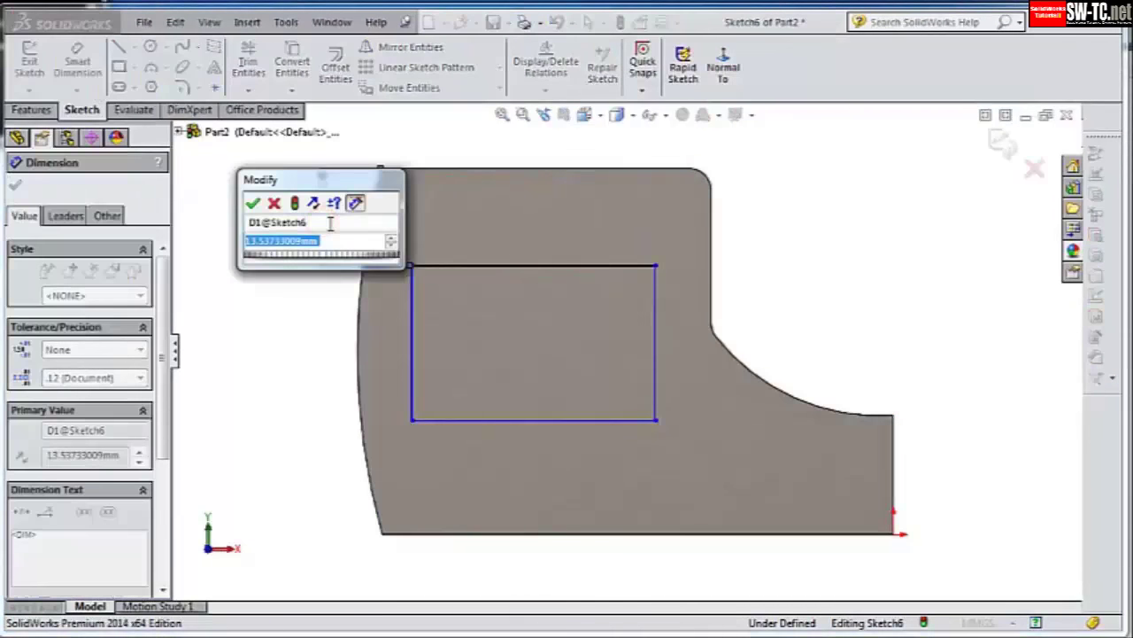
{"action": "type", "text": "19"}
{"action": "key", "text": "Return"}
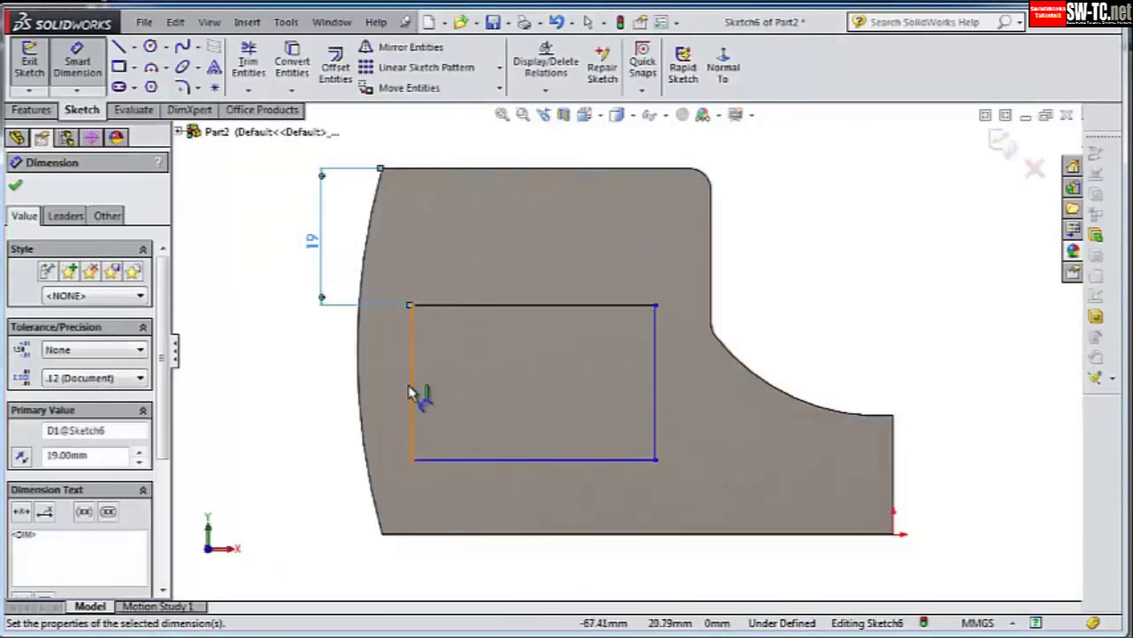
{"action": "left_click", "coordinate": [410, 393]}
{"action": "left_click", "coordinate": [288, 372]}
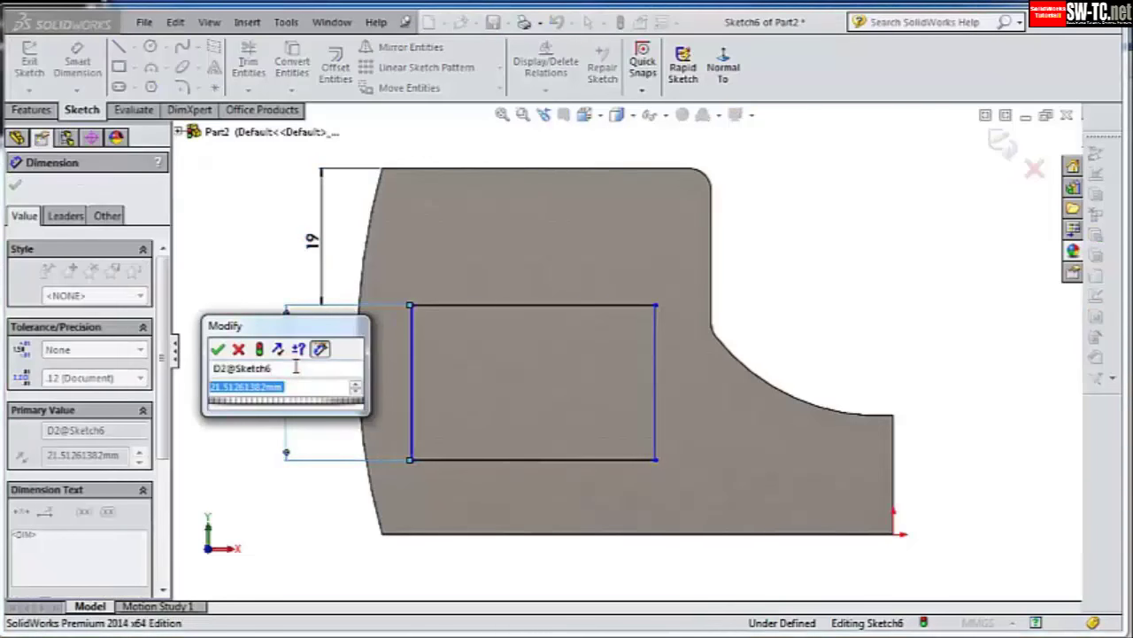
{"action": "type", "text": "19"}
{"action": "key", "text": "Return"}
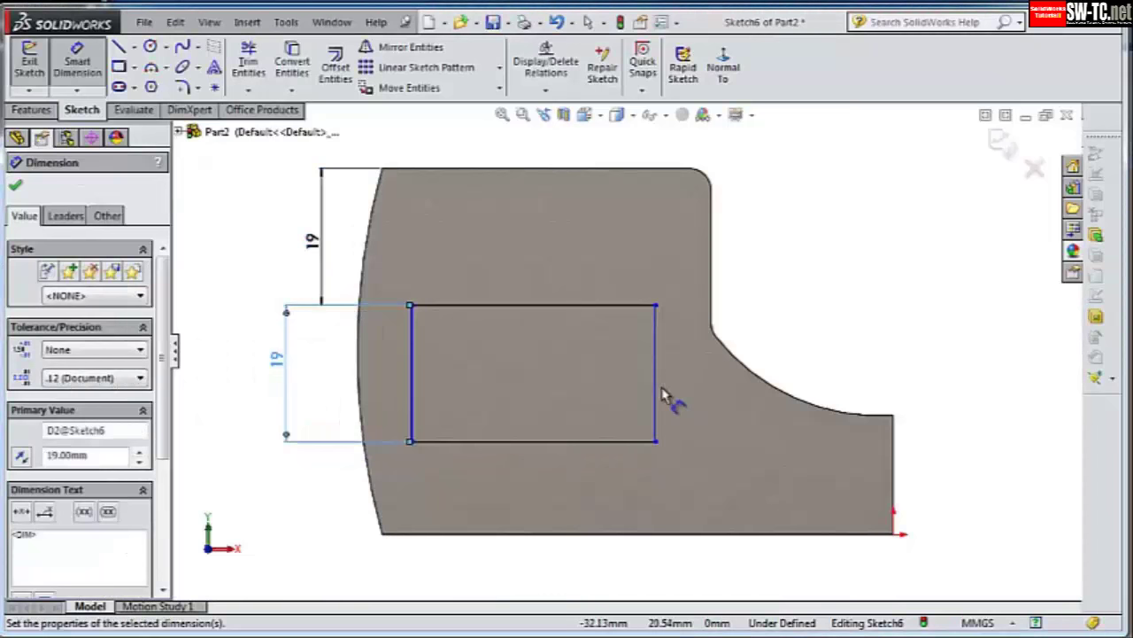
- Dimension the rectangle 38 mm from the right edge and 34 mm wide
{"action": "left_click", "coordinate": [657, 389]}
{"action": "left_click", "coordinate": [896, 478]}
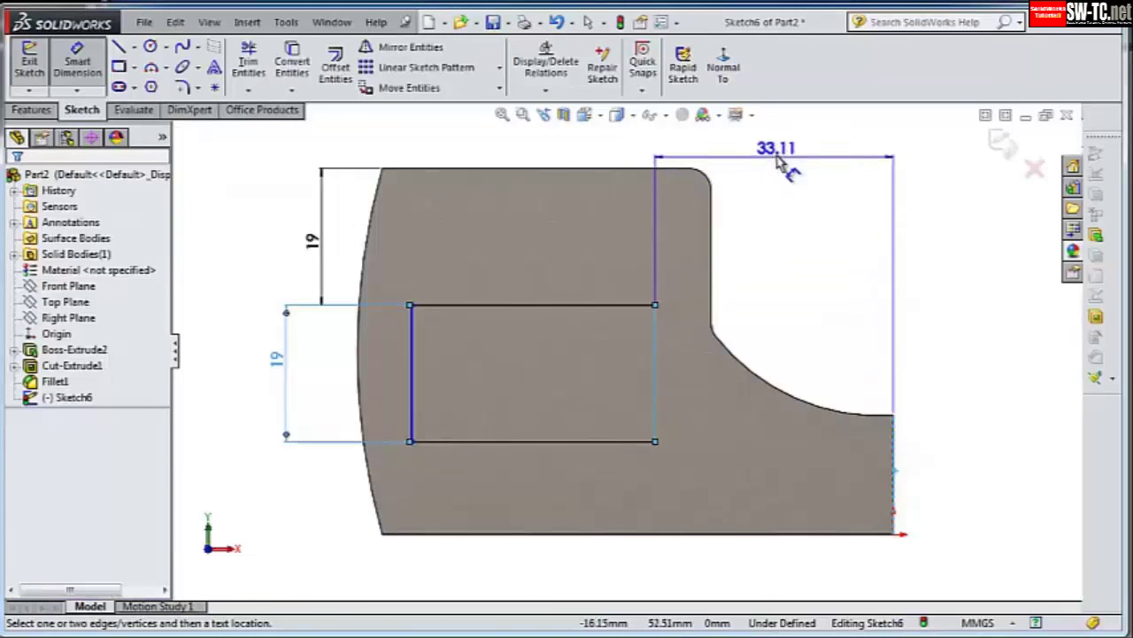
{"action": "left_click", "coordinate": [779, 146]}
{"action": "type", "text": "38"}
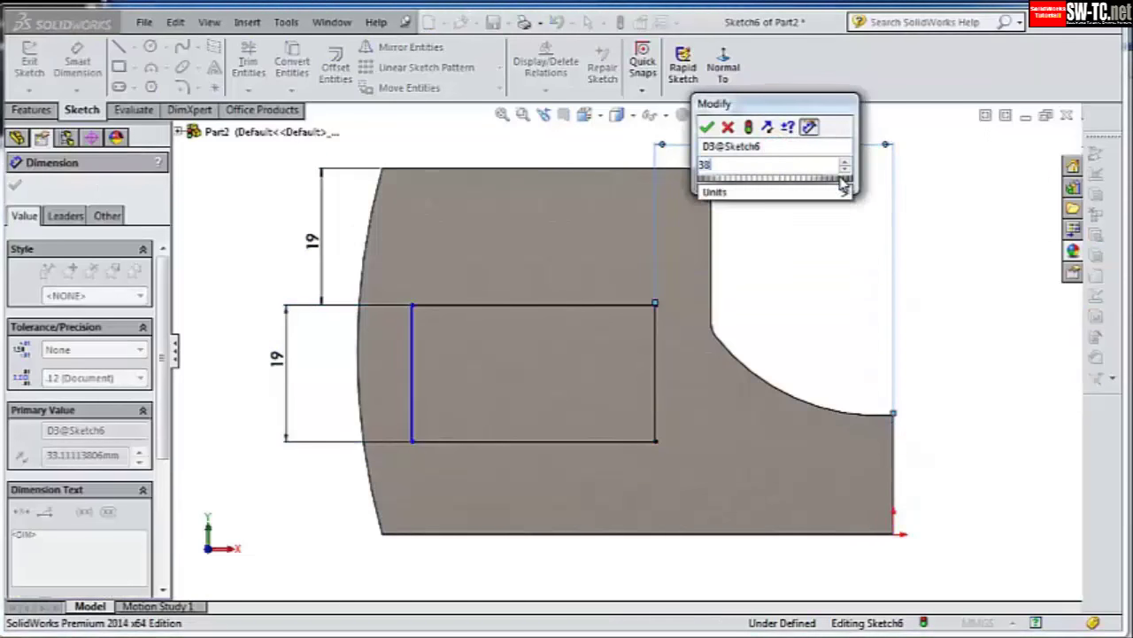
{"action": "key", "text": "Return"}
{"action": "key", "text": "Escape"}
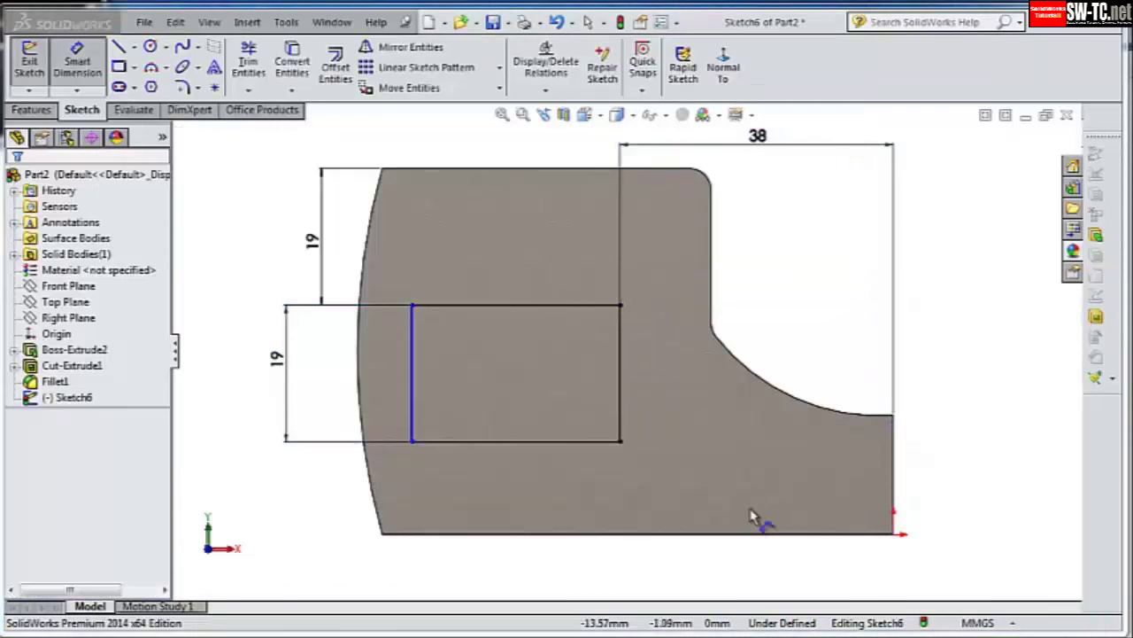
{"action": "left_click", "coordinate": [559, 307]}
{"action": "left_click", "coordinate": [519, 571]}
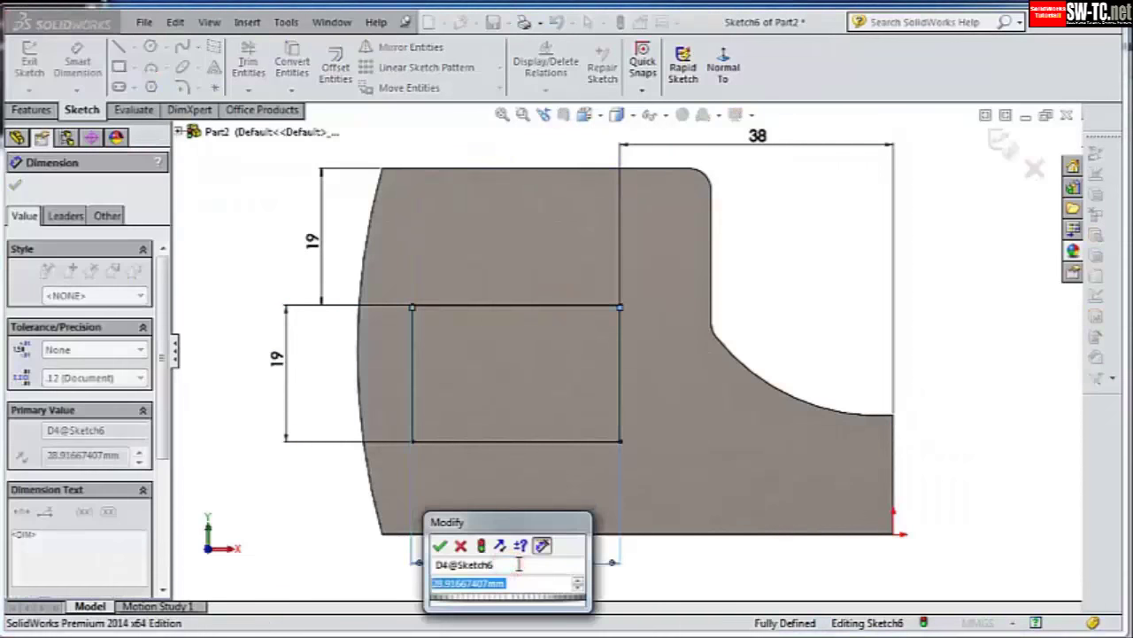
{"action": "type", "text": "34"}
{"action": "key", "text": "Return"}
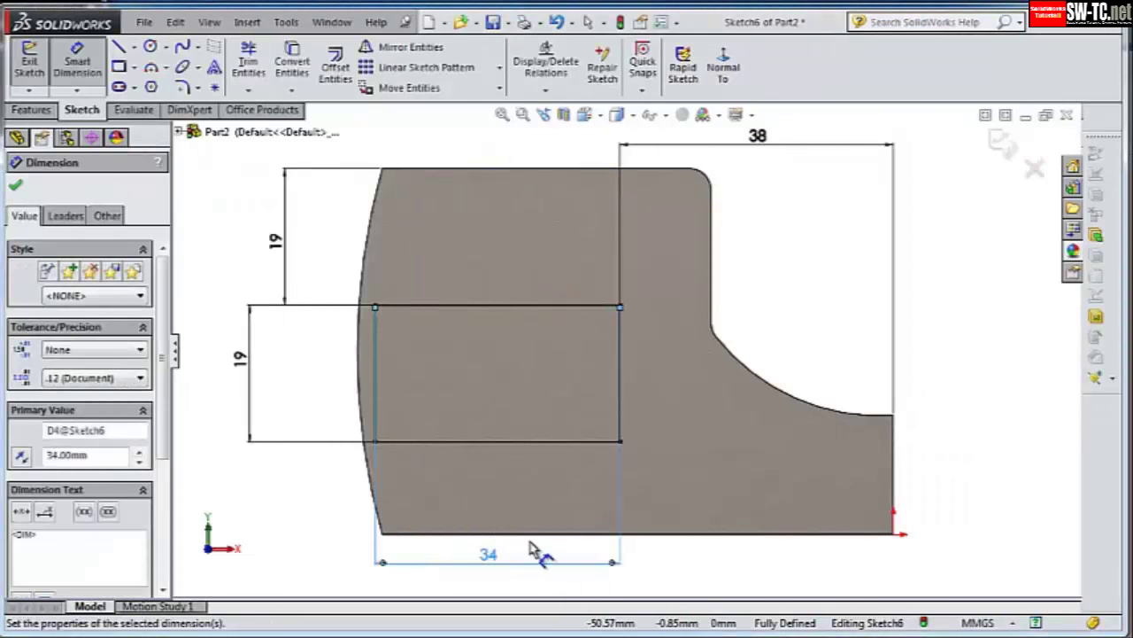
- Extrude-cut the rectangle Through All, then select the part's top face
{"action": "left_click", "coordinate": [28, 112]}
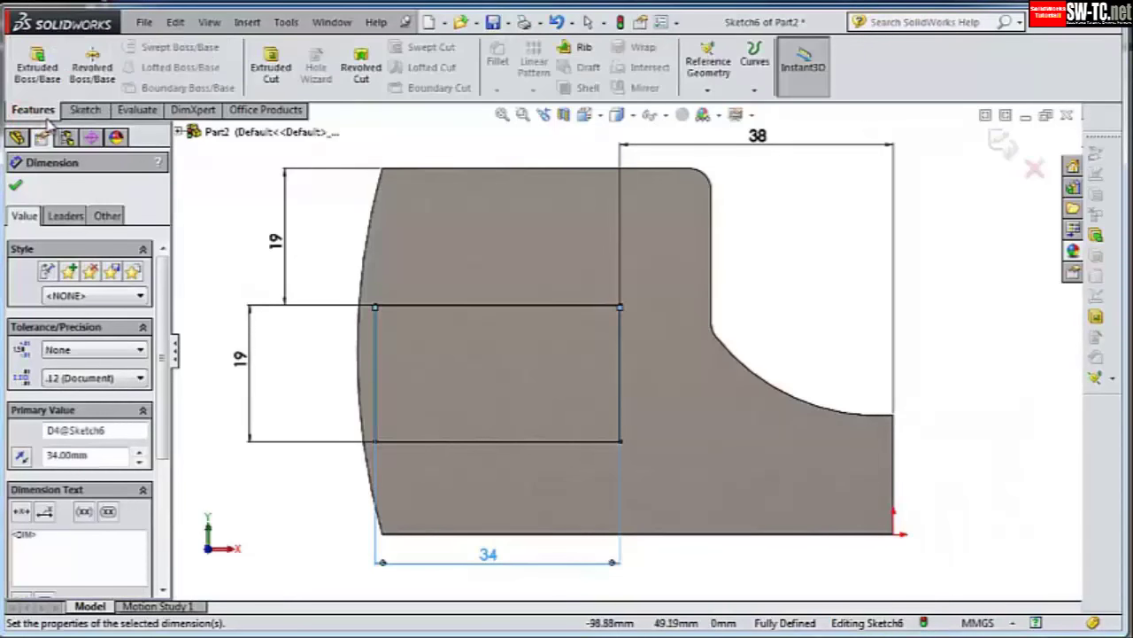
{"action": "left_click", "coordinate": [266, 71]}
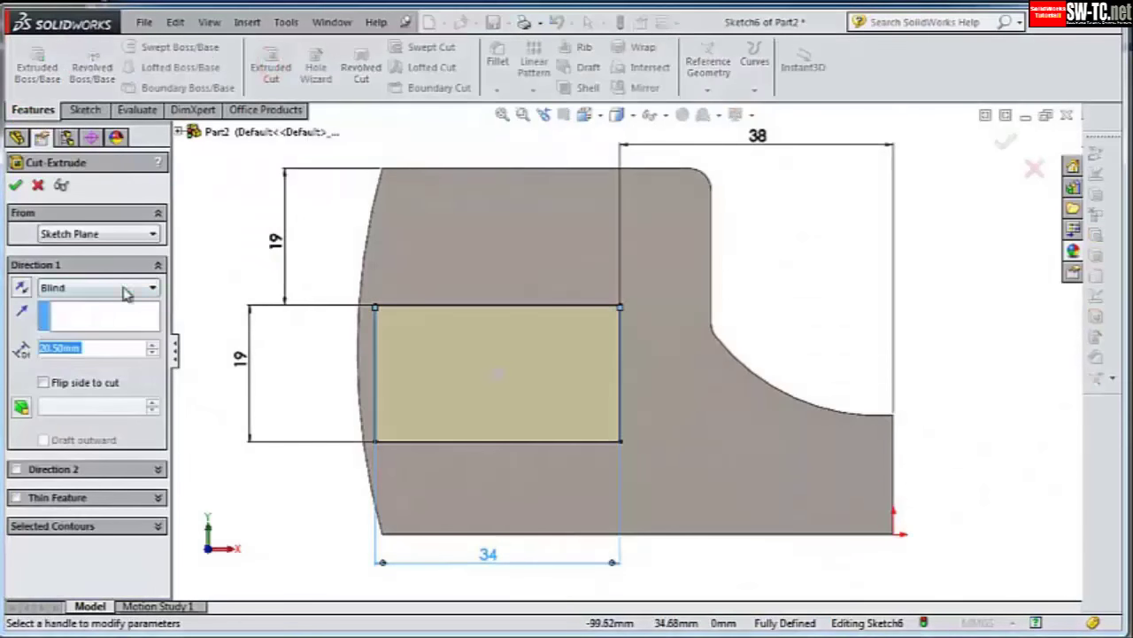
{"action": "left_click", "coordinate": [115, 289]}
{"action": "left_click", "coordinate": [119, 315]}
{"action": "left_click", "coordinate": [15, 184]}
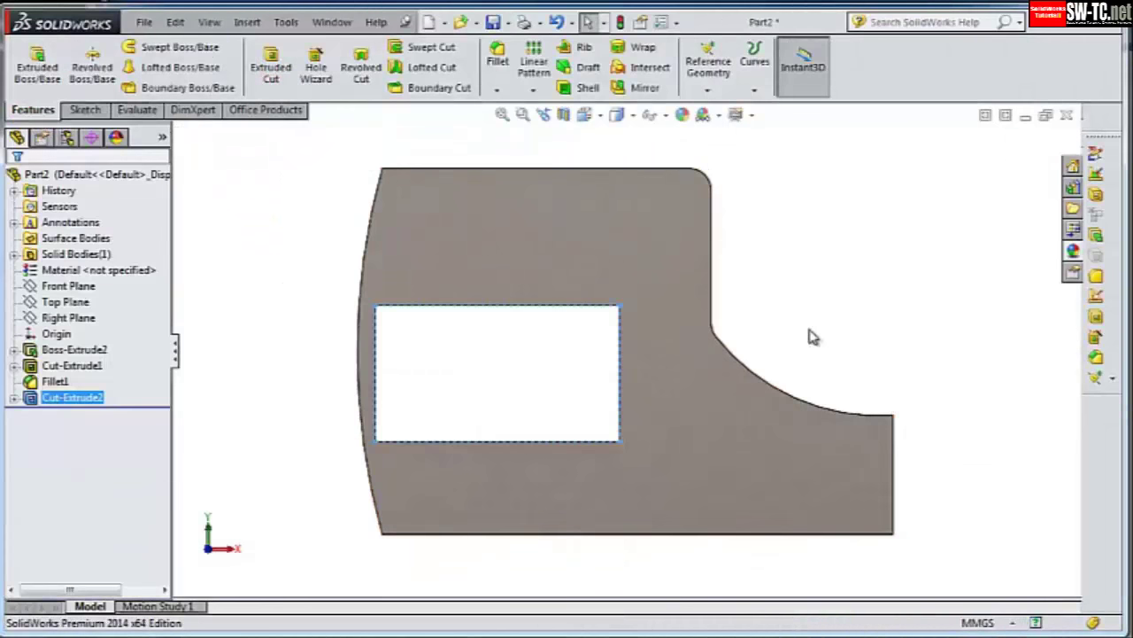
{"action": "middle_click_drag", "start_coordinate": [809, 336], "coordinate": [837, 322]}
{"action": "left_click", "coordinate": [837, 321]}
- Sketch a 4 mm inward offset of the top face's outline
{"action": "left_click", "coordinate": [905, 266]}
{"action": "left_click", "coordinate": [719, 62]}
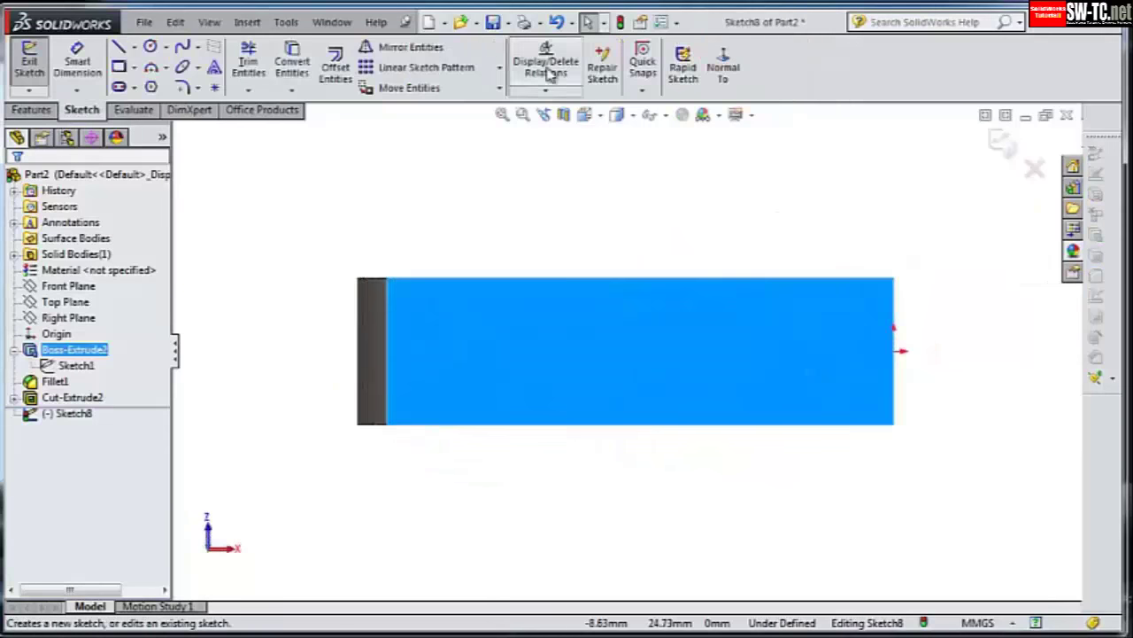
{"action": "left_click", "coordinate": [335, 66]}
{"action": "left_click", "coordinate": [71, 279]}
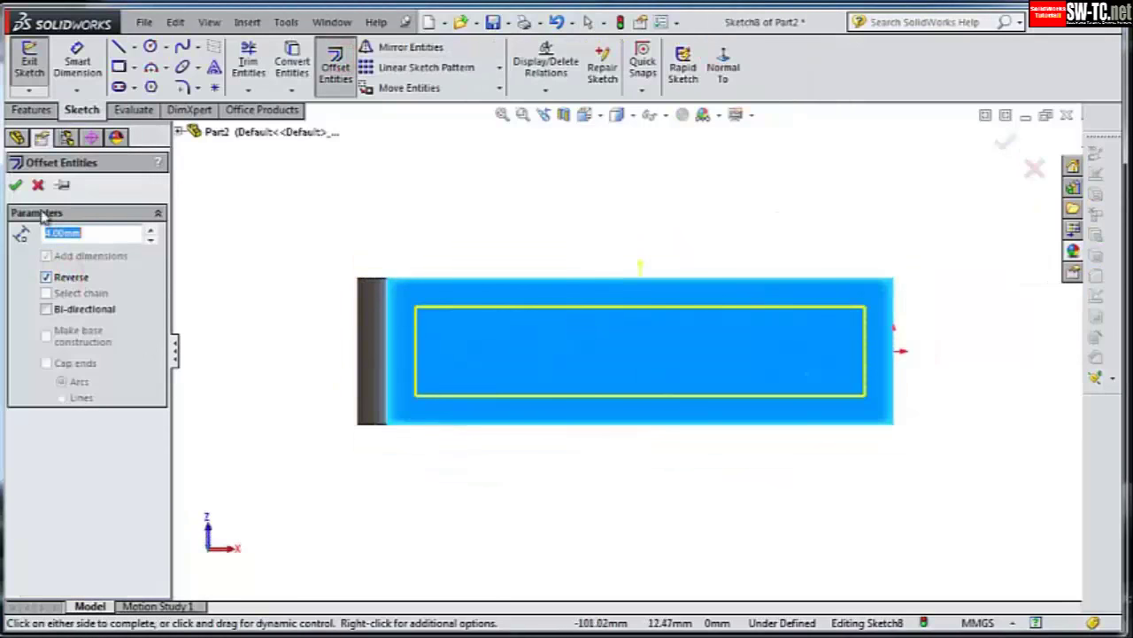
{"action": "left_click", "coordinate": [15, 184]}
- Cut the offset outline Through All and start a sketch on the front face
{"action": "left_click", "coordinate": [32, 109]}
{"action": "left_click", "coordinate": [271, 68]}
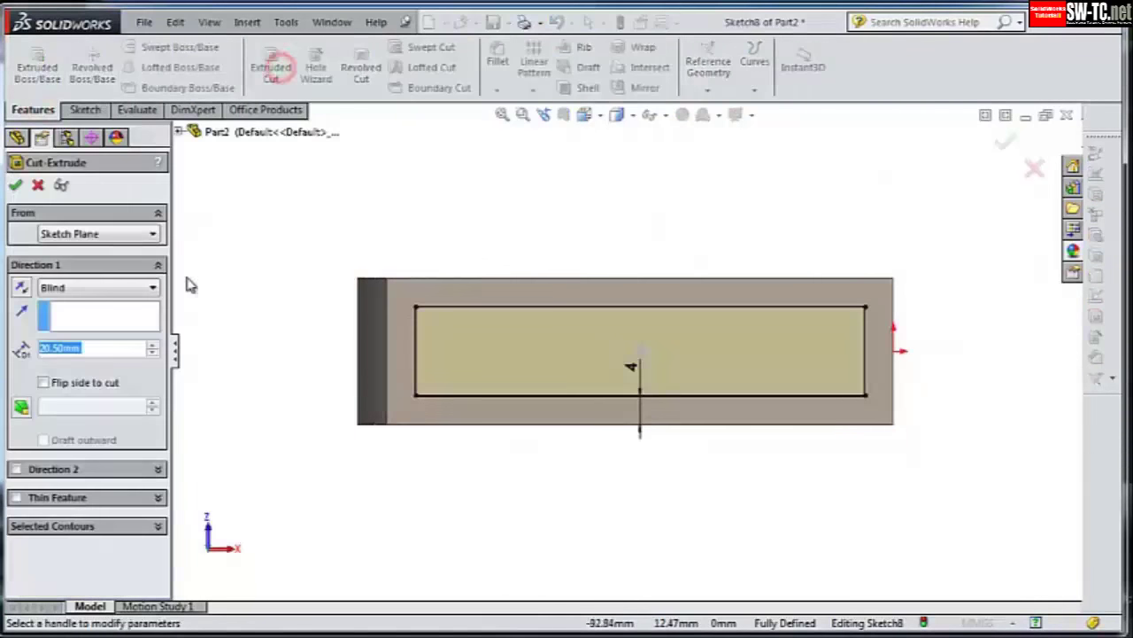
{"action": "left_click", "coordinate": [104, 287]}
{"action": "left_click", "coordinate": [104, 315]}
{"action": "left_click", "coordinate": [15, 184]}
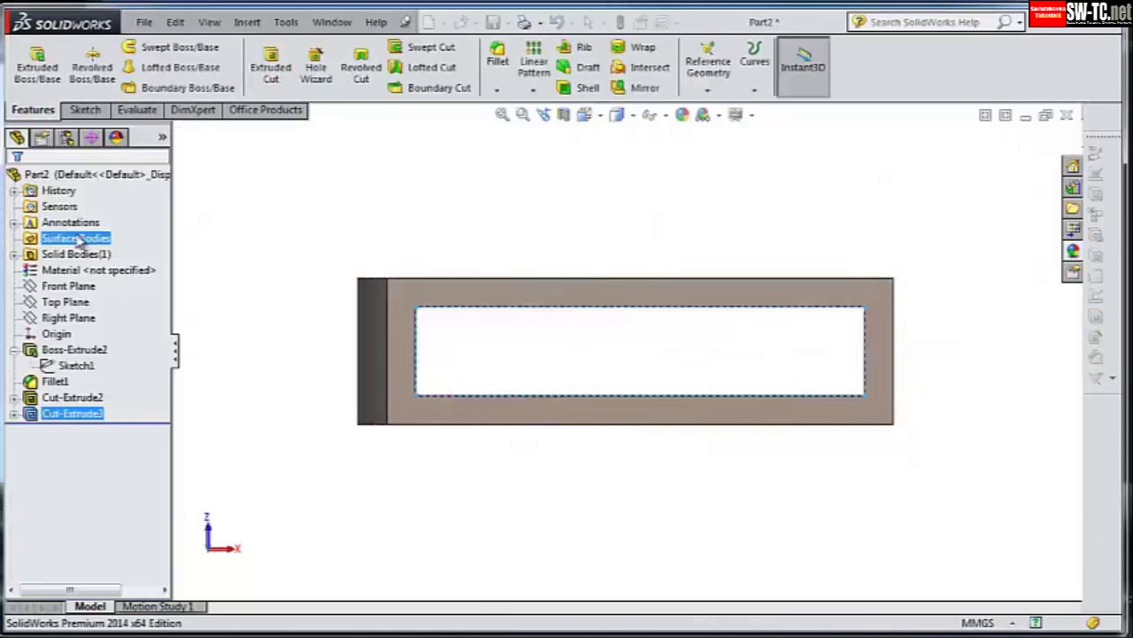
{"action": "left_click", "coordinate": [737, 280]}
{"action": "left_click", "coordinate": [802, 215]}
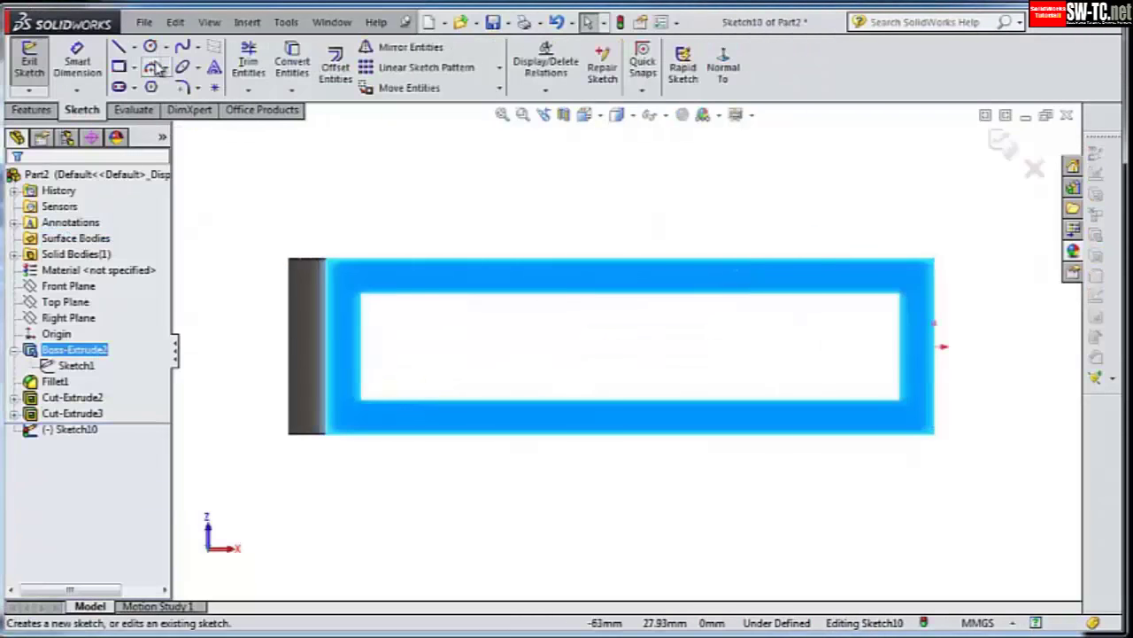
- Draw a rectangle across the opening, 4 mm wide and 30 mm from its left edge
{"action": "left_click", "coordinate": [121, 67]}
{"action": "left_click", "coordinate": [670, 401]}
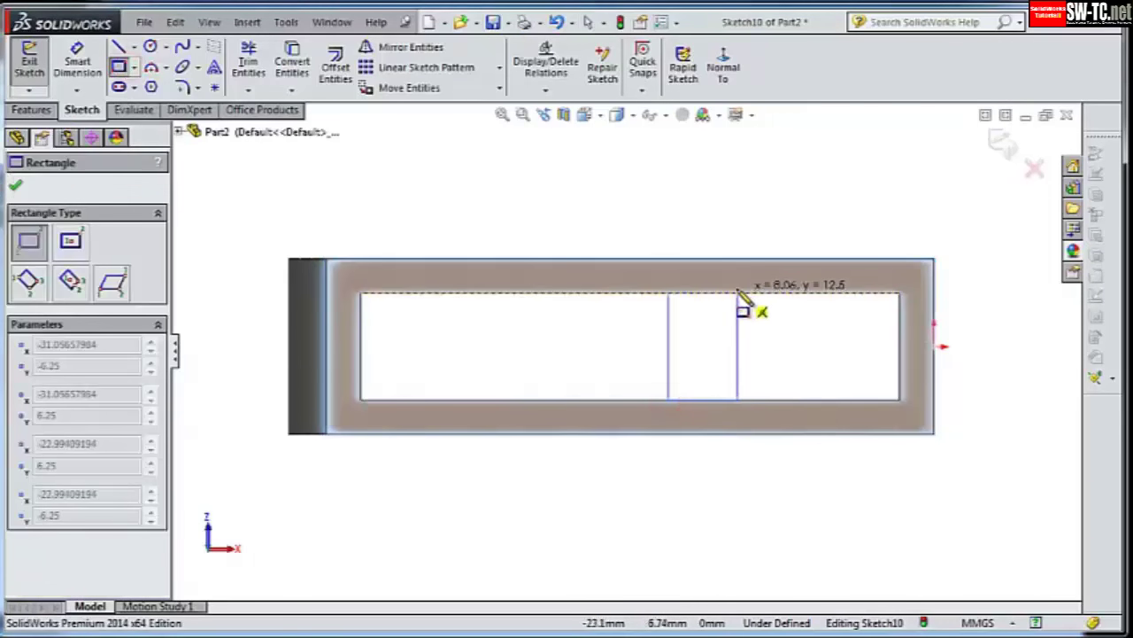
{"action": "left_click", "coordinate": [737, 292]}
{"action": "left_click", "coordinate": [77, 62]}
{"action": "left_click", "coordinate": [712, 290]}
{"action": "left_click", "coordinate": [708, 254]}
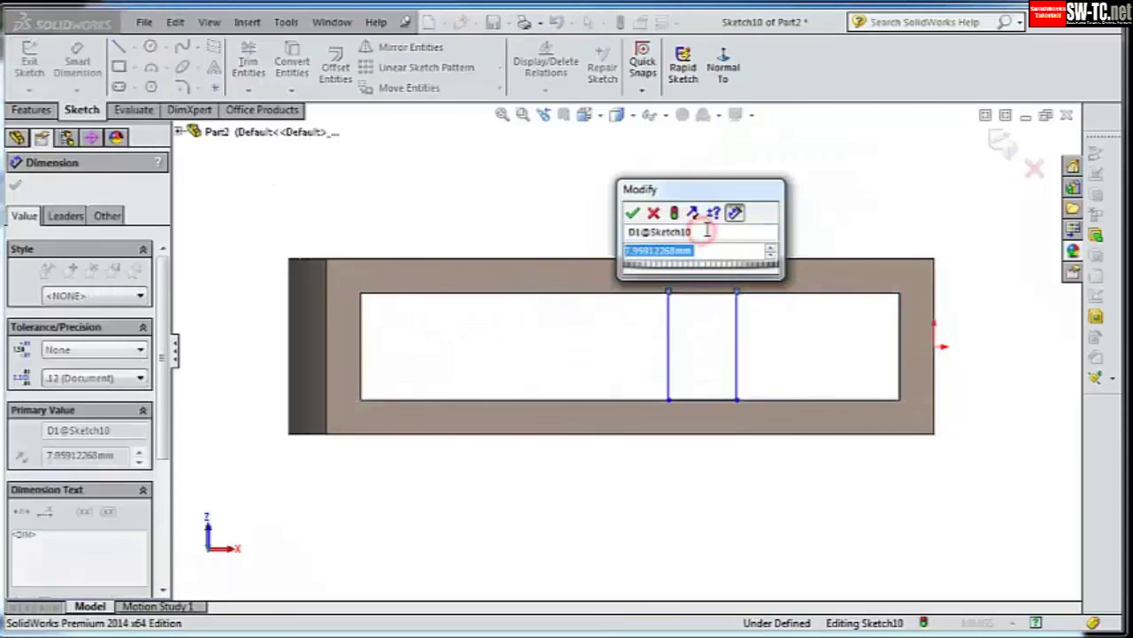
{"action": "type", "text": "4"}
{"action": "key", "text": "Return"}
{"action": "left_click", "coordinate": [358, 354]}
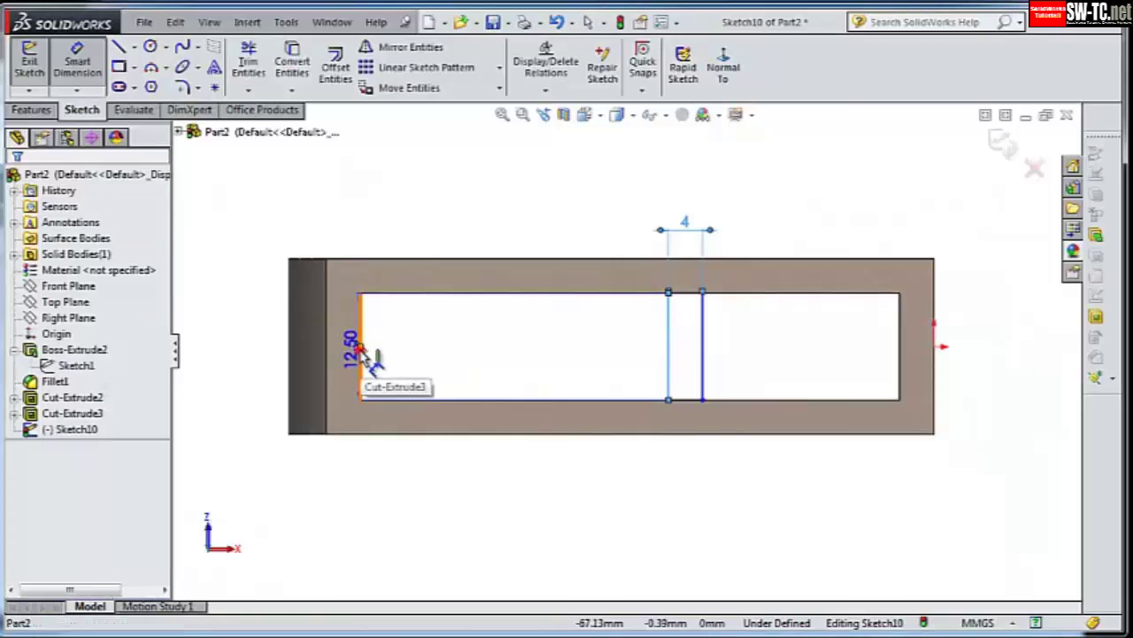
{"action": "left_click", "coordinate": [404, 207]}
{"action": "type", "text": "30"}
{"action": "key", "text": "Return"}
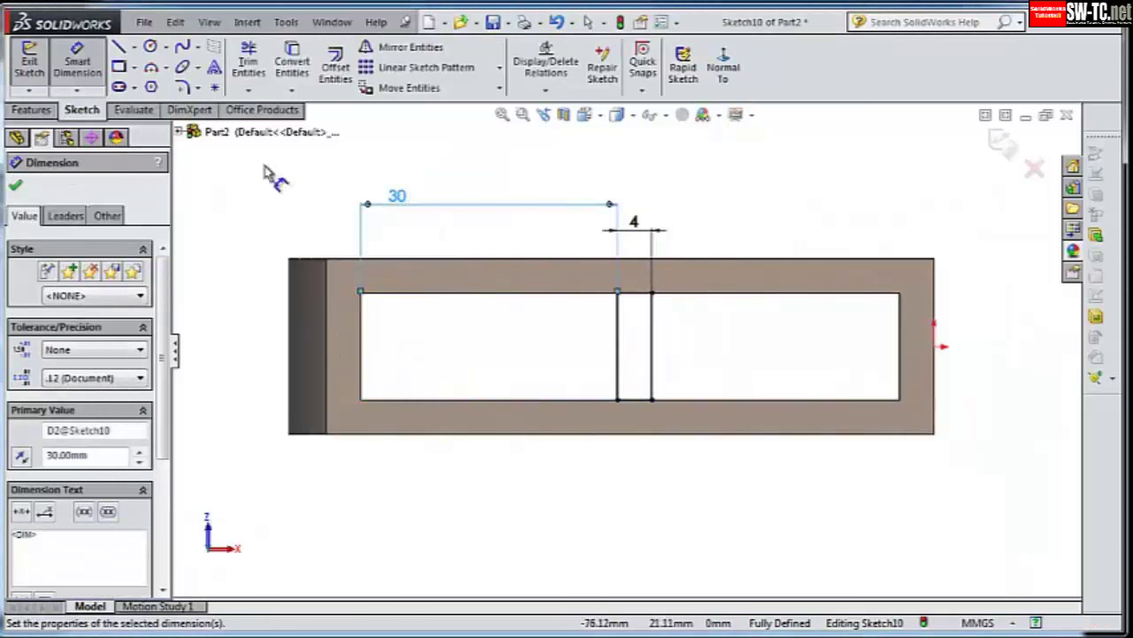
- Extrude the rectangle 5 mm into a bar and select the top face
{"action": "left_click", "coordinate": [33, 110]}
{"action": "left_click", "coordinate": [38, 73]}
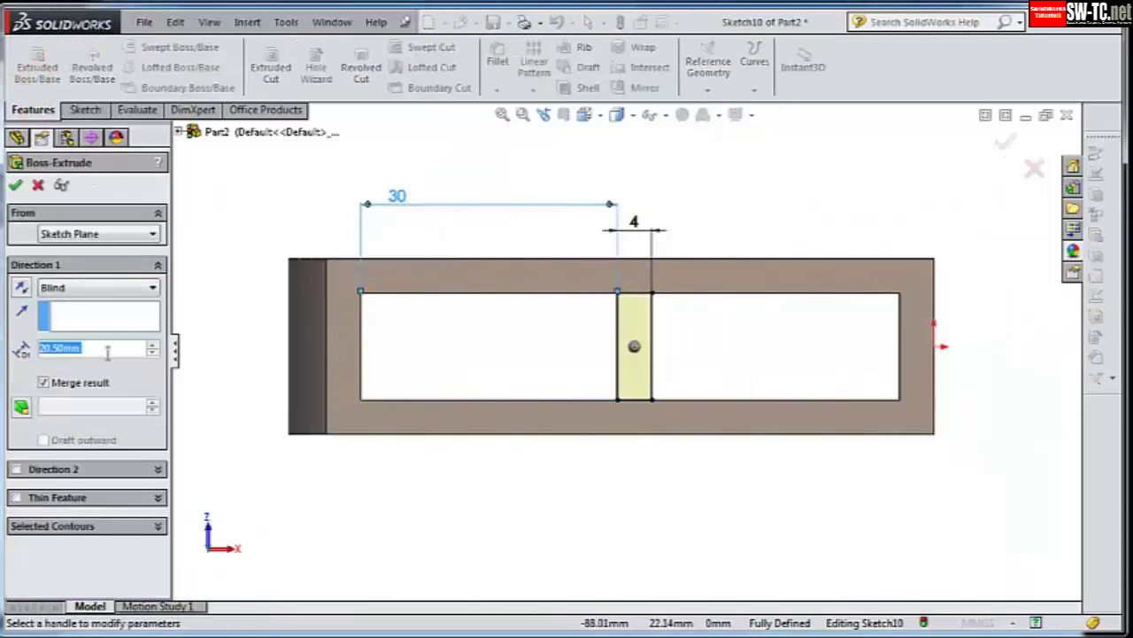
{"action": "type", "text": "5"}
{"action": "key", "text": "Return"}
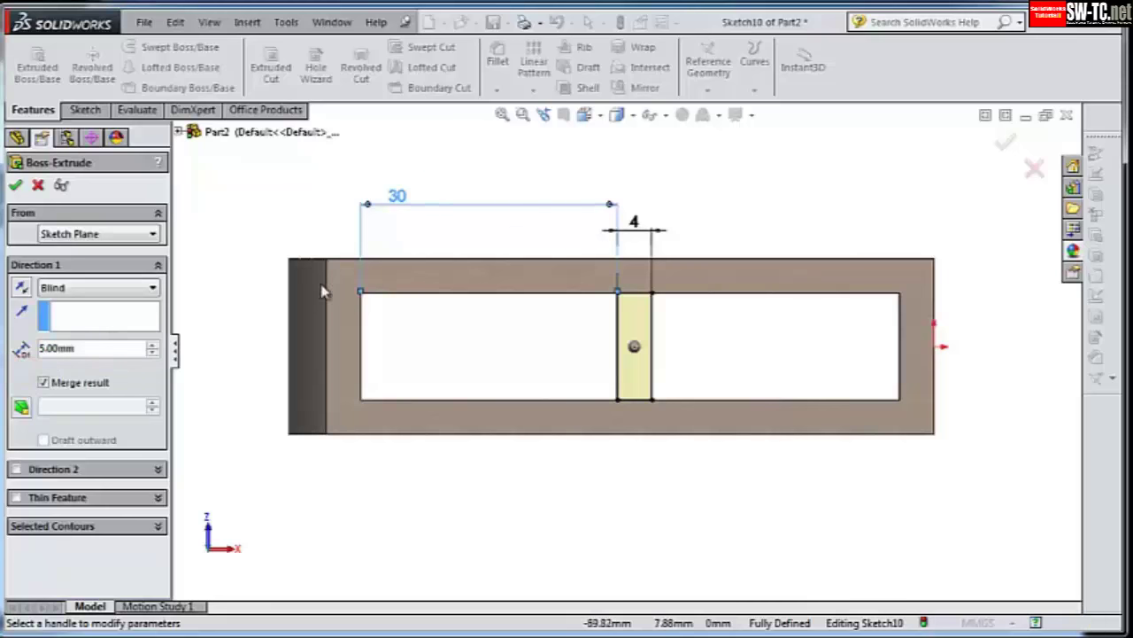
{"action": "middle_click_drag", "start_coordinate": [765, 178], "coordinate": [416, 281]}
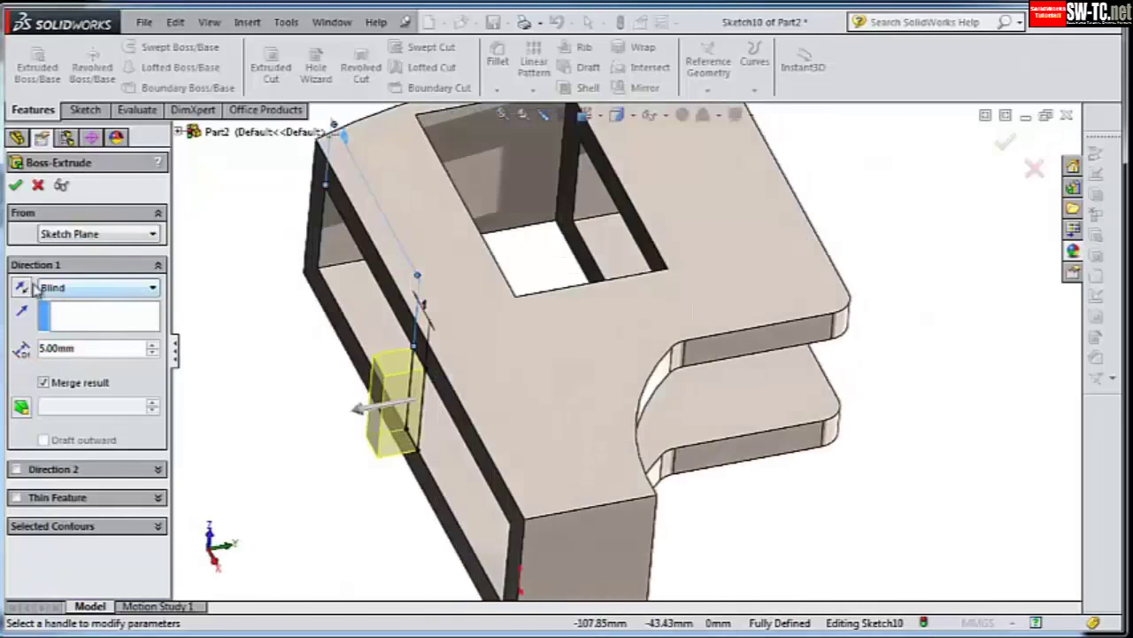
{"action": "mouse_move", "coordinate": [434, 459]}
{"action": "middle_mouse_down"}
{"action": "mouse_move", "coordinate": [362, 417]}
{"action": "mouse_move", "coordinate": [376, 547]}
{"action": "mouse_move", "coordinate": [416, 531]}
{"action": "middle_mouse_up"}
{"action": "key", "text": "Return"}
{"action": "middle_click_drag", "start_coordinate": [805, 399], "coordinate": [807, 493]}
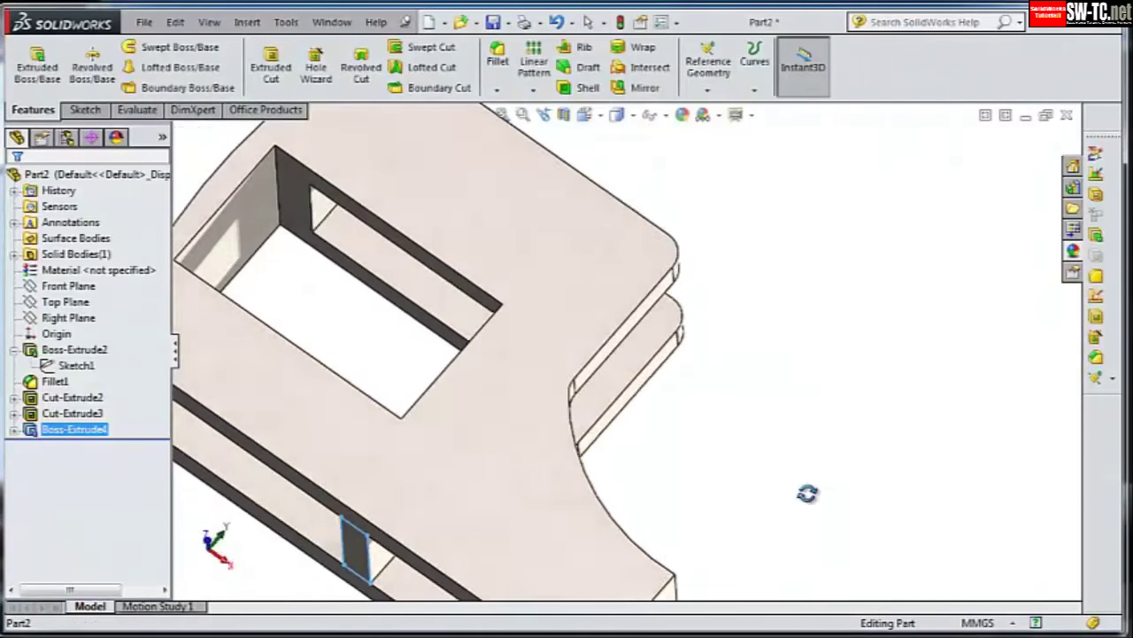
{"action": "left_click", "coordinate": [653, 253]}
- Sketch a Ø4.76 mm circle on the top face near the rounded corner
{"action": "left_click", "coordinate": [721, 210]}
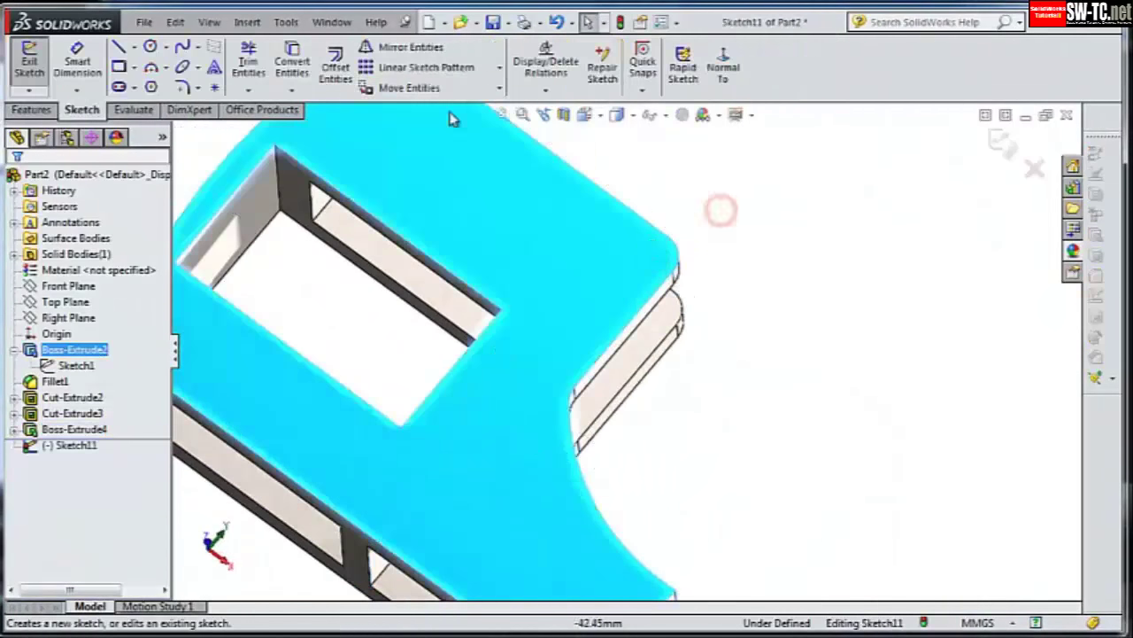
{"action": "left_click", "coordinate": [150, 47]}
{"action": "left_click", "coordinate": [645, 253]}
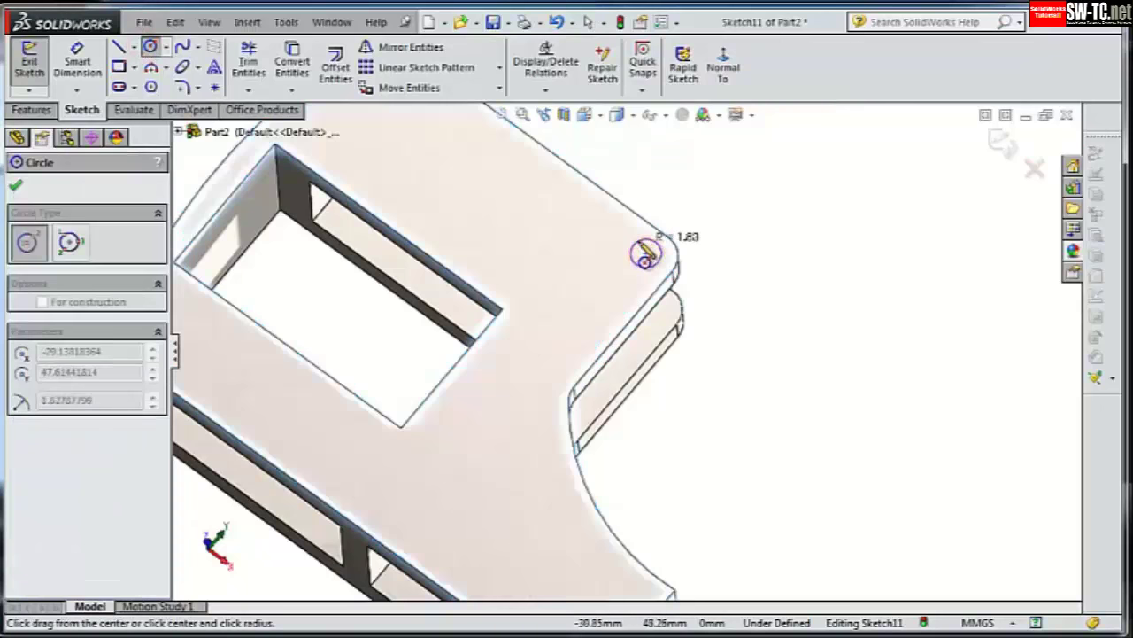
{"action": "left_click", "coordinate": [656, 246]}
{"action": "key", "text": "d"}
{"action": "left_click", "coordinate": [663, 263]}
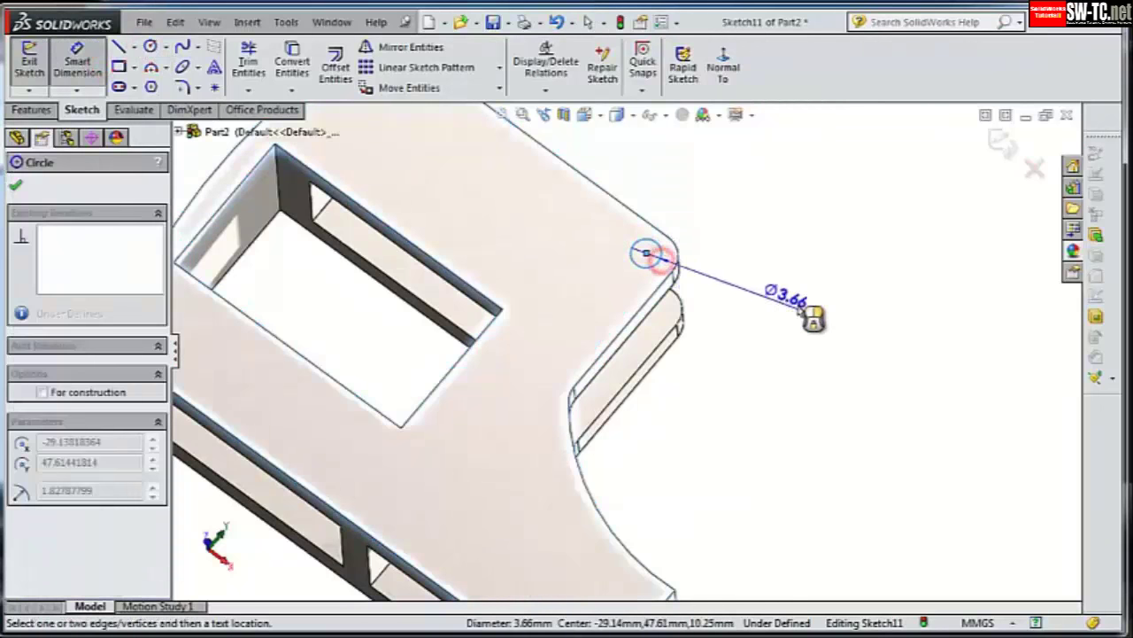
{"action": "left_click", "coordinate": [799, 305]}
{"action": "type", "text": "4"}
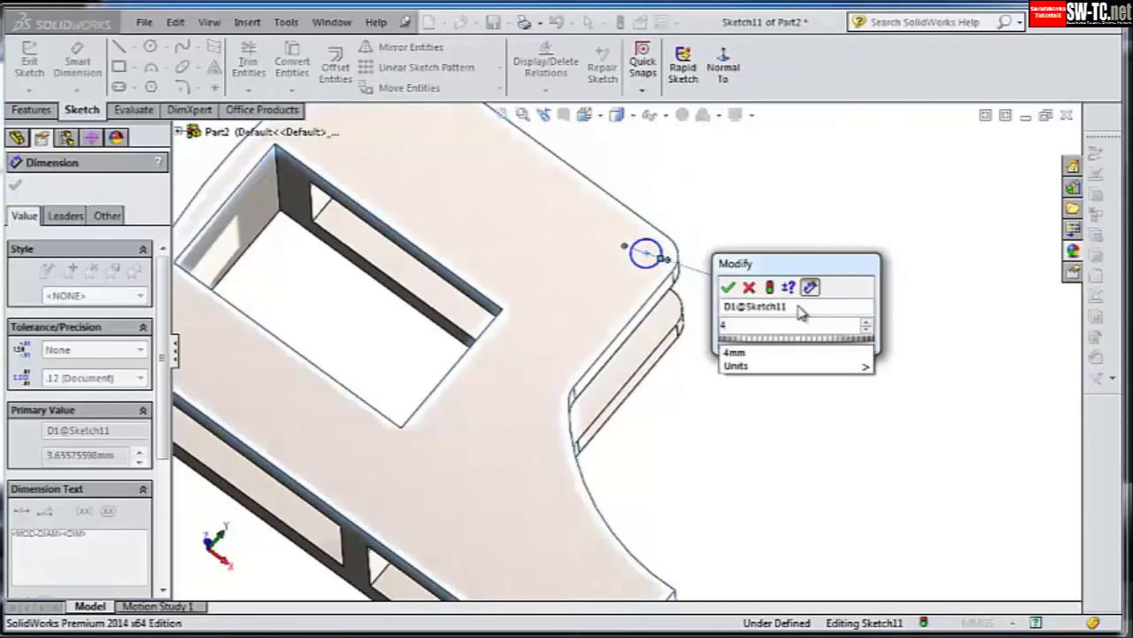
{"action": "type", "text": ".76"}
{"action": "key", "text": "Return"}
{"action": "scroll", "coordinate": [691, 248], "scroll_direction": "down", "scroll_amount": 1}
{"action": "scroll", "coordinate": [689, 255], "scroll_direction": "down", "scroll_amount": 2}
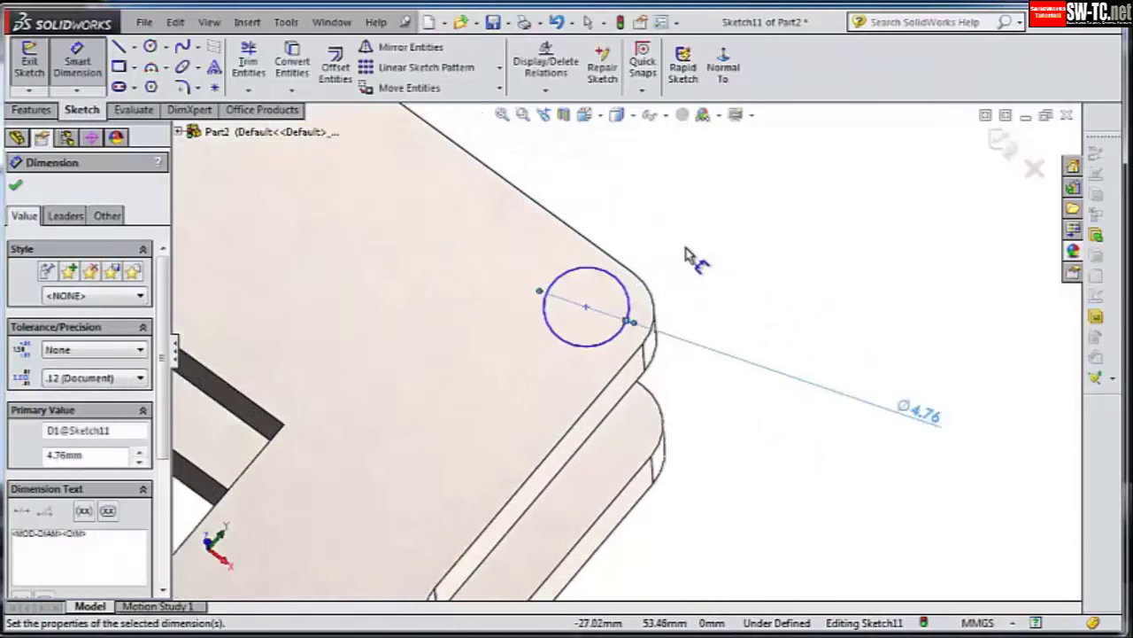
{"action": "scroll", "coordinate": [689, 255], "scroll_direction": "down", "scroll_amount": 1}
- Locate the circle centre 6.25 mm from each of the two adjacent edges
{"action": "left_click", "coordinate": [564, 324]}
{"action": "left_click", "coordinate": [611, 280]}
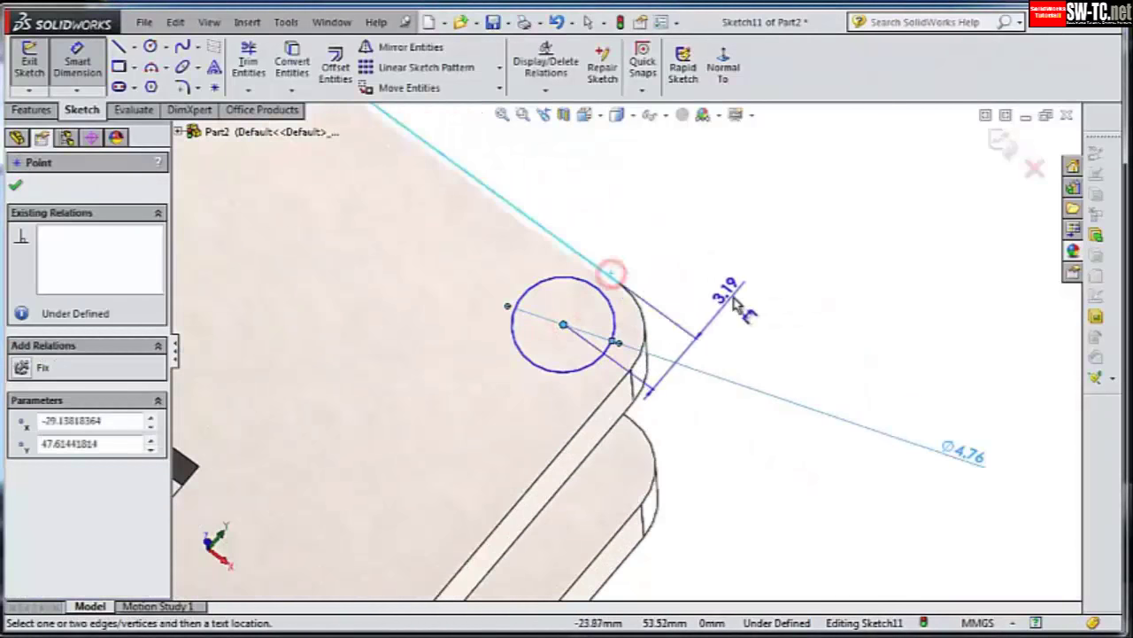
{"action": "left_click", "coordinate": [735, 296]}
{"action": "type", "text": "6.25"}
{"action": "key", "text": "Return"}
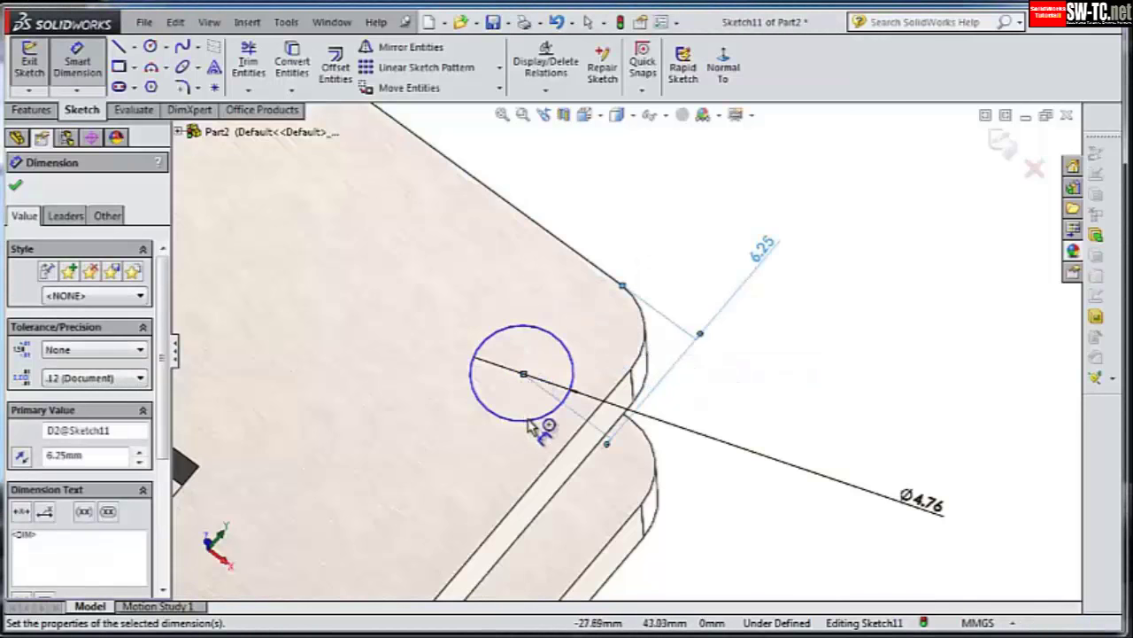
{"action": "left_click", "coordinate": [529, 423]}
{"action": "left_click", "coordinate": [567, 453]}
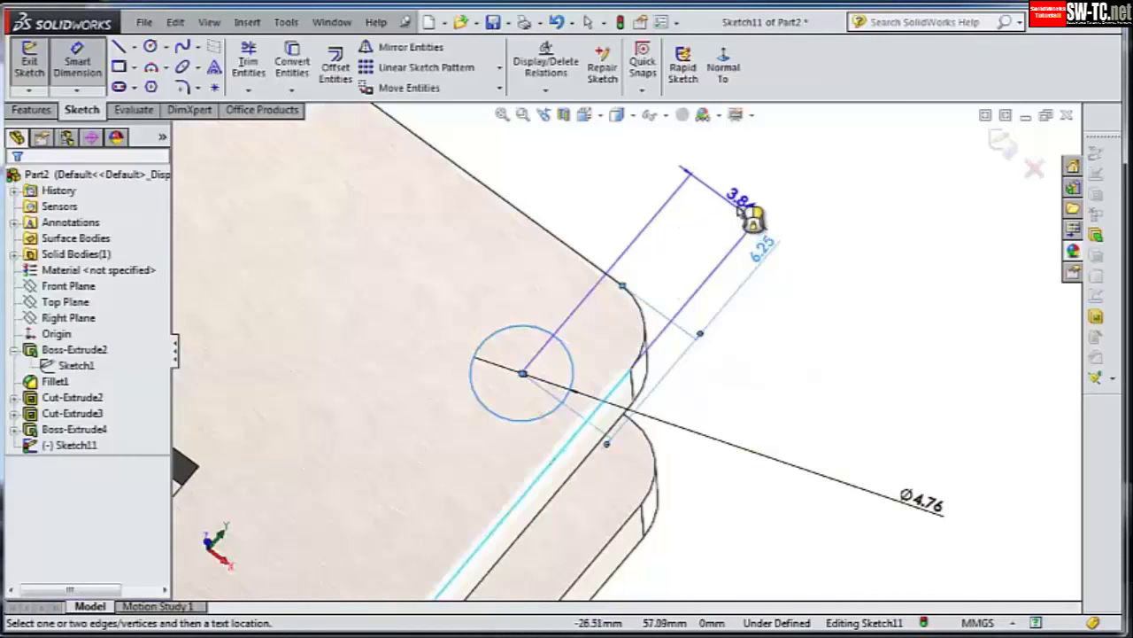
{"action": "left_click", "coordinate": [746, 212]}
{"action": "type", "text": "6.25mm"}
{"action": "left_click", "coordinate": [670, 181]}
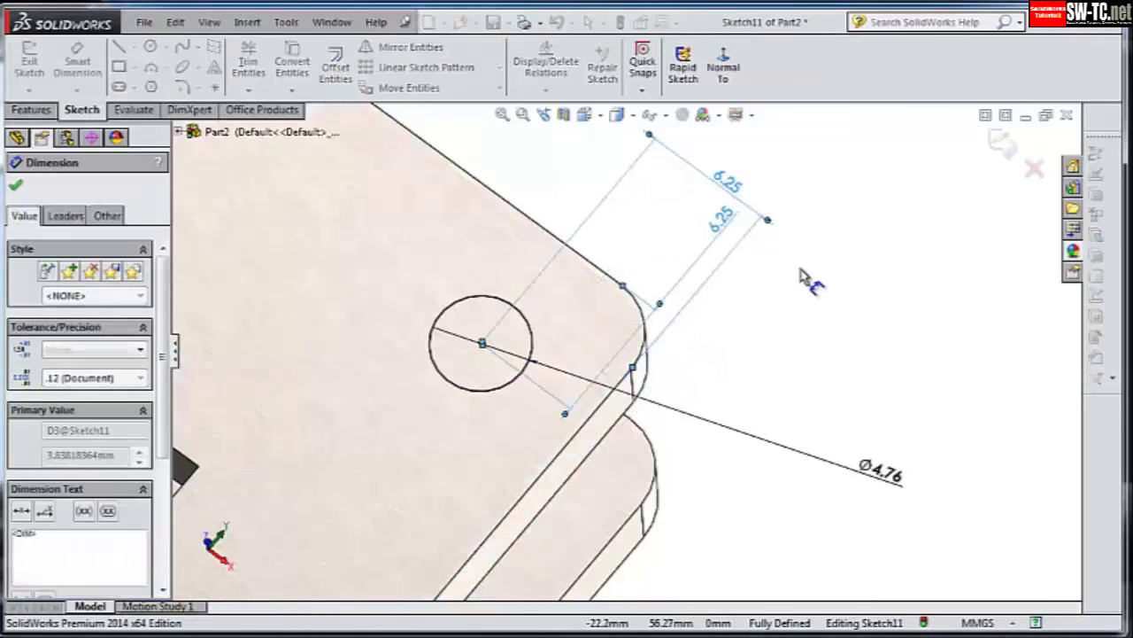
- Extrude-cut the circle Through All and orbit to inspect the hole
{"action": "left_click", "coordinate": [44, 105]}
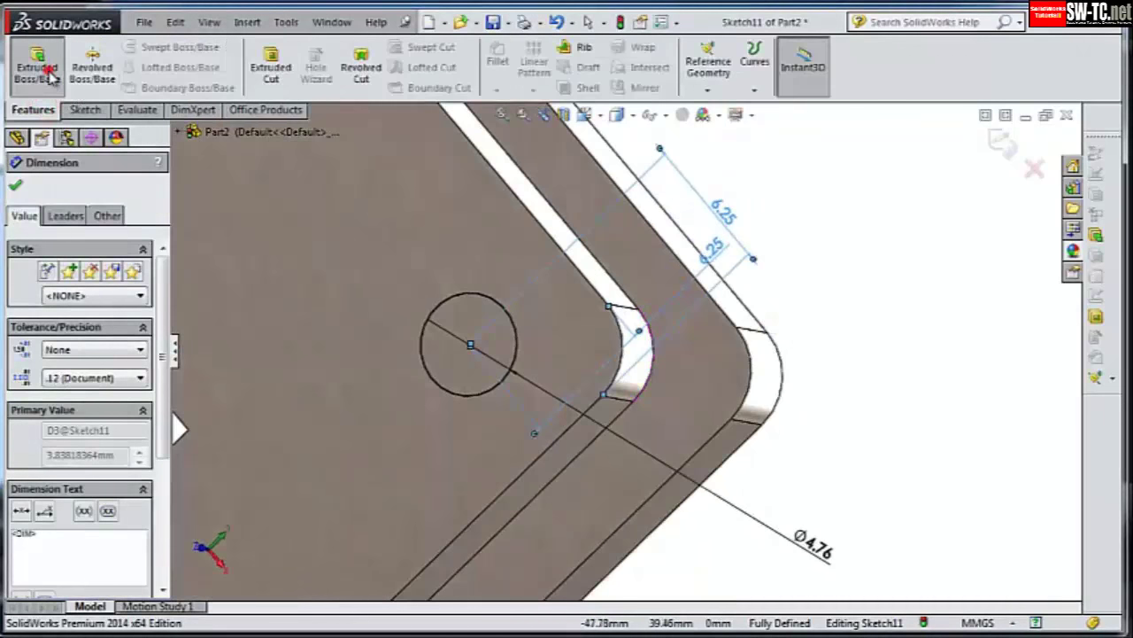
{"action": "left_click", "coordinate": [270, 67]}
{"action": "left_click", "coordinate": [71, 309]}
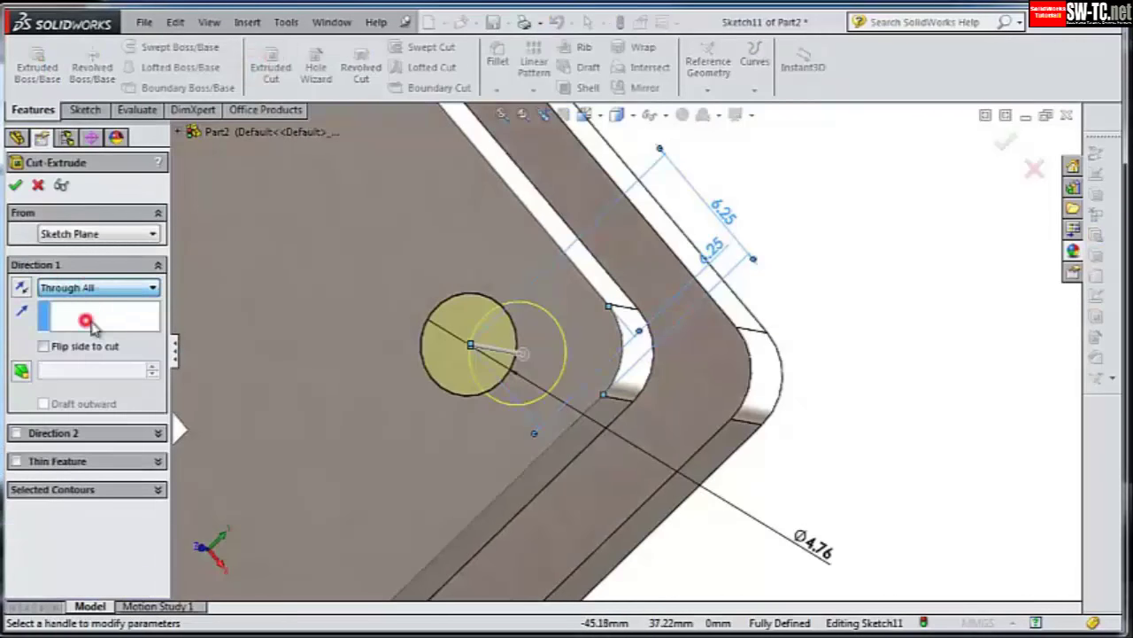
{"action": "left_click", "coordinate": [1005, 140]}
{"action": "mouse_move", "coordinate": [878, 321]}
{"action": "middle_mouse_down"}
{"action": "mouse_move", "coordinate": [845, 288]}
{"action": "mouse_move", "coordinate": [764, 281]}
{"action": "mouse_move", "coordinate": [653, 384]}
{"action": "mouse_move", "coordinate": [631, 318]}
{"action": "middle_mouse_up"}
{"action": "scroll", "coordinate": [631, 318], "scroll_direction": "up", "scroll_amount": 5}
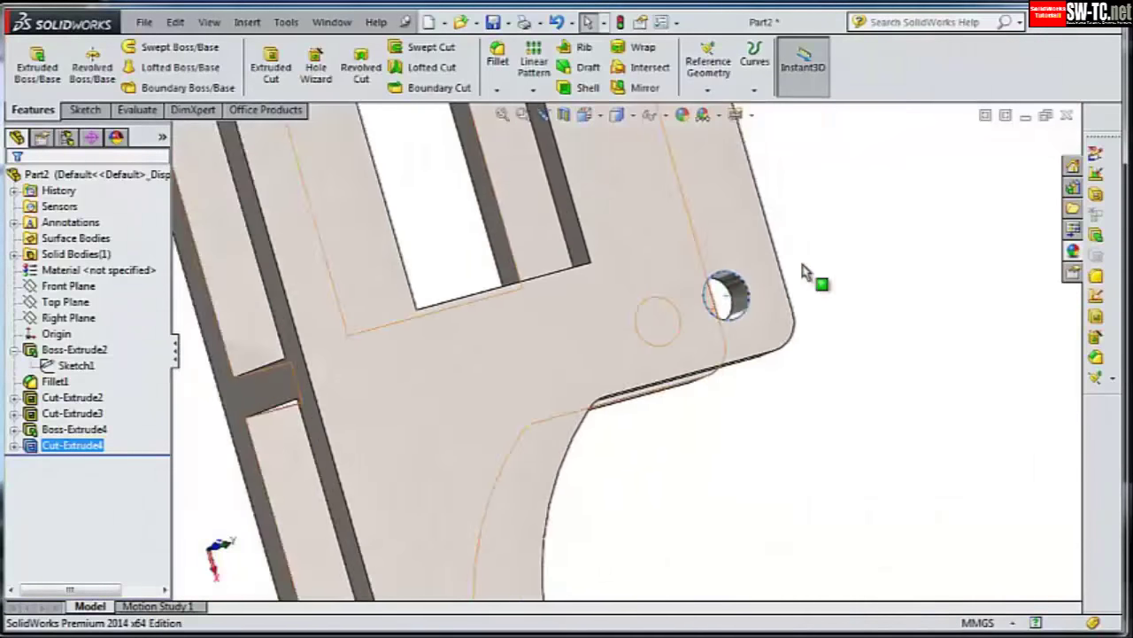
{"action": "mouse_move", "coordinate": [821, 280]}
{"action": "middle_mouse_down"}
{"action": "mouse_move", "coordinate": [663, 324]}
{"action": "mouse_move", "coordinate": [664, 312]}
{"action": "middle_mouse_up"}
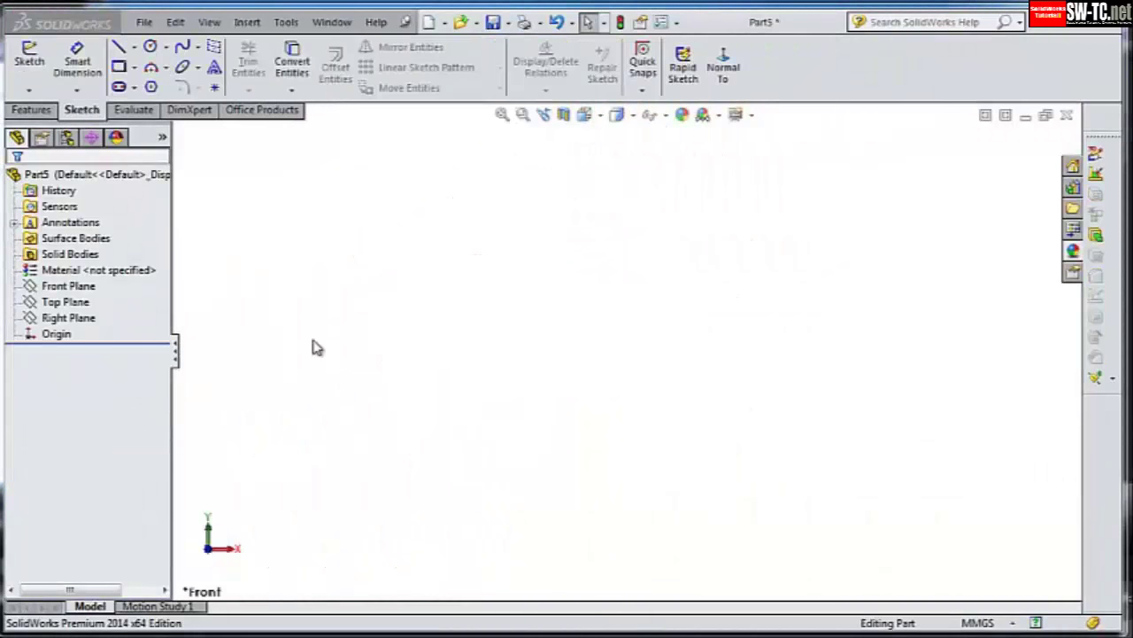
- Draw a closed stepped pin profile with lines on the Front Plane
{"action": "left_click", "coordinate": [71, 285]}
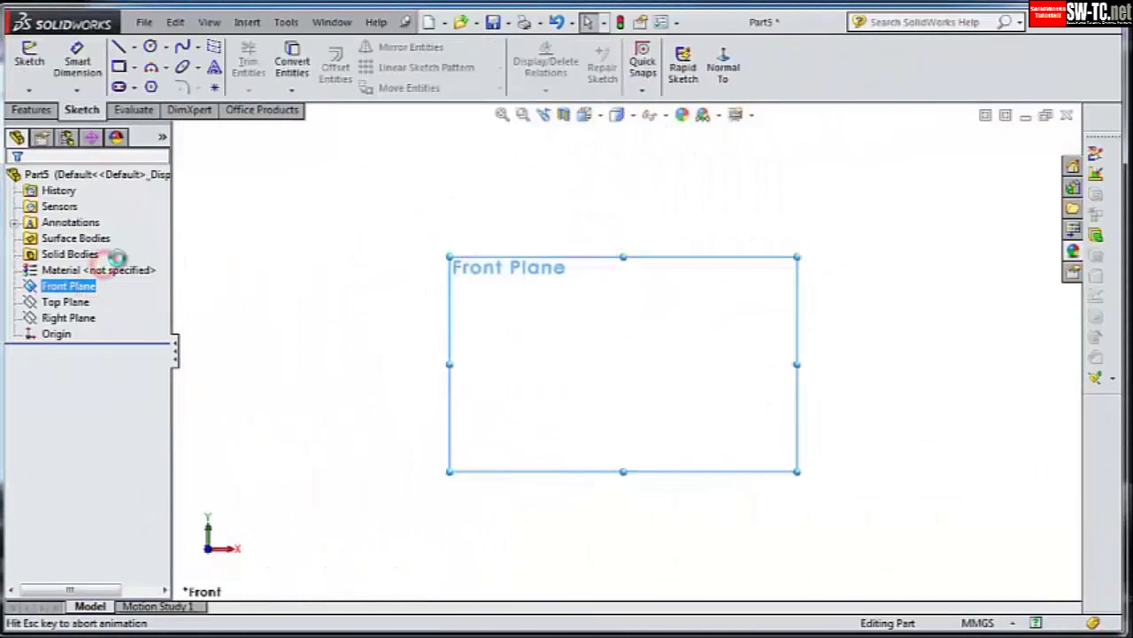
{"action": "left_click", "coordinate": [114, 256]}
{"action": "left_click", "coordinate": [116, 49]}
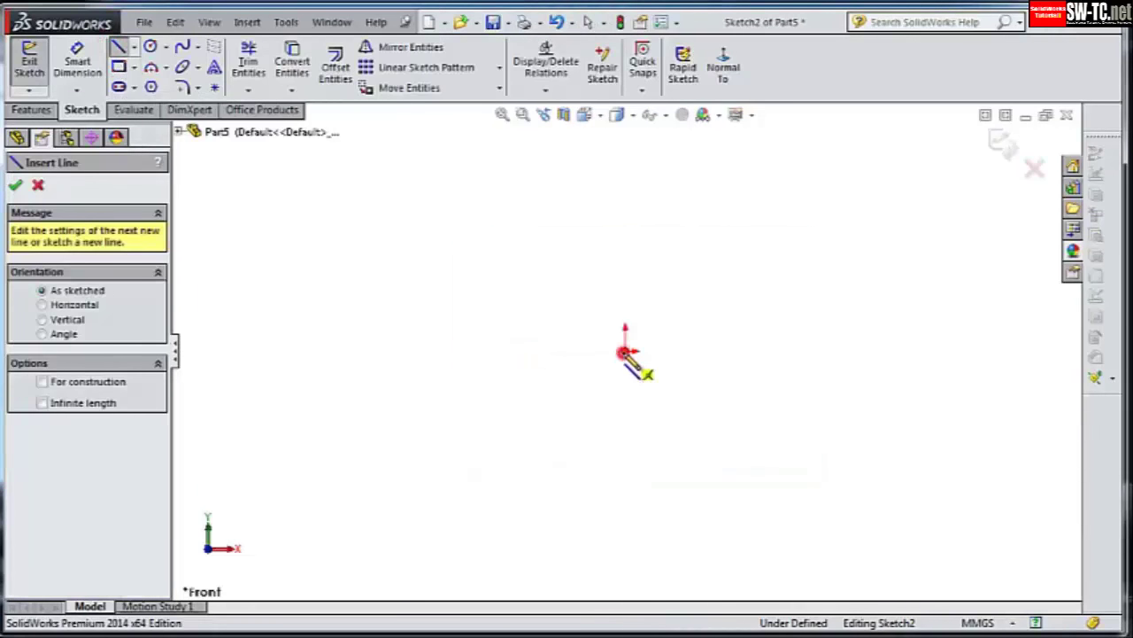
{"action": "left_click", "coordinate": [625, 351]}
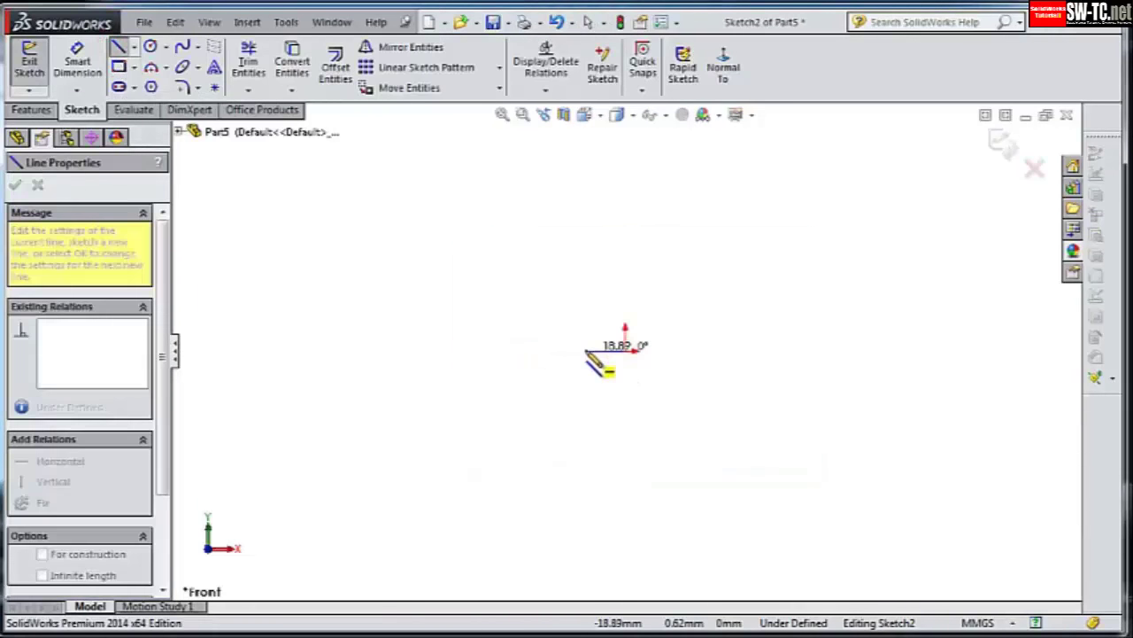
{"action": "left_click", "coordinate": [586, 154]}
{"action": "left_click", "coordinate": [662, 154]}
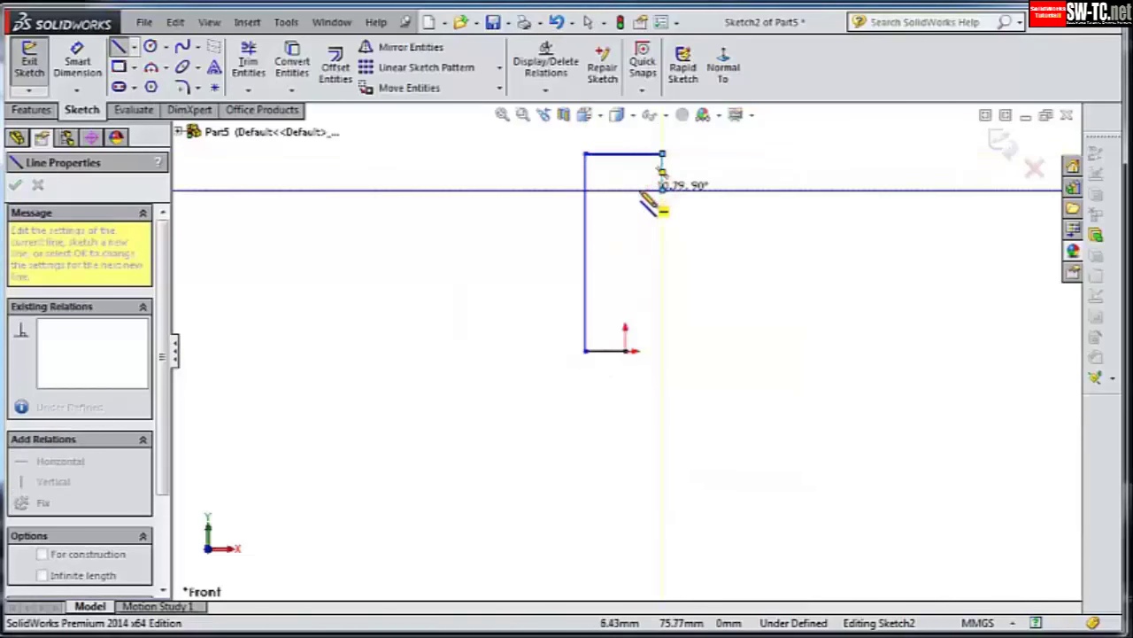
{"action": "left_click", "coordinate": [662, 189]}
{"action": "left_click", "coordinate": [632, 190]}
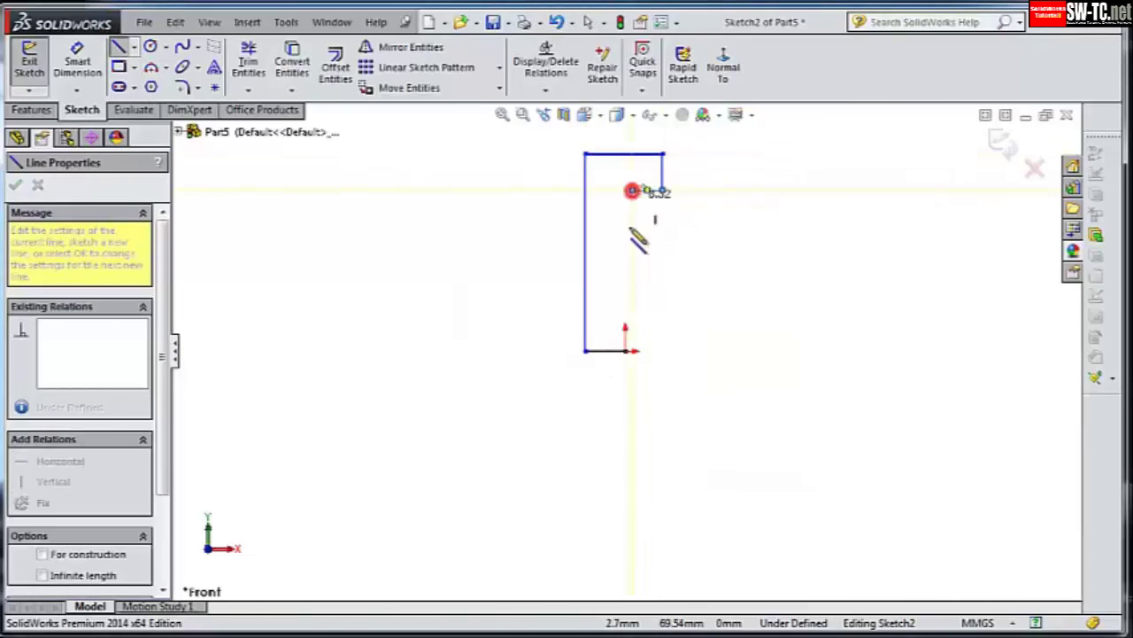
{"action": "left_click", "coordinate": [626, 351]}
{"action": "key", "text": "Escape"}
{"action": "scroll", "coordinate": [678, 265], "scroll_direction": "down", "scroll_amount": 2}
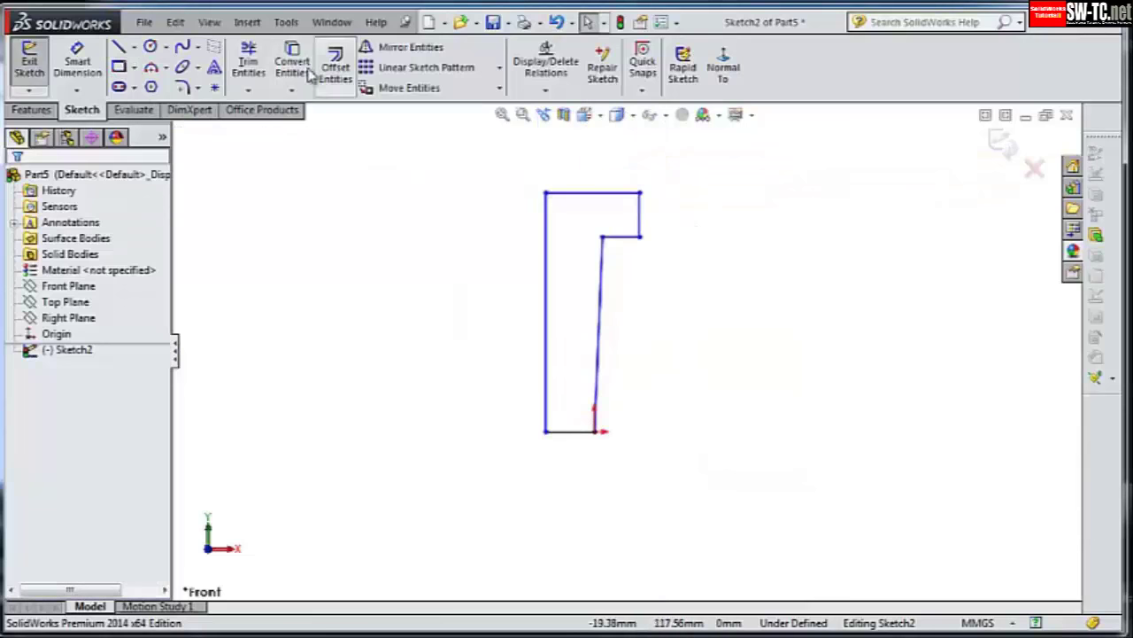
- Dimension the 3 mm step and make the slanted line perpendicular to the bottom line
{"action": "left_click", "coordinate": [77, 62]}
{"action": "left_click", "coordinate": [627, 239]}
{"action": "left_click", "coordinate": [628, 266]}
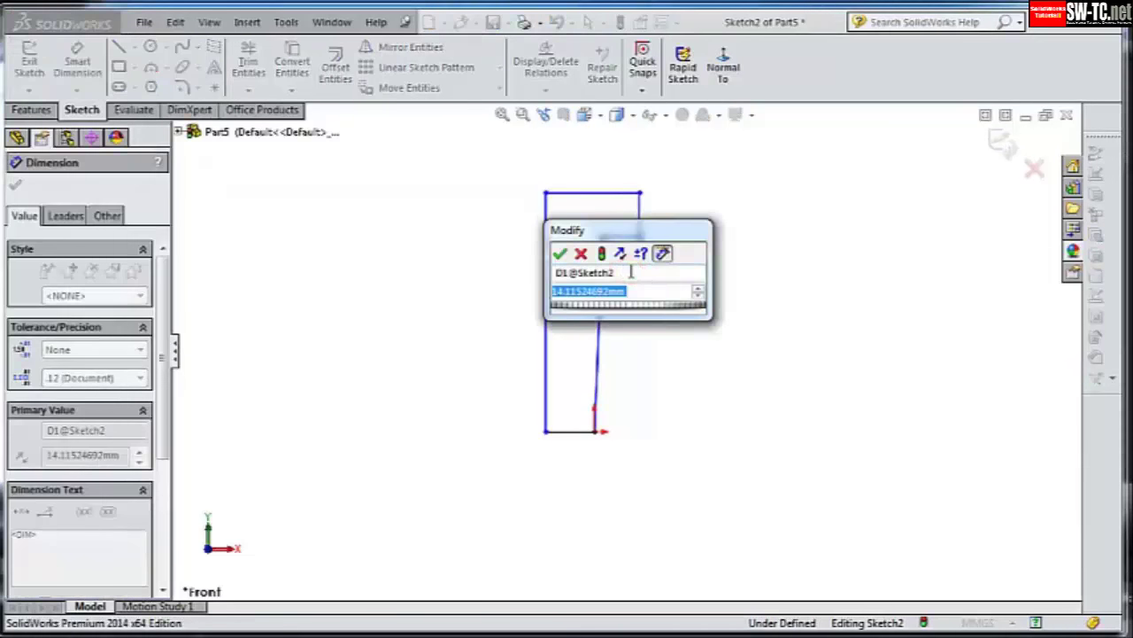
{"action": "type", "text": "3"}
{"action": "key", "text": "Return"}
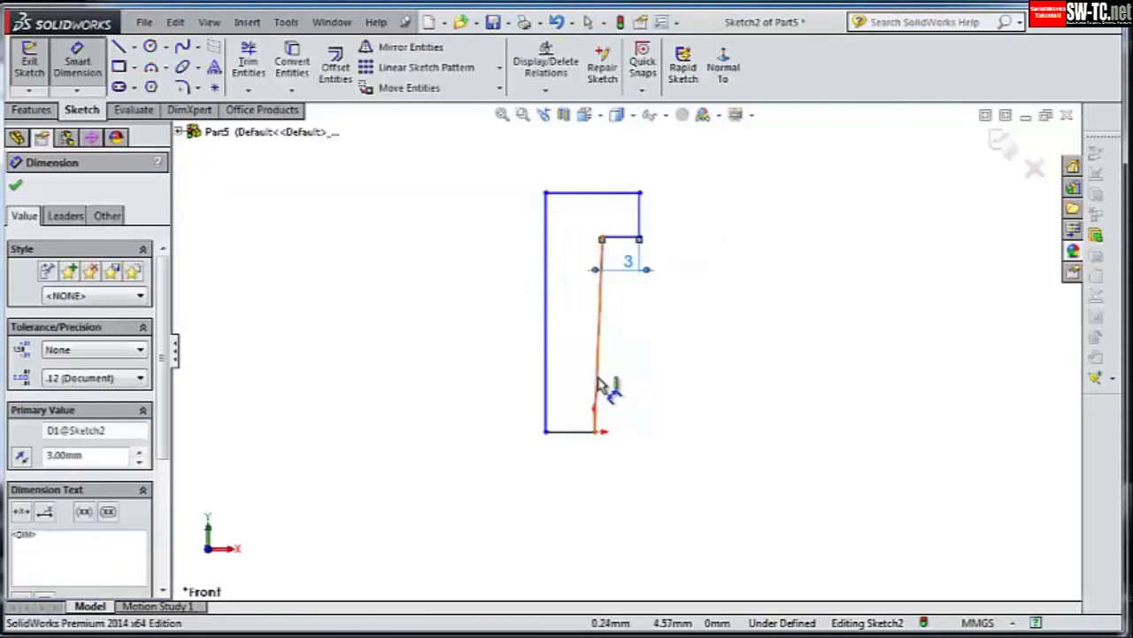
{"action": "key", "text": "Escape"}
{"action": "left_click", "coordinate": [598, 389]}
{"action": "left_click", "coordinate": [583, 432], "text": "ctrl"}
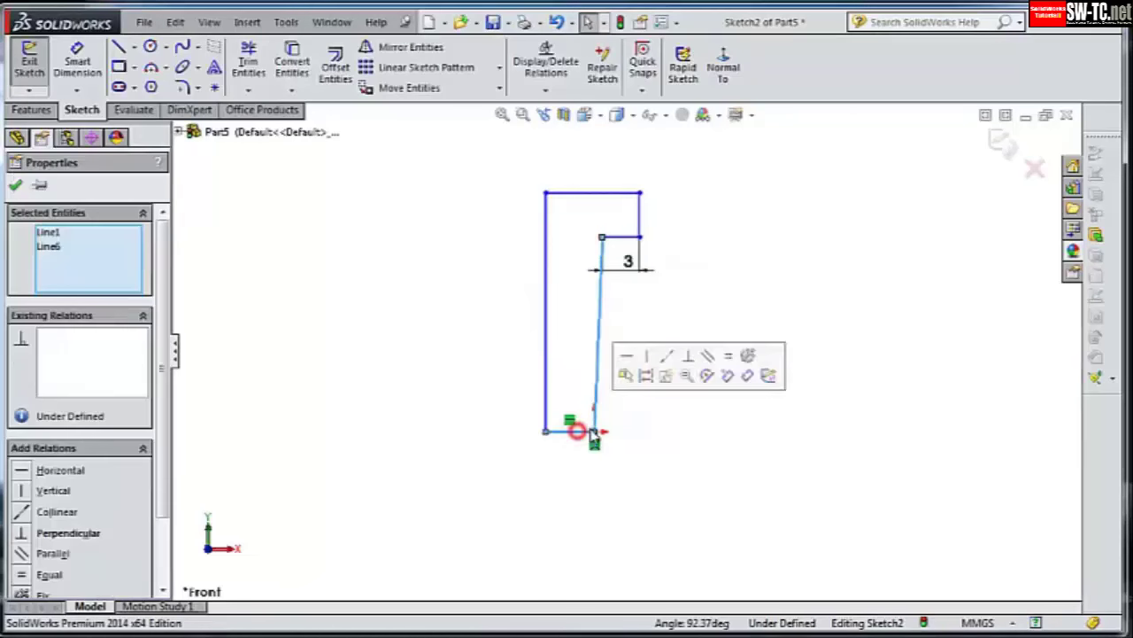
{"action": "left_click", "coordinate": [688, 355]}
- Set the left line to 100 mm and the right vertical line to 6.25 mm
{"action": "left_click", "coordinate": [88, 55]}
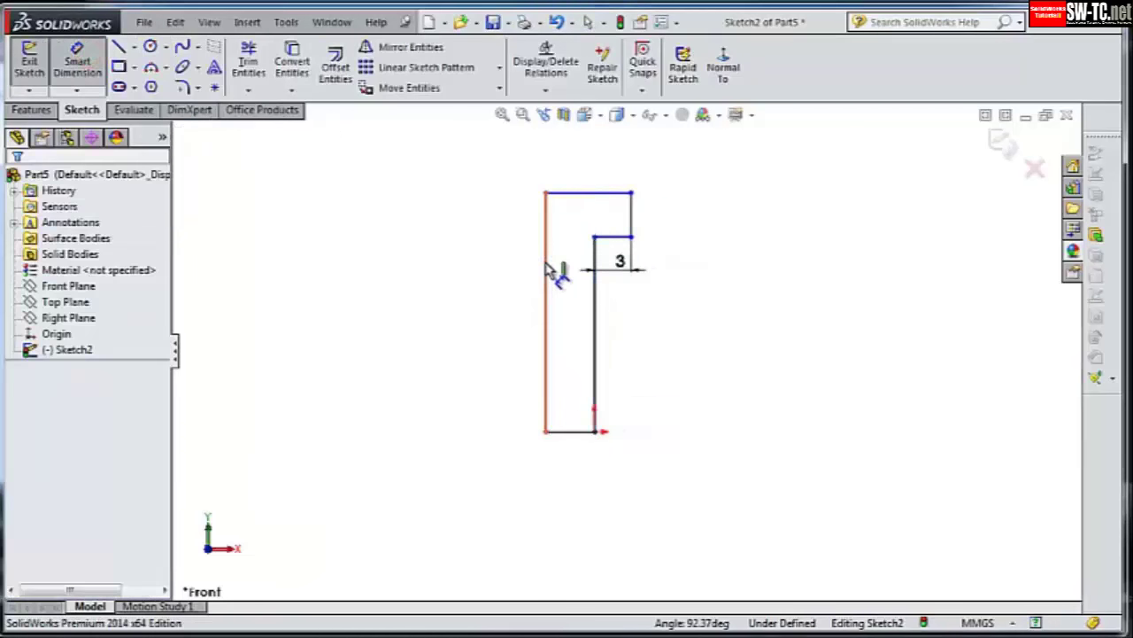
{"action": "left_click", "coordinate": [546, 270]}
{"action": "left_click", "coordinate": [521, 266]}
{"action": "type", "text": "100"}
{"action": "key", "text": "Return"}
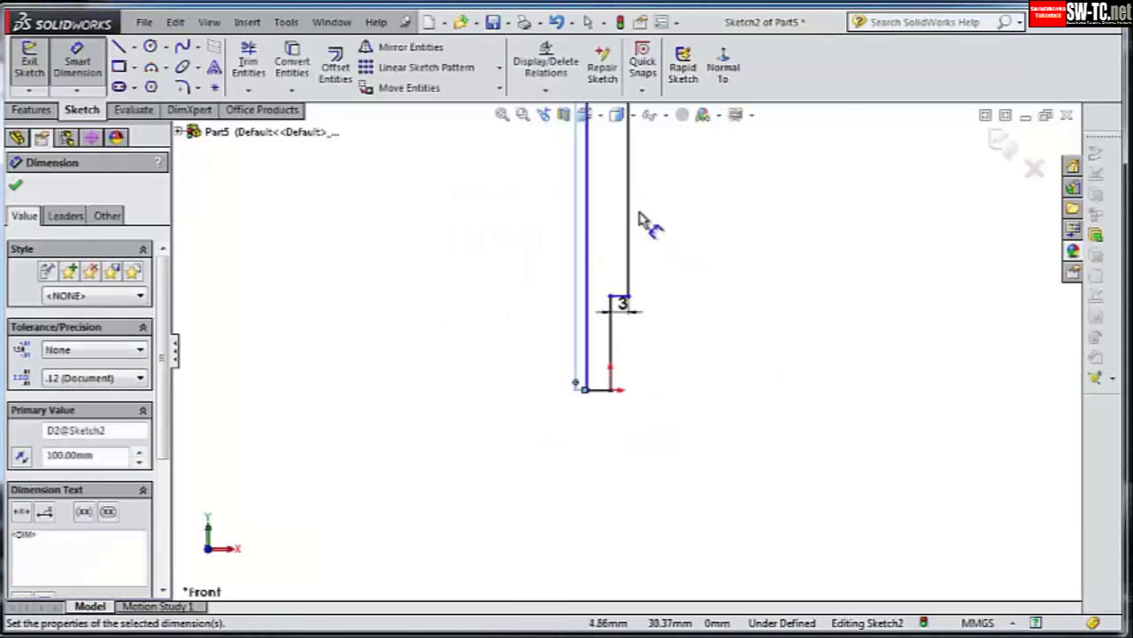
{"action": "scroll", "coordinate": [651, 217], "scroll_direction": "down", "scroll_amount": 2}
{"action": "scroll", "coordinate": [633, 500], "scroll_direction": "up", "scroll_amount": 2}
{"action": "left_click", "coordinate": [595, 459]}
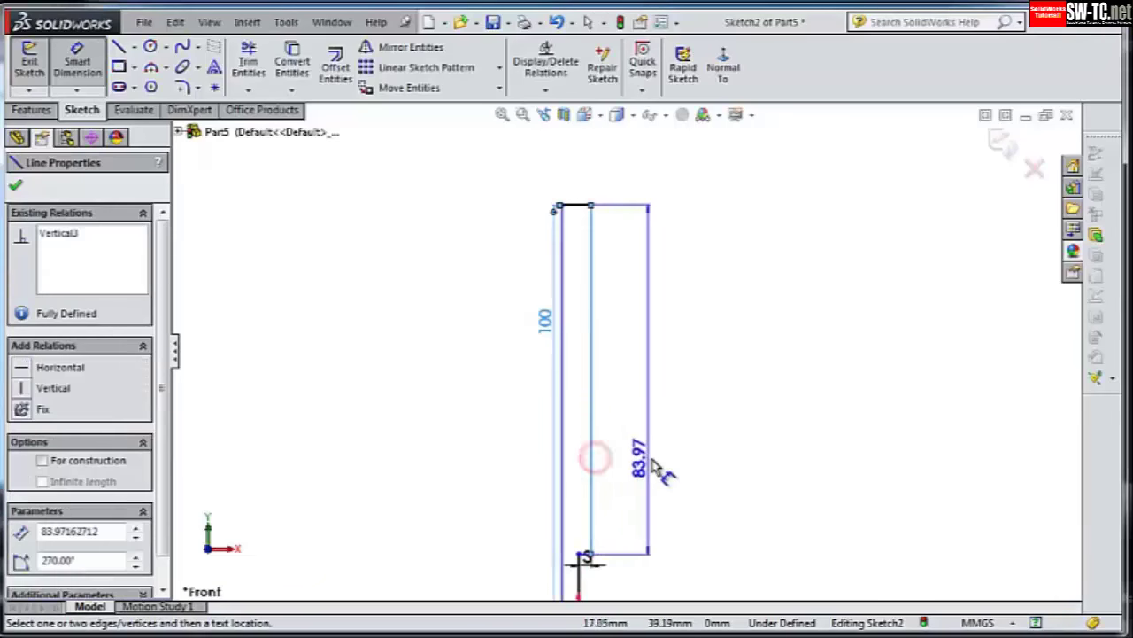
{"action": "left_click", "coordinate": [653, 460]}
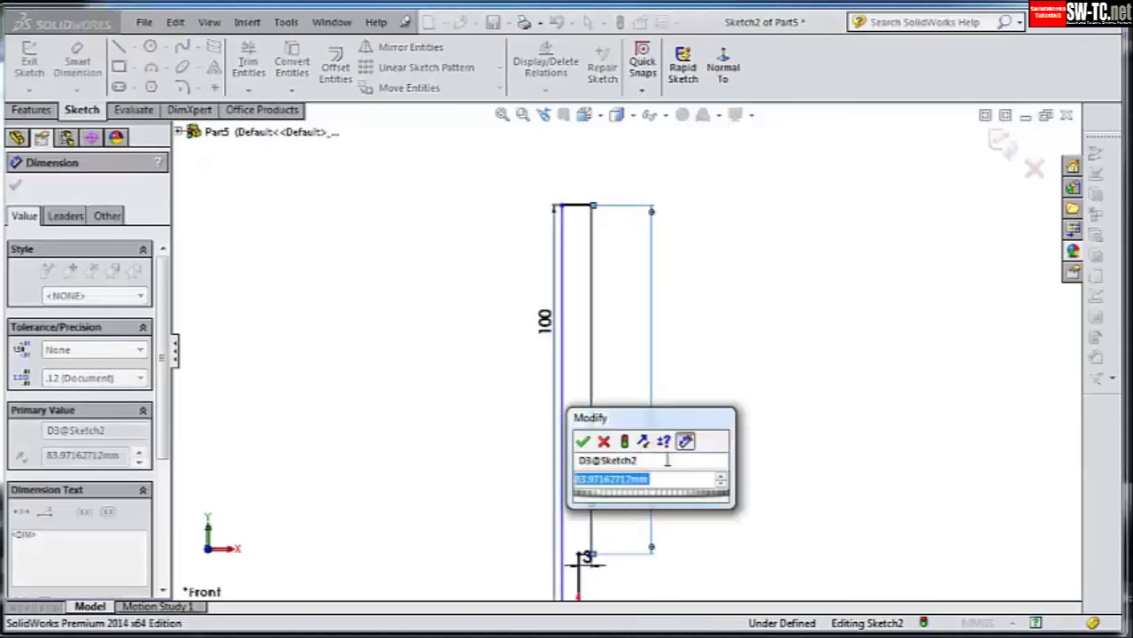
{"action": "type", "text": "6.25"}
{"action": "key", "text": "Return"}
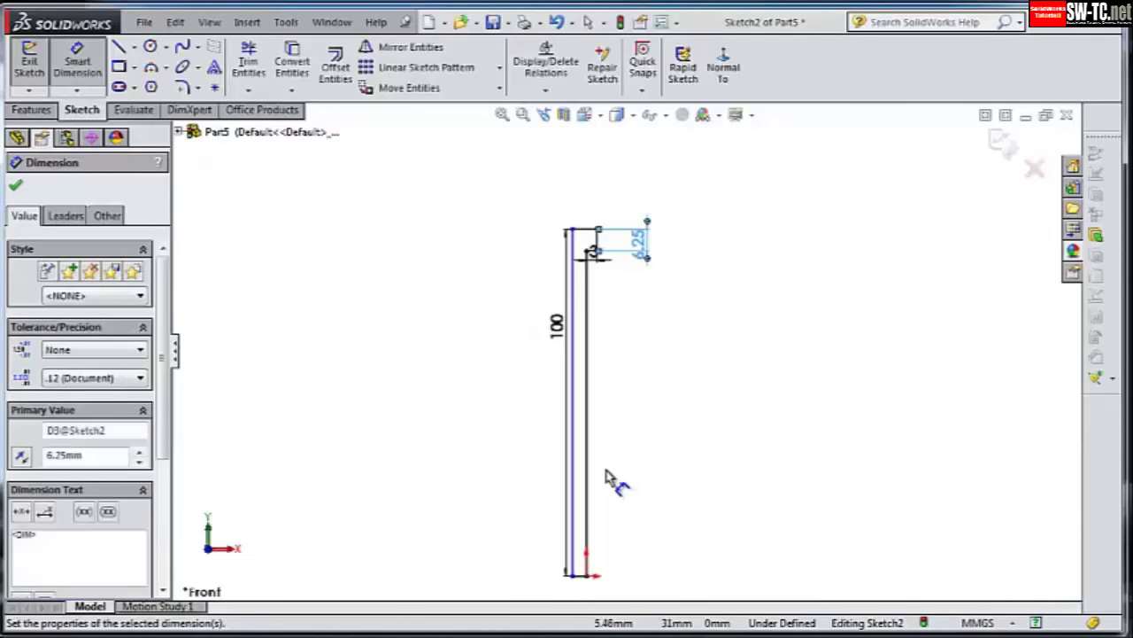
- Dimension the top head edge to 11.88 mm wide
{"action": "scroll", "coordinate": [607, 478], "scroll_direction": "up", "scroll_amount": 1}
{"action": "left_click", "coordinate": [583, 168]}
{"action": "left_click", "coordinate": [583, 164]}
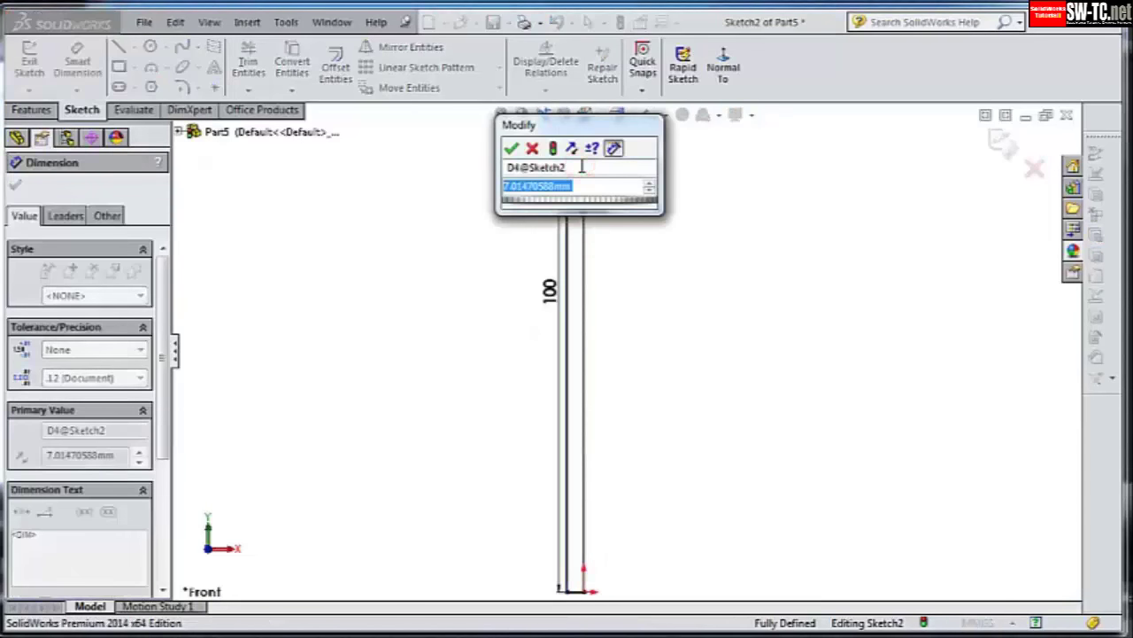
{"action": "type", "text": "11.88"}
{"action": "key", "text": "Return"}
{"action": "scroll", "coordinate": [625, 349], "scroll_direction": "down", "scroll_amount": 2}
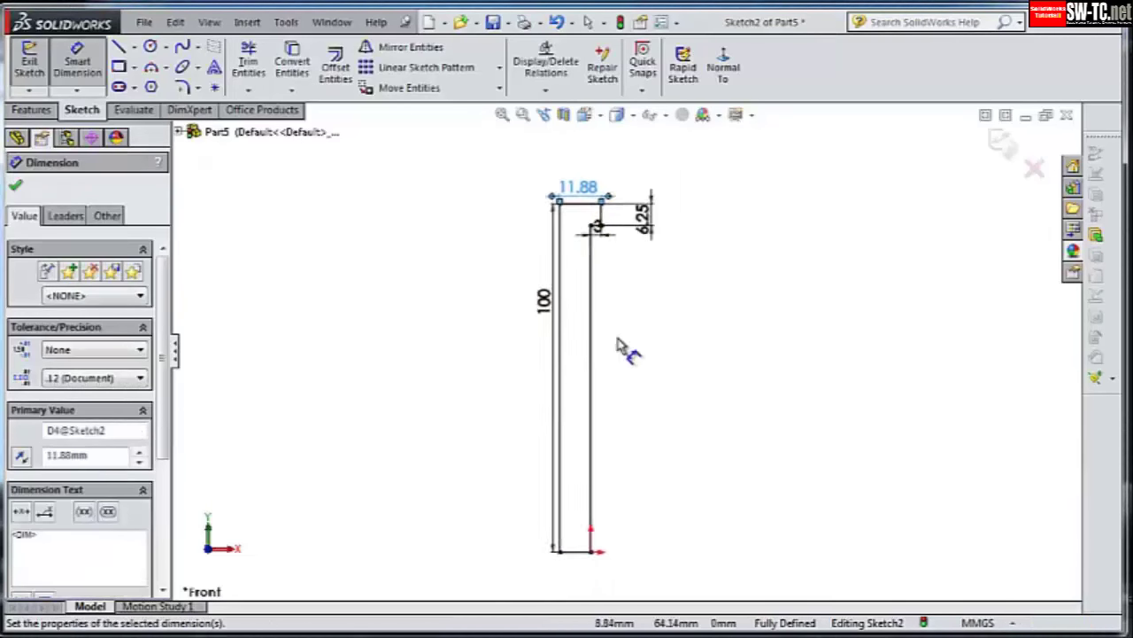
{"action": "left_click", "coordinate": [33, 110]}
{"action": "left_click", "coordinate": [92, 66]}
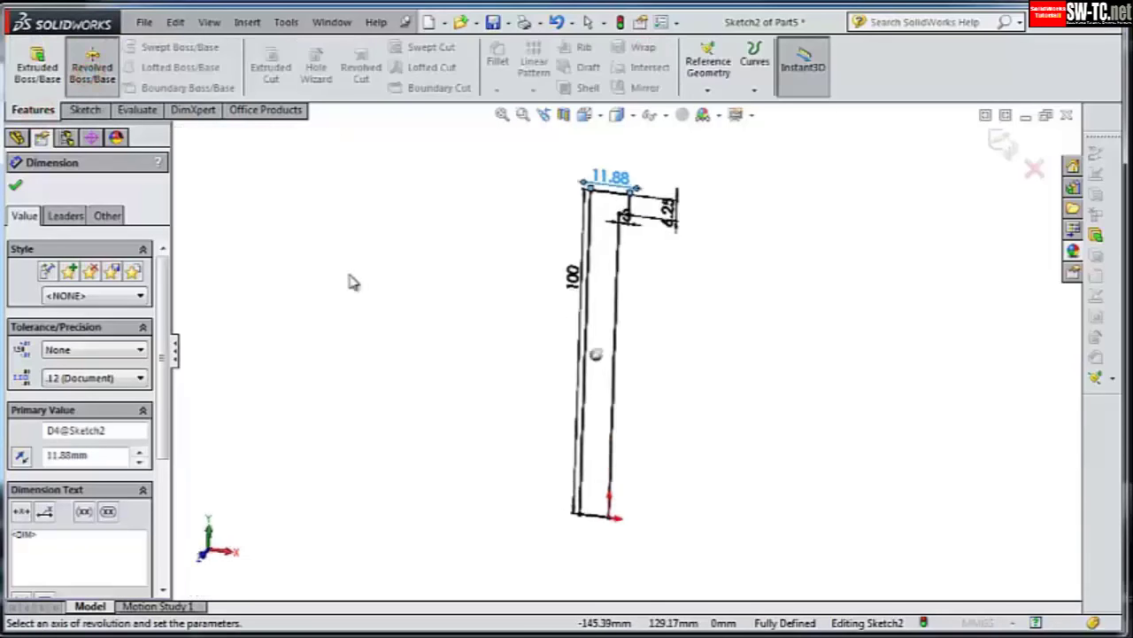
- Revolve the profile 360° around the chosen axis line and orbit the resulting pin
{"action": "left_click", "coordinate": [586, 301]}
{"action": "left_click", "coordinate": [15, 184]}
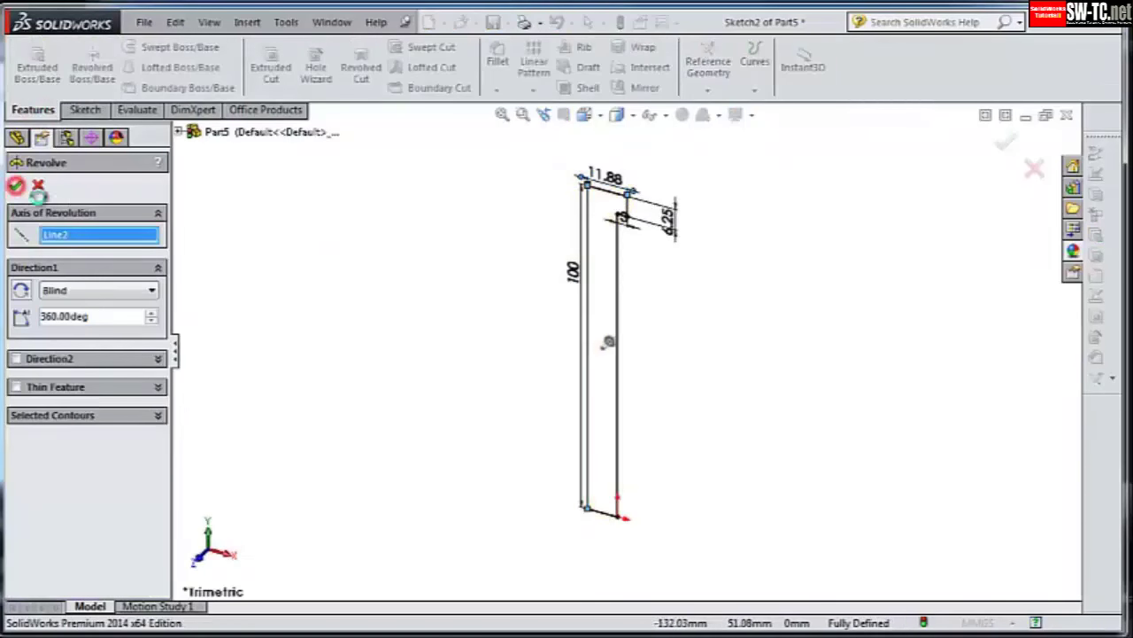
{"action": "mouse_move", "coordinate": [455, 363]}
{"action": "middle_mouse_down"}
{"action": "mouse_move", "coordinate": [511, 260]}
{"action": "mouse_move", "coordinate": [534, 274]}
{"action": "mouse_move", "coordinate": [510, 253]}
{"action": "mouse_move", "coordinate": [363, 281]}
{"action": "mouse_move", "coordinate": [394, 169]}
{"action": "mouse_move", "coordinate": [683, 271]}
{"action": "middle_mouse_up"}
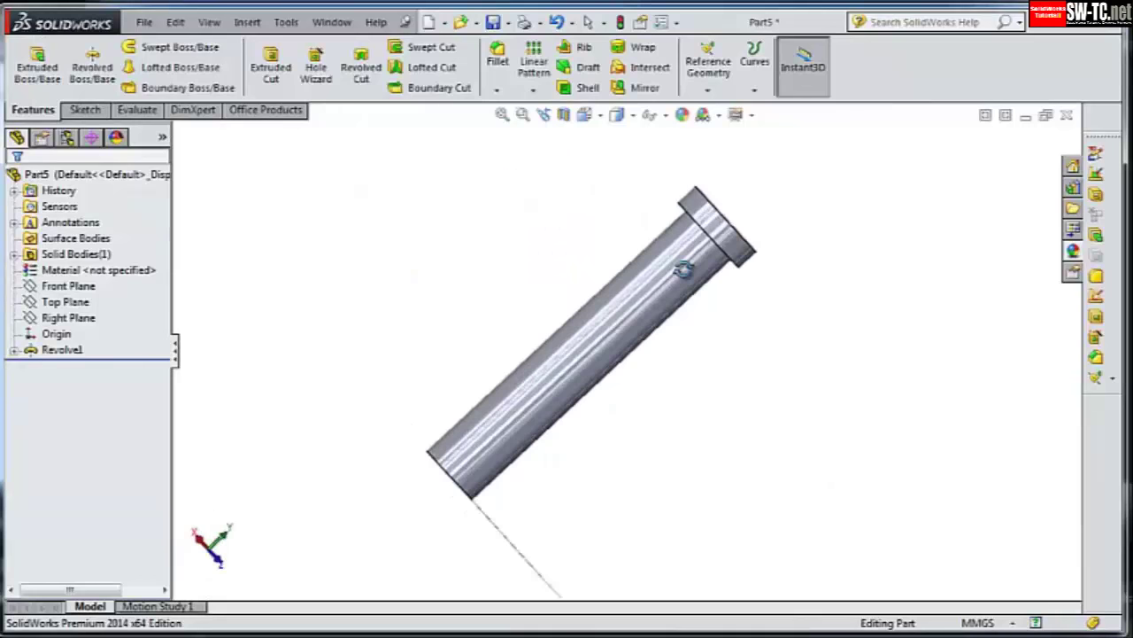
- Start a sketch on the Front Plane and view it Normal To
{"action": "left_click", "coordinate": [86, 285]}
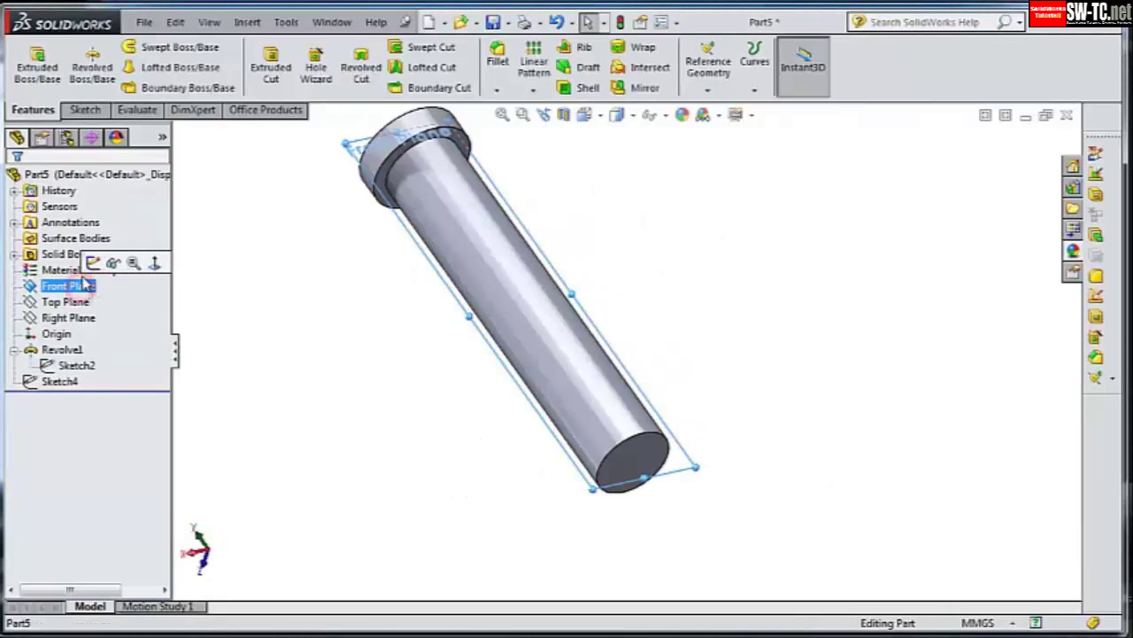
{"action": "left_click", "coordinate": [91, 268]}
{"action": "left_click", "coordinate": [723, 71]}
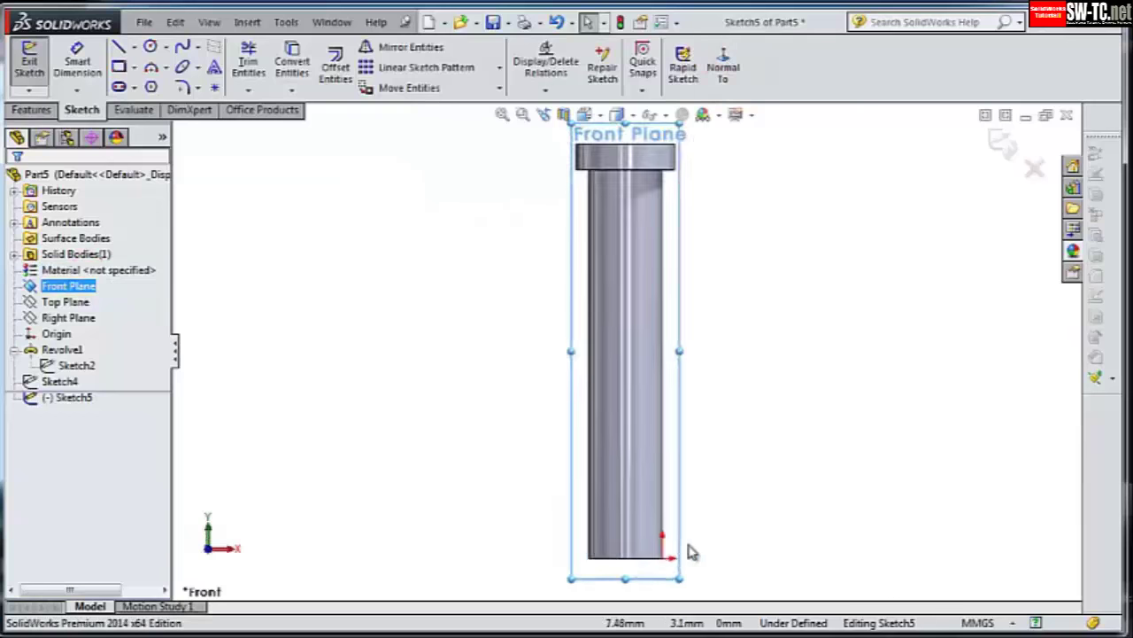
{"action": "scroll", "coordinate": [688, 549], "scroll_direction": "down", "scroll_amount": 3}
{"action": "scroll", "coordinate": [620, 456], "scroll_direction": "down", "scroll_amount": 2}
- Draw a V-shaped line profile against the cylinder's side, with its tip pointing outward
{"action": "left_click", "coordinate": [118, 46]}
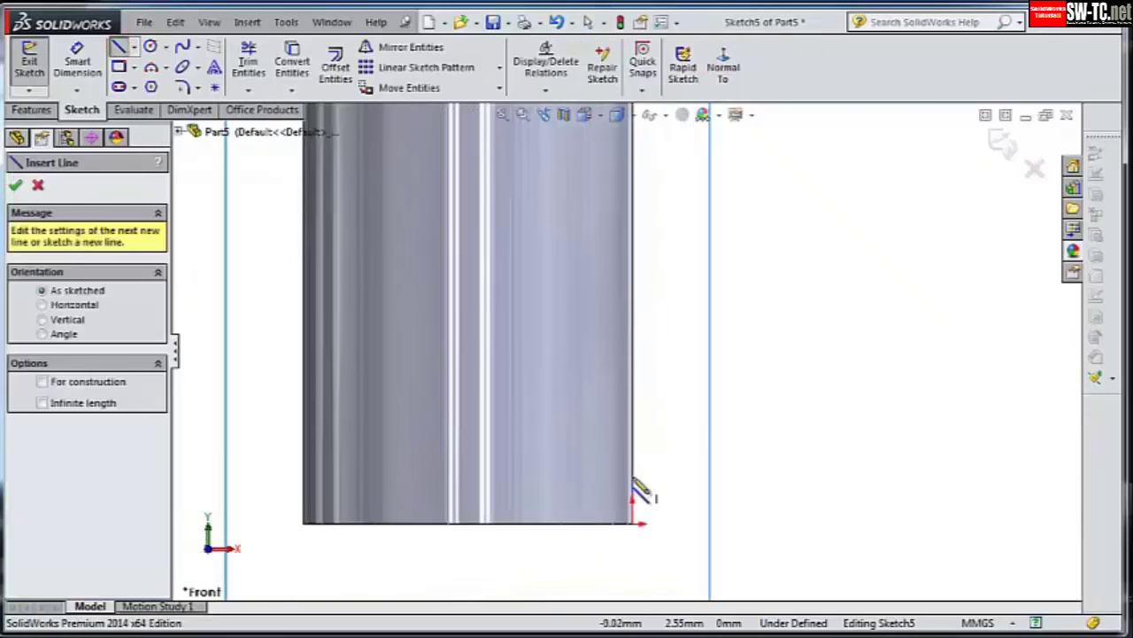
{"action": "left_click", "coordinate": [631, 523]}
{"action": "left_click", "coordinate": [632, 484]}
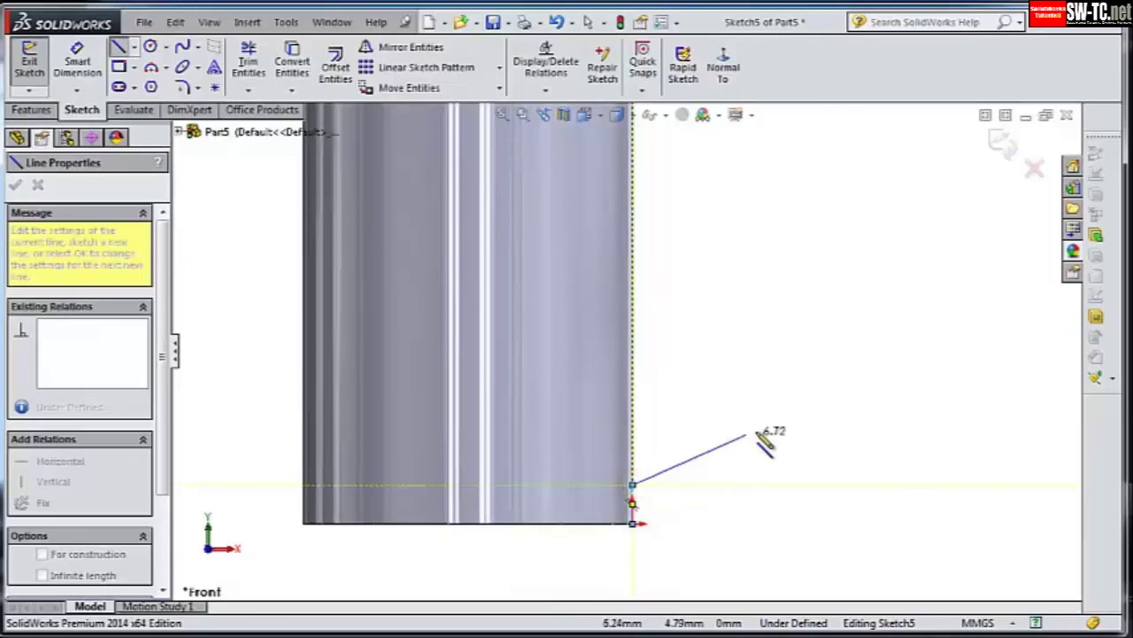
{"action": "left_click", "coordinate": [764, 431]}
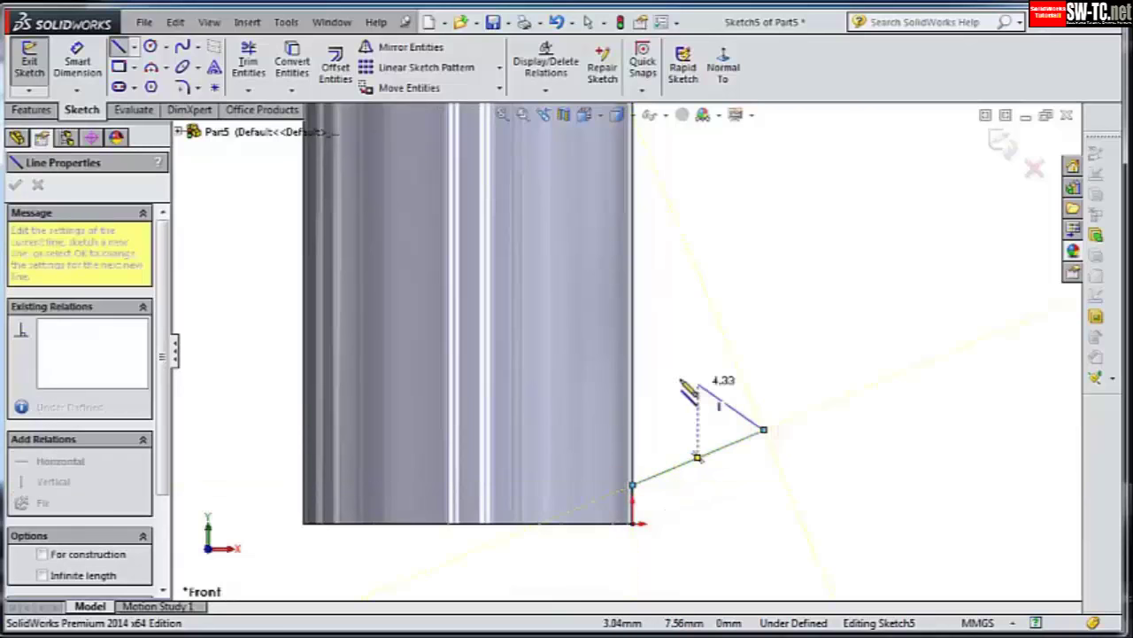
{"action": "left_click", "coordinate": [631, 370]}
{"action": "left_click", "coordinate": [632, 330]}
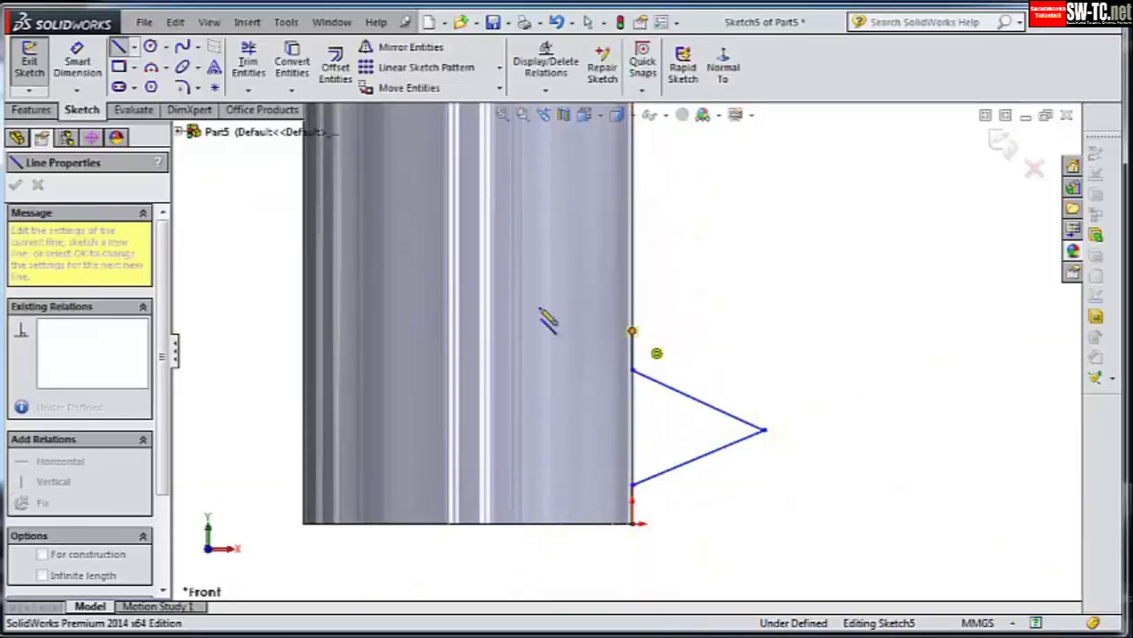
{"action": "key", "text": "Escape"}
- Dimension the triangle's tip 6 mm out from the cylinder edge
{"action": "left_click", "coordinate": [77, 61]}
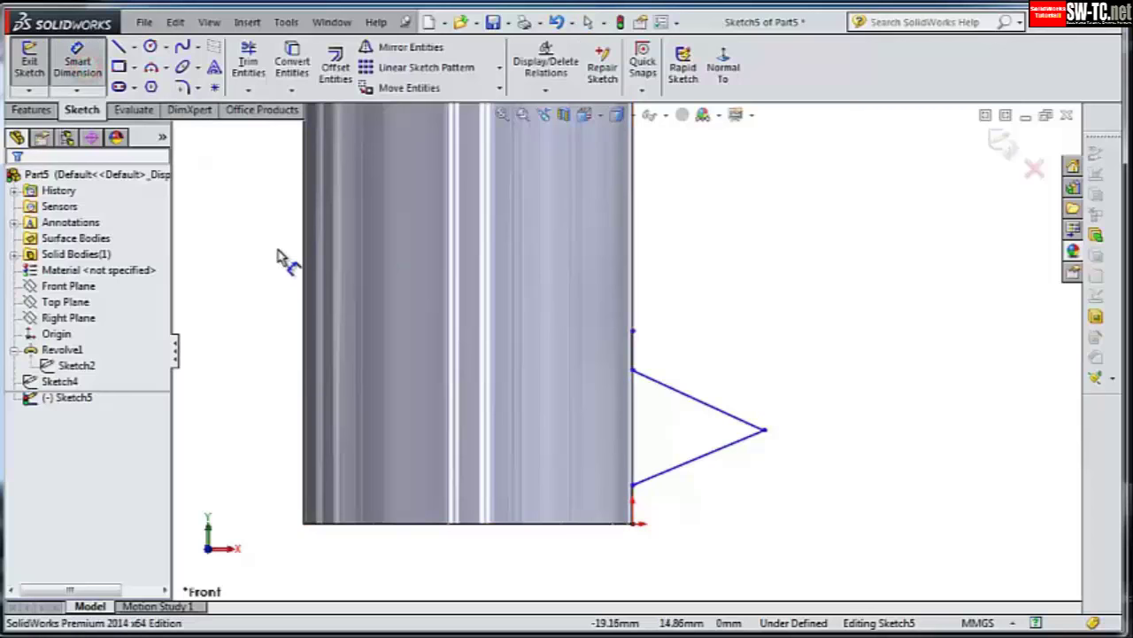
{"action": "left_click", "coordinate": [763, 431]}
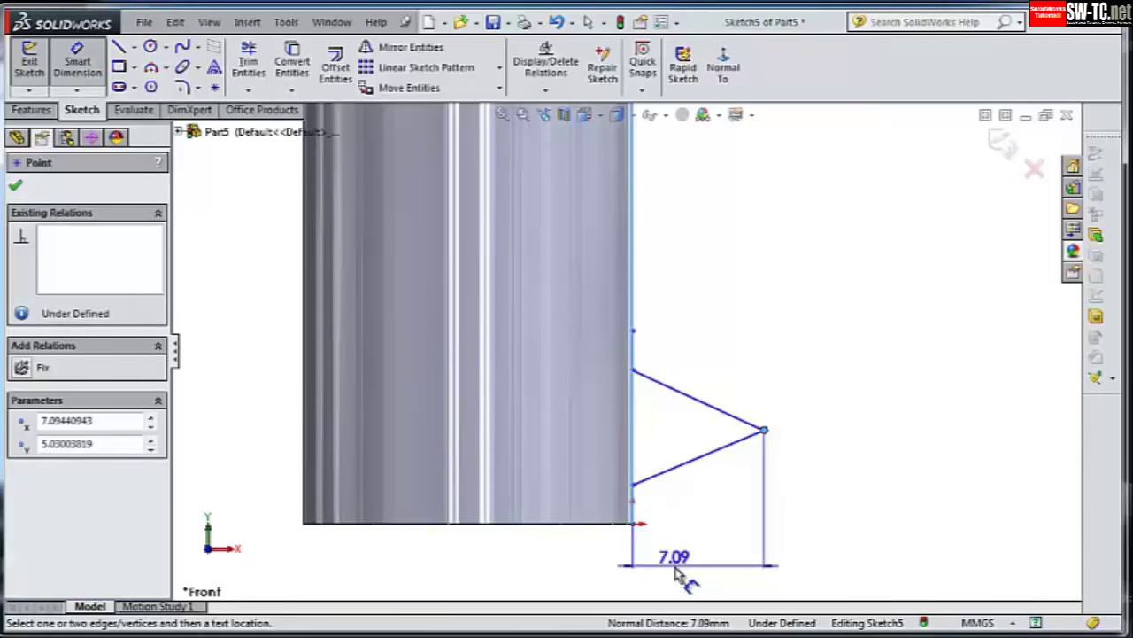
{"action": "left_click", "coordinate": [676, 574]}
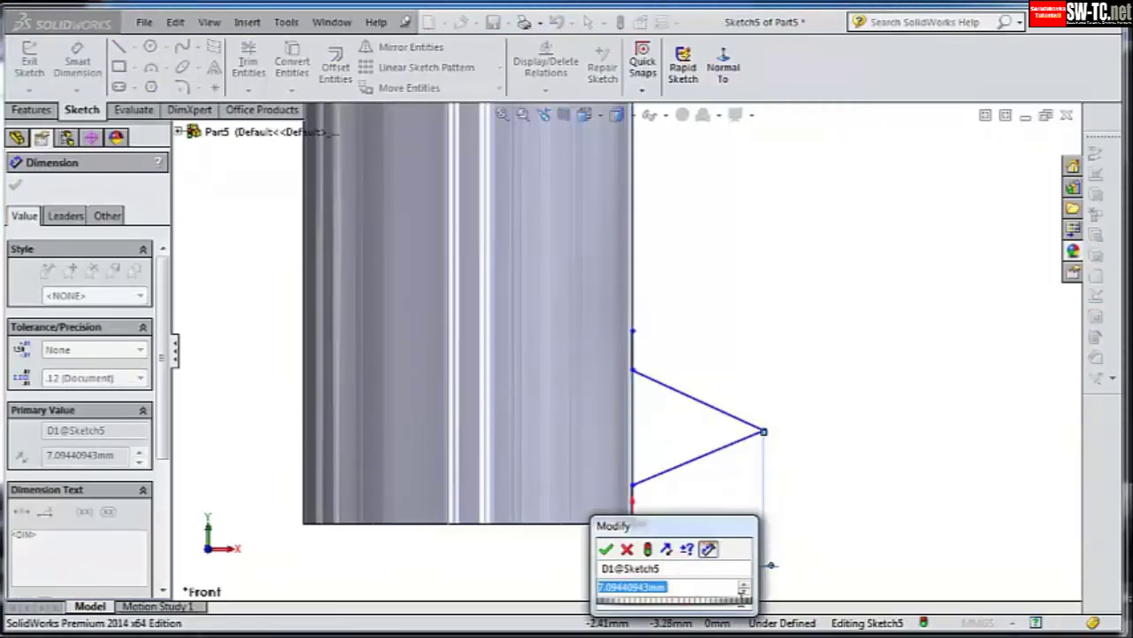
{"action": "left_click", "coordinate": [606, 549]}
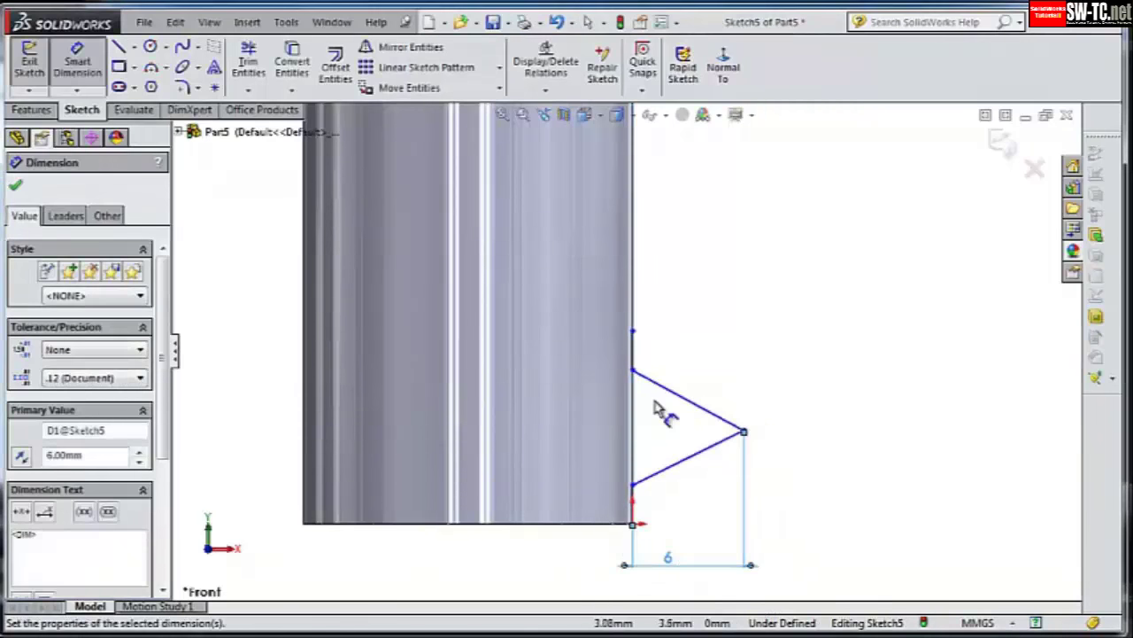
{"action": "left_click", "coordinate": [183, 86]}
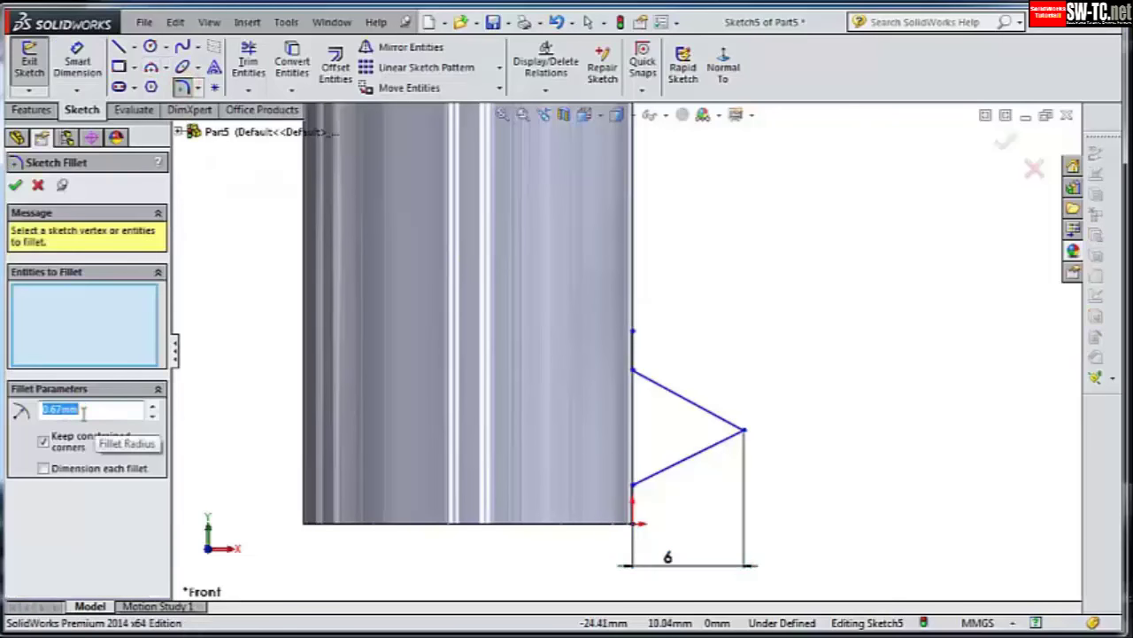
- Round the three profile corners with 0.67 mm sketch fillets
{"action": "left_click", "coordinate": [634, 489]}
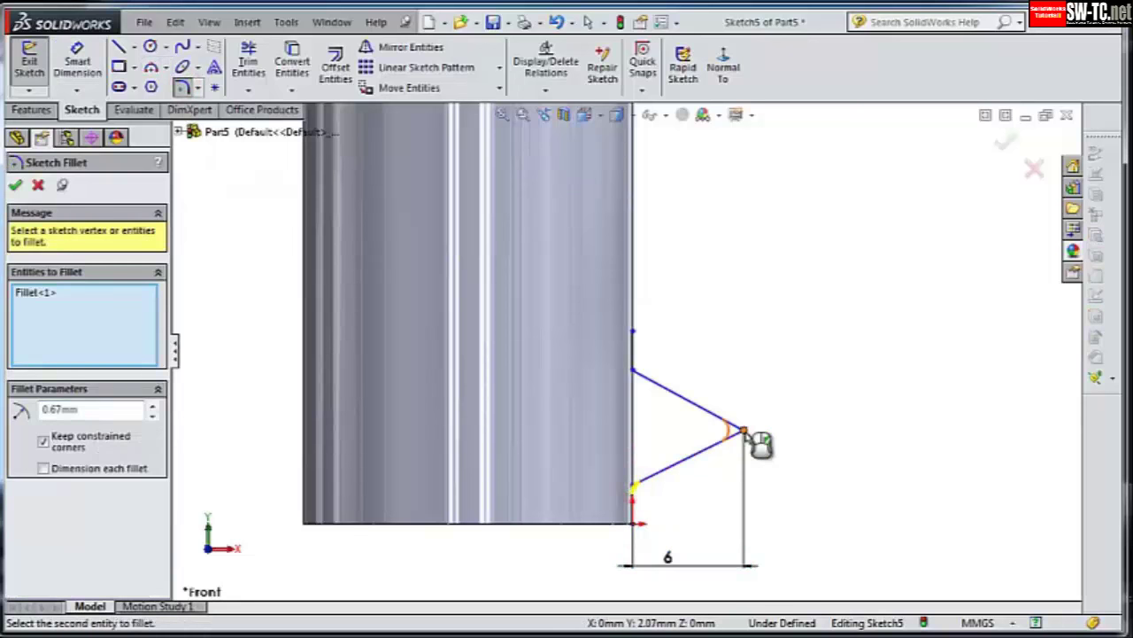
{"action": "left_click", "coordinate": [744, 430]}
{"action": "left_click", "coordinate": [634, 369]}
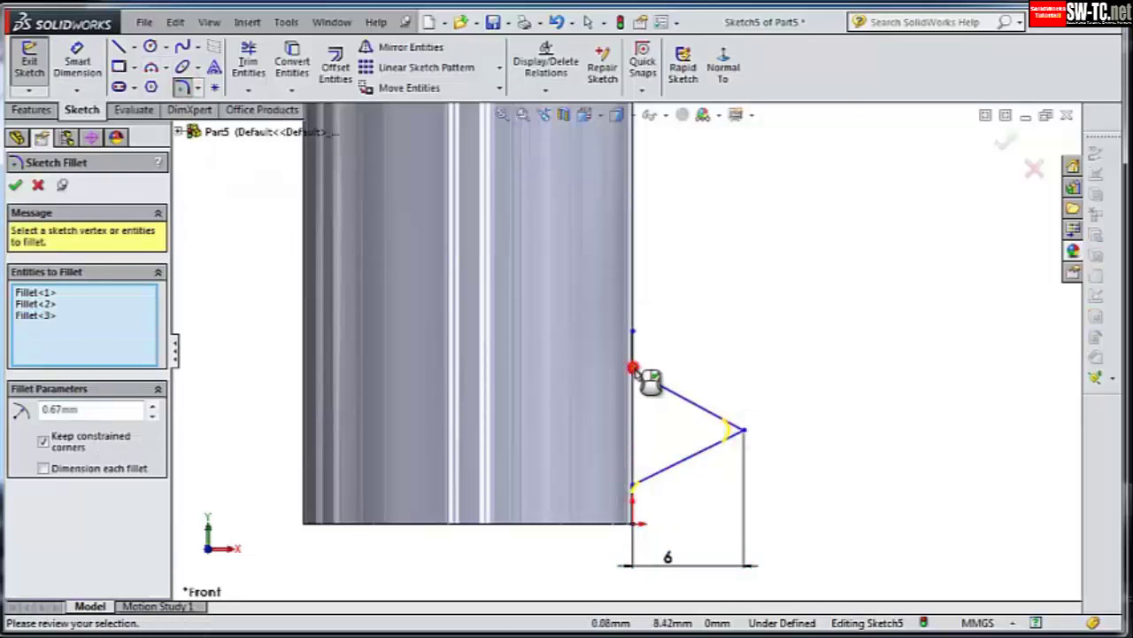
{"action": "left_click", "coordinate": [16, 186]}
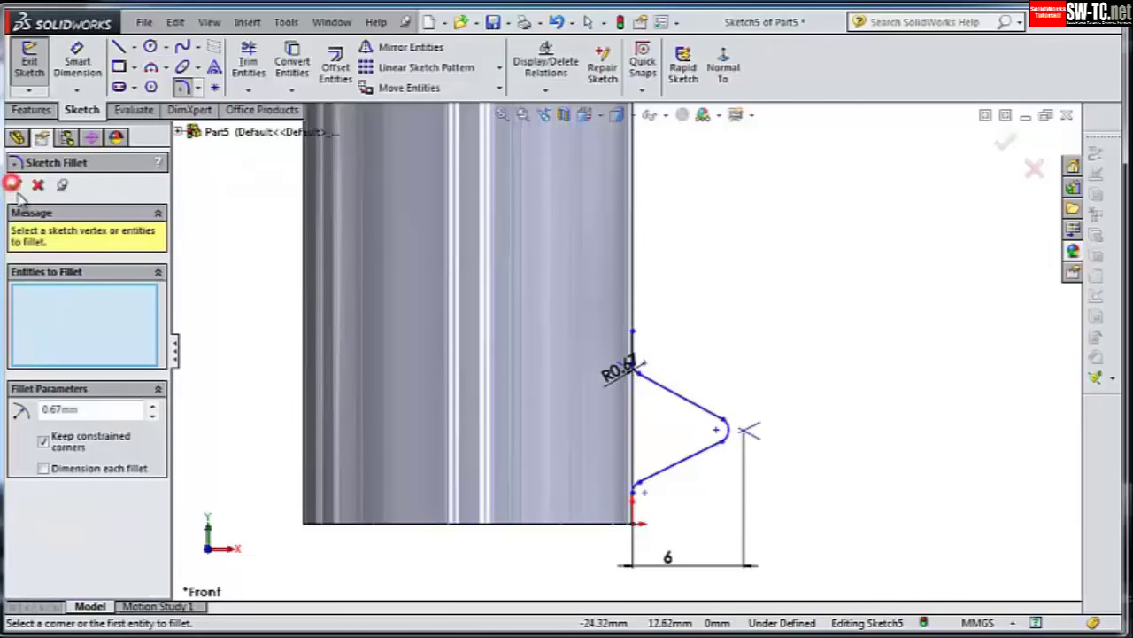
- Dimension the corner spacing to 4.80 mm and the short bottom line to 1.00 mm
{"action": "left_click", "coordinate": [77, 66]}
{"action": "left_click", "coordinate": [639, 483]}
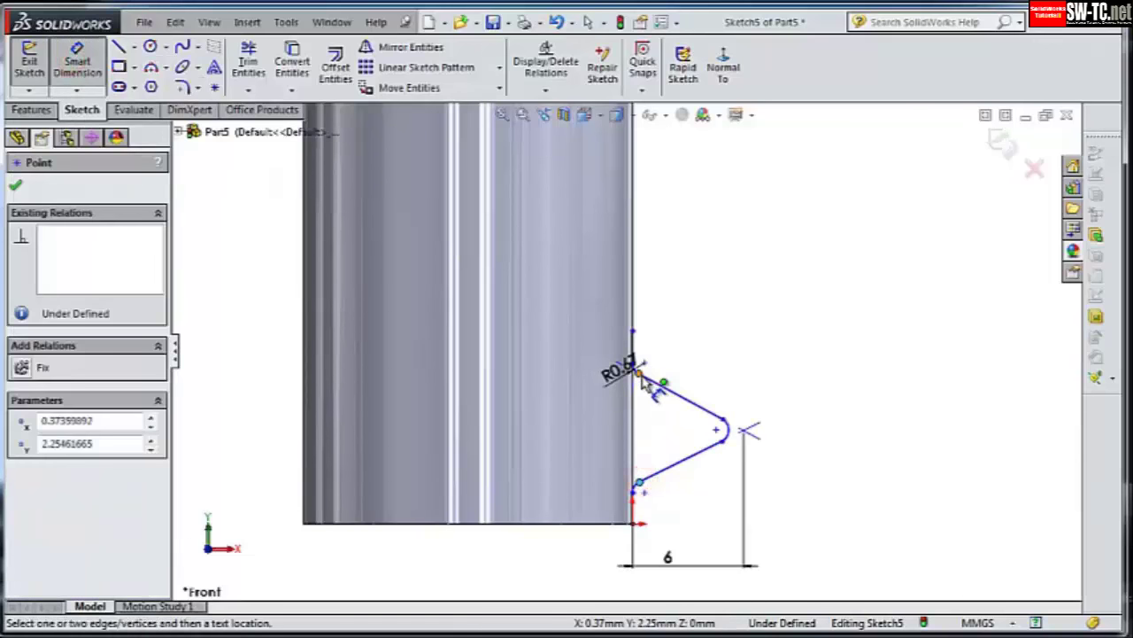
{"action": "left_click", "coordinate": [641, 375]}
{"action": "left_click", "coordinate": [890, 454]}
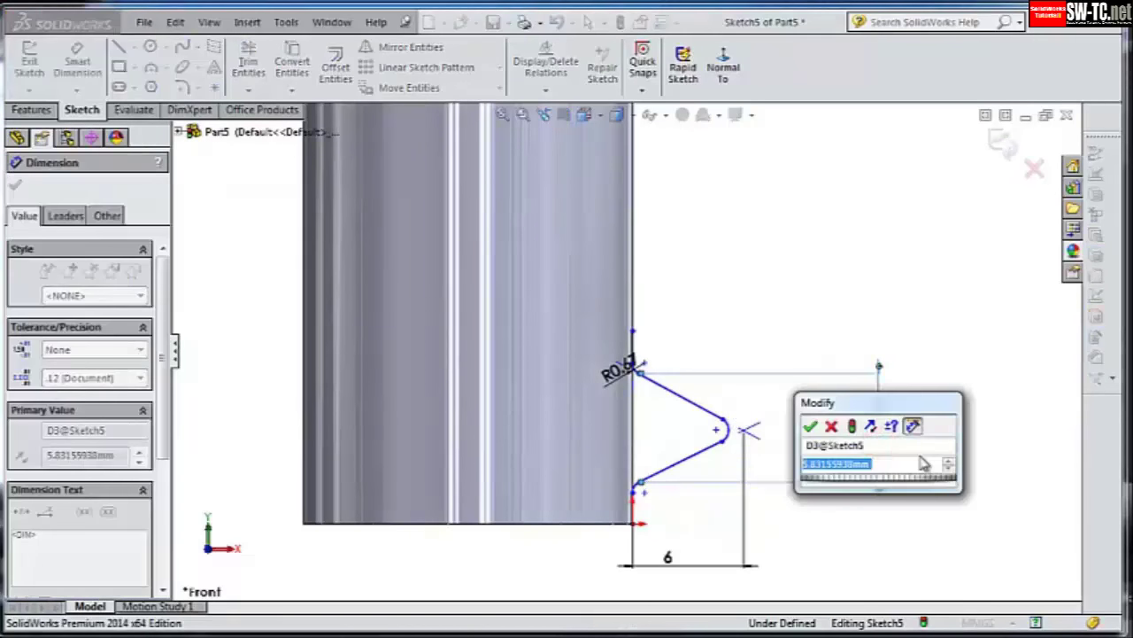
{"action": "type", "text": "4.8"}
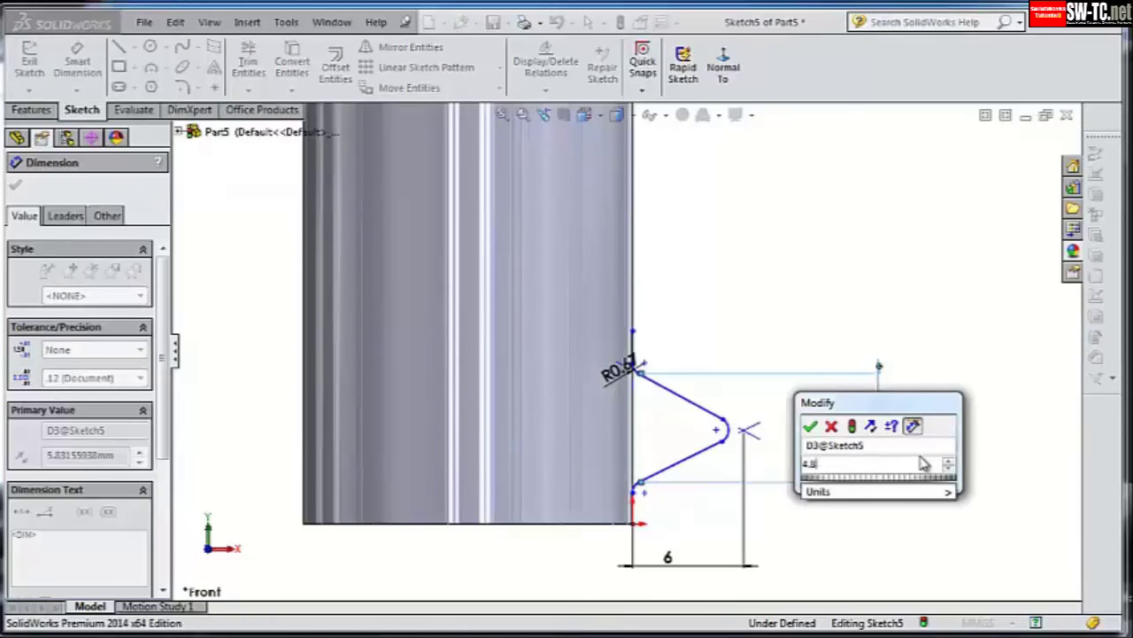
{"action": "key", "text": "Return"}
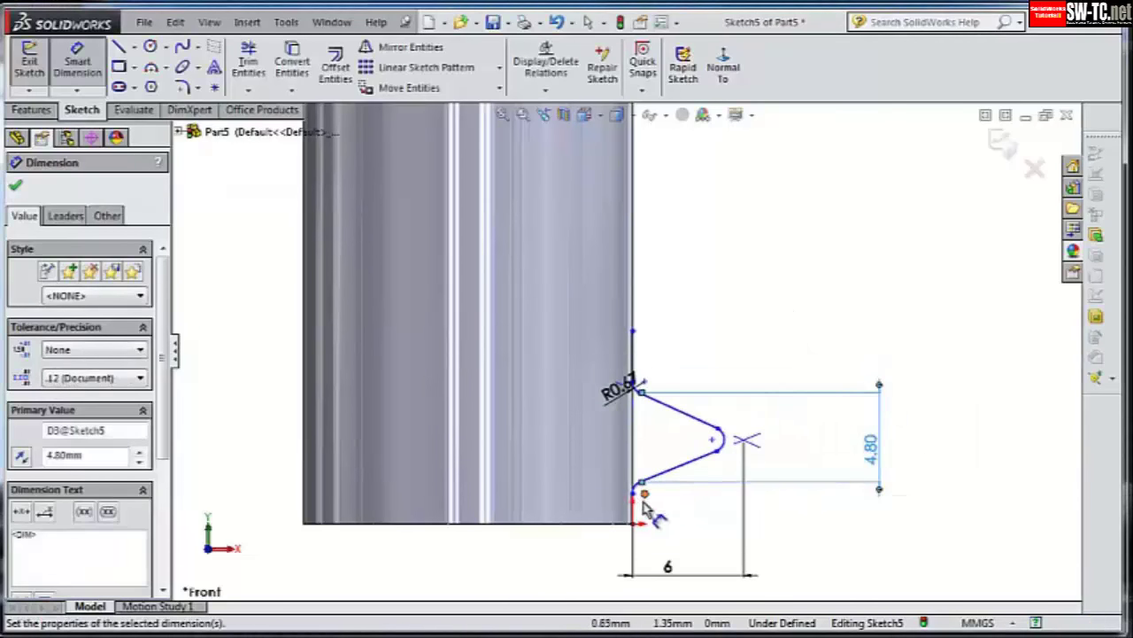
{"action": "left_click", "coordinate": [639, 520]}
{"action": "left_click", "coordinate": [675, 513]}
{"action": "type", "text": "1"}
{"action": "key", "text": "Return"}
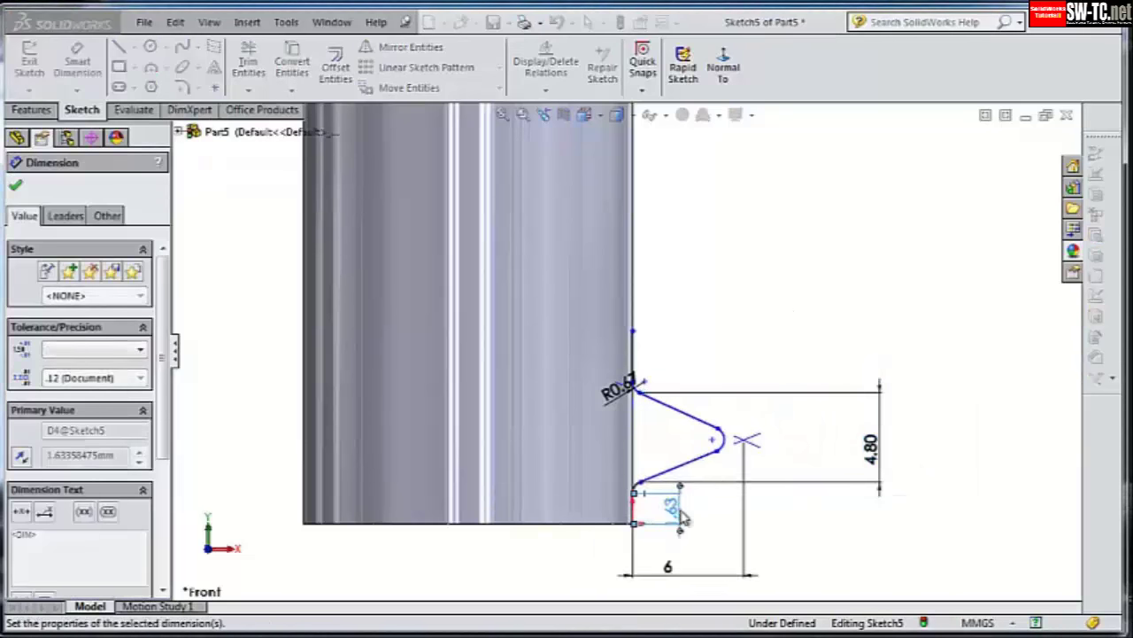
{"action": "key", "text": "Escape"}
- Make the two angled sides Equal and the two vertical lines Collinear
{"action": "left_click", "coordinate": [678, 422]}
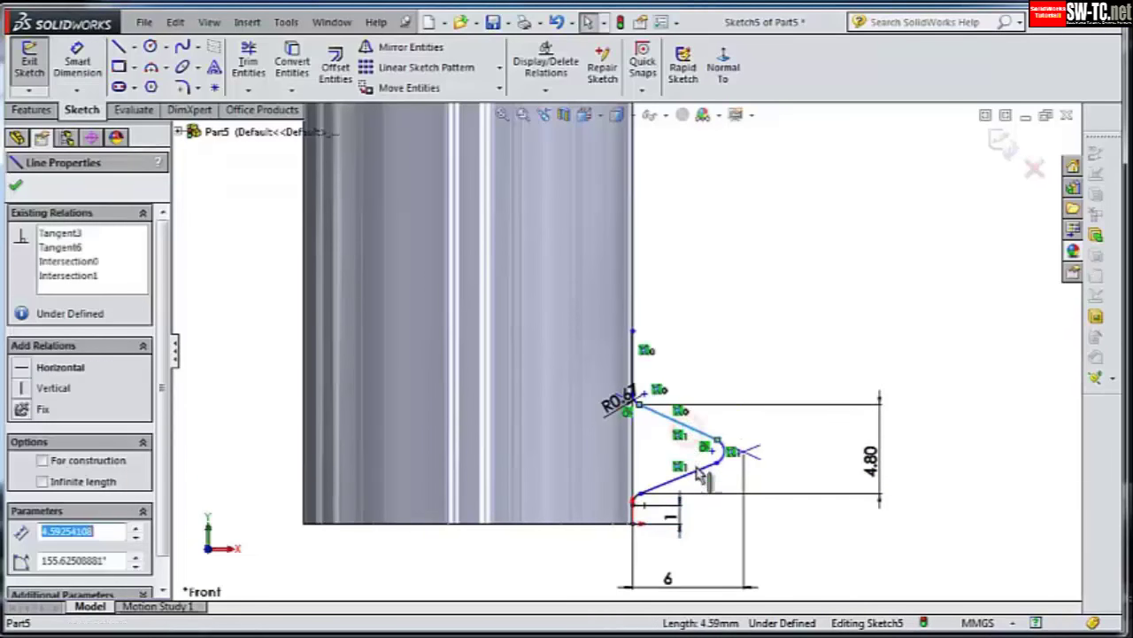
{"action": "left_click", "coordinate": [703, 470], "text": "ctrl"}
{"action": "left_click", "coordinate": [848, 414]}
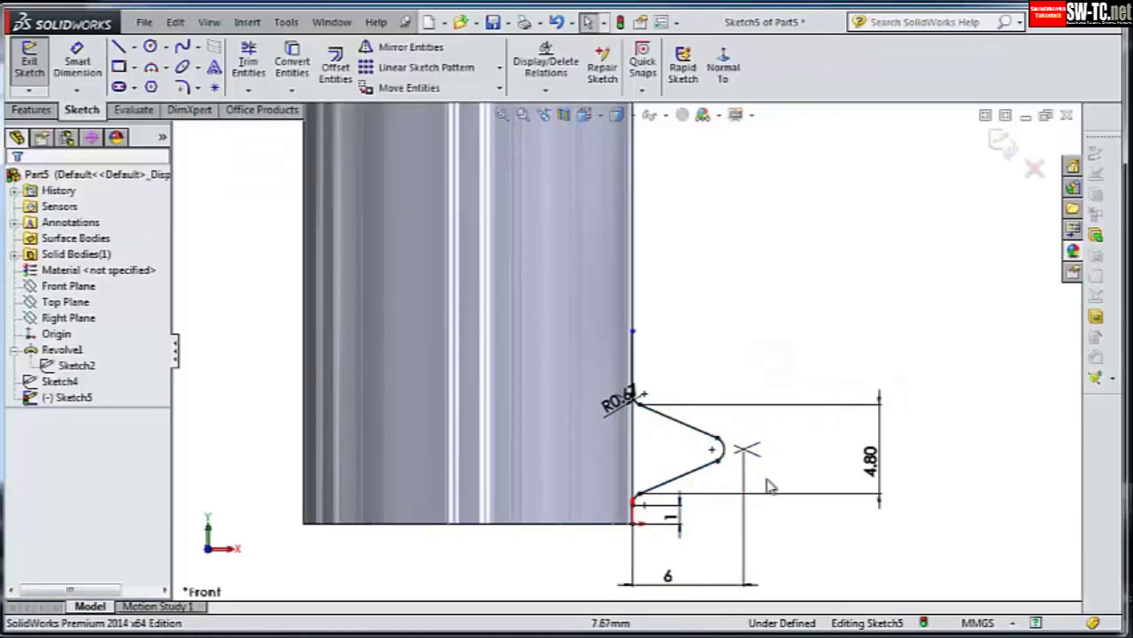
{"action": "scroll", "coordinate": [751, 397], "scroll_direction": "down", "scroll_amount": 1}
{"action": "left_click", "coordinate": [604, 350]}
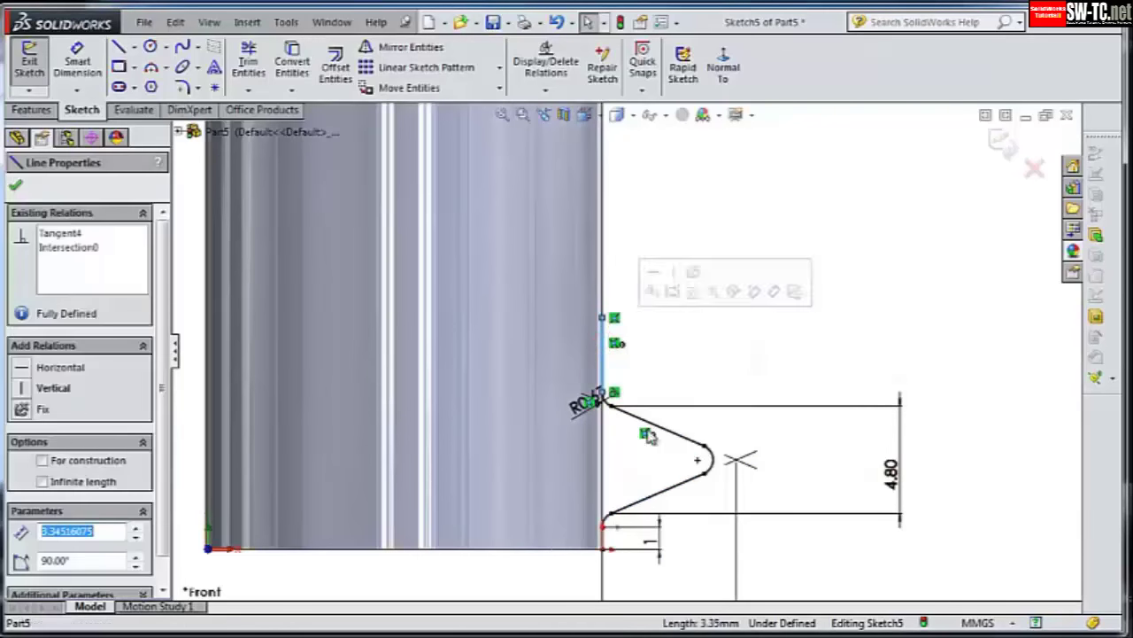
{"action": "left_click", "coordinate": [605, 551], "text": "ctrl"}
{"action": "scroll", "coordinate": [11, 574], "scroll_direction": "down", "scroll_amount": 2}
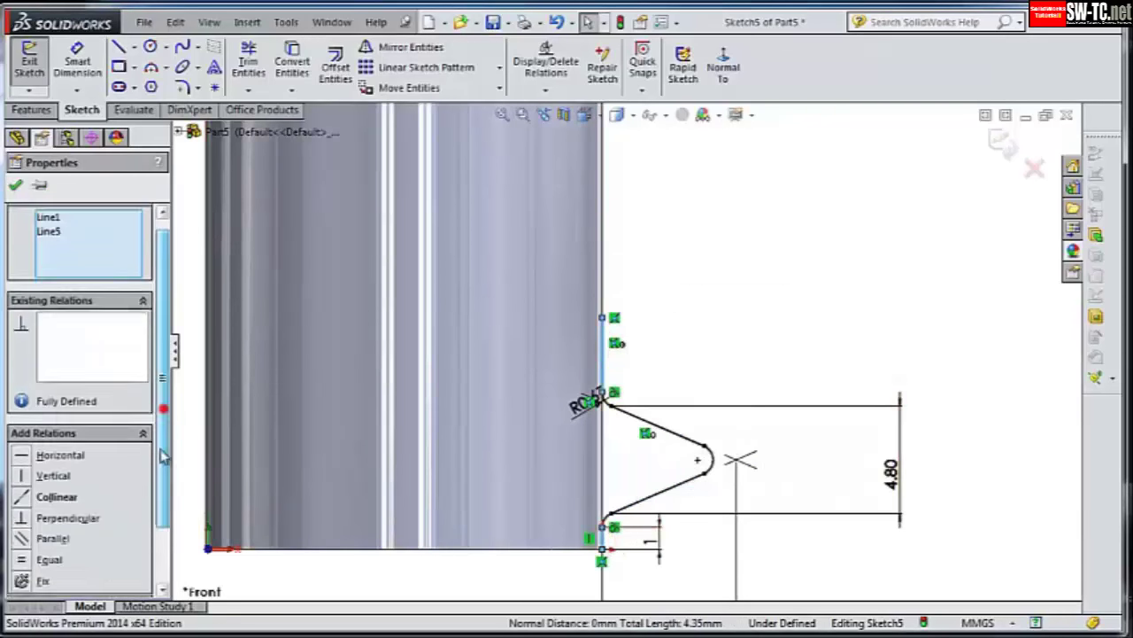
{"action": "left_click", "coordinate": [17, 184]}
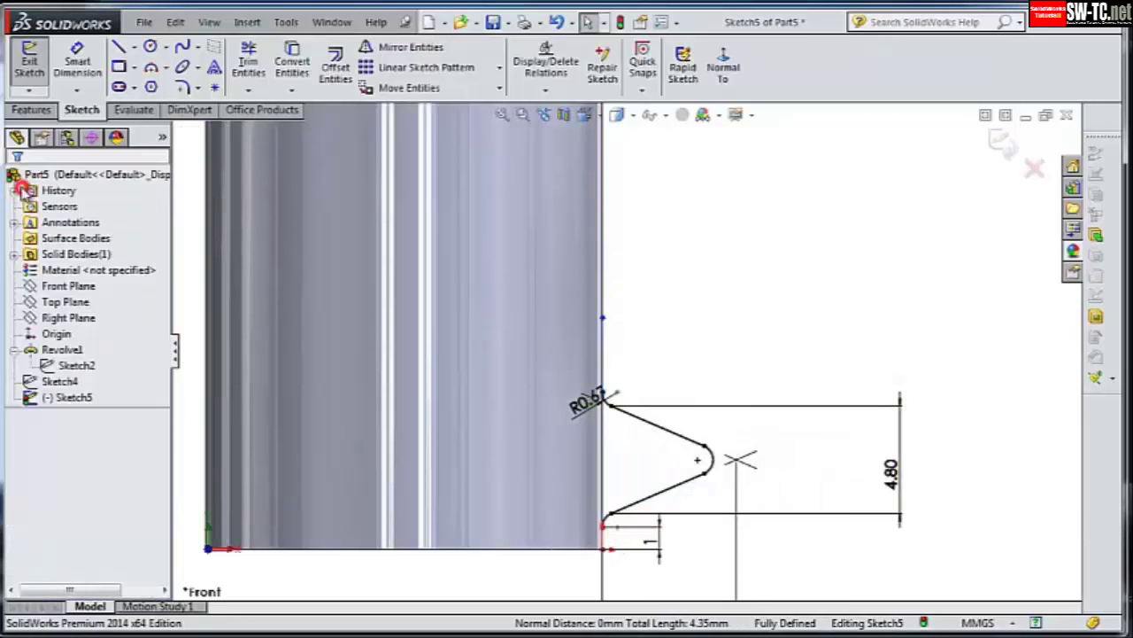
- Add a vertical line below the profile, change the bottom offset to 0.50 mm, and exit the sketch
{"action": "left_click", "coordinate": [118, 46]}
{"action": "left_click", "coordinate": [605, 392]}
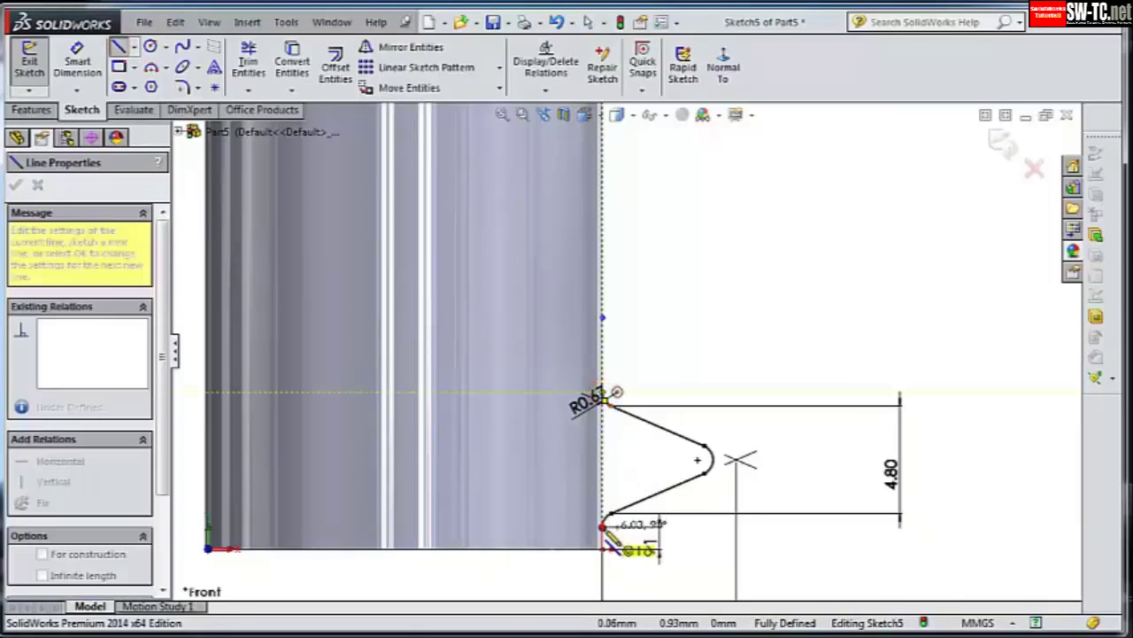
{"action": "left_click", "coordinate": [603, 528]}
{"action": "scroll", "coordinate": [726, 425], "scroll_direction": "up", "scroll_amount": 2}
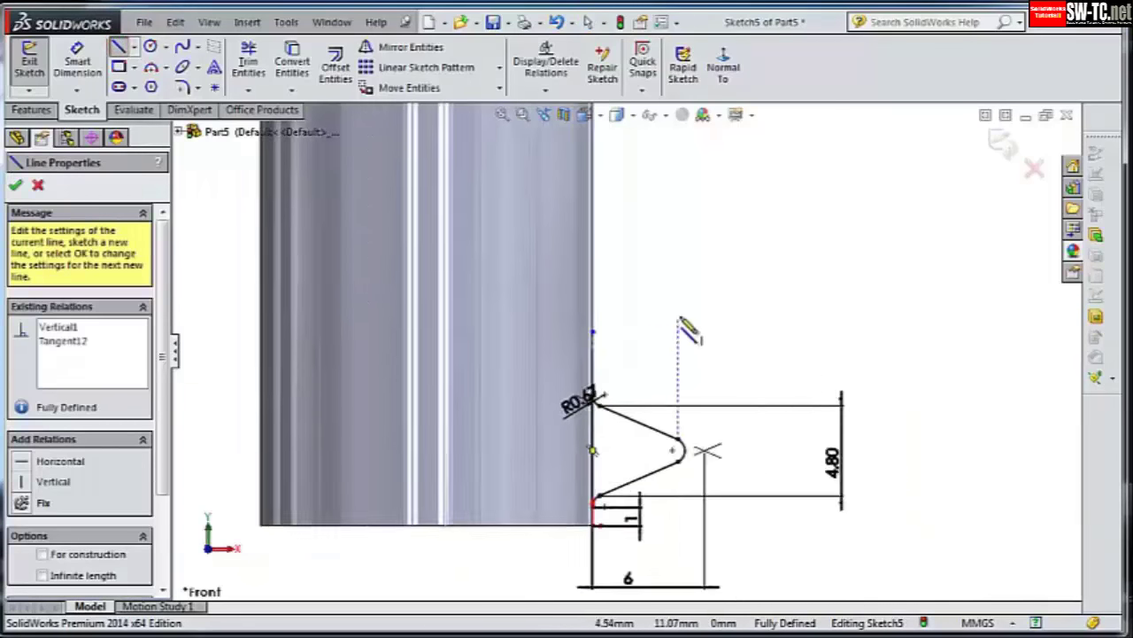
{"action": "scroll", "coordinate": [683, 324], "scroll_direction": "down", "scroll_amount": 2}
{"action": "scroll", "coordinate": [677, 545], "scroll_direction": "down", "scroll_amount": 1}
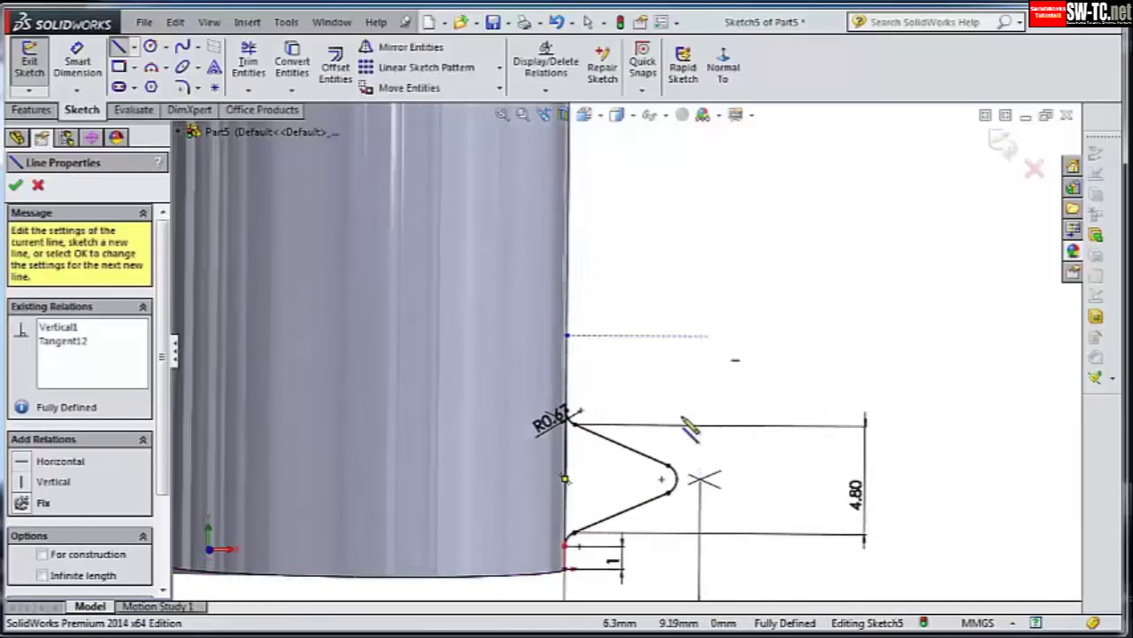
{"action": "scroll", "coordinate": [677, 545], "scroll_direction": "down", "scroll_amount": 1}
{"action": "double_click", "coordinate": [602, 567]}
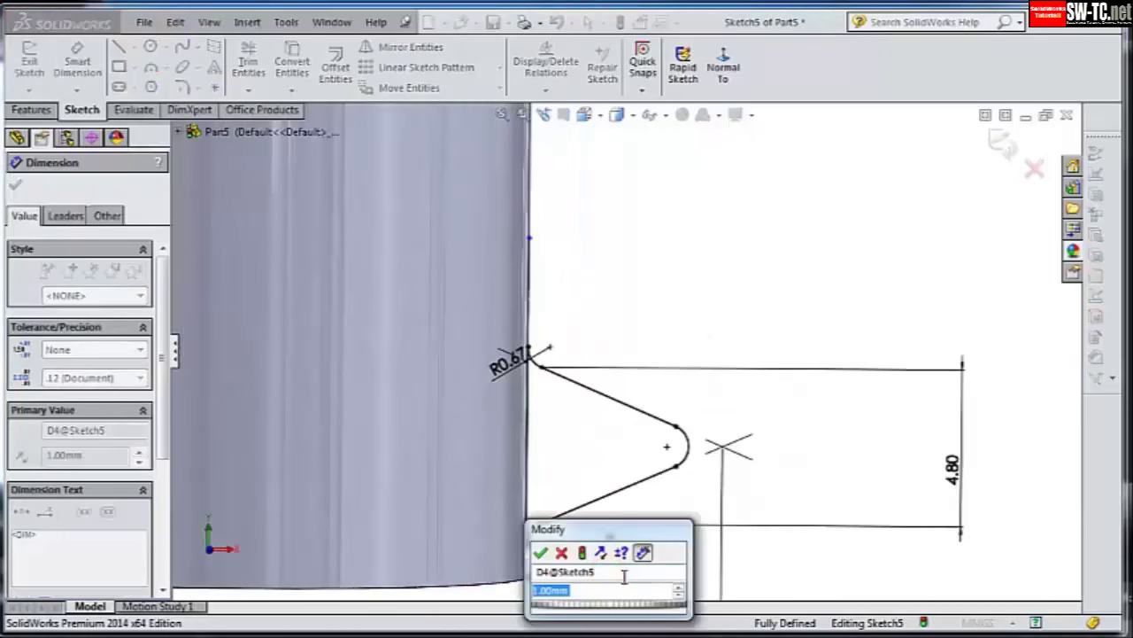
{"action": "key", "text": "Return"}
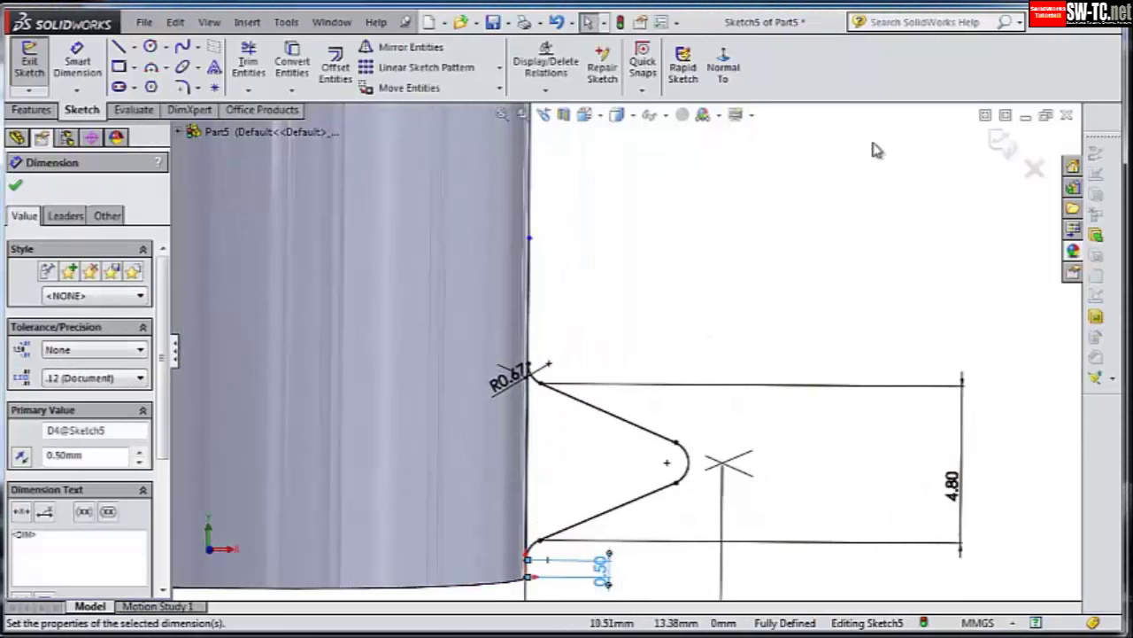
{"action": "left_click", "coordinate": [816, 227]}
{"action": "left_click", "coordinate": [1003, 152]}
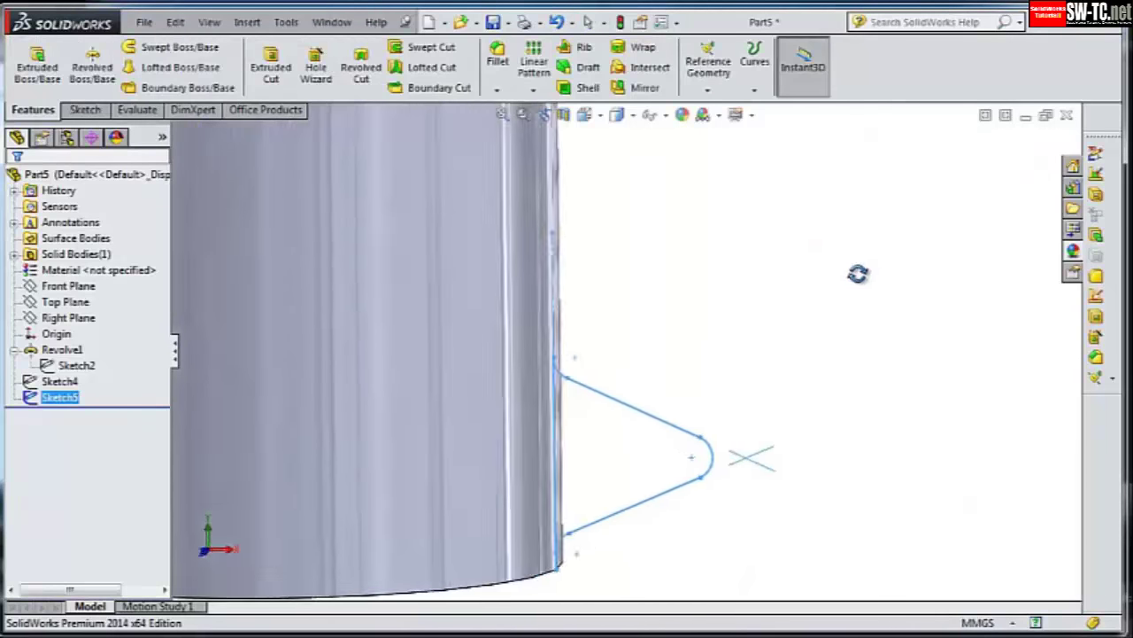
- Sketch on the cylinder's bottom face and convert its edge into a circle
{"action": "mouse_move", "coordinate": [897, 260]}
{"action": "middle_mouse_down"}
{"action": "mouse_move", "coordinate": [858, 273]}
{"action": "mouse_move", "coordinate": [876, 281]}
{"action": "middle_mouse_up"}
{"action": "mouse_move", "coordinate": [631, 358]}
{"action": "middle_mouse_down"}
{"action": "mouse_move", "coordinate": [612, 362]}
{"action": "mouse_move", "coordinate": [506, 475]}
{"action": "middle_mouse_up"}
{"action": "left_click", "coordinate": [499, 473]}
{"action": "left_click", "coordinate": [568, 418]}
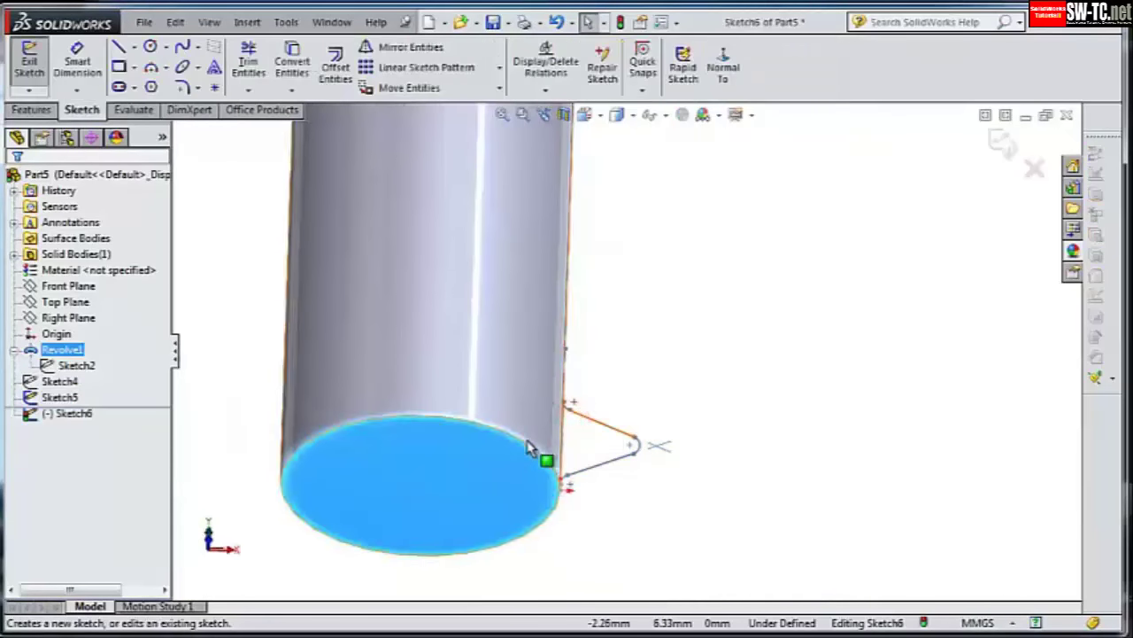
{"action": "left_click", "coordinate": [292, 67]}
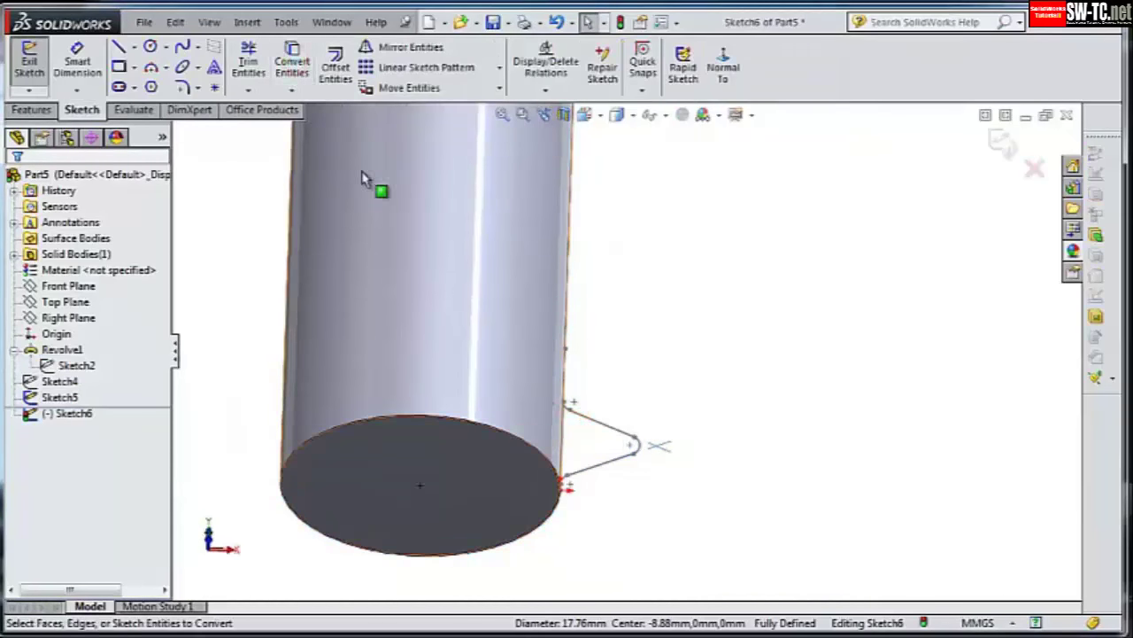
- Create a Helix/Spiral from that circle with 5 mm pitch and 18 revolutions
{"action": "left_click", "coordinate": [27, 110]}
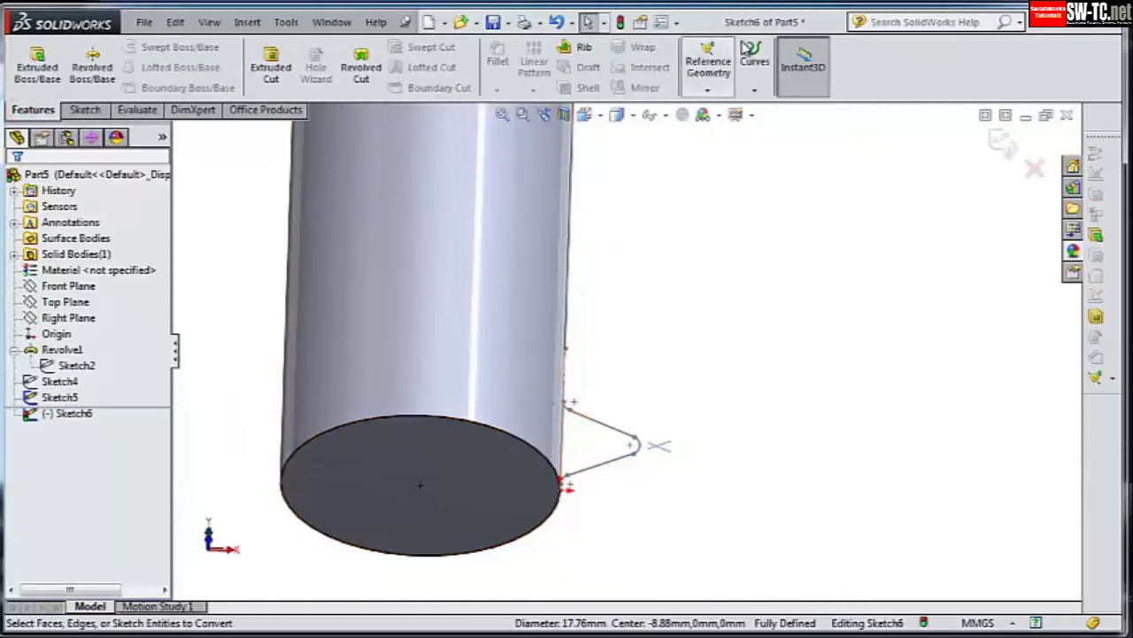
{"action": "left_click", "coordinate": [754, 90]}
{"action": "left_click", "coordinate": [781, 134]}
{"action": "middle_click_drag", "start_coordinate": [653, 242], "coordinate": [663, 377]}
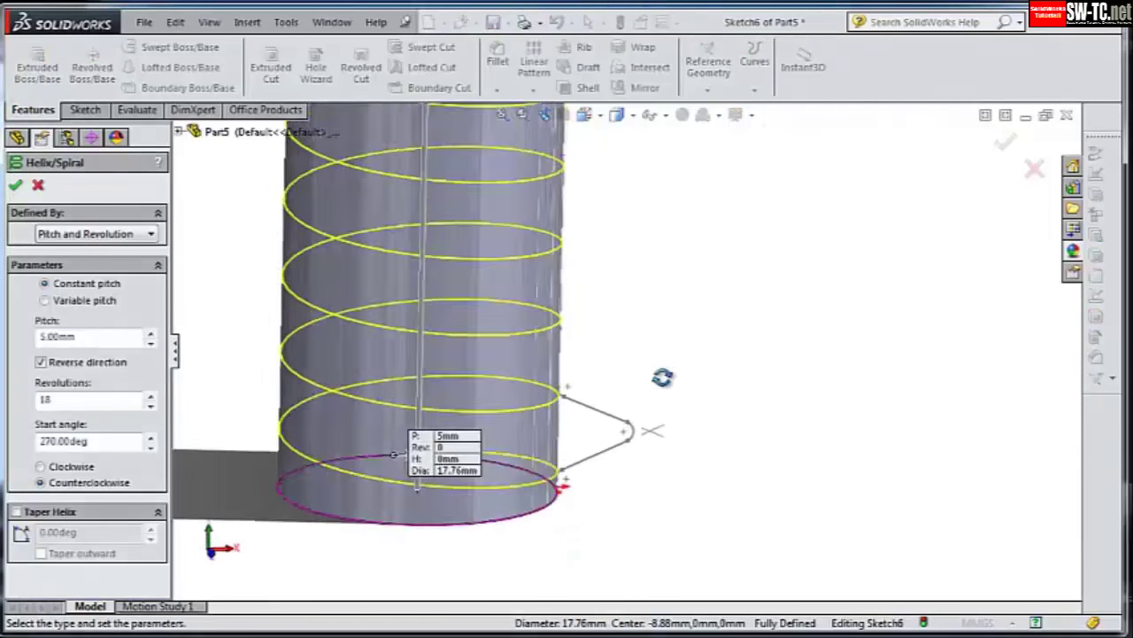
{"action": "scroll", "coordinate": [628, 256], "scroll_direction": "up", "scroll_amount": 5}
{"action": "middle_click_drag", "start_coordinate": [627, 256], "coordinate": [656, 135]}
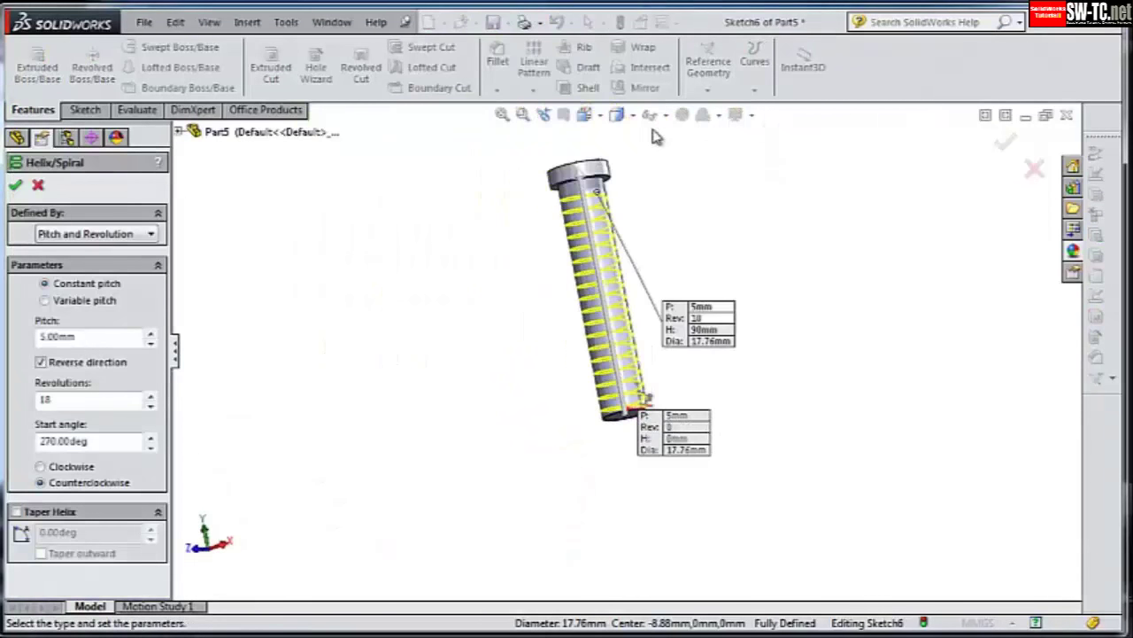
{"action": "scroll", "coordinate": [638, 168], "scroll_direction": "down", "scroll_amount": 3}
{"action": "middle_click_drag", "start_coordinate": [615, 207], "coordinate": [292, 328]}
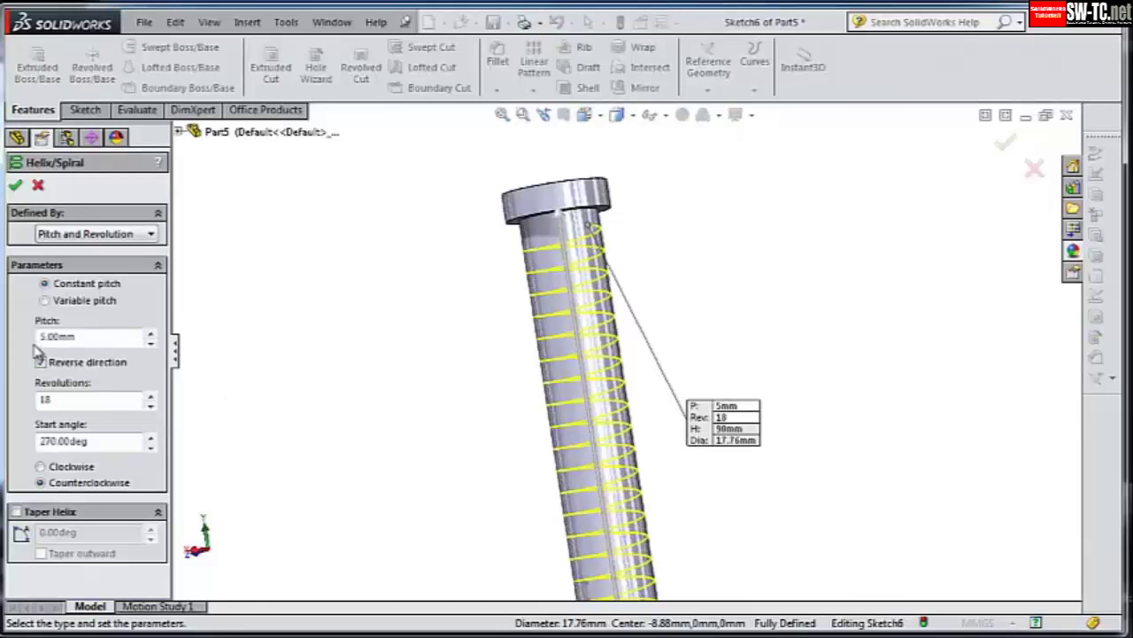
{"action": "mouse_move", "coordinate": [847, 405]}
{"action": "middle_mouse_down"}
{"action": "mouse_move", "coordinate": [855, 357]}
{"action": "mouse_move", "coordinate": [930, 266]}
{"action": "middle_mouse_up"}
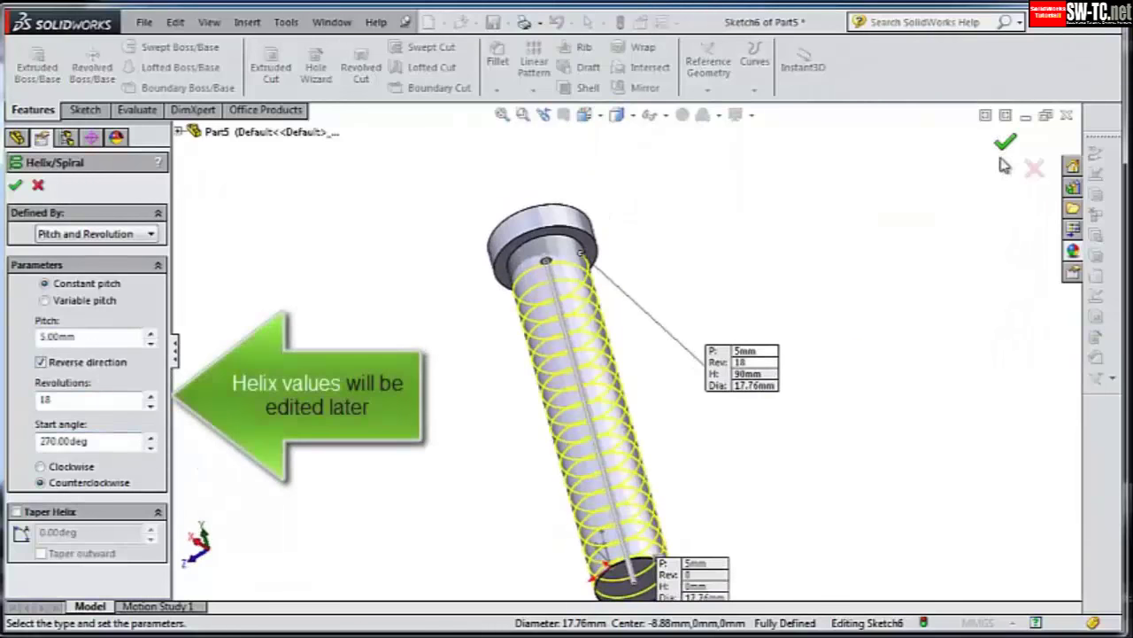
{"action": "key", "text": "Return"}
{"action": "mouse_move", "coordinate": [820, 415]}
{"action": "middle_mouse_down"}
{"action": "mouse_move", "coordinate": [772, 387]}
{"action": "mouse_move", "coordinate": [400, 448]}
{"action": "mouse_move", "coordinate": [610, 430]}
{"action": "mouse_move", "coordinate": [494, 409]}
{"action": "mouse_move", "coordinate": [445, 413]}
{"action": "middle_mouse_up"}
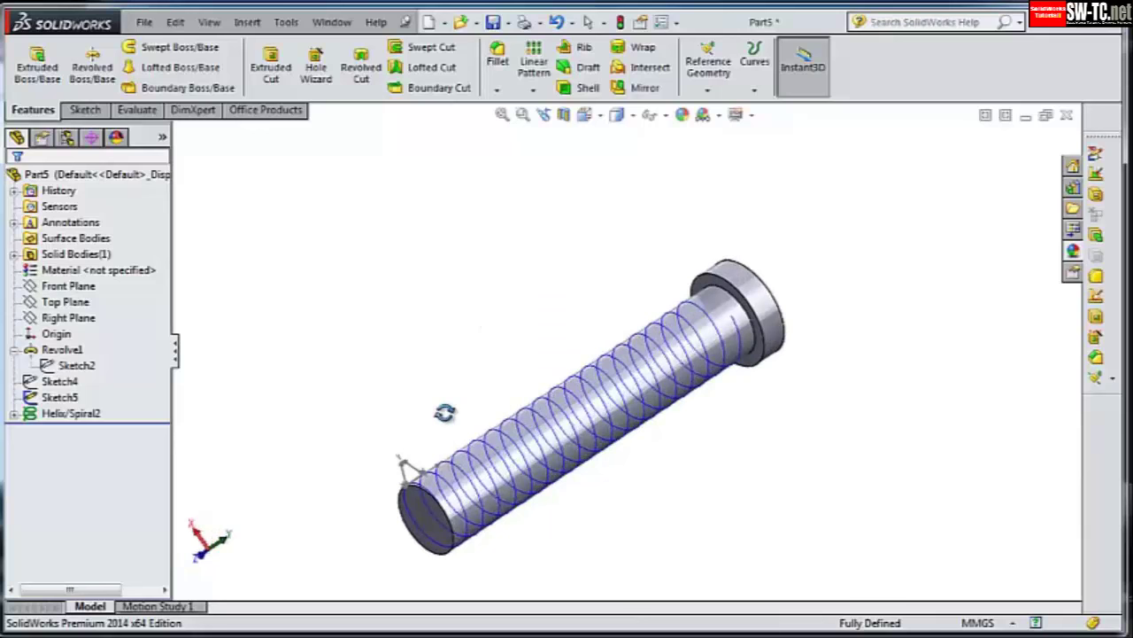
- Sweep the Sketch5 thread profile along Helix/Spiral2 and inspect the thread preview
{"action": "left_click", "coordinate": [85, 110]}
{"action": "left_click", "coordinate": [33, 110]}
{"action": "left_click", "coordinate": [173, 47]}
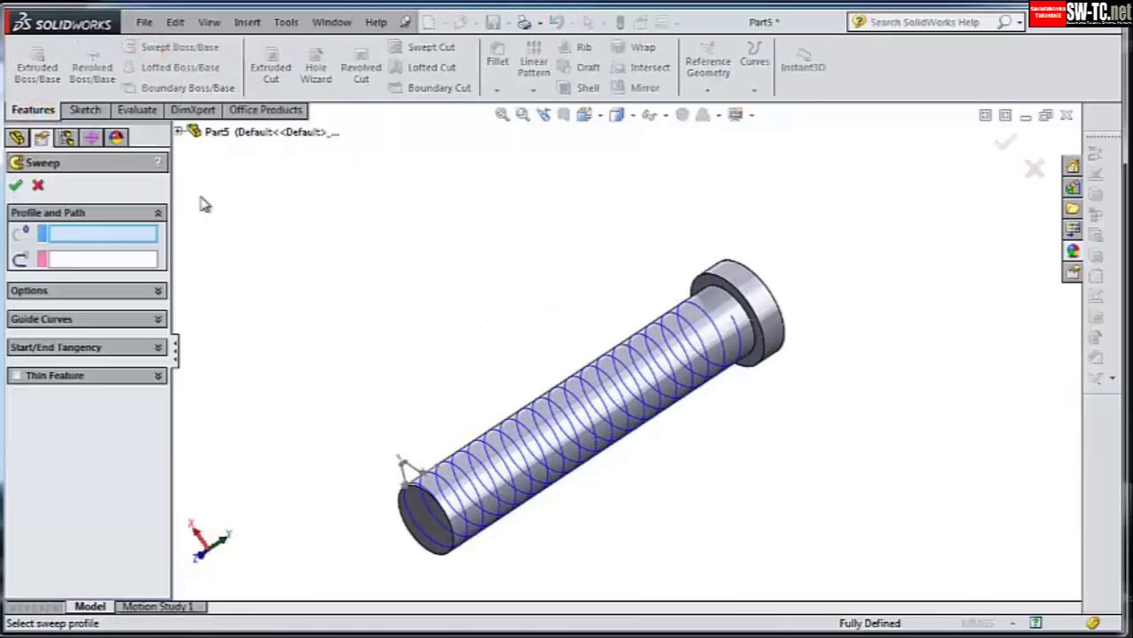
{"action": "left_click", "coordinate": [483, 495]}
{"action": "mouse_move", "coordinate": [646, 435]}
{"action": "middle_mouse_down"}
{"action": "mouse_move", "coordinate": [489, 413]}
{"action": "mouse_move", "coordinate": [561, 445]}
{"action": "mouse_move", "coordinate": [570, 484]}
{"action": "mouse_move", "coordinate": [549, 518]}
{"action": "middle_mouse_up"}
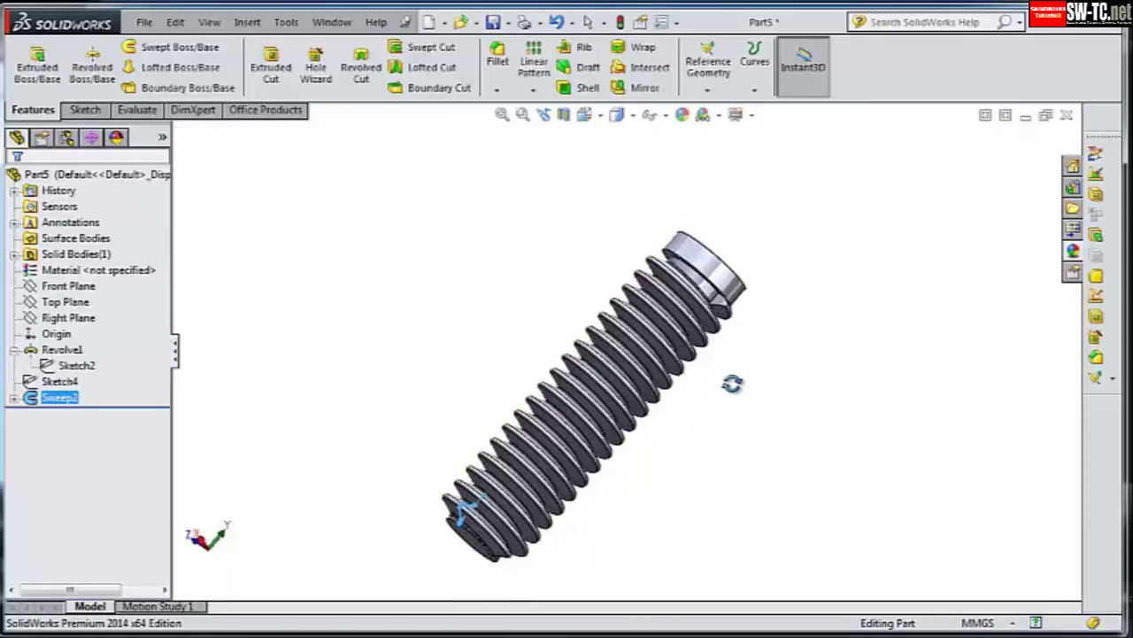
{"action": "scroll", "coordinate": [525, 533], "scroll_direction": "down", "scroll_amount": 2}
{"action": "scroll", "coordinate": [525, 532], "scroll_direction": "down", "scroll_amount": 4}
{"action": "mouse_move", "coordinate": [525, 532]}
{"action": "middle_mouse_down"}
{"action": "mouse_move", "coordinate": [451, 478]}
{"action": "mouse_move", "coordinate": [412, 410]}
{"action": "mouse_move", "coordinate": [581, 516]}
{"action": "mouse_move", "coordinate": [537, 480]}
{"action": "middle_mouse_up"}
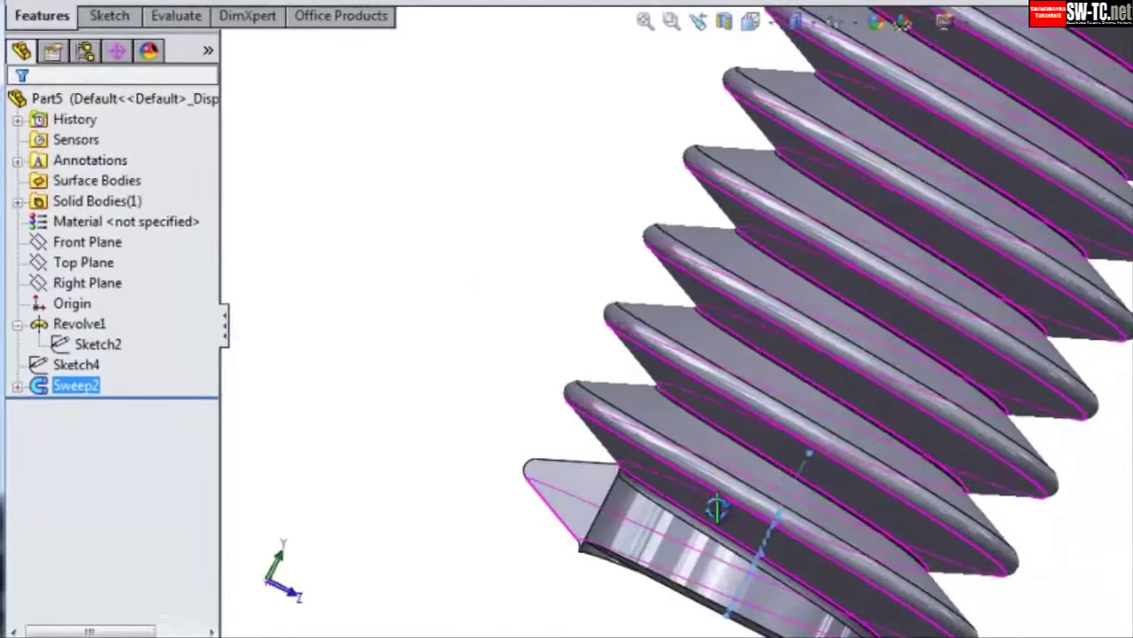
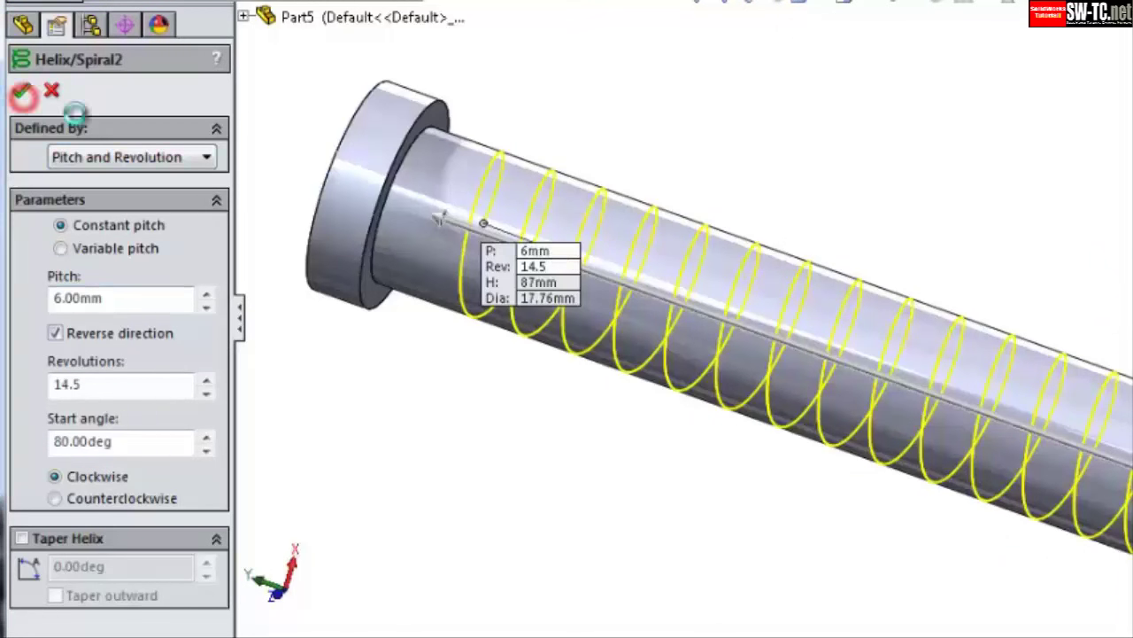
- Accept the 6 mm pitch, 14.5-revolution helix and orbit to inspect the threaded rod
{"action": "left_click", "coordinate": [24, 94]}
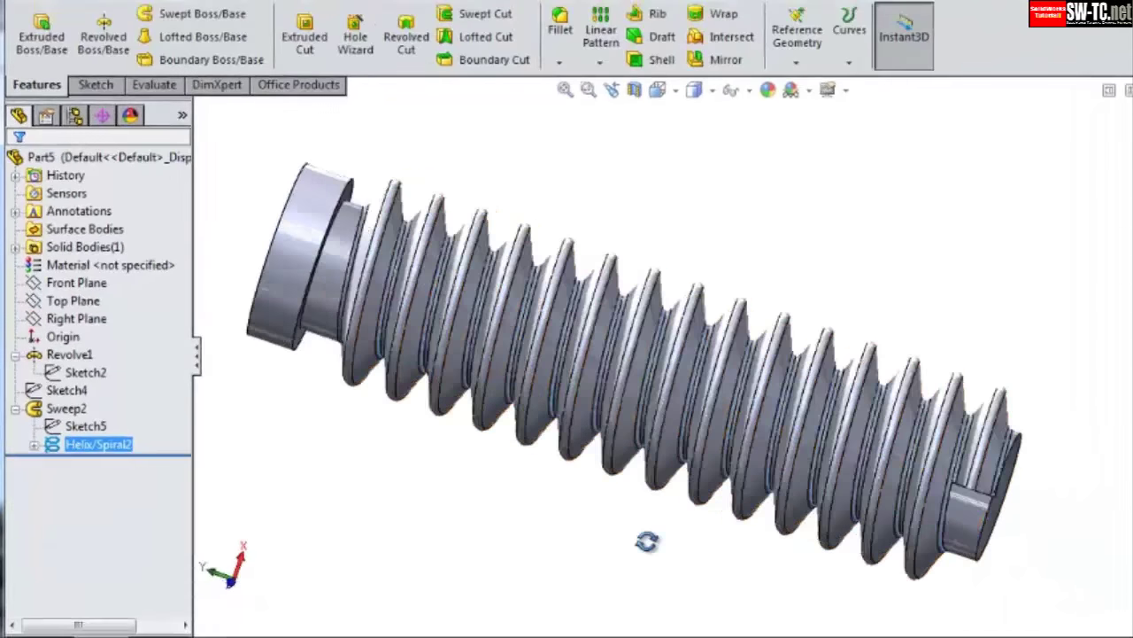
{"action": "mouse_move", "coordinate": [647, 539]}
{"action": "middle_mouse_down"}
{"action": "mouse_move", "coordinate": [740, 431]}
{"action": "mouse_move", "coordinate": [956, 471]}
{"action": "mouse_move", "coordinate": [628, 435]}
{"action": "mouse_move", "coordinate": [1071, 520]}
{"action": "mouse_move", "coordinate": [915, 328]}
{"action": "mouse_move", "coordinate": [799, 329]}
{"action": "mouse_move", "coordinate": [1047, 445]}
{"action": "mouse_move", "coordinate": [986, 379]}
{"action": "mouse_move", "coordinate": [1022, 435]}
{"action": "mouse_move", "coordinate": [1050, 364]}
{"action": "mouse_move", "coordinate": [1024, 480]}
{"action": "mouse_move", "coordinate": [929, 409]}
{"action": "middle_mouse_up"}
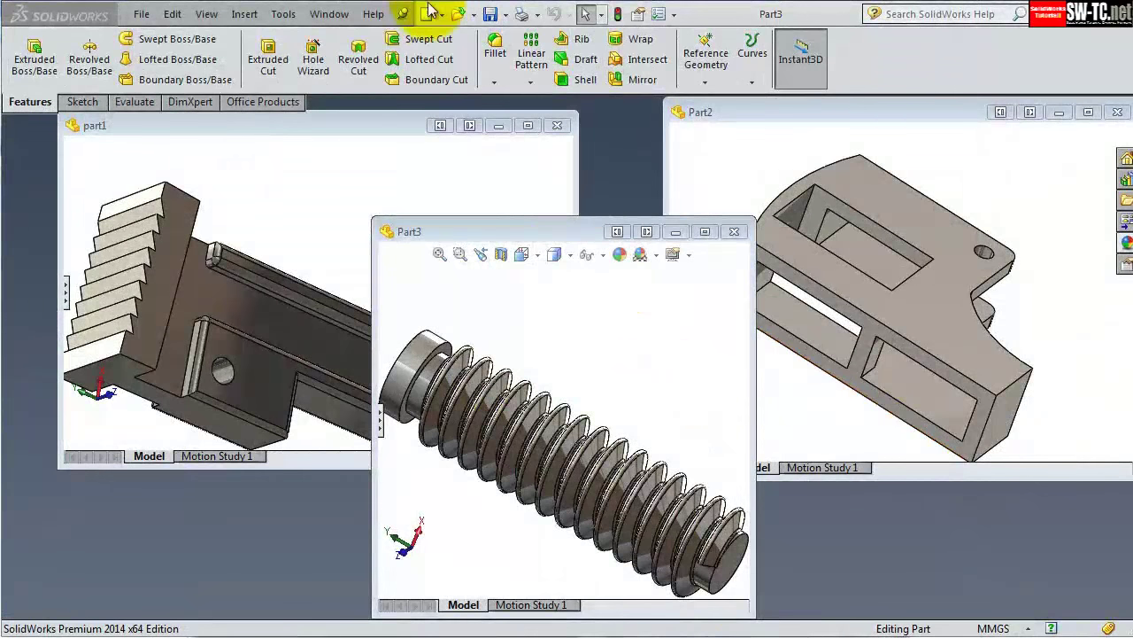
- Create a new part document
{"action": "left_click", "coordinate": [429, 12]}
{"action": "left_click", "coordinate": [275, 181]}
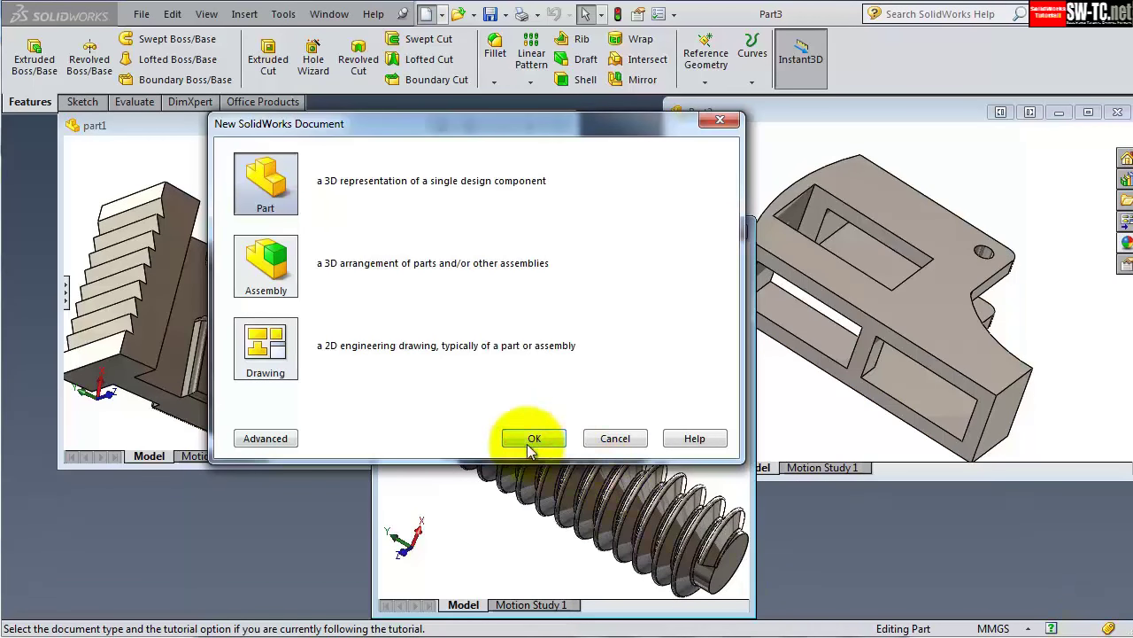
{"action": "left_click", "coordinate": [530, 438]}
- Sketch a 32 mm diameter circle centred on the origin on the Top Plane
{"action": "left_click", "coordinate": [62, 294]}
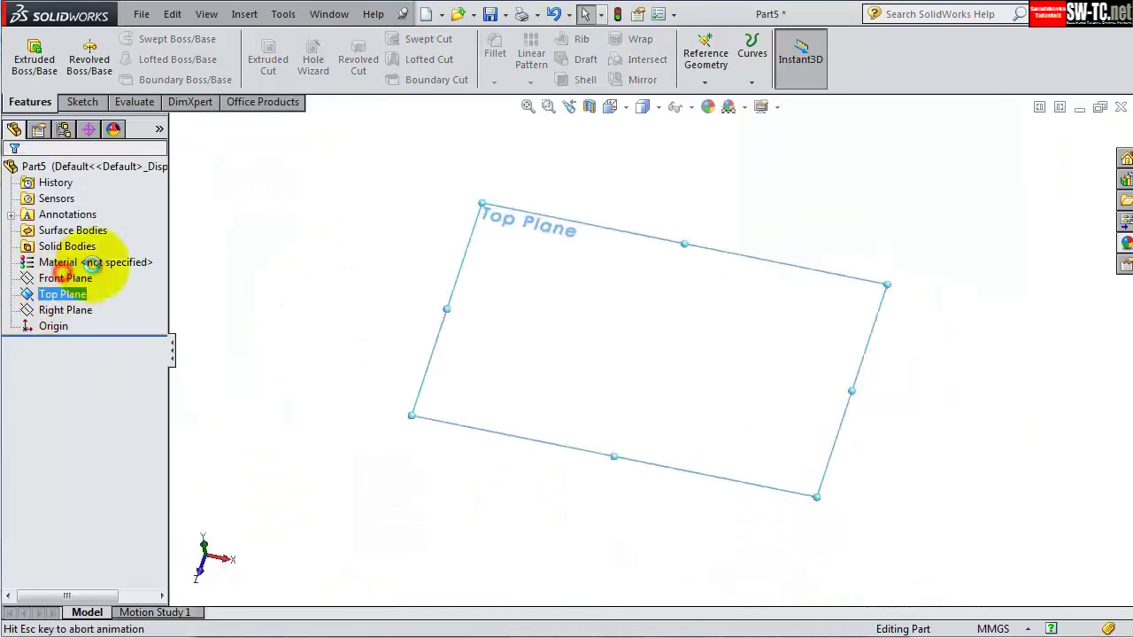
{"action": "left_click", "coordinate": [71, 270]}
{"action": "left_click", "coordinate": [652, 349]}
{"action": "left_click", "coordinate": [544, 233]}
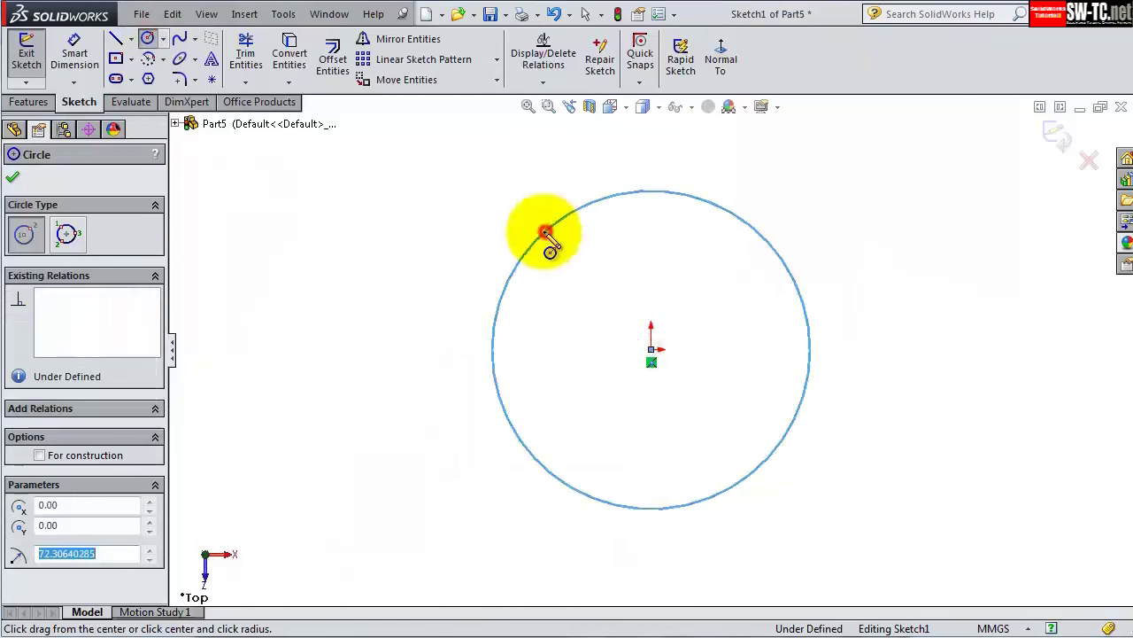
{"action": "left_click", "coordinate": [74, 54]}
{"action": "left_click", "coordinate": [512, 257]}
{"action": "left_click", "coordinate": [456, 259]}
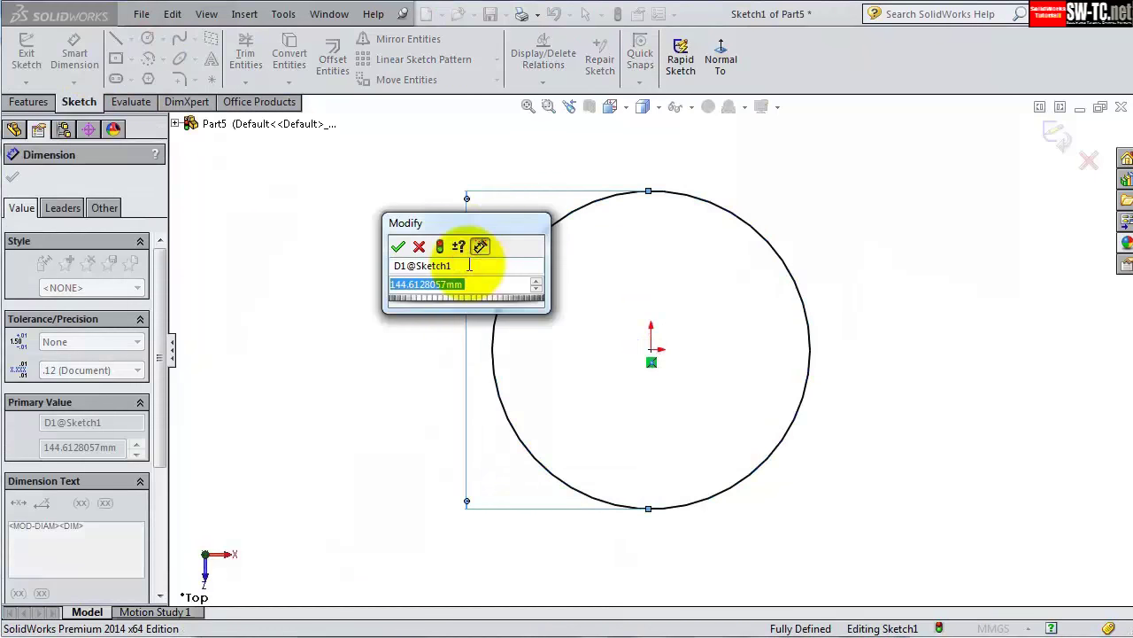
{"action": "key", "text": "Return"}
- Extrude the circle 17 mm into a solid cylinder
{"action": "left_click", "coordinate": [29, 102]}
{"action": "left_click", "coordinate": [34, 55]}
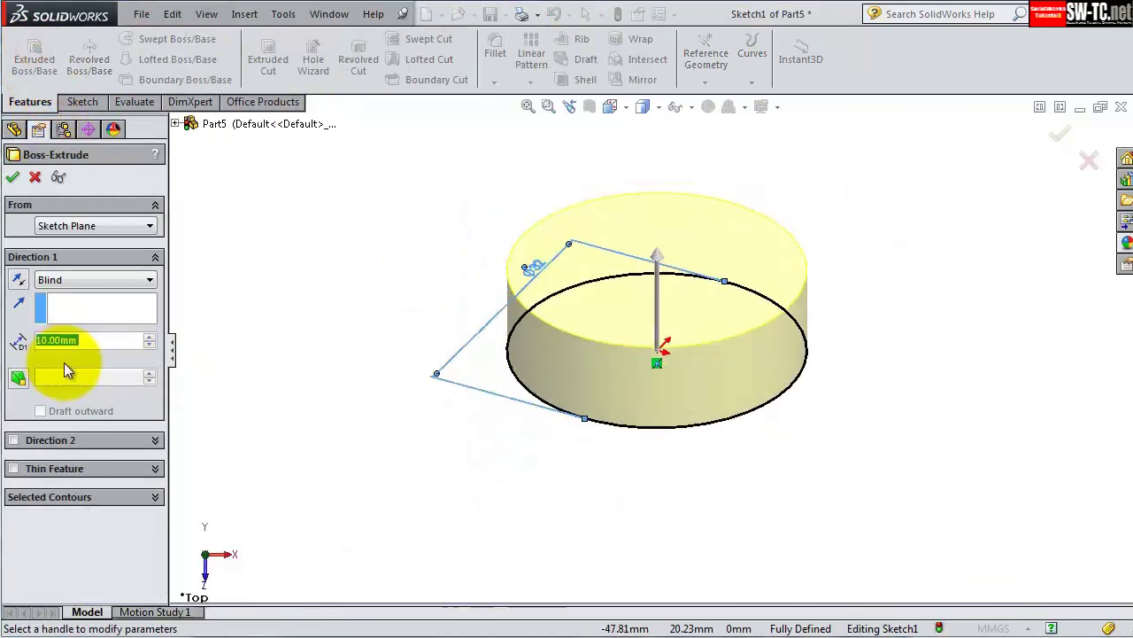
{"action": "type", "text": "17"}
{"action": "left_click", "coordinate": [64, 362]}
{"action": "left_click", "coordinate": [12, 176]}
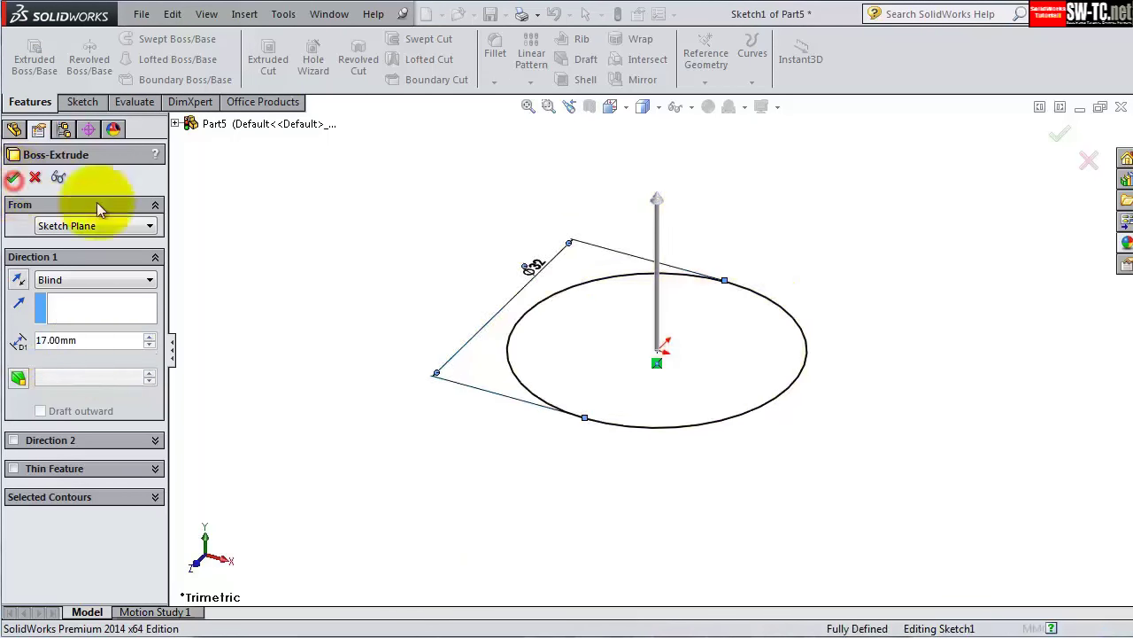
{"action": "middle_click_drag", "start_coordinate": [809, 367], "coordinate": [774, 387]}
{"action": "left_click", "coordinate": [666, 329]}
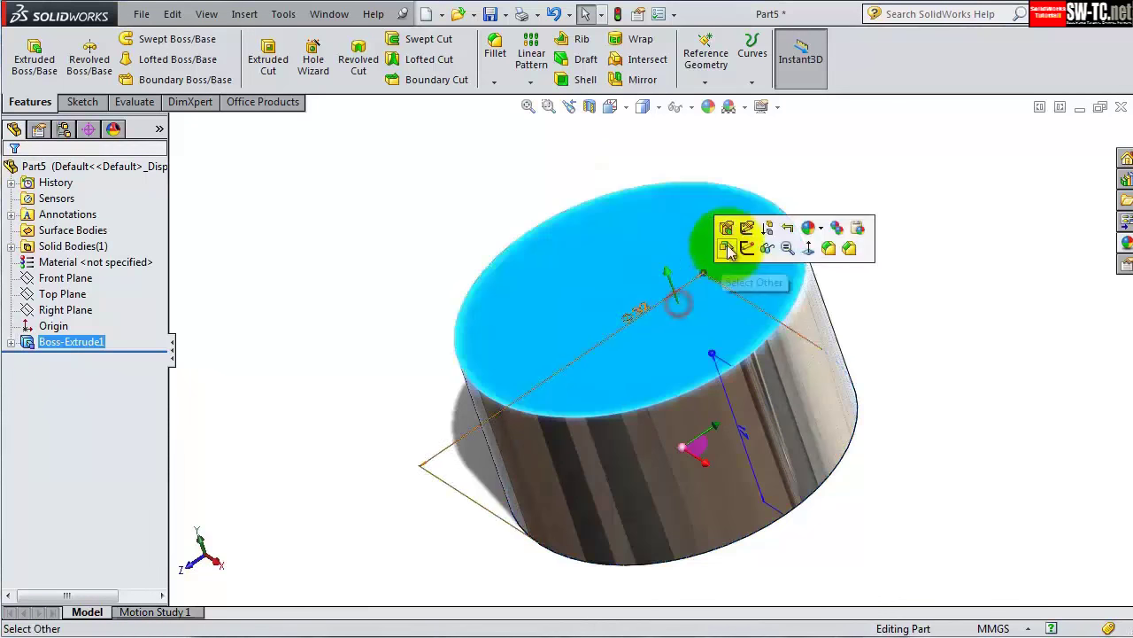
- On the cylinder's end face, sketch a horizontal centerline from the origin and a triangle on it
{"action": "left_click", "coordinate": [724, 240]}
{"action": "left_click", "coordinate": [131, 39]}
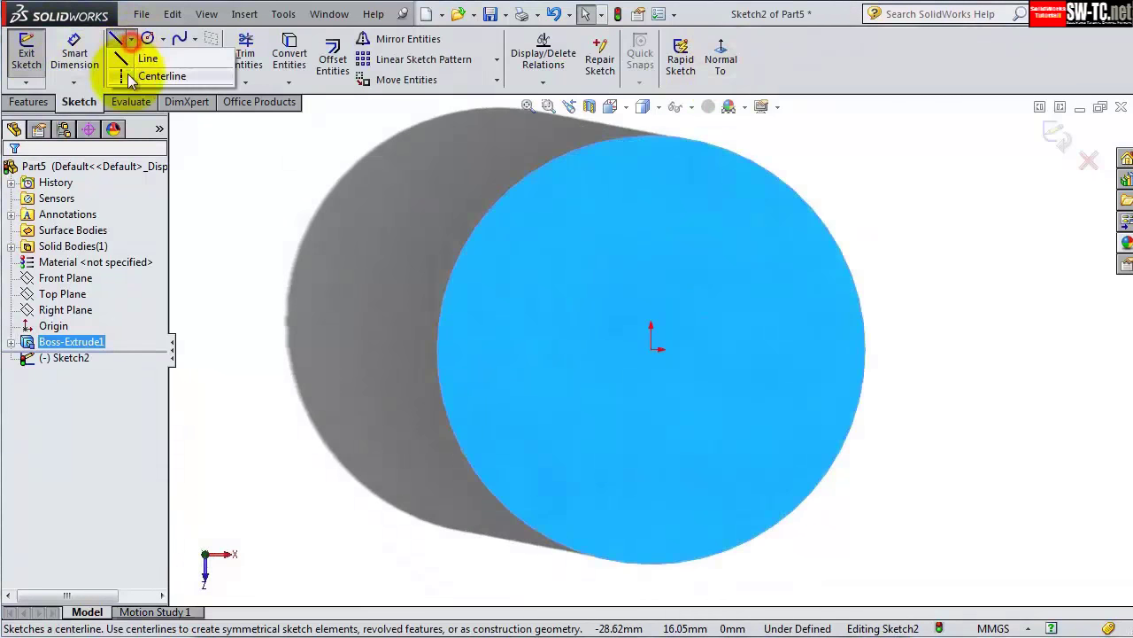
{"action": "left_click", "coordinate": [164, 74]}
{"action": "left_click", "coordinate": [653, 351]}
{"action": "left_click", "coordinate": [930, 349]}
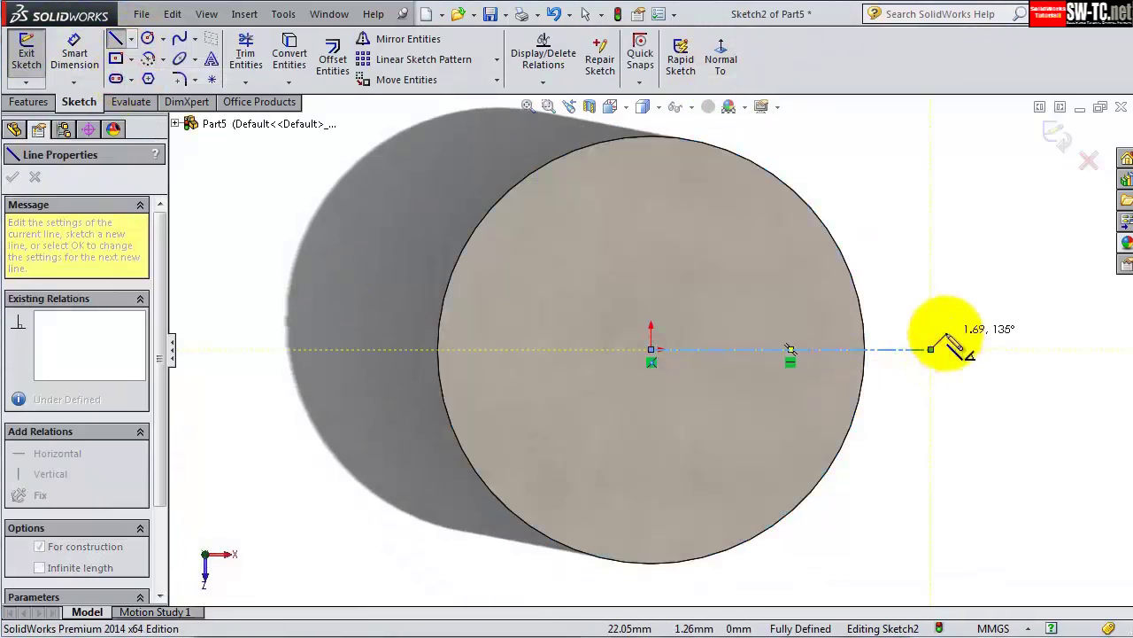
{"action": "key", "text": "Escape"}
{"action": "left_click", "coordinate": [116, 46]}
{"action": "left_click", "coordinate": [832, 349]}
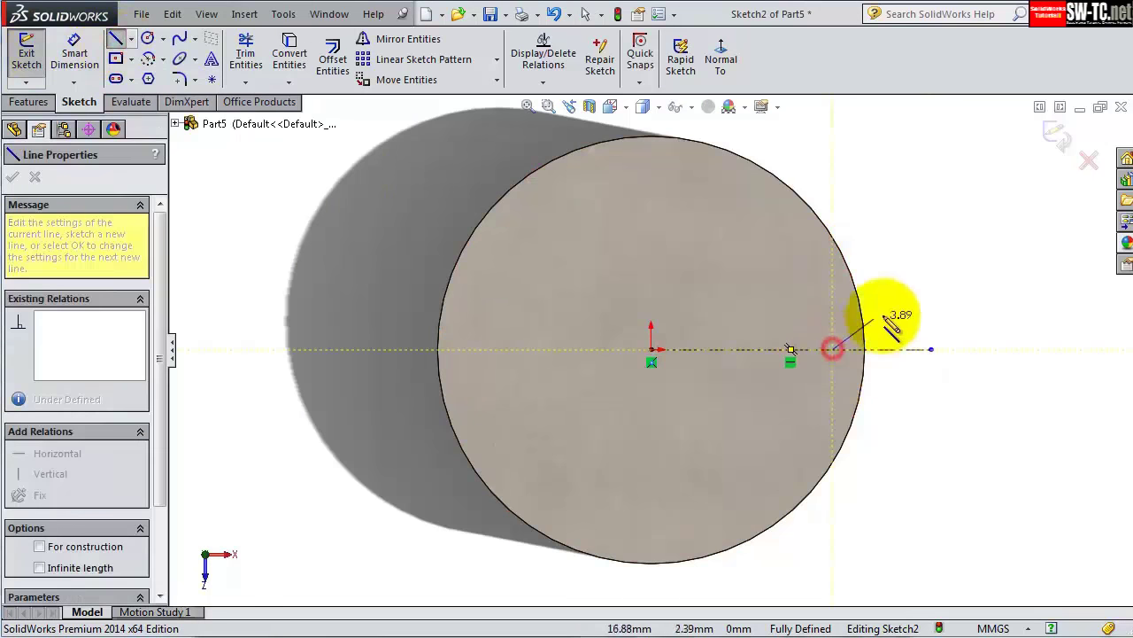
{"action": "left_click", "coordinate": [905, 383]}
{"action": "left_click", "coordinate": [832, 349]}
{"action": "key", "text": "Escape"}
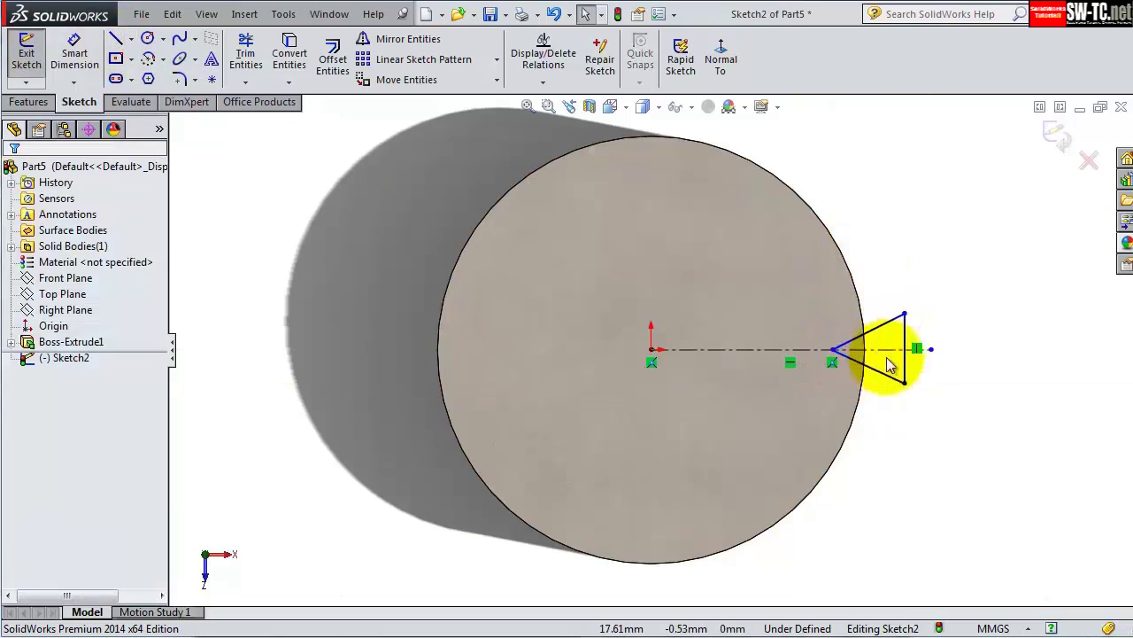
- Dimension the triangle's point 14 mm from the origin
{"action": "left_click", "coordinate": [653, 349]}
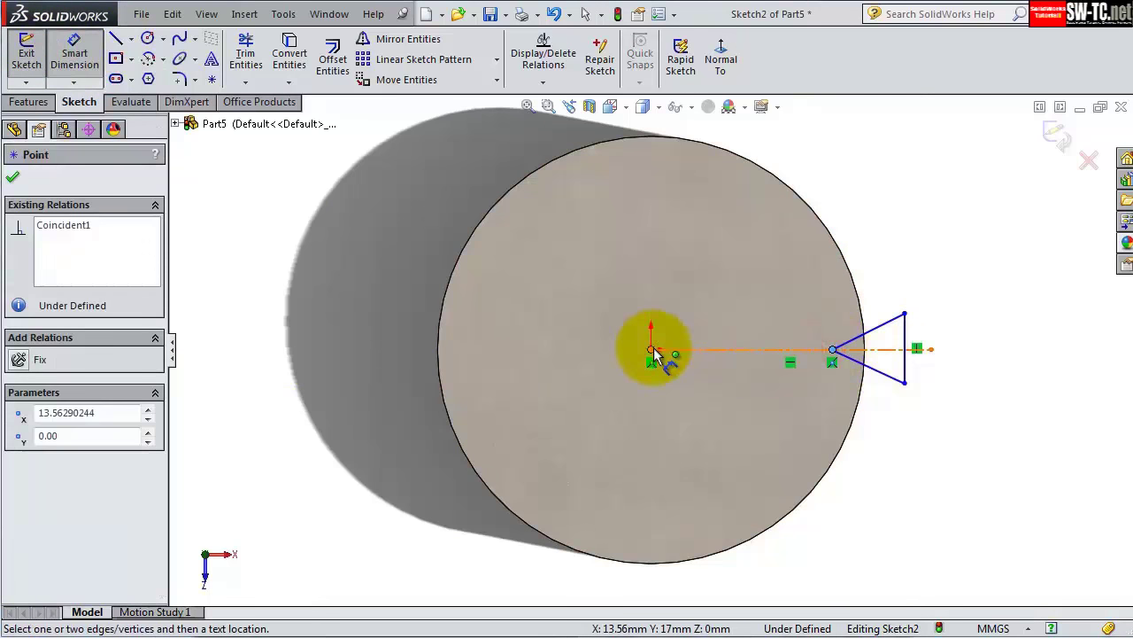
{"action": "left_click", "coordinate": [725, 212]}
{"action": "type", "text": "14"}
{"action": "key", "text": "Return"}
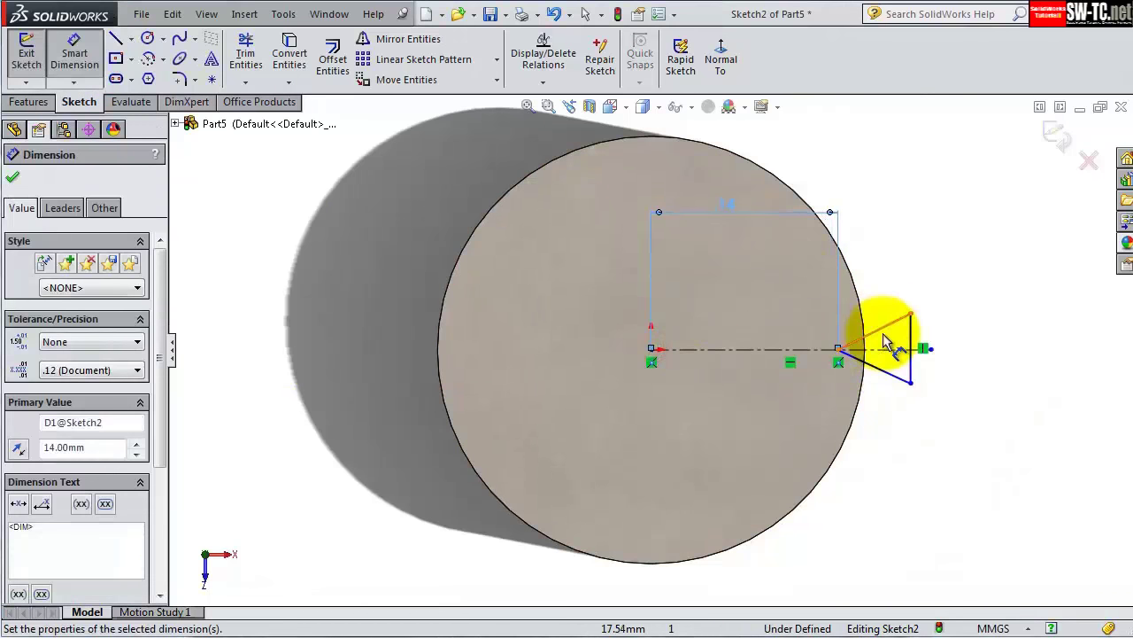
- Dimension both triangle sides at 30° to the centerline
{"action": "left_click", "coordinate": [885, 327]}
{"action": "left_click", "coordinate": [894, 352]}
{"action": "left_click", "coordinate": [949, 344]}
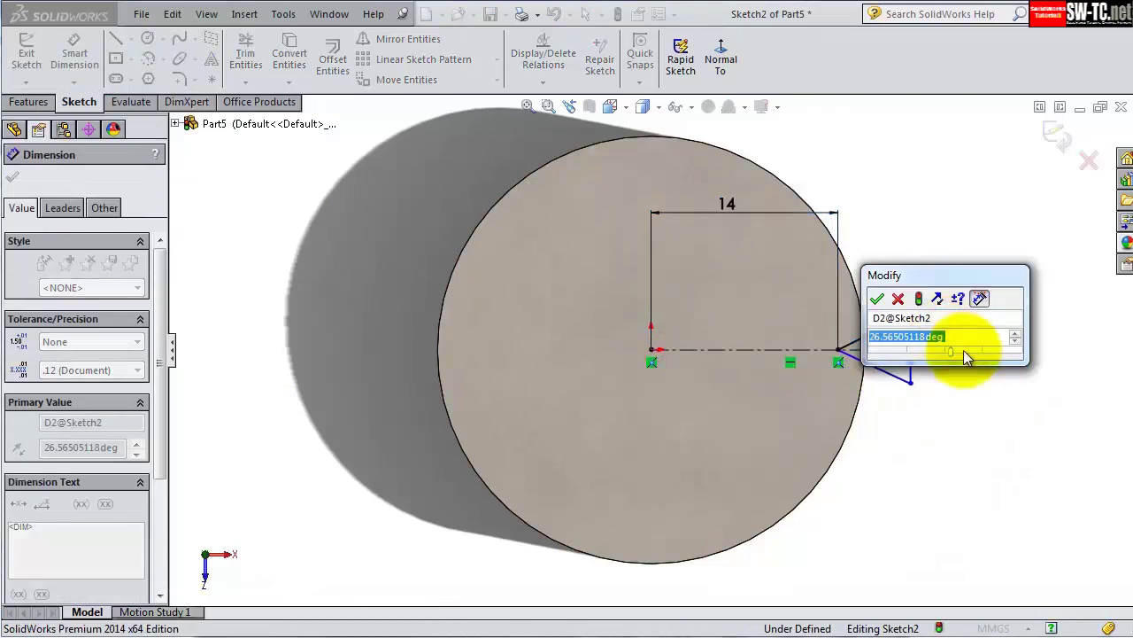
{"action": "type", "text": "30"}
{"action": "key", "text": "Return"}
{"action": "left_click", "coordinate": [903, 351]}
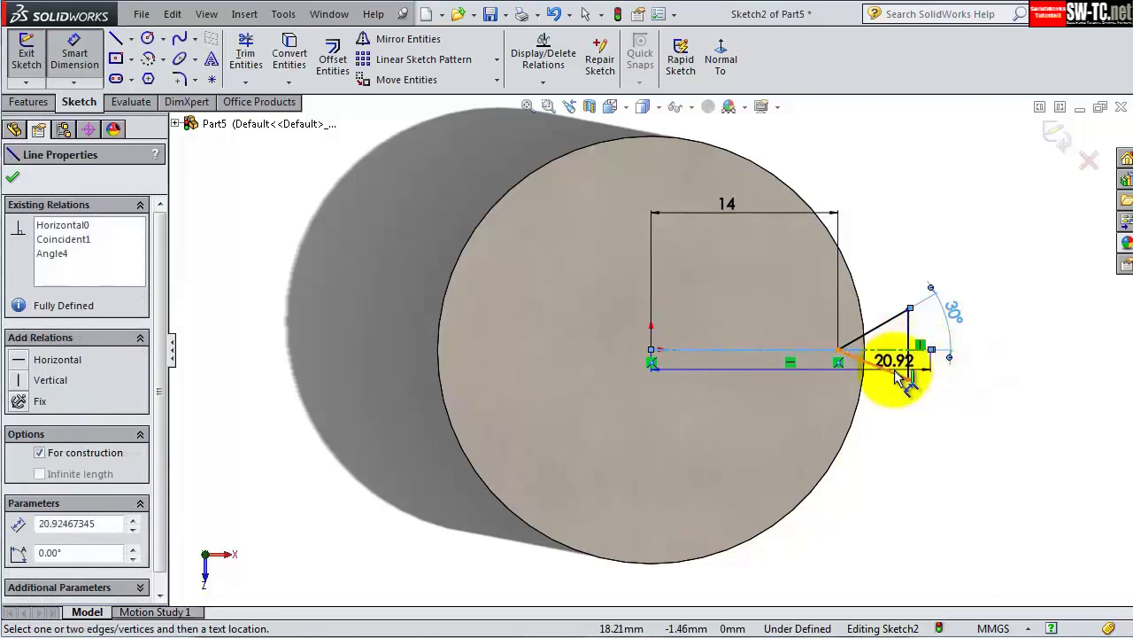
{"action": "left_click", "coordinate": [899, 383]}
{"action": "left_click", "coordinate": [938, 376]}
{"action": "type", "text": "30"}
{"action": "key", "text": "Return"}
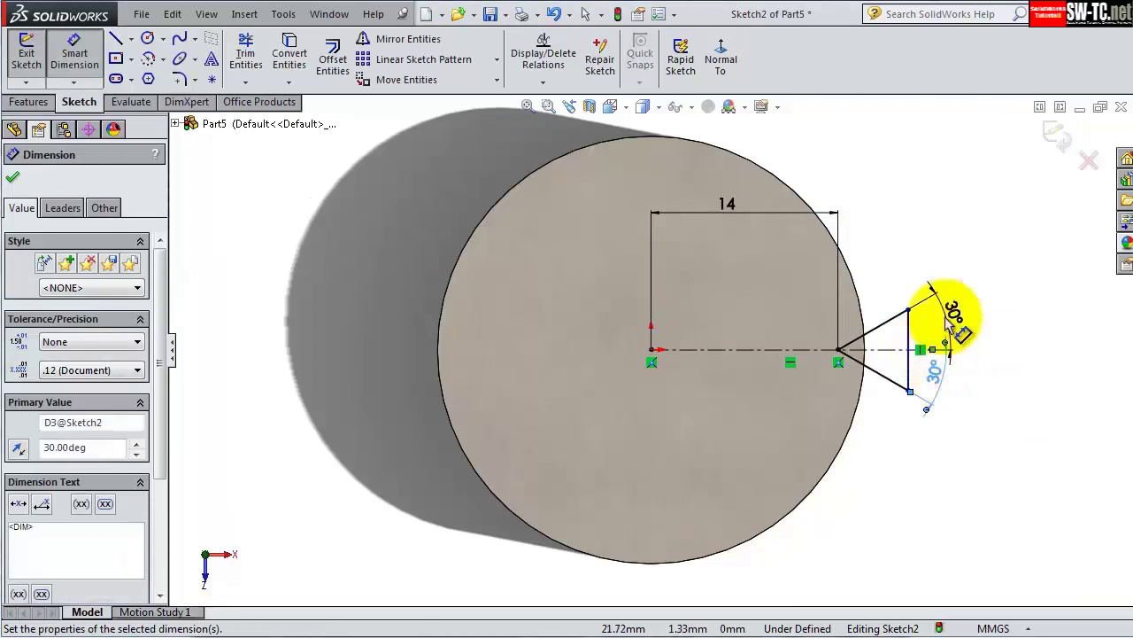
{"action": "key", "text": "Escape"}
- Make the triangle's vertical line tangent to the cylinder rim
{"action": "left_click", "coordinate": [909, 349]}
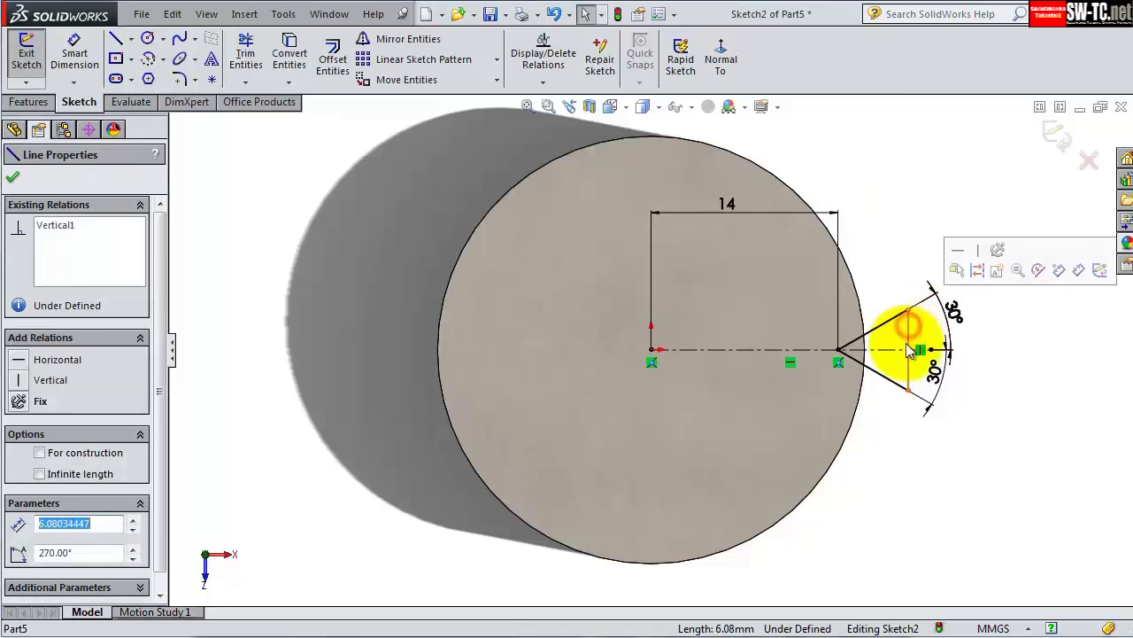
{"action": "left_click", "coordinate": [866, 338], "text": "ctrl"}
{"action": "left_click", "coordinate": [931, 282]}
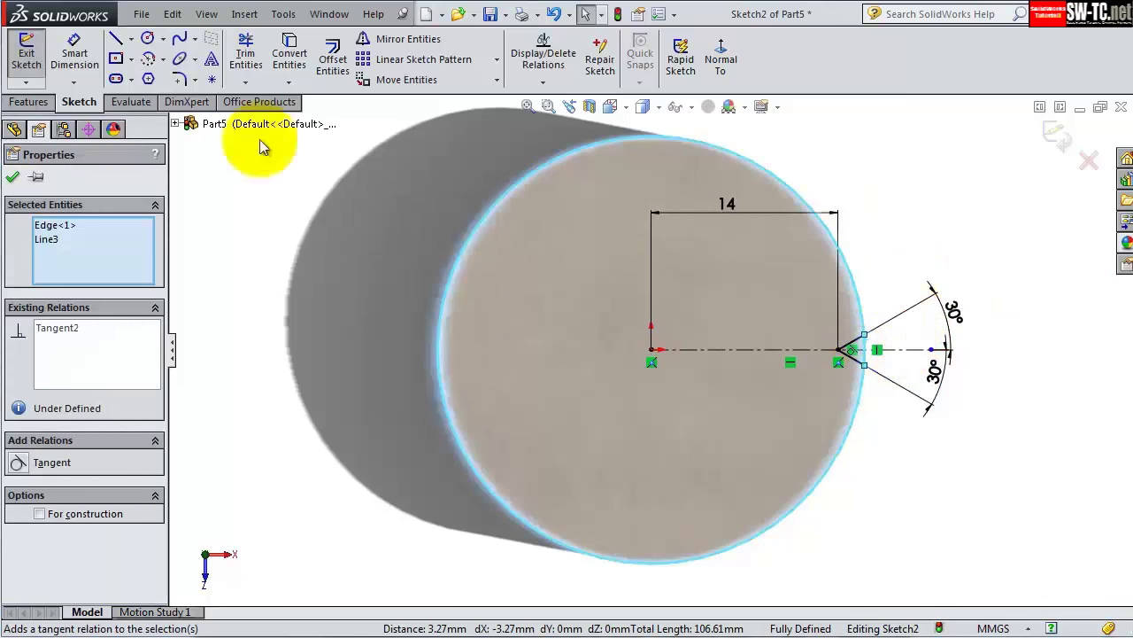
{"action": "left_click", "coordinate": [14, 130]}
{"action": "left_click", "coordinate": [28, 102]}
{"action": "left_click", "coordinate": [267, 59]}
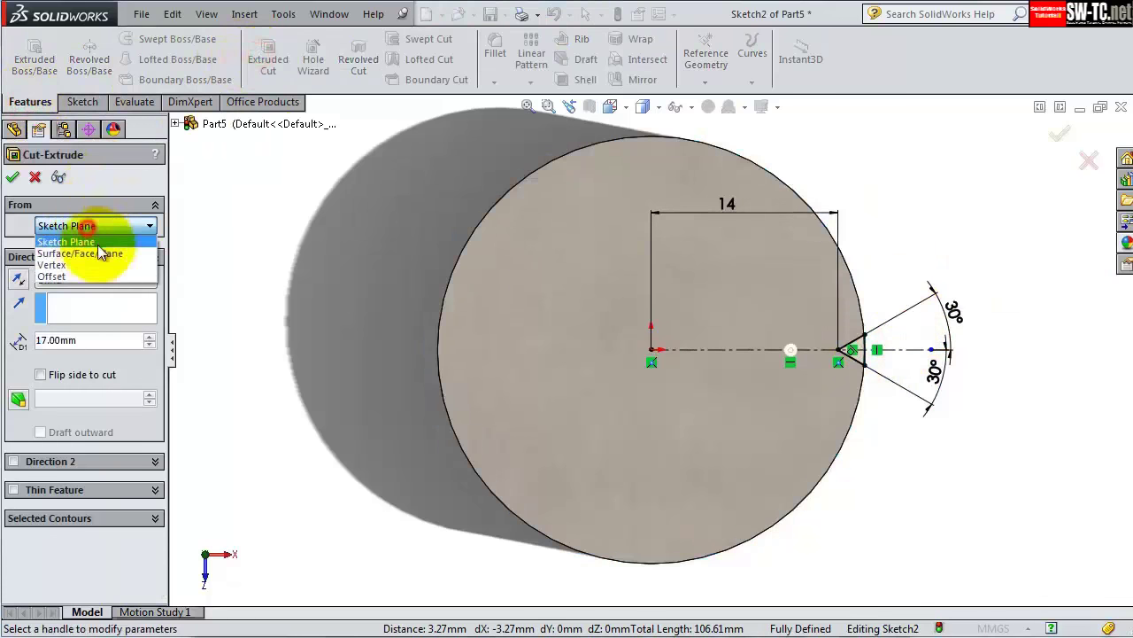
- Cut the triangle Through All into the cylinder
{"action": "left_click", "coordinate": [24, 235]}
{"action": "left_click", "coordinate": [76, 280]}
{"action": "left_click", "coordinate": [80, 304]}
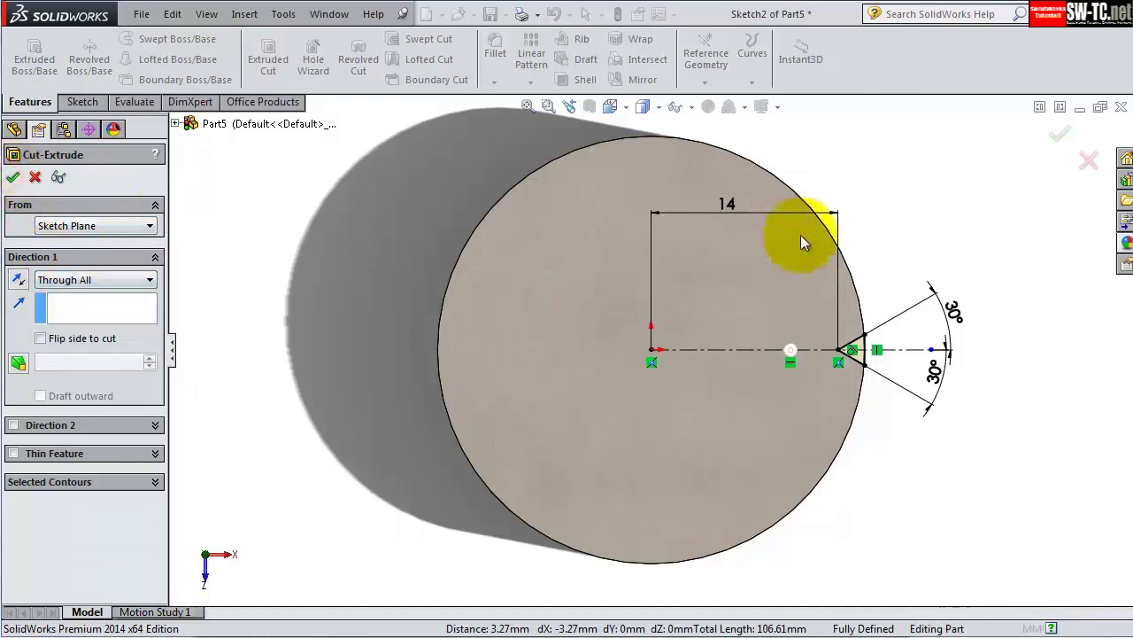
{"action": "key", "text": "Return"}
{"action": "mouse_move", "coordinate": [800, 234]}
{"action": "middle_mouse_down"}
{"action": "mouse_move", "coordinate": [835, 291]}
{"action": "mouse_move", "coordinate": [649, 148]}
{"action": "middle_mouse_up"}
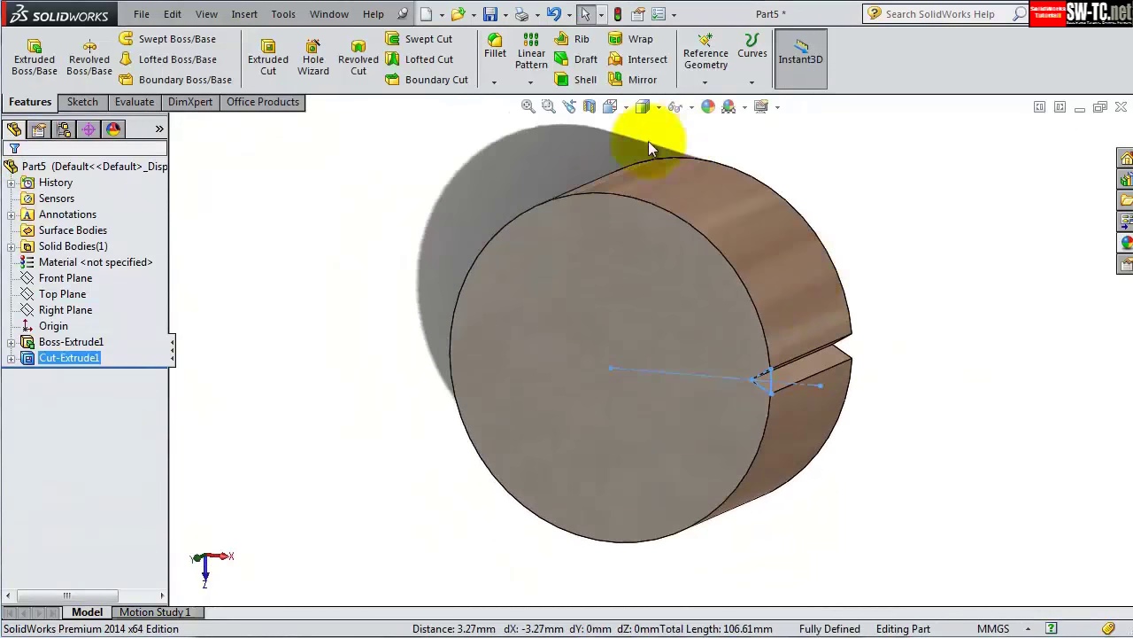
- Create Axis1 at the intersection of the Front and Right Planes
{"action": "left_click", "coordinate": [44, 278]}
{"action": "left_click", "coordinate": [67, 312], "text": "ctrl"}
{"action": "left_click", "coordinate": [706, 81]}
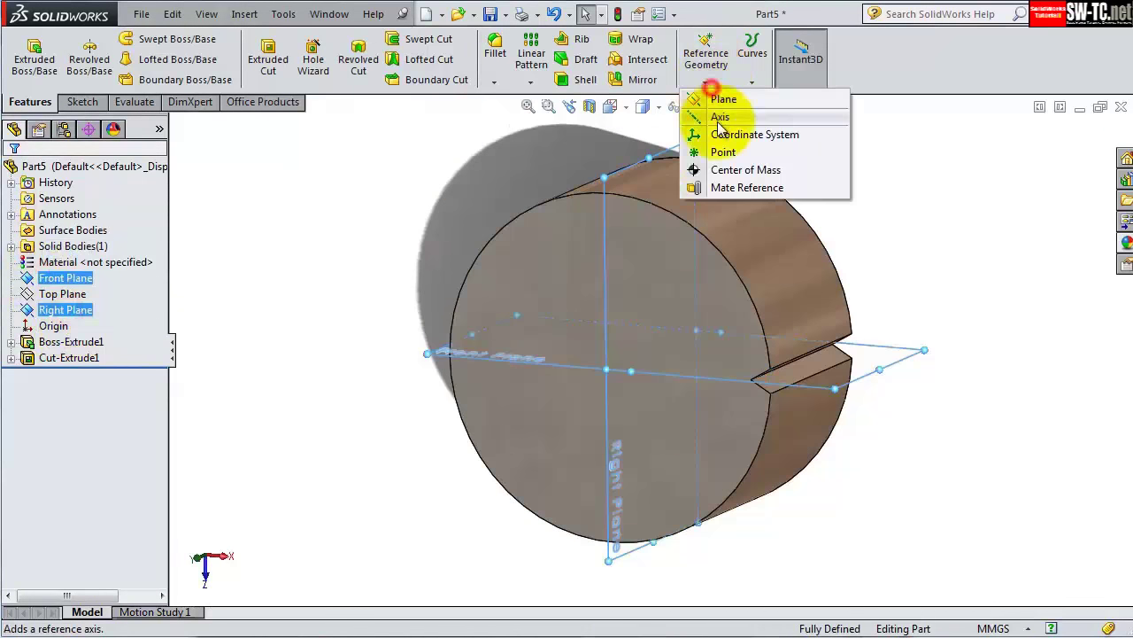
{"action": "left_click", "coordinate": [708, 112]}
{"action": "key", "text": "Return"}
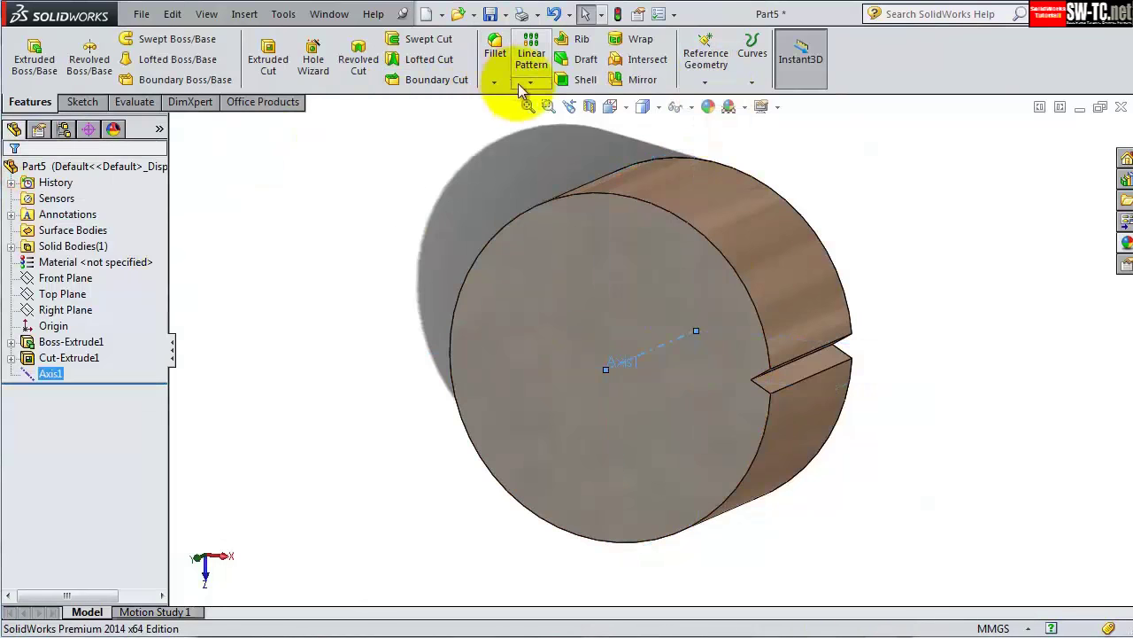
- Circular-pattern Cut-Extrude1 60 times around the axis
{"action": "left_click", "coordinate": [529, 83]}
{"action": "left_click", "coordinate": [567, 115]}
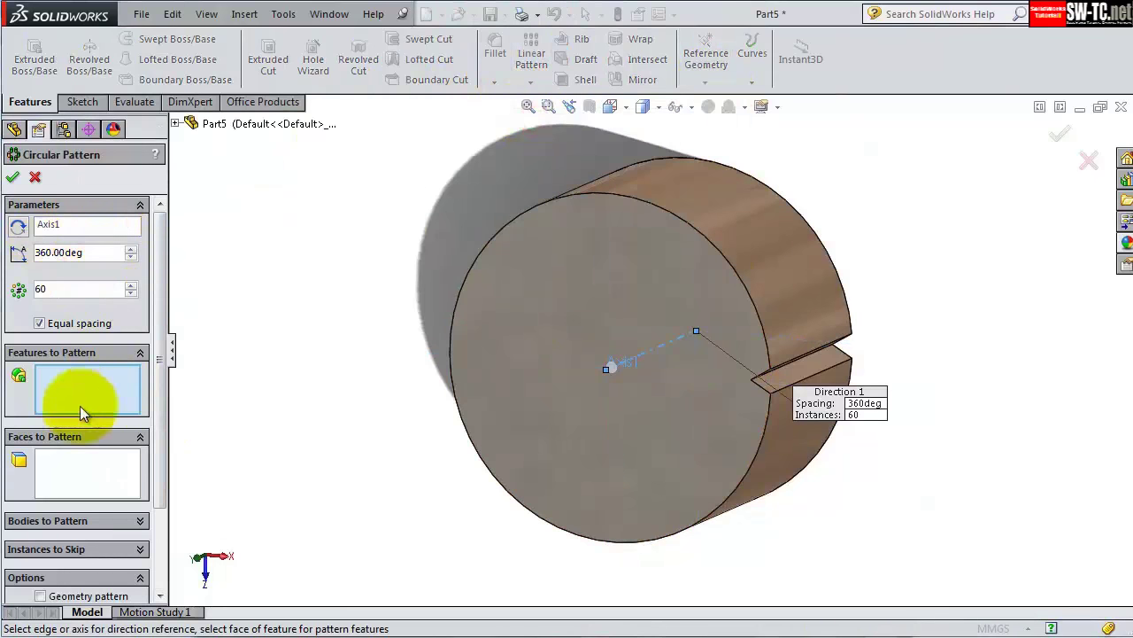
{"action": "left_click", "coordinate": [176, 124]}
{"action": "left_click", "coordinate": [250, 315]}
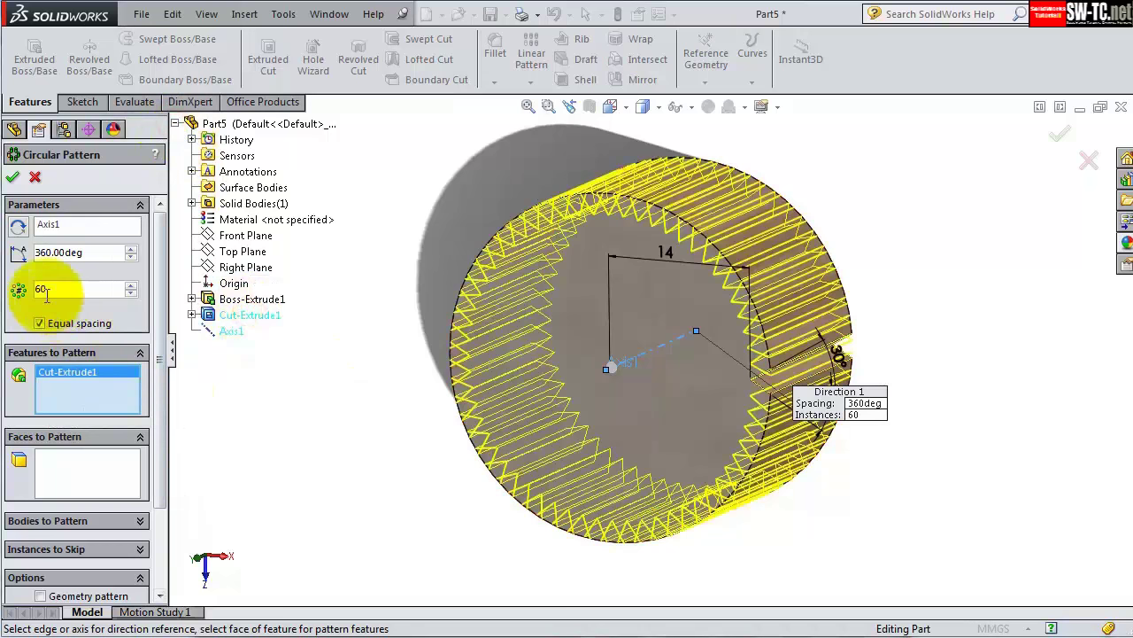
{"action": "key", "text": "Return"}
{"action": "mouse_move", "coordinate": [583, 426]}
{"action": "middle_mouse_down"}
{"action": "mouse_move", "coordinate": [759, 455]}
{"action": "mouse_move", "coordinate": [764, 313]}
{"action": "mouse_move", "coordinate": [767, 341]}
{"action": "middle_mouse_up"}
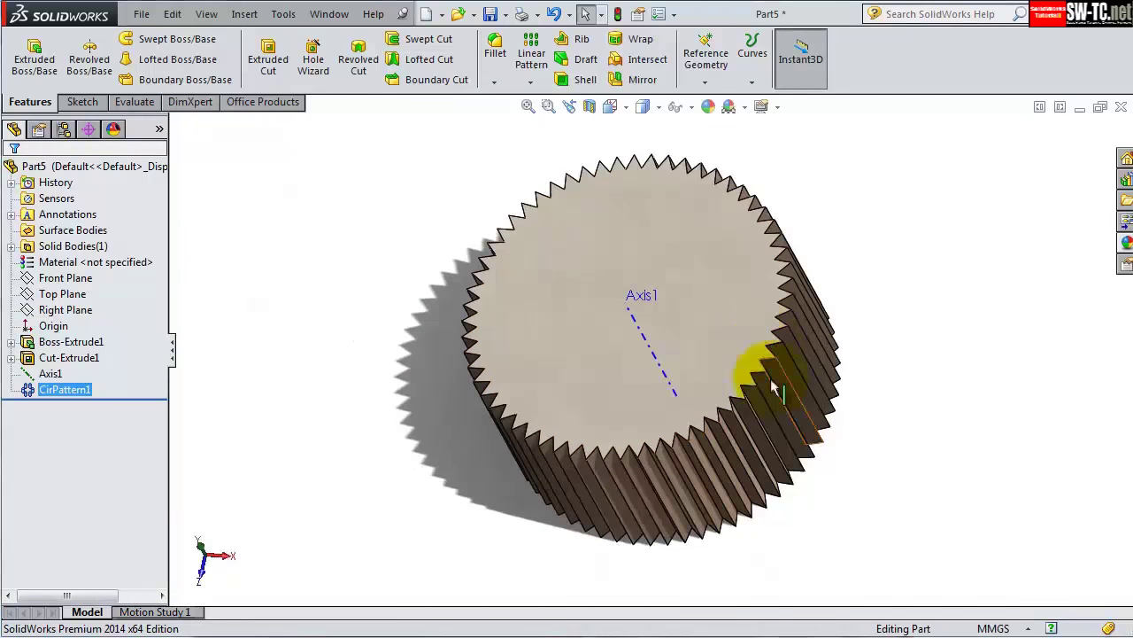
- Save the part as Part4, replacing the existing file
{"action": "left_click", "coordinate": [505, 15]}
{"action": "left_click", "coordinate": [514, 51]}
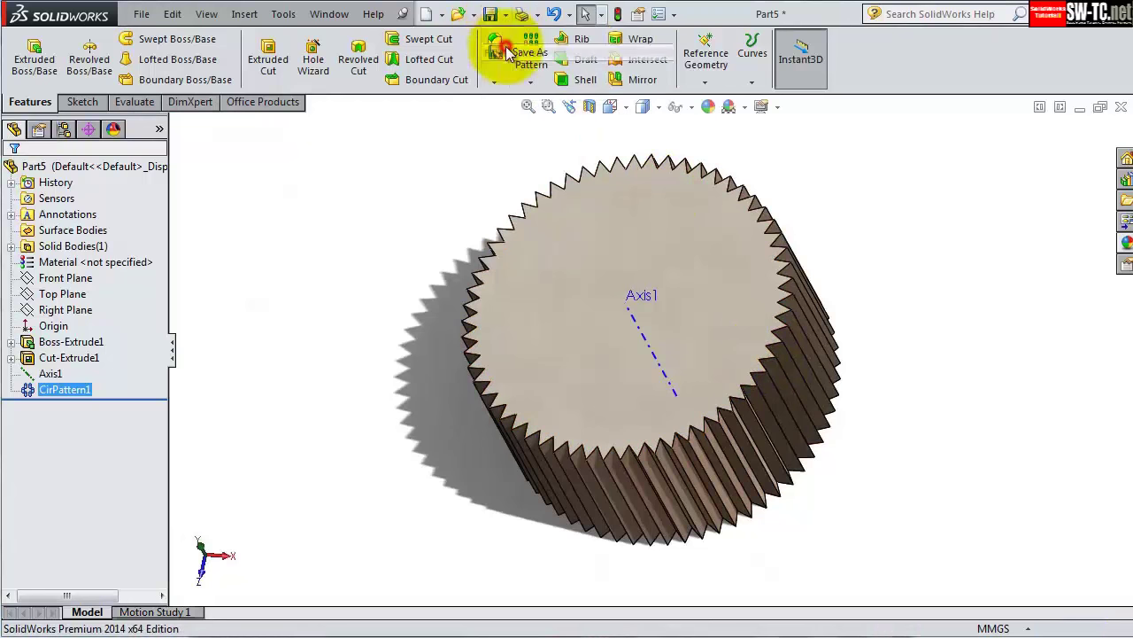
{"action": "type", "text": "4"}
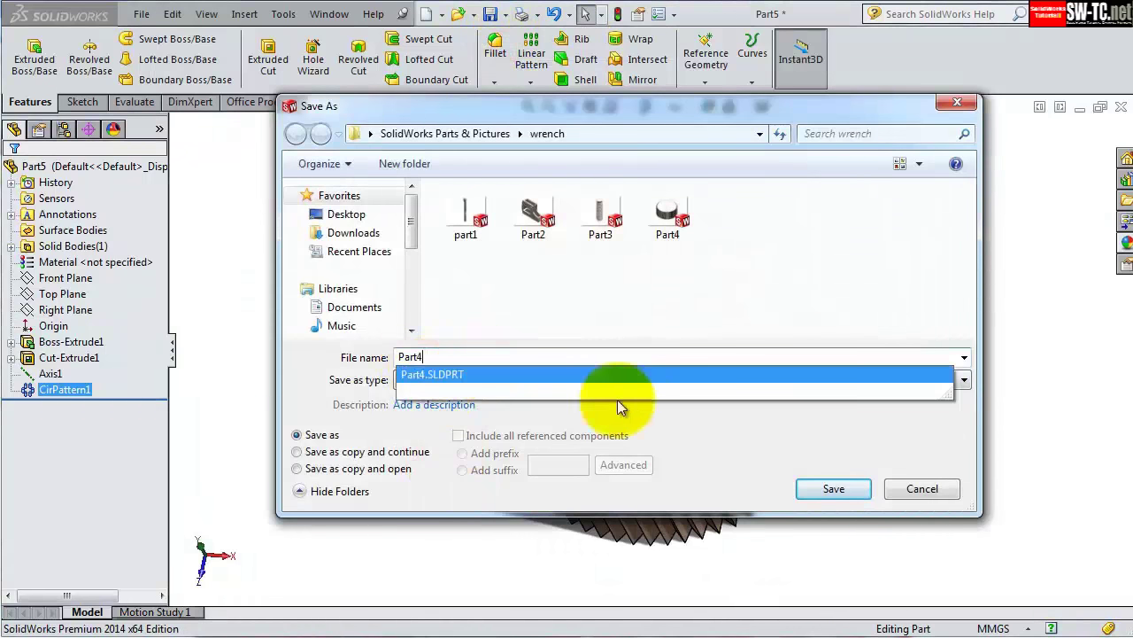
{"action": "left_click", "coordinate": [833, 488]}
{"action": "left_click", "coordinate": [560, 390]}
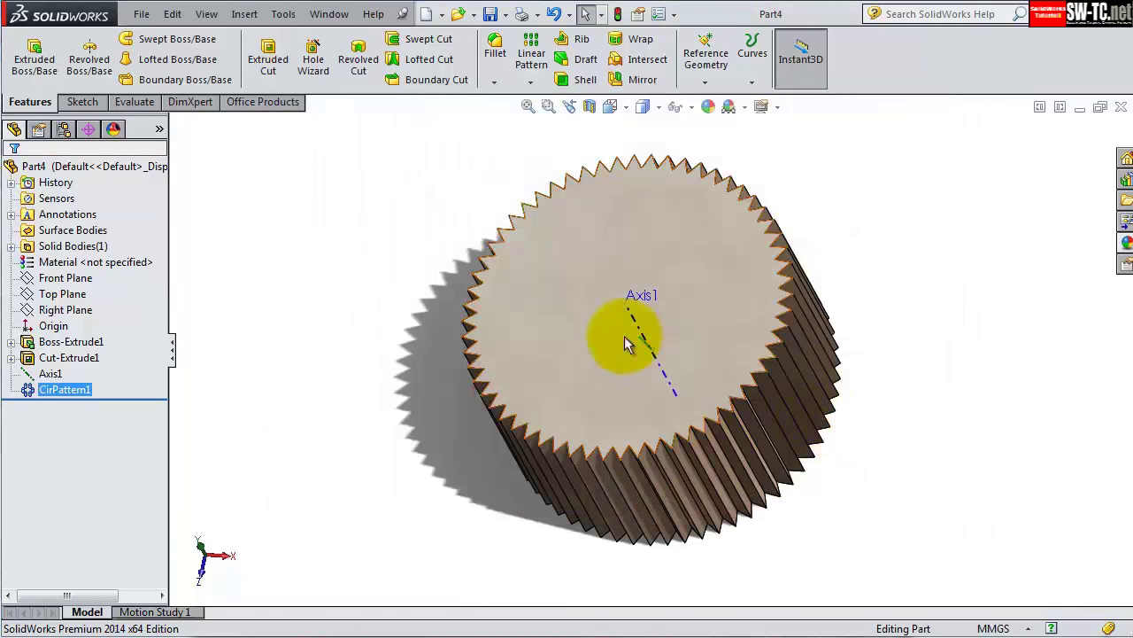
- Insert Part3, the threaded screw, into the gear model
{"action": "left_click", "coordinate": [241, 15]}
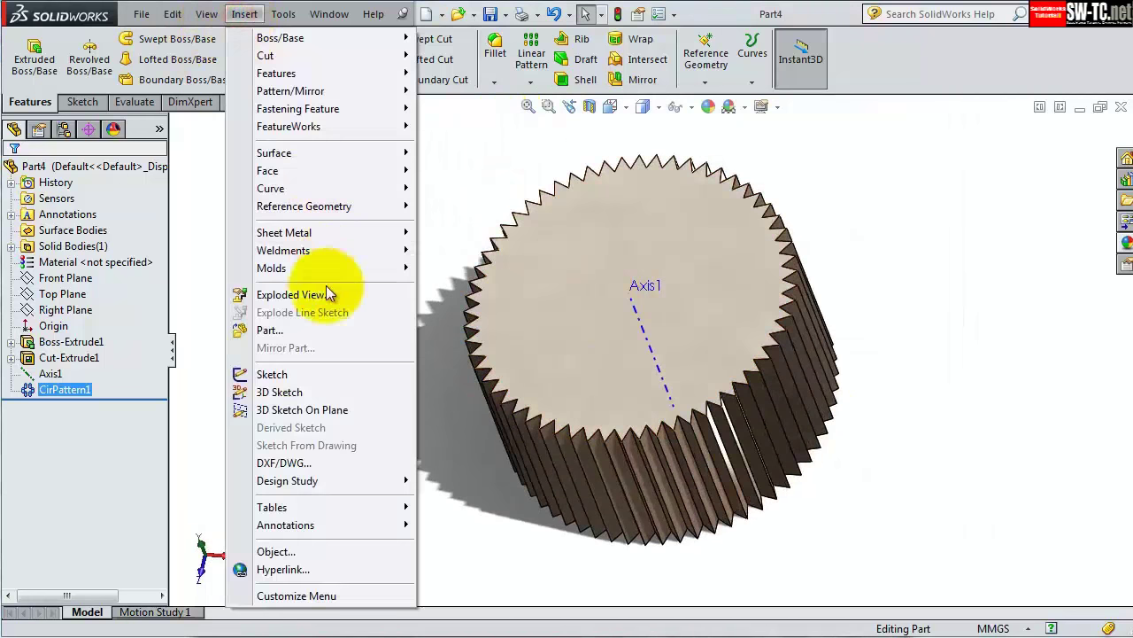
{"action": "left_click", "coordinate": [270, 329]}
{"action": "left_click", "coordinate": [602, 184]}
{"action": "left_click", "coordinate": [824, 469]}
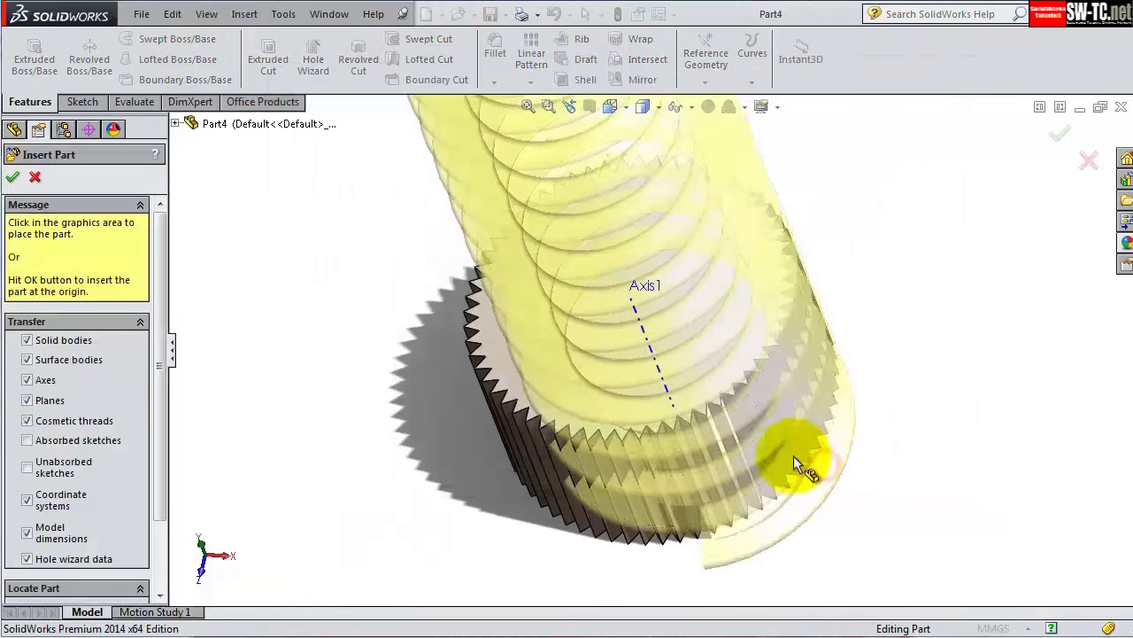
{"action": "left_click", "coordinate": [558, 321]}
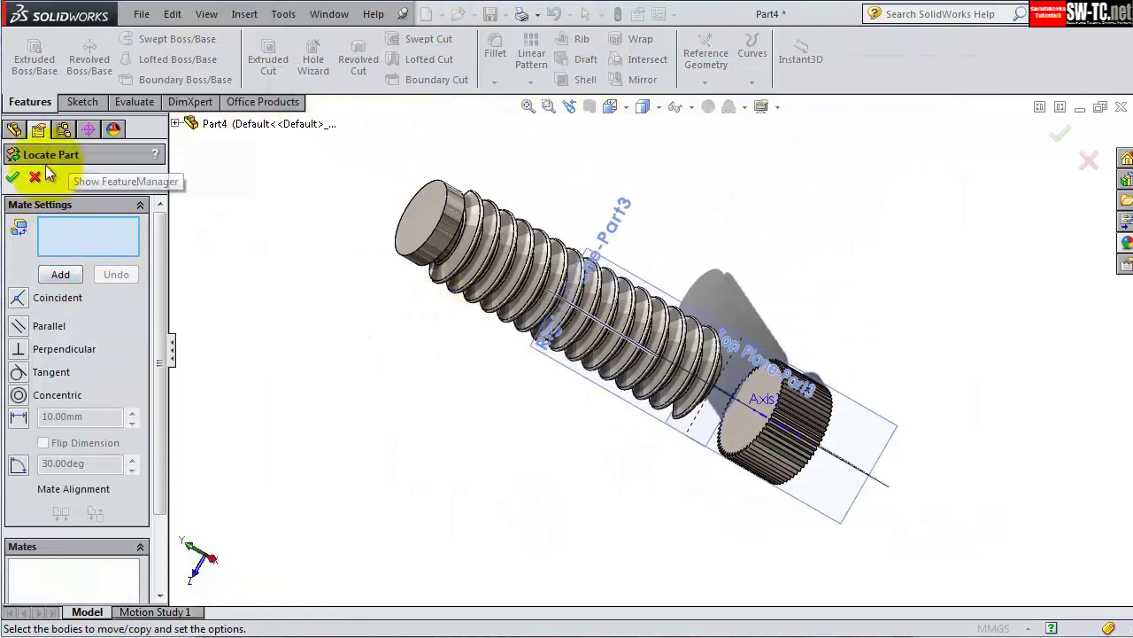
{"action": "mouse_move", "coordinate": [161, 266]}
{"action": "left_mouse_down"}
{"action": "mouse_move", "coordinate": [162, 386]}
{"action": "mouse_move", "coordinate": [157, 255]}
{"action": "left_mouse_up"}
{"action": "middle_click_drag", "start_coordinate": [700, 341], "coordinate": [720, 301]}
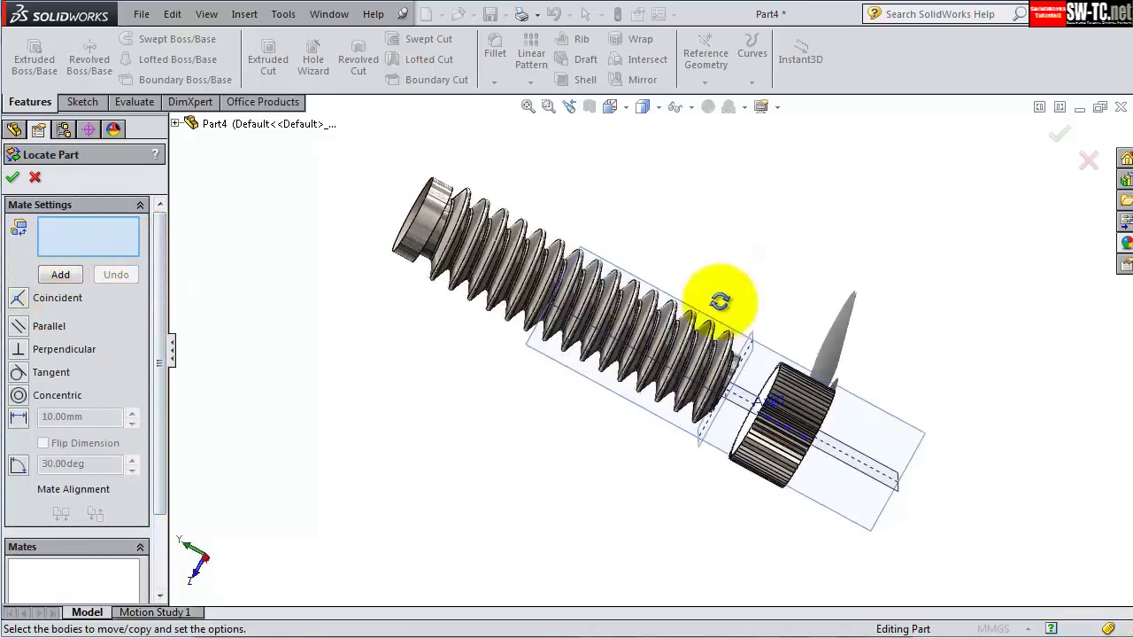
{"action": "scroll", "coordinate": [726, 354], "scroll_direction": "down", "scroll_amount": 3}
{"action": "scroll", "coordinate": [739, 301], "scroll_direction": "down", "scroll_amount": 3}
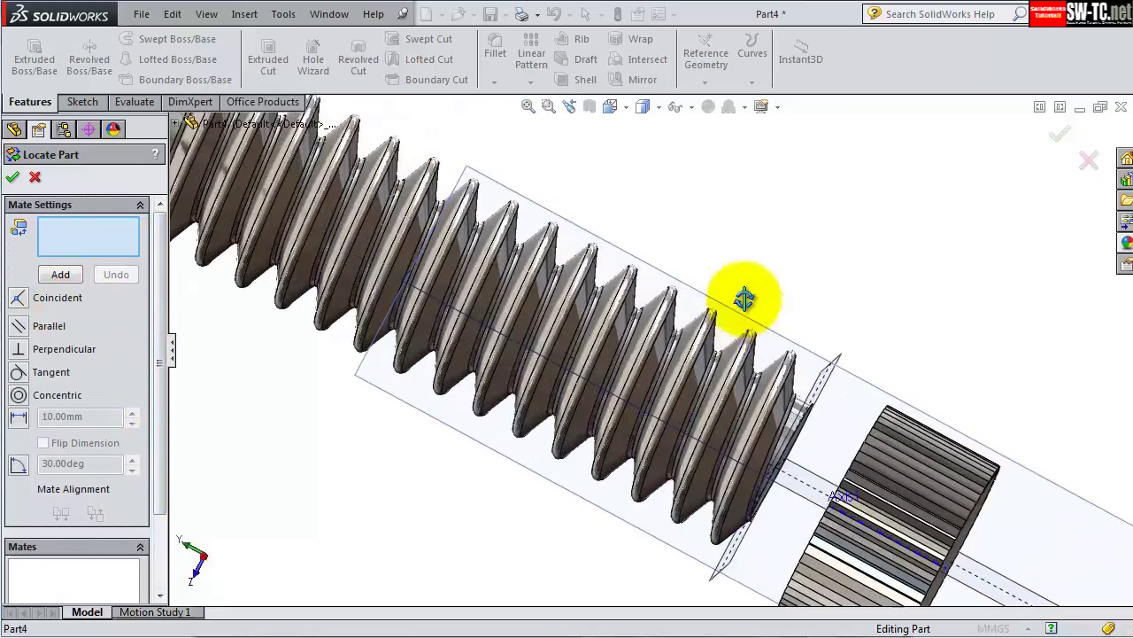
- Mate the screw's end face 2 mm from the gear face, with the dimension flipped
{"action": "left_click", "coordinate": [18, 416]}
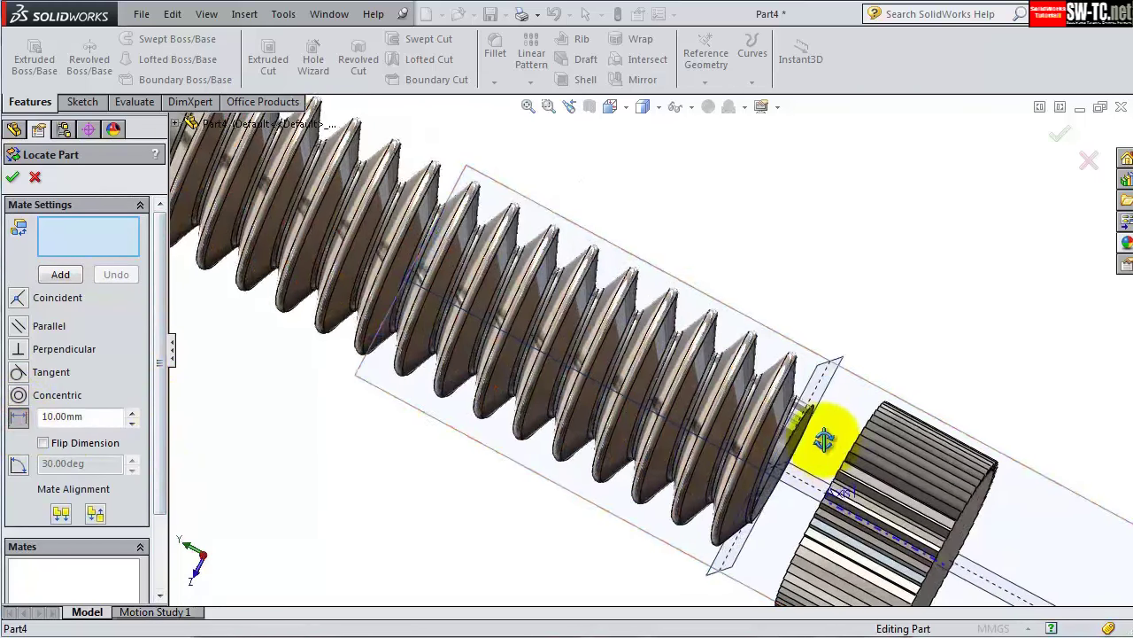
{"action": "scroll", "coordinate": [824, 440], "scroll_direction": "down", "scroll_amount": 3}
{"action": "scroll", "coordinate": [790, 417], "scroll_direction": "down", "scroll_amount": 2}
{"action": "left_click", "coordinate": [750, 389]}
{"action": "scroll", "coordinate": [886, 416], "scroll_direction": "up", "scroll_amount": 4}
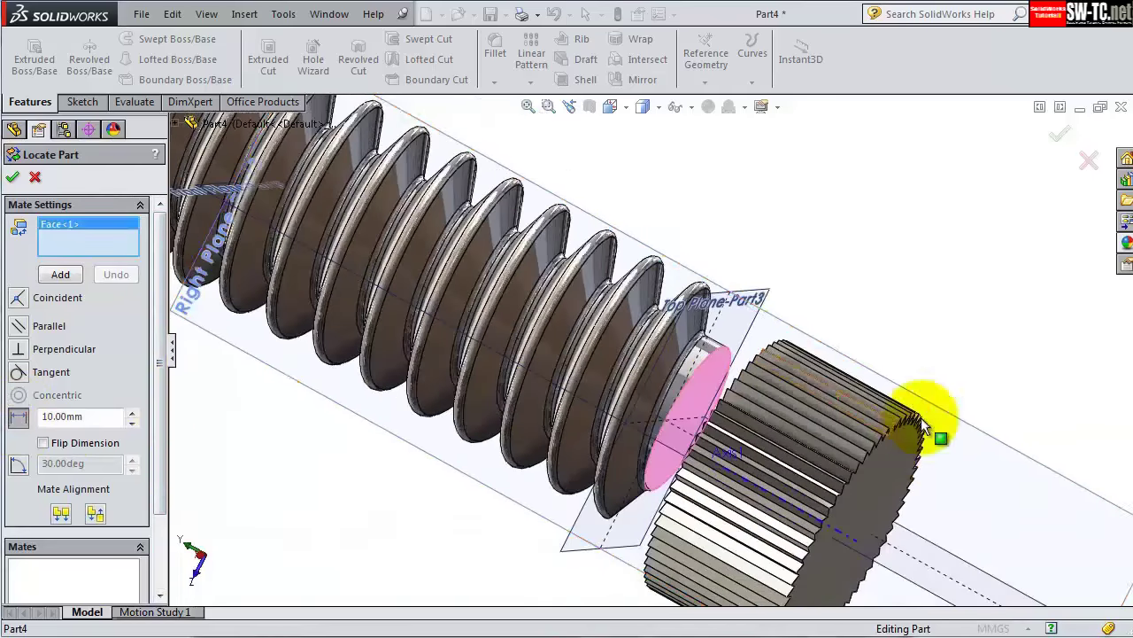
{"action": "left_click", "coordinate": [885, 480]}
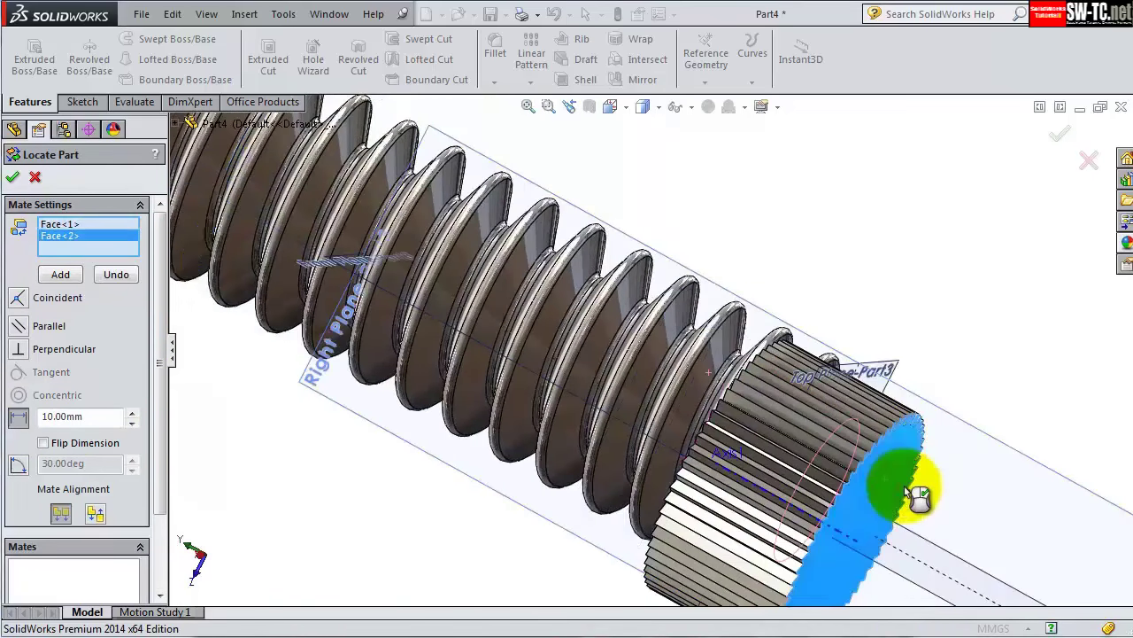
{"action": "left_click", "coordinate": [81, 416]}
{"action": "type", "text": "2"}
{"action": "key", "text": "Return"}
{"action": "mouse_move", "coordinate": [364, 404]}
{"action": "middle_mouse_down"}
{"action": "mouse_move", "coordinate": [741, 336]}
{"action": "mouse_move", "coordinate": [615, 435]}
{"action": "mouse_move", "coordinate": [641, 469]}
{"action": "middle_mouse_up"}
{"action": "left_click", "coordinate": [44, 441]}
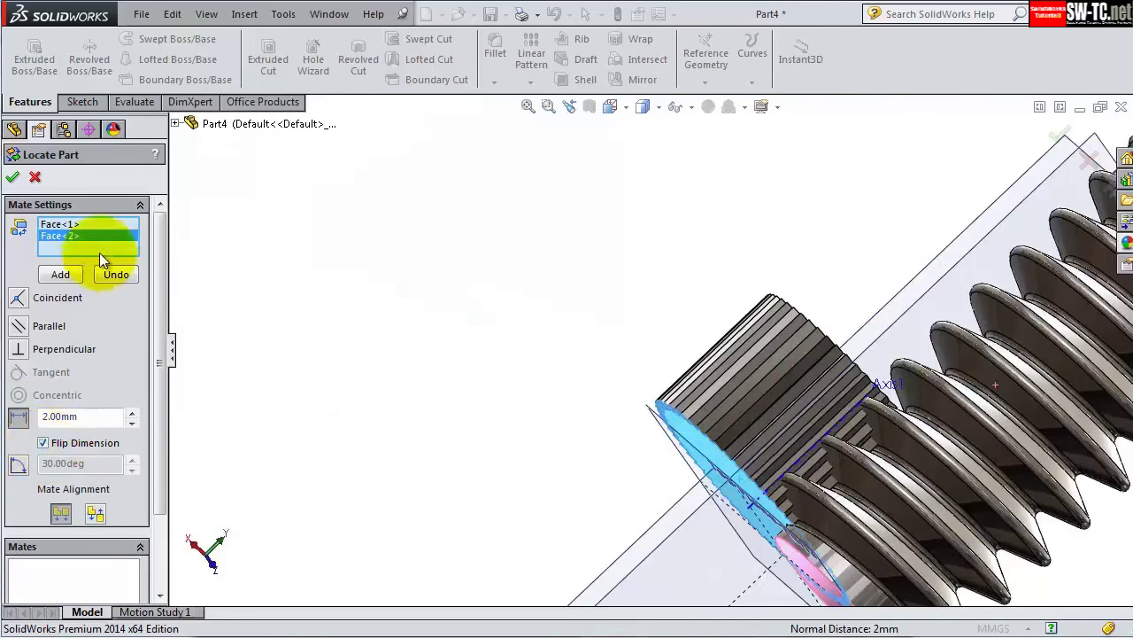
{"action": "left_click", "coordinate": [47, 276]}
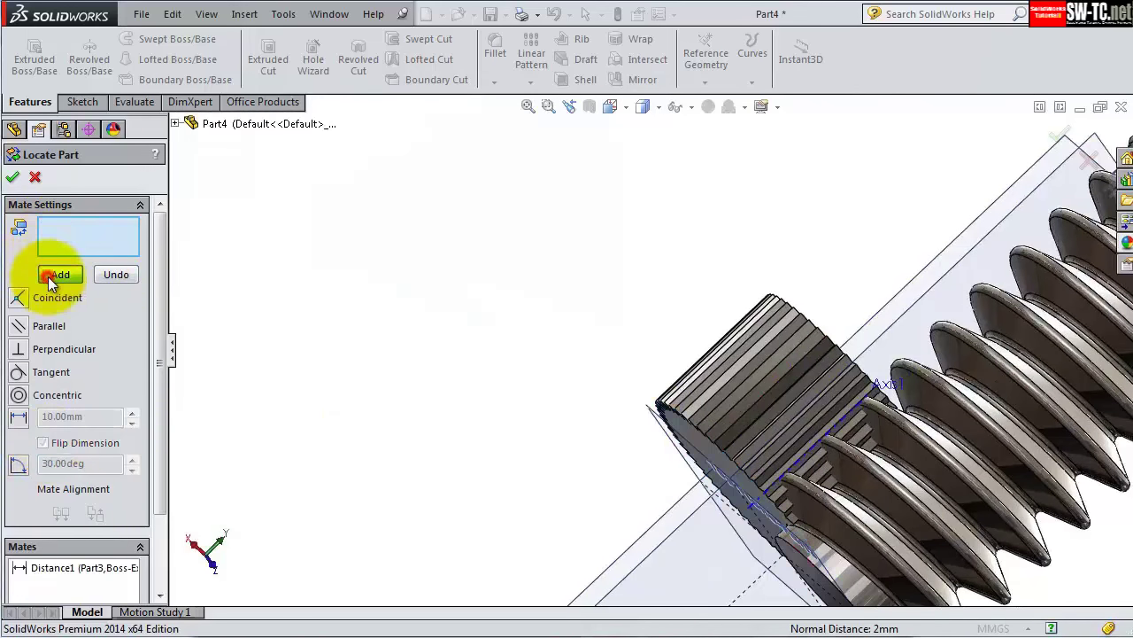
- Add a concentric mate aligning the screw's round edge with Axis1
{"action": "left_click", "coordinate": [18, 395]}
{"action": "scroll", "coordinate": [864, 402], "scroll_direction": "up", "scroll_amount": 3}
{"action": "scroll", "coordinate": [596, 532], "scroll_direction": "down", "scroll_amount": 3}
{"action": "mouse_move", "coordinate": [597, 532]}
{"action": "middle_mouse_down"}
{"action": "mouse_move", "coordinate": [614, 413]}
{"action": "mouse_move", "coordinate": [569, 381]}
{"action": "middle_mouse_up"}
{"action": "scroll", "coordinate": [569, 381], "scroll_direction": "down", "scroll_amount": 3}
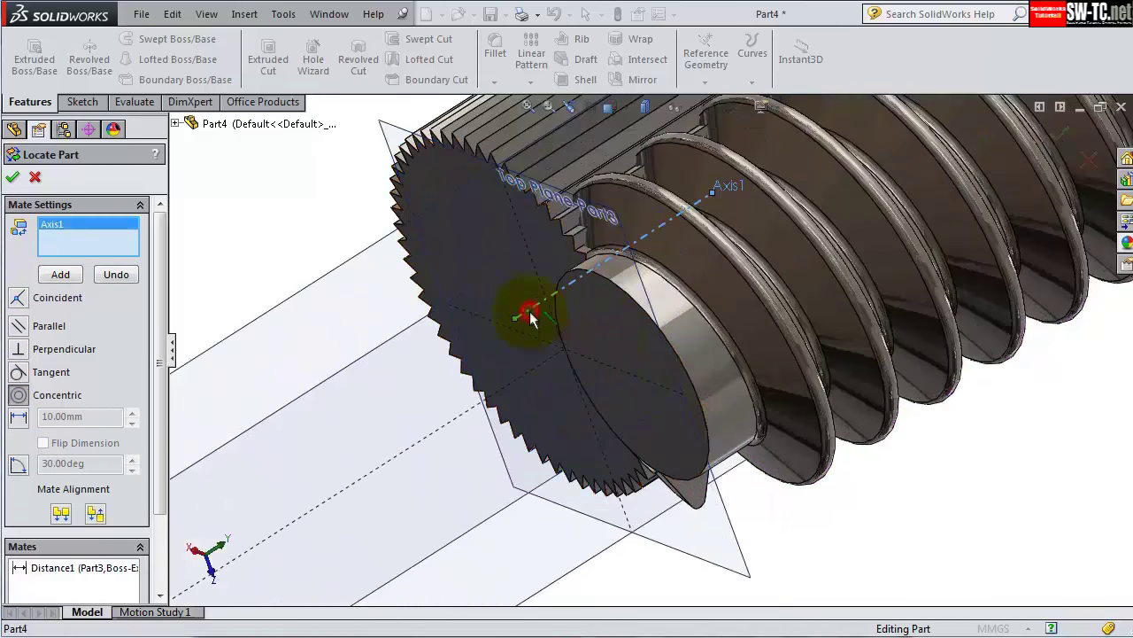
{"action": "scroll", "coordinate": [693, 394], "scroll_direction": "down", "scroll_amount": 3}
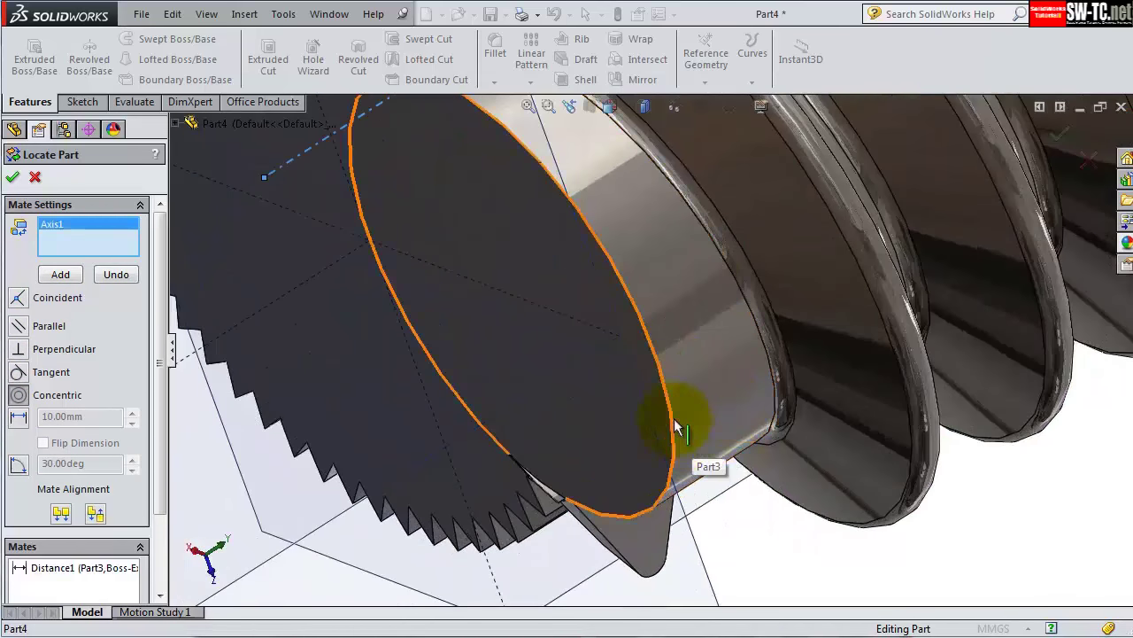
{"action": "left_click", "coordinate": [679, 429]}
{"action": "left_click", "coordinate": [18, 178]}
{"action": "scroll", "coordinate": [469, 253], "scroll_direction": "up", "scroll_amount": 3}
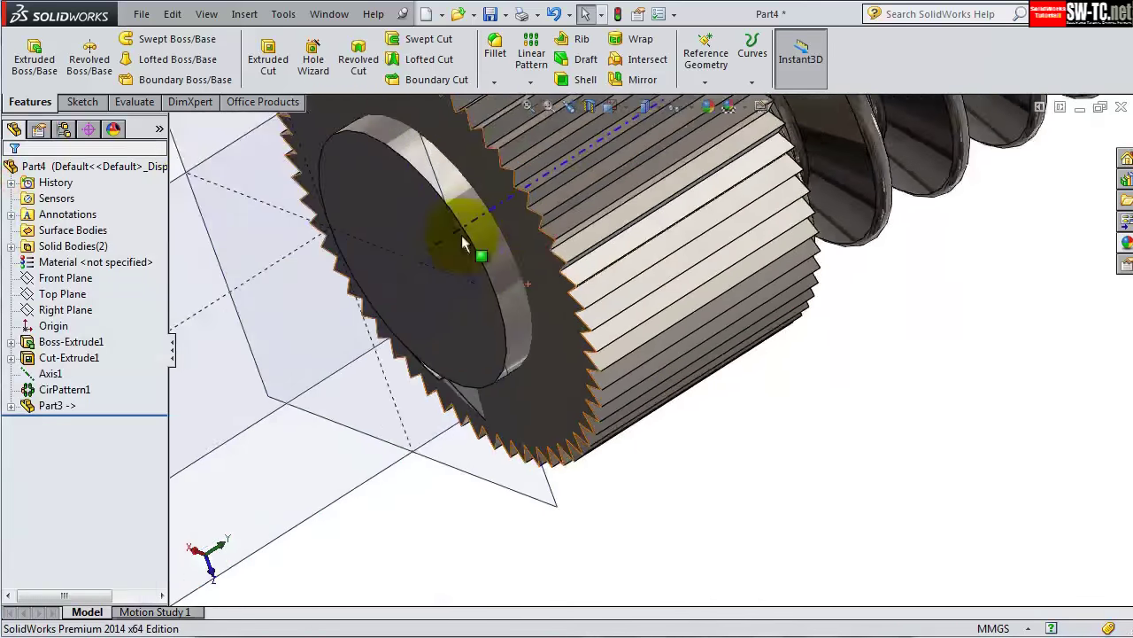
{"action": "scroll", "coordinate": [538, 210], "scroll_direction": "up", "scroll_amount": 3}
{"action": "scroll", "coordinate": [539, 210], "scroll_direction": "up", "scroll_amount": 2}
{"action": "mouse_move", "coordinate": [590, 484]}
{"action": "middle_mouse_down"}
{"action": "mouse_move", "coordinate": [566, 440]}
{"action": "mouse_move", "coordinate": [446, 404]}
{"action": "middle_mouse_up"}
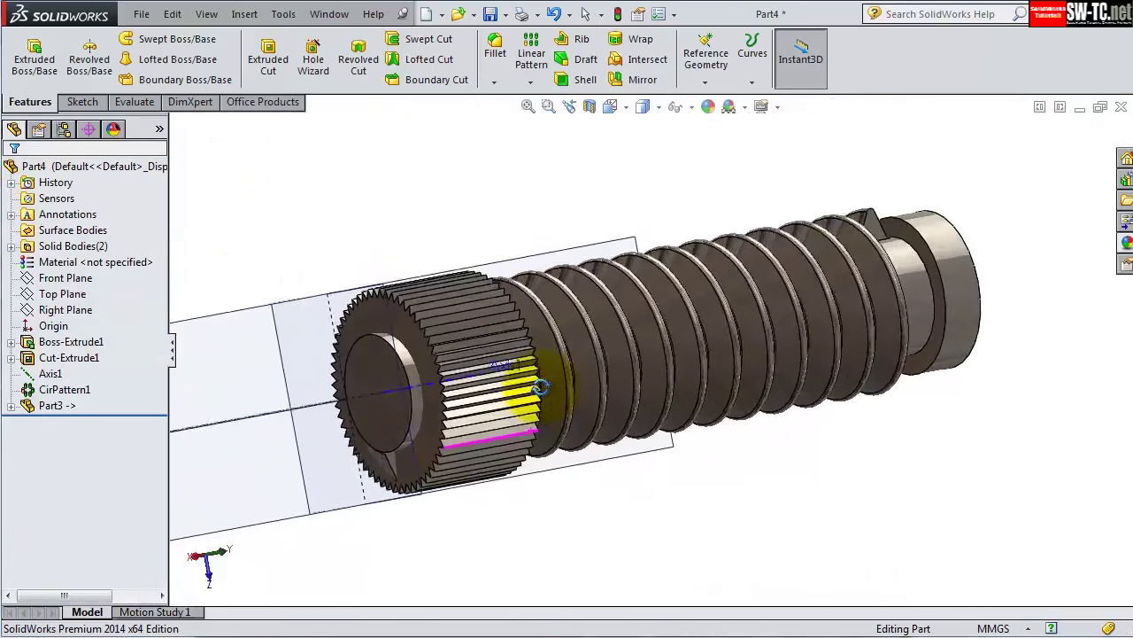
- Intersect the screw and gear bodies, excluding Regions 1, 3 and 4
{"action": "left_click", "coordinate": [647, 60]}
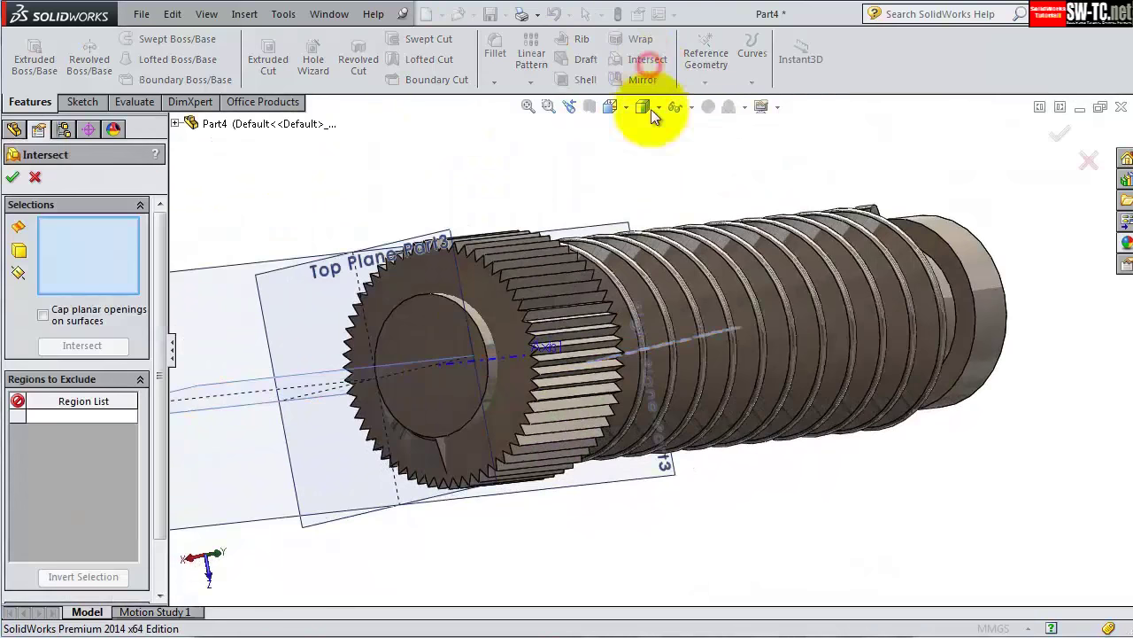
{"action": "left_click", "coordinate": [704, 359]}
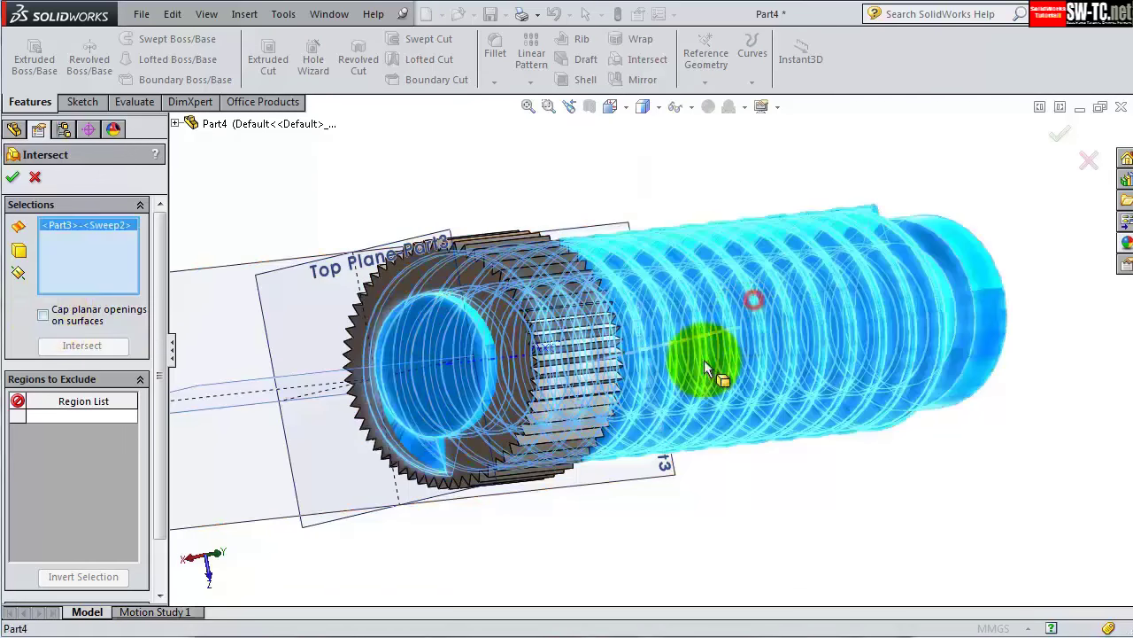
{"action": "left_click", "coordinate": [496, 301]}
{"action": "left_click", "coordinate": [83, 345]}
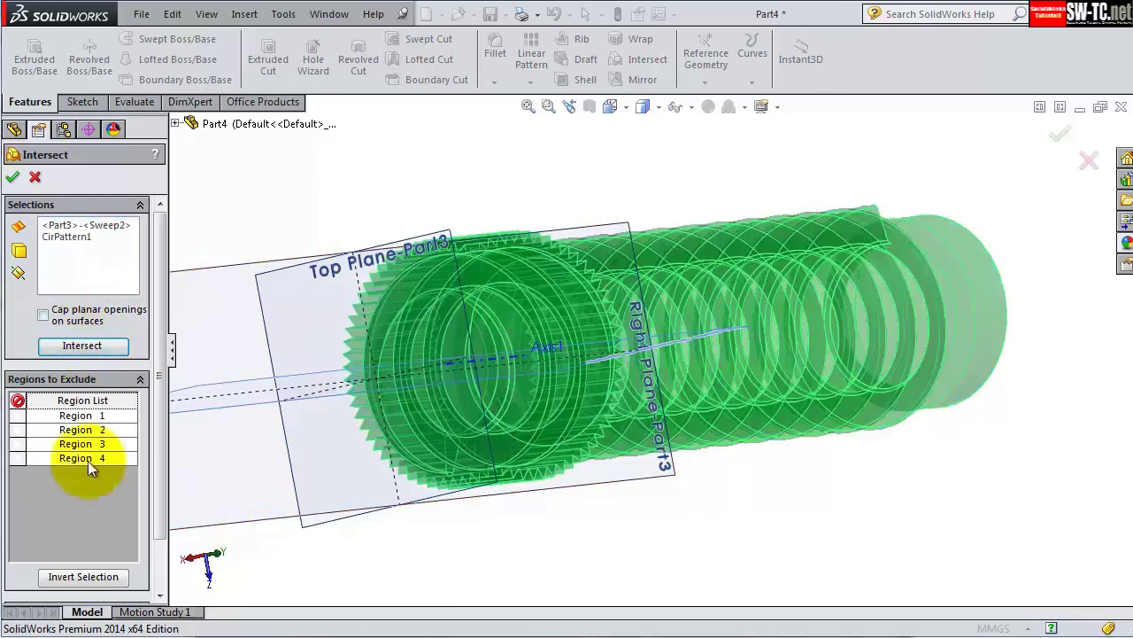
{"action": "left_click", "coordinate": [17, 415]}
{"action": "left_click", "coordinate": [16, 444]}
{"action": "left_click", "coordinate": [17, 458]}
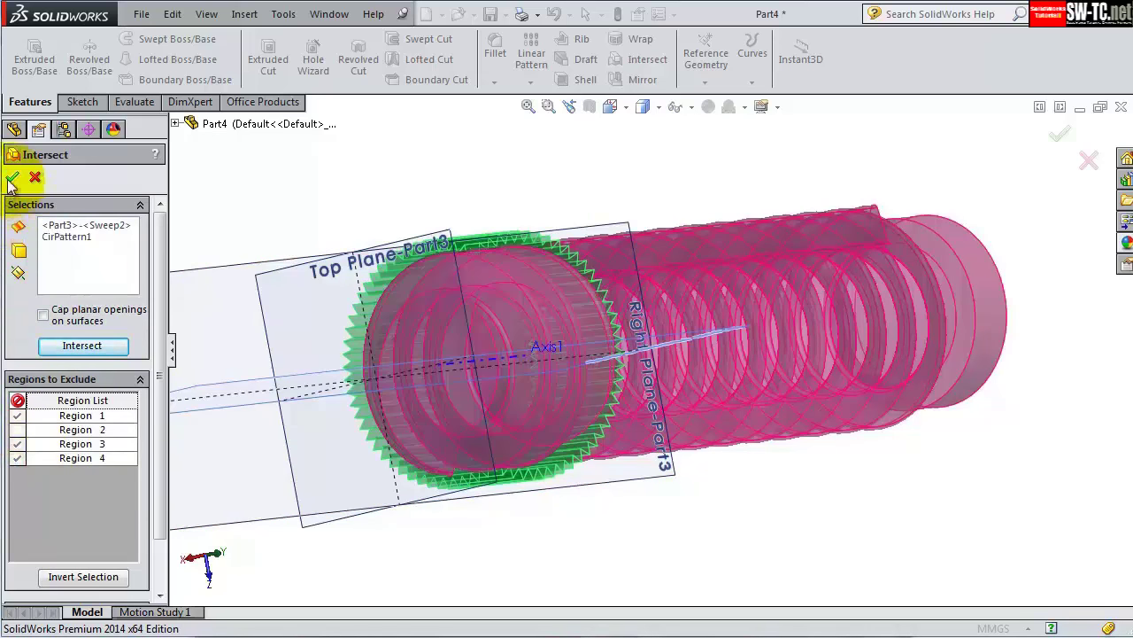
{"action": "key", "text": "Return"}
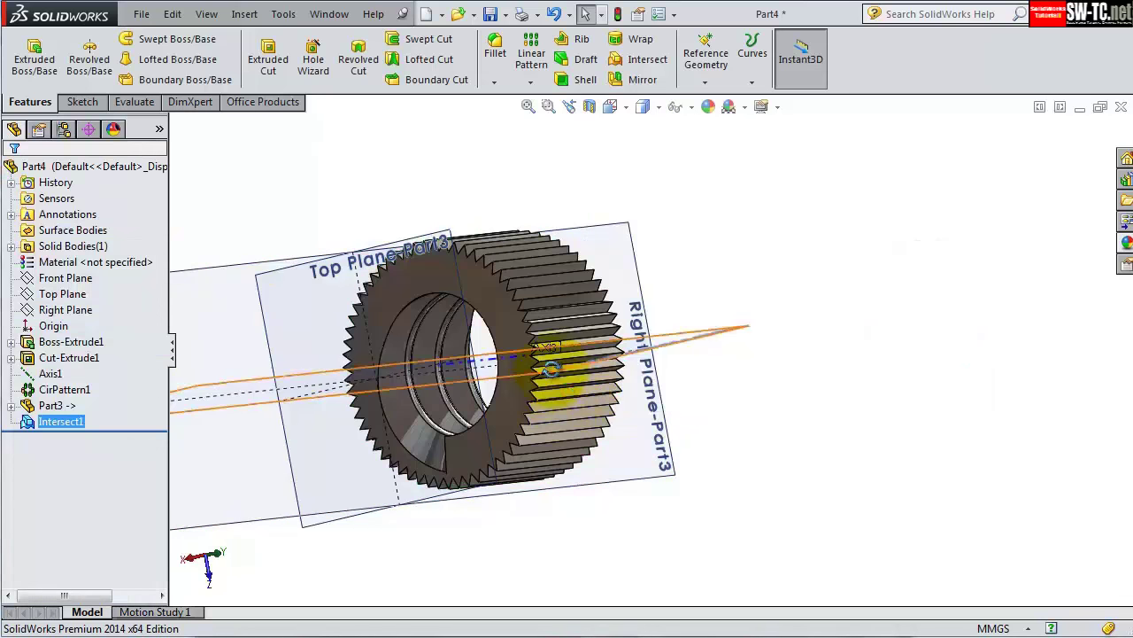
- Hide the Top Plane-Part3 plane and switch to the Part3 window
{"action": "left_click", "coordinate": [356, 181]}
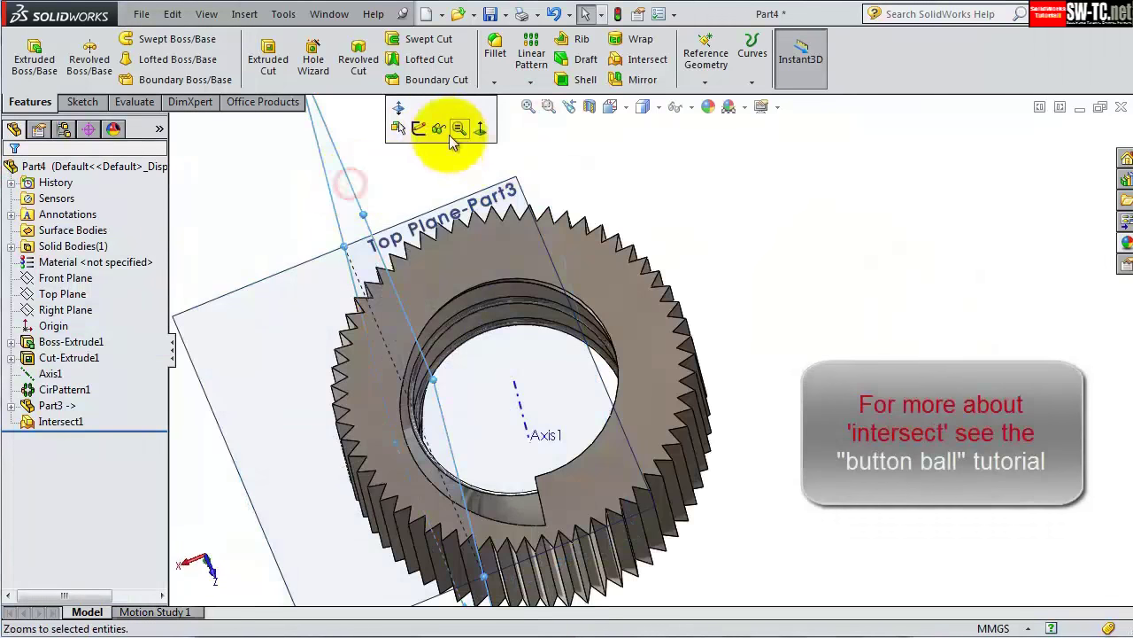
{"action": "left_click", "coordinate": [298, 258]}
{"action": "left_click", "coordinate": [392, 203]}
{"action": "mouse_move", "coordinate": [392, 203]}
{"action": "middle_mouse_down"}
{"action": "mouse_move", "coordinate": [681, 285]}
{"action": "mouse_move", "coordinate": [779, 342]}
{"action": "mouse_move", "coordinate": [809, 268]}
{"action": "middle_mouse_up"}
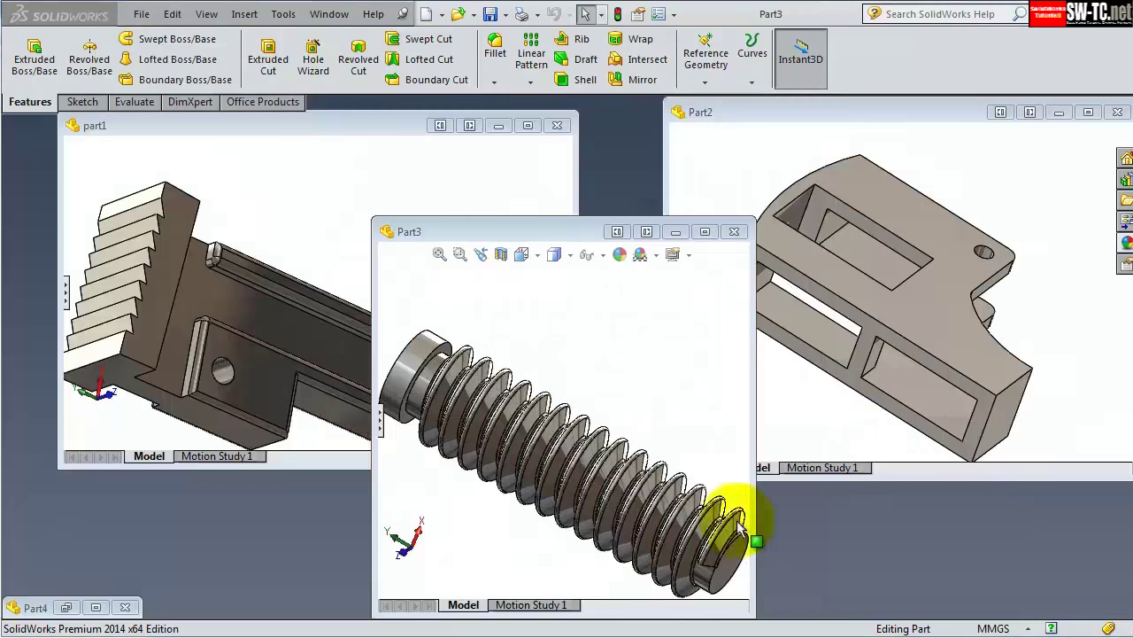
{"action": "left_click", "coordinate": [677, 417]}
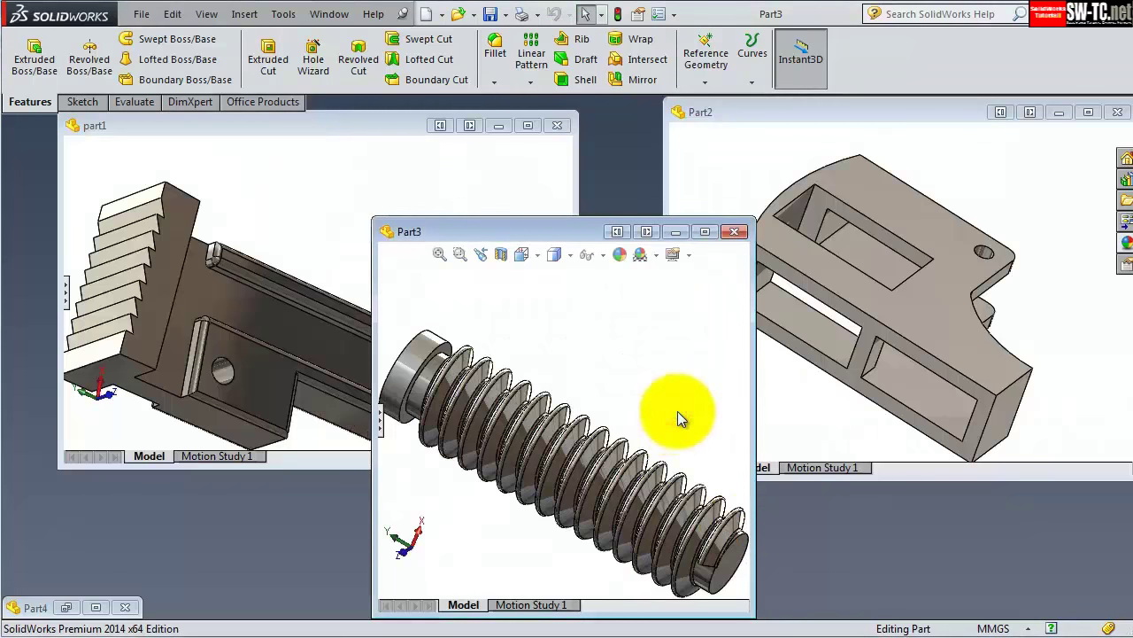
- Start a sketch on the screw's end face and draw a centre rectangle from the circle's centre
{"action": "left_click", "coordinate": [705, 233]}
{"action": "mouse_move", "coordinate": [717, 526]}
{"action": "middle_mouse_down"}
{"action": "mouse_move", "coordinate": [653, 435]}
{"action": "mouse_move", "coordinate": [664, 437]}
{"action": "middle_mouse_up"}
{"action": "left_click", "coordinate": [667, 433]}
{"action": "left_click", "coordinate": [738, 375]}
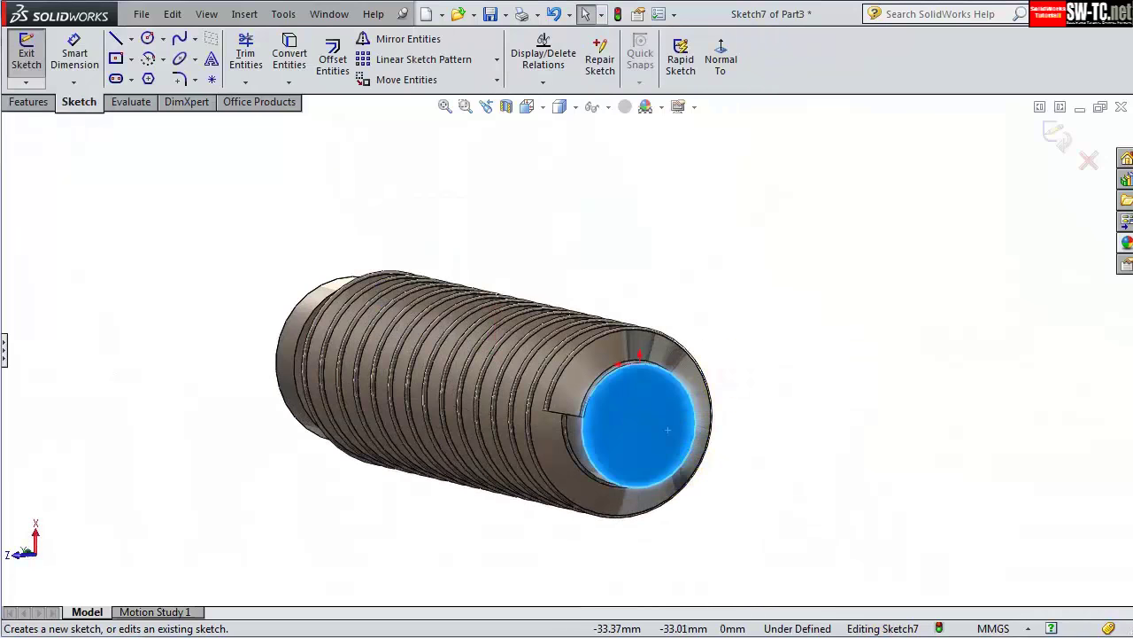
{"action": "left_click", "coordinate": [722, 57]}
{"action": "left_click", "coordinate": [115, 58]}
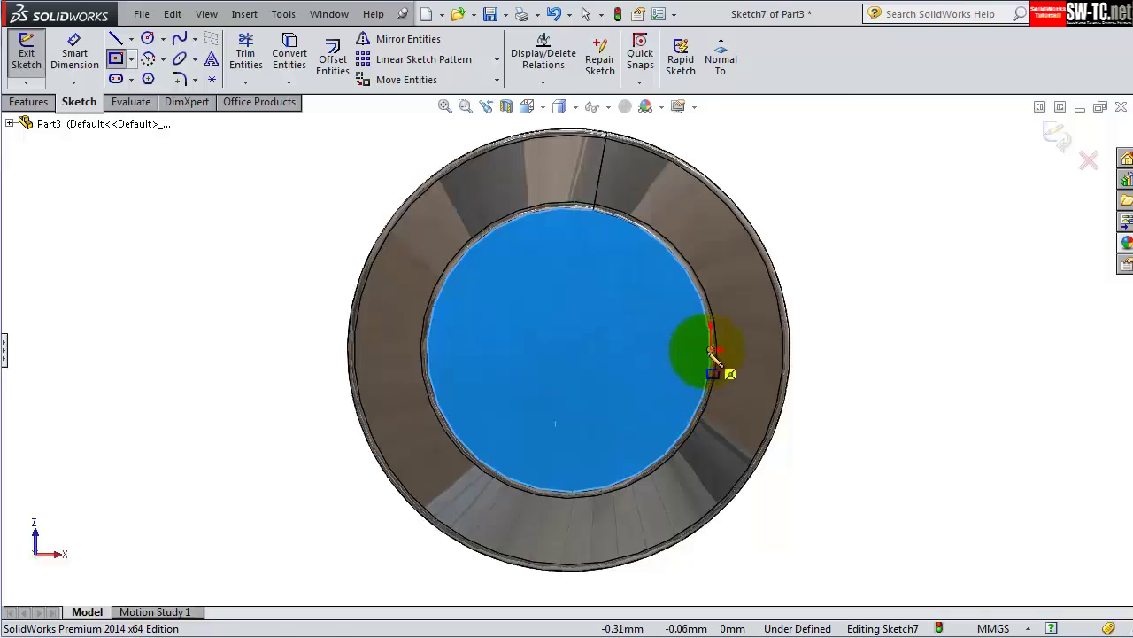
{"action": "left_click", "coordinate": [569, 350]}
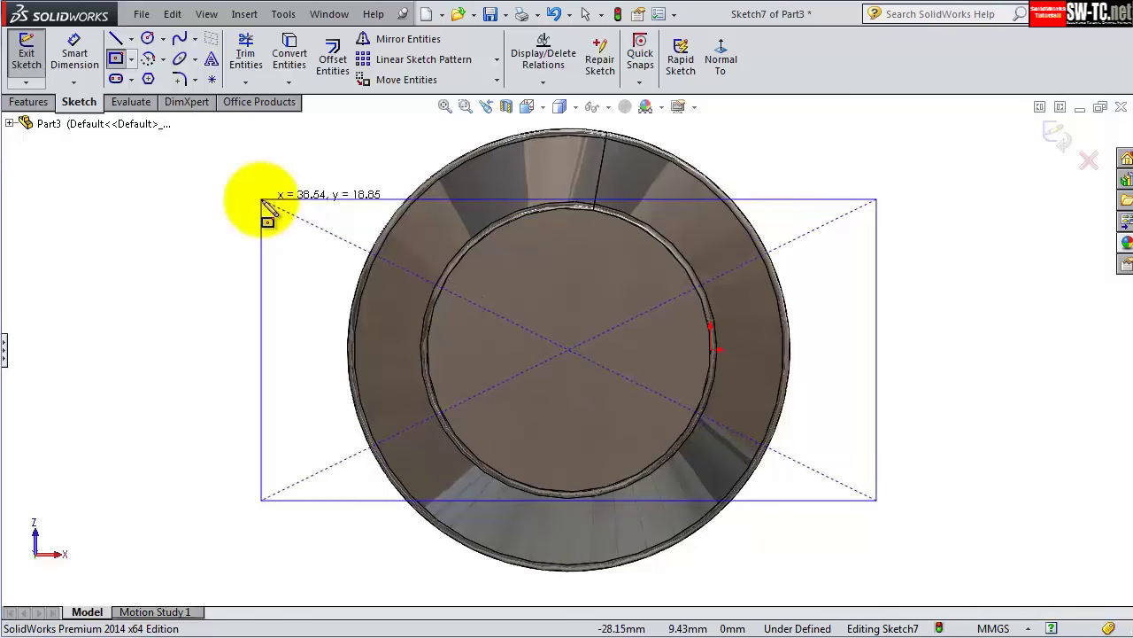
{"action": "left_click", "coordinate": [262, 198]}
{"action": "key", "text": "Escape"}
- Dimension the rectangle to 12.70 mm high and 30 mm wide
{"action": "left_click", "coordinate": [75, 53]}
{"action": "left_click", "coordinate": [233, 316]}
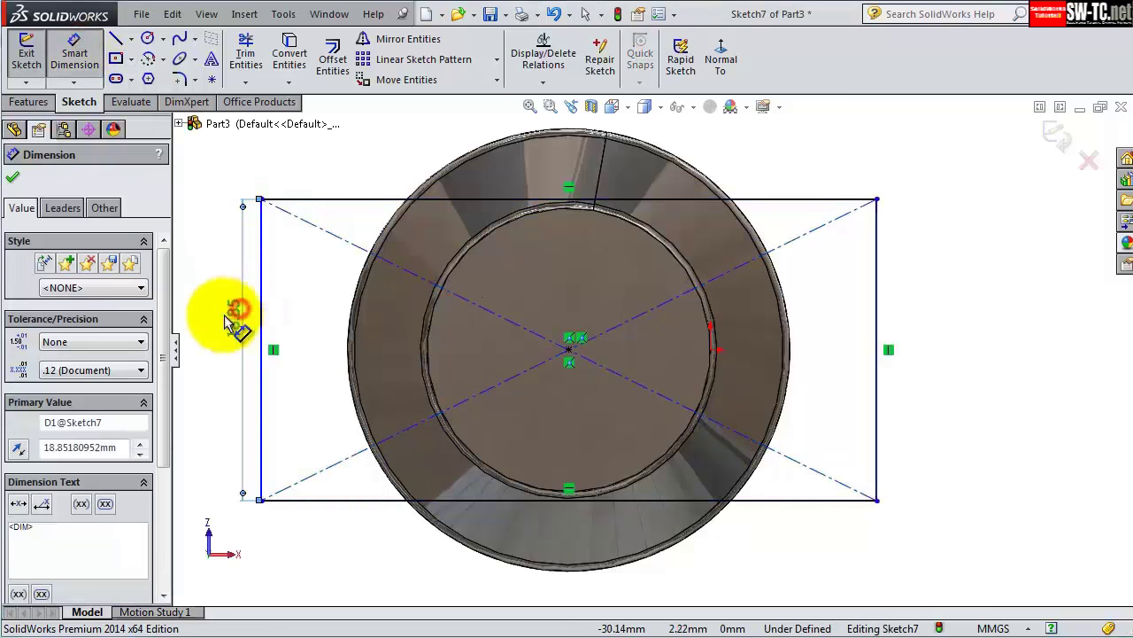
{"action": "double_click", "coordinate": [233, 333]}
{"action": "type", "text": "12."}
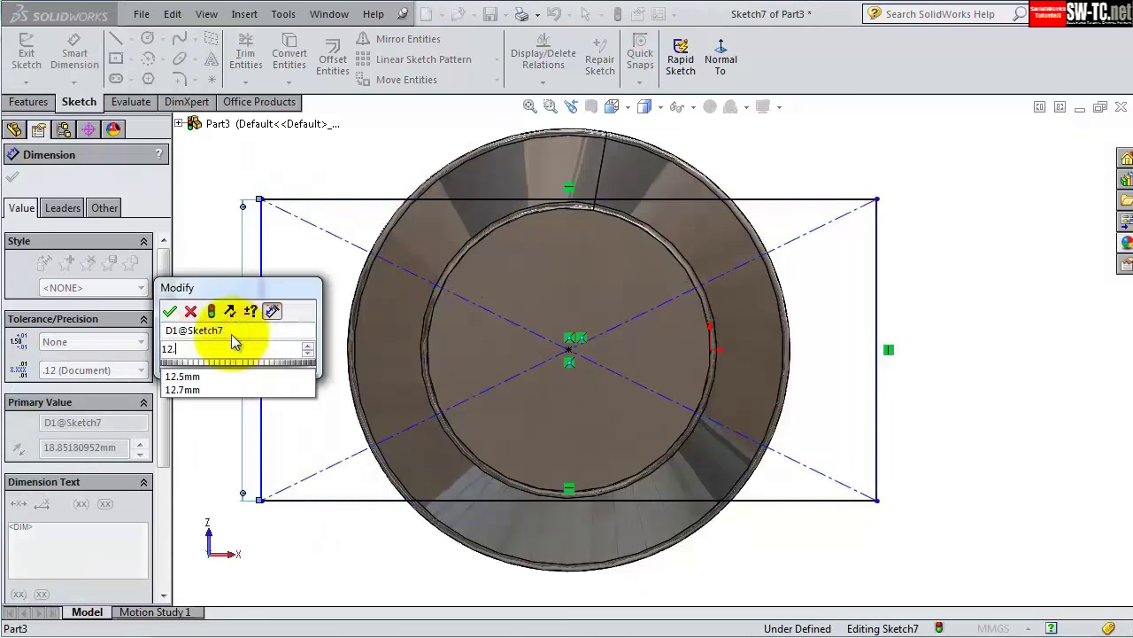
{"action": "type", "text": "7"}
{"action": "key", "text": "Return"}
{"action": "left_click", "coordinate": [316, 450]}
{"action": "left_click", "coordinate": [345, 570]}
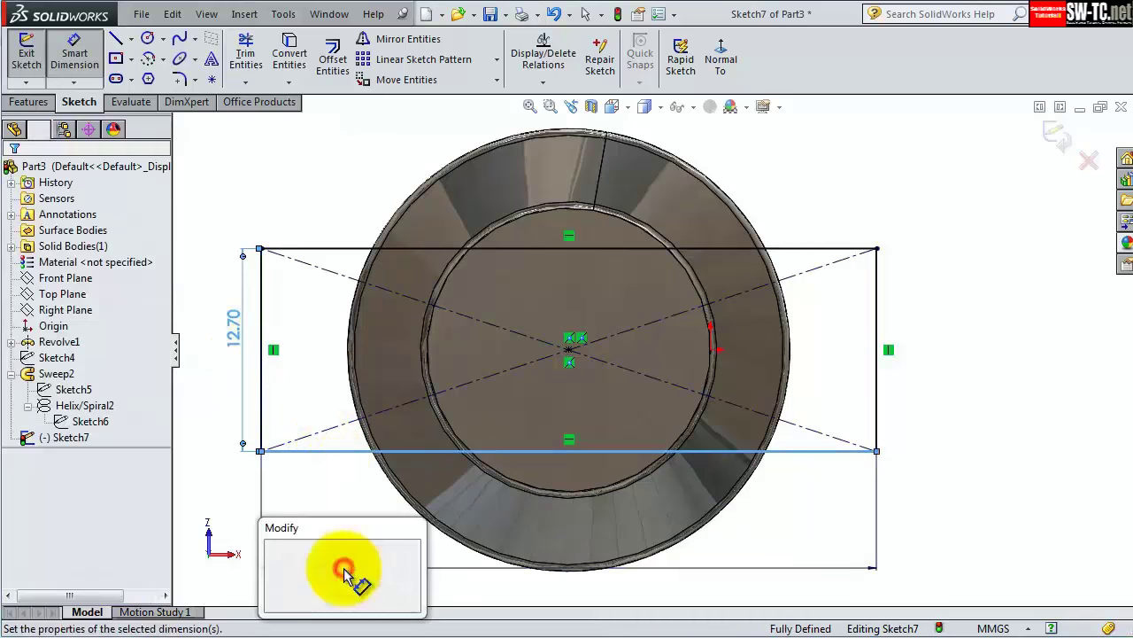
{"action": "type", "text": "30"}
{"action": "key", "text": "Return"}
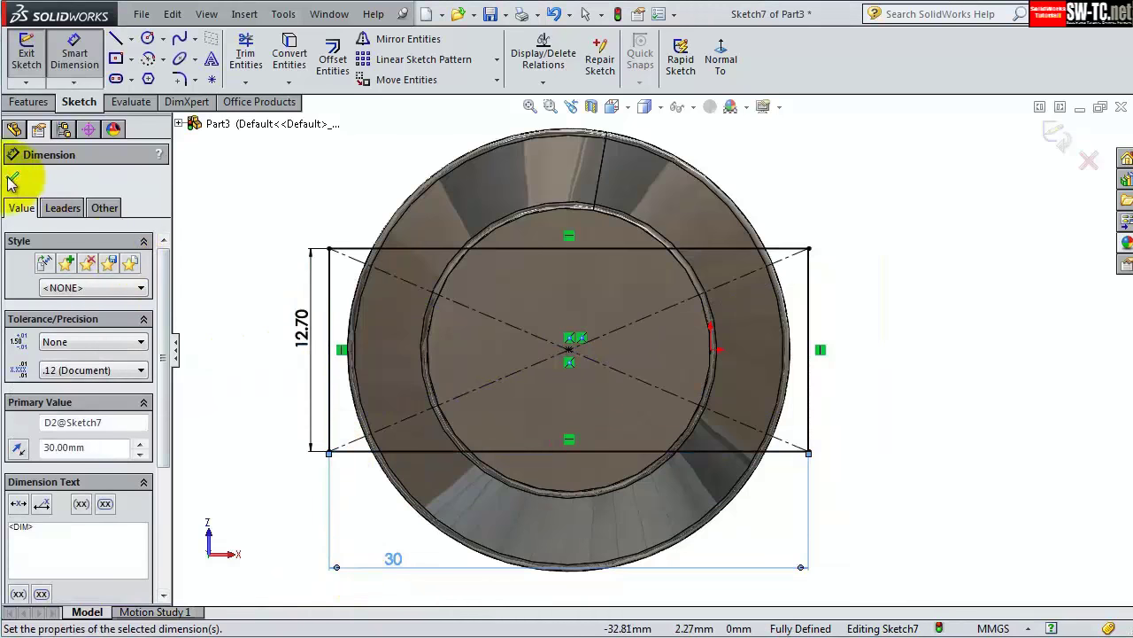
{"action": "left_click", "coordinate": [13, 177]}
- Draw two corner rectangles, one above and one below the dimensioned rectangle
{"action": "left_click", "coordinate": [131, 59]}
{"action": "left_click", "coordinate": [173, 76]}
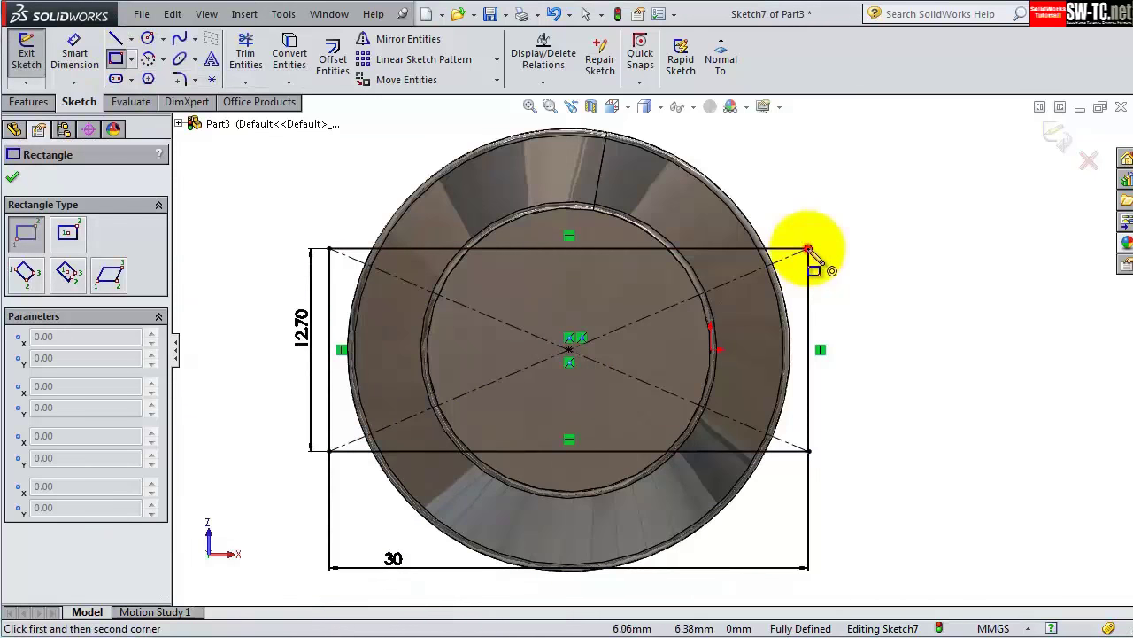
{"action": "left_click", "coordinate": [807, 250]}
{"action": "scroll", "coordinate": [651, 348], "scroll_direction": "up", "scroll_amount": 3}
{"action": "left_click", "coordinate": [428, 186]}
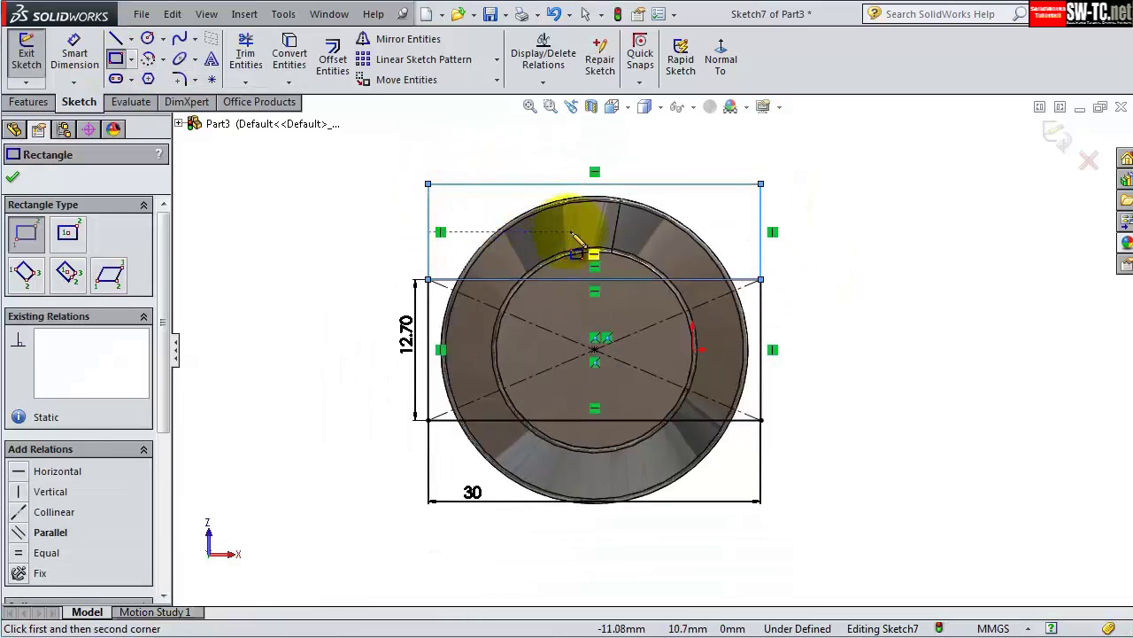
{"action": "left_click", "coordinate": [761, 419]}
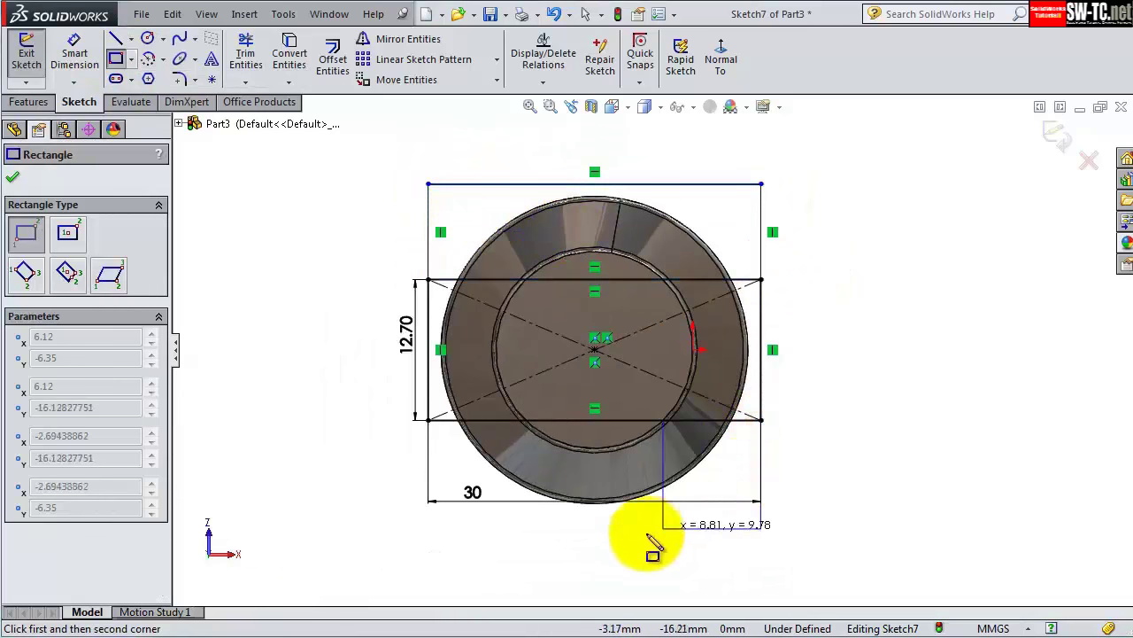
{"action": "left_click", "coordinate": [428, 530]}
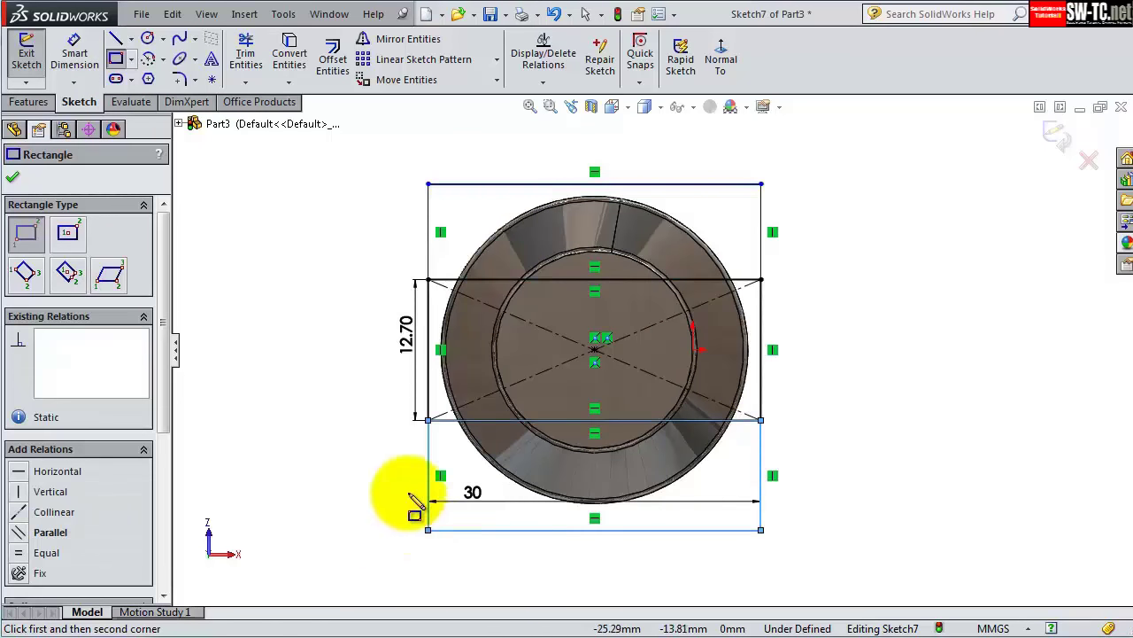
{"action": "left_click", "coordinate": [13, 177]}
{"action": "middle_click_drag", "start_coordinate": [289, 269], "coordinate": [311, 303]}
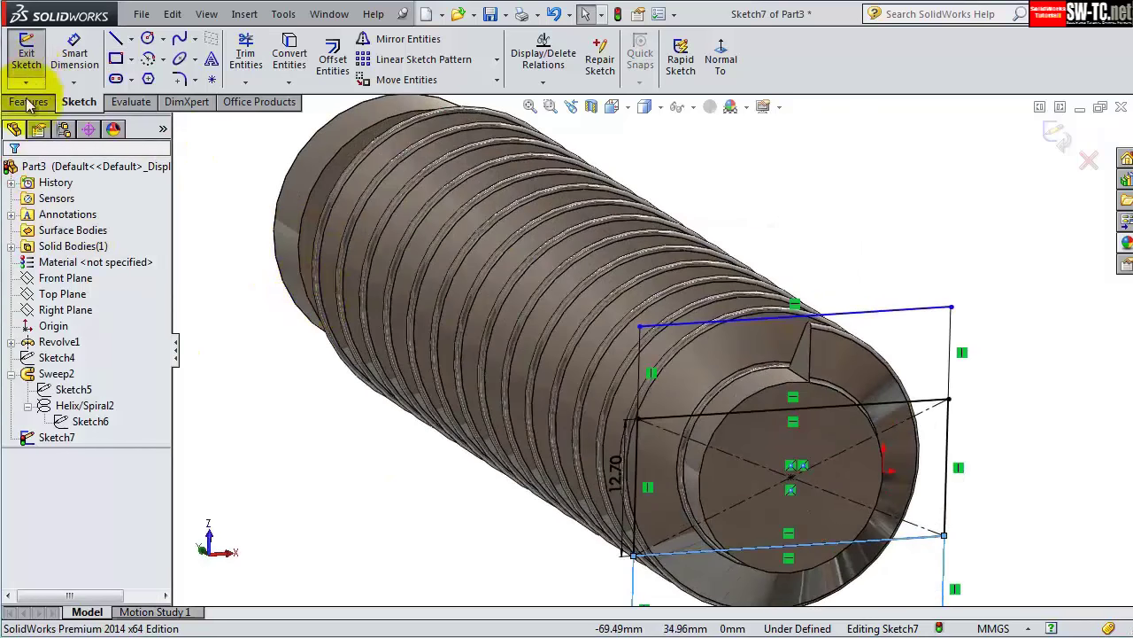
{"action": "left_click", "coordinate": [28, 101]}
{"action": "left_click", "coordinate": [267, 55]}
- Extrude-cut the outer sketch regions Through All, keeping all bodies
{"action": "left_click", "coordinate": [666, 356]}
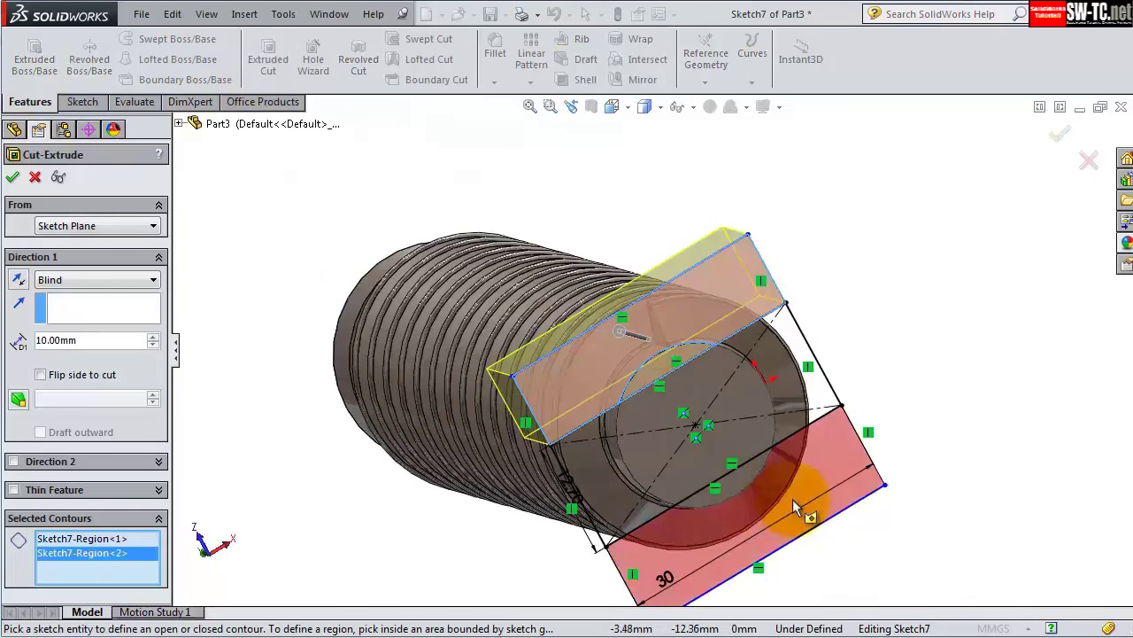
{"action": "left_click", "coordinate": [790, 500]}
{"action": "left_click", "coordinate": [14, 178]}
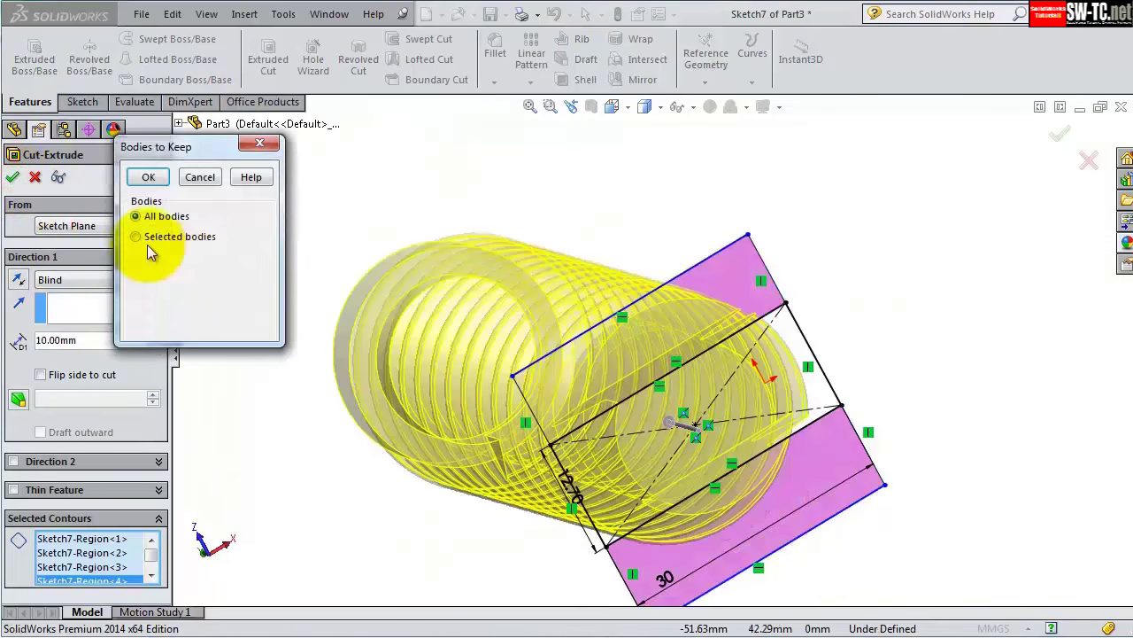
{"action": "left_click", "coordinate": [198, 178]}
{"action": "left_click", "coordinate": [88, 279]}
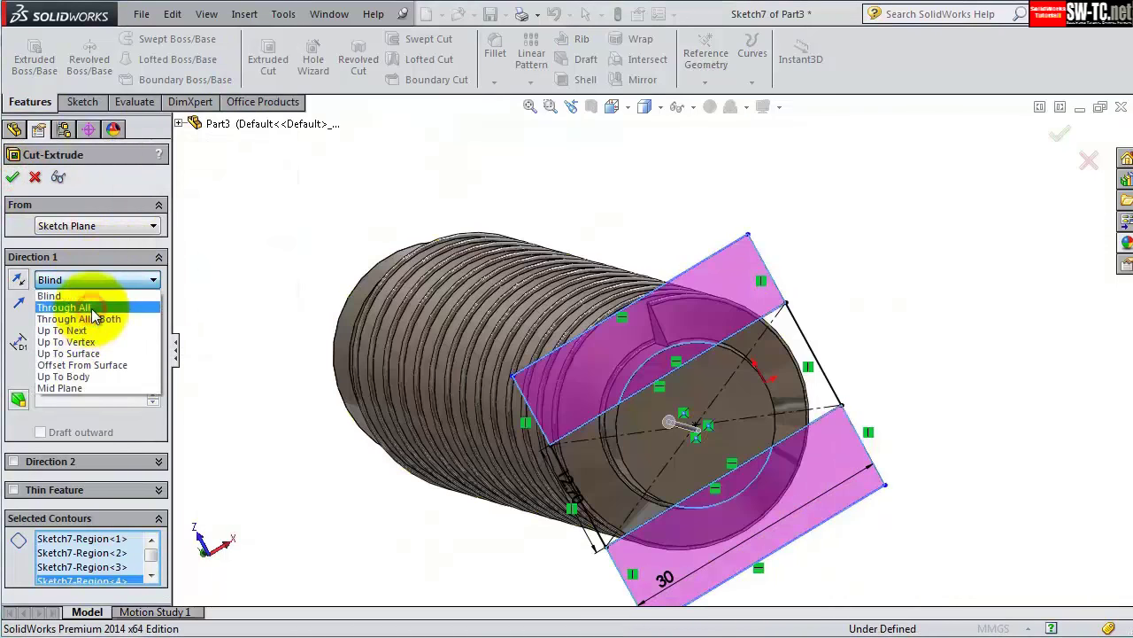
{"action": "left_click", "coordinate": [91, 307]}
{"action": "left_click", "coordinate": [13, 180]}
{"action": "left_click", "coordinate": [137, 215]}
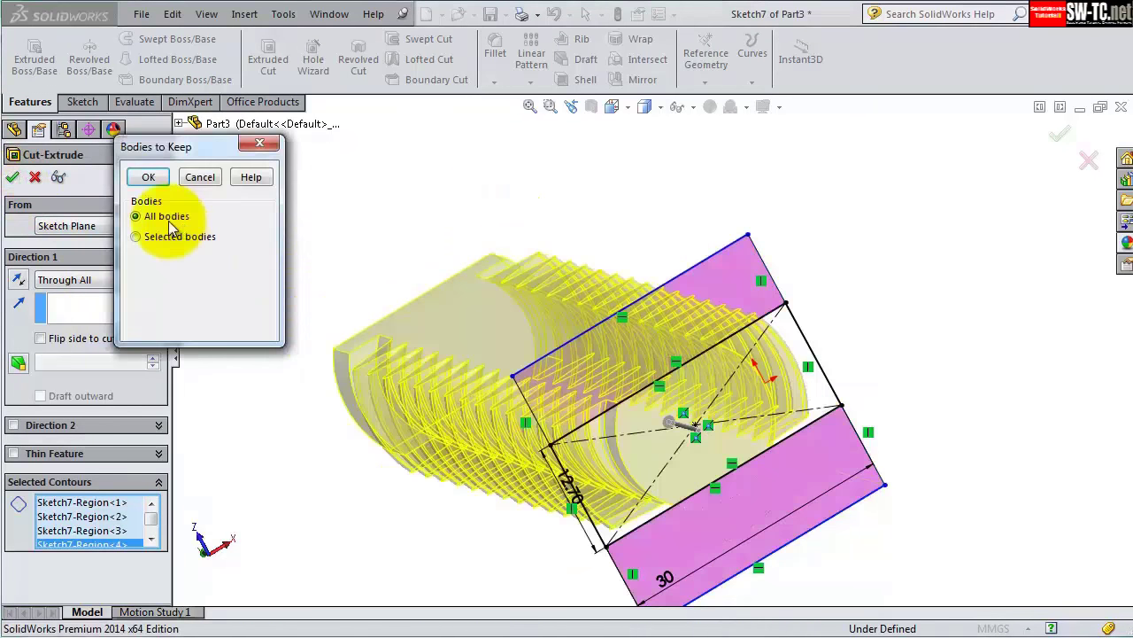
{"action": "left_click", "coordinate": [147, 175]}
- Edit the cut feature to add Direction 2, trimming both sides of the screw
{"action": "mouse_move", "coordinate": [806, 377]}
{"action": "middle_mouse_down"}
{"action": "mouse_move", "coordinate": [747, 467]}
{"action": "mouse_move", "coordinate": [805, 472]}
{"action": "mouse_move", "coordinate": [903, 448]}
{"action": "mouse_move", "coordinate": [806, 460]}
{"action": "mouse_move", "coordinate": [776, 362]}
{"action": "mouse_move", "coordinate": [797, 334]}
{"action": "mouse_move", "coordinate": [753, 346]}
{"action": "middle_mouse_up"}
{"action": "scroll", "coordinate": [371, 461], "scroll_direction": "down", "scroll_amount": 3}
{"action": "left_click", "coordinate": [69, 437]}
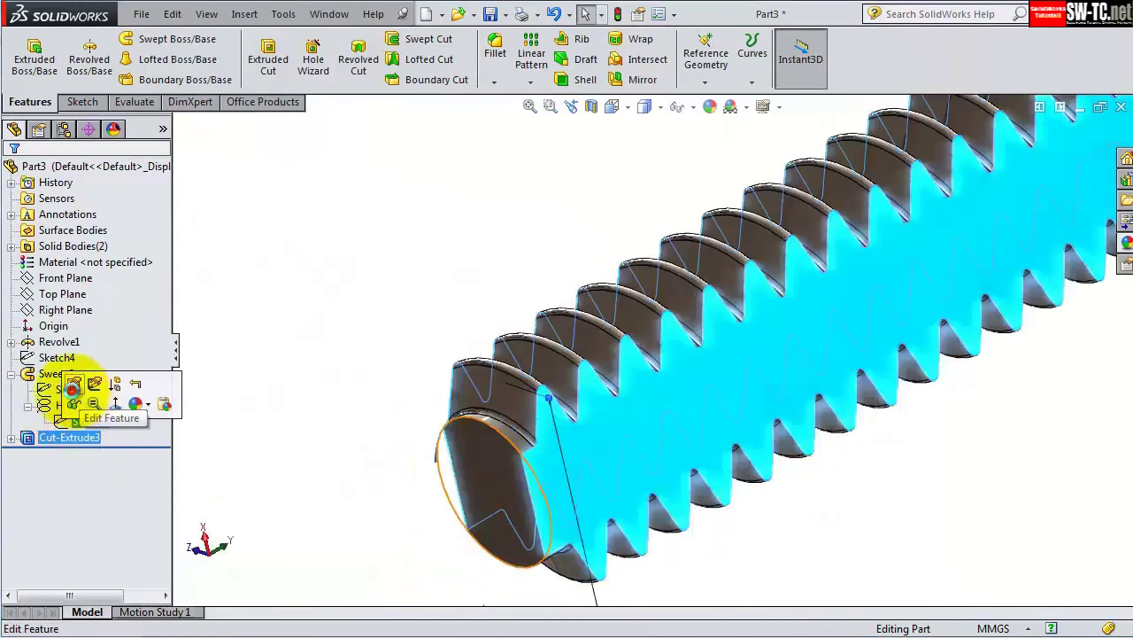
{"action": "left_click", "coordinate": [75, 390]}
{"action": "left_click", "coordinate": [13, 426]}
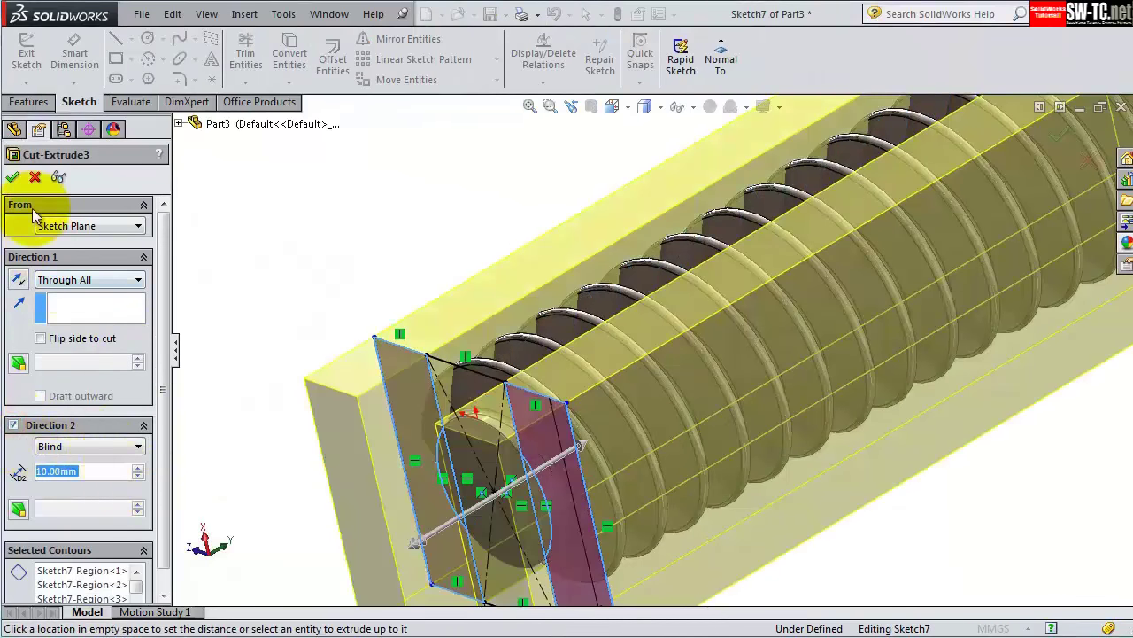
{"action": "left_click", "coordinate": [12, 177]}
{"action": "mouse_move", "coordinate": [602, 421]}
{"action": "middle_mouse_down"}
{"action": "mouse_move", "coordinate": [620, 435]}
{"action": "mouse_move", "coordinate": [688, 425]}
{"action": "mouse_move", "coordinate": [607, 405]}
{"action": "mouse_move", "coordinate": [672, 401]}
{"action": "mouse_move", "coordinate": [627, 253]}
{"action": "mouse_move", "coordinate": [575, 164]}
{"action": "mouse_move", "coordinate": [451, 172]}
{"action": "mouse_move", "coordinate": [738, 522]}
{"action": "mouse_move", "coordinate": [607, 526]}
{"action": "mouse_move", "coordinate": [354, 399]}
{"action": "middle_mouse_up"}
- Start a new sketch on the Front Plane, viewed face-on
{"action": "left_click", "coordinate": [53, 310]}
{"action": "left_click", "coordinate": [64, 278]}
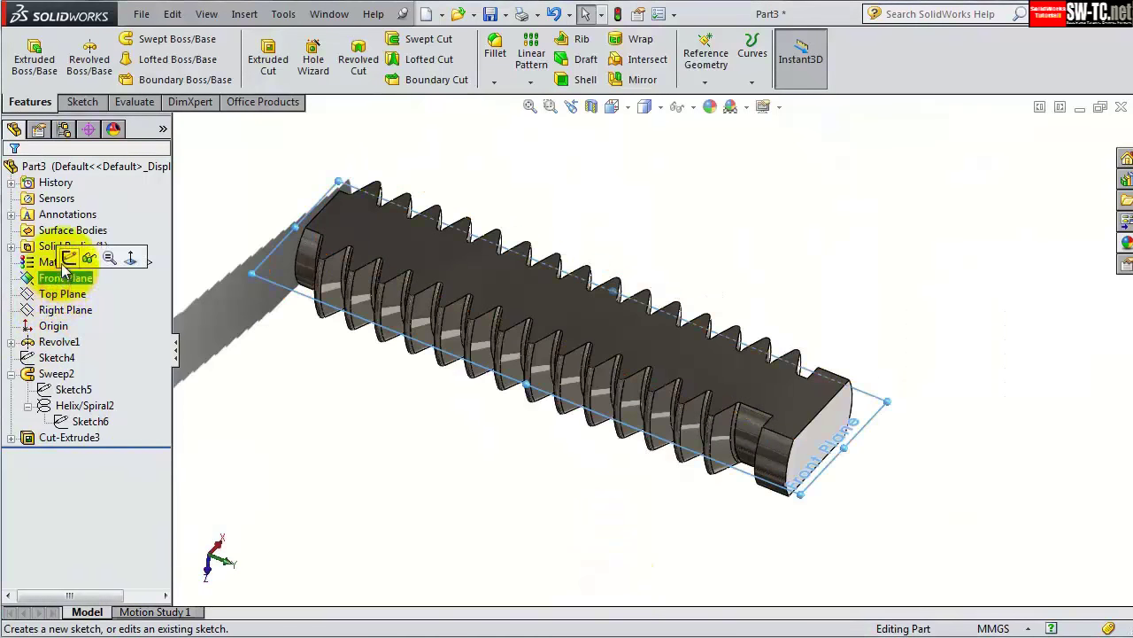
{"action": "left_click", "coordinate": [84, 256]}
{"action": "left_click", "coordinate": [722, 60]}
{"action": "scroll", "coordinate": [519, 354], "scroll_direction": "down", "scroll_amount": 3}
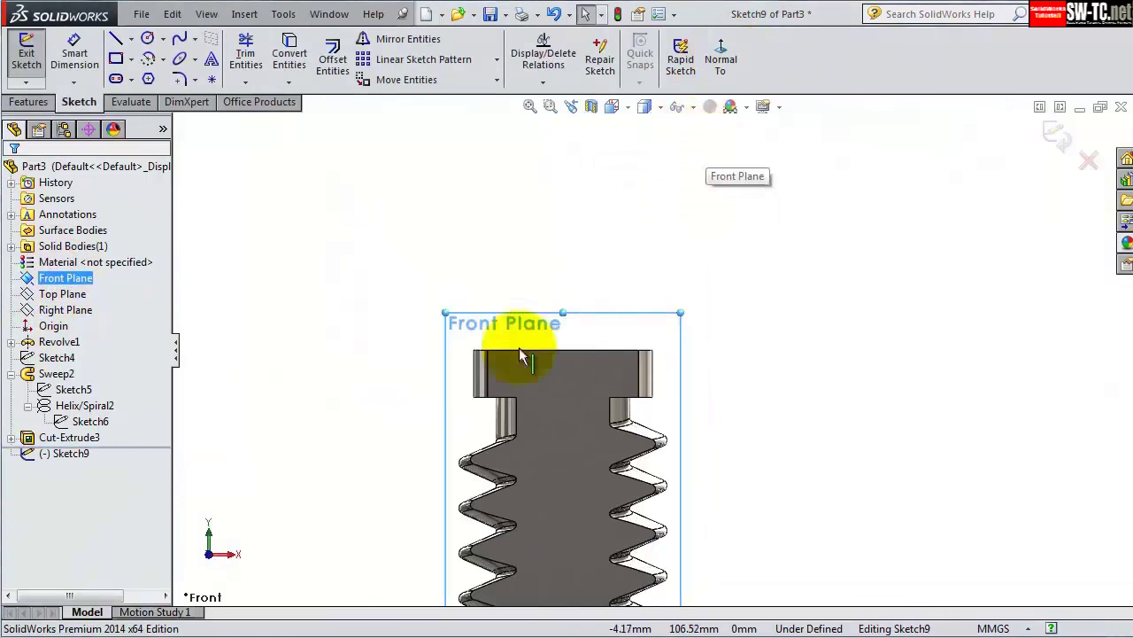
- Draw the hook jaw outline with lines and tangent arcs above the screw head
{"action": "left_click", "coordinate": [115, 38]}
{"action": "scroll", "coordinate": [635, 359], "scroll_direction": "down", "scroll_amount": 3}
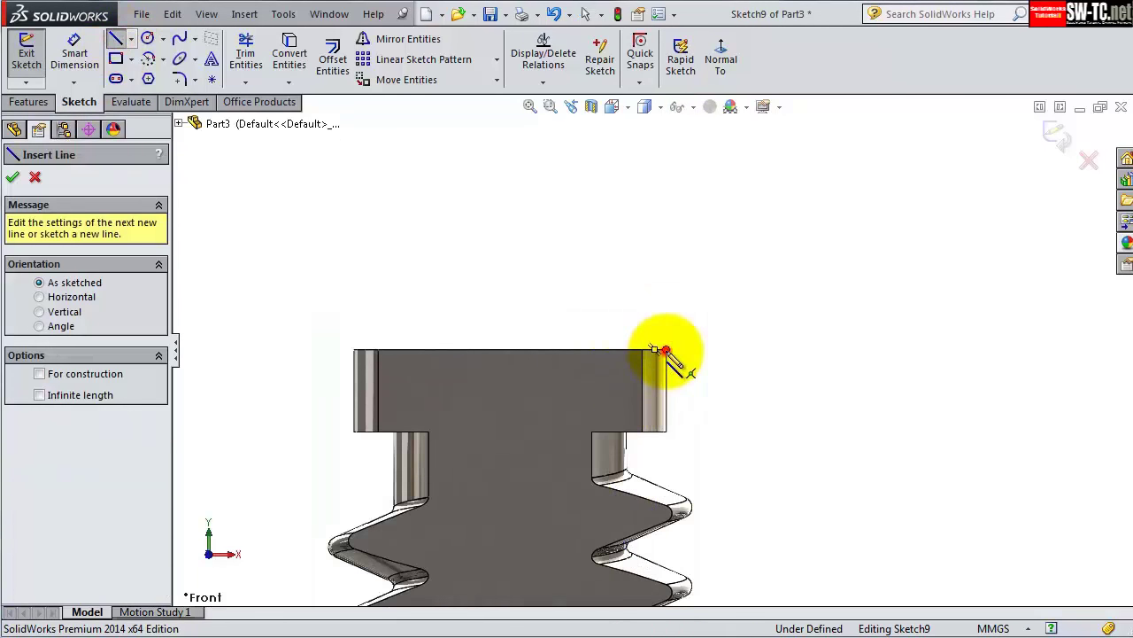
{"action": "left_click", "coordinate": [653, 350]}
{"action": "scroll", "coordinate": [653, 349], "scroll_direction": "up", "scroll_amount": 2}
{"action": "scroll", "coordinate": [663, 174], "scroll_direction": "up", "scroll_amount": 2}
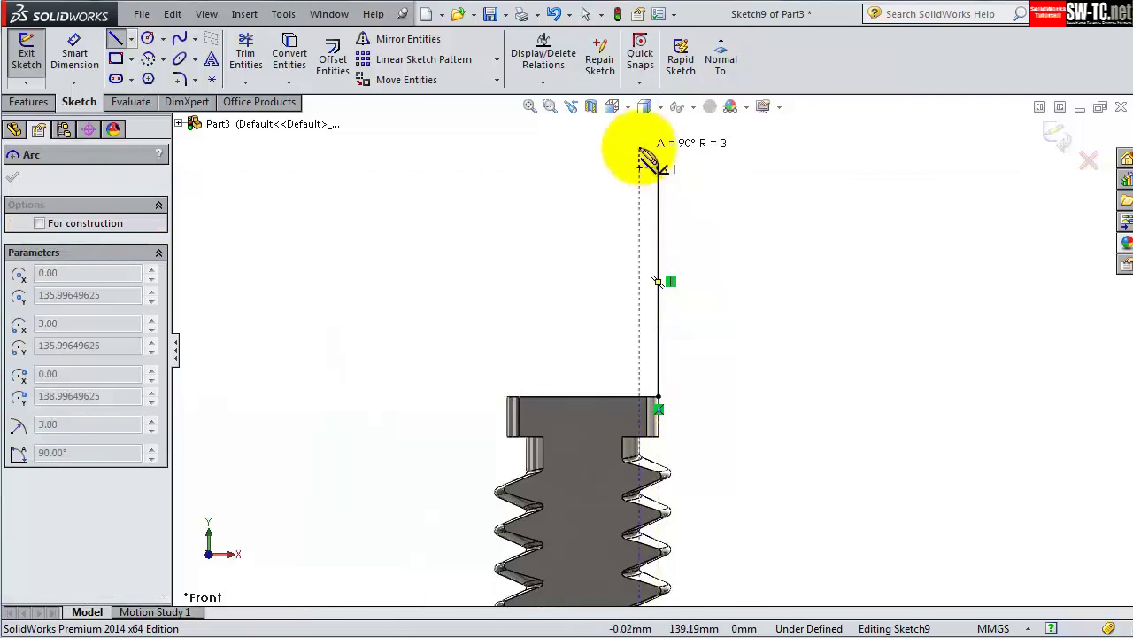
{"action": "left_click", "coordinate": [628, 139]}
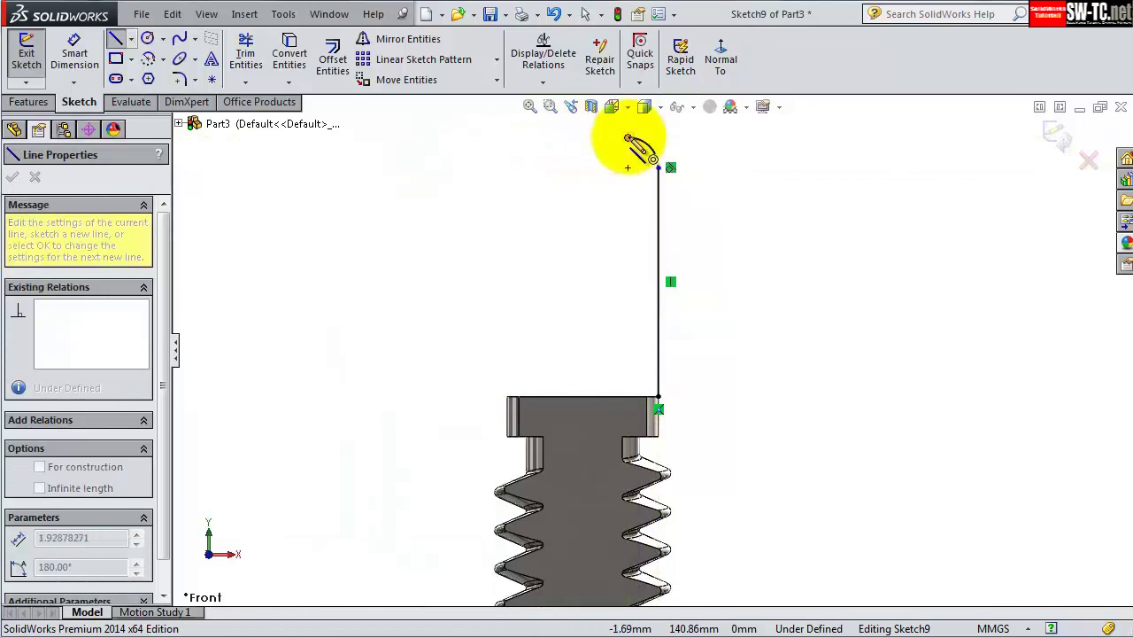
{"action": "left_click", "coordinate": [247, 239]}
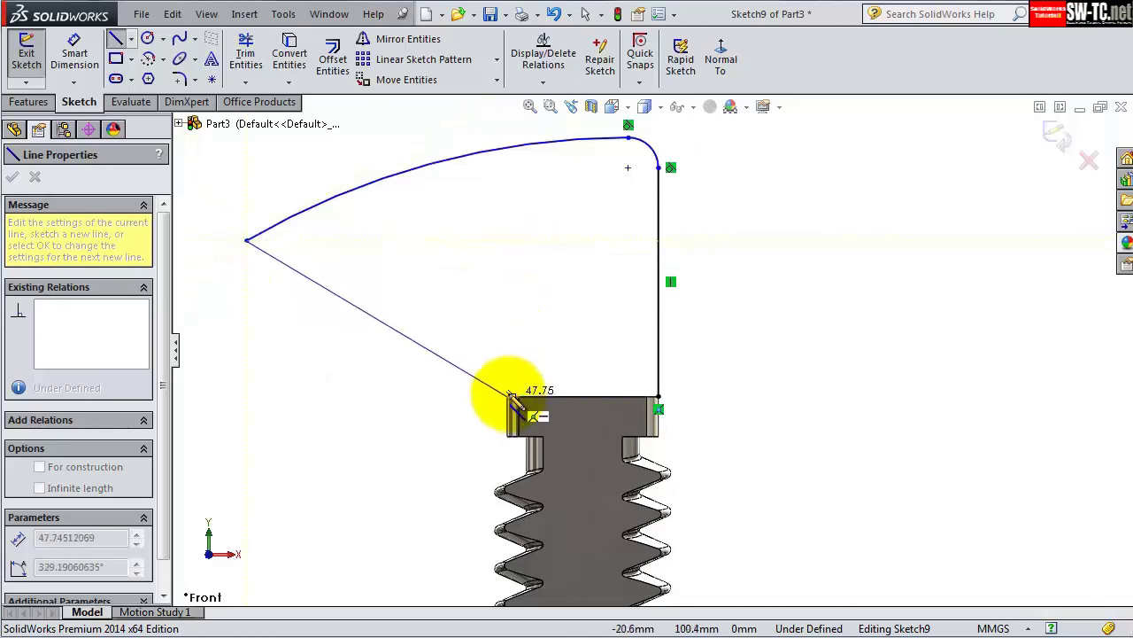
{"action": "scroll", "coordinate": [511, 396], "scroll_direction": "down", "scroll_amount": 1}
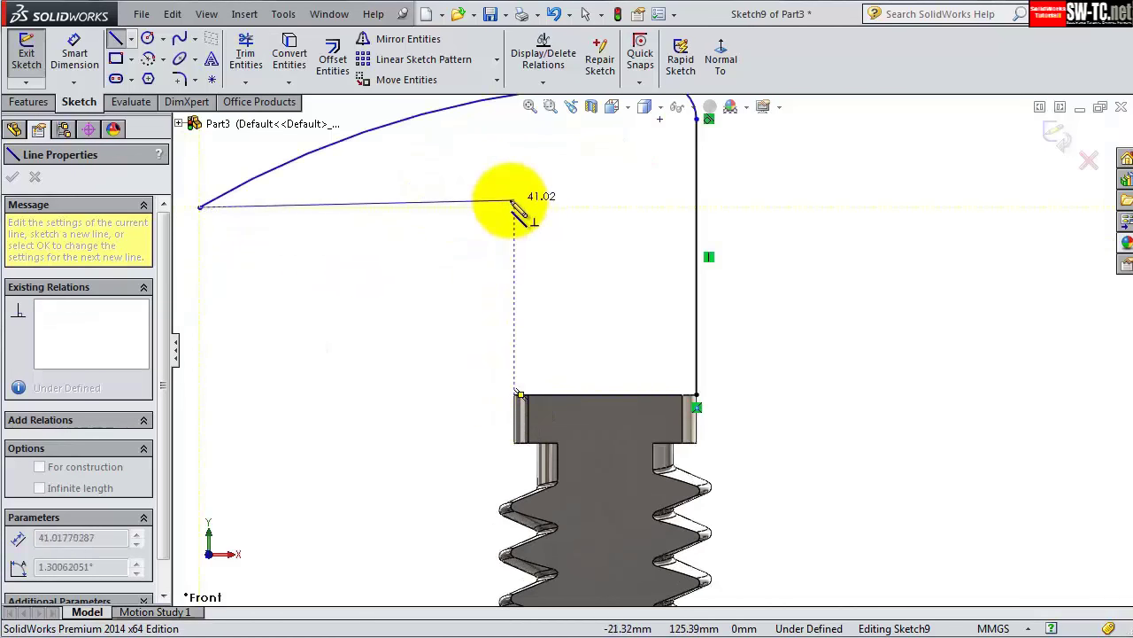
{"action": "left_click", "coordinate": [513, 201]}
{"action": "left_click", "coordinate": [513, 395]}
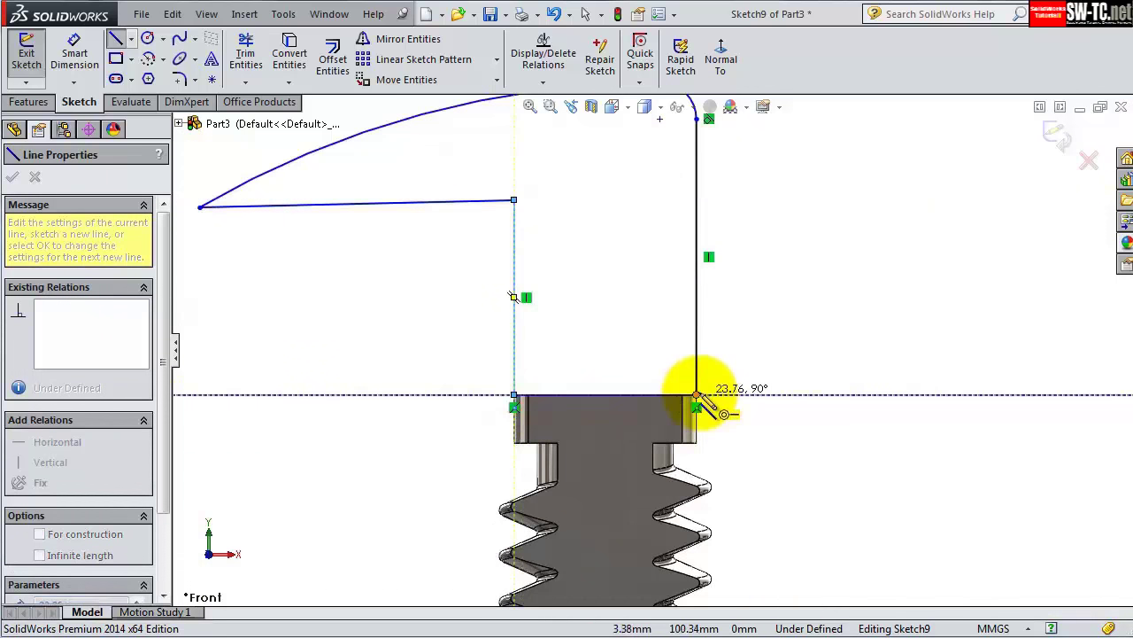
{"action": "left_click", "coordinate": [696, 395]}
{"action": "scroll", "coordinate": [761, 346], "scroll_direction": "up", "scroll_amount": 2}
- Dimension the jaw's right edge to 32 mm and the corner arc to R6
{"action": "left_click", "coordinate": [74, 53]}
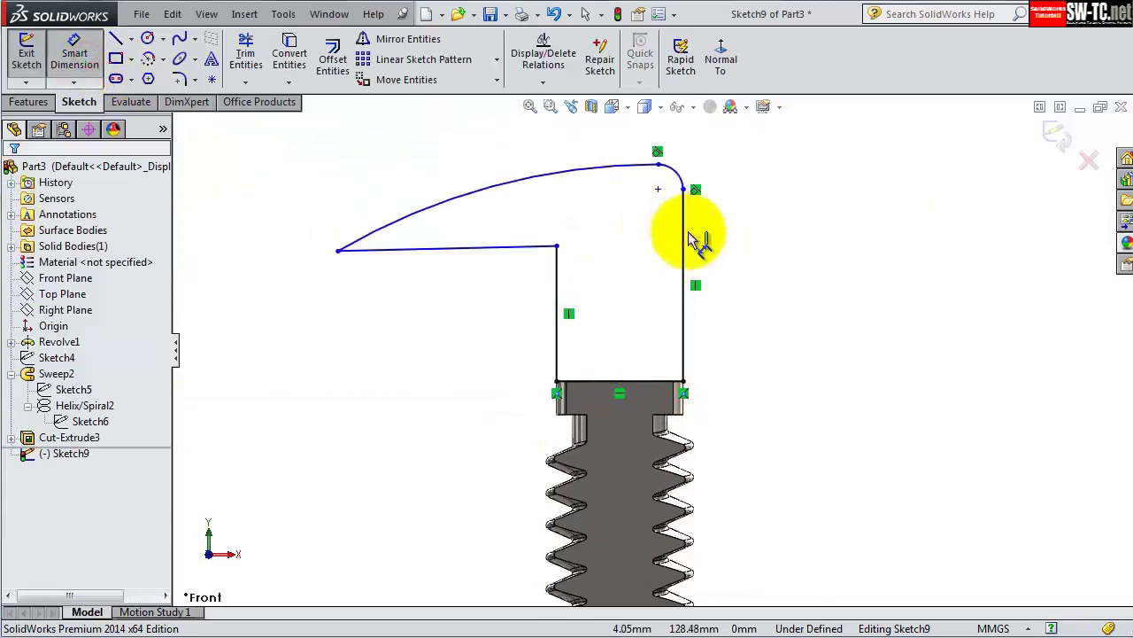
{"action": "left_click", "coordinate": [684, 238]}
{"action": "left_click", "coordinate": [771, 278]}
{"action": "type", "text": "32"}
{"action": "key", "text": "Return"}
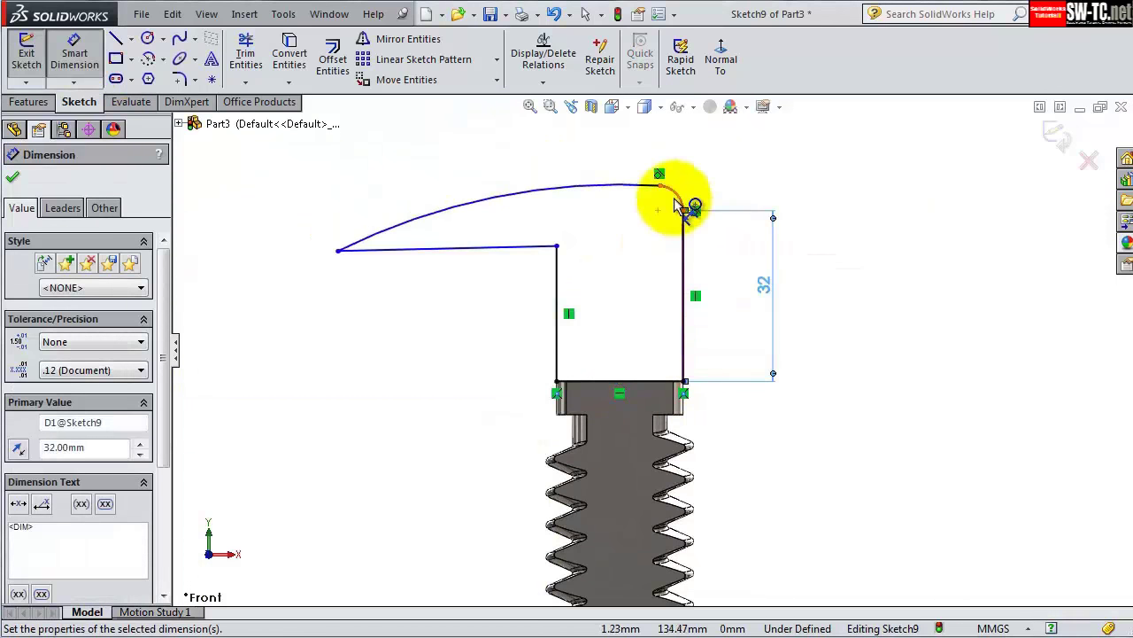
{"action": "left_click", "coordinate": [678, 203]}
{"action": "left_click", "coordinate": [658, 211]}
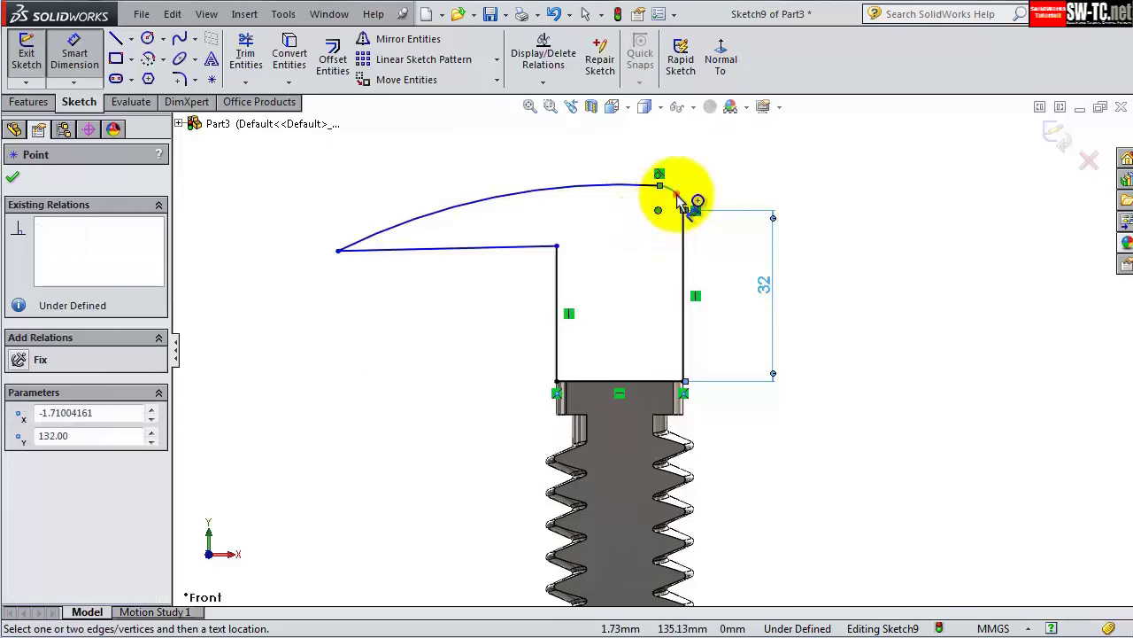
{"action": "left_click", "coordinate": [682, 196]}
{"action": "left_click", "coordinate": [12, 177]}
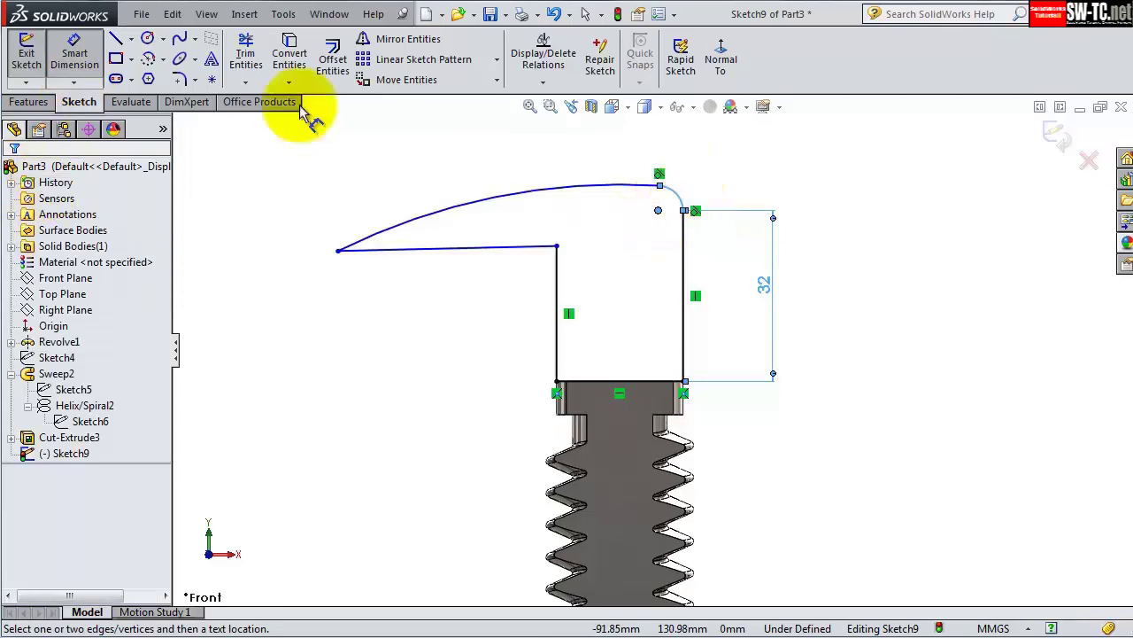
{"action": "left_click", "coordinate": [671, 193]}
{"action": "left_click", "coordinate": [726, 177]}
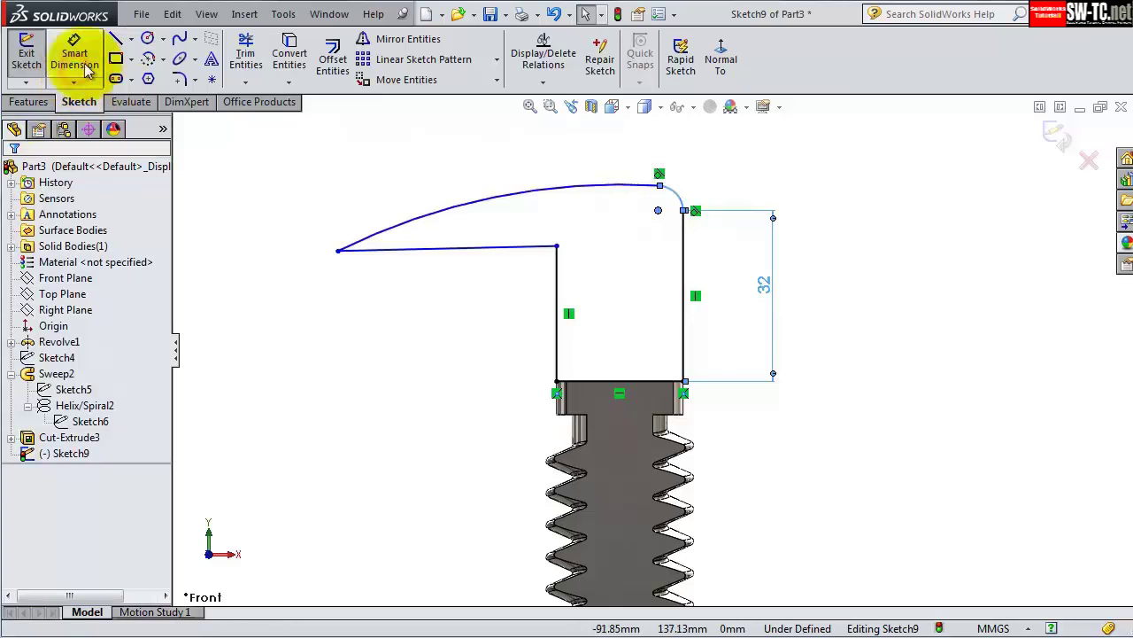
{"action": "left_click", "coordinate": [86, 71]}
{"action": "left_click", "coordinate": [679, 198]}
{"action": "left_click", "coordinate": [696, 167]}
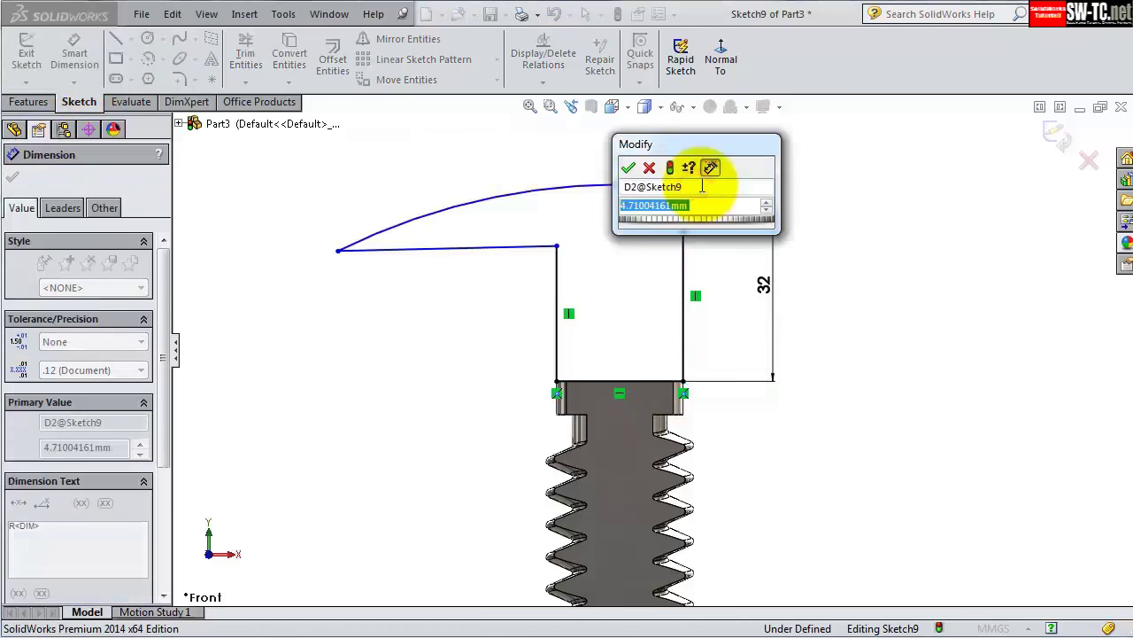
{"action": "type", "text": "6"}
{"action": "key", "text": "Return"}
- Dimension the inner edge 20, lower edge 36, curved edge R65, and make the lower edge horizontal
{"action": "left_click", "coordinate": [560, 270]}
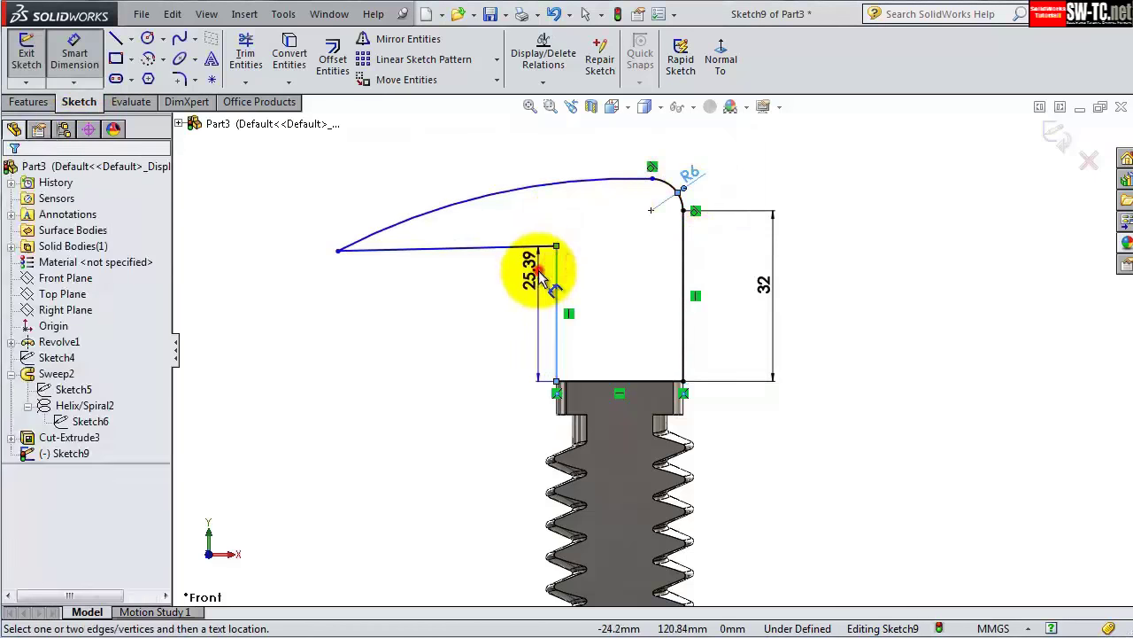
{"action": "left_click", "coordinate": [533, 270]}
{"action": "type", "text": "20"}
{"action": "key", "text": "Return"}
{"action": "left_click", "coordinate": [501, 283]}
{"action": "left_click", "coordinate": [473, 320]}
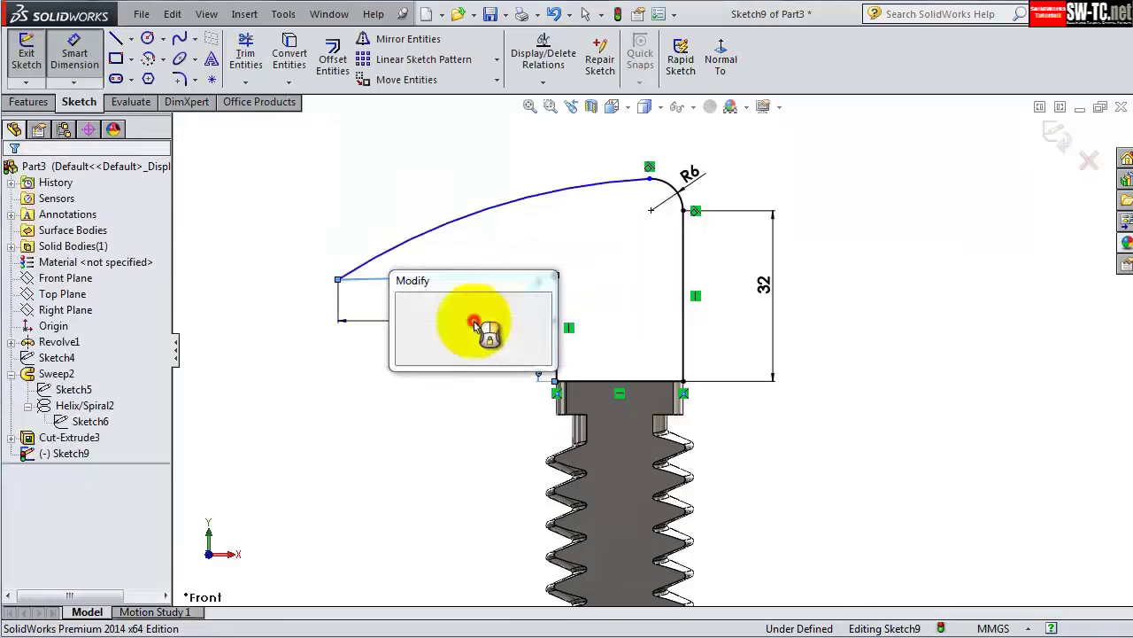
{"action": "type", "text": "36"}
{"action": "key", "text": "Return"}
{"action": "left_click", "coordinate": [505, 217]}
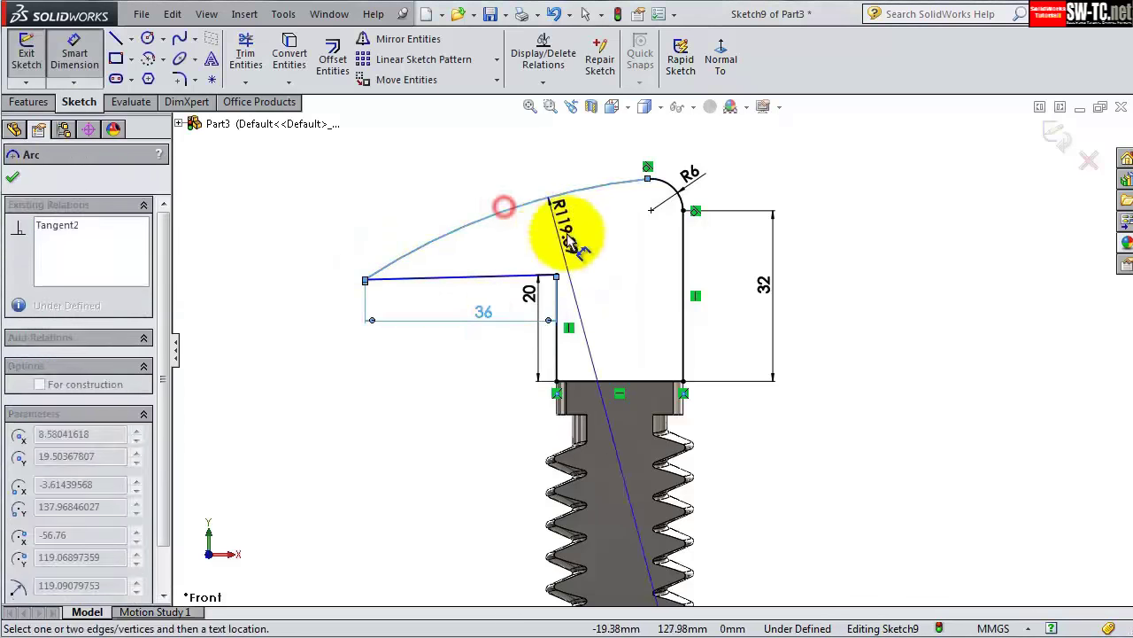
{"action": "left_click", "coordinate": [574, 236]}
{"action": "type", "text": "65"}
{"action": "key", "text": "Return"}
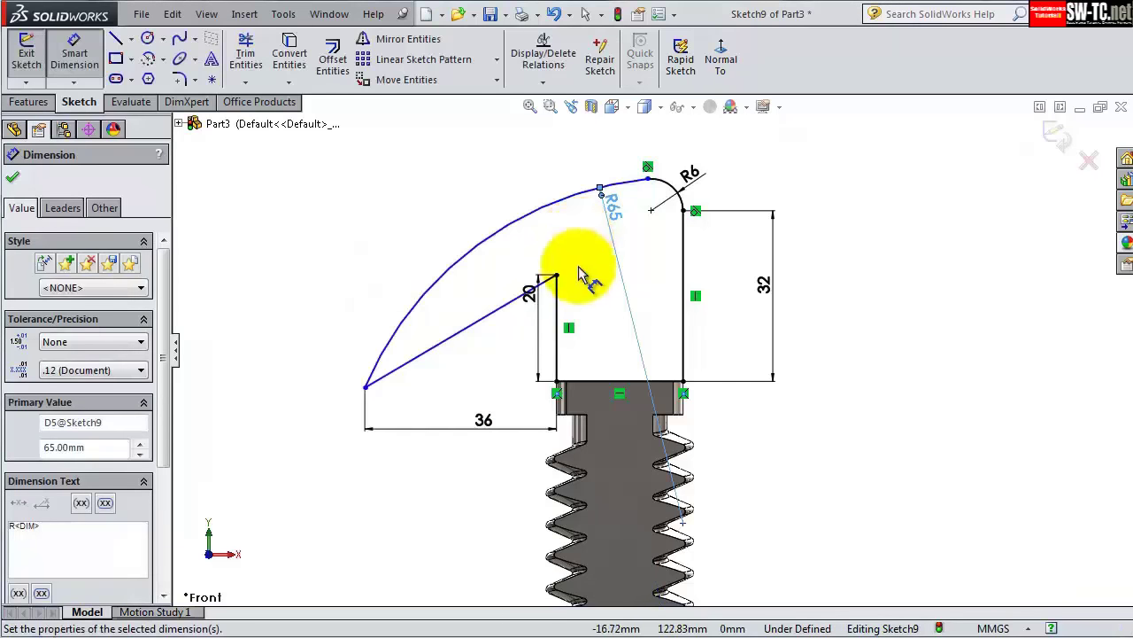
{"action": "key", "text": "Escape"}
{"action": "left_click", "coordinate": [506, 305]}
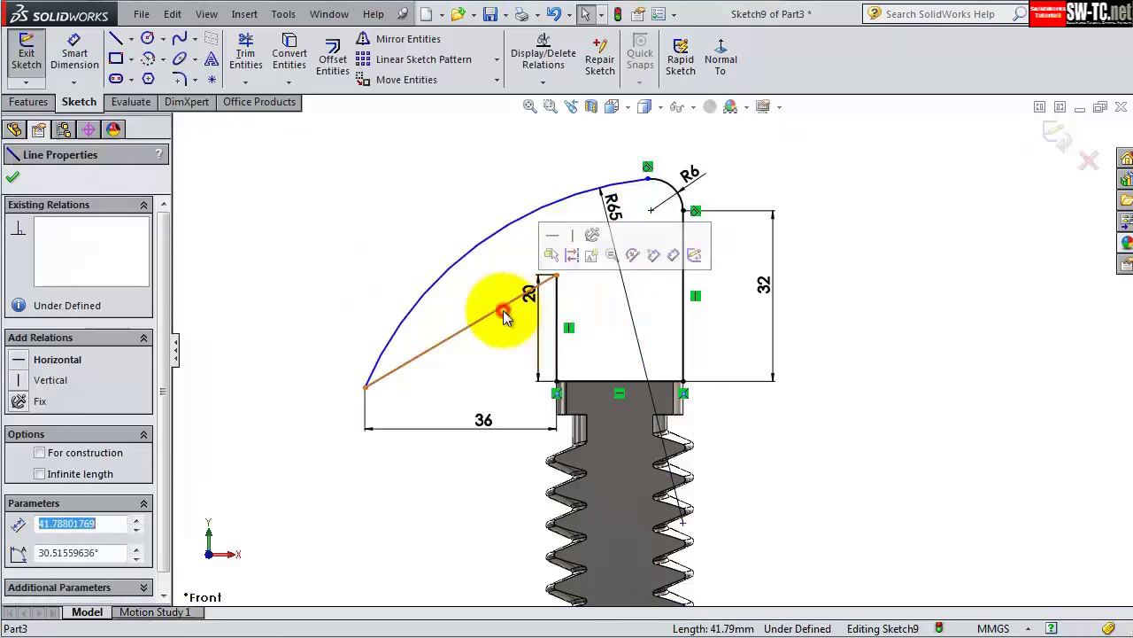
{"action": "left_click", "coordinate": [553, 244]}
{"action": "left_click", "coordinate": [318, 197]}
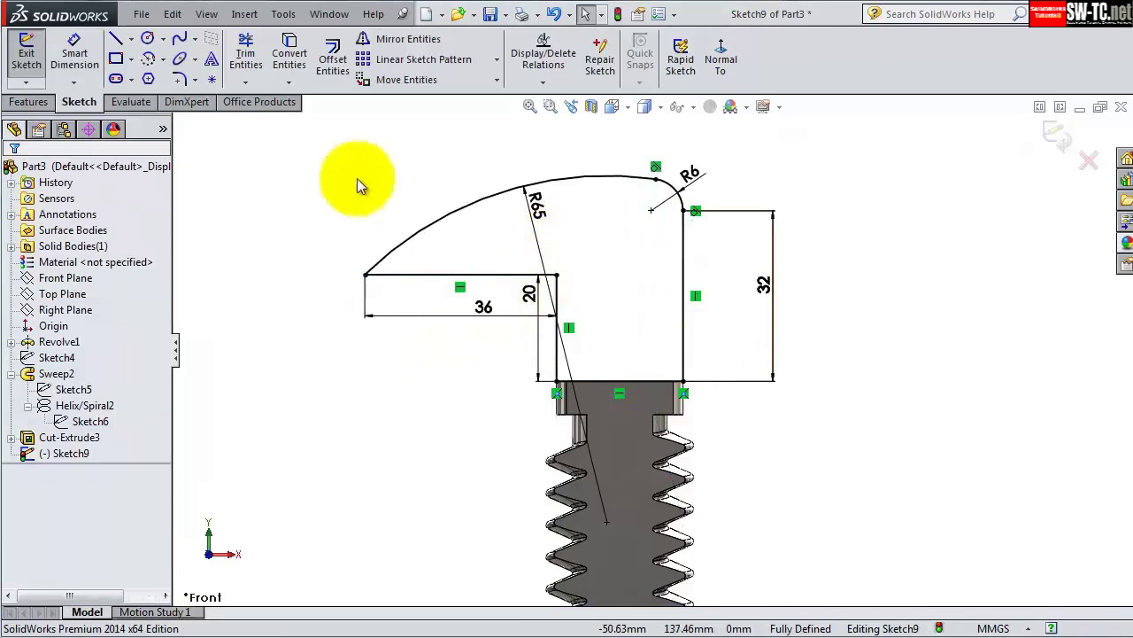
- Extrude the jaw profile 12.5 mm Mid Plane as a boss
{"action": "left_click", "coordinate": [28, 101]}
{"action": "left_click", "coordinate": [36, 51]}
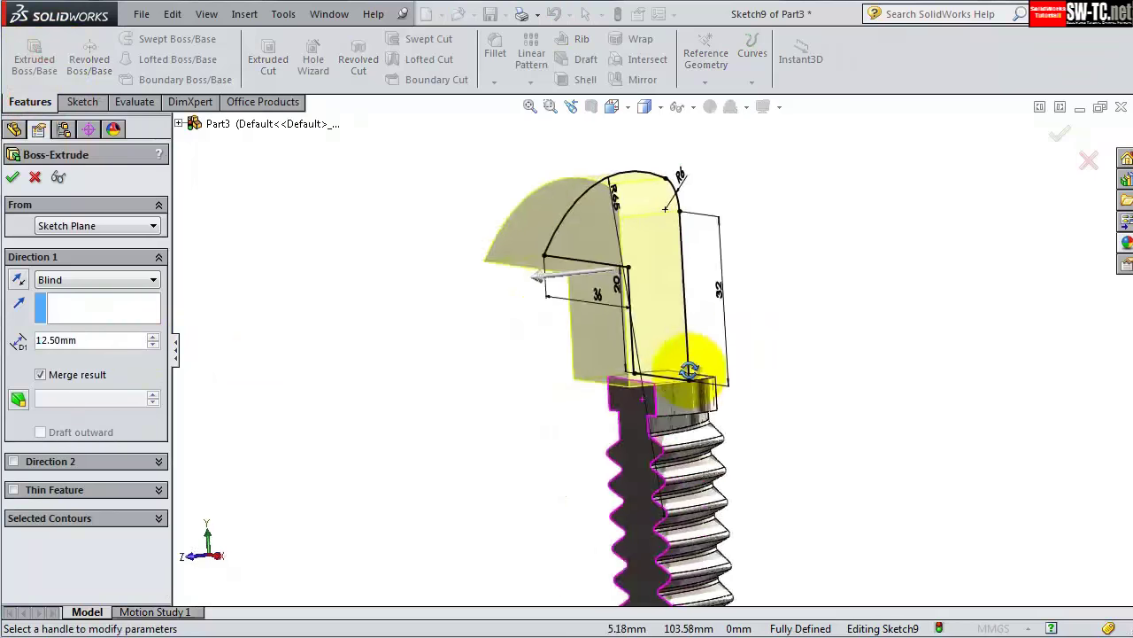
{"action": "left_click", "coordinate": [100, 365]}
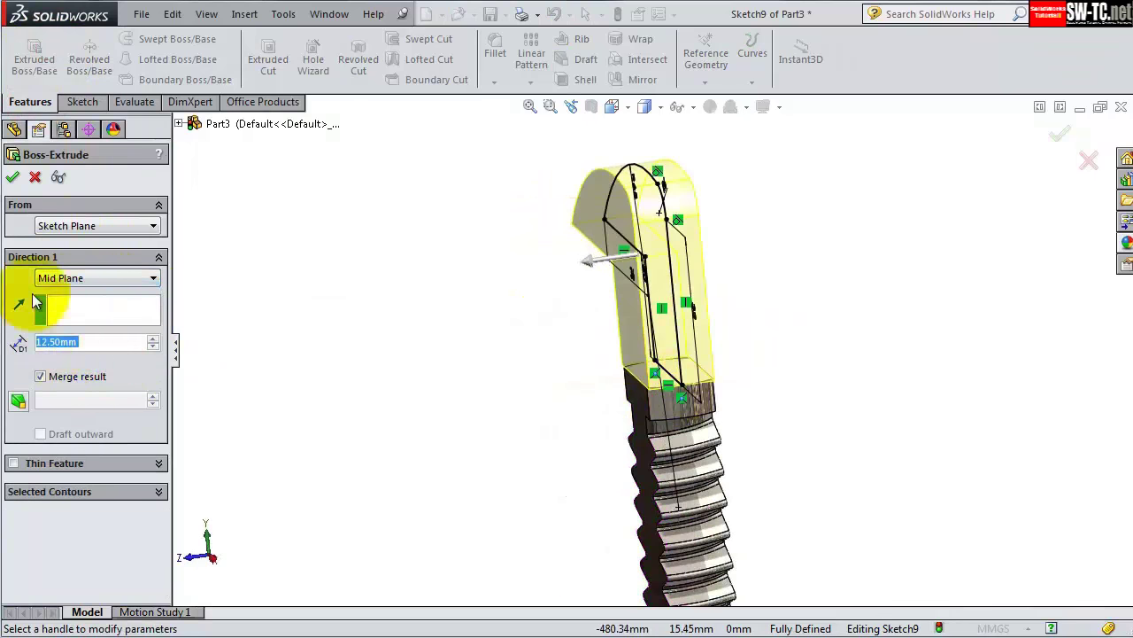
{"action": "left_click", "coordinate": [13, 176]}
{"action": "mouse_move", "coordinate": [774, 328]}
{"action": "middle_mouse_down"}
{"action": "mouse_move", "coordinate": [888, 177]}
{"action": "mouse_move", "coordinate": [637, 222]}
{"action": "mouse_move", "coordinate": [679, 215]}
{"action": "mouse_move", "coordinate": [956, 576]}
{"action": "middle_mouse_up"}
- Sketch a centre rectangle at the origin on the jaw's flat end face
{"action": "left_click", "coordinate": [734, 297]}
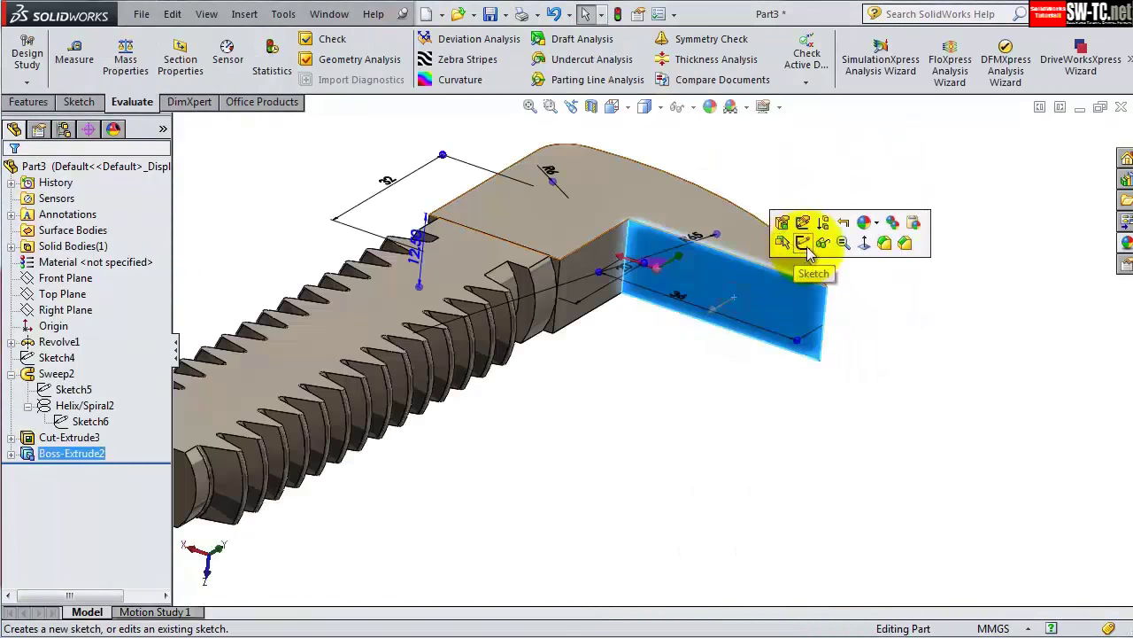
{"action": "left_click", "coordinate": [797, 241]}
{"action": "left_click", "coordinate": [720, 62]}
{"action": "left_click", "coordinate": [131, 59]}
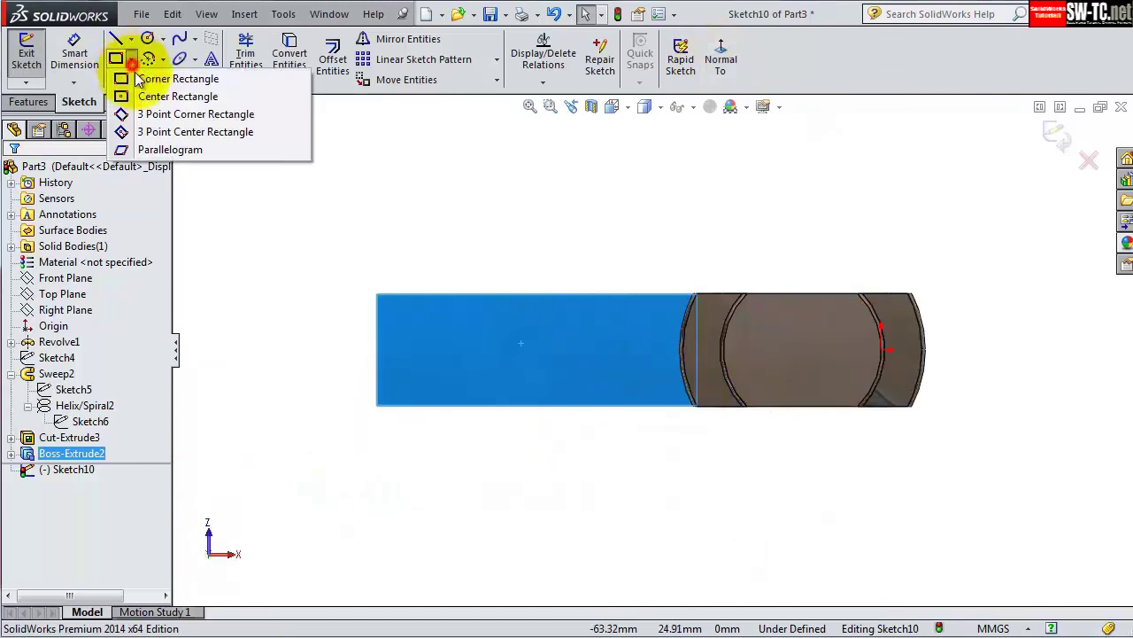
{"action": "left_click", "coordinate": [177, 94]}
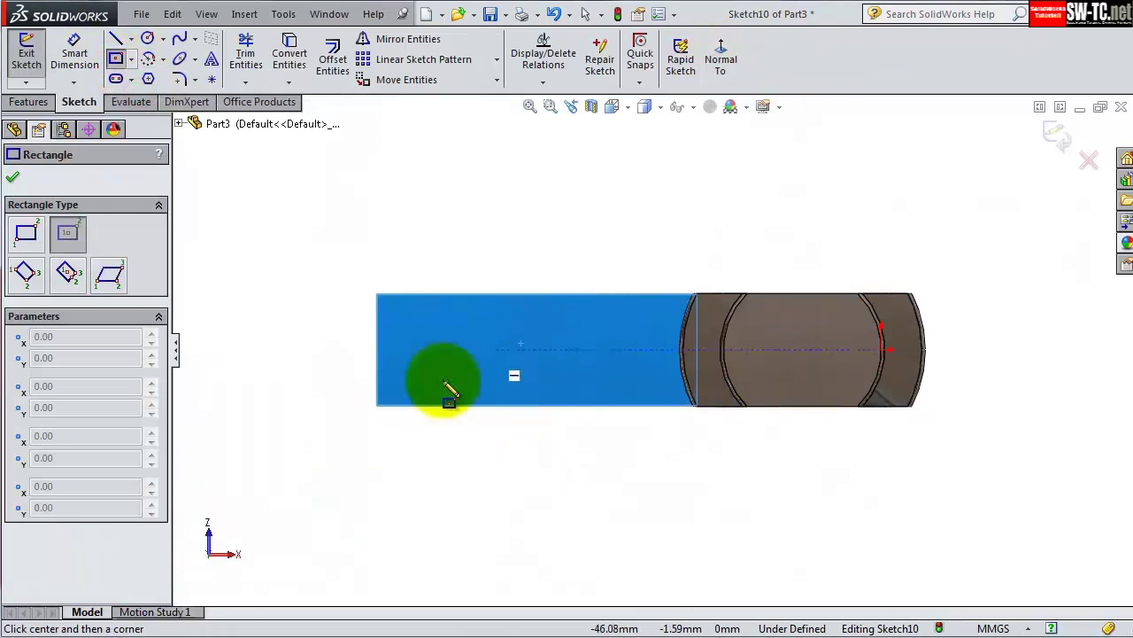
{"action": "left_click", "coordinate": [537, 350]}
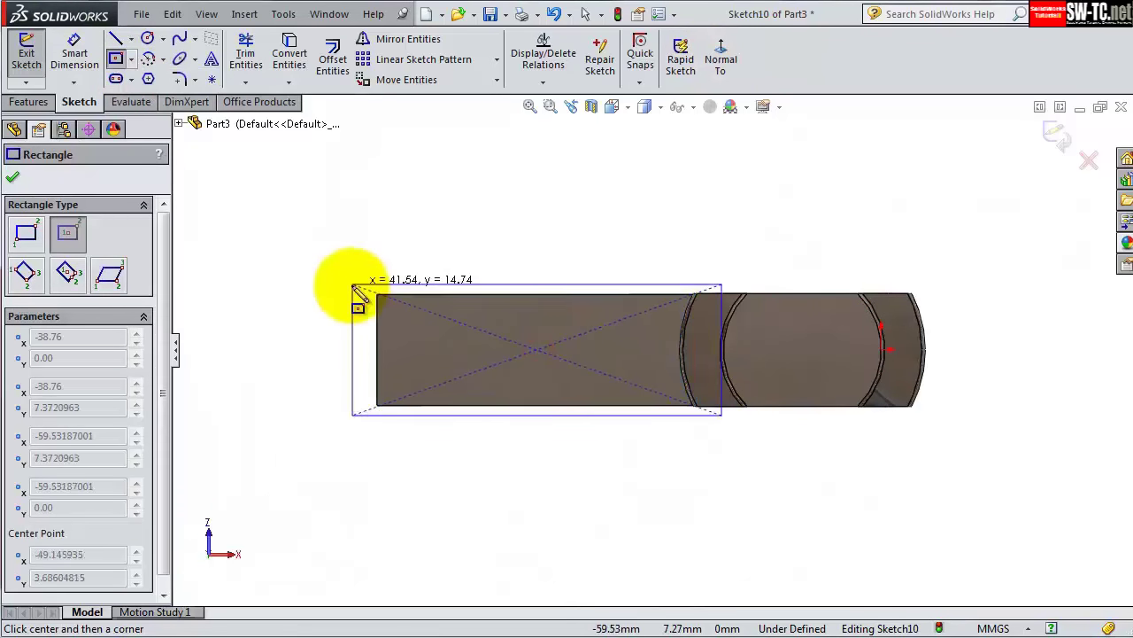
{"action": "left_click", "coordinate": [378, 258]}
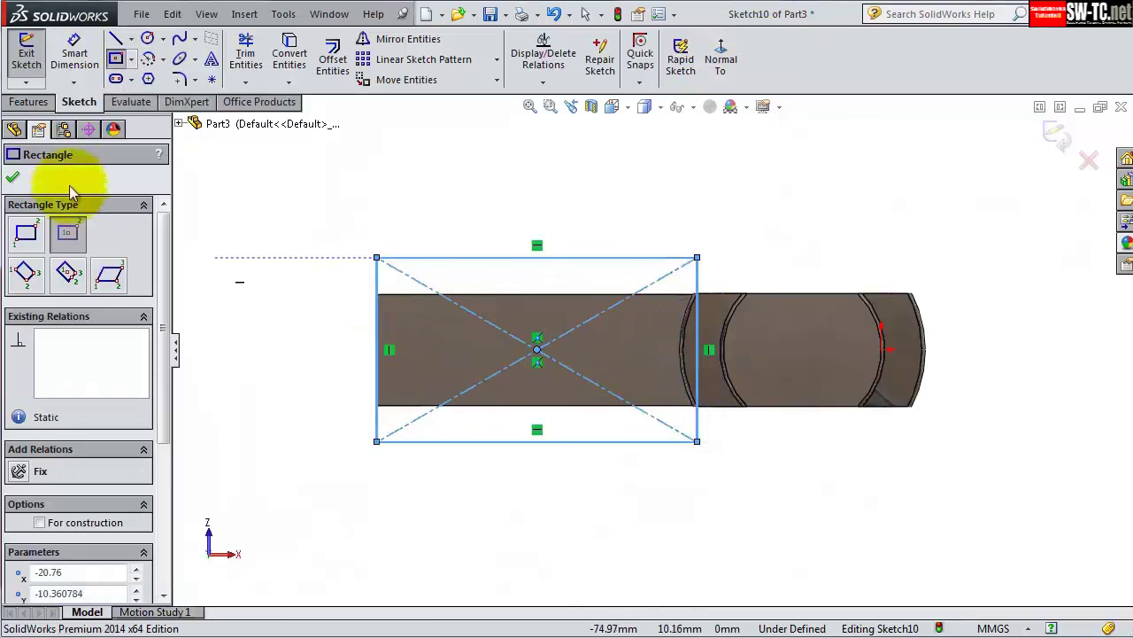
{"action": "left_click", "coordinate": [74, 55]}
- Dimension the rectangle 18.25 by 36, with Horizontal and Coincident relations to origin and corner
{"action": "left_click", "coordinate": [378, 279]}
{"action": "left_click", "coordinate": [326, 292]}
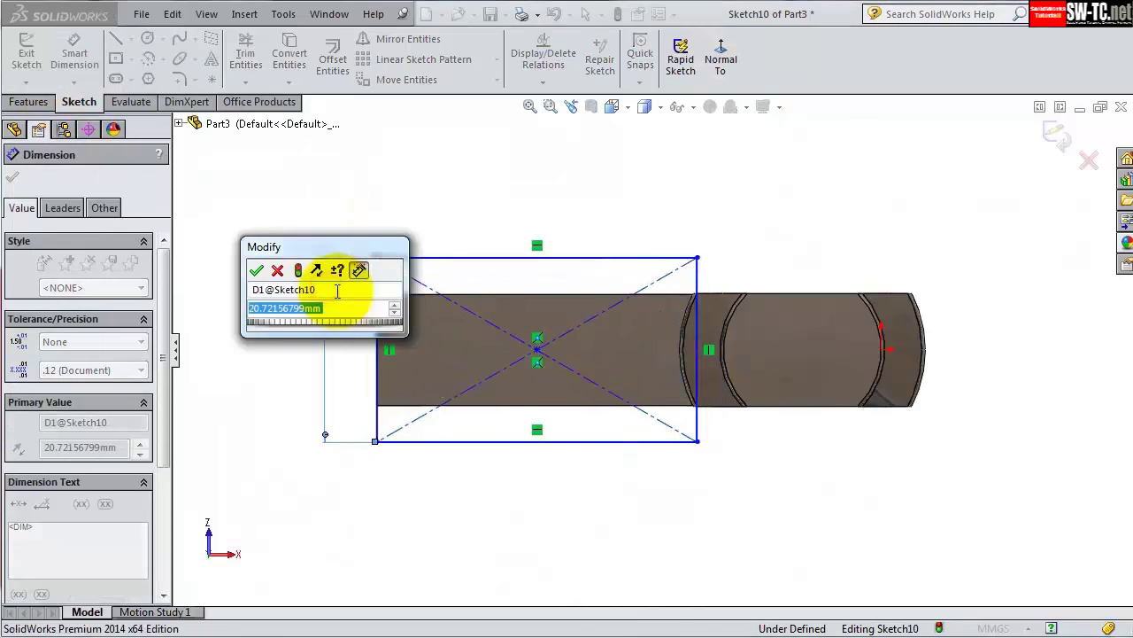
{"action": "type", "text": ".25"}
{"action": "key", "text": "Return"}
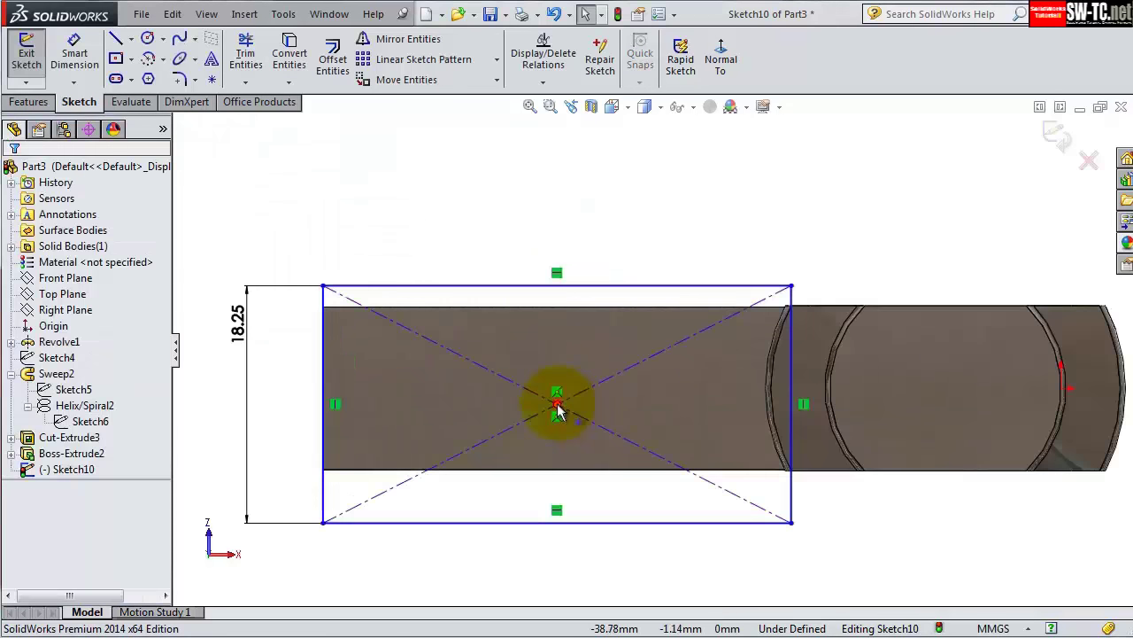
{"action": "left_click", "coordinate": [557, 403]}
{"action": "left_click", "coordinate": [1064, 390], "text": "ctrl"}
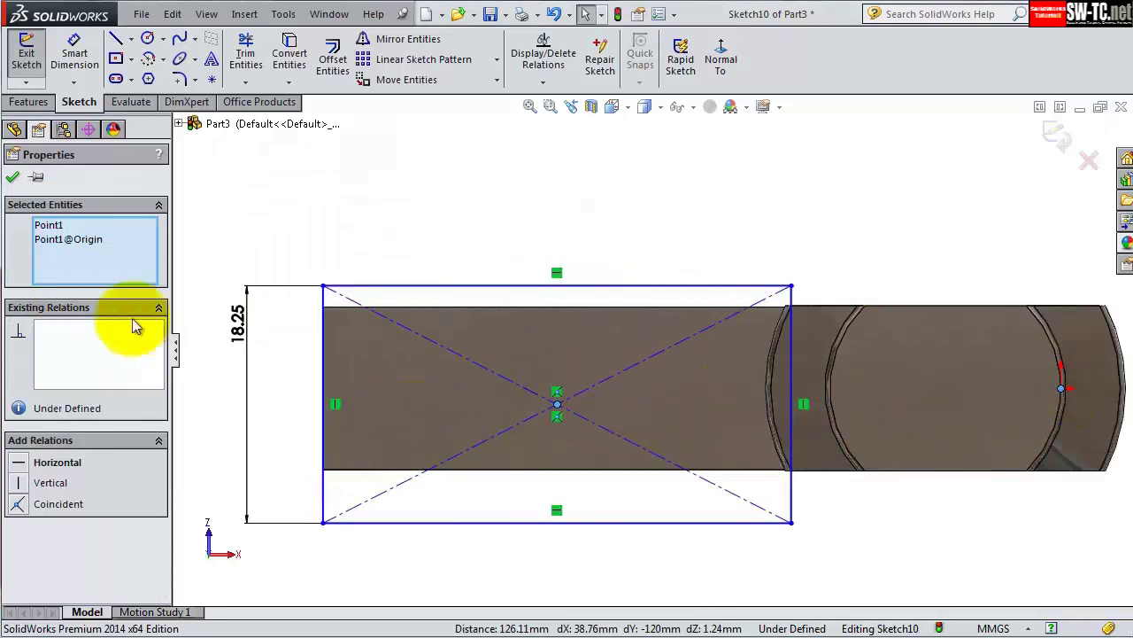
{"action": "left_click", "coordinate": [41, 462]}
{"action": "left_click", "coordinate": [15, 179]}
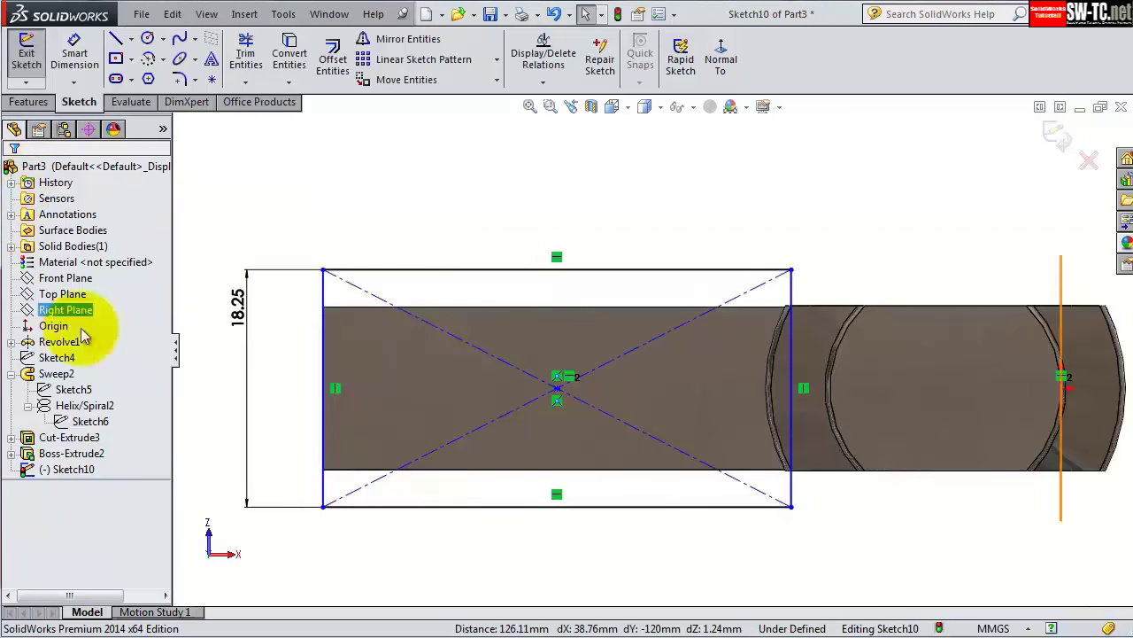
{"action": "left_click", "coordinate": [324, 283]}
{"action": "left_click", "coordinate": [323, 306], "text": "ctrl"}
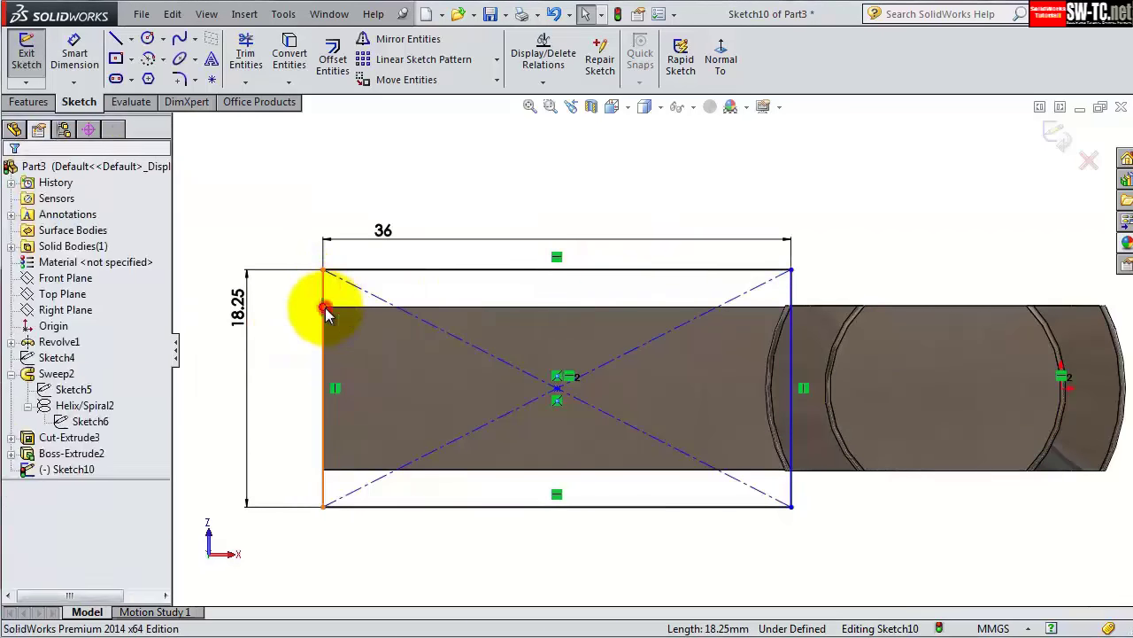
{"action": "left_click", "coordinate": [78, 489]}
{"action": "left_click", "coordinate": [254, 263]}
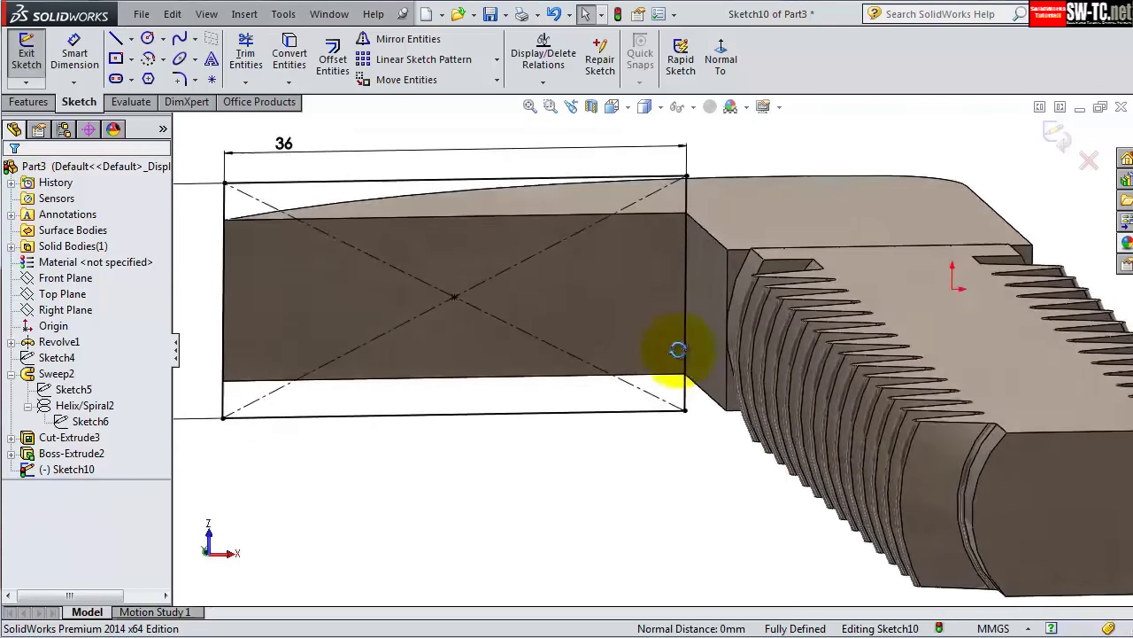
- Extrude the rectangle 8 mm as a boss to form the lip
{"action": "middle_click_drag", "start_coordinate": [688, 357], "coordinate": [460, 296]}
{"action": "left_click", "coordinate": [29, 101]}
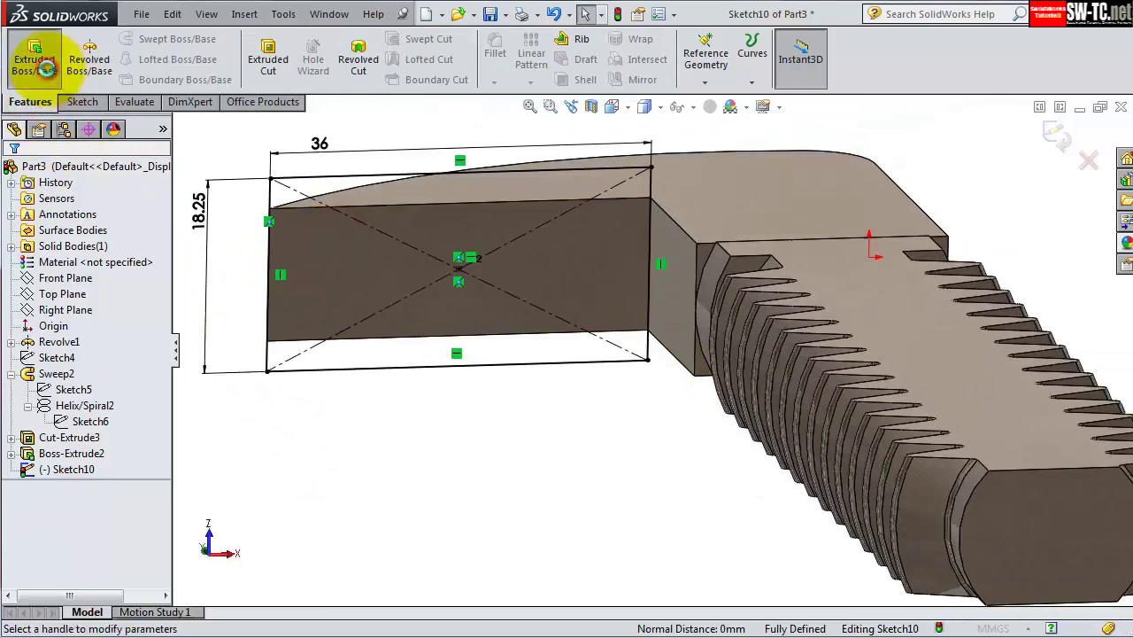
{"action": "left_click", "coordinate": [44, 68]}
{"action": "type", "text": "8"}
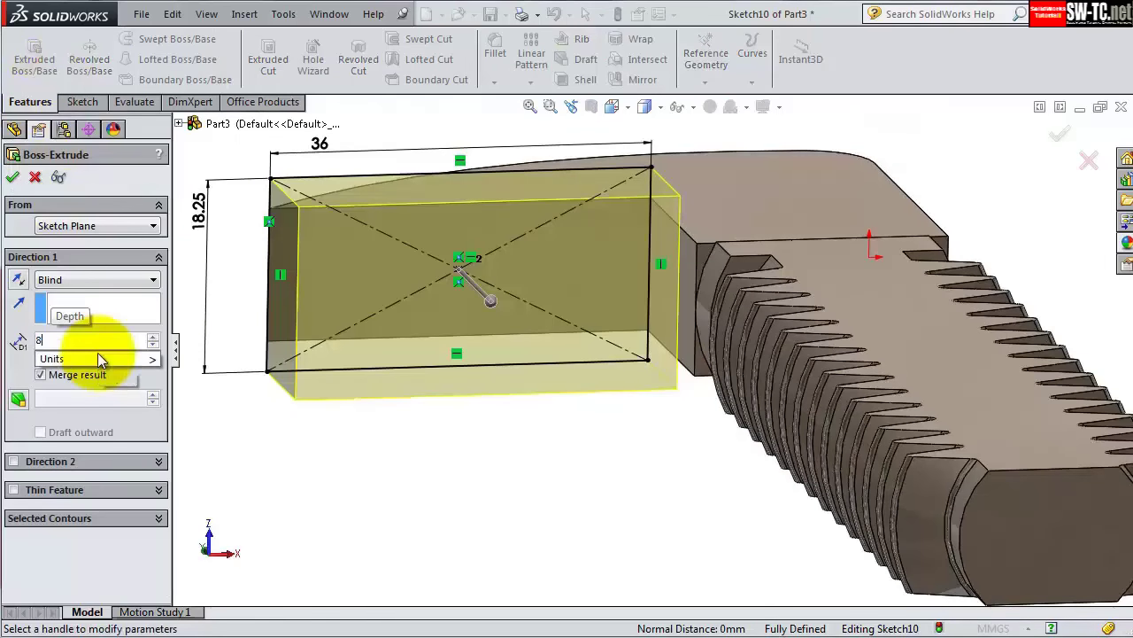
{"action": "key", "text": "Return"}
{"action": "left_click", "coordinate": [13, 177]}
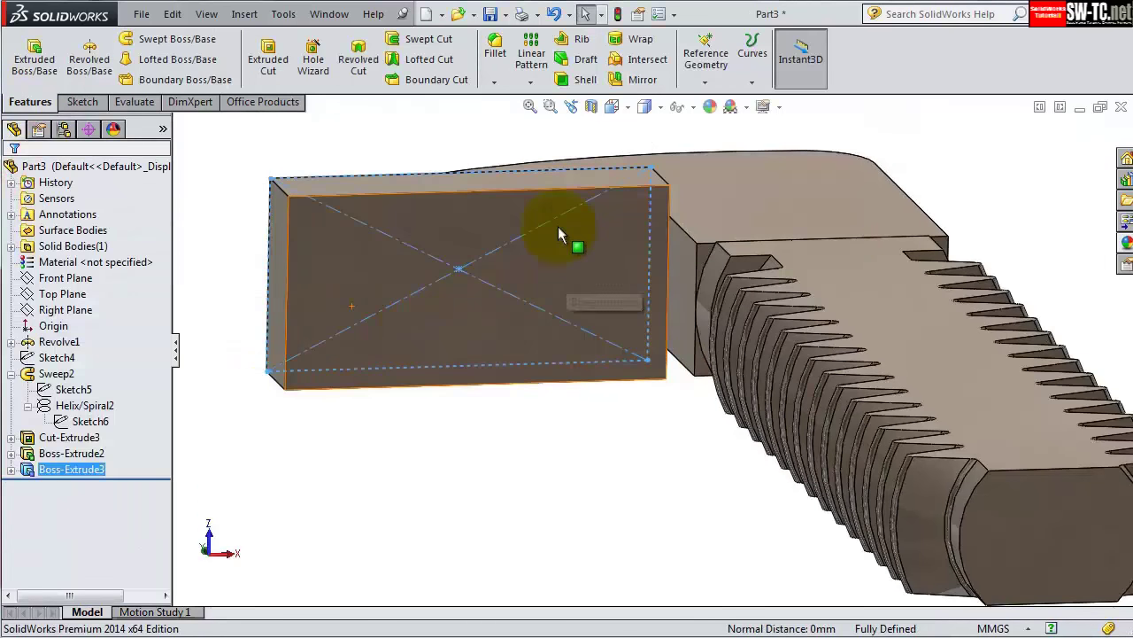
{"action": "scroll", "coordinate": [526, 263], "scroll_direction": "down", "scroll_amount": 2}
{"action": "scroll", "coordinate": [577, 268], "scroll_direction": "down", "scroll_amount": 4}
{"action": "mouse_move", "coordinate": [576, 268]}
{"action": "middle_mouse_down"}
{"action": "mouse_move", "coordinate": [628, 469]}
{"action": "mouse_move", "coordinate": [655, 461]}
{"action": "middle_mouse_up"}
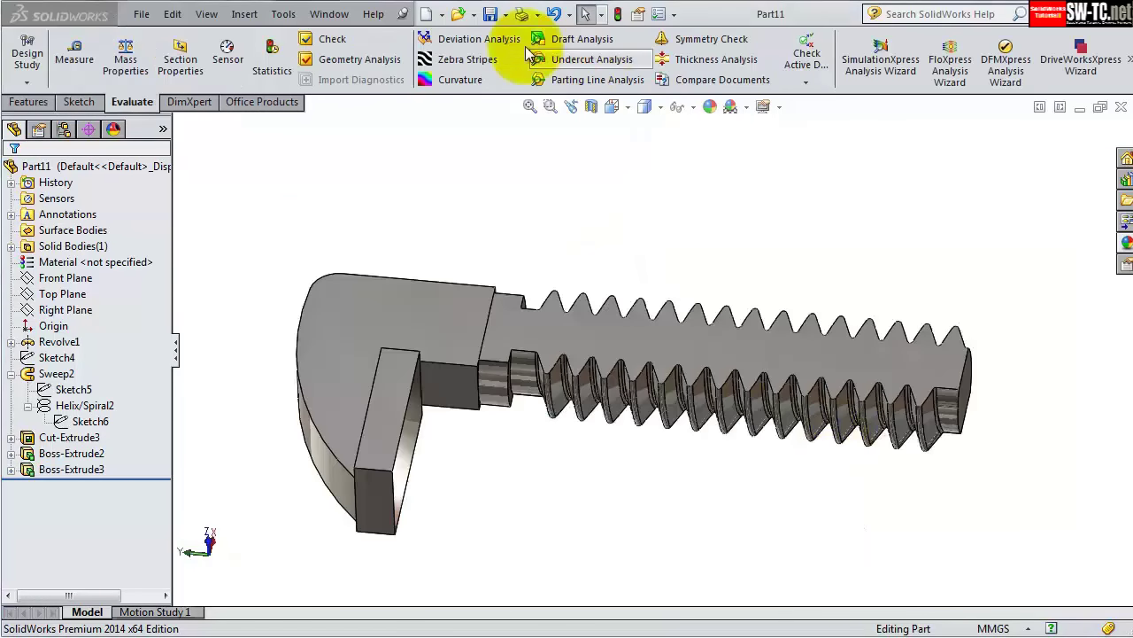
- Save the screw model as Part3+, replacing the existing file
{"action": "left_click", "coordinate": [504, 14]}
{"action": "left_click", "coordinate": [512, 53]}
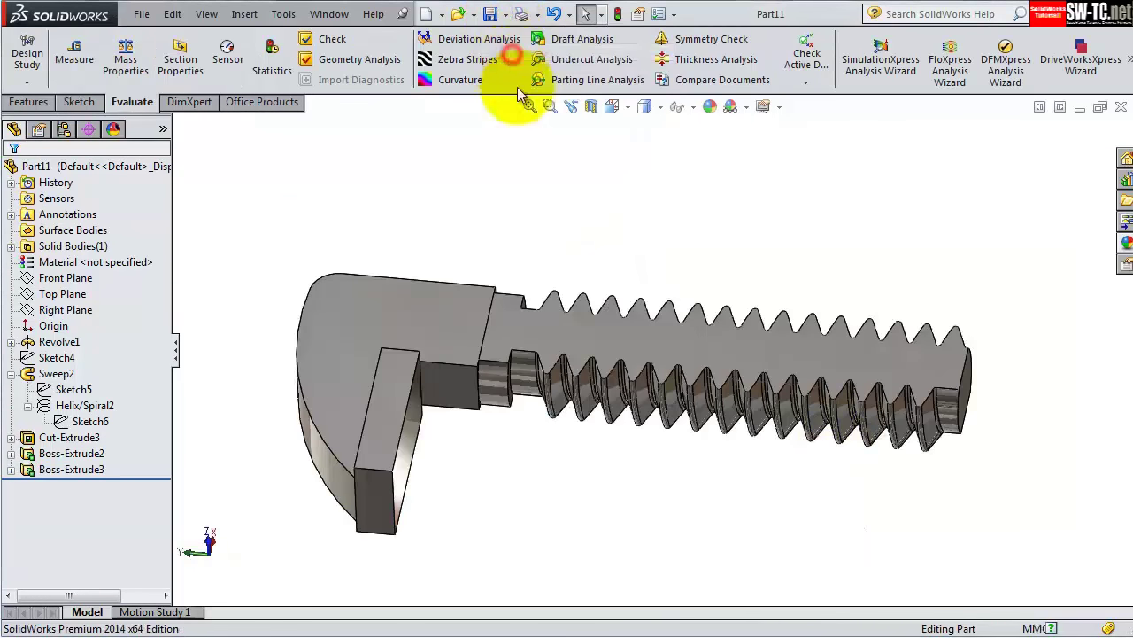
{"action": "type", "text": "part"}
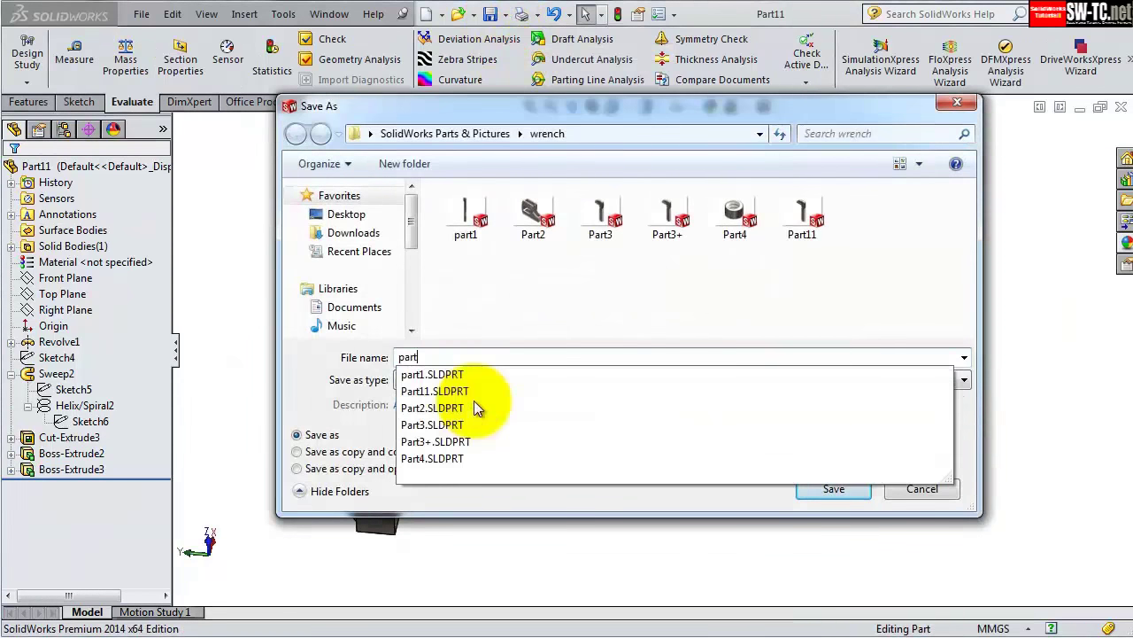
{"action": "type", "text": "3+"}
{"action": "key", "text": "Return"}
{"action": "left_click", "coordinate": [485, 391]}
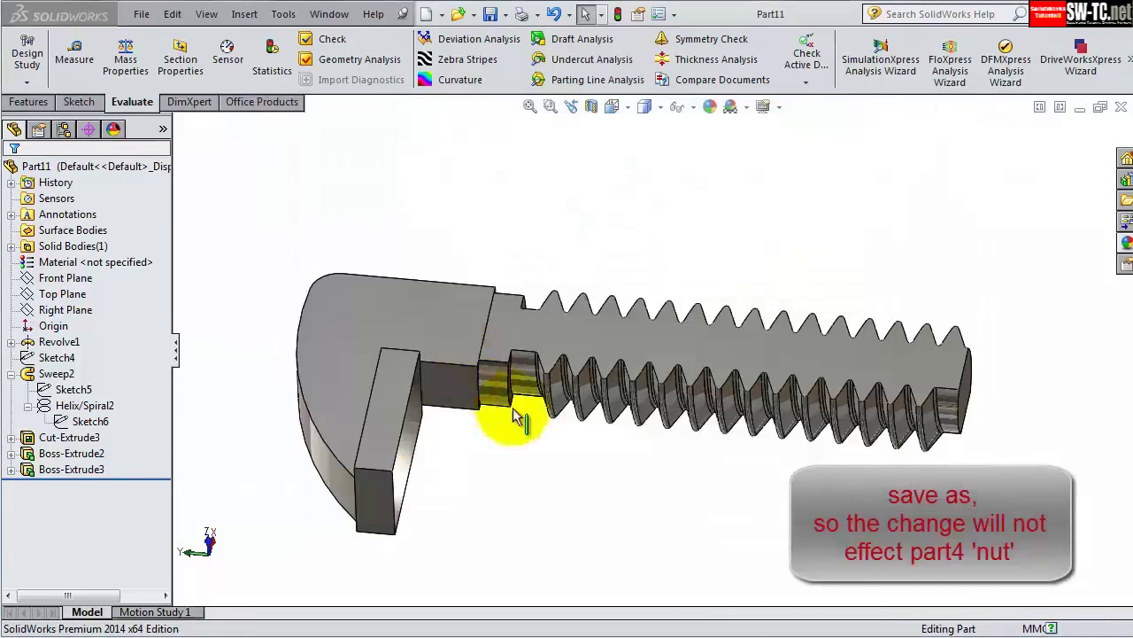
{"action": "middle_click_drag", "start_coordinate": [505, 417], "coordinate": [733, 308]}
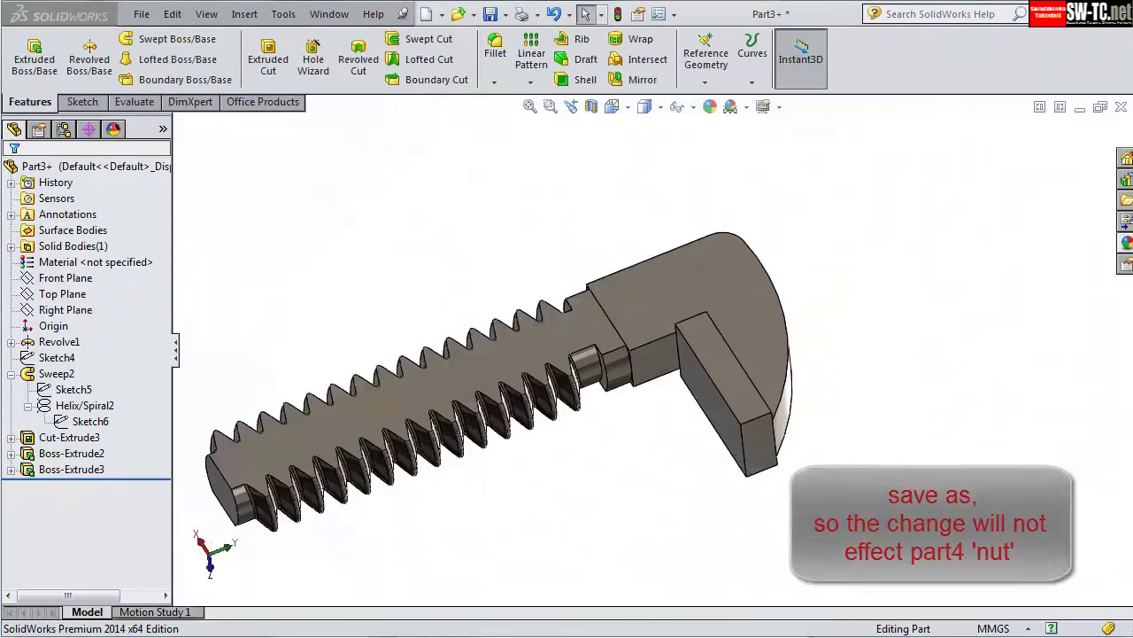
- Insert the part1 handle into the part, rotated 180° about Y
{"action": "left_click", "coordinate": [245, 13]}
{"action": "left_click", "coordinate": [290, 329]}
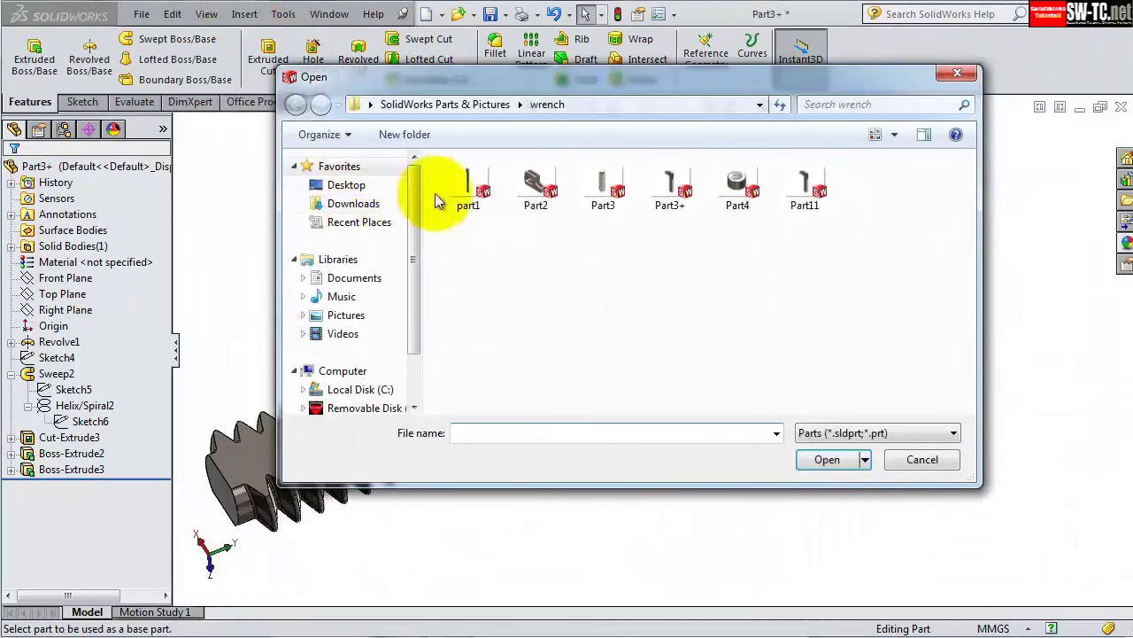
{"action": "left_click", "coordinate": [825, 464]}
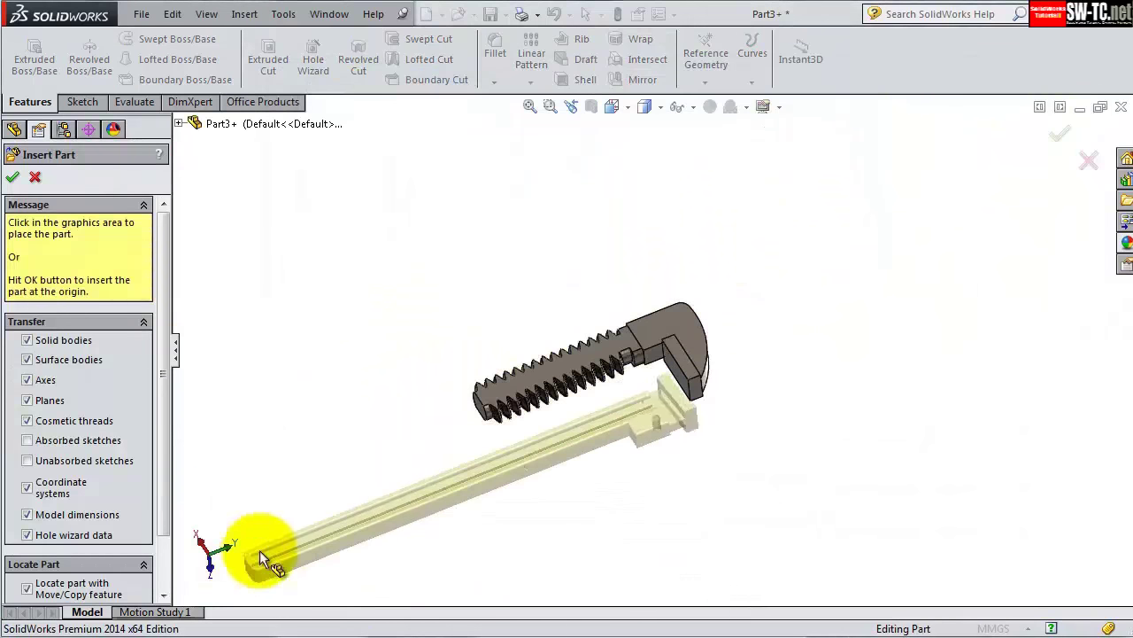
{"action": "left_click", "coordinate": [742, 388]}
{"action": "mouse_move", "coordinate": [771, 233]}
{"action": "middle_mouse_down"}
{"action": "mouse_move", "coordinate": [906, 284]}
{"action": "mouse_move", "coordinate": [936, 349]}
{"action": "mouse_move", "coordinate": [431, 409]}
{"action": "middle_mouse_up"}
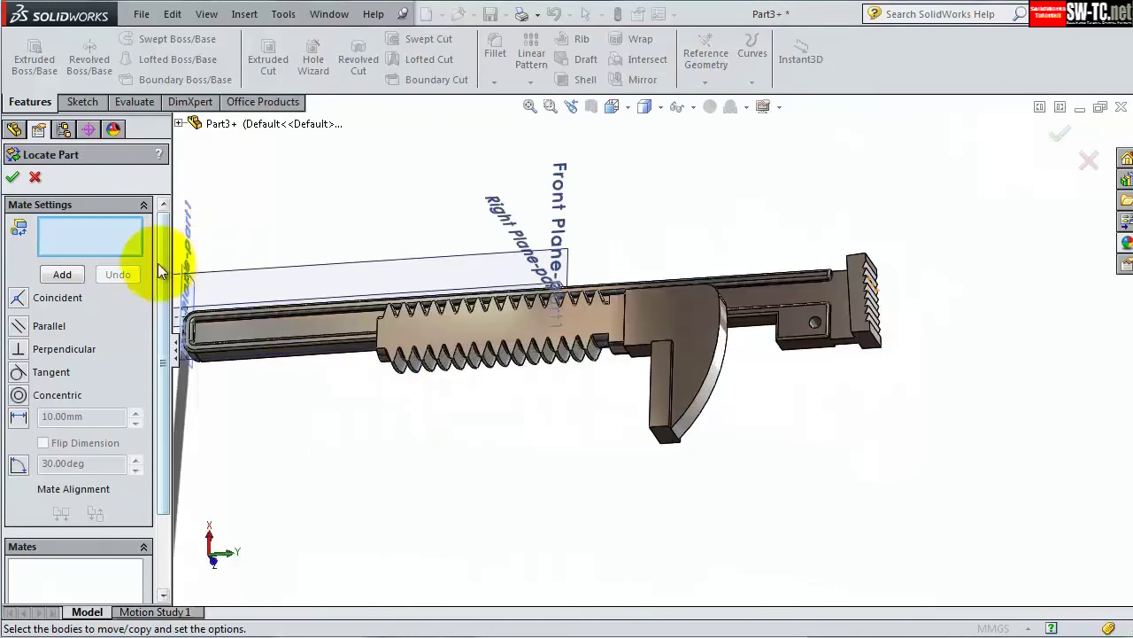
{"action": "scroll", "coordinate": [141, 479], "scroll_direction": "down", "scroll_amount": 5}
{"action": "left_click", "coordinate": [93, 589]}
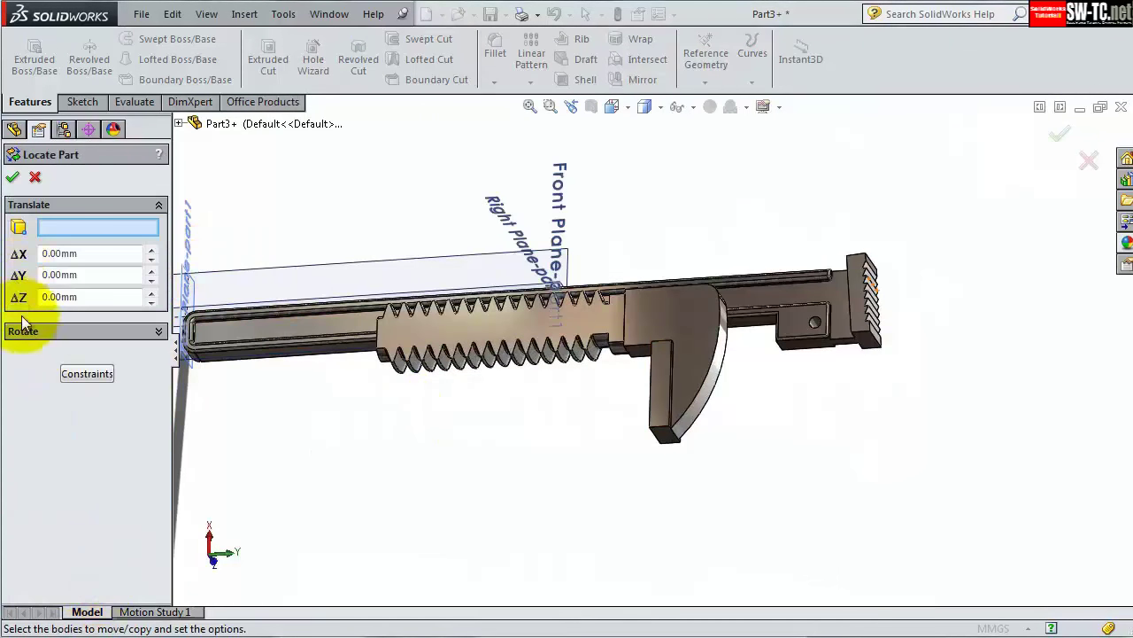
{"action": "left_click", "coordinate": [159, 333]}
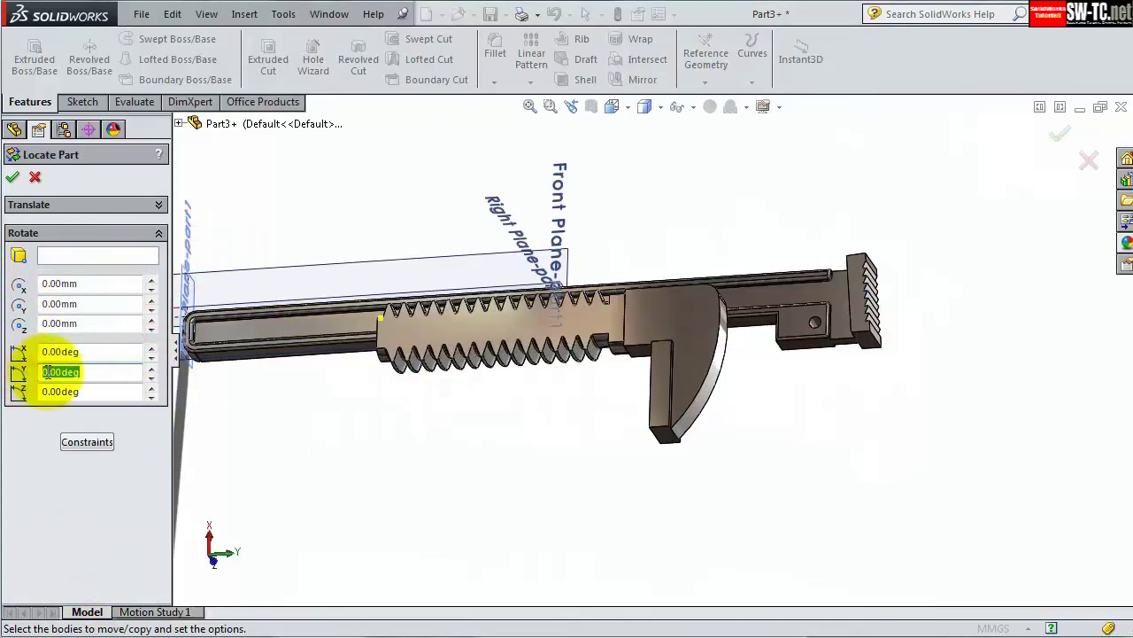
{"action": "key", "text": "Return"}
{"action": "left_click", "coordinate": [12, 177]}
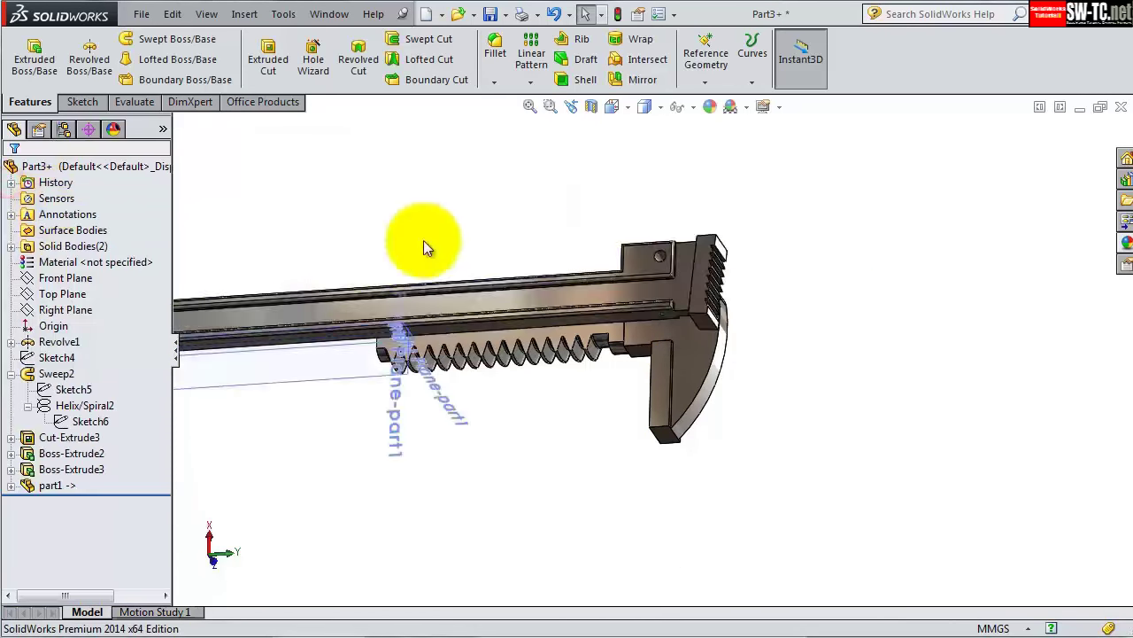
{"action": "left_click", "coordinate": [244, 13]}
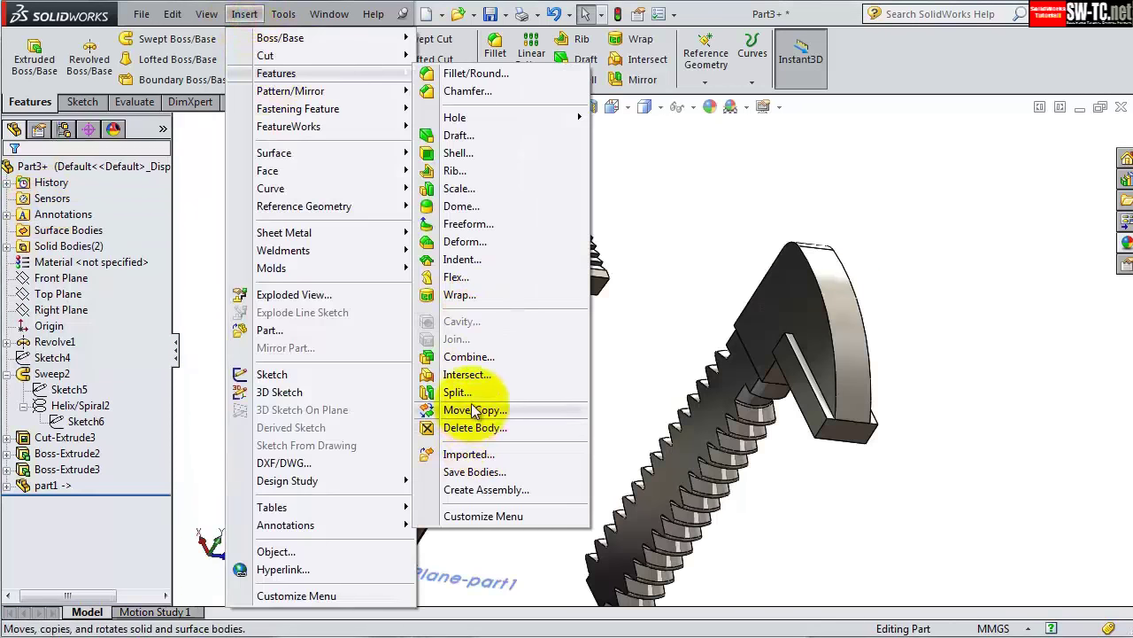
- Start a Move/Copy of the screw body, mating its end face coincident with the bar's end face
{"action": "left_click", "coordinate": [472, 410]}
{"action": "left_click", "coordinate": [800, 318]}
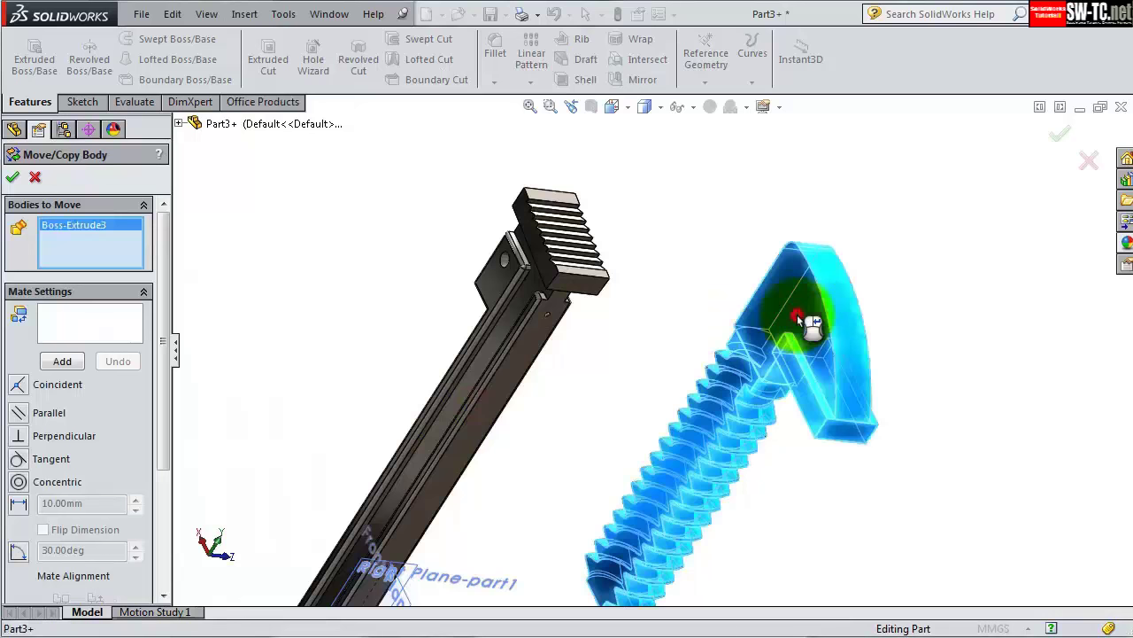
{"action": "left_click", "coordinate": [18, 384]}
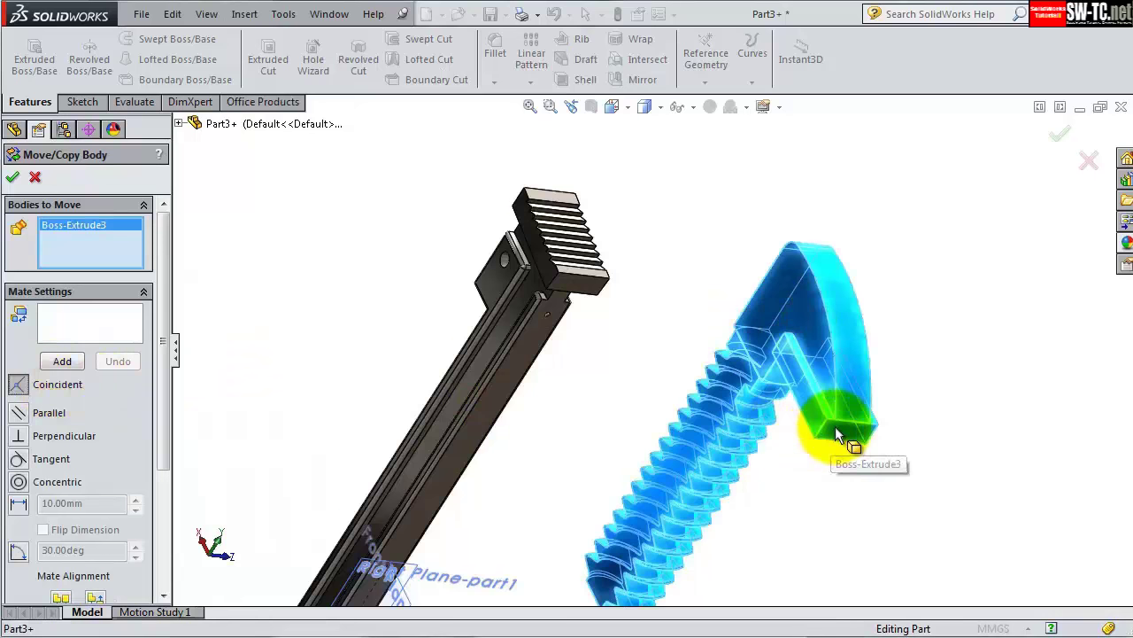
{"action": "scroll", "coordinate": [655, 290], "scroll_direction": "down", "scroll_amount": 3}
{"action": "left_click", "coordinate": [106, 316]}
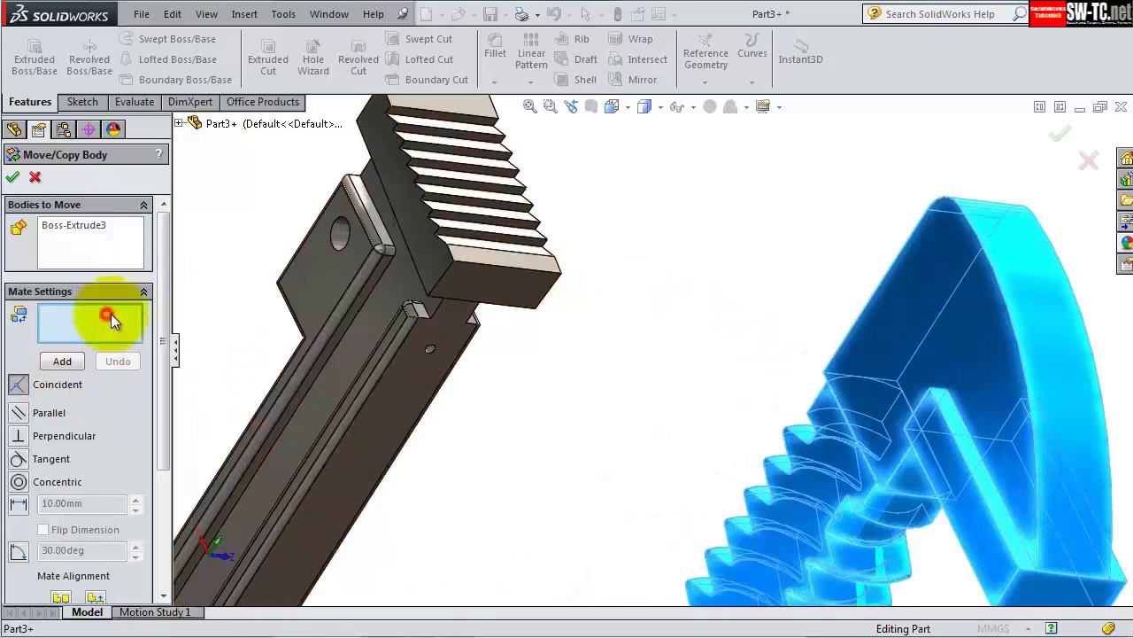
{"action": "left_click", "coordinate": [459, 276]}
{"action": "left_click", "coordinate": [1025, 586]}
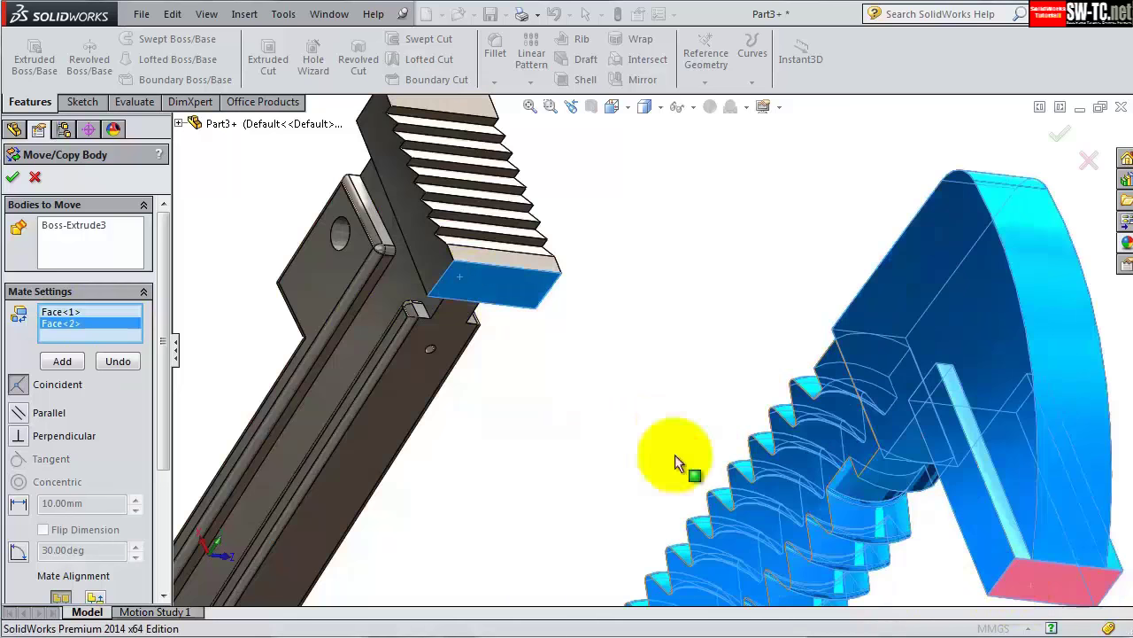
{"action": "left_click", "coordinate": [77, 365]}
- Add a coincident mate on the toothed side faces and a 0 mm distance mate
{"action": "left_click", "coordinate": [436, 270]}
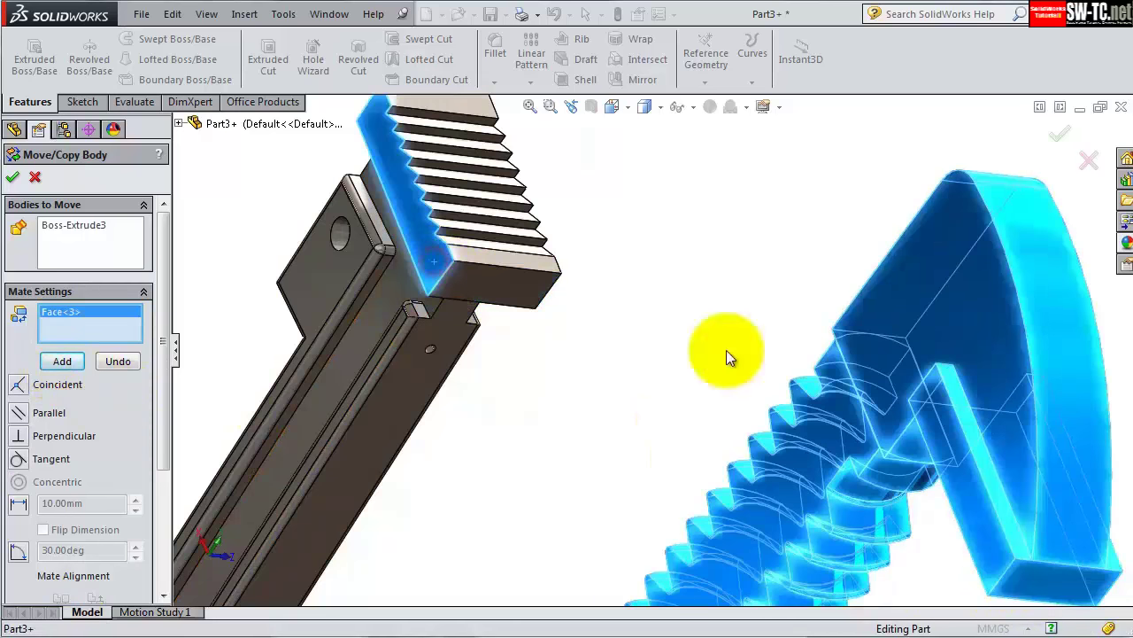
{"action": "left_click", "coordinate": [964, 441]}
{"action": "left_click", "coordinate": [62, 361]}
{"action": "middle_click_drag", "start_coordinate": [404, 417], "coordinate": [519, 354]}
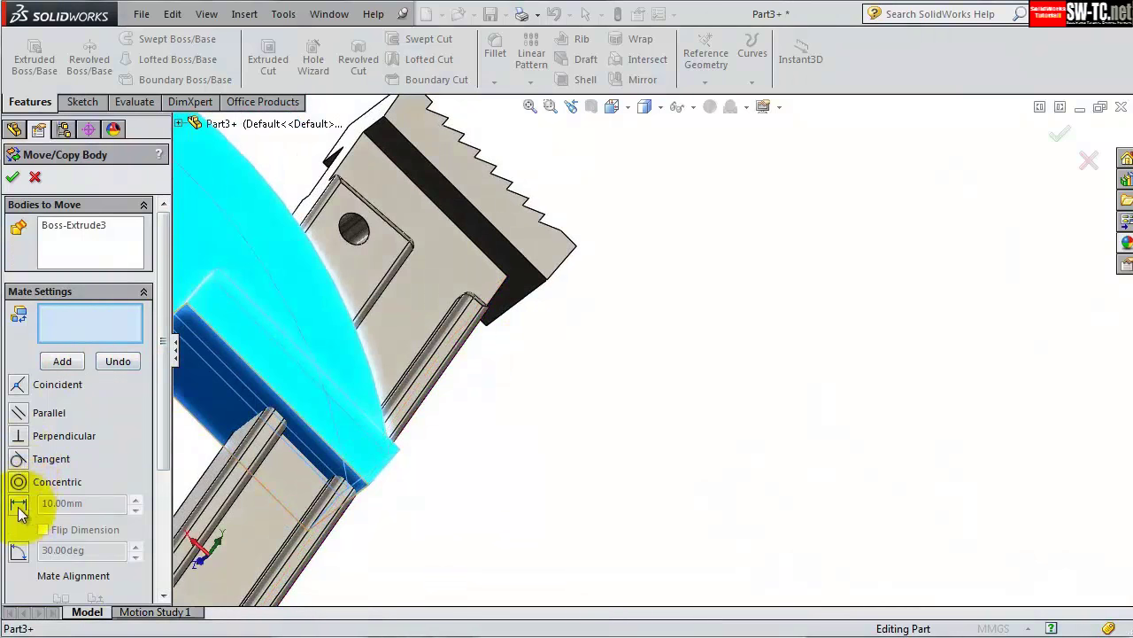
{"action": "left_click", "coordinate": [222, 403]}
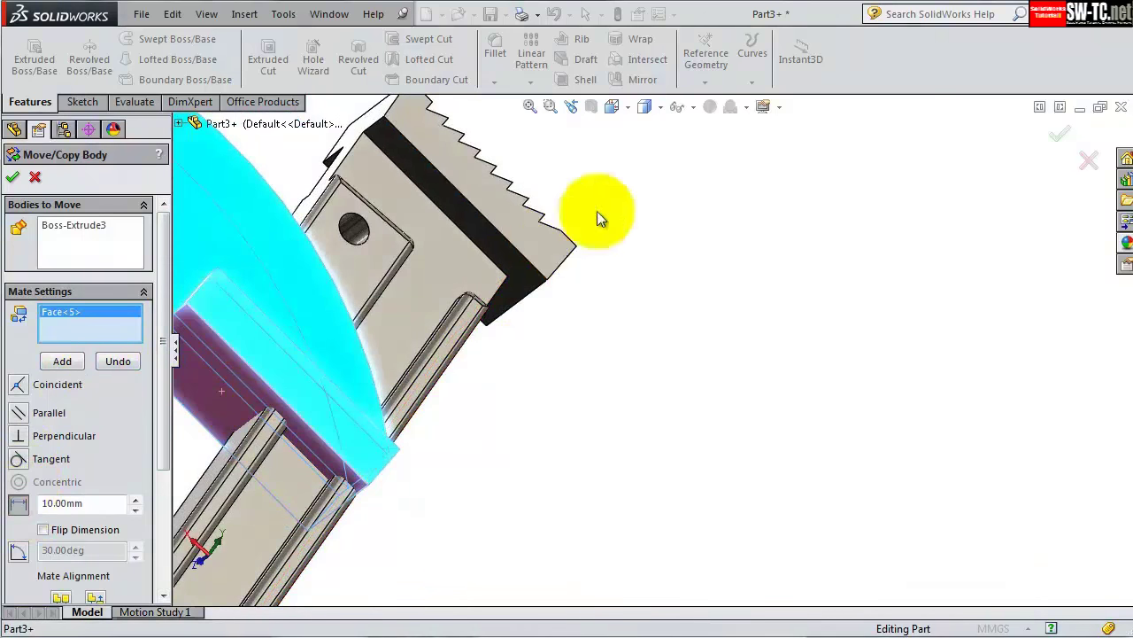
{"action": "scroll", "coordinate": [593, 208], "scroll_direction": "down", "scroll_amount": 3}
{"action": "scroll", "coordinate": [571, 217], "scroll_direction": "down", "scroll_amount": 3}
{"action": "left_click", "coordinate": [536, 324]}
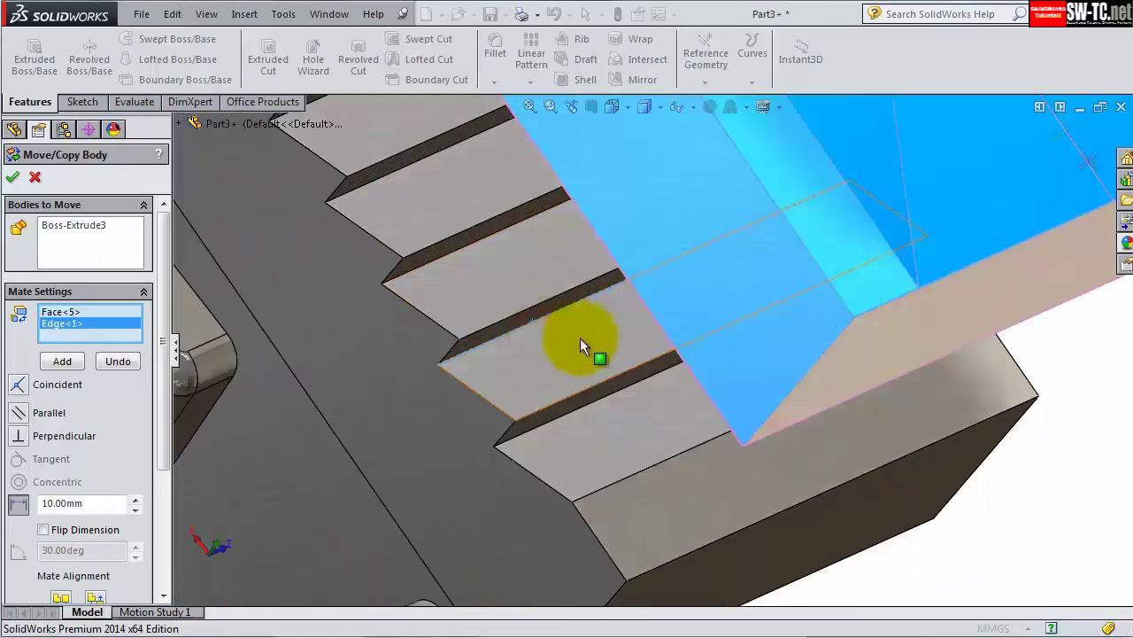
{"action": "middle_click_drag", "start_coordinate": [580, 337], "coordinate": [679, 235]}
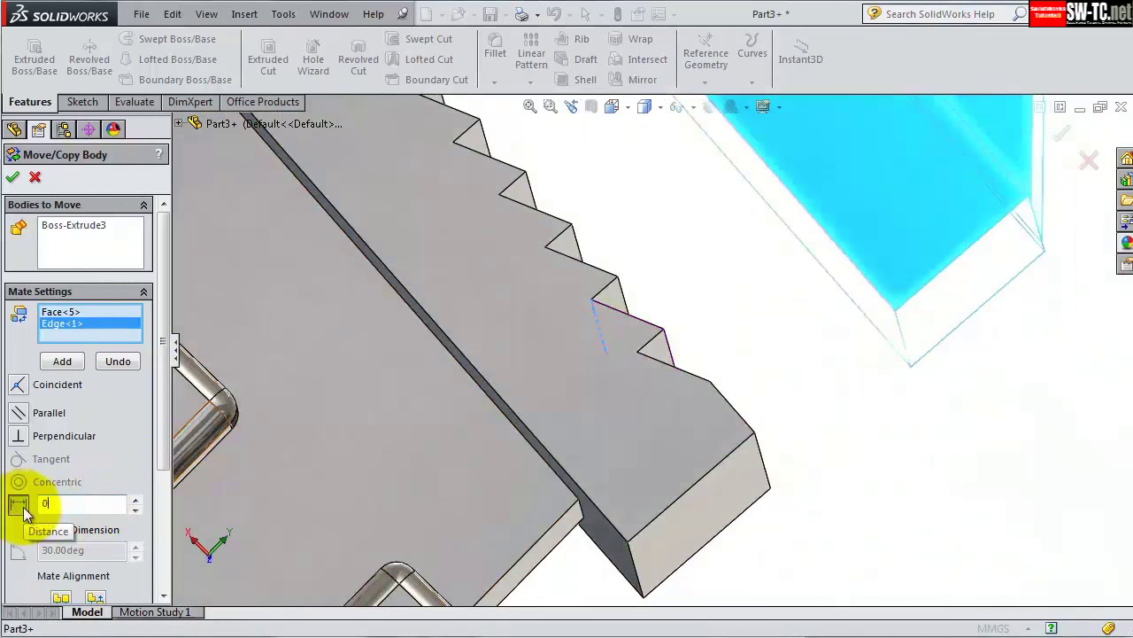
{"action": "left_click", "coordinate": [19, 517]}
{"action": "middle_click_drag", "start_coordinate": [531, 417], "coordinate": [462, 193]}
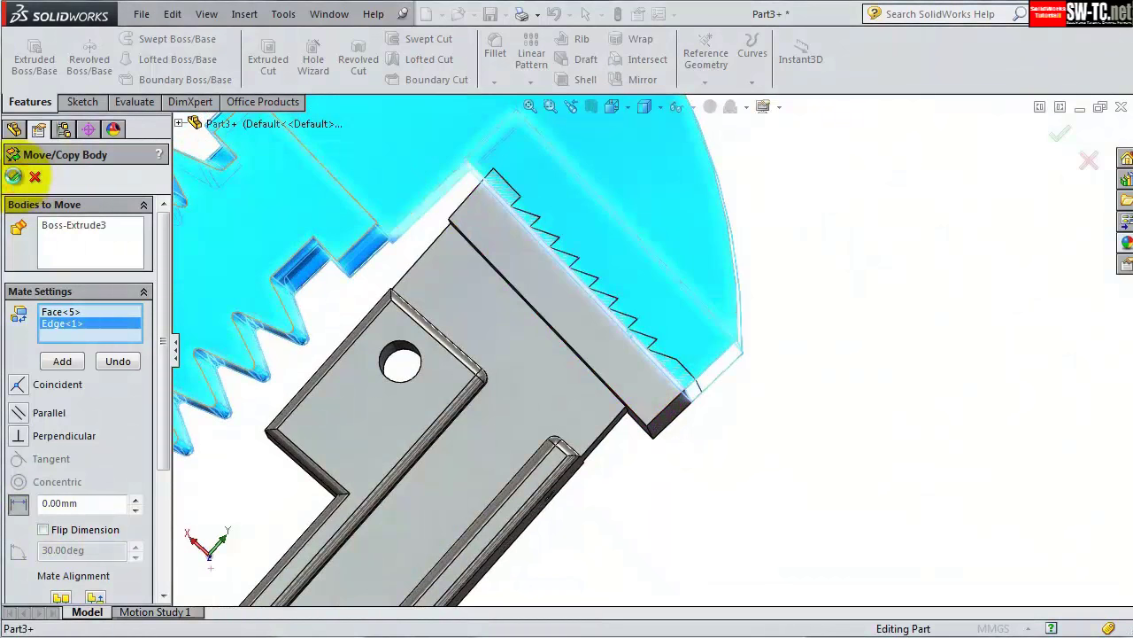
{"action": "left_click", "coordinate": [13, 176]}
{"action": "middle_click_drag", "start_coordinate": [392, 354], "coordinate": [620, 228]}
- Intersect Body-Move/Copy10 with the cut part body, excluding three unwanted regions
{"action": "left_click", "coordinate": [634, 58]}
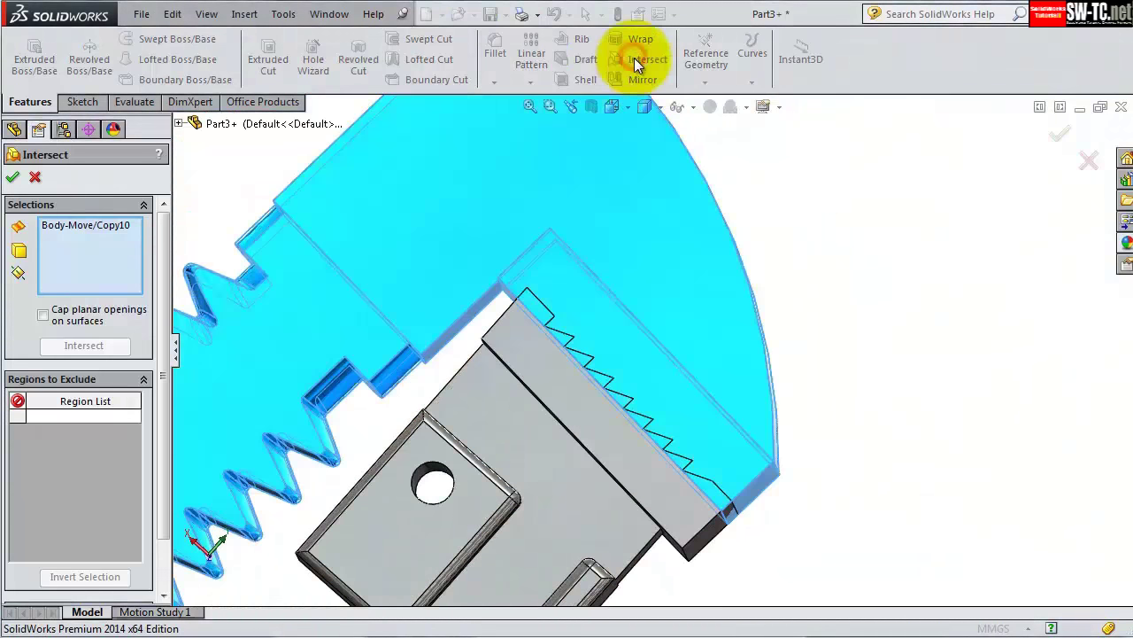
{"action": "left_click", "coordinate": [551, 466]}
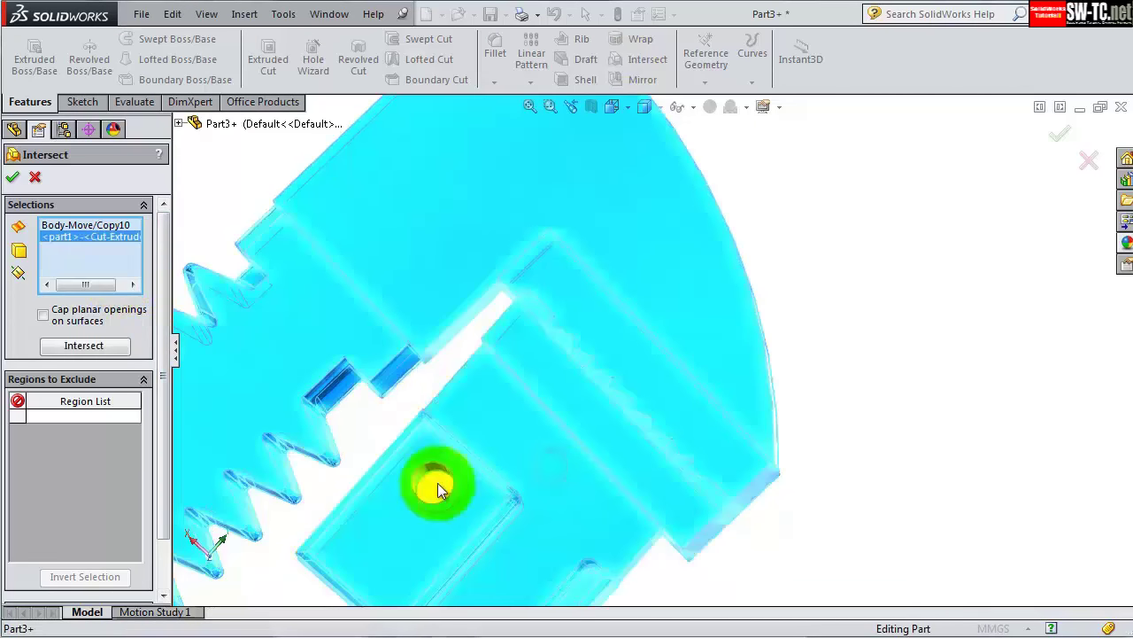
{"action": "left_click", "coordinate": [84, 345]}
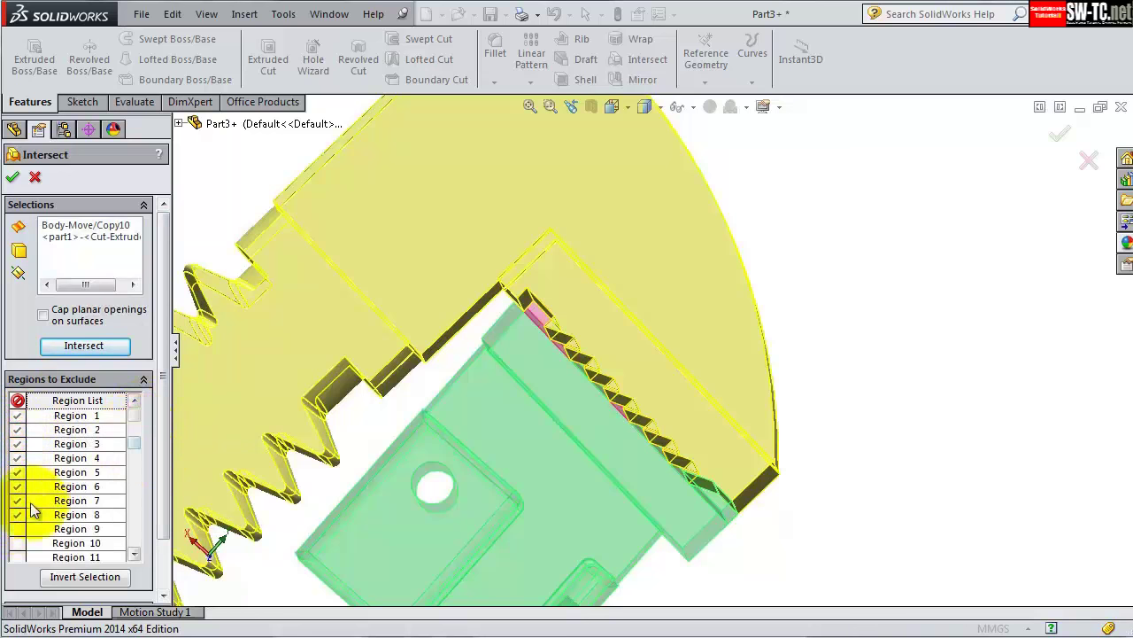
{"action": "left_click", "coordinate": [17, 530]}
{"action": "left_click", "coordinate": [18, 542]}
{"action": "left_click", "coordinate": [15, 557]}
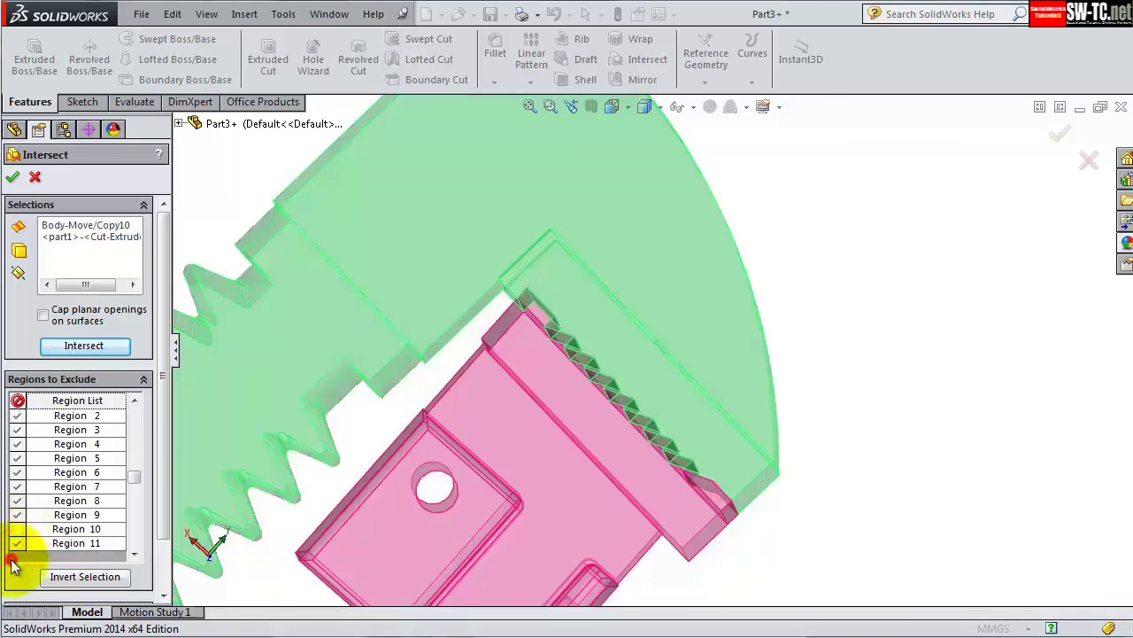
{"action": "right_click", "coordinate": [604, 403]}
{"action": "mouse_move", "coordinate": [607, 343]}
{"action": "middle_mouse_down"}
{"action": "mouse_move", "coordinate": [622, 240]}
{"action": "mouse_move", "coordinate": [645, 319]}
{"action": "middle_mouse_up"}
{"action": "left_click", "coordinate": [696, 261]}
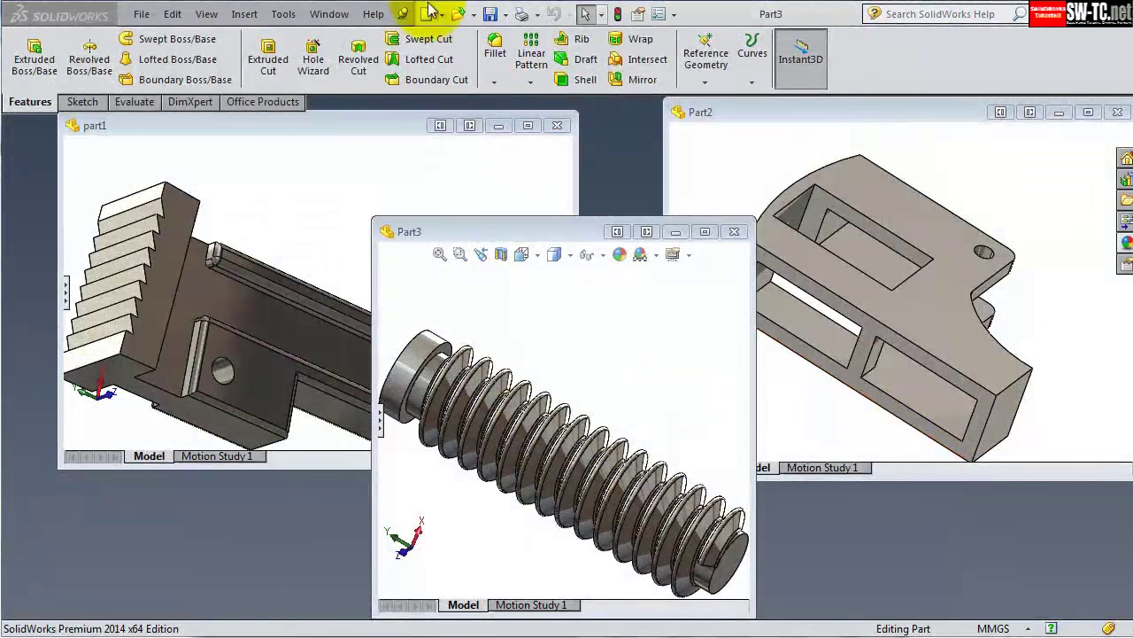
- Create a new part with a Ø32 mm circle sketched at the origin on the Top Plane
{"action": "left_click", "coordinate": [428, 13]}
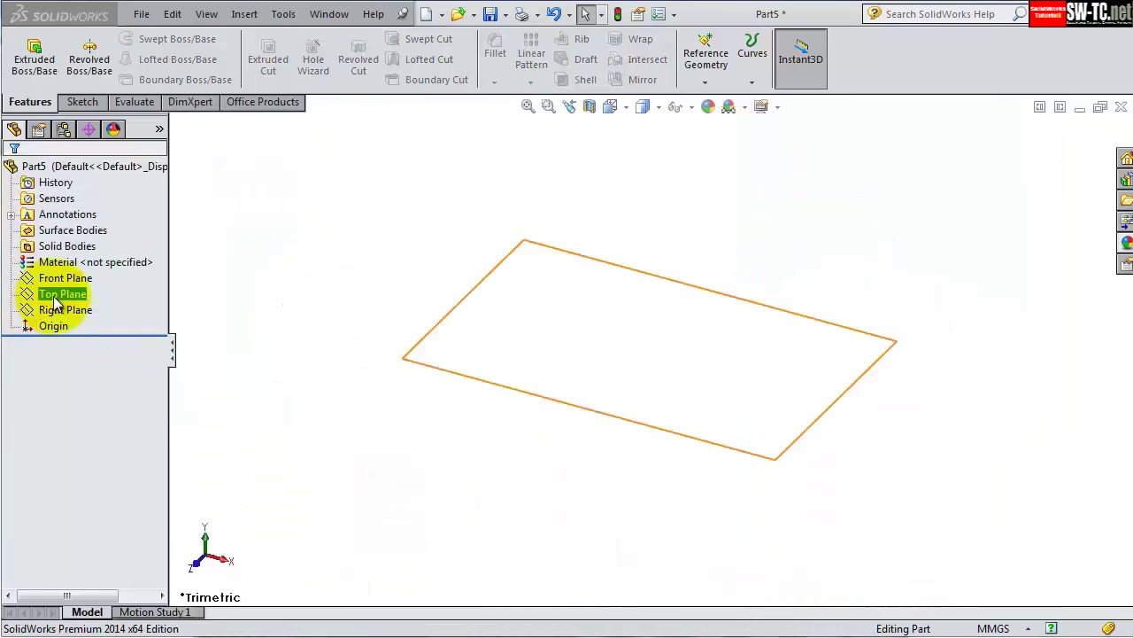
{"action": "left_click", "coordinate": [75, 275]}
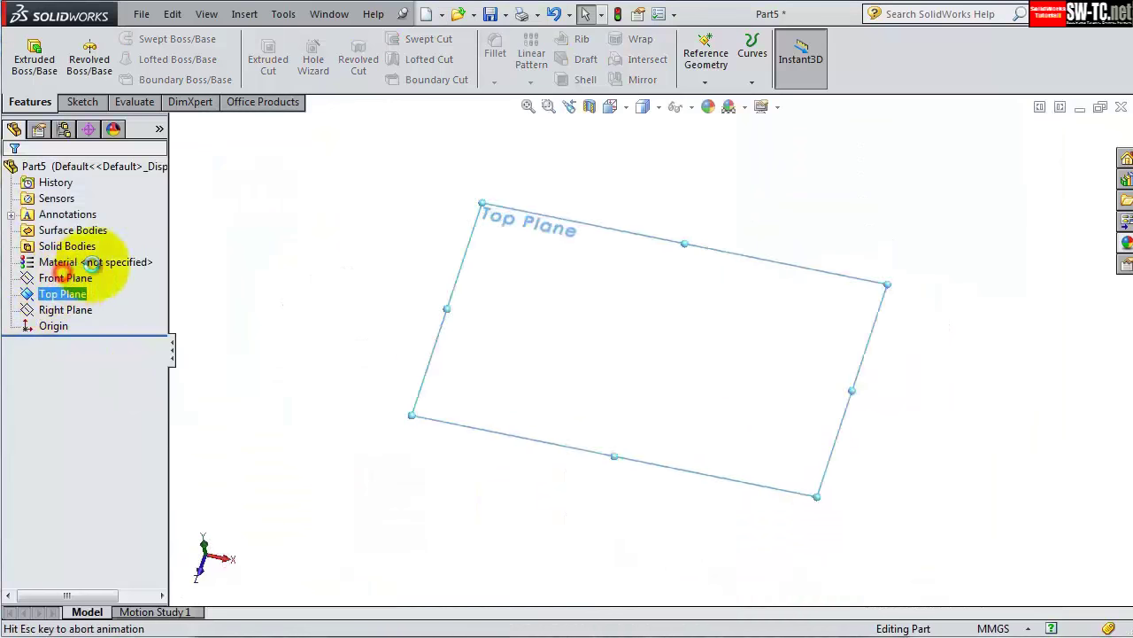
{"action": "left_click", "coordinate": [651, 348]}
{"action": "left_click", "coordinate": [542, 235]}
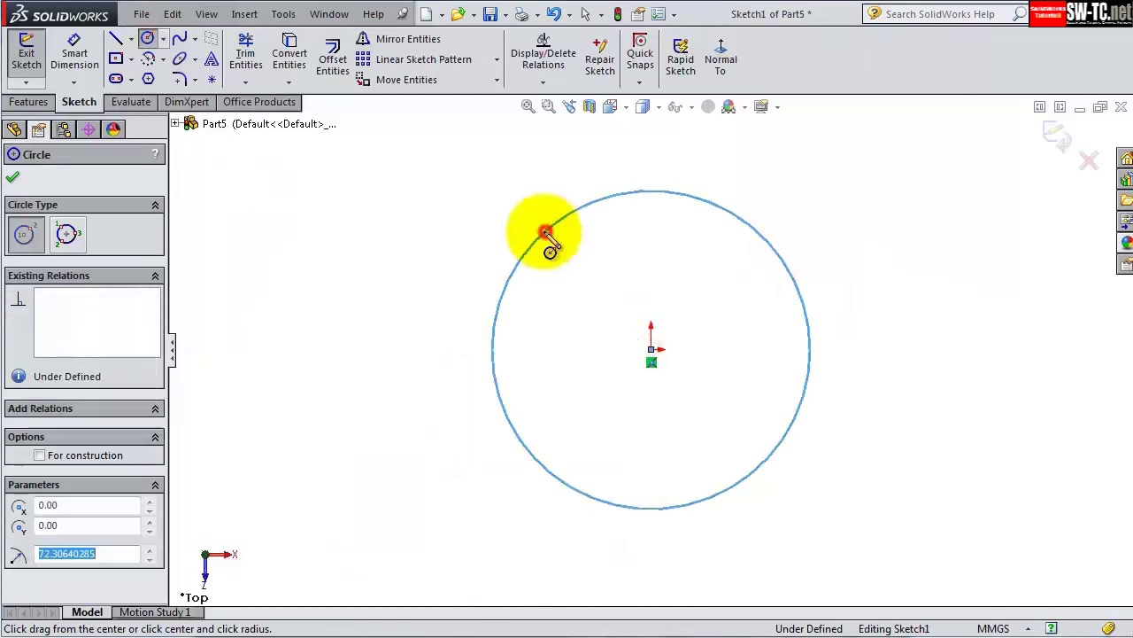
{"action": "left_click", "coordinate": [74, 53]}
{"action": "left_click", "coordinate": [511, 256]}
{"action": "left_click", "coordinate": [456, 258]}
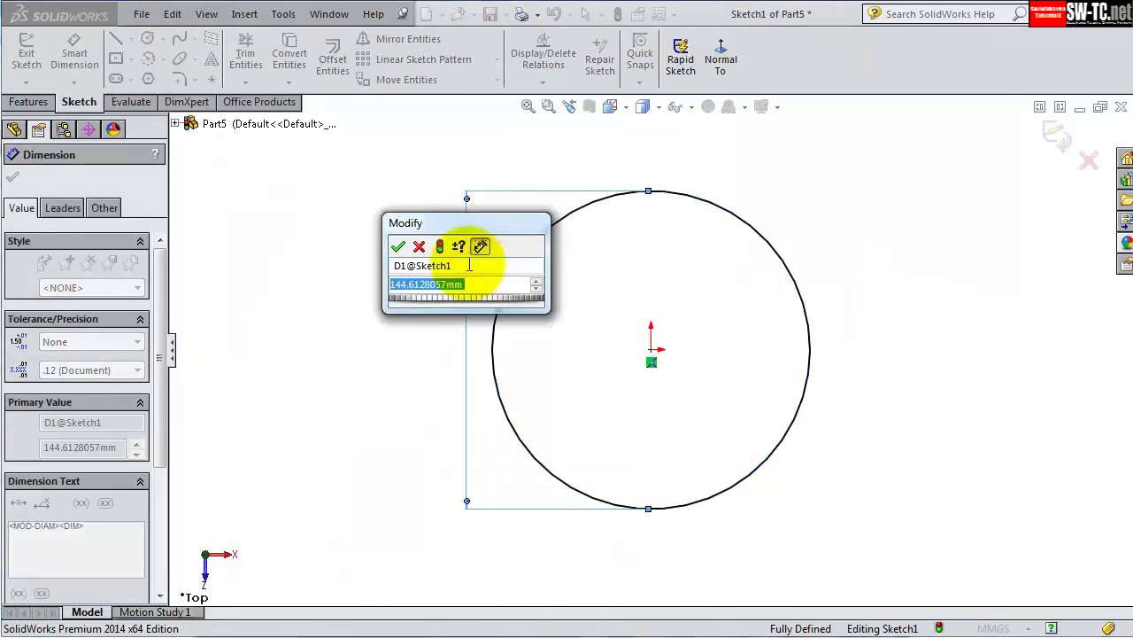
{"action": "key", "text": "Return"}
- Extrude the circle 17 mm into a cylinder
{"action": "left_click", "coordinate": [28, 101]}
{"action": "left_click", "coordinate": [33, 58]}
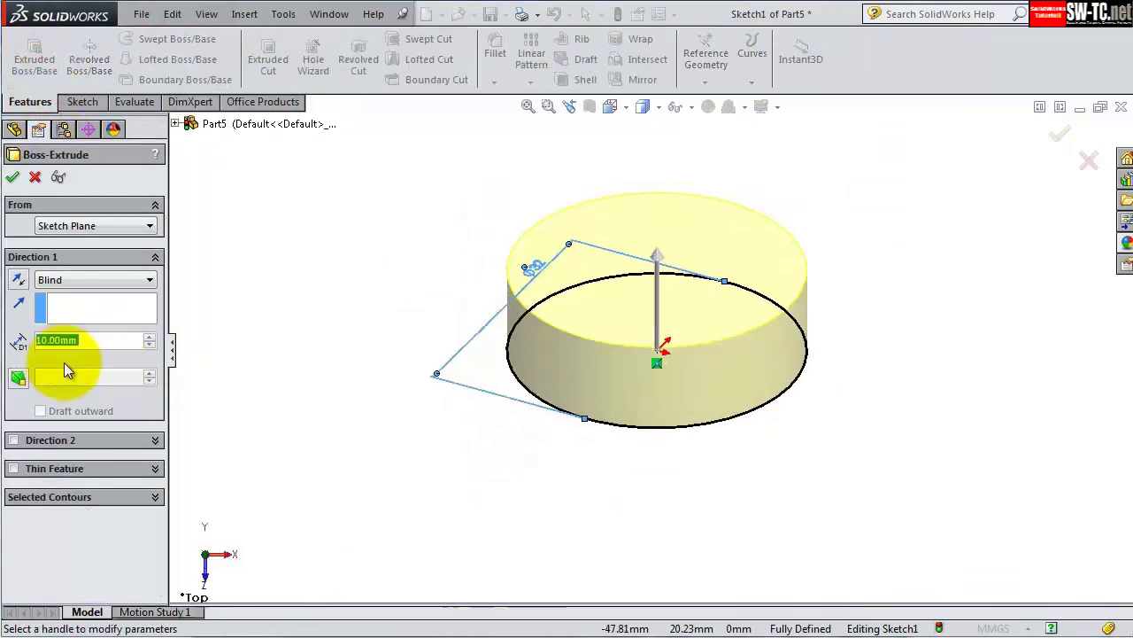
{"action": "type", "text": "17"}
{"action": "key", "text": "Return"}
{"action": "left_click", "coordinate": [12, 176]}
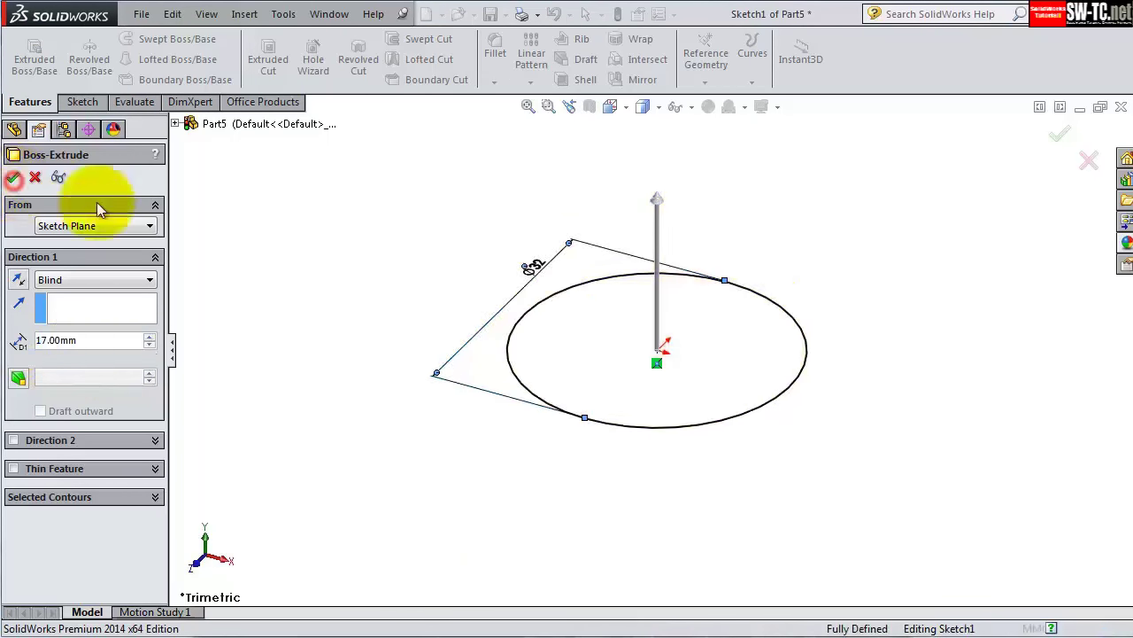
{"action": "middle_click_drag", "start_coordinate": [809, 367], "coordinate": [774, 387]}
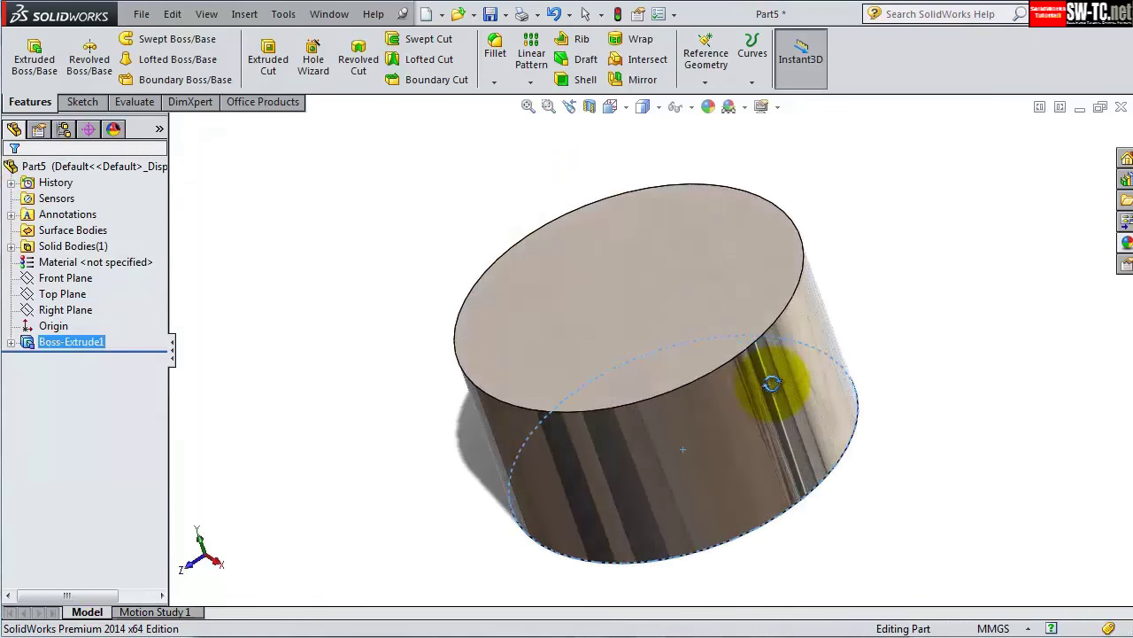
- Sketch a horizontal centerline and a triangle on the cylinder's top face
{"action": "left_click", "coordinate": [667, 334]}
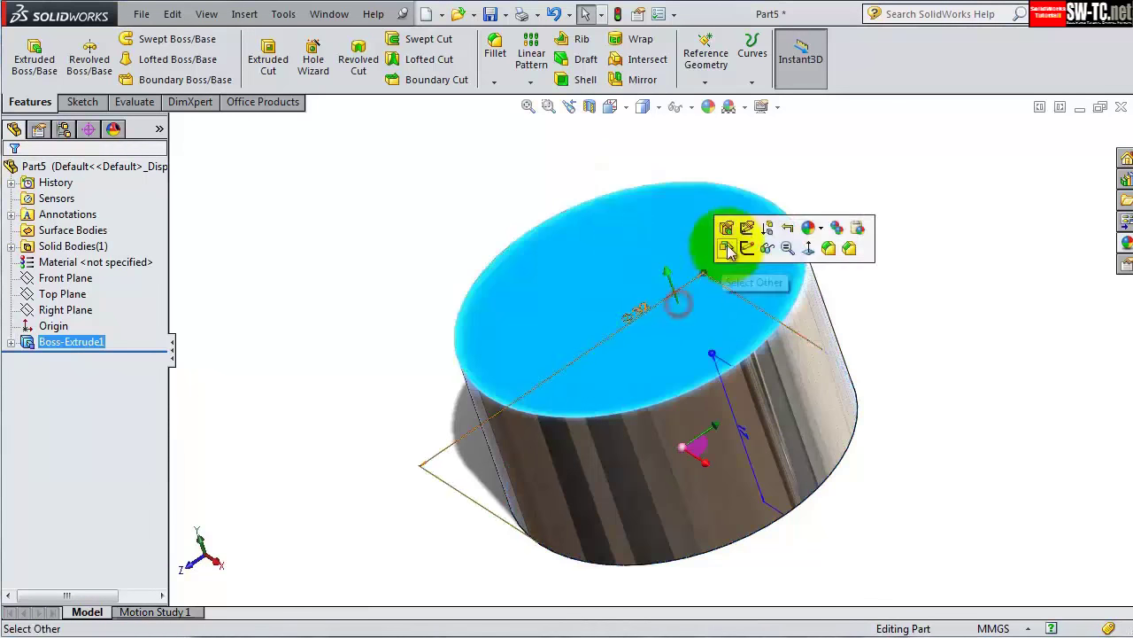
{"action": "left_click", "coordinate": [732, 232]}
{"action": "left_click", "coordinate": [131, 39]}
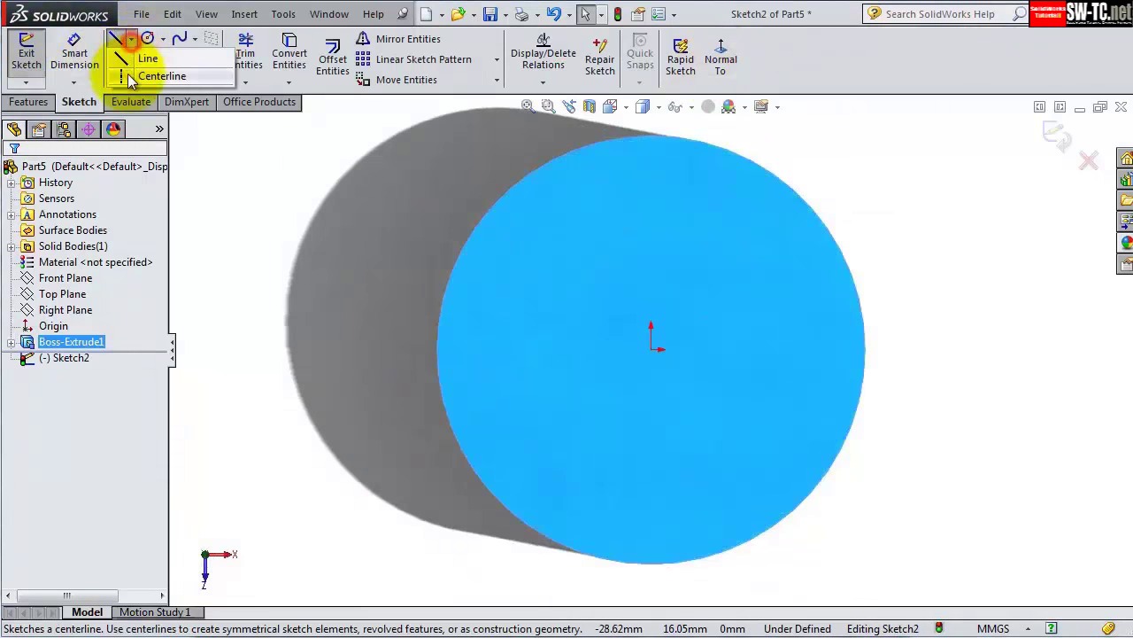
{"action": "left_click", "coordinate": [146, 73]}
{"action": "left_click", "coordinate": [653, 350]}
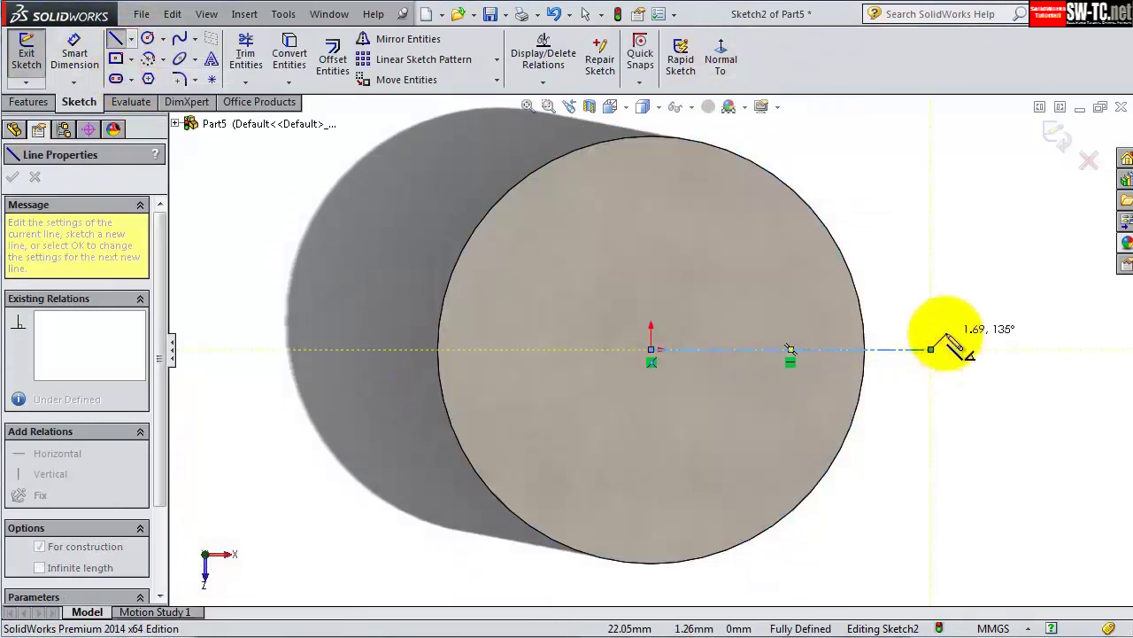
{"action": "key", "text": "Escape"}
{"action": "left_click", "coordinate": [115, 49]}
{"action": "left_click", "coordinate": [832, 348]}
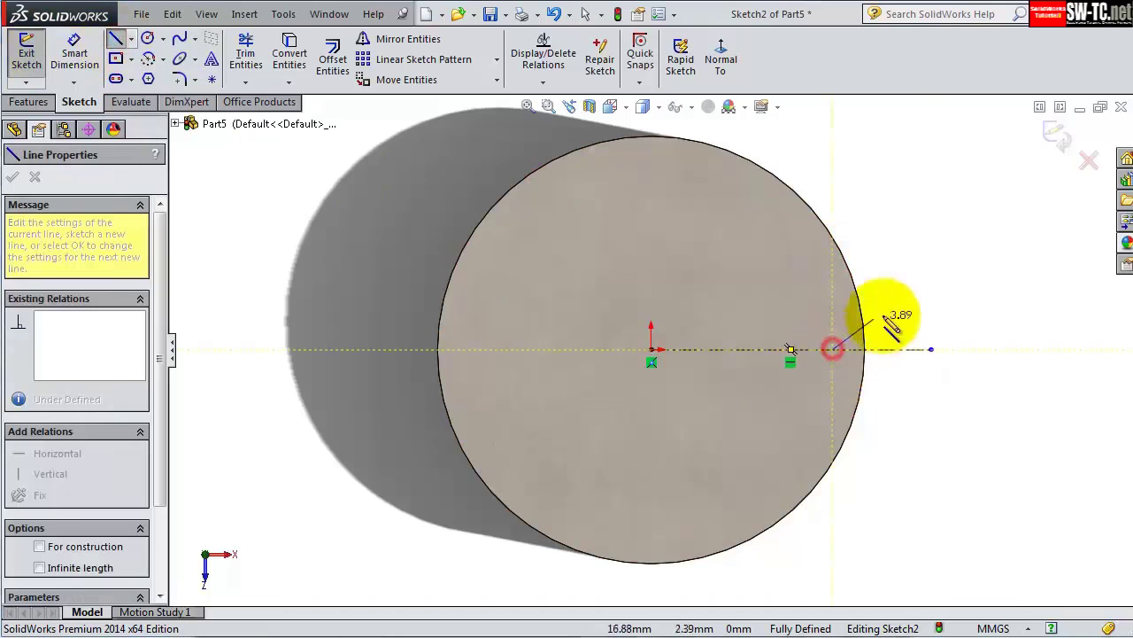
{"action": "left_click", "coordinate": [903, 383]}
{"action": "left_click", "coordinate": [832, 348]}
{"action": "key", "text": "Escape"}
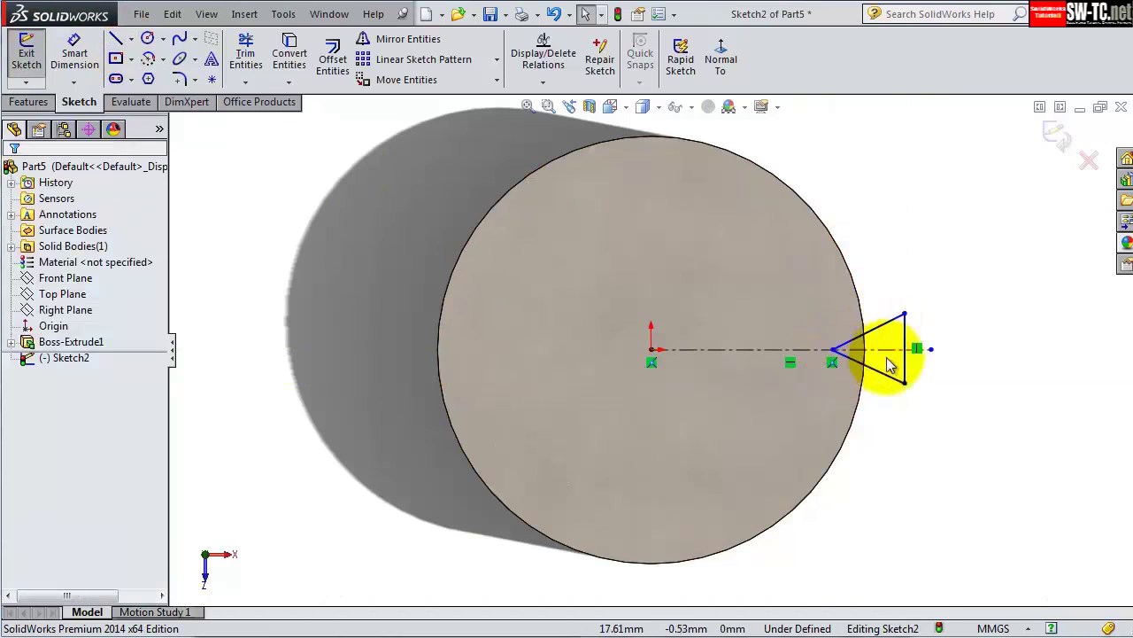
- Dimension the triangle: inner vertex 14 mm from the origin, both sides at 30°
{"action": "left_click", "coordinate": [832, 350]}
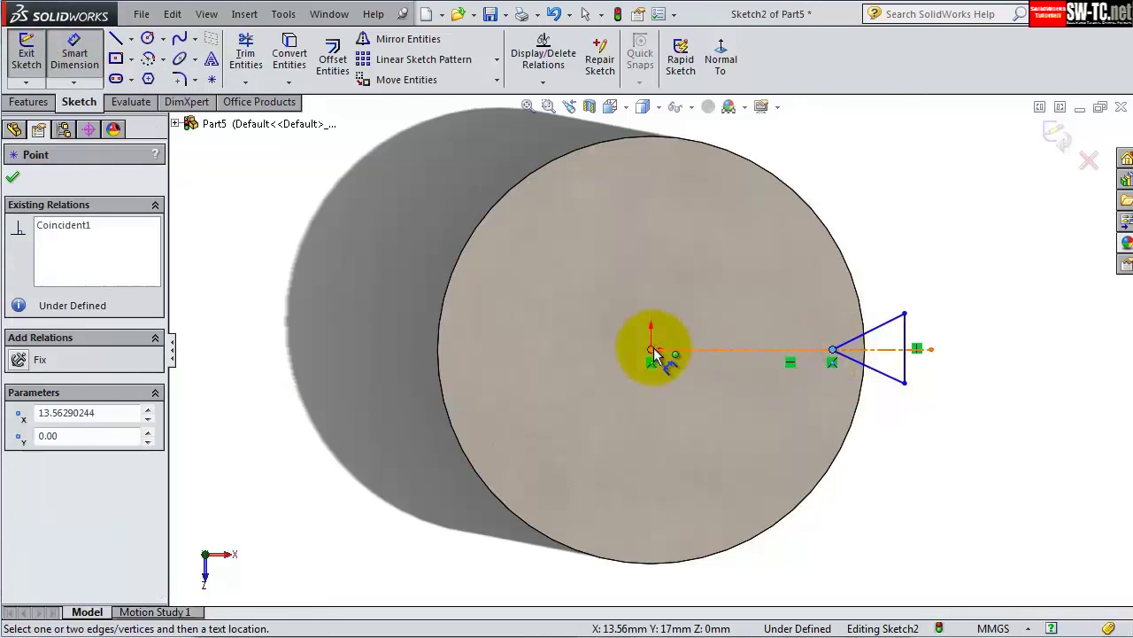
{"action": "left_click", "coordinate": [724, 214]}
{"action": "key", "text": "Return"}
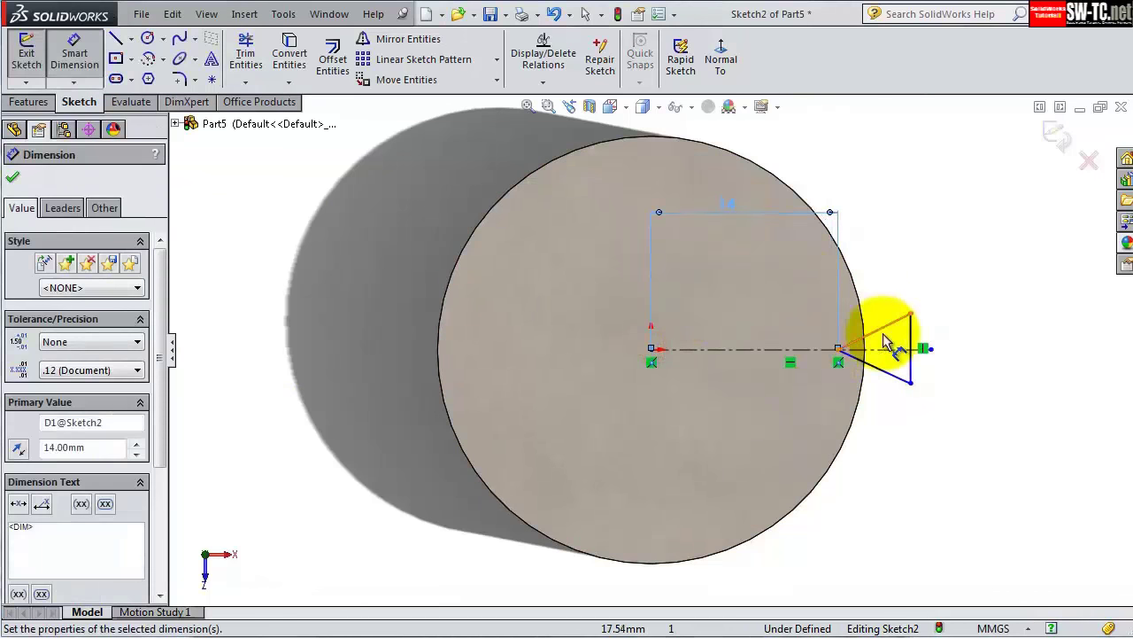
{"action": "left_click", "coordinate": [881, 329]}
{"action": "left_click", "coordinate": [898, 374]}
{"action": "left_click", "coordinate": [947, 335]}
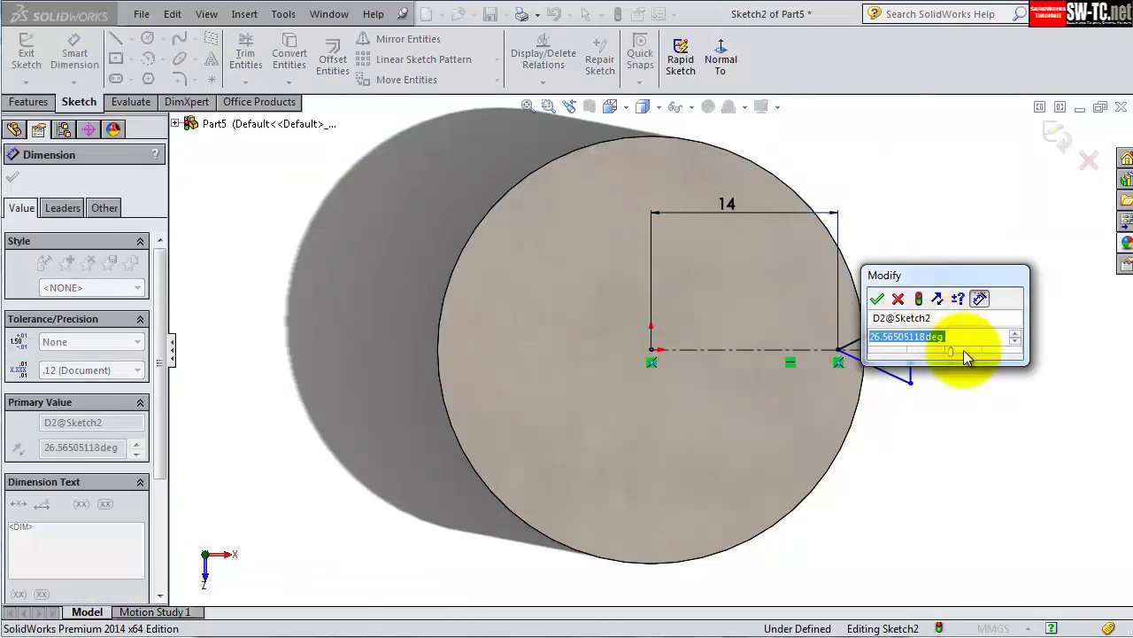
{"action": "type", "text": "30"}
{"action": "key", "text": "Return"}
{"action": "left_click", "coordinate": [904, 354]}
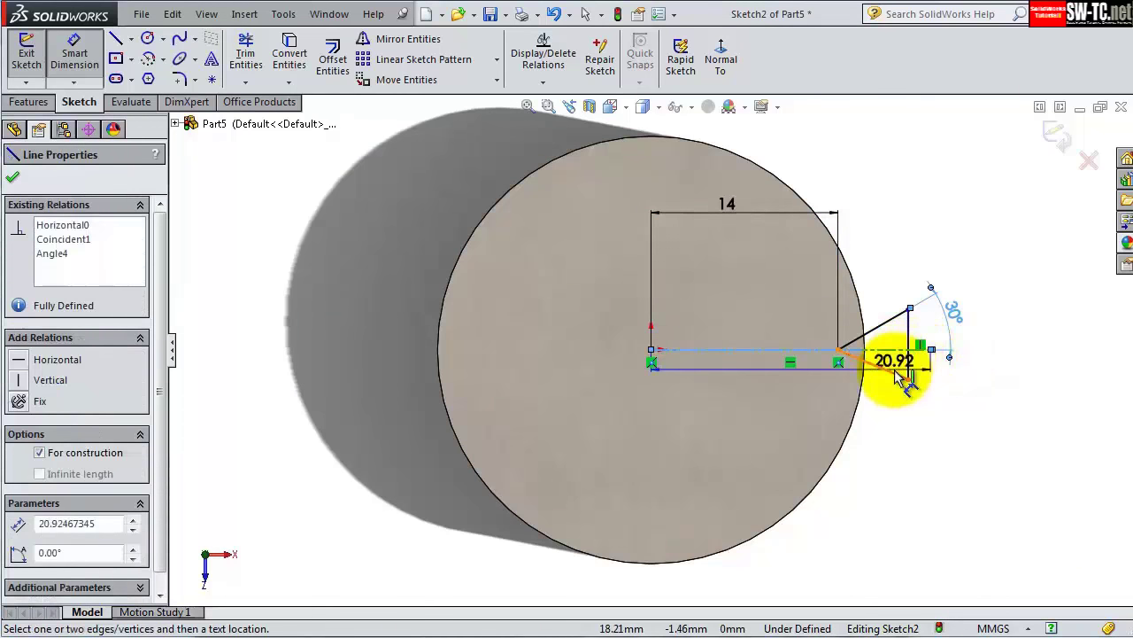
{"action": "left_click", "coordinate": [904, 379]}
{"action": "left_click", "coordinate": [943, 380]}
{"action": "type", "text": "30"}
{"action": "key", "text": "Return"}
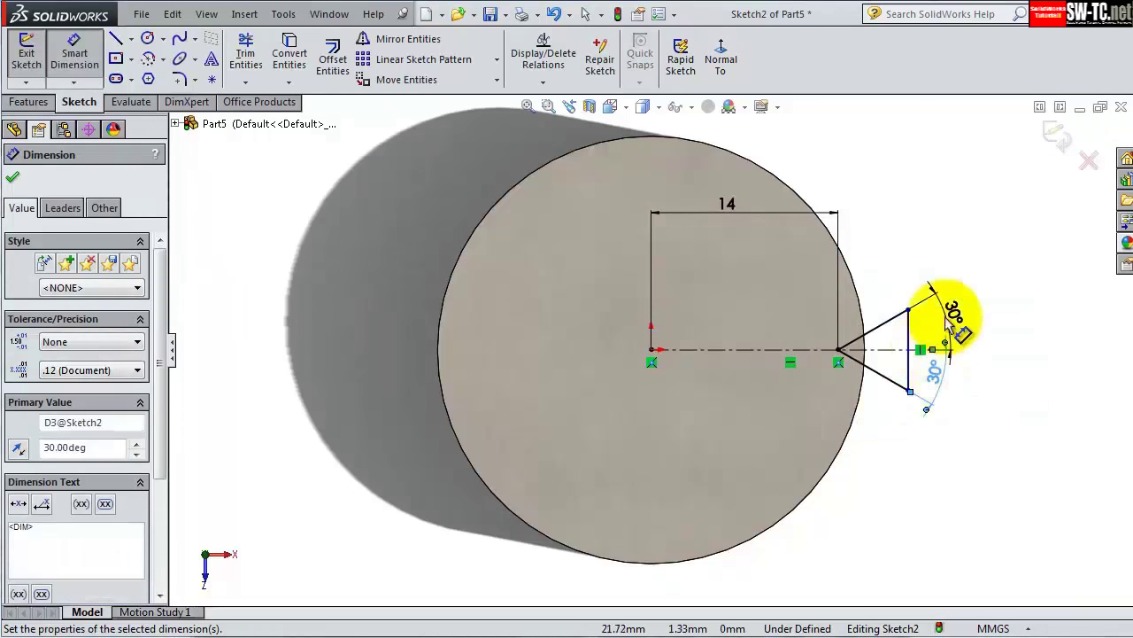
{"action": "key", "text": "Escape"}
- Make the triangle edge tangent to the circle and cut it Through All
{"action": "left_click", "coordinate": [909, 349]}
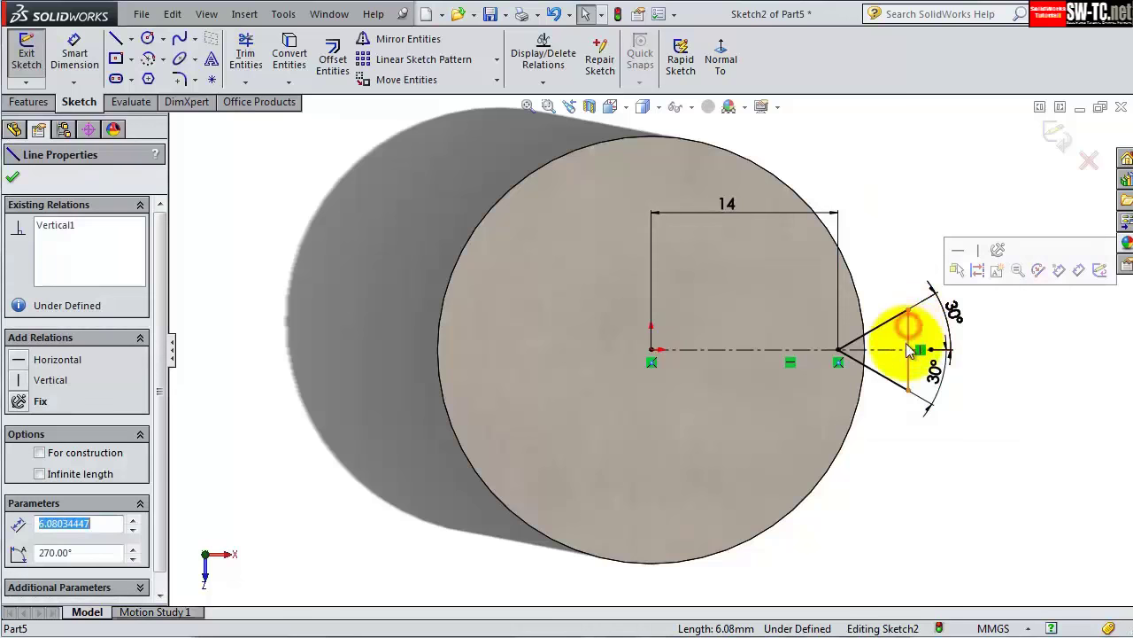
{"action": "left_click", "coordinate": [861, 335], "text": "ctrl"}
{"action": "left_click", "coordinate": [911, 258]}
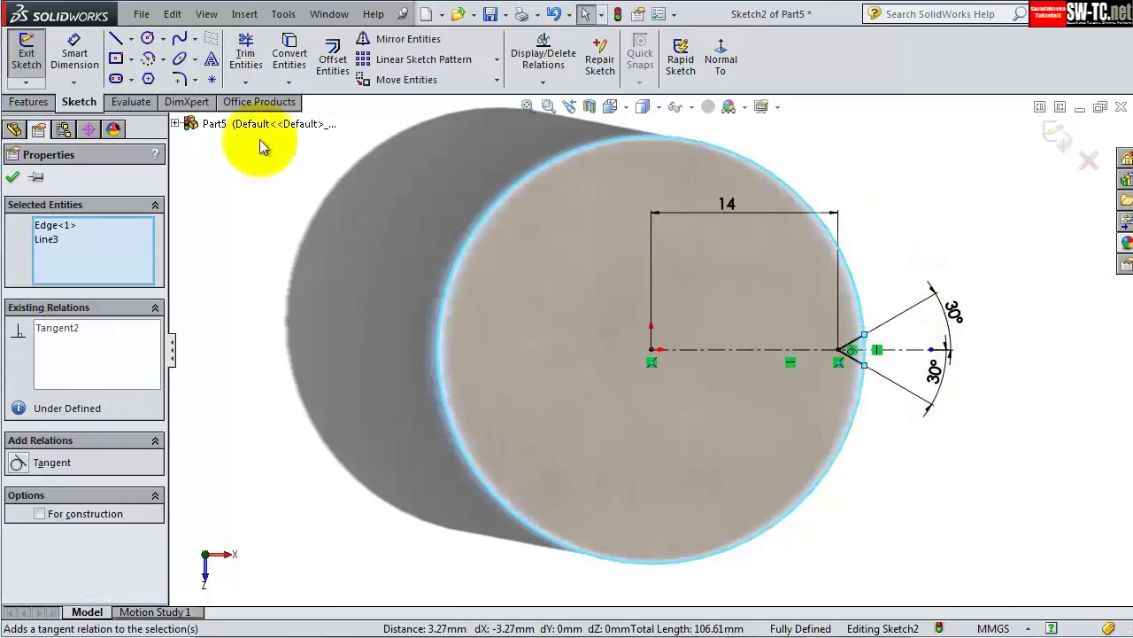
{"action": "left_click", "coordinate": [28, 102]}
{"action": "left_click", "coordinate": [264, 55]}
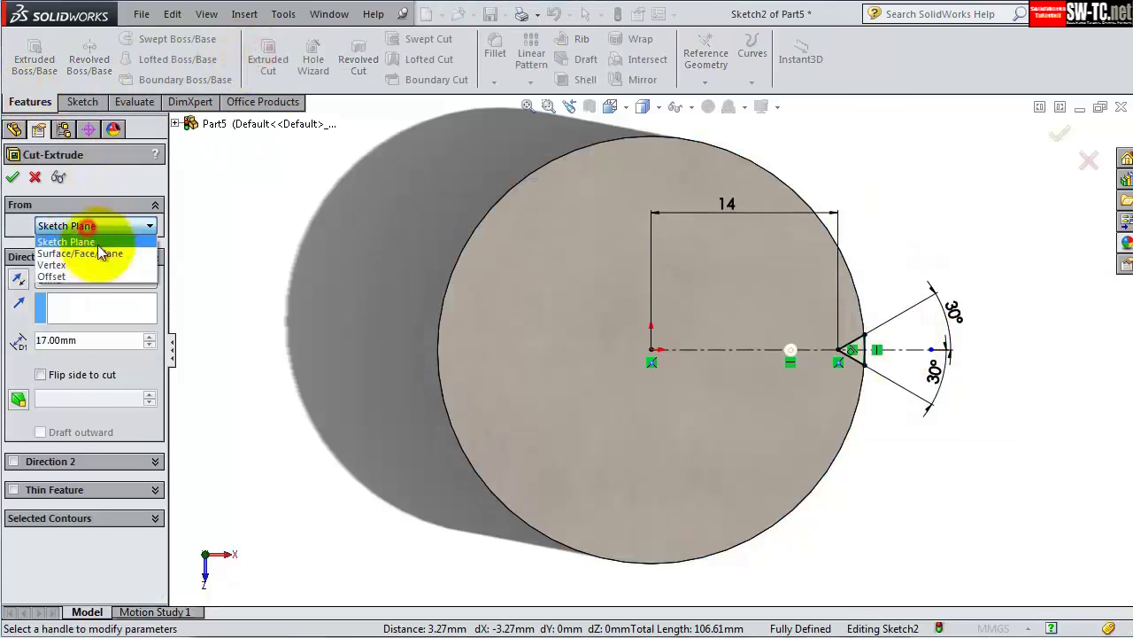
{"action": "left_click", "coordinate": [65, 240]}
{"action": "left_click", "coordinate": [89, 280]}
{"action": "left_click", "coordinate": [80, 308]}
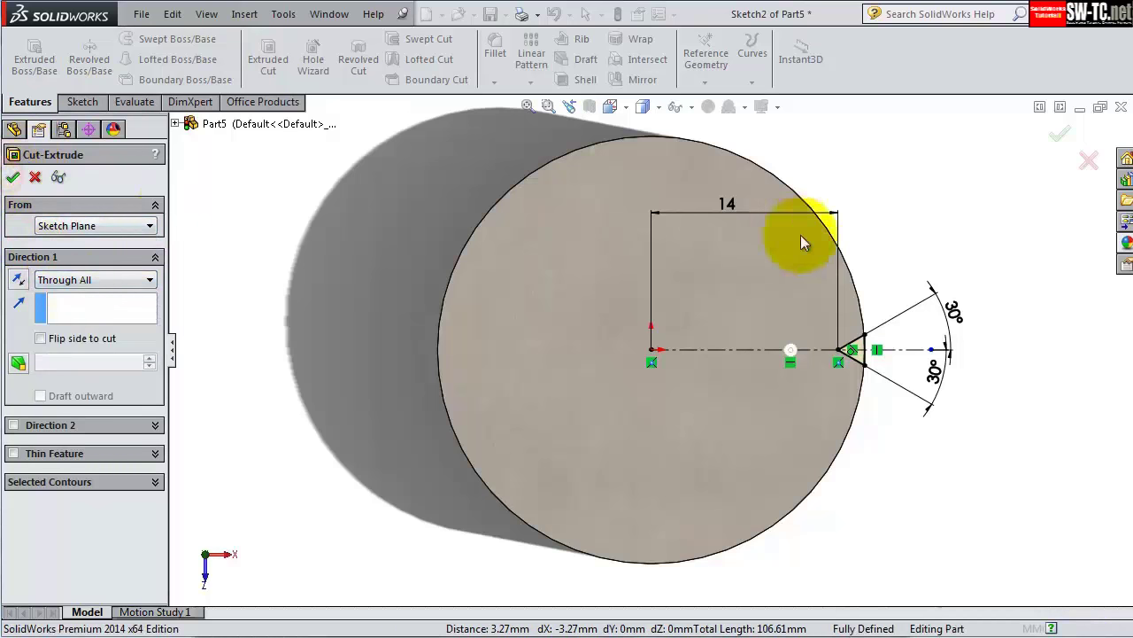
{"action": "key", "text": "Return"}
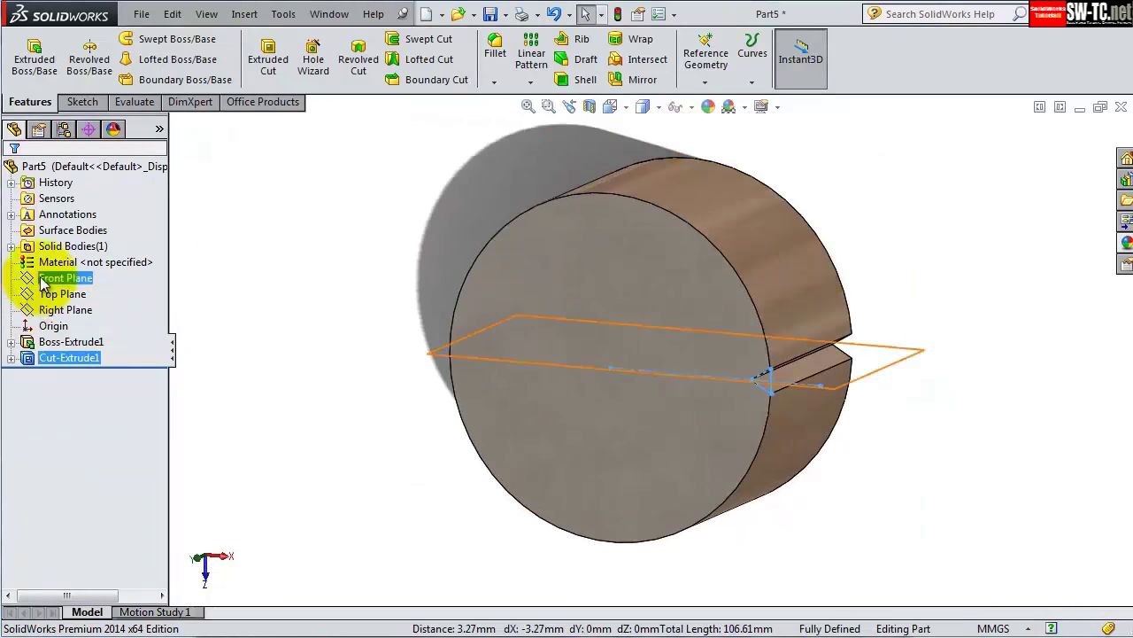
- Create Axis1 at the intersection of the Front and Right Planes
{"action": "left_click", "coordinate": [41, 282]}
{"action": "left_click", "coordinate": [66, 310], "text": "ctrl"}
{"action": "left_click", "coordinate": [706, 62]}
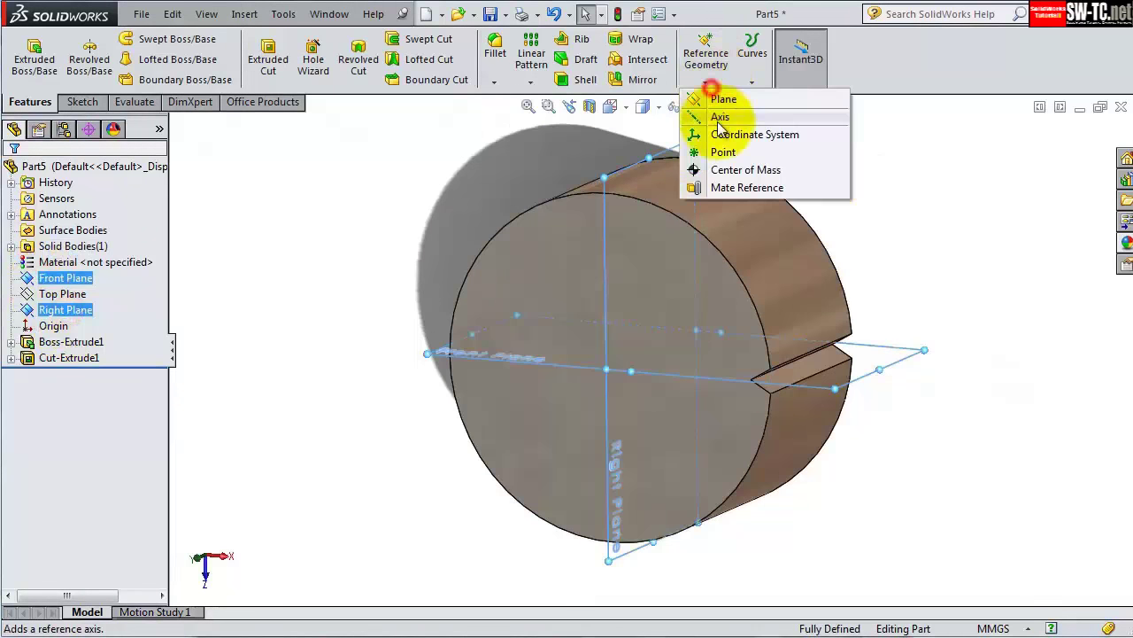
{"action": "left_click", "coordinate": [719, 115]}
{"action": "key", "text": "Return"}
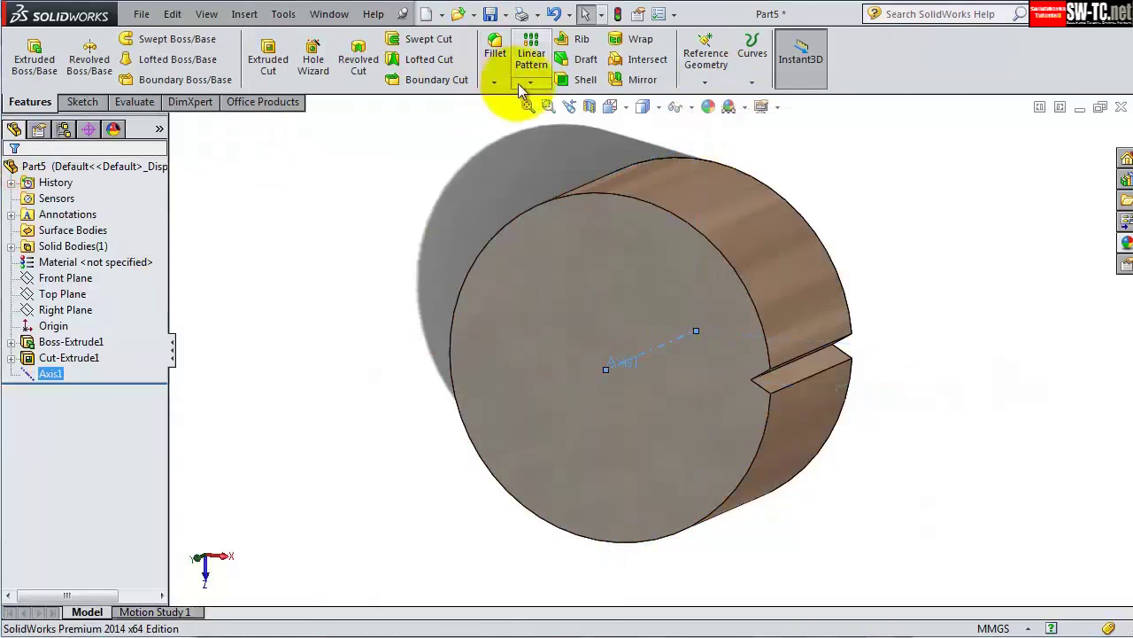
- Circular-pattern the notch cut 60 times around Axis1
{"action": "left_click", "coordinate": [528, 83]}
{"action": "left_click", "coordinate": [542, 114]}
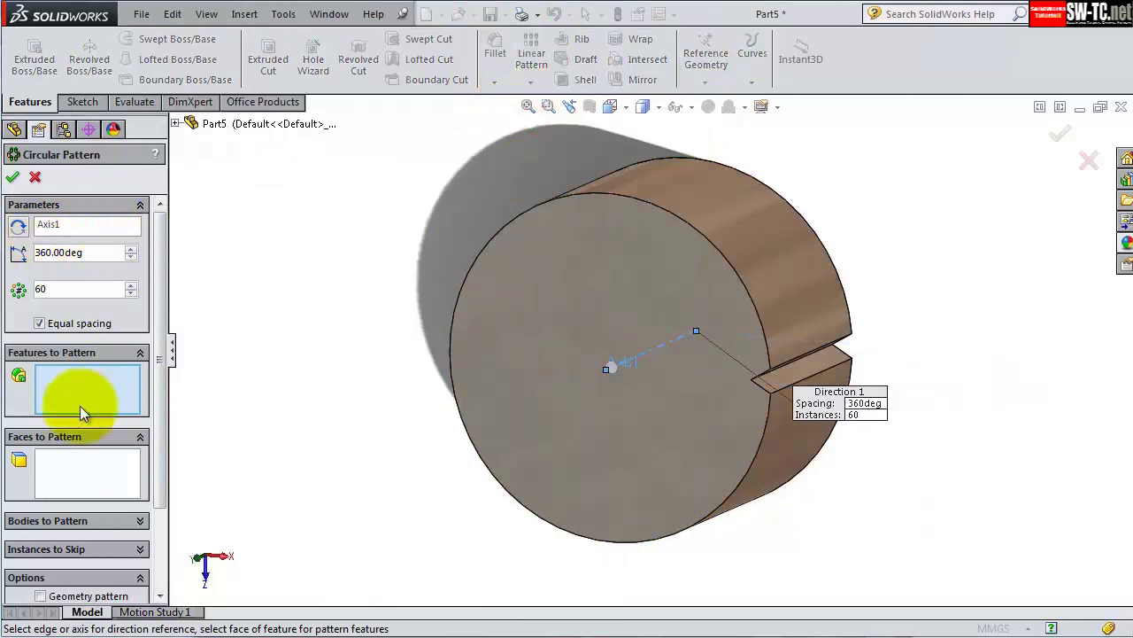
{"action": "left_click", "coordinate": [175, 123]}
{"action": "left_click", "coordinate": [250, 314]}
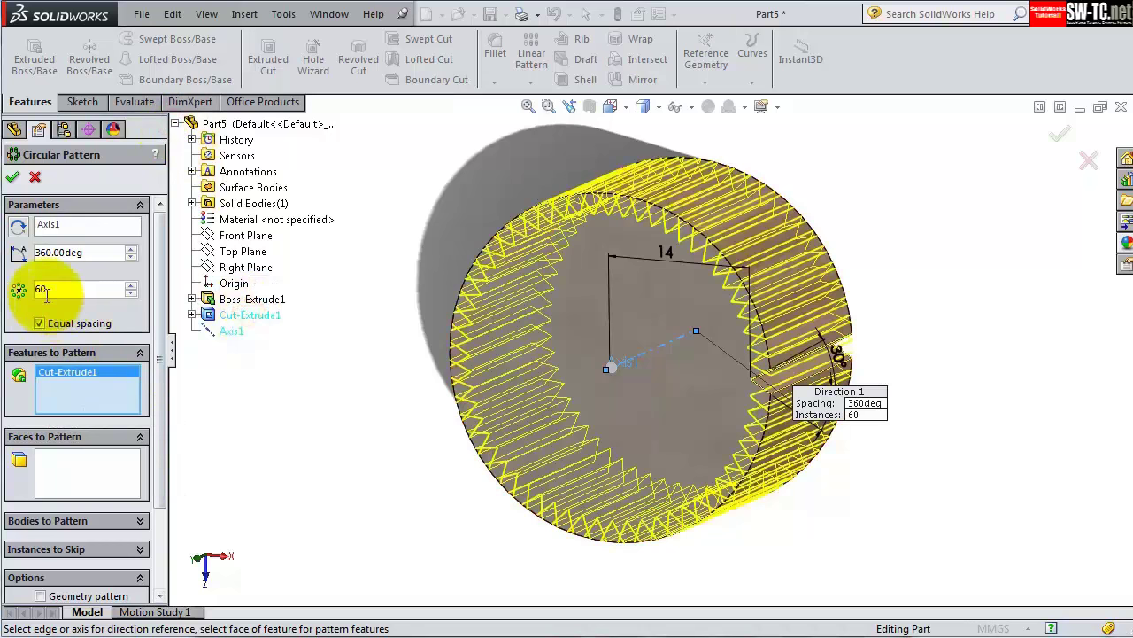
{"action": "key", "text": "Return"}
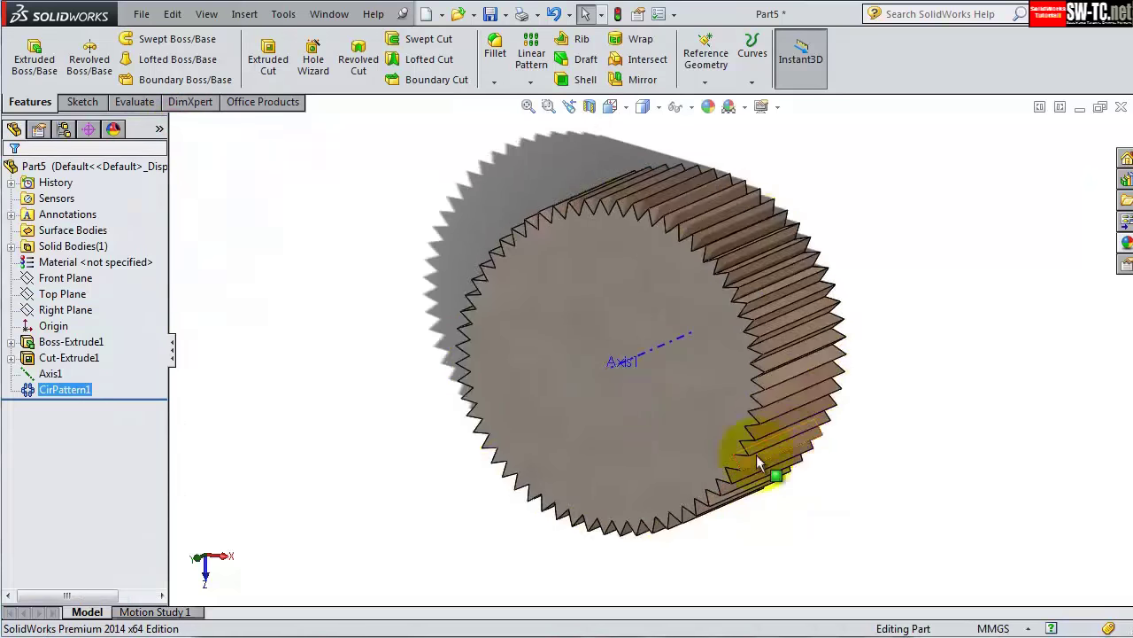
{"action": "middle_click_drag", "start_coordinate": [583, 425], "coordinate": [767, 341]}
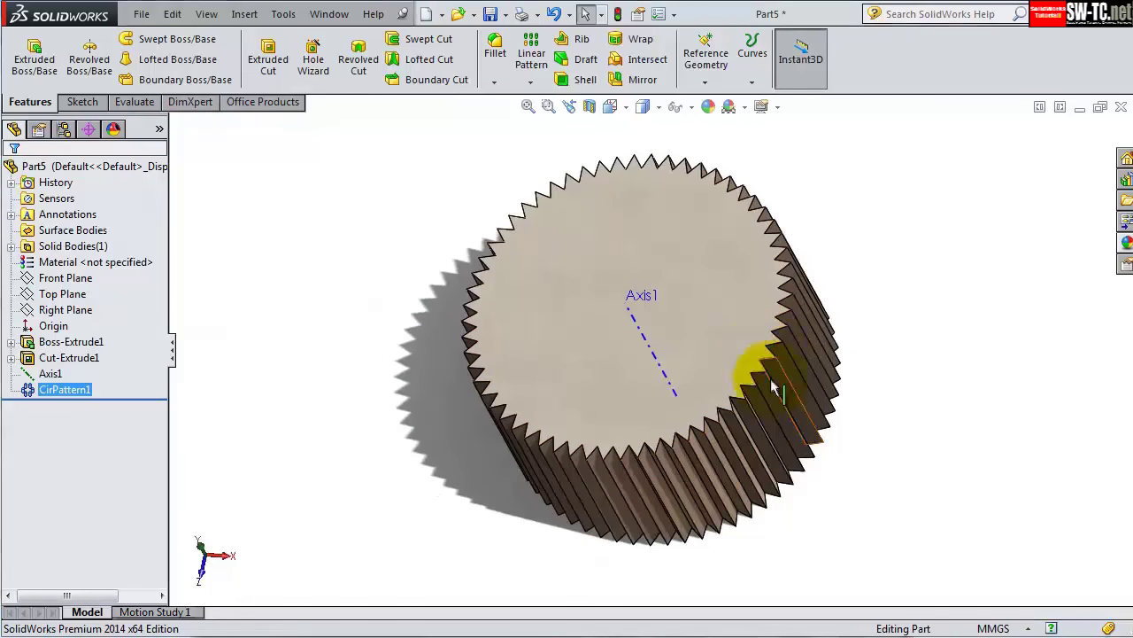
- Save the toothed model as Part4, replacing the existing file
{"action": "left_click", "coordinate": [506, 15]}
{"action": "left_click", "coordinate": [532, 48]}
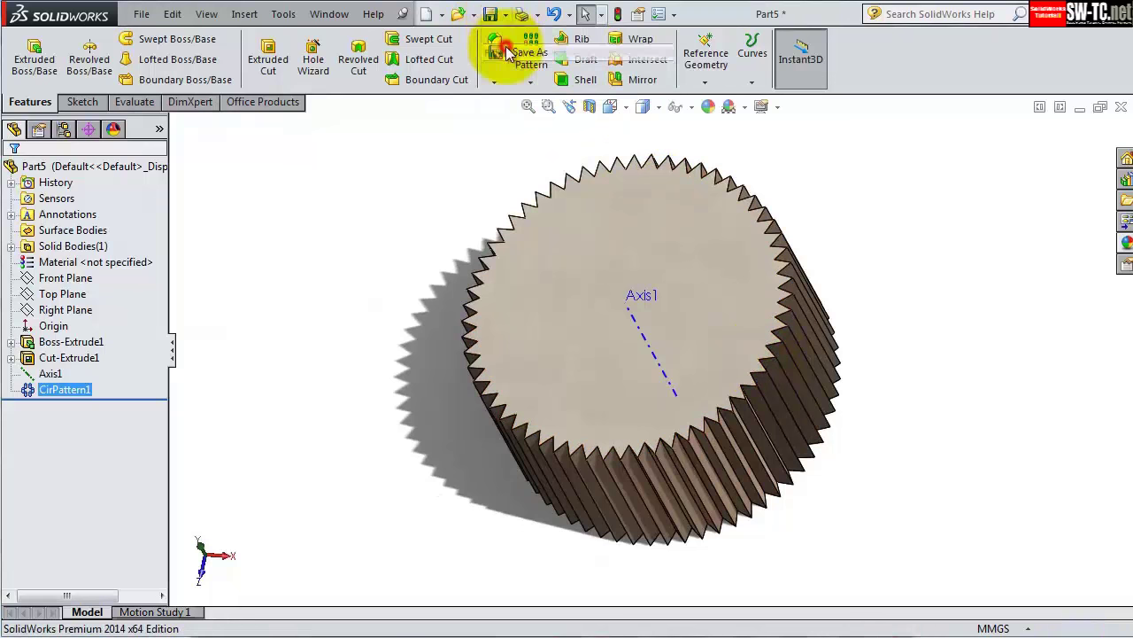
{"action": "type", "text": "4"}
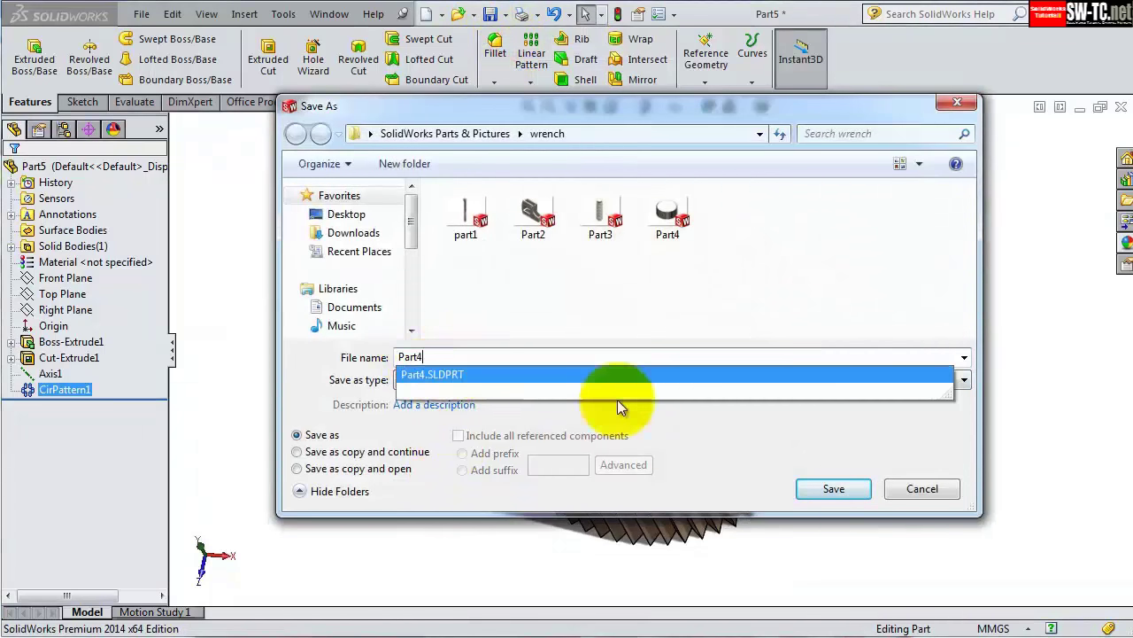
{"action": "left_click", "coordinate": [835, 488]}
{"action": "left_click", "coordinate": [558, 461]}
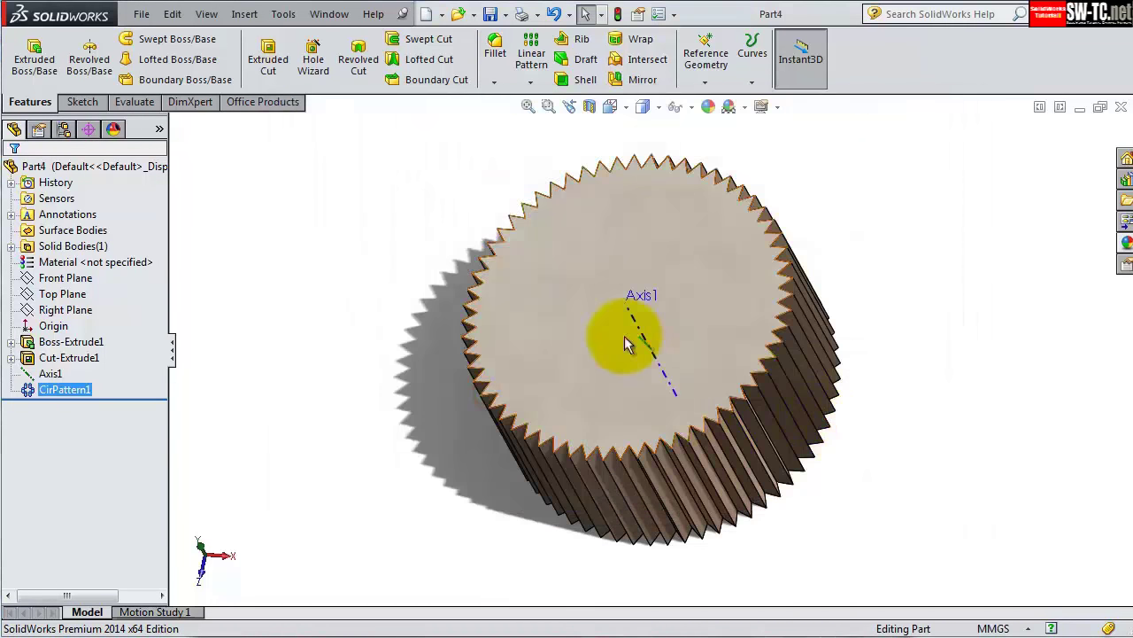
{"action": "left_click", "coordinate": [239, 20]}
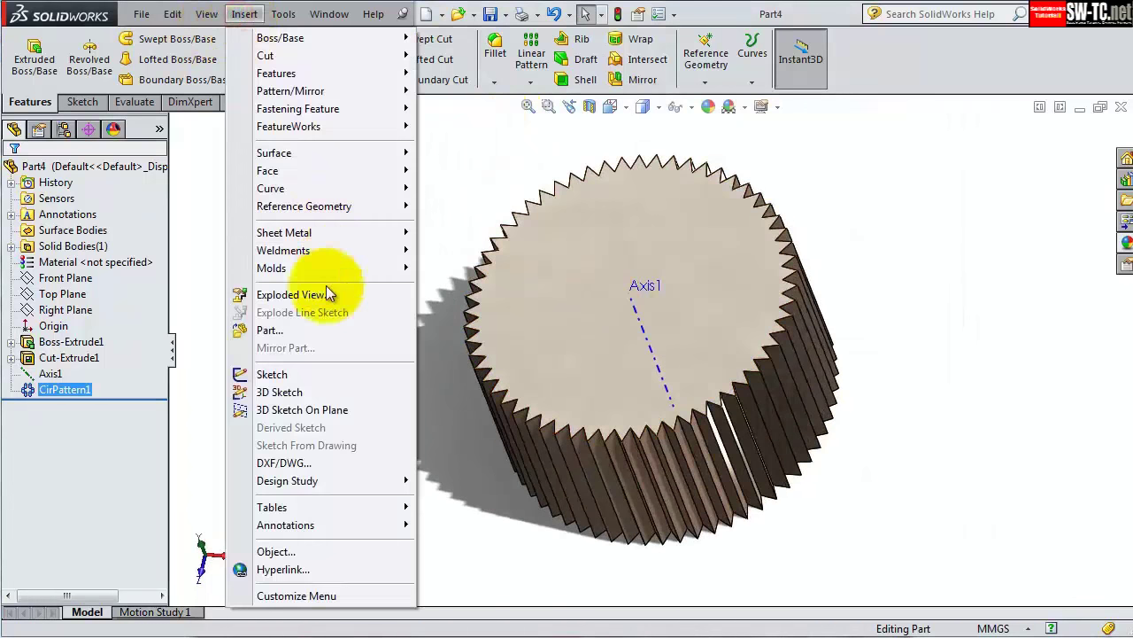
- Insert the Part3 threaded screw into the gear part
{"action": "left_click", "coordinate": [381, 329]}
{"action": "left_click", "coordinate": [825, 473]}
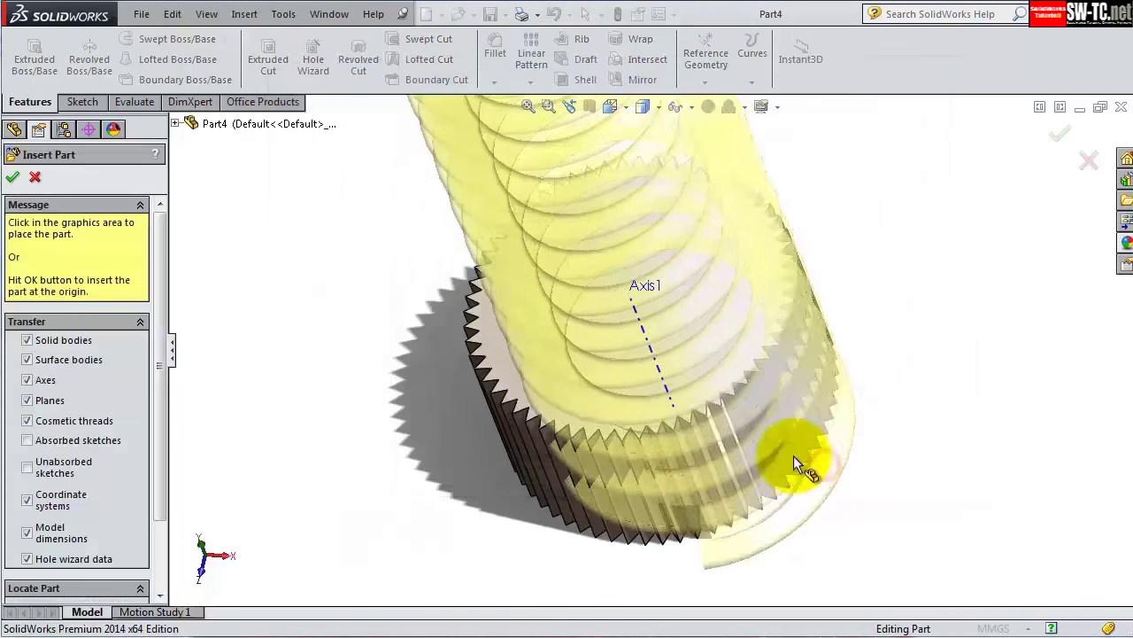
{"action": "scroll", "coordinate": [429, 268], "scroll_direction": "up", "scroll_amount": 2}
{"action": "scroll", "coordinate": [610, 270], "scroll_direction": "up", "scroll_amount": 2}
{"action": "left_click", "coordinate": [559, 329]}
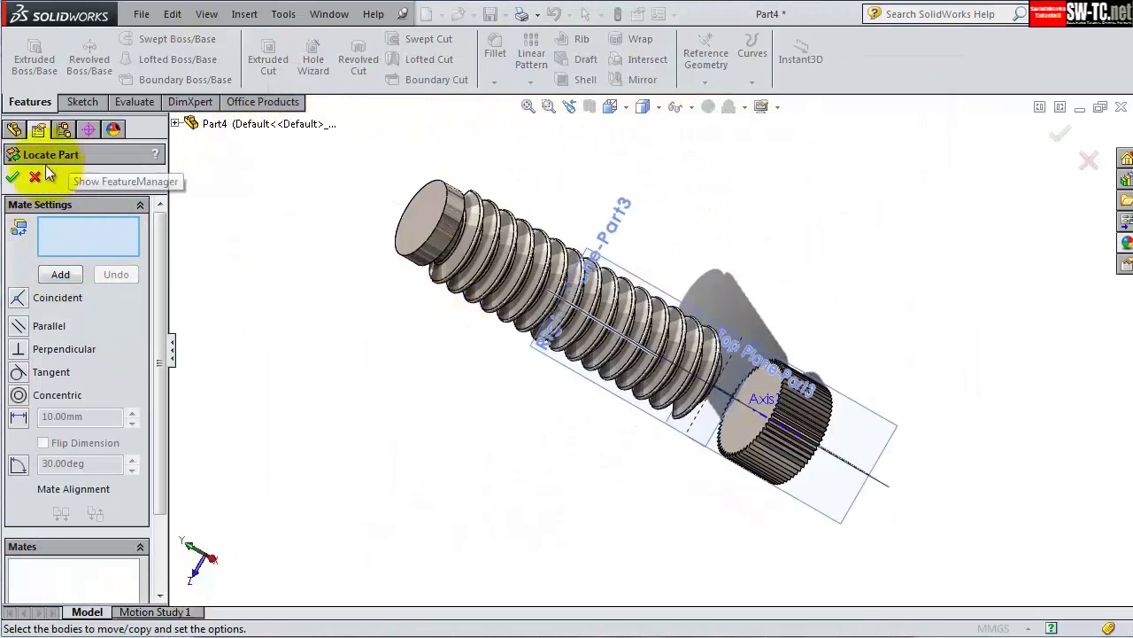
{"action": "mouse_move", "coordinate": [162, 264]}
{"action": "left_mouse_down"}
{"action": "mouse_move", "coordinate": [163, 394]}
{"action": "mouse_move", "coordinate": [159, 255]}
{"action": "left_mouse_up"}
{"action": "middle_click_drag", "start_coordinate": [632, 328], "coordinate": [720, 301]}
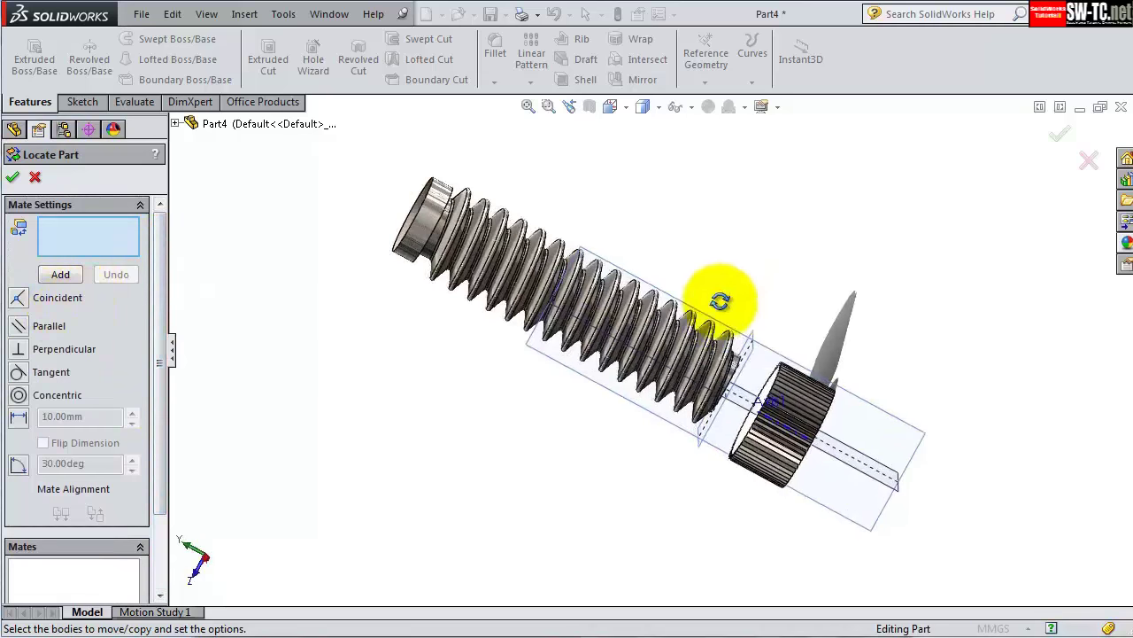
{"action": "scroll", "coordinate": [734, 404], "scroll_direction": "down", "scroll_amount": 3}
{"action": "scroll", "coordinate": [746, 303], "scroll_direction": "down", "scroll_amount": 3}
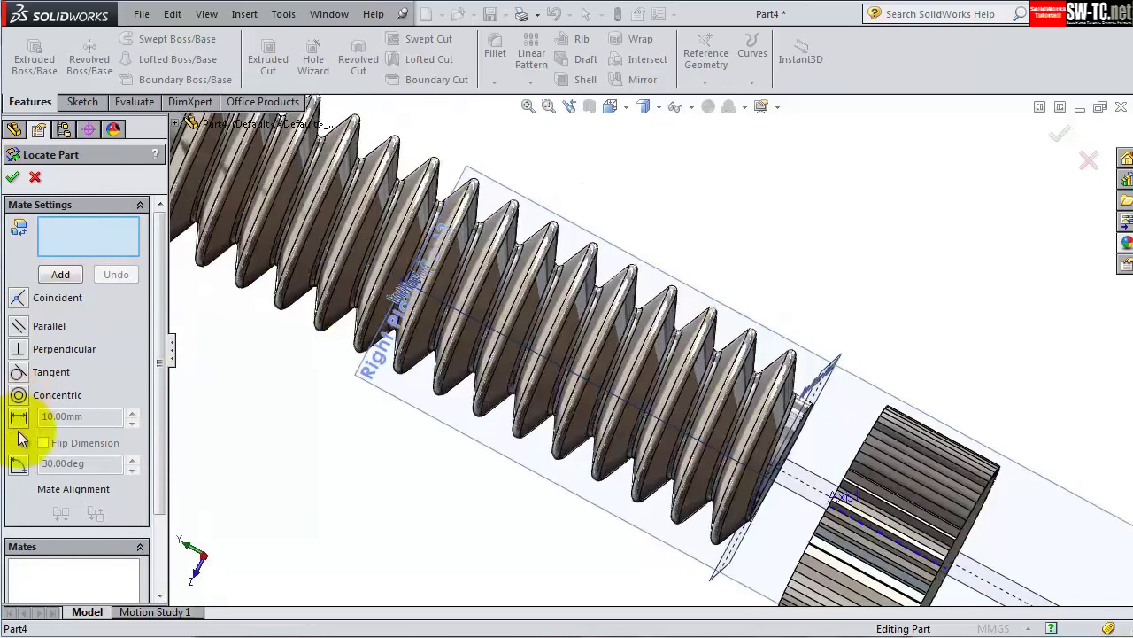
{"action": "scroll", "coordinate": [824, 447], "scroll_direction": "down", "scroll_amount": 2}
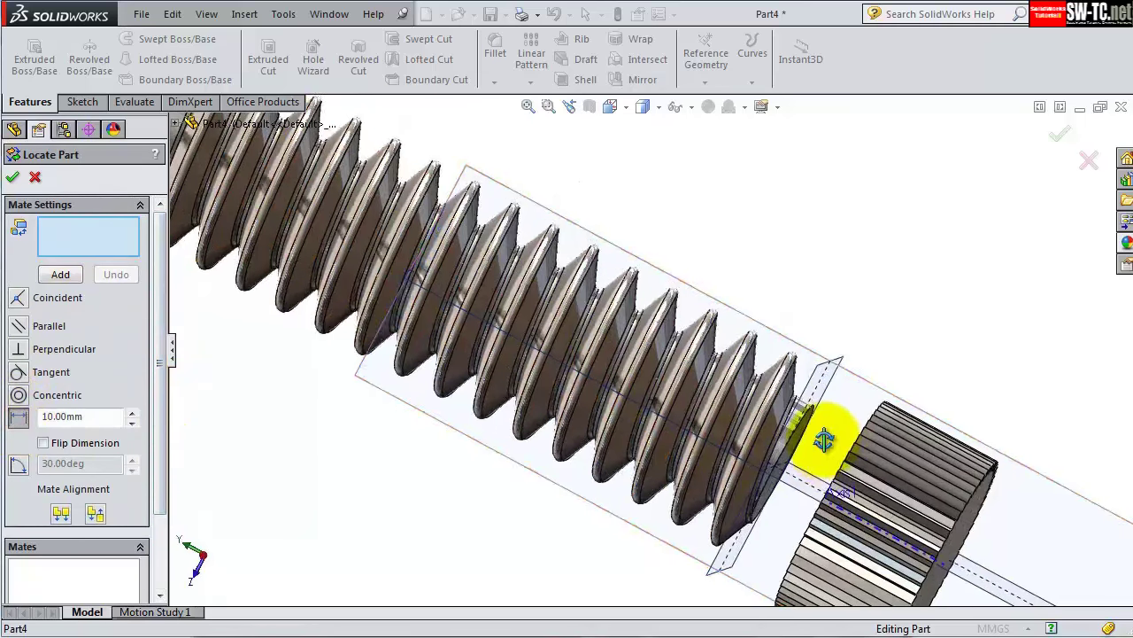
{"action": "scroll", "coordinate": [797, 425], "scroll_direction": "down", "scroll_amount": 2}
{"action": "middle_click_drag", "start_coordinate": [790, 418], "coordinate": [776, 420]}
- Add a flipped 2 mm distance mate between the screw and gear end faces
{"action": "left_click", "coordinate": [750, 389]}
{"action": "scroll", "coordinate": [750, 389], "scroll_direction": "up", "scroll_amount": 3}
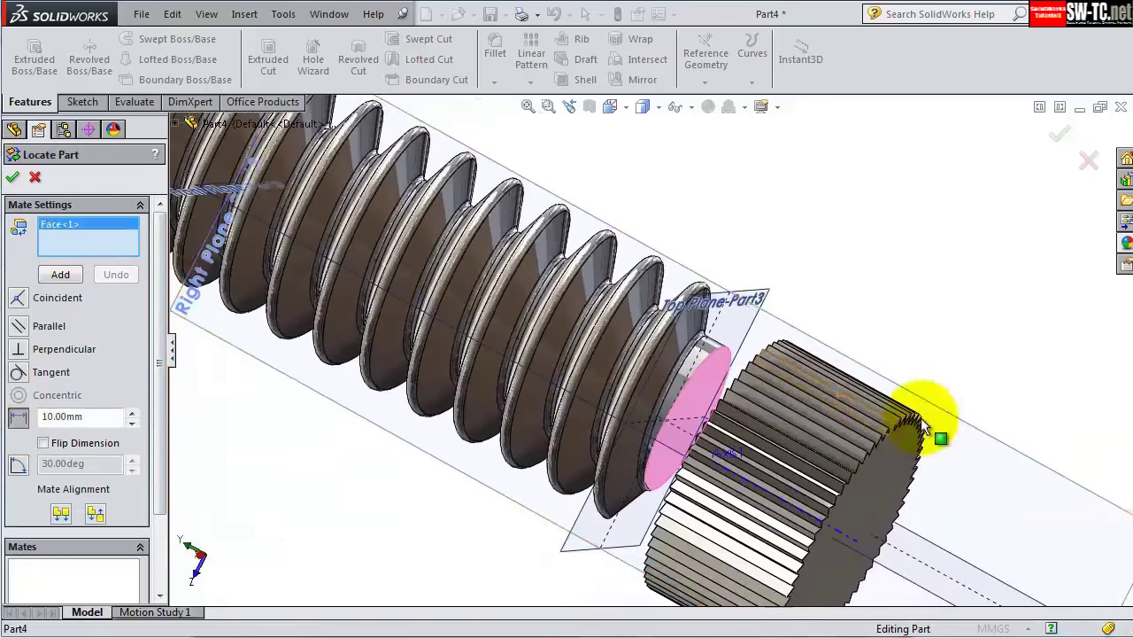
{"action": "left_click", "coordinate": [885, 480]}
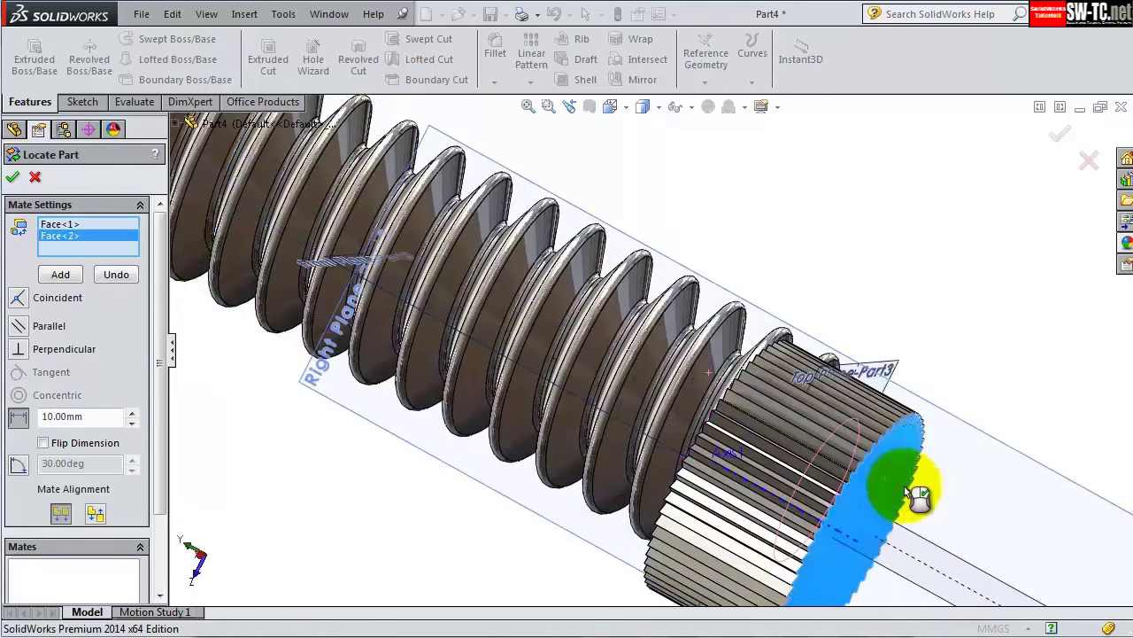
{"action": "left_click", "coordinate": [77, 420]}
{"action": "type", "text": "2"}
{"action": "key", "text": "Return"}
{"action": "mouse_move", "coordinate": [741, 342]}
{"action": "middle_mouse_down"}
{"action": "mouse_move", "coordinate": [612, 437]}
{"action": "mouse_move", "coordinate": [641, 470]}
{"action": "middle_mouse_up"}
{"action": "left_click", "coordinate": [44, 443]}
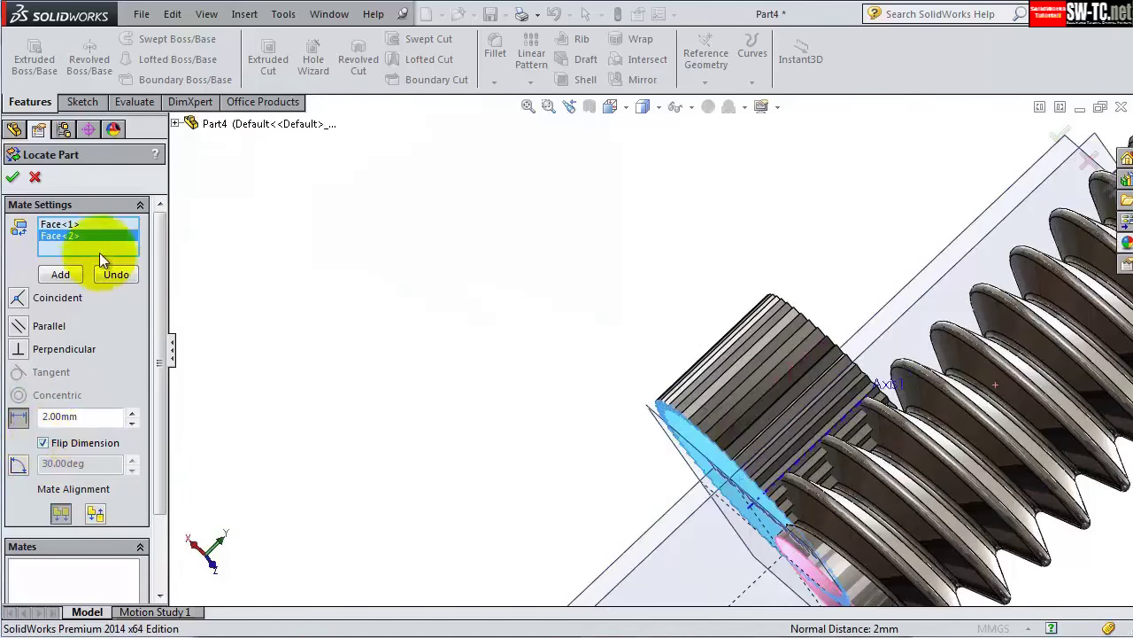
{"action": "left_click", "coordinate": [58, 274]}
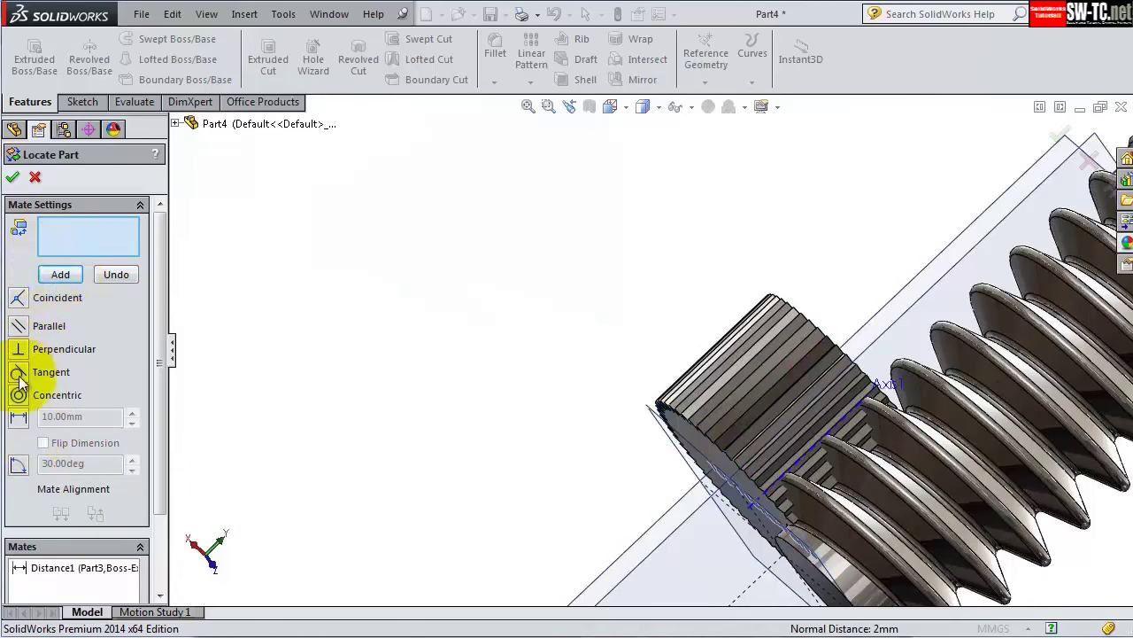
- Make the screw's circular edge concentric with the gear and confirm placement
{"action": "mouse_move", "coordinate": [864, 402]}
{"action": "middle_mouse_down"}
{"action": "mouse_move", "coordinate": [600, 536]}
{"action": "mouse_move", "coordinate": [581, 418]}
{"action": "middle_mouse_up"}
{"action": "scroll", "coordinate": [575, 398], "scroll_direction": "down", "scroll_amount": 5}
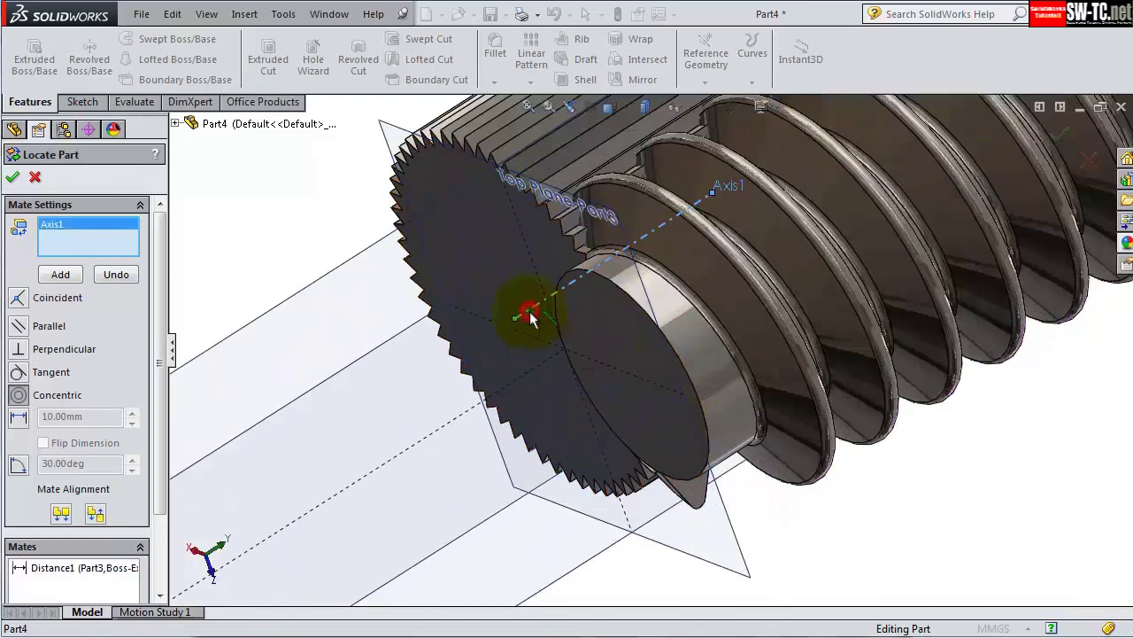
{"action": "scroll", "coordinate": [693, 393], "scroll_direction": "down", "scroll_amount": 3}
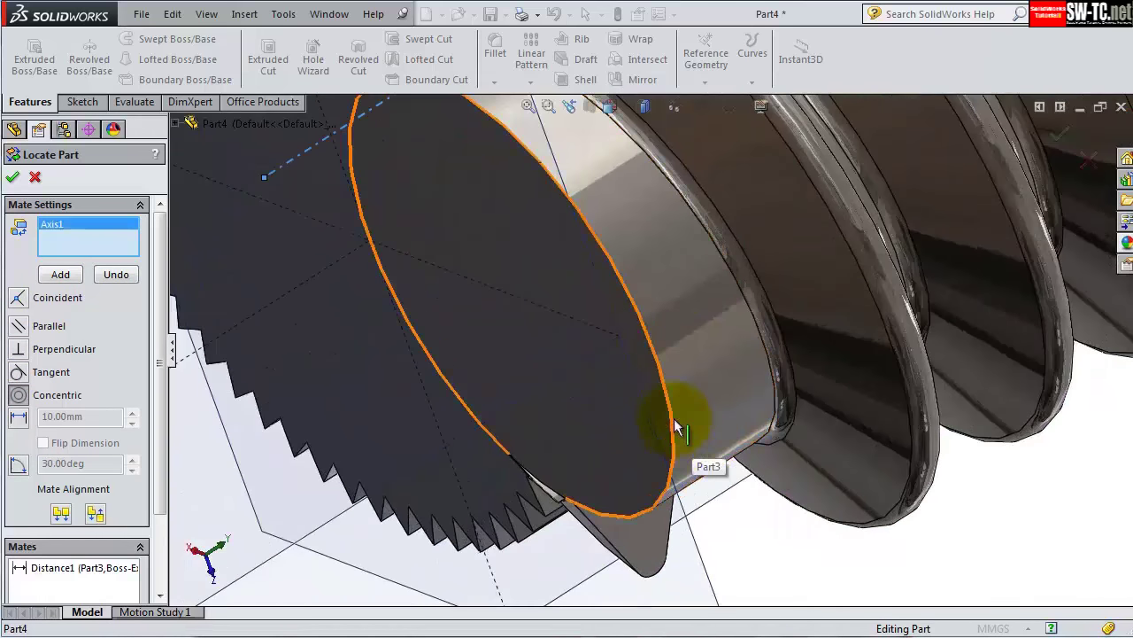
{"action": "left_click", "coordinate": [674, 417]}
{"action": "left_click", "coordinate": [19, 178]}
{"action": "scroll", "coordinate": [473, 253], "scroll_direction": "up", "scroll_amount": 3}
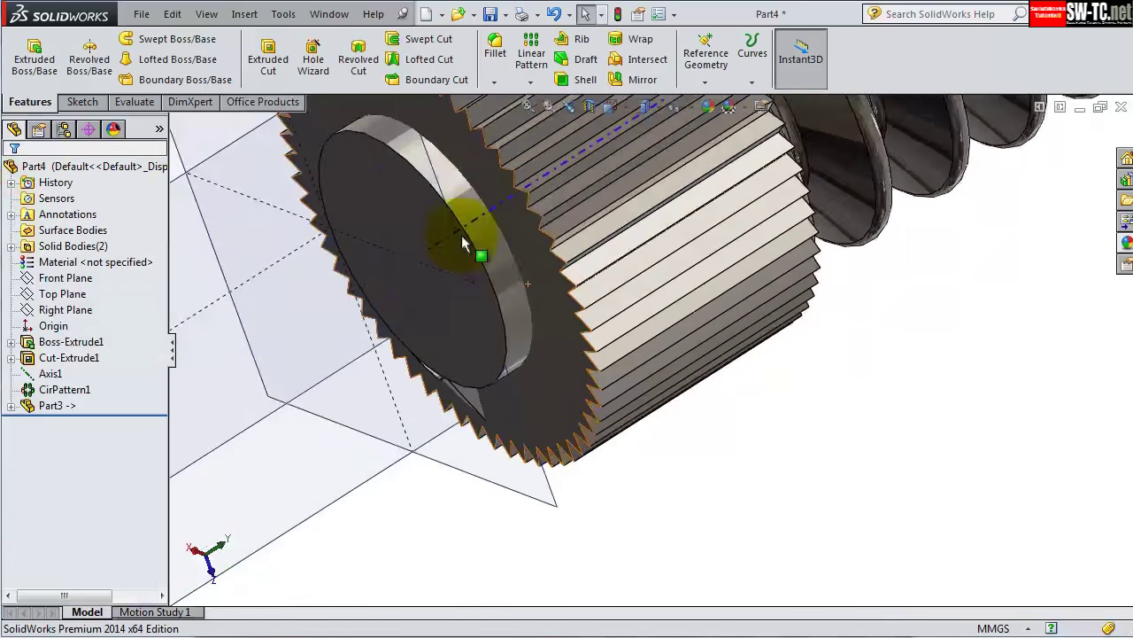
- Intersect the screw with the CirPattern1 gear, excluding Regions 1 and 4, to leave a threaded nut
{"action": "scroll", "coordinate": [532, 207], "scroll_direction": "up", "scroll_amount": 3}
{"action": "scroll", "coordinate": [532, 266], "scroll_direction": "up", "scroll_amount": 3}
{"action": "mouse_move", "coordinate": [549, 416]}
{"action": "middle_mouse_down"}
{"action": "mouse_move", "coordinate": [567, 440]}
{"action": "mouse_move", "coordinate": [531, 380]}
{"action": "mouse_move", "coordinate": [463, 384]}
{"action": "mouse_move", "coordinate": [443, 366]}
{"action": "mouse_move", "coordinate": [461, 354]}
{"action": "middle_mouse_up"}
{"action": "left_click", "coordinate": [648, 59]}
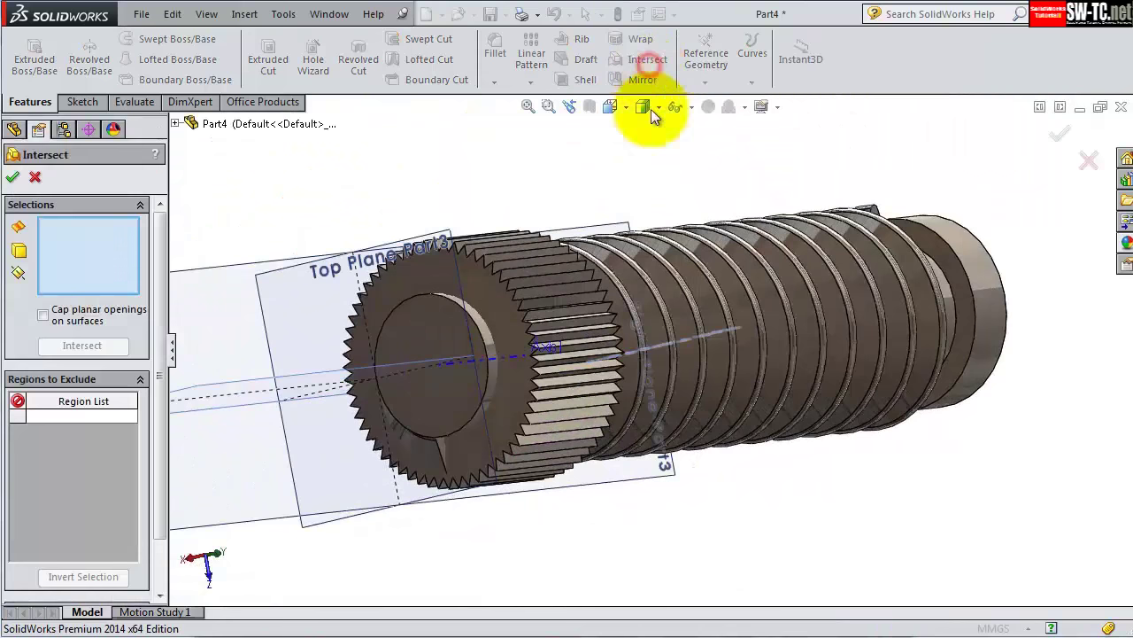
{"action": "left_click", "coordinate": [704, 363]}
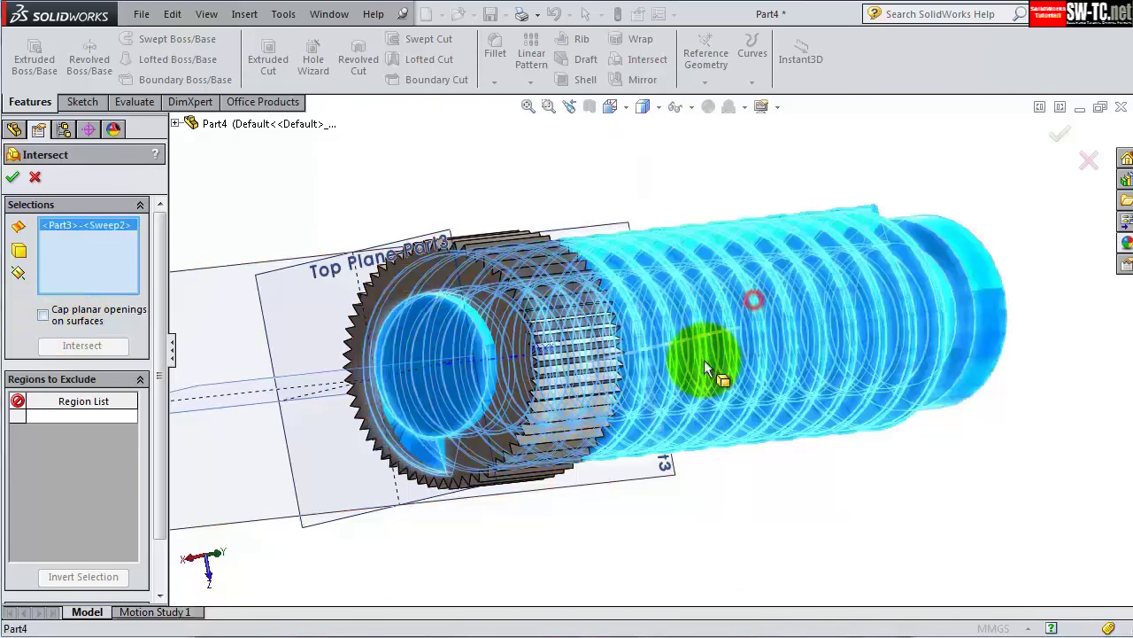
{"action": "left_click", "coordinate": [492, 282]}
{"action": "left_click", "coordinate": [82, 346]}
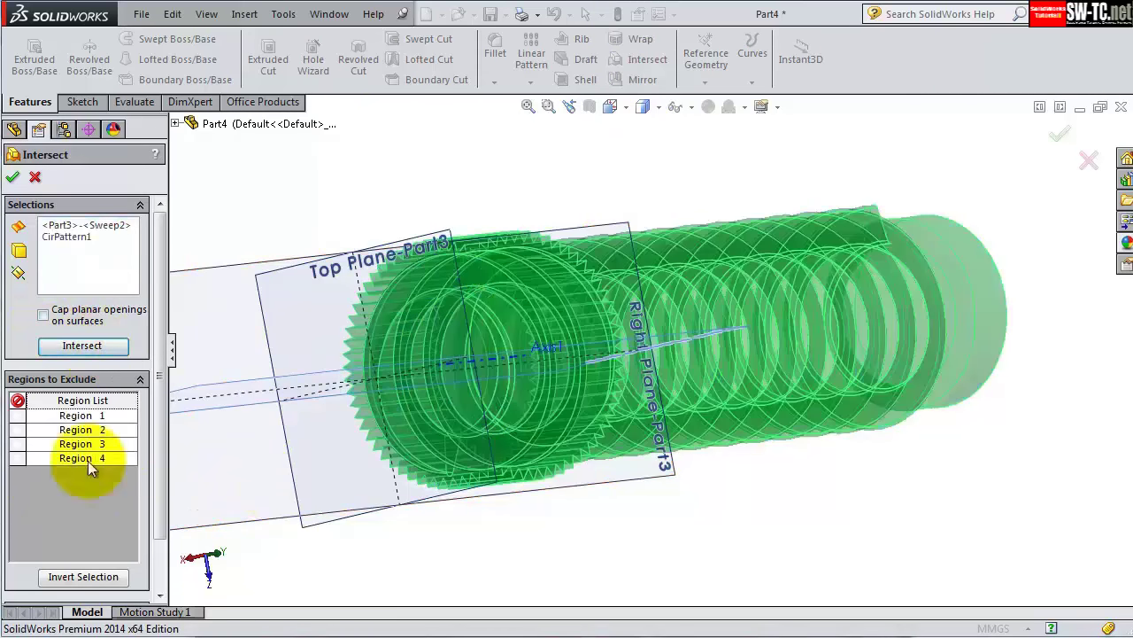
{"action": "left_click", "coordinate": [16, 416]}
{"action": "left_click", "coordinate": [16, 458]}
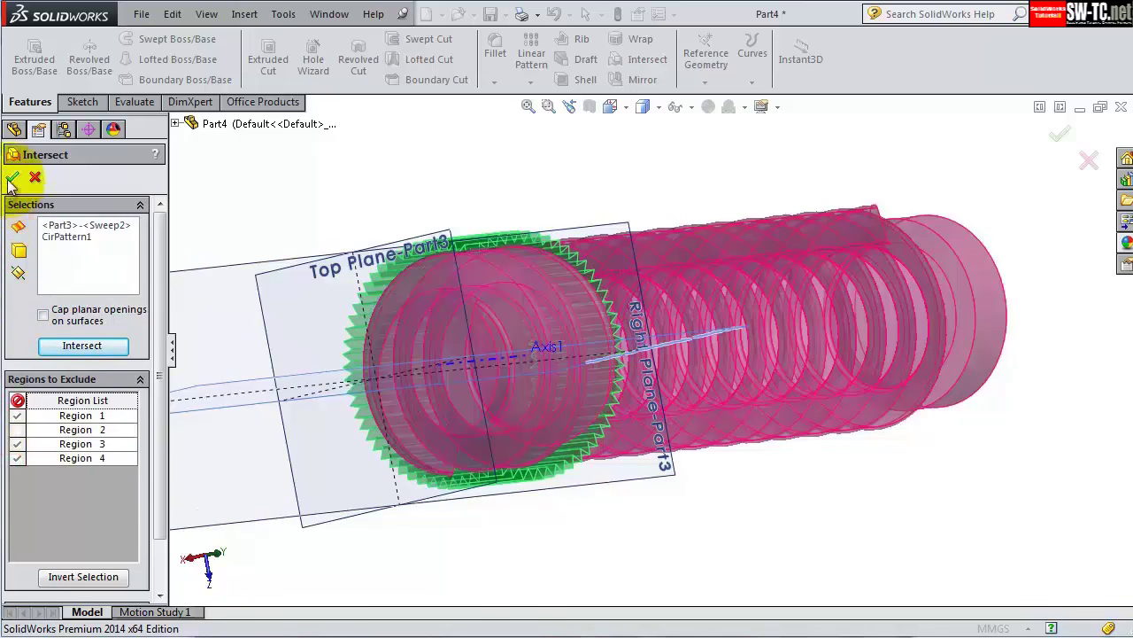
{"action": "right_click", "coordinate": [557, 330]}
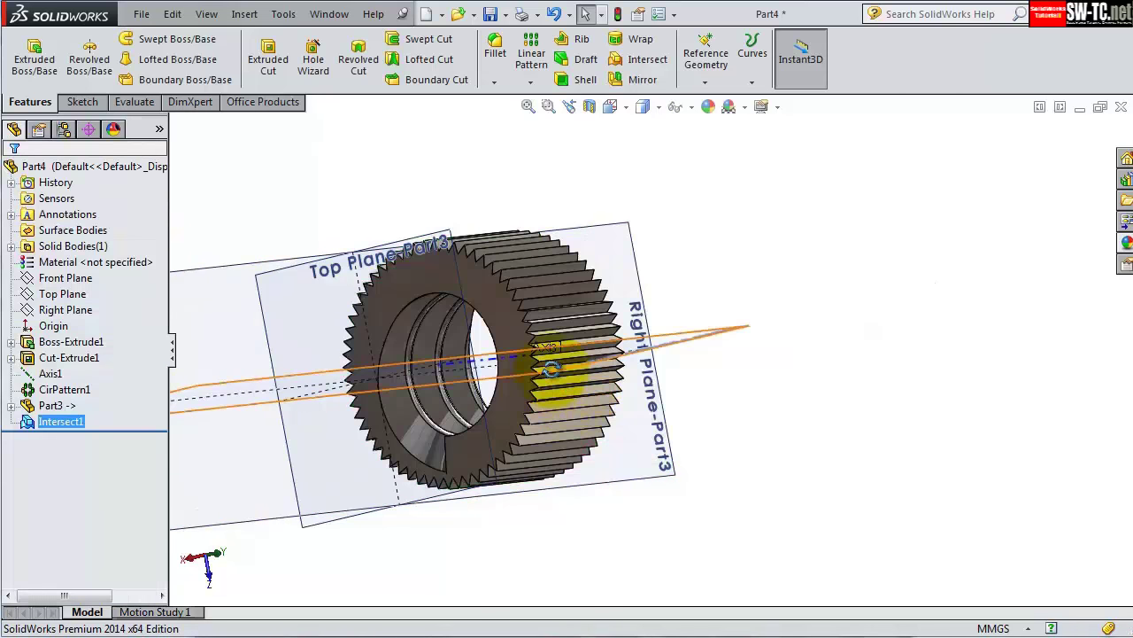
- Hide the screw's Top Plane, view the gear teeth from the side, and return to Part3
{"action": "left_click", "coordinate": [356, 186]}
{"action": "left_click", "coordinate": [435, 131]}
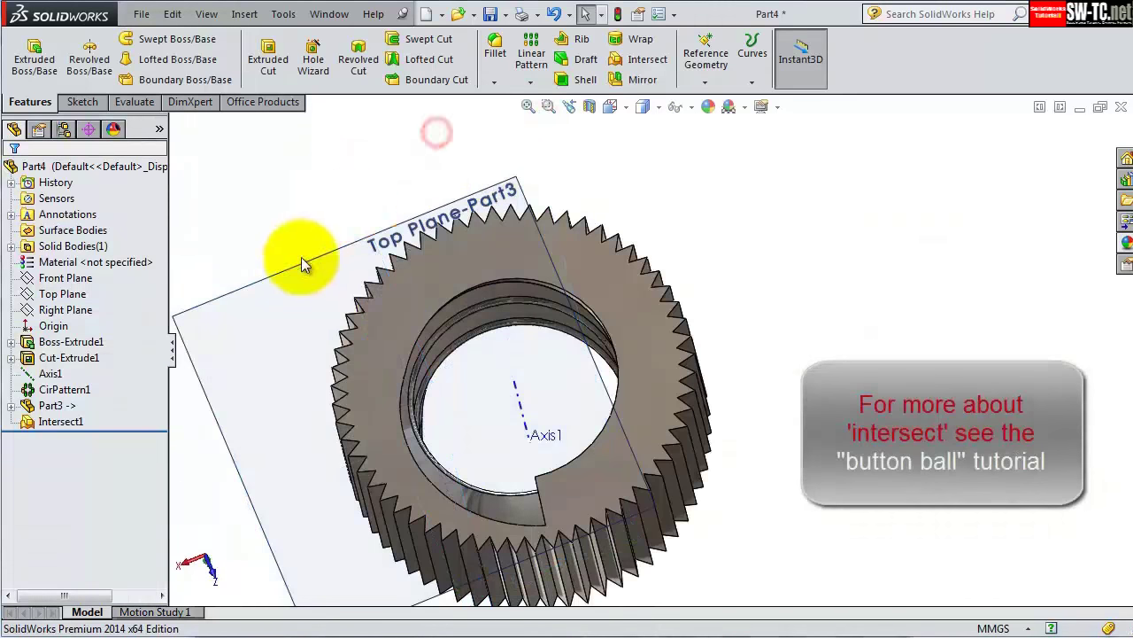
{"action": "left_click", "coordinate": [303, 257]}
{"action": "left_click", "coordinate": [395, 200]}
{"action": "mouse_move", "coordinate": [395, 200]}
{"action": "middle_mouse_down"}
{"action": "mouse_move", "coordinate": [680, 285]}
{"action": "mouse_move", "coordinate": [779, 342]}
{"action": "mouse_move", "coordinate": [809, 268]}
{"action": "middle_mouse_up"}
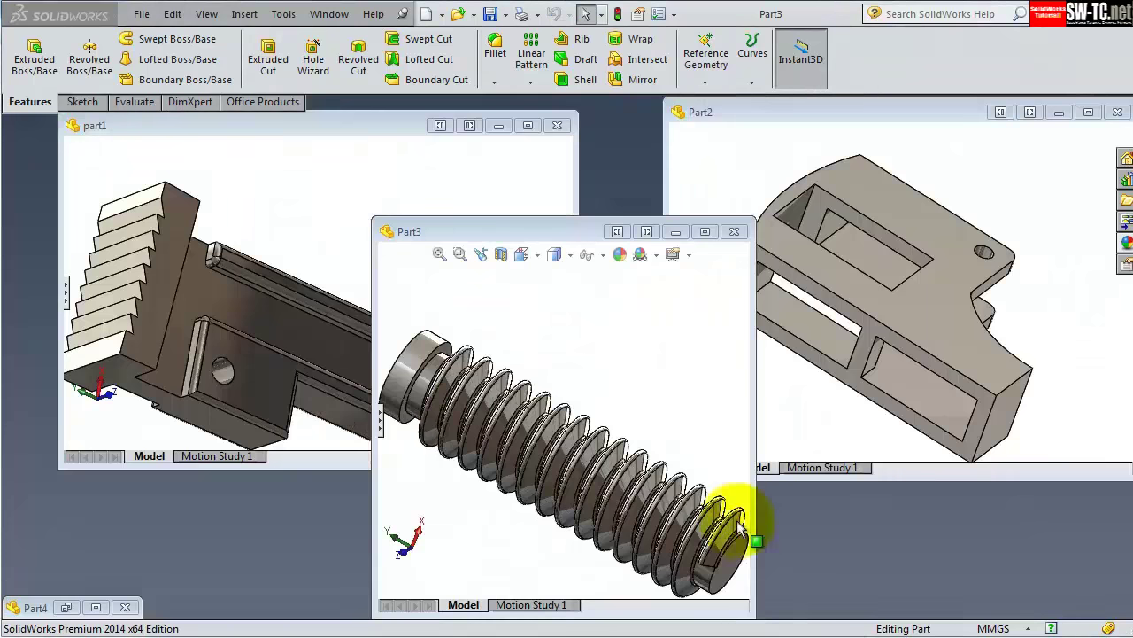
{"action": "left_click", "coordinate": [677, 417]}
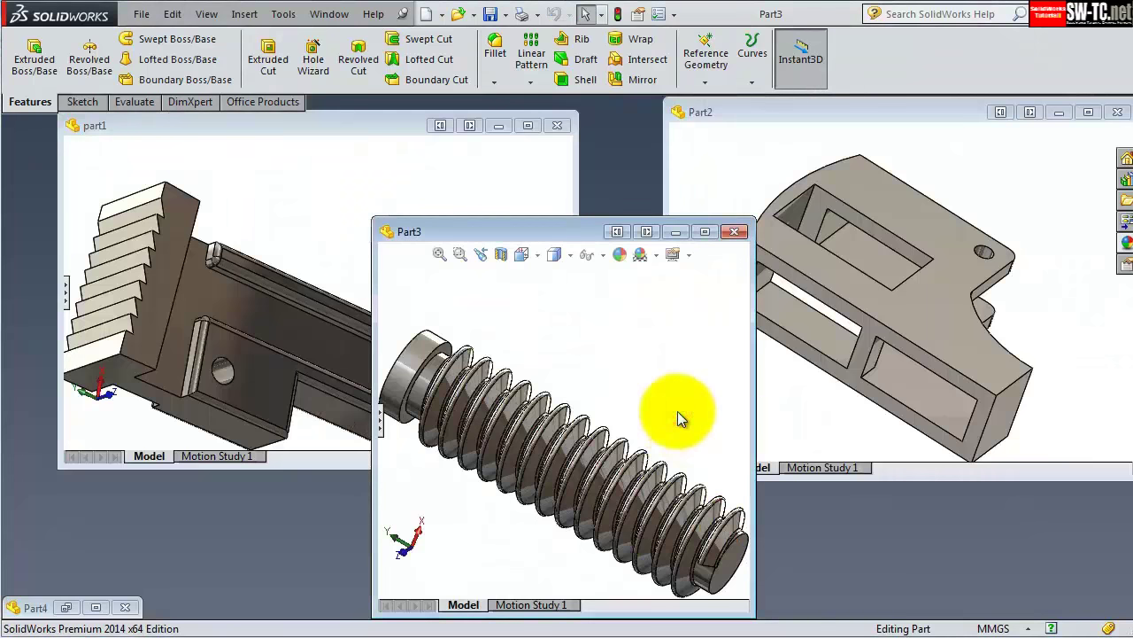
- Start a sketch on the maximized screw's end face, viewed head-on
{"action": "left_click", "coordinate": [705, 232]}
{"action": "middle_click_drag", "start_coordinate": [709, 531], "coordinate": [663, 440]}
{"action": "left_click", "coordinate": [669, 431]}
{"action": "left_click", "coordinate": [734, 374]}
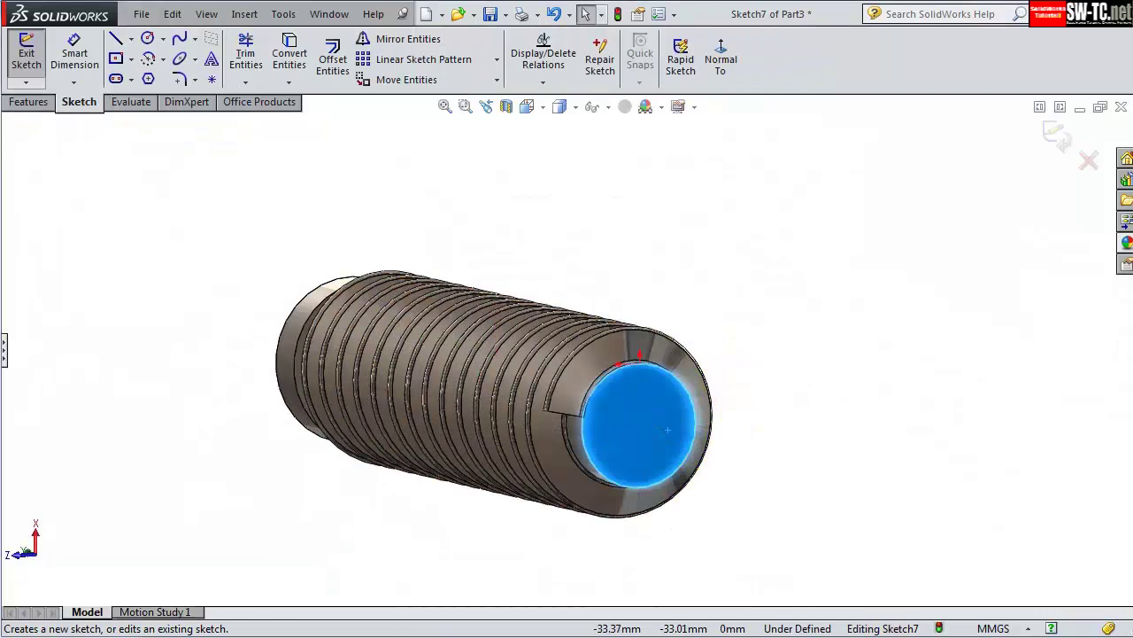
{"action": "left_click", "coordinate": [721, 58]}
- Draw a centered rectangle at the origin, 12.70 tall and 30 wide
{"action": "left_click", "coordinate": [116, 58]}
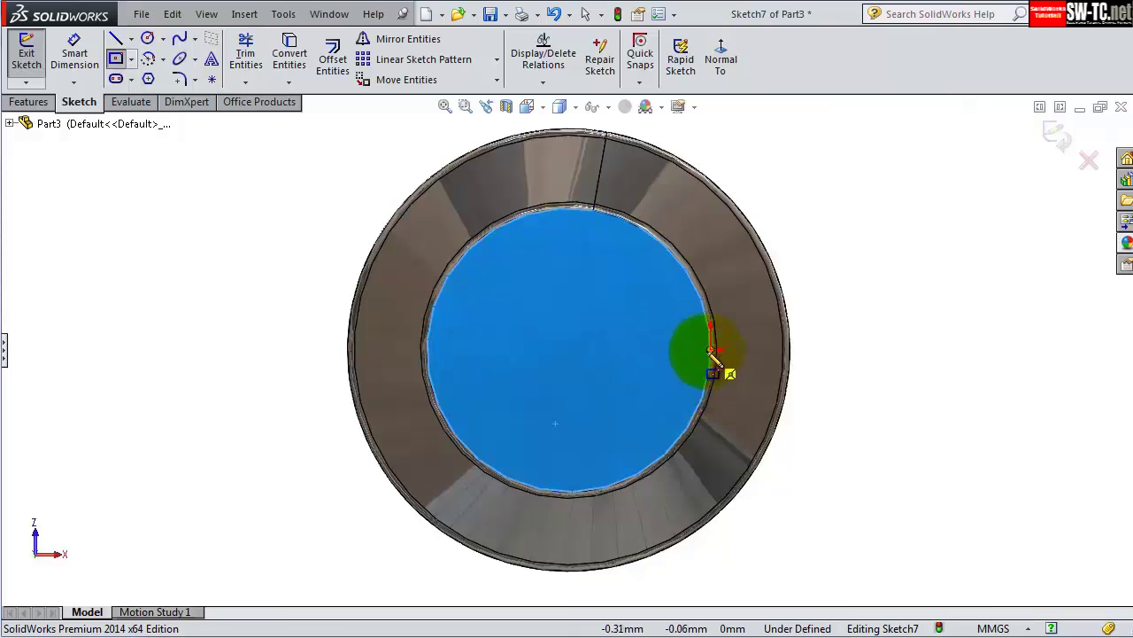
{"action": "left_click", "coordinate": [568, 349]}
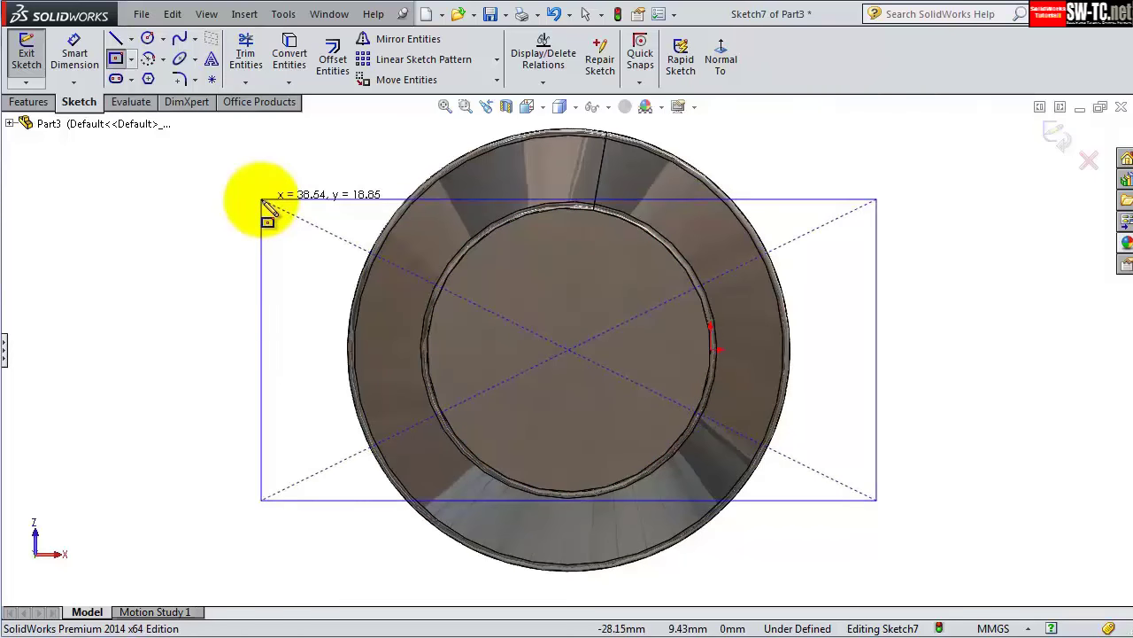
{"action": "left_click", "coordinate": [262, 201]}
{"action": "left_click", "coordinate": [261, 354]}
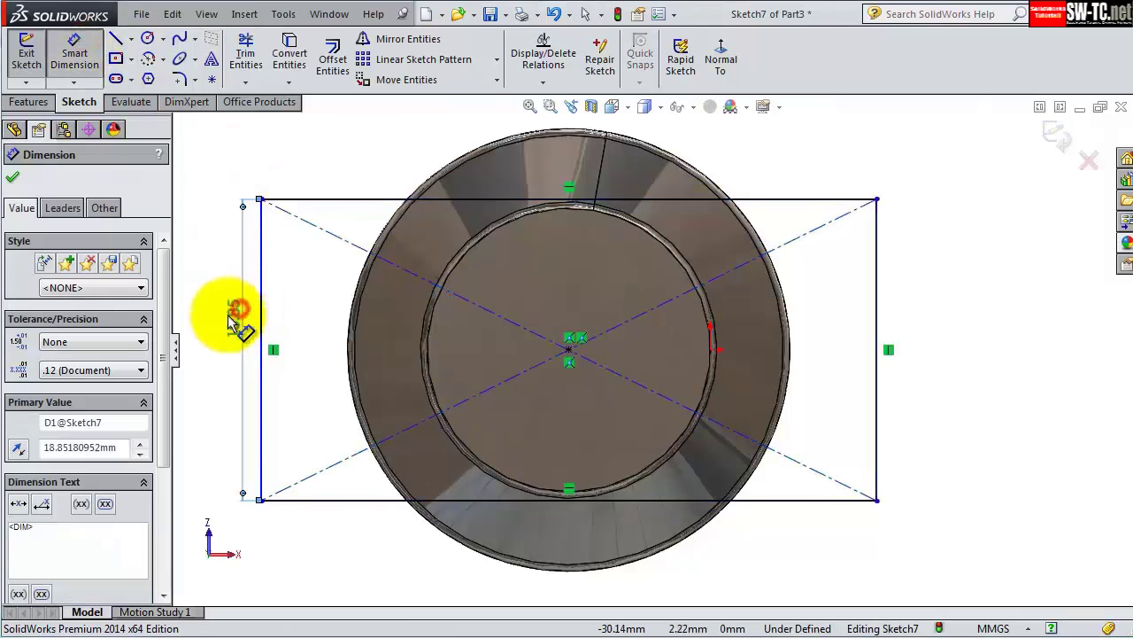
{"action": "left_click", "coordinate": [229, 332]}
{"action": "type", "text": "12."}
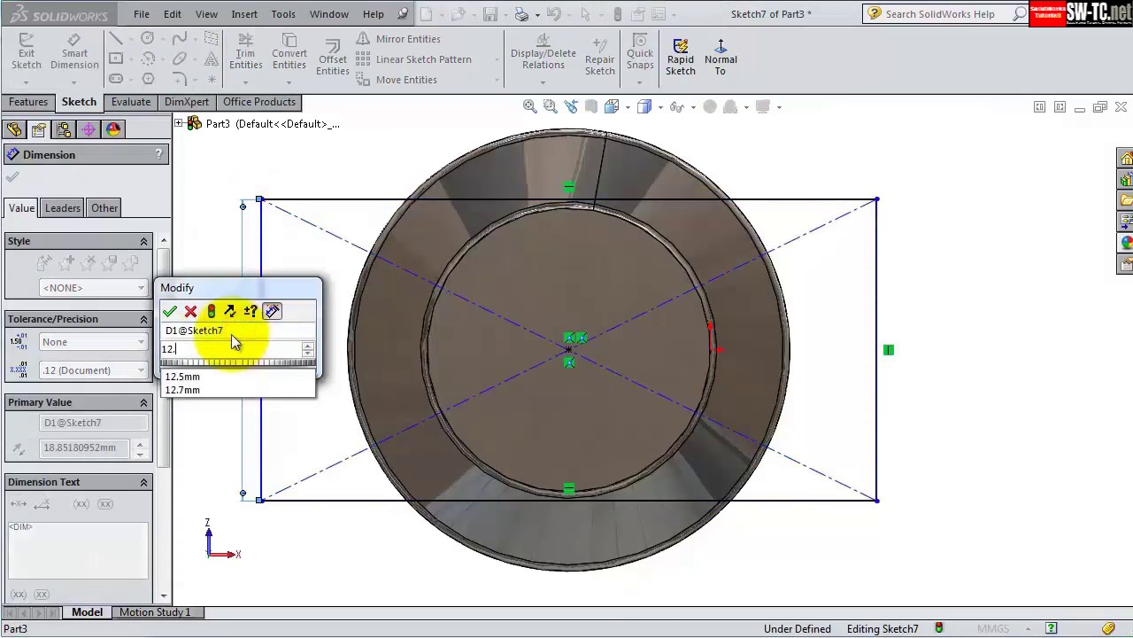
{"action": "type", "text": "7"}
{"action": "key", "text": "Return"}
{"action": "left_click", "coordinate": [320, 450]}
{"action": "left_click", "coordinate": [343, 569]}
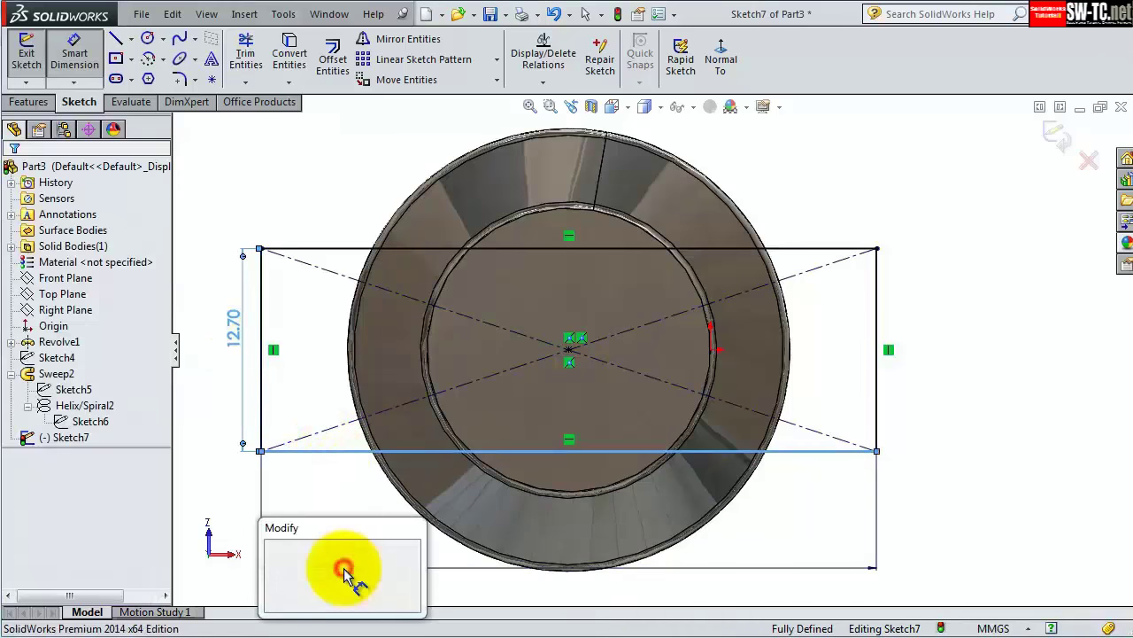
{"action": "type", "text": "30"}
{"action": "key", "text": "Return"}
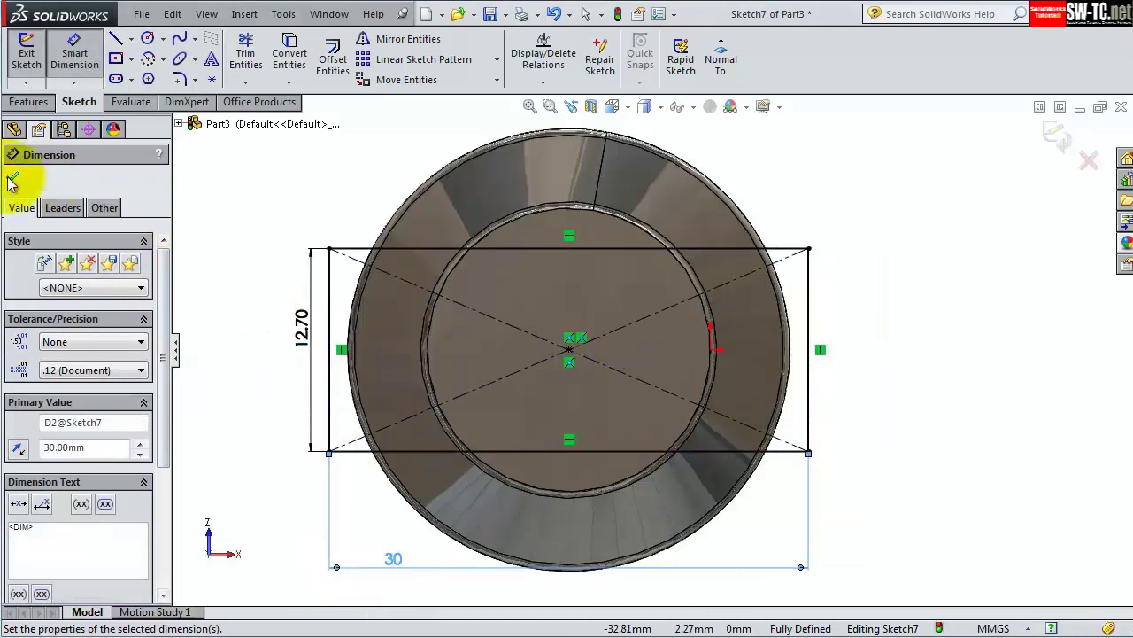
- Add corner rectangles above and below the 12.70 mm band
{"action": "left_click", "coordinate": [12, 179]}
{"action": "left_click", "coordinate": [130, 58]}
{"action": "left_click", "coordinate": [159, 76]}
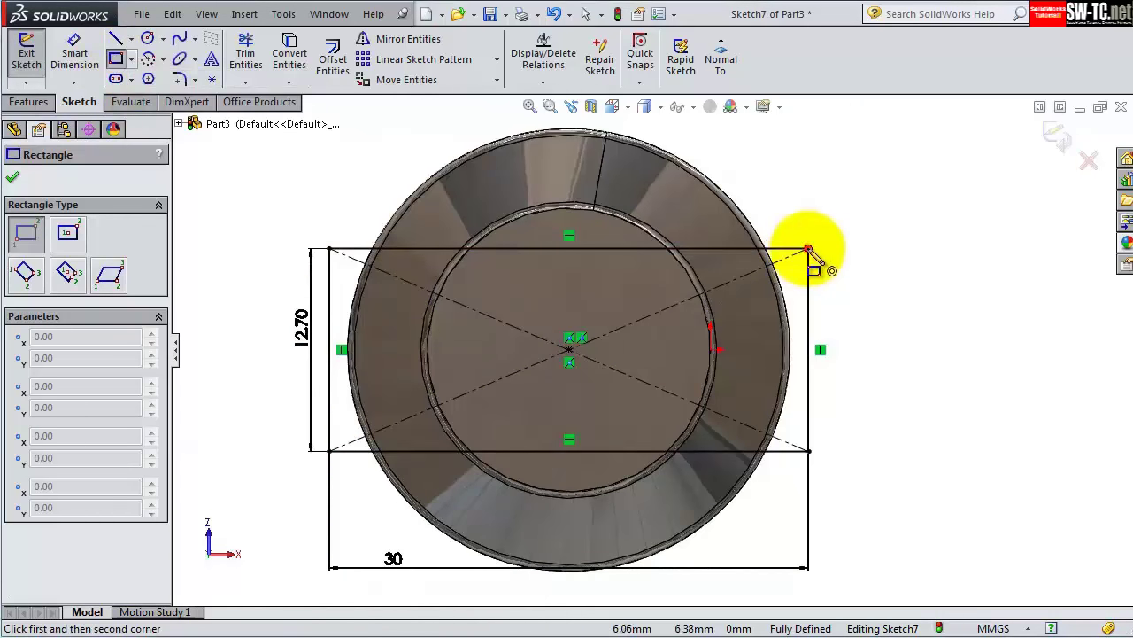
{"action": "left_click", "coordinate": [808, 251]}
{"action": "scroll", "coordinate": [620, 213], "scroll_direction": "up", "scroll_amount": 2}
{"action": "left_click", "coordinate": [428, 185]}
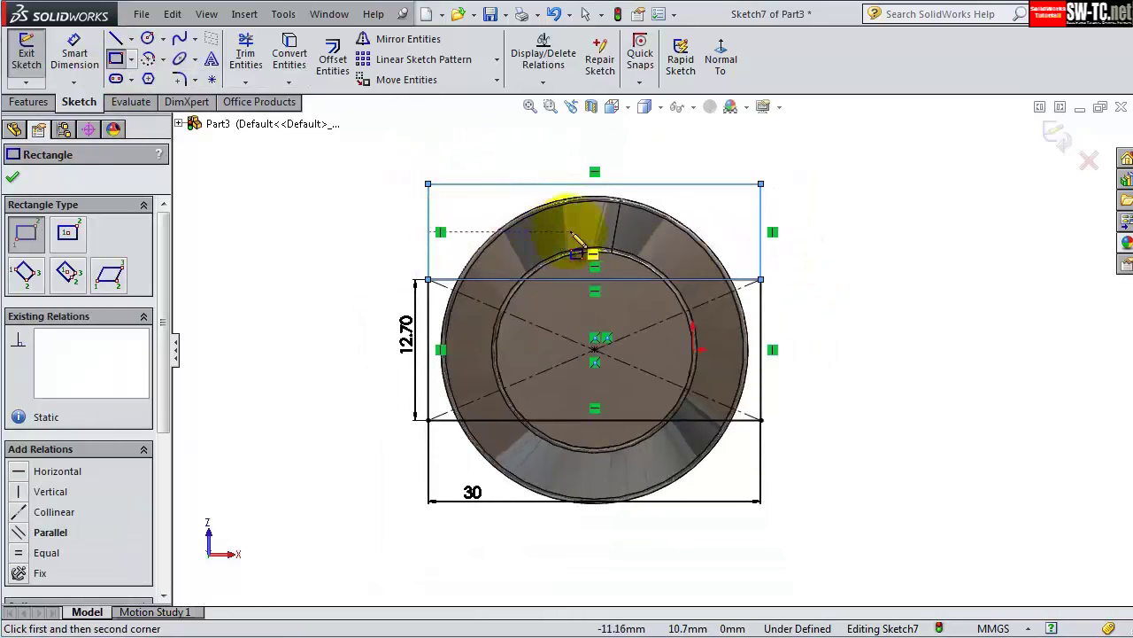
{"action": "left_click", "coordinate": [762, 420]}
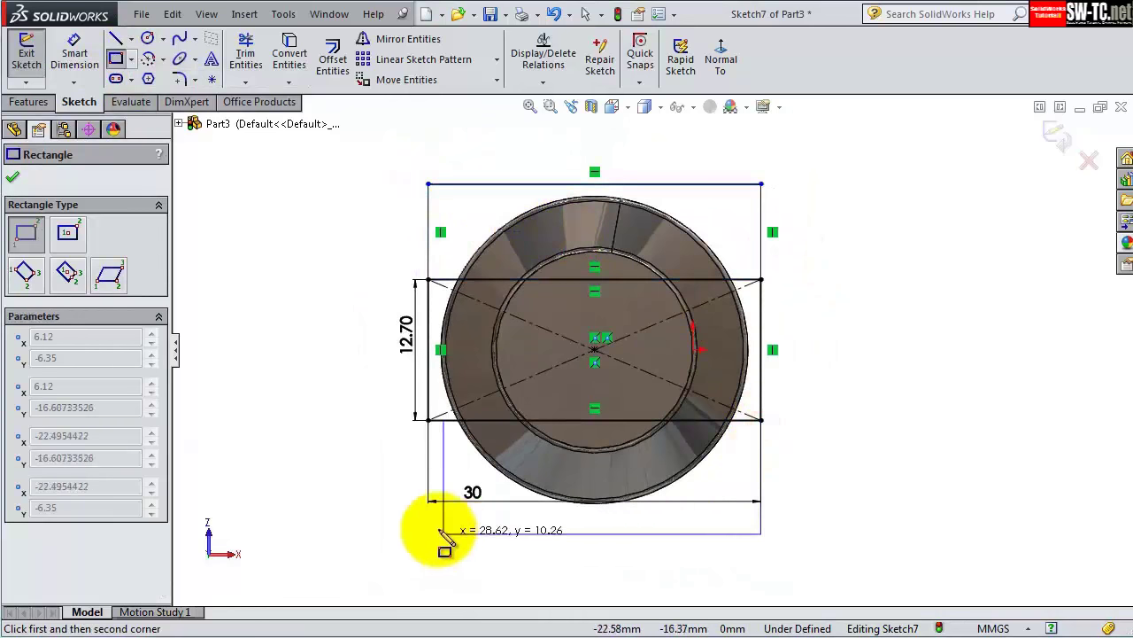
{"action": "left_click", "coordinate": [429, 530]}
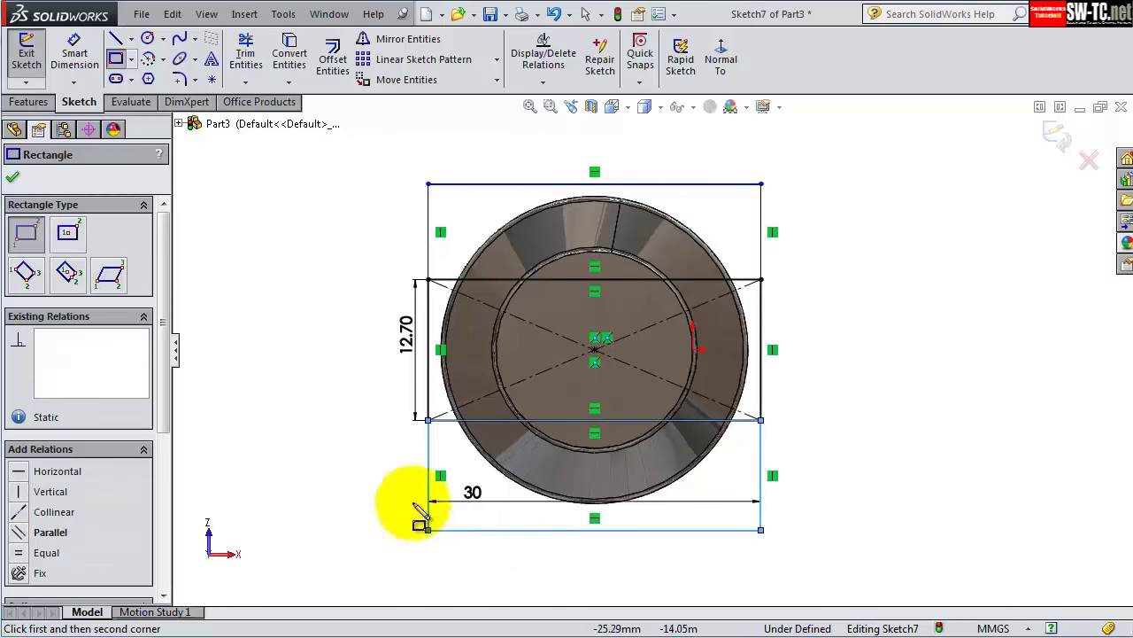
{"action": "left_click", "coordinate": [12, 177]}
- Start an extruded cut from the sketch and pick the upper strip region
{"action": "middle_click_drag", "start_coordinate": [283, 266], "coordinate": [312, 304]}
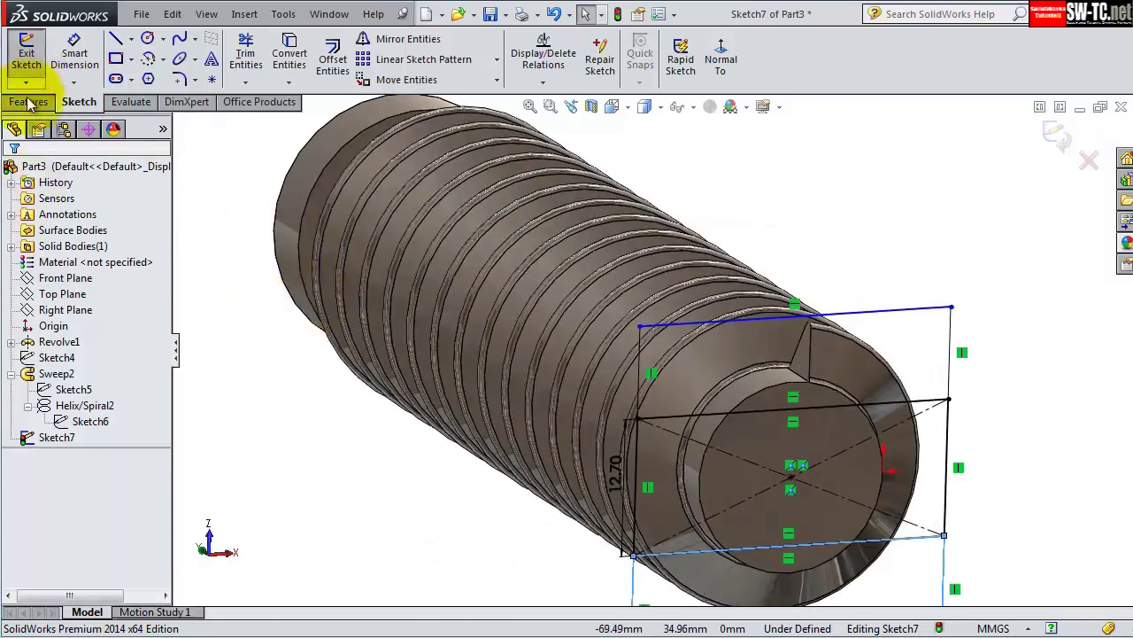
{"action": "left_click", "coordinate": [28, 101]}
{"action": "left_click", "coordinate": [267, 60]}
{"action": "left_click", "coordinate": [666, 356]}
{"action": "left_click", "coordinate": [666, 356]}
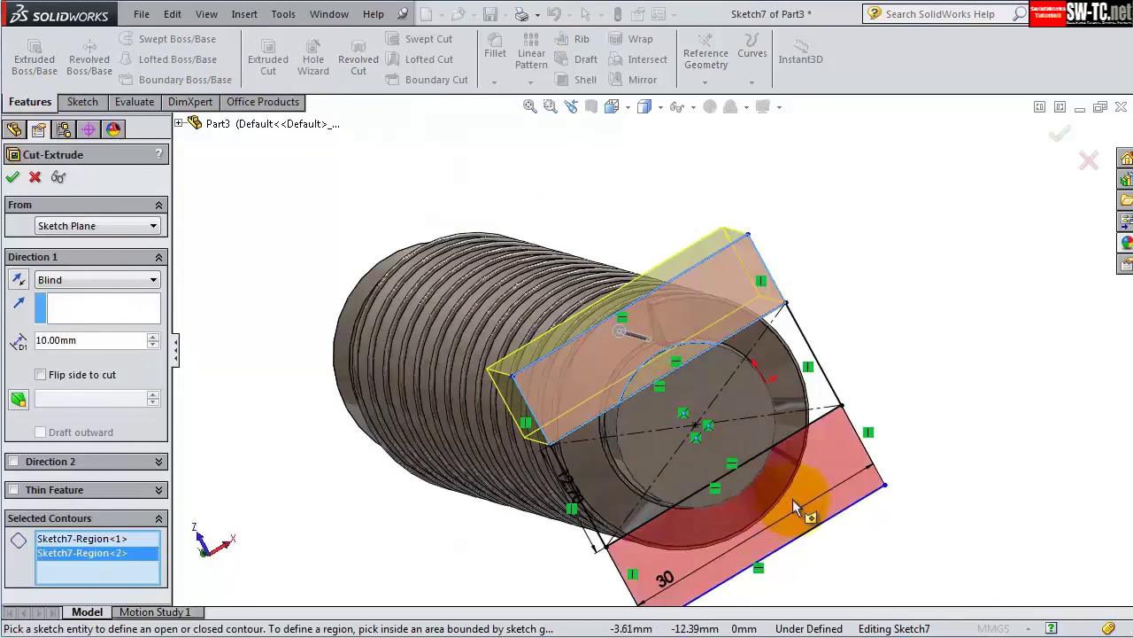
- Cut the upper and lower strips Through All, keeping all bodies
{"action": "left_click", "coordinate": [791, 503]}
{"action": "left_click", "coordinate": [12, 177]}
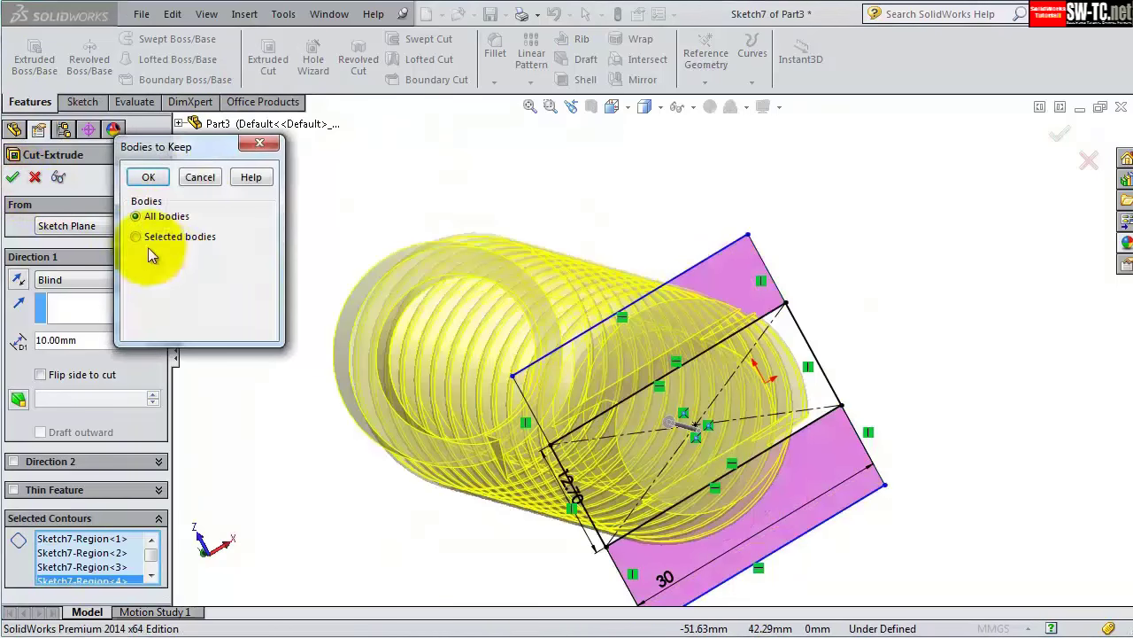
{"action": "left_click", "coordinate": [197, 180]}
{"action": "left_click", "coordinate": [88, 278]}
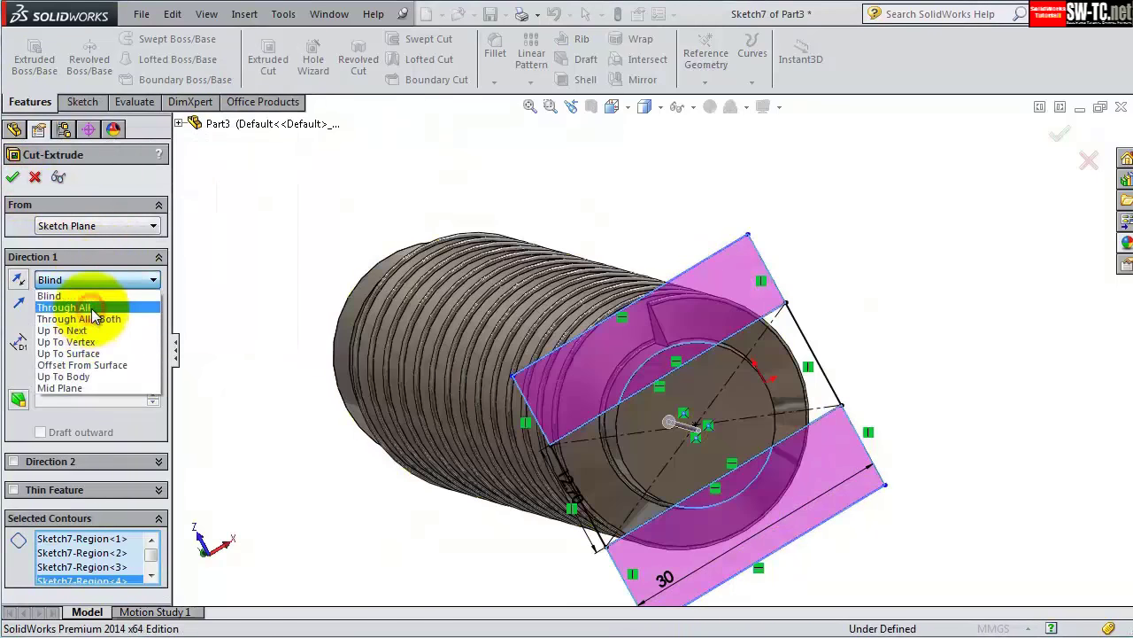
{"action": "left_click", "coordinate": [92, 307]}
{"action": "left_click", "coordinate": [12, 177]}
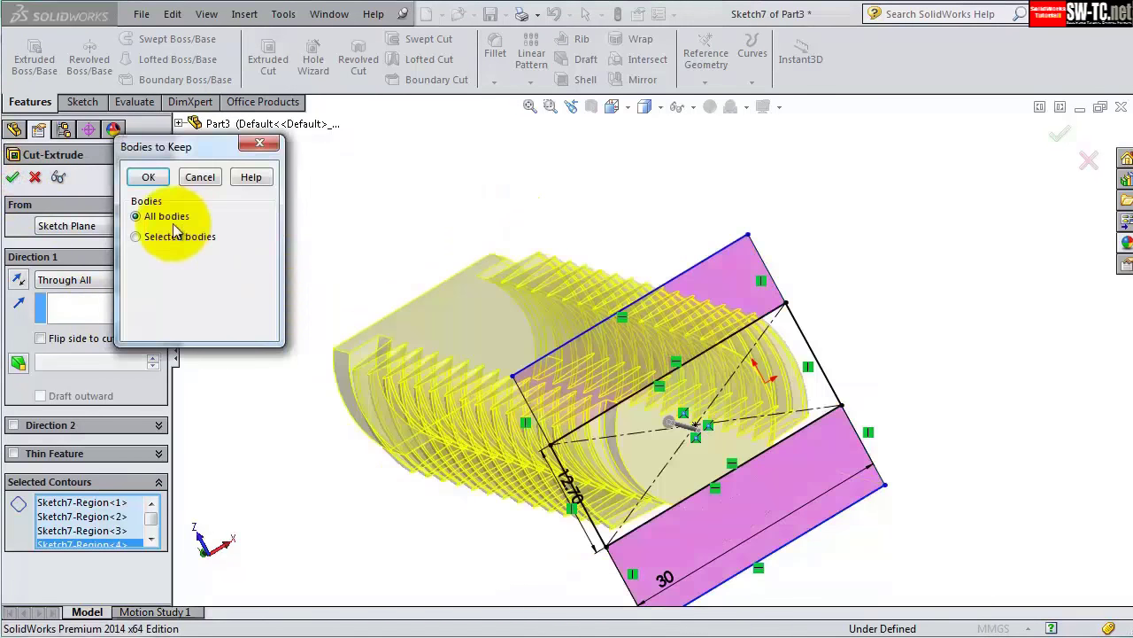
{"action": "left_click", "coordinate": [145, 176]}
{"action": "mouse_move", "coordinate": [806, 379]}
{"action": "middle_mouse_down"}
{"action": "mouse_move", "coordinate": [747, 468]}
{"action": "mouse_move", "coordinate": [792, 476]}
{"action": "mouse_move", "coordinate": [903, 446]}
{"action": "mouse_move", "coordinate": [806, 461]}
{"action": "mouse_move", "coordinate": [776, 362]}
{"action": "mouse_move", "coordinate": [792, 339]}
{"action": "mouse_move", "coordinate": [753, 331]}
{"action": "middle_mouse_up"}
- Edit Cut-Extrude3 to also cut in Direction 2, flattening both sides fully
{"action": "scroll", "coordinate": [372, 468], "scroll_direction": "down", "scroll_amount": 4}
{"action": "left_click", "coordinate": [69, 437]}
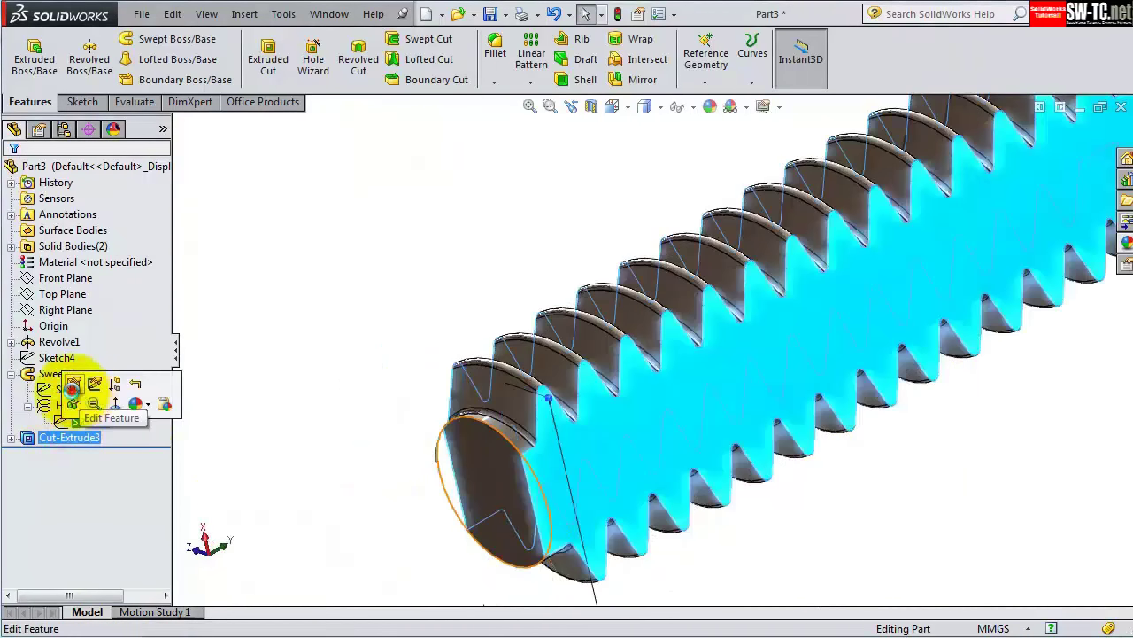
{"action": "left_click", "coordinate": [76, 390]}
{"action": "left_click", "coordinate": [13, 426]}
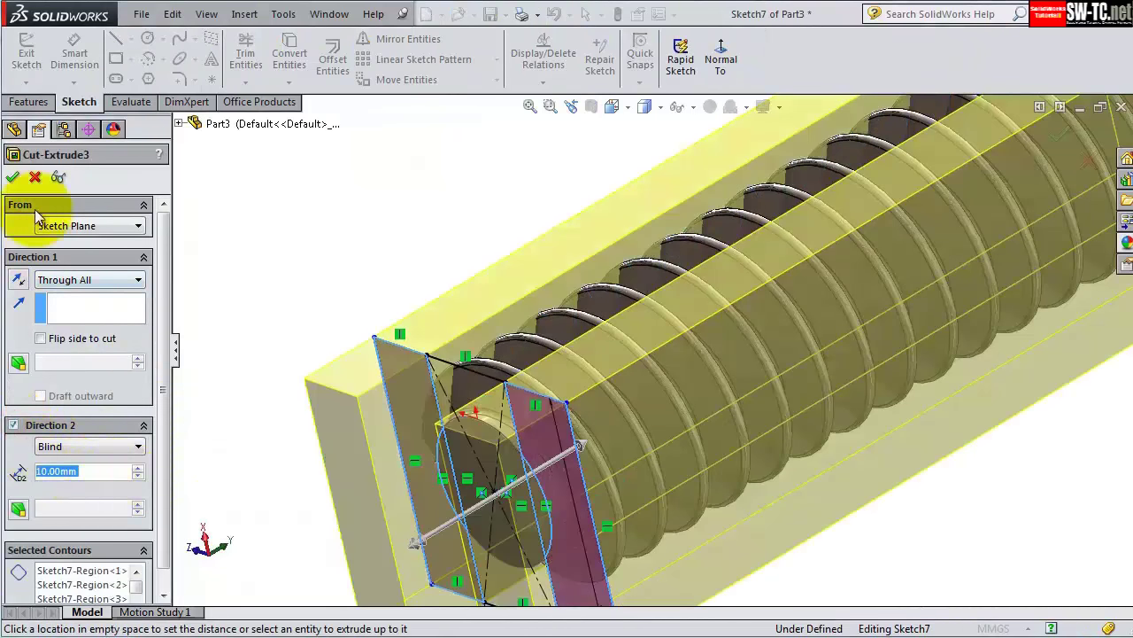
{"action": "left_click", "coordinate": [13, 177]}
{"action": "mouse_move", "coordinate": [597, 419]}
{"action": "middle_mouse_down"}
{"action": "mouse_move", "coordinate": [620, 437]}
{"action": "mouse_move", "coordinate": [690, 428]}
{"action": "mouse_move", "coordinate": [599, 398]}
{"action": "mouse_move", "coordinate": [663, 397]}
{"action": "mouse_move", "coordinate": [628, 258]}
{"action": "mouse_move", "coordinate": [578, 164]}
{"action": "mouse_move", "coordinate": [450, 172]}
{"action": "mouse_move", "coordinate": [729, 519]}
{"action": "mouse_move", "coordinate": [608, 526]}
{"action": "mouse_move", "coordinate": [616, 567]}
{"action": "middle_mouse_up"}
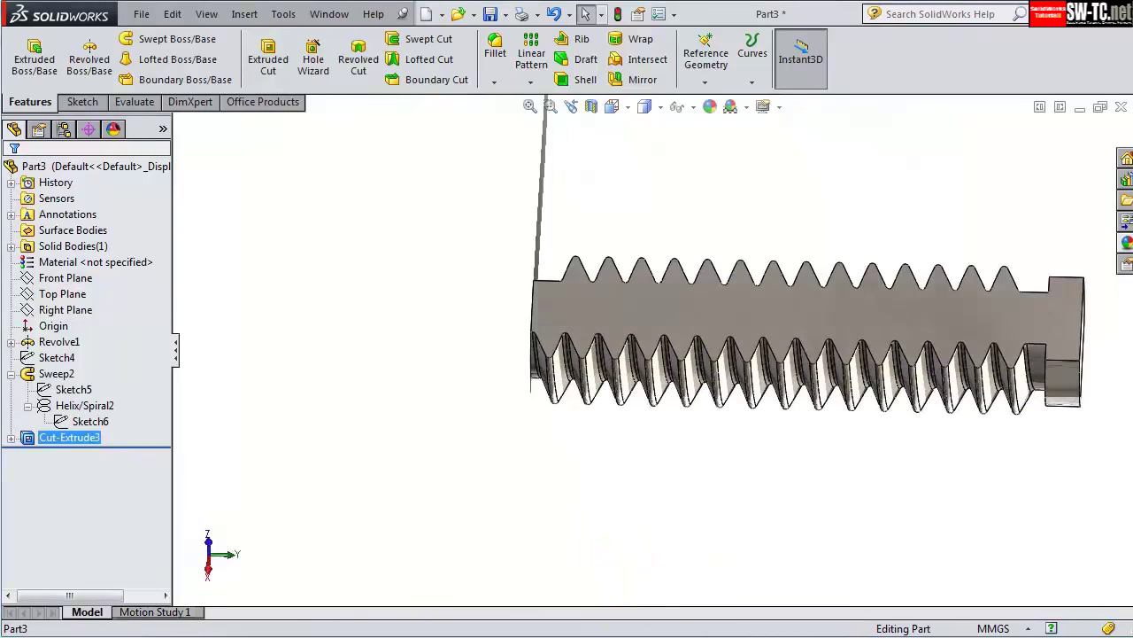
- Start a Front Plane sketch and draw the jaw's vertical edge above the screw
{"action": "left_click", "coordinate": [64, 277]}
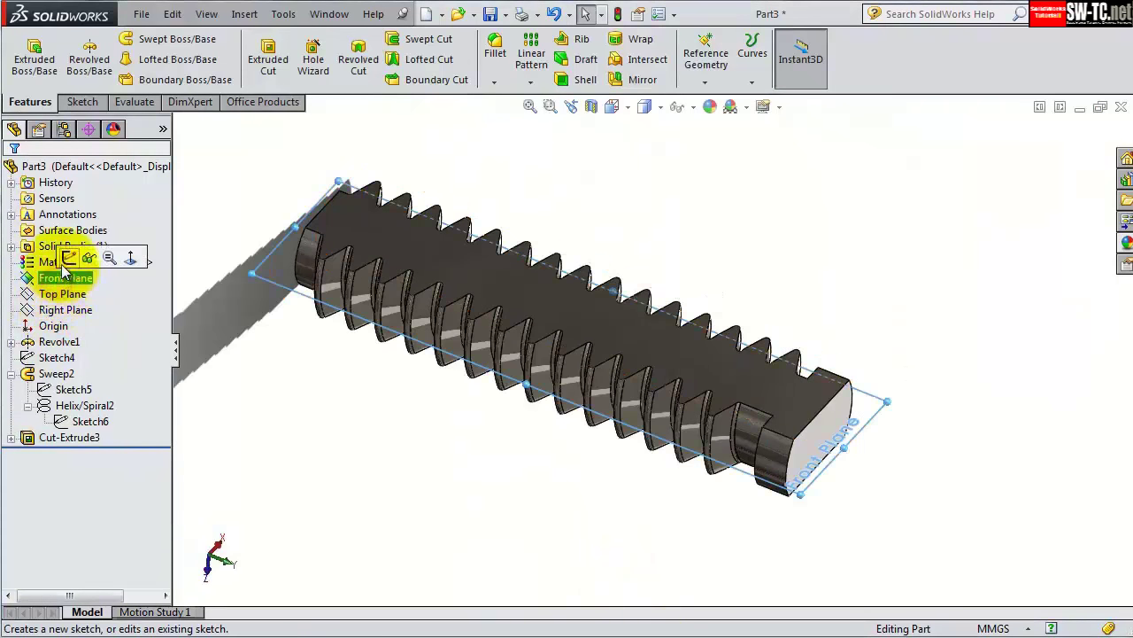
{"action": "left_click", "coordinate": [69, 258]}
{"action": "left_click", "coordinate": [721, 58]}
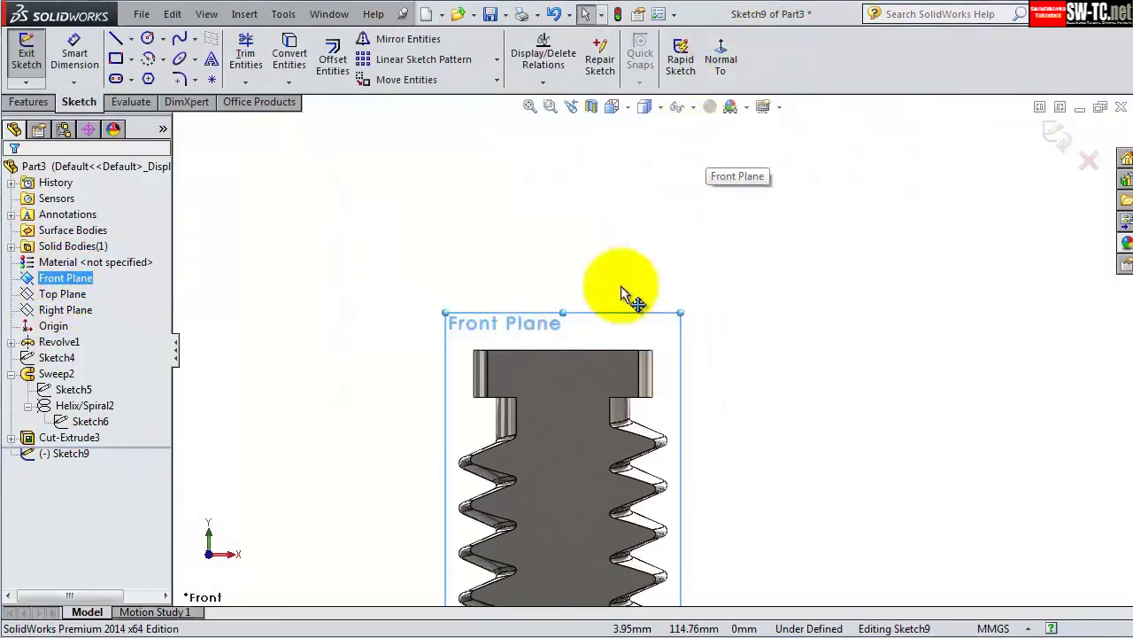
{"action": "left_click", "coordinate": [115, 39]}
{"action": "scroll", "coordinate": [666, 349], "scroll_direction": "down", "scroll_amount": 3}
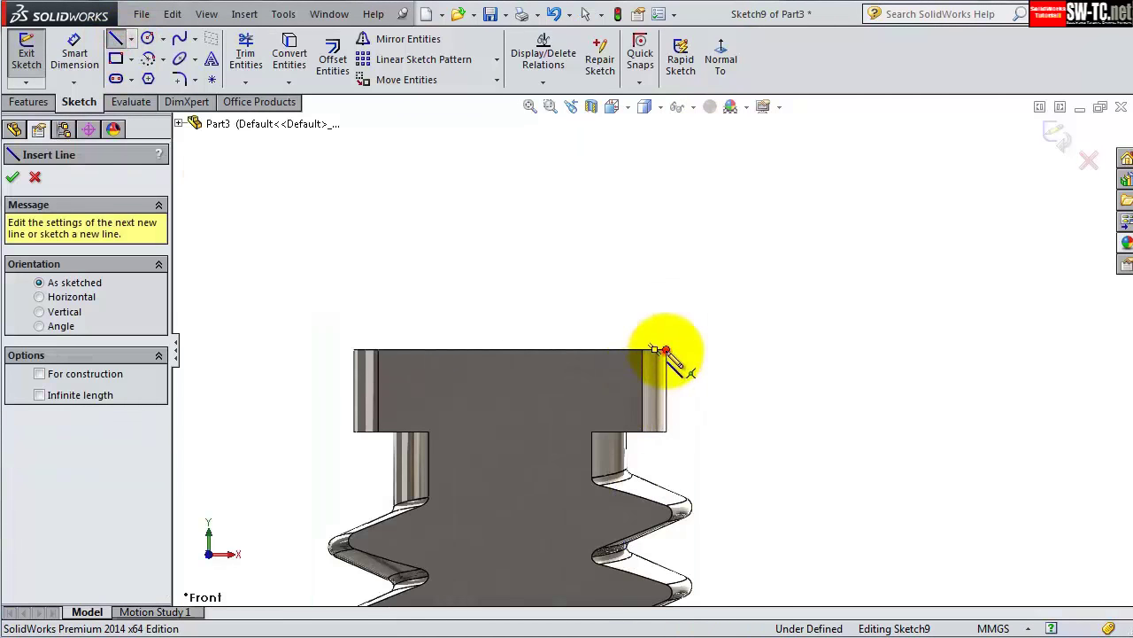
{"action": "left_click", "coordinate": [656, 350]}
{"action": "scroll", "coordinate": [671, 184], "scroll_direction": "up", "scroll_amount": 2}
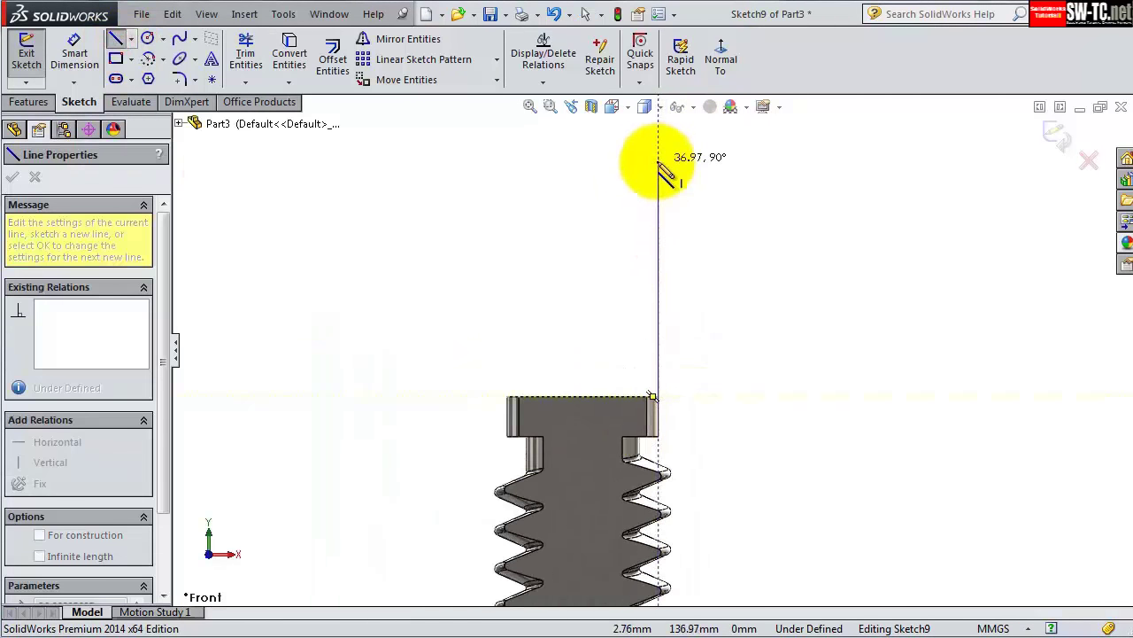
{"action": "left_click", "coordinate": [658, 168]}
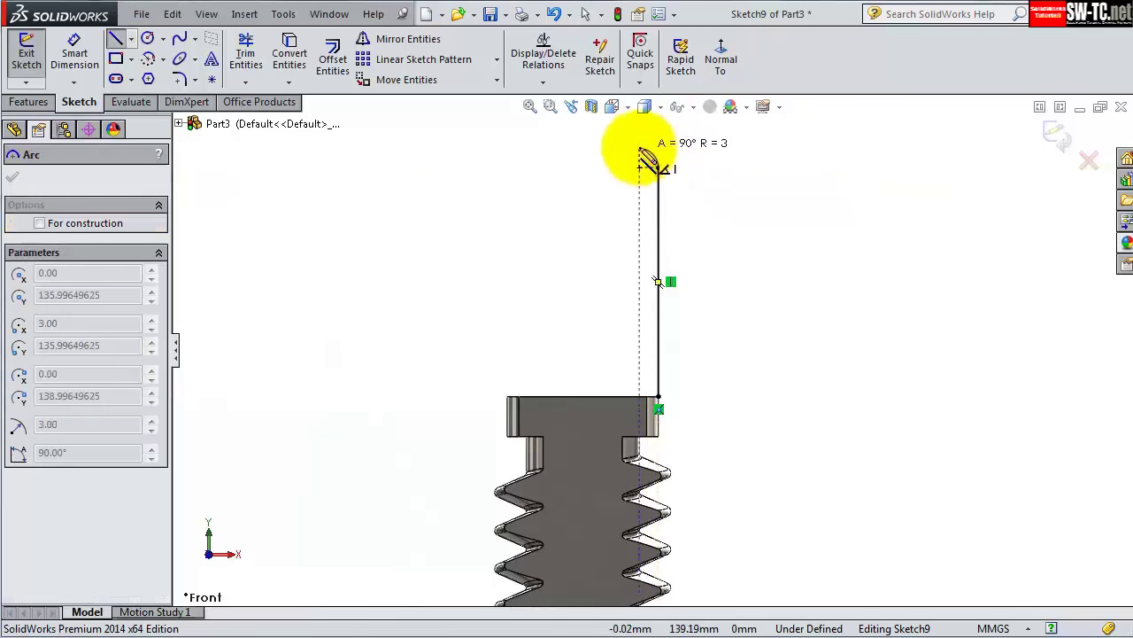
- Sketch the corner arc, long curved top and lower lines to close the jaw outline
{"action": "left_click", "coordinate": [628, 139]}
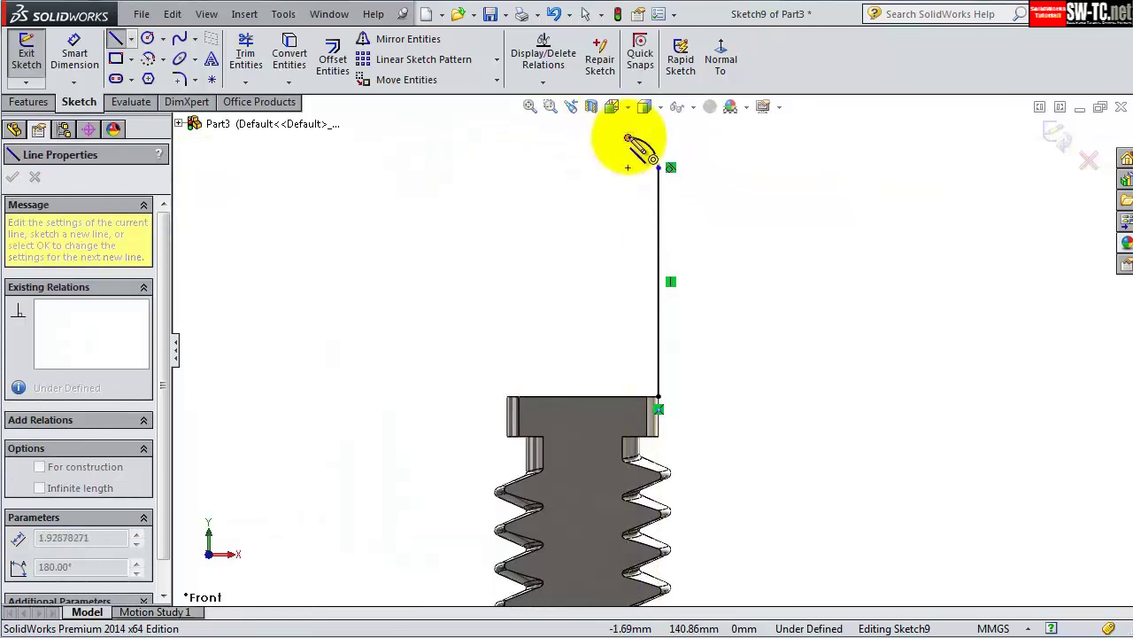
{"action": "left_click", "coordinate": [247, 239]}
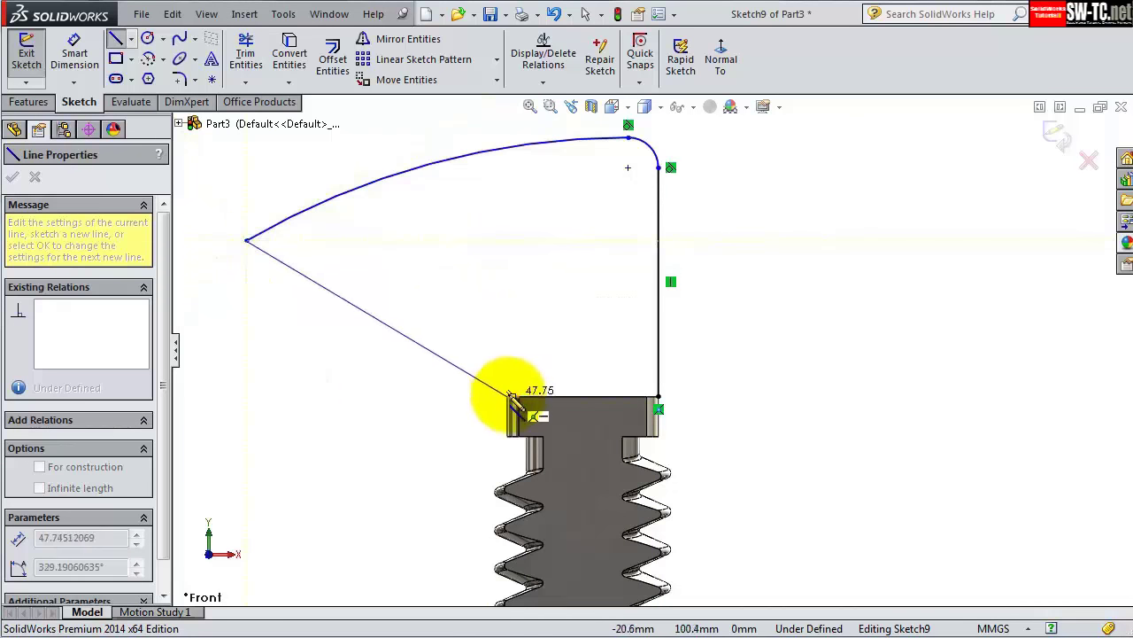
{"action": "scroll", "coordinate": [511, 394], "scroll_direction": "down", "scroll_amount": 1}
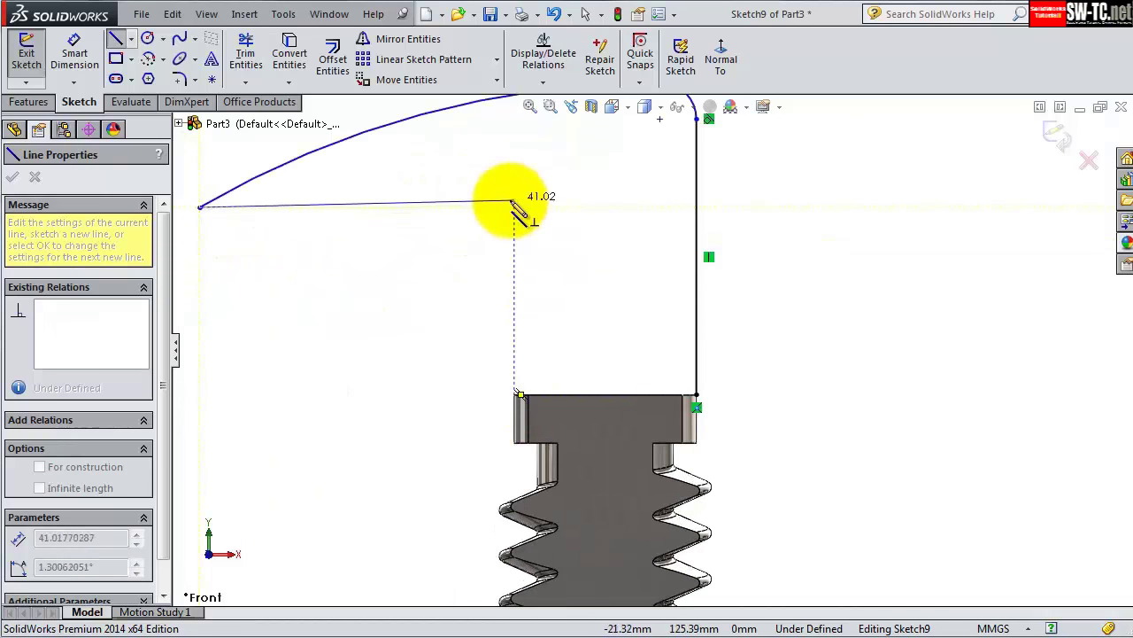
{"action": "left_click", "coordinate": [513, 201]}
{"action": "left_click", "coordinate": [514, 395]}
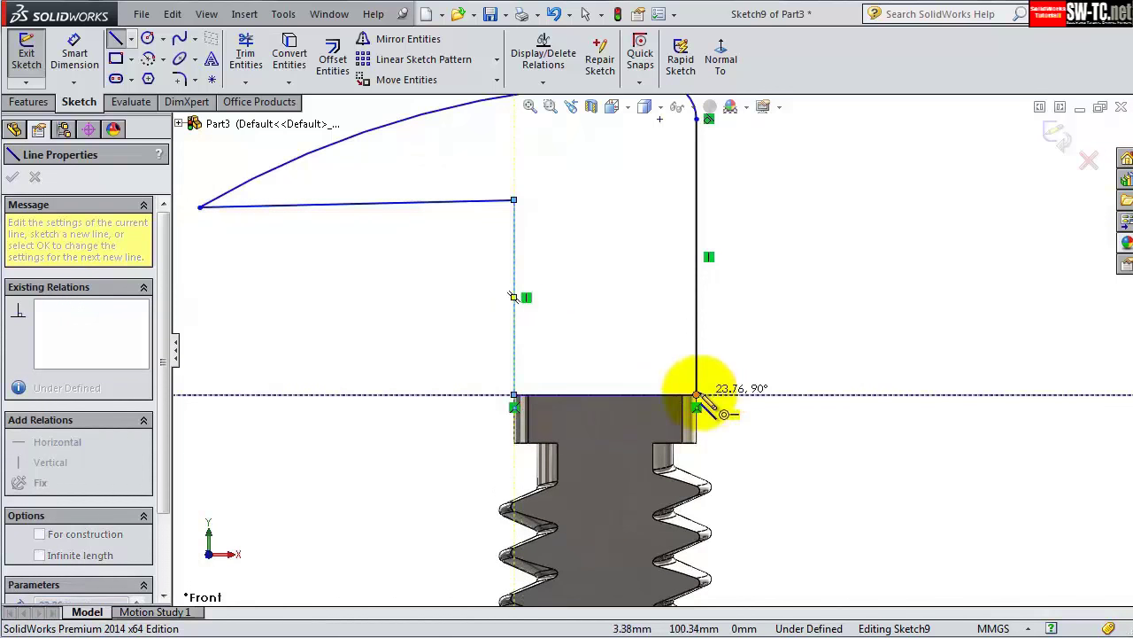
{"action": "left_click", "coordinate": [697, 395]}
{"action": "scroll", "coordinate": [673, 354], "scroll_direction": "up", "scroll_amount": 2}
- Dimension the jaw's right vertical edge at 32
{"action": "left_click", "coordinate": [75, 58]}
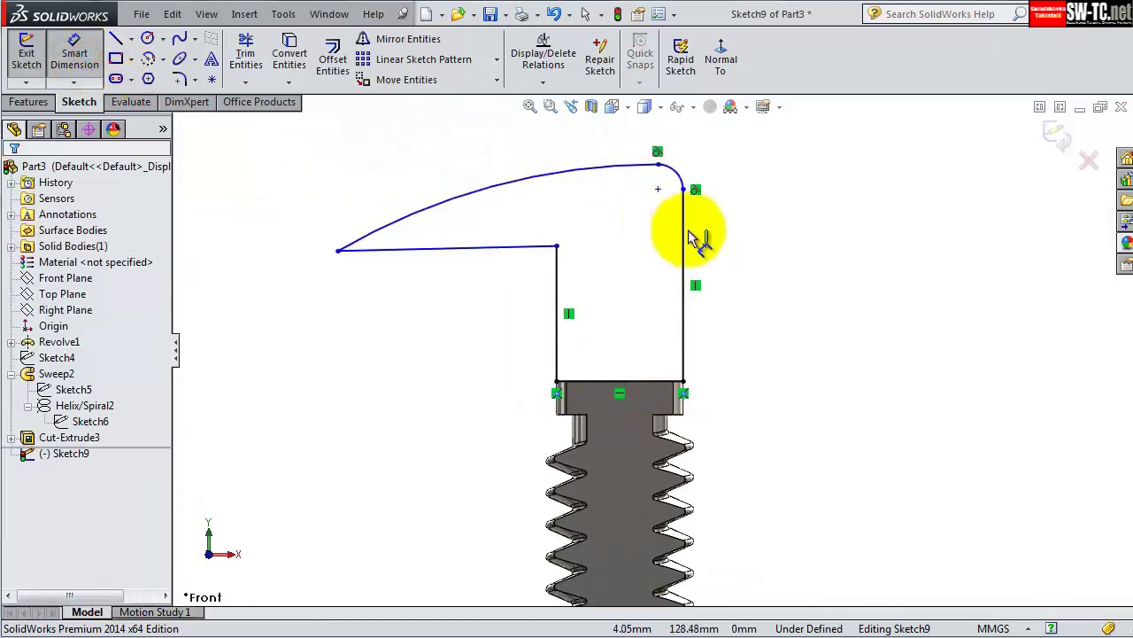
{"action": "left_click", "coordinate": [686, 233]}
{"action": "left_click", "coordinate": [769, 274]}
{"action": "type", "text": "32"}
{"action": "key", "text": "Return"}
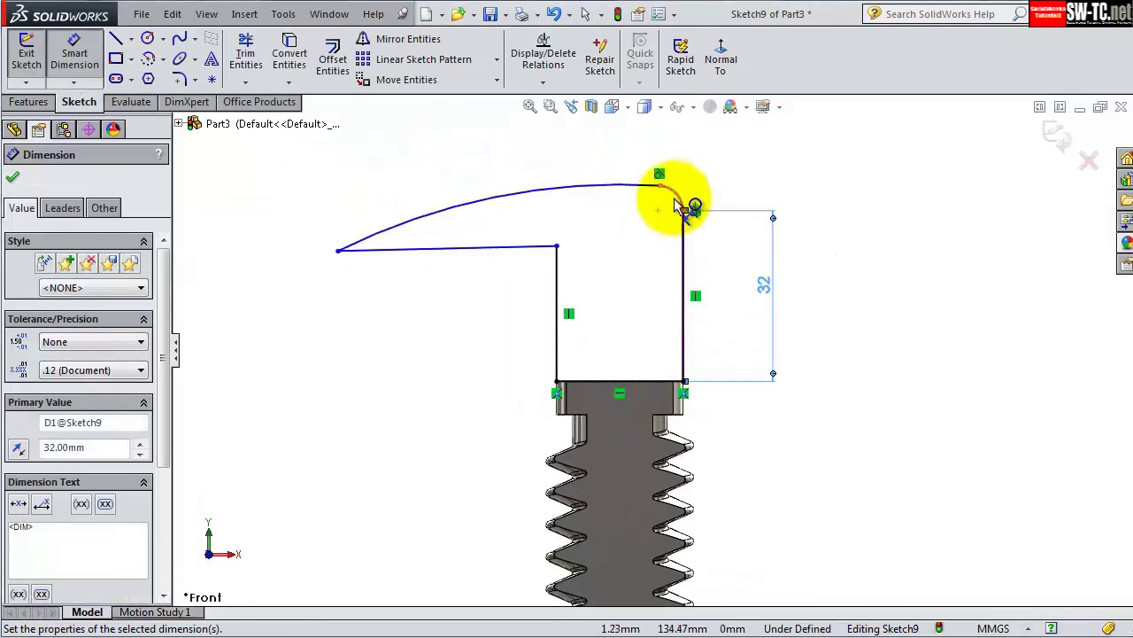
- Give the small corner arc a radius of R6
{"action": "left_click", "coordinate": [677, 193]}
{"action": "left_click", "coordinate": [658, 212]}
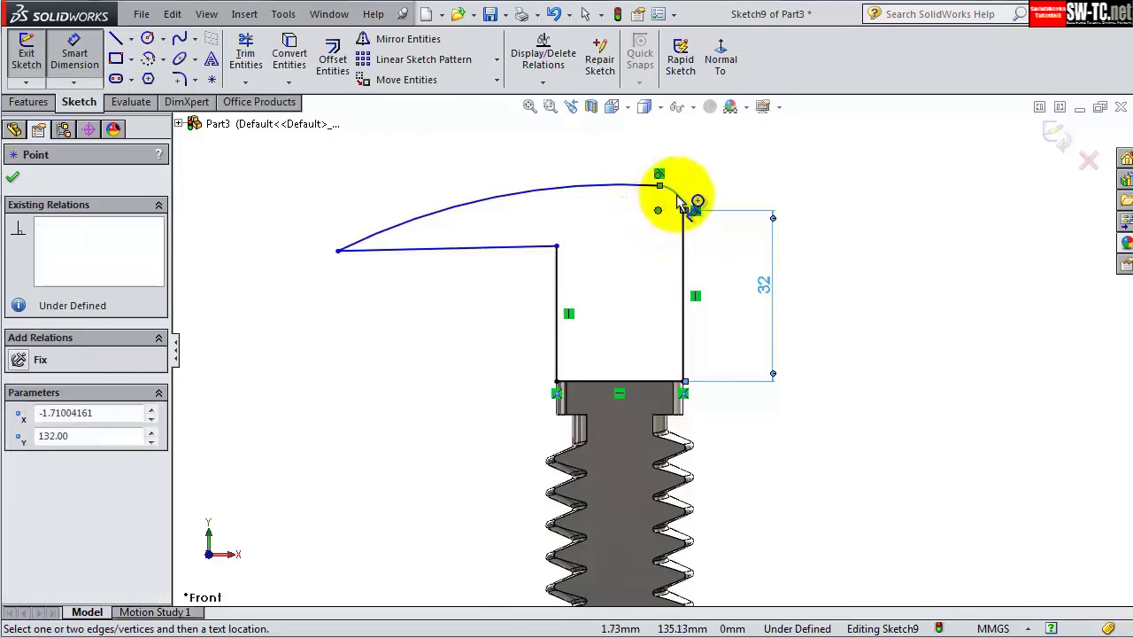
{"action": "left_click", "coordinate": [676, 192]}
{"action": "left_click", "coordinate": [13, 177]}
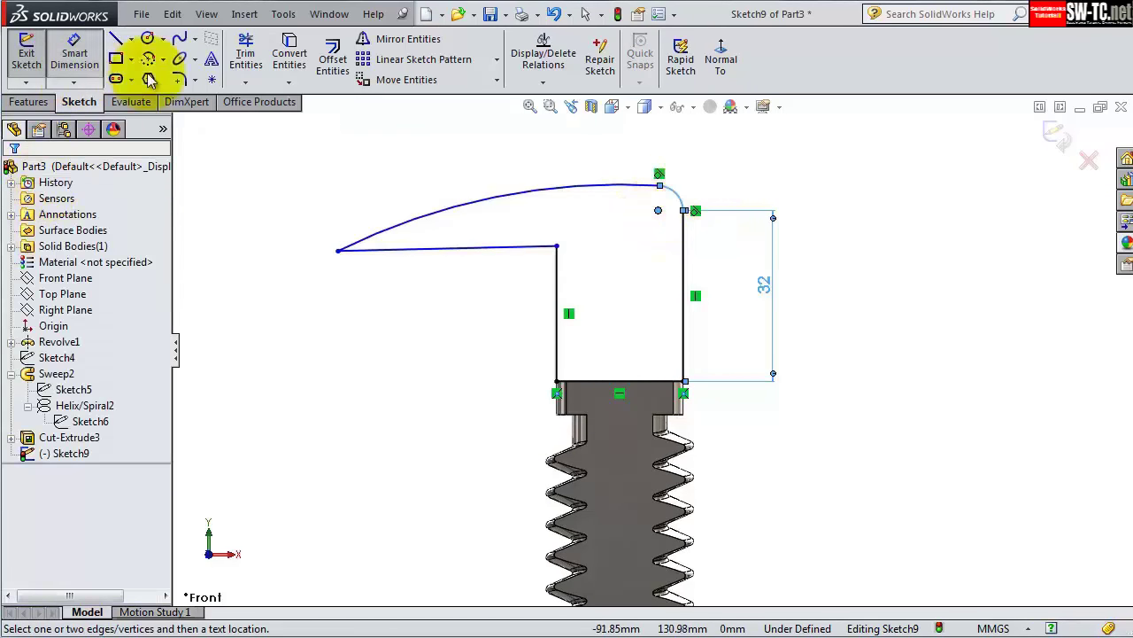
{"action": "left_click", "coordinate": [676, 193]}
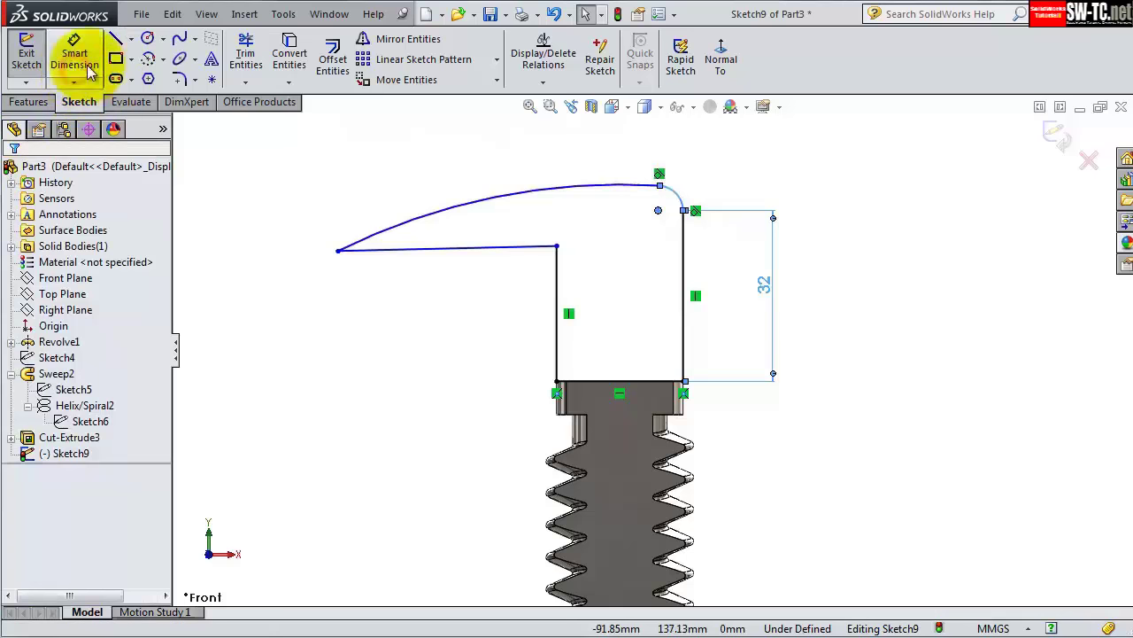
{"action": "left_click", "coordinate": [680, 193]}
{"action": "left_click", "coordinate": [702, 186]}
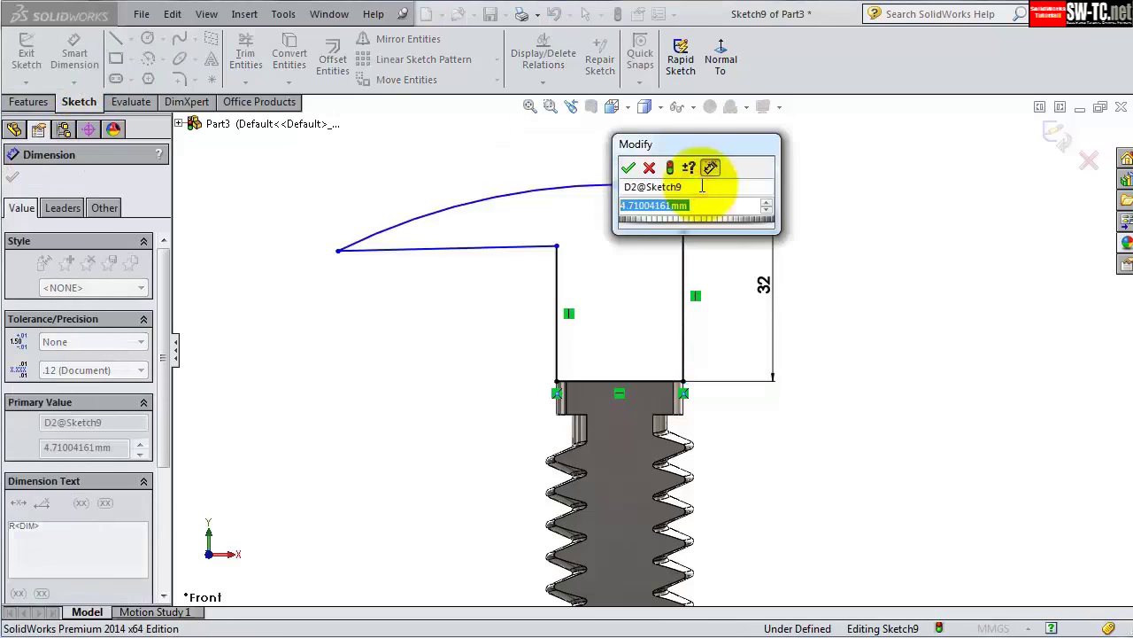
{"action": "type", "text": "6"}
{"action": "key", "text": "Return"}
- Dimension the inner line 20, the horizontal line 36 and the long arc R65
{"action": "left_click", "coordinate": [557, 270]}
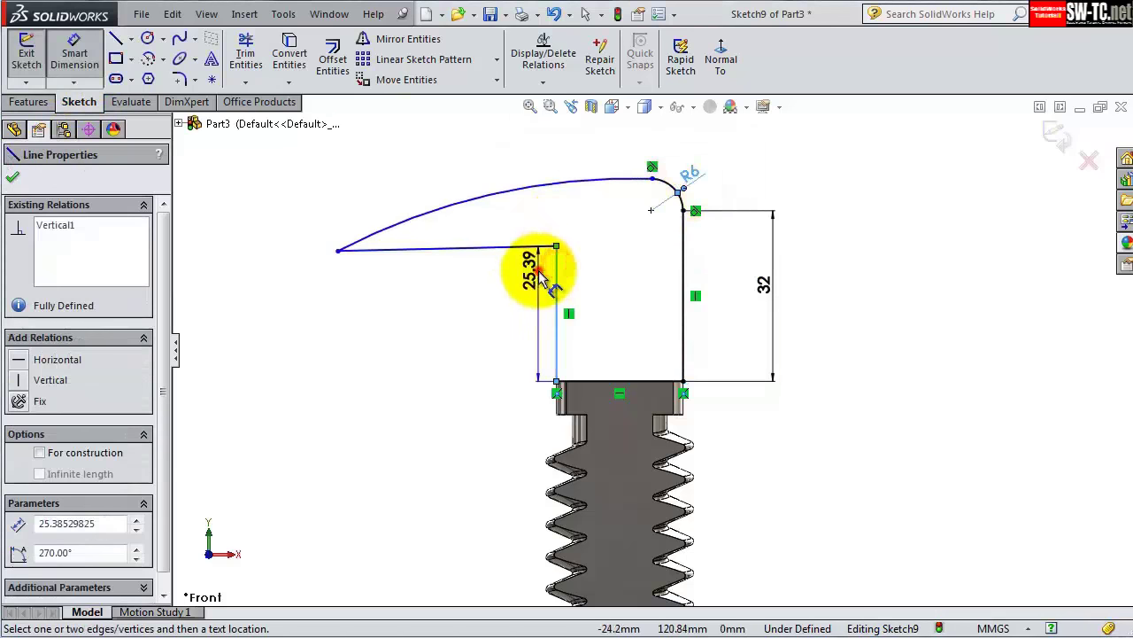
{"action": "left_click", "coordinate": [542, 265]}
{"action": "type", "text": "20"}
{"action": "key", "text": "Return"}
{"action": "left_click", "coordinate": [501, 279]}
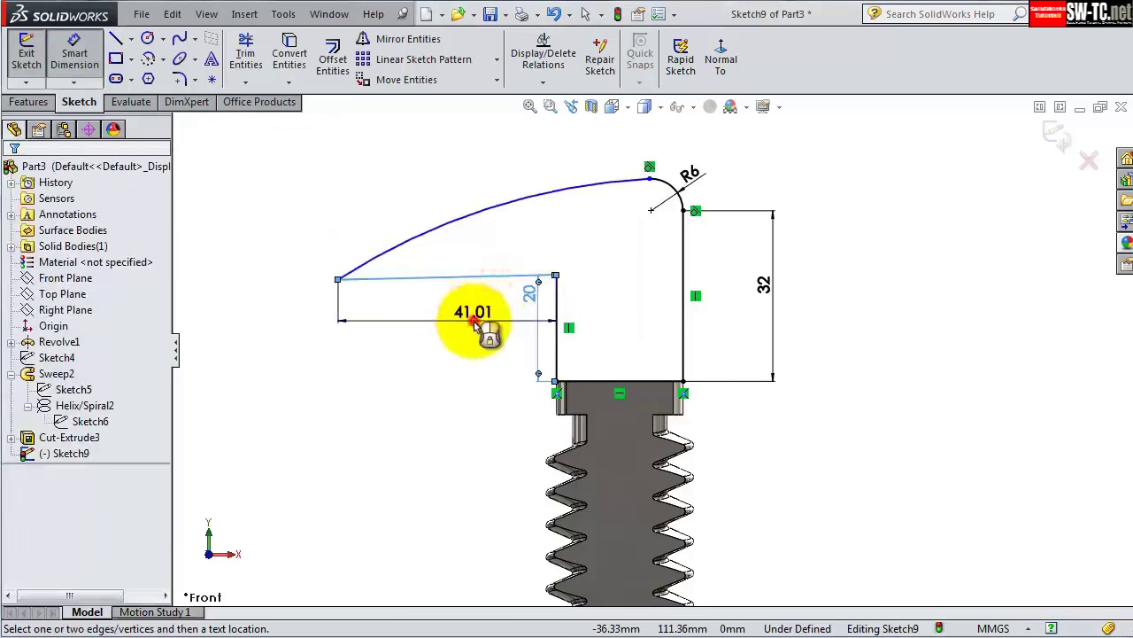
{"action": "left_click", "coordinate": [473, 321]}
{"action": "type", "text": "36"}
{"action": "key", "text": "Return"}
{"action": "left_click", "coordinate": [507, 219]}
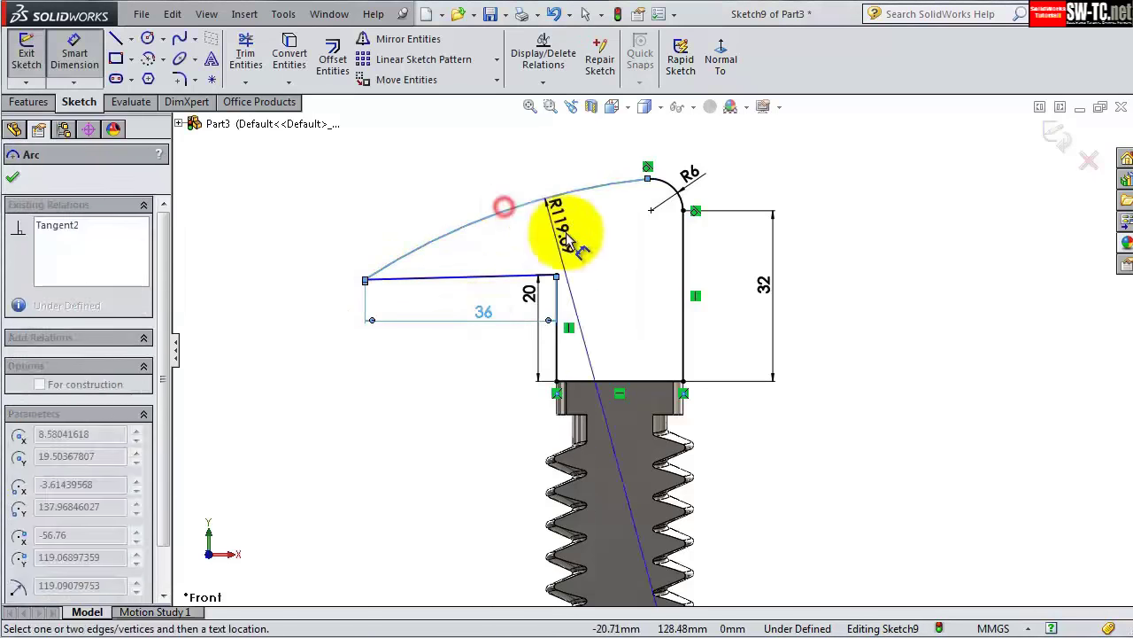
{"action": "left_click", "coordinate": [578, 234]}
{"action": "type", "text": "65"}
{"action": "key", "text": "Return"}
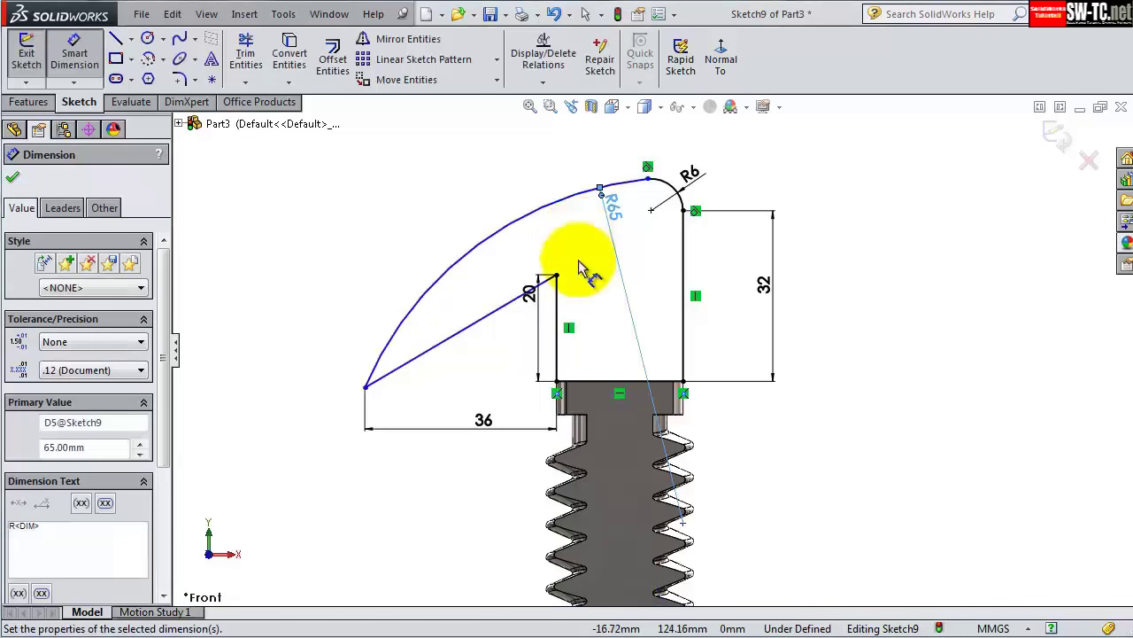
- Make the slanted jaw line horizontal so the sketch is fully defined
{"action": "key", "text": "Escape"}
{"action": "left_click", "coordinate": [499, 309]}
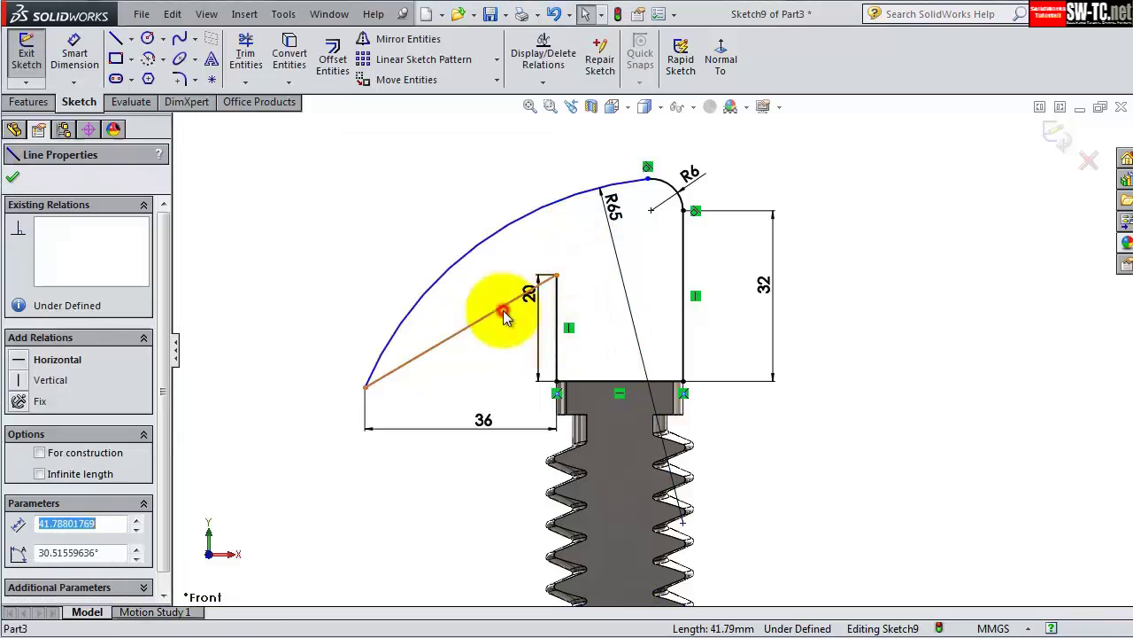
{"action": "left_click", "coordinate": [551, 242]}
{"action": "left_click", "coordinate": [318, 195]}
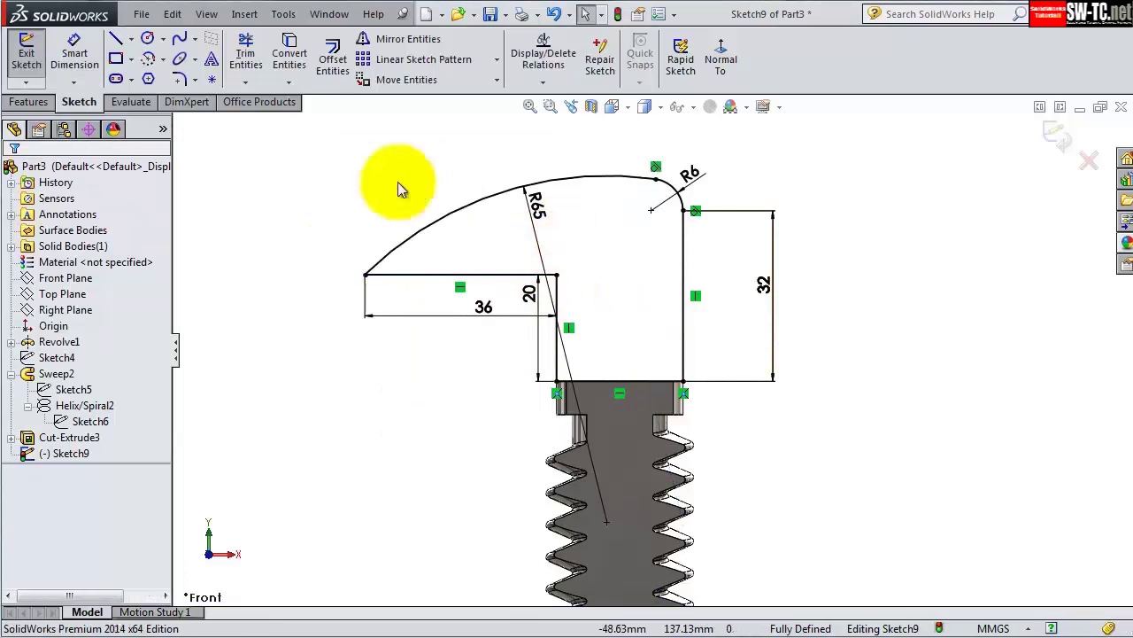
{"action": "left_click", "coordinate": [28, 100]}
{"action": "left_click", "coordinate": [34, 53]}
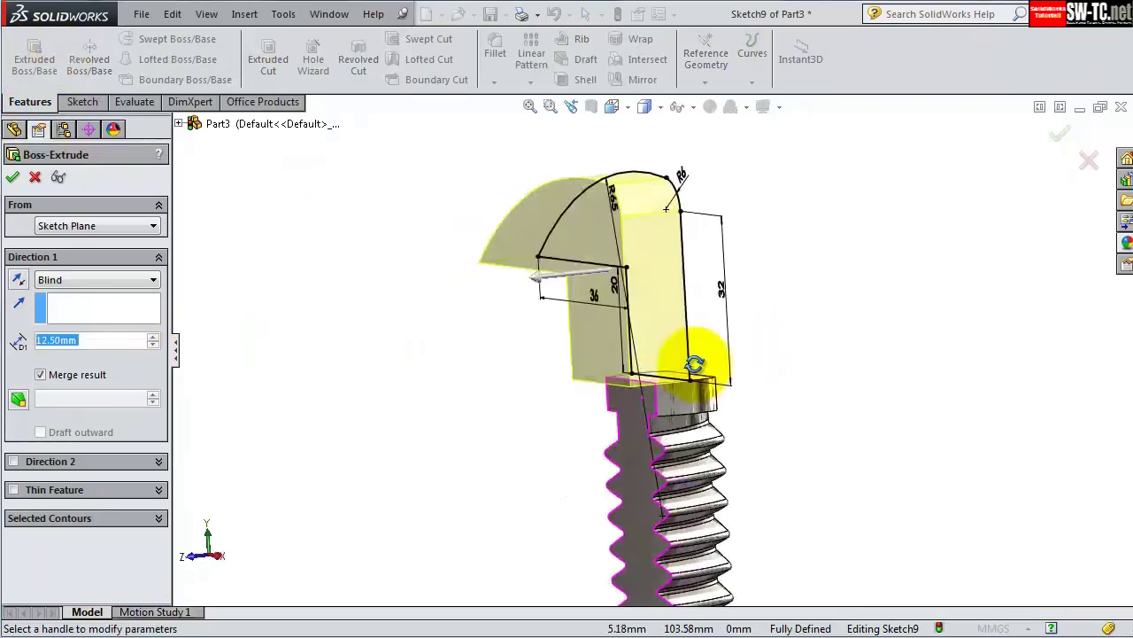
- Extrude the jaw 12.50 mm Mid Plane and orbit to view its end face
{"action": "left_click", "coordinate": [102, 366]}
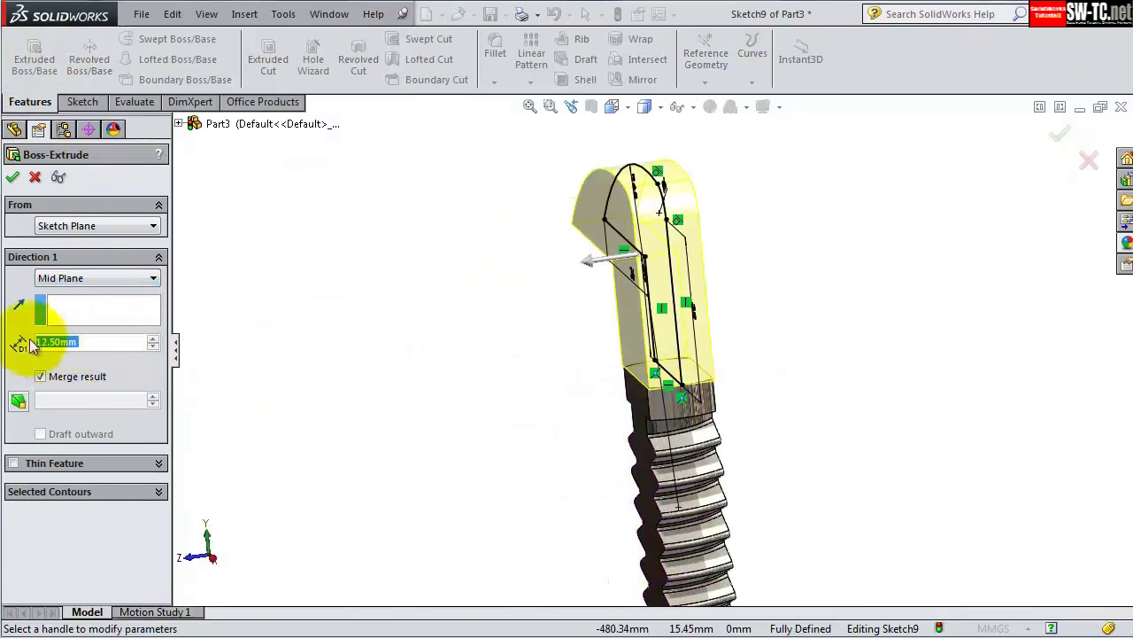
{"action": "key", "text": "Return"}
{"action": "mouse_move", "coordinate": [774, 329]}
{"action": "middle_mouse_down"}
{"action": "mouse_move", "coordinate": [804, 158]}
{"action": "mouse_move", "coordinate": [908, 169]}
{"action": "mouse_move", "coordinate": [645, 222]}
{"action": "mouse_move", "coordinate": [668, 218]}
{"action": "mouse_move", "coordinate": [956, 576]}
{"action": "middle_mouse_up"}
- Sketch a center rectangle covering the jaw's flat end face
{"action": "left_click", "coordinate": [749, 313]}
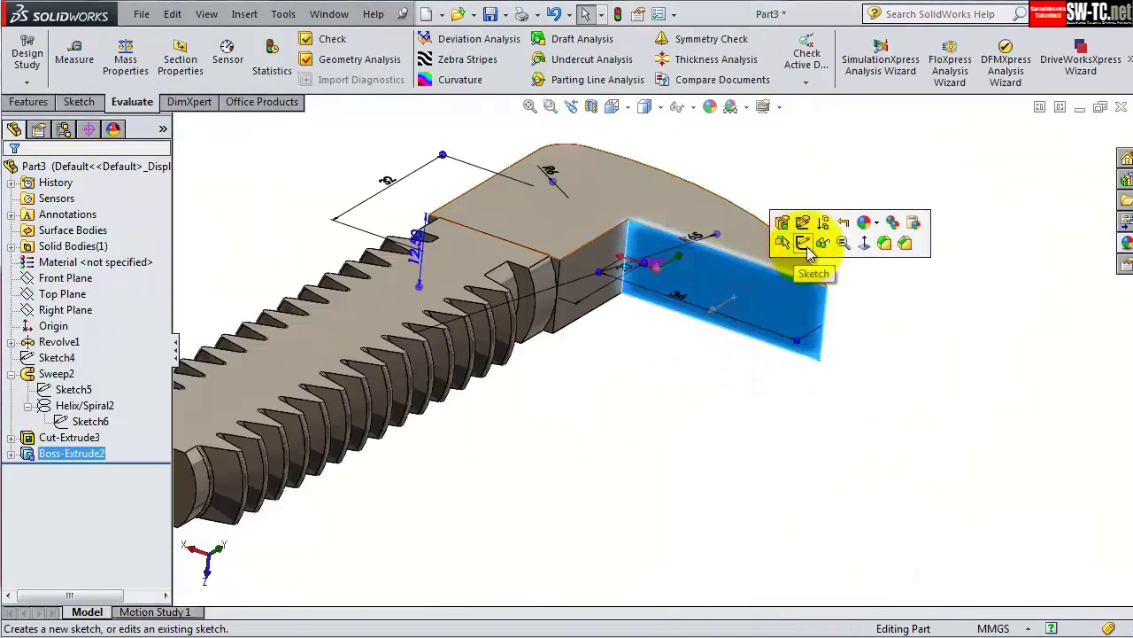
{"action": "left_click", "coordinate": [803, 243]}
{"action": "left_click", "coordinate": [132, 60]}
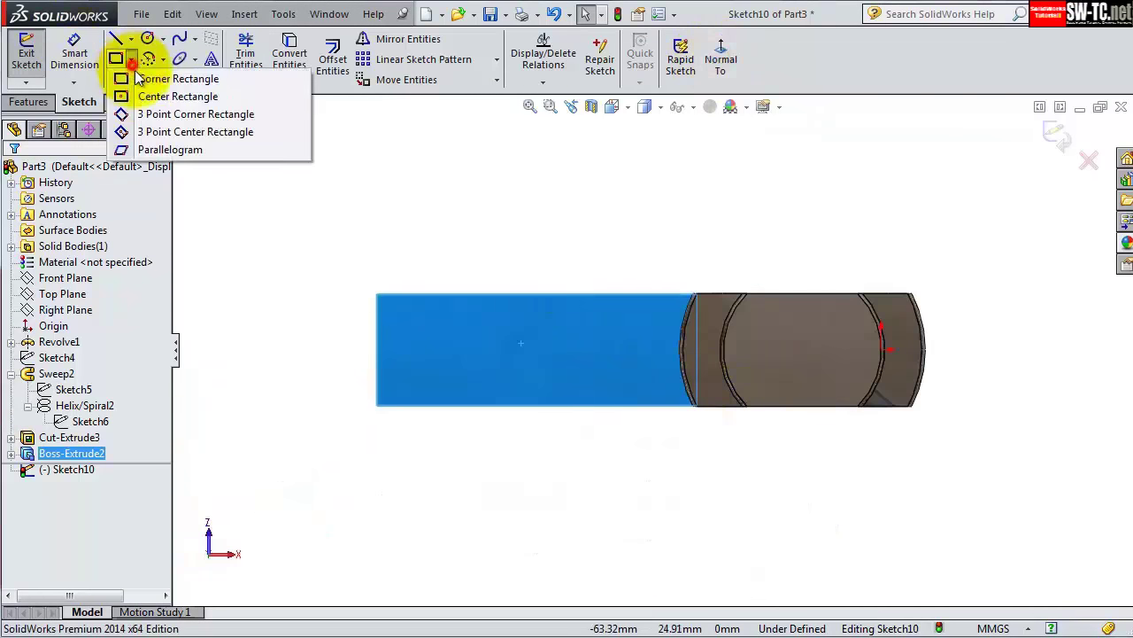
{"action": "left_click", "coordinate": [177, 95]}
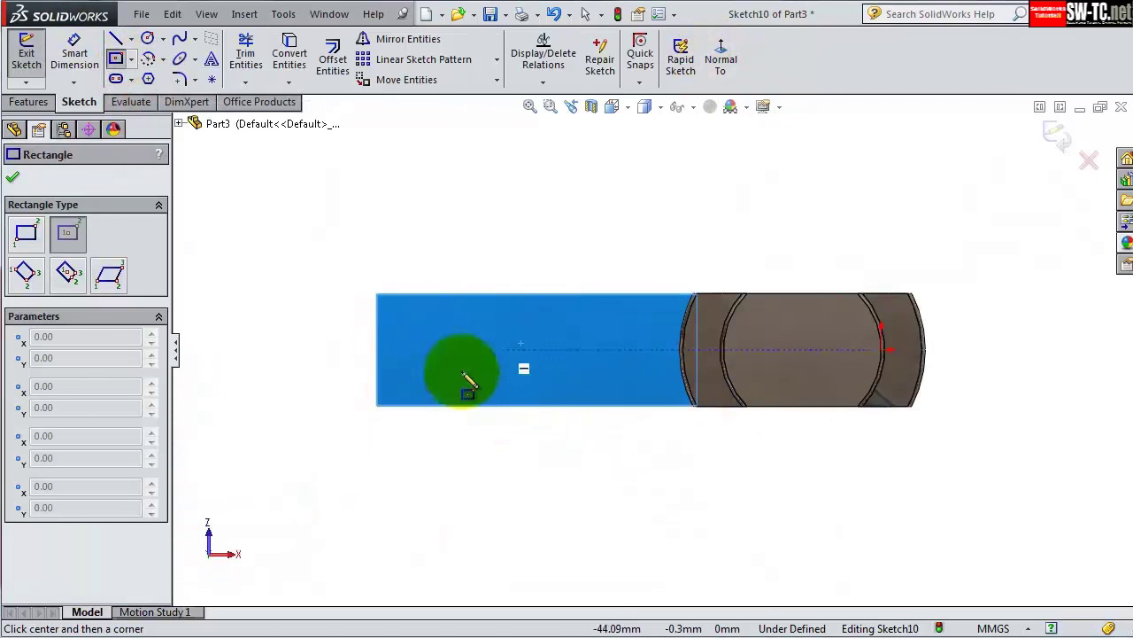
{"action": "left_click", "coordinate": [537, 350]}
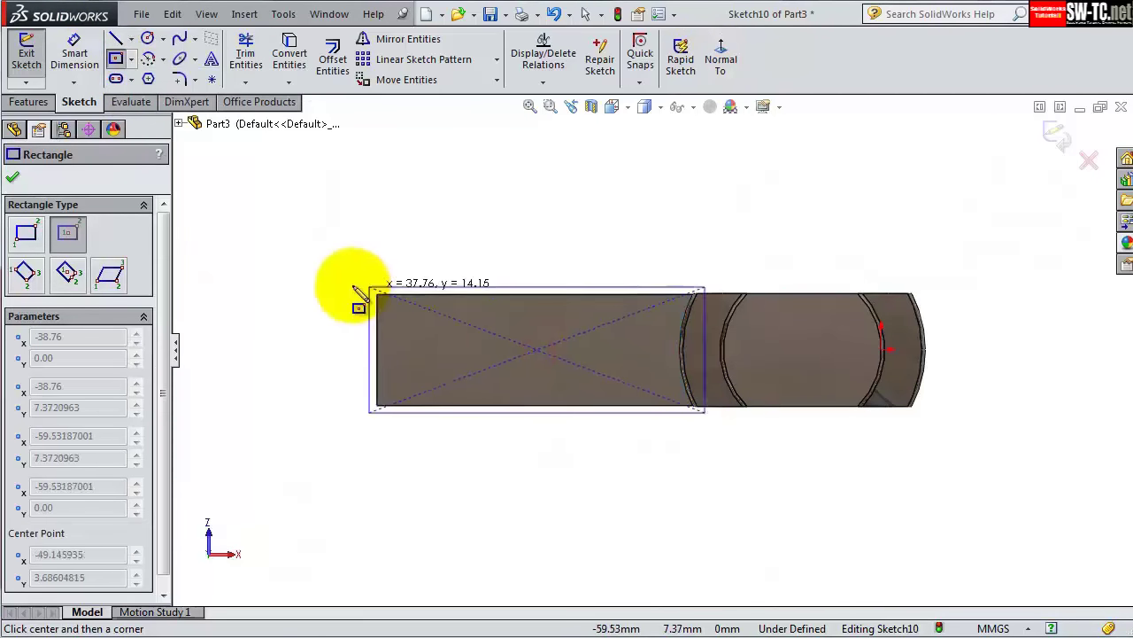
{"action": "left_click", "coordinate": [378, 258]}
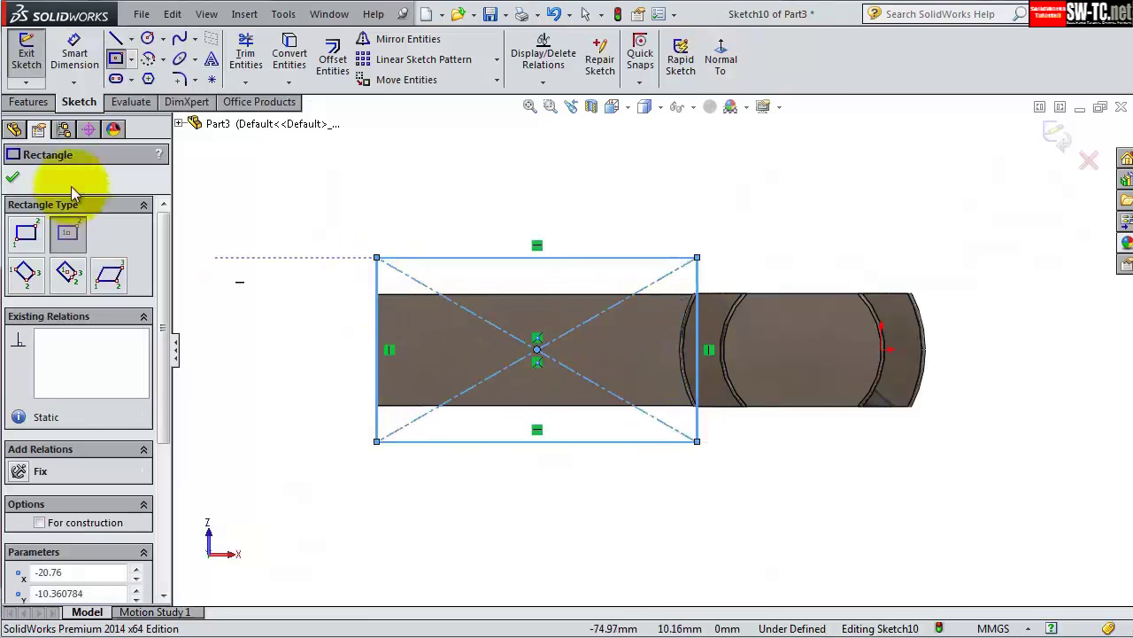
{"action": "left_click", "coordinate": [75, 55]}
- Dimension the rectangle's height to 18.25
{"action": "left_click", "coordinate": [377, 274]}
{"action": "left_click", "coordinate": [329, 293]}
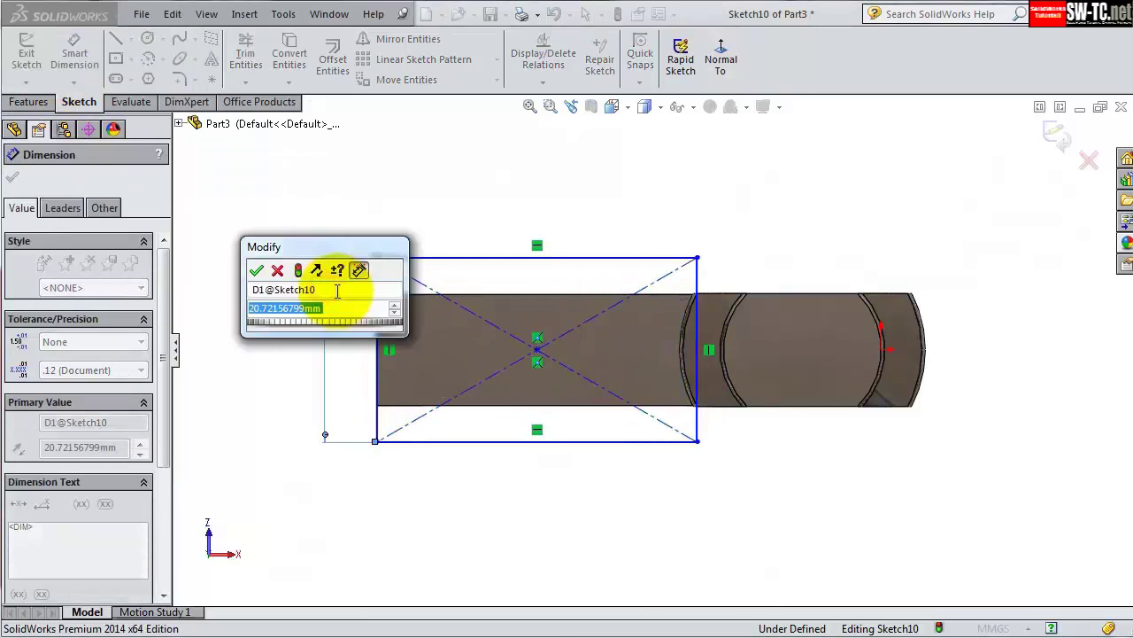
{"action": "type", "text": "18.25"}
{"action": "key", "text": "Return"}
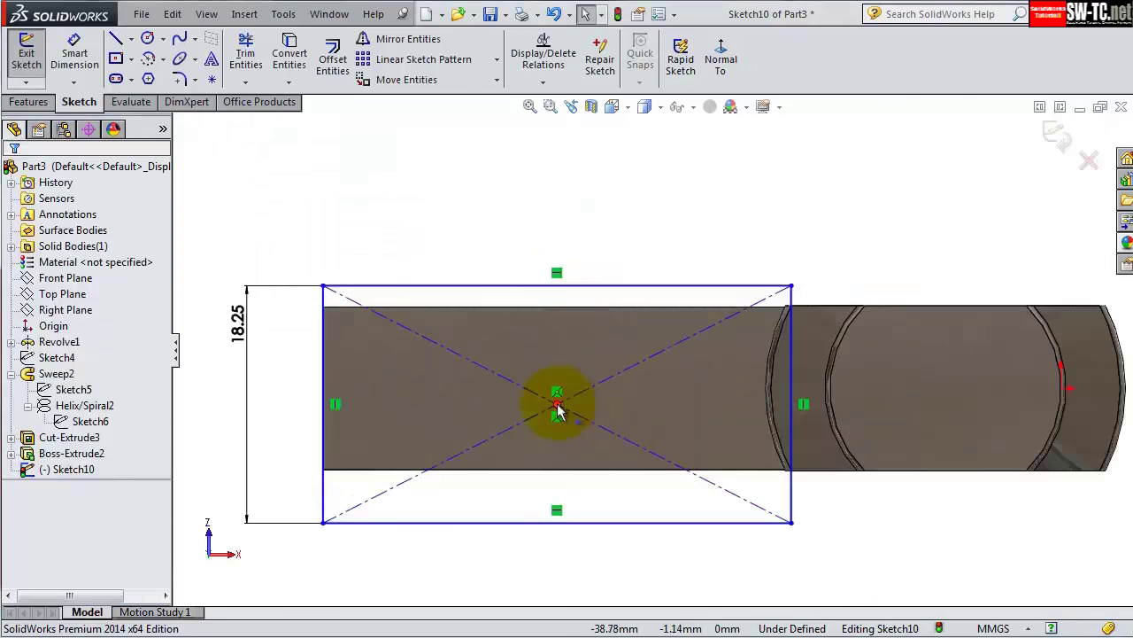
- Make the rectangle's centre horizontal with the origin and its left edge coincident with the jaw corner
{"action": "left_click", "coordinate": [557, 406]}
{"action": "left_click", "coordinate": [1063, 389], "text": "ctrl"}
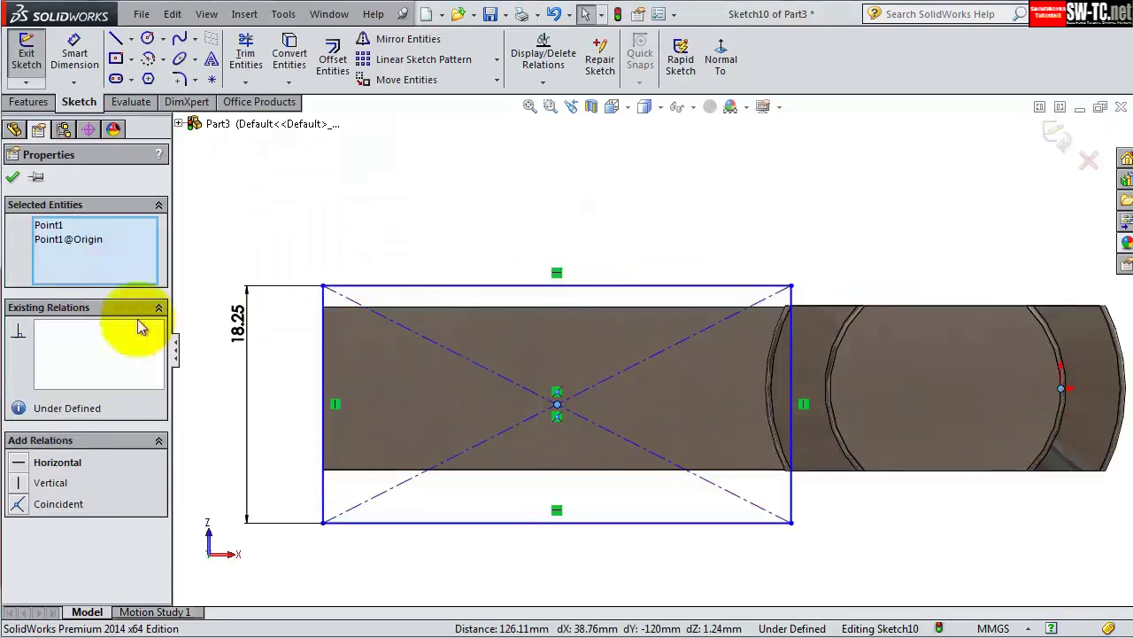
{"action": "left_click", "coordinate": [39, 461]}
{"action": "left_click", "coordinate": [14, 179]}
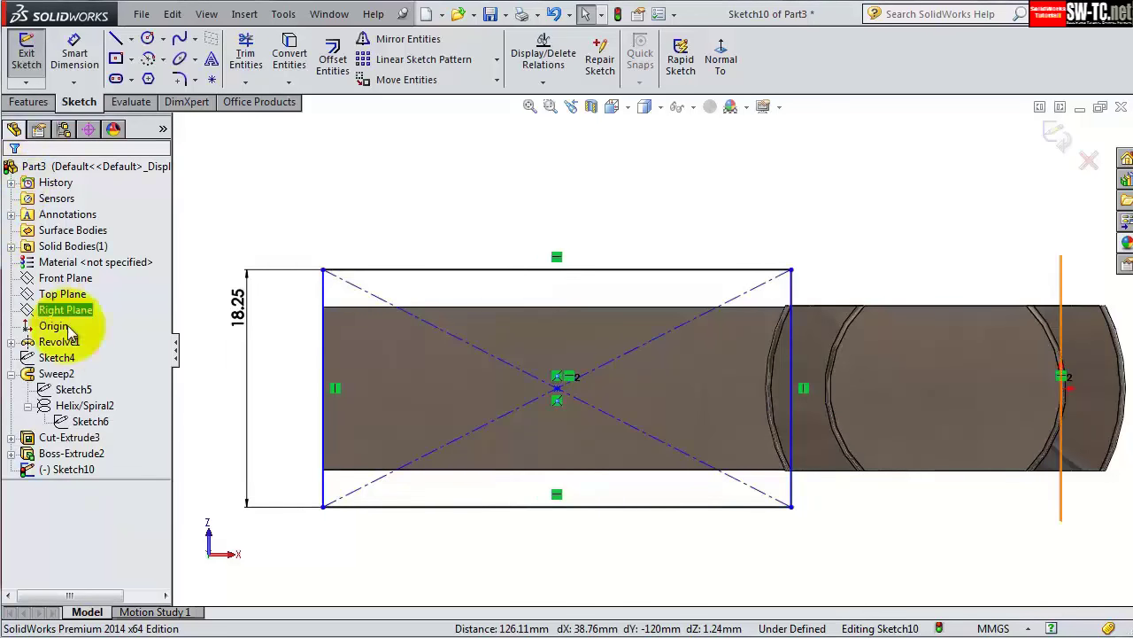
{"action": "left_click", "coordinate": [324, 310]}
{"action": "key", "text": "Escape"}
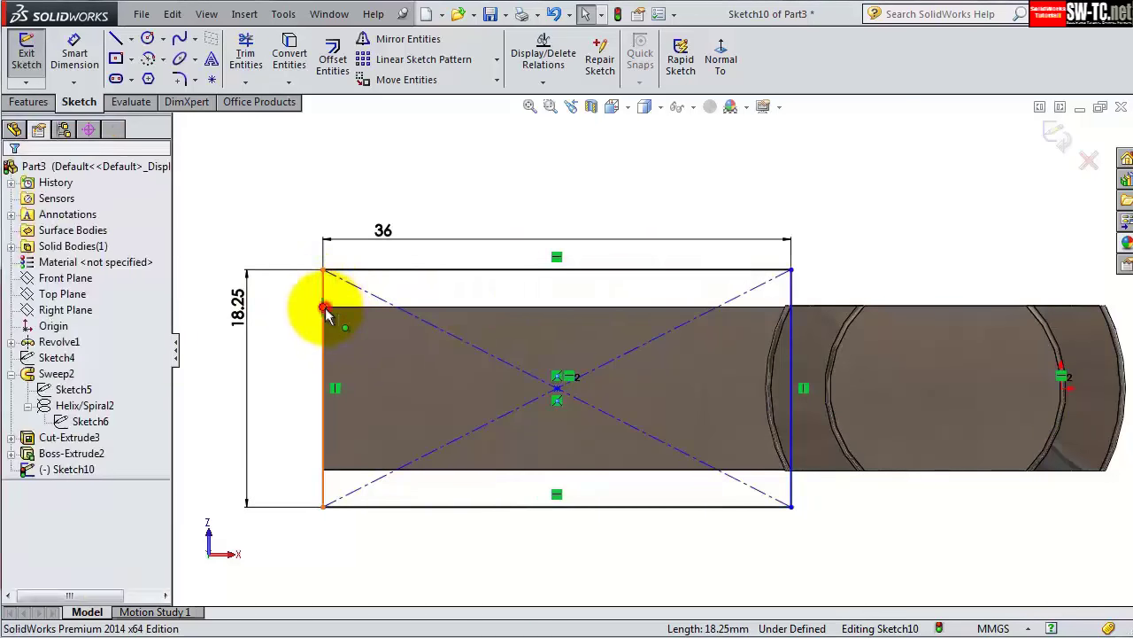
{"action": "left_click", "coordinate": [325, 307], "text": "ctrl"}
{"action": "left_click", "coordinate": [59, 484]}
{"action": "left_click", "coordinate": [226, 253]}
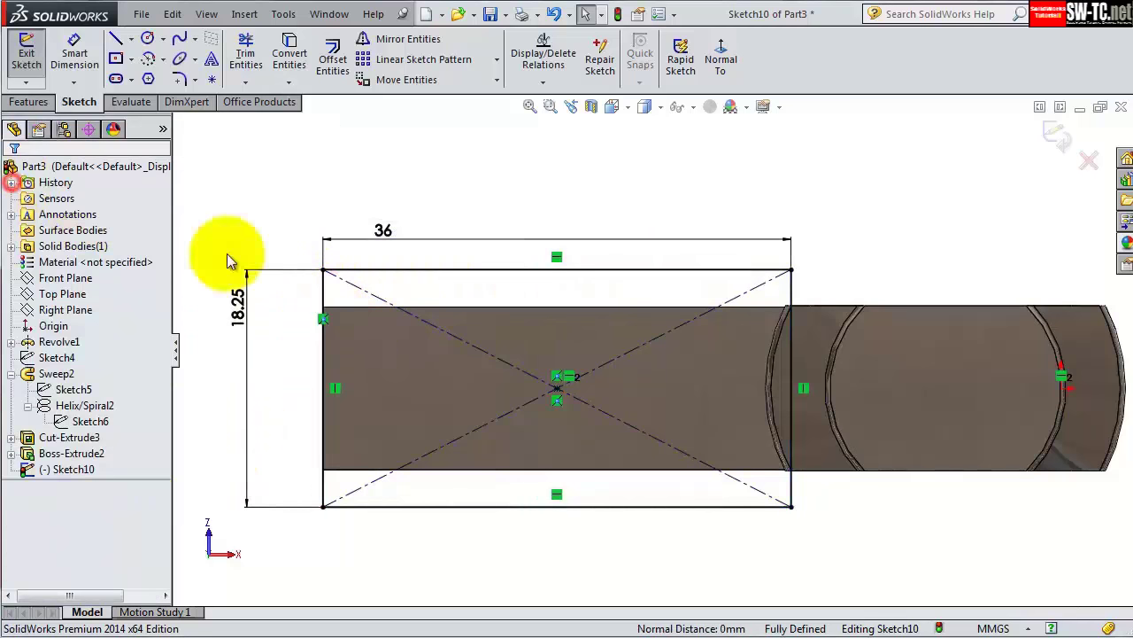
- Extrude the rectangle 8 mm as a boss to form the lip
{"action": "middle_click_drag", "start_coordinate": [698, 355], "coordinate": [499, 309]}
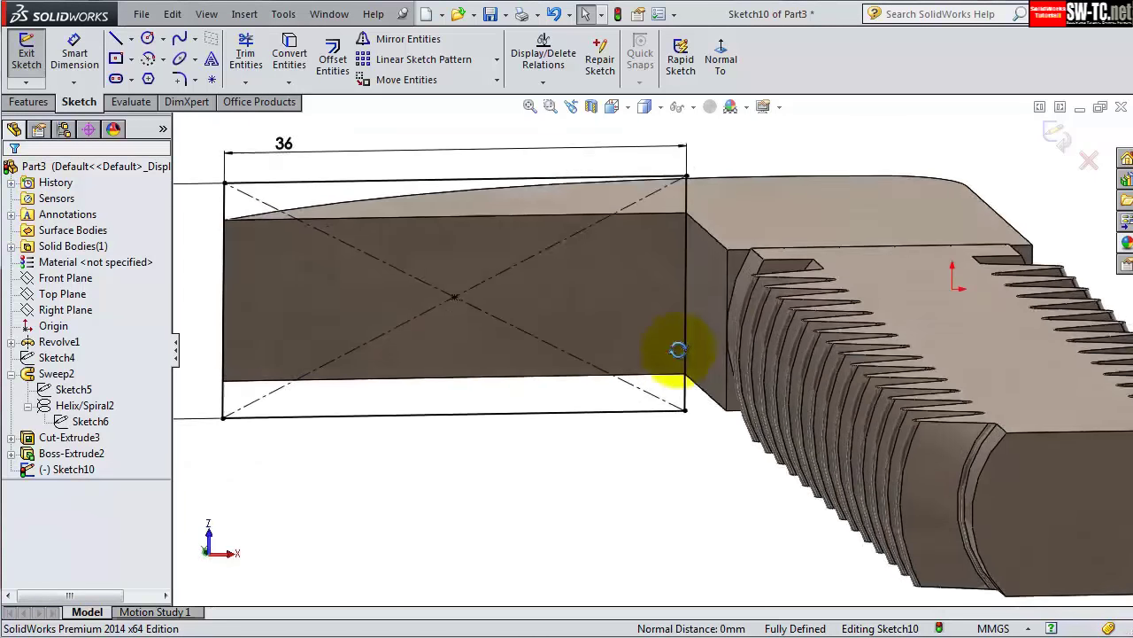
{"action": "left_click", "coordinate": [29, 102]}
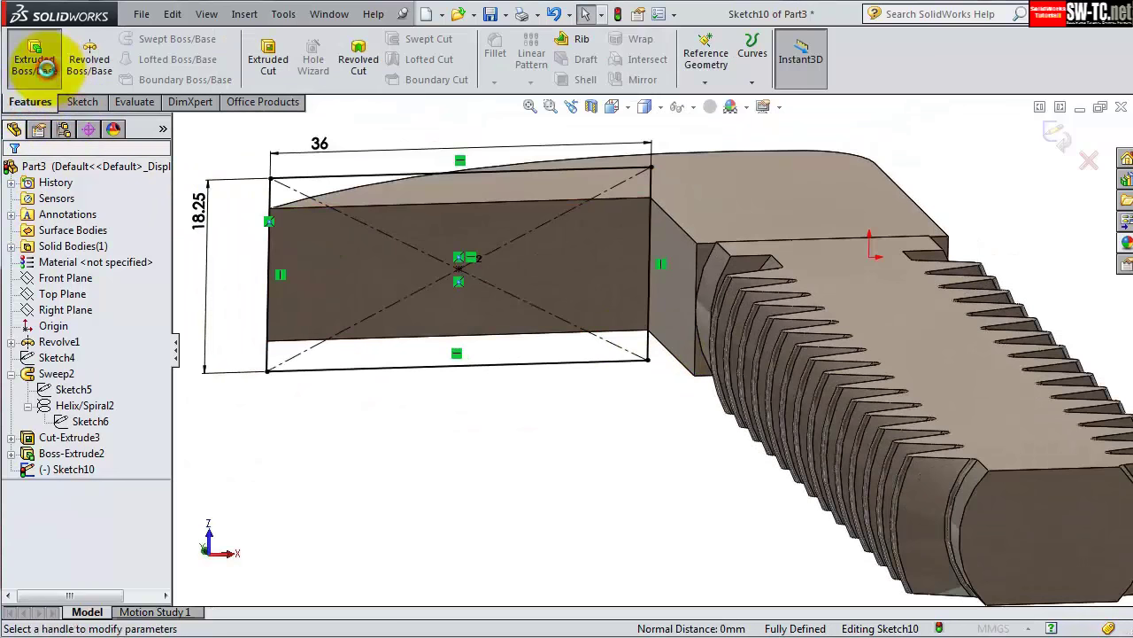
{"action": "left_click", "coordinate": [45, 68]}
{"action": "type", "text": "8"}
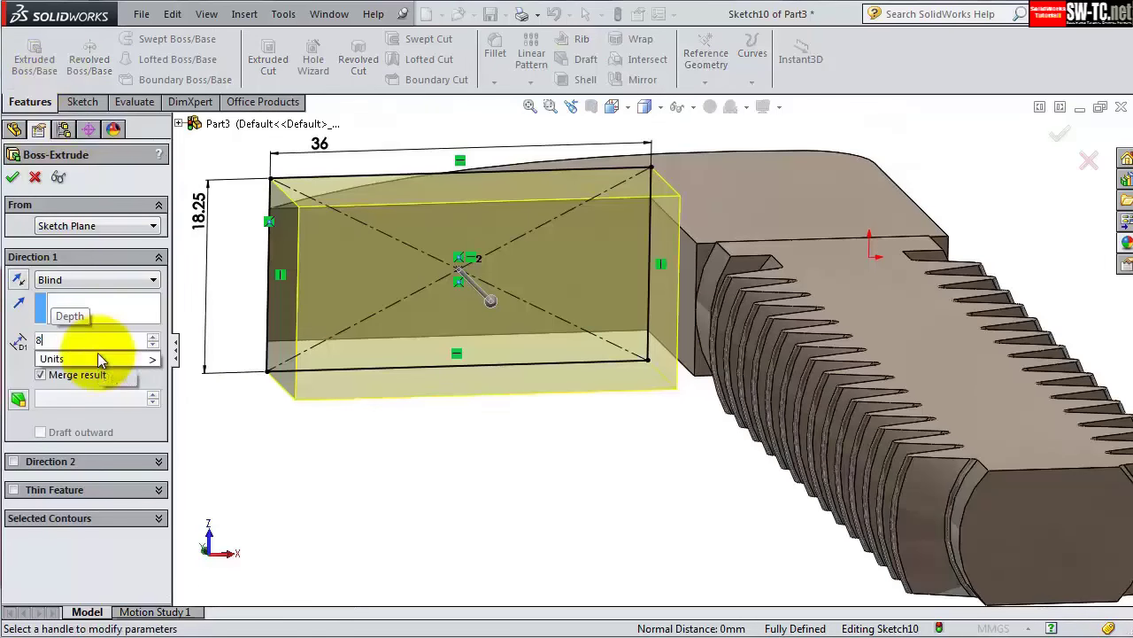
{"action": "key", "text": "Return"}
{"action": "left_click", "coordinate": [12, 177]}
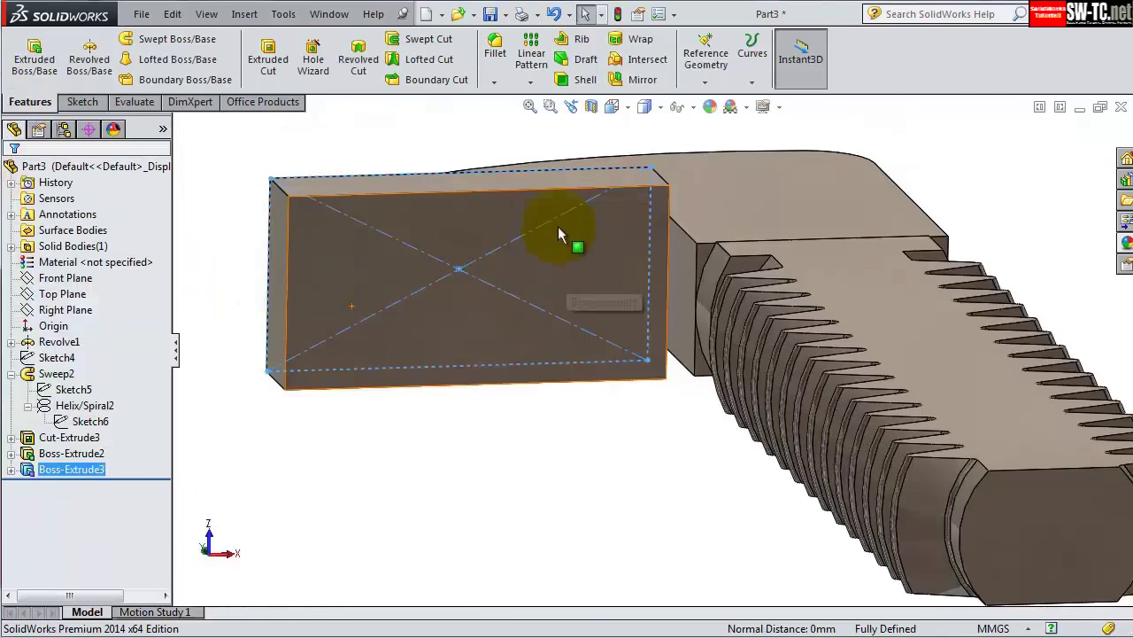
- Save the part as part3+, replacing the existing file
{"action": "scroll", "coordinate": [549, 263], "scroll_direction": "down", "scroll_amount": 3}
{"action": "mouse_move", "coordinate": [562, 266]}
{"action": "middle_mouse_down"}
{"action": "mouse_move", "coordinate": [646, 455]}
{"action": "mouse_move", "coordinate": [628, 470]}
{"action": "mouse_move", "coordinate": [735, 574]}
{"action": "middle_mouse_up"}
{"action": "left_click", "coordinate": [505, 14]}
{"action": "left_click", "coordinate": [512, 54]}
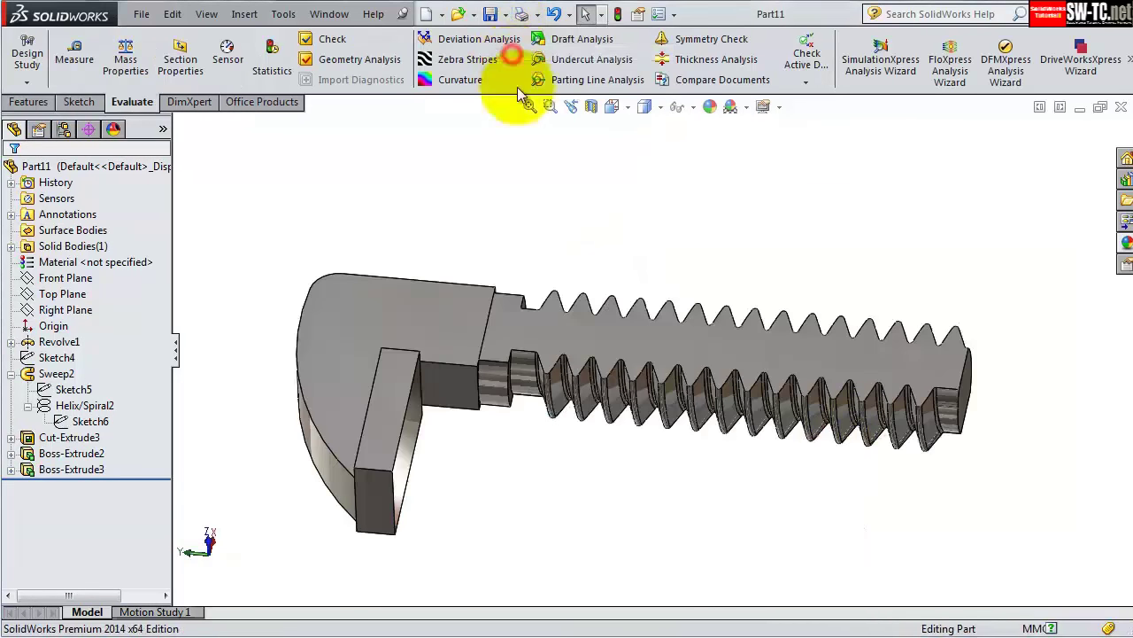
{"action": "type", "text": "part"}
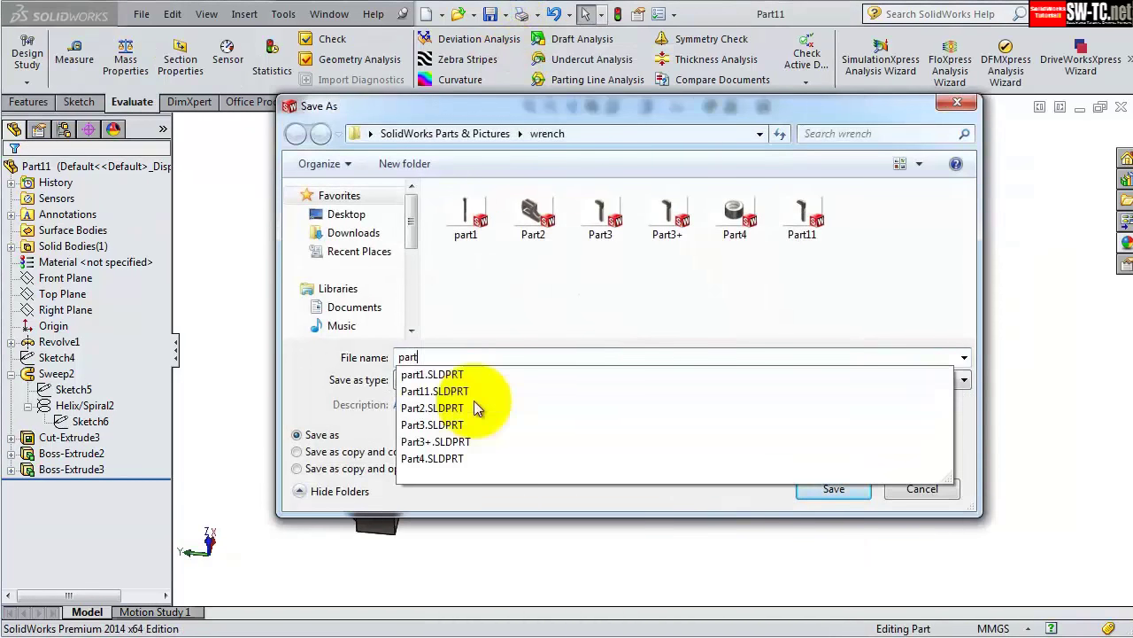
{"action": "type", "text": "3+"}
{"action": "key", "text": "Return"}
{"action": "left_click", "coordinate": [486, 390]}
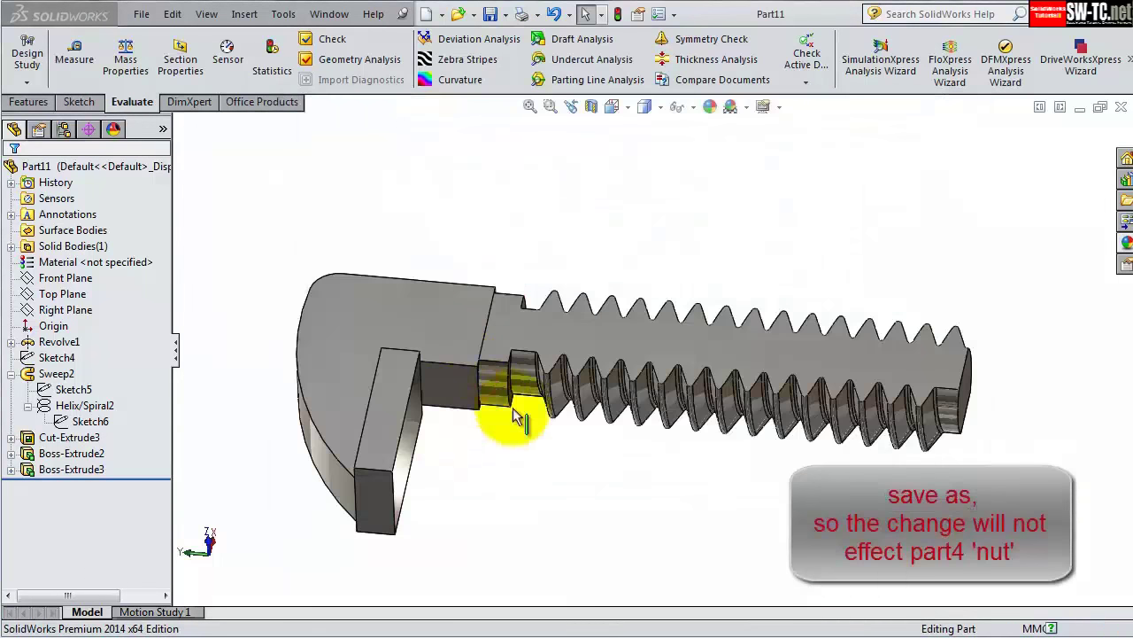
{"action": "middle_click_drag", "start_coordinate": [729, 362], "coordinate": [728, 292]}
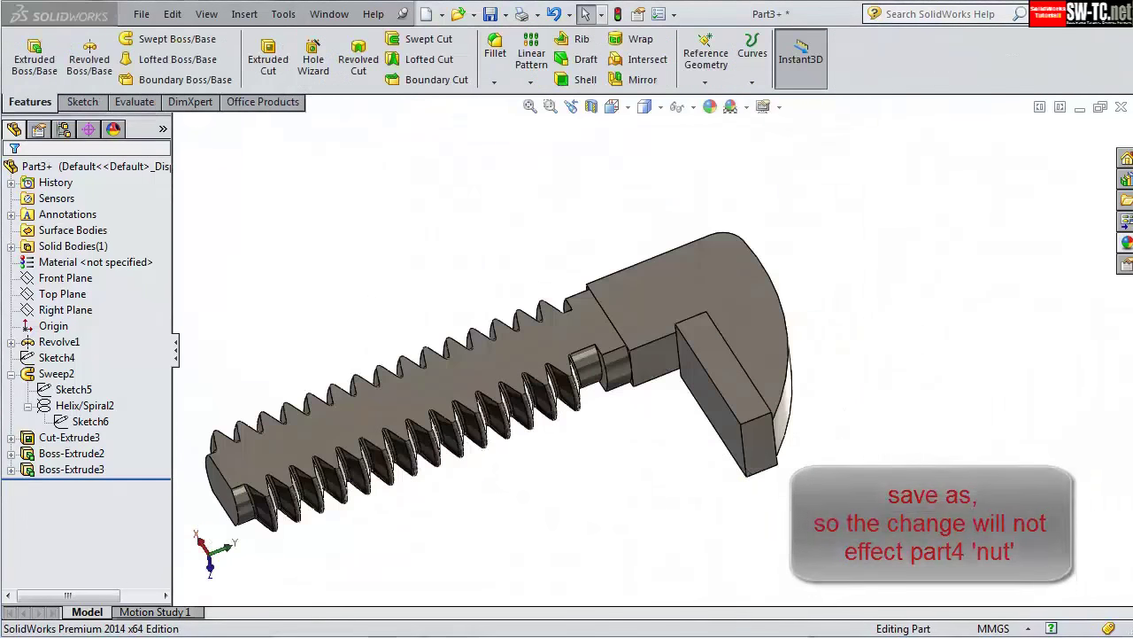
{"action": "left_click", "coordinate": [244, 13]}
- Insert the part1 handle from the wrench folder and place it beside the jaw
{"action": "left_click", "coordinate": [290, 328]}
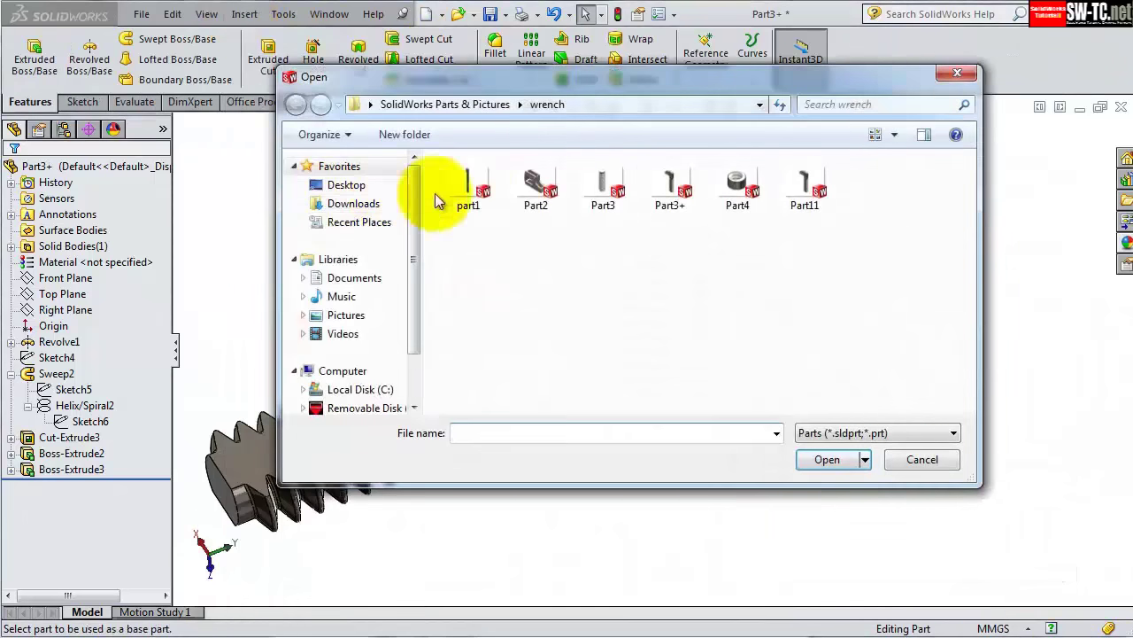
{"action": "left_click", "coordinate": [471, 186]}
{"action": "left_click", "coordinate": [823, 458]}
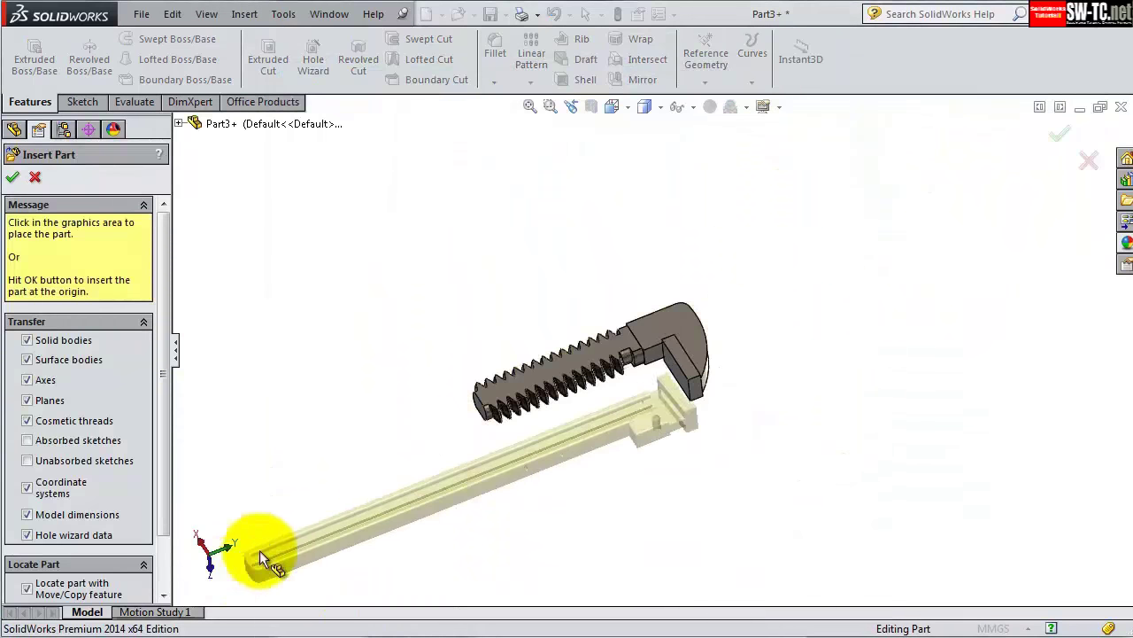
{"action": "left_click", "coordinate": [725, 381]}
{"action": "middle_click_drag", "start_coordinate": [780, 97], "coordinate": [936, 349]}
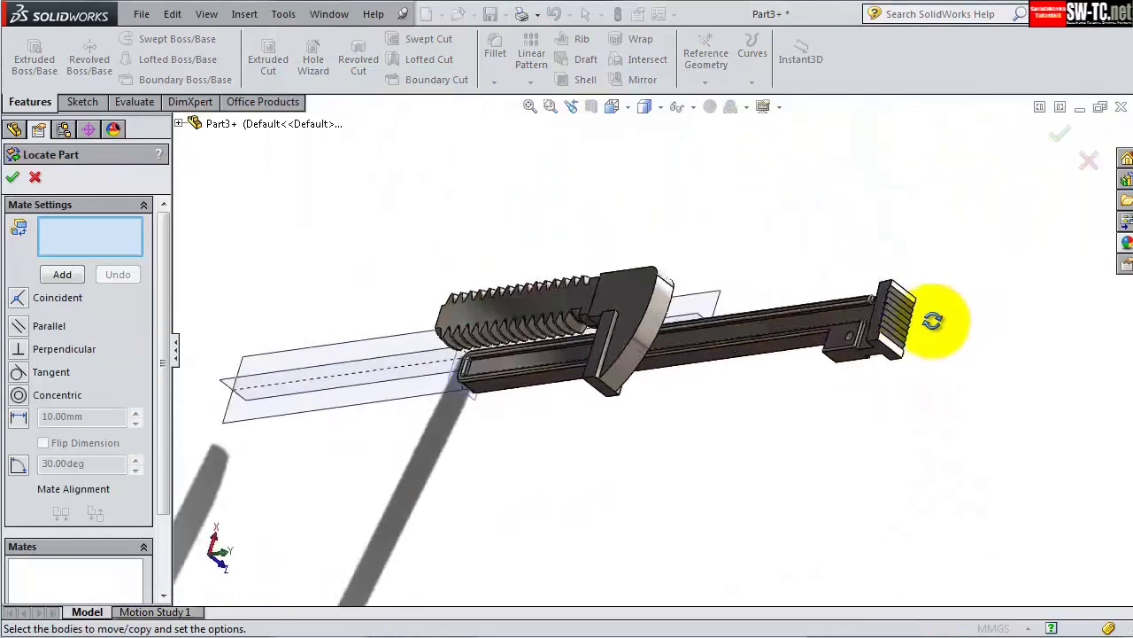
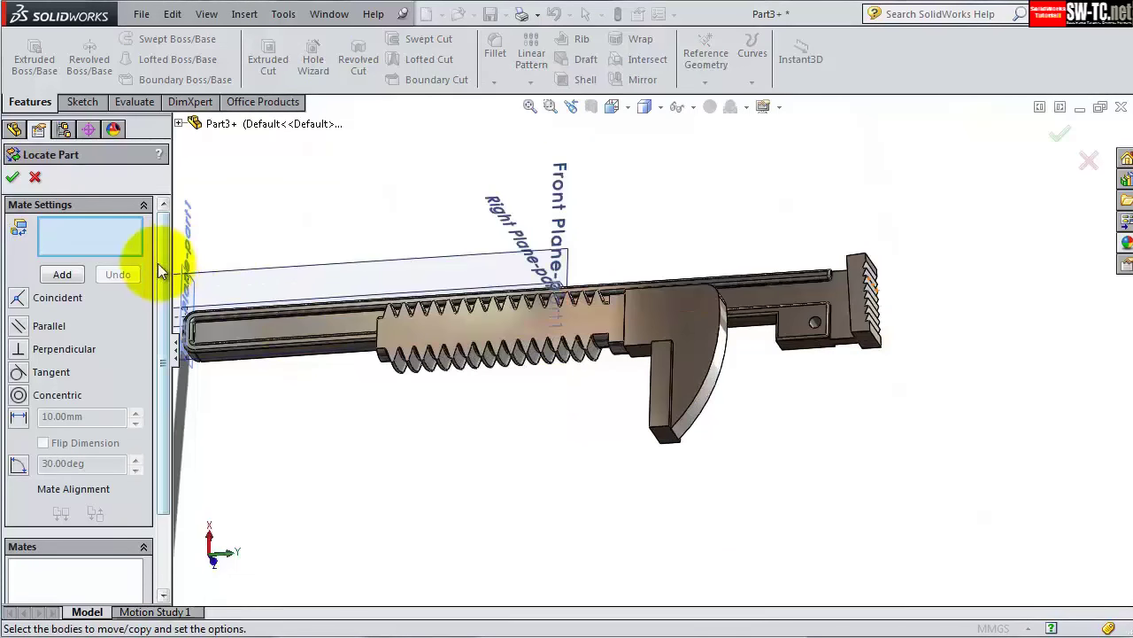
- Rotate the inserted wrench part 180° about the Y axis and confirm its orientation
{"action": "scroll", "coordinate": [156, 354], "scroll_direction": "down", "scroll_amount": 3}
{"action": "left_click", "coordinate": [92, 587]}
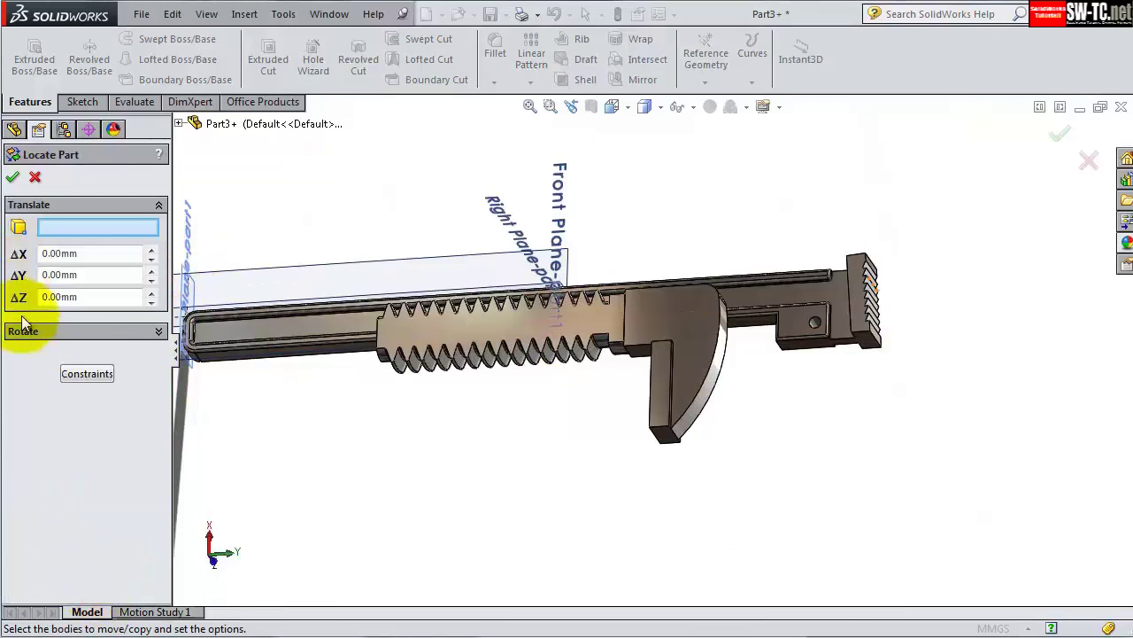
{"action": "left_click", "coordinate": [158, 330]}
{"action": "double_click", "coordinate": [46, 372]}
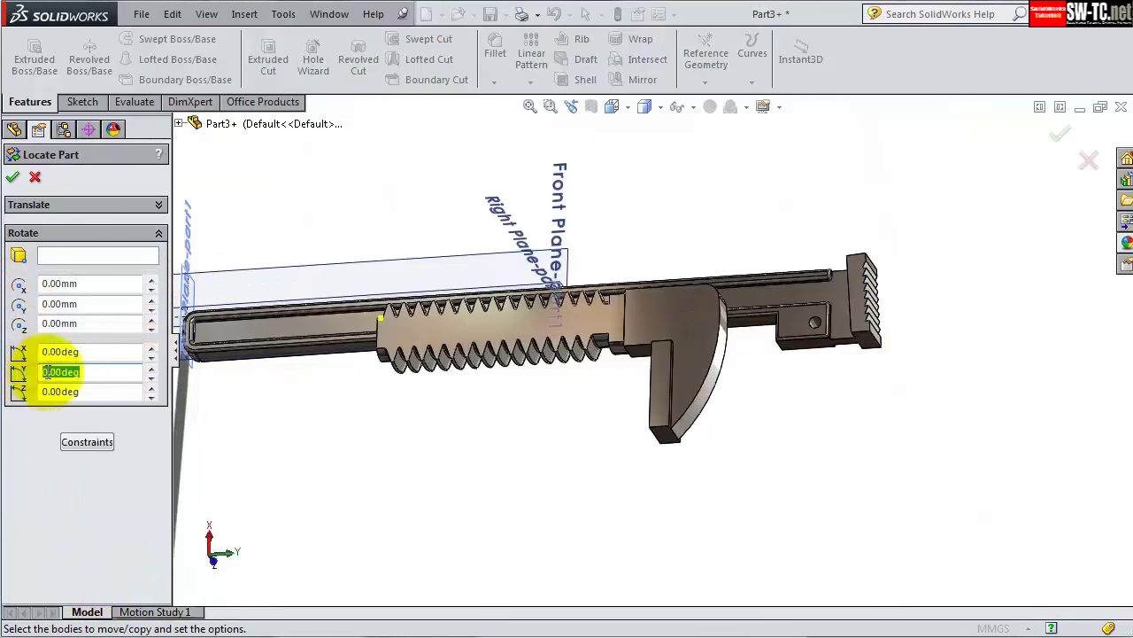
{"action": "key", "text": "Return"}
{"action": "left_click", "coordinate": [13, 177]}
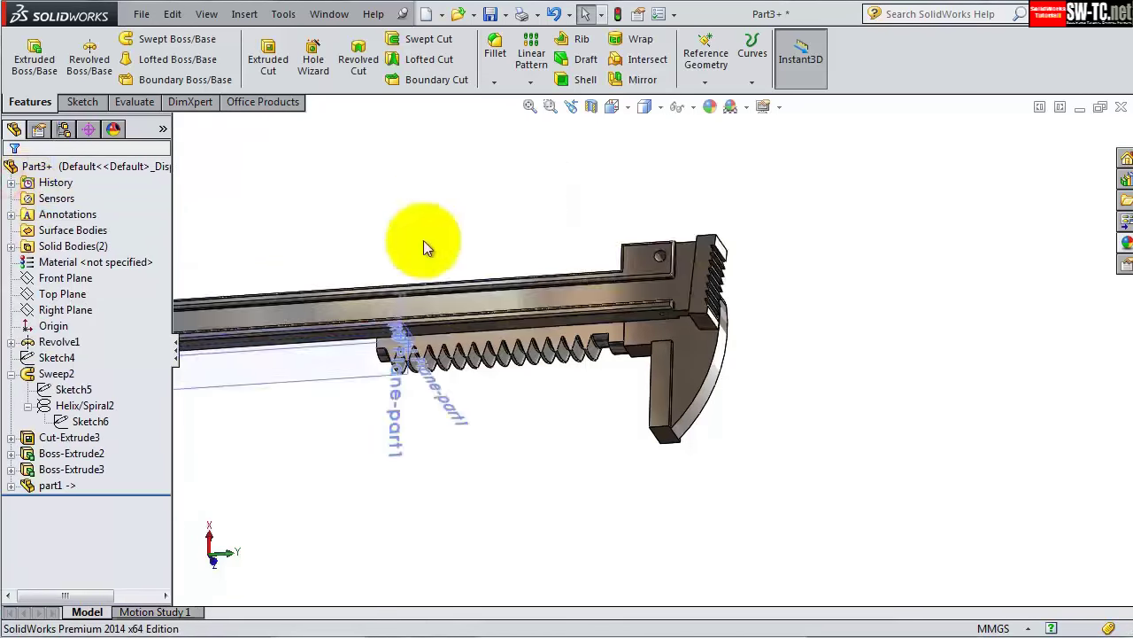
- Move the jaw body with two coincident mates against the wrench head's faces
{"action": "left_click", "coordinate": [245, 13]}
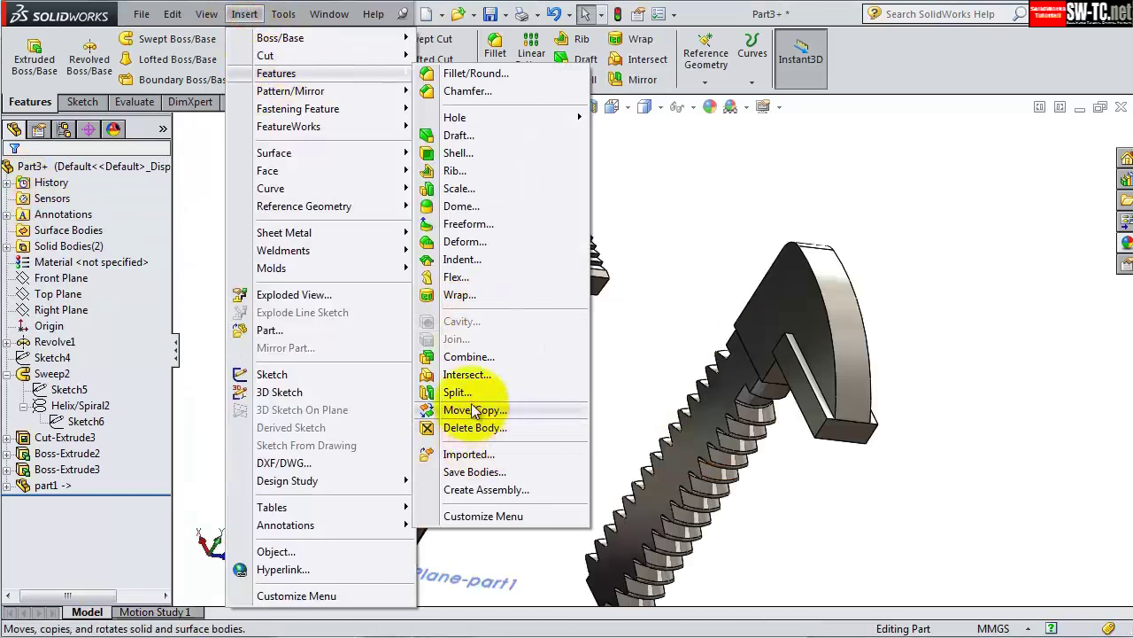
{"action": "left_click", "coordinate": [475, 409]}
{"action": "left_click", "coordinate": [706, 321]}
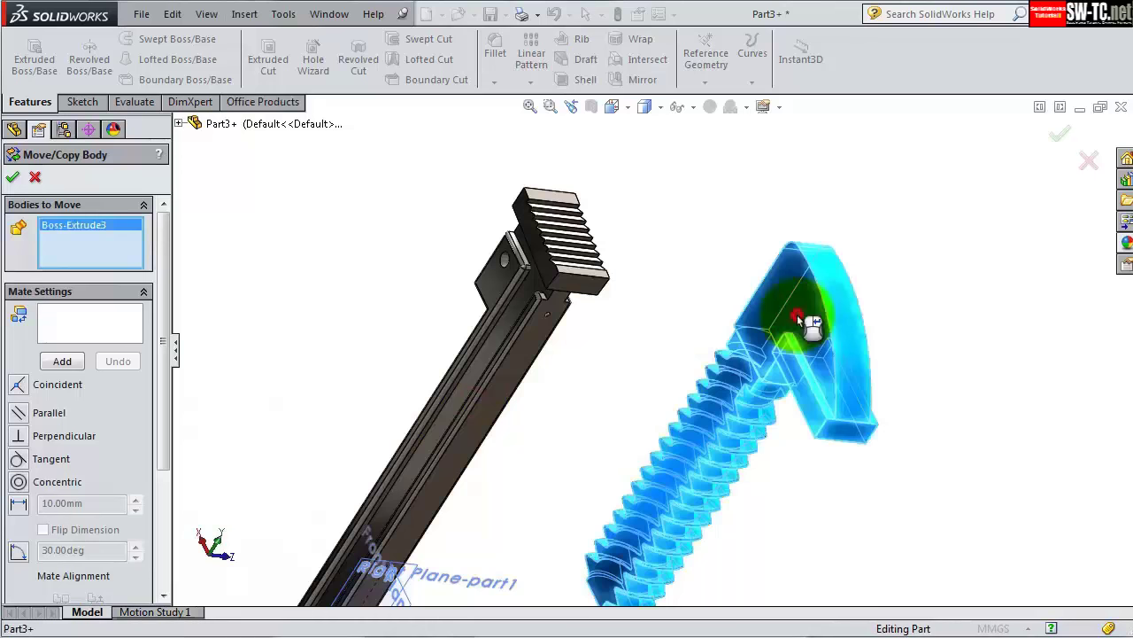
{"action": "left_click", "coordinate": [44, 382]}
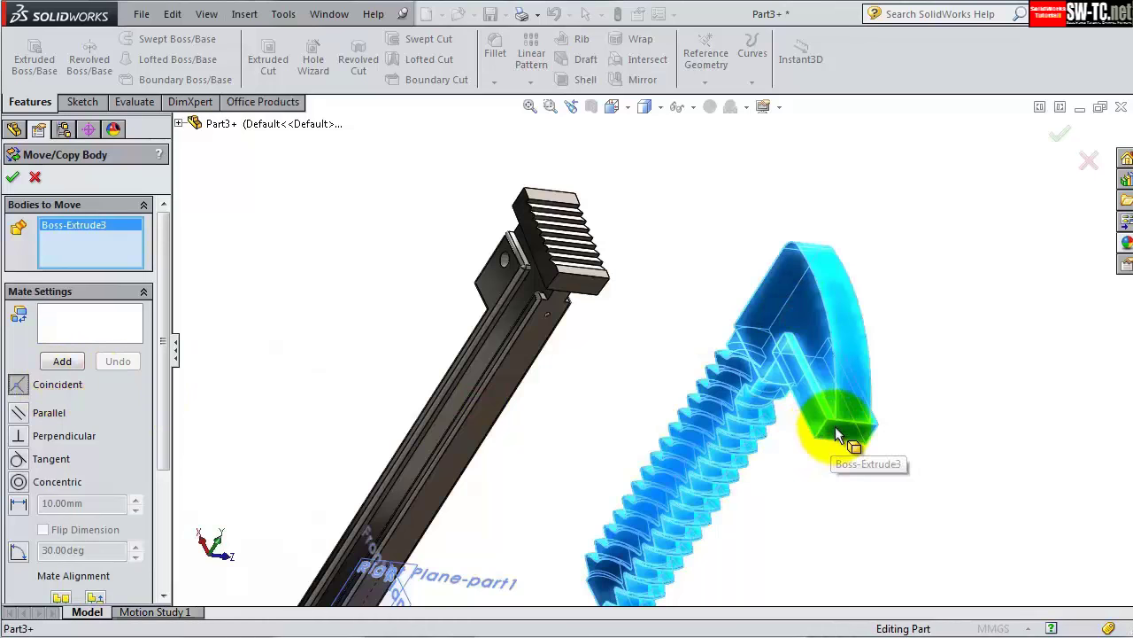
{"action": "scroll", "coordinate": [653, 290], "scroll_direction": "down", "scroll_amount": 4}
{"action": "left_click", "coordinate": [106, 316]}
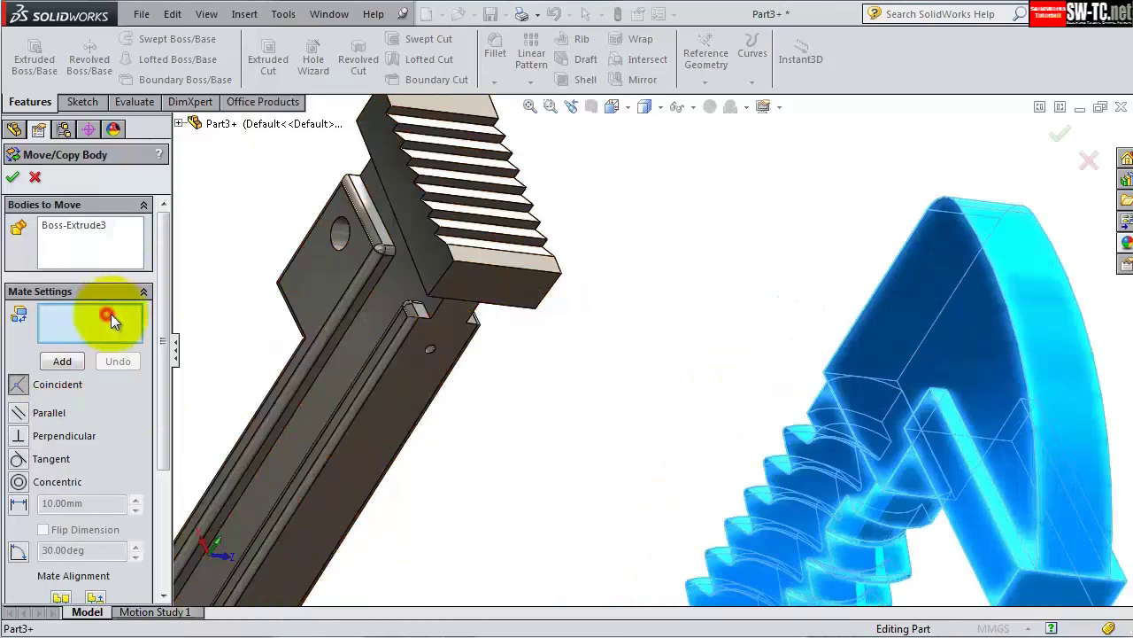
{"action": "left_click", "coordinate": [460, 278]}
{"action": "left_click", "coordinate": [1018, 601]}
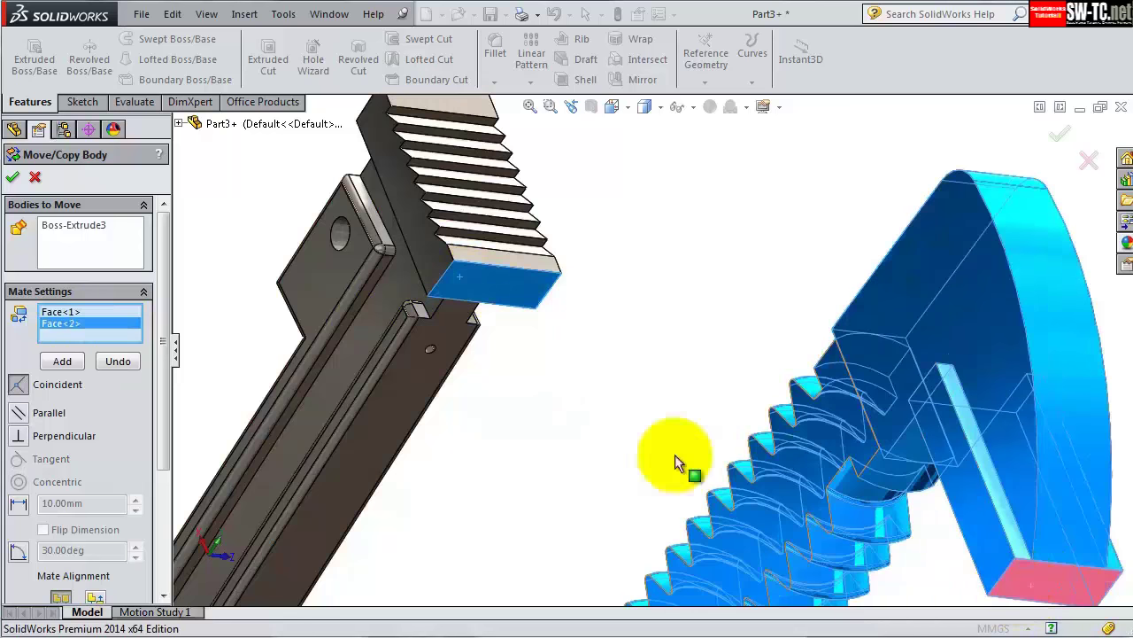
{"action": "left_click", "coordinate": [61, 362]}
{"action": "left_click", "coordinate": [434, 261]}
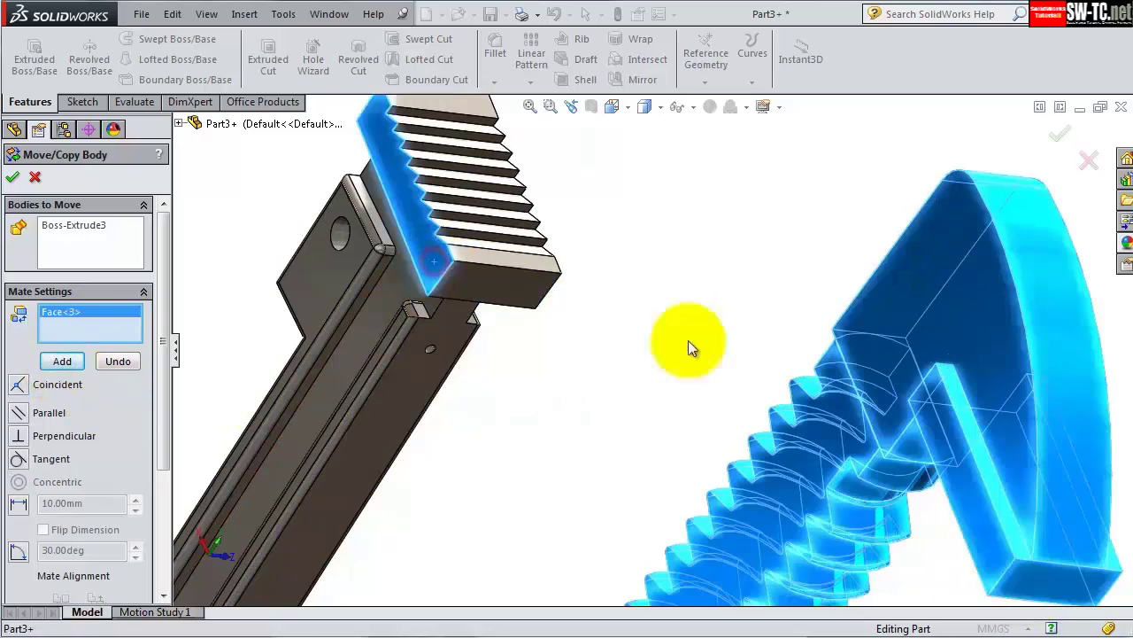
{"action": "left_click", "coordinate": [963, 439]}
{"action": "left_click", "coordinate": [62, 362]}
- Add a 0 mm distance mate from the jaw face to a wrench tooth edge, and confirm the move
{"action": "middle_click_drag", "start_coordinate": [393, 404], "coordinate": [525, 353]}
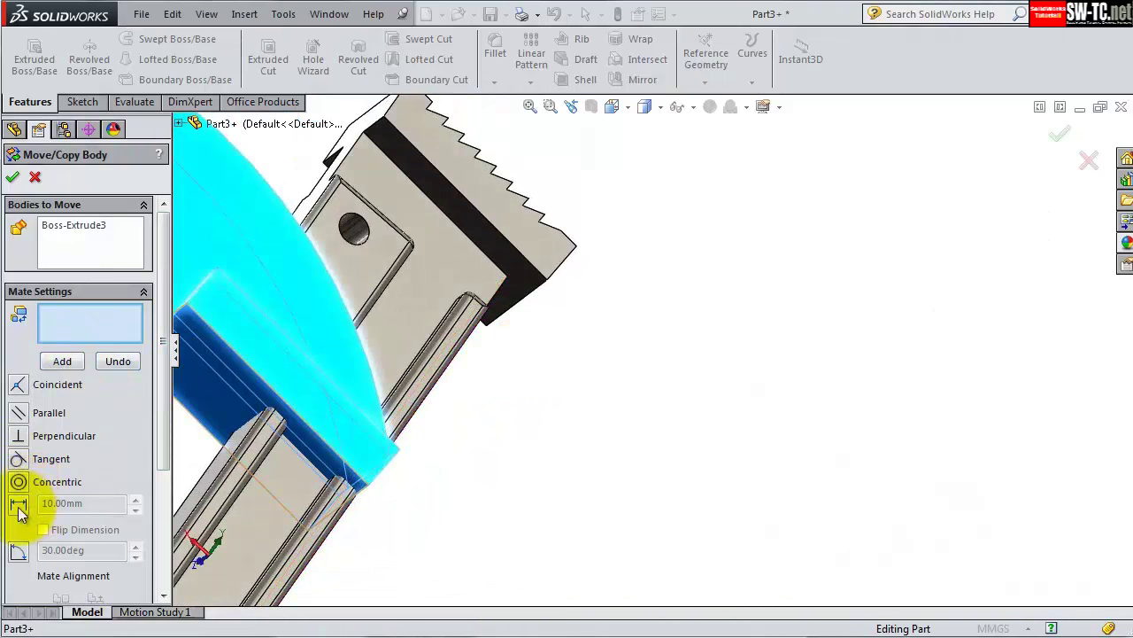
{"action": "left_click", "coordinate": [222, 403]}
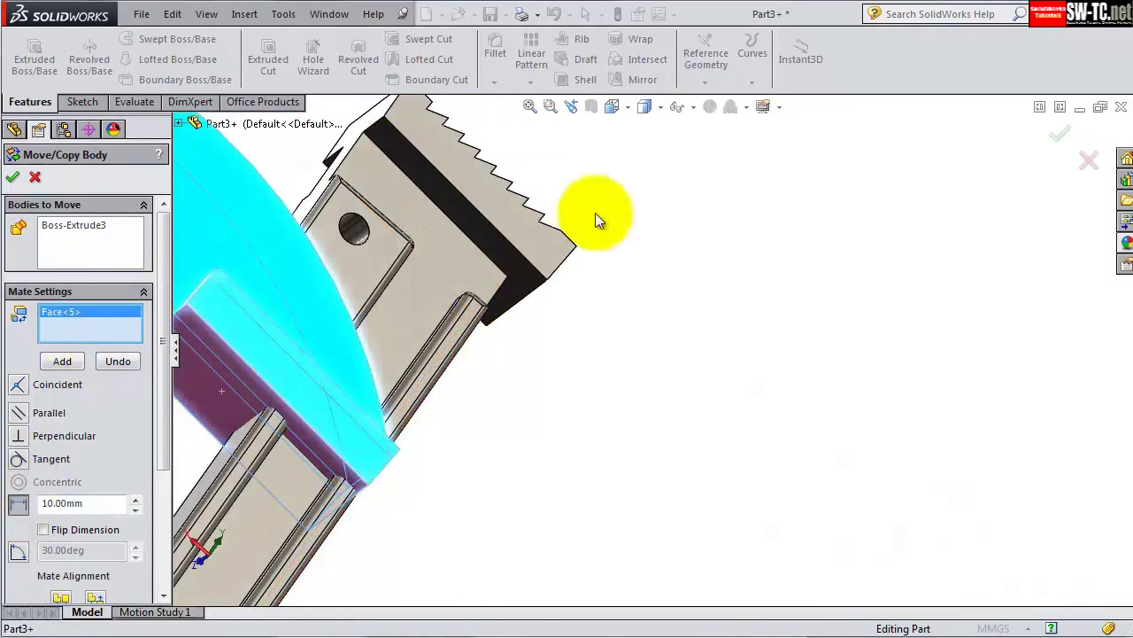
{"action": "scroll", "coordinate": [595, 216], "scroll_direction": "down", "scroll_amount": 5}
{"action": "scroll", "coordinate": [571, 221], "scroll_direction": "down", "scroll_amount": 2}
{"action": "left_click", "coordinate": [531, 324]}
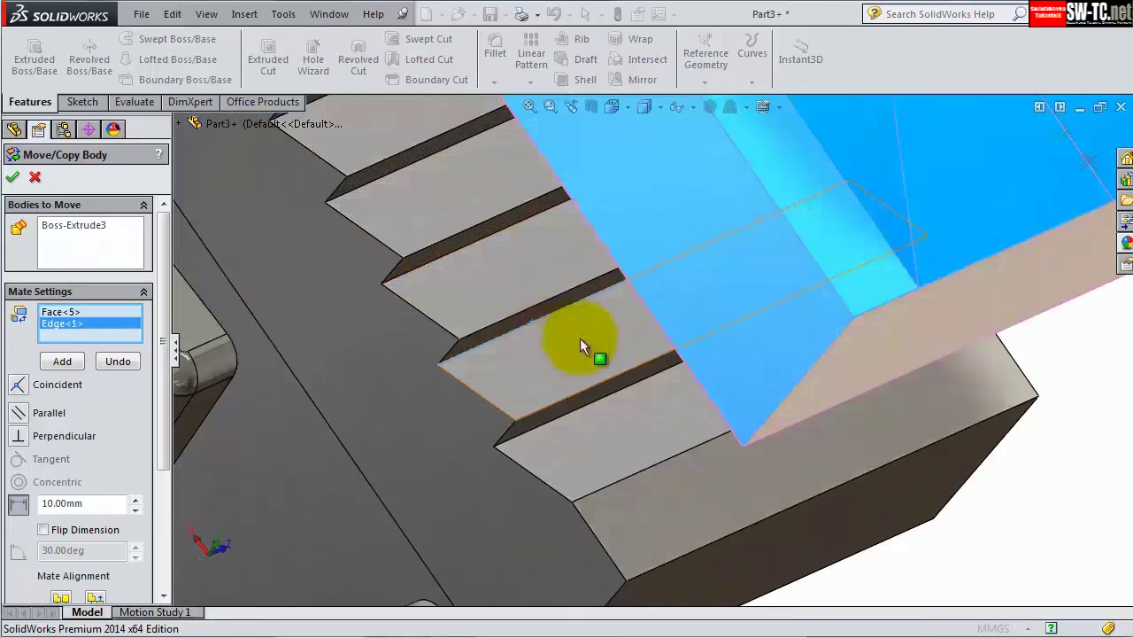
{"action": "middle_click_drag", "start_coordinate": [582, 341], "coordinate": [678, 235]}
{"action": "left_click", "coordinate": [100, 503]}
{"action": "type", "text": "0"}
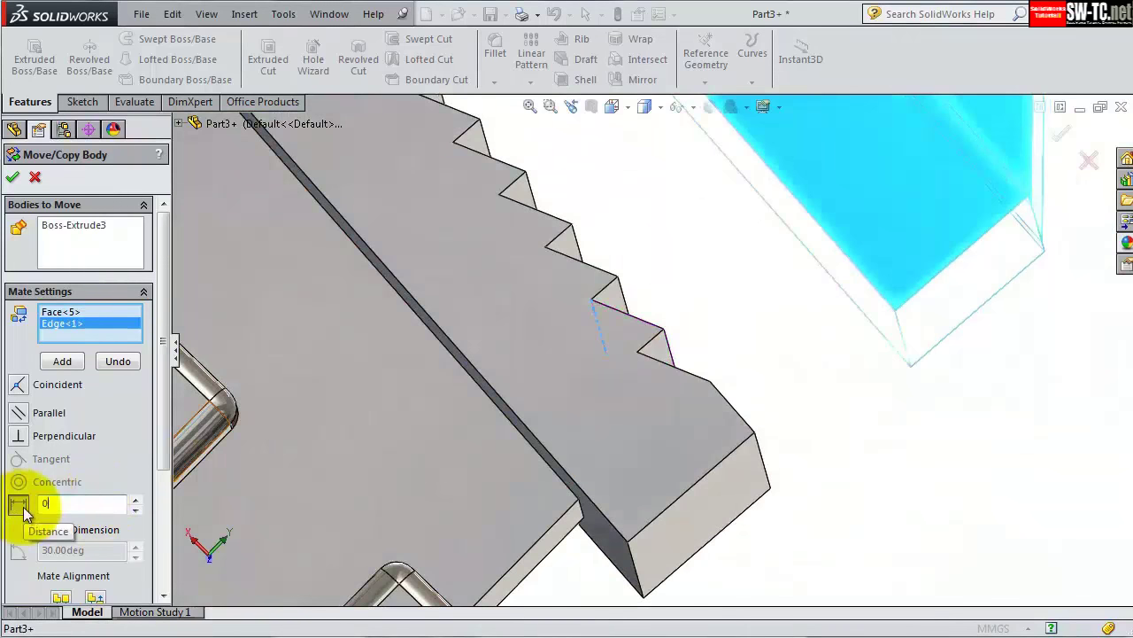
{"action": "key", "text": "Return"}
{"action": "middle_click_drag", "start_coordinate": [526, 405], "coordinate": [462, 194]}
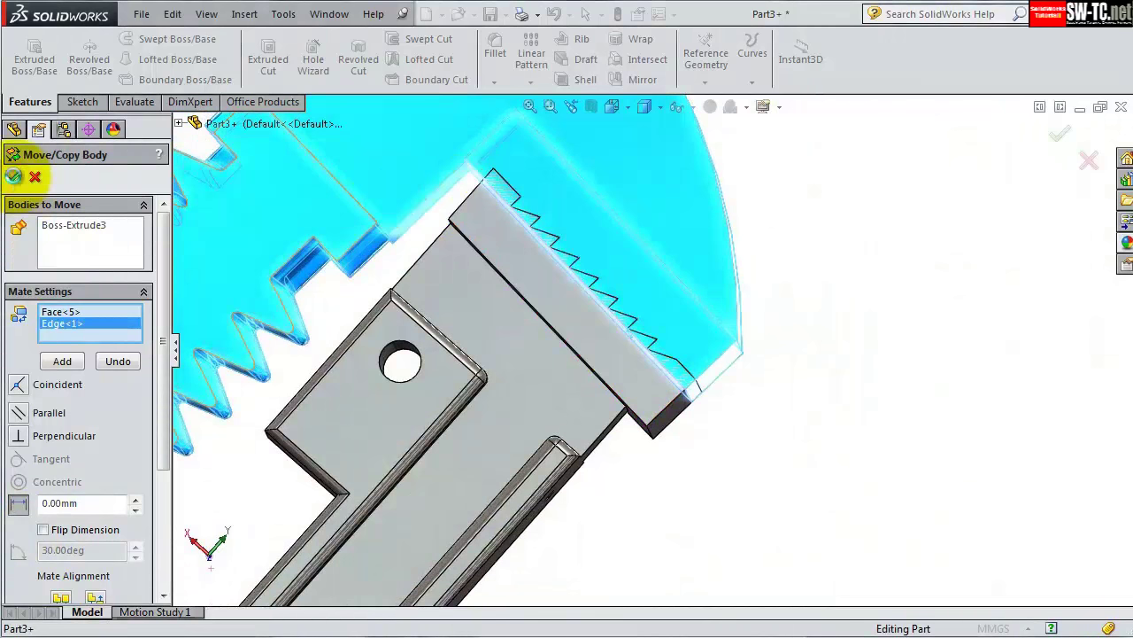
{"action": "left_click", "coordinate": [14, 176]}
{"action": "scroll", "coordinate": [616, 220], "scroll_direction": "up", "scroll_amount": 2}
{"action": "scroll", "coordinate": [615, 221], "scroll_direction": "down", "scroll_amount": 2}
- Intersect the jaw with the wrench body, excluding Regions 1, 9 and 11 to keep the large jaw region
{"action": "left_click", "coordinate": [634, 59]}
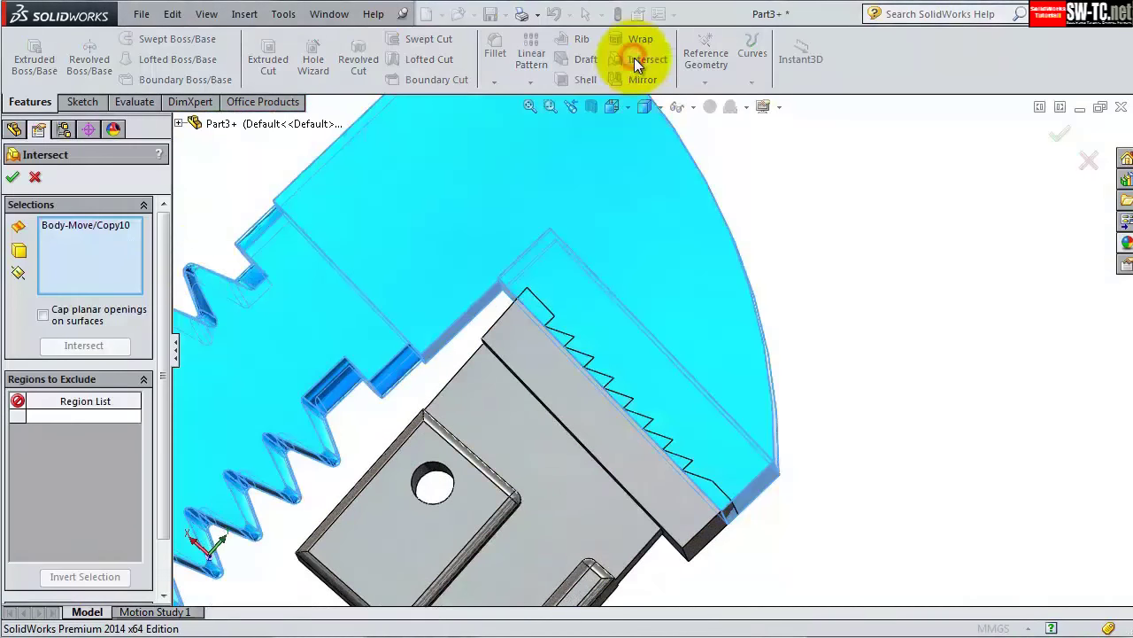
{"action": "left_click", "coordinate": [465, 482]}
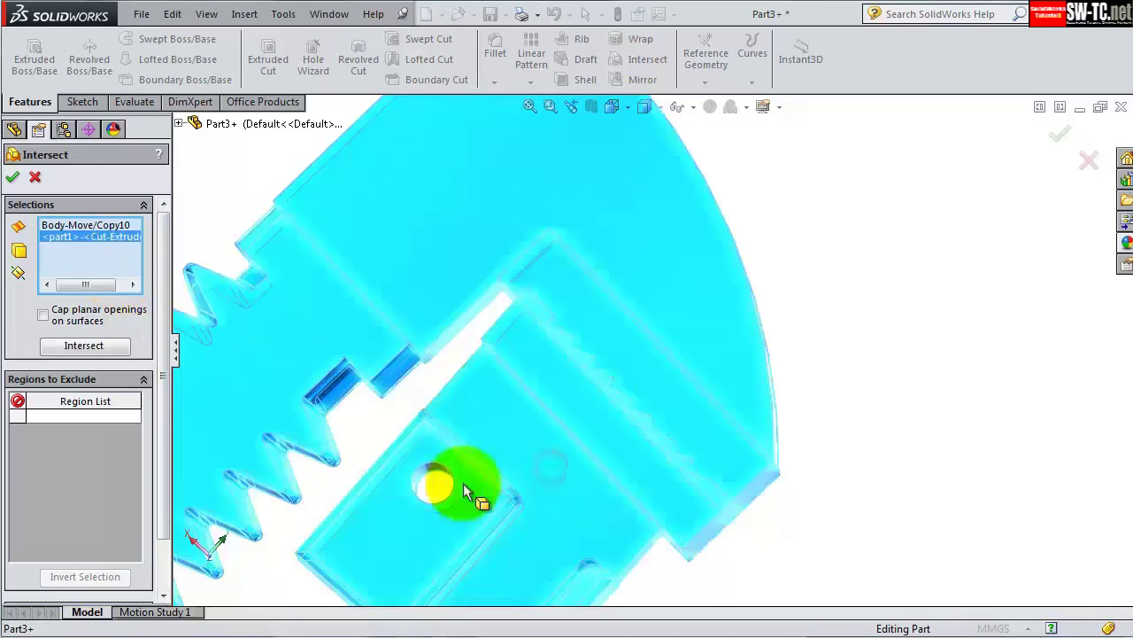
{"action": "left_click", "coordinate": [111, 345]}
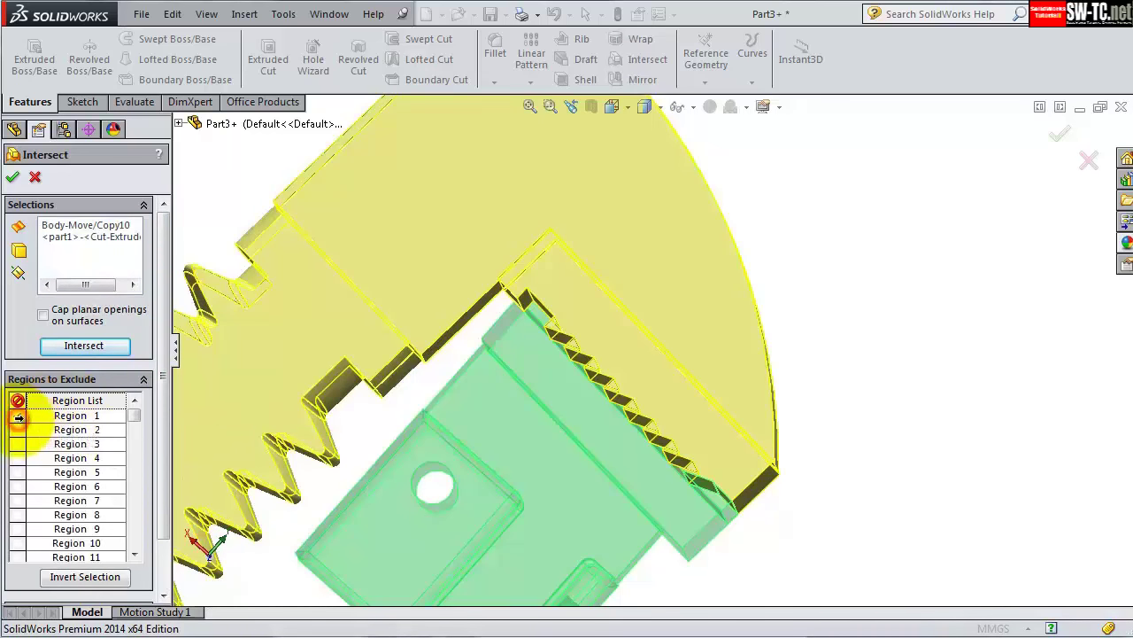
{"action": "left_click", "coordinate": [18, 415]}
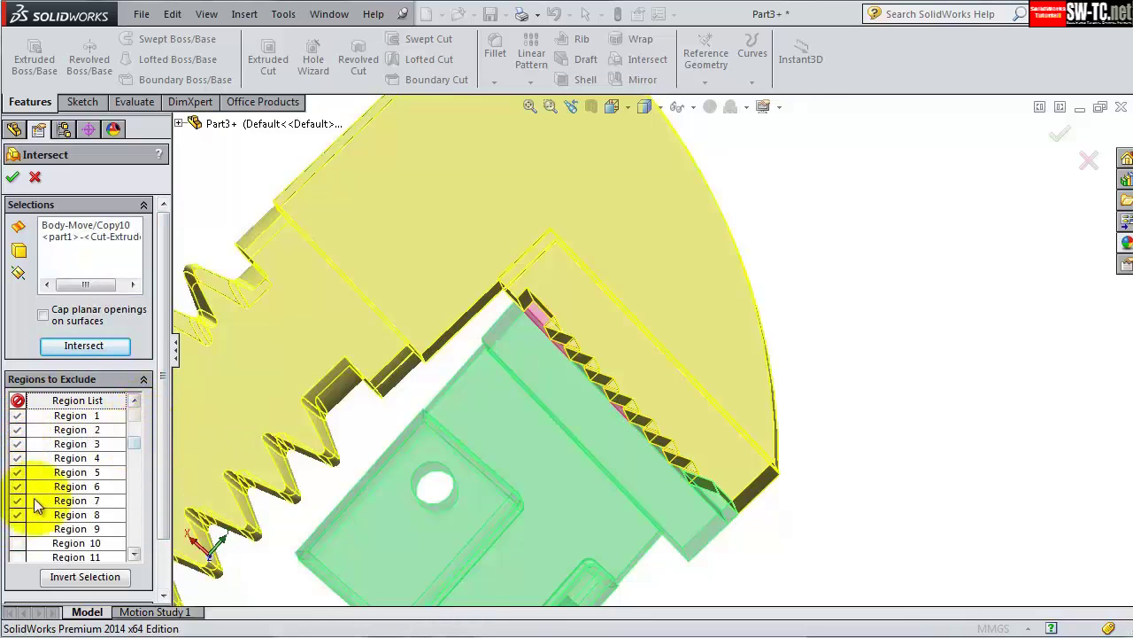
{"action": "left_click", "coordinate": [16, 528]}
{"action": "left_click", "coordinate": [17, 543]}
{"action": "left_click", "coordinate": [17, 556]}
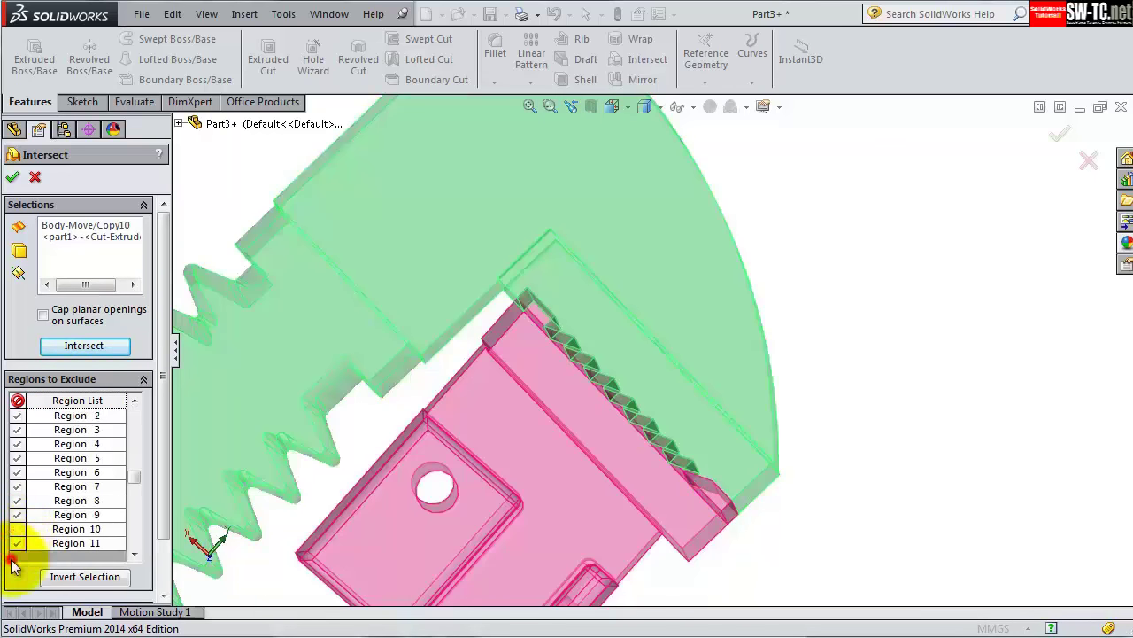
{"action": "right_click", "coordinate": [603, 402]}
{"action": "scroll", "coordinate": [602, 397], "scroll_direction": "down", "scroll_amount": 5}
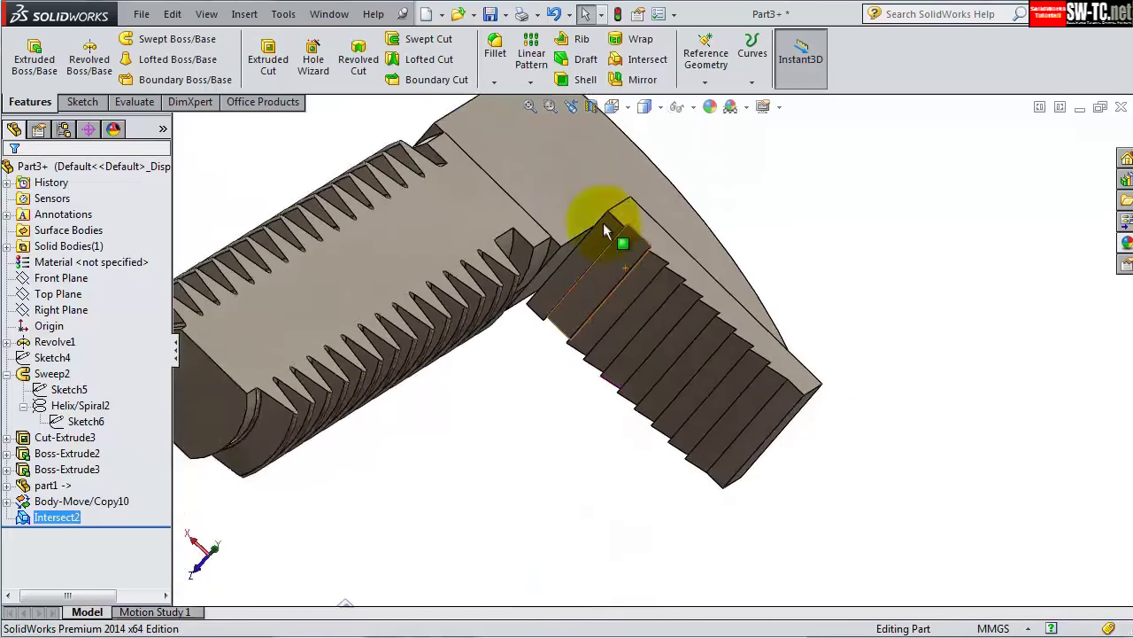
{"action": "middle_click_drag", "start_coordinate": [602, 230], "coordinate": [625, 300]}
- Sketch on the strip face beside the teeth and convert its edges into the sketch
{"action": "left_click", "coordinate": [625, 300]}
{"action": "left_click", "coordinate": [713, 242]}
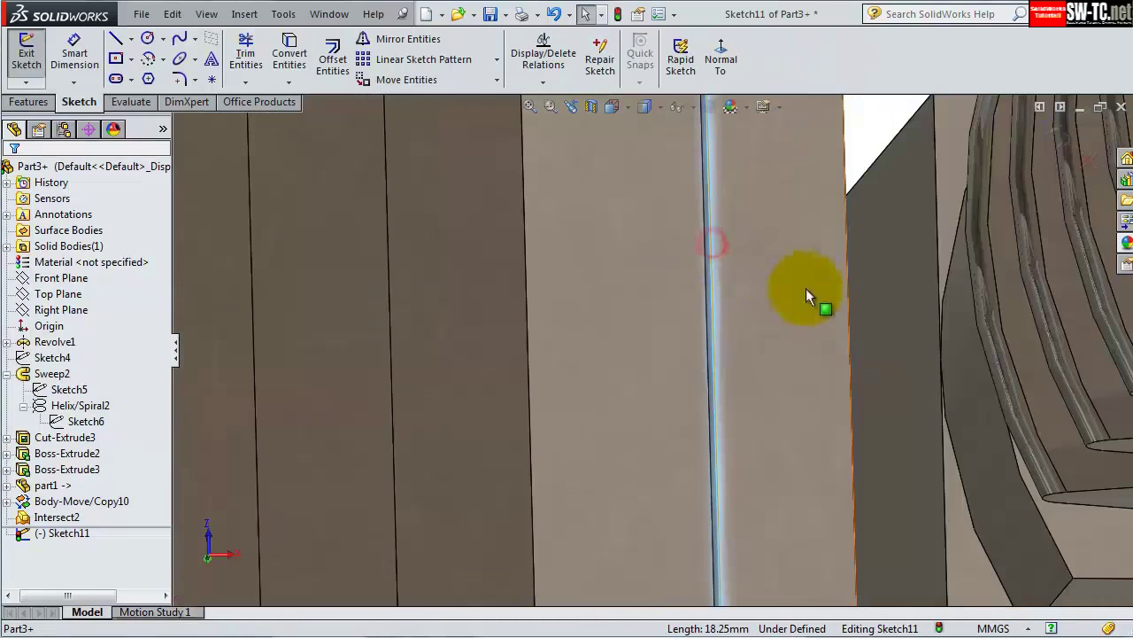
{"action": "scroll", "coordinate": [832, 274], "scroll_direction": "up", "scroll_amount": 5}
{"action": "scroll", "coordinate": [720, 559], "scroll_direction": "down", "scroll_amount": 5}
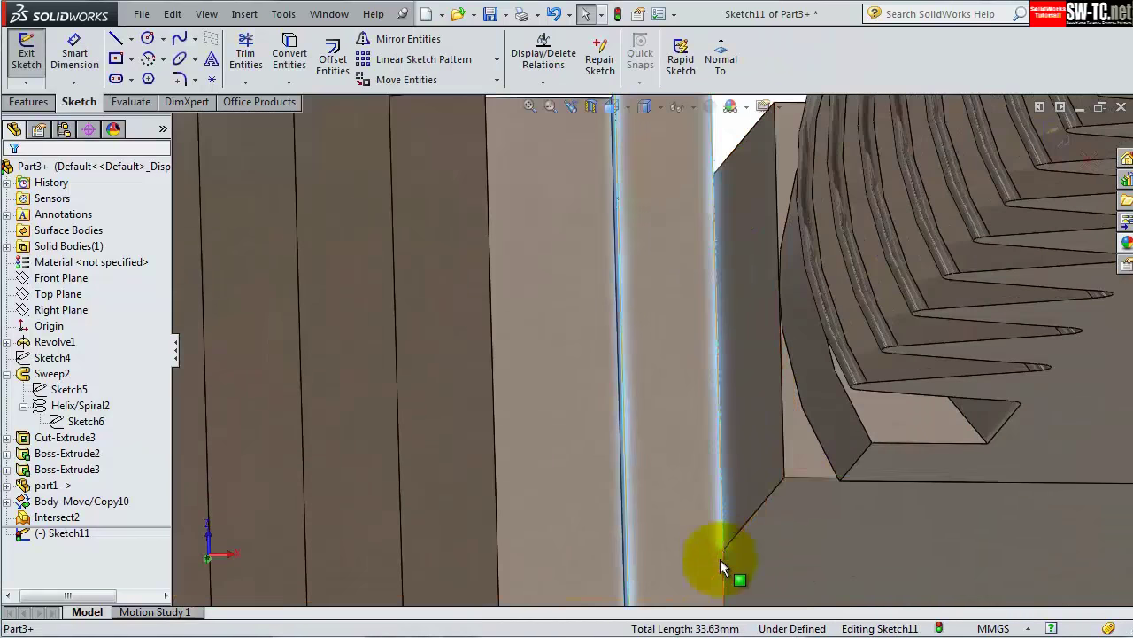
{"action": "scroll", "coordinate": [700, 568], "scroll_direction": "up", "scroll_amount": 2}
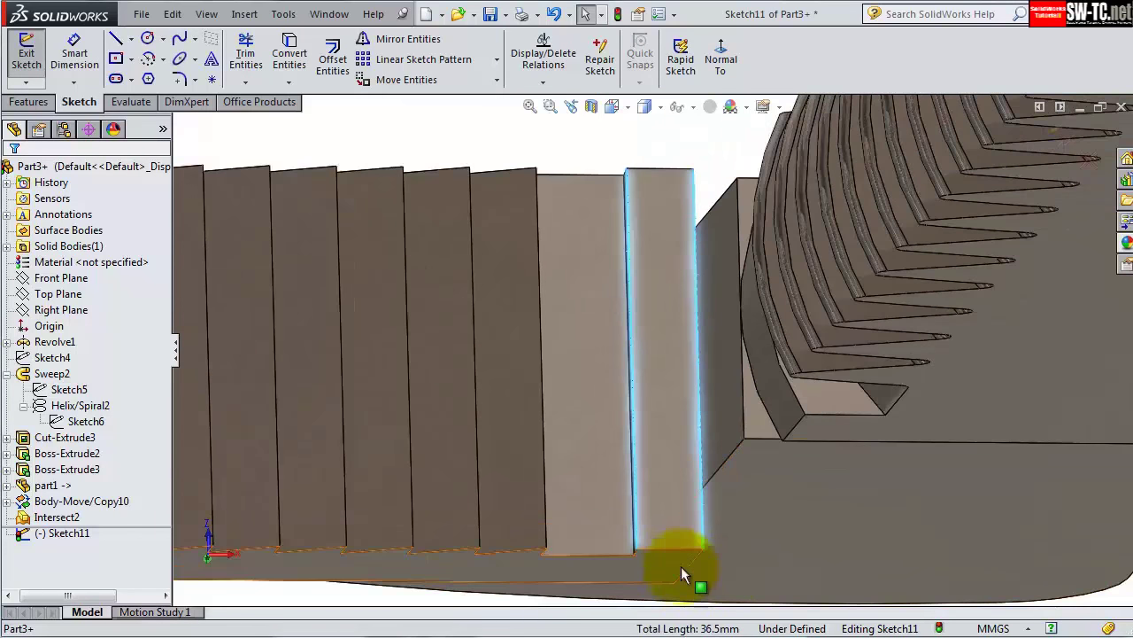
{"action": "scroll", "coordinate": [653, 183], "scroll_direction": "down", "scroll_amount": 2}
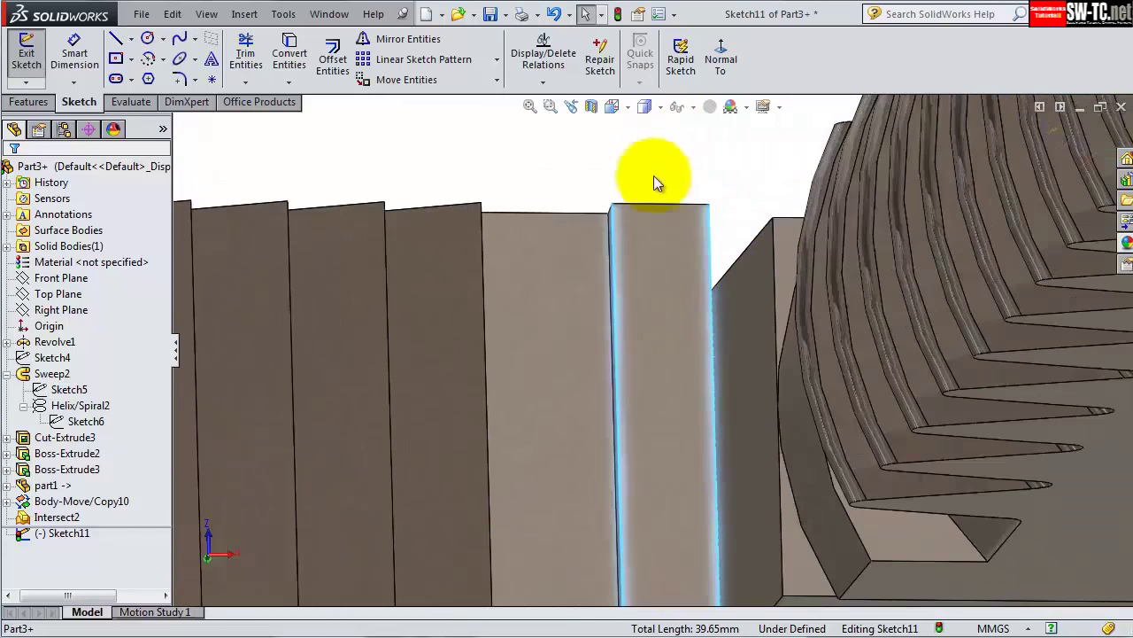
{"action": "left_click", "coordinate": [289, 54]}
- Extrude-cut the sketch Up To Surface at the adjacent face, trimming the strip from the jaw
{"action": "left_click", "coordinate": [28, 101]}
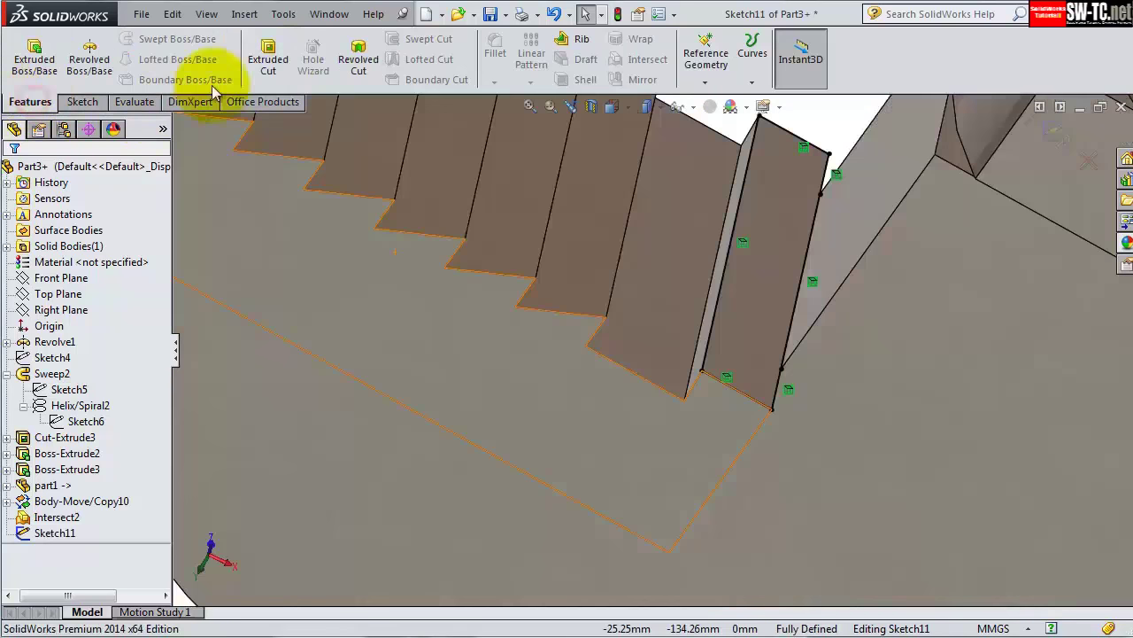
{"action": "left_click", "coordinate": [268, 64]}
{"action": "left_click", "coordinate": [50, 280]}
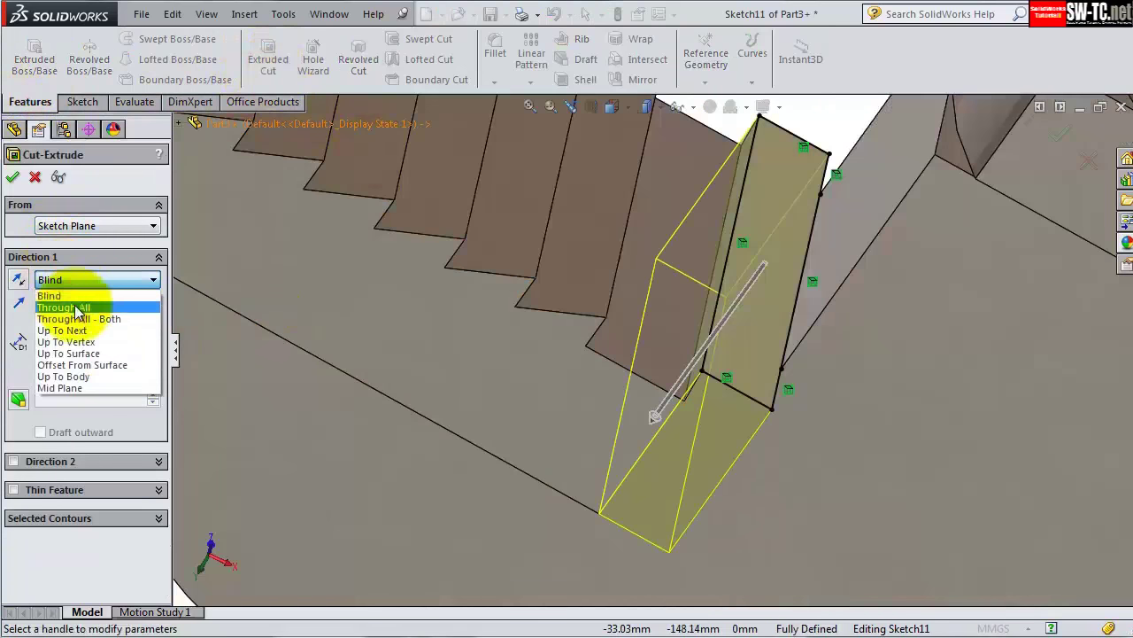
{"action": "left_click", "coordinate": [88, 363]}
{"action": "left_click", "coordinate": [542, 340]}
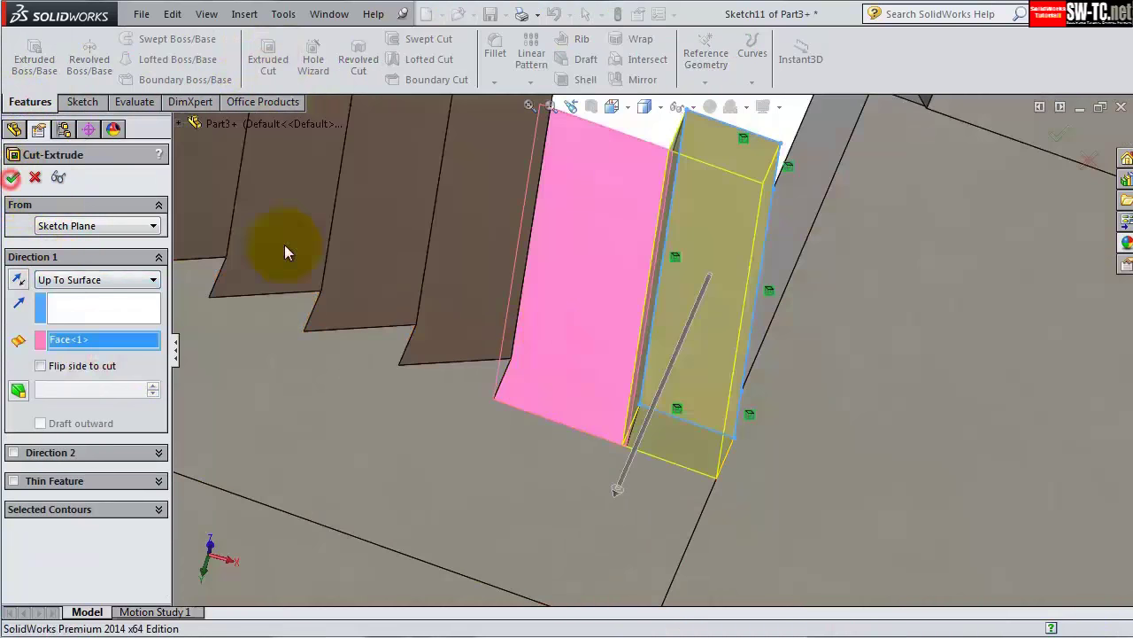
{"action": "left_click", "coordinate": [12, 176]}
{"action": "left_click", "coordinate": [7, 533]}
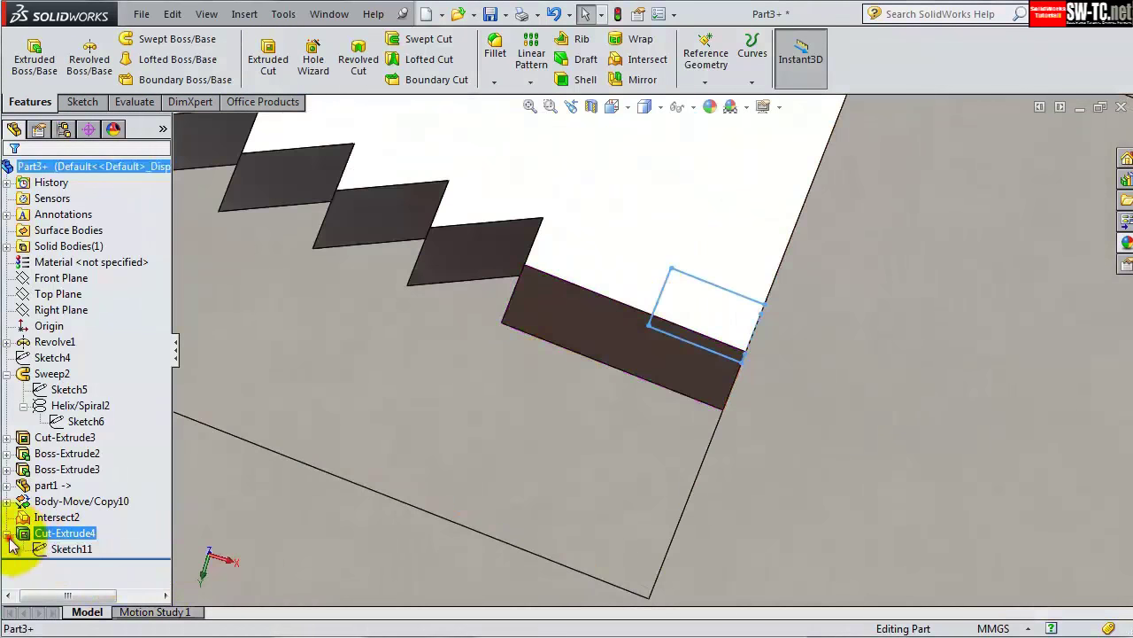
{"action": "left_click", "coordinate": [69, 549]}
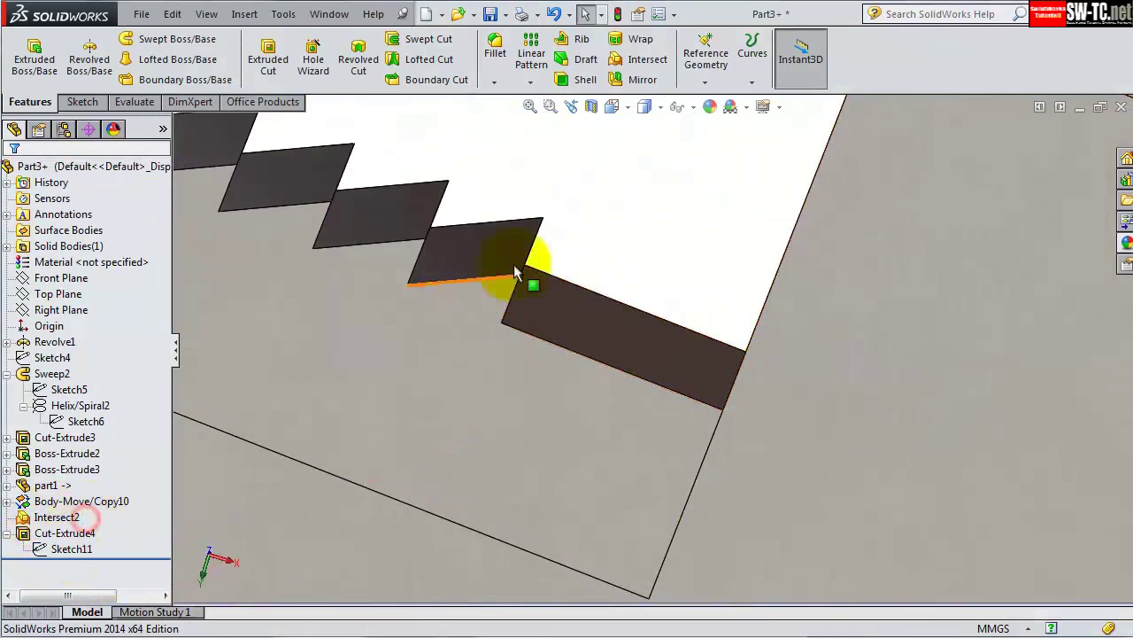
{"action": "mouse_move", "coordinate": [519, 266]}
{"action": "middle_mouse_down"}
{"action": "mouse_move", "coordinate": [652, 310]}
{"action": "mouse_move", "coordinate": [792, 324]}
{"action": "mouse_move", "coordinate": [734, 428]}
{"action": "mouse_move", "coordinate": [626, 222]}
{"action": "mouse_move", "coordinate": [782, 329]}
{"action": "middle_mouse_up"}
{"action": "scroll", "coordinate": [846, 519], "scroll_direction": "up", "scroll_amount": 5}
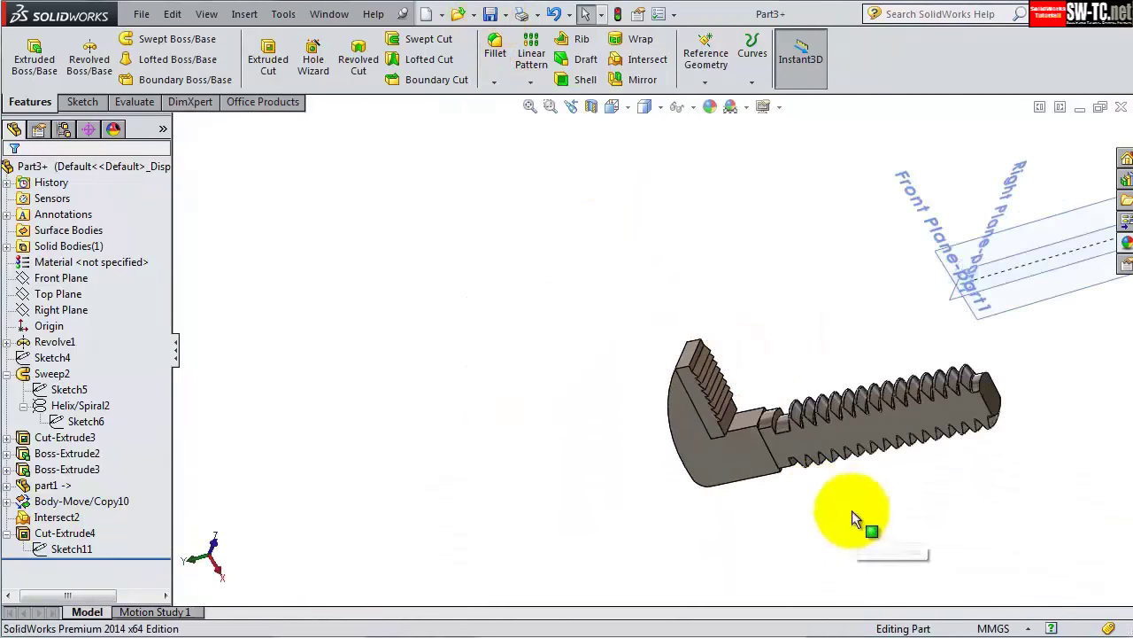
{"action": "mouse_move", "coordinate": [860, 523]}
{"action": "middle_mouse_down"}
{"action": "mouse_move", "coordinate": [903, 387]}
{"action": "mouse_move", "coordinate": [878, 520]}
{"action": "middle_mouse_up"}
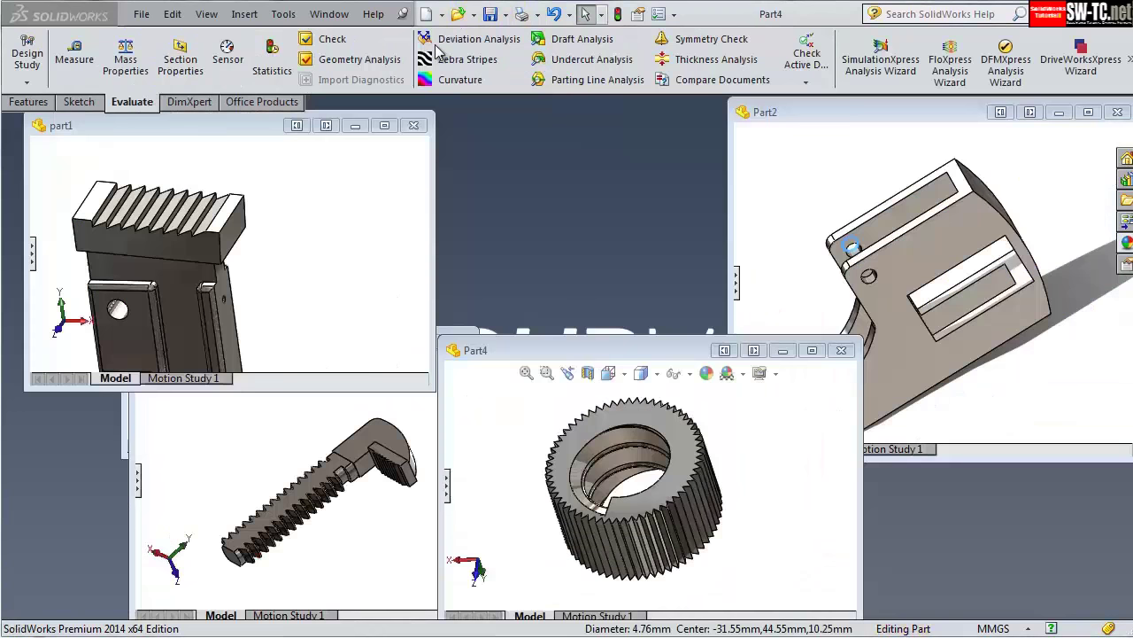
- Create a new part and sketch a Ø4.75 mm circle at the origin on the Front Plane
{"action": "left_click", "coordinate": [425, 13]}
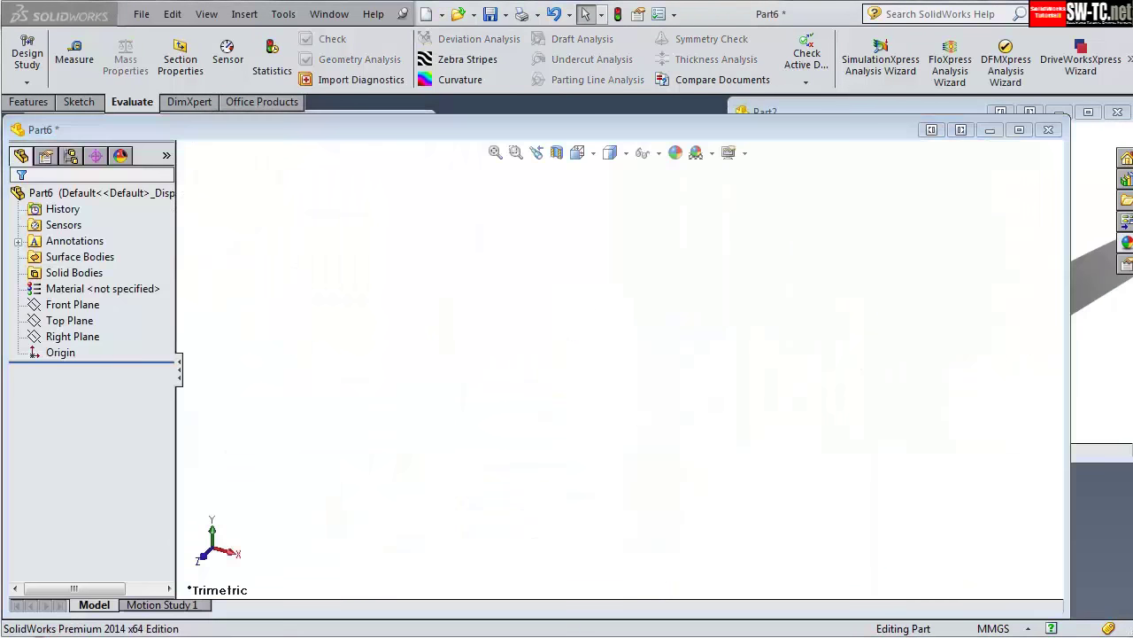
{"action": "left_click", "coordinate": [89, 300]}
{"action": "left_click", "coordinate": [115, 285]}
{"action": "left_click", "coordinate": [147, 38]}
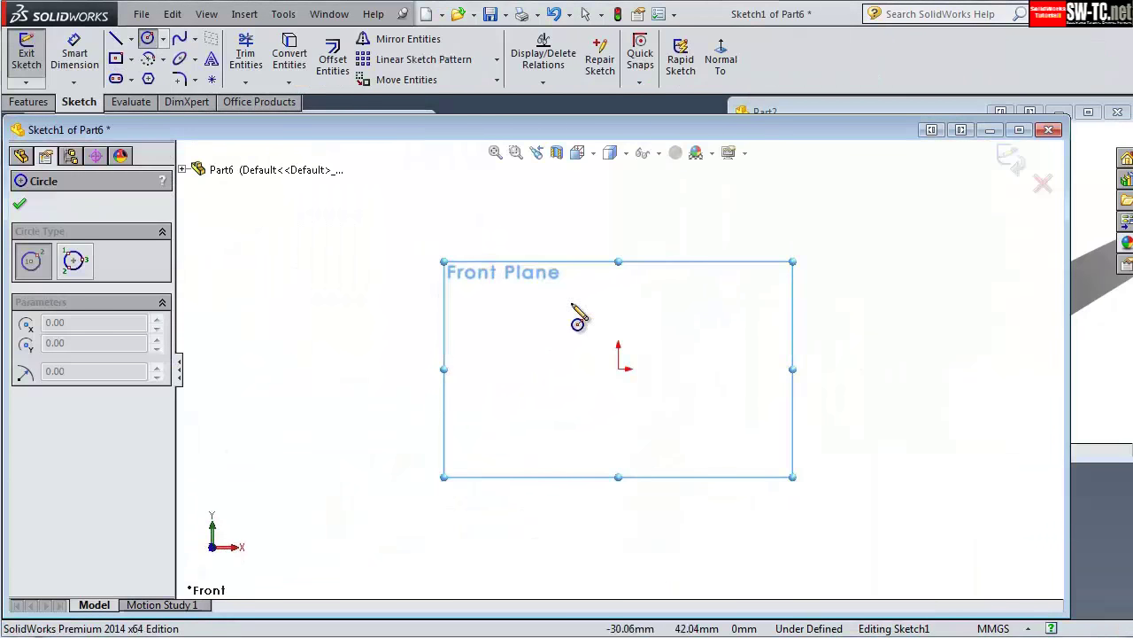
{"action": "left_click", "coordinate": [618, 369]}
{"action": "left_click", "coordinate": [618, 326]}
{"action": "left_click", "coordinate": [74, 58]}
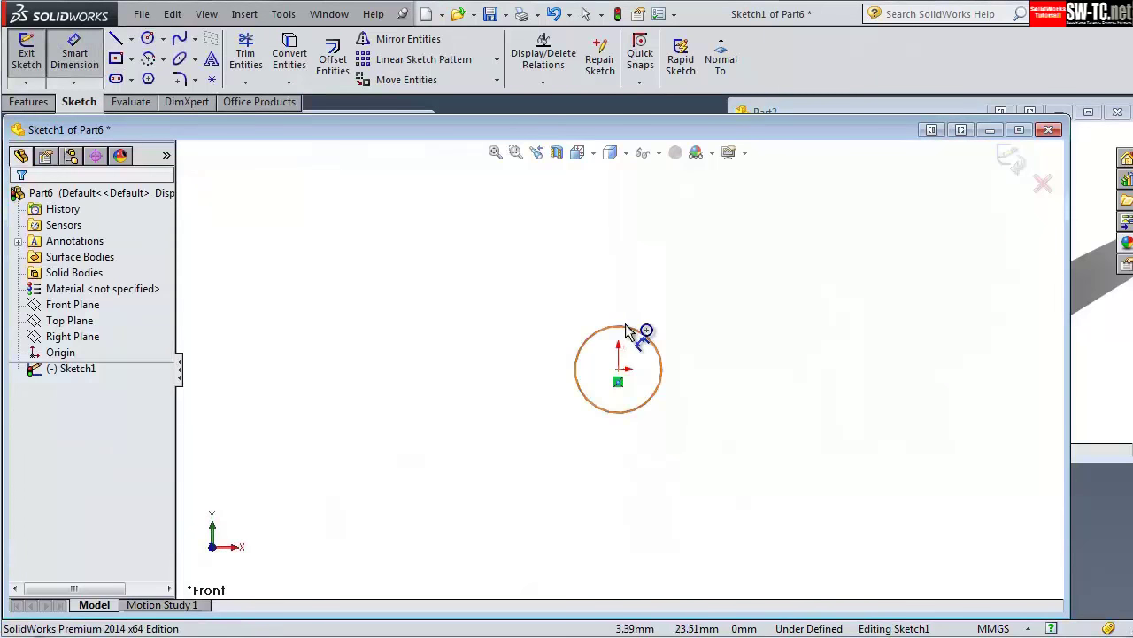
{"action": "left_click", "coordinate": [639, 331]}
{"action": "left_click", "coordinate": [717, 341]}
{"action": "type", "text": "4.75"}
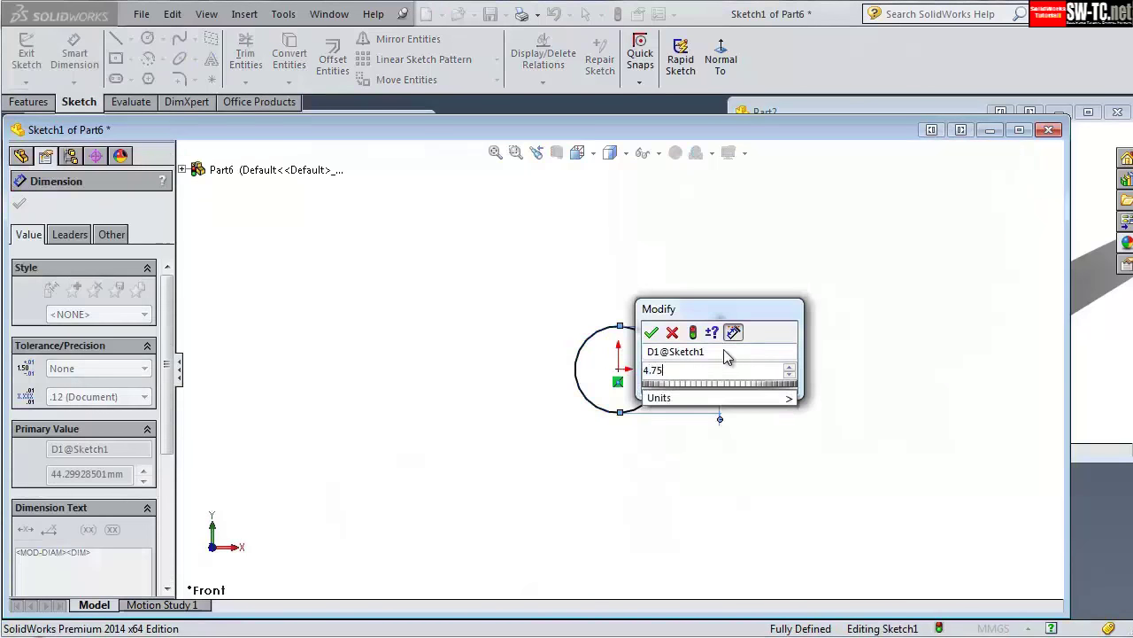
{"action": "key", "text": "Return"}
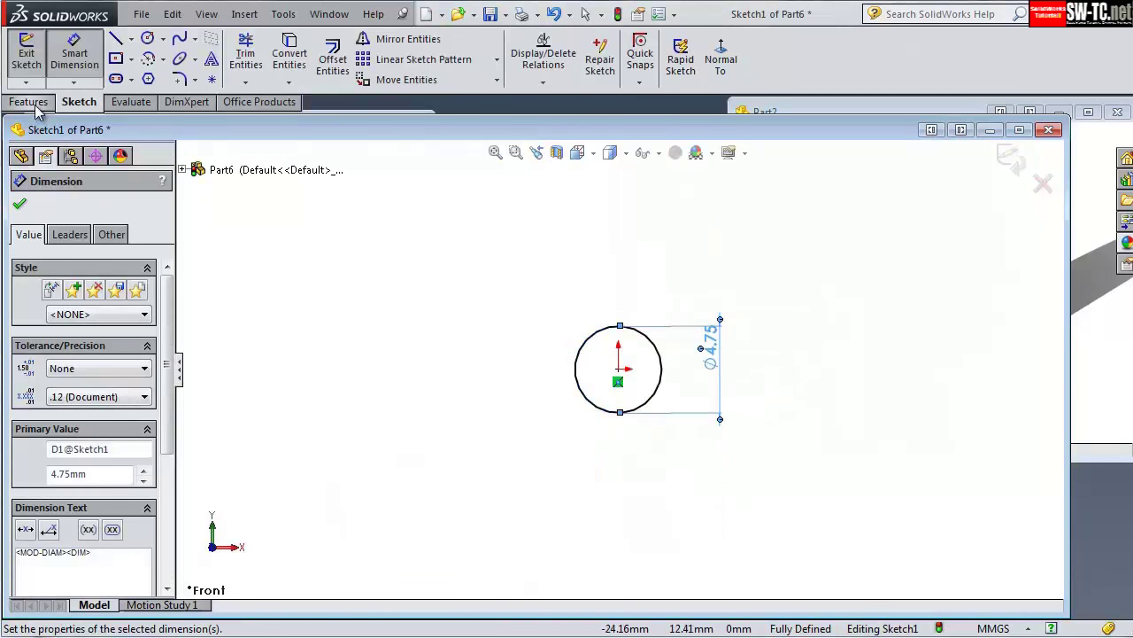
- Extrude the circle 20.60 mm into a solid cylinder
{"action": "left_click", "coordinate": [31, 103]}
{"action": "left_click", "coordinate": [33, 59]}
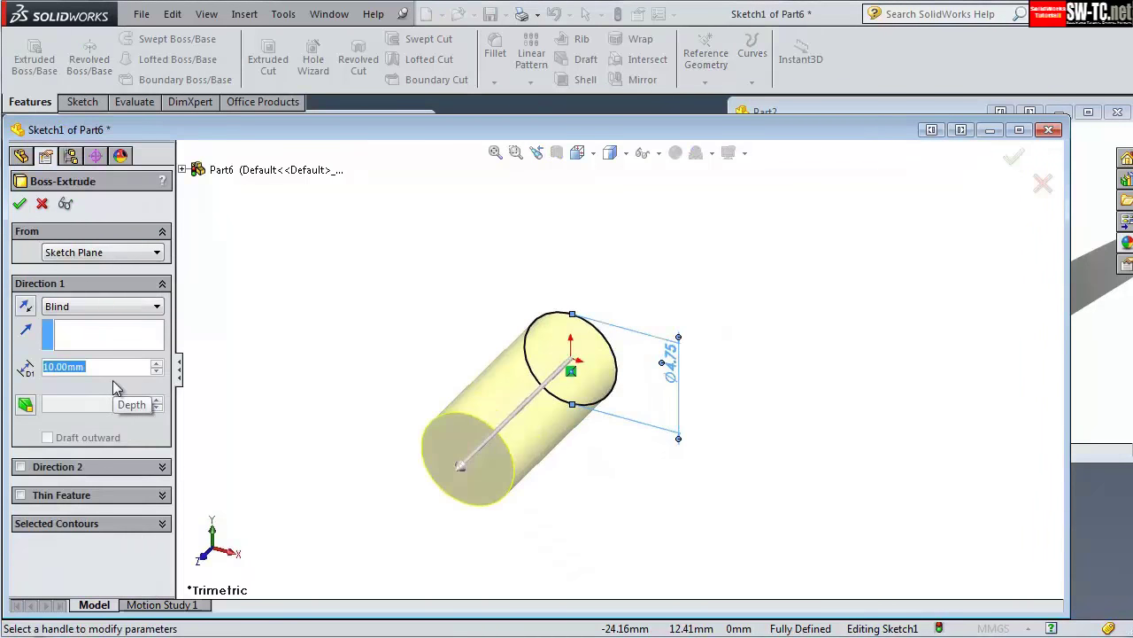
{"action": "type", "text": "20.5"}
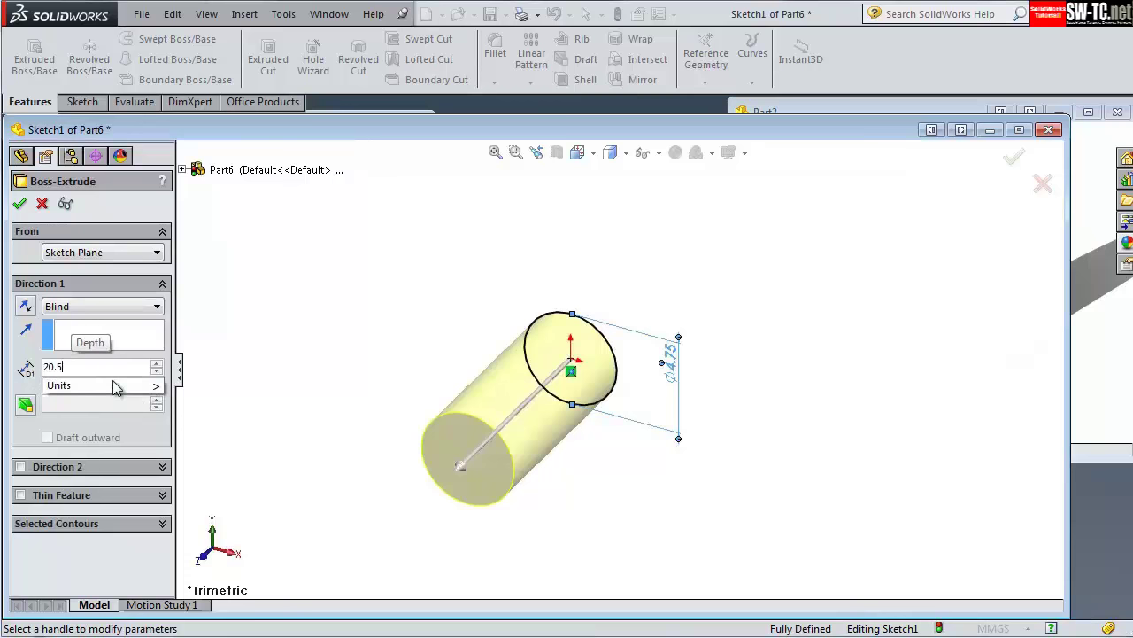
{"action": "key", "text": "Return"}
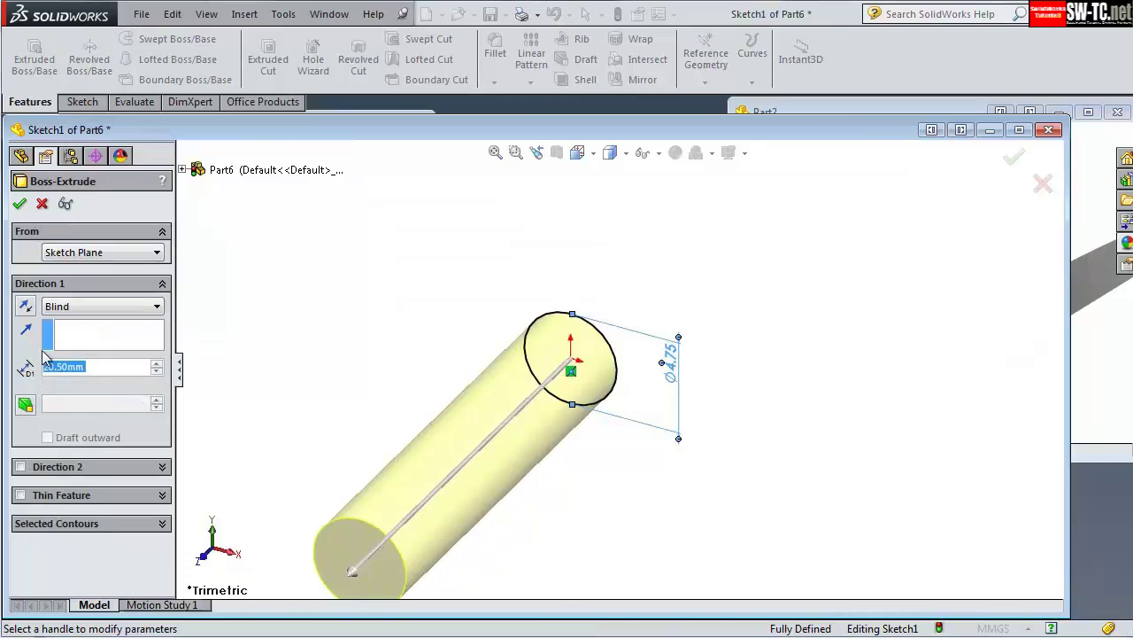
{"action": "type", "text": "6"}
{"action": "key", "text": "Return"}
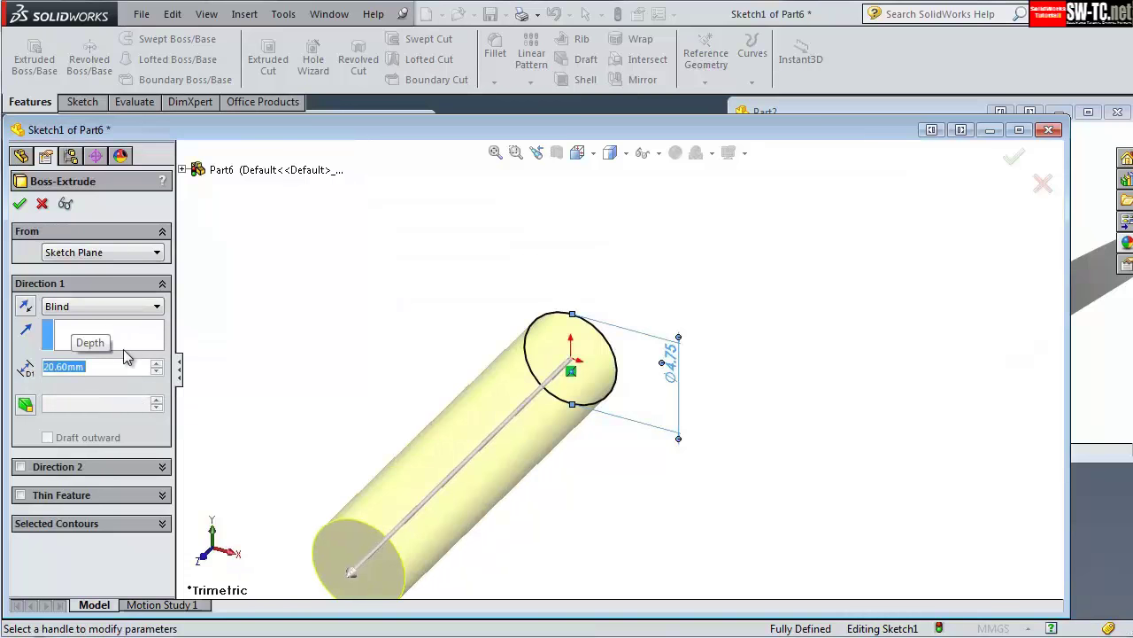
{"action": "key", "text": "Return"}
{"action": "middle_click_drag", "start_coordinate": [478, 522], "coordinate": [478, 456]}
{"action": "left_click", "coordinate": [478, 456]}
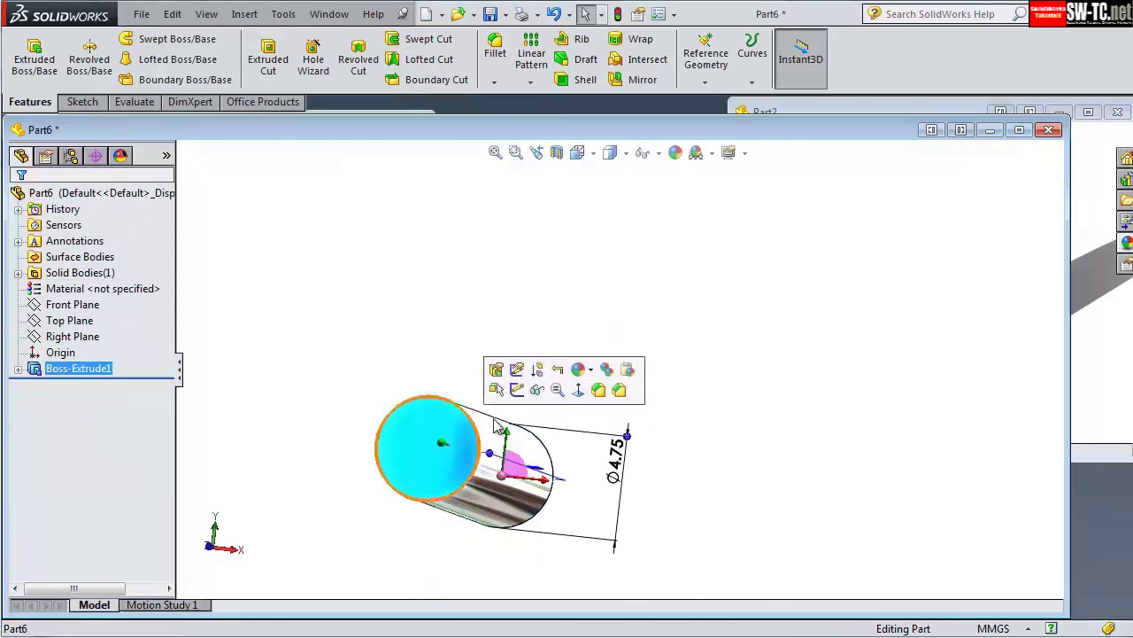
- On the cylinder's end face, sketch an origin-centred circle dimensioned to Ø6 mm
{"action": "left_click", "coordinate": [517, 390]}
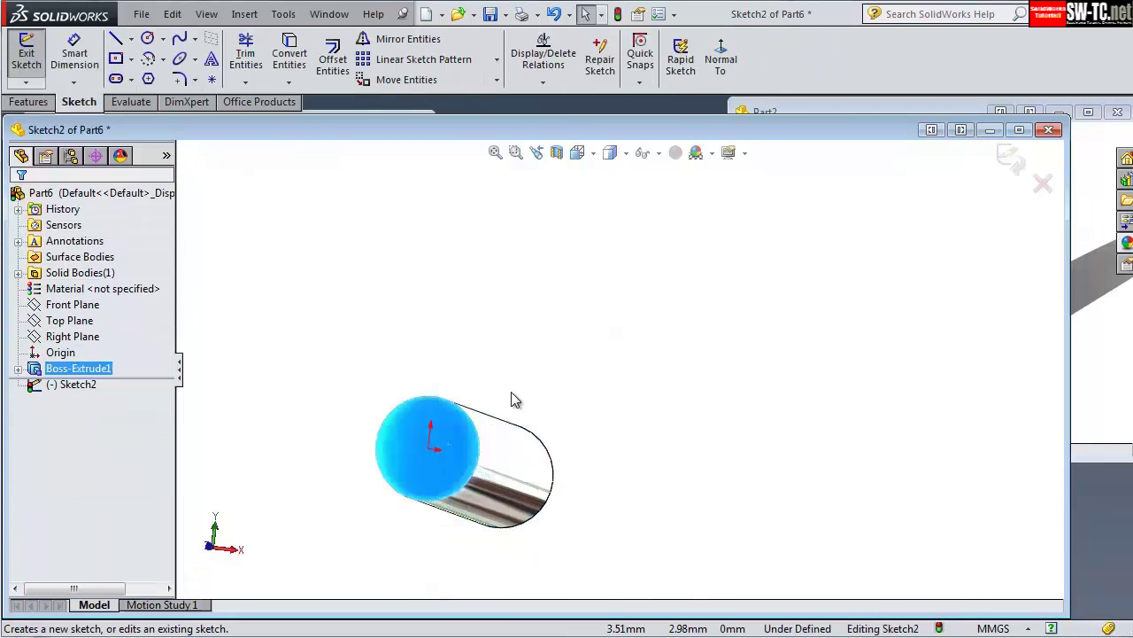
{"action": "left_click", "coordinate": [148, 40]}
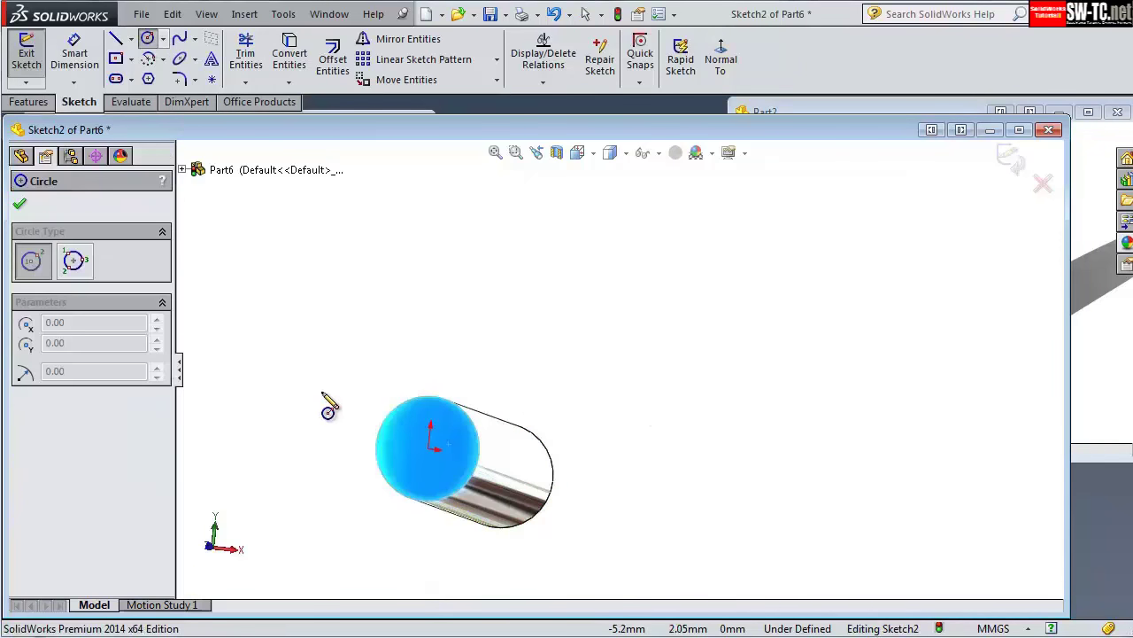
{"action": "left_click_drag", "start_coordinate": [428, 448], "coordinate": [436, 354]}
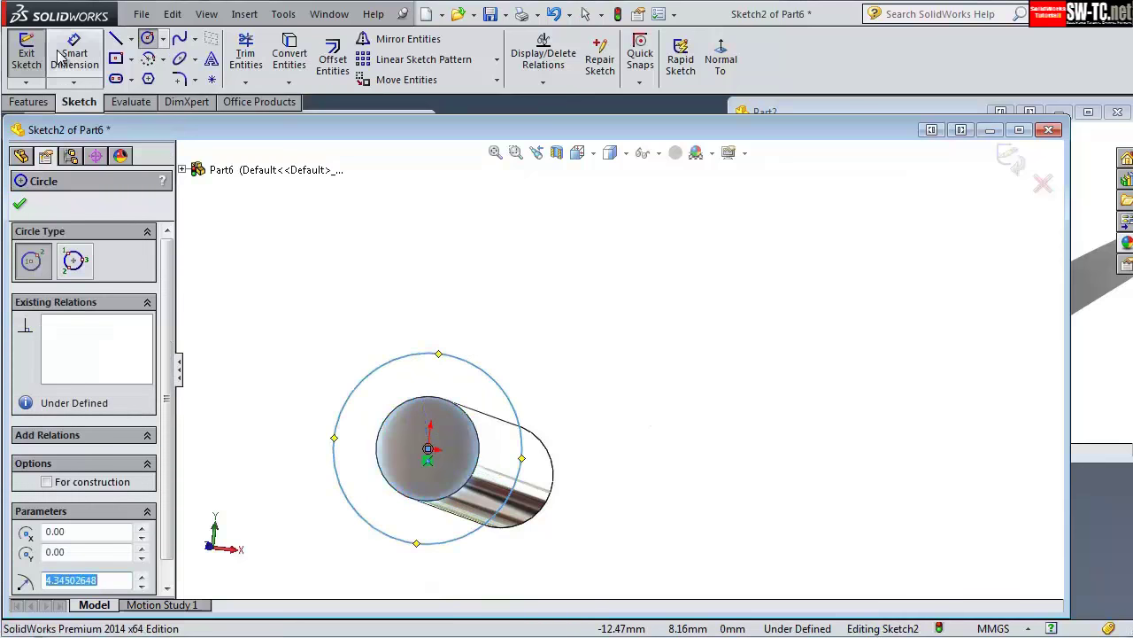
{"action": "left_click", "coordinate": [59, 55]}
{"action": "left_click", "coordinate": [519, 398]}
{"action": "left_click", "coordinate": [569, 396]}
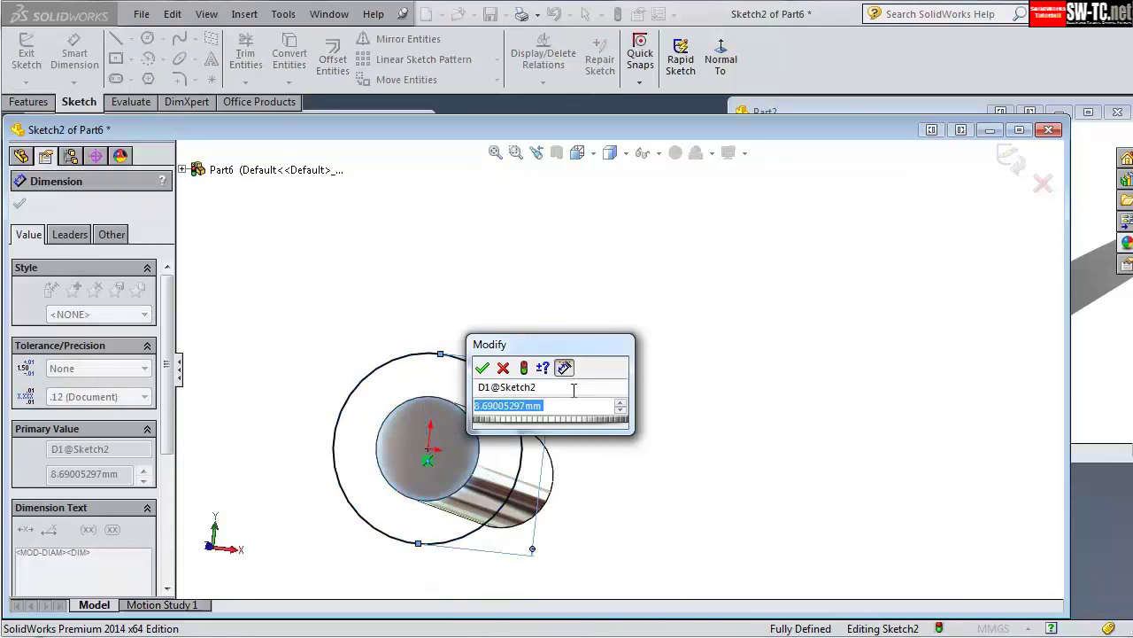
{"action": "type", "text": "6"}
{"action": "key", "text": "Return"}
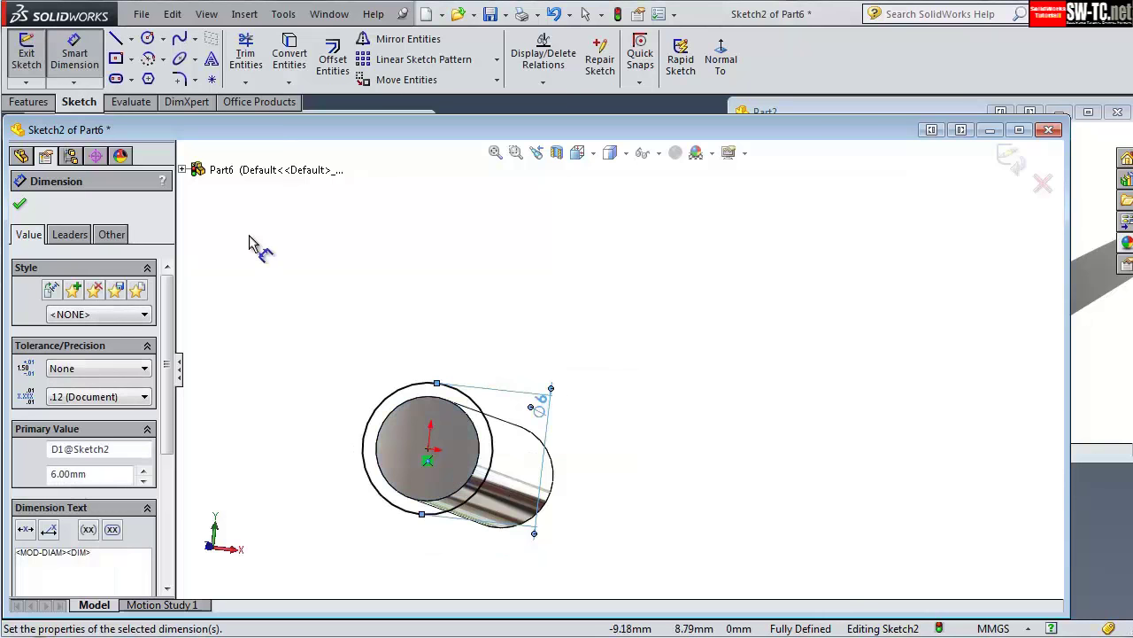
- Extrude the 6 mm circle 0.5 mm to form a collar
{"action": "left_click", "coordinate": [28, 102]}
{"action": "left_click", "coordinate": [34, 59]}
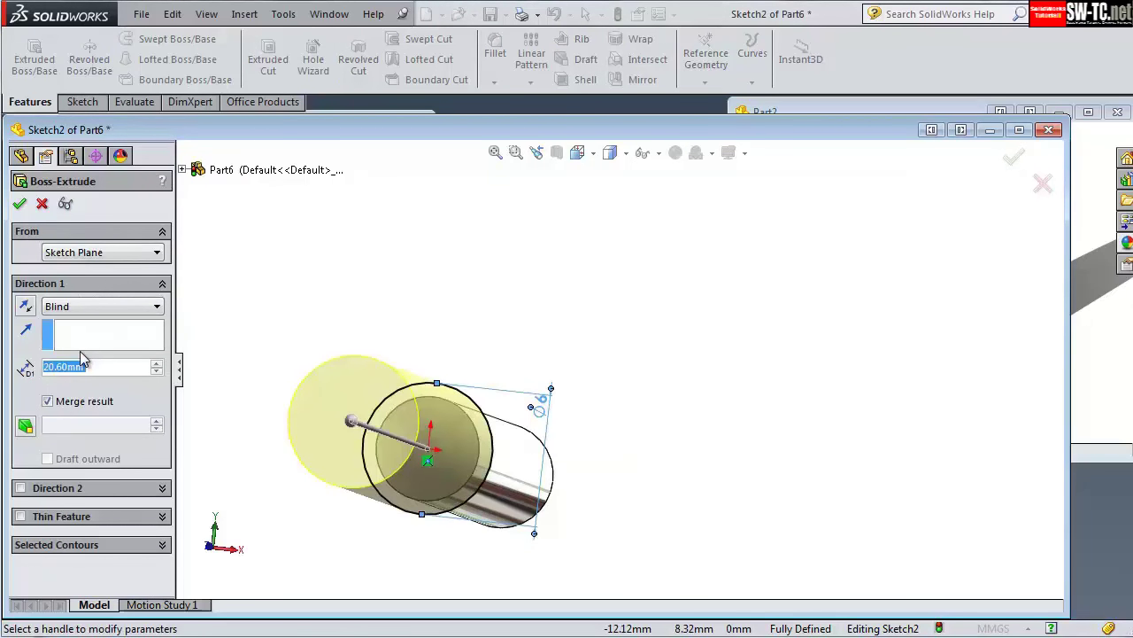
{"action": "type", "text": "0.5"}
{"action": "key", "text": "Return"}
{"action": "left_click", "coordinate": [21, 206]}
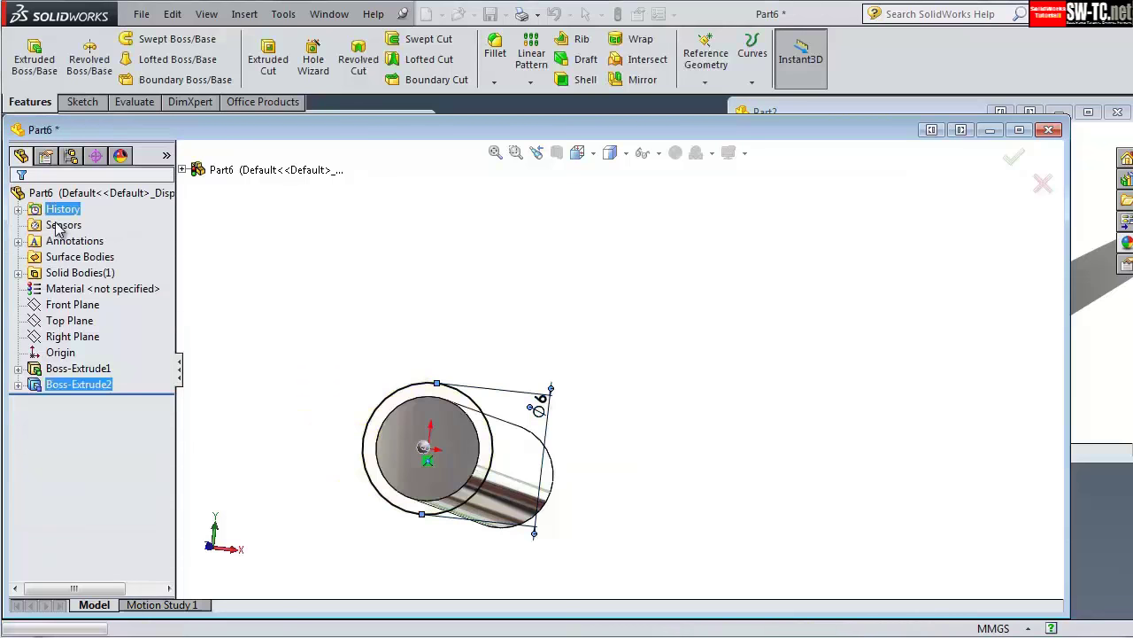
- Cap the collar's end face with a 2 mm dome
{"action": "left_click", "coordinate": [201, 16]}
{"action": "mouse_move", "coordinate": [245, 15]}
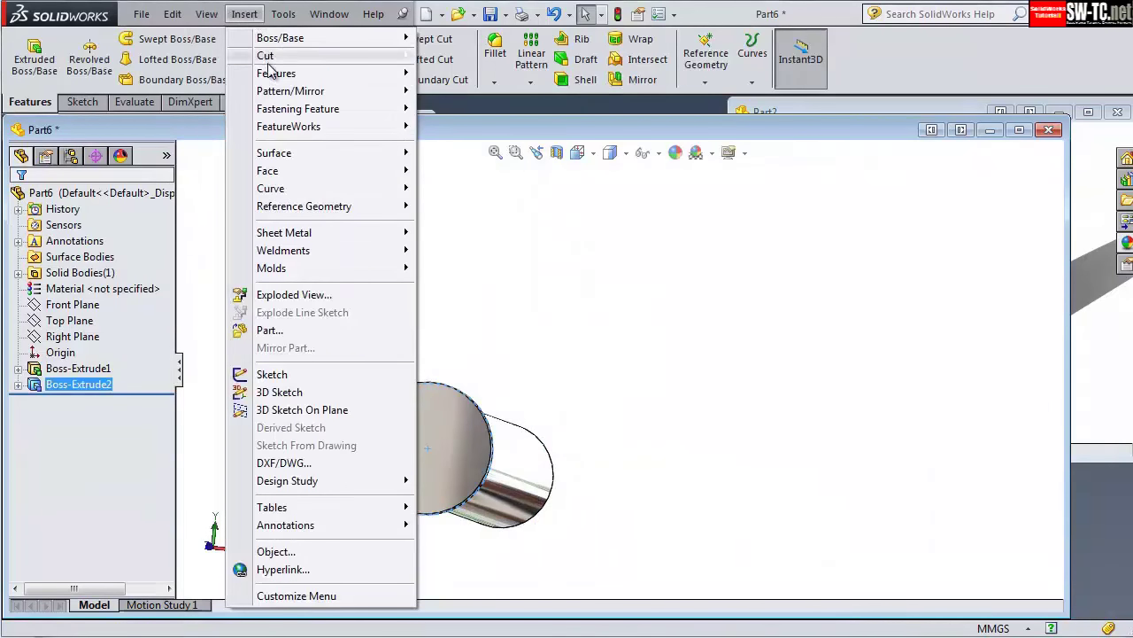
{"action": "left_click", "coordinate": [461, 205]}
{"action": "left_click", "coordinate": [499, 479]}
{"action": "type", "text": "2"}
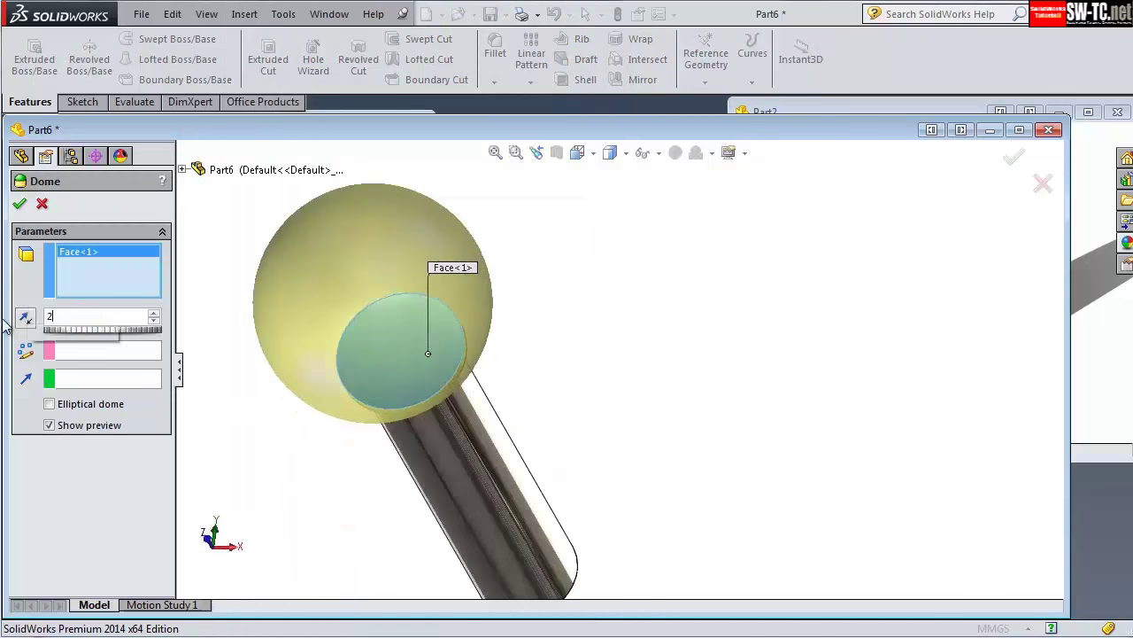
{"action": "key", "text": "Return"}
{"action": "left_click", "coordinate": [19, 205]}
{"action": "mouse_move", "coordinate": [488, 413]}
{"action": "middle_mouse_down"}
{"action": "mouse_move", "coordinate": [460, 275]}
{"action": "mouse_move", "coordinate": [546, 464]}
{"action": "middle_mouse_up"}
{"action": "left_click", "coordinate": [546, 464]}
- Sketch an origin-centred Ø8 mm circle on the pin's opposite end face
{"action": "left_click", "coordinate": [620, 409]}
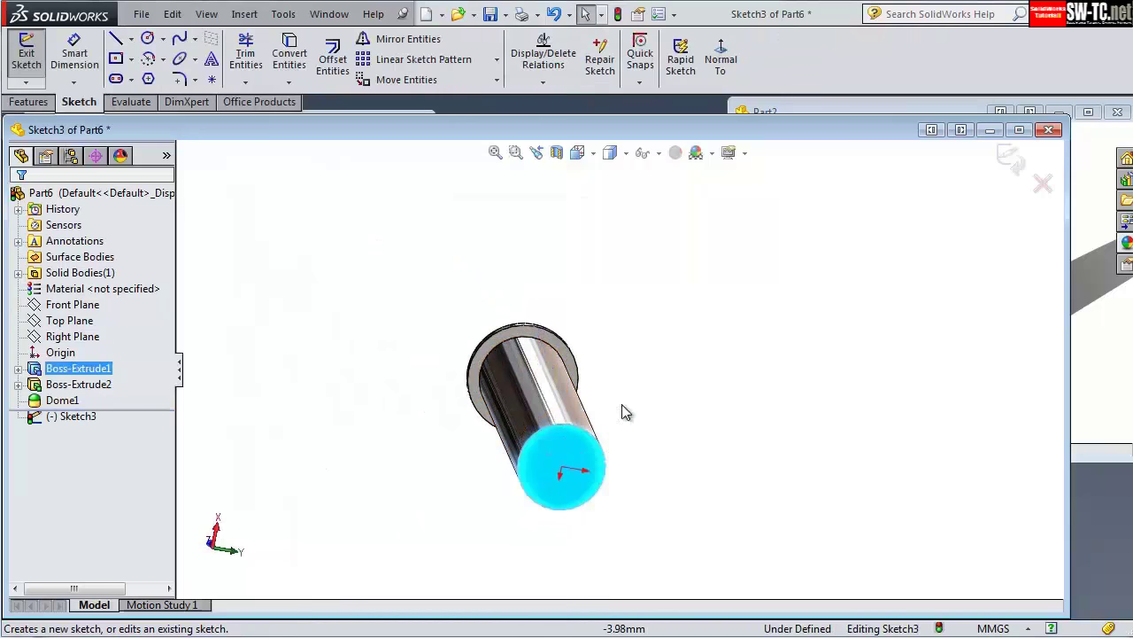
{"action": "left_click", "coordinate": [147, 39]}
{"action": "left_click", "coordinate": [561, 467]}
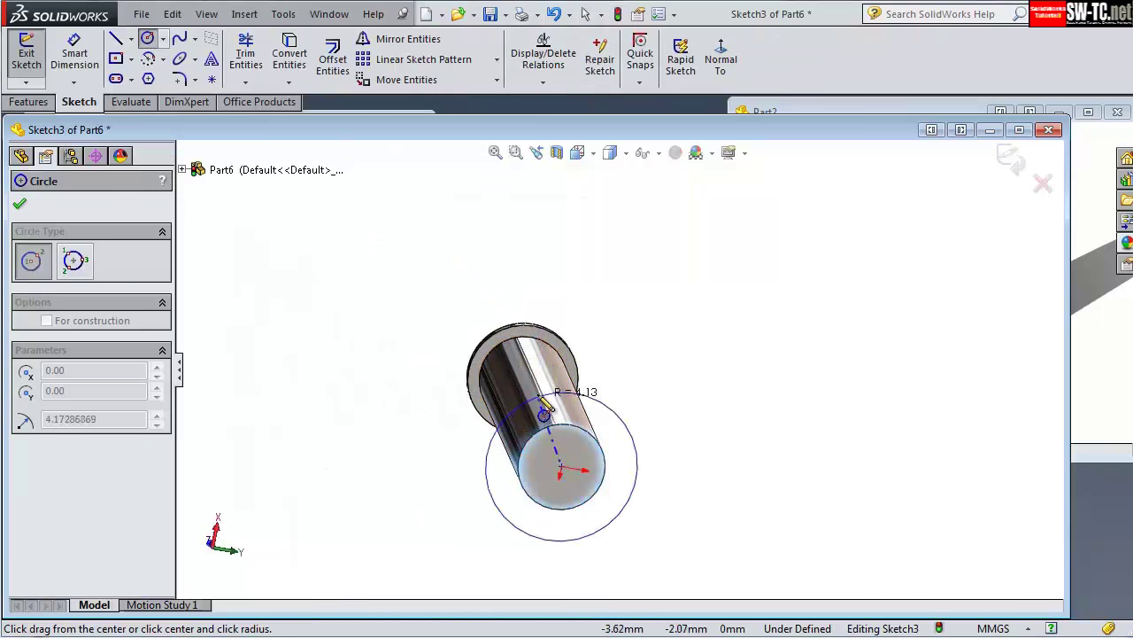
{"action": "left_click", "coordinate": [576, 391]}
{"action": "left_click", "coordinate": [75, 55]}
{"action": "left_click", "coordinate": [640, 431]}
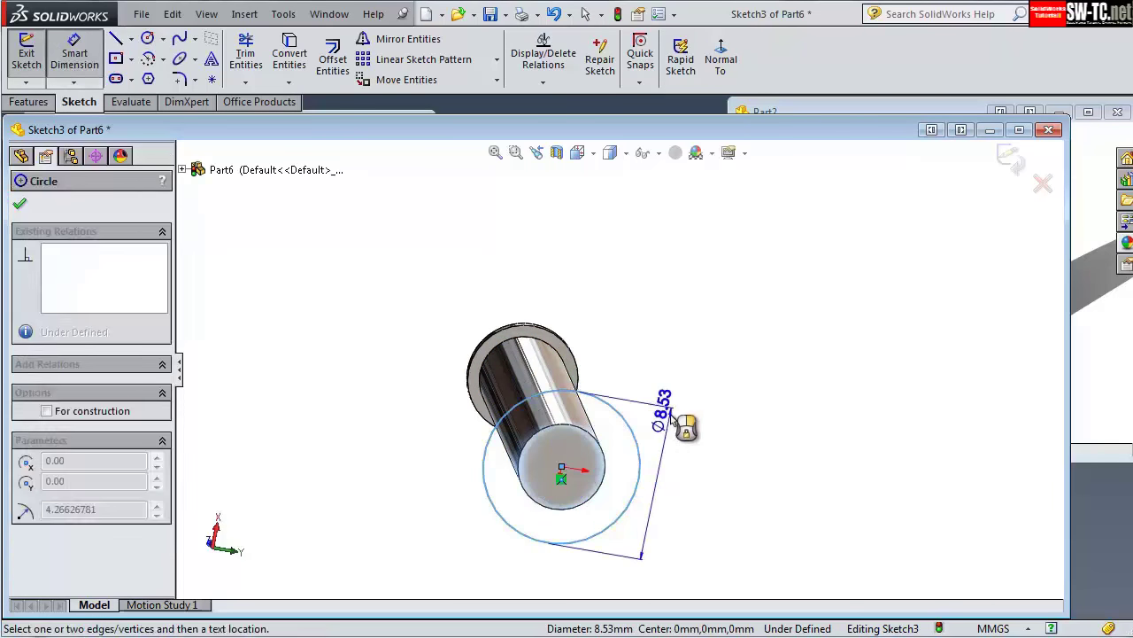
{"action": "left_click", "coordinate": [664, 412]}
{"action": "key", "text": "Return"}
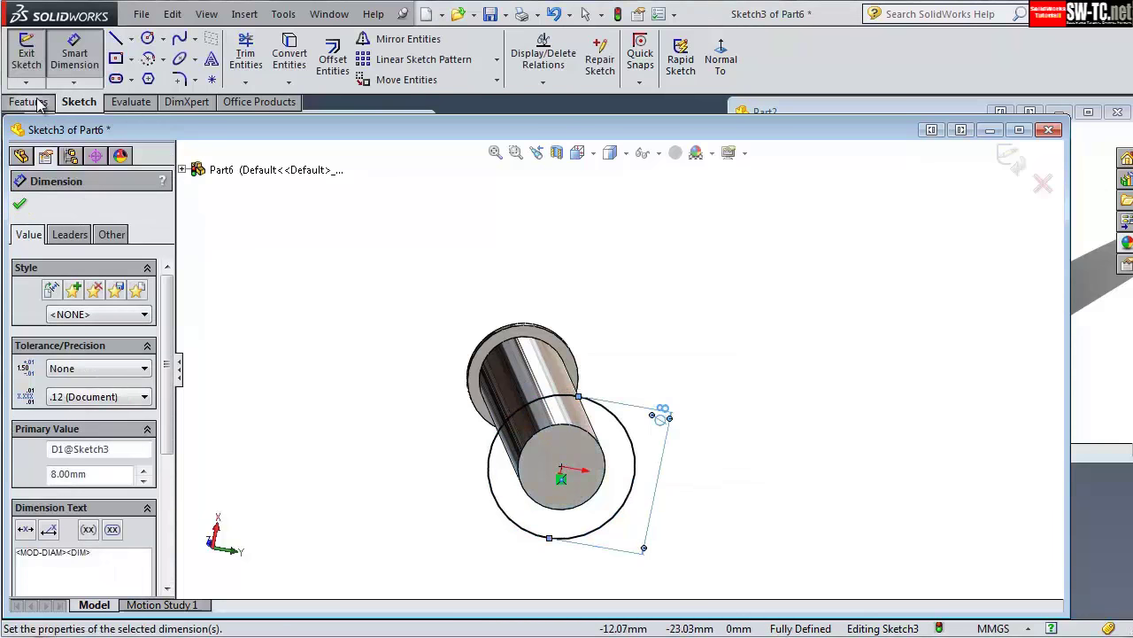
- Extrude the 8 mm circle into a 0.5 mm collar and dome its end face
{"action": "left_click", "coordinate": [39, 105]}
{"action": "left_click", "coordinate": [44, 69]}
{"action": "type", "text": "0.5"}
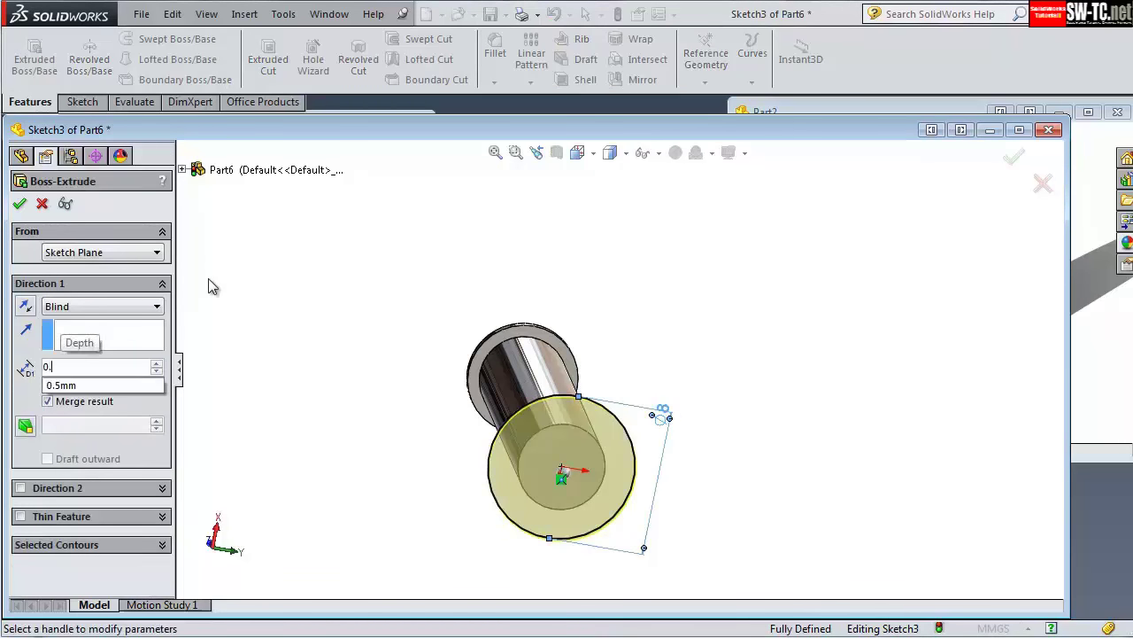
{"action": "left_click", "coordinate": [18, 204]}
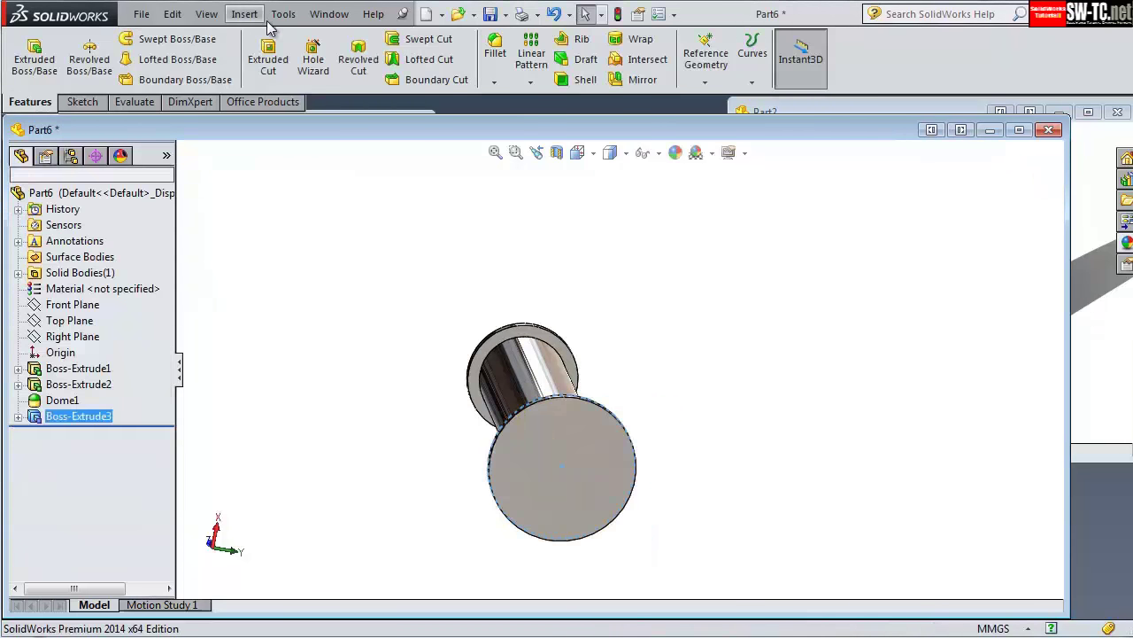
{"action": "left_click", "coordinate": [244, 13]}
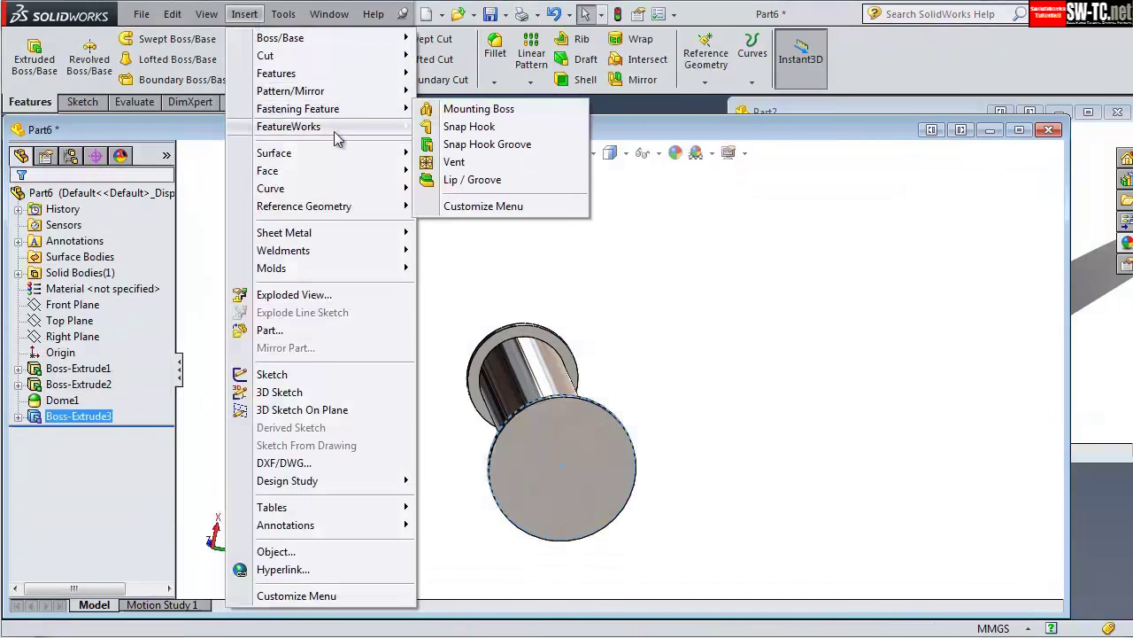
{"action": "left_click", "coordinate": [476, 212]}
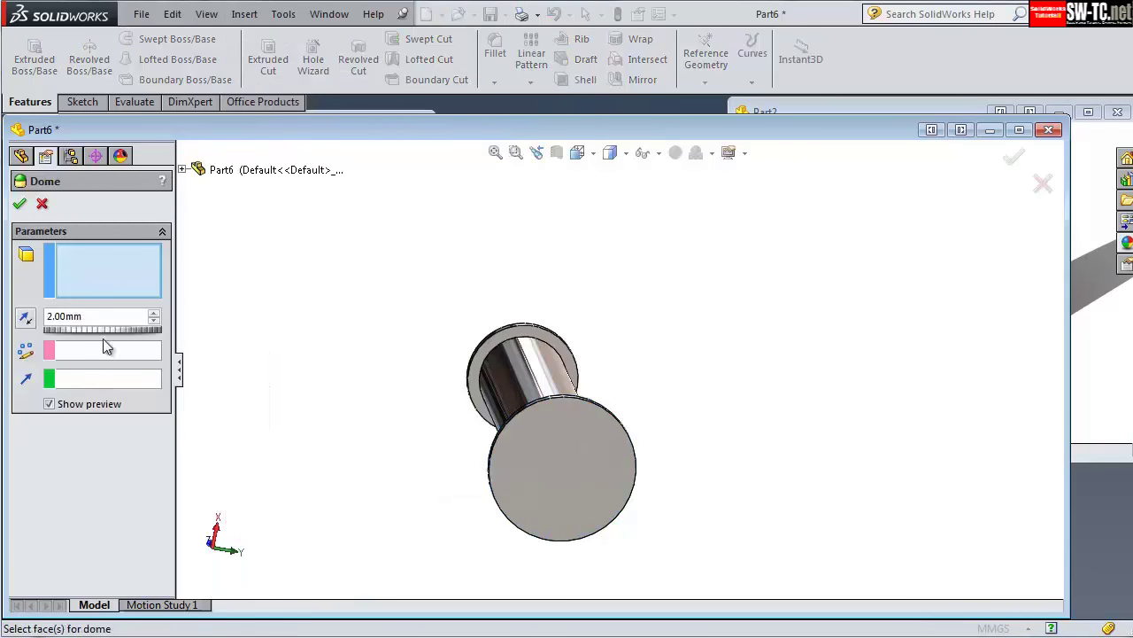
{"action": "left_click", "coordinate": [496, 463]}
{"action": "left_click", "coordinate": [23, 208]}
- Save the part as Part6
{"action": "mouse_move", "coordinate": [501, 380]}
{"action": "middle_mouse_down"}
{"action": "mouse_move", "coordinate": [628, 362]}
{"action": "mouse_move", "coordinate": [611, 392]}
{"action": "middle_mouse_up"}
{"action": "left_click", "coordinate": [491, 17]}
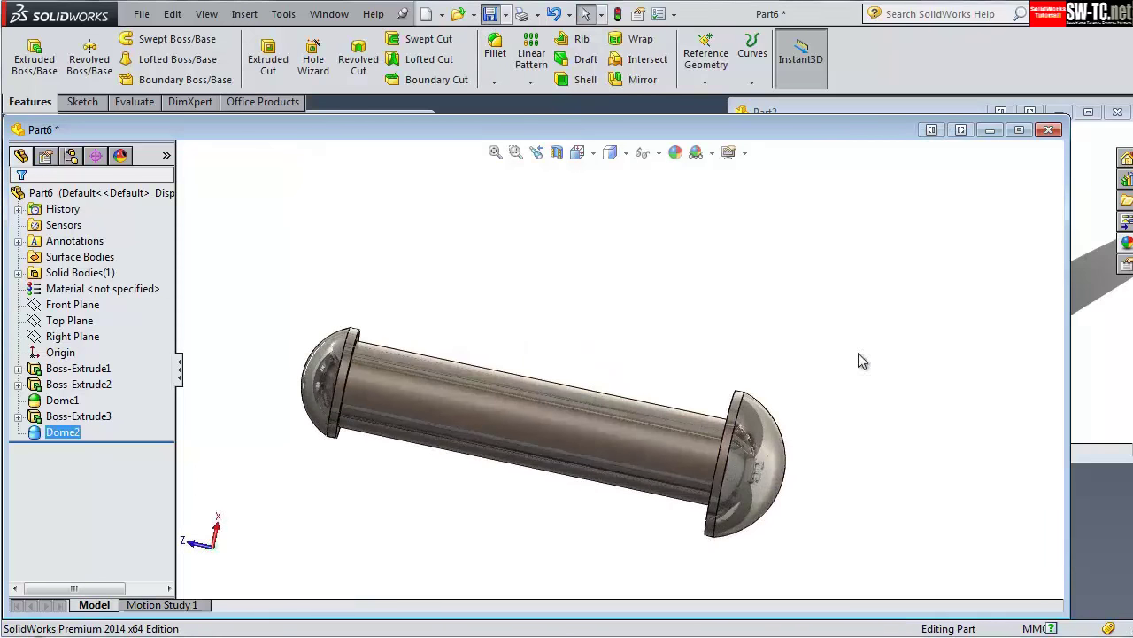
{"action": "left_click", "coordinate": [834, 488]}
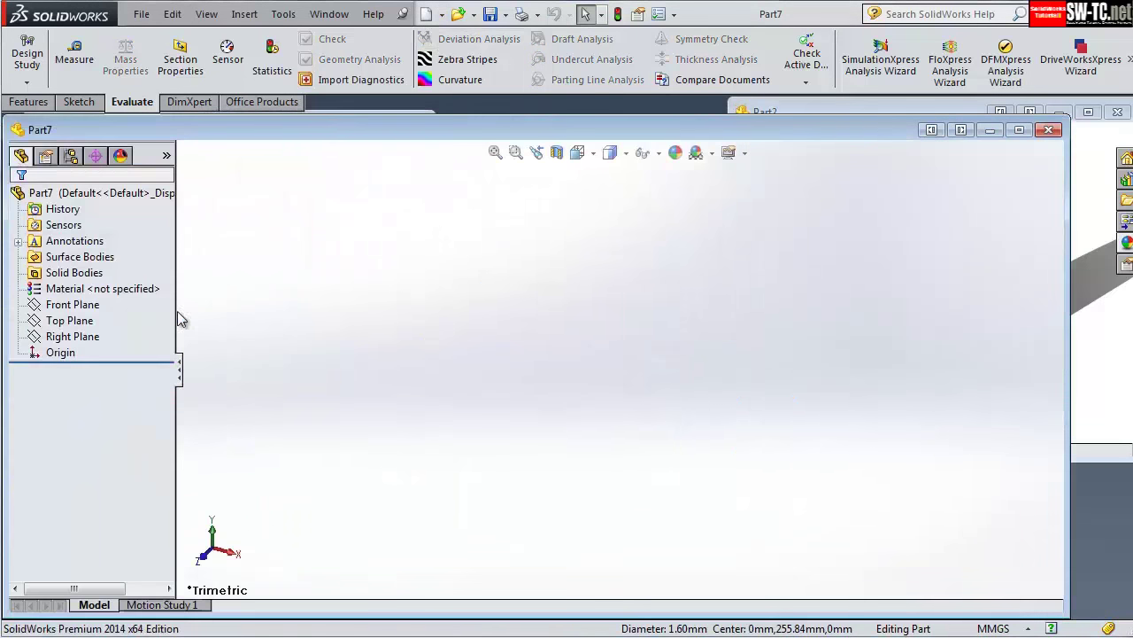
- Sketch a Ø1.5 mm circle at the origin on the Right Plane
{"action": "left_click", "coordinate": [78, 320]}
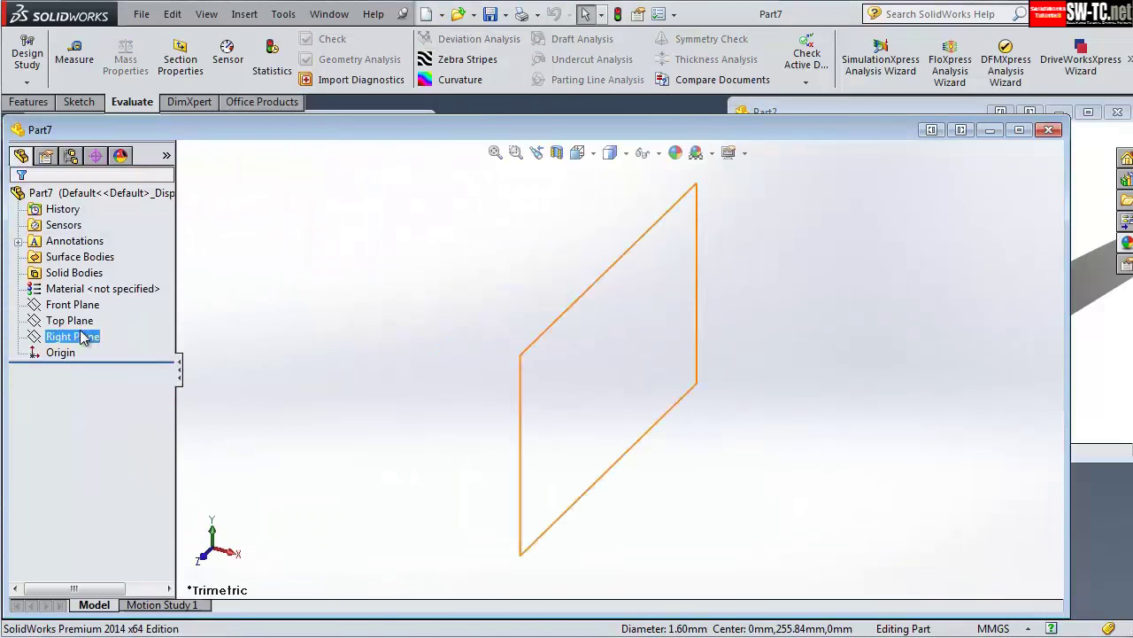
{"action": "left_click", "coordinate": [73, 336]}
{"action": "key", "text": "c"}
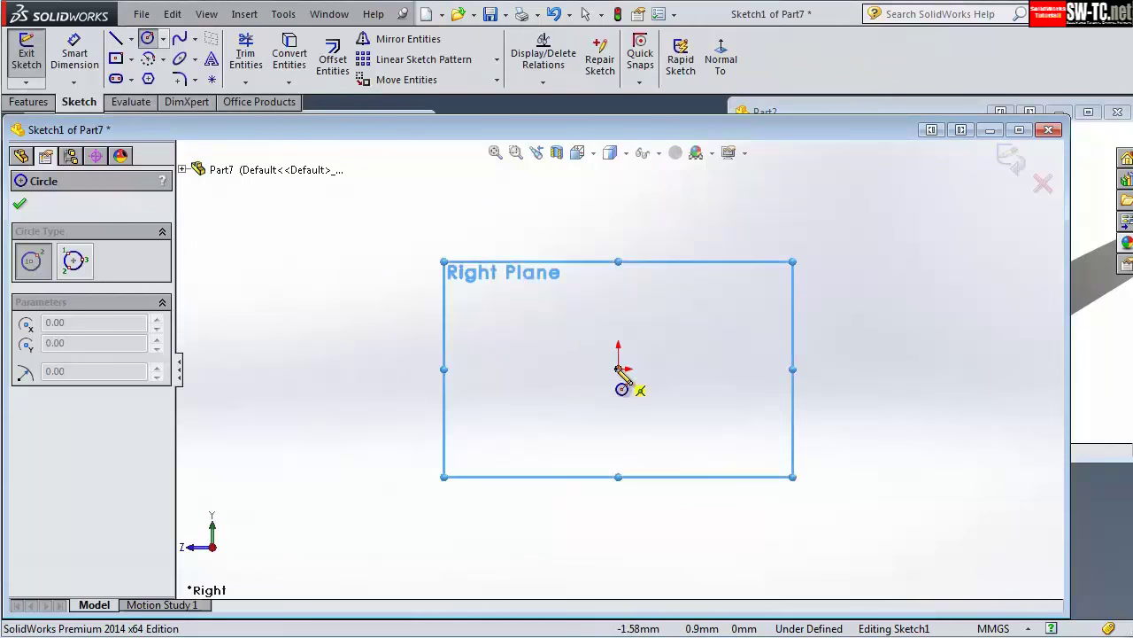
{"action": "left_click_drag", "start_coordinate": [618, 368], "coordinate": [632, 373]}
{"action": "right_click_drag", "start_coordinate": [557, 347], "coordinate": [423, 274]}
{"action": "left_click", "coordinate": [624, 363]}
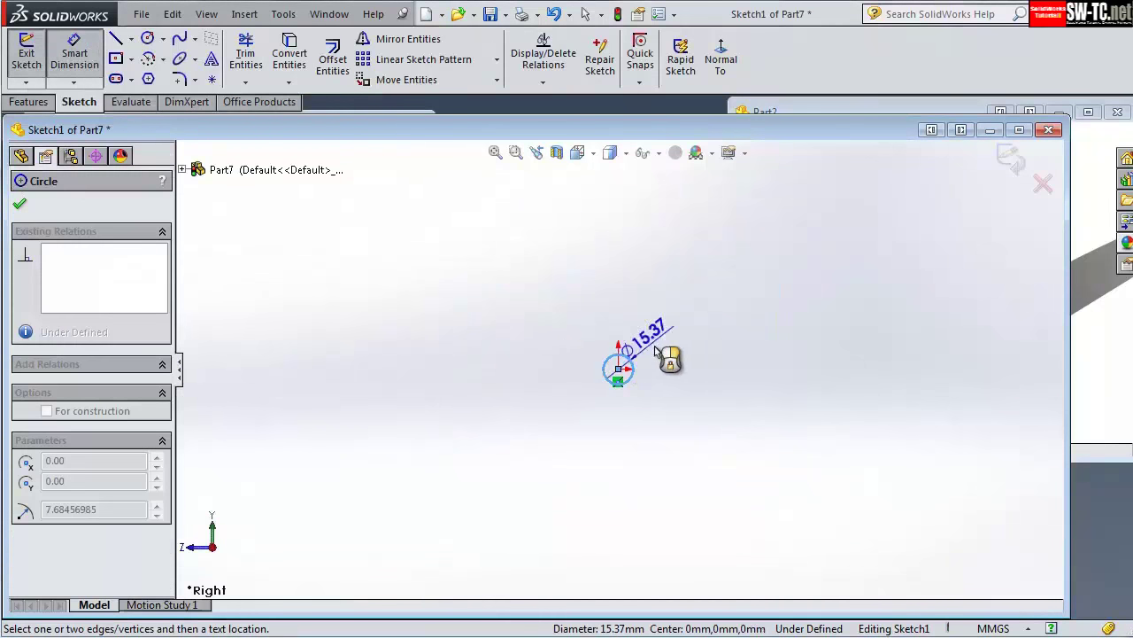
{"action": "left_click", "coordinate": [687, 358]}
{"action": "type", "text": "1.5"}
{"action": "key", "text": "Return"}
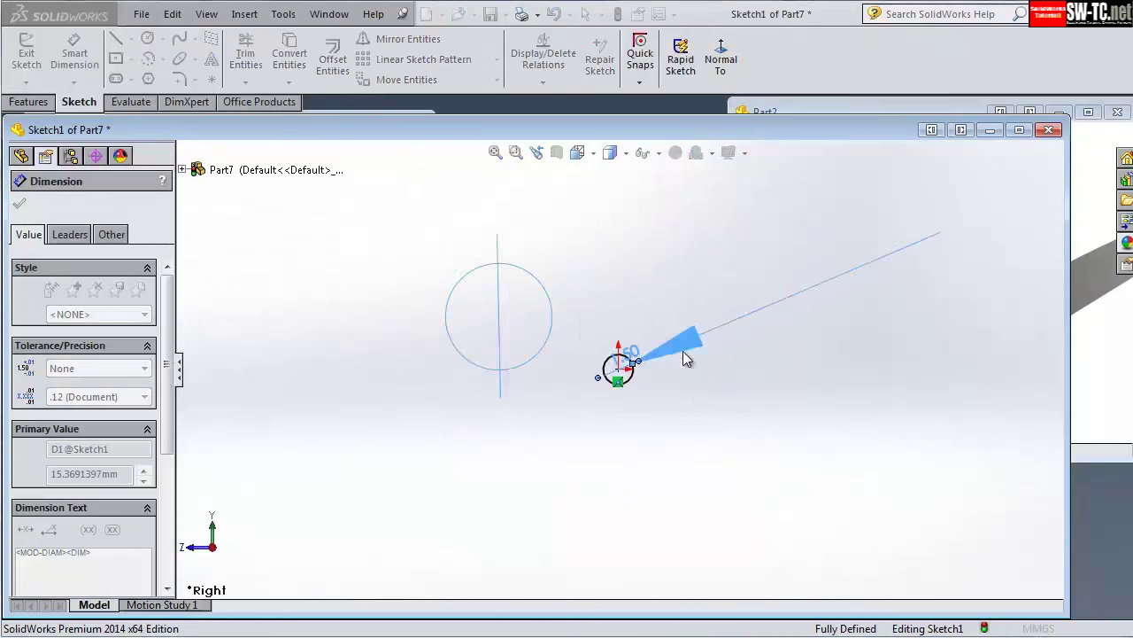
- Extrude the circle 5 mm into the pin shaft
{"action": "left_click", "coordinate": [28, 102]}
{"action": "left_click", "coordinate": [34, 57]}
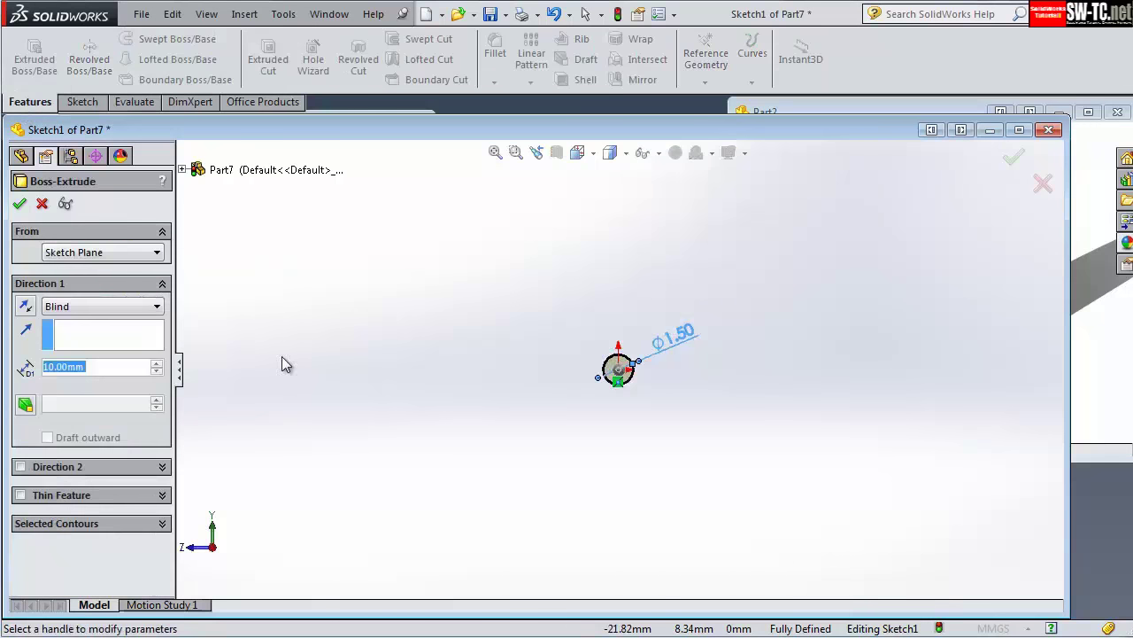
{"action": "type", "text": "5"}
{"action": "key", "text": "Return"}
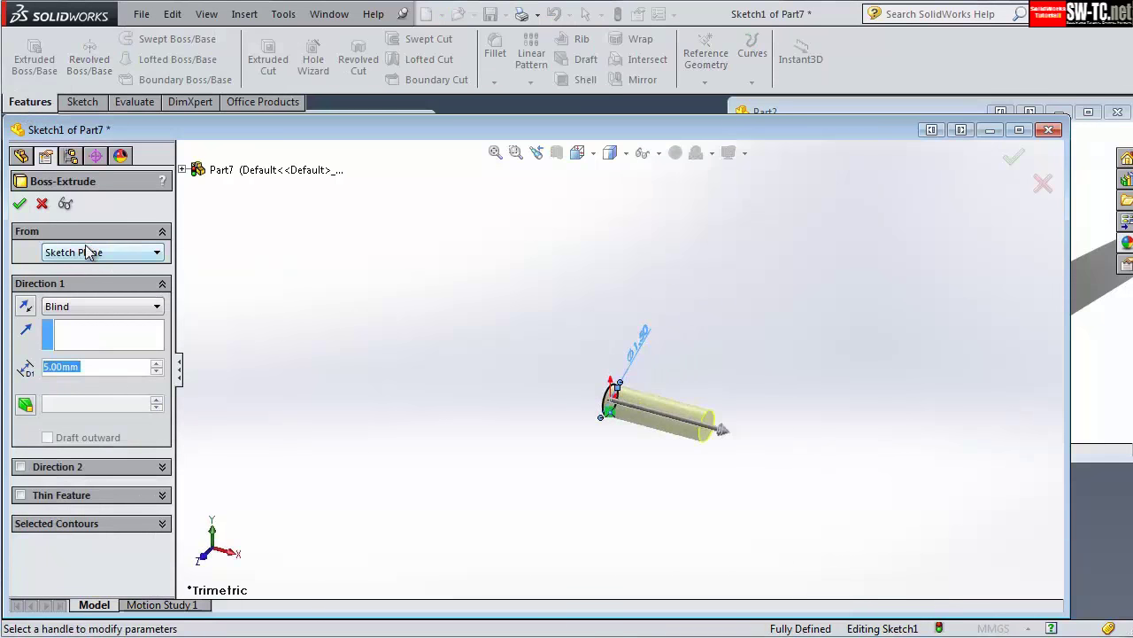
{"action": "left_click", "coordinate": [20, 203]}
- Sketch a Ø2.5 mm circle on the shaft's end face
{"action": "left_click", "coordinate": [686, 414]}
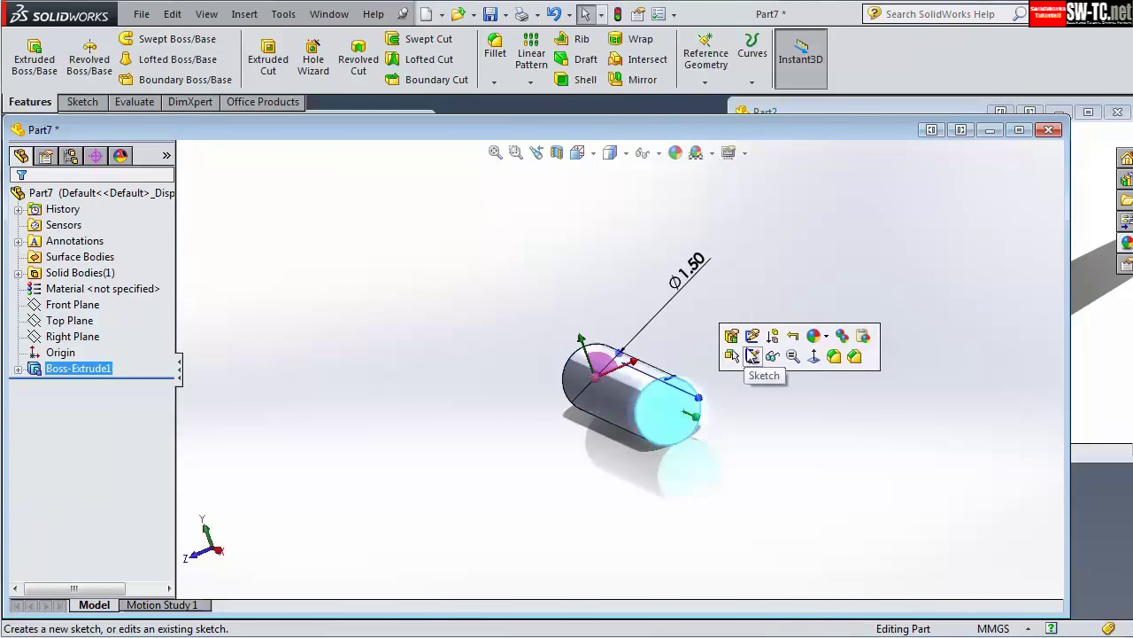
{"action": "left_click", "coordinate": [753, 356]}
{"action": "left_click", "coordinate": [147, 40]}
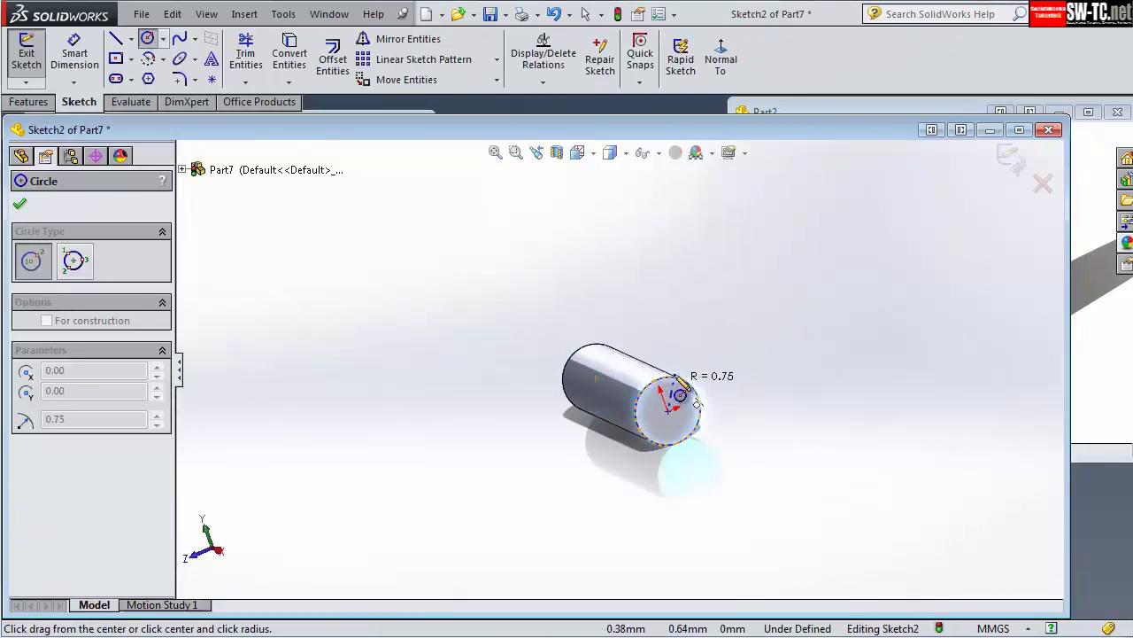
{"action": "left_click", "coordinate": [678, 362]}
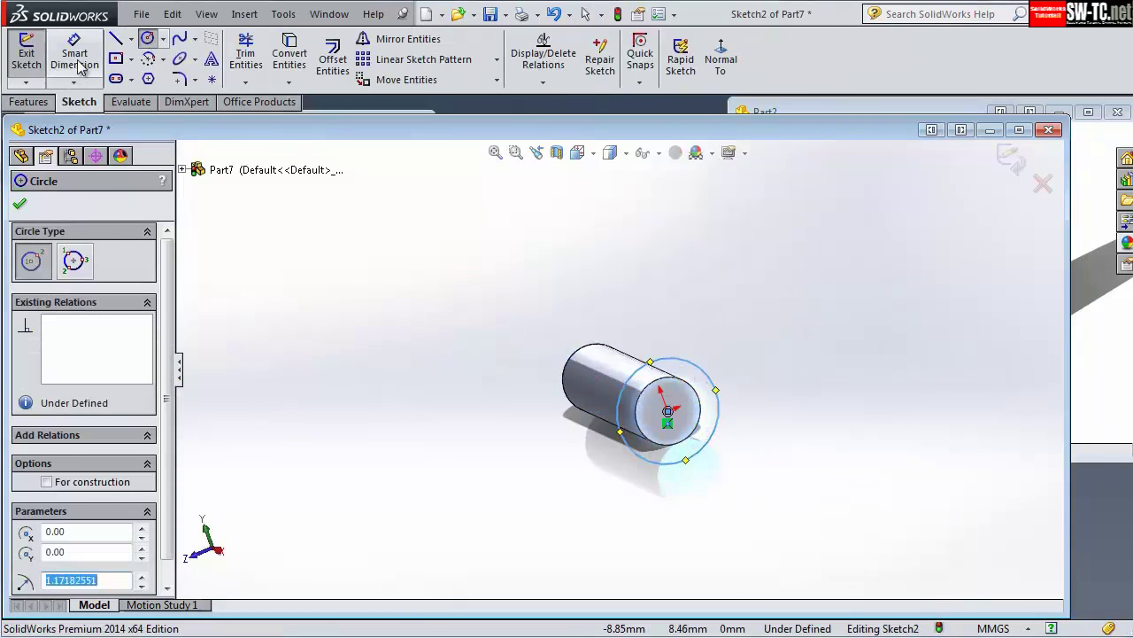
{"action": "left_click", "coordinate": [78, 66]}
{"action": "left_click", "coordinate": [699, 368]}
{"action": "left_click", "coordinate": [748, 358]}
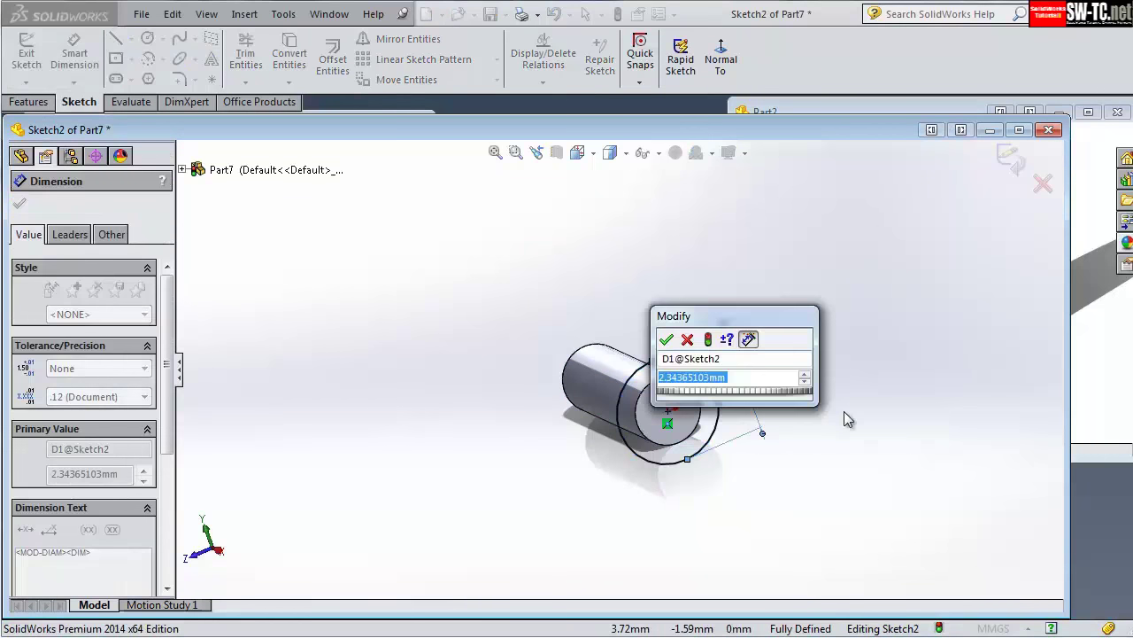
{"action": "type", "text": "2.5"}
{"action": "key", "text": "Return"}
- Extrude the Ø2.5 mm circle 0.2 mm to form the pin head
{"action": "left_click", "coordinate": [28, 101]}
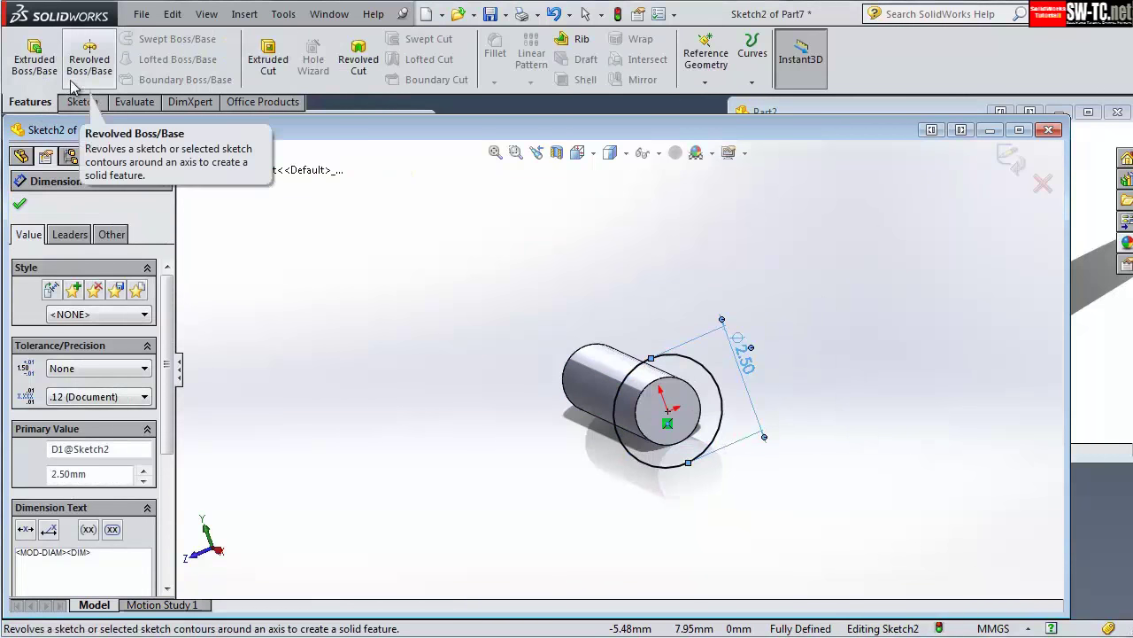
{"action": "left_click", "coordinate": [33, 58]}
{"action": "type", "text": "0.2"}
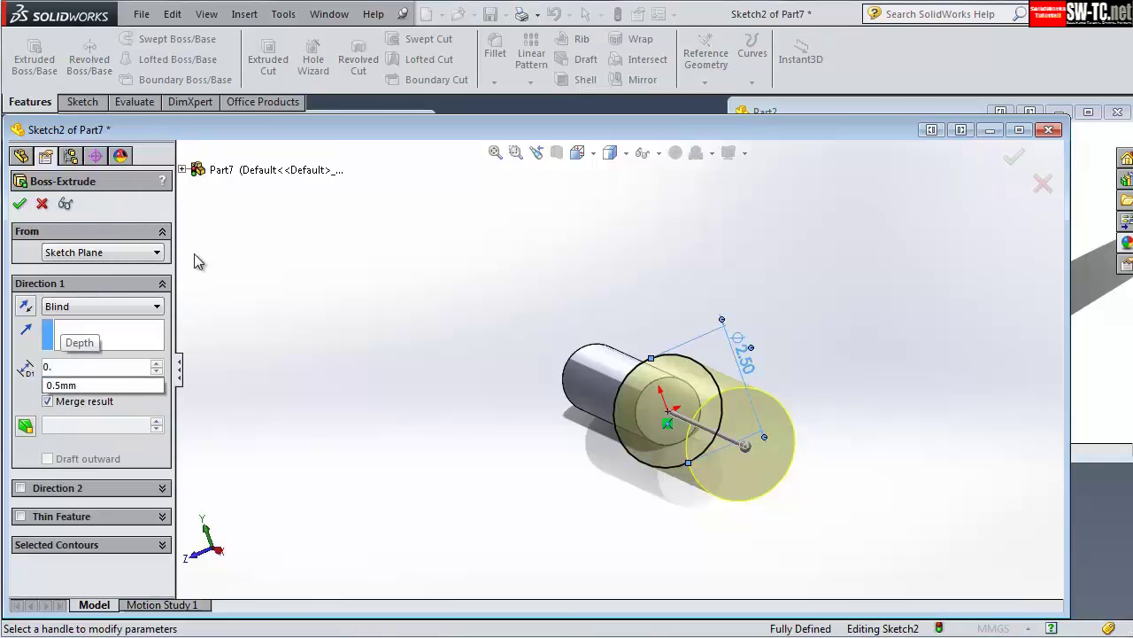
{"action": "key", "text": "Return"}
{"action": "left_click", "coordinate": [18, 205]}
- Add a 1 mm dome to the head's end face
{"action": "left_click", "coordinate": [244, 14]}
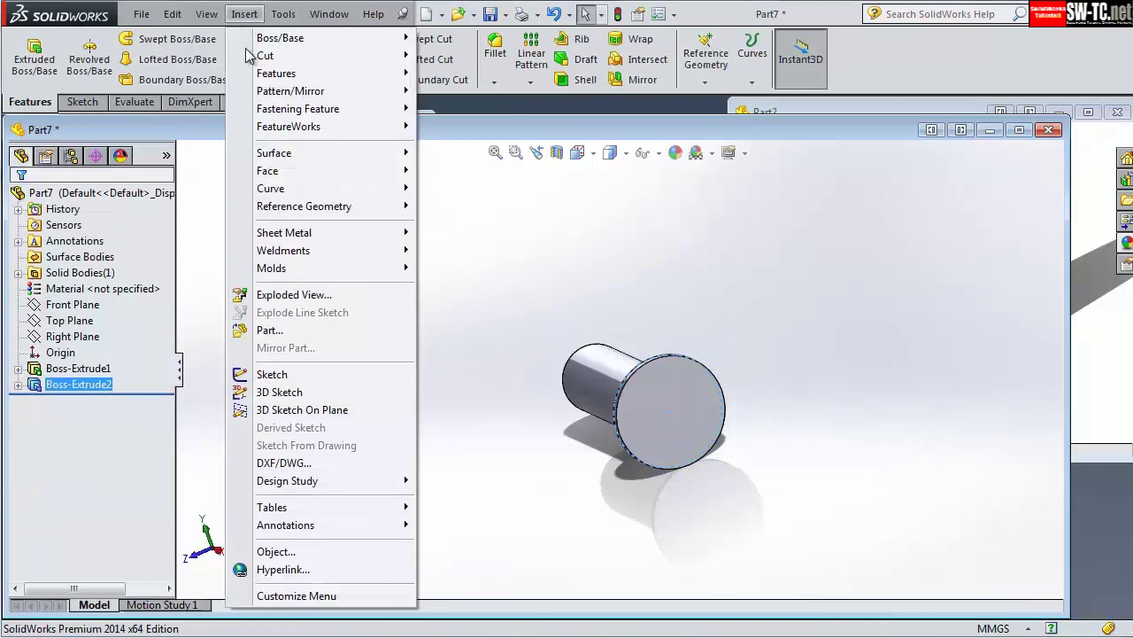
{"action": "mouse_move", "coordinate": [277, 73]}
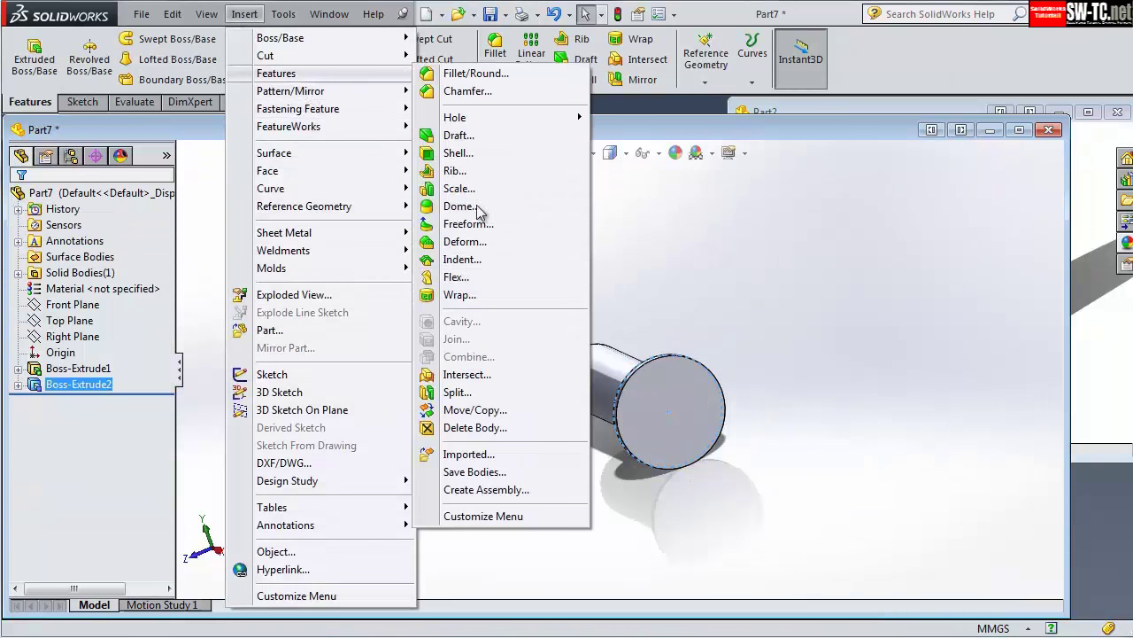
{"action": "left_click", "coordinate": [454, 217]}
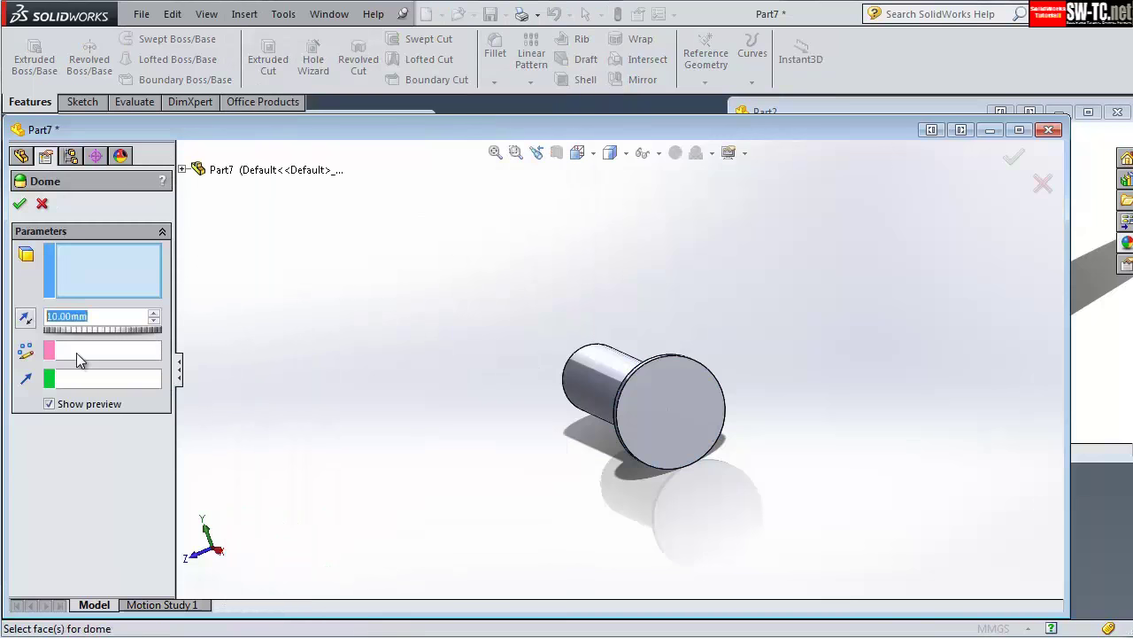
{"action": "type", "text": "1"}
{"action": "left_click", "coordinate": [691, 447]}
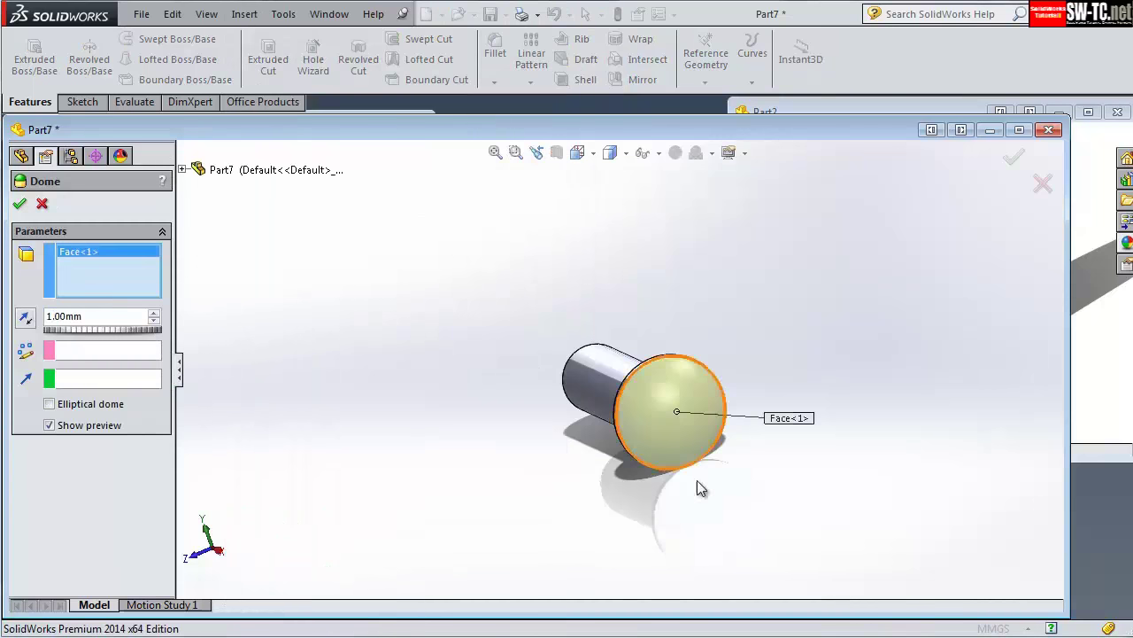
{"action": "left_click", "coordinate": [21, 206]}
- Save the pin as Part7 and start a new document
{"action": "left_click", "coordinate": [488, 16]}
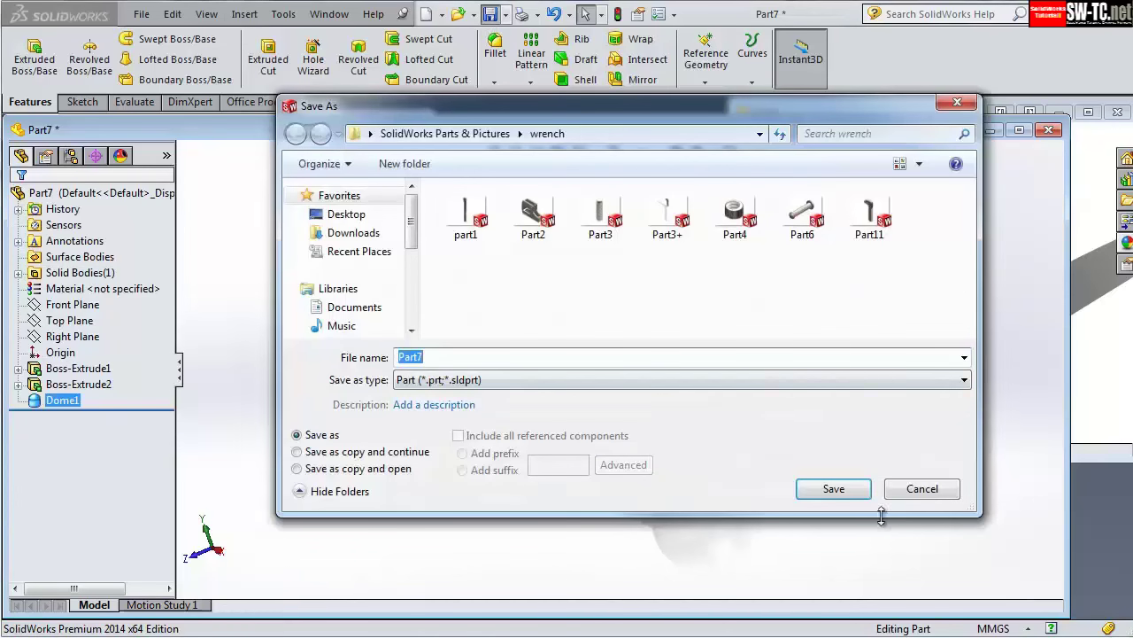
{"action": "left_click", "coordinate": [833, 488]}
{"action": "left_click", "coordinate": [426, 13]}
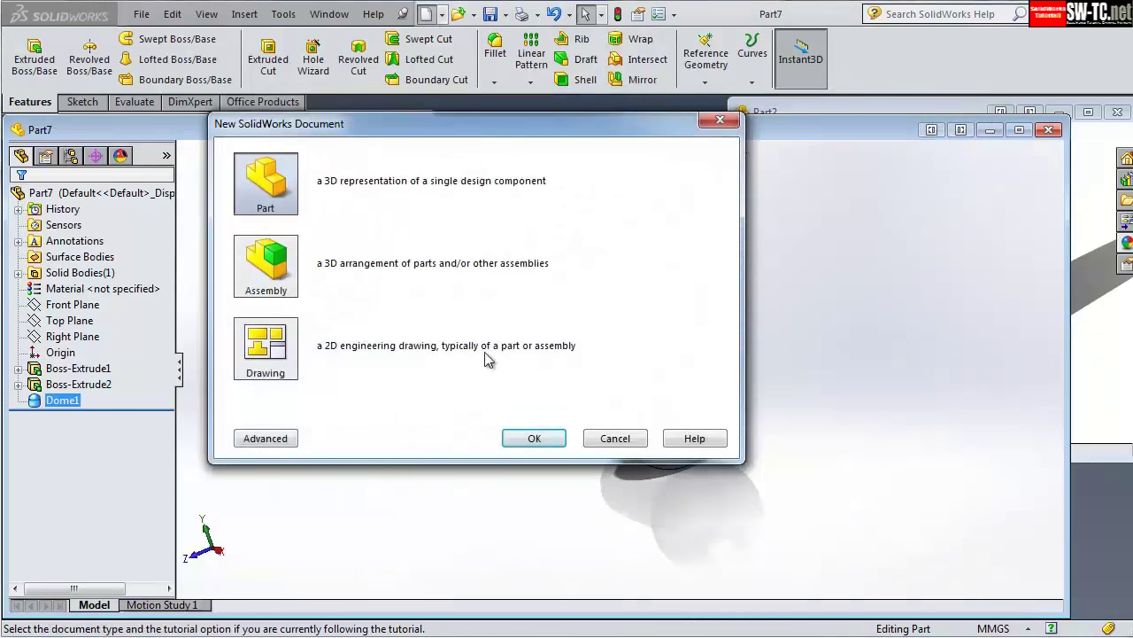
- Create a new part, show the Surfaces toolbar, and sketch on the Front Plane
{"action": "left_click", "coordinate": [534, 437]}
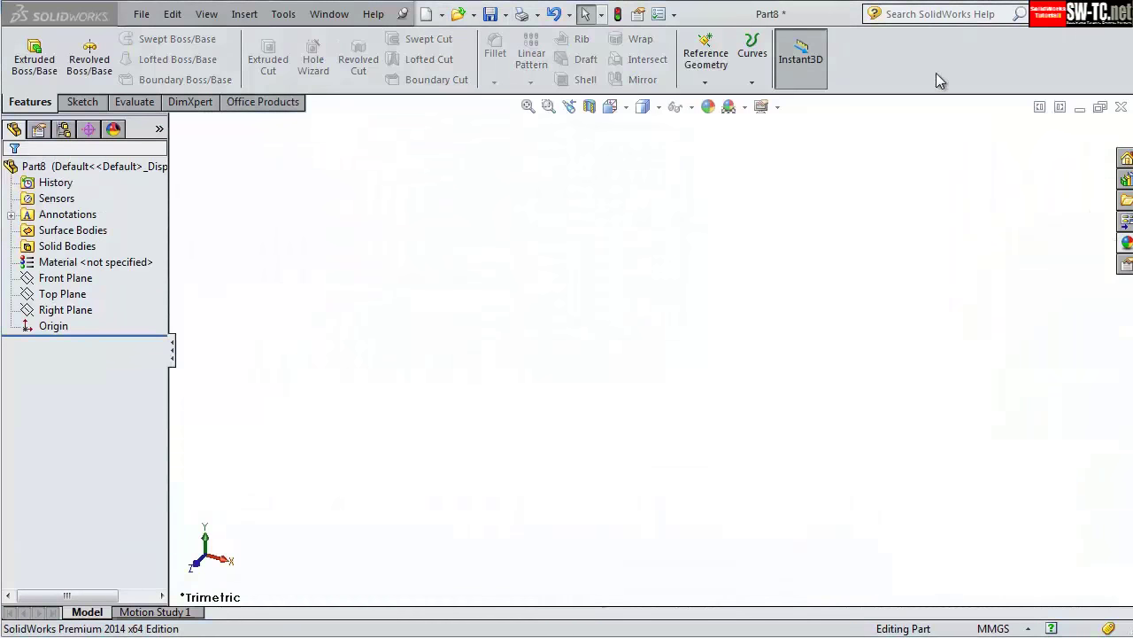
{"action": "right_click", "coordinate": [942, 79]}
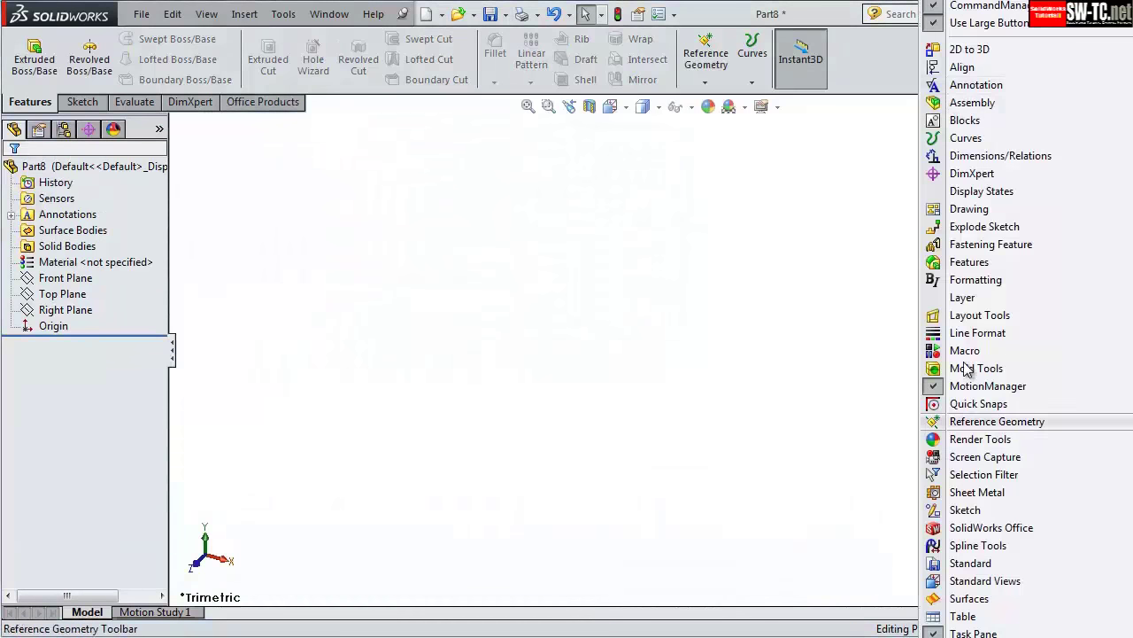
{"action": "left_click", "coordinate": [970, 597]}
{"action": "left_click", "coordinate": [49, 312]}
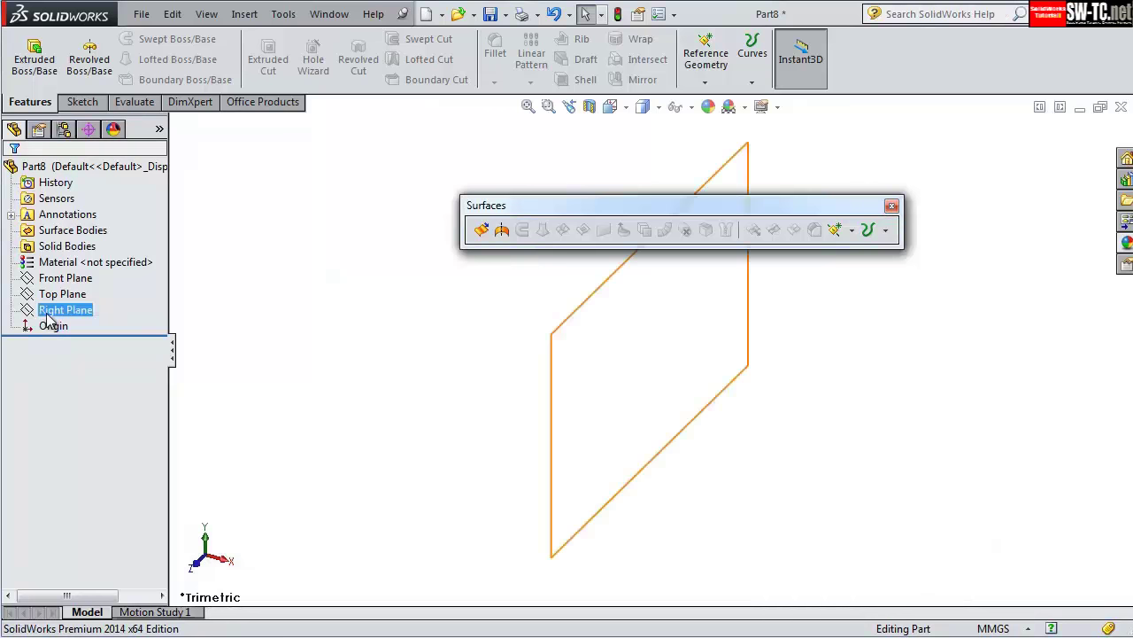
{"action": "left_click", "coordinate": [67, 277]}
{"action": "left_click", "coordinate": [89, 254]}
{"action": "left_click", "coordinate": [116, 39]}
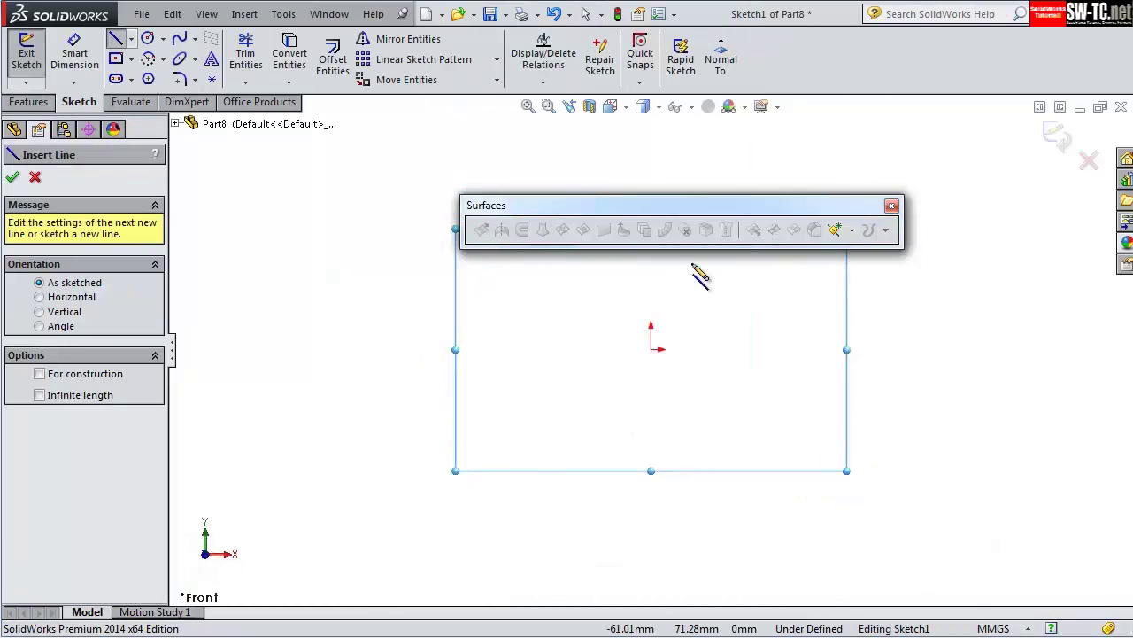
{"action": "left_click_drag", "start_coordinate": [725, 205], "coordinate": [924, 118]}
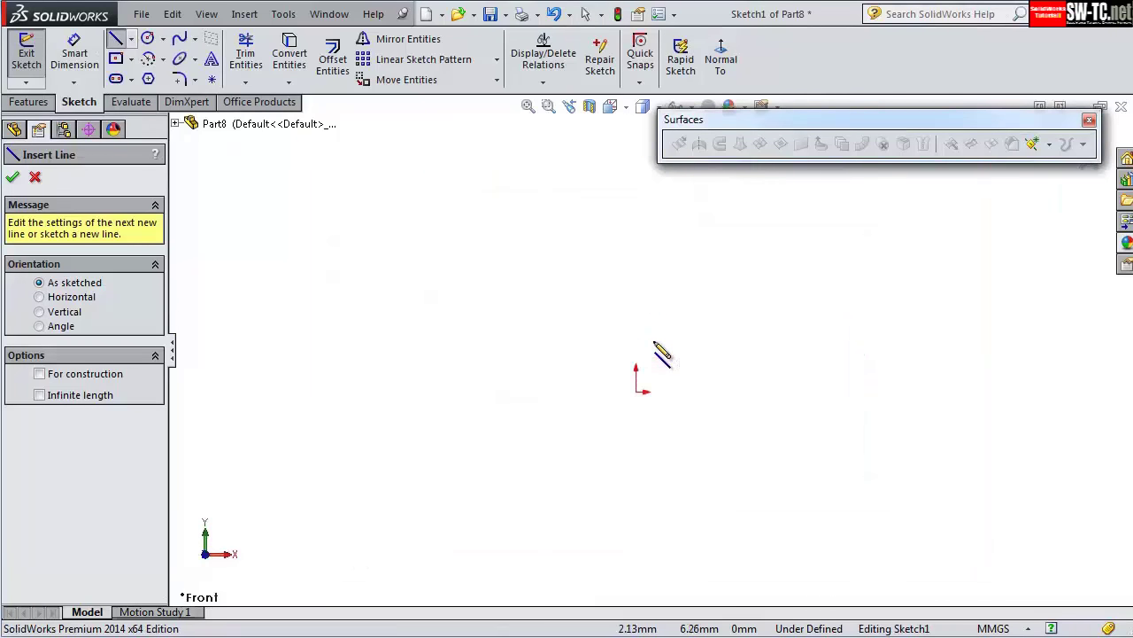
- Draw the slanted line chain from the origin and dimension it 33 mm and 12.7 mm
{"action": "left_click", "coordinate": [637, 394]}
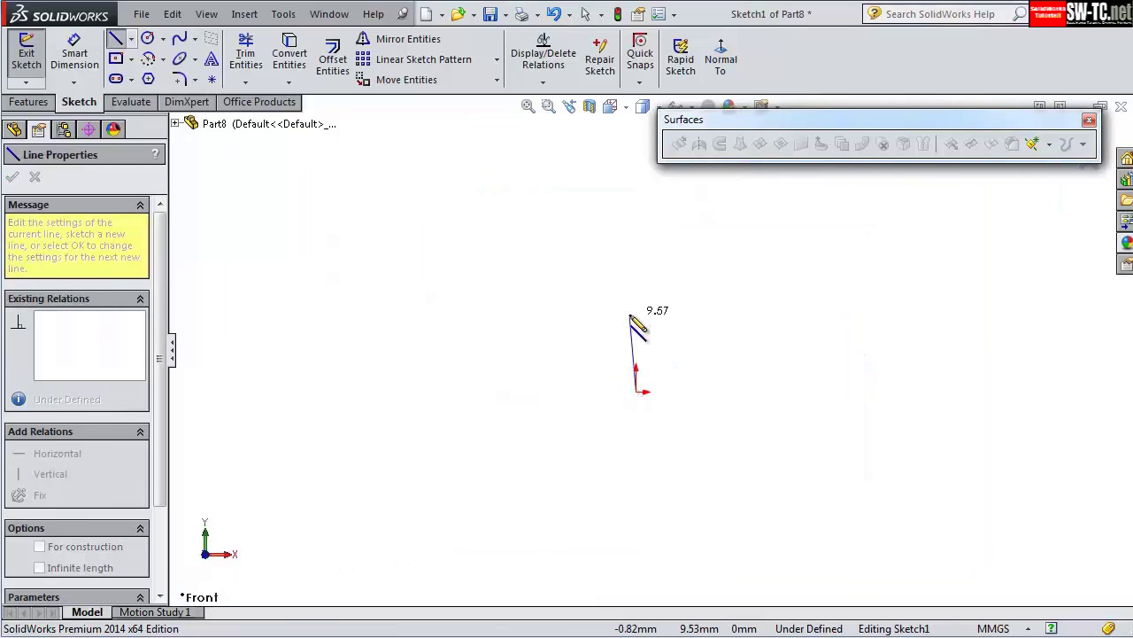
{"action": "left_click", "coordinate": [612, 167]}
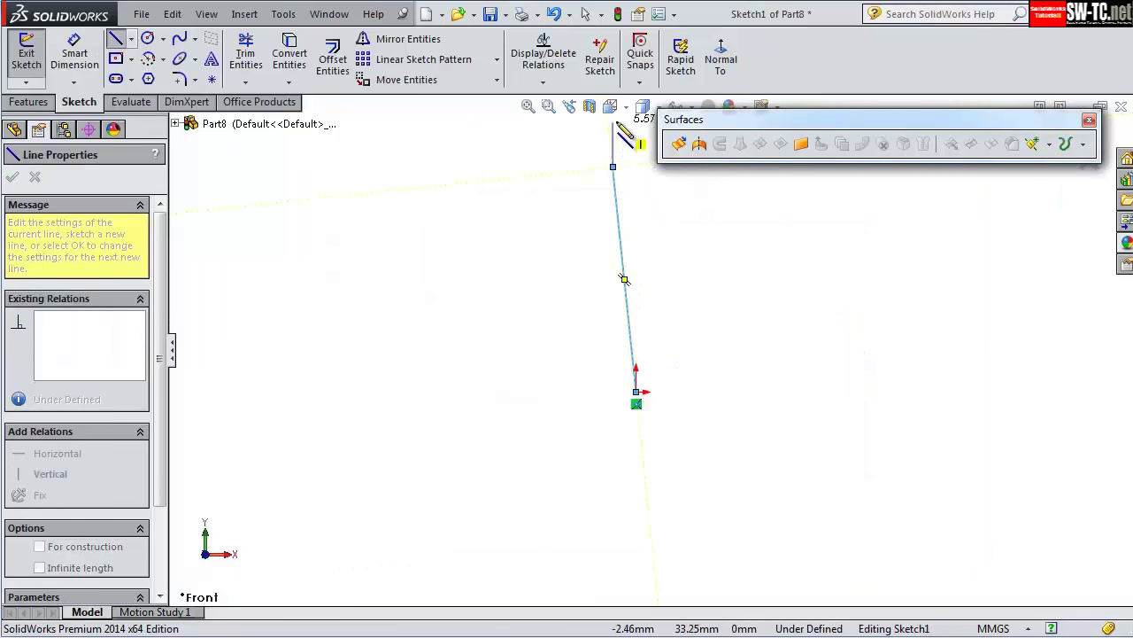
{"action": "double_click", "coordinate": [613, 121]}
{"action": "key", "text": "d"}
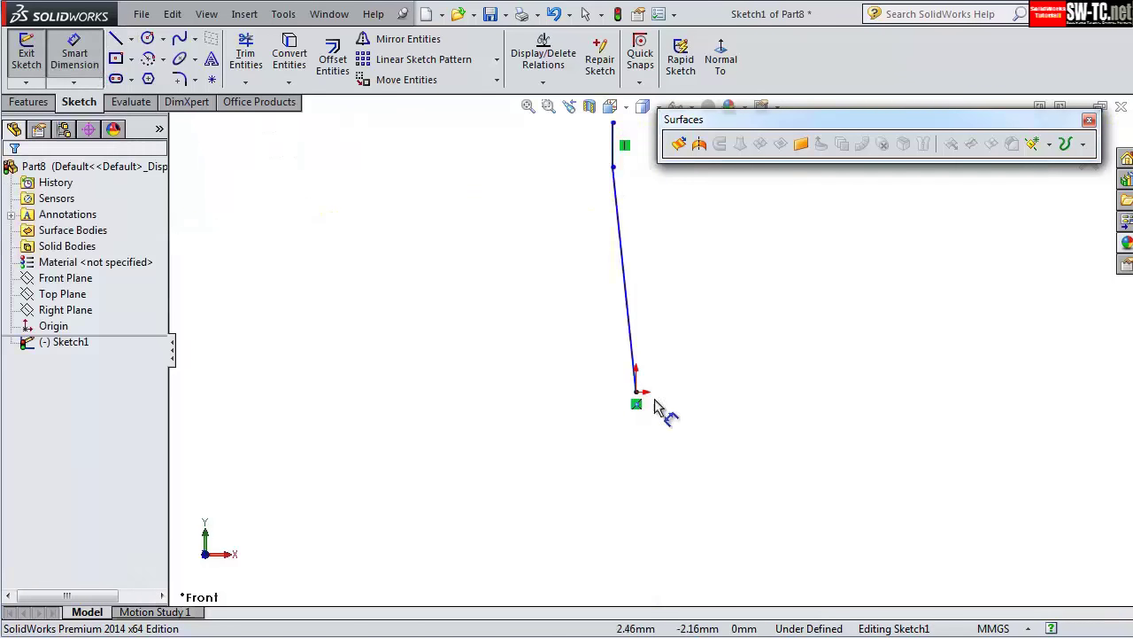
{"action": "left_click", "coordinate": [627, 334]}
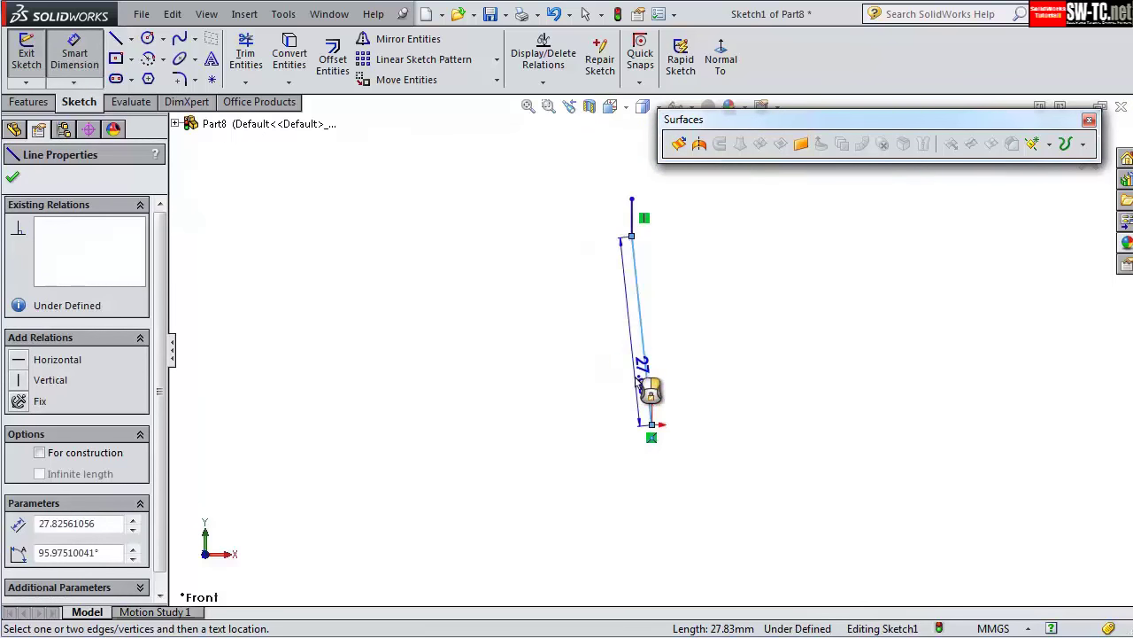
{"action": "left_click", "coordinate": [641, 414]}
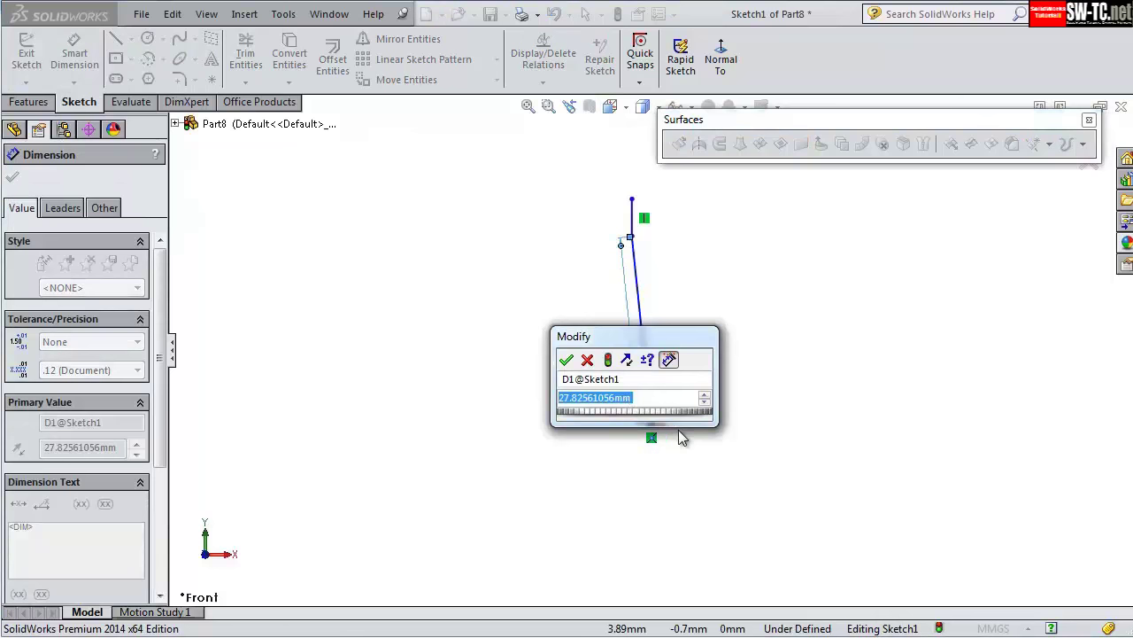
{"action": "type", "text": "33"}
{"action": "key", "text": "Return"}
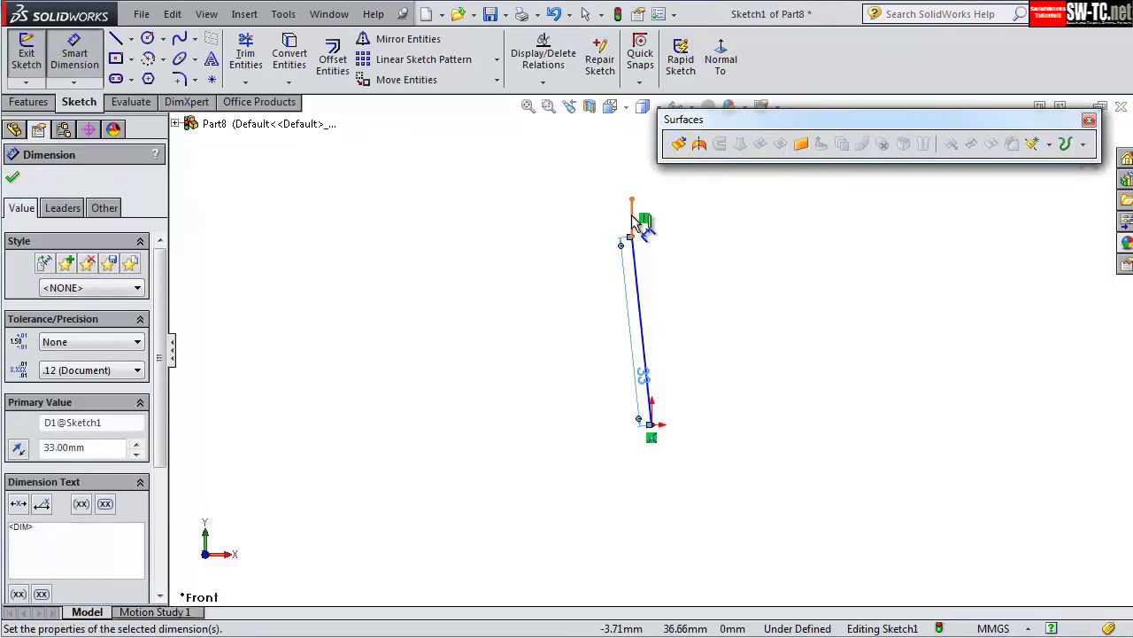
{"action": "left_click", "coordinate": [631, 215]}
{"action": "left_click", "coordinate": [617, 220]}
{"action": "type", "text": "12.7"}
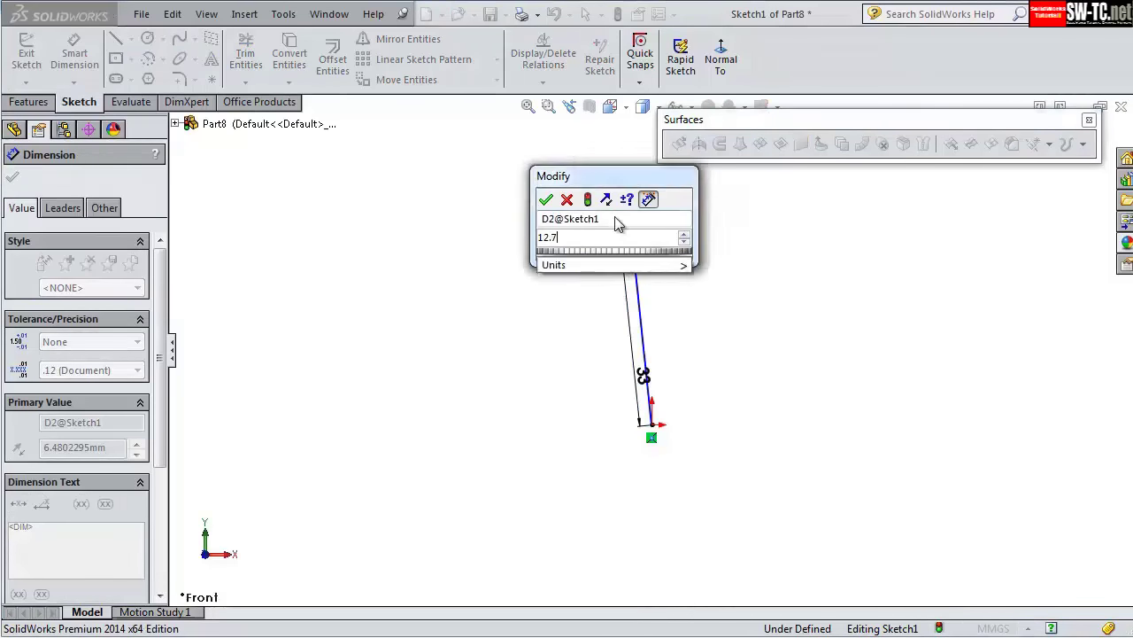
{"action": "key", "text": "Return"}
- Draw a horizontal centreline from the slanted line's lower end
{"action": "scroll", "coordinate": [733, 414], "scroll_direction": "down", "scroll_amount": 2}
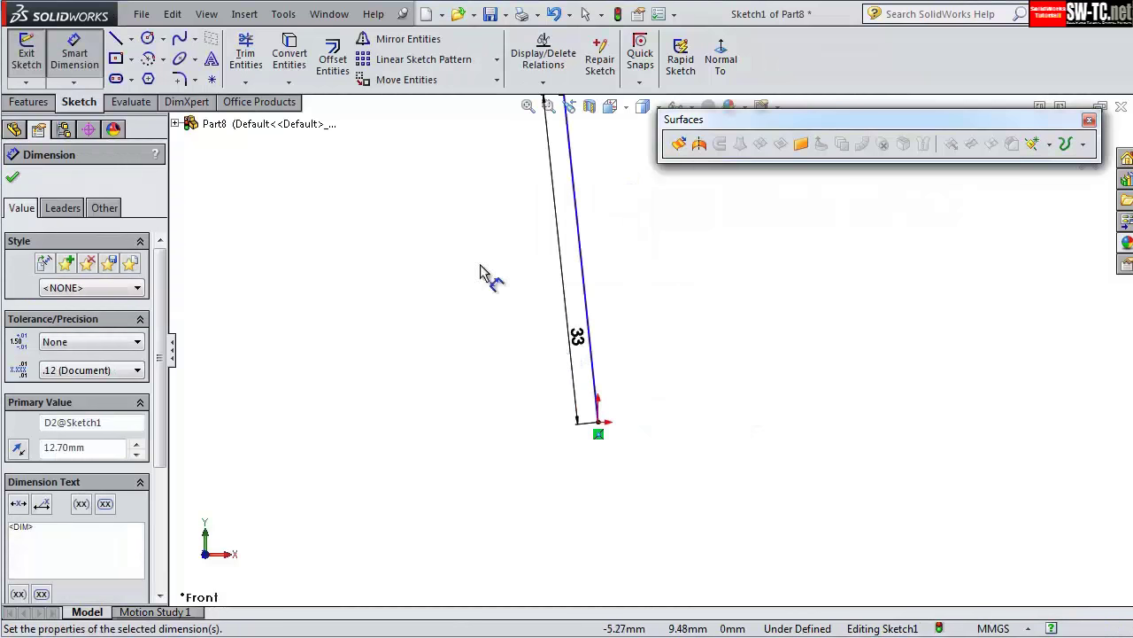
{"action": "left_click", "coordinate": [132, 40]}
{"action": "left_click", "coordinate": [113, 74]}
{"action": "left_click", "coordinate": [597, 422]}
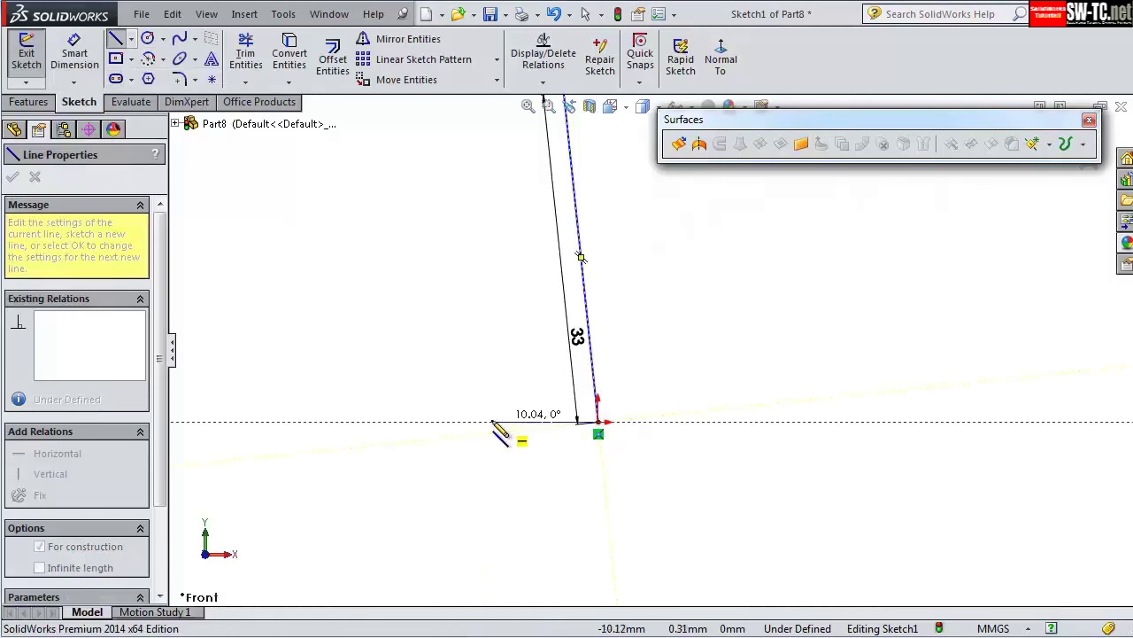
{"action": "left_click", "coordinate": [485, 421]}
{"action": "right_click_drag", "start_coordinate": [542, 422], "coordinate": [592, 296]}
- Dimension the angle between the slanted line and centreline as 88.46°
{"action": "left_click", "coordinate": [587, 298]}
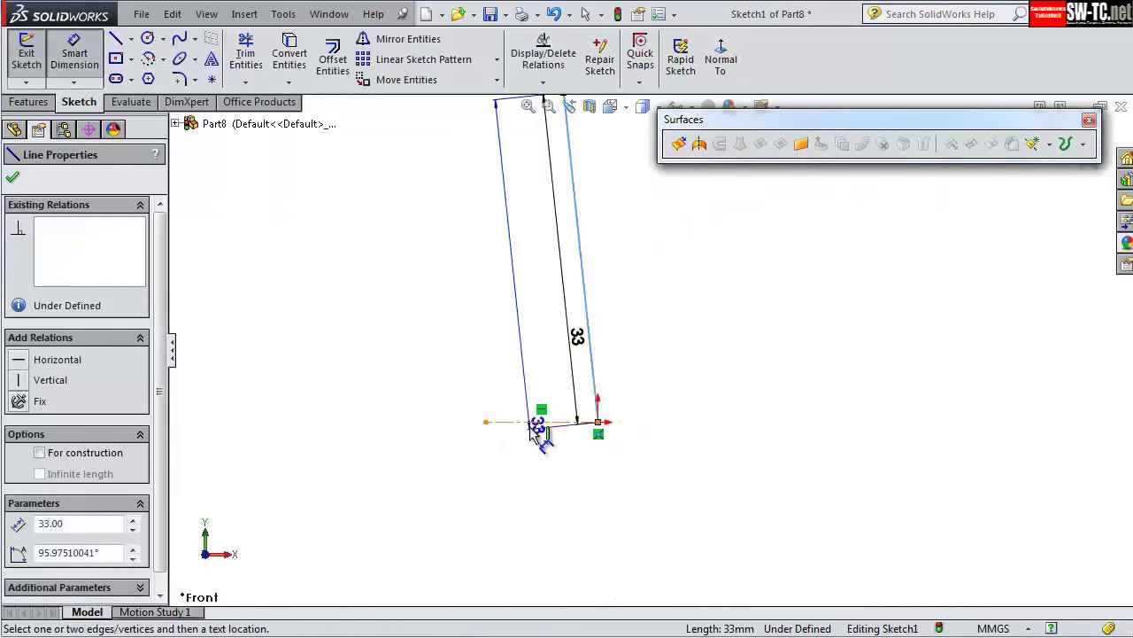
{"action": "left_click", "coordinate": [536, 421]}
{"action": "left_click", "coordinate": [504, 392]}
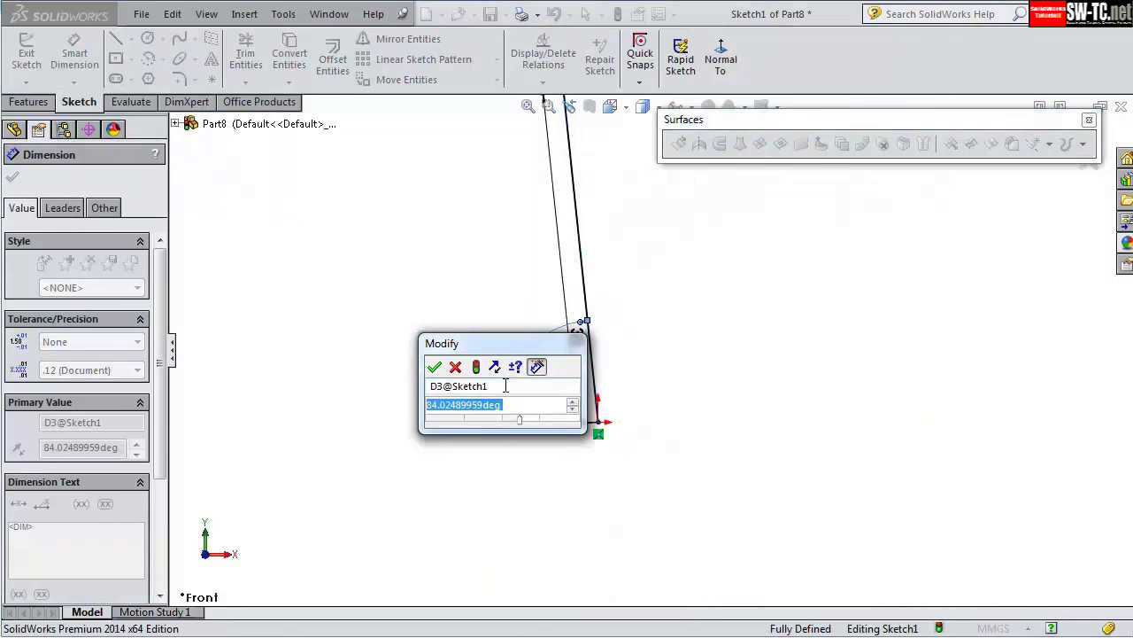
{"action": "type", "text": "88.46"}
{"action": "key", "text": "Return"}
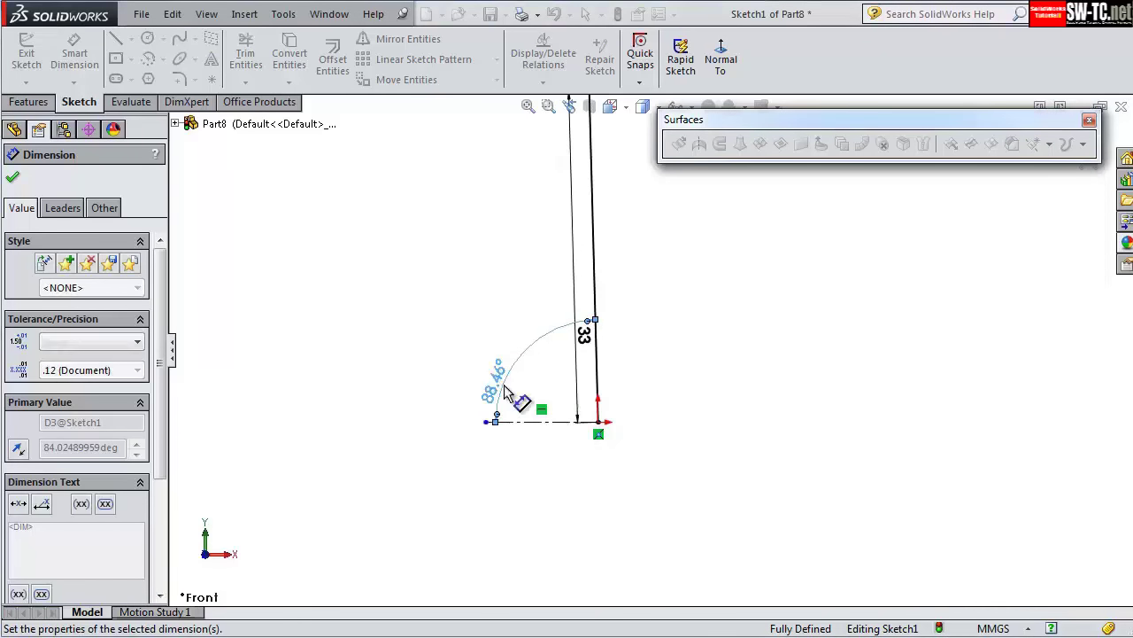
{"action": "scroll", "coordinate": [637, 199], "scroll_direction": "down", "scroll_amount": 3}
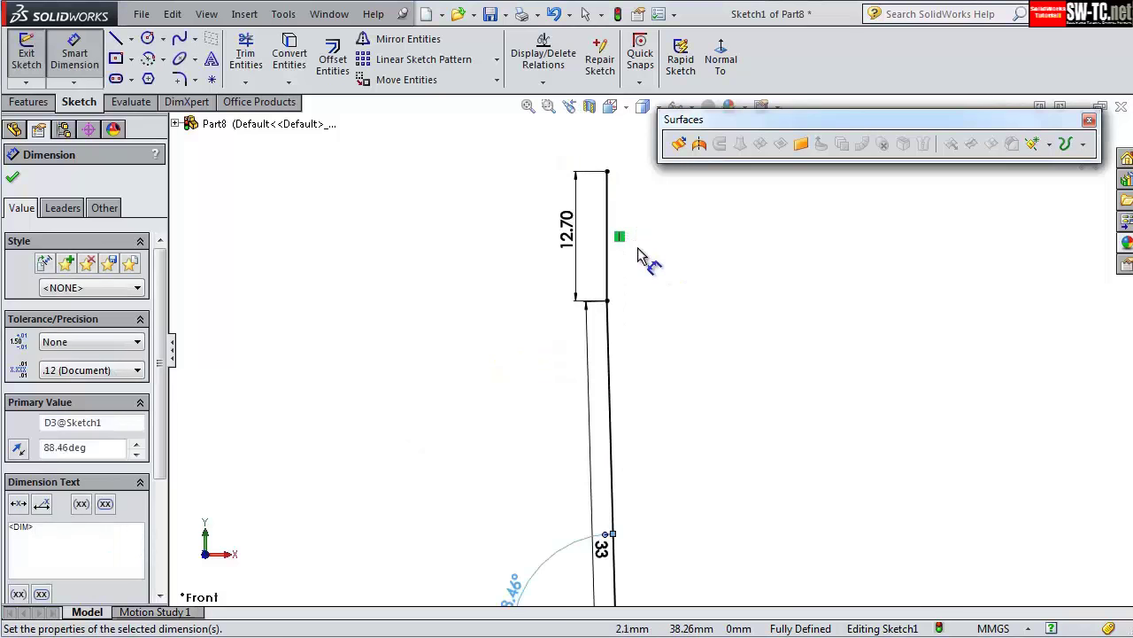
{"action": "left_click", "coordinate": [14, 181]}
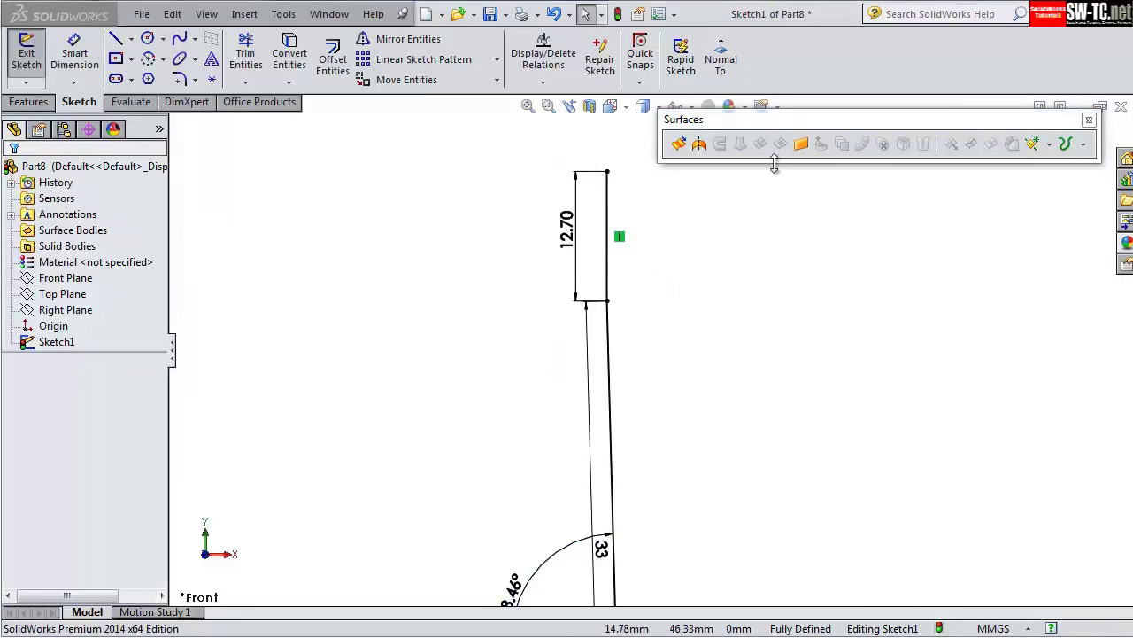
- Extrude the profile into a 10.30 mm surface
{"action": "left_click", "coordinate": [680, 145]}
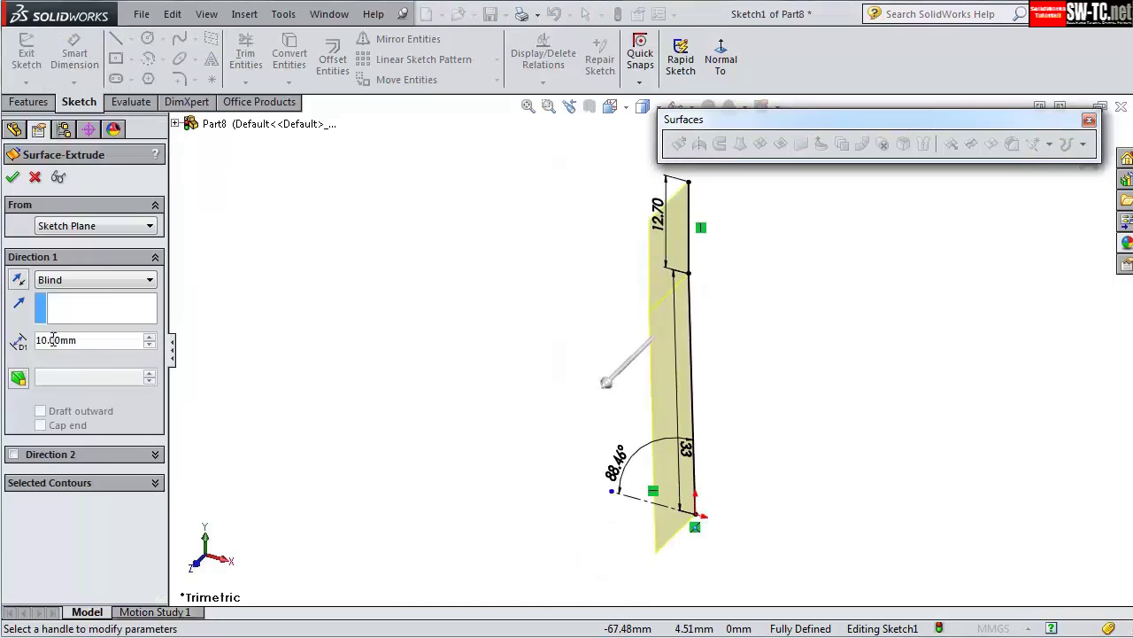
{"action": "left_click", "coordinate": [148, 338]}
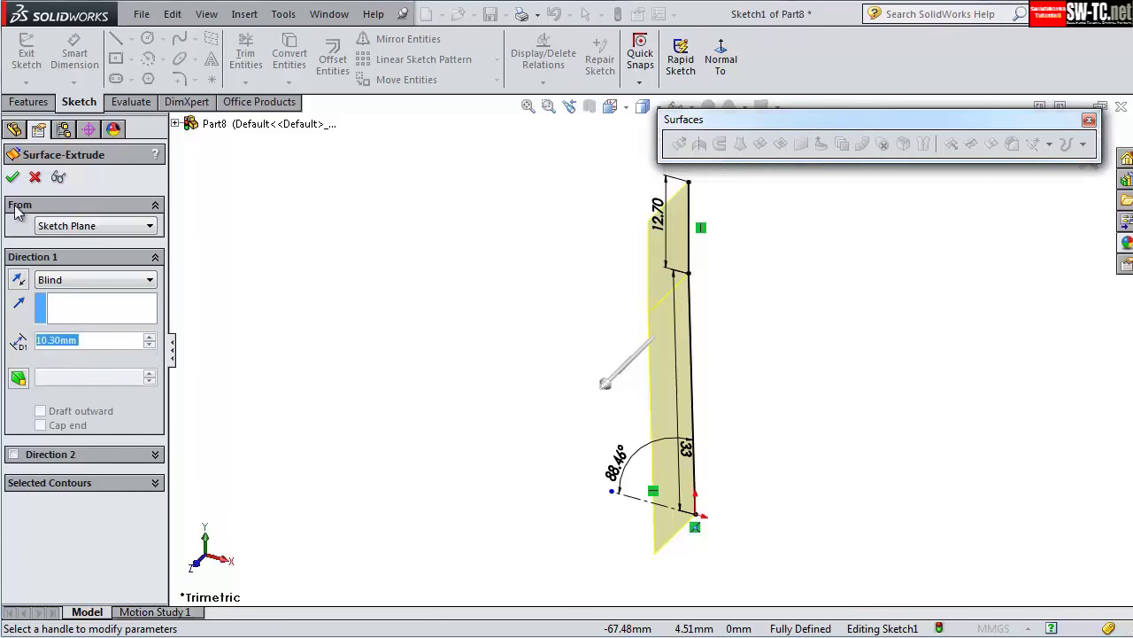
{"action": "key", "text": "Return"}
- Thicken the extruded surface by 0.8 mm into a solid bar
{"action": "left_click", "coordinate": [244, 15]}
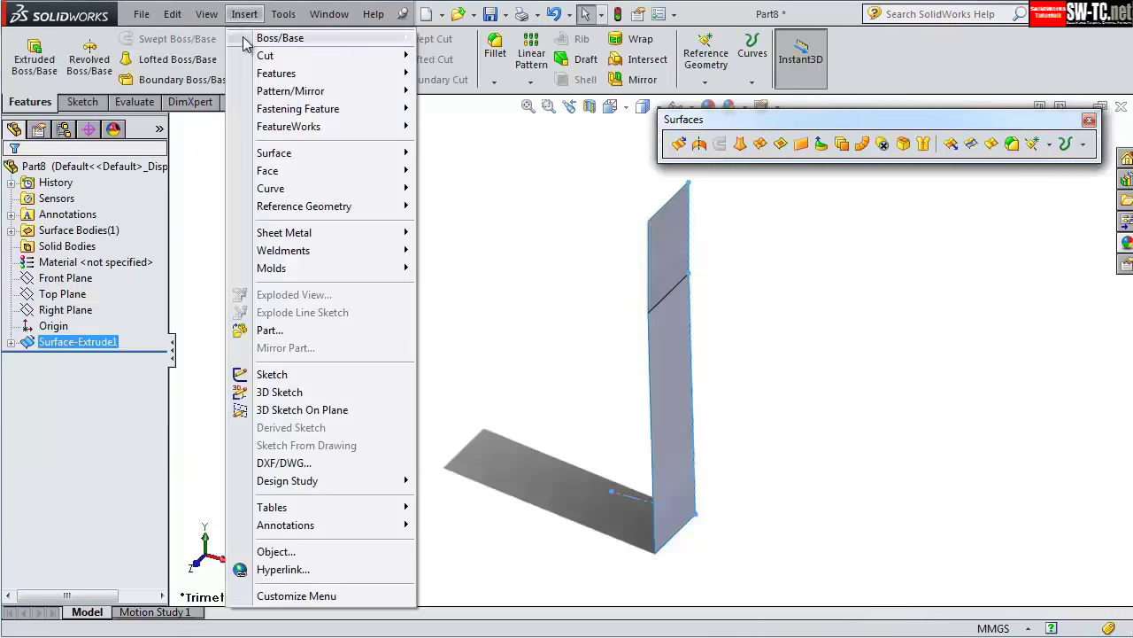
{"action": "mouse_move", "coordinate": [279, 38]}
{"action": "left_click", "coordinate": [470, 127]}
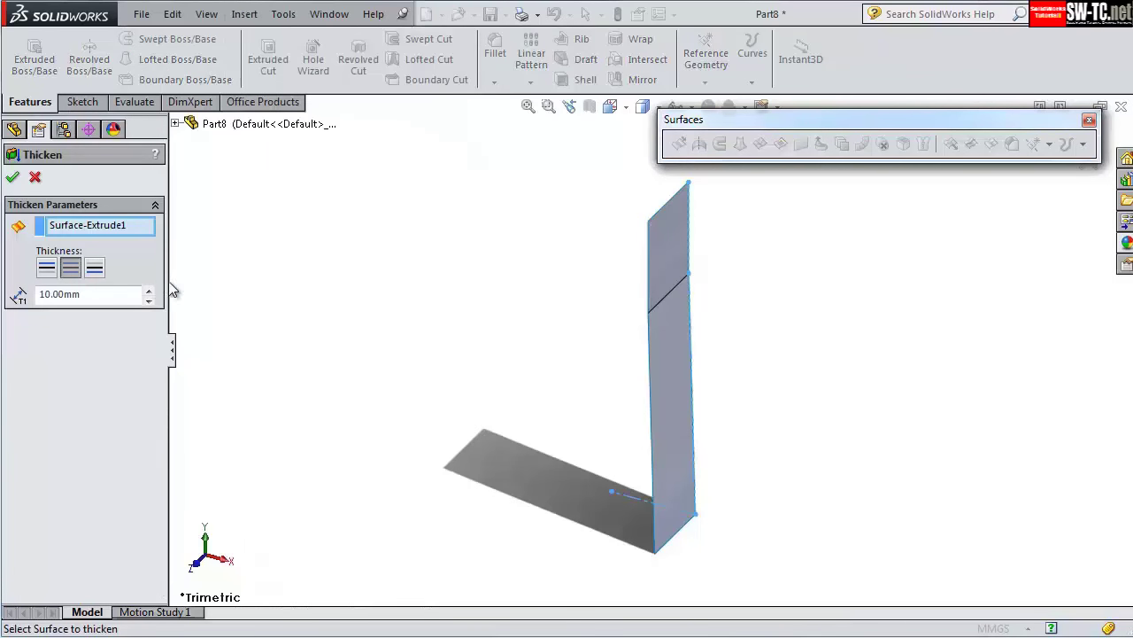
{"action": "type", "text": "0.8"}
{"action": "key", "text": "Return"}
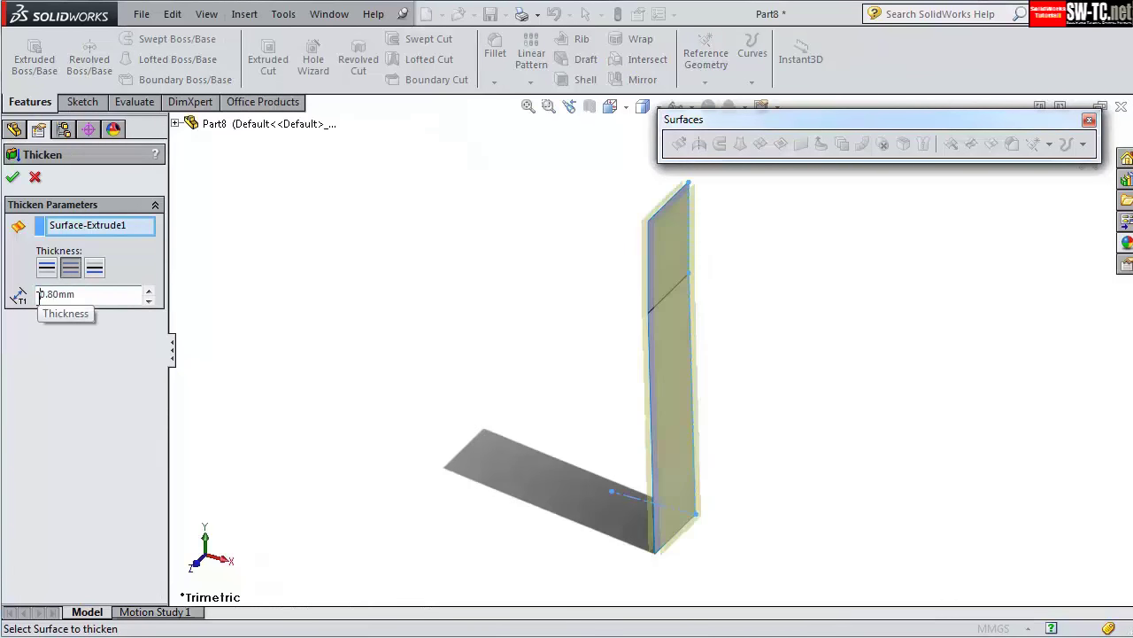
{"action": "left_click", "coordinate": [13, 176]}
{"action": "mouse_move", "coordinate": [792, 483]}
{"action": "middle_mouse_down"}
{"action": "mouse_move", "coordinate": [784, 380]}
{"action": "mouse_move", "coordinate": [589, 316]}
{"action": "mouse_move", "coordinate": [797, 342]}
{"action": "mouse_move", "coordinate": [832, 268]}
{"action": "mouse_move", "coordinate": [788, 296]}
{"action": "middle_mouse_up"}
- Sketch a small circle on the bar's wide end face, viewed normal to it
{"action": "left_click", "coordinate": [649, 338]}
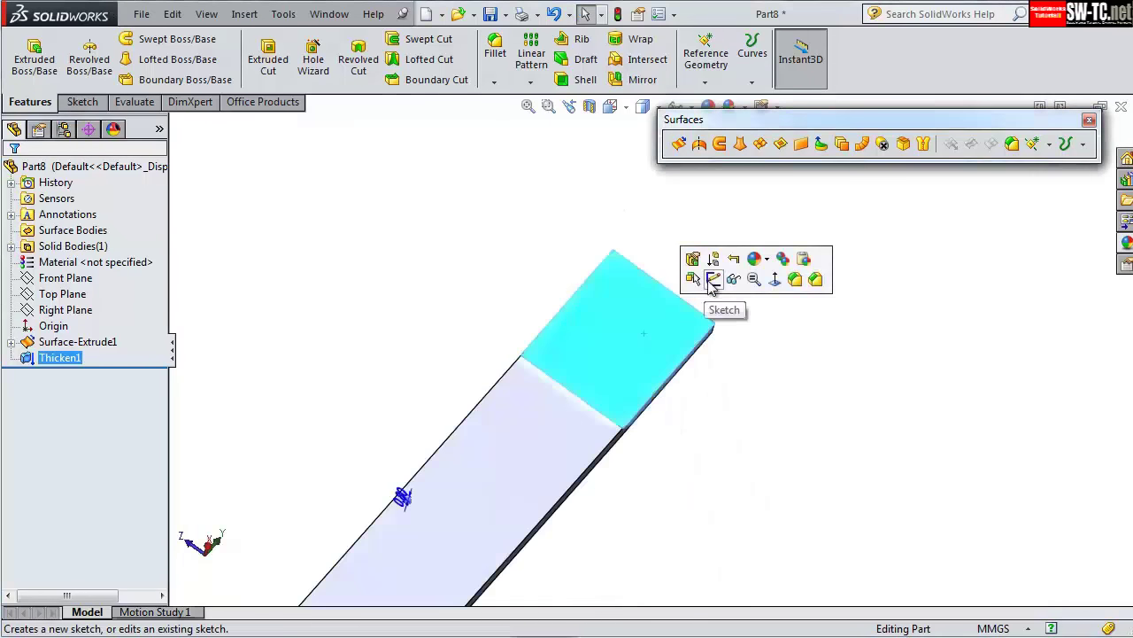
{"action": "left_click", "coordinate": [711, 288]}
{"action": "left_click", "coordinate": [721, 58]}
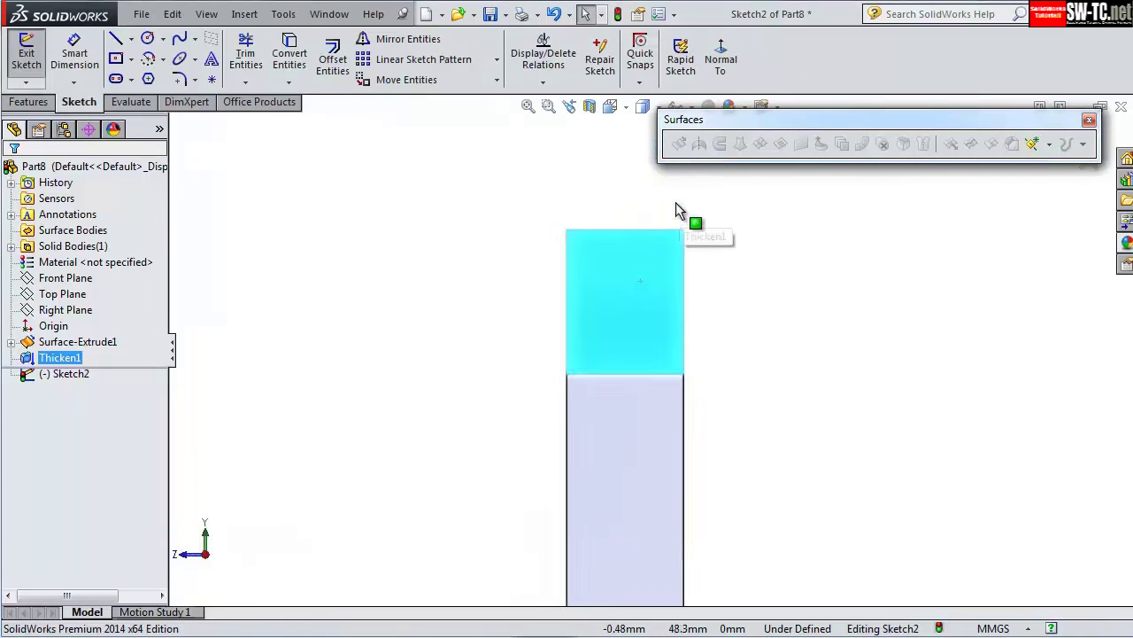
{"action": "left_click", "coordinate": [31, 102]}
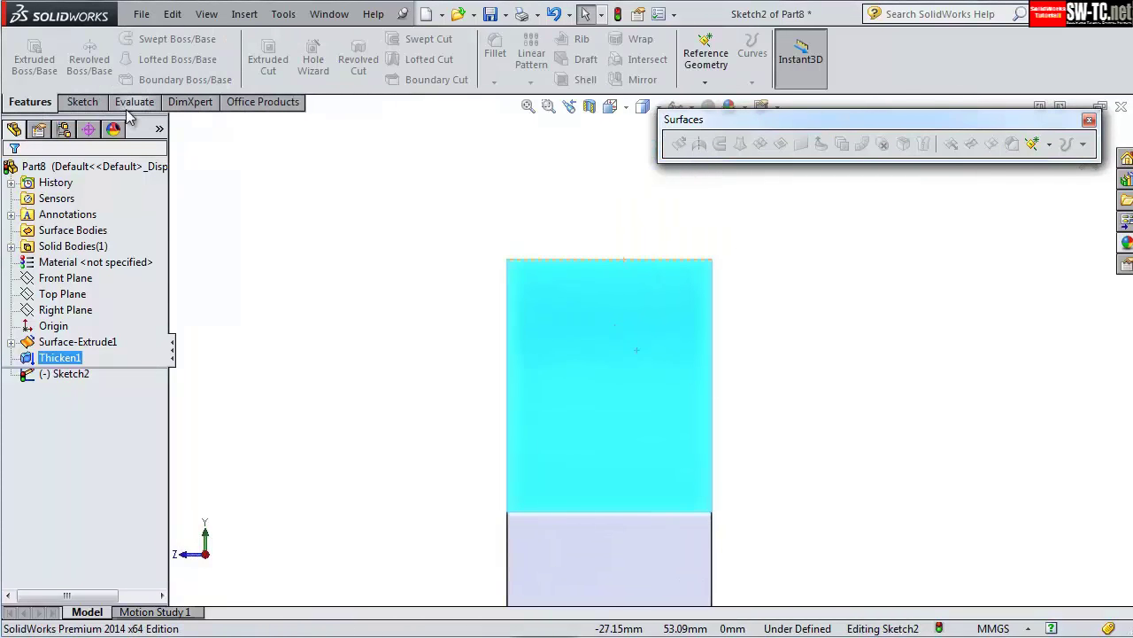
{"action": "left_click", "coordinate": [82, 102]}
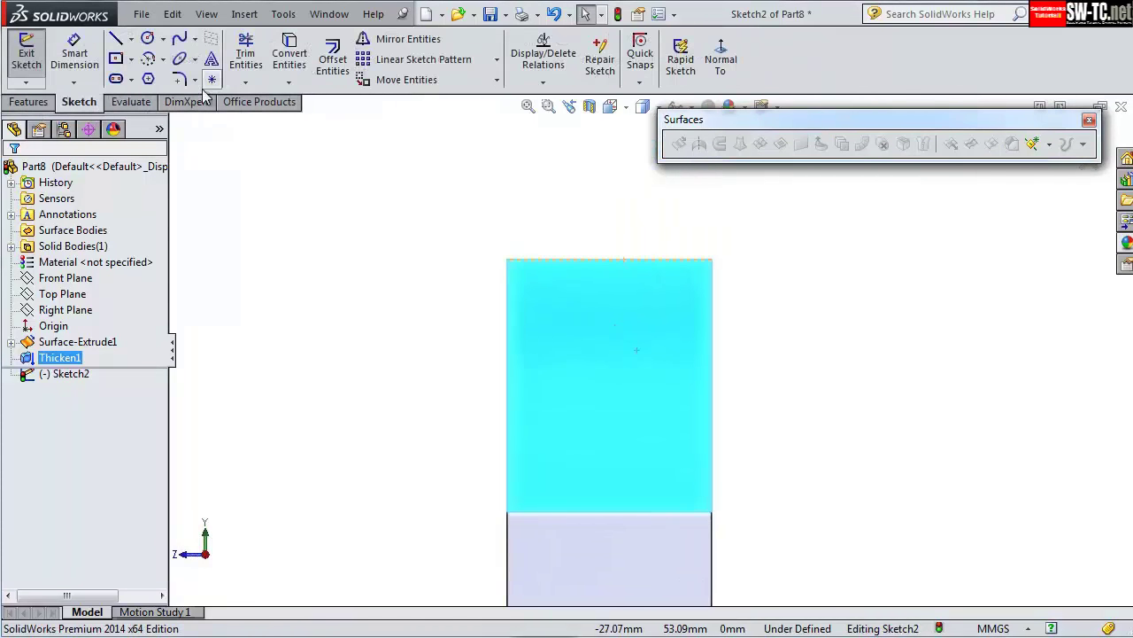
{"action": "left_click", "coordinate": [147, 38]}
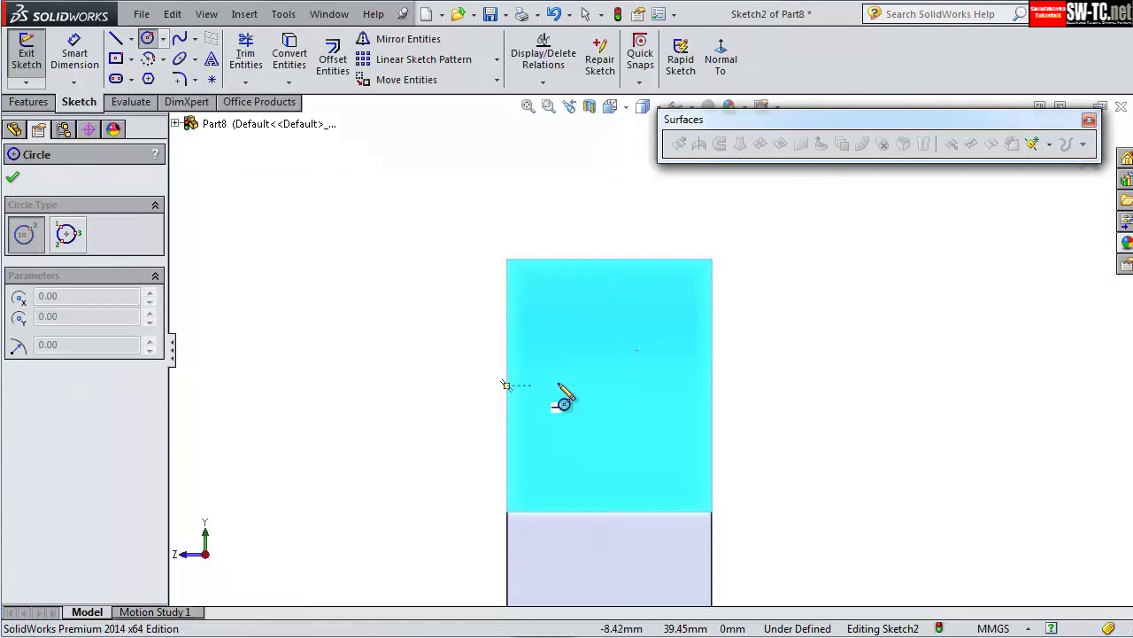
{"action": "left_click", "coordinate": [609, 387]}
{"action": "left_click", "coordinate": [609, 374]}
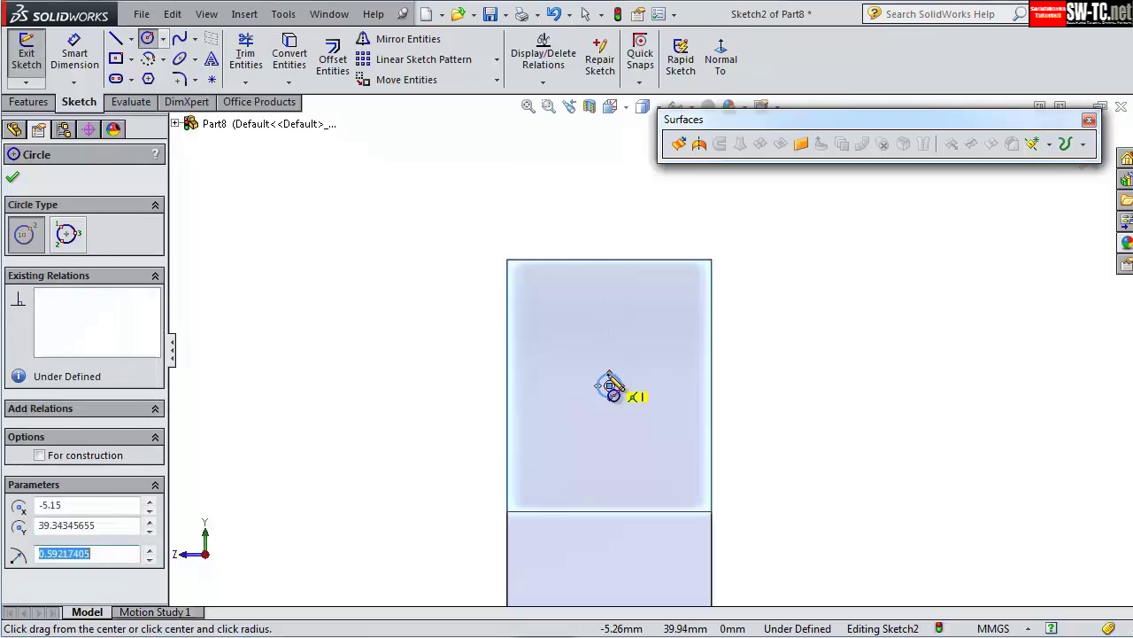
- Dimension the circle to a 1.5 mm diameter
{"action": "left_click", "coordinate": [75, 59]}
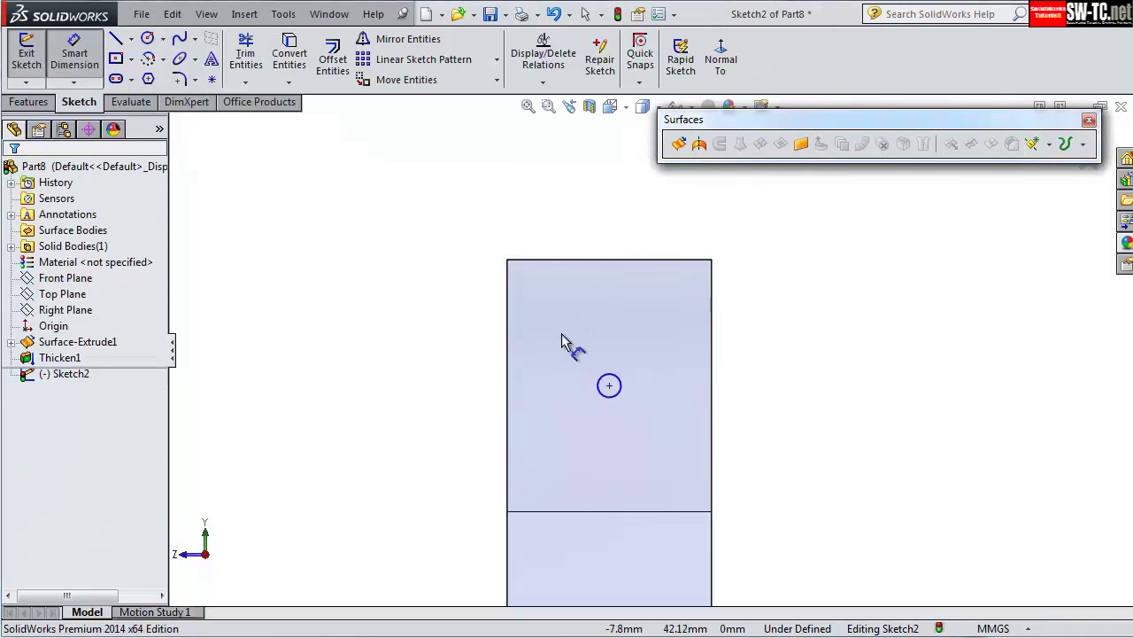
{"action": "left_click", "coordinate": [619, 385]}
{"action": "left_click", "coordinate": [802, 389]}
{"action": "type", "text": "1.5"}
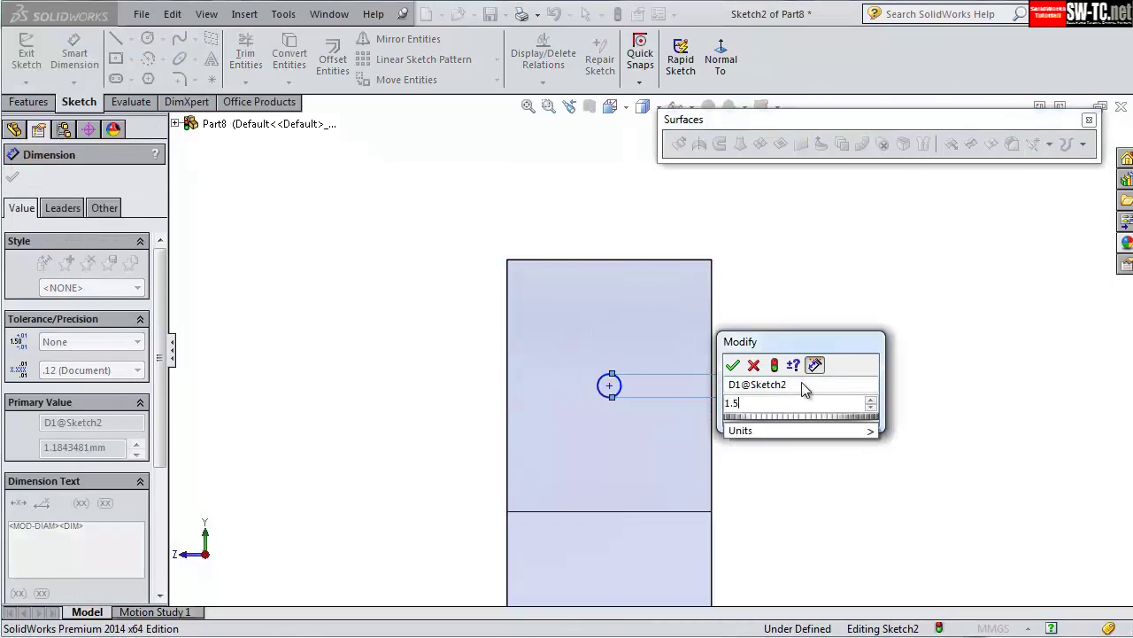
{"action": "key", "text": "Return"}
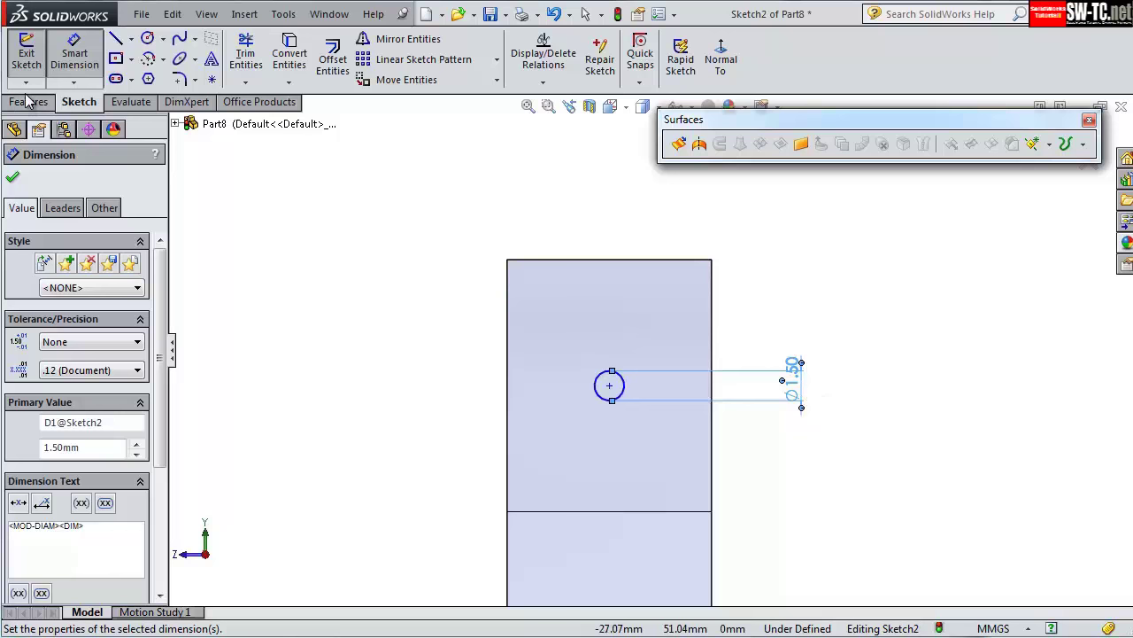
- Cut the Ø1.5 mm circle Through All the bar and save the part
{"action": "left_click", "coordinate": [27, 102]}
{"action": "left_click", "coordinate": [268, 58]}
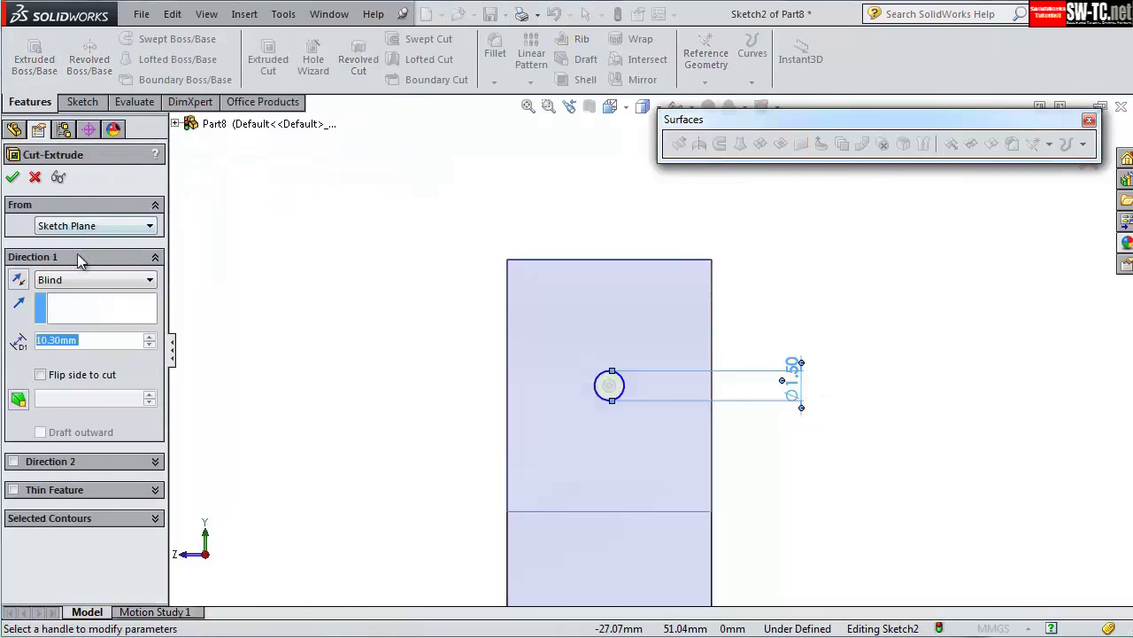
{"action": "left_click", "coordinate": [84, 279]}
{"action": "left_click", "coordinate": [89, 306]}
{"action": "left_click", "coordinate": [14, 181]}
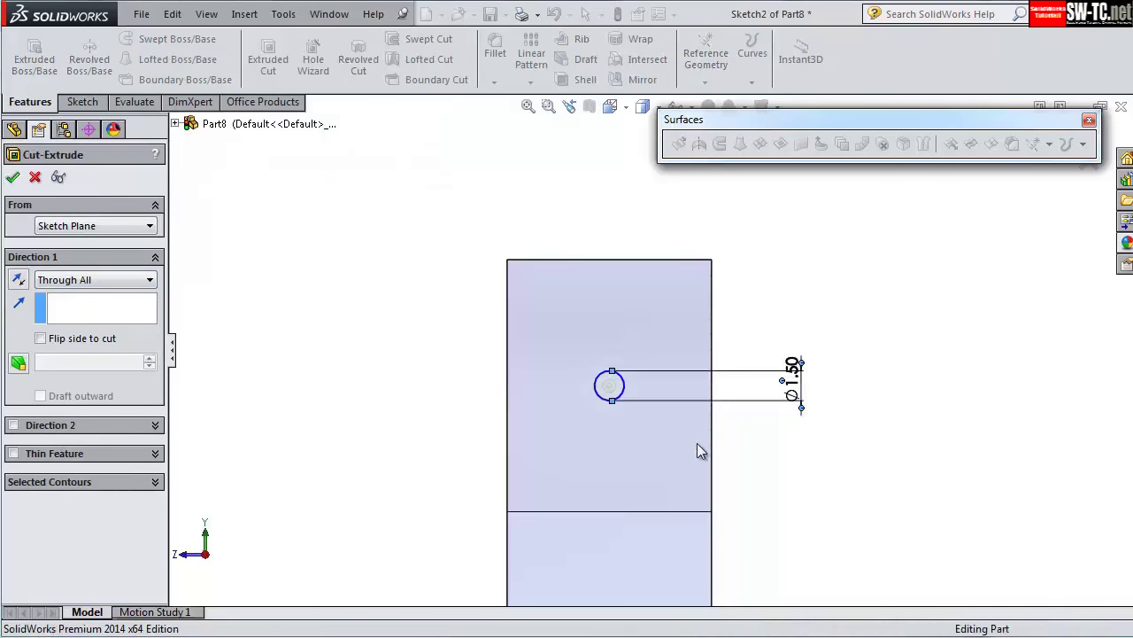
{"action": "middle_click_drag", "start_coordinate": [698, 451], "coordinate": [703, 481]}
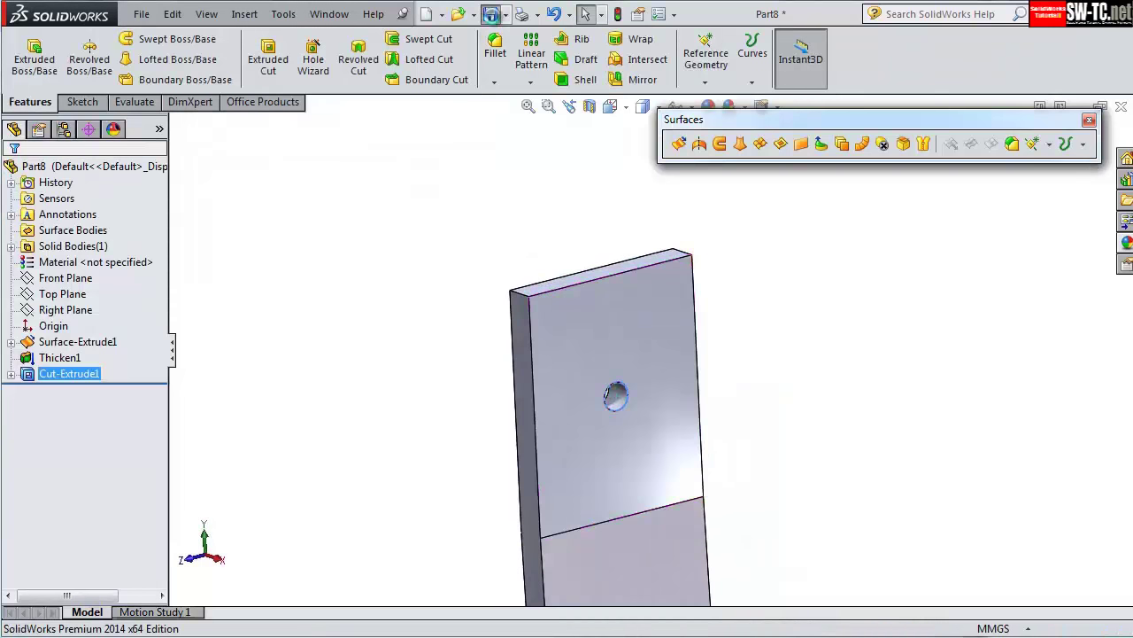
{"action": "left_click", "coordinate": [489, 13]}
{"action": "left_click", "coordinate": [832, 489]}
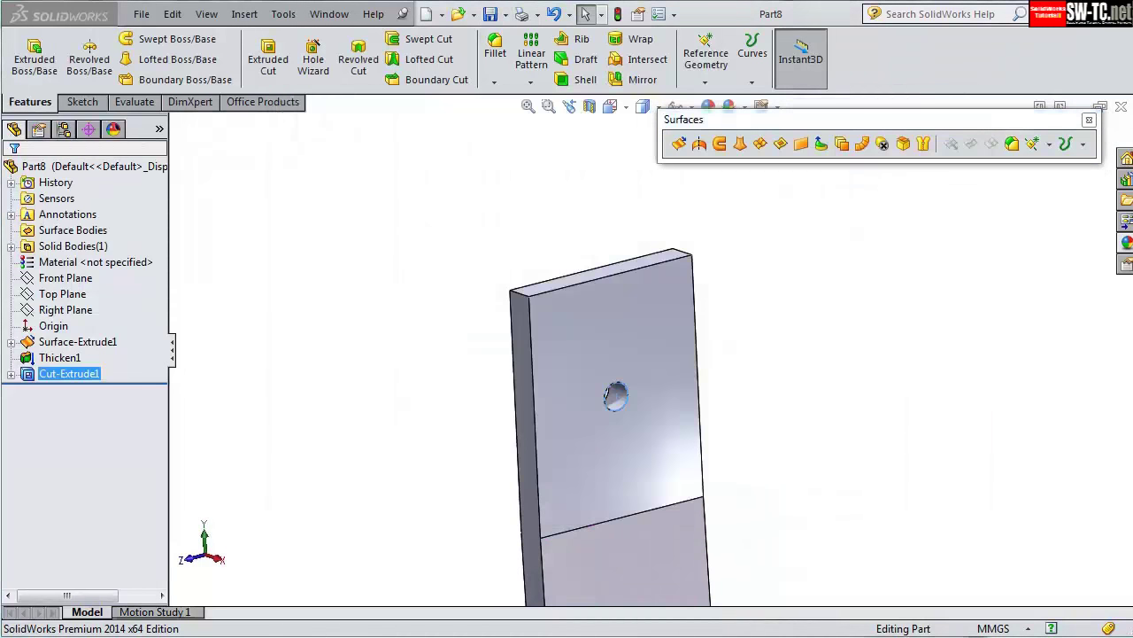
- Create a new part and sketch a slanted line plus short top line on the Right Plane
{"action": "left_click", "coordinate": [426, 13]}
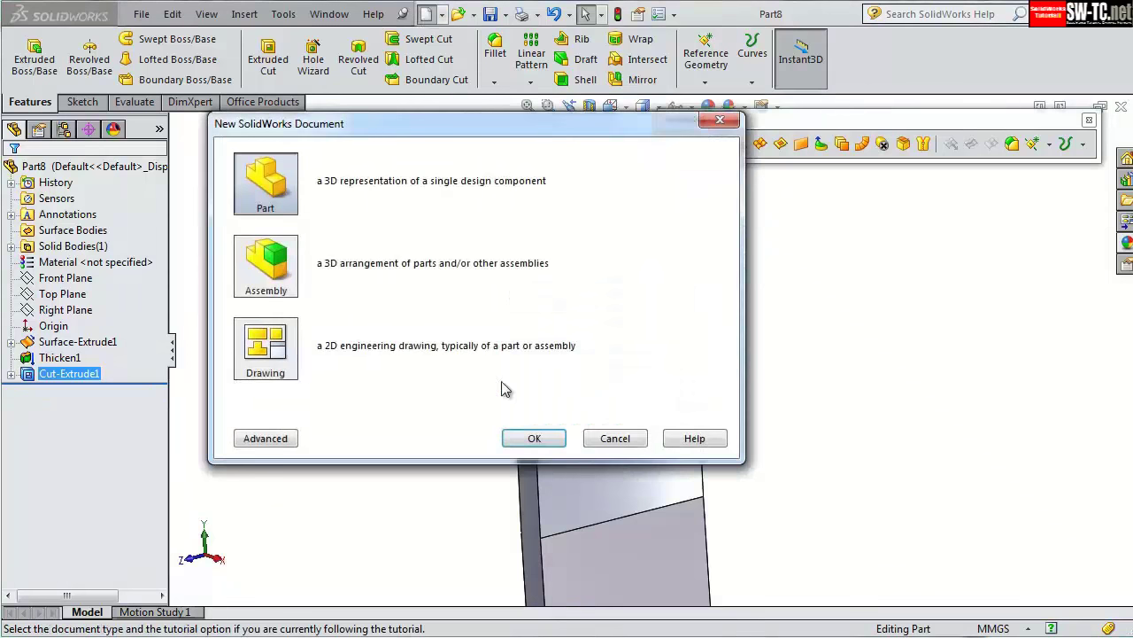
{"action": "left_click", "coordinate": [534, 436]}
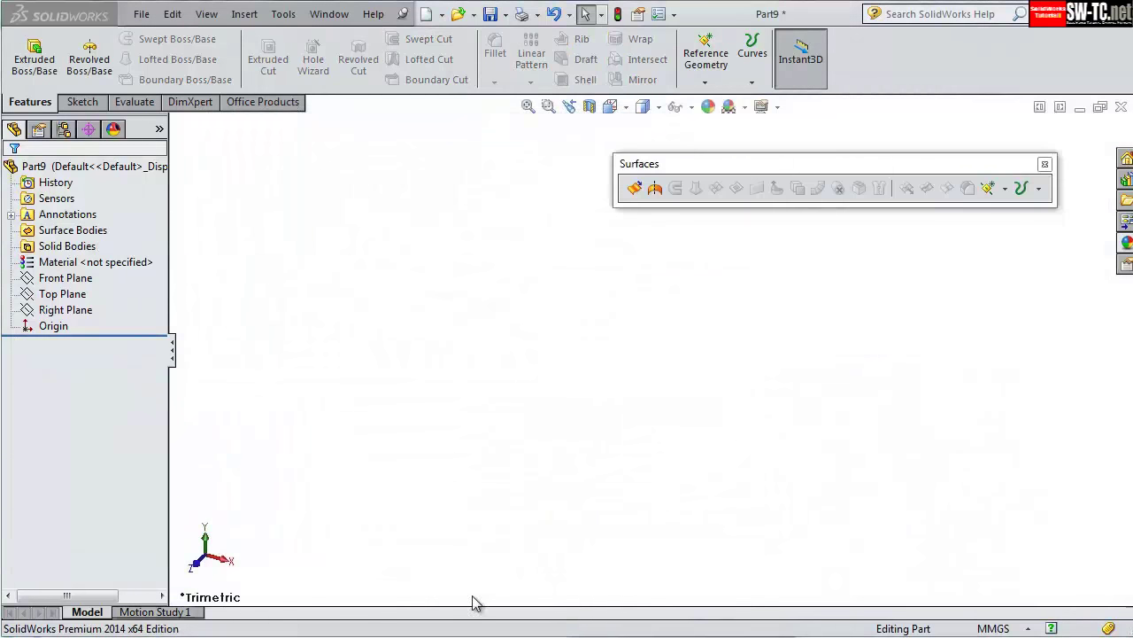
{"action": "left_click", "coordinate": [64, 309]}
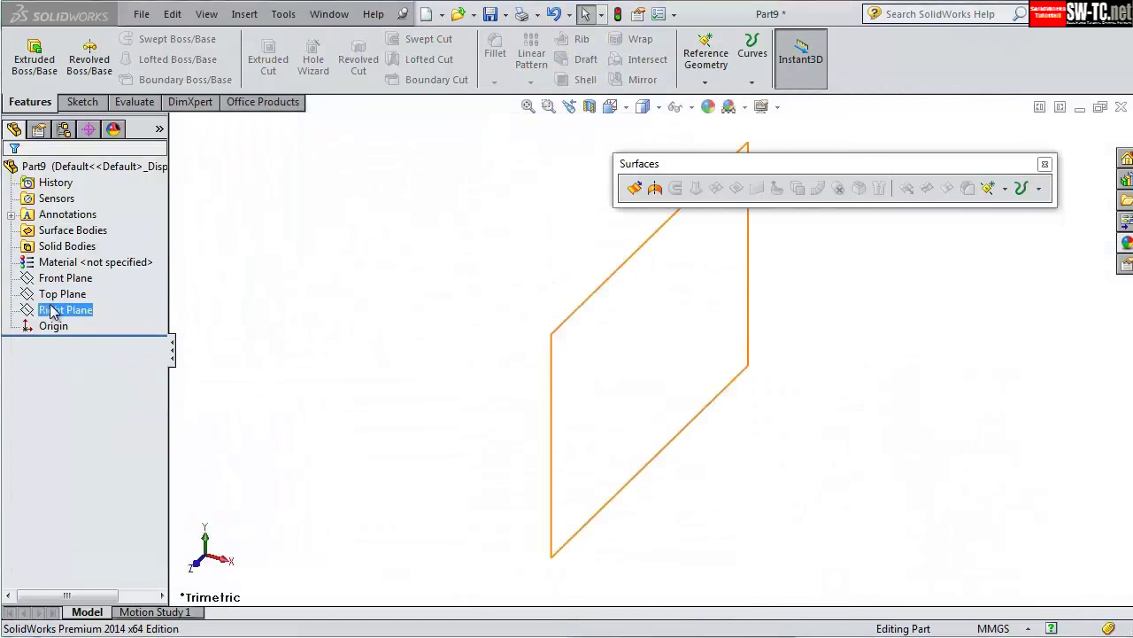
{"action": "left_click", "coordinate": [72, 283]}
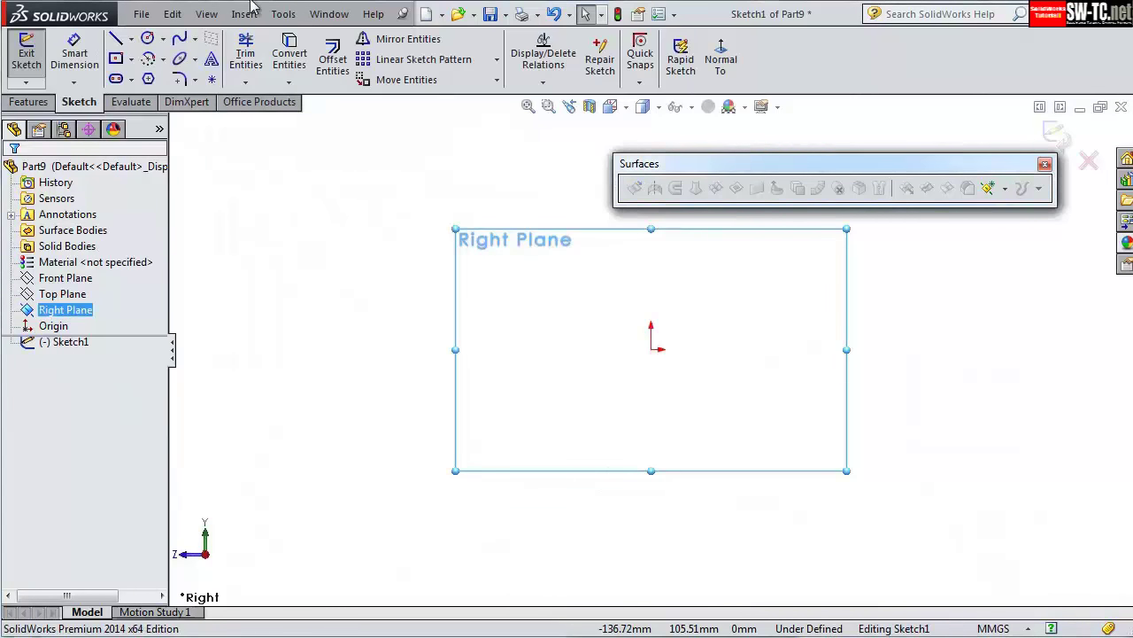
{"action": "left_click", "coordinate": [115, 38]}
{"action": "left_click", "coordinate": [652, 348]}
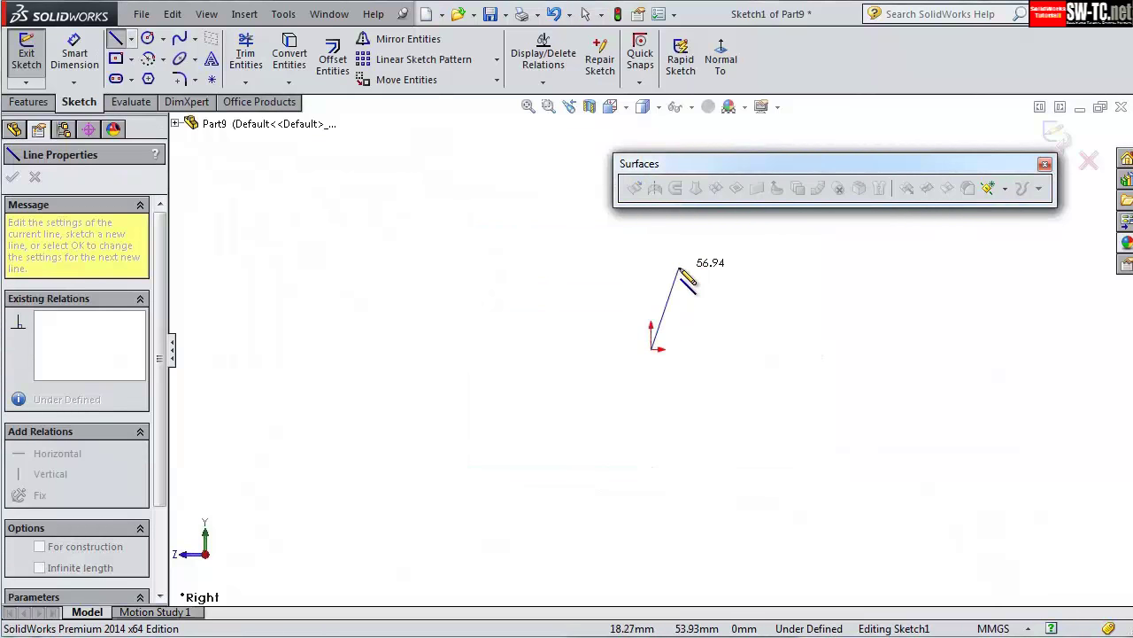
{"action": "left_click", "coordinate": [670, 243]}
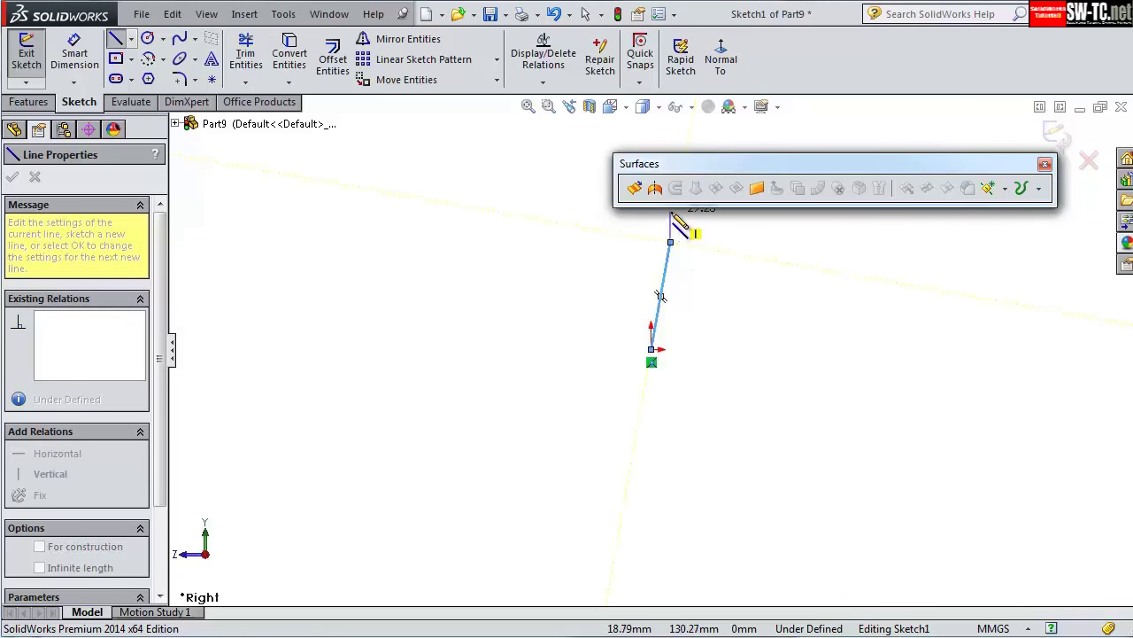
{"action": "left_click_drag", "start_coordinate": [836, 164], "coordinate": [842, 551]}
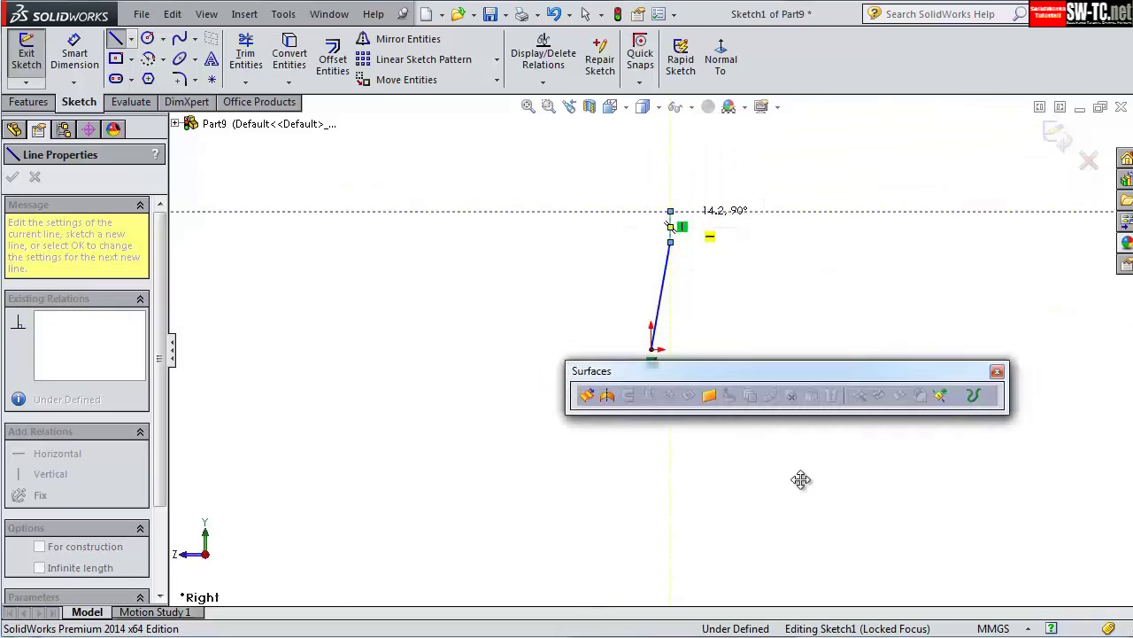
{"action": "key", "text": "Escape"}
- Dimension the slanted line 38.4 mm and the top line 12.7 mm
{"action": "key", "text": "d"}
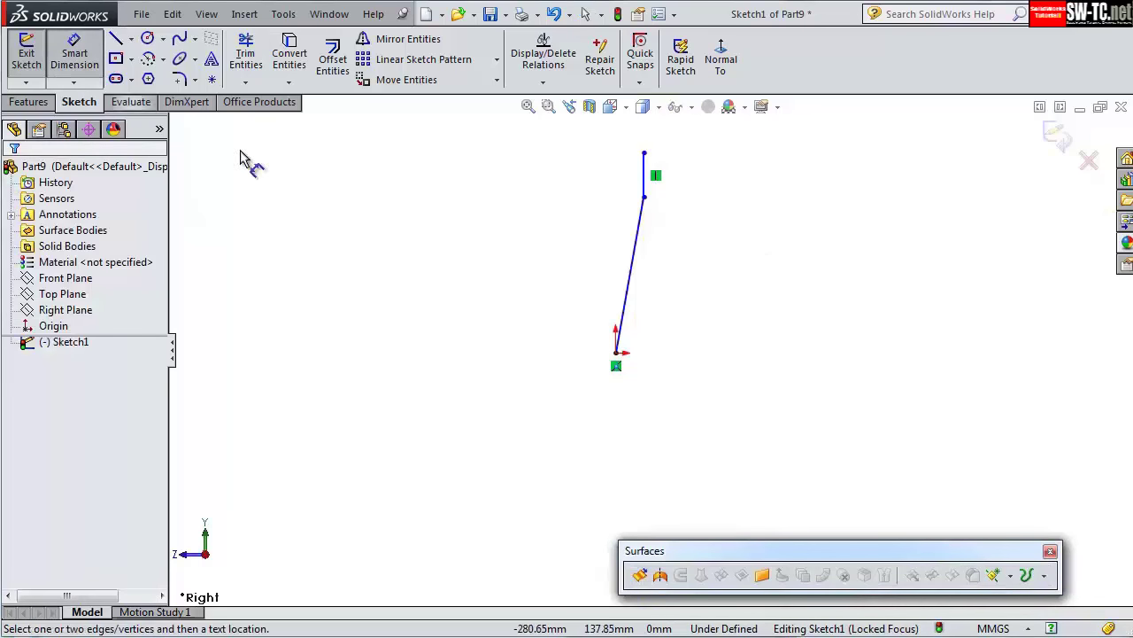
{"action": "left_click", "coordinate": [640, 270]}
{"action": "left_click", "coordinate": [653, 284]}
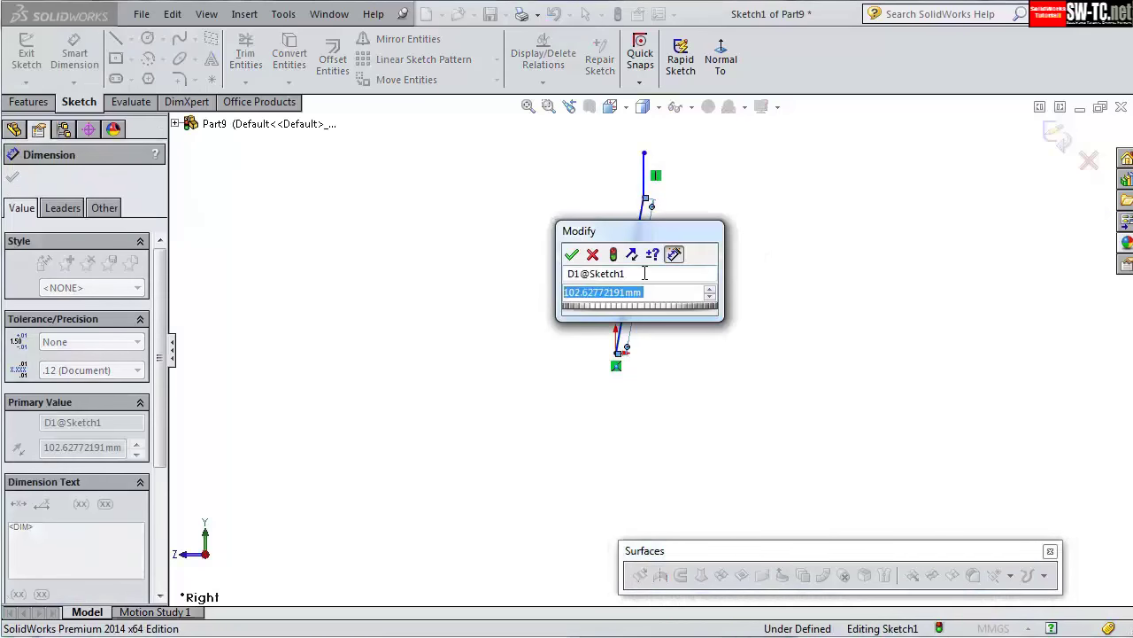
{"action": "type", "text": "38.4"}
{"action": "key", "text": "Return"}
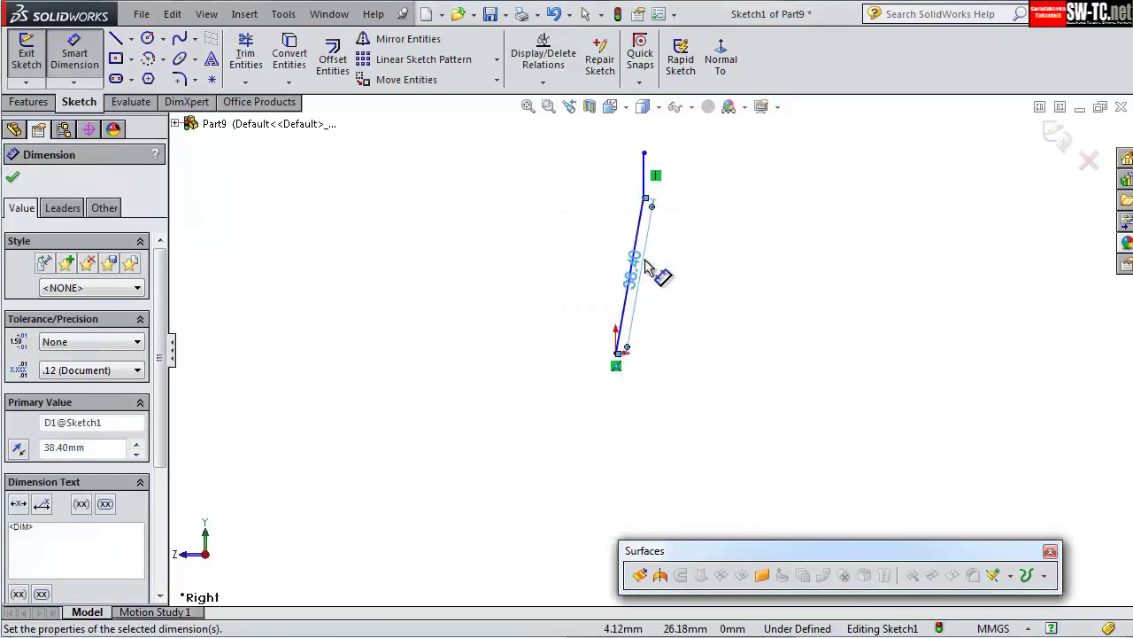
{"action": "left_click", "coordinate": [649, 175]}
{"action": "left_click", "coordinate": [632, 182]}
{"action": "type", "text": "12.7"}
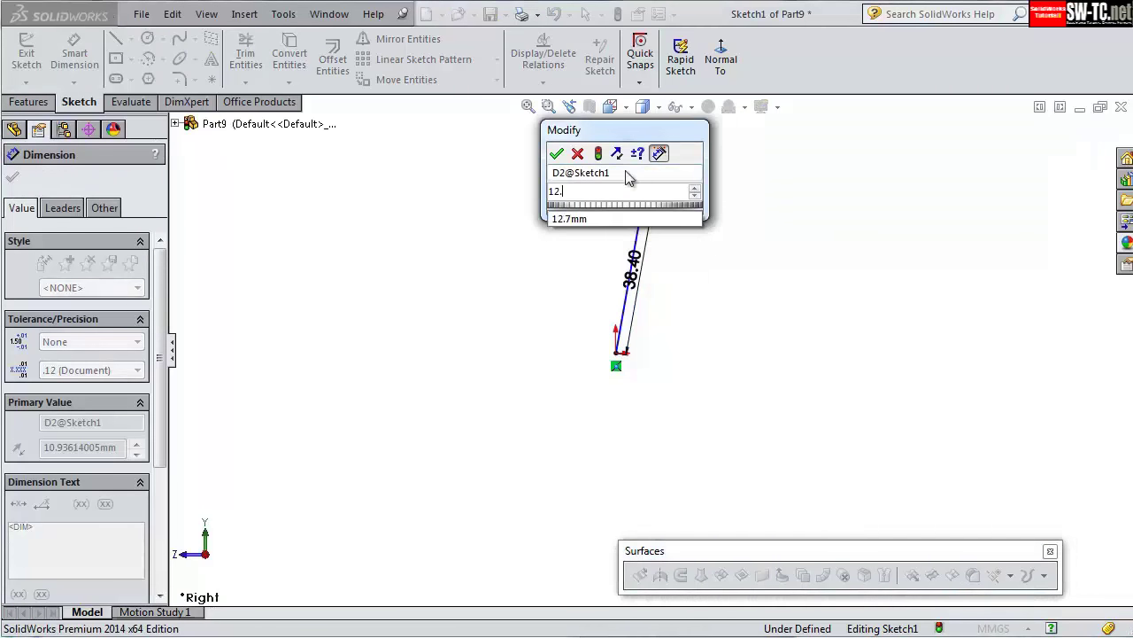
{"action": "key", "text": "Return"}
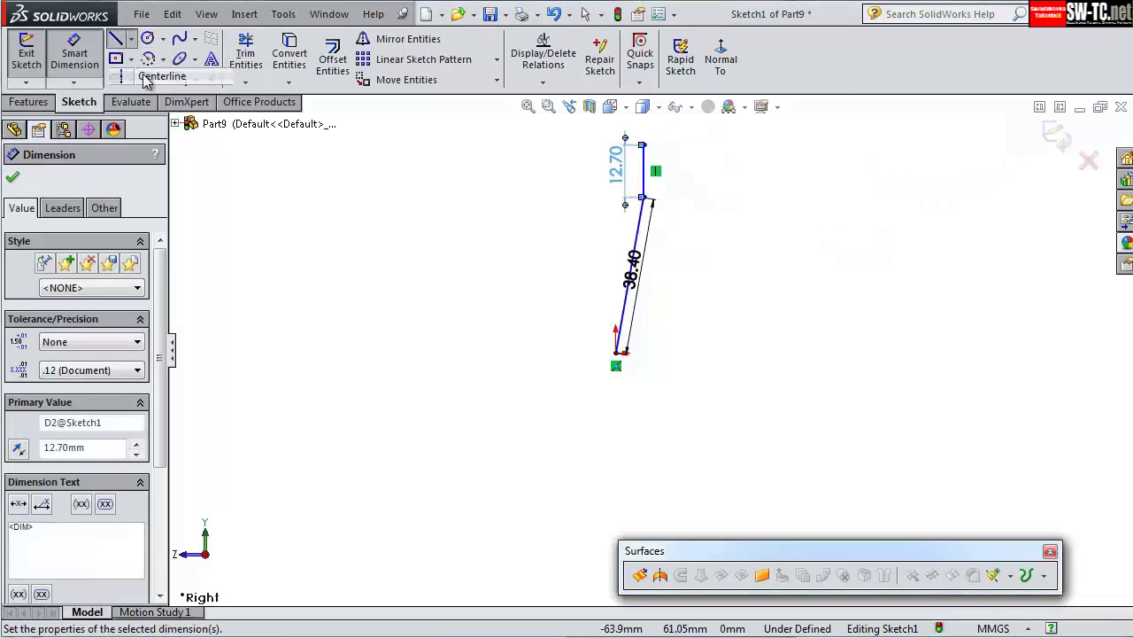
- Draw a vertical centreline upward from the origin
{"action": "left_click", "coordinate": [115, 39]}
{"action": "scroll", "coordinate": [688, 385], "scroll_direction": "down", "scroll_amount": 3}
{"action": "left_click", "coordinate": [552, 339]}
{"action": "left_click", "coordinate": [552, 170]}
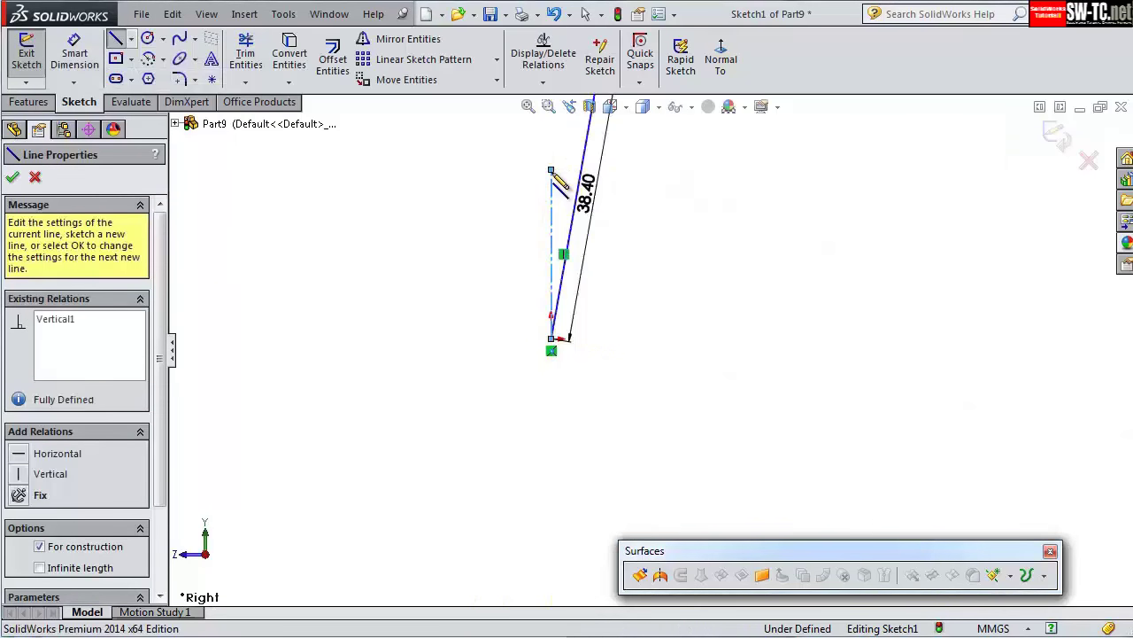
{"action": "key", "text": "Escape"}
- Dimension the slanted line at 12° from the vertical centreline
{"action": "left_click", "coordinate": [564, 234]}
{"action": "key", "text": "d"}
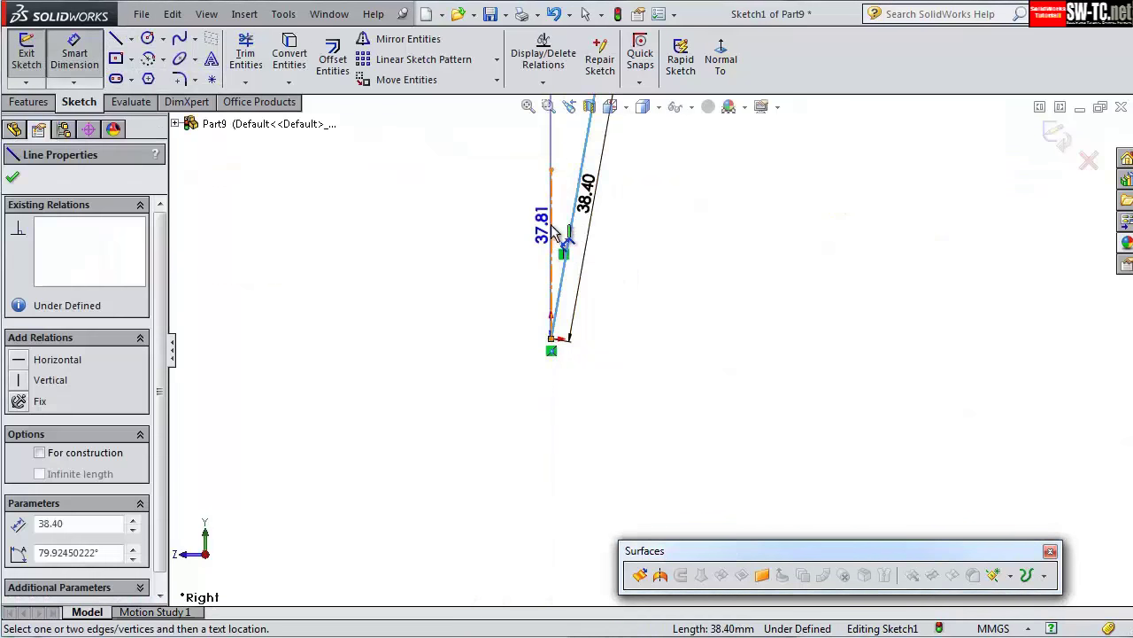
{"action": "left_click", "coordinate": [552, 221]}
{"action": "left_click", "coordinate": [564, 182]}
{"action": "type", "text": "12"}
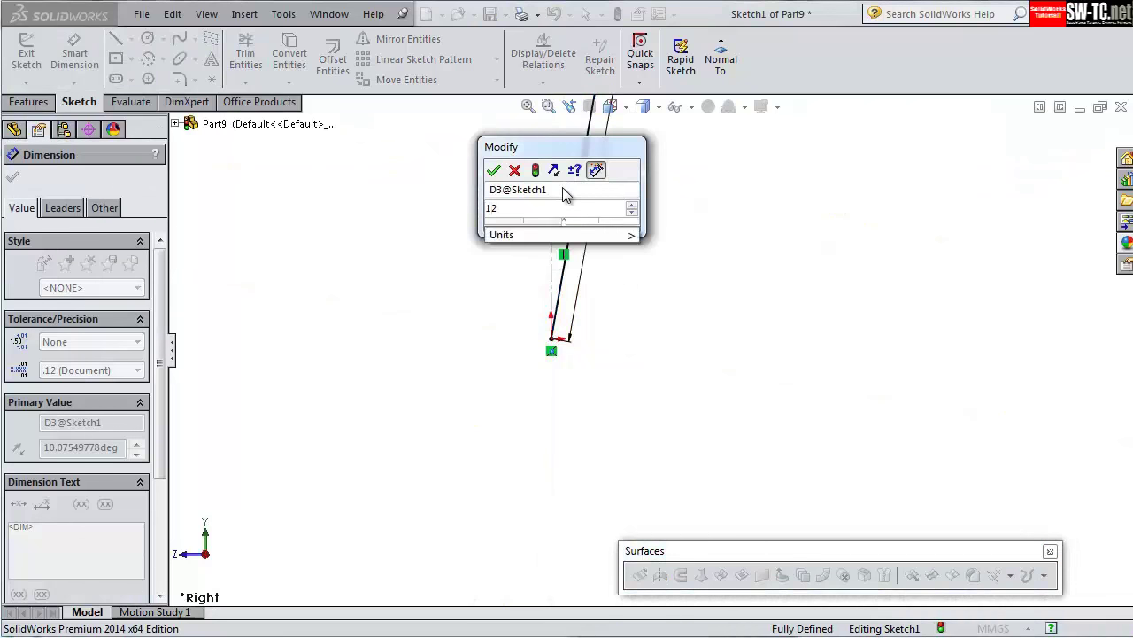
{"action": "key", "text": "Return"}
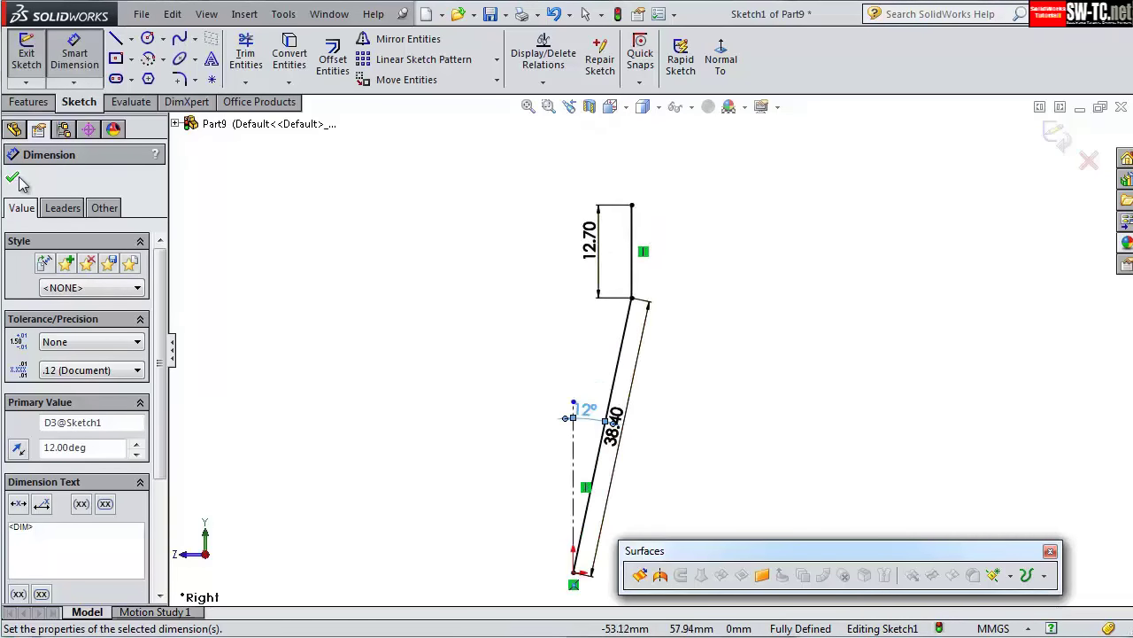
{"action": "left_click", "coordinate": [15, 180]}
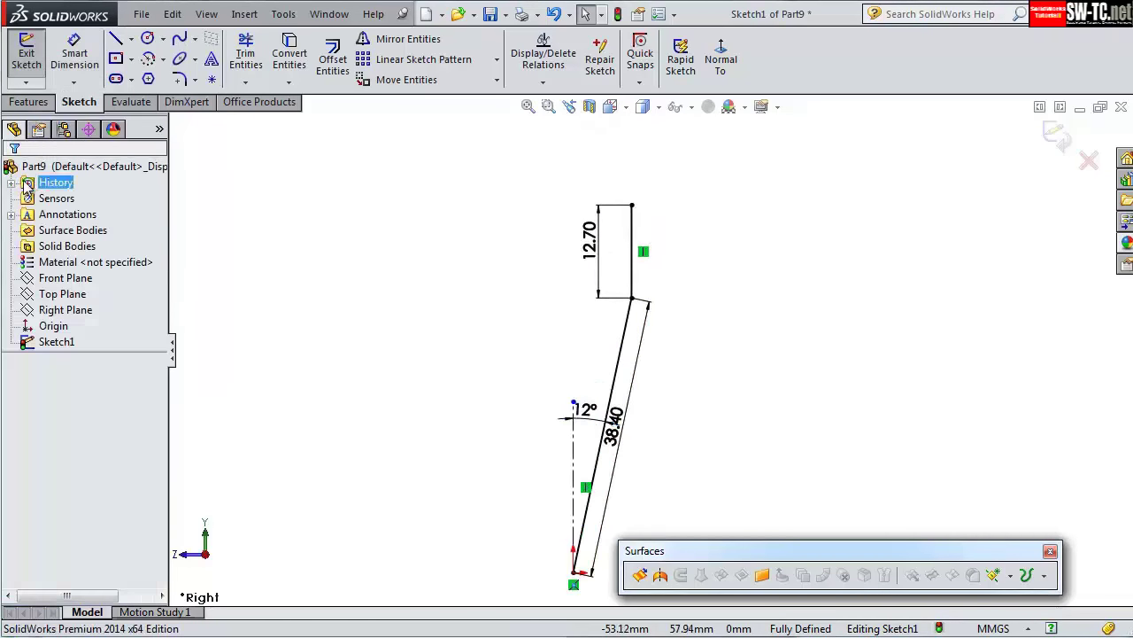
- Surface-extrude the sketch to a depth of 10.3 mm
{"action": "left_click", "coordinate": [640, 576]}
{"action": "double_click", "coordinate": [51, 343]}
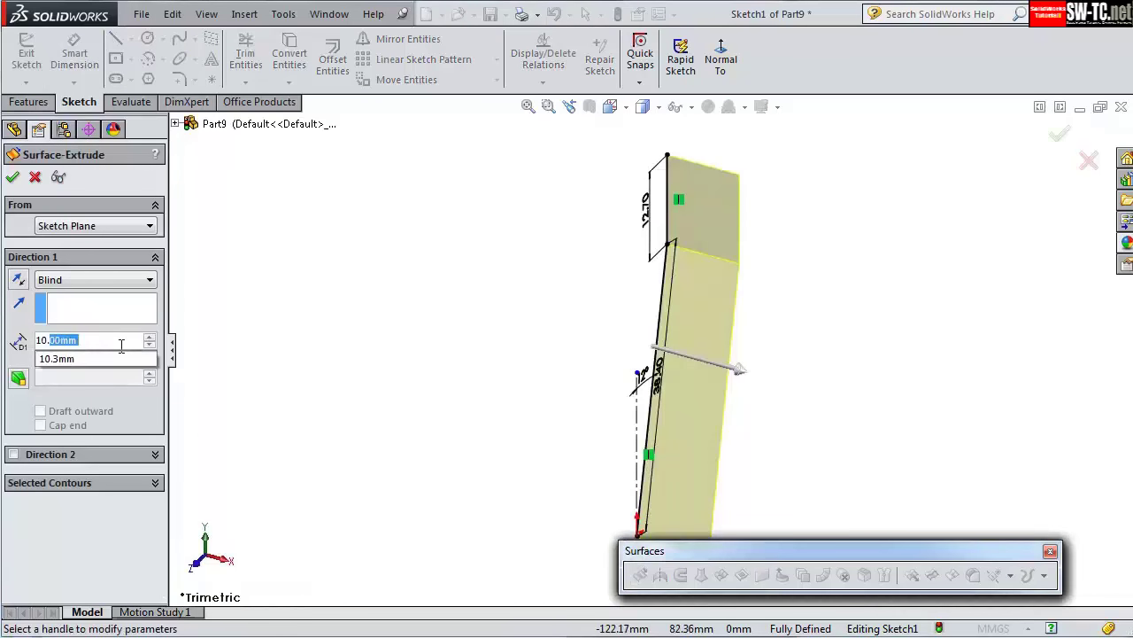
{"action": "type", "text": "10.3"}
{"action": "key", "text": "Return"}
{"action": "left_click", "coordinate": [12, 177]}
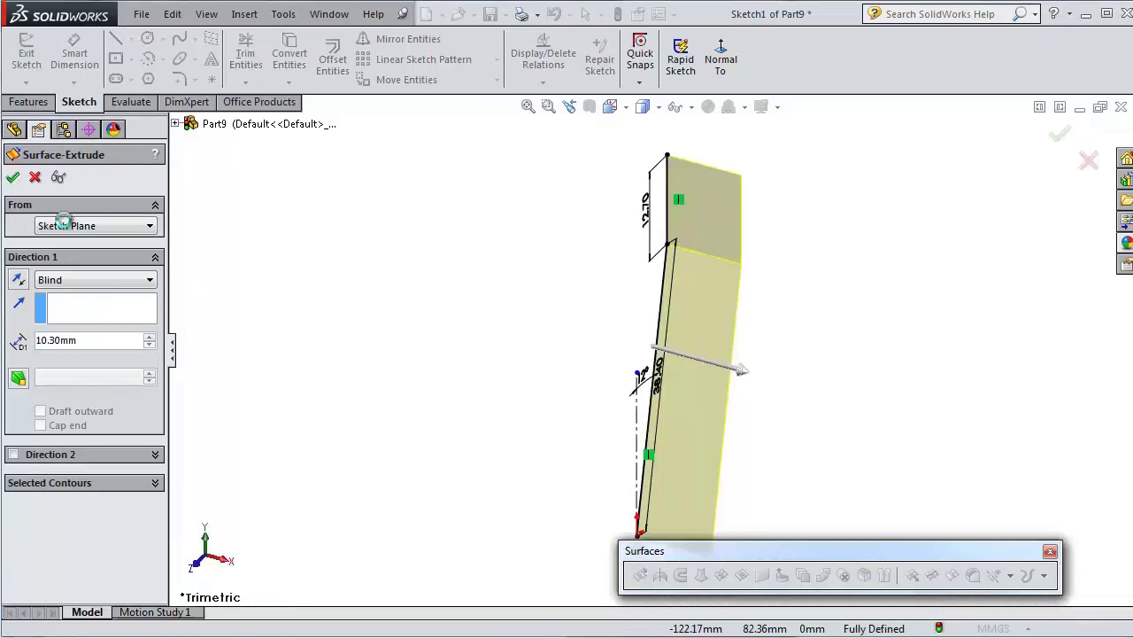
- Thicken the extruded surface into a 0.3 mm solid plate
{"action": "left_click", "coordinate": [244, 13]}
{"action": "mouse_move", "coordinate": [280, 38]}
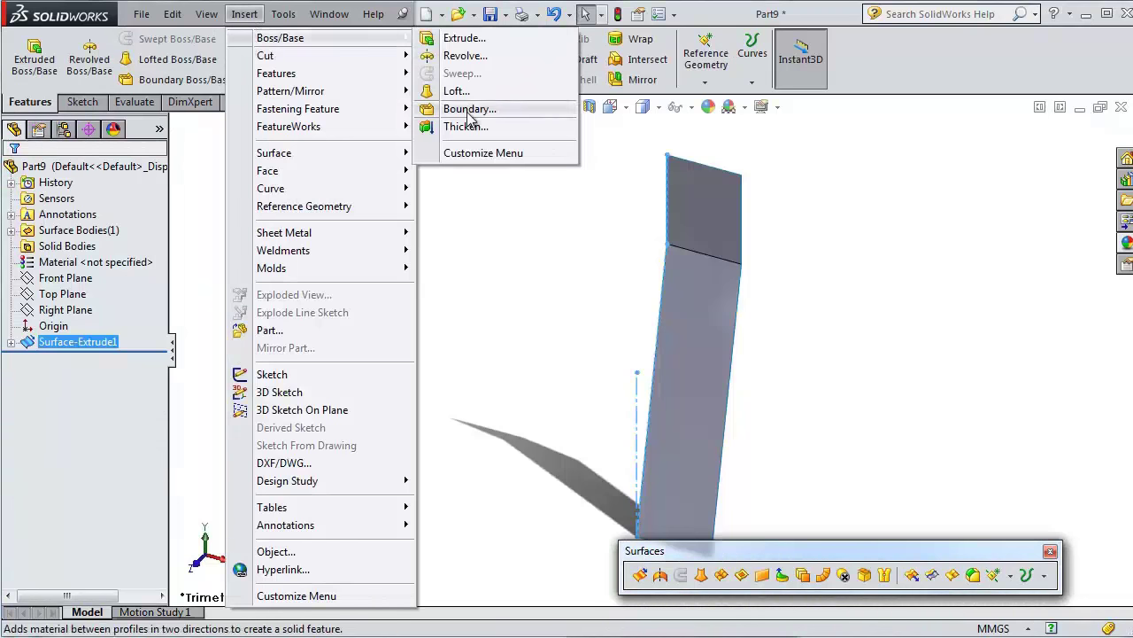
{"action": "left_click", "coordinate": [458, 126]}
{"action": "type", "text": "0.3"}
{"action": "key", "text": "Return"}
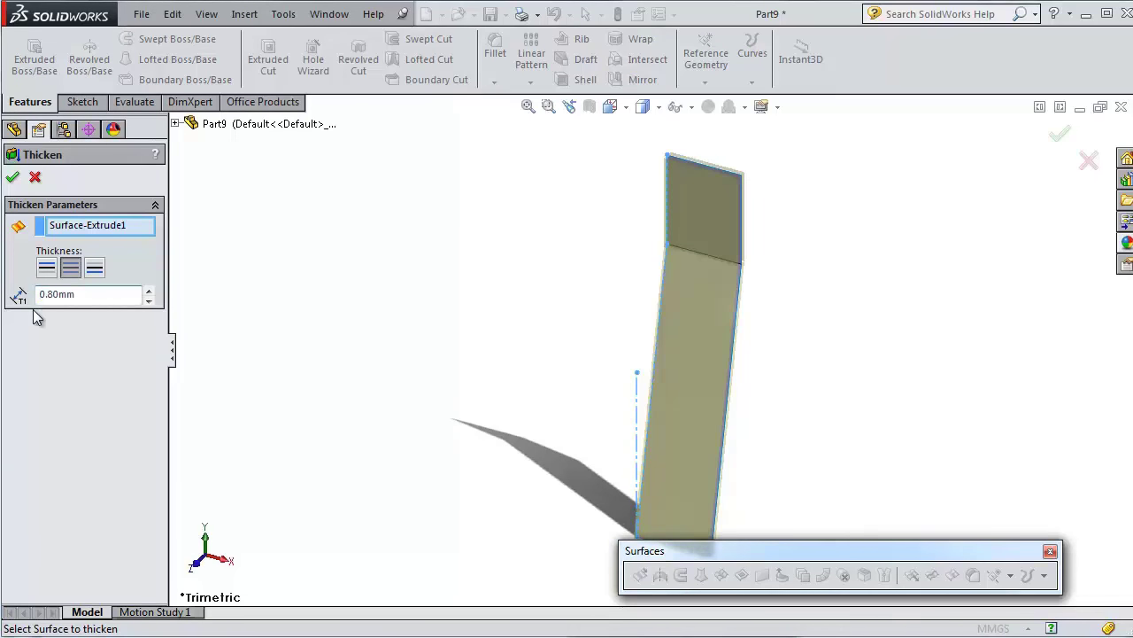
{"action": "key", "text": "Return"}
- Sketch a corner-to-corner diagonal centerline on the plate's upper face
{"action": "left_click", "coordinate": [696, 228]}
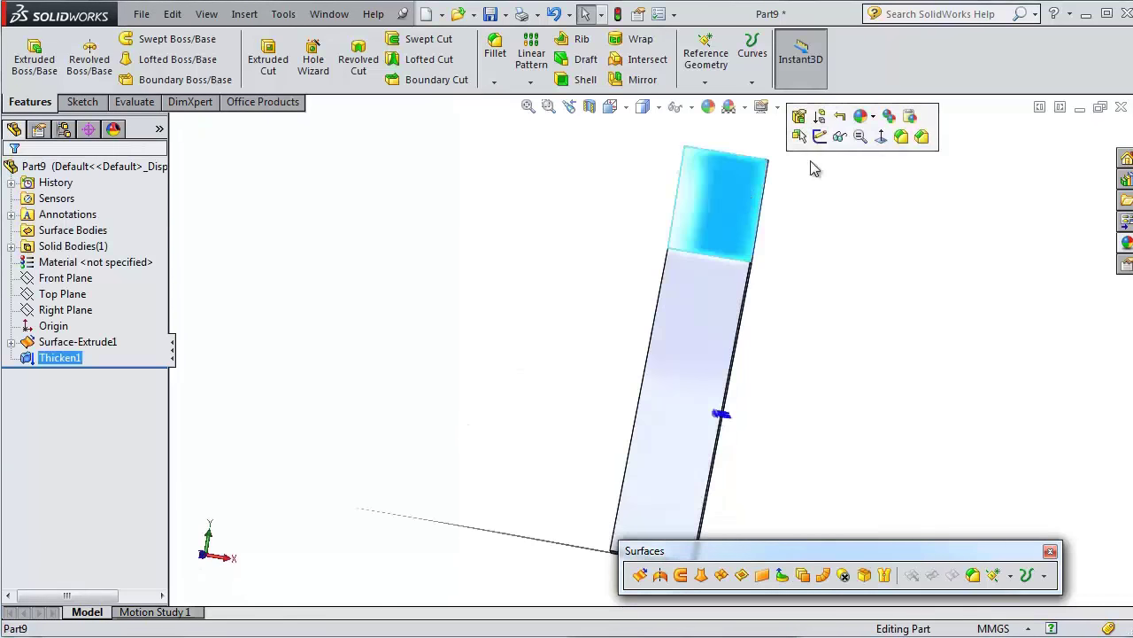
{"action": "left_click", "coordinate": [812, 135]}
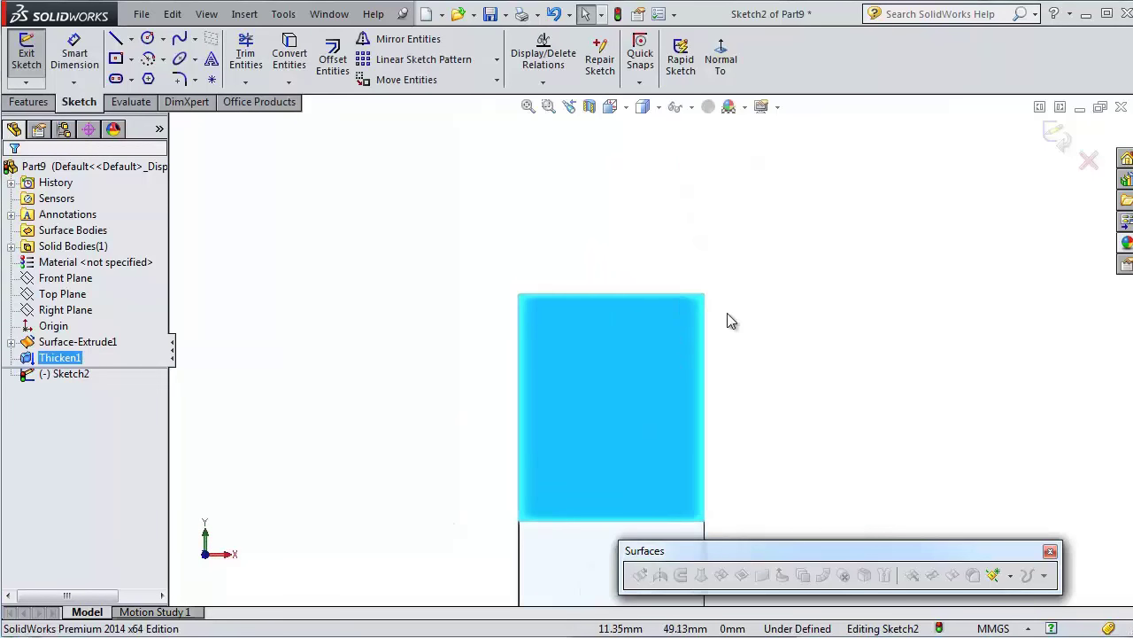
{"action": "left_click", "coordinate": [131, 39]}
{"action": "left_click", "coordinate": [155, 76]}
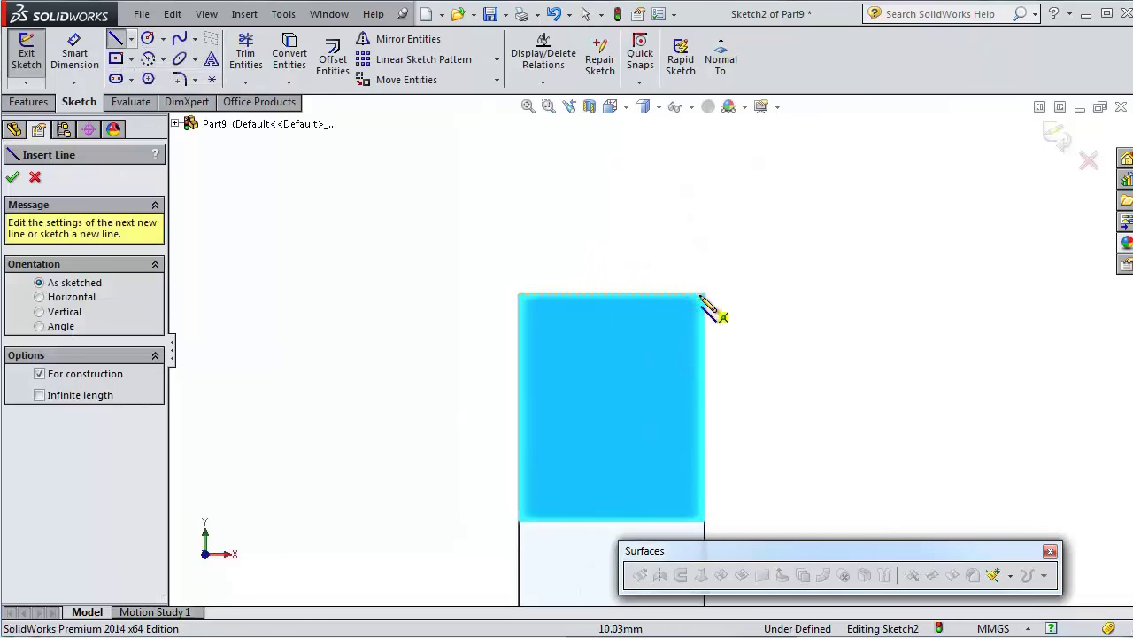
{"action": "left_click", "coordinate": [704, 294]}
{"action": "left_click", "coordinate": [519, 522]}
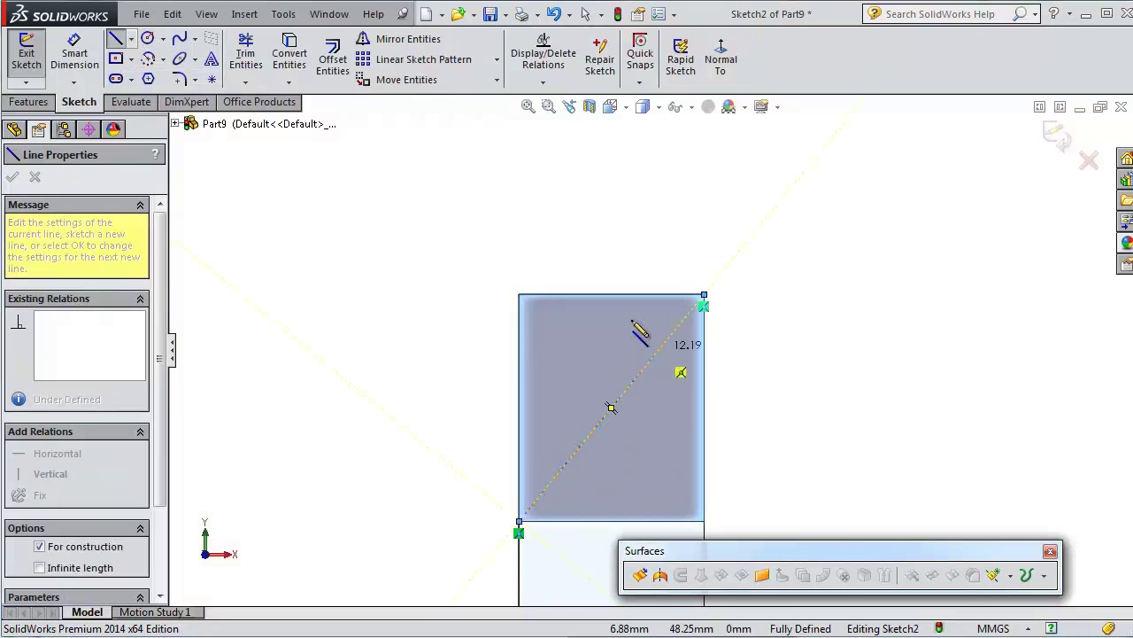
- Add a 1.5 mm diameter circle at the diagonal's midpoint
{"action": "left_click", "coordinate": [147, 39]}
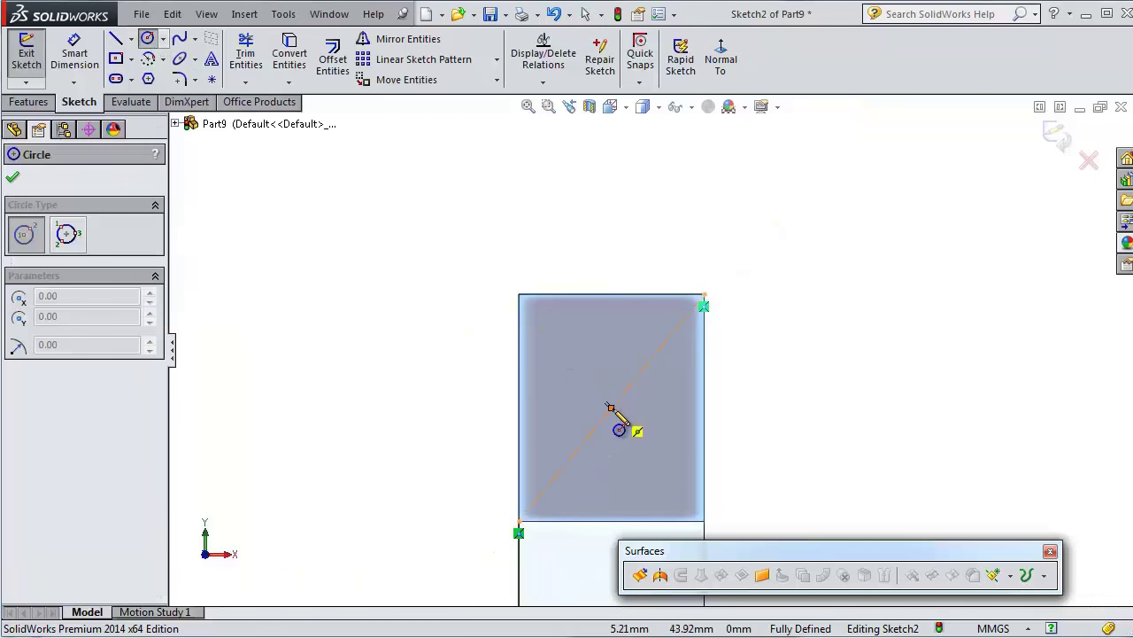
{"action": "left_click", "coordinate": [611, 399]}
{"action": "key", "text": "d"}
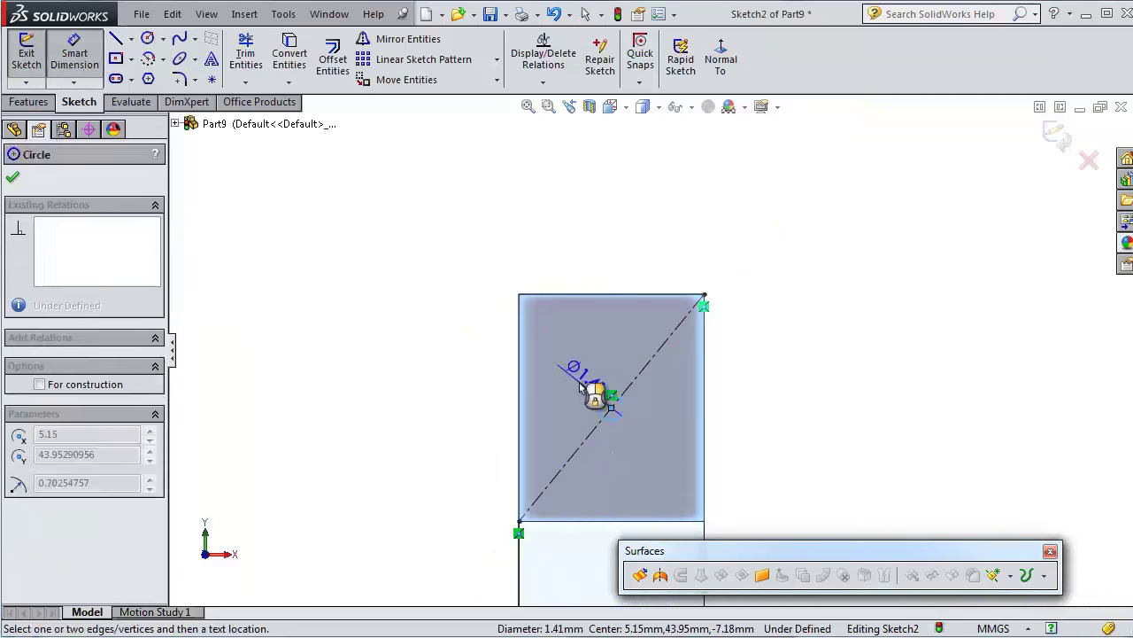
{"action": "left_click", "coordinate": [580, 385]}
{"action": "type", "text": "1.5"}
{"action": "key", "text": "Return"}
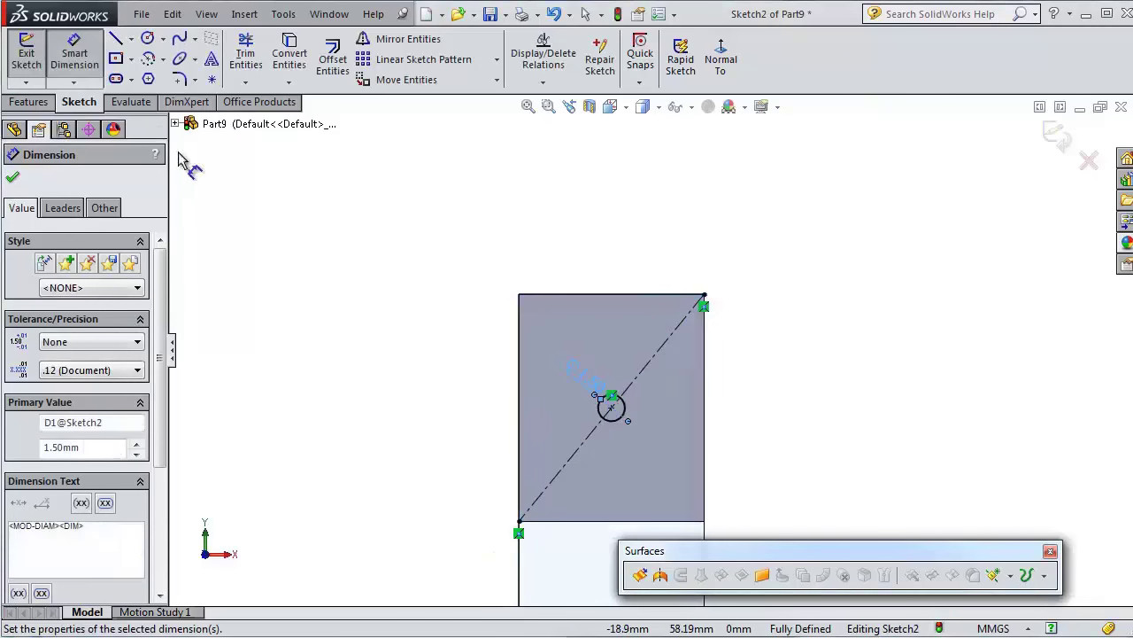
- Cut-extrude the circle Through All to make the hole
{"action": "left_click", "coordinate": [28, 101]}
{"action": "left_click", "coordinate": [268, 62]}
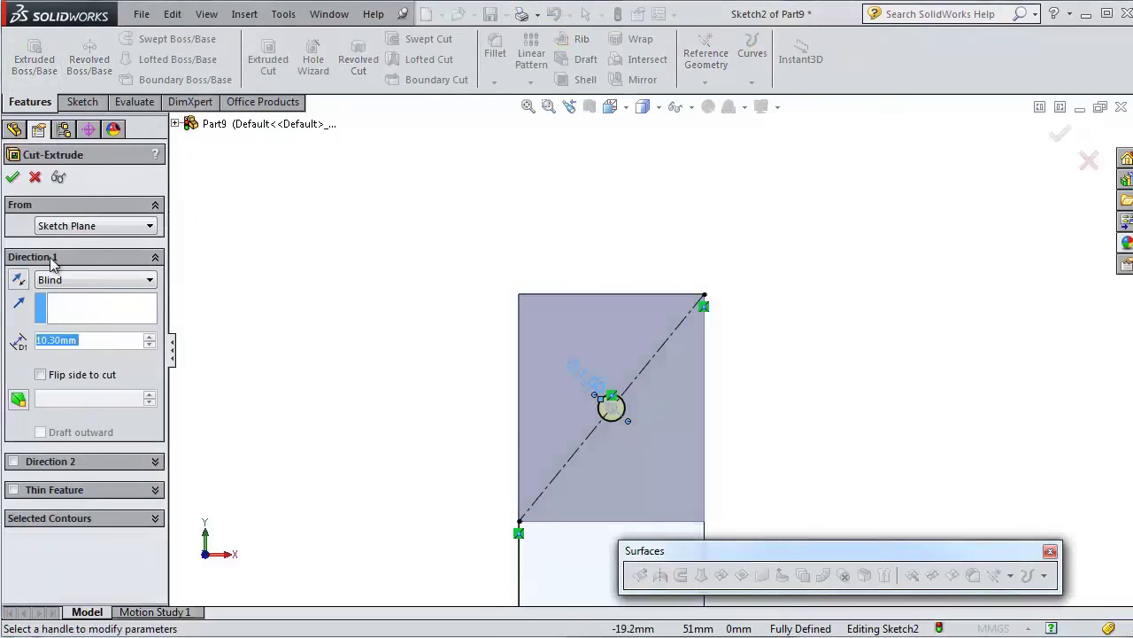
{"action": "left_click", "coordinate": [93, 279]}
{"action": "left_click", "coordinate": [66, 304]}
{"action": "left_click", "coordinate": [12, 177]}
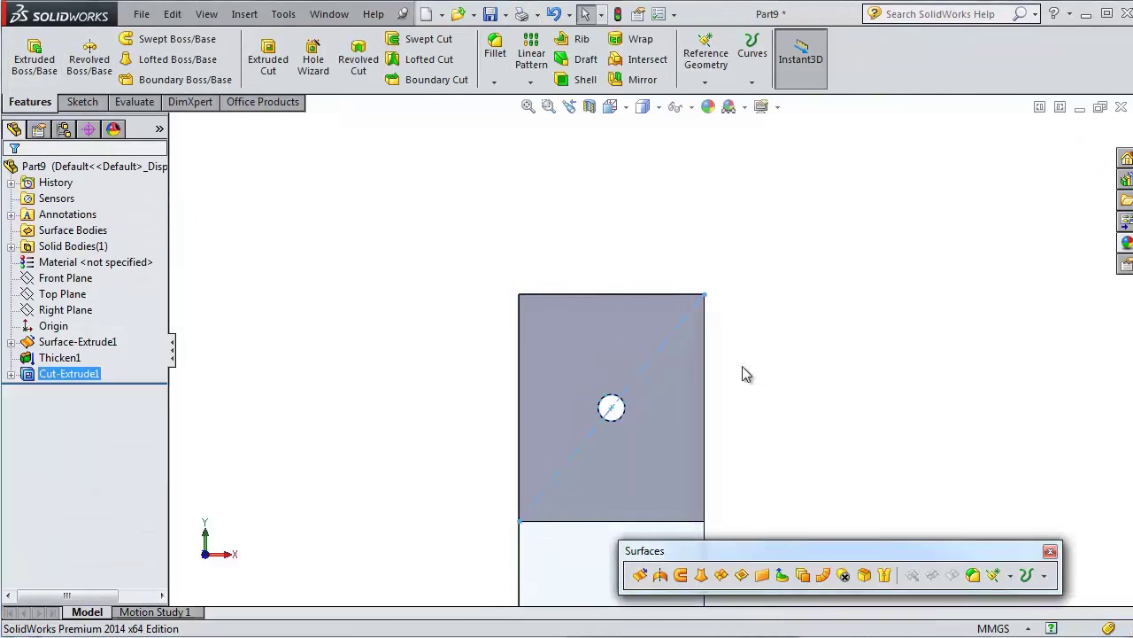
- Save the finished plate as Part9
{"action": "mouse_move", "coordinate": [741, 374]}
{"action": "middle_mouse_down"}
{"action": "mouse_move", "coordinate": [850, 274]}
{"action": "mouse_move", "coordinate": [1098, 261]}
{"action": "mouse_move", "coordinate": [893, 522]}
{"action": "middle_mouse_up"}
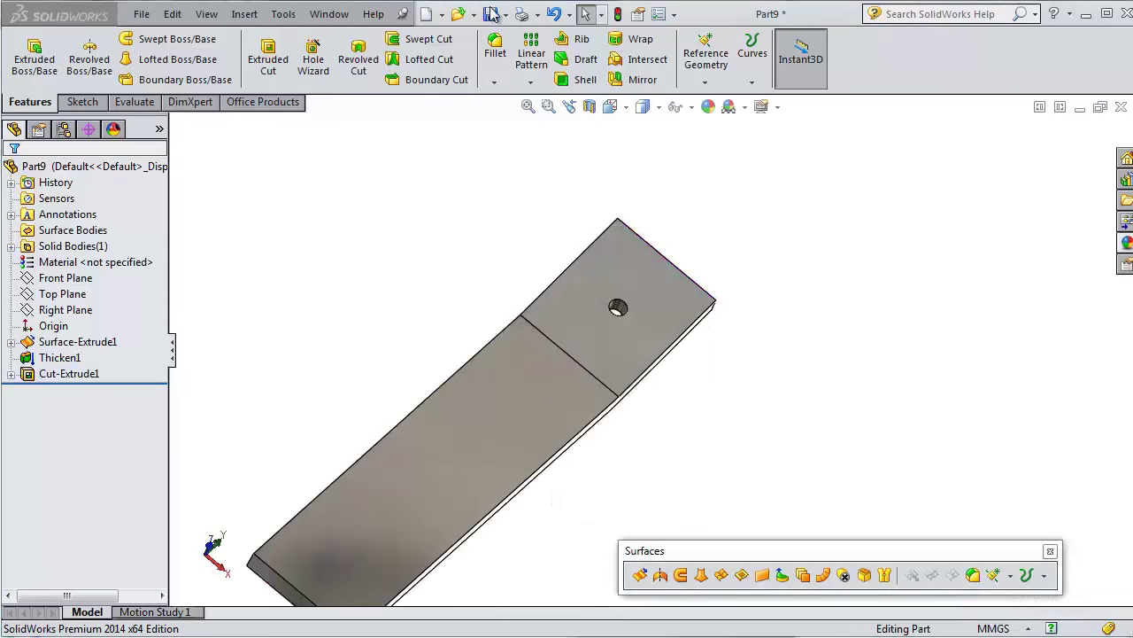
{"action": "key", "text": "ctrl+s"}
{"action": "left_click", "coordinate": [822, 499]}
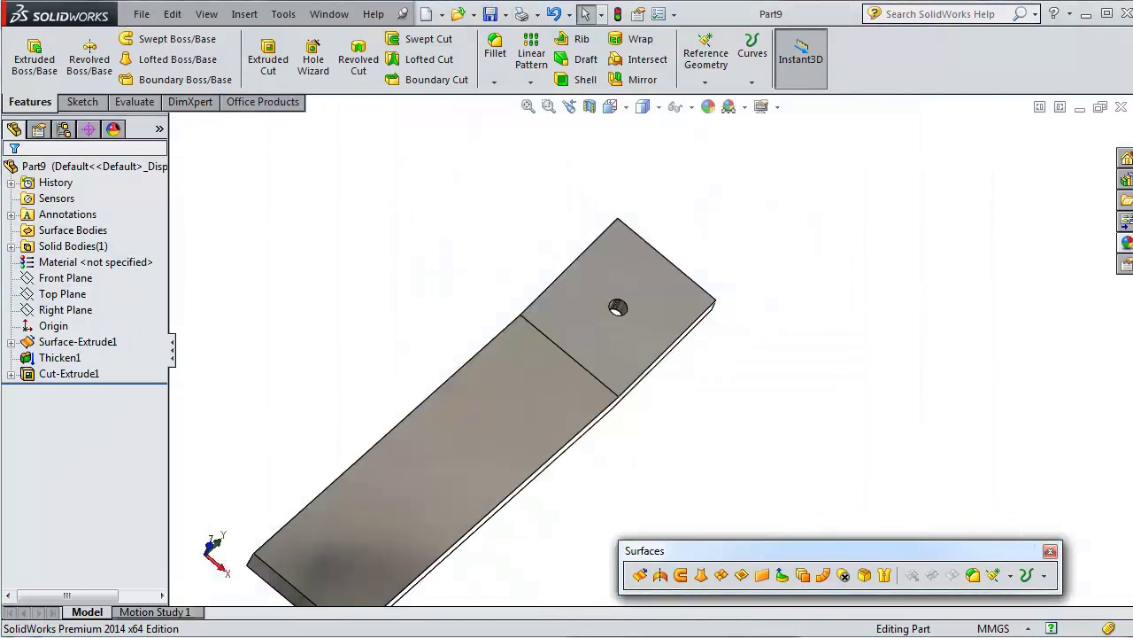
- Create a new assembly with part1 as the first component
{"action": "left_click", "coordinate": [325, 248]}
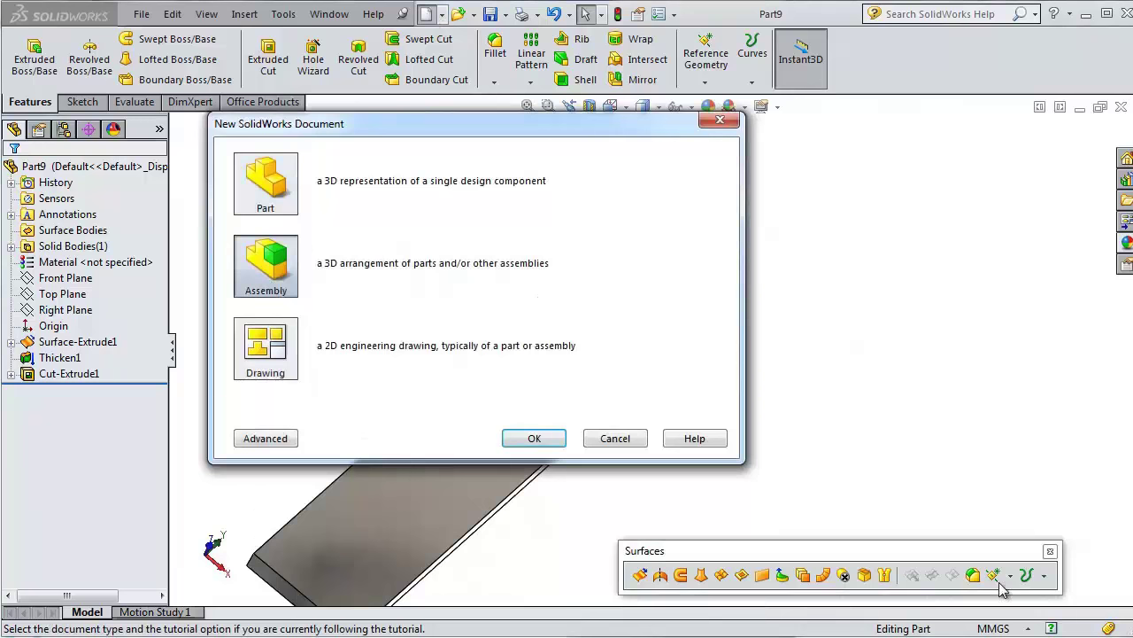
{"action": "left_click", "coordinate": [523, 434]}
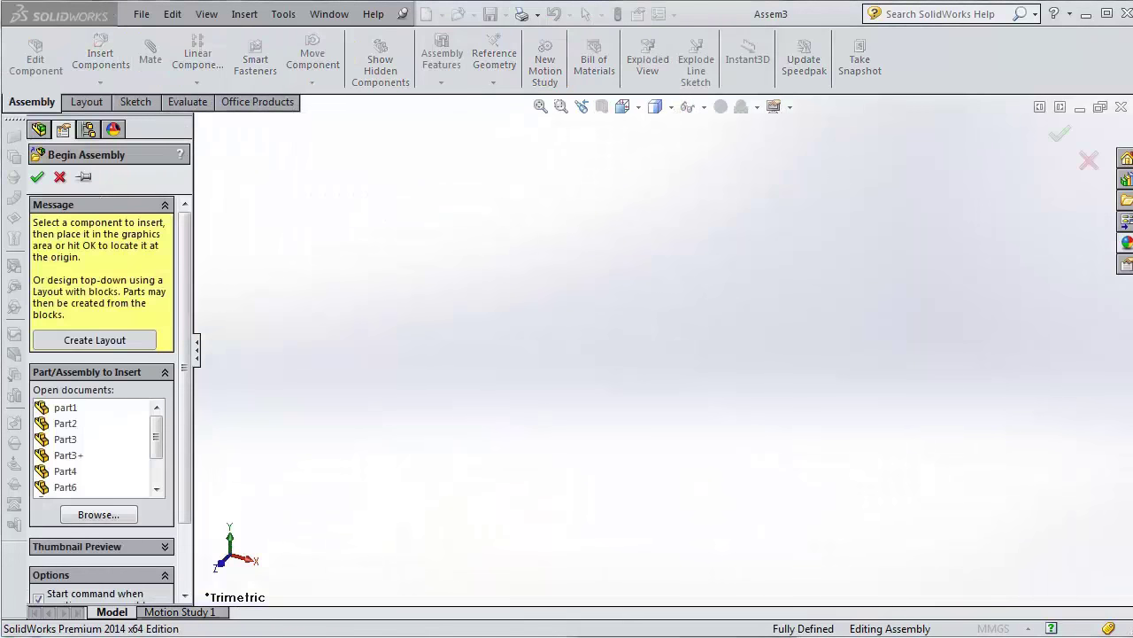
{"action": "left_click", "coordinate": [86, 415]}
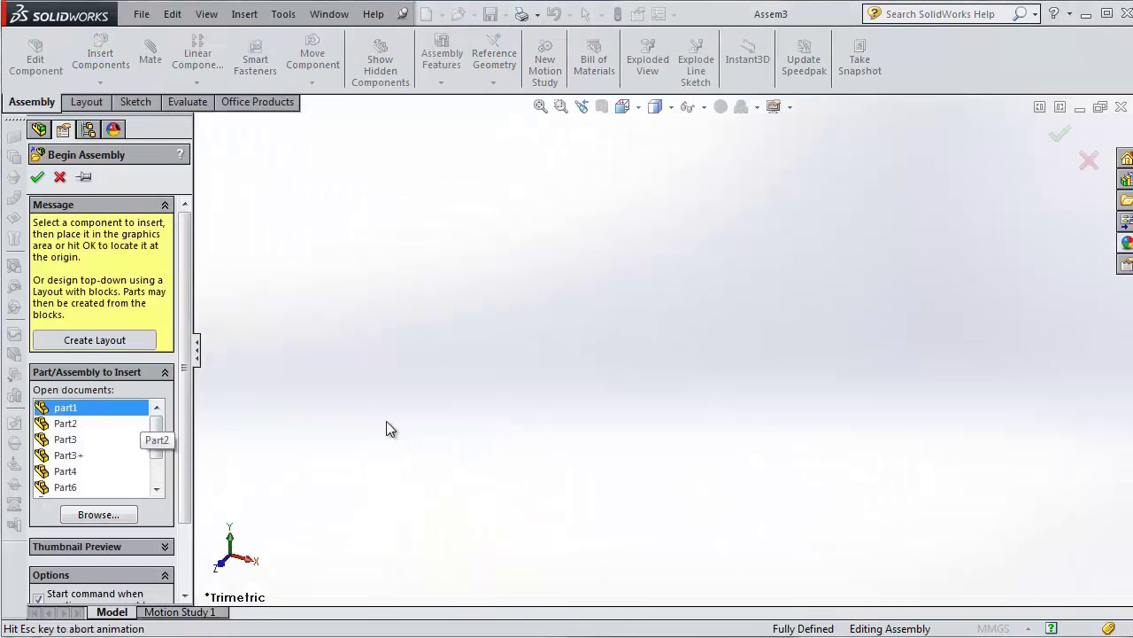
{"action": "left_click", "coordinate": [664, 437]}
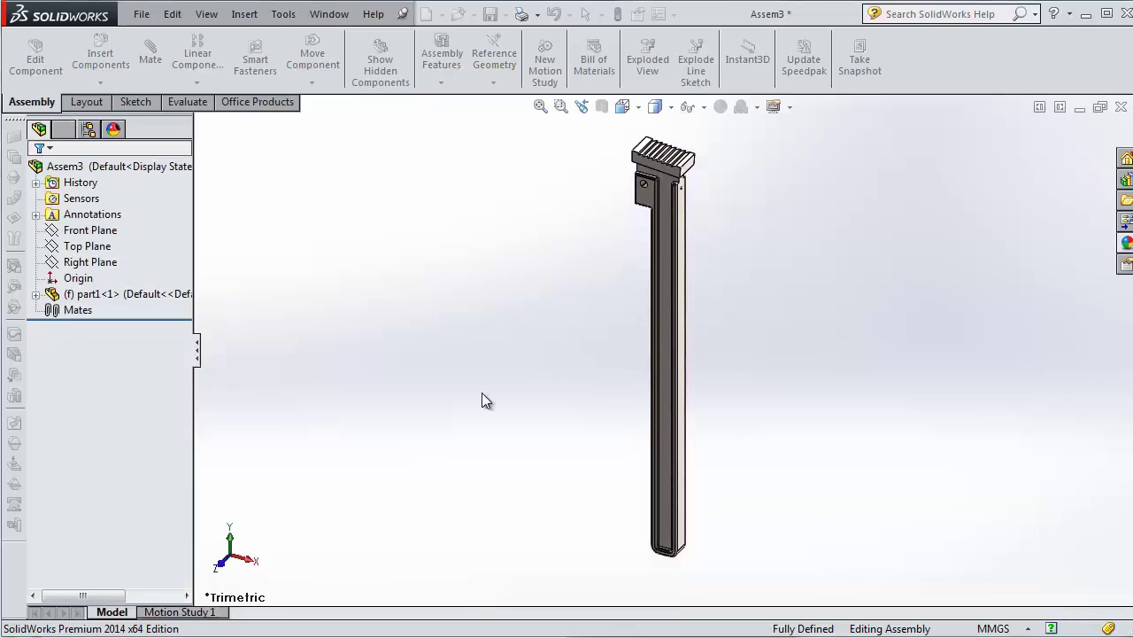
- Insert Part2, Part3, Part4, Part6 and Part7 around the bar
{"action": "left_click", "coordinate": [110, 73]}
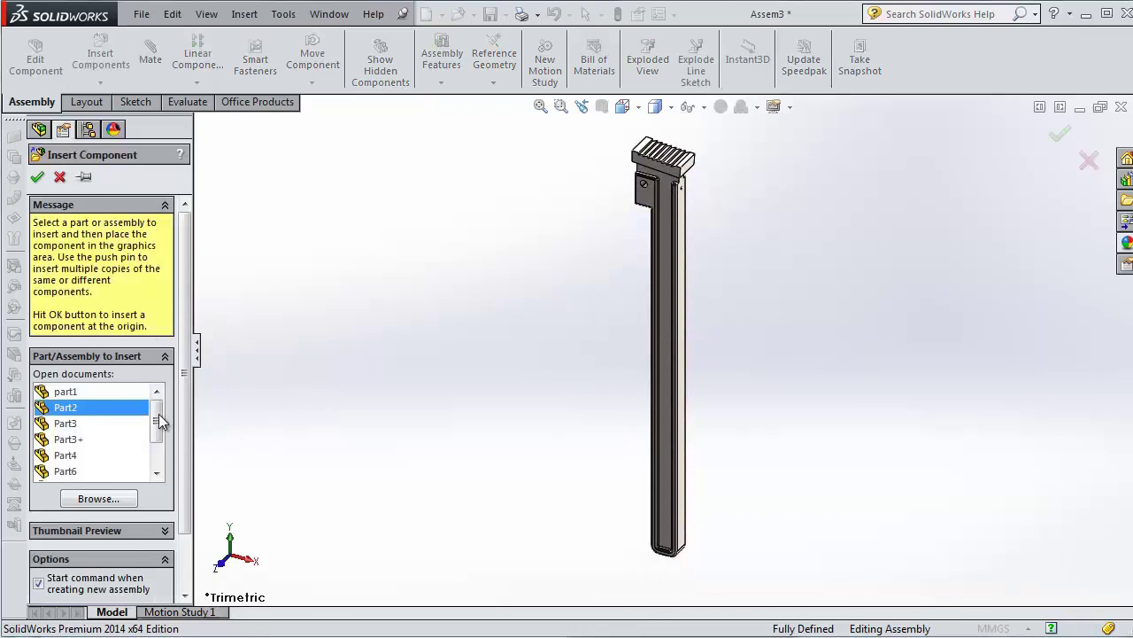
{"action": "left_click", "coordinate": [585, 234]}
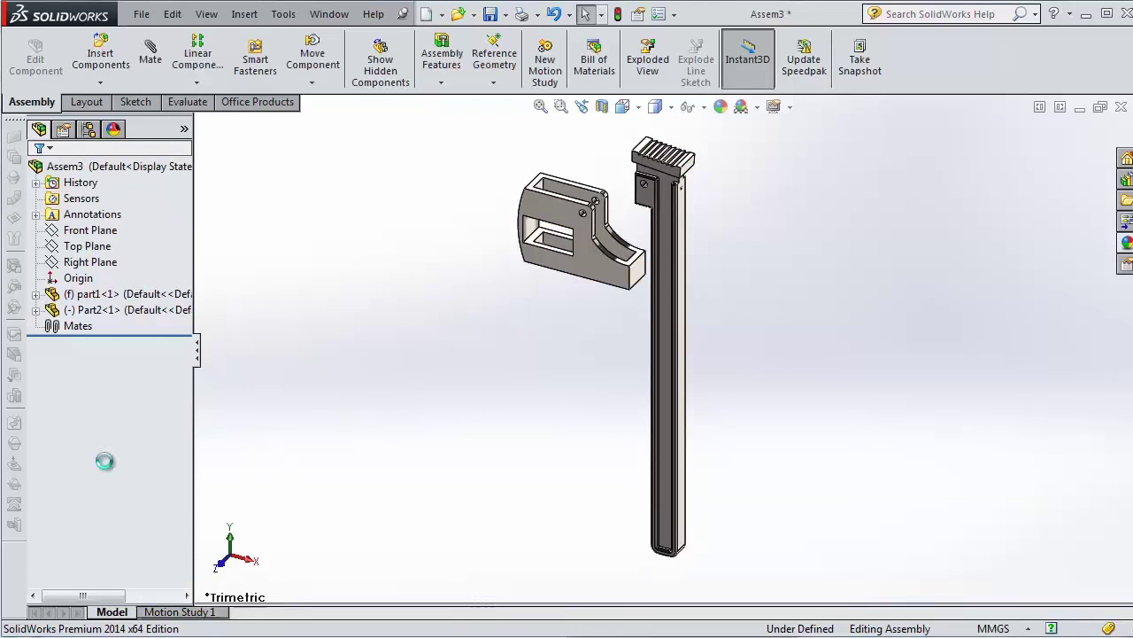
{"action": "left_click", "coordinate": [100, 69]}
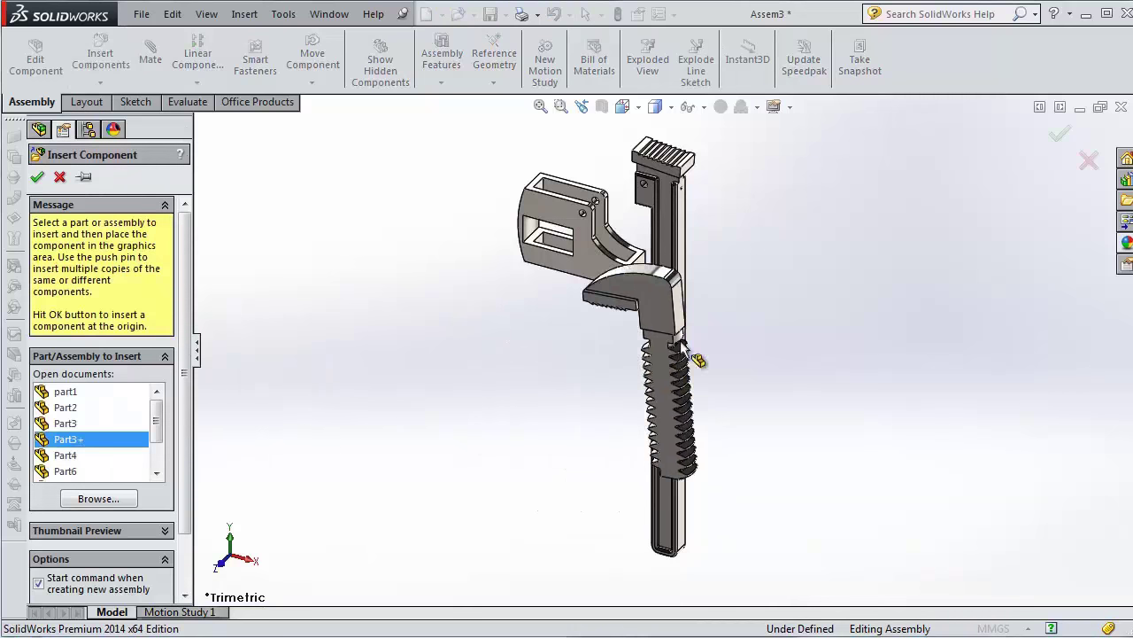
{"action": "left_click", "coordinate": [751, 265]}
{"action": "left_click", "coordinate": [100, 61]}
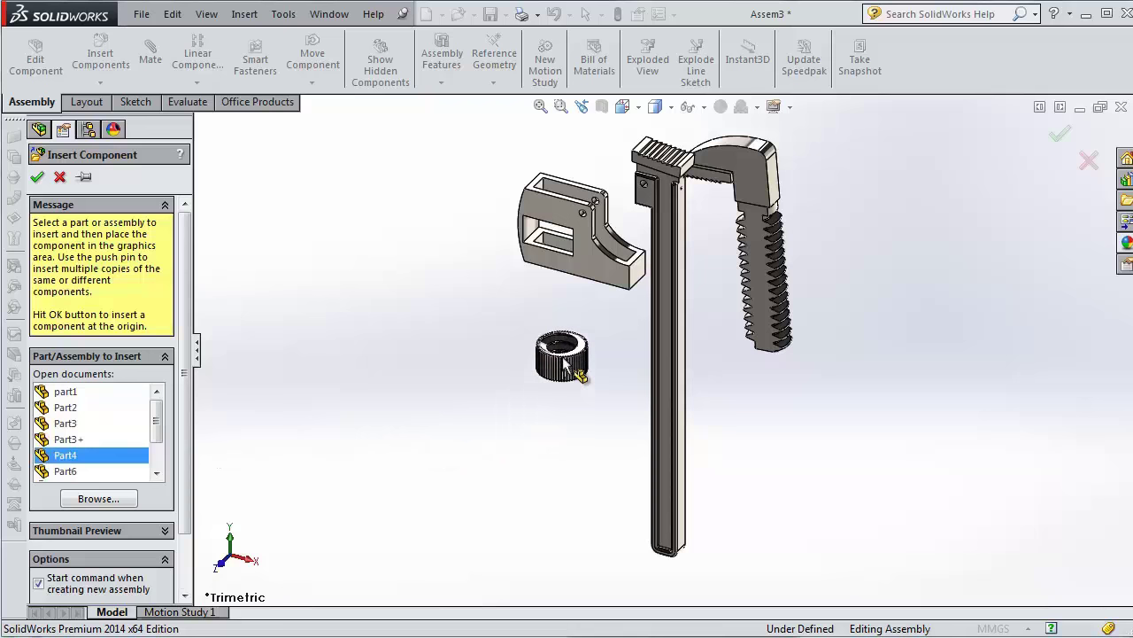
{"action": "left_click", "coordinate": [566, 363]}
{"action": "left_click", "coordinate": [100, 55]}
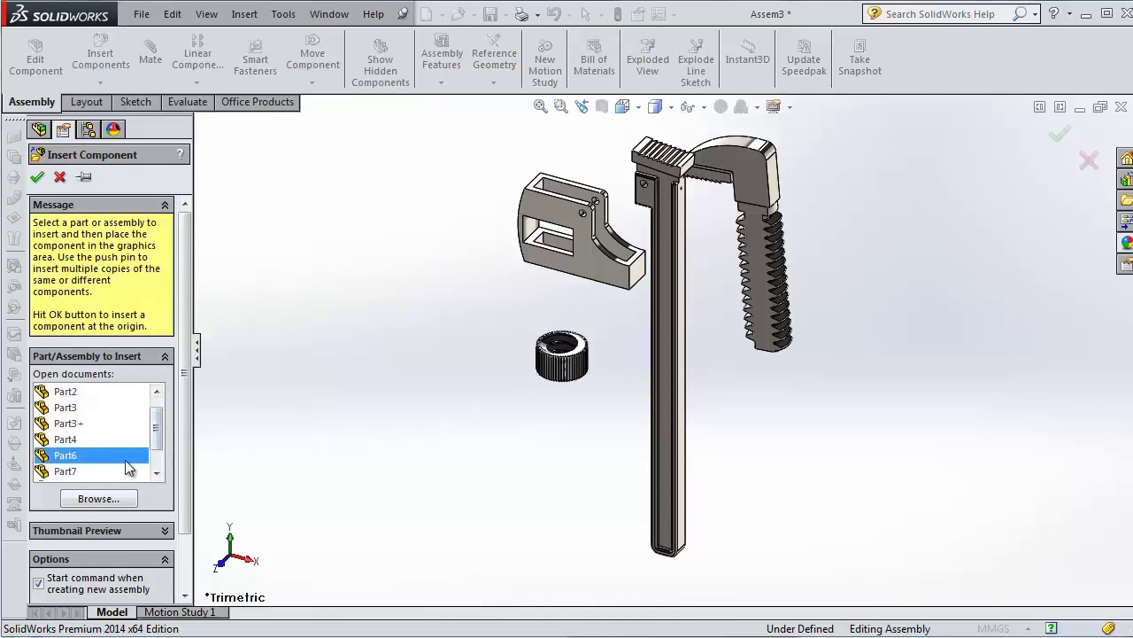
{"action": "left_click", "coordinate": [408, 434]}
{"action": "left_click", "coordinate": [108, 55]}
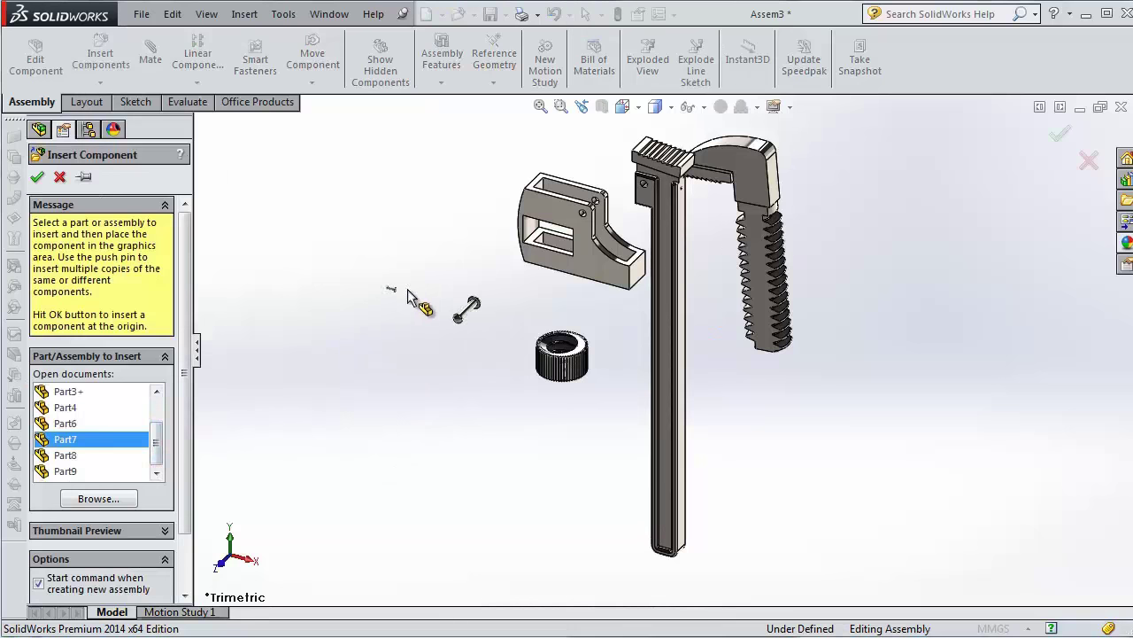
{"action": "left_click", "coordinate": [426, 347]}
- Insert Part8 and Part9 into the assembly
{"action": "left_click", "coordinate": [100, 55]}
{"action": "left_click_drag", "start_coordinate": [156, 394], "coordinate": [156, 463]}
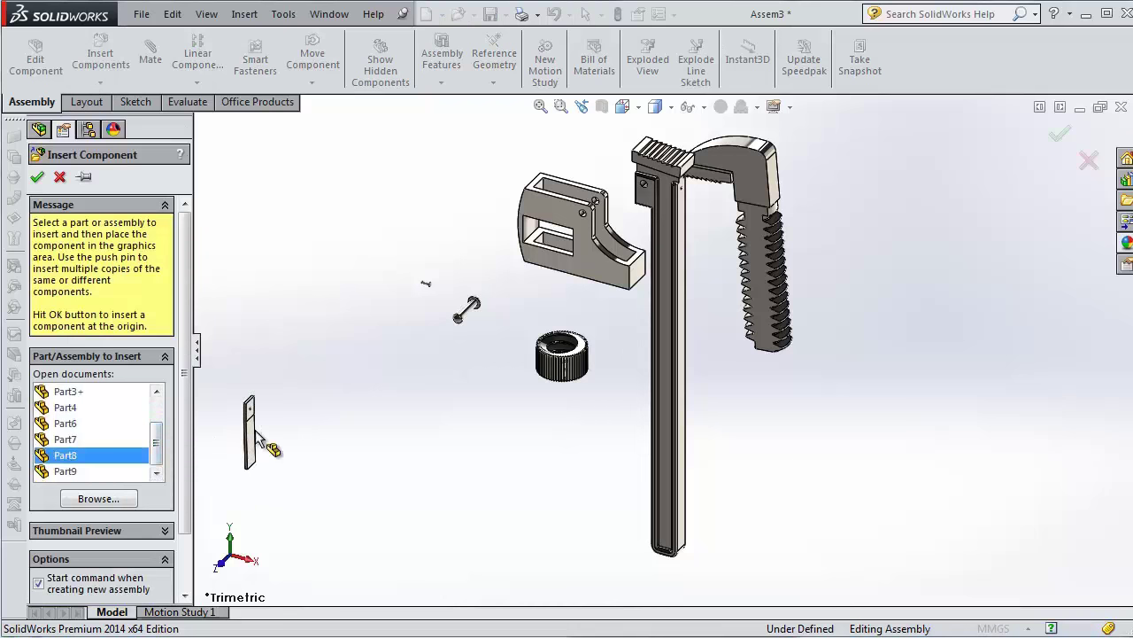
{"action": "left_click", "coordinate": [399, 341]}
{"action": "left_click", "coordinate": [100, 55]}
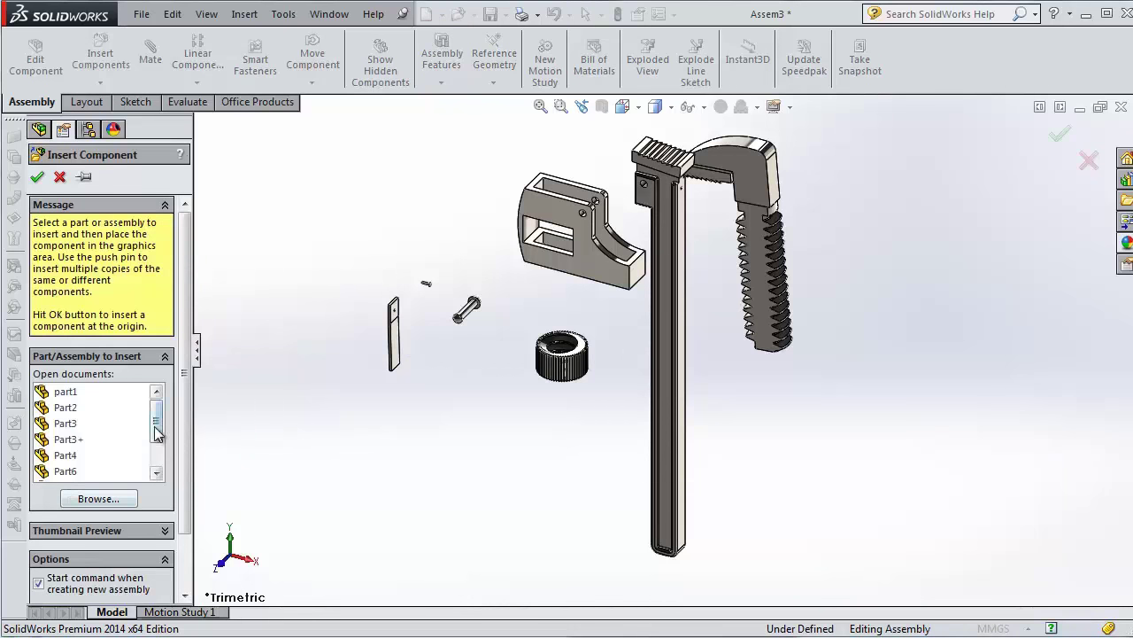
{"action": "left_click", "coordinate": [65, 471]}
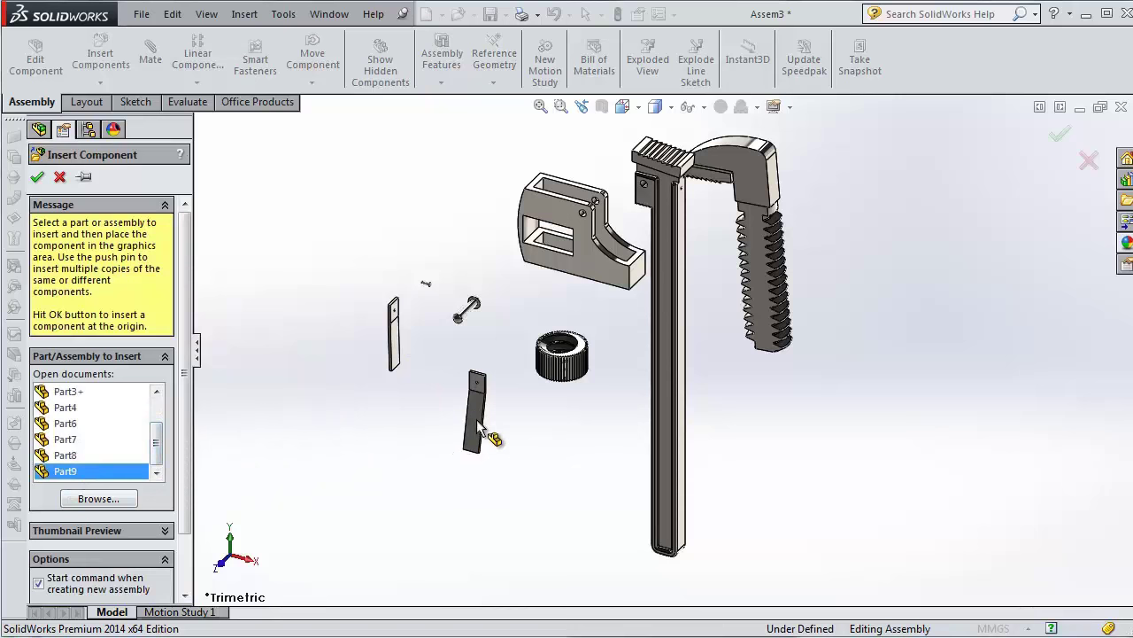
{"action": "left_click", "coordinate": [477, 423]}
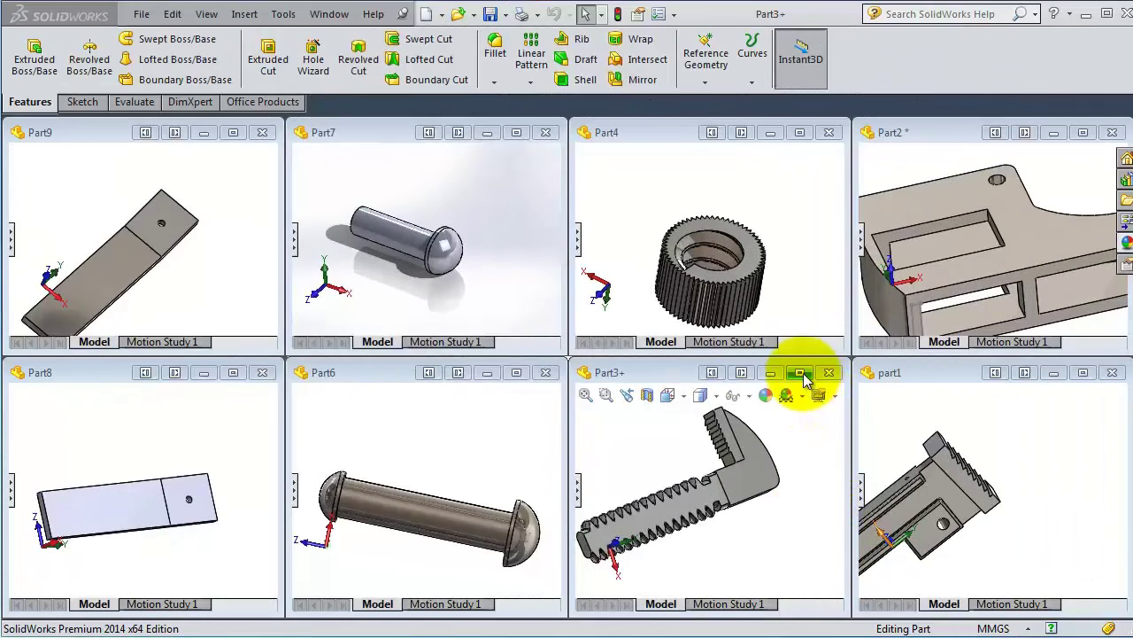
- Maximize Part3 and edit Sketch7 under Cut-Extrude3, viewed normal to the plane
{"action": "left_click", "coordinate": [802, 373]}
{"action": "middle_click_drag", "start_coordinate": [562, 481], "coordinate": [638, 410]}
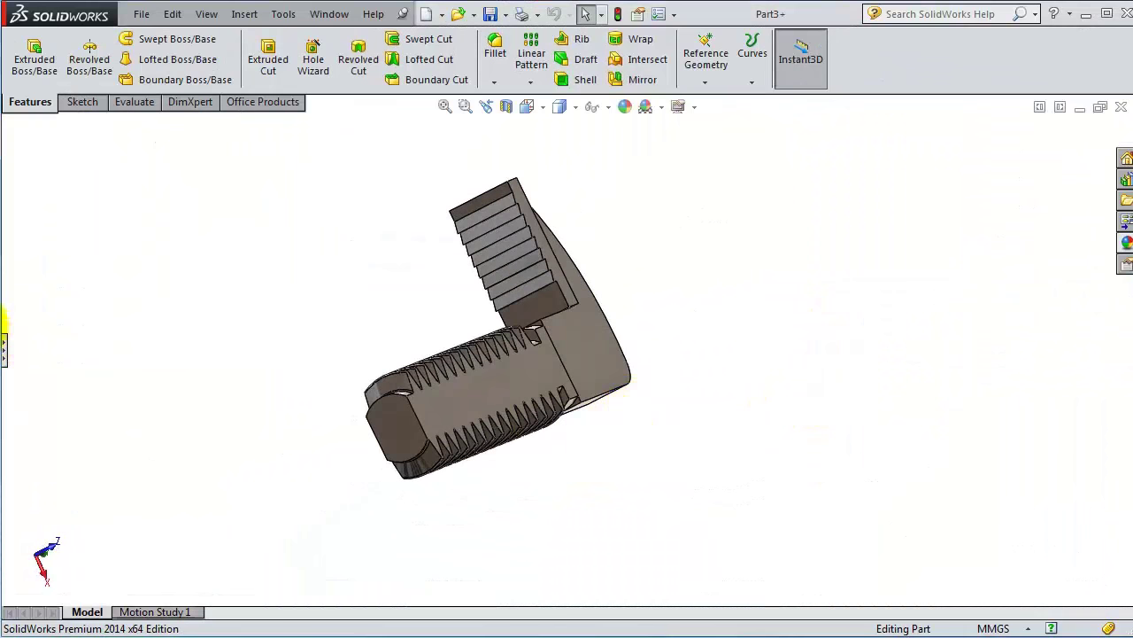
{"action": "left_click", "coordinate": [4, 350]}
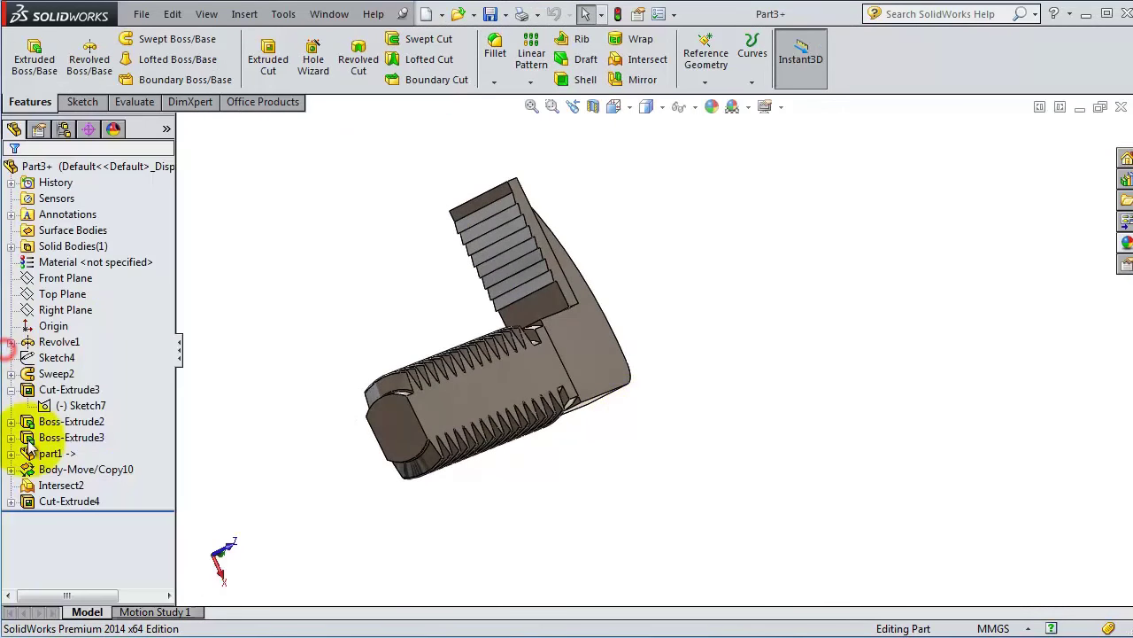
{"action": "left_click", "coordinate": [68, 390]}
{"action": "left_click", "coordinate": [81, 404]}
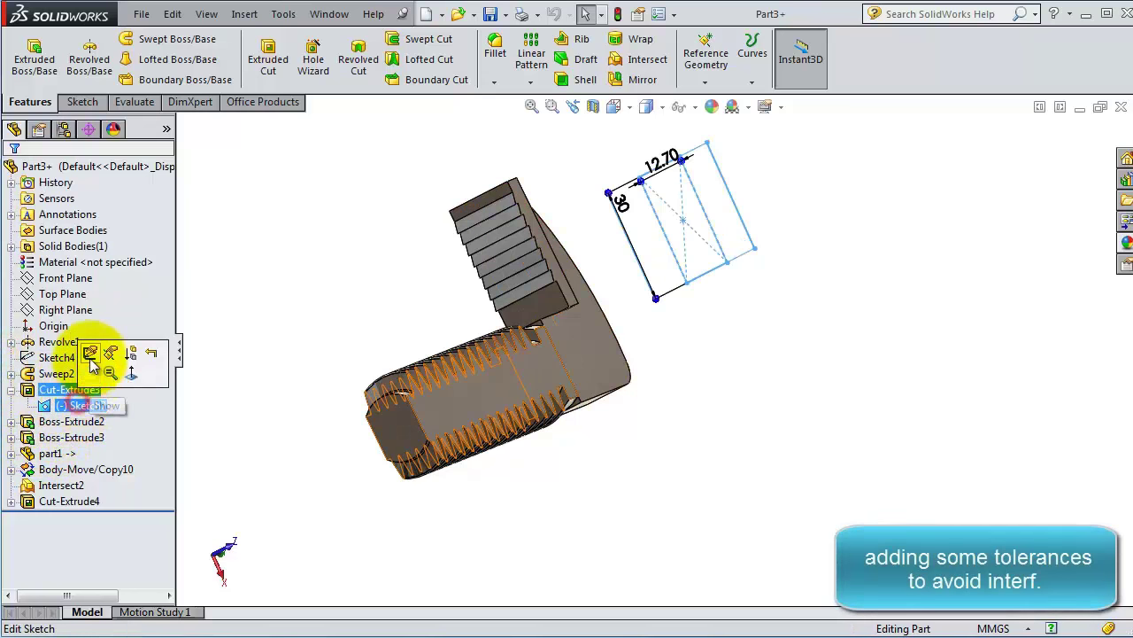
{"action": "left_click", "coordinate": [93, 363]}
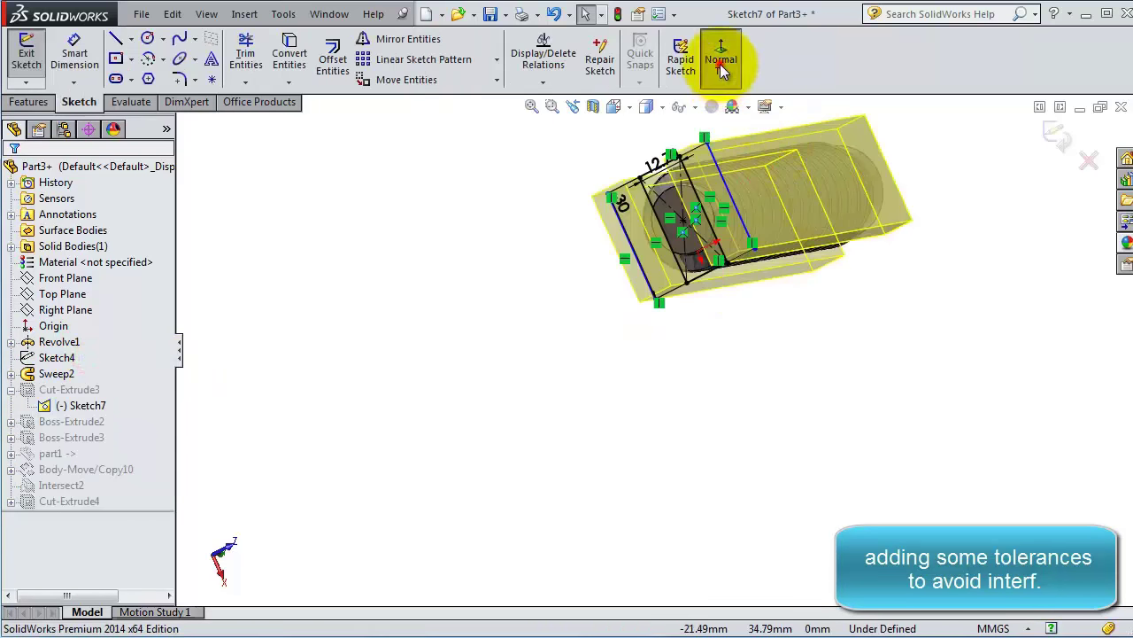
{"action": "left_click", "coordinate": [721, 71]}
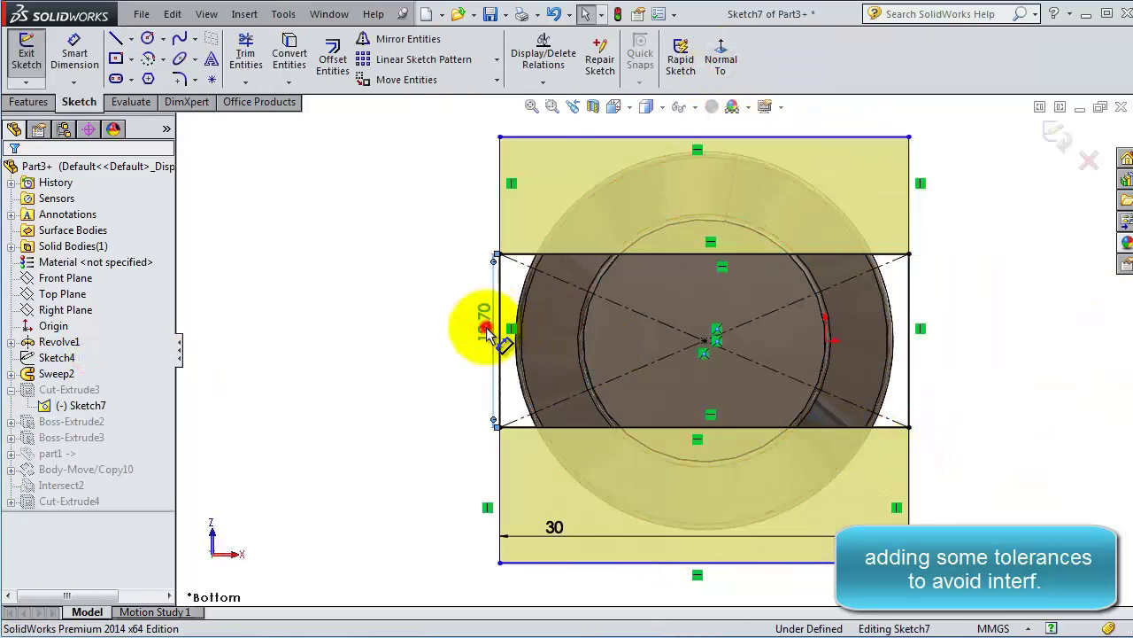
- Change the 12.70 mm dimension to 12.4 mm, rebuild and save Part3
{"action": "double_click", "coordinate": [485, 329]}
{"action": "type", "text": "1"}
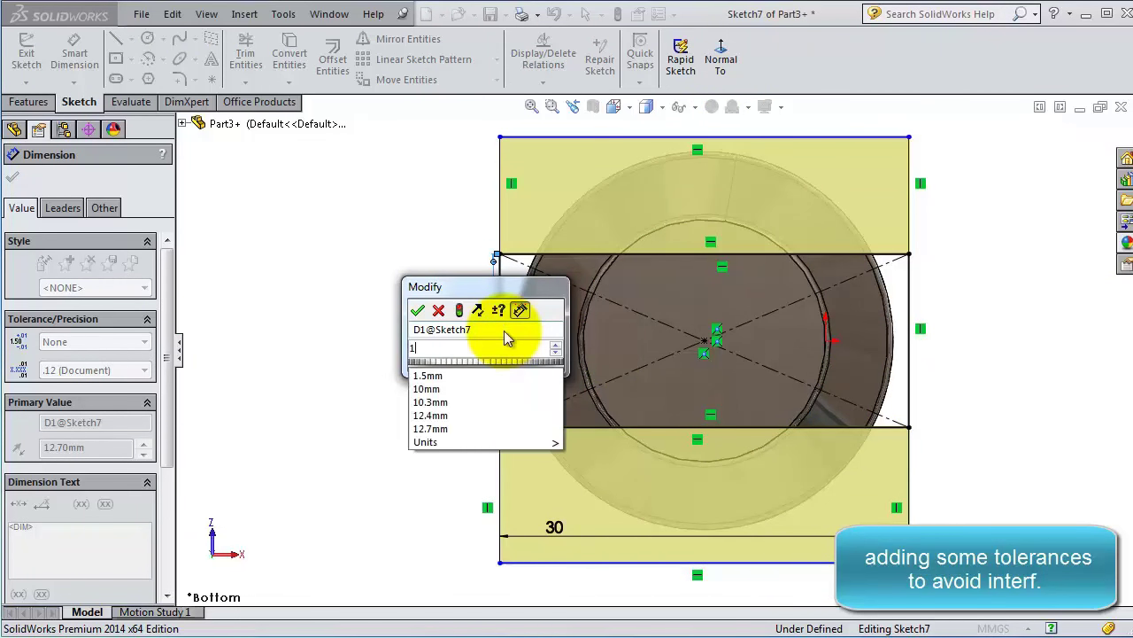
{"action": "type", "text": "2.4"}
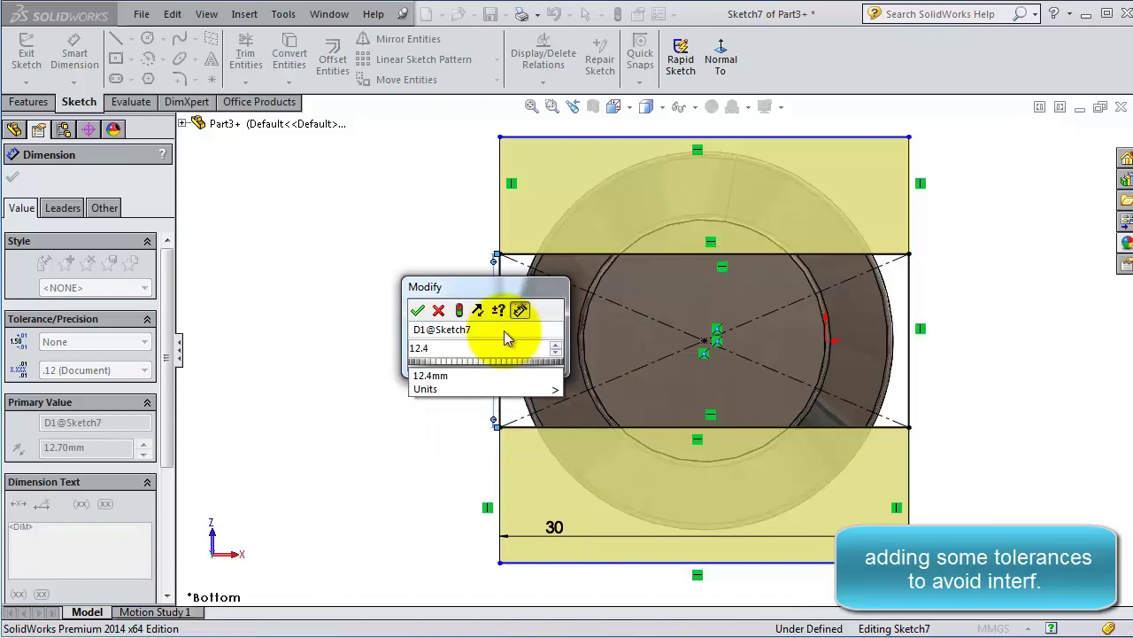
{"action": "key", "text": "Return"}
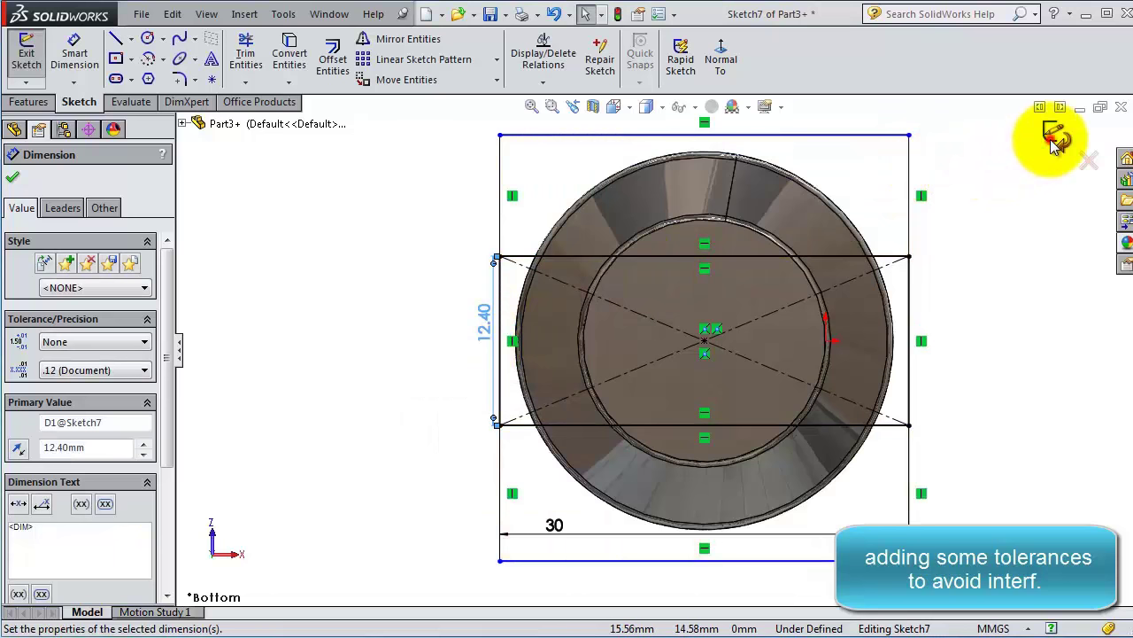
{"action": "left_click", "coordinate": [1054, 138]}
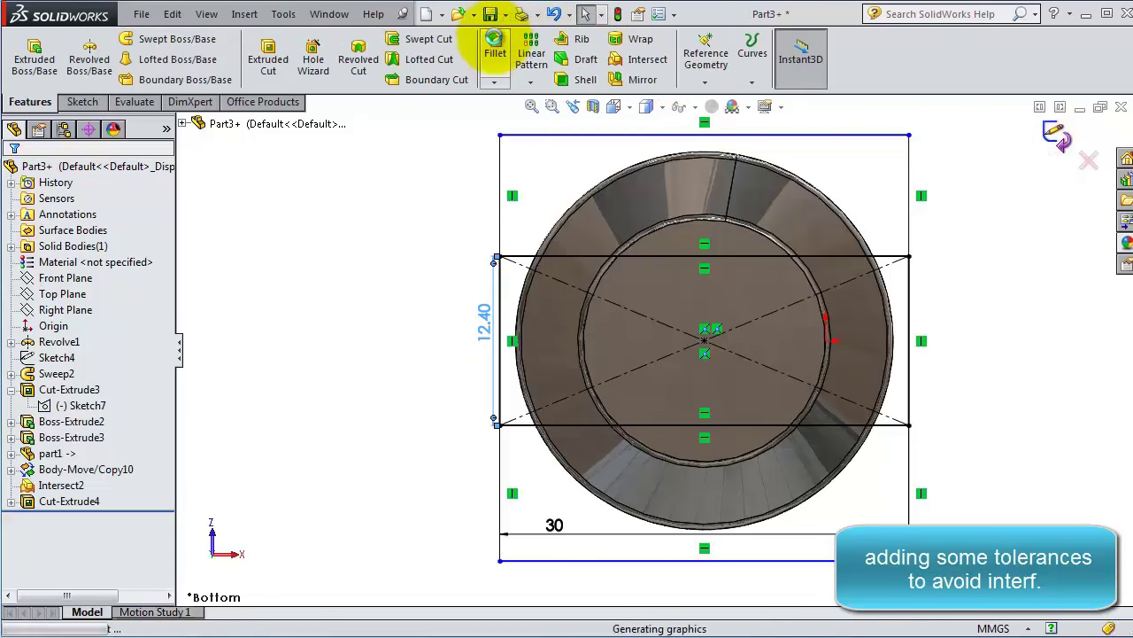
{"action": "left_click", "coordinate": [492, 16]}
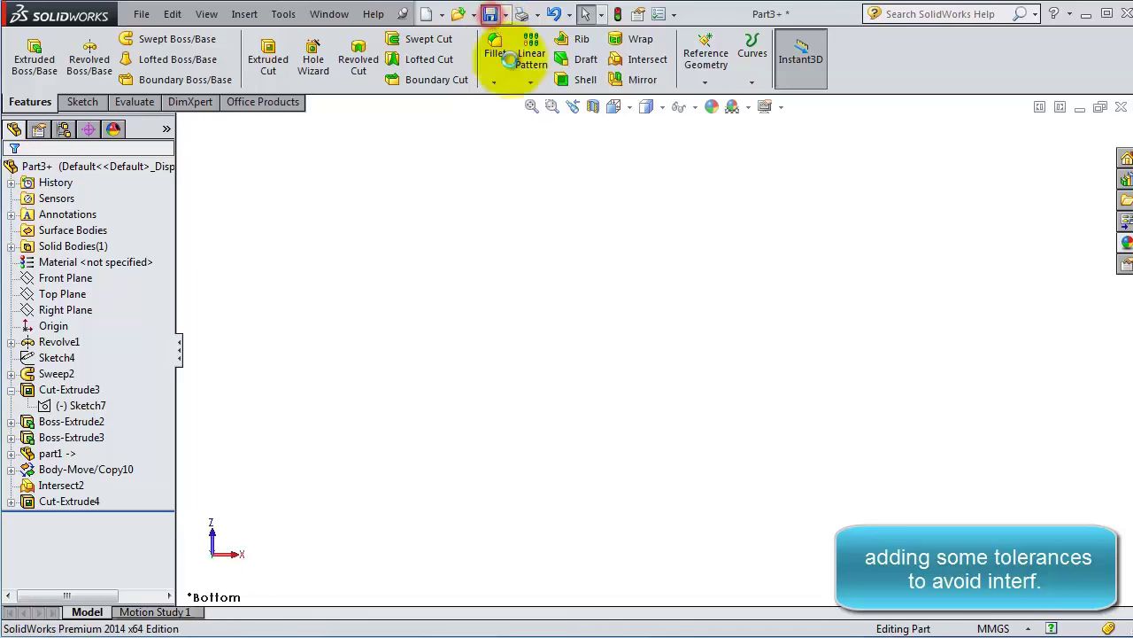
{"action": "left_click", "coordinate": [1101, 110]}
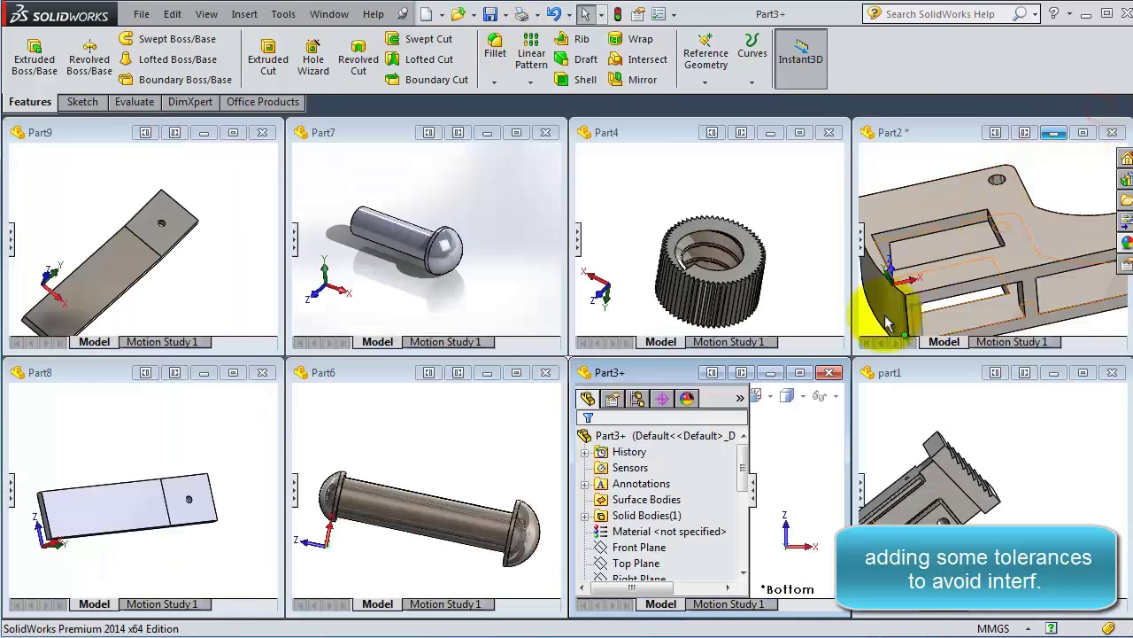
- Maximize Part2 and find its Sketch12 rectangle in the feature tree
{"action": "left_click", "coordinate": [753, 494]}
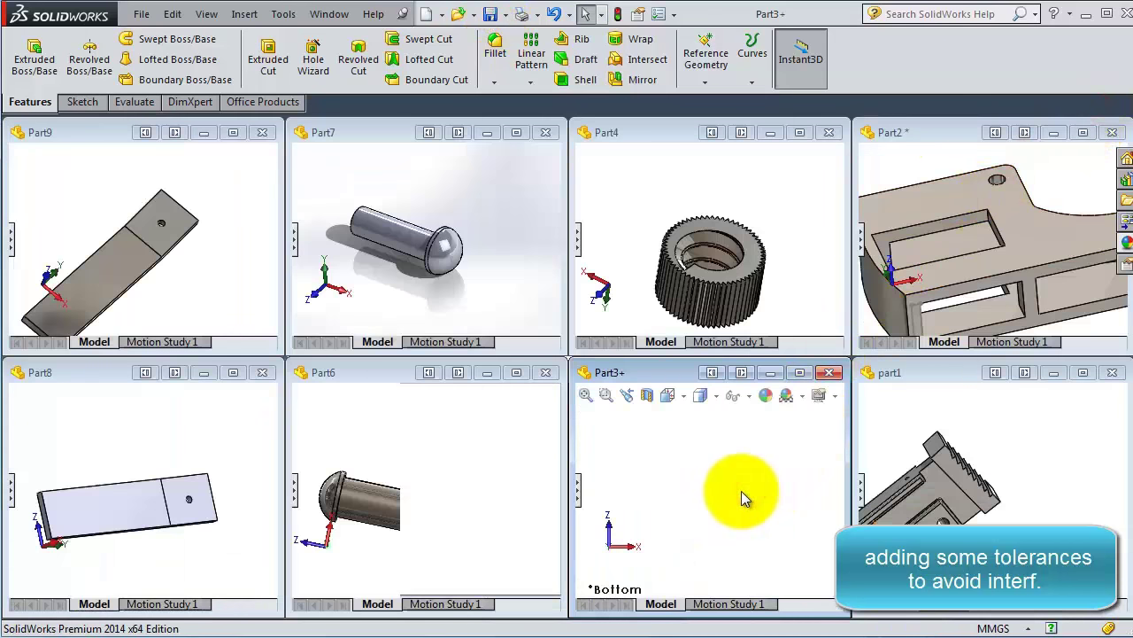
{"action": "left_click", "coordinate": [1082, 132]}
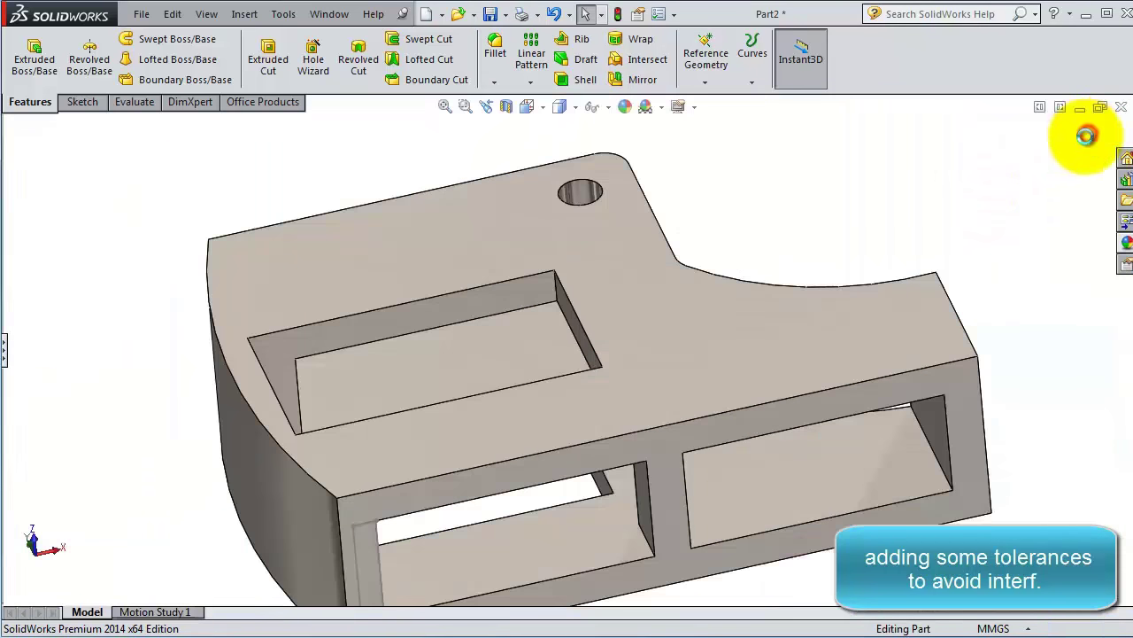
{"action": "middle_click_drag", "start_coordinate": [730, 428], "coordinate": [559, 464]}
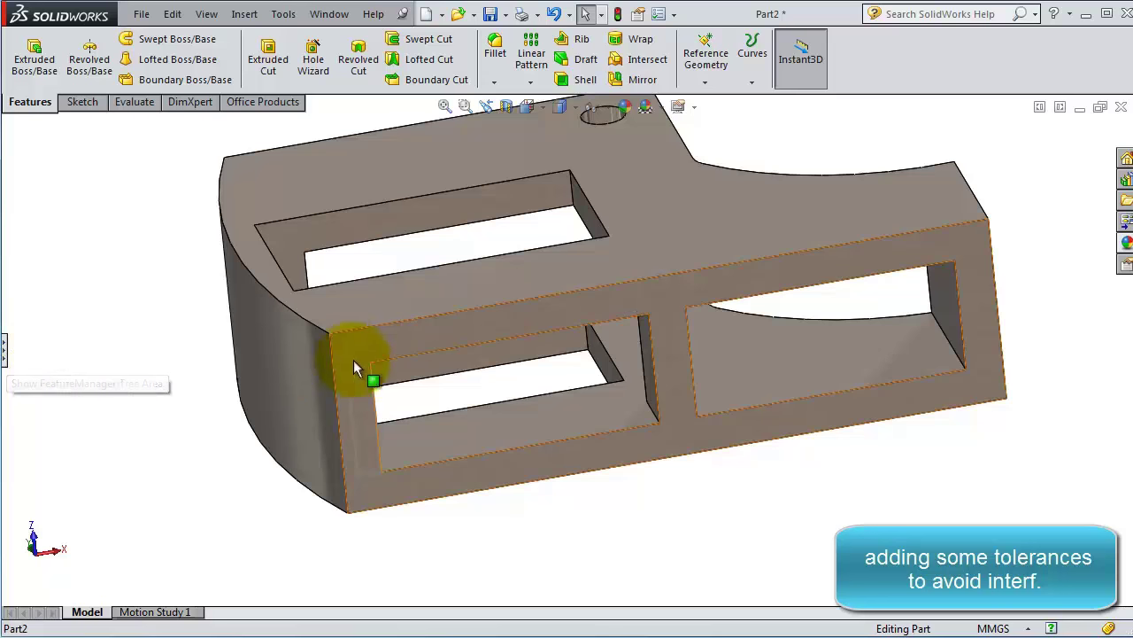
{"action": "left_click", "coordinate": [4, 350]}
{"action": "left_click", "coordinate": [69, 453]}
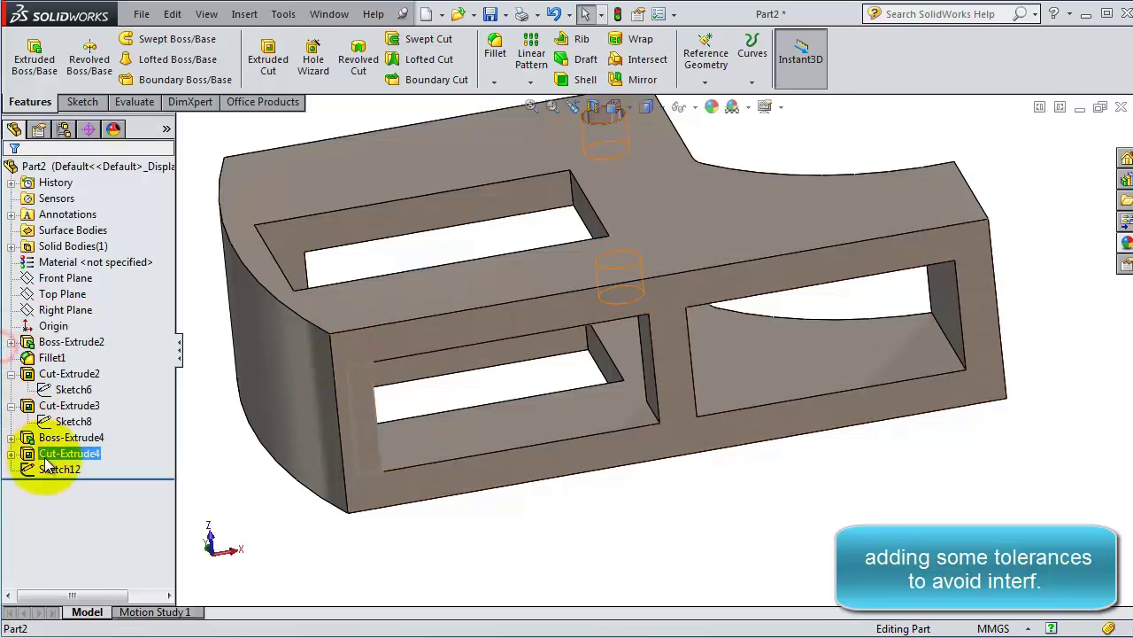
{"action": "middle_click_drag", "start_coordinate": [318, 451], "coordinate": [266, 403]}
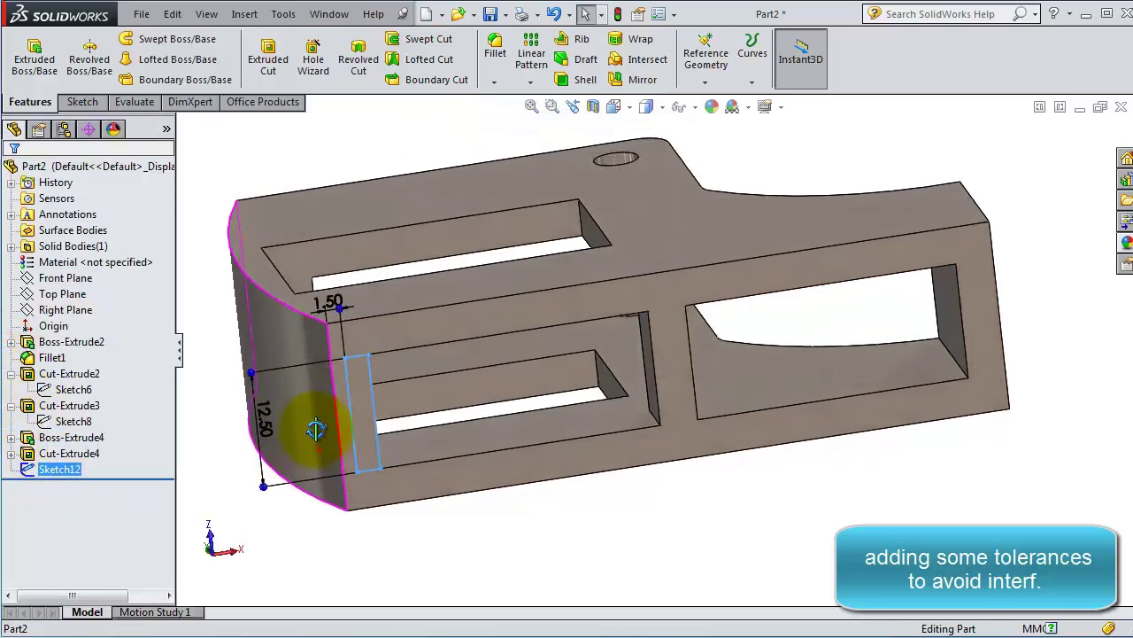
{"action": "scroll", "coordinate": [374, 413], "scroll_direction": "up", "scroll_amount": 2}
{"action": "scroll", "coordinate": [375, 354], "scroll_direction": "up", "scroll_amount": 2}
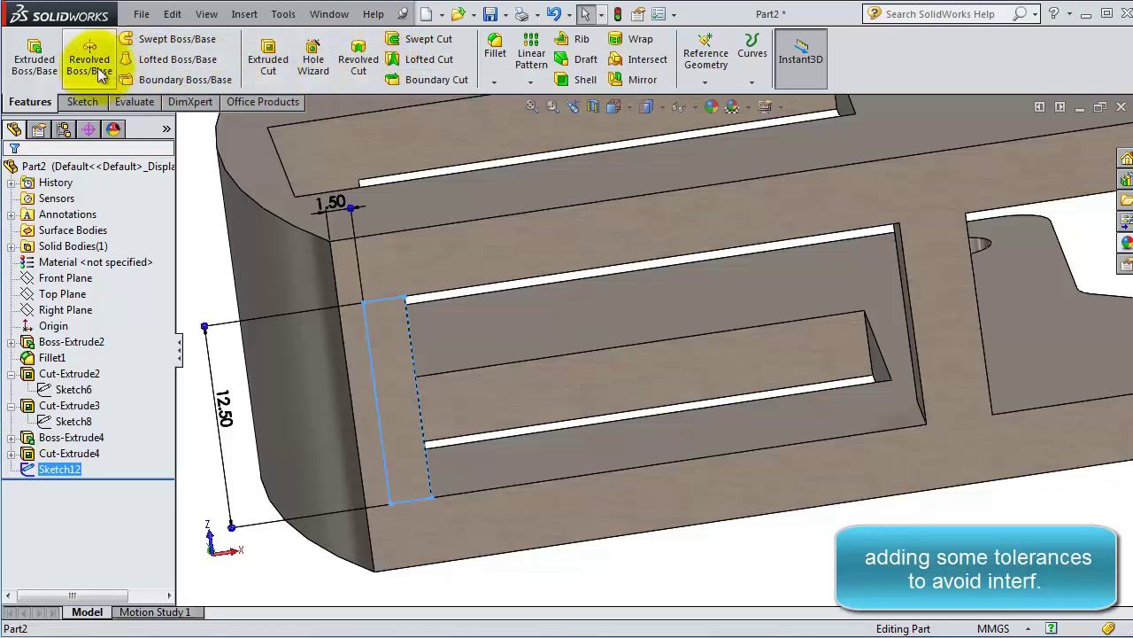
- Extrude-cut Sketch12 Through All, creating Cut-Extrude5
{"action": "left_click", "coordinate": [264, 62]}
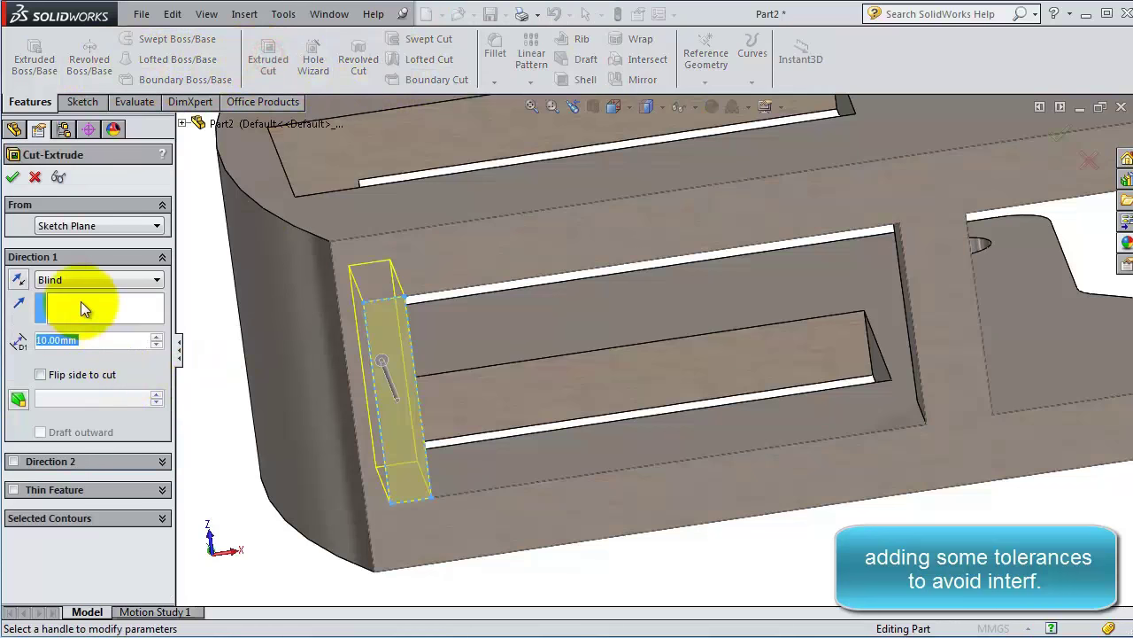
{"action": "left_click", "coordinate": [78, 280]}
{"action": "left_click", "coordinate": [104, 307]}
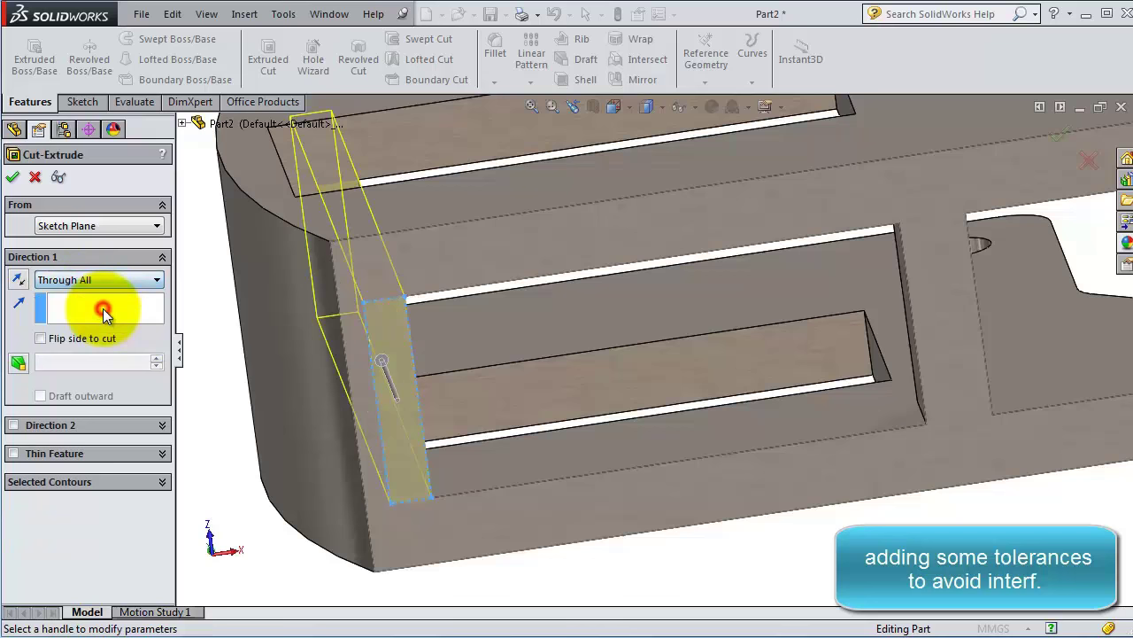
{"action": "left_click", "coordinate": [14, 178]}
{"action": "scroll", "coordinate": [710, 349], "scroll_direction": "up", "scroll_amount": 5}
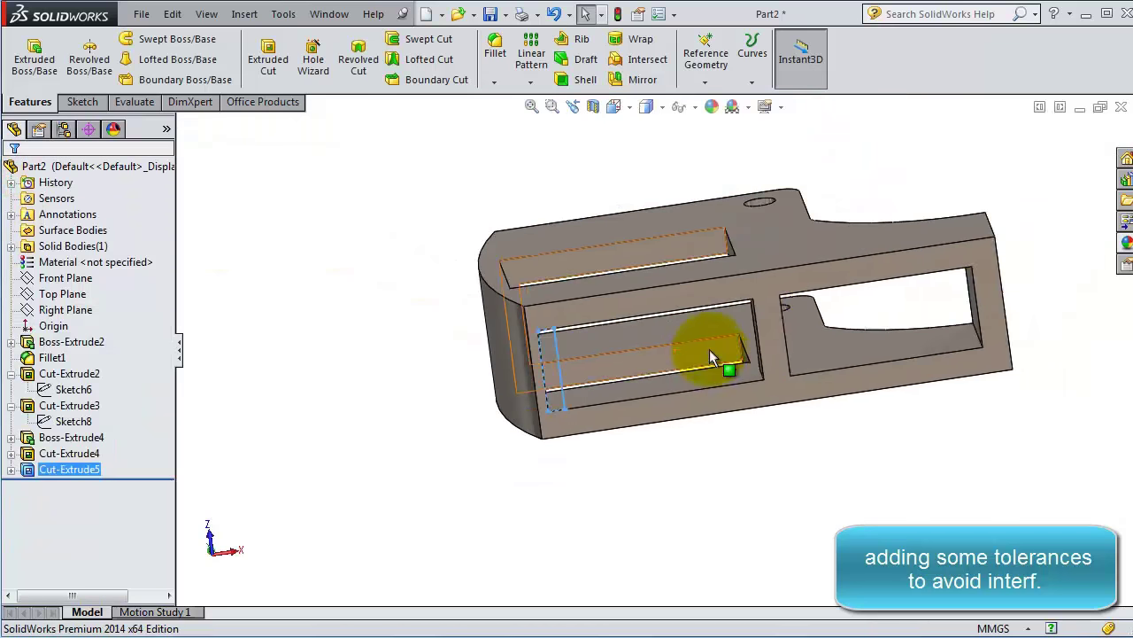
{"action": "scroll", "coordinate": [890, 329], "scroll_direction": "down", "scroll_amount": 6}
- Start a new sketch on the Part2 face, viewed normal to it
{"action": "left_click", "coordinate": [1048, 335]}
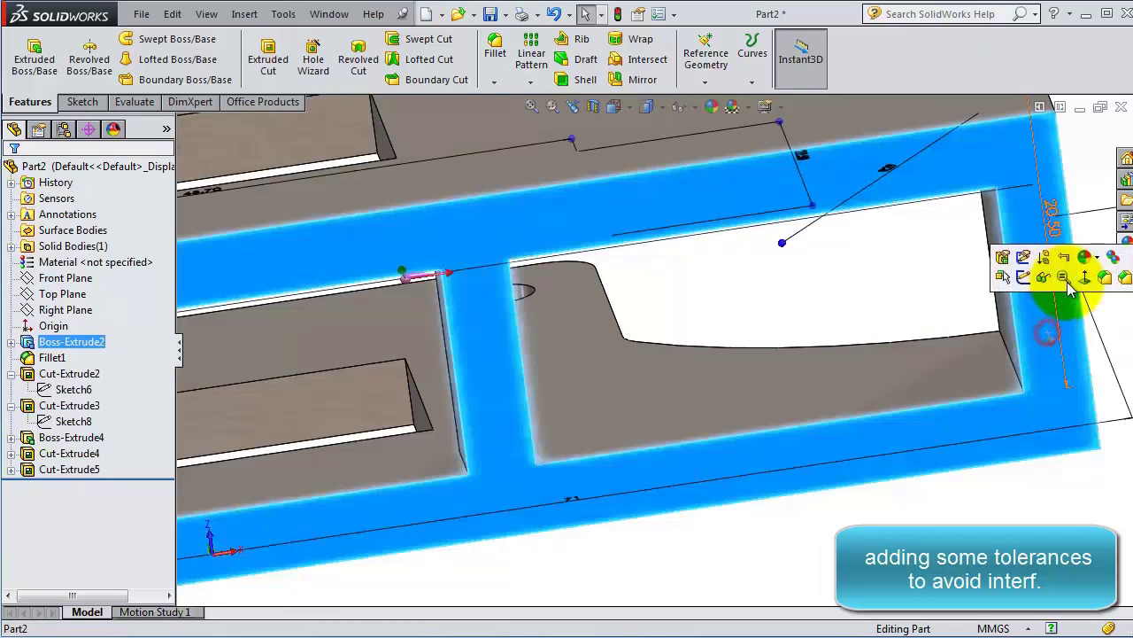
{"action": "left_click", "coordinate": [1024, 277]}
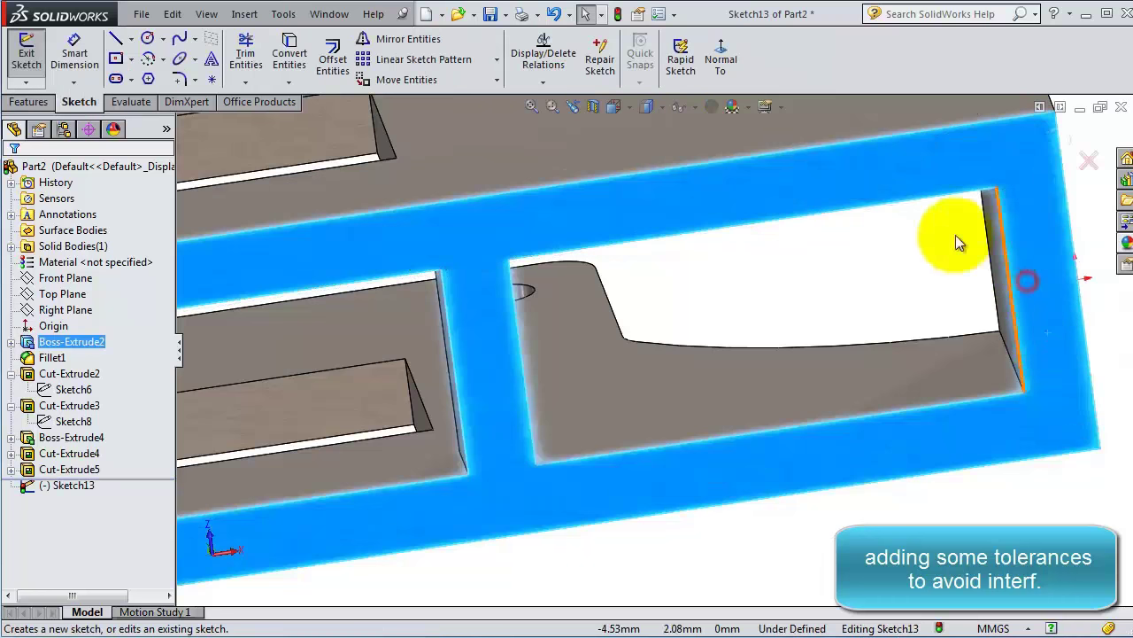
{"action": "left_click", "coordinate": [721, 63]}
{"action": "scroll", "coordinate": [873, 293], "scroll_direction": "down", "scroll_amount": 3}
{"action": "scroll", "coordinate": [873, 297], "scroll_direction": "down", "scroll_amount": 2}
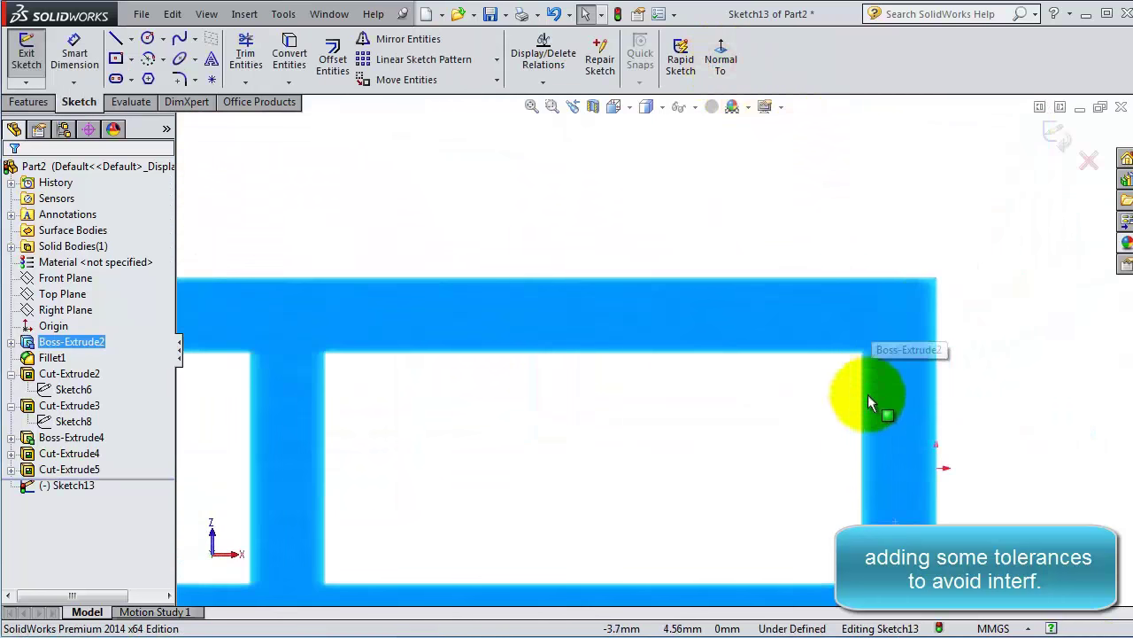
{"action": "scroll", "coordinate": [867, 394], "scroll_direction": "up", "scroll_amount": 2}
- Draw a corner rectangle along the opening's inner right edge
{"action": "left_click", "coordinate": [130, 61]}
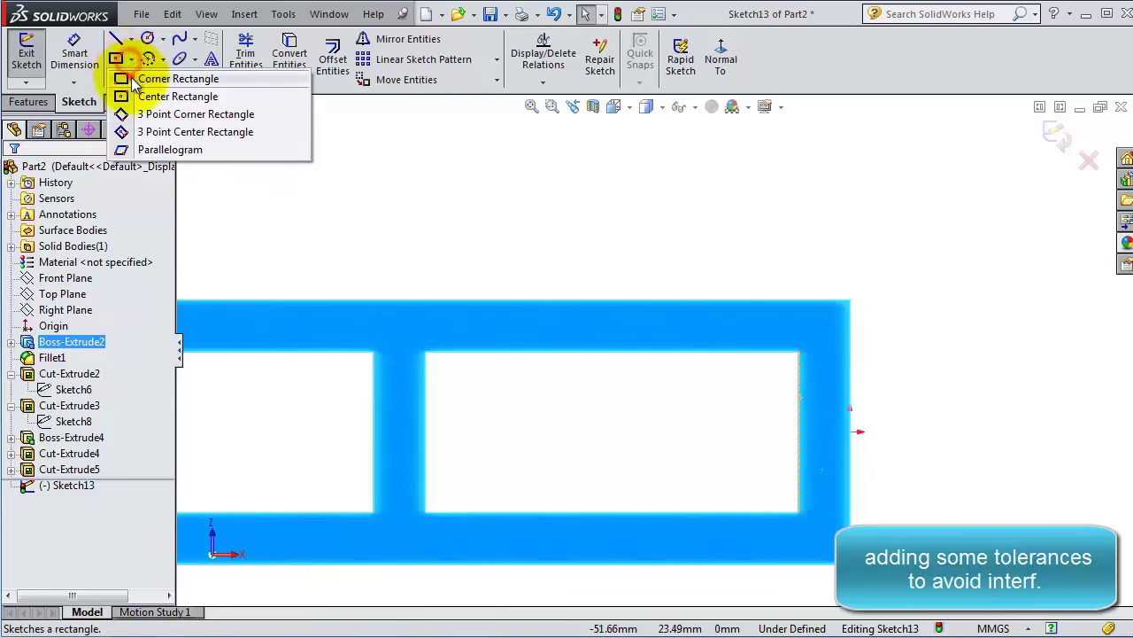
{"action": "left_click", "coordinate": [191, 79]}
{"action": "left_click_drag", "start_coordinate": [797, 512], "coordinate": [803, 357]}
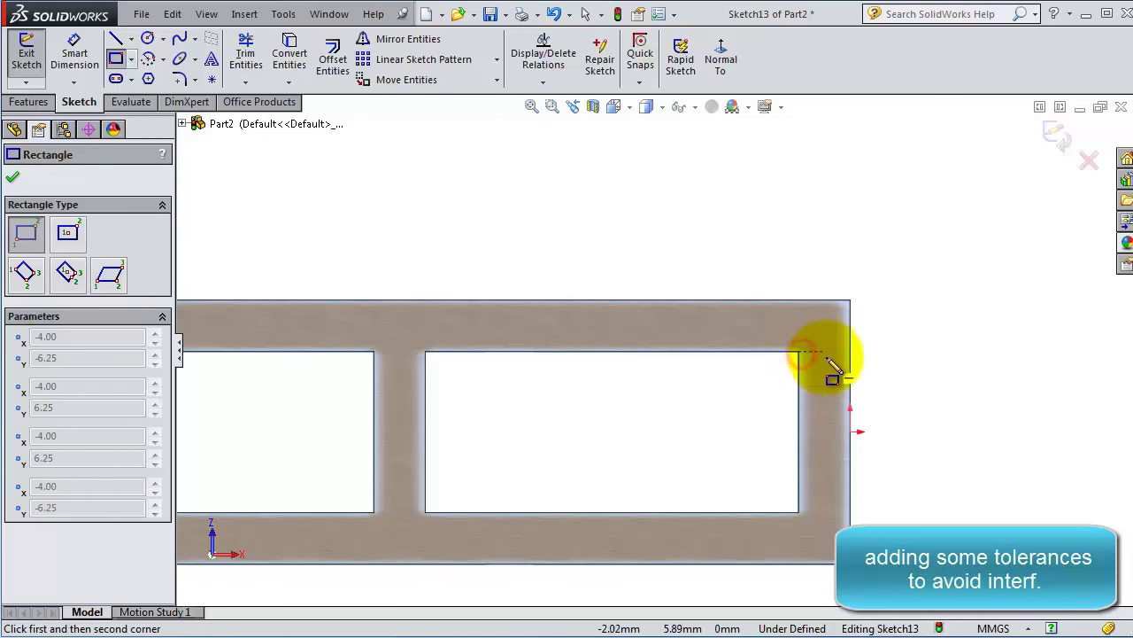
{"action": "left_click", "coordinate": [800, 352]}
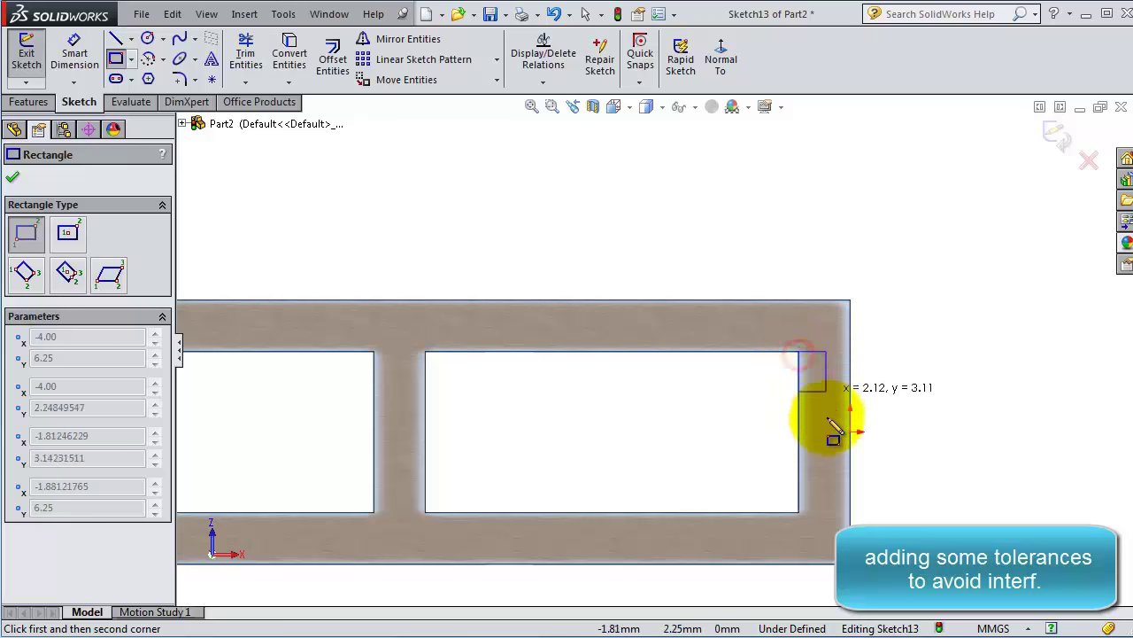
{"action": "left_click", "coordinate": [829, 513]}
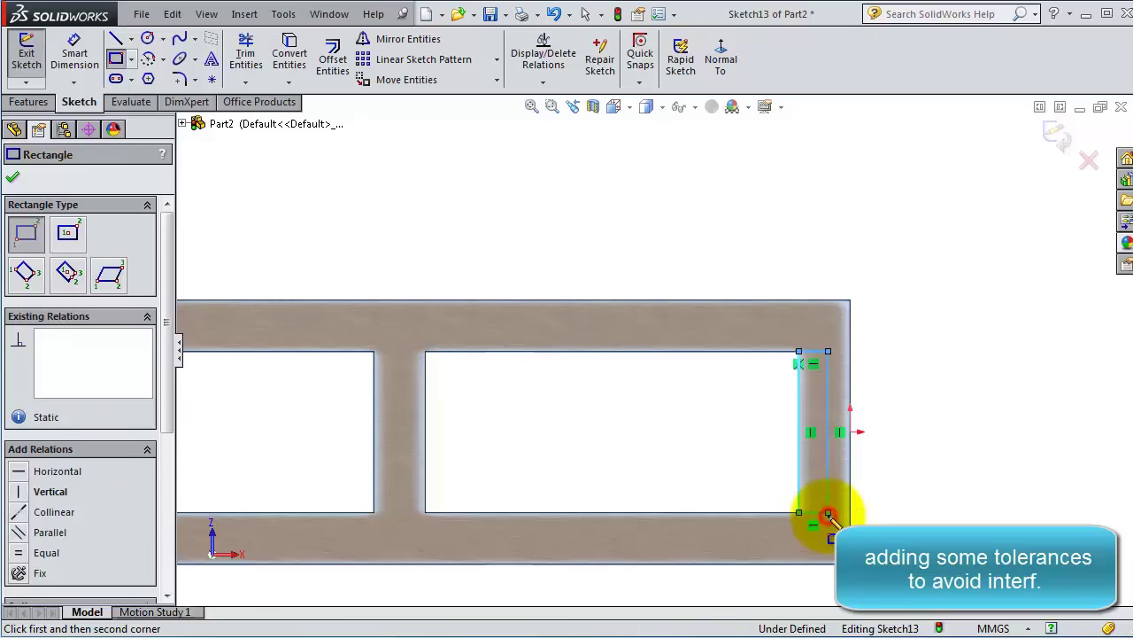
- Dimension the rectangle 1.70 mm wide and 12.50 mm tall
{"action": "left_click", "coordinate": [84, 60]}
{"action": "left_click", "coordinate": [822, 356]}
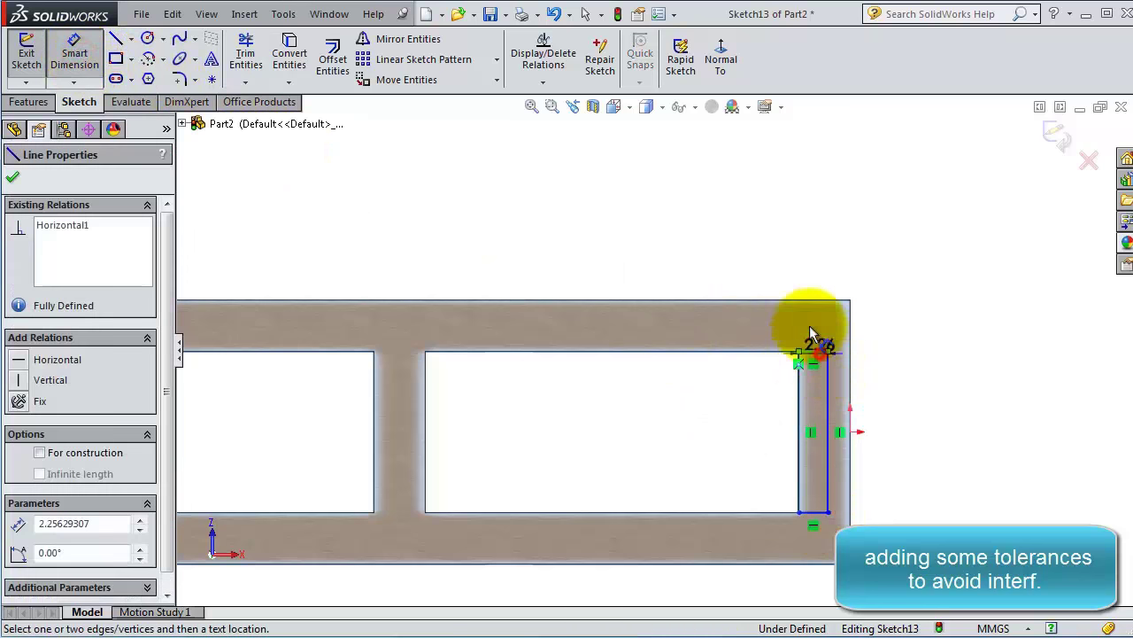
{"action": "left_click", "coordinate": [813, 262]}
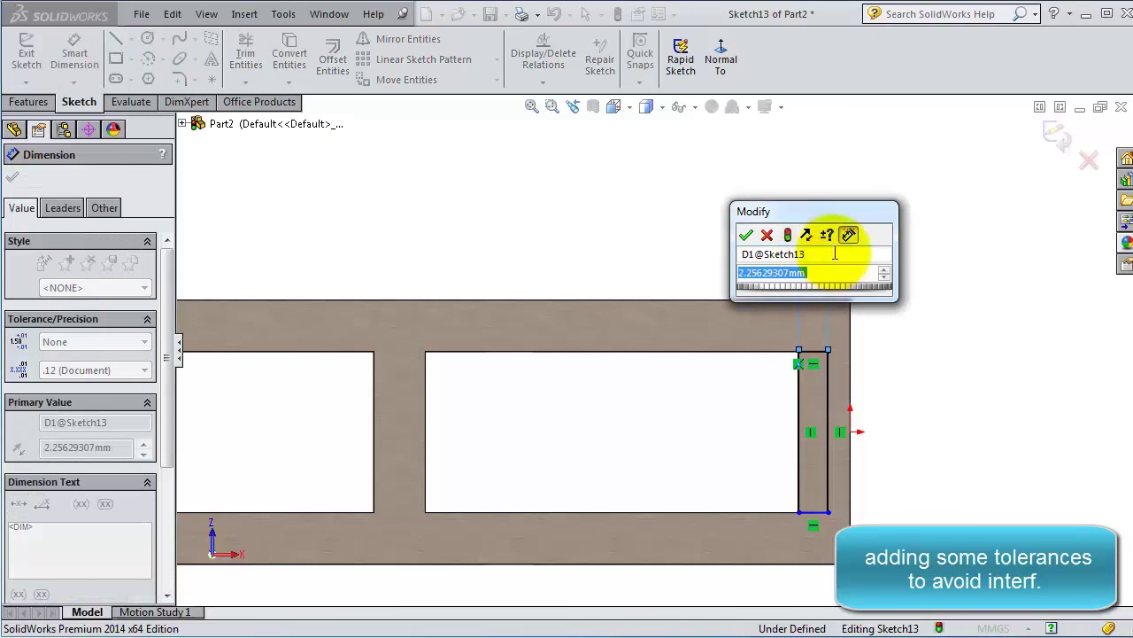
{"action": "type", "text": "1."}
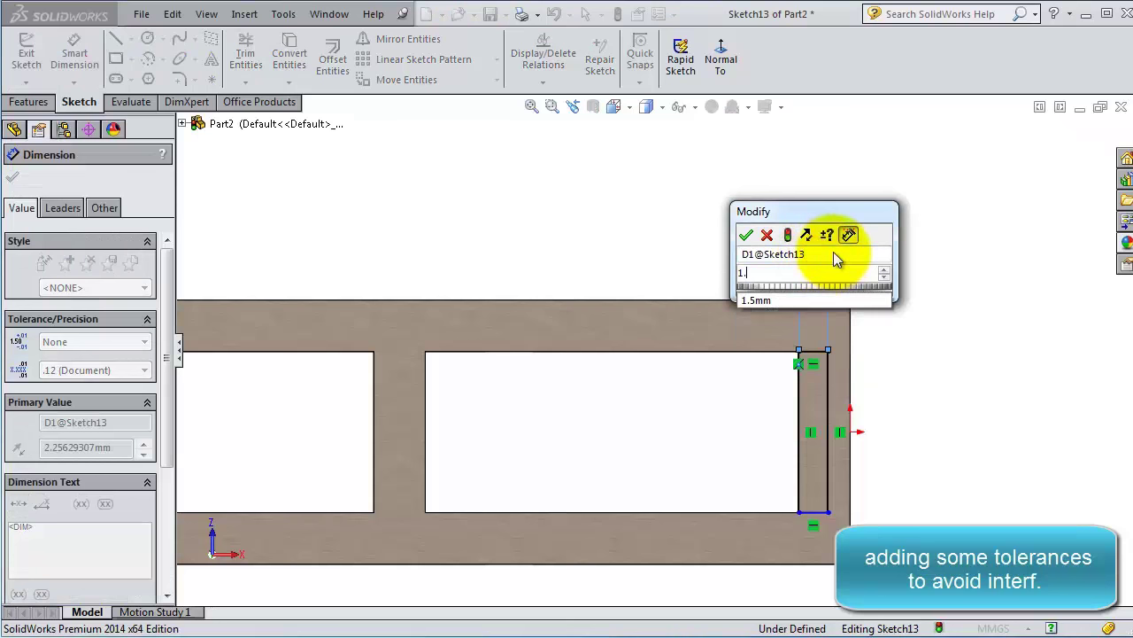
{"action": "type", "text": "7"}
{"action": "key", "text": "Return"}
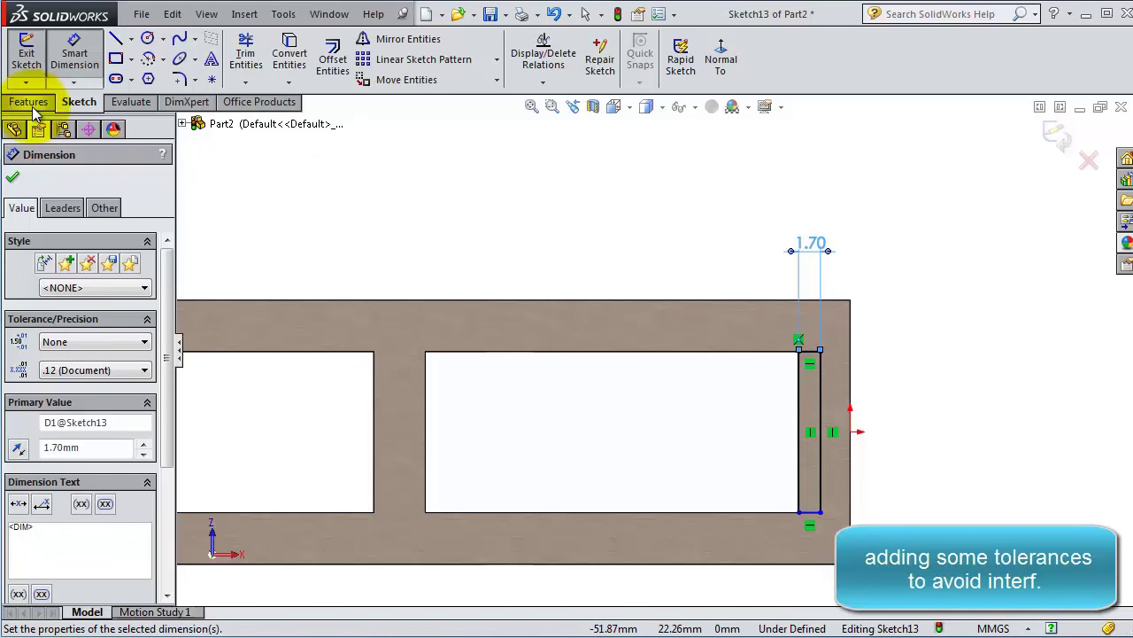
{"action": "left_click", "coordinate": [822, 390]}
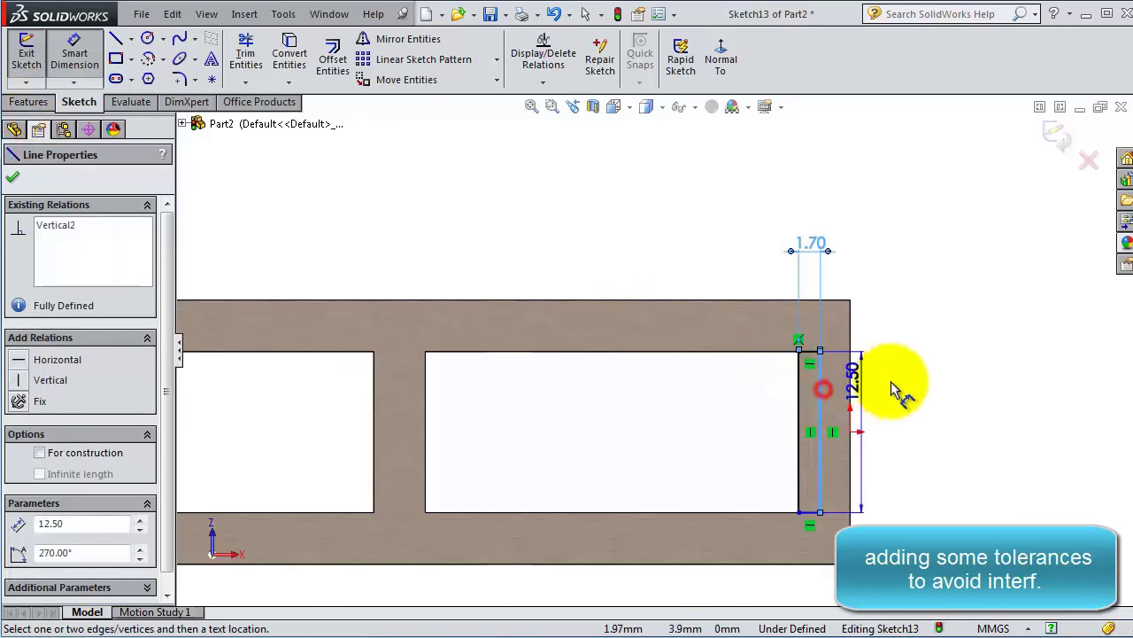
{"action": "left_click", "coordinate": [898, 388]}
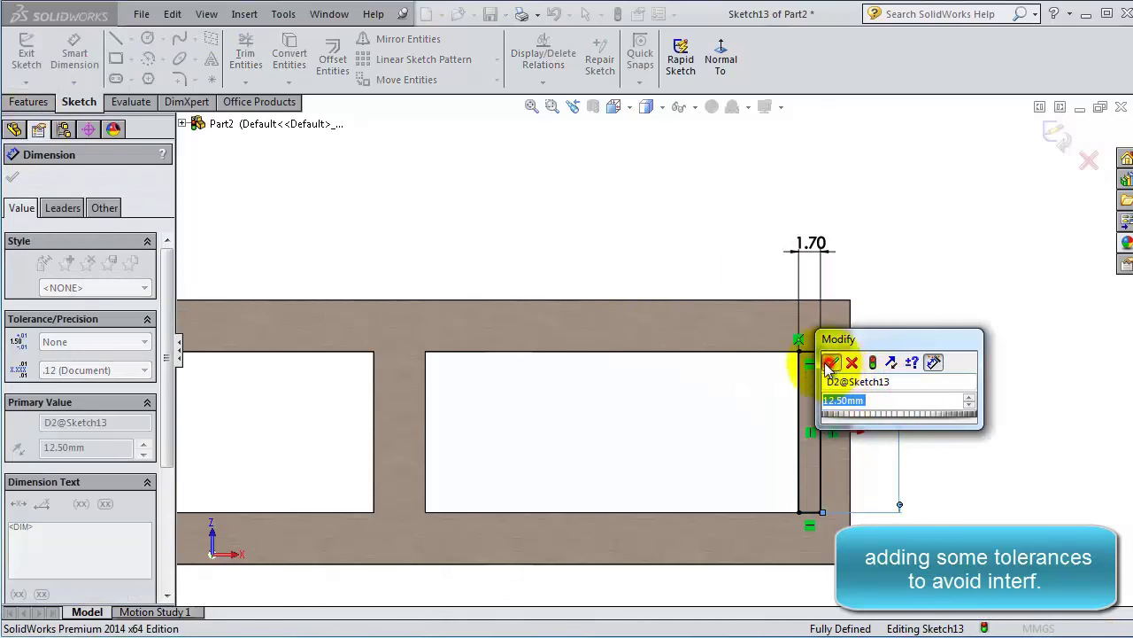
{"action": "left_click", "coordinate": [830, 363]}
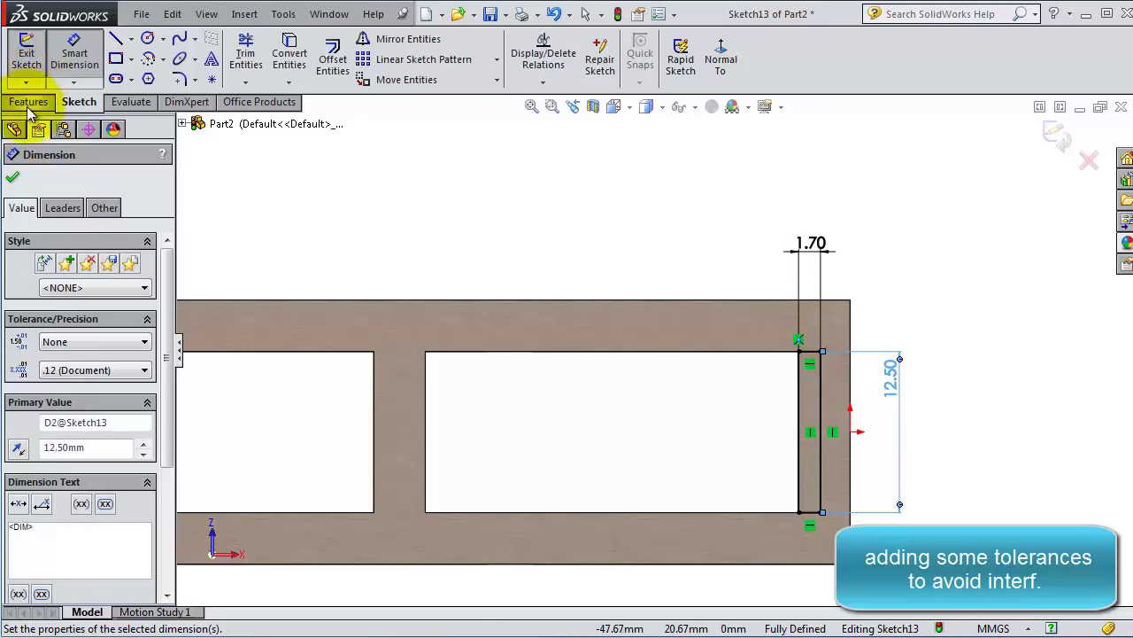
- Extrude-cut the rectangle Through All, creating Cut-Extrude6
{"action": "left_click", "coordinate": [29, 102]}
{"action": "left_click", "coordinate": [268, 59]}
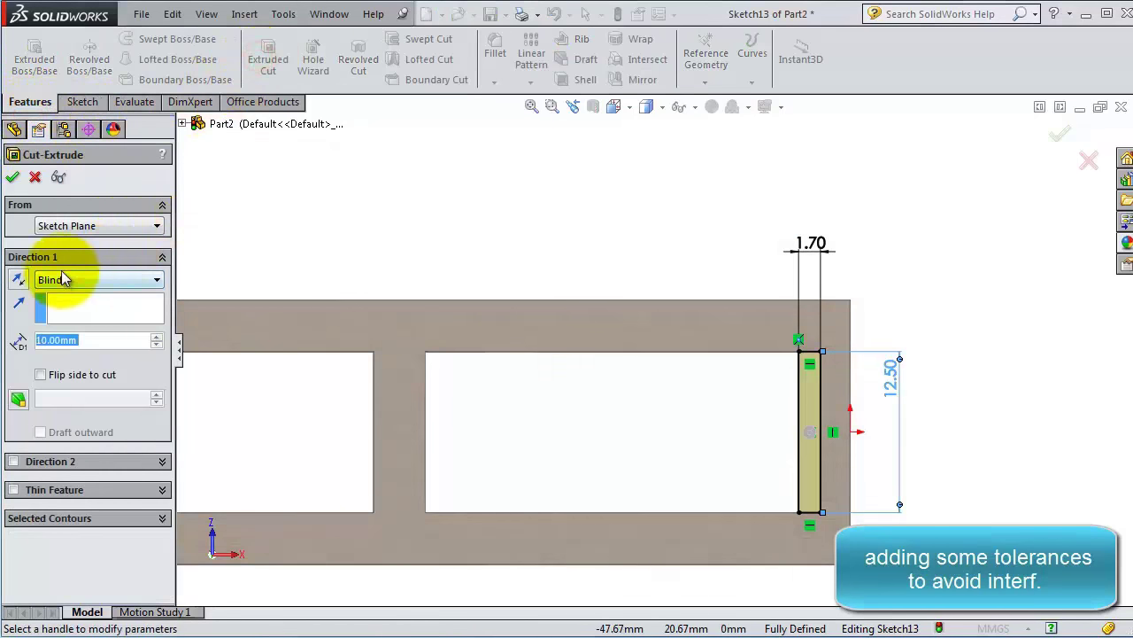
{"action": "left_click", "coordinate": [71, 280]}
{"action": "left_click", "coordinate": [86, 305]}
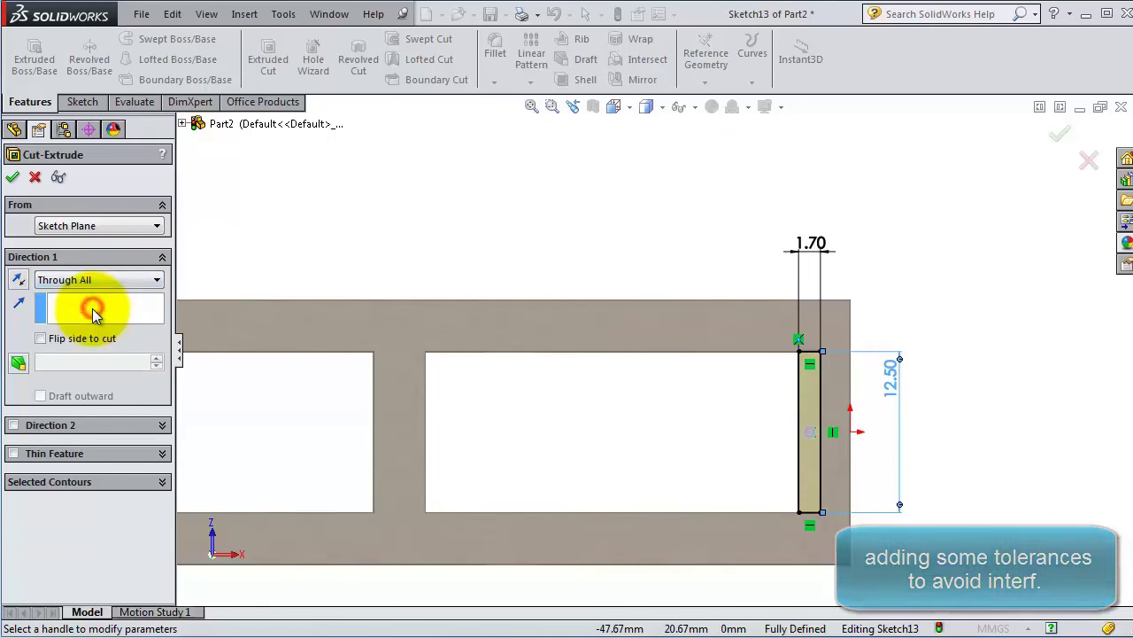
{"action": "left_click", "coordinate": [12, 176]}
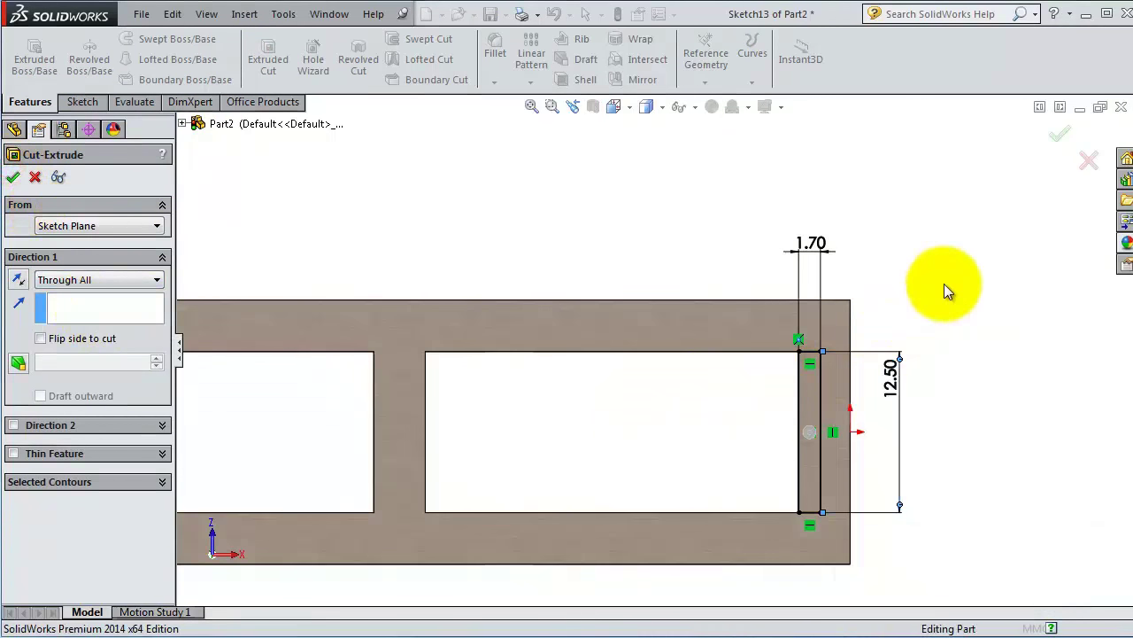
- Create a new assembly with part1 as the fixed base component
{"action": "left_click", "coordinate": [1102, 108]}
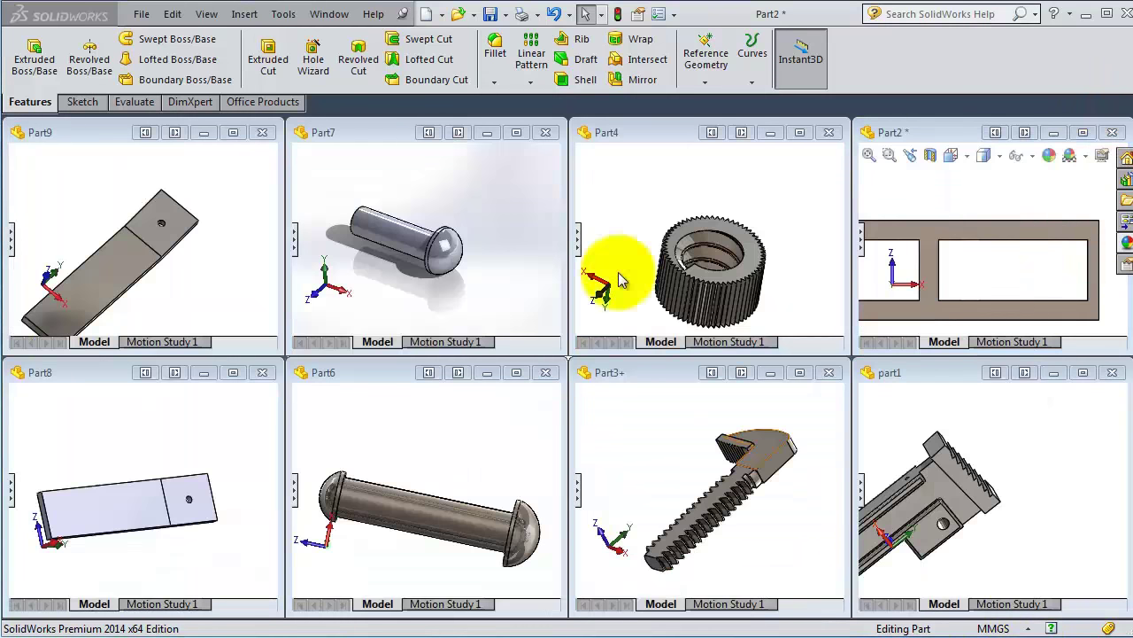
{"action": "left_click", "coordinate": [426, 13]}
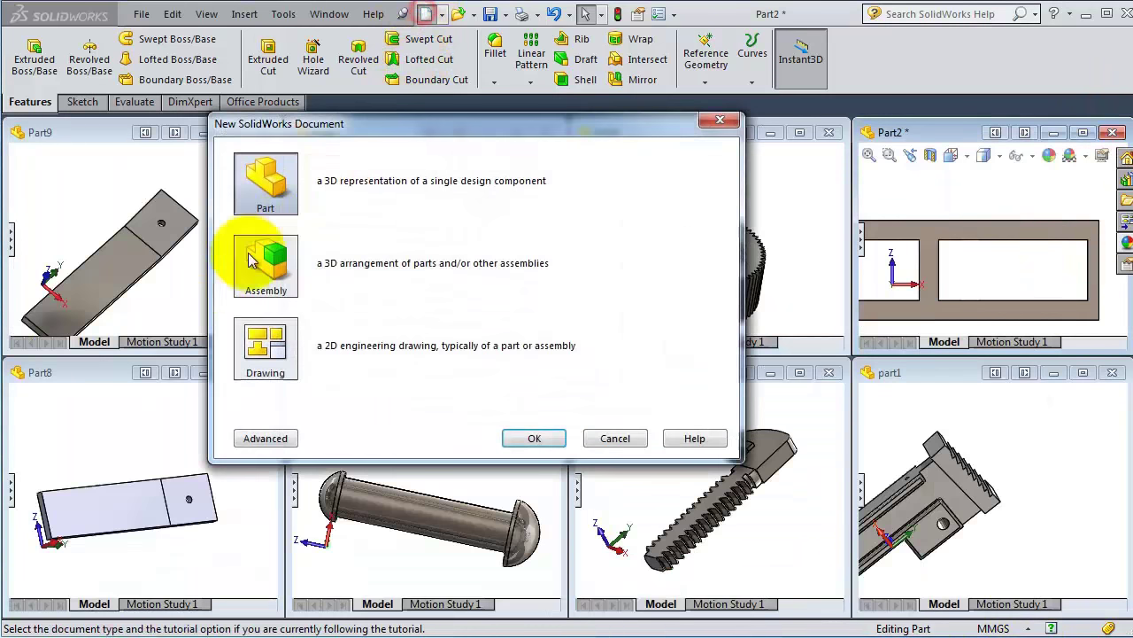
{"action": "left_click", "coordinate": [276, 295]}
{"action": "left_click", "coordinate": [520, 435]}
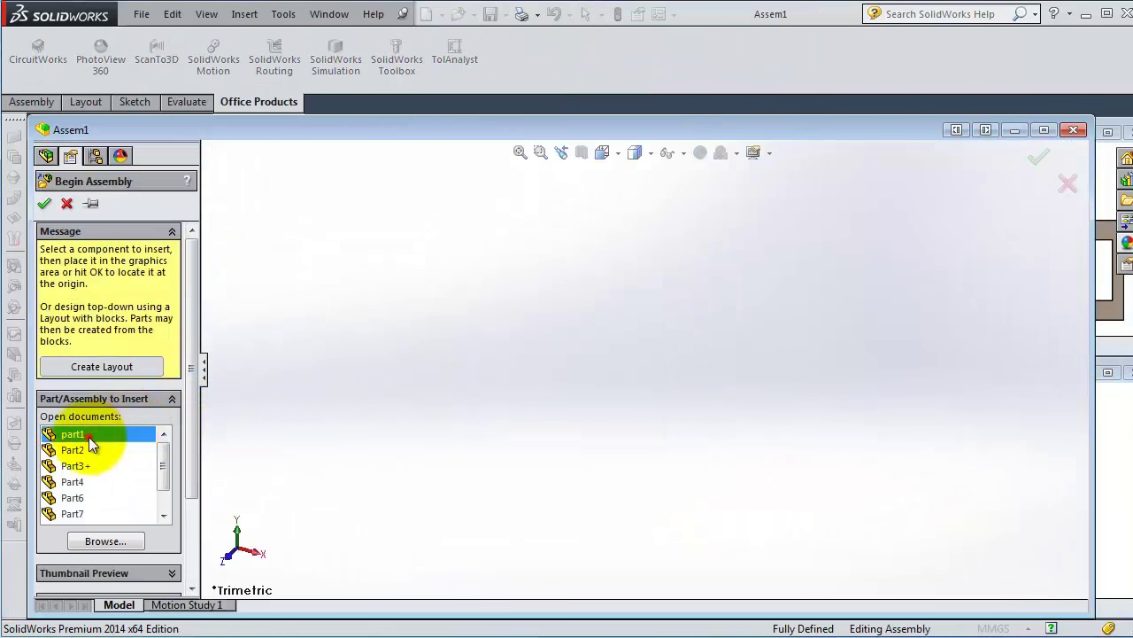
{"action": "left_click", "coordinate": [610, 392]}
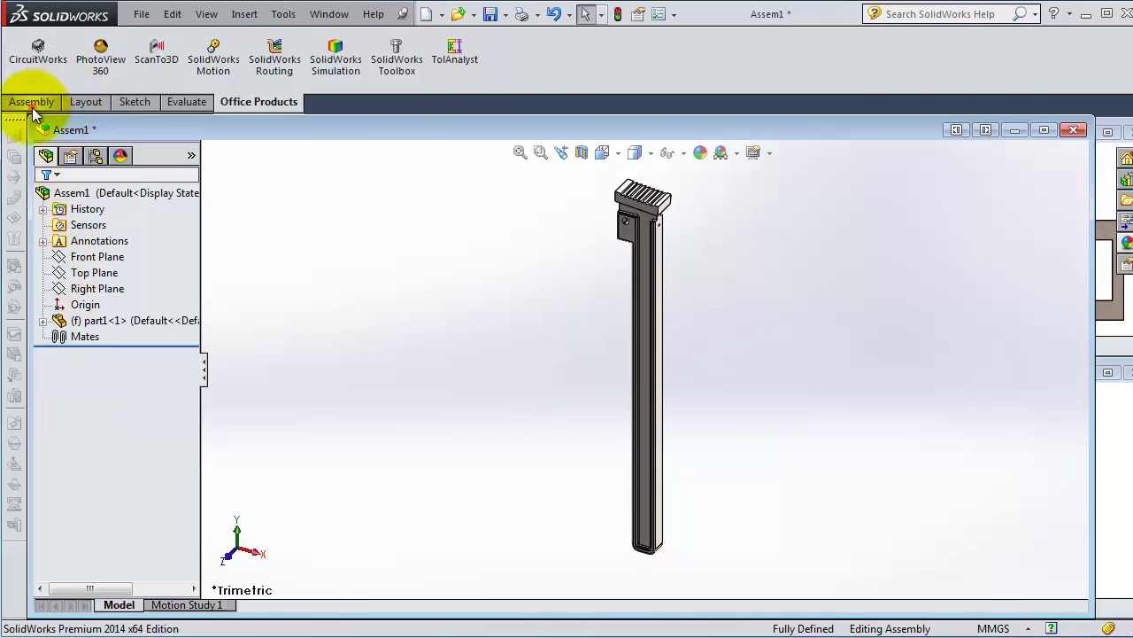
- Insert Part2 and a second copy of the Part7 pin
{"action": "left_click", "coordinate": [32, 102]}
{"action": "left_click", "coordinate": [100, 53]}
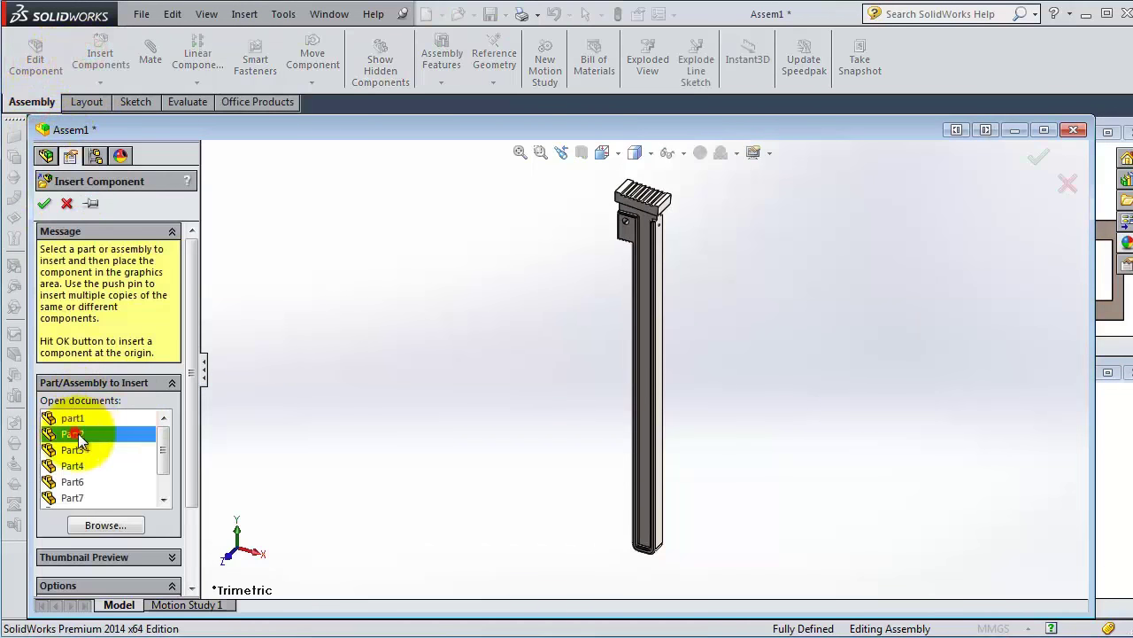
{"action": "left_click", "coordinate": [438, 330]}
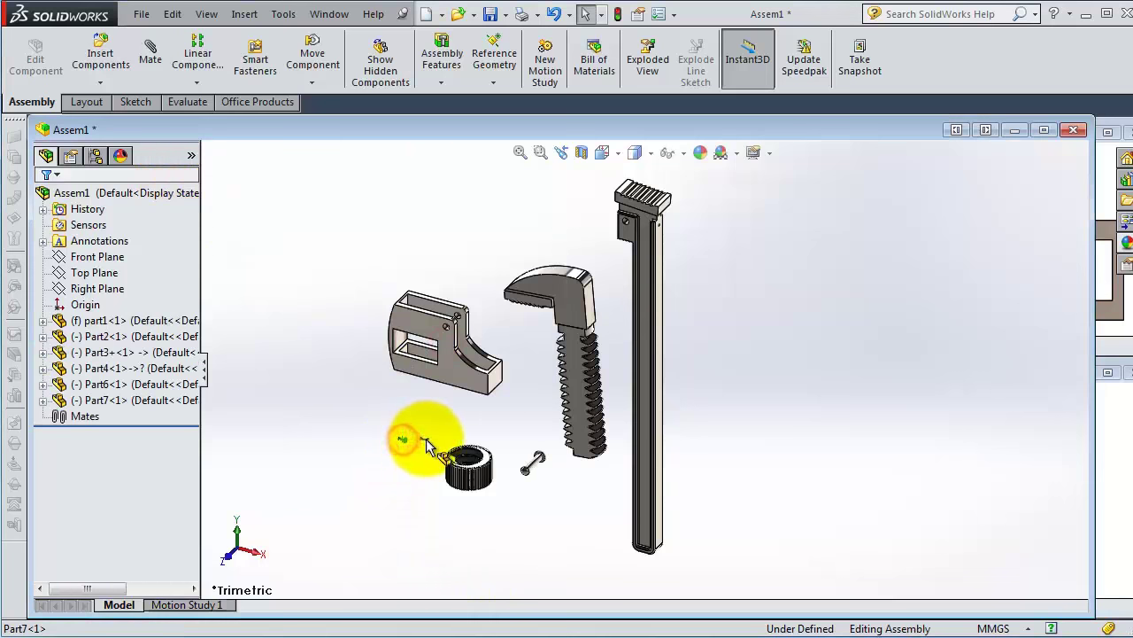
{"action": "left_click", "coordinate": [406, 447]}
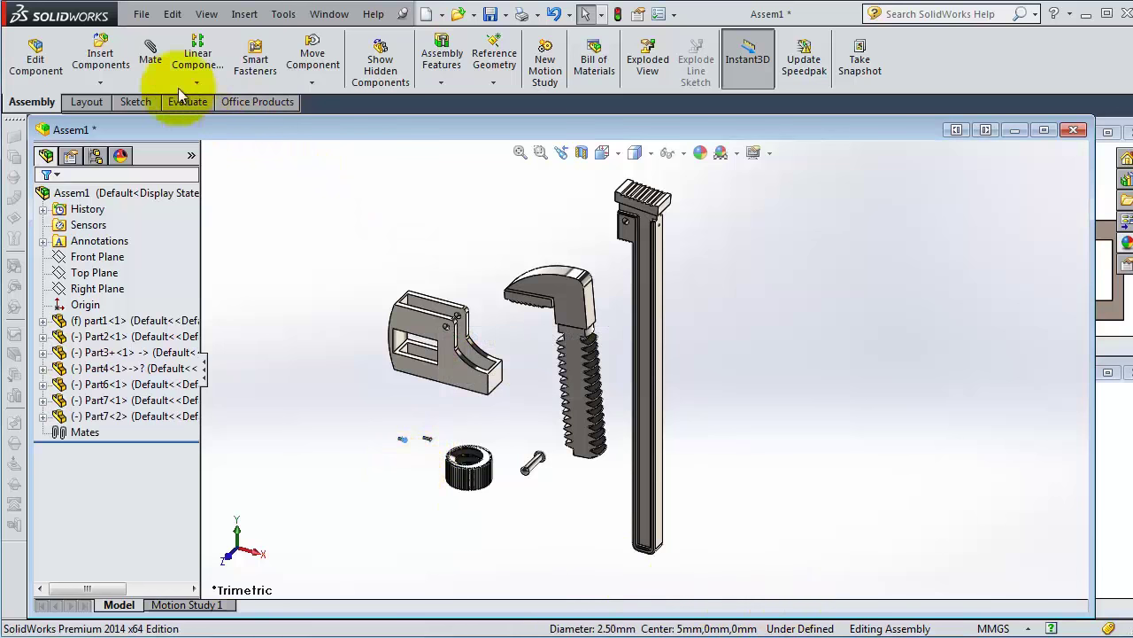
- Insert Part8 and Part9 beside the other parts
{"action": "left_click", "coordinate": [101, 60]}
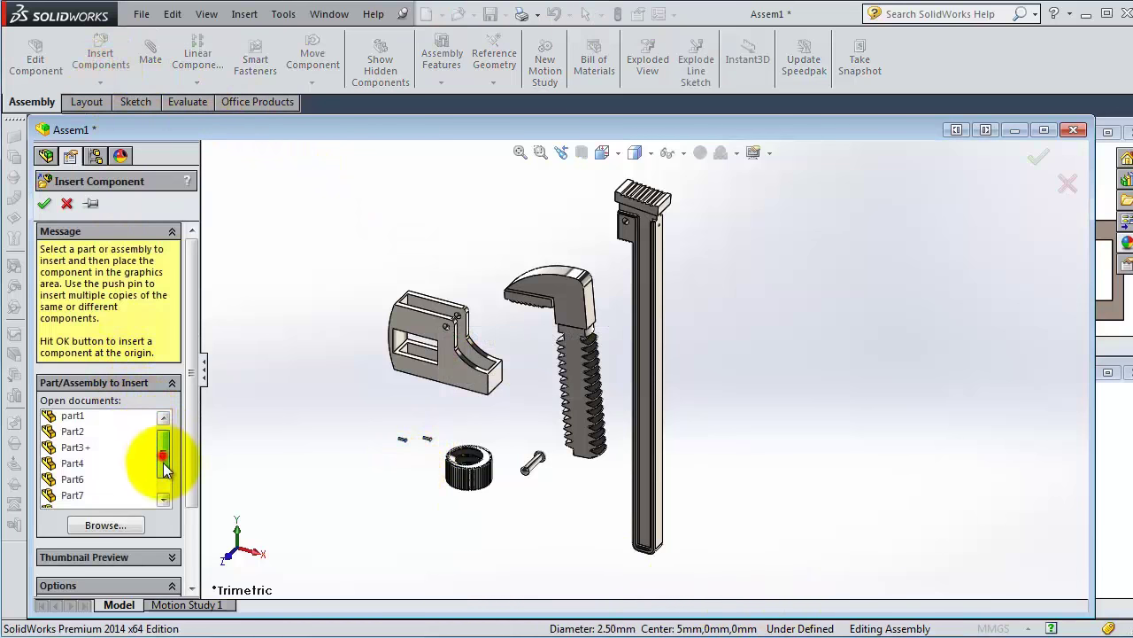
{"action": "left_click", "coordinate": [75, 481]}
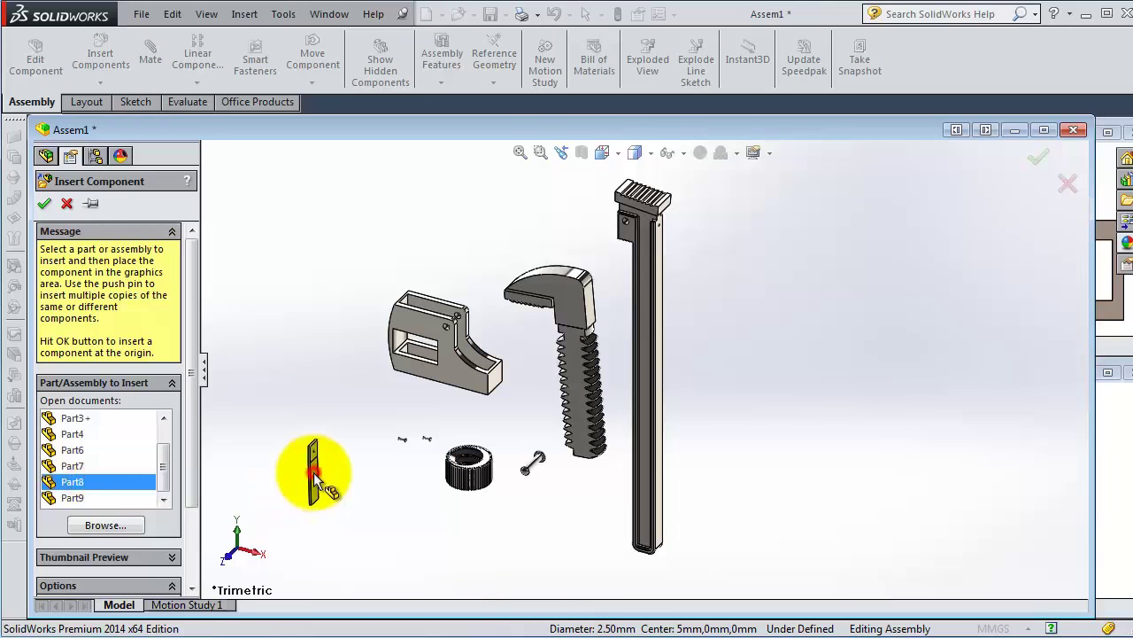
{"action": "left_click", "coordinate": [94, 60]}
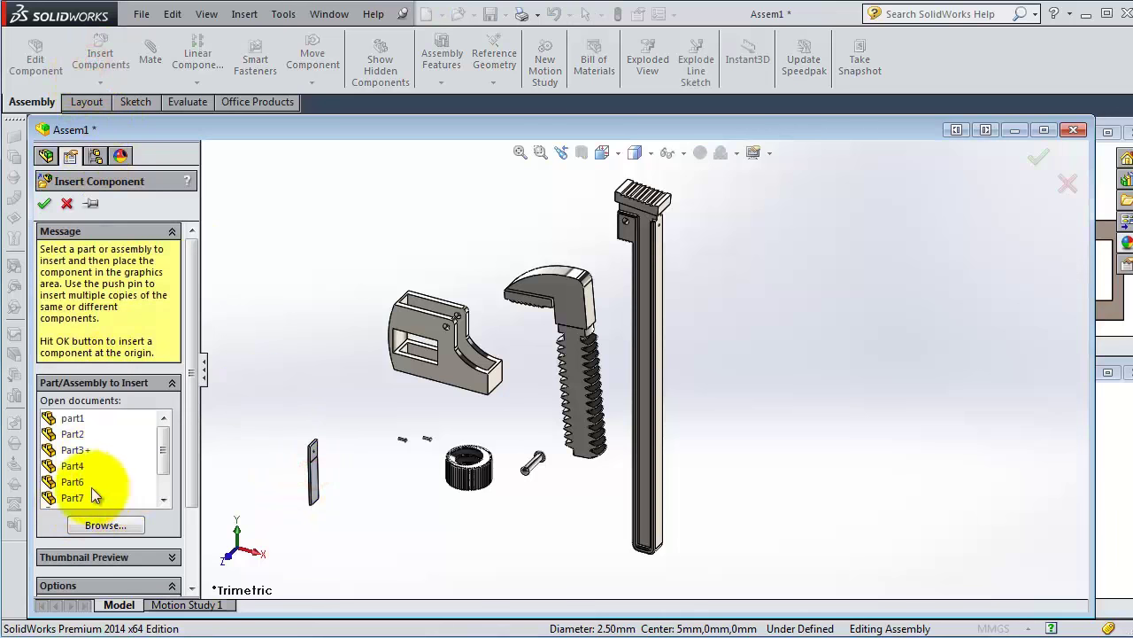
{"action": "left_click_drag", "start_coordinate": [164, 453], "coordinate": [164, 472]}
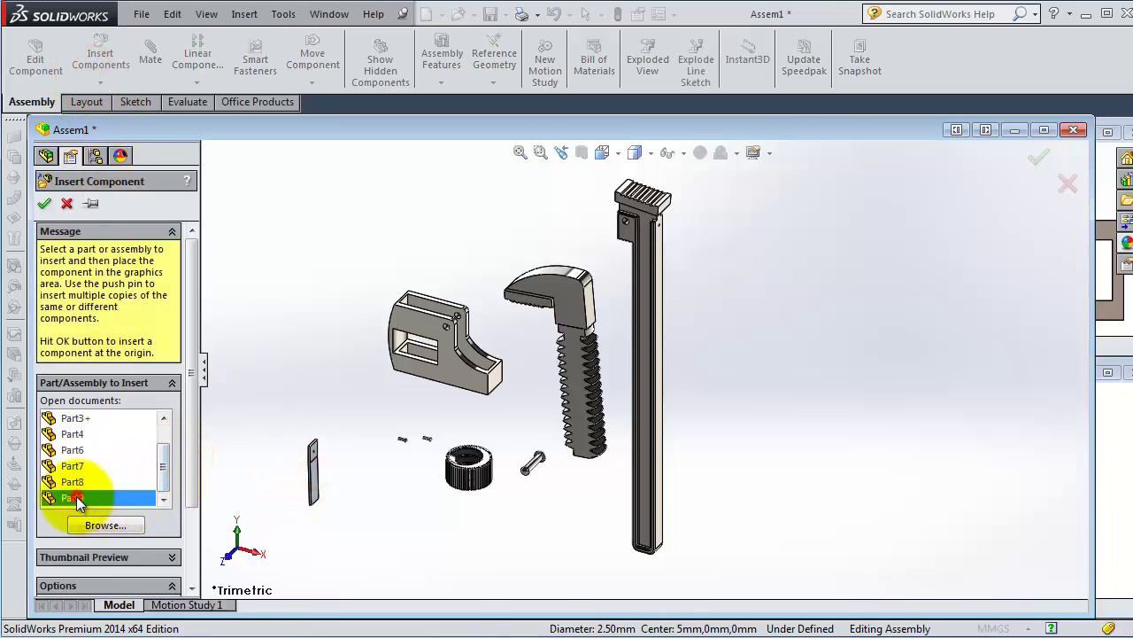
{"action": "left_click", "coordinate": [77, 499]}
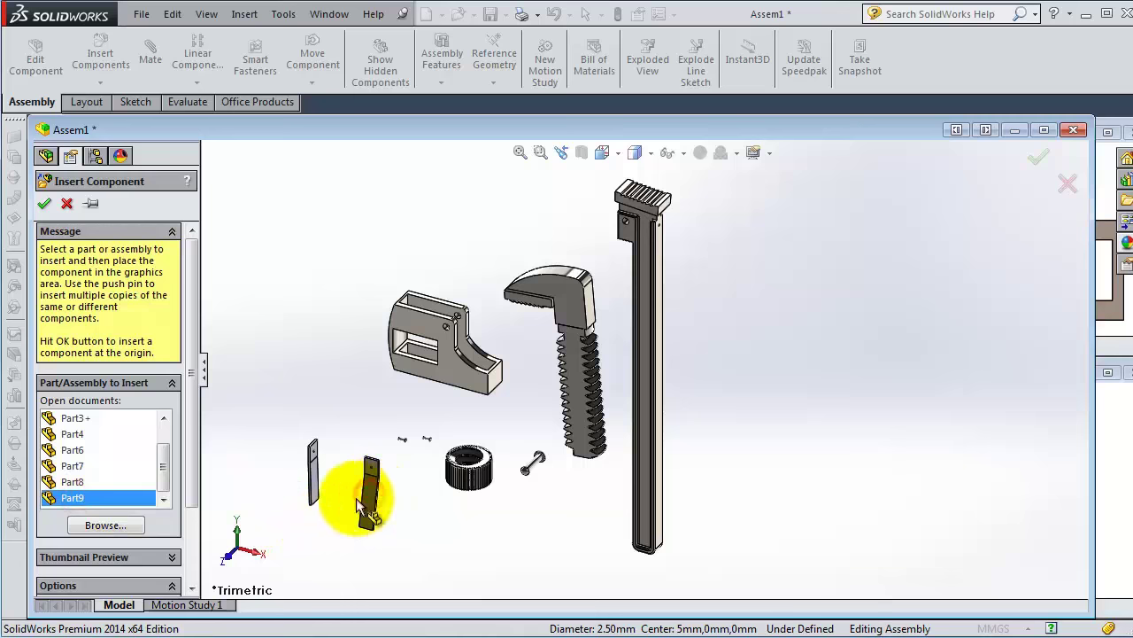
{"action": "left_click", "coordinate": [358, 505]}
{"action": "mouse_move", "coordinate": [594, 368]}
{"action": "middle_mouse_down"}
{"action": "mouse_move", "coordinate": [753, 375]}
{"action": "mouse_move", "coordinate": [781, 282]}
{"action": "mouse_move", "coordinate": [688, 271]}
{"action": "mouse_move", "coordinate": [647, 387]}
{"action": "mouse_move", "coordinate": [603, 431]}
{"action": "mouse_move", "coordinate": [734, 481]}
{"action": "middle_mouse_up"}
{"action": "scroll", "coordinate": [586, 462], "scroll_direction": "down", "scroll_amount": 2}
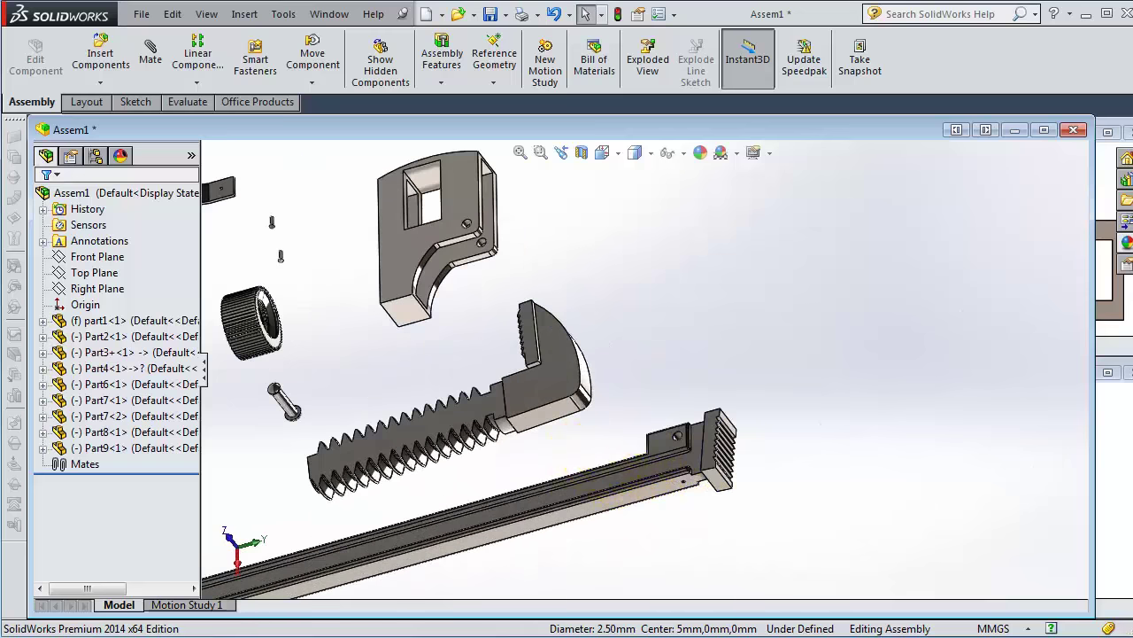
{"action": "middle_click_drag", "start_coordinate": [620, 460], "coordinate": [734, 544]}
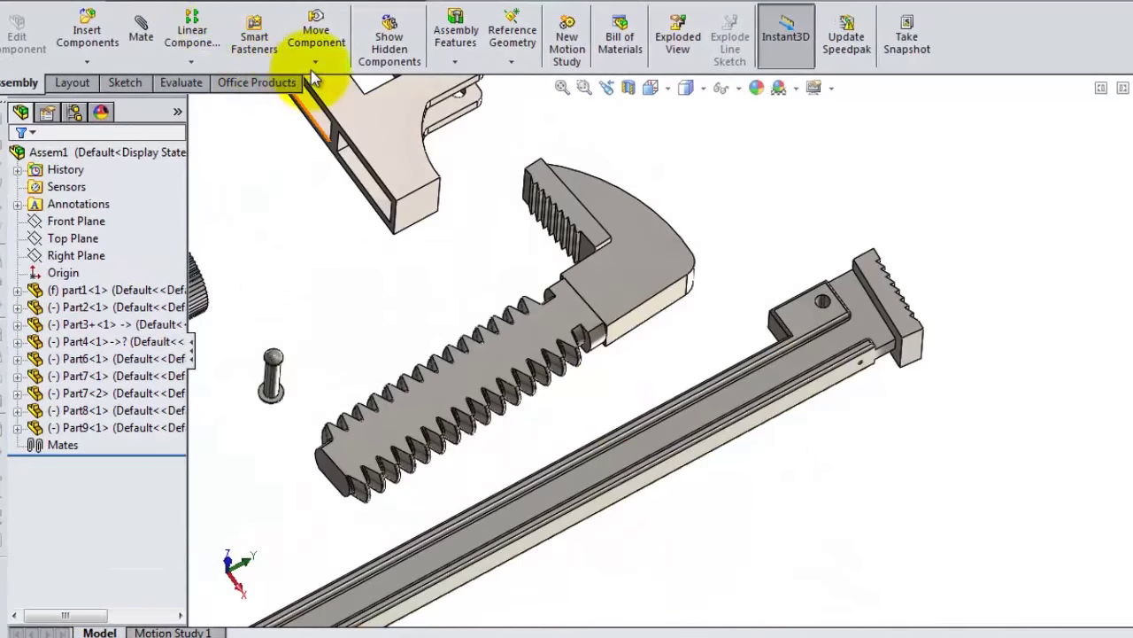
- Rotate the jaw so its teeth face the wrench body
{"action": "left_click", "coordinate": [315, 62]}
{"action": "left_click", "coordinate": [330, 96]}
{"action": "mouse_move", "coordinate": [519, 177]}
{"action": "left_mouse_down"}
{"action": "mouse_move", "coordinate": [602, 244]}
{"action": "mouse_move", "coordinate": [747, 304]}
{"action": "mouse_move", "coordinate": [800, 160]}
{"action": "mouse_move", "coordinate": [759, 144]}
{"action": "mouse_move", "coordinate": [614, 302]}
{"action": "mouse_move", "coordinate": [675, 374]}
{"action": "mouse_move", "coordinate": [721, 380]}
{"action": "mouse_move", "coordinate": [728, 435]}
{"action": "mouse_move", "coordinate": [728, 425]}
{"action": "left_mouse_up"}
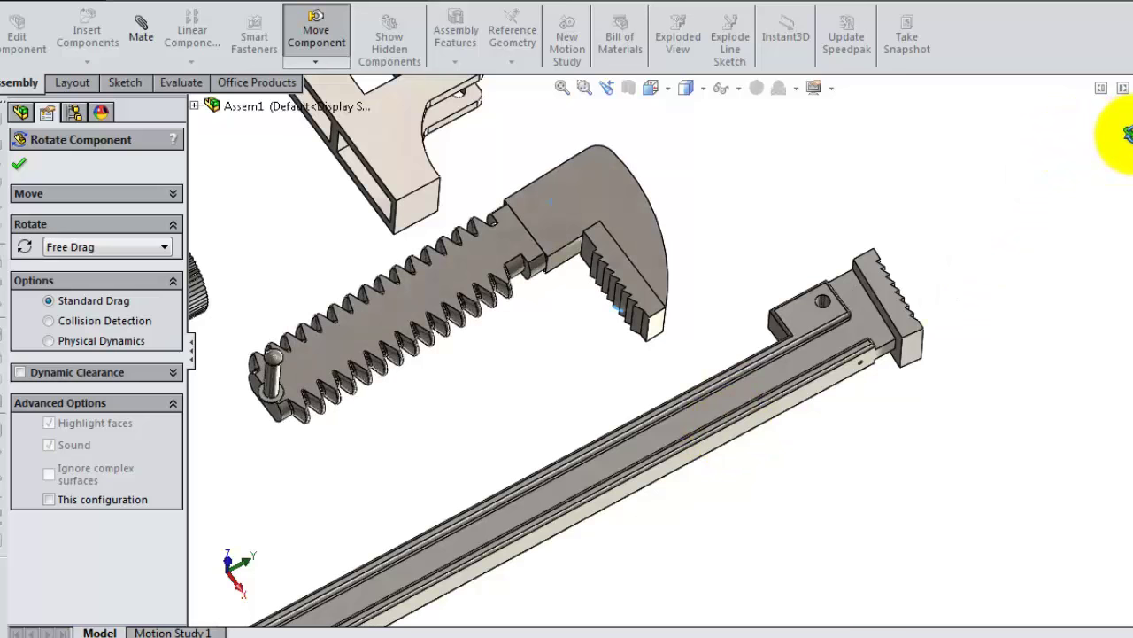
{"action": "left_click", "coordinate": [1126, 132]}
- Mate the jaw's end face coincident with the body's end face
{"action": "scroll", "coordinate": [620, 310], "scroll_direction": "down", "scroll_amount": 2}
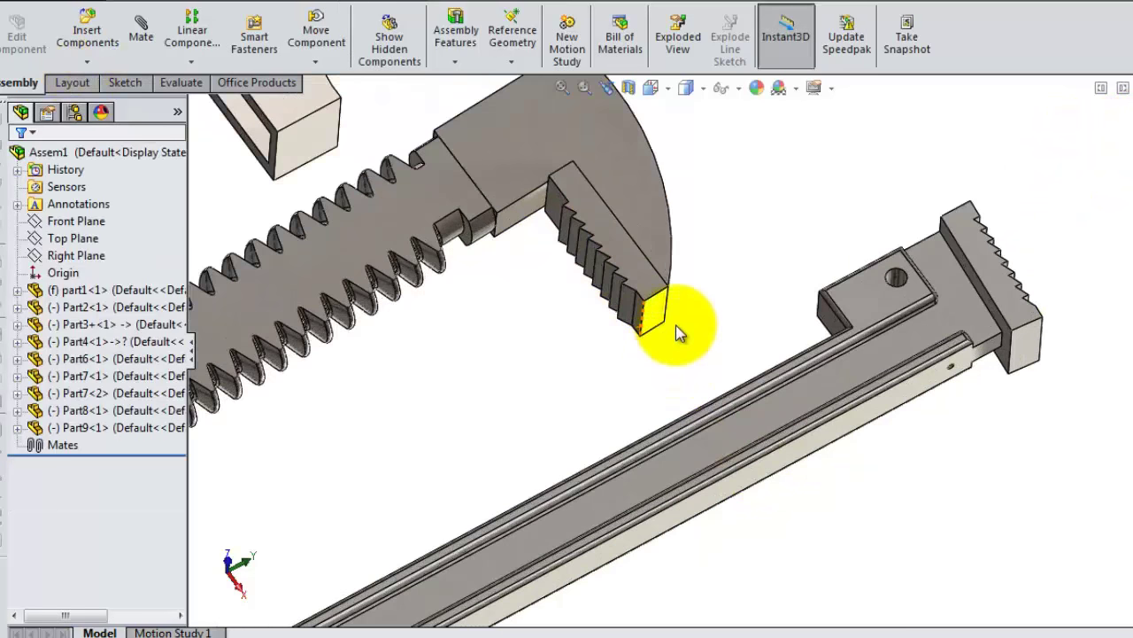
{"action": "left_click", "coordinate": [658, 315]}
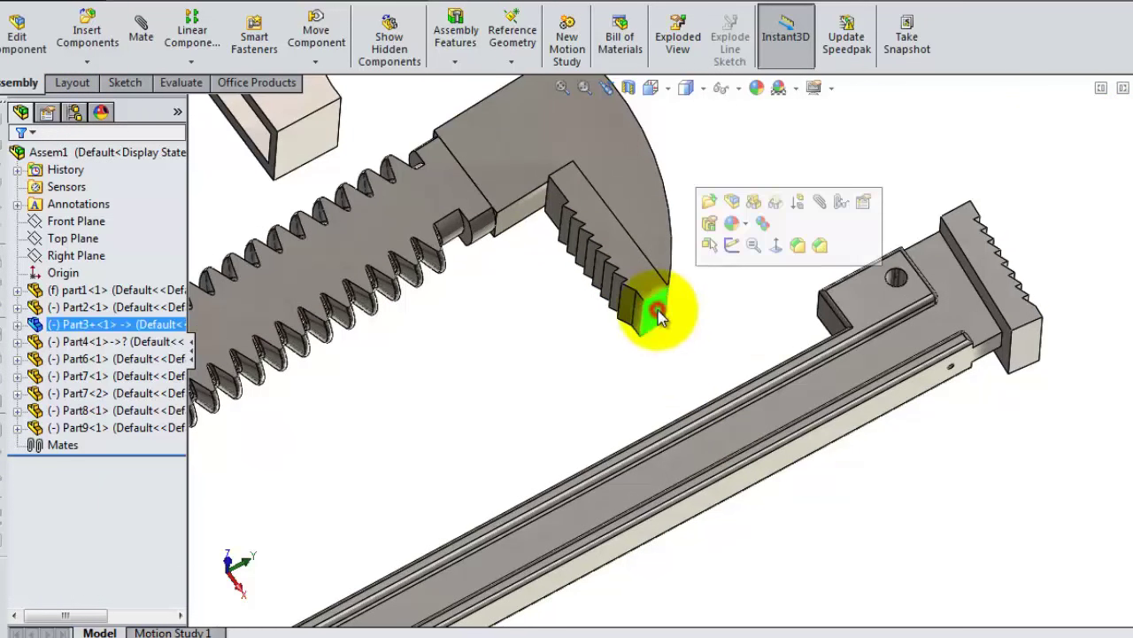
{"action": "left_click", "coordinate": [820, 204]}
{"action": "left_click", "coordinate": [1023, 355]}
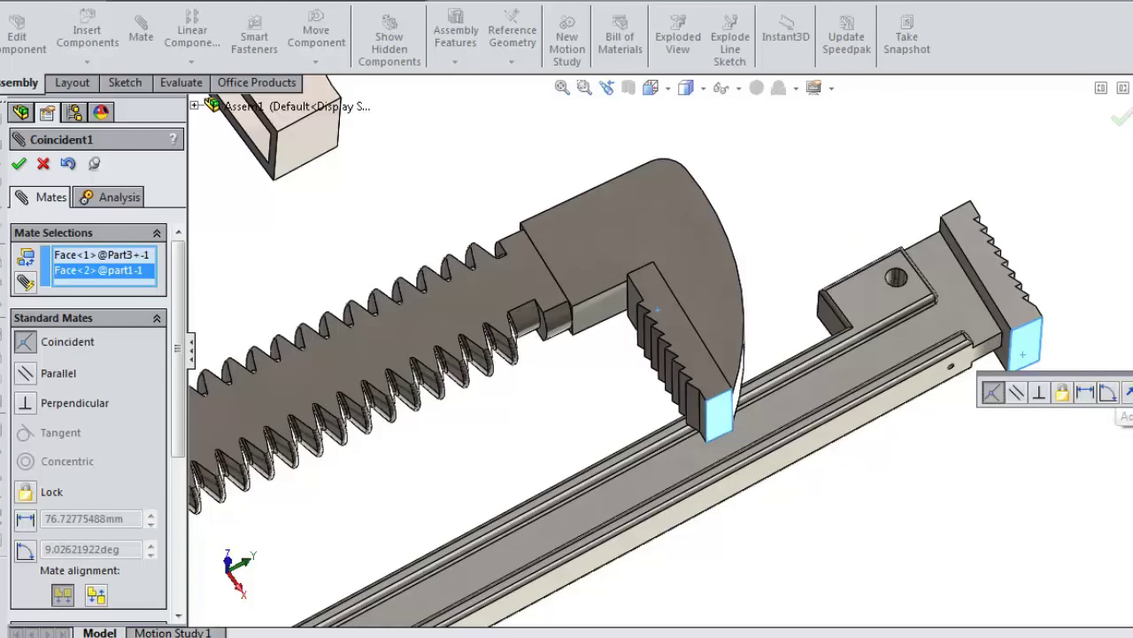
{"action": "key", "text": "Return"}
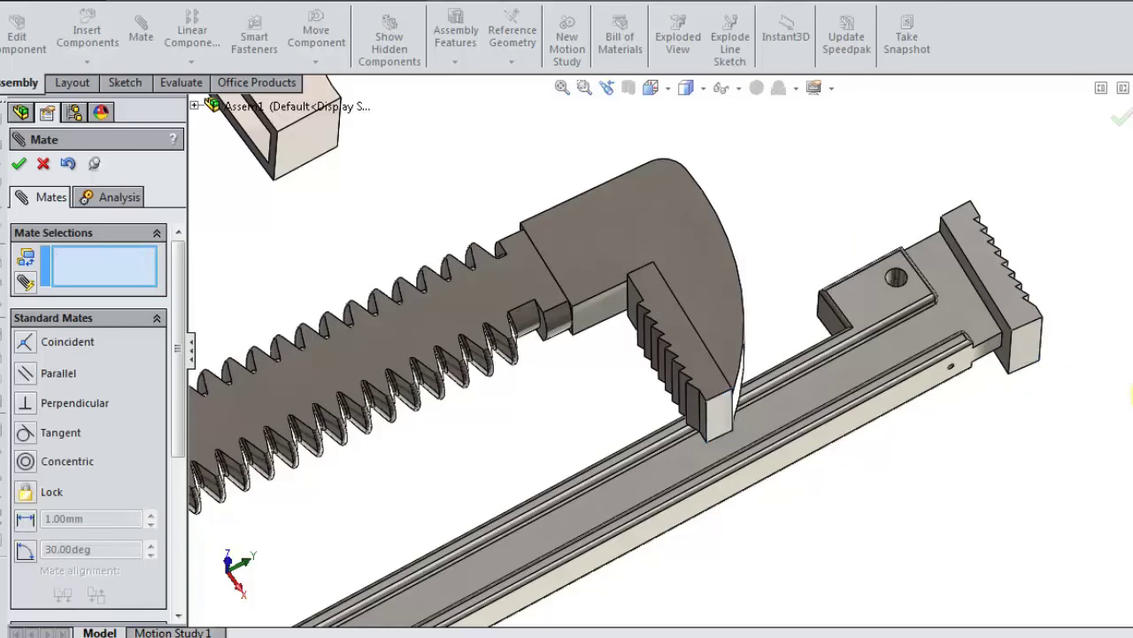
- Add coincident mates between the jaw's side and toothed faces and the body
{"action": "scroll", "coordinate": [708, 414], "scroll_direction": "down", "scroll_amount": 3}
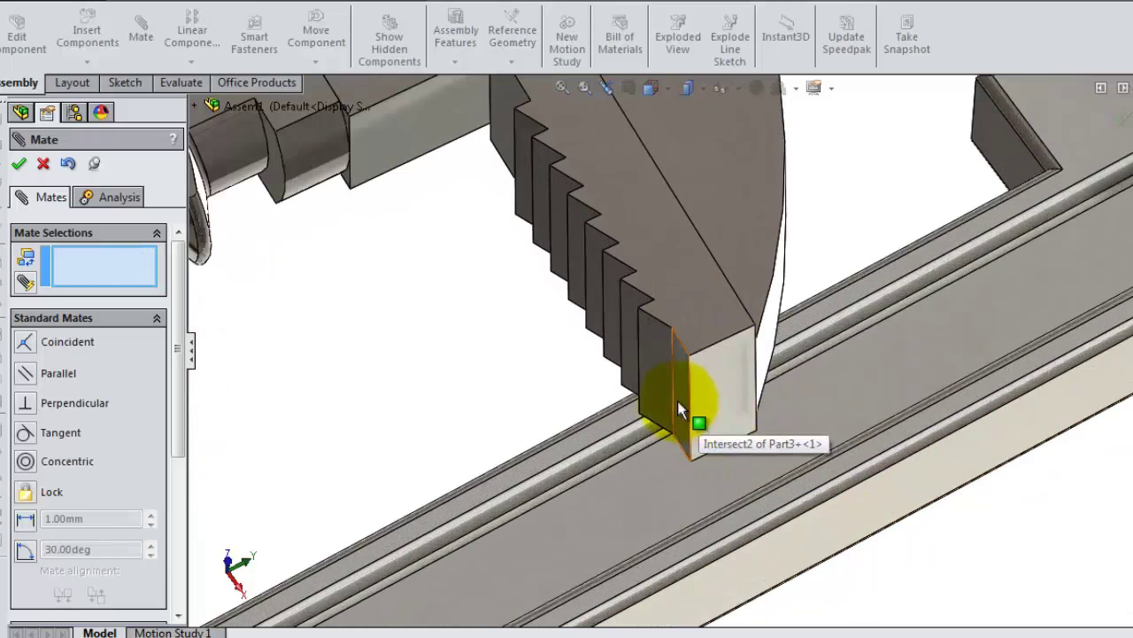
{"action": "left_click", "coordinate": [686, 407]}
{"action": "scroll", "coordinate": [815, 379], "scroll_direction": "up", "scroll_amount": 3}
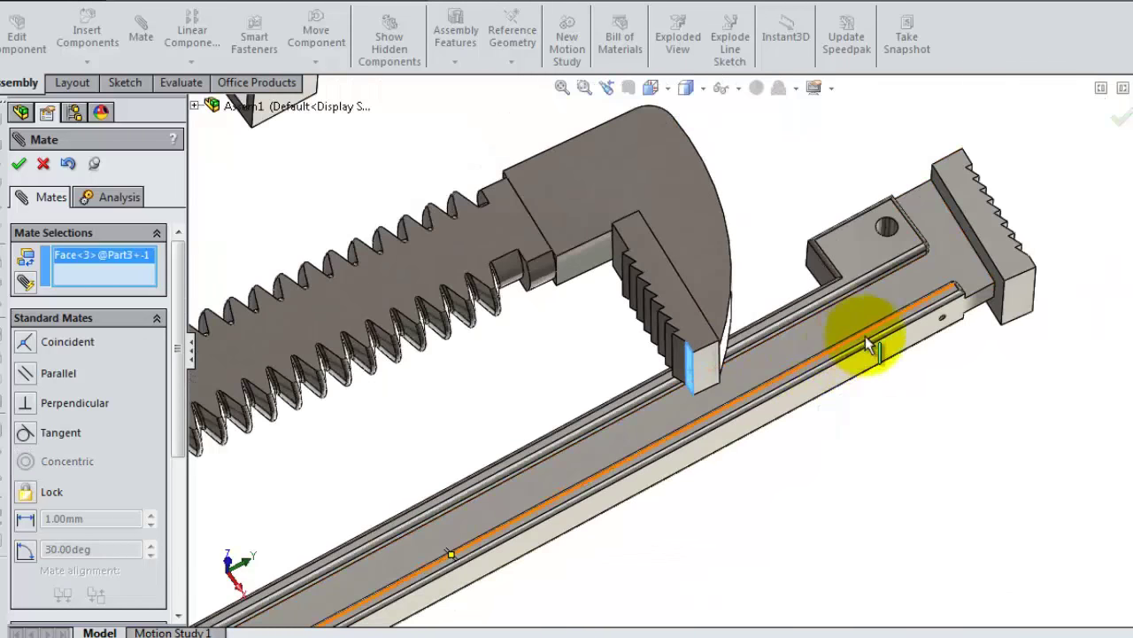
{"action": "middle_click_drag", "start_coordinate": [1037, 253], "coordinate": [1004, 329]}
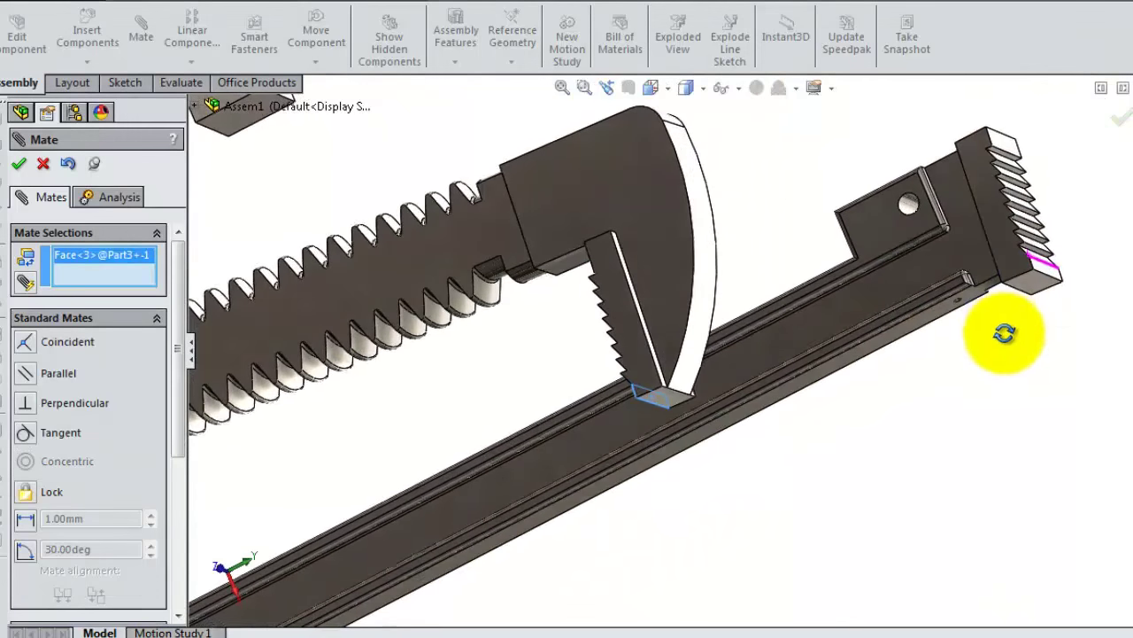
{"action": "left_click", "coordinate": [1055, 281]}
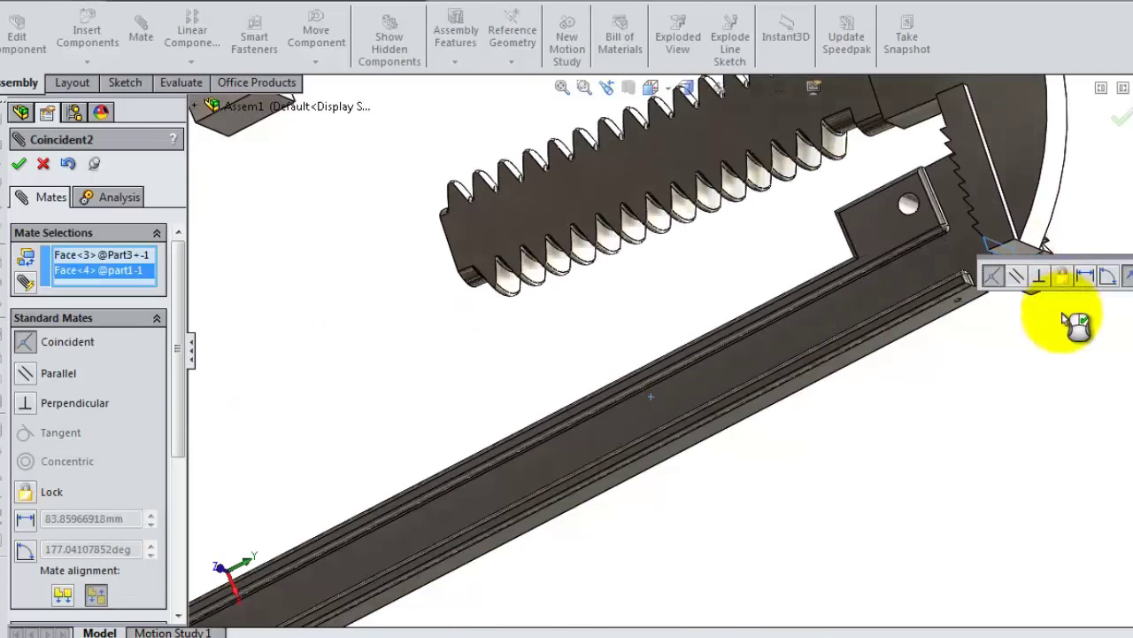
{"action": "left_click", "coordinate": [1126, 277]}
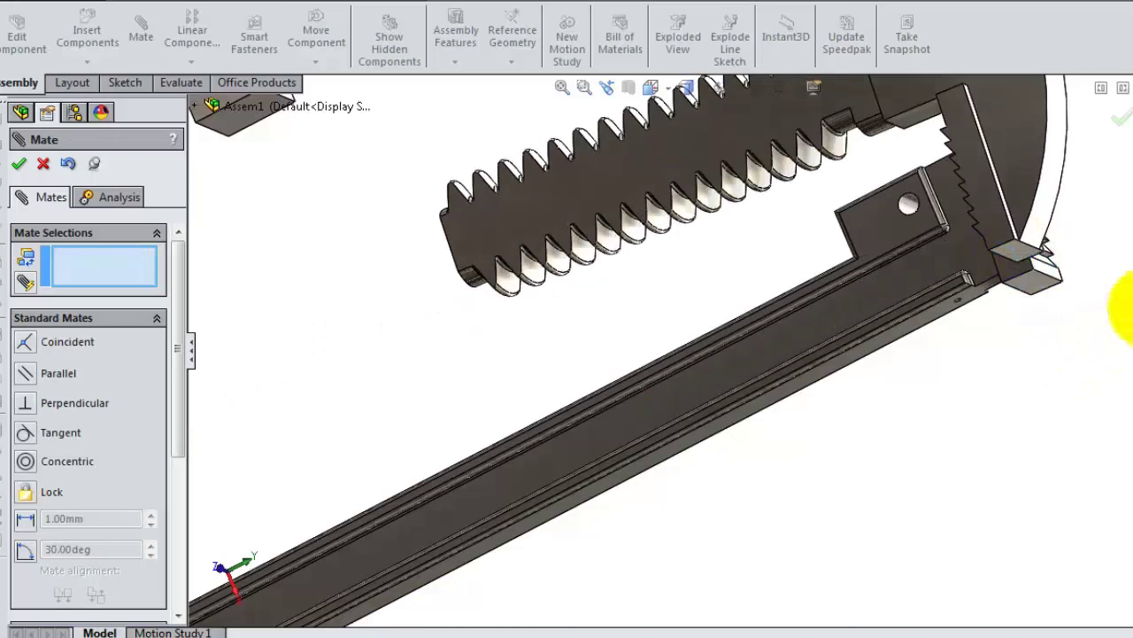
{"action": "left_click", "coordinate": [1002, 230]}
{"action": "left_click", "coordinate": [1016, 271]}
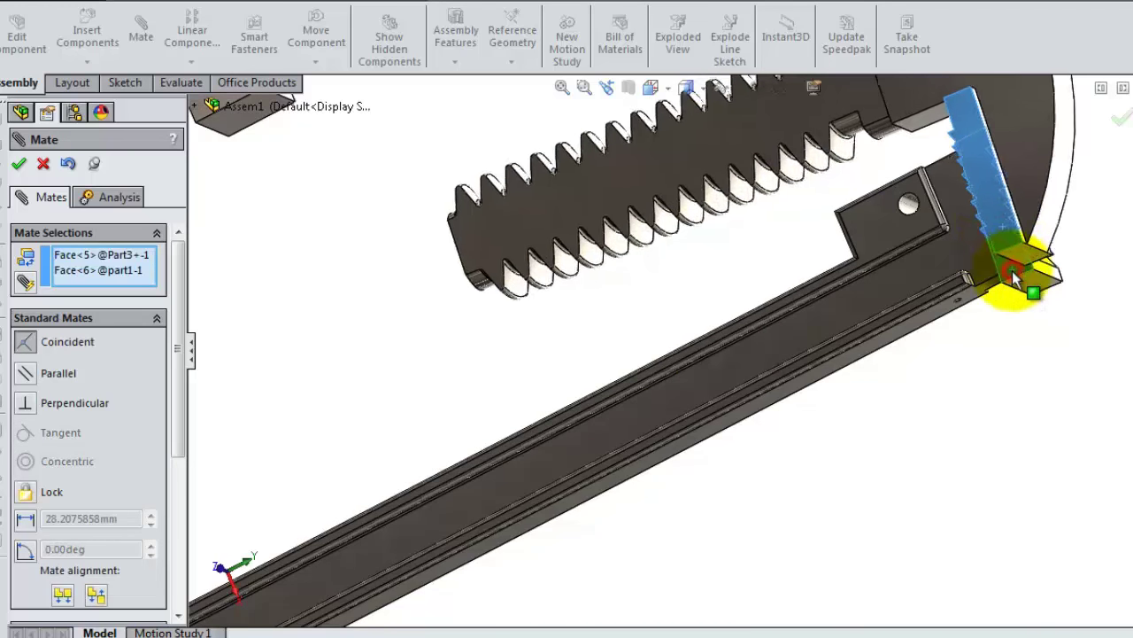
{"action": "left_click", "coordinate": [1128, 248]}
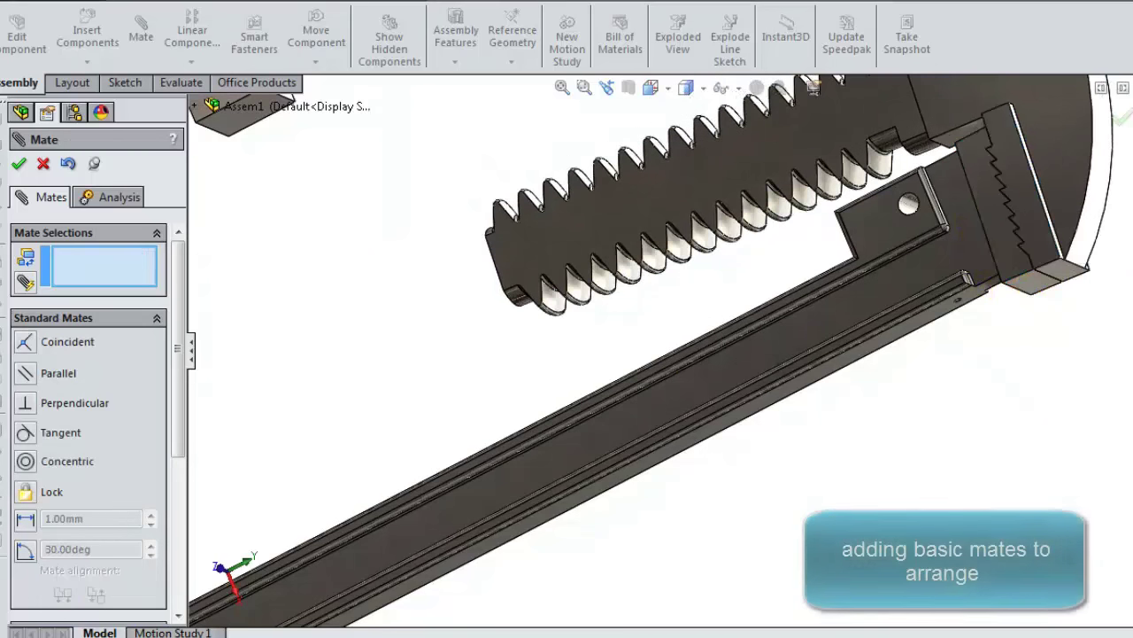
- Delete the Coincident2 mate so the jaw can swing freely
{"action": "scroll", "coordinate": [916, 451], "scroll_direction": "up", "scroll_amount": 3}
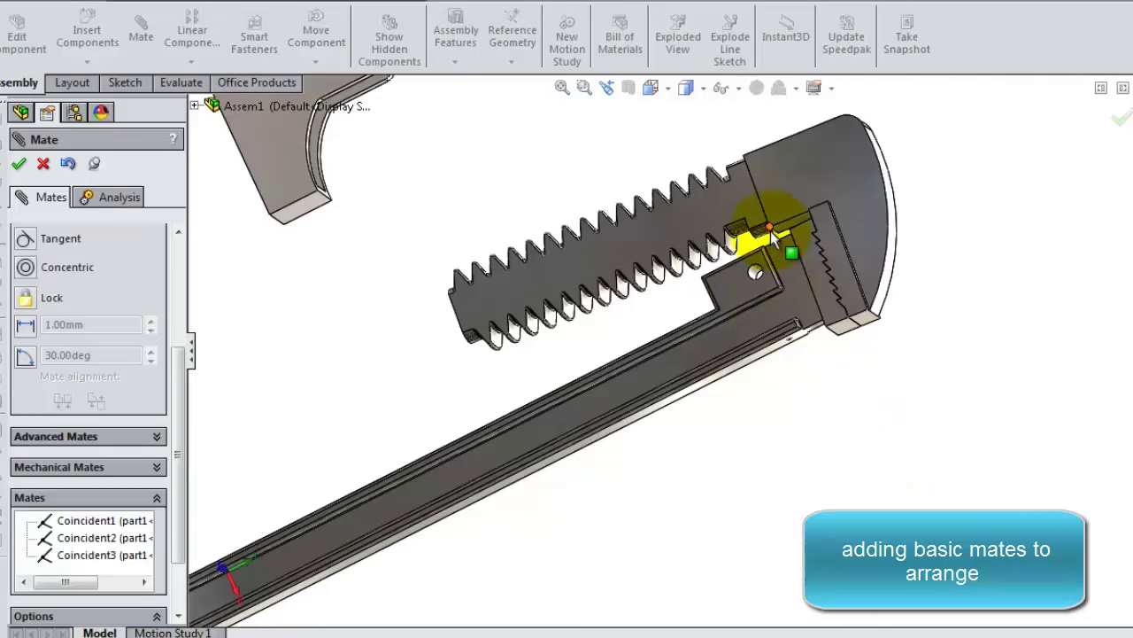
{"action": "left_click_drag", "start_coordinate": [841, 164], "coordinate": [835, 177]}
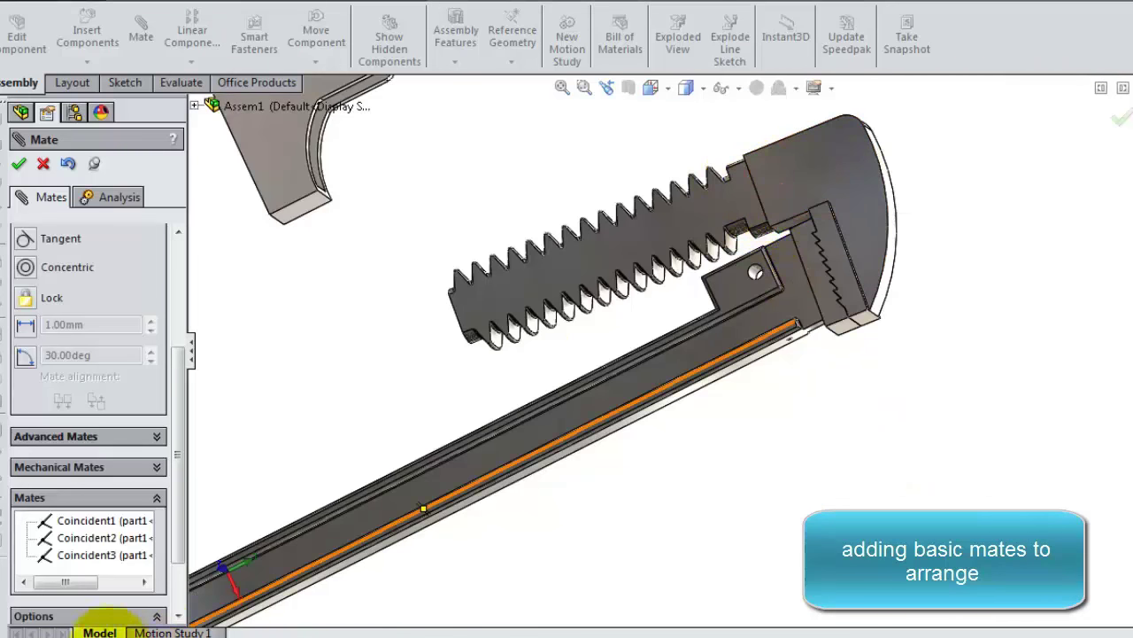
{"action": "left_click", "coordinate": [107, 554]}
{"action": "left_click", "coordinate": [108, 540]}
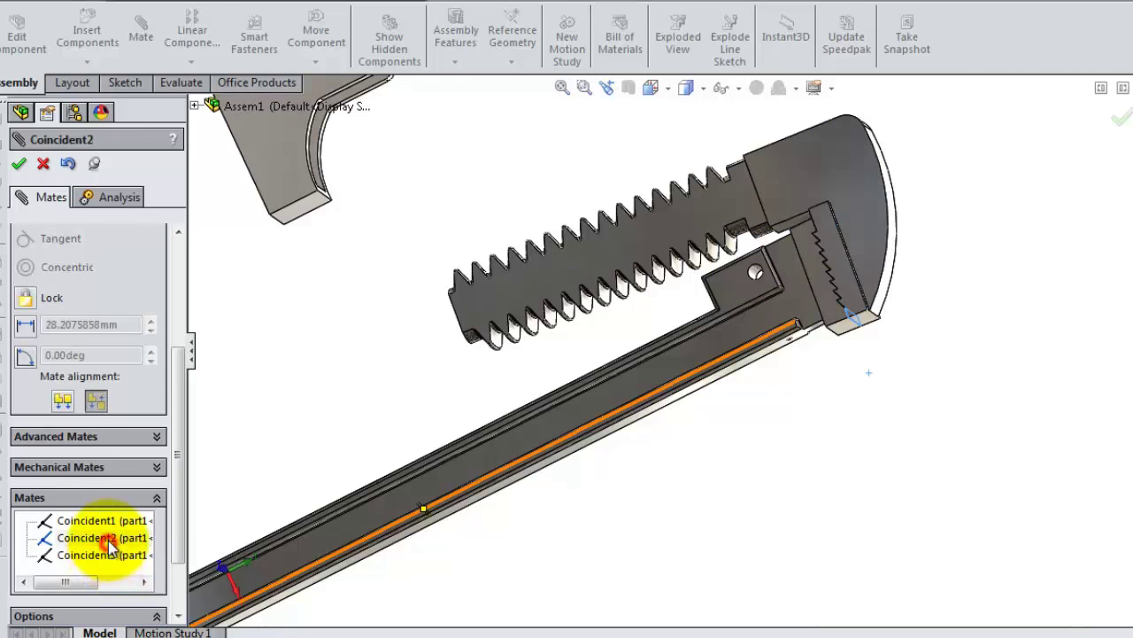
{"action": "right_click", "coordinate": [109, 538]}
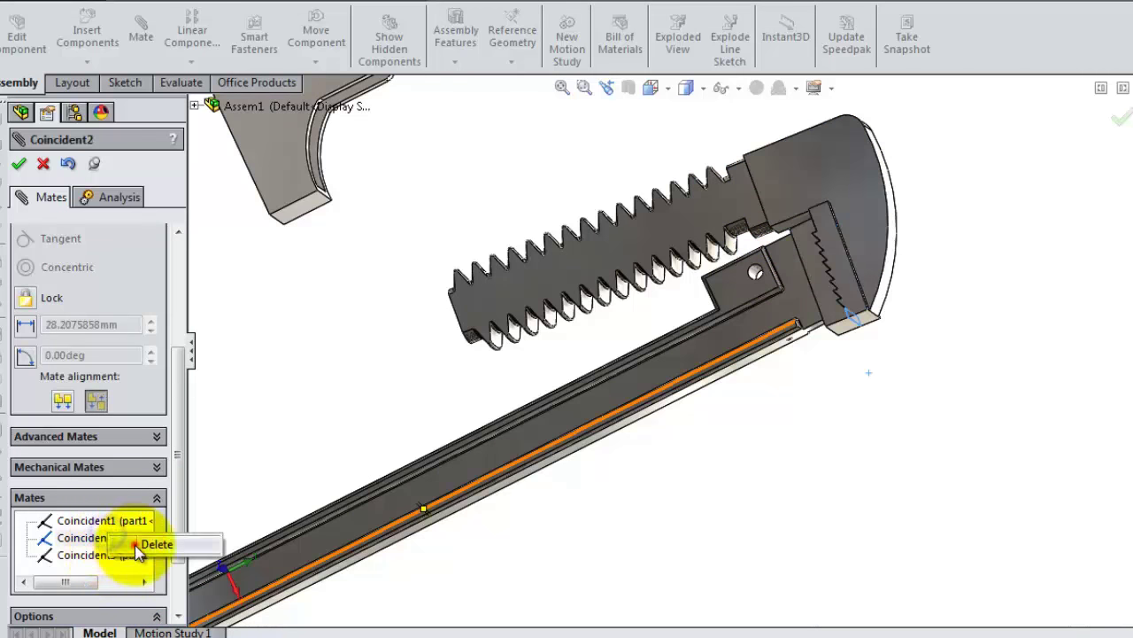
{"action": "left_click", "coordinate": [146, 542]}
{"action": "mouse_move", "coordinate": [793, 183]}
{"action": "left_mouse_down"}
{"action": "mouse_move", "coordinate": [771, 232]}
{"action": "mouse_move", "coordinate": [856, 184]}
{"action": "left_mouse_up"}
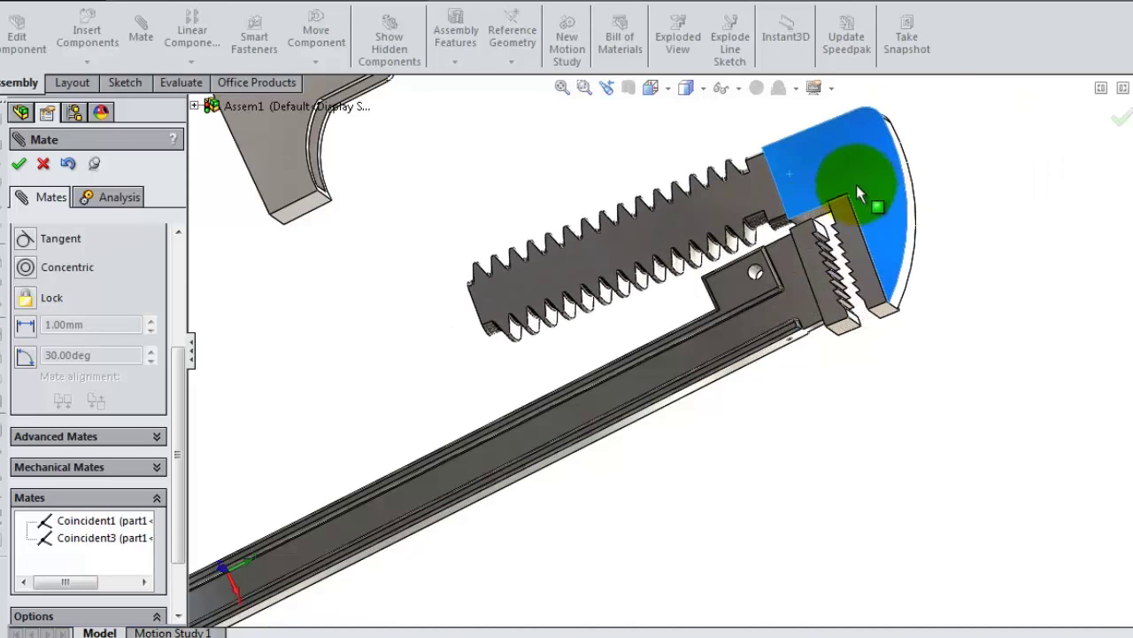
{"action": "left_click", "coordinate": [891, 440]}
- Make the upper jaw's small hole concentric with its matching face
{"action": "mouse_move", "coordinate": [823, 469]}
{"action": "middle_mouse_down"}
{"action": "mouse_move", "coordinate": [855, 362]}
{"action": "mouse_move", "coordinate": [878, 372]}
{"action": "mouse_move", "coordinate": [770, 327]}
{"action": "middle_mouse_up"}
{"action": "scroll", "coordinate": [770, 328], "scroll_direction": "down", "scroll_amount": 2}
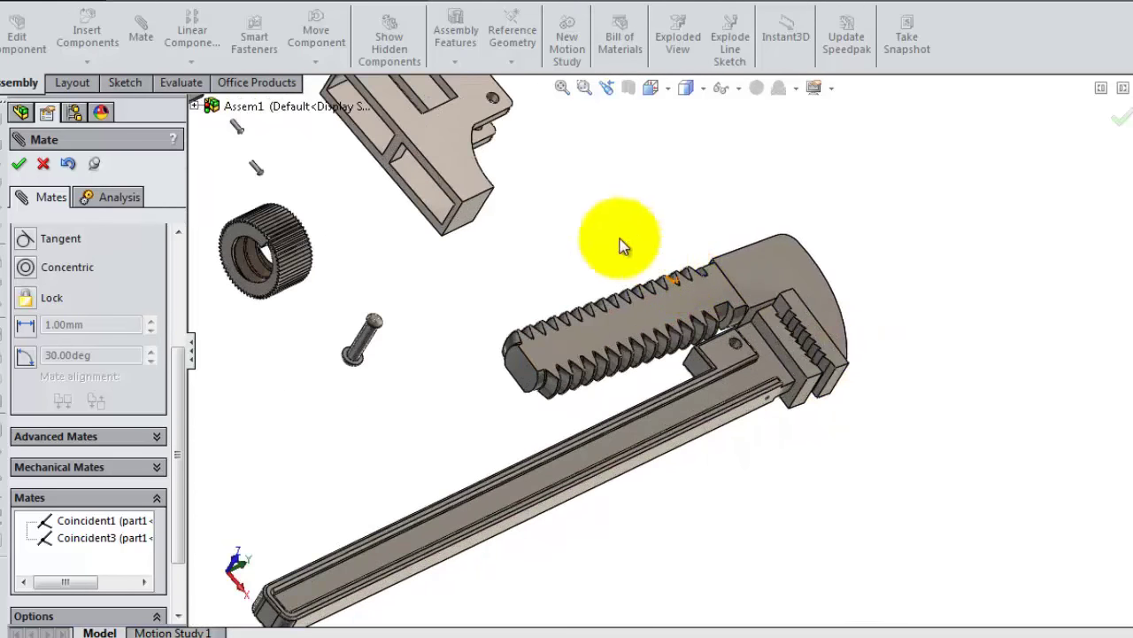
{"action": "scroll", "coordinate": [549, 159], "scroll_direction": "down", "scroll_amount": 3}
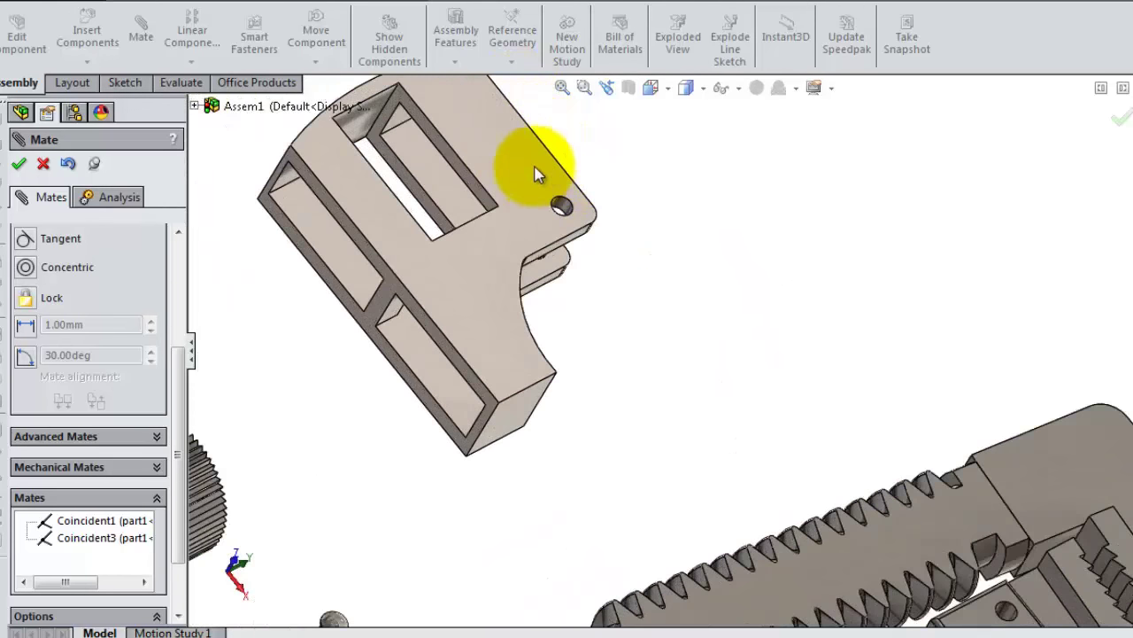
{"action": "left_click", "coordinate": [561, 208]}
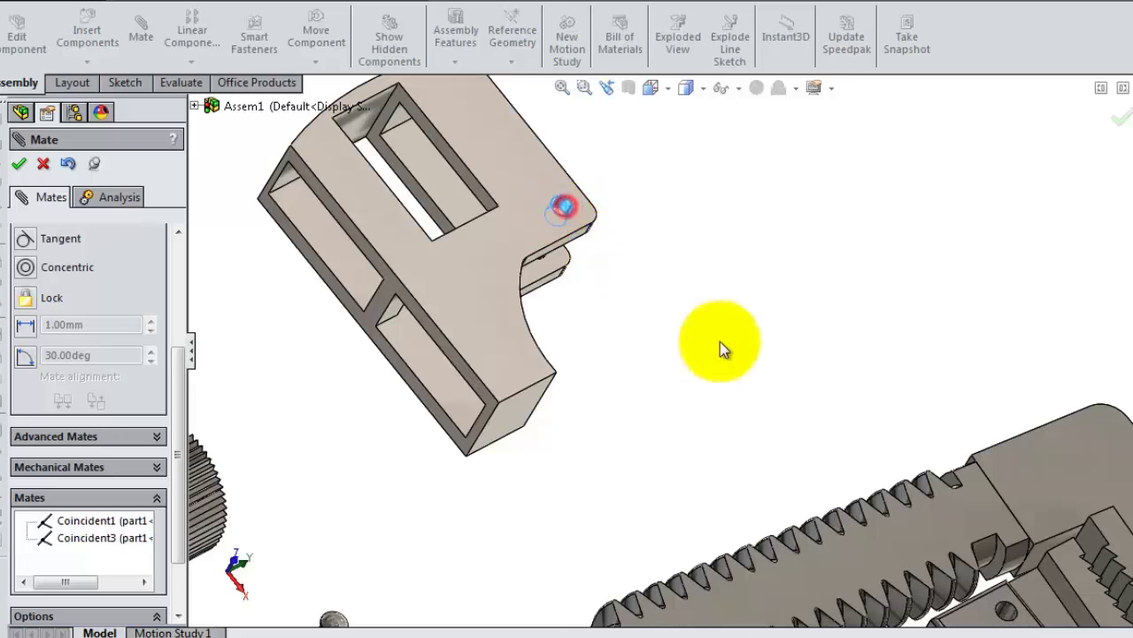
{"action": "left_click", "coordinate": [1009, 617]}
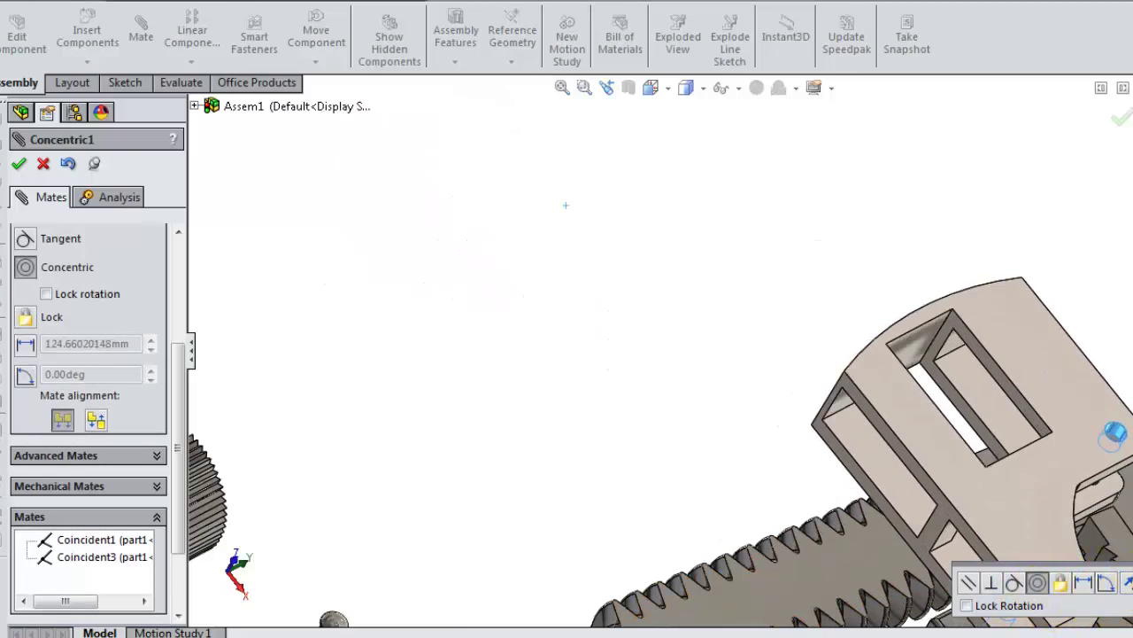
{"action": "key", "text": "Return"}
{"action": "scroll", "coordinate": [1113, 532], "scroll_direction": "up", "scroll_amount": 3}
{"action": "middle_click_drag", "start_coordinate": [999, 493], "coordinate": [1012, 455]}
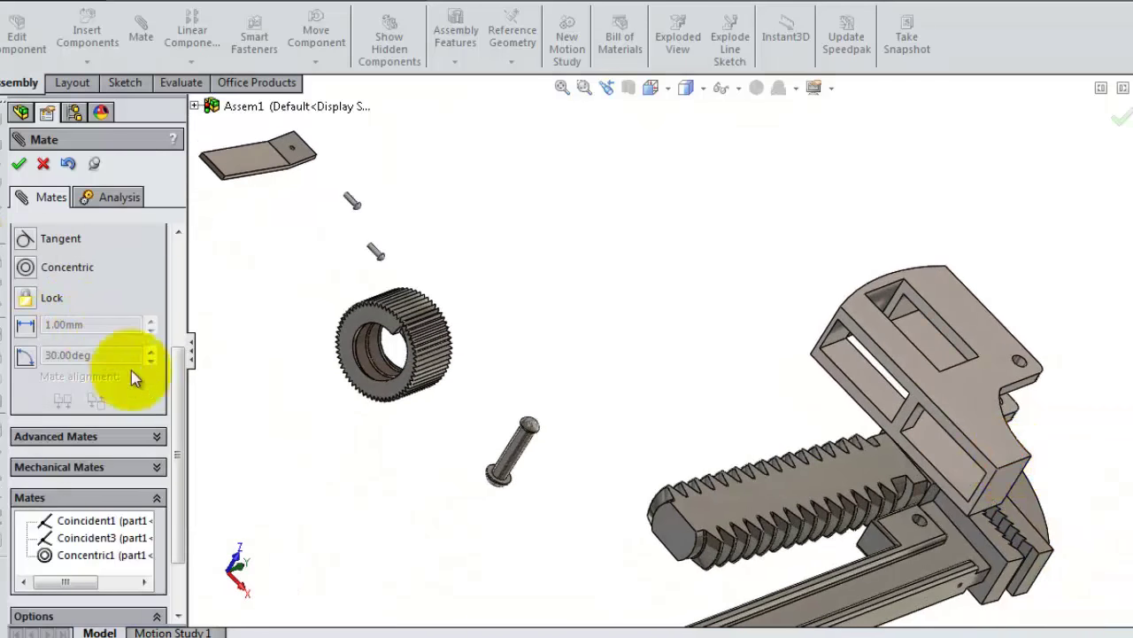
{"action": "left_click_drag", "start_coordinate": [178, 390], "coordinate": [190, 262]}
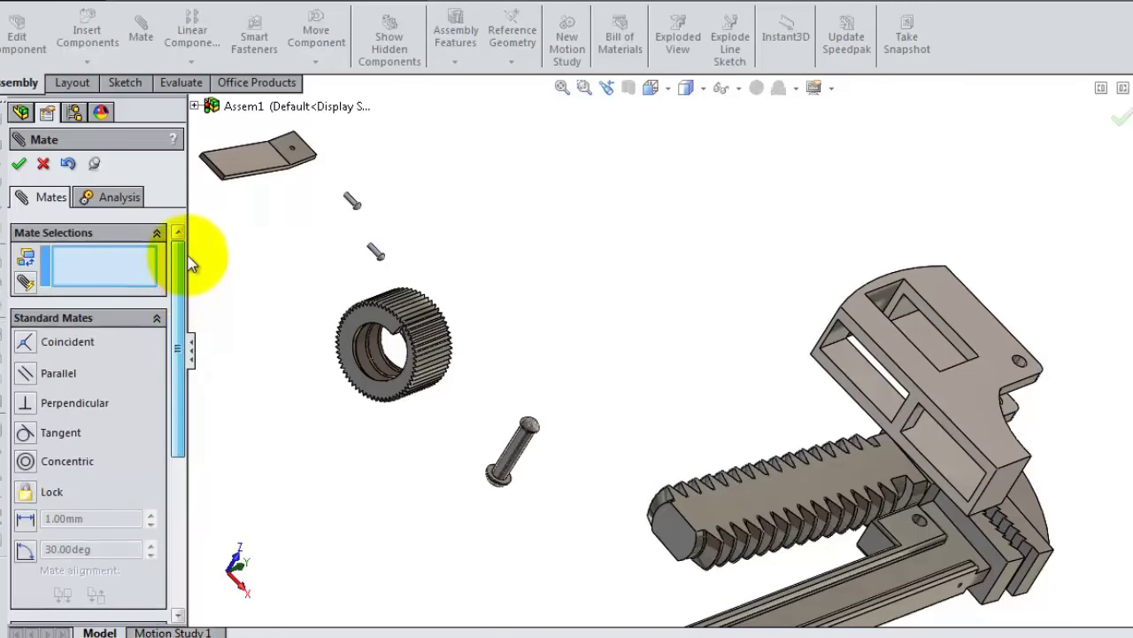
- Choose the Width mate and pick the upper jaw's two inner faces as width references
{"action": "left_click", "coordinate": [159, 317]}
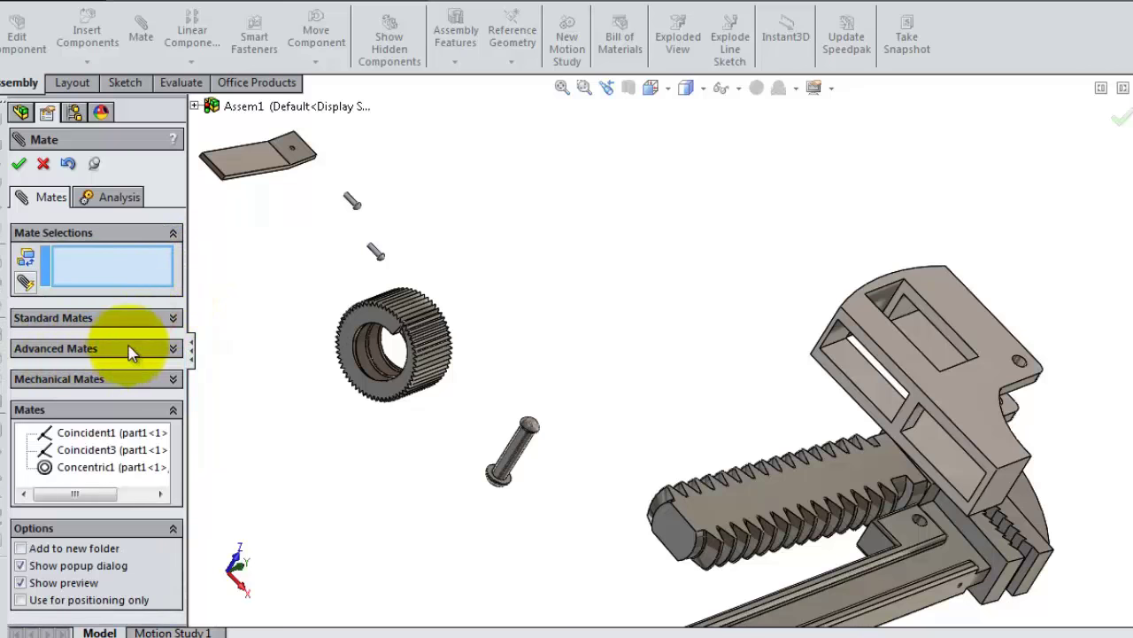
{"action": "left_click", "coordinate": [171, 349]}
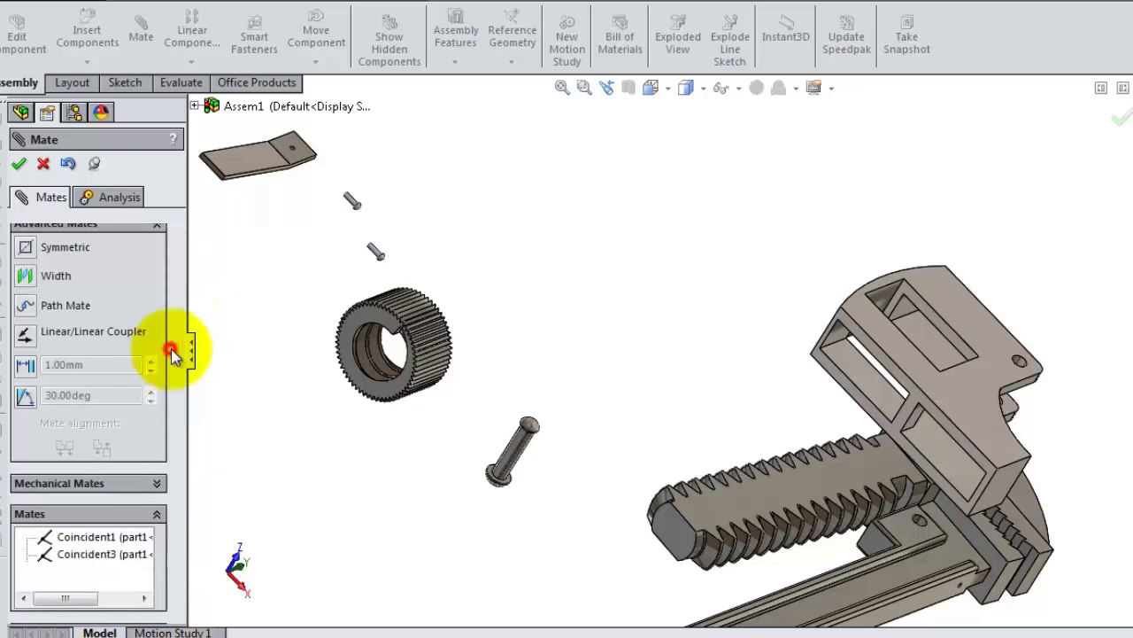
{"action": "left_click", "coordinate": [25, 279]}
{"action": "left_click", "coordinate": [854, 376]}
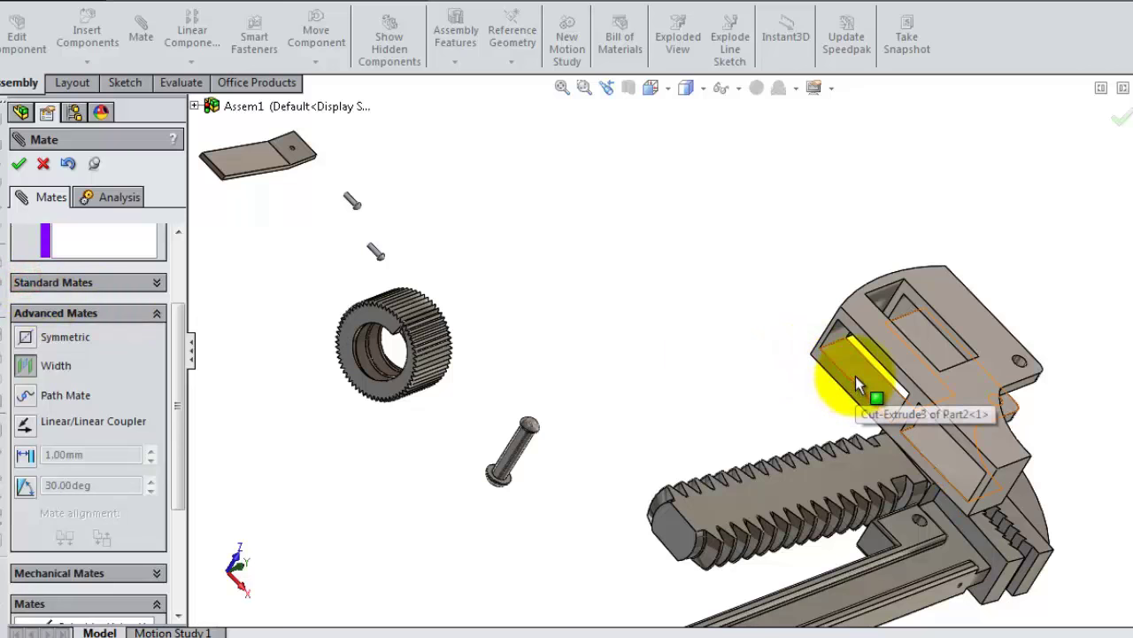
{"action": "mouse_move", "coordinate": [766, 421]}
{"action": "middle_mouse_down"}
{"action": "mouse_move", "coordinate": [797, 321]}
{"action": "mouse_move", "coordinate": [802, 385]}
{"action": "middle_mouse_up"}
{"action": "scroll", "coordinate": [797, 425], "scroll_direction": "down", "scroll_amount": 2}
{"action": "scroll", "coordinate": [783, 455], "scroll_direction": "down", "scroll_amount": 3}
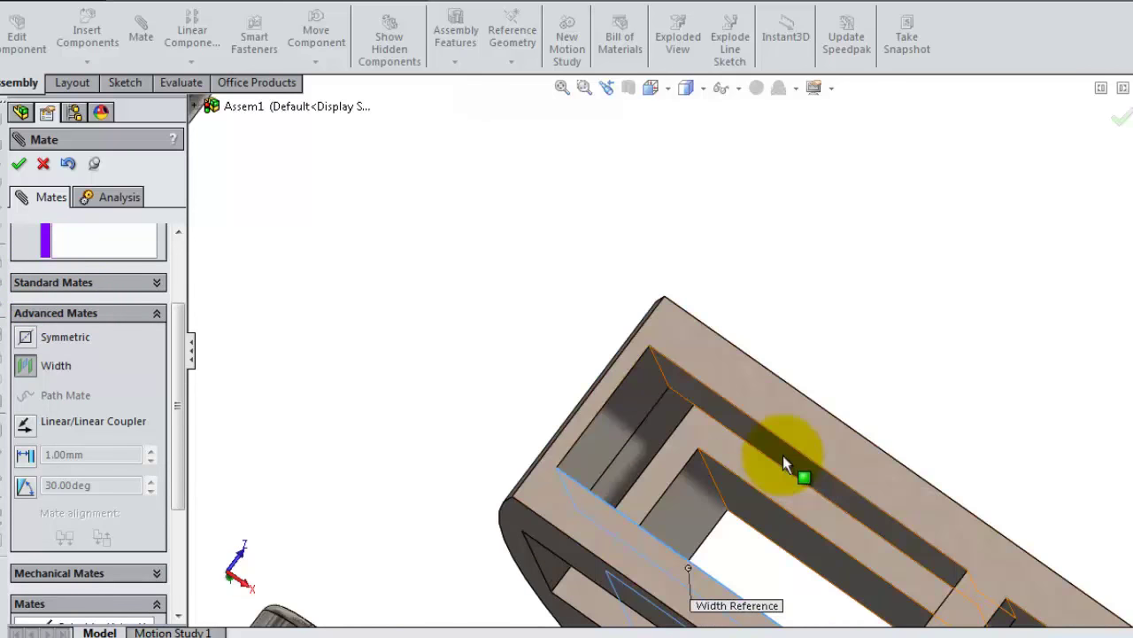
{"action": "left_click", "coordinate": [783, 456]}
{"action": "scroll", "coordinate": [788, 434], "scroll_direction": "up", "scroll_amount": 3}
- Pick the rack's two side faces as tab references and confirm Width1
{"action": "mouse_move", "coordinate": [805, 390]}
{"action": "middle_mouse_down"}
{"action": "mouse_move", "coordinate": [537, 413]}
{"action": "mouse_move", "coordinate": [528, 429]}
{"action": "middle_mouse_up"}
{"action": "scroll", "coordinate": [549, 447], "scroll_direction": "up", "scroll_amount": 3}
{"action": "scroll", "coordinate": [625, 526], "scroll_direction": "down", "scroll_amount": 3}
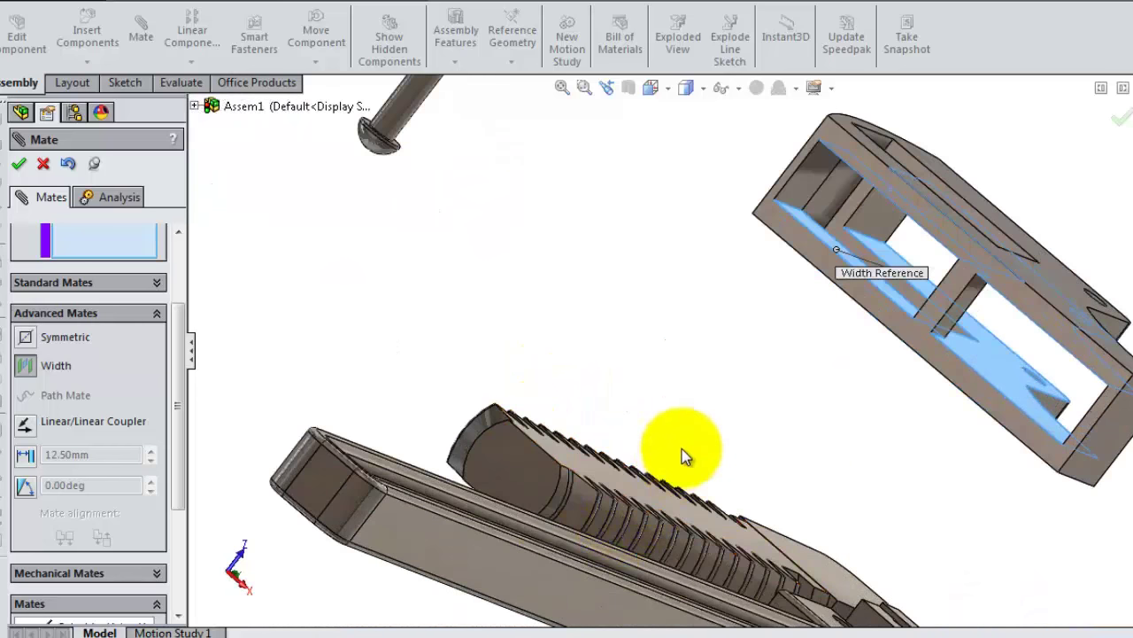
{"action": "scroll", "coordinate": [673, 492], "scroll_direction": "down", "scroll_amount": 2}
{"action": "middle_click_drag", "start_coordinate": [673, 496], "coordinate": [660, 546]}
{"action": "left_click", "coordinate": [661, 547]}
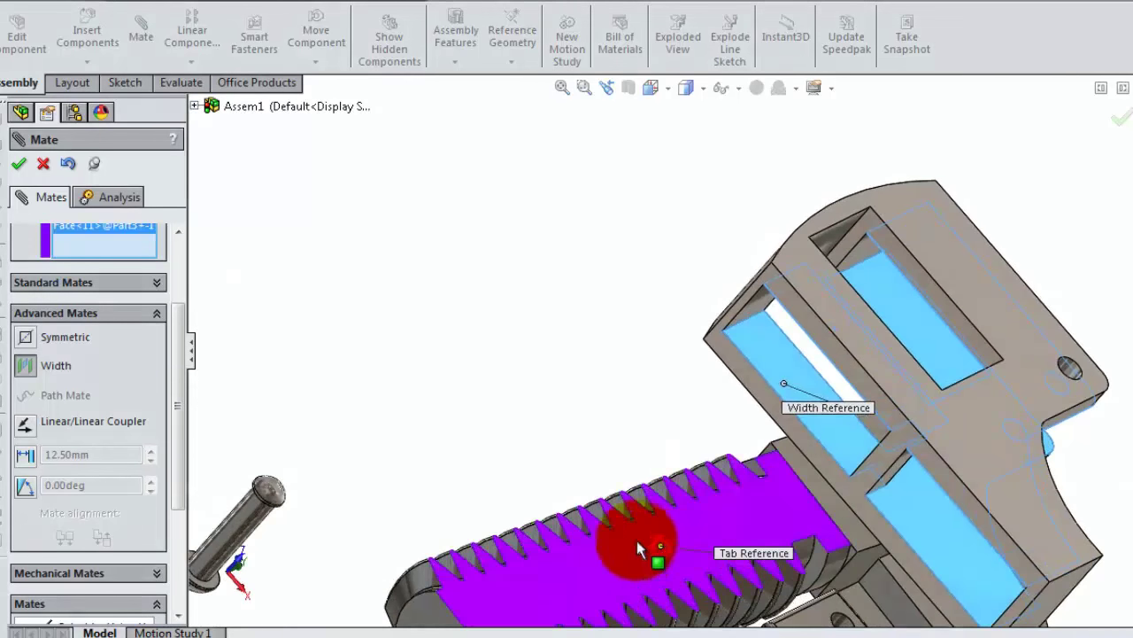
{"action": "middle_click_drag", "start_coordinate": [598, 452], "coordinate": [628, 417]}
{"action": "scroll", "coordinate": [519, 537], "scroll_direction": "up", "scroll_amount": 3}
{"action": "scroll", "coordinate": [531, 524], "scroll_direction": "down", "scroll_amount": 3}
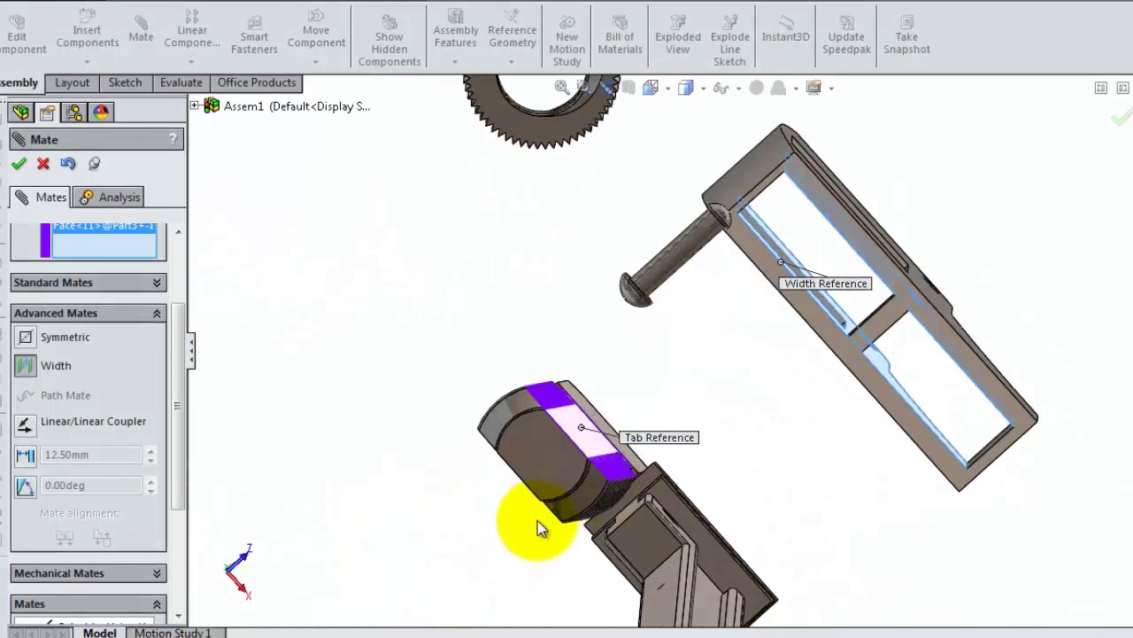
{"action": "scroll", "coordinate": [581, 483], "scroll_direction": "down", "scroll_amount": 3}
{"action": "middle_click_drag", "start_coordinate": [581, 482], "coordinate": [543, 495]}
{"action": "left_click", "coordinate": [509, 469]}
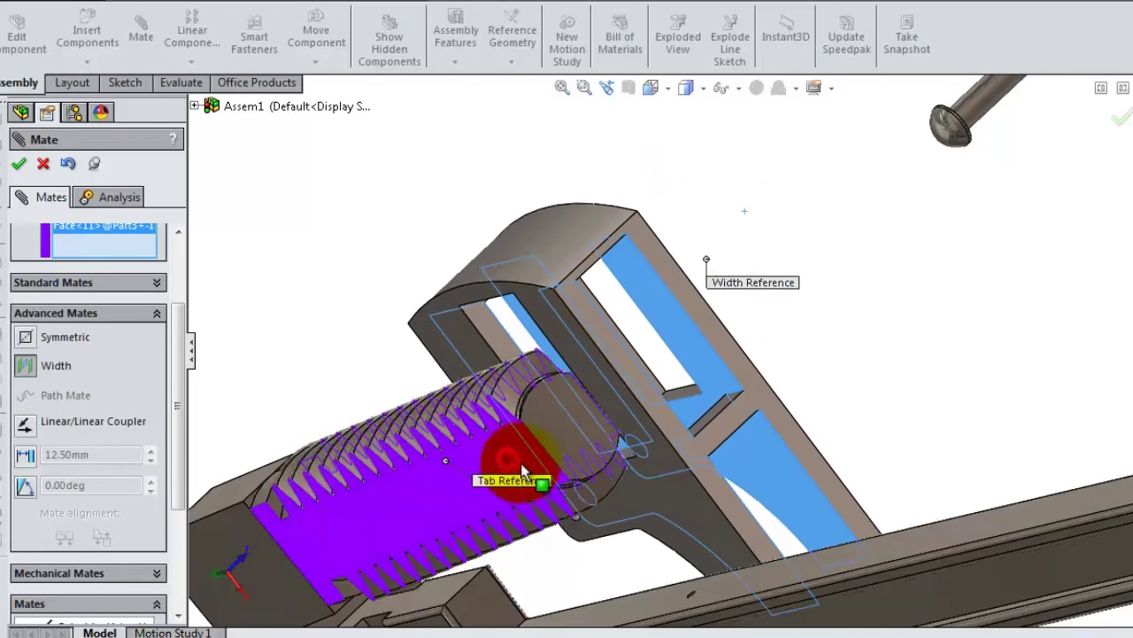
{"action": "left_click", "coordinate": [17, 164]}
{"action": "mouse_move", "coordinate": [746, 392]}
{"action": "middle_mouse_down"}
{"action": "mouse_move", "coordinate": [649, 416]}
{"action": "mouse_move", "coordinate": [721, 455]}
{"action": "mouse_move", "coordinate": [734, 480]}
{"action": "mouse_move", "coordinate": [708, 519]}
{"action": "mouse_move", "coordinate": [714, 553]}
{"action": "mouse_move", "coordinate": [785, 513]}
{"action": "middle_mouse_up"}
{"action": "left_click", "coordinate": [816, 498]}
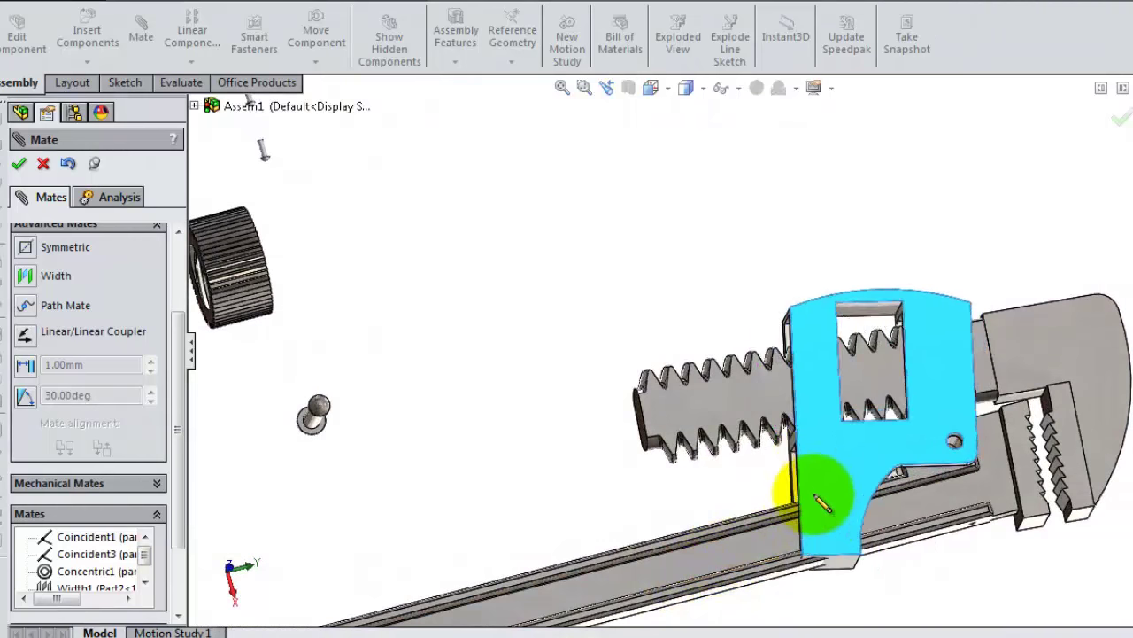
{"action": "mouse_move", "coordinate": [819, 500]}
{"action": "left_mouse_down"}
{"action": "mouse_move", "coordinate": [868, 552]}
{"action": "mouse_move", "coordinate": [822, 475]}
{"action": "mouse_move", "coordinate": [850, 525]}
{"action": "mouse_move", "coordinate": [855, 505]}
{"action": "mouse_move", "coordinate": [842, 488]}
{"action": "left_mouse_up"}
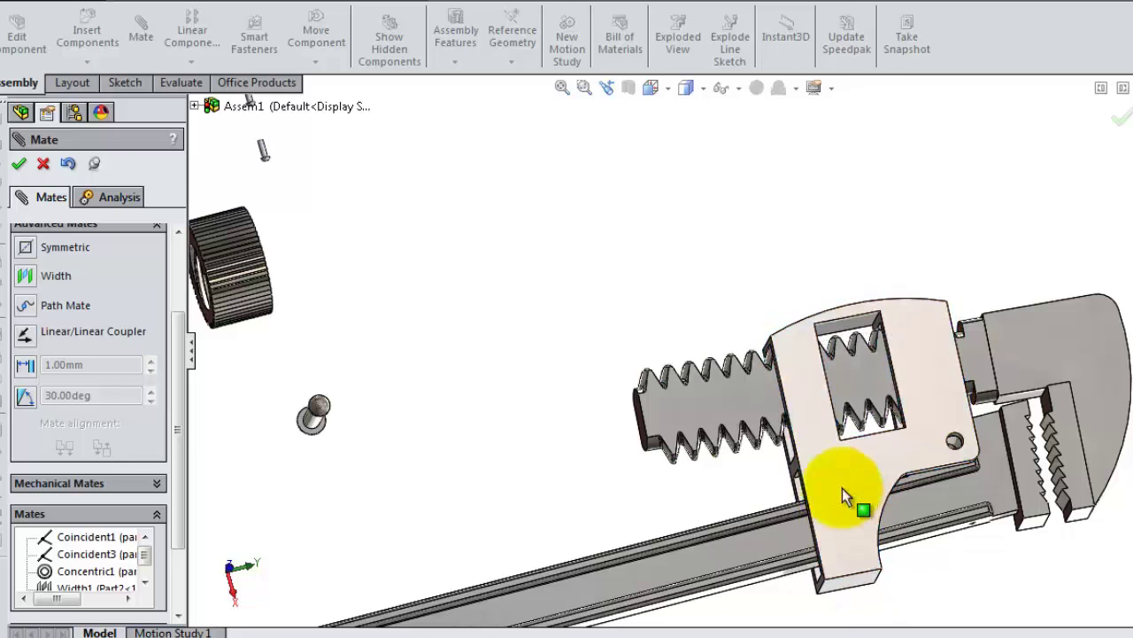
{"action": "mouse_move", "coordinate": [710, 420]}
{"action": "left_mouse_down"}
{"action": "mouse_move", "coordinate": [759, 416]}
{"action": "mouse_move", "coordinate": [744, 433]}
{"action": "left_mouse_up"}
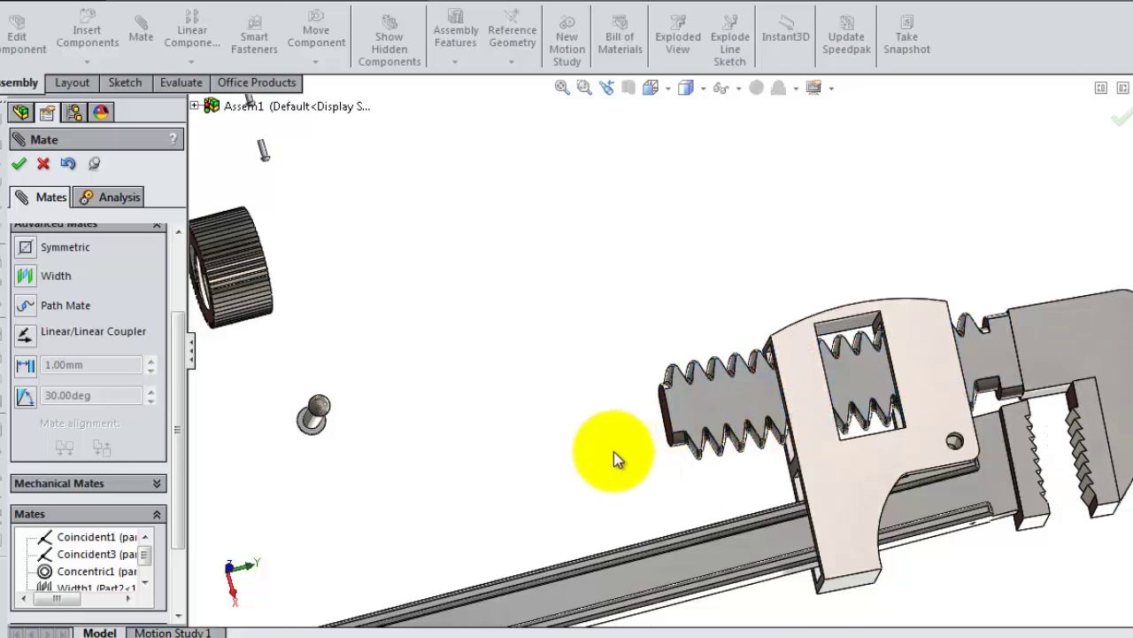
{"action": "middle_click_drag", "start_coordinate": [614, 451], "coordinate": [645, 449]}
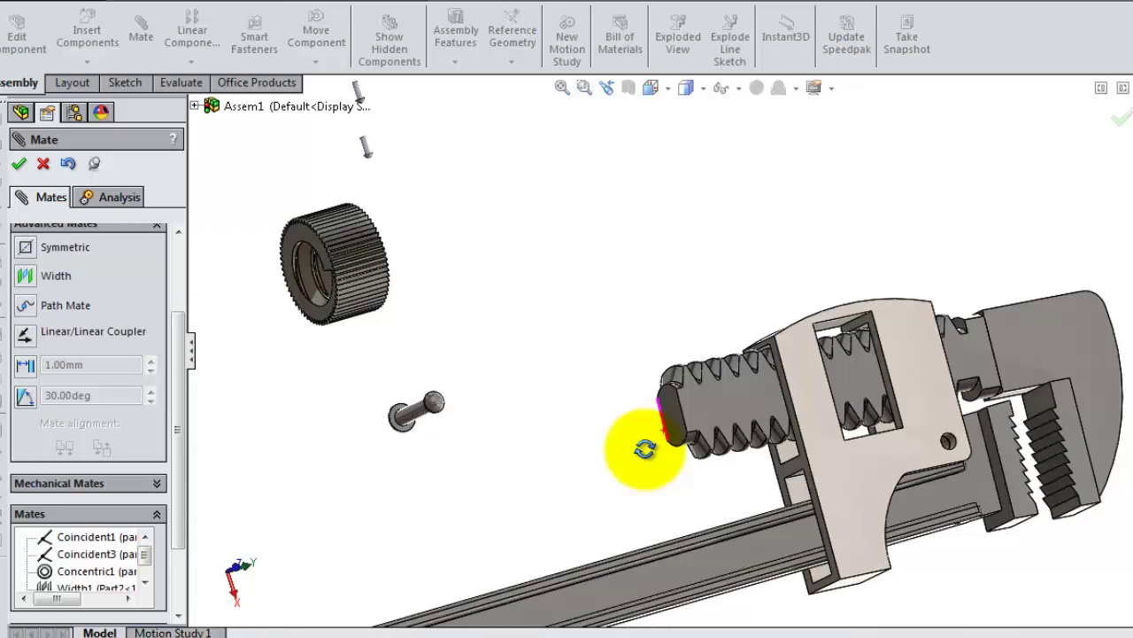
{"action": "scroll", "coordinate": [433, 286], "scroll_direction": "down", "scroll_amount": 2}
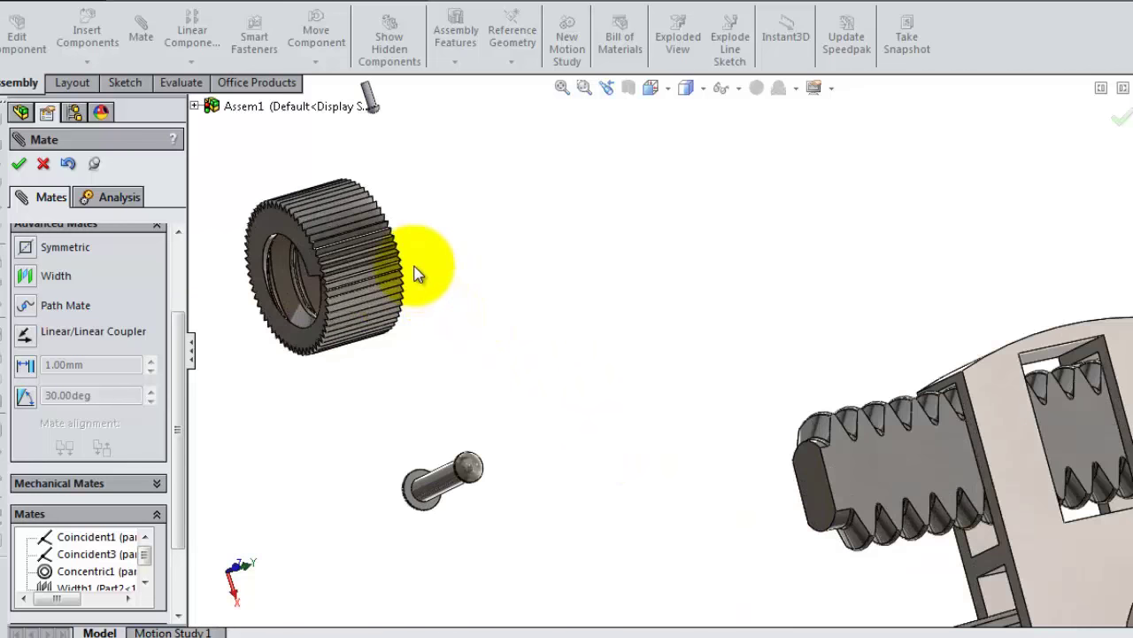
{"action": "scroll", "coordinate": [415, 260], "scroll_direction": "down", "scroll_amount": 2}
{"action": "left_click_drag", "start_coordinate": [179, 341], "coordinate": [178, 263]}
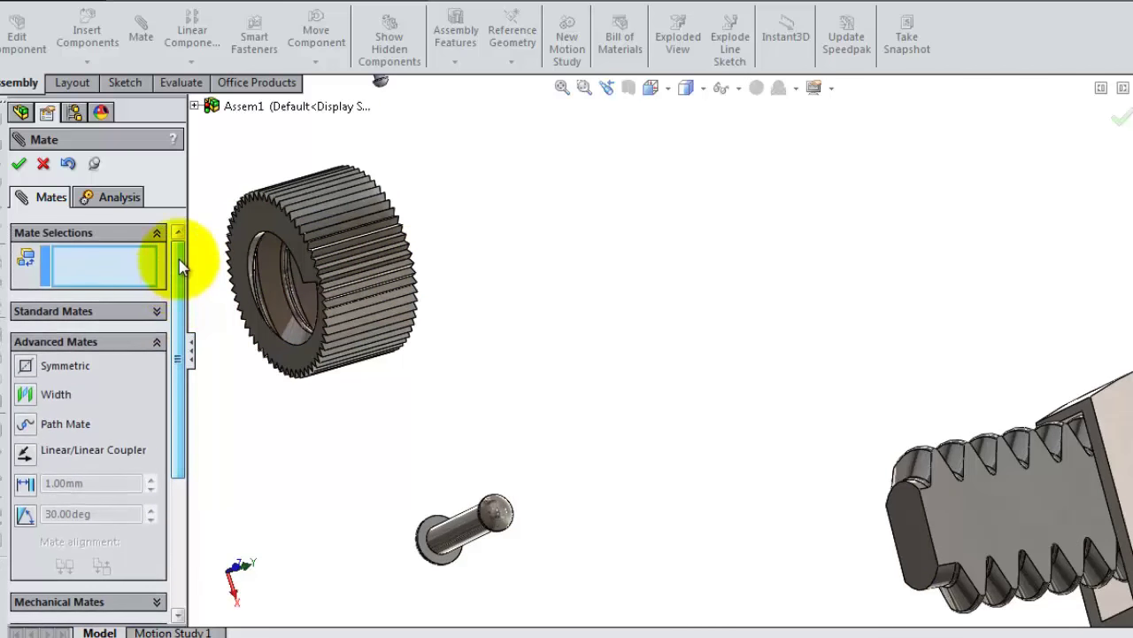
- Add a 2 mm Distance mate between the knurled nut's end face and the screw's end face
{"action": "left_click", "coordinate": [156, 344]}
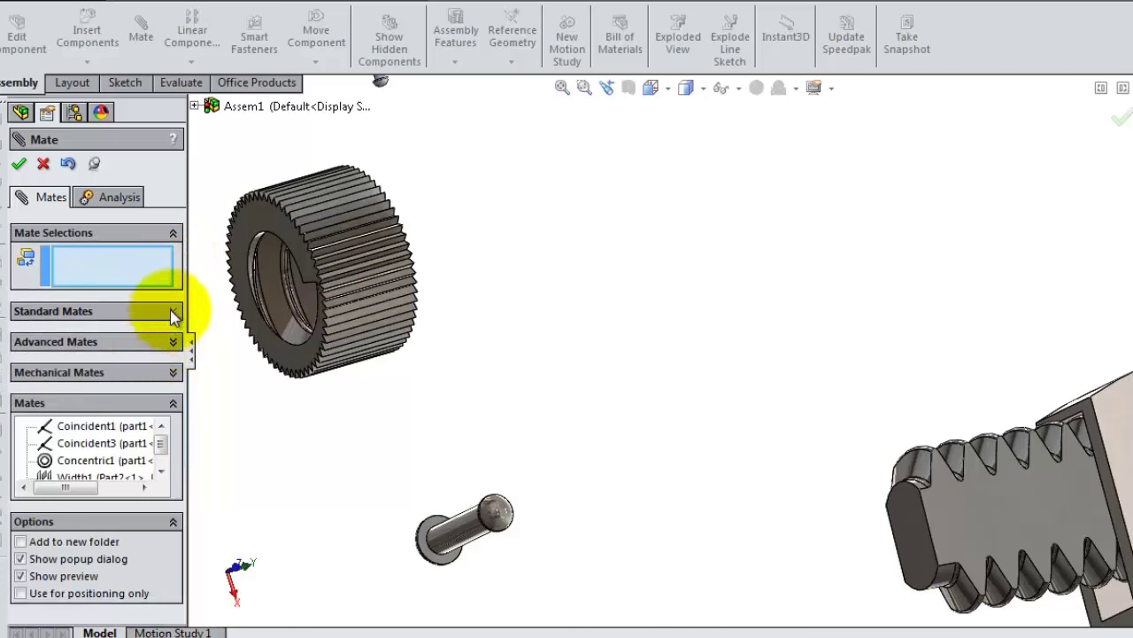
{"action": "left_click", "coordinate": [175, 310]}
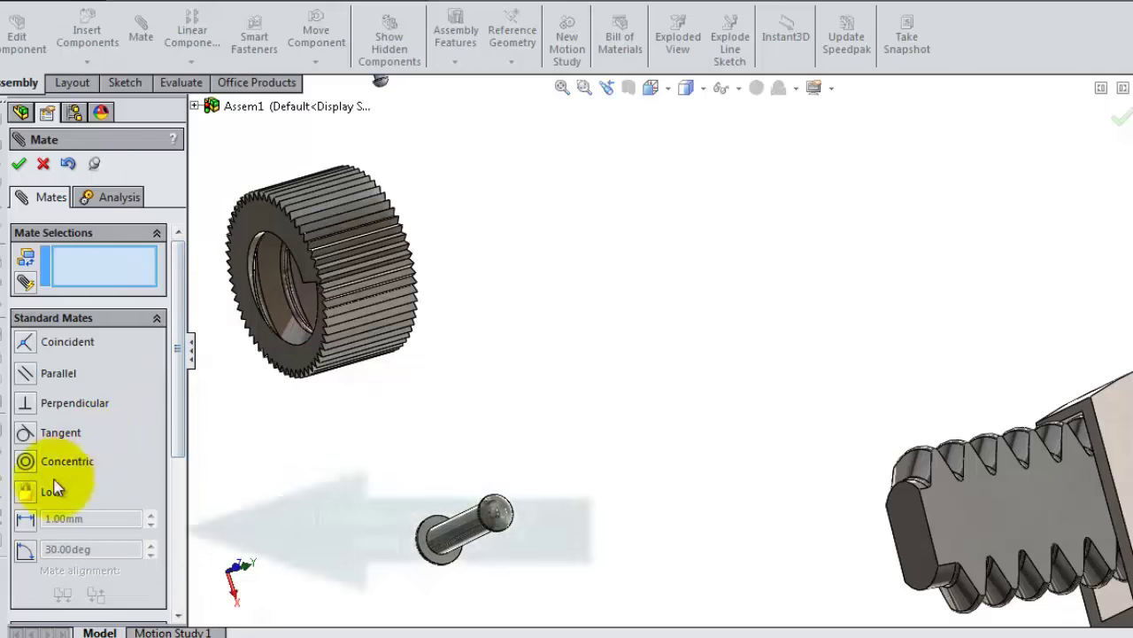
{"action": "left_click", "coordinate": [24, 518]}
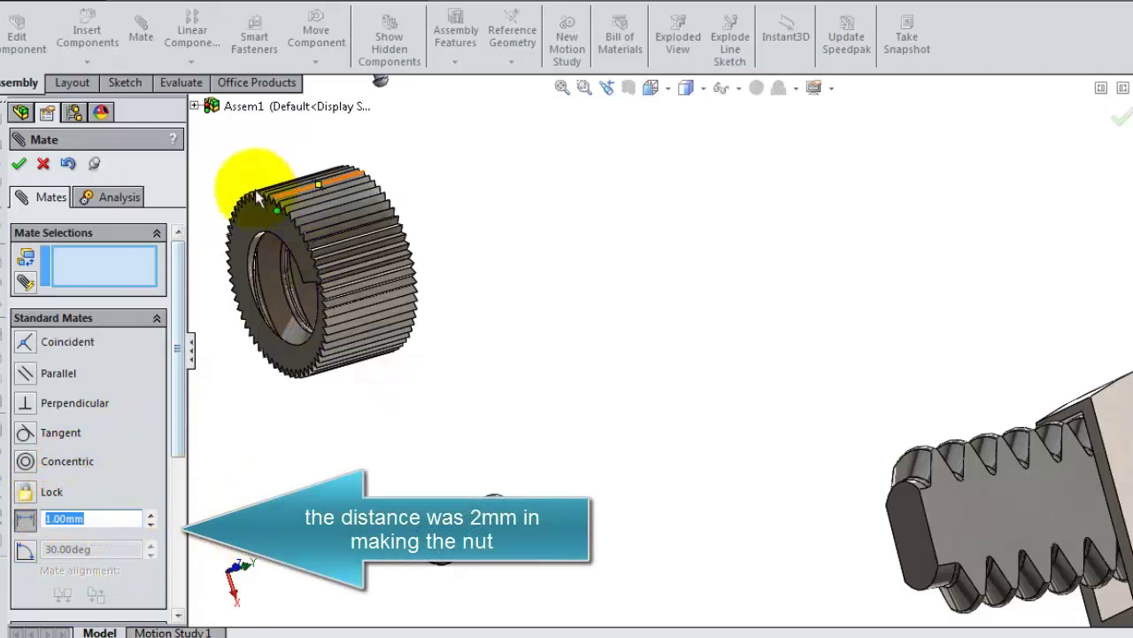
{"action": "left_click", "coordinate": [262, 223]}
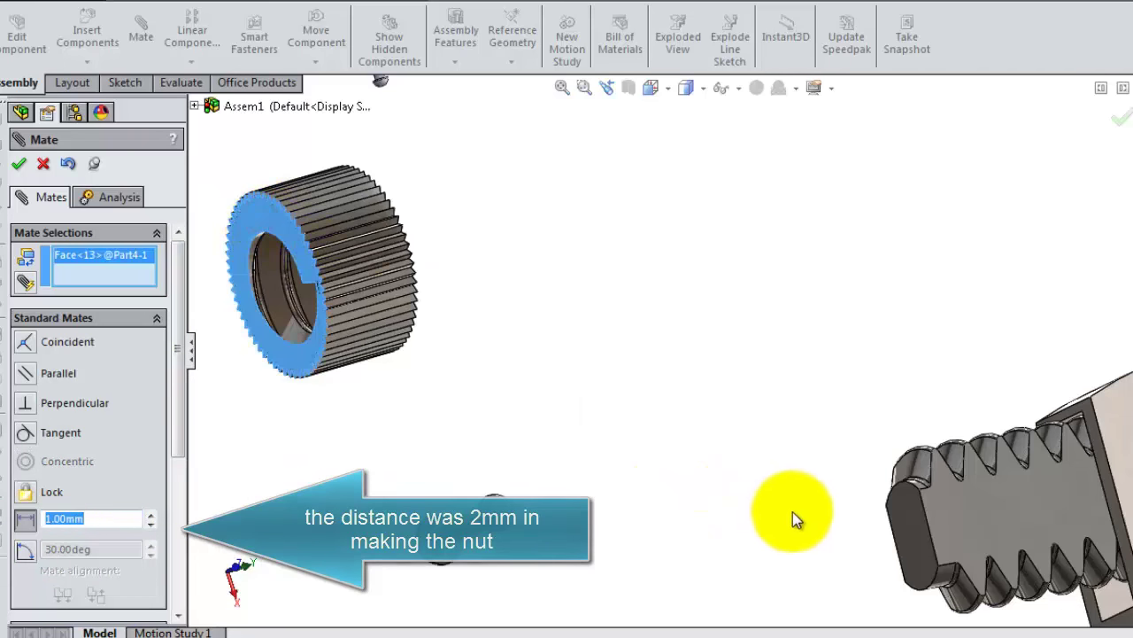
{"action": "left_click", "coordinate": [909, 526]}
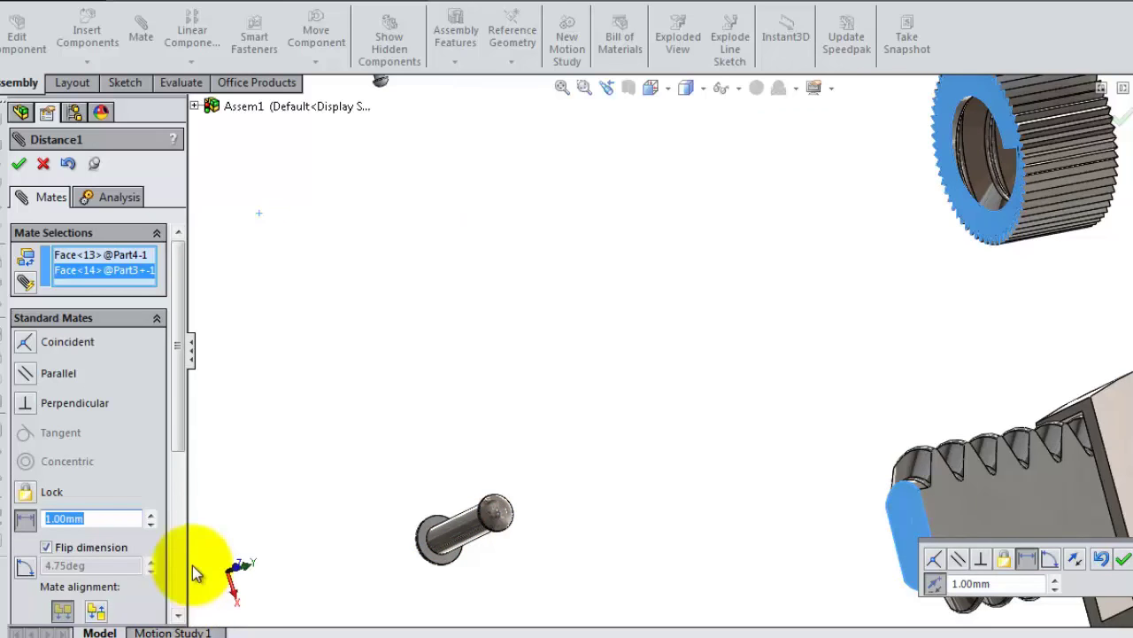
{"action": "type", "text": "2"}
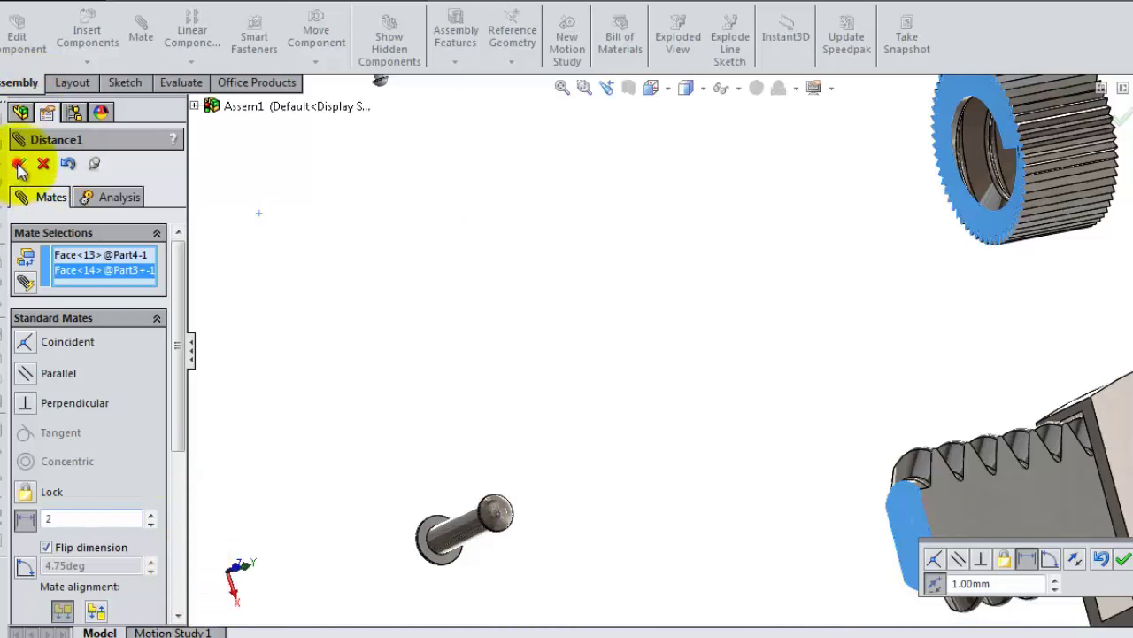
{"action": "left_click", "coordinate": [18, 164]}
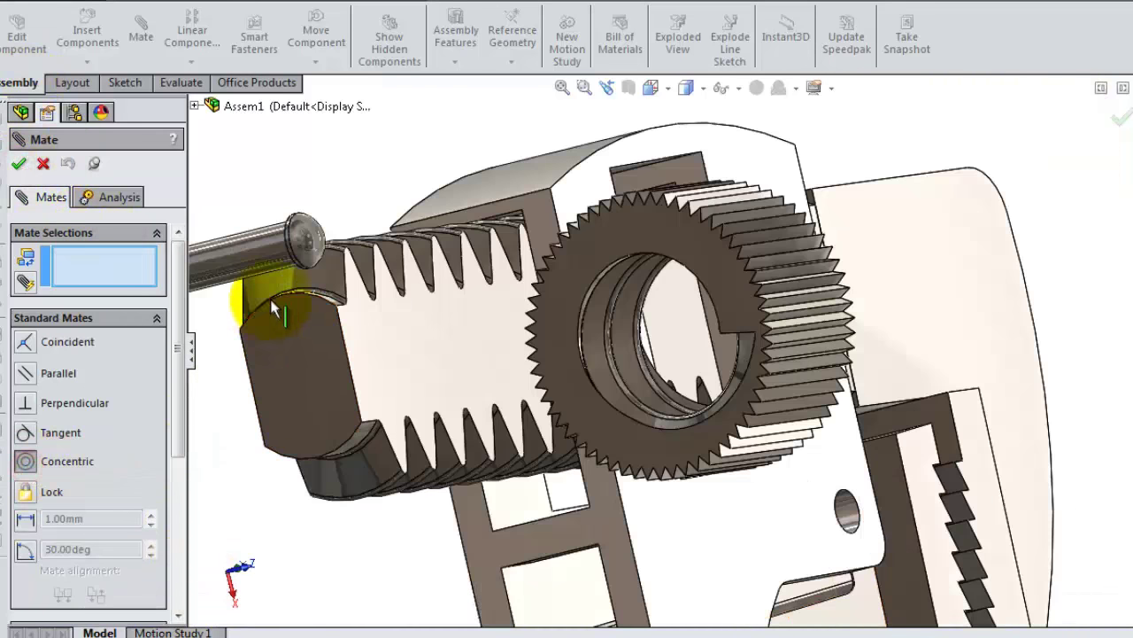
- Mate the screw's circular edge concentric with the nut's inner edge
{"action": "left_click", "coordinate": [275, 302]}
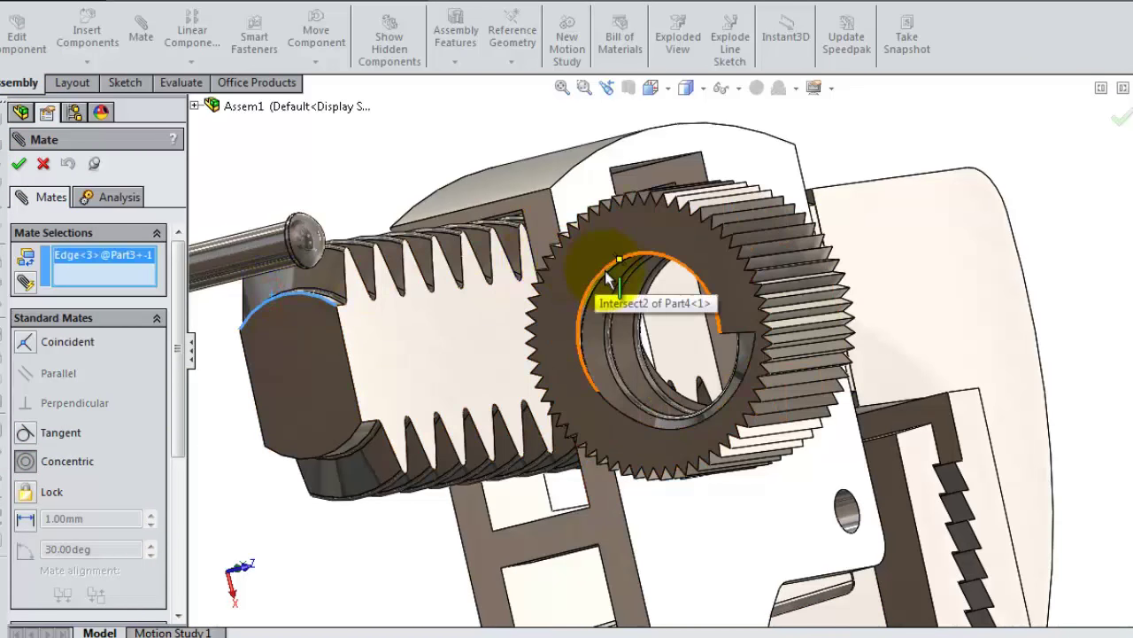
{"action": "left_click", "coordinate": [607, 274]}
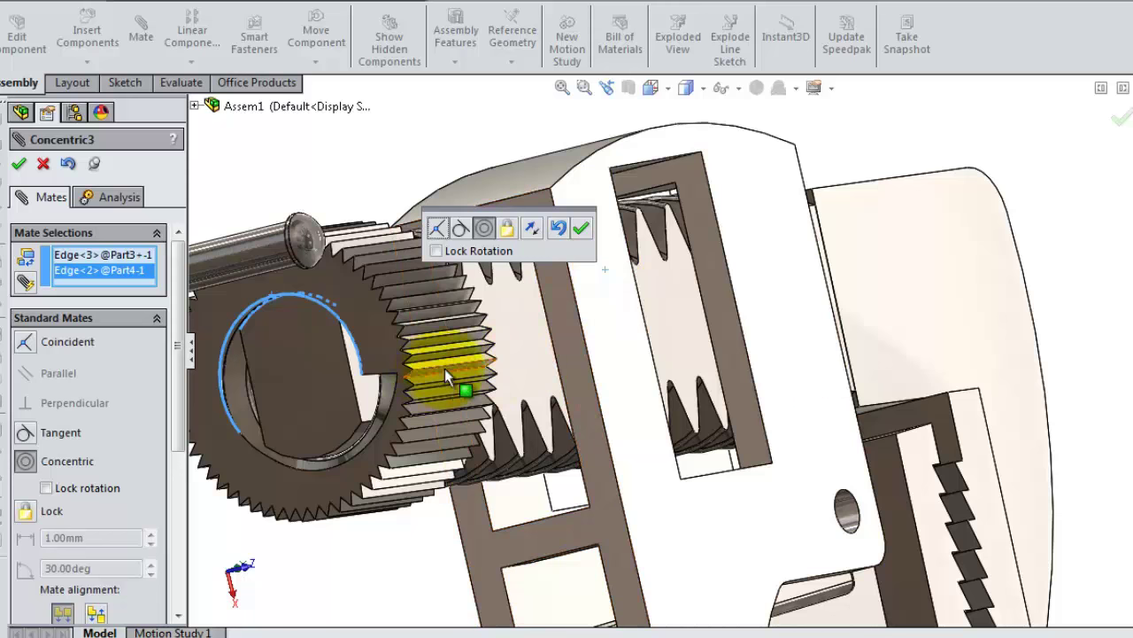
{"action": "mouse_move", "coordinate": [444, 368]}
{"action": "middle_mouse_down"}
{"action": "mouse_move", "coordinate": [469, 357]}
{"action": "mouse_move", "coordinate": [405, 379]}
{"action": "middle_mouse_up"}
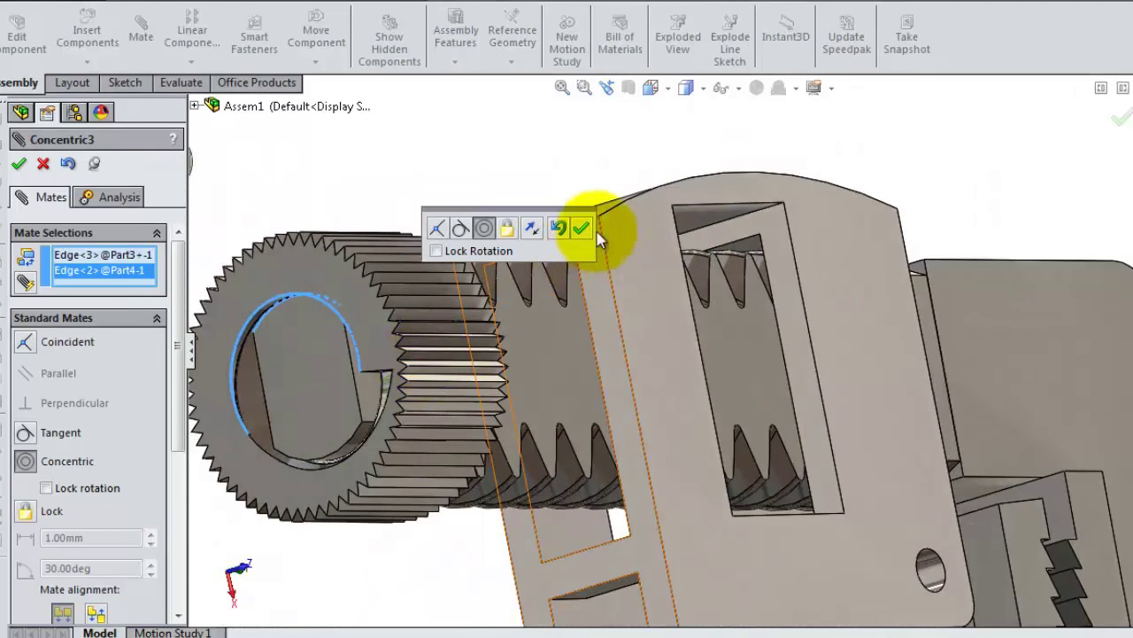
{"action": "middle_click_drag", "start_coordinate": [514, 320], "coordinate": [463, 332]}
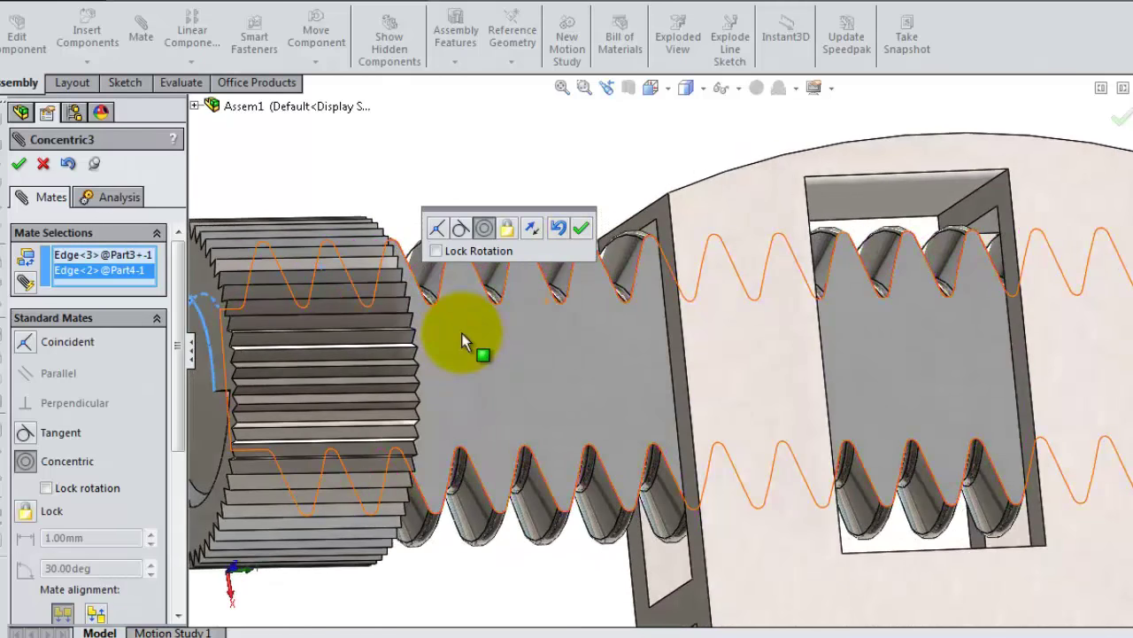
{"action": "scroll", "coordinate": [562, 240], "scroll_direction": "up", "scroll_amount": 5}
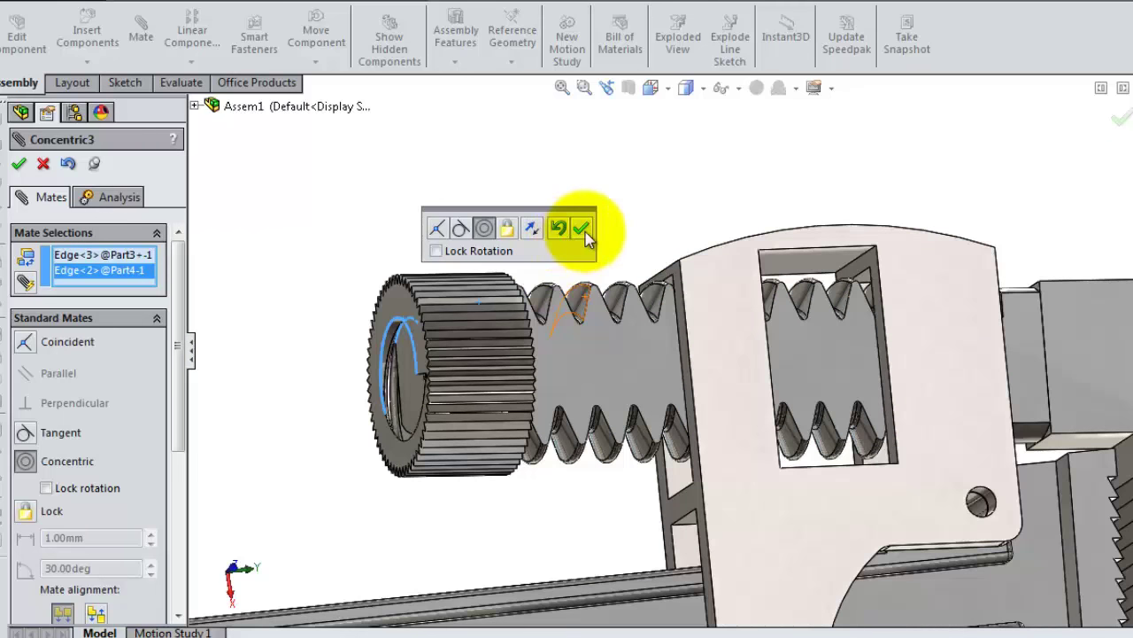
{"action": "left_click", "coordinate": [581, 230]}
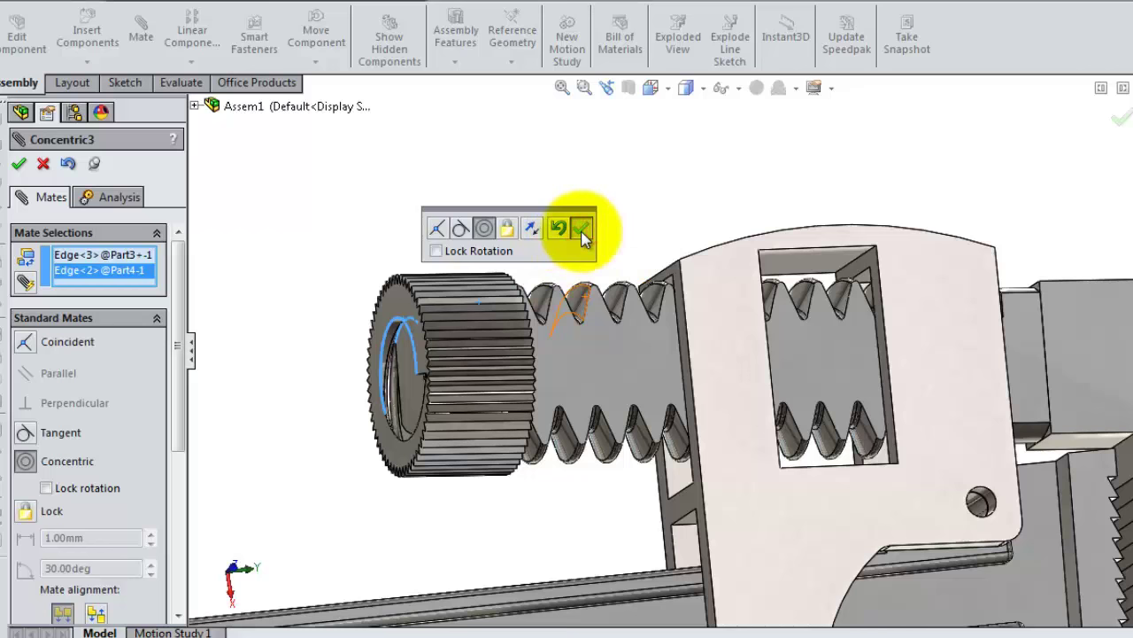
{"action": "left_click_drag", "start_coordinate": [180, 324], "coordinate": [180, 442]}
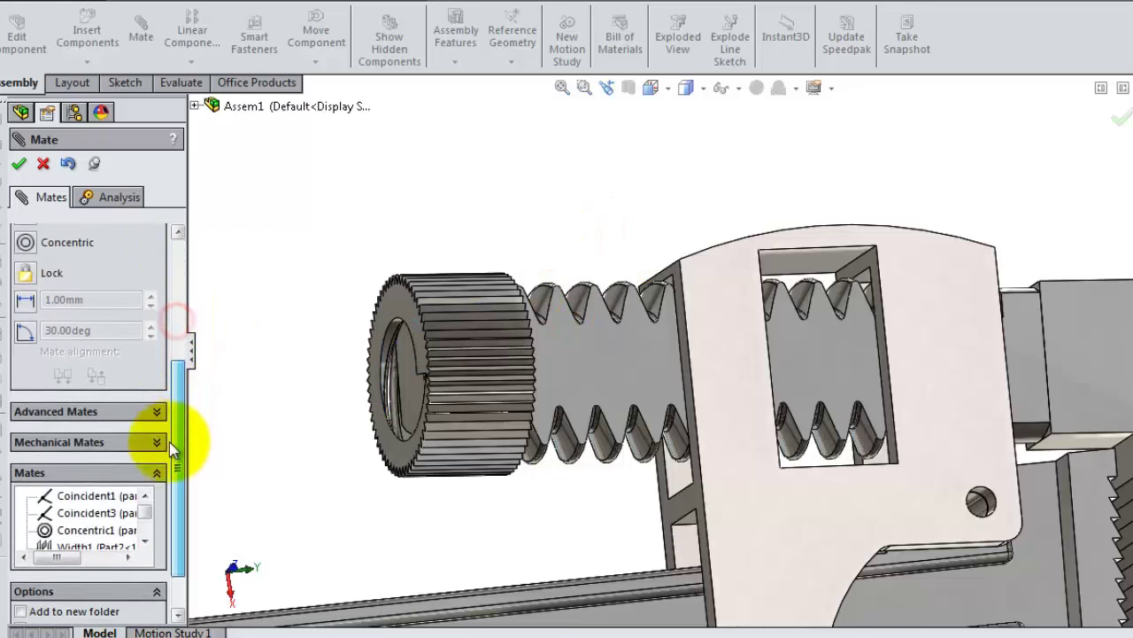
- Edit Distance1 and uncheck Flip dimension, keeping 2.00 mm
{"action": "scroll", "coordinate": [143, 505], "scroll_direction": "down", "scroll_amount": 2}
{"action": "scroll", "coordinate": [147, 496], "scroll_direction": "down", "scroll_amount": 1}
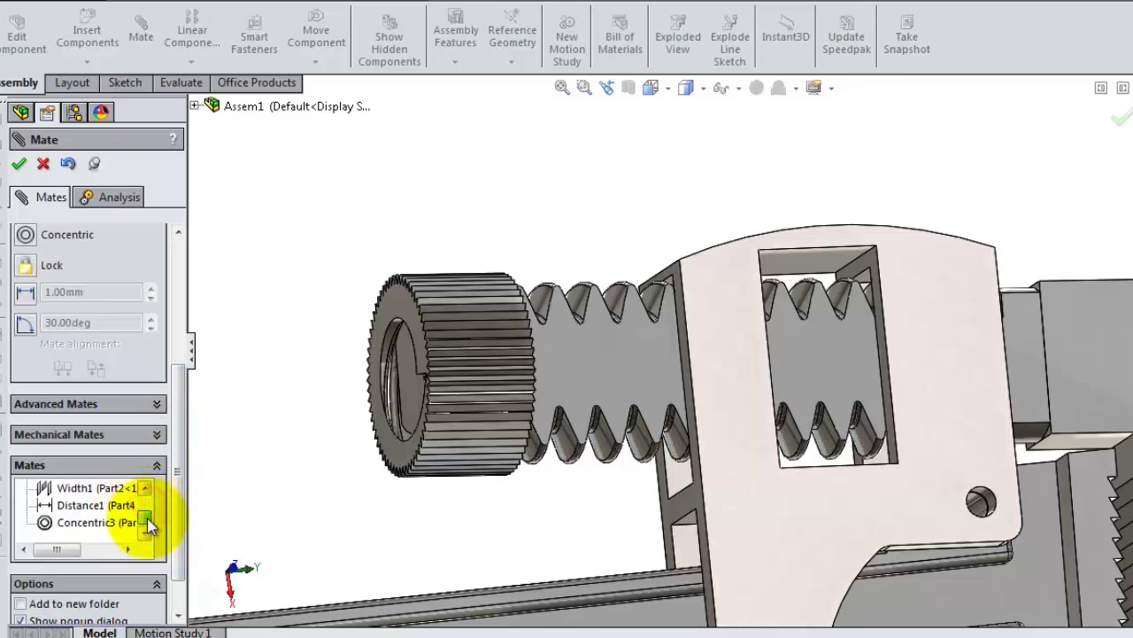
{"action": "left_click", "coordinate": [110, 505]}
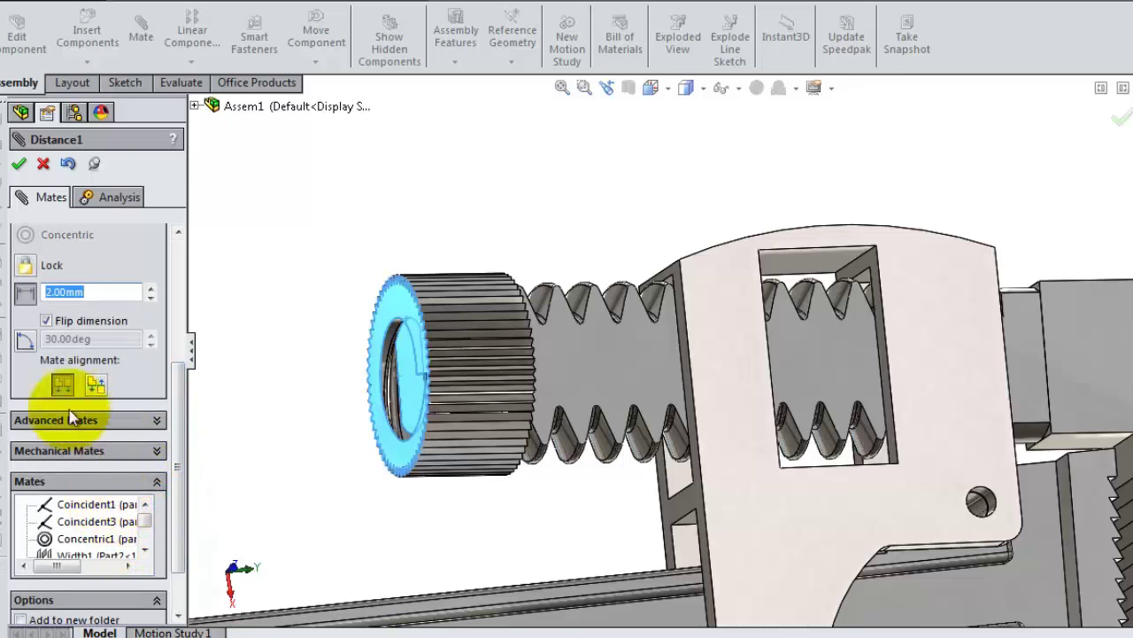
{"action": "left_click", "coordinate": [45, 322]}
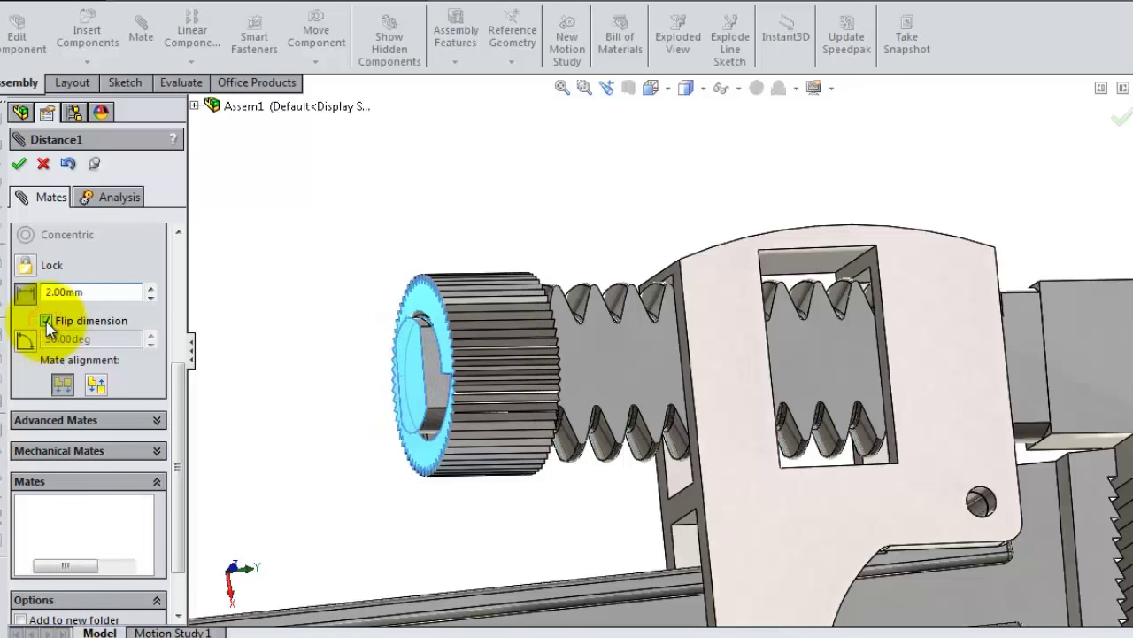
{"action": "left_click", "coordinate": [19, 164]}
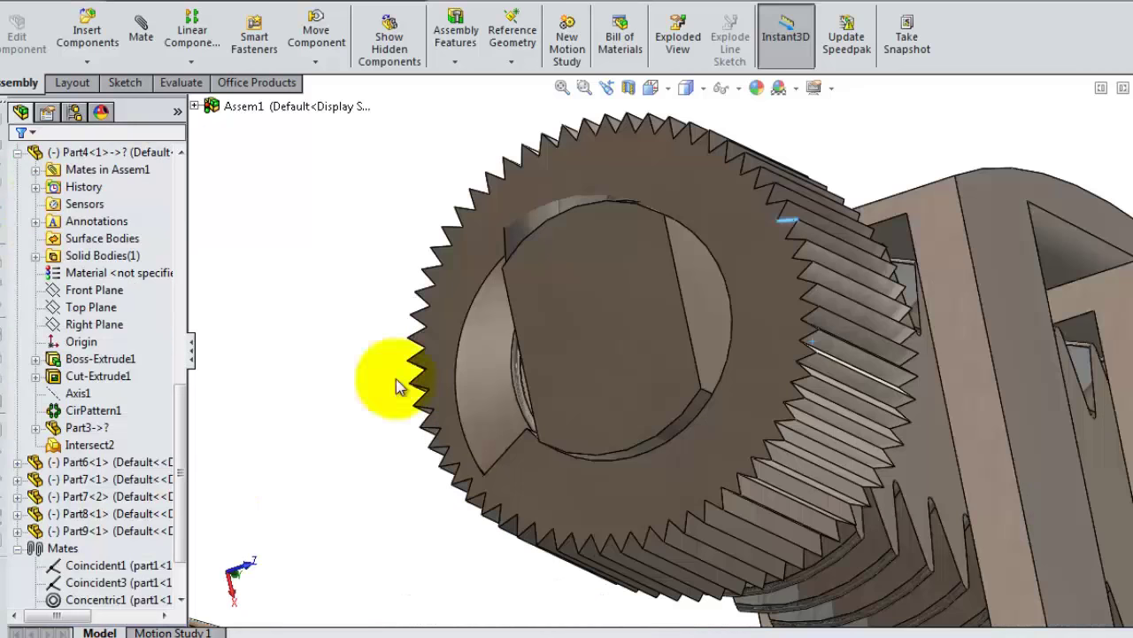
- Add a Parallel mate between the Front Planes of Part3 and Part4
{"action": "left_click", "coordinate": [196, 106]}
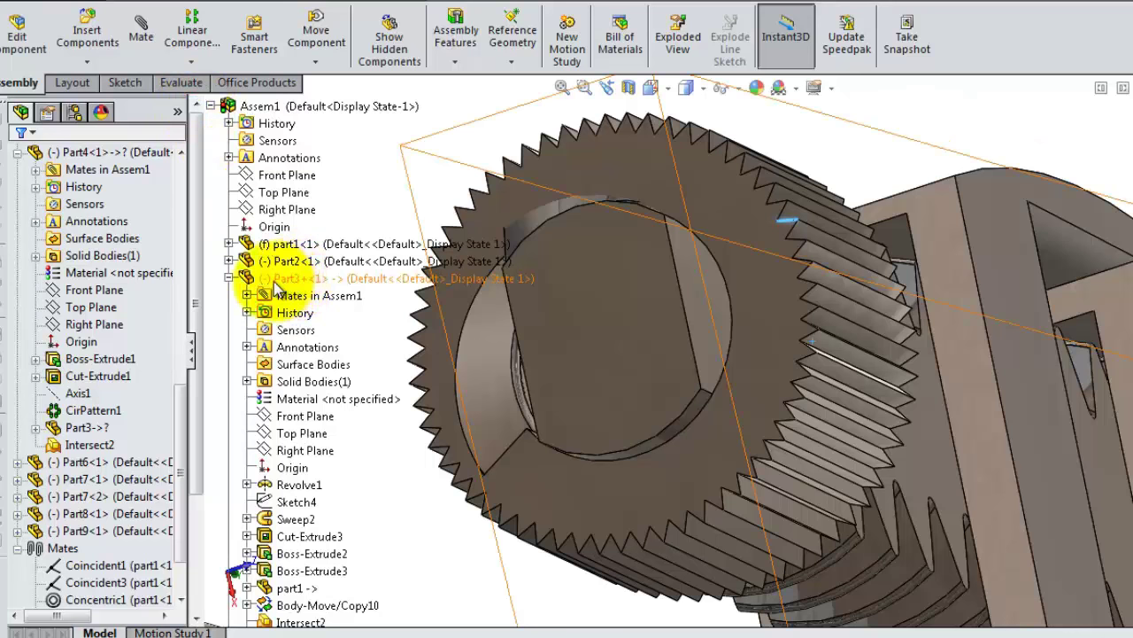
{"action": "left_click", "coordinate": [309, 420]}
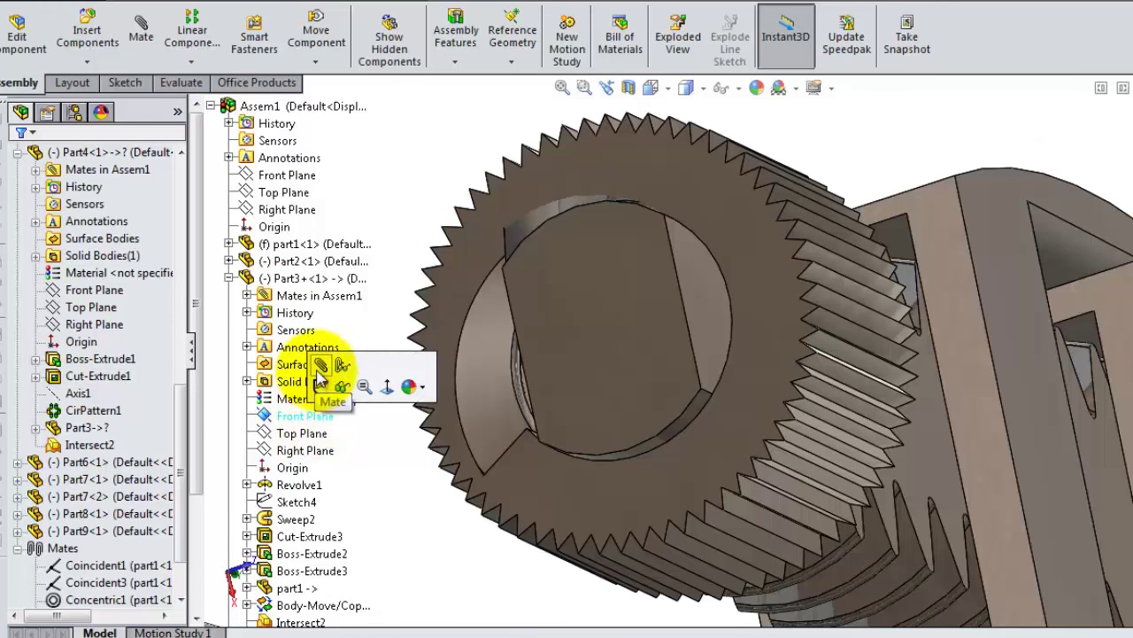
{"action": "left_click", "coordinate": [321, 366]}
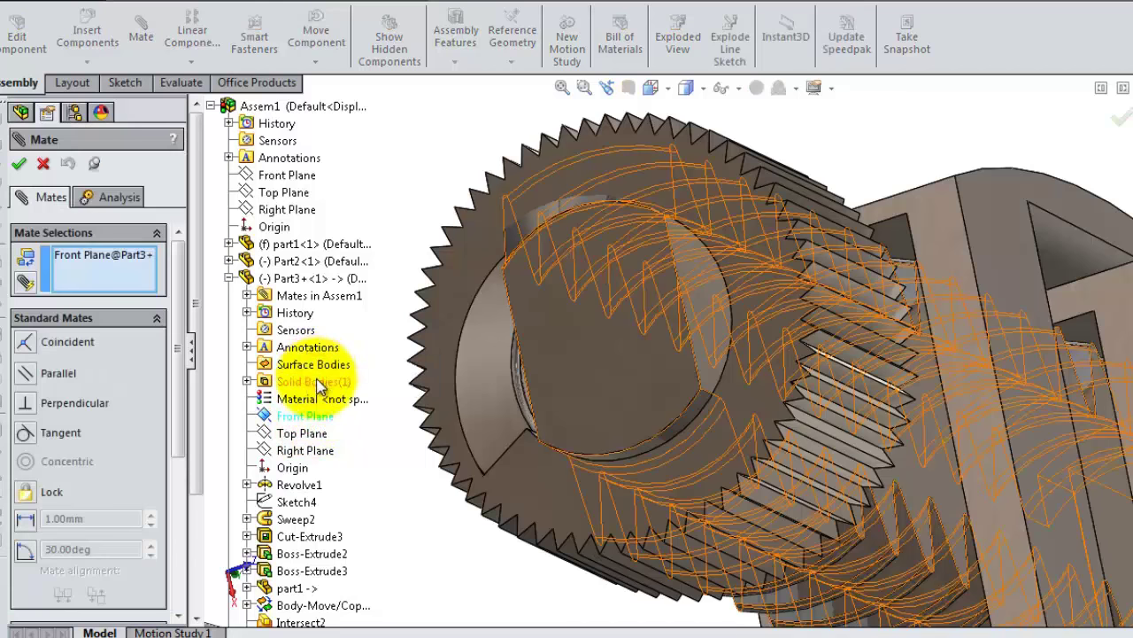
{"action": "left_click", "coordinate": [230, 279]}
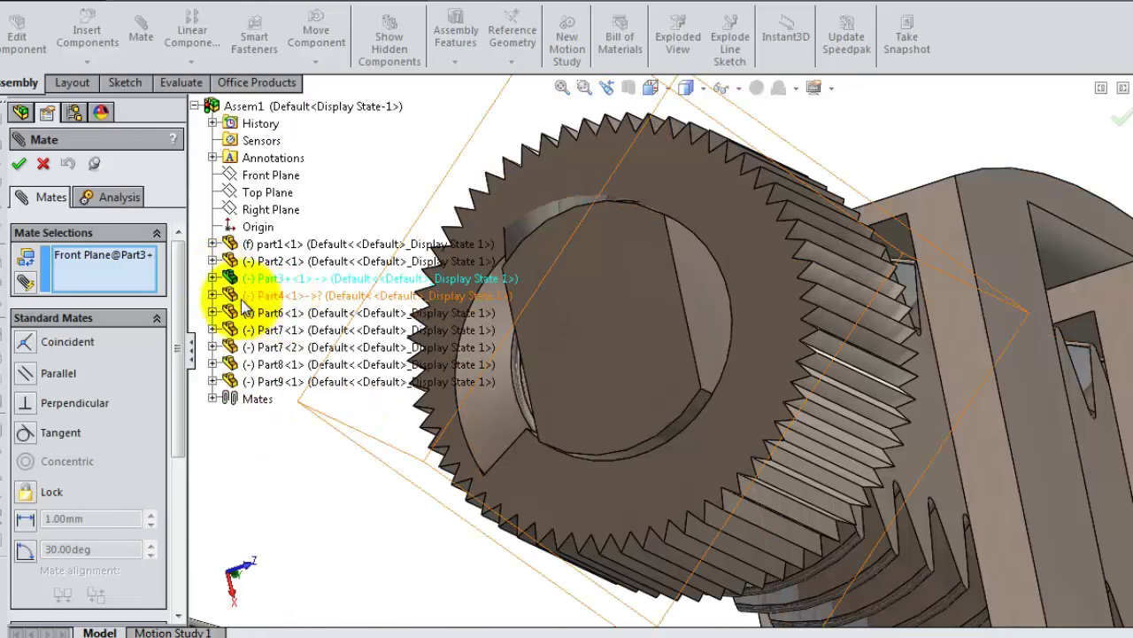
{"action": "left_click", "coordinate": [213, 296]}
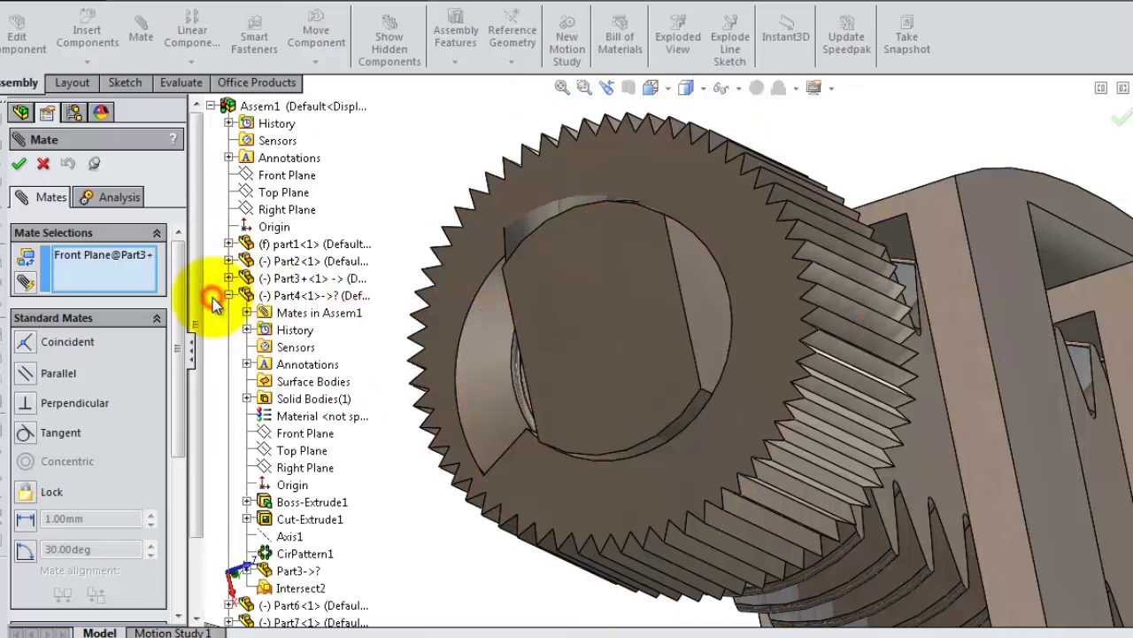
{"action": "left_click", "coordinate": [300, 432]}
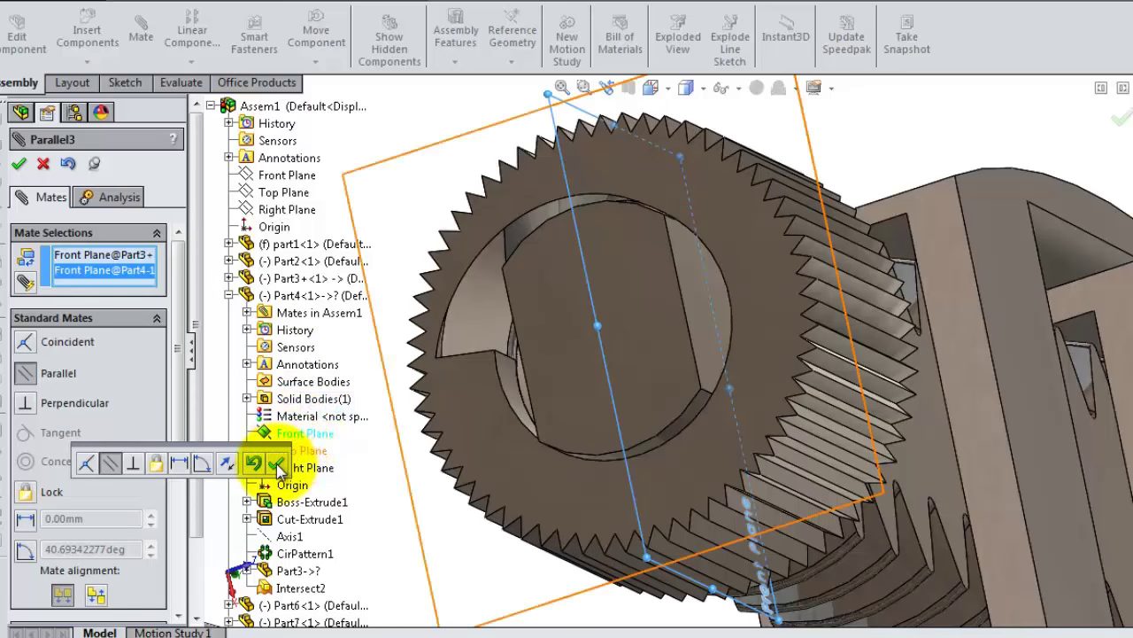
{"action": "left_click", "coordinate": [278, 465]}
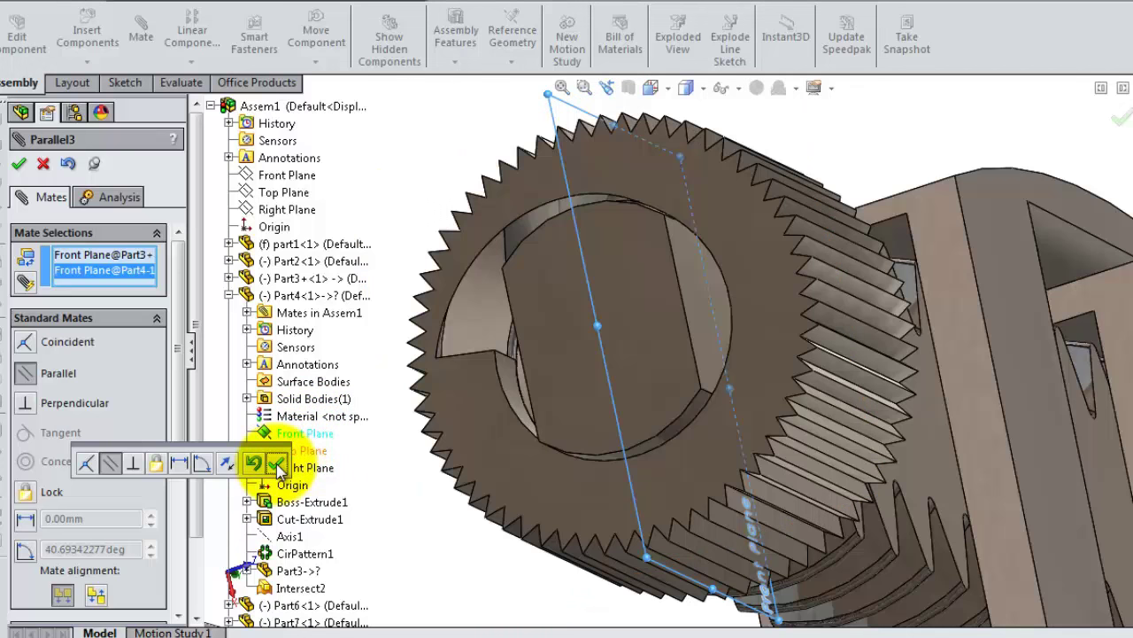
{"action": "left_click", "coordinate": [276, 463]}
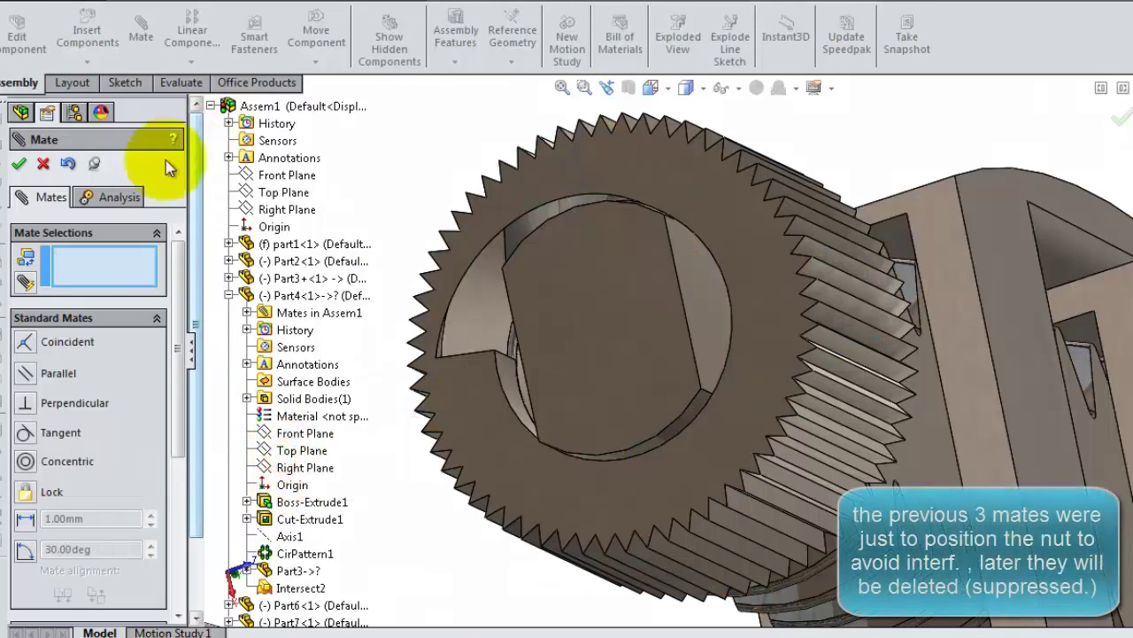
{"action": "left_click", "coordinate": [17, 163]}
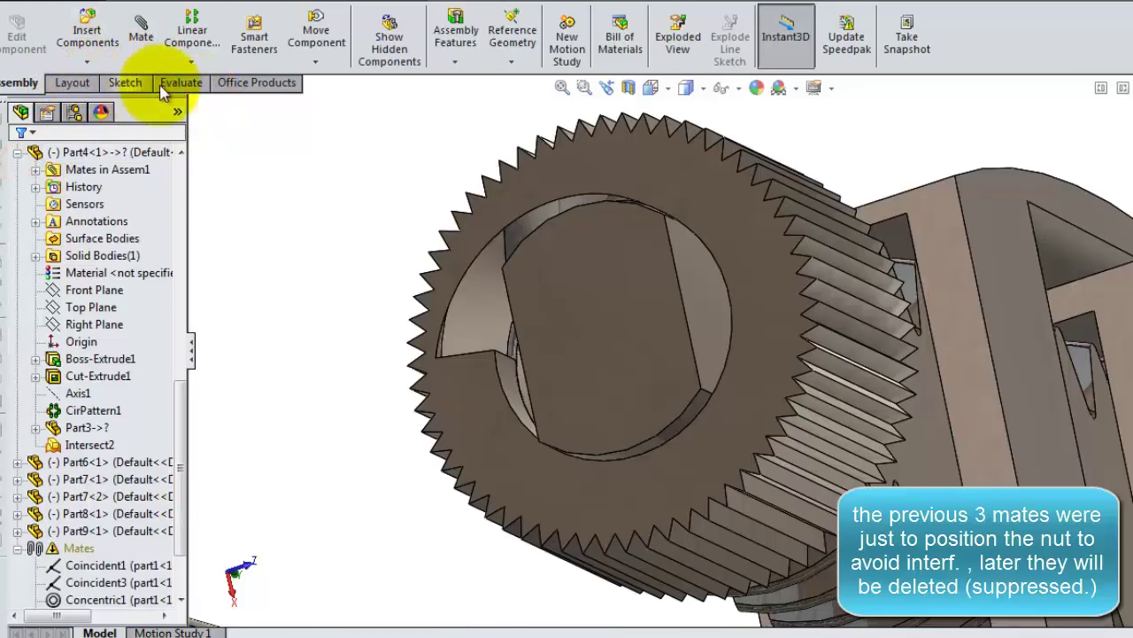
- Run Interference Detection on the whole assembly from Evaluate
{"action": "left_click", "coordinate": [185, 83]}
{"action": "left_click", "coordinate": [64, 35]}
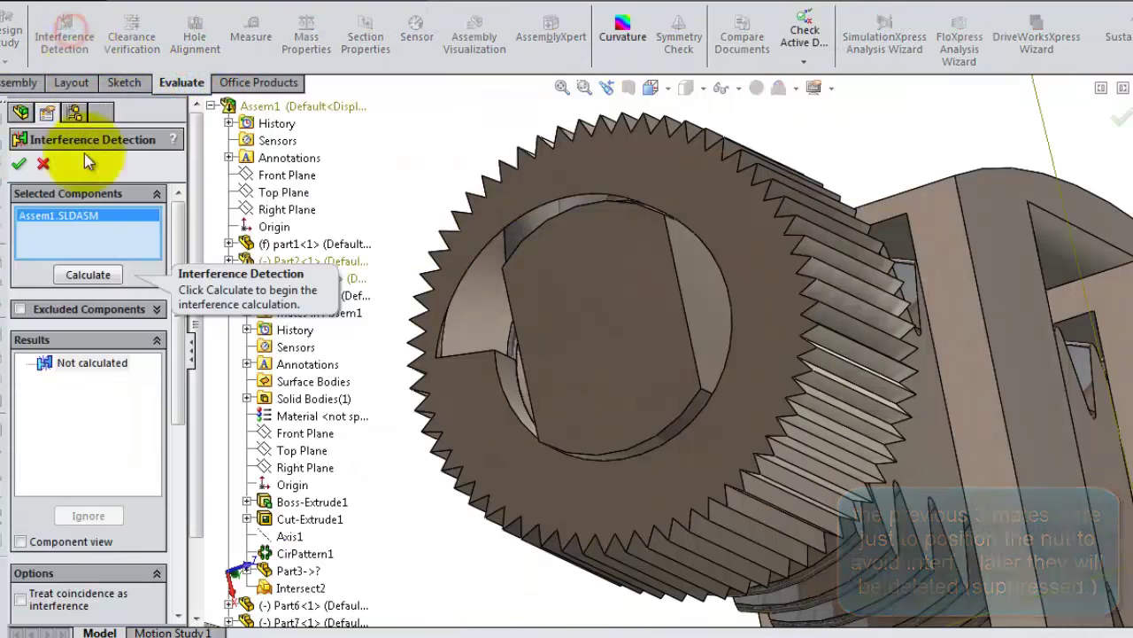
{"action": "left_click", "coordinate": [88, 271]}
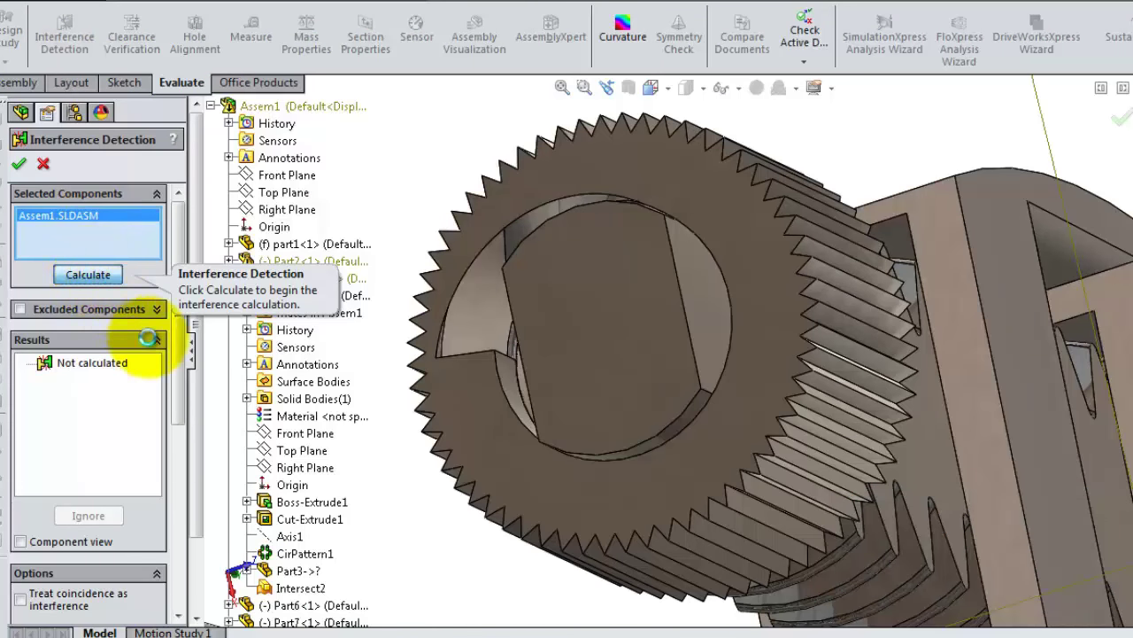
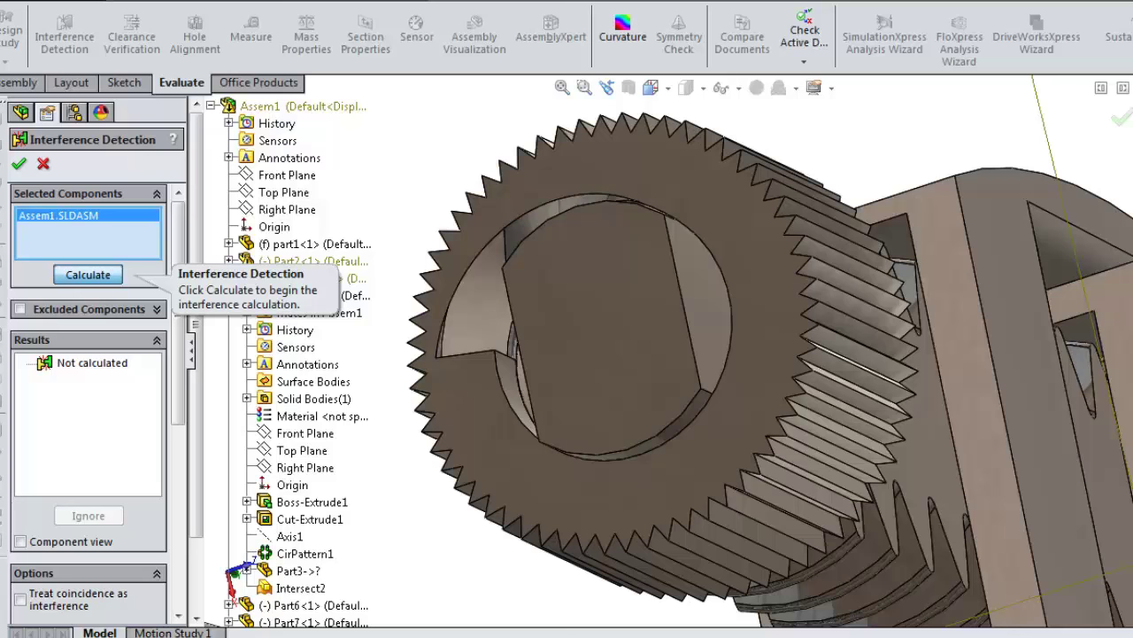
- Run interference detection on Assem1, confirm 'No Interferences', and close the check
{"action": "left_click", "coordinate": [87, 274]}
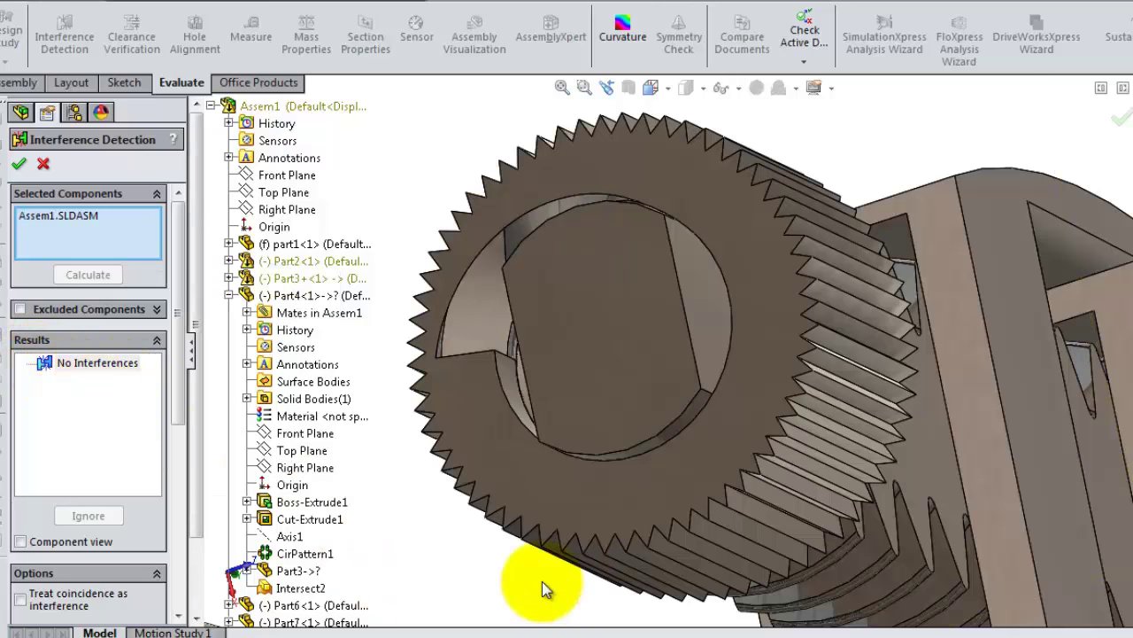
{"action": "left_click", "coordinate": [18, 165]}
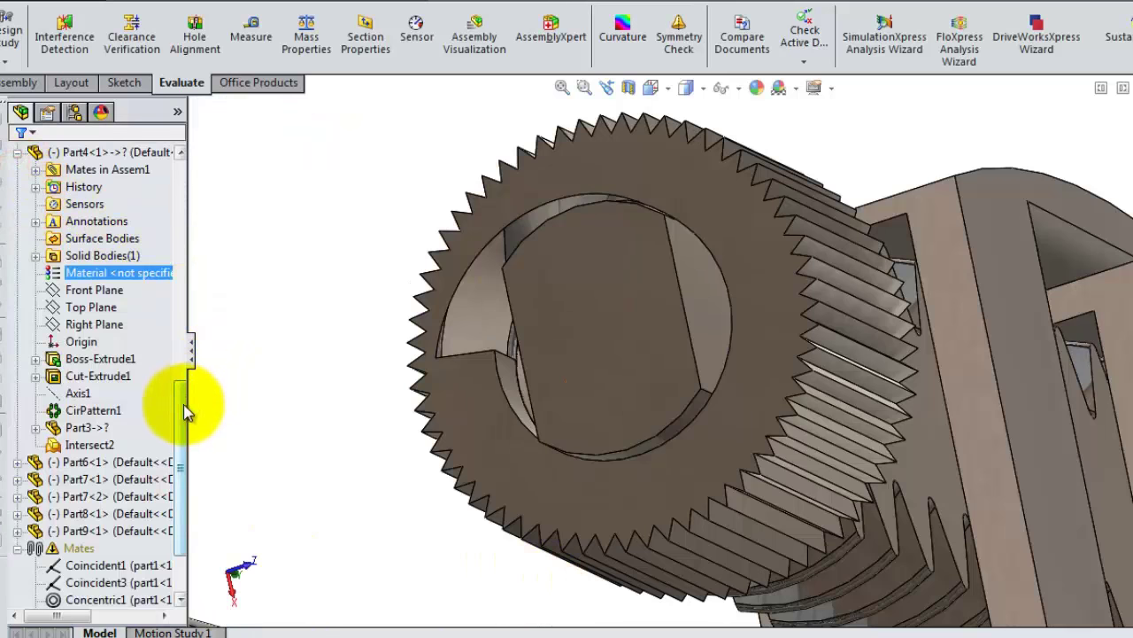
- Delete the Distance1, Concentric3 and Parallel3 mates together, confirming each deletion
{"action": "left_click_drag", "start_coordinate": [181, 405], "coordinate": [182, 447]}
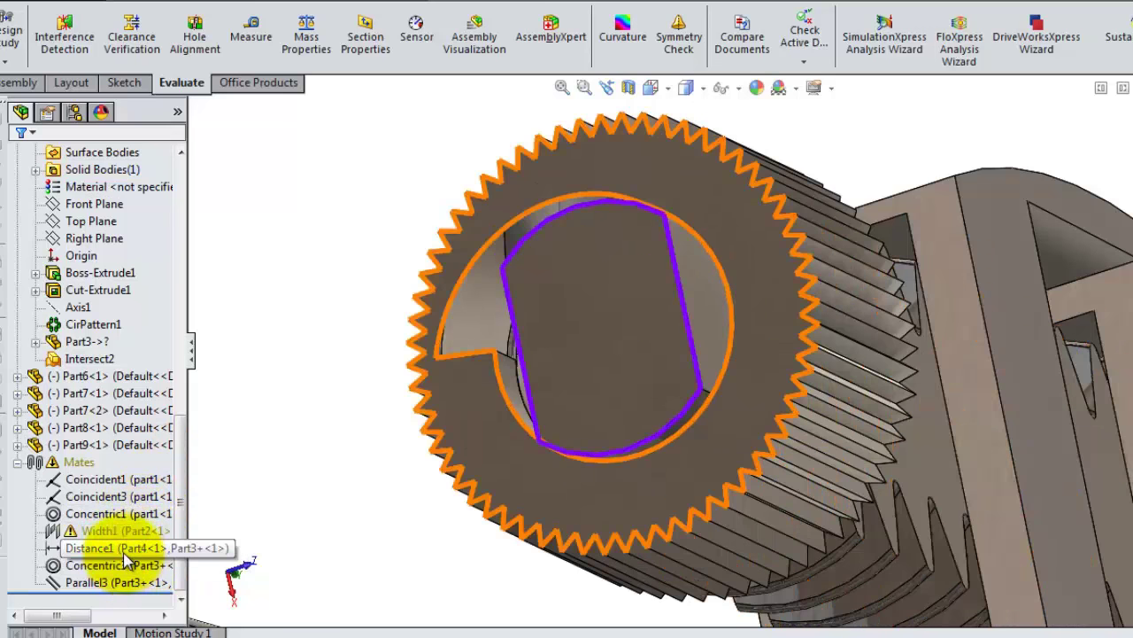
{"action": "left_click", "coordinate": [125, 551]}
{"action": "left_click", "coordinate": [116, 567], "text": "ctrl"}
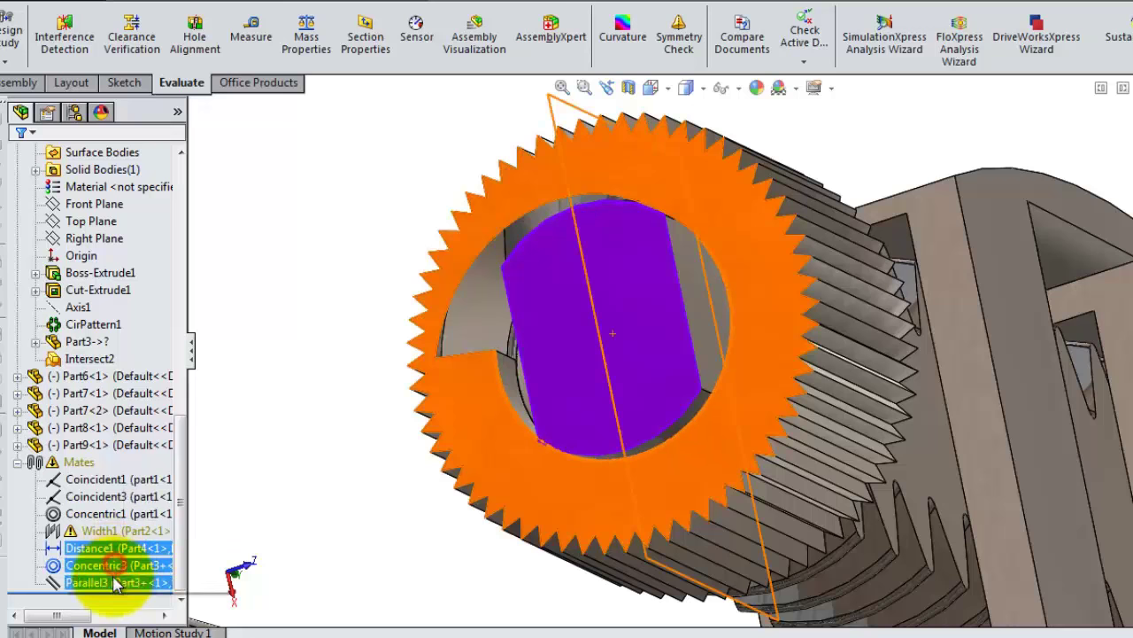
{"action": "left_click", "coordinate": [115, 581], "text": "ctrl"}
{"action": "right_click", "coordinate": [114, 584]}
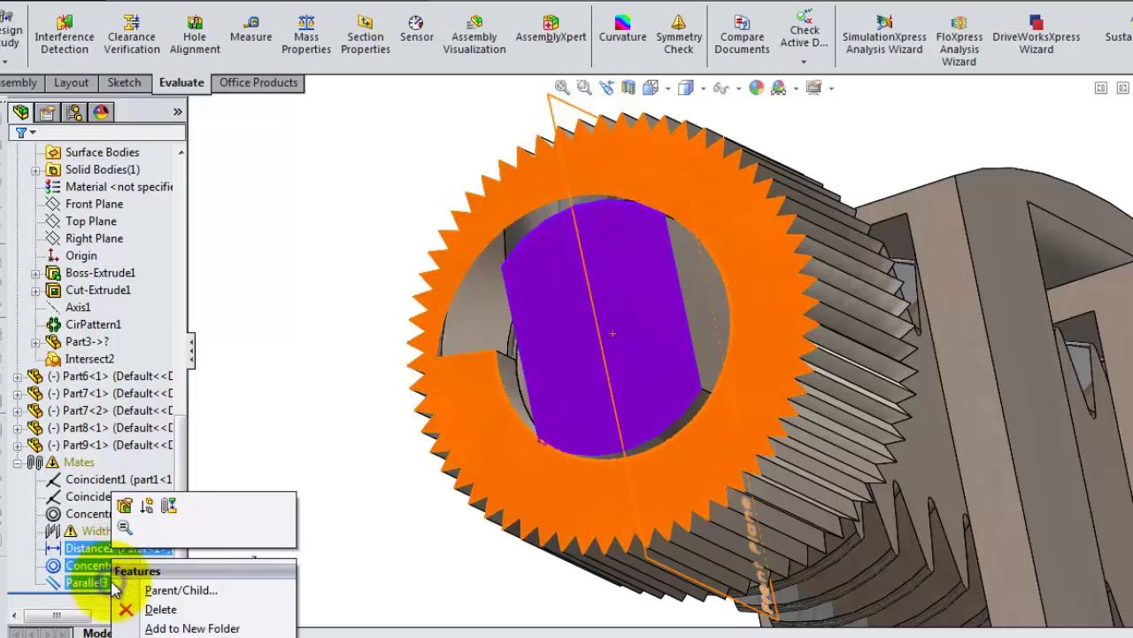
{"action": "left_click", "coordinate": [151, 610]}
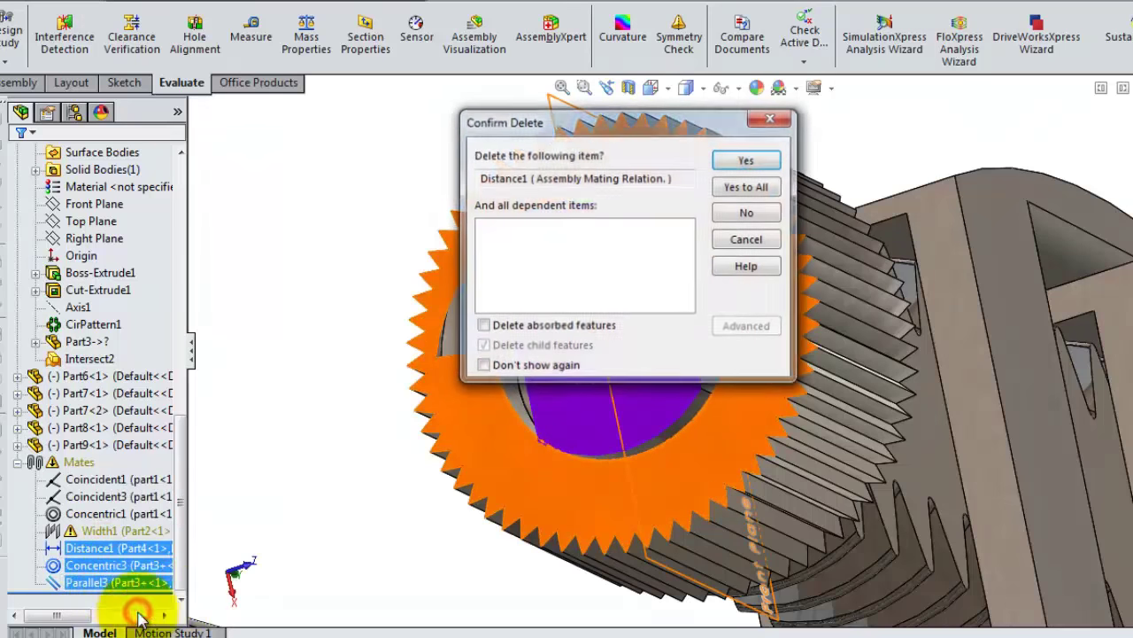
{"action": "left_click", "coordinate": [748, 161]}
{"action": "left_click", "coordinate": [748, 161]}
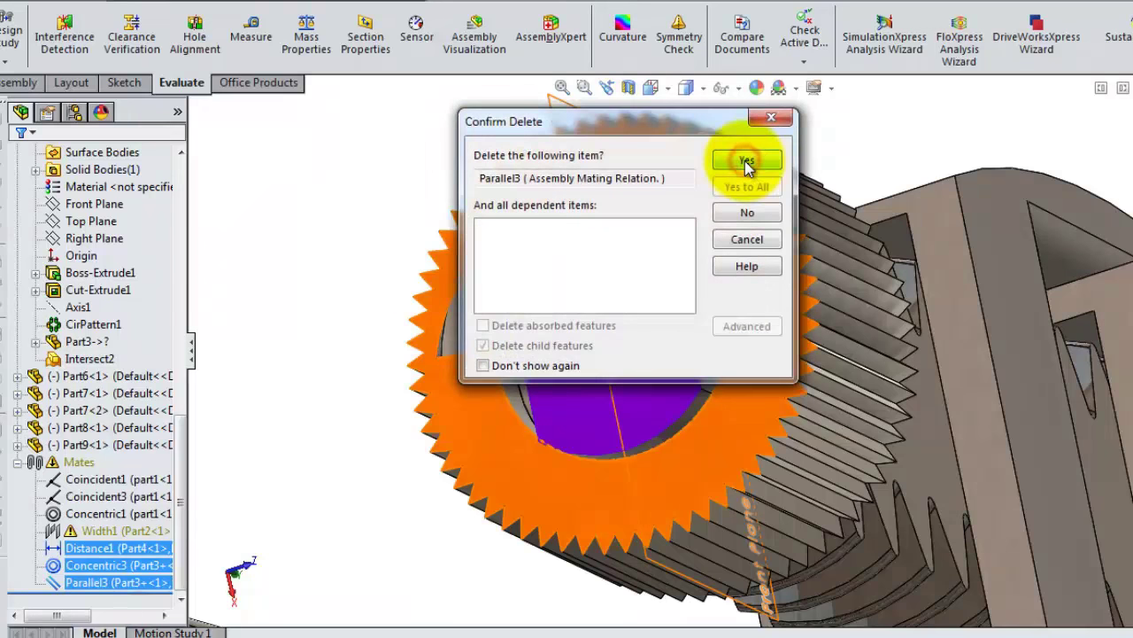
{"action": "left_click", "coordinate": [748, 161]}
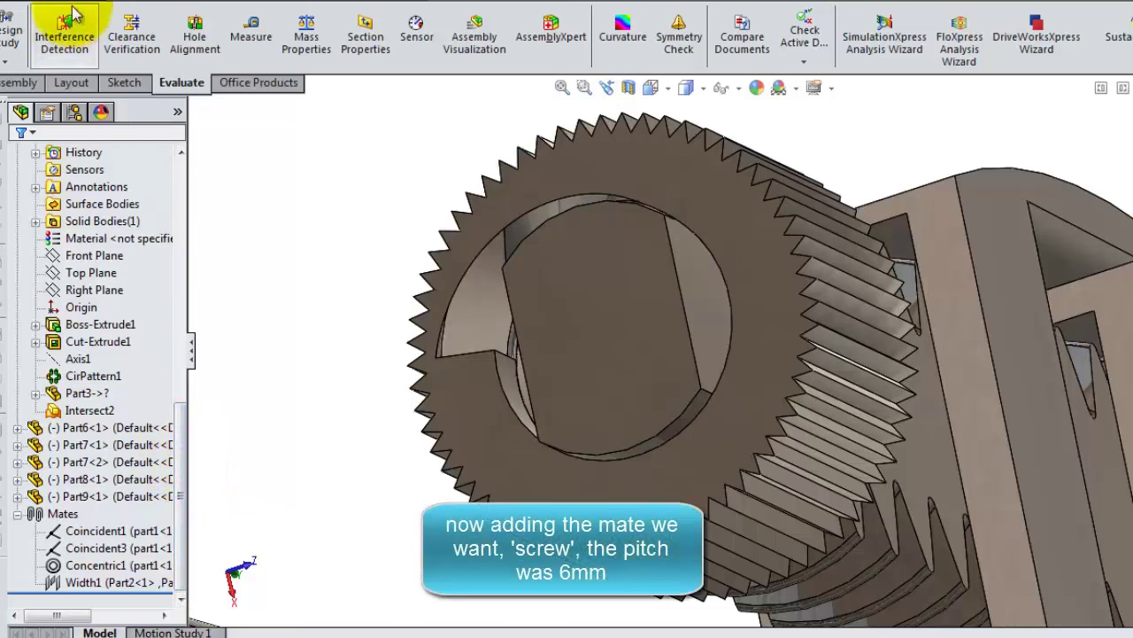
{"action": "left_click", "coordinate": [16, 82]}
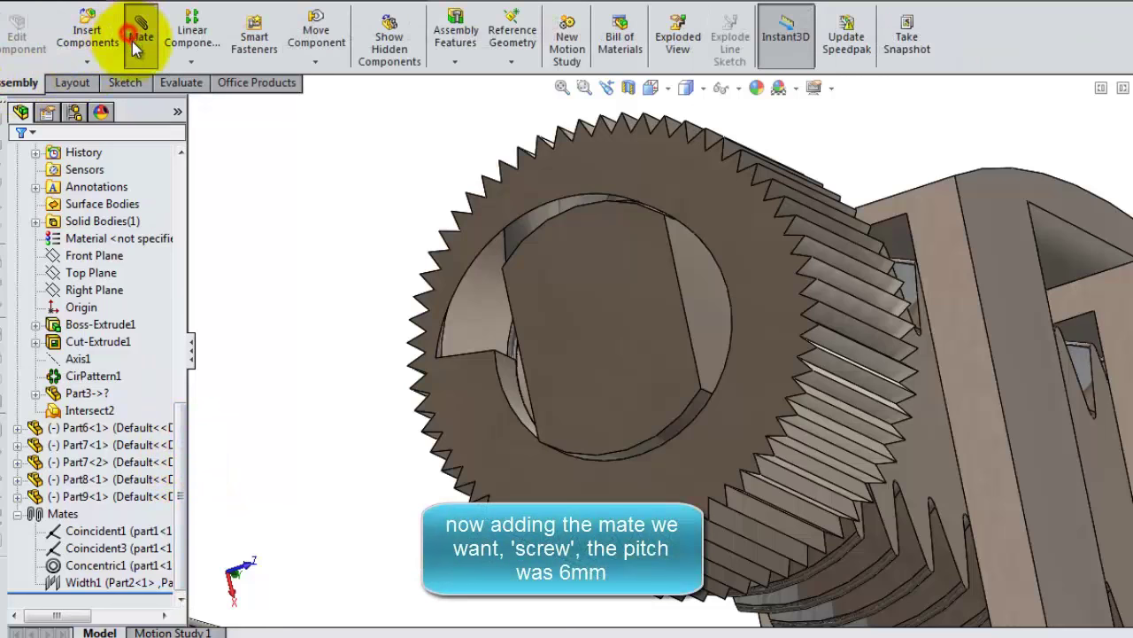
- Add a reversed Screw1 mechanical mate at 6 revolutions/mm between the shaft edge and gear bore
{"action": "left_click", "coordinate": [138, 40]}
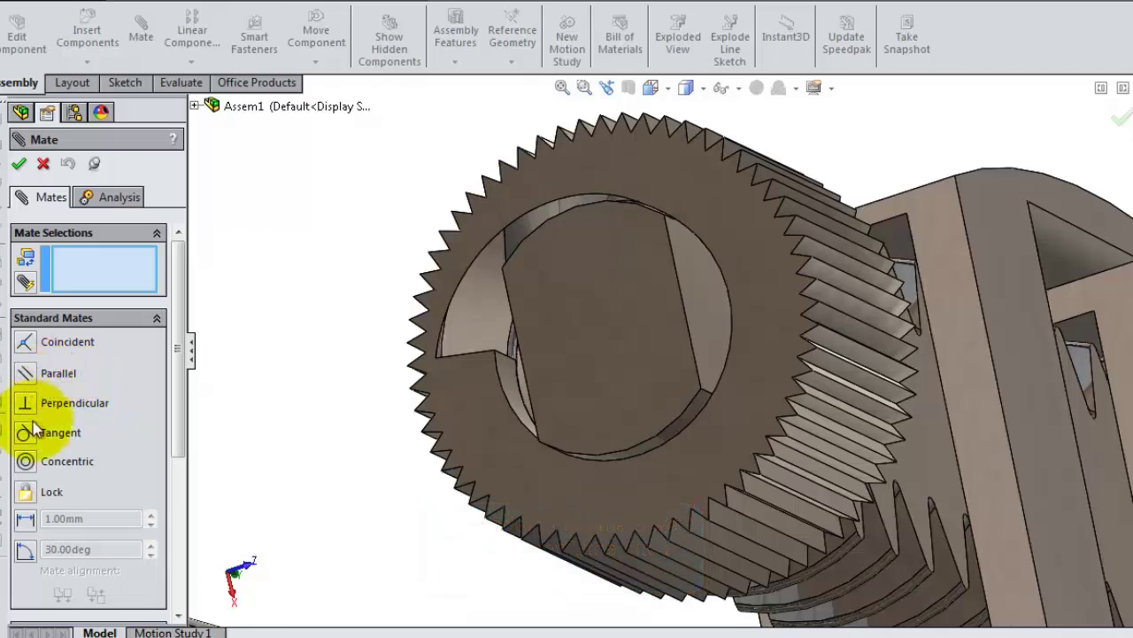
{"action": "left_click", "coordinate": [156, 318]}
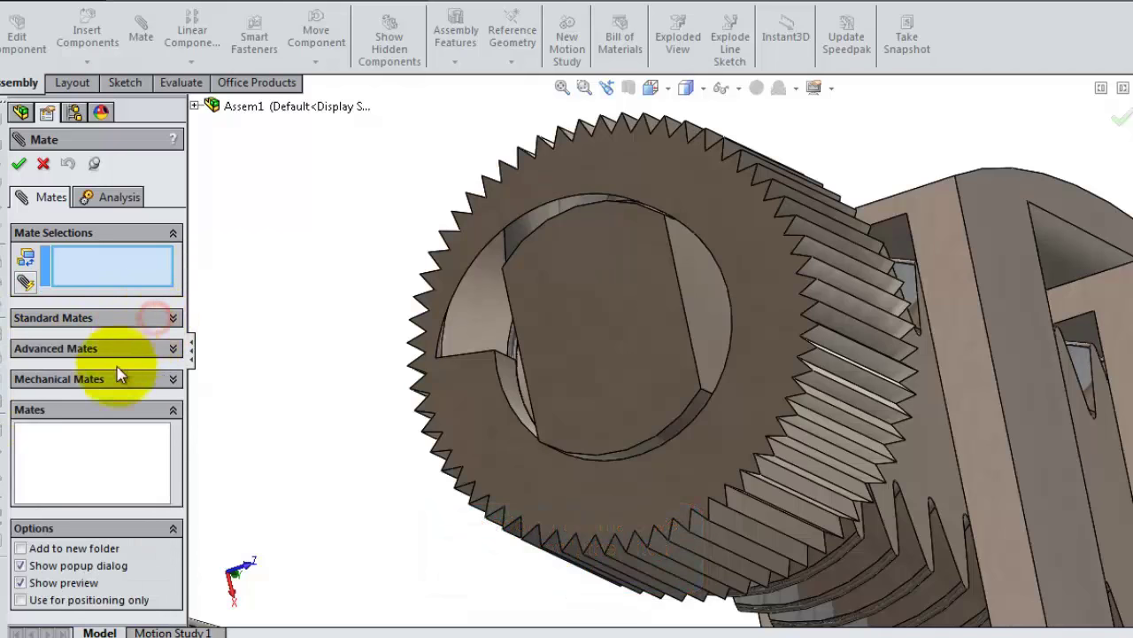
{"action": "left_click", "coordinate": [175, 379]}
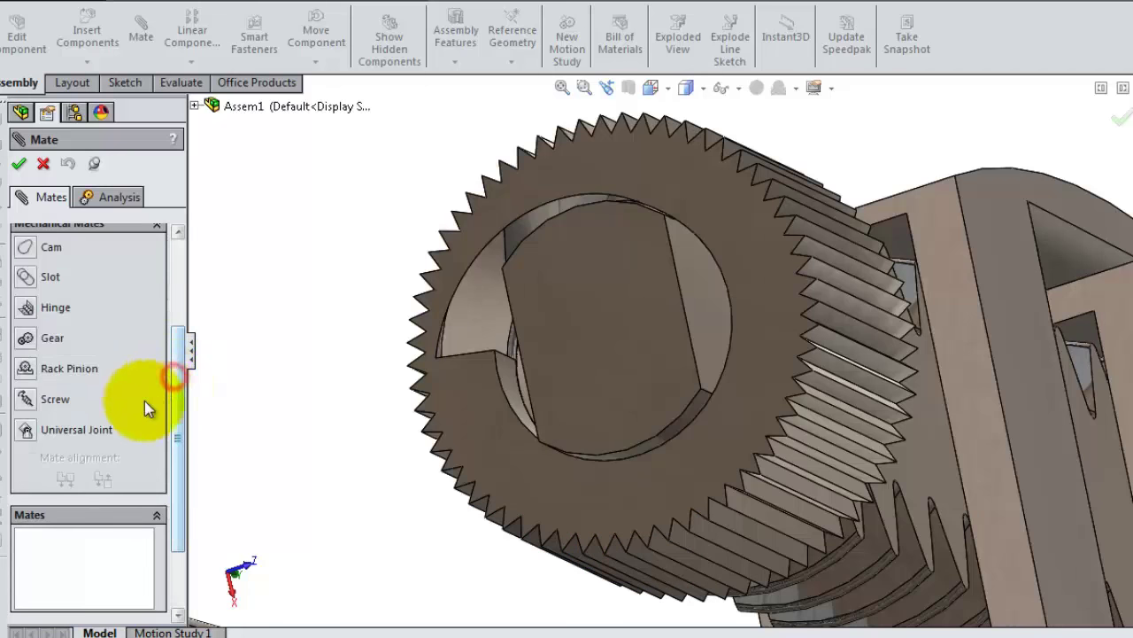
{"action": "left_click", "coordinate": [28, 399]}
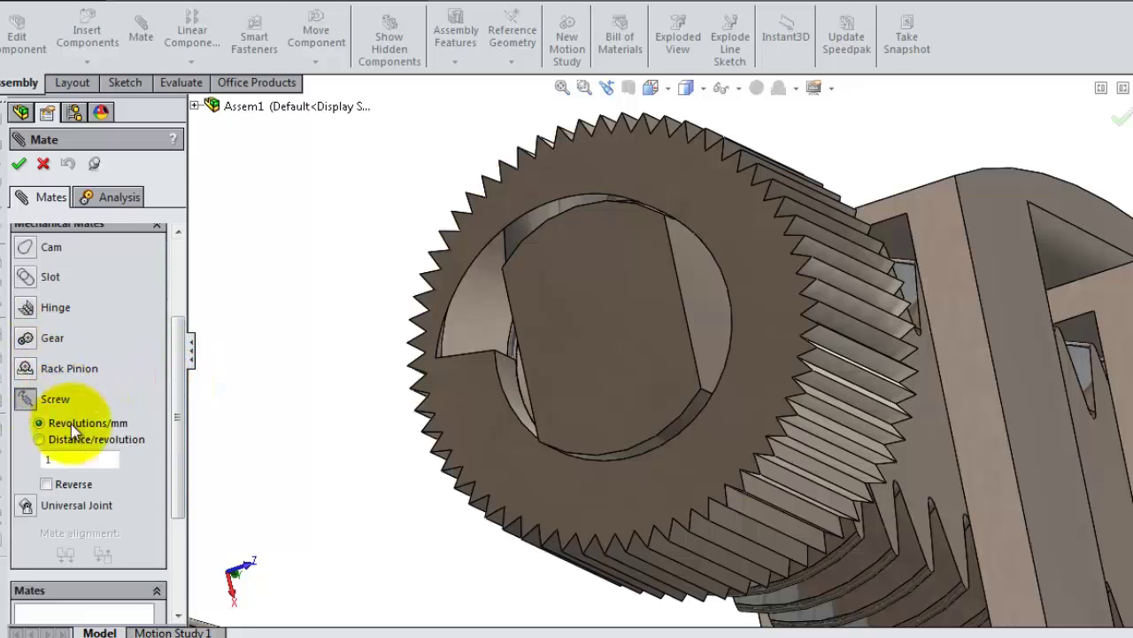
{"action": "left_click_drag", "start_coordinate": [66, 458], "coordinate": [42, 460]}
{"action": "type", "text": "6"}
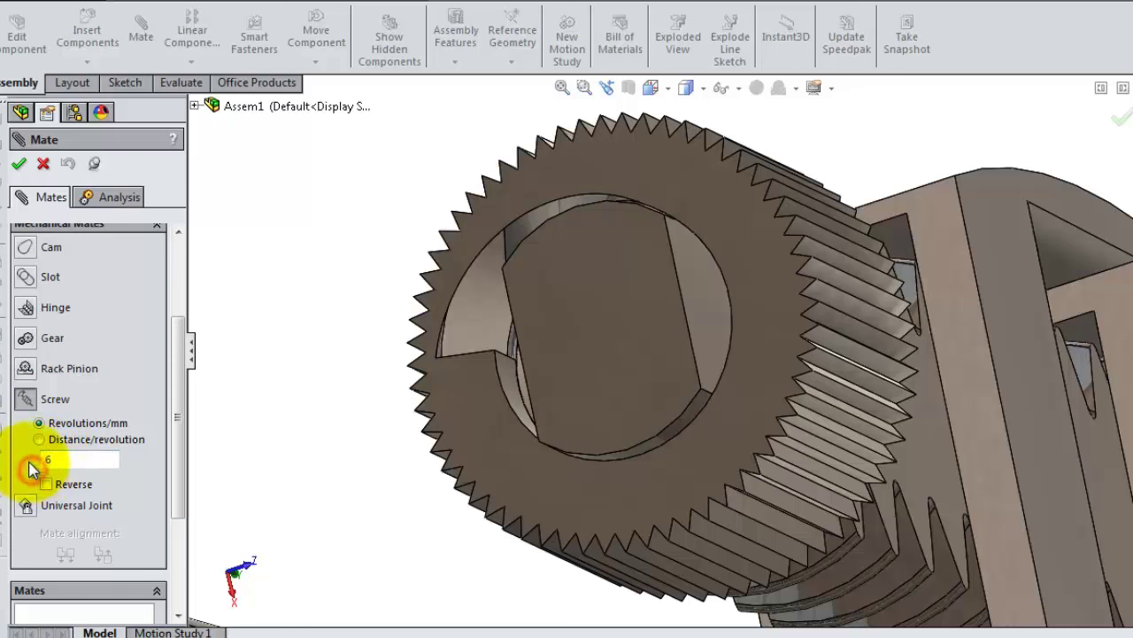
{"action": "left_click", "coordinate": [676, 422]}
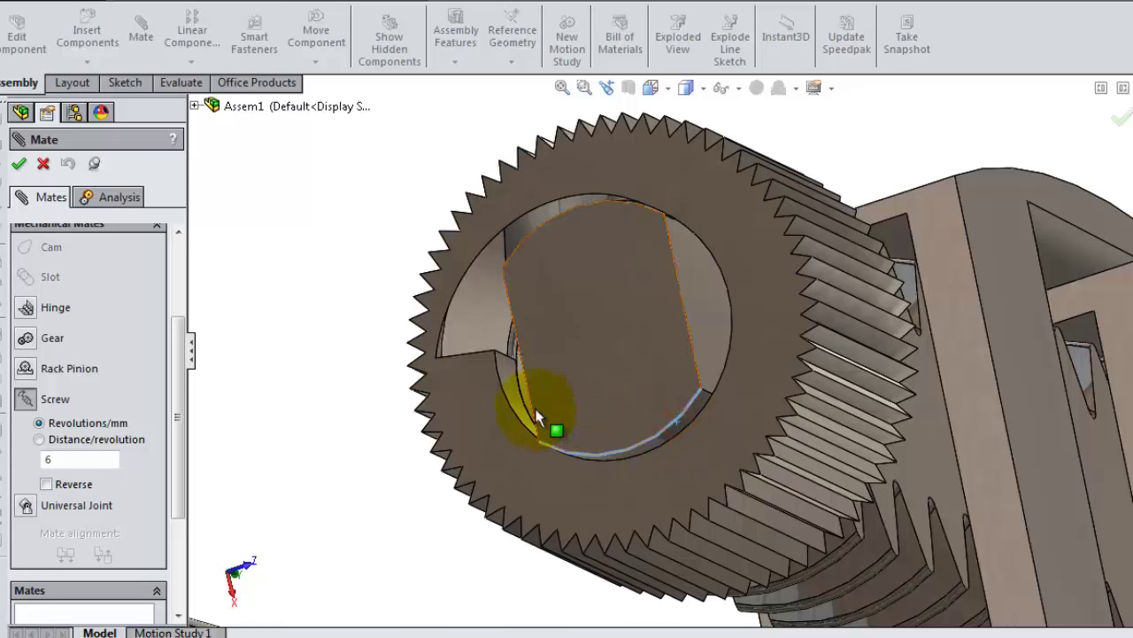
{"action": "left_click", "coordinate": [513, 399]}
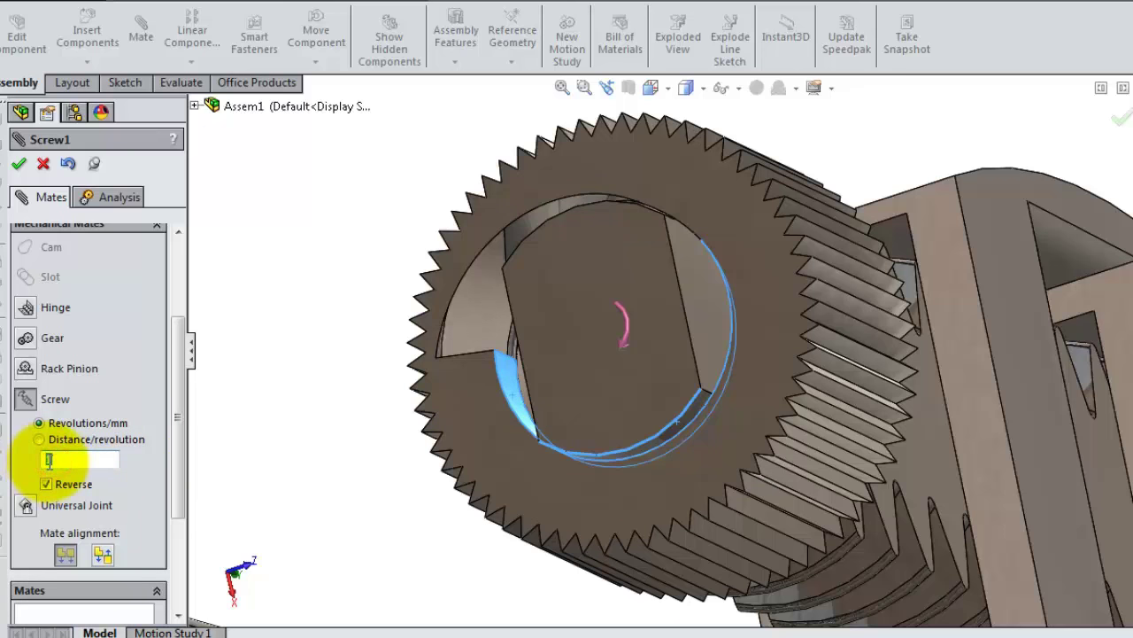
{"action": "type", "text": "6"}
{"action": "left_click", "coordinate": [30, 469]}
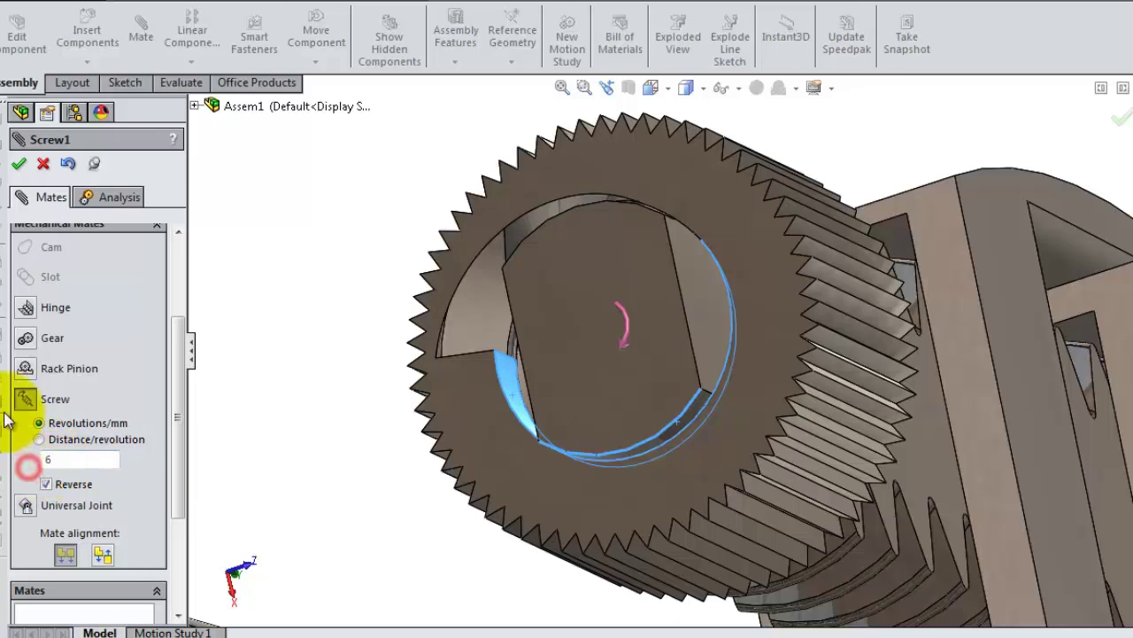
{"action": "left_click", "coordinate": [18, 166]}
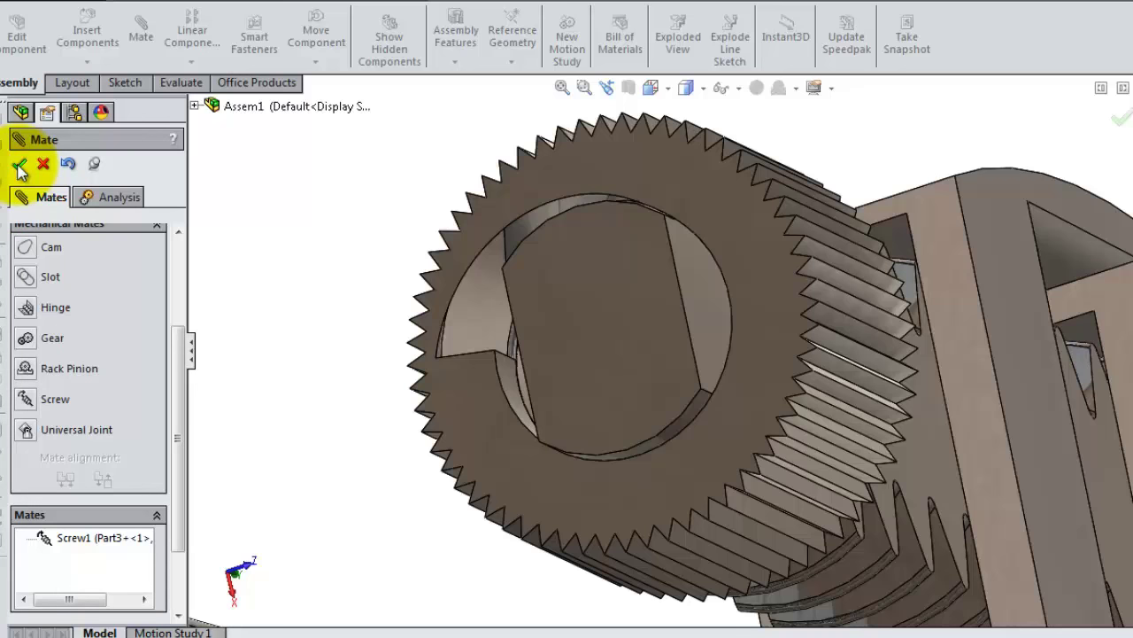
{"action": "left_click", "coordinate": [20, 166]}
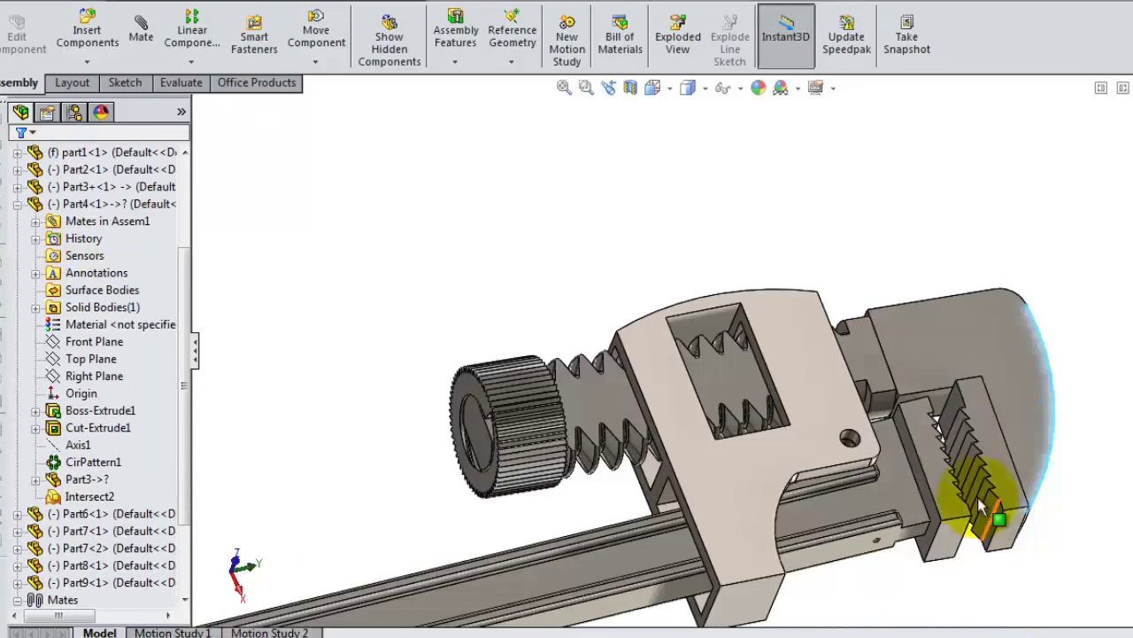
- Slide the jaw along the wrench to confirm the screw turns with it
{"action": "left_click_drag", "start_coordinate": [975, 354], "coordinate": [934, 369]}
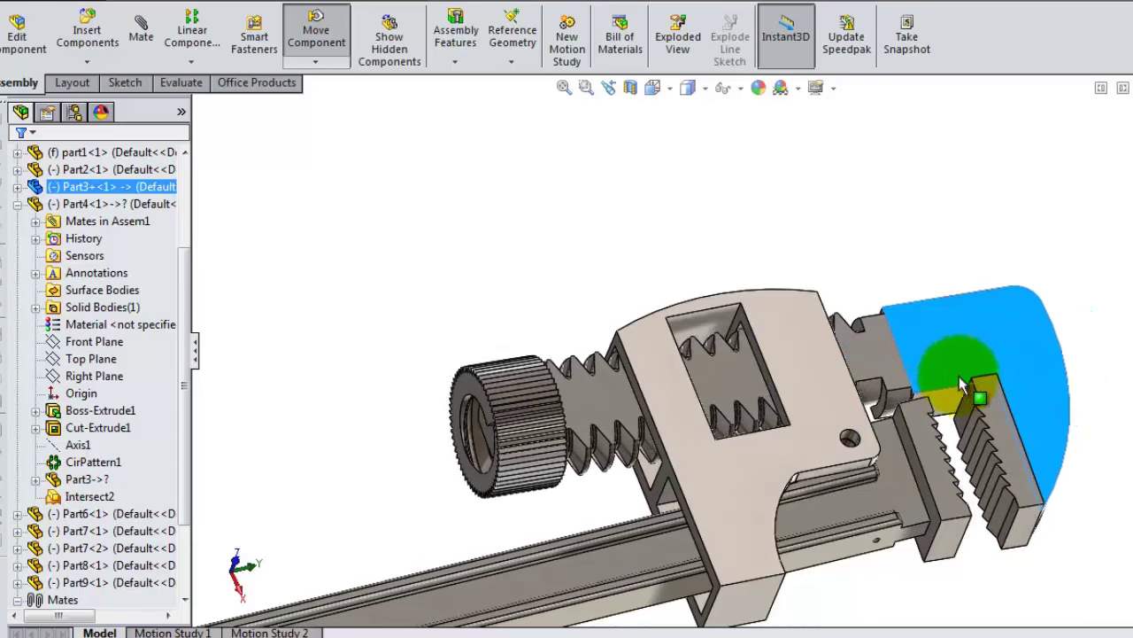
{"action": "left_click_drag", "start_coordinate": [933, 368], "coordinate": [940, 383]}
{"action": "middle_click_drag", "start_coordinate": [519, 245], "coordinate": [499, 257]}
{"action": "left_click", "coordinate": [144, 6]}
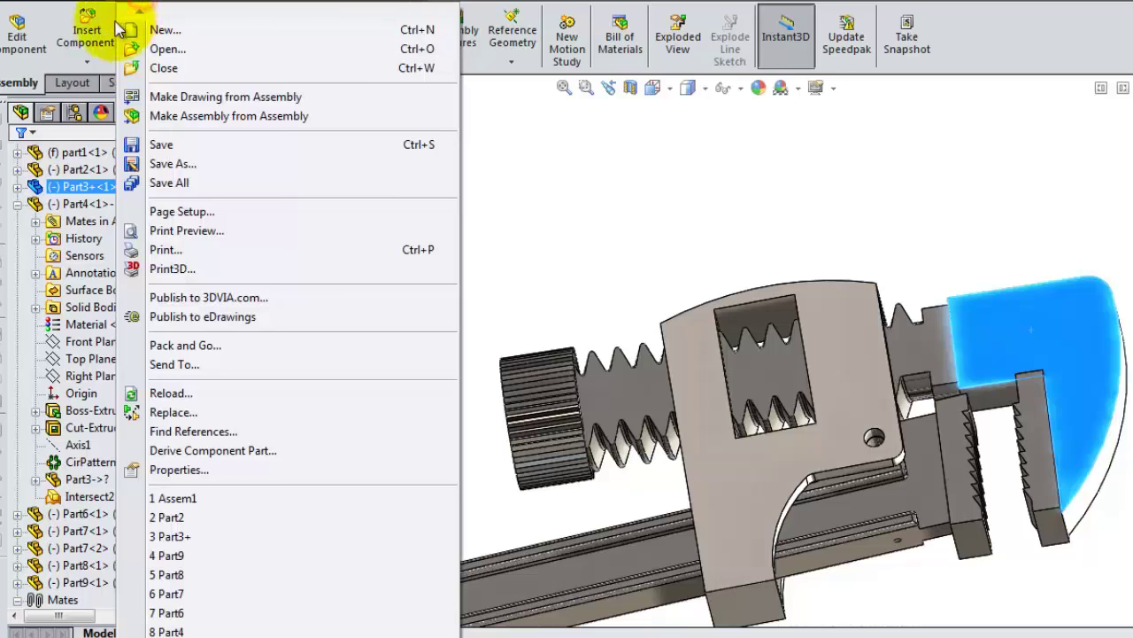
{"action": "left_click", "coordinate": [539, 203]}
- Start a Width advanced mate using the nut end edge and gear face as width selections
{"action": "left_click", "coordinate": [133, 31]}
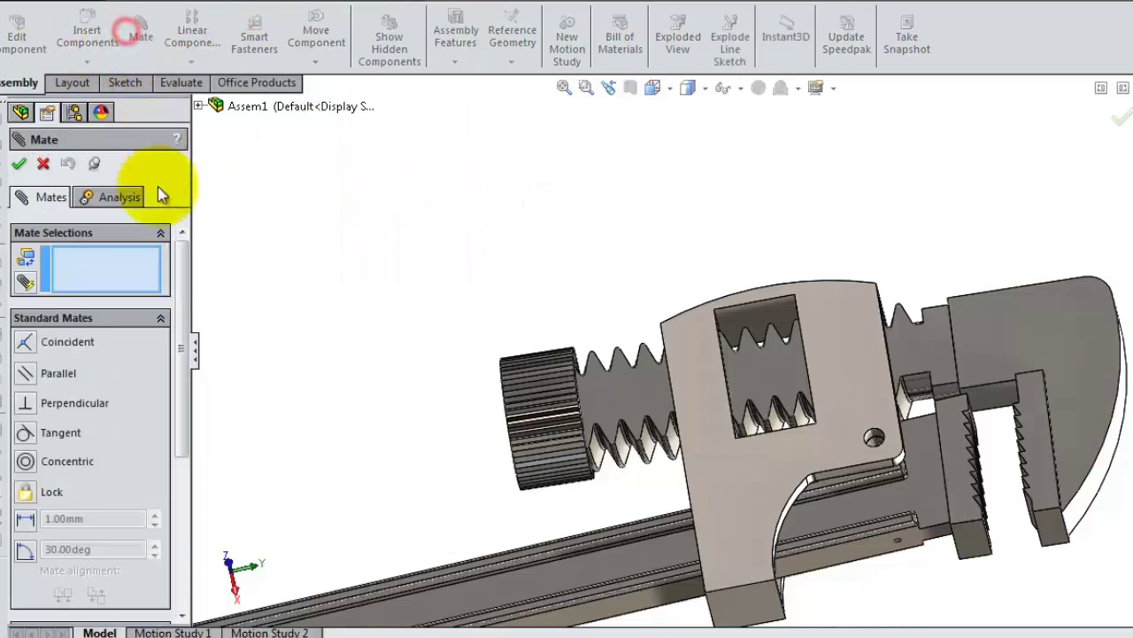
{"action": "left_click_drag", "start_coordinate": [184, 296], "coordinate": [164, 375]}
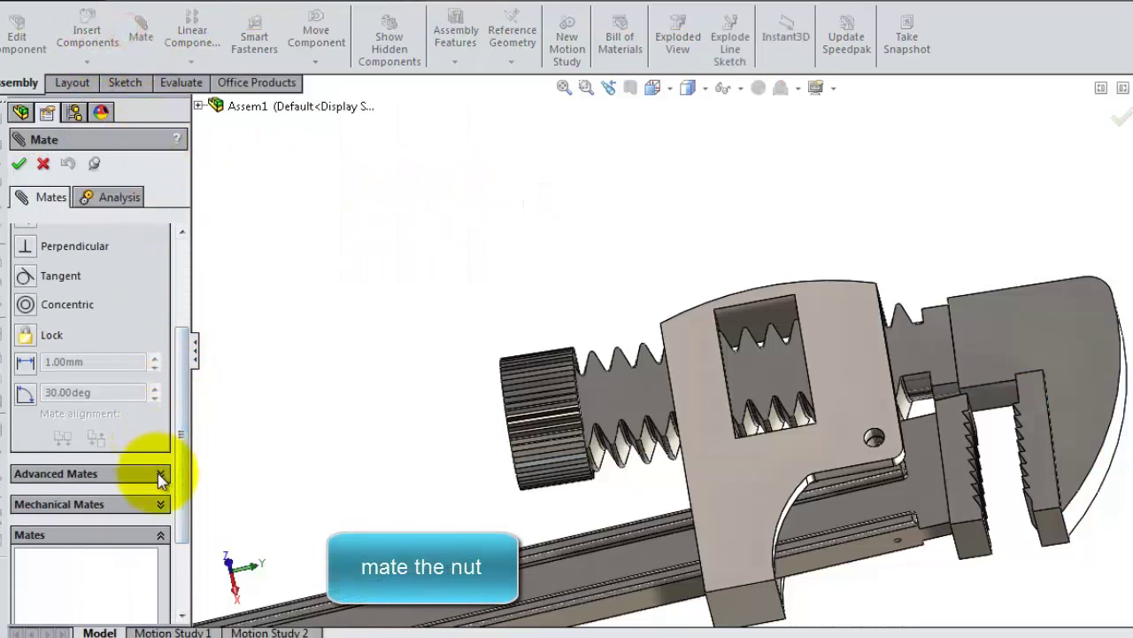
{"action": "left_click", "coordinate": [158, 473]}
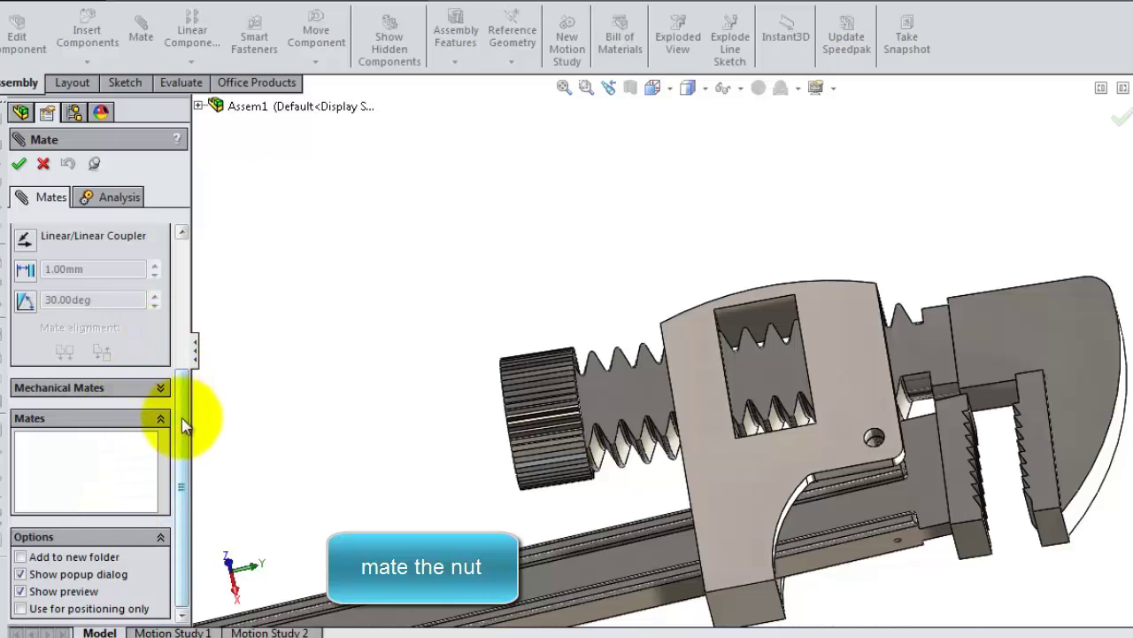
{"action": "left_click_drag", "start_coordinate": [184, 425], "coordinate": [189, 328]}
{"action": "left_click", "coordinate": [40, 332]}
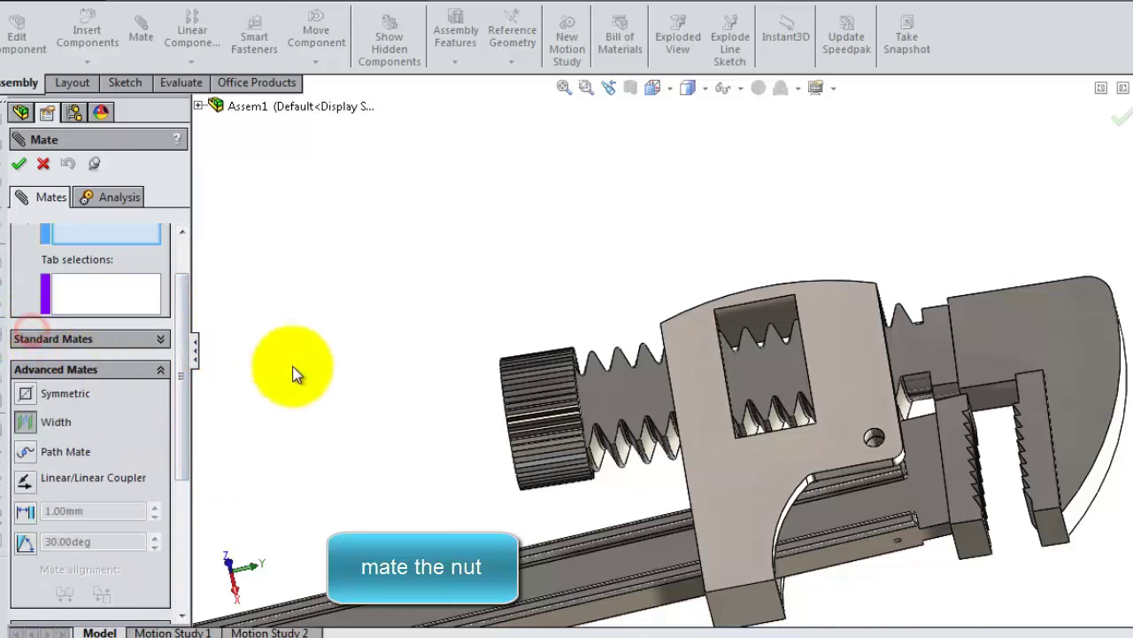
{"action": "scroll", "coordinate": [387, 463], "scroll_direction": "down", "scroll_amount": 5}
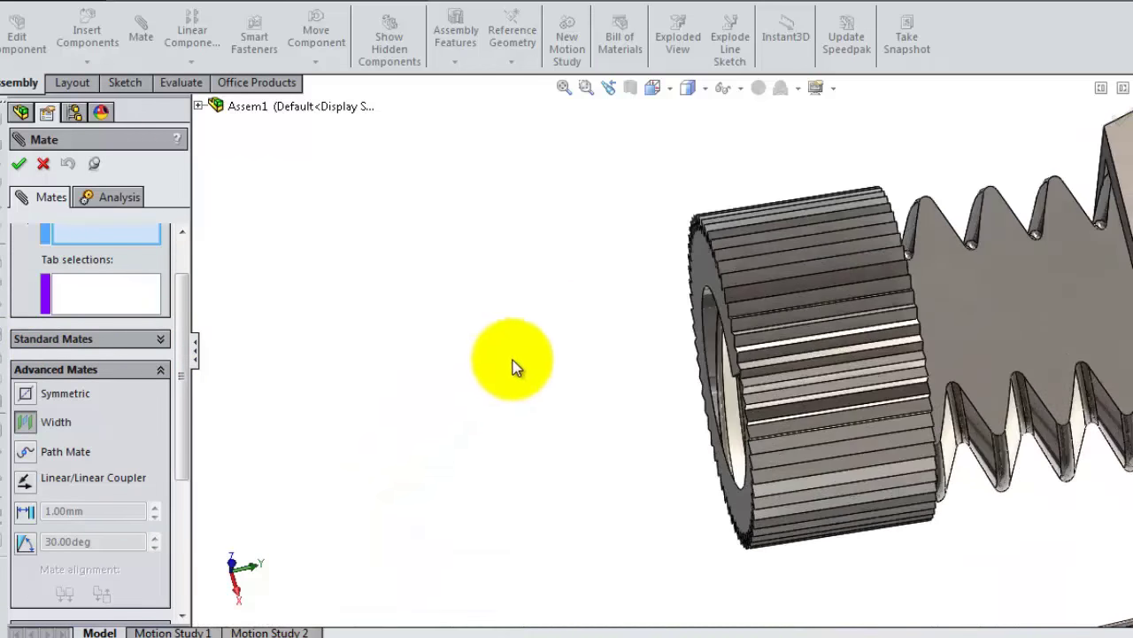
{"action": "left_click", "coordinate": [699, 270]}
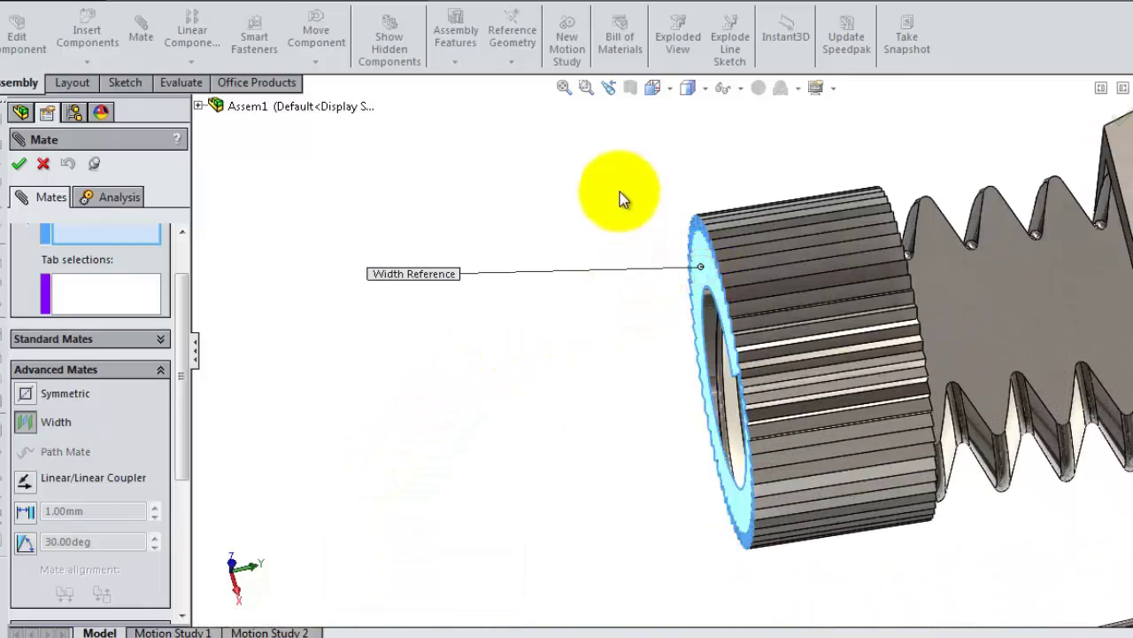
{"action": "mouse_move", "coordinate": [620, 190]}
{"action": "middle_mouse_down"}
{"action": "mouse_move", "coordinate": [564, 202]}
{"action": "mouse_move", "coordinate": [550, 226]}
{"action": "middle_mouse_up"}
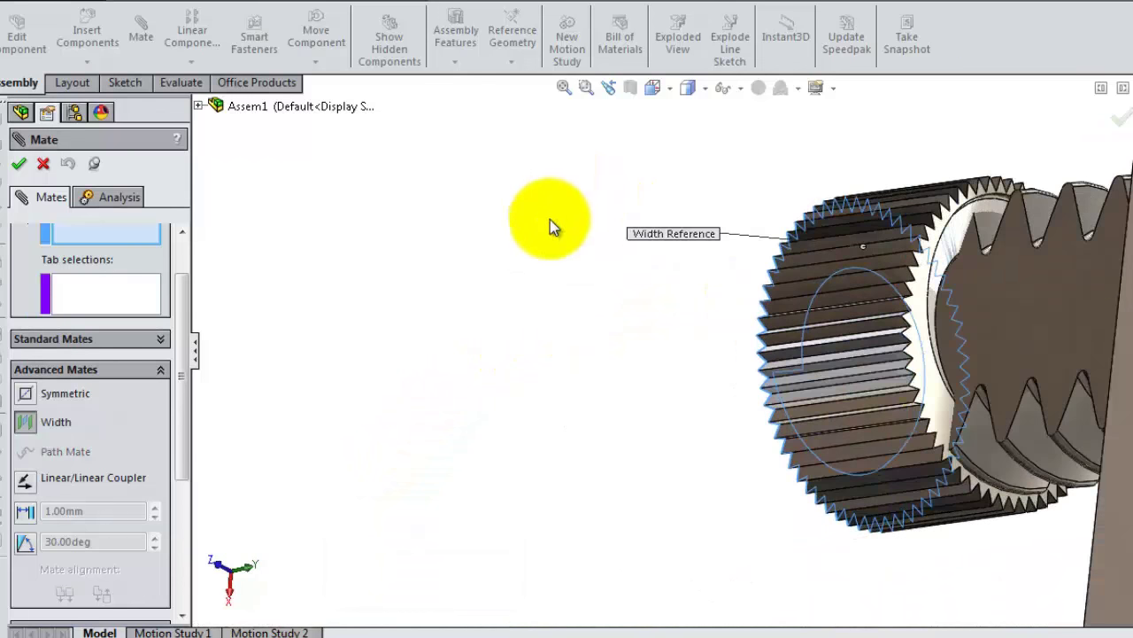
{"action": "left_click", "coordinate": [934, 399]}
- Add the two inner housing slot faces as tab selections and accept Width2
{"action": "mouse_move", "coordinate": [699, 425]}
{"action": "middle_mouse_down"}
{"action": "mouse_move", "coordinate": [779, 398]}
{"action": "mouse_move", "coordinate": [1029, 368]}
{"action": "middle_mouse_up"}
{"action": "scroll", "coordinate": [1029, 367], "scroll_direction": "down", "scroll_amount": 3}
{"action": "scroll", "coordinate": [1036, 337], "scroll_direction": "down", "scroll_amount": 2}
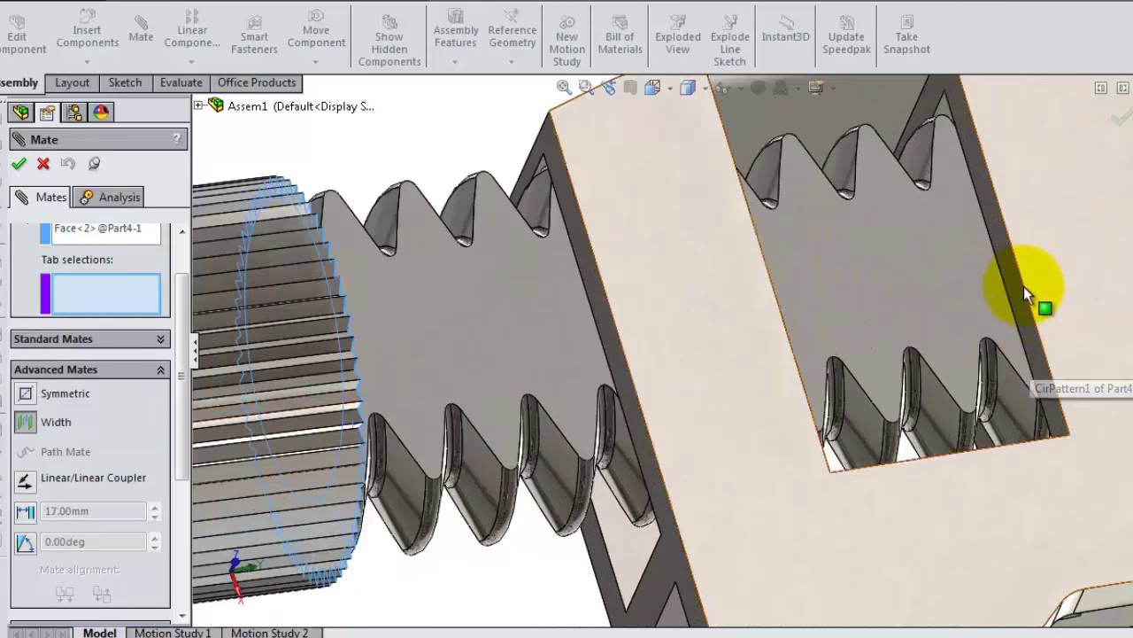
{"action": "left_click", "coordinate": [1023, 301]}
{"action": "scroll", "coordinate": [734, 177], "scroll_direction": "up", "scroll_amount": 3}
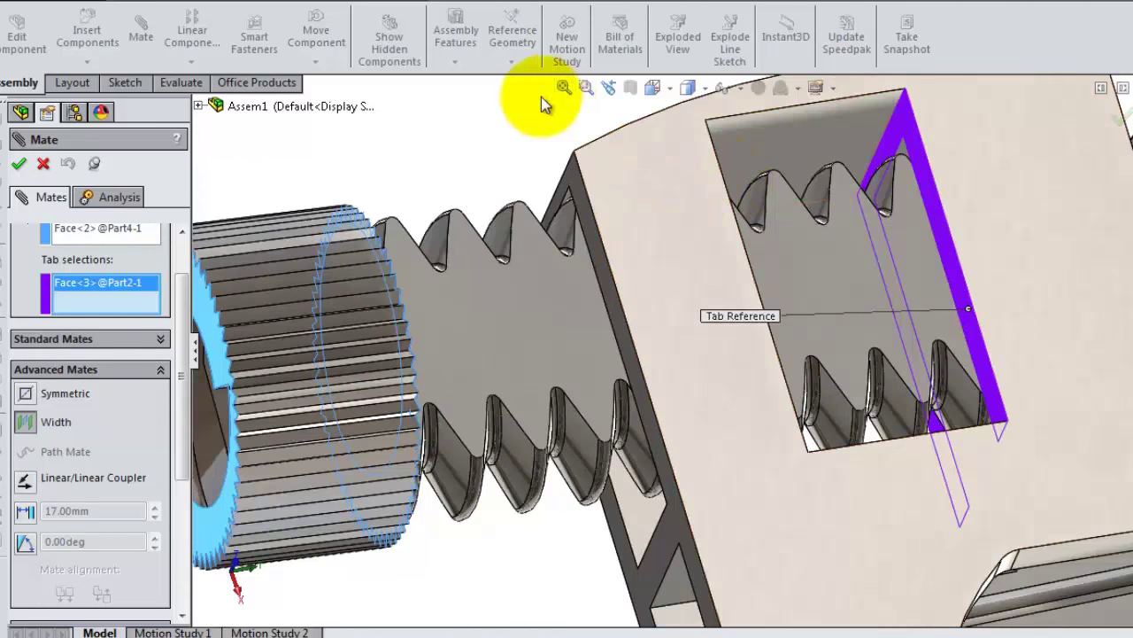
{"action": "mouse_move", "coordinate": [532, 97]}
{"action": "middle_mouse_down"}
{"action": "mouse_move", "coordinate": [495, 119]}
{"action": "mouse_move", "coordinate": [485, 147]}
{"action": "middle_mouse_up"}
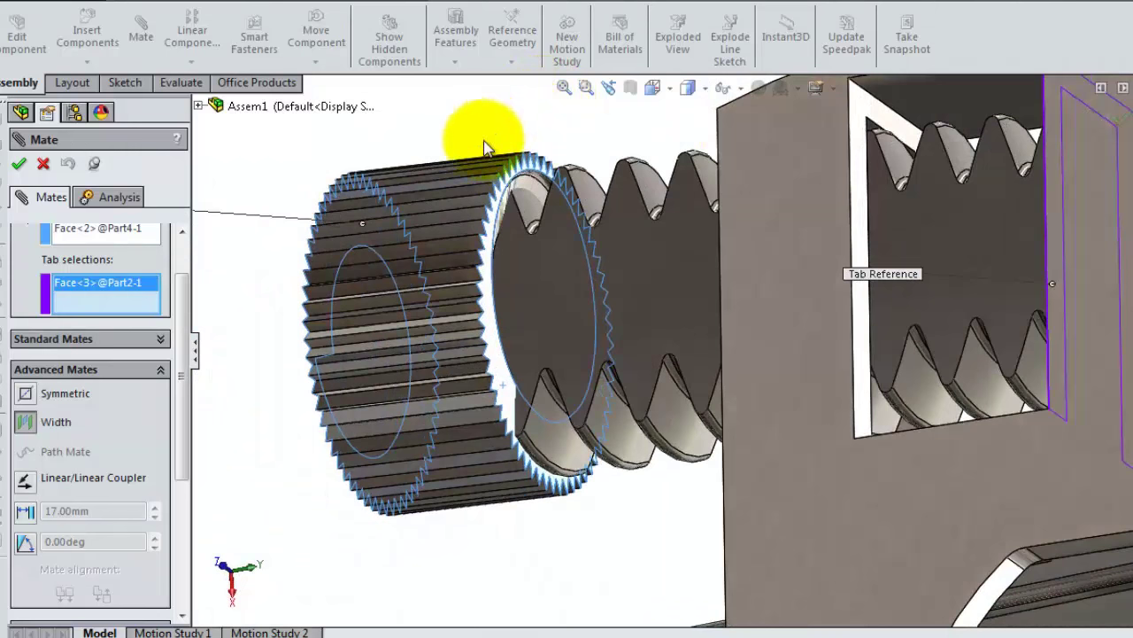
{"action": "left_click", "coordinate": [856, 132]}
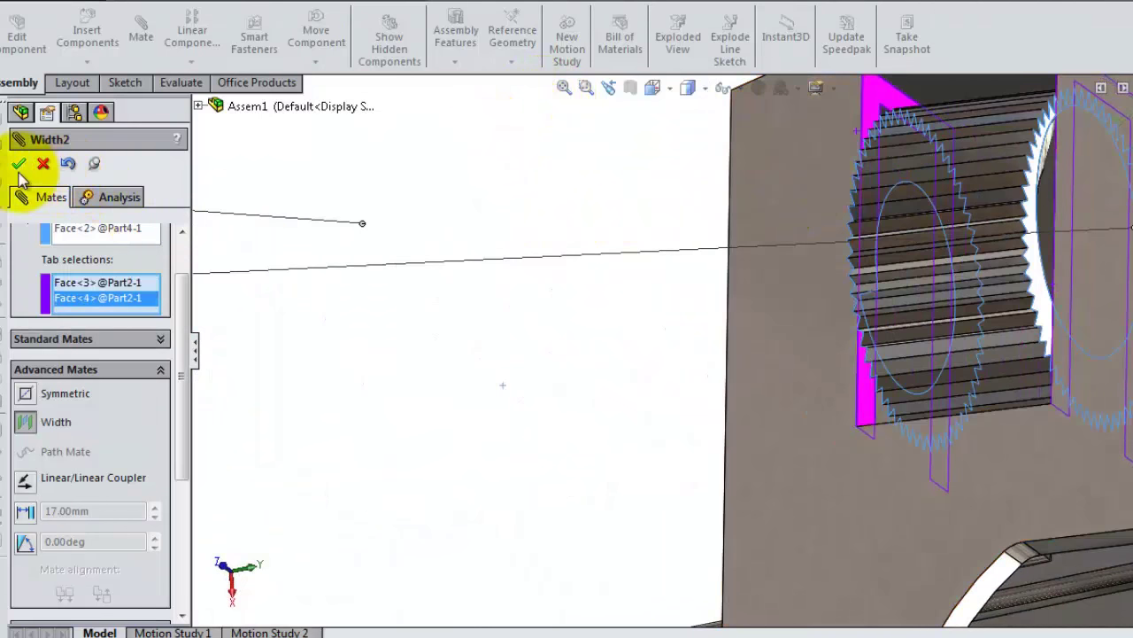
{"action": "left_click", "coordinate": [19, 163]}
- Orbit around the whole wrench to check the centred gear and close the Mate tool
{"action": "middle_click_drag", "start_coordinate": [601, 251], "coordinate": [645, 222]}
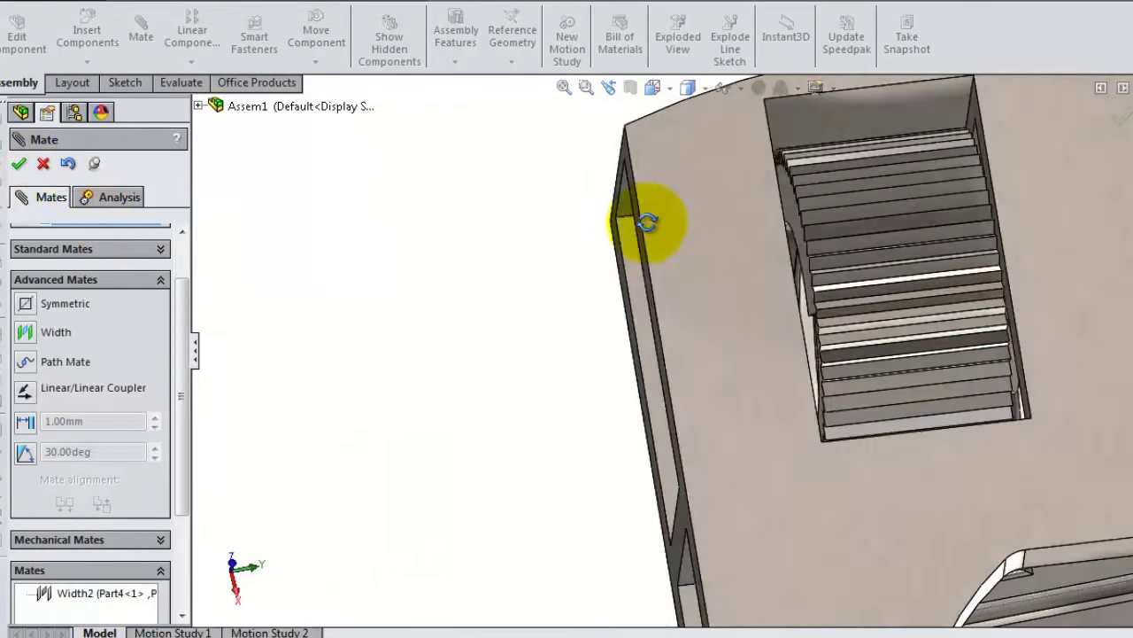
{"action": "scroll", "coordinate": [641, 225], "scroll_direction": "up", "scroll_amount": 1}
{"action": "scroll", "coordinate": [795, 236], "scroll_direction": "up", "scroll_amount": 3}
{"action": "scroll", "coordinate": [835, 253], "scroll_direction": "down", "scroll_amount": 1}
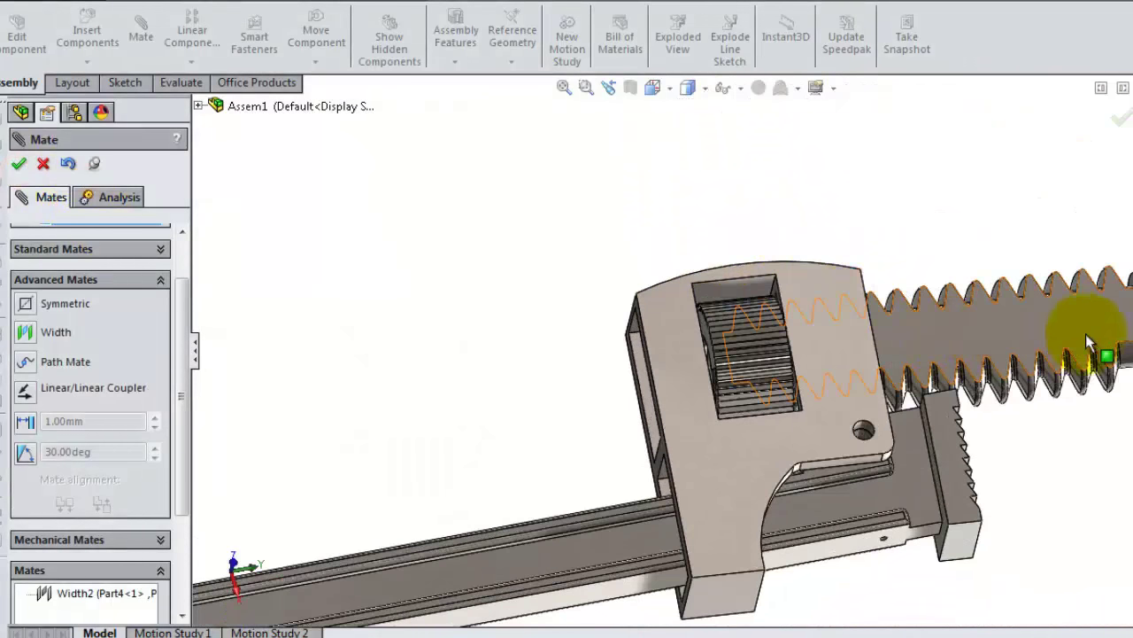
{"action": "scroll", "coordinate": [1083, 345], "scroll_direction": "up", "scroll_amount": 1}
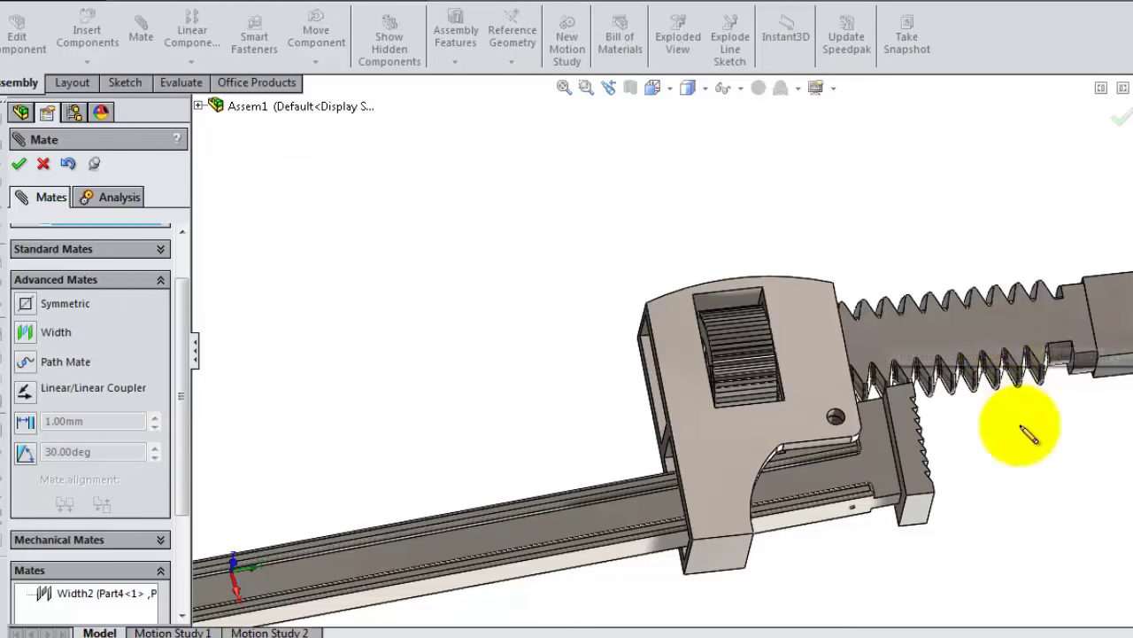
{"action": "left_click", "coordinate": [19, 168]}
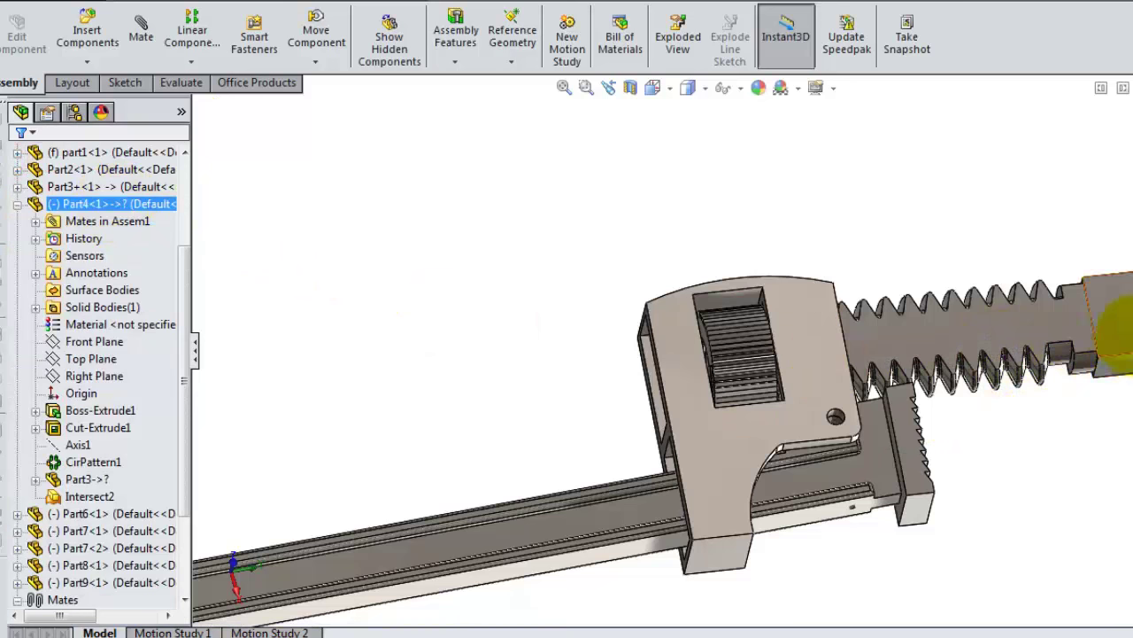
- Try dragging the fixed end part, then select the jaw head, screw shaft and jaw to inspect their mates
{"action": "left_click_drag", "start_coordinate": [1107, 332], "coordinate": [1056, 354]}
{"action": "left_click", "coordinate": [405, 216]}
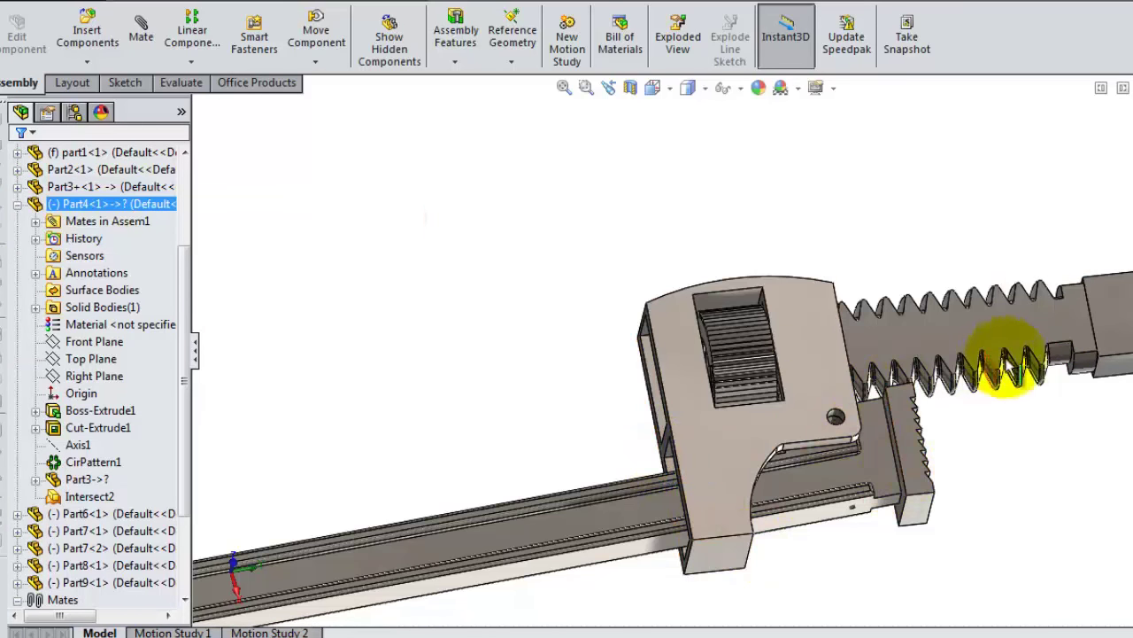
{"action": "left_click", "coordinate": [1049, 456]}
{"action": "middle_click_drag", "start_coordinate": [1018, 479], "coordinate": [1042, 455]}
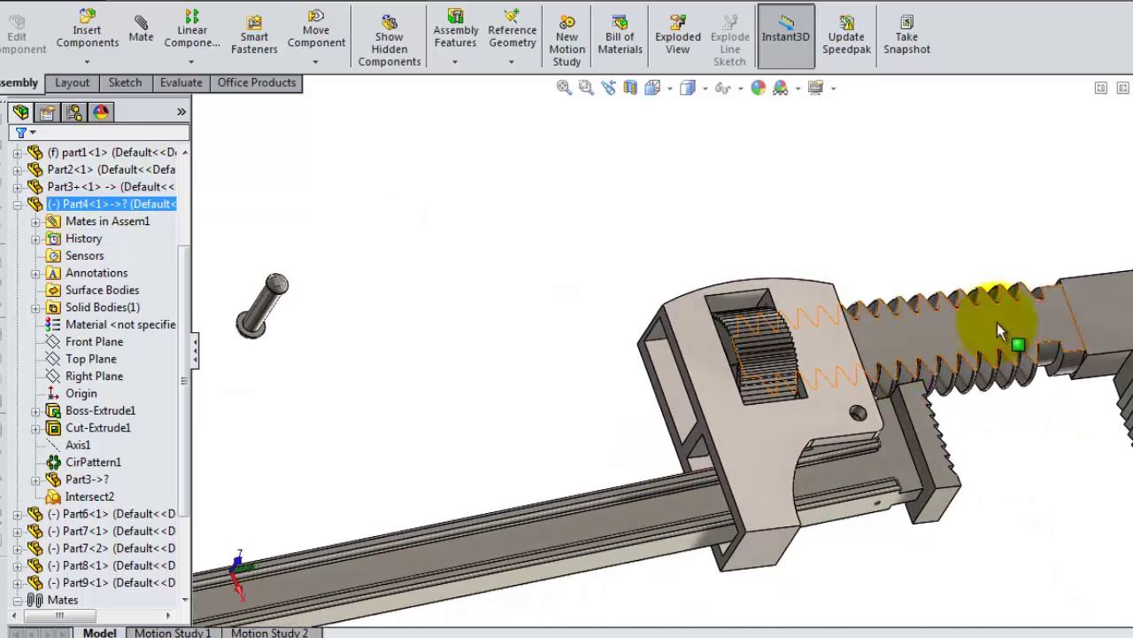
{"action": "left_click", "coordinate": [1105, 332]}
{"action": "left_click", "coordinate": [948, 299]}
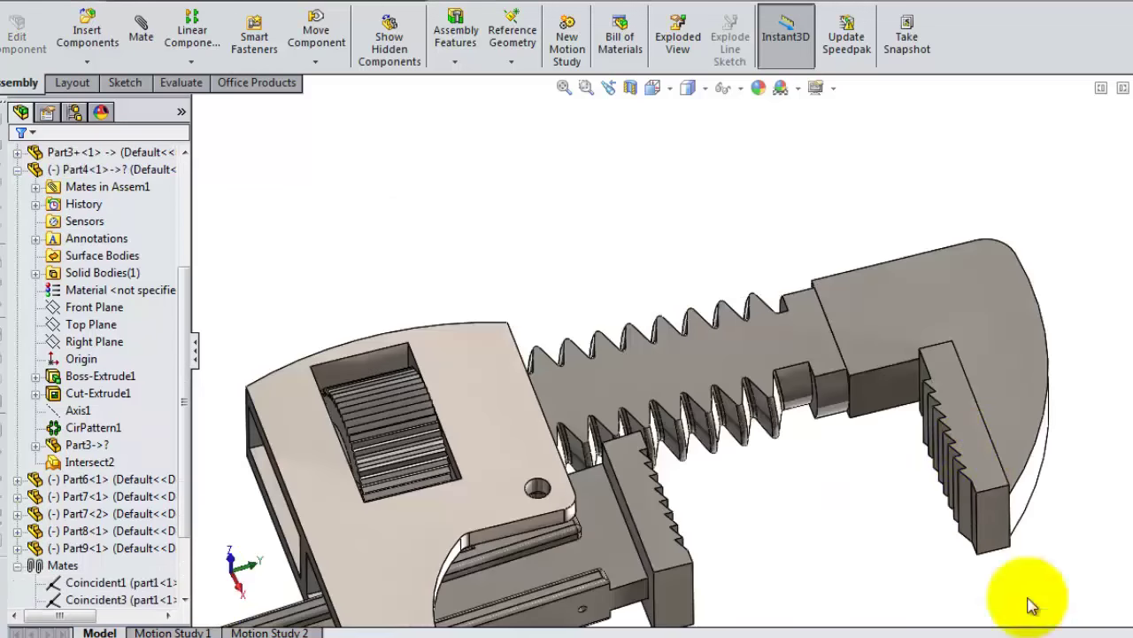
{"action": "left_click", "coordinate": [993, 336]}
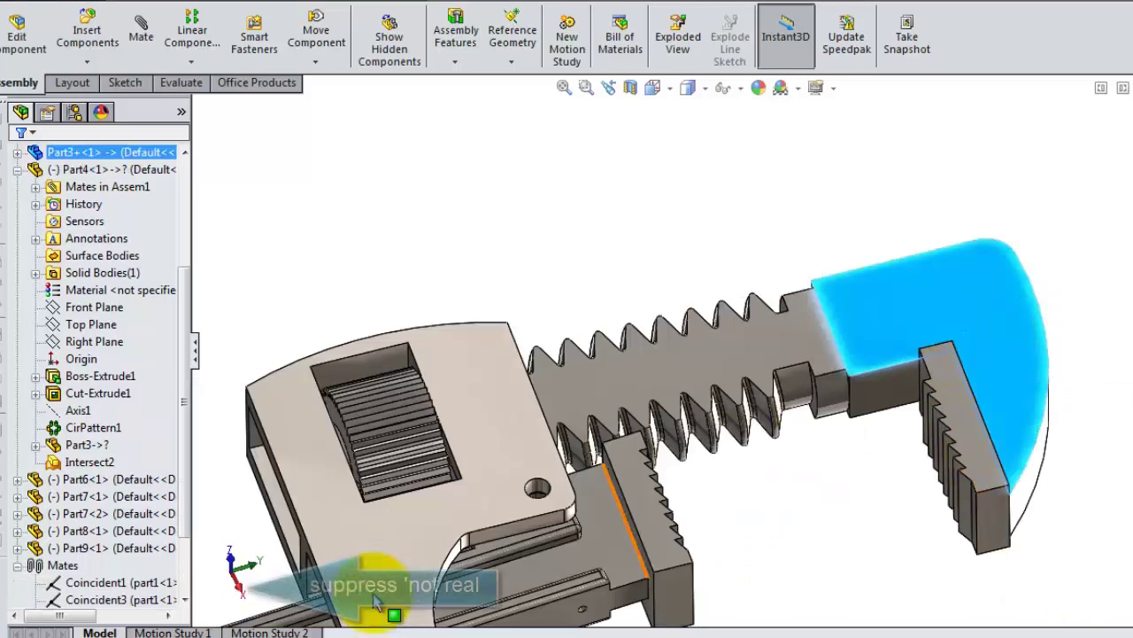
- Suppress Coincident1, drag the jaw to confirm it slides freely, and select the small pin
{"action": "left_click", "coordinate": [104, 582]}
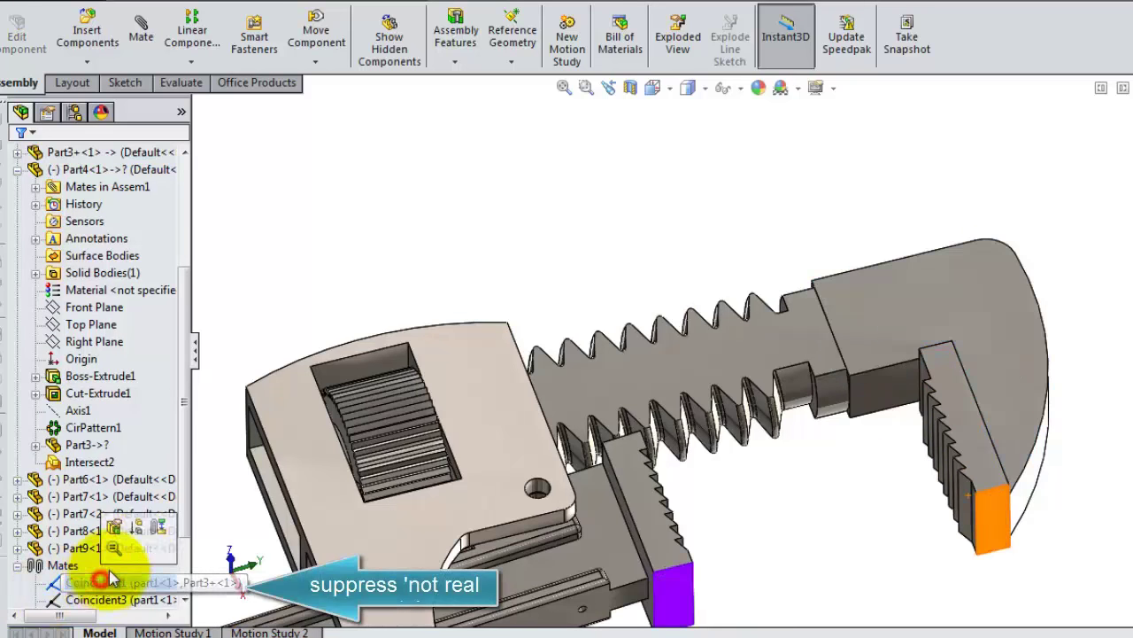
{"action": "left_click", "coordinate": [155, 534]}
{"action": "mouse_move", "coordinate": [872, 321]}
{"action": "left_mouse_down"}
{"action": "mouse_move", "coordinate": [653, 403]}
{"action": "mouse_move", "coordinate": [682, 365]}
{"action": "left_mouse_up"}
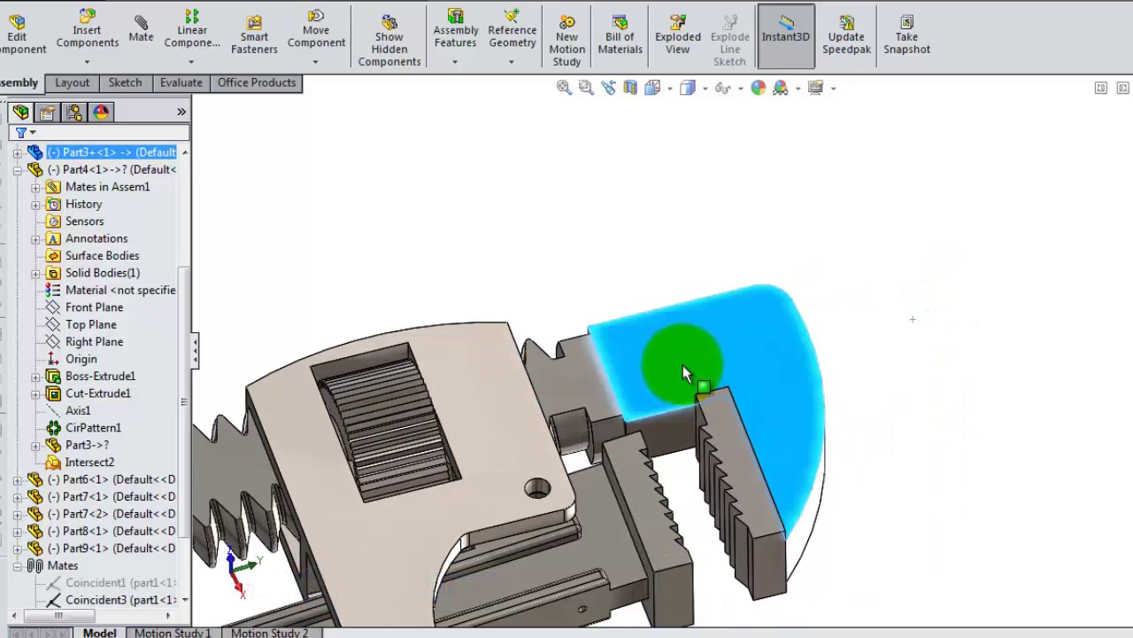
{"action": "mouse_move", "coordinate": [682, 365]}
{"action": "middle_mouse_down"}
{"action": "mouse_move", "coordinate": [589, 518]}
{"action": "mouse_move", "coordinate": [536, 434]}
{"action": "mouse_move", "coordinate": [417, 392]}
{"action": "middle_mouse_up"}
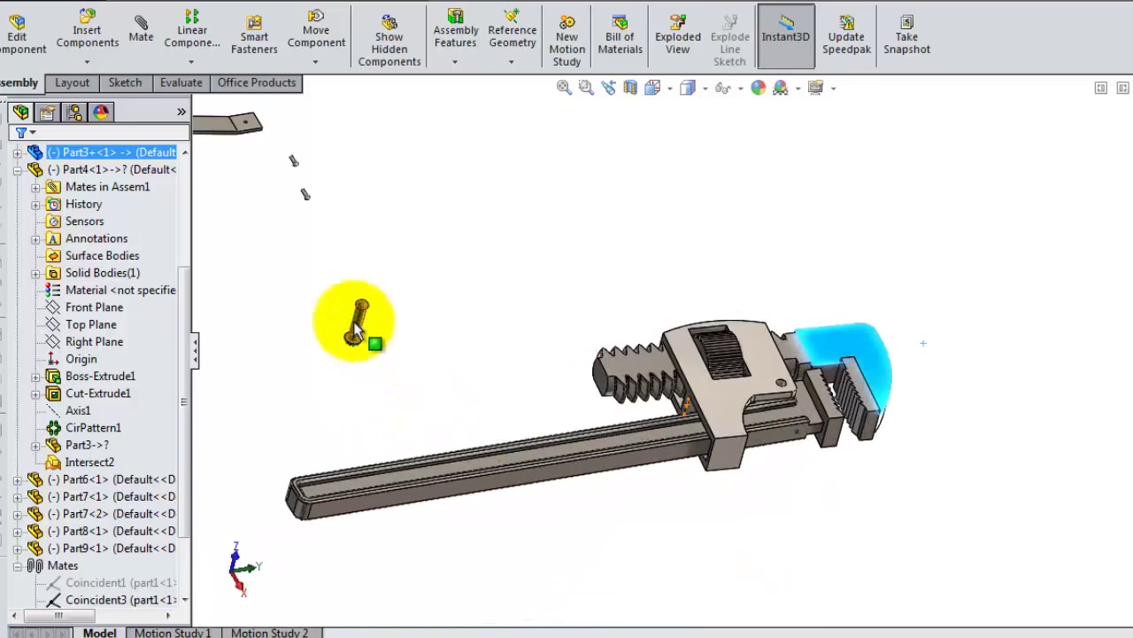
{"action": "scroll", "coordinate": [372, 327], "scroll_direction": "down", "scroll_amount": 5}
{"action": "left_click", "coordinate": [493, 345]}
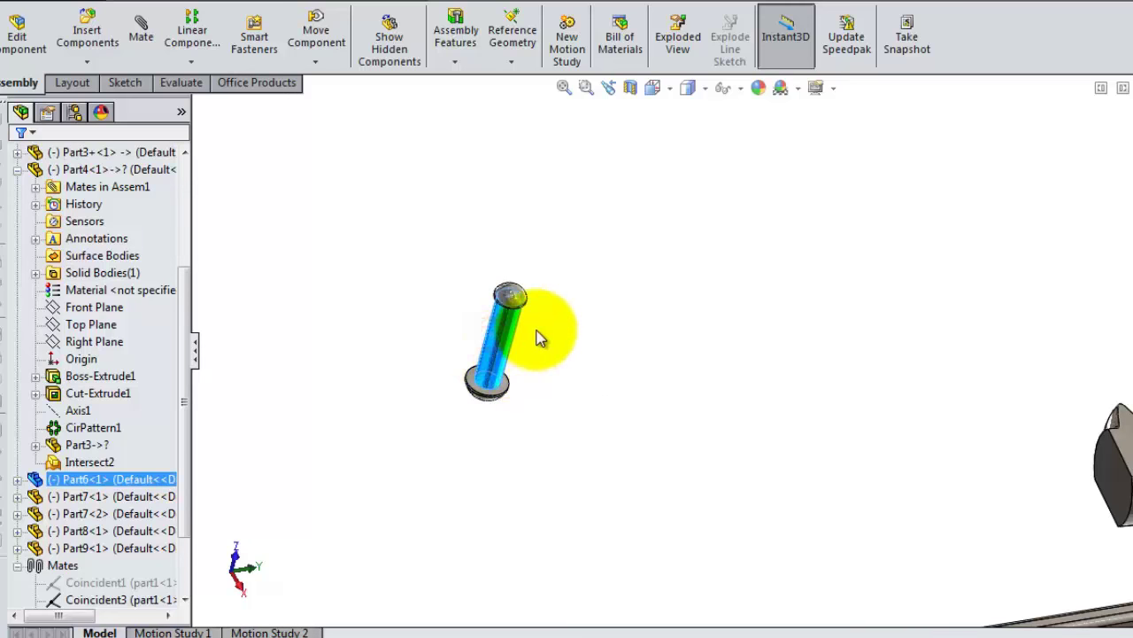
{"action": "left_click", "coordinate": [137, 42]}
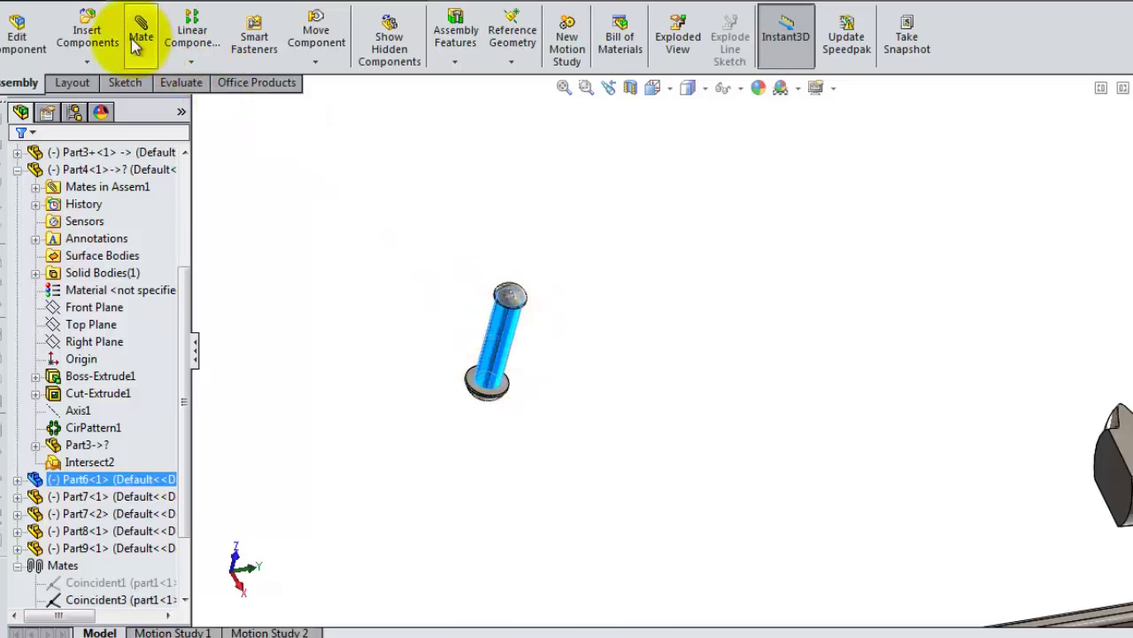
- Make the pin concentric with the hole in the jaw housing as Concentric2
{"action": "scroll", "coordinate": [732, 389], "scroll_direction": "up", "scroll_amount": 3}
{"action": "scroll", "coordinate": [929, 396], "scroll_direction": "down", "scroll_amount": 5}
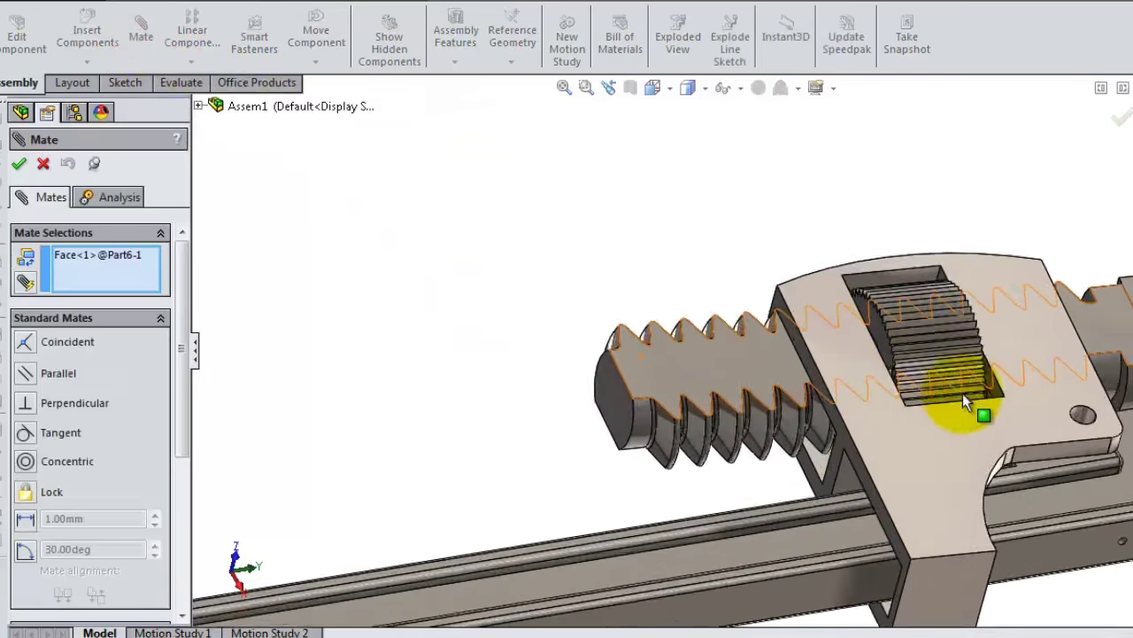
{"action": "scroll", "coordinate": [965, 403], "scroll_direction": "down", "scroll_amount": 3}
{"action": "left_click", "coordinate": [1078, 418]}
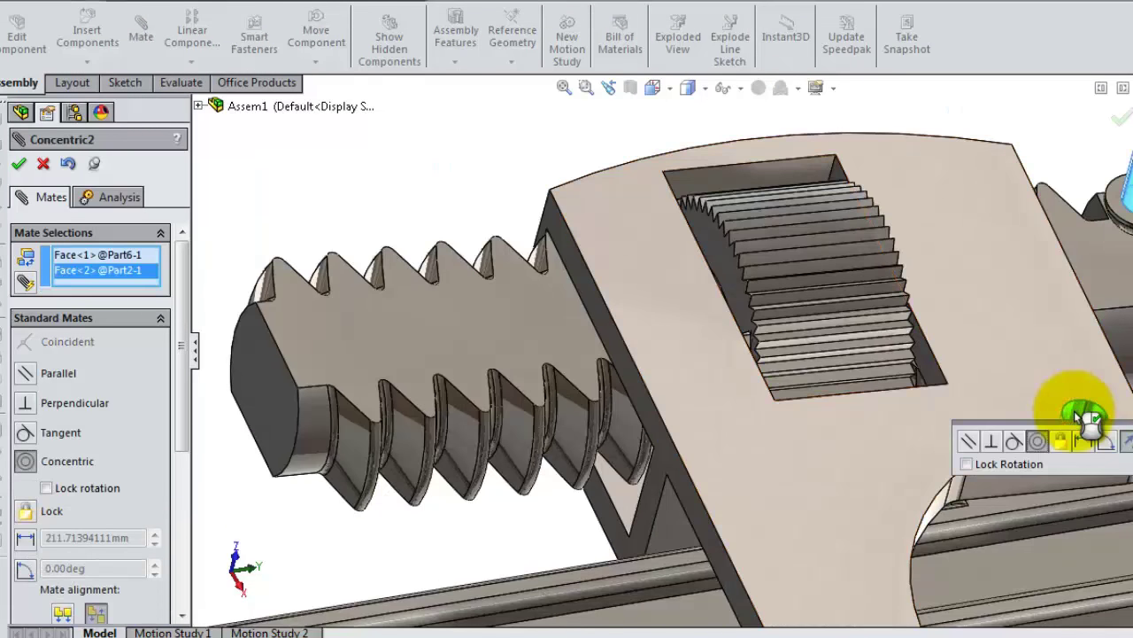
{"action": "left_click", "coordinate": [1126, 441]}
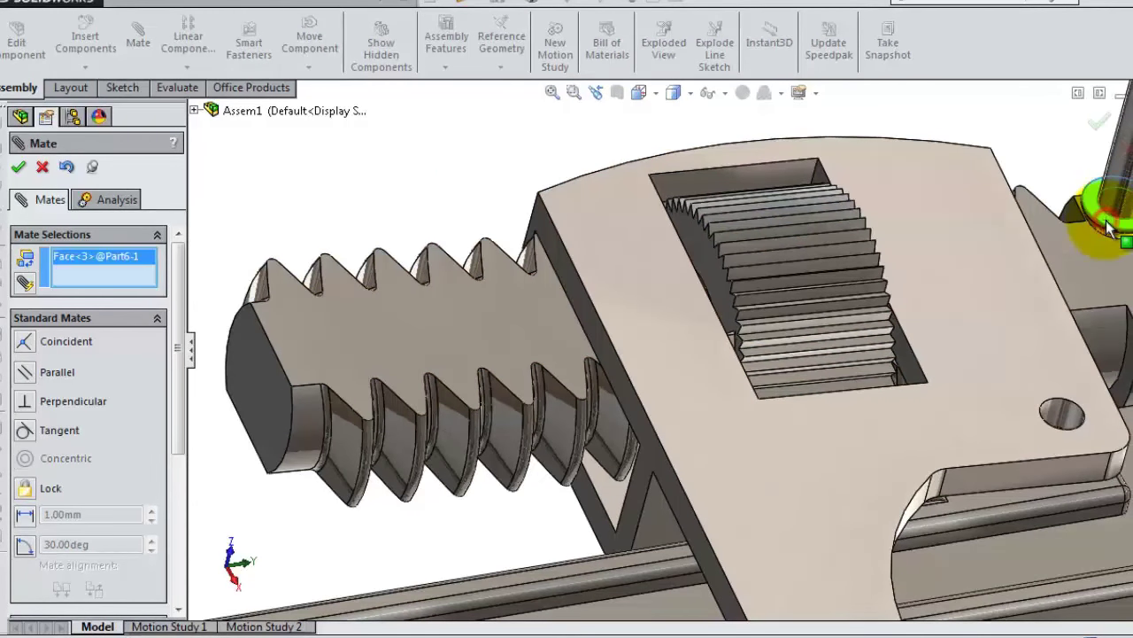
- Seat the pin head on the housing face as Coincident4 with flipped alignment
{"action": "left_click", "coordinate": [1043, 338]}
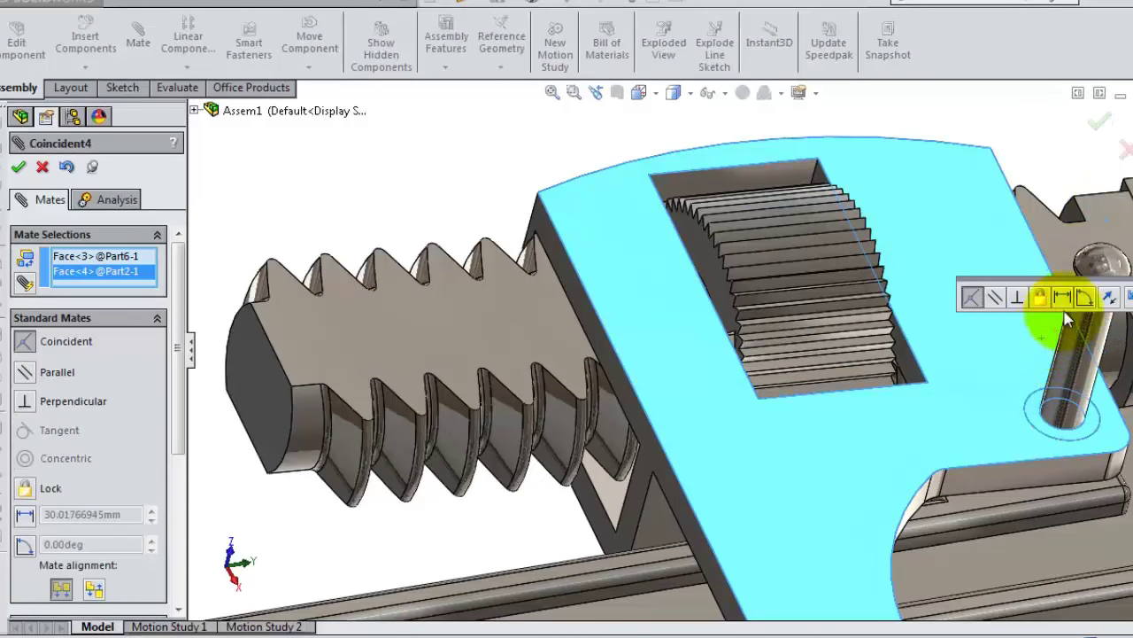
{"action": "left_click", "coordinate": [1108, 296]}
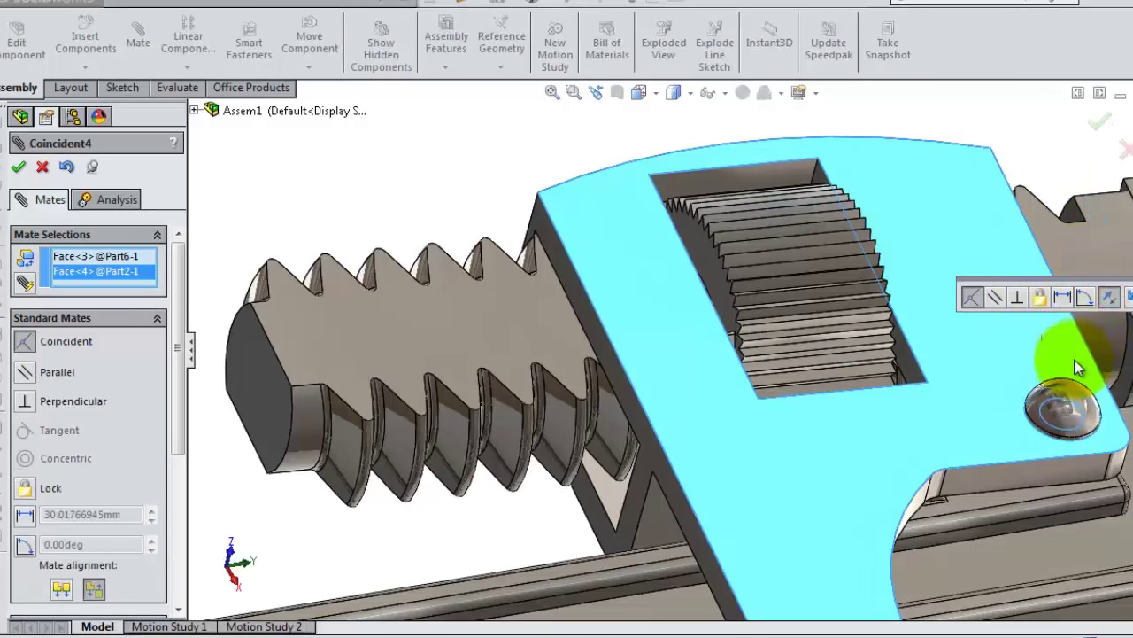
{"action": "left_click", "coordinate": [561, 400]}
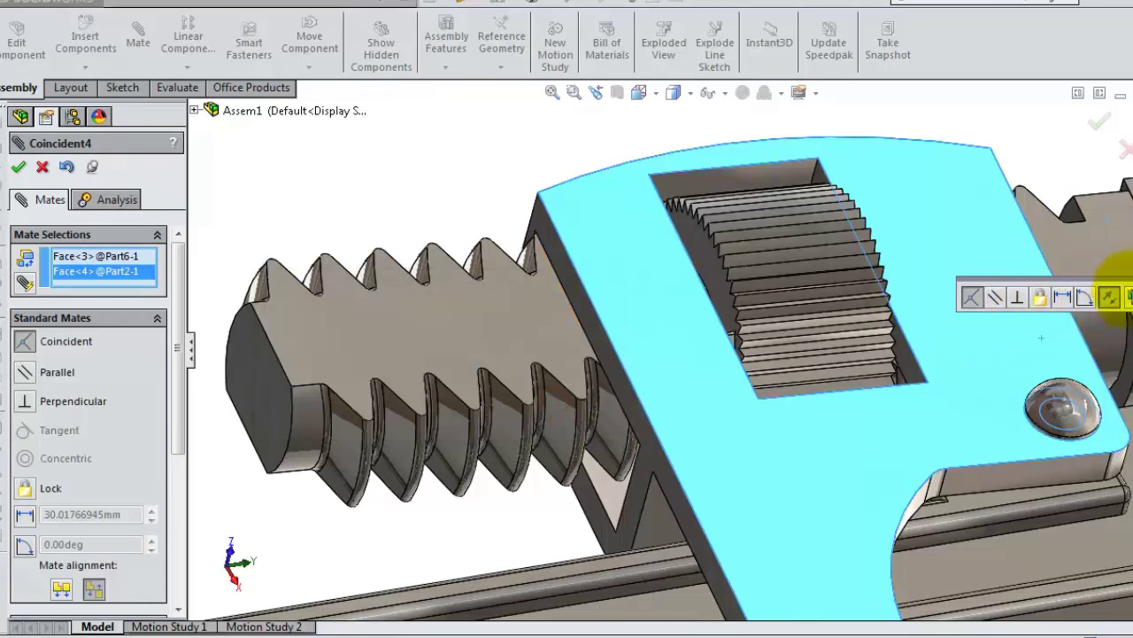
{"action": "left_click", "coordinate": [1128, 298]}
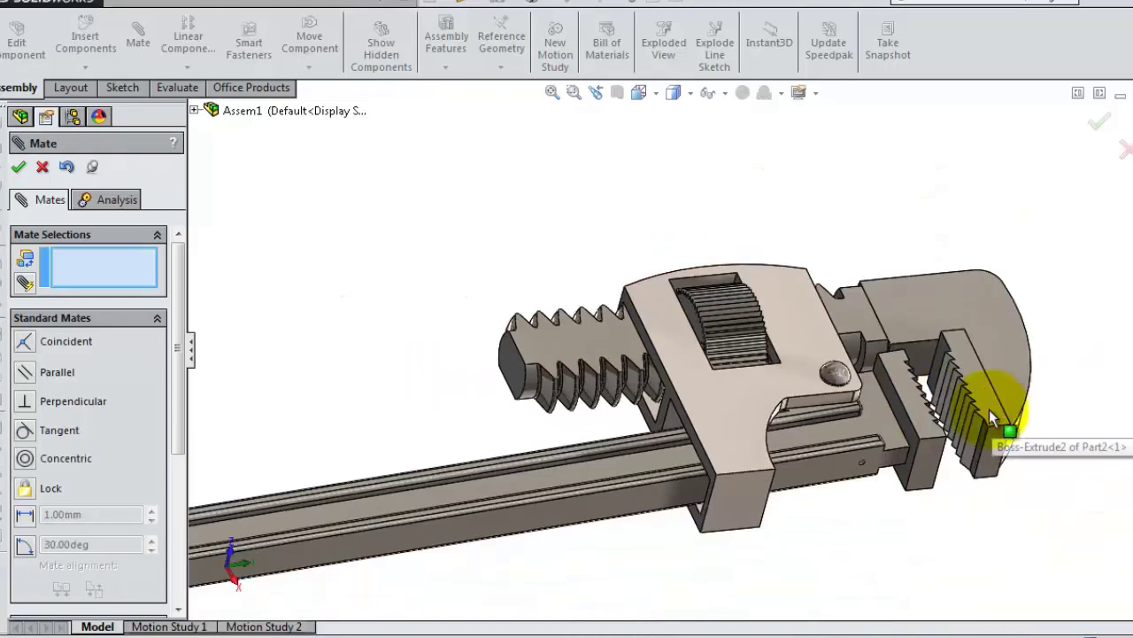
- Make the plate's bar edge concentric with the hole on the handle rail
{"action": "scroll", "coordinate": [527, 368], "scroll_direction": "up", "scroll_amount": 3}
{"action": "scroll", "coordinate": [443, 274], "scroll_direction": "up", "scroll_amount": 2}
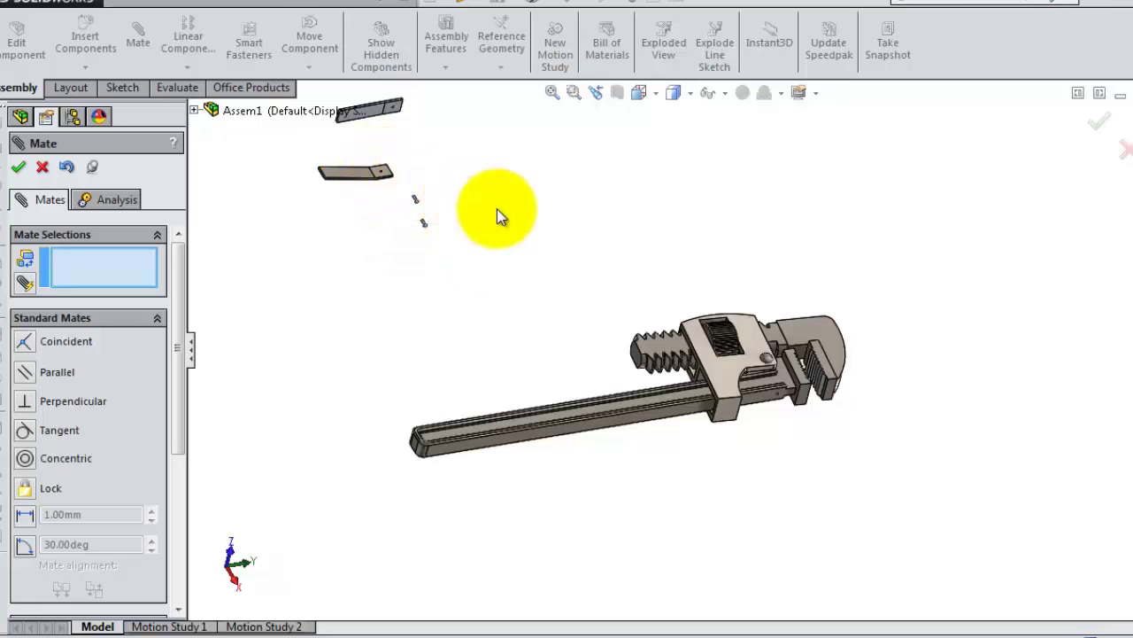
{"action": "middle_click_drag", "start_coordinate": [497, 208], "coordinate": [537, 305]}
{"action": "scroll", "coordinate": [531, 293], "scroll_direction": "down", "scroll_amount": 2}
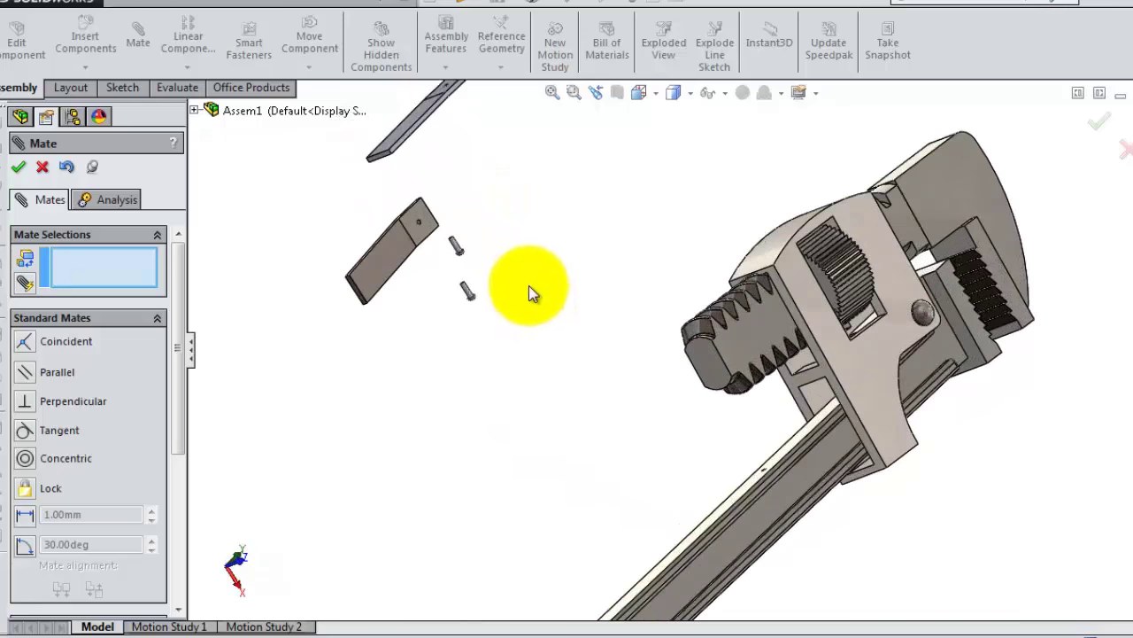
{"action": "scroll", "coordinate": [479, 276], "scroll_direction": "down", "scroll_amount": 2}
{"action": "left_click", "coordinate": [393, 202]}
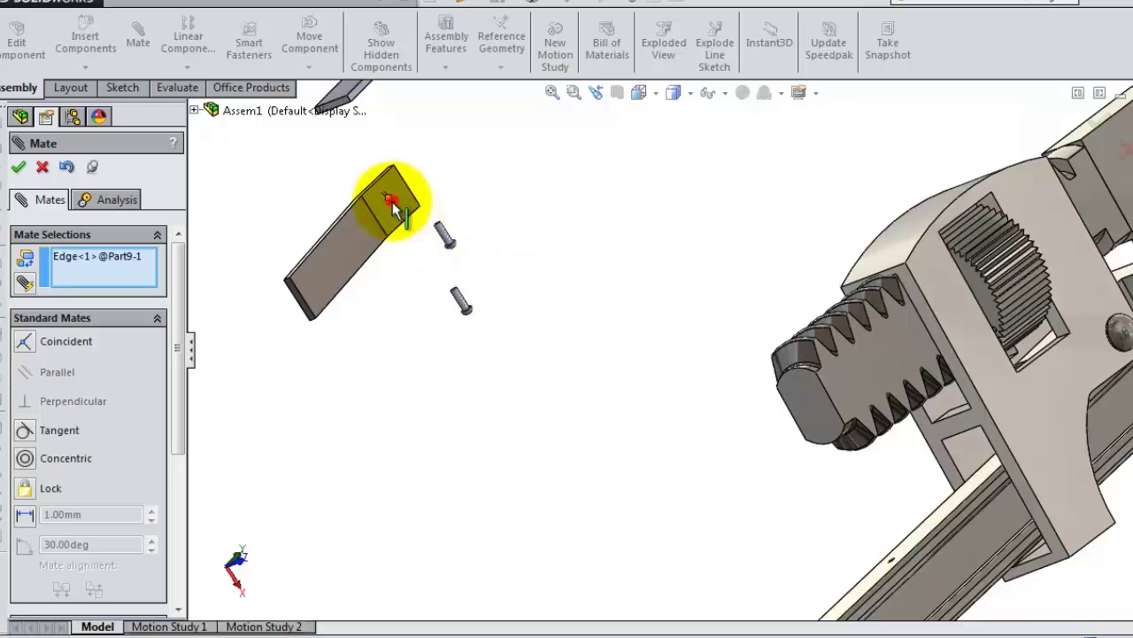
{"action": "scroll", "coordinate": [850, 522], "scroll_direction": "down", "scroll_amount": 3}
{"action": "scroll", "coordinate": [888, 545], "scroll_direction": "down", "scroll_amount": 2}
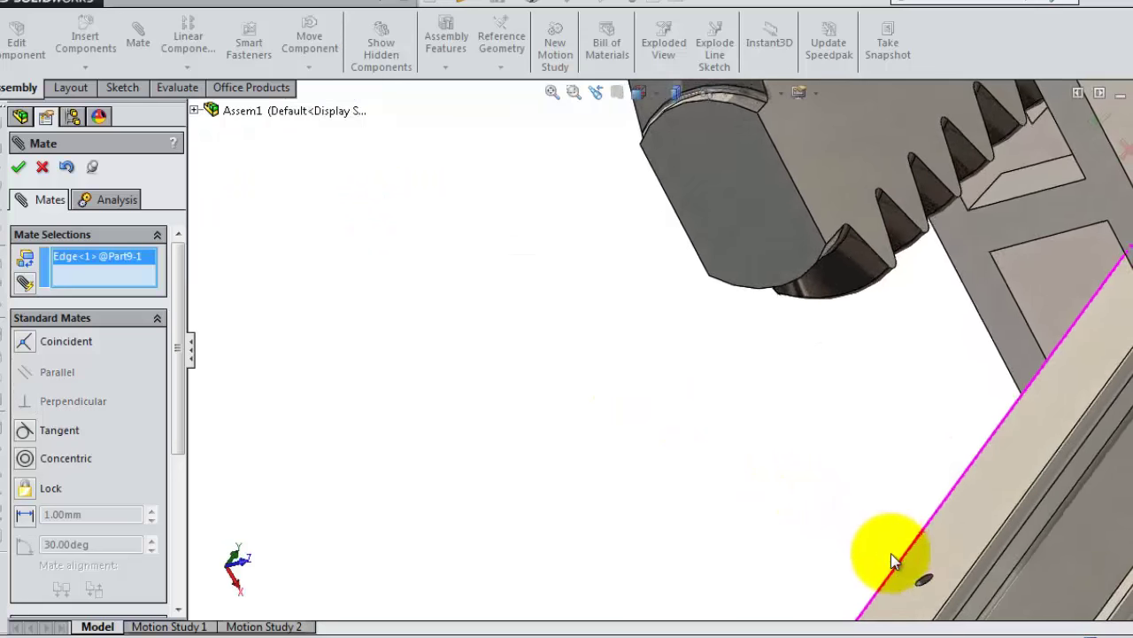
{"action": "scroll", "coordinate": [903, 549], "scroll_direction": "down", "scroll_amount": 2}
{"action": "left_click", "coordinate": [912, 546]}
{"action": "left_click", "coordinate": [912, 546]}
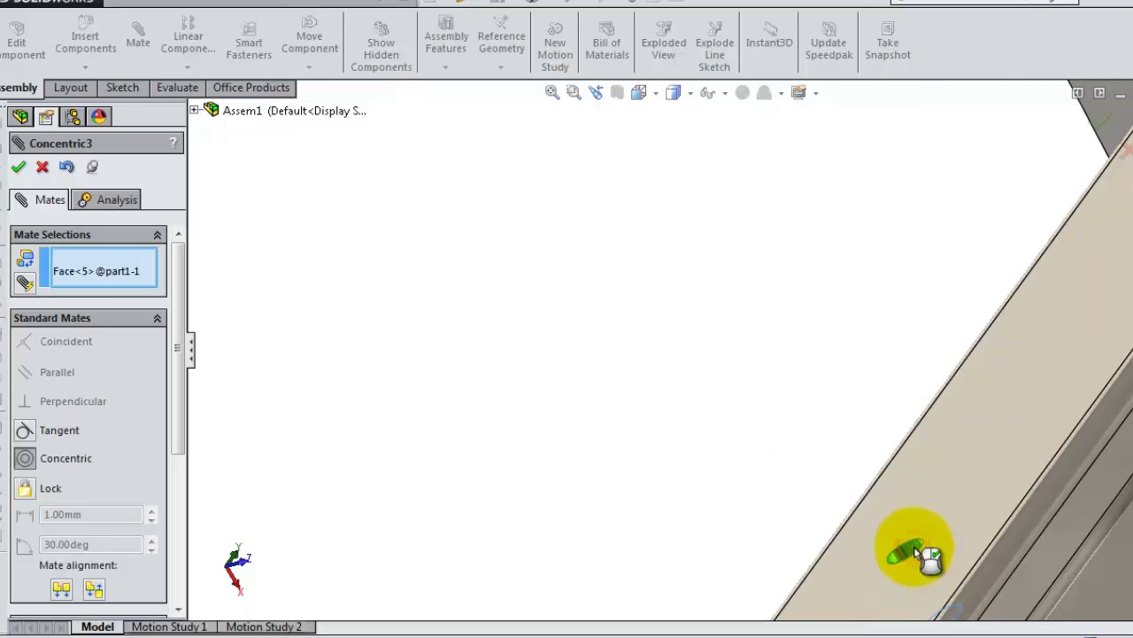
{"action": "left_click", "coordinate": [1061, 580]}
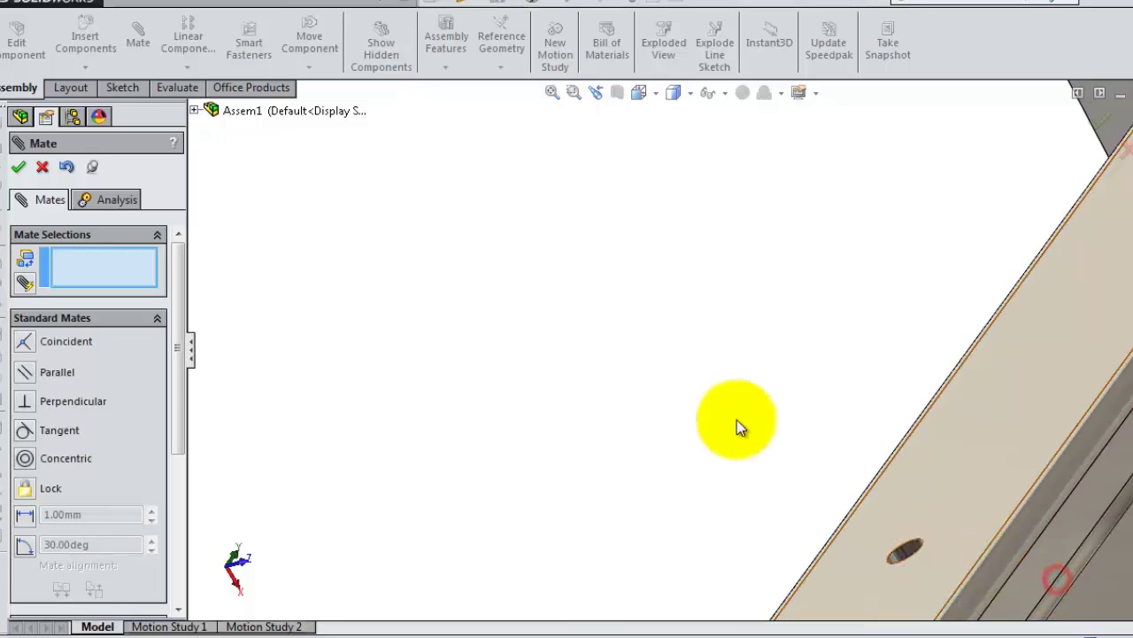
- Lay the Part9 plate against the rail face as Coincident5 with flipped alignment, then slide it to test
{"action": "scroll", "coordinate": [737, 419], "scroll_direction": "up", "scroll_amount": 2}
{"action": "scroll", "coordinate": [644, 370], "scroll_direction": "up", "scroll_amount": 3}
{"action": "scroll", "coordinate": [512, 315], "scroll_direction": "up", "scroll_amount": 3}
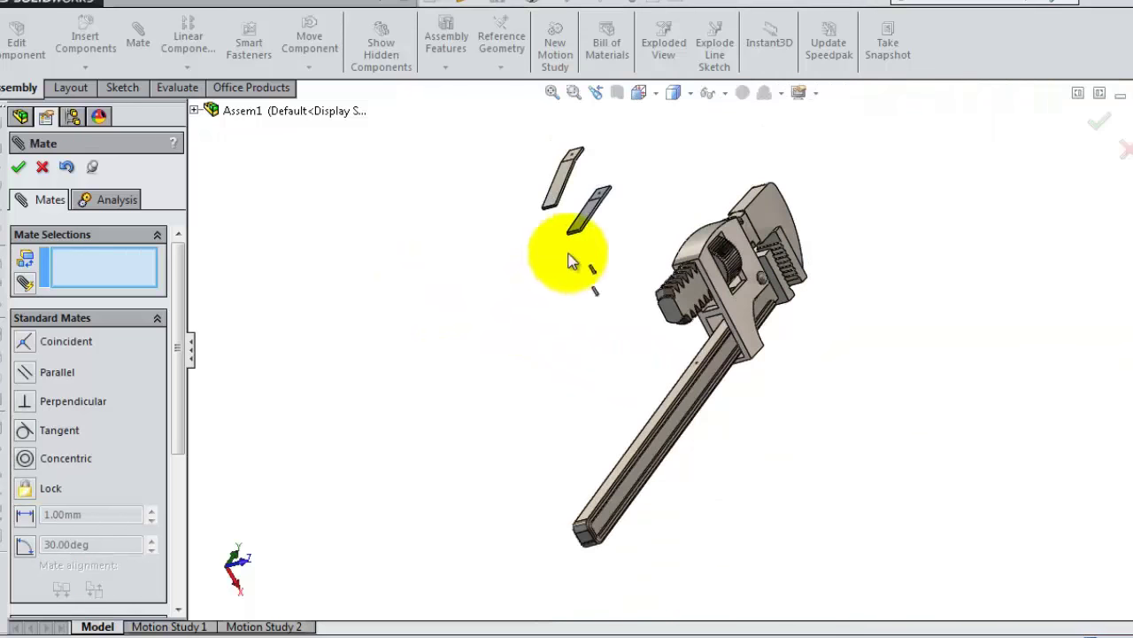
{"action": "scroll", "coordinate": [585, 173], "scroll_direction": "down", "scroll_amount": 2}
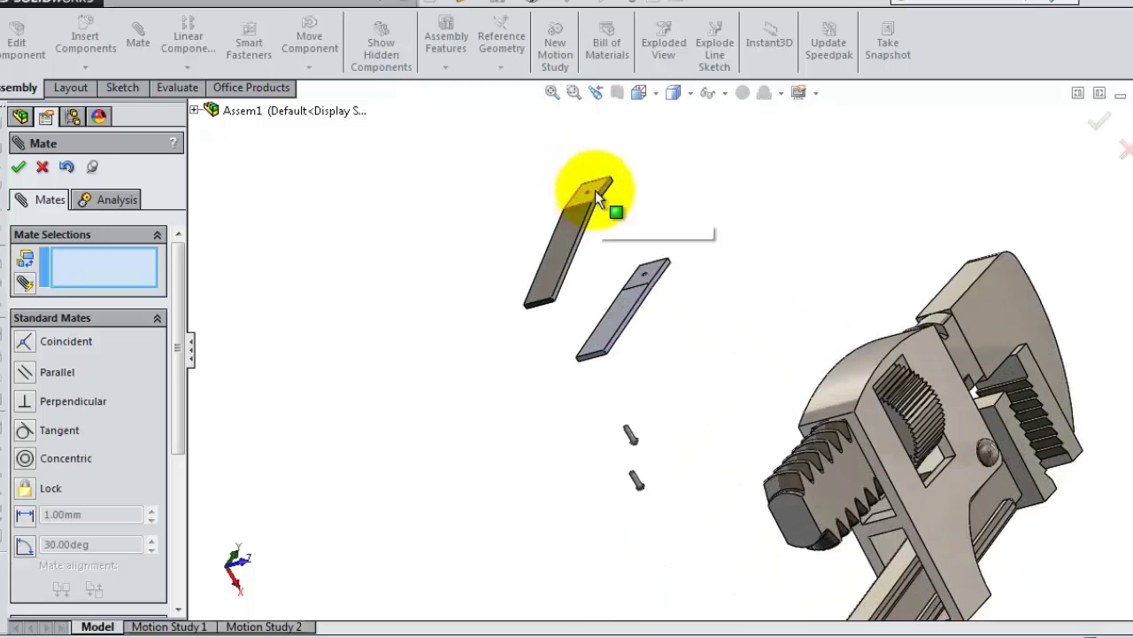
{"action": "left_click", "coordinate": [595, 190]}
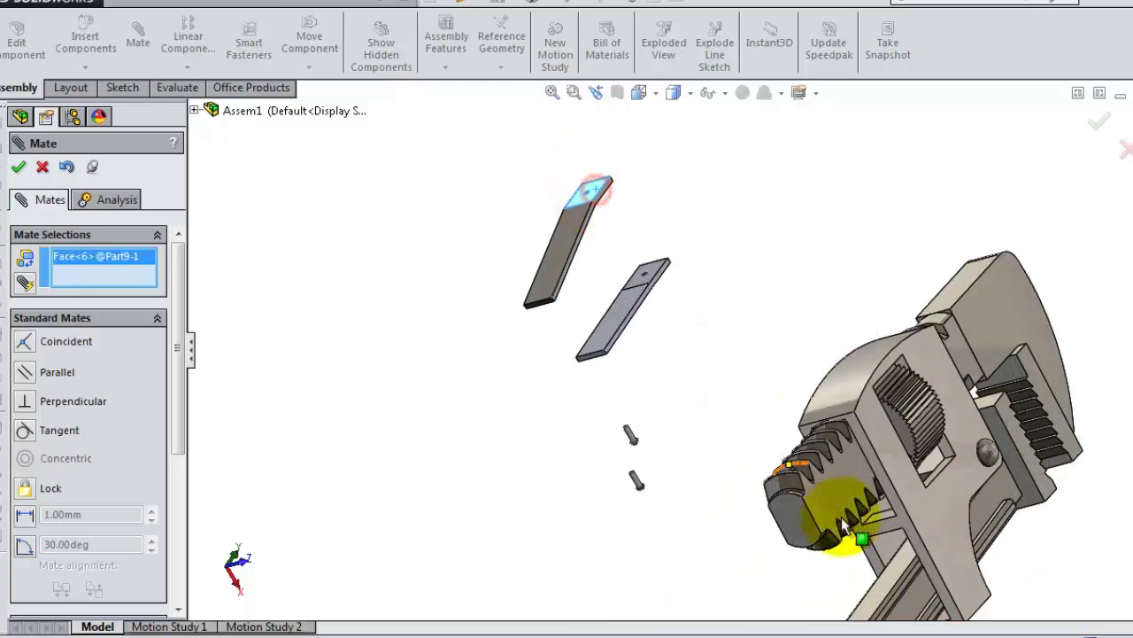
{"action": "left_click", "coordinate": [886, 585]}
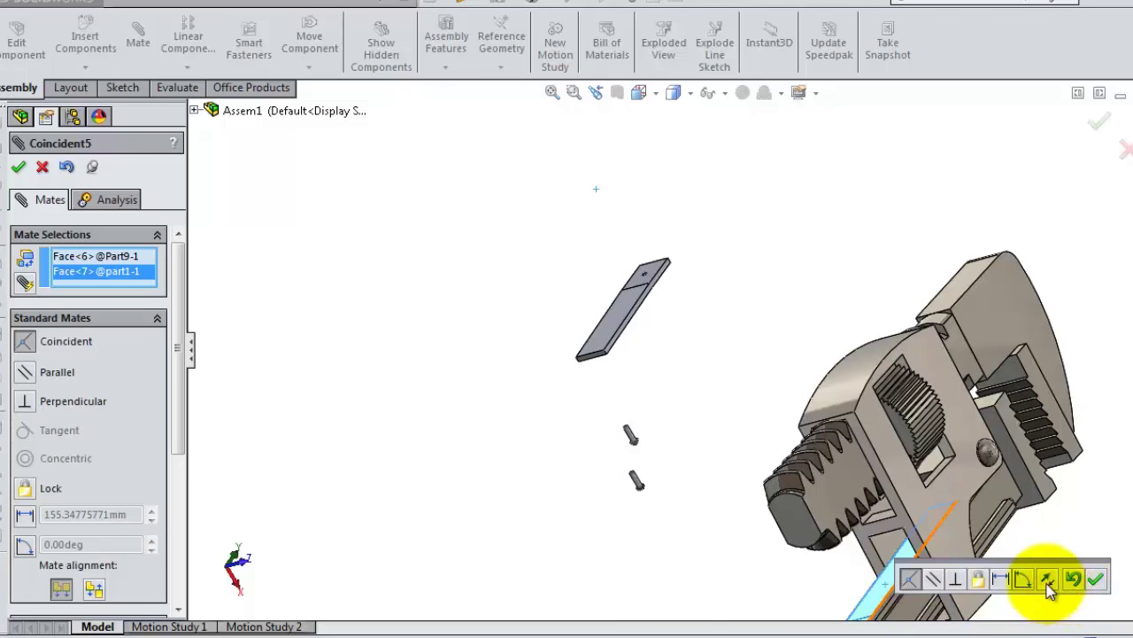
{"action": "left_click", "coordinate": [1047, 582]}
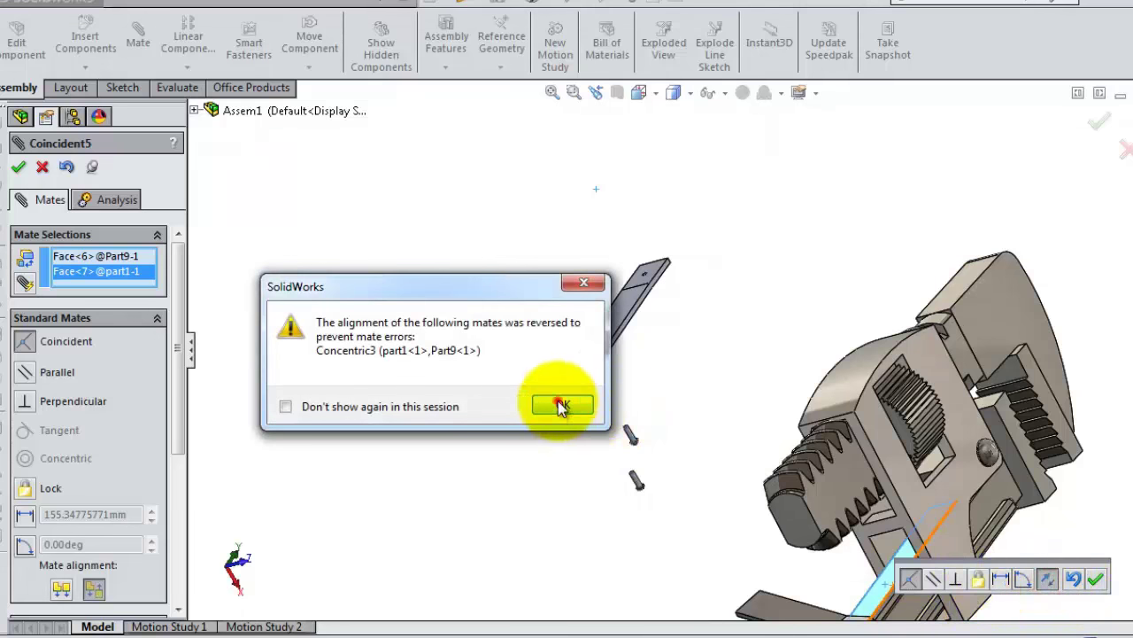
{"action": "left_click", "coordinate": [560, 406]}
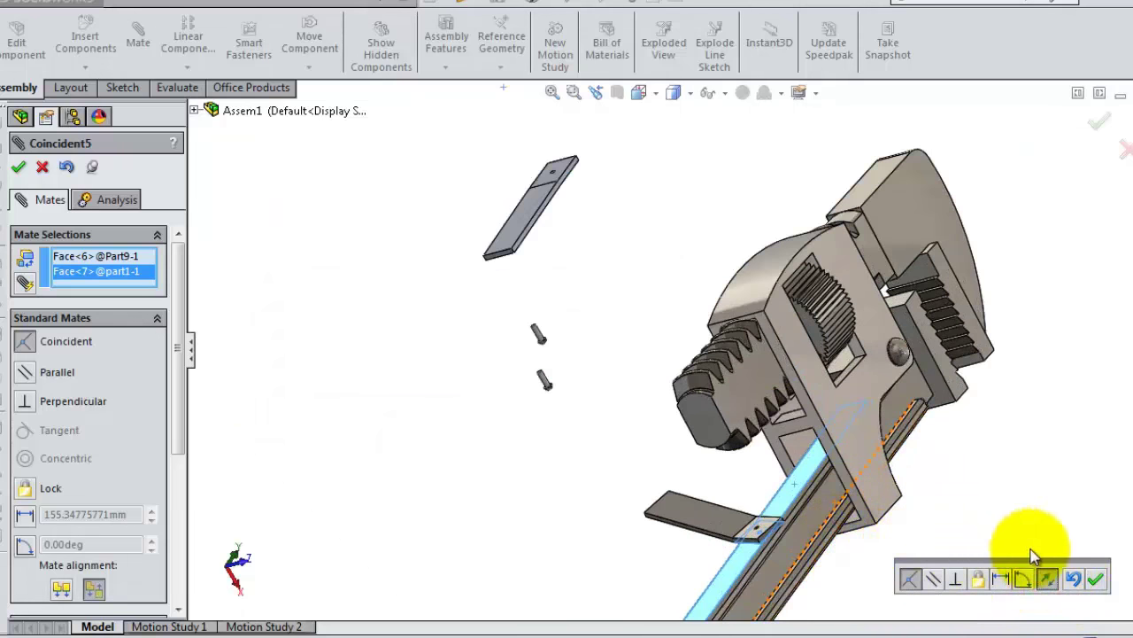
{"action": "left_click", "coordinate": [1096, 578]}
{"action": "left_click", "coordinate": [696, 509]}
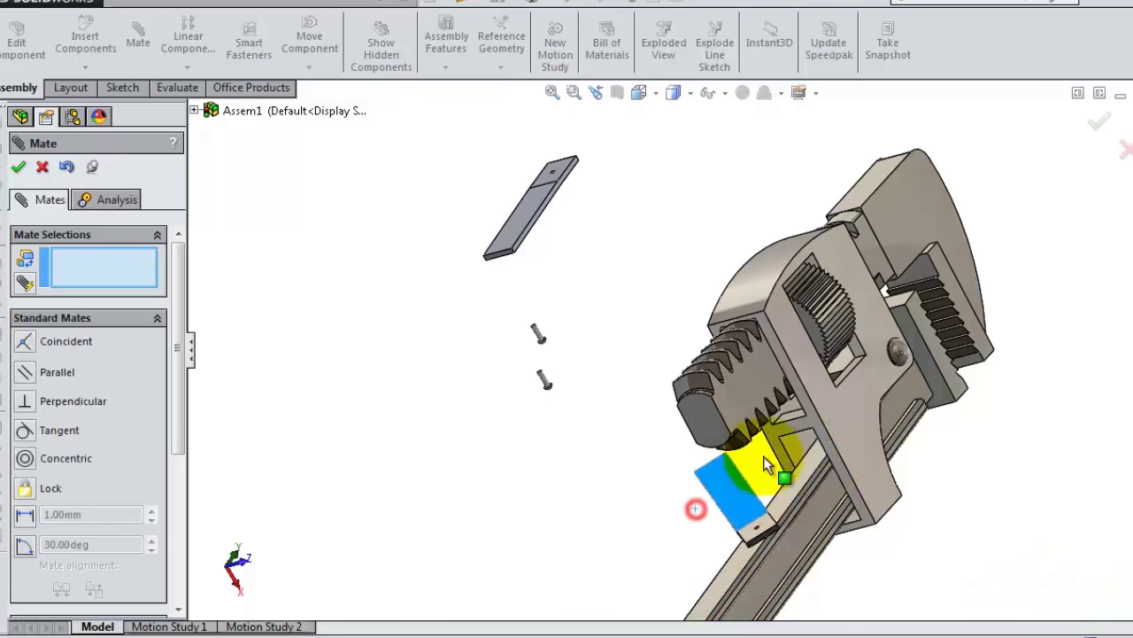
{"action": "mouse_move", "coordinate": [765, 461]}
{"action": "left_mouse_down"}
{"action": "mouse_move", "coordinate": [799, 472]}
{"action": "mouse_move", "coordinate": [799, 438]}
{"action": "left_mouse_up"}
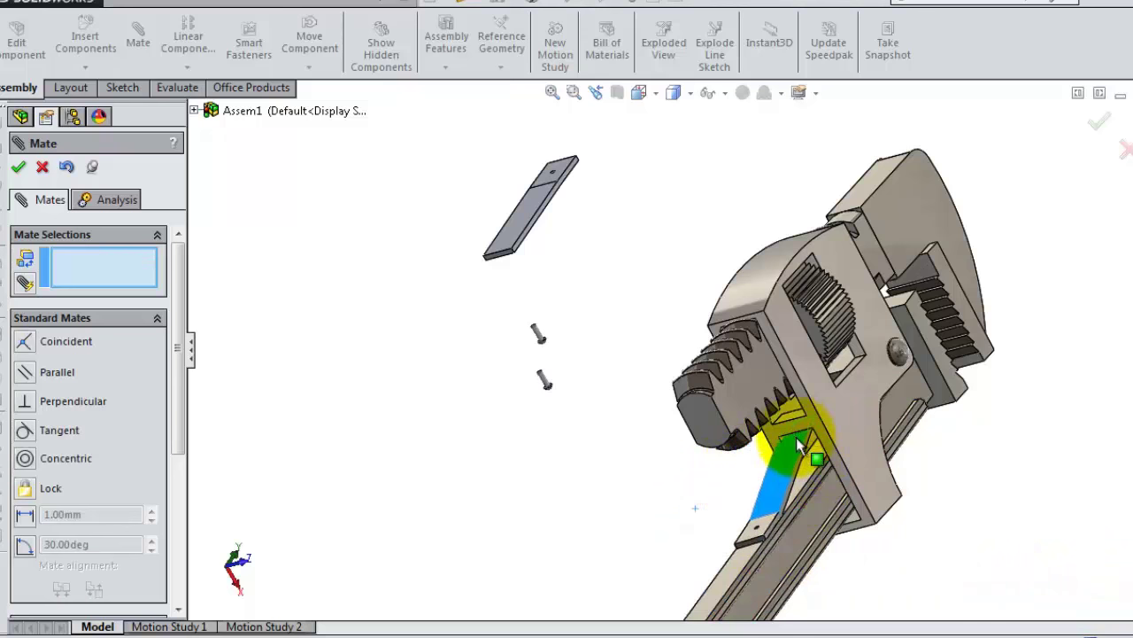
{"action": "scroll", "coordinate": [558, 196], "scroll_direction": "down", "scroll_amount": 1}
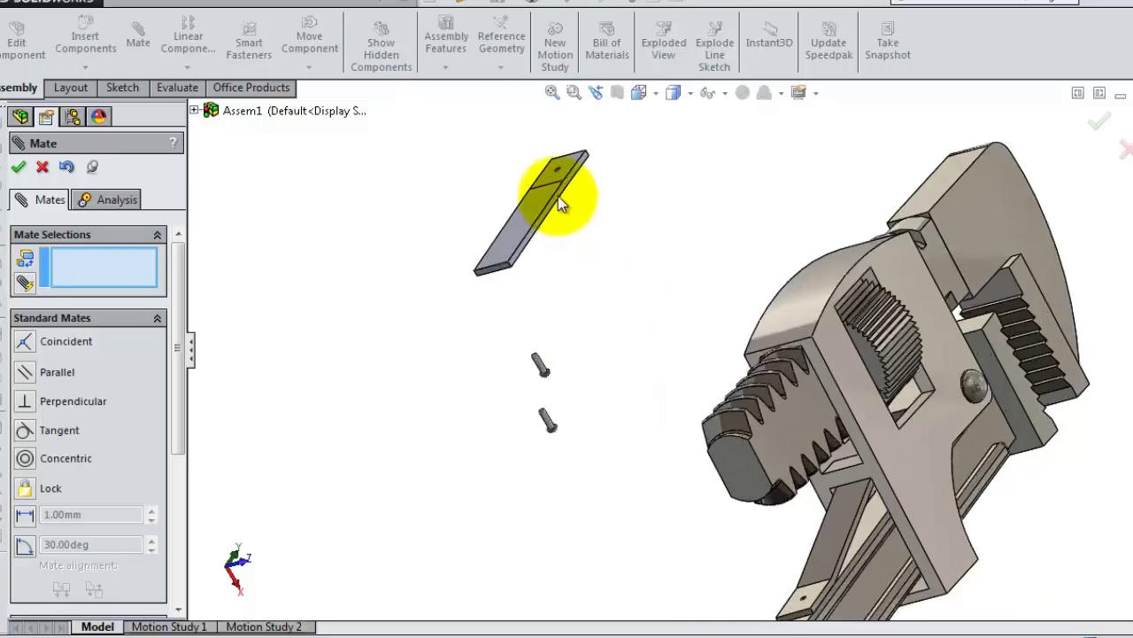
- Mate the Part8 strip's end face coincident to the handle face with alignment flipped
{"action": "scroll", "coordinate": [576, 181], "scroll_direction": "down", "scroll_amount": 2}
{"action": "scroll", "coordinate": [609, 185], "scroll_direction": "down", "scroll_amount": 2}
{"action": "left_click", "coordinate": [620, 197]}
{"action": "scroll", "coordinate": [771, 301], "scroll_direction": "up", "scroll_amount": 3}
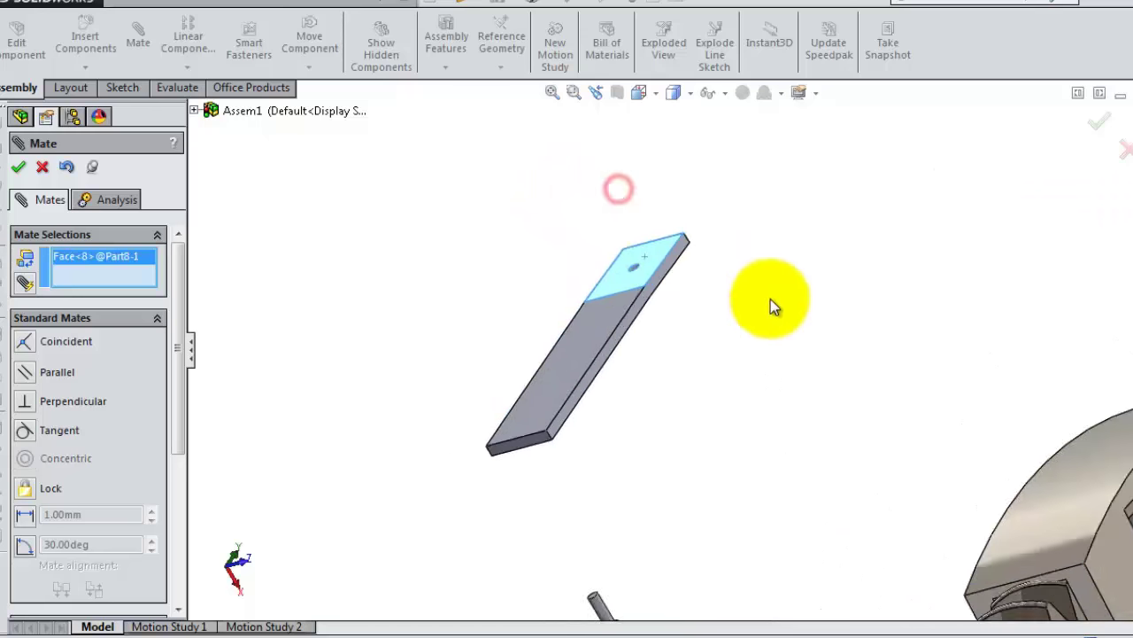
{"action": "scroll", "coordinate": [873, 451], "scroll_direction": "up", "scroll_amount": 2}
{"action": "scroll", "coordinate": [898, 463], "scroll_direction": "up", "scroll_amount": 2}
{"action": "scroll", "coordinate": [782, 396], "scroll_direction": "down", "scroll_amount": 5}
{"action": "middle_click_drag", "start_coordinate": [783, 396], "coordinate": [758, 319]}
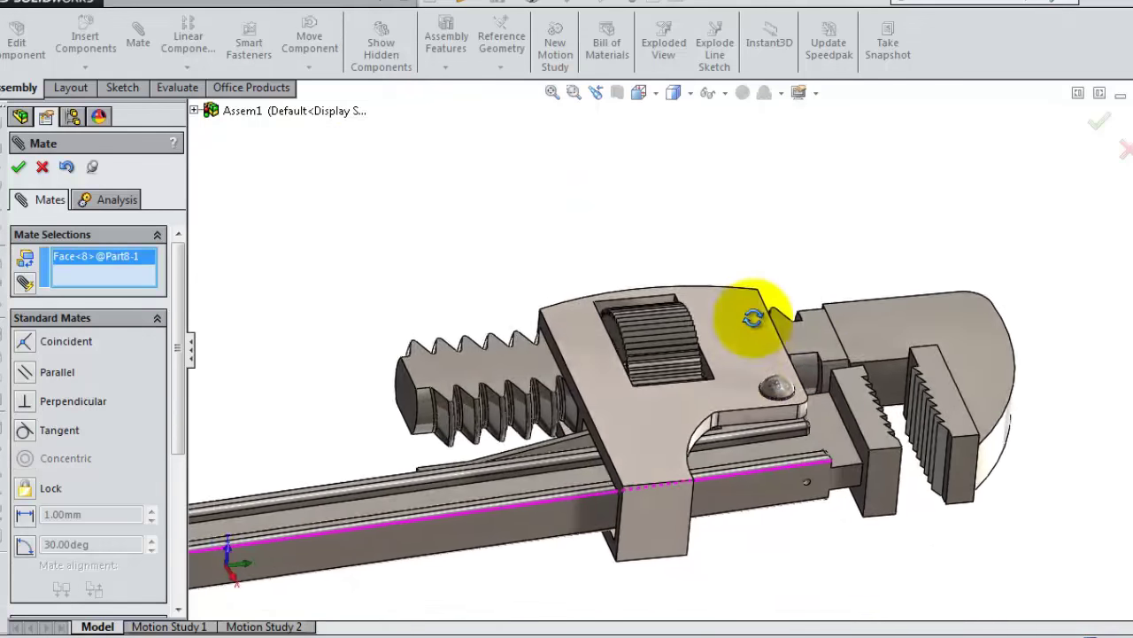
{"action": "left_click", "coordinate": [799, 501]}
{"action": "left_click", "coordinate": [1019, 522]}
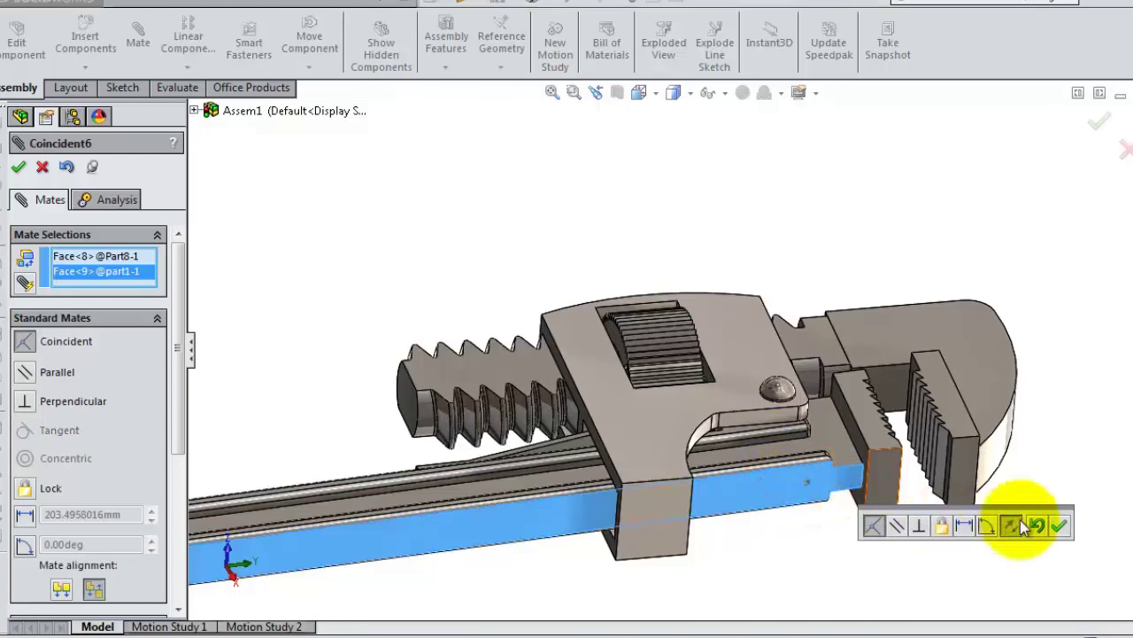
{"action": "left_click", "coordinate": [1063, 529]}
- Line up the strip's hole with the handle's hole using a concentric mate
{"action": "scroll", "coordinate": [443, 305], "scroll_direction": "up", "scroll_amount": 3}
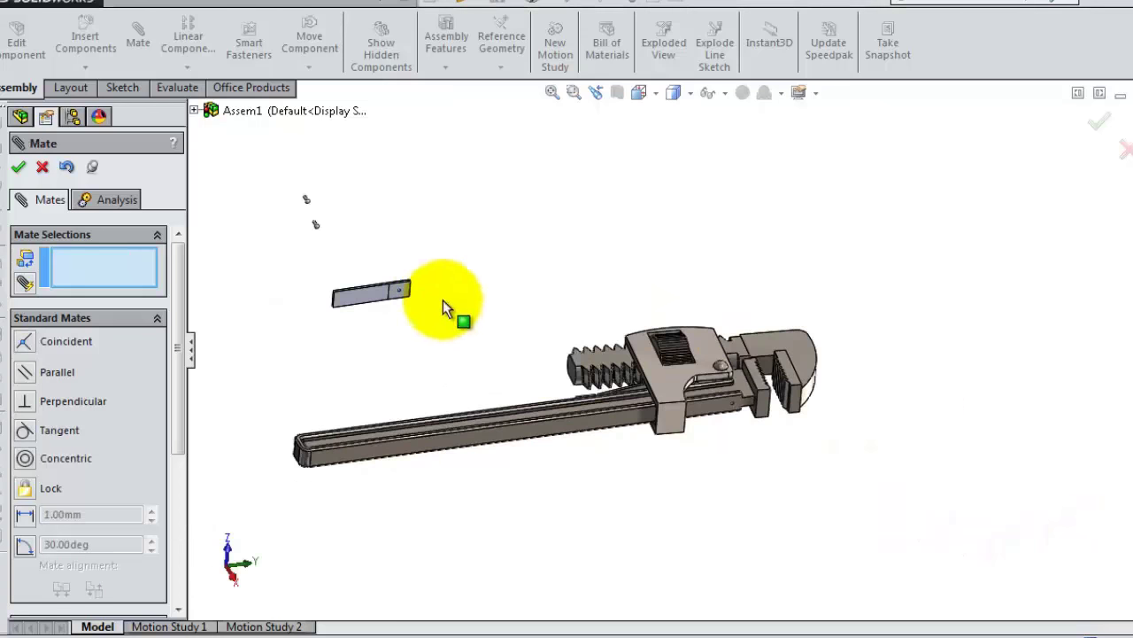
{"action": "scroll", "coordinate": [408, 299], "scroll_direction": "down", "scroll_amount": 3}
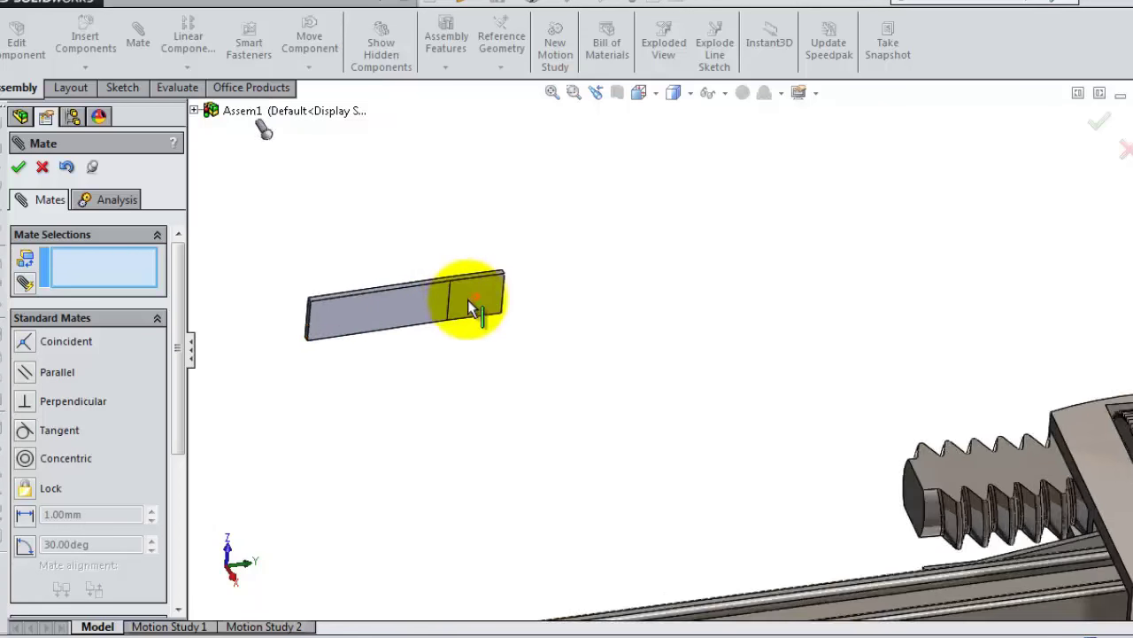
{"action": "scroll", "coordinate": [542, 308], "scroll_direction": "down", "scroll_amount": 3}
{"action": "left_click", "coordinate": [567, 346]}
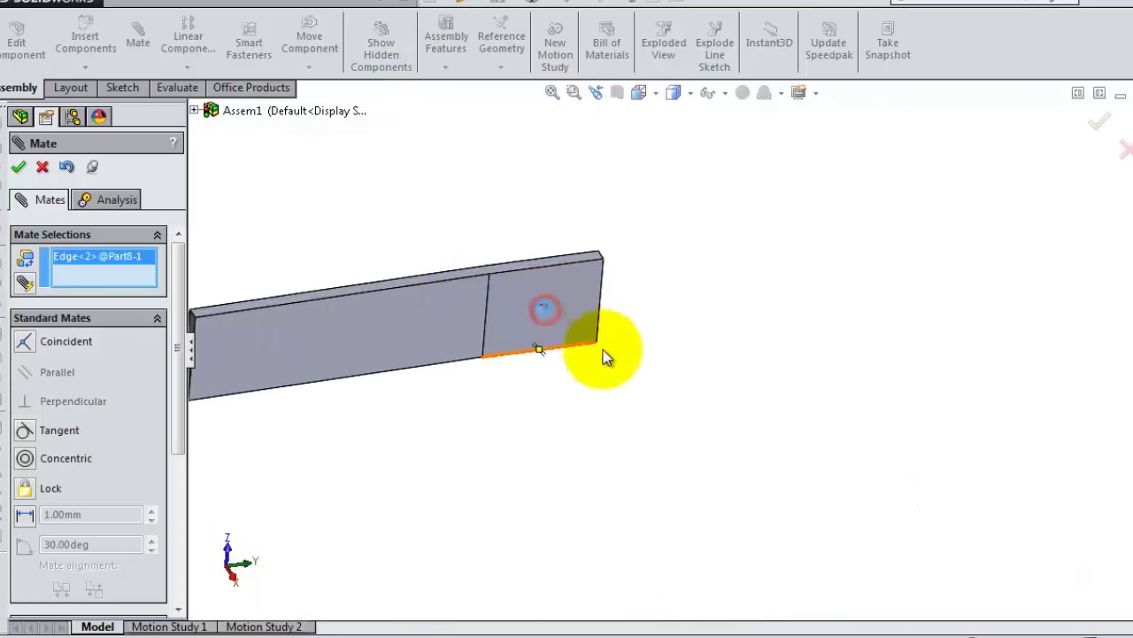
{"action": "scroll", "coordinate": [797, 493], "scroll_direction": "up", "scroll_amount": 5}
{"action": "scroll", "coordinate": [1113, 531], "scroll_direction": "down", "scroll_amount": 4}
{"action": "scroll", "coordinate": [1111, 493], "scroll_direction": "up", "scroll_amount": 3}
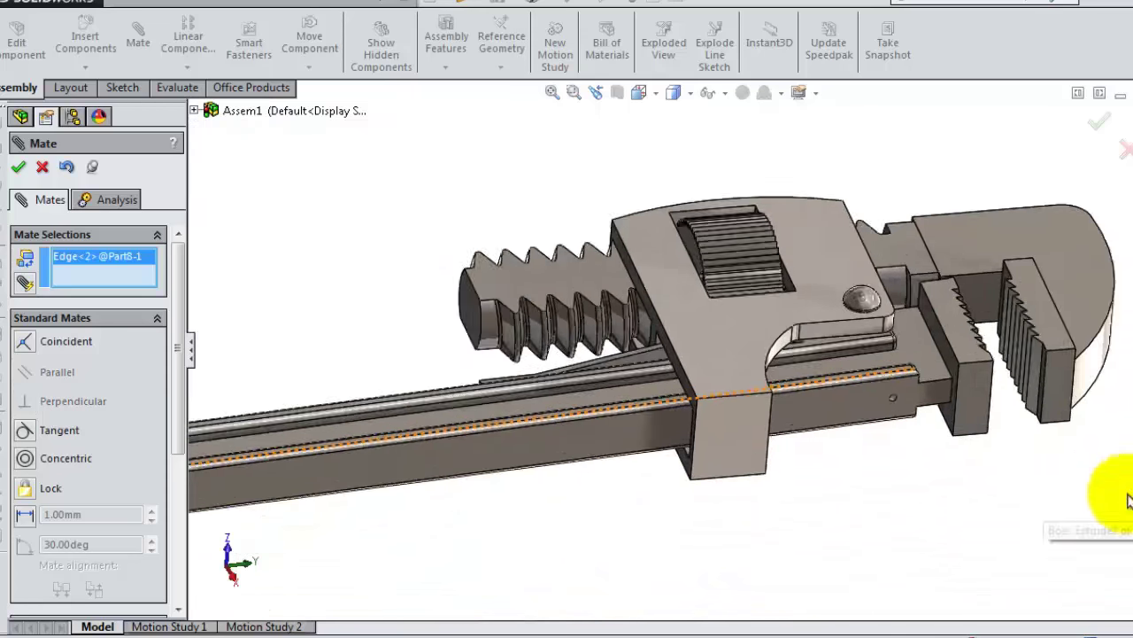
{"action": "scroll", "coordinate": [604, 323], "scroll_direction": "down", "scroll_amount": 5}
{"action": "left_click", "coordinate": [622, 279]}
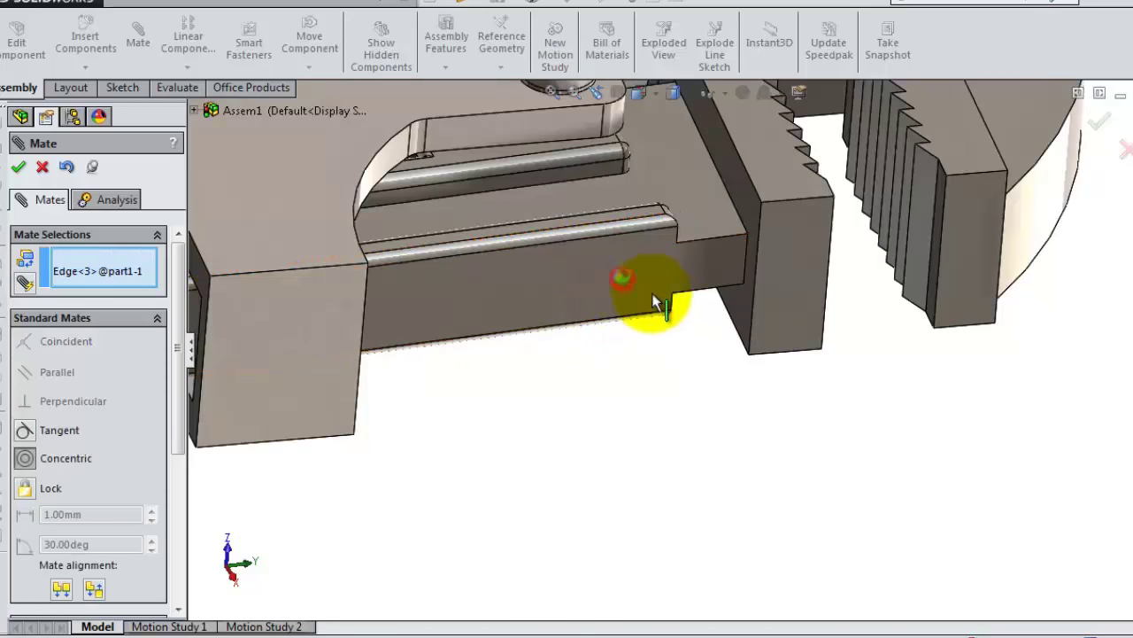
{"action": "left_click", "coordinate": [797, 277]}
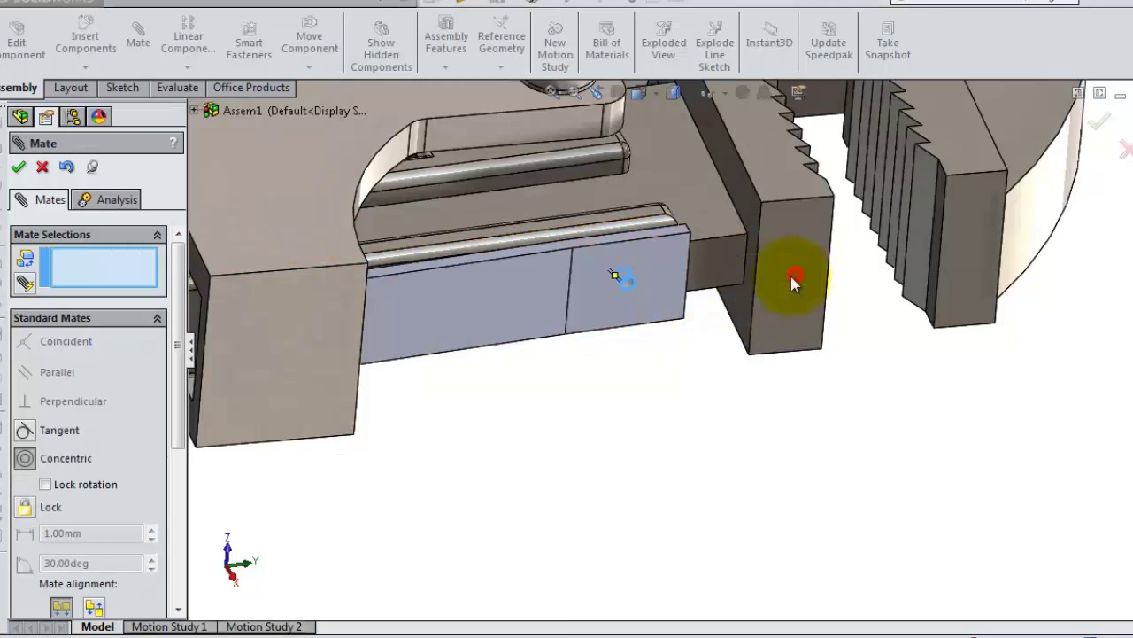
{"action": "scroll", "coordinate": [676, 337], "scroll_direction": "up", "scroll_amount": 2}
{"action": "scroll", "coordinate": [566, 253], "scroll_direction": "up", "scroll_amount": 2}
{"action": "scroll", "coordinate": [600, 329], "scroll_direction": "down", "scroll_amount": 3}
{"action": "scroll", "coordinate": [601, 329], "scroll_direction": "up", "scroll_amount": 1}
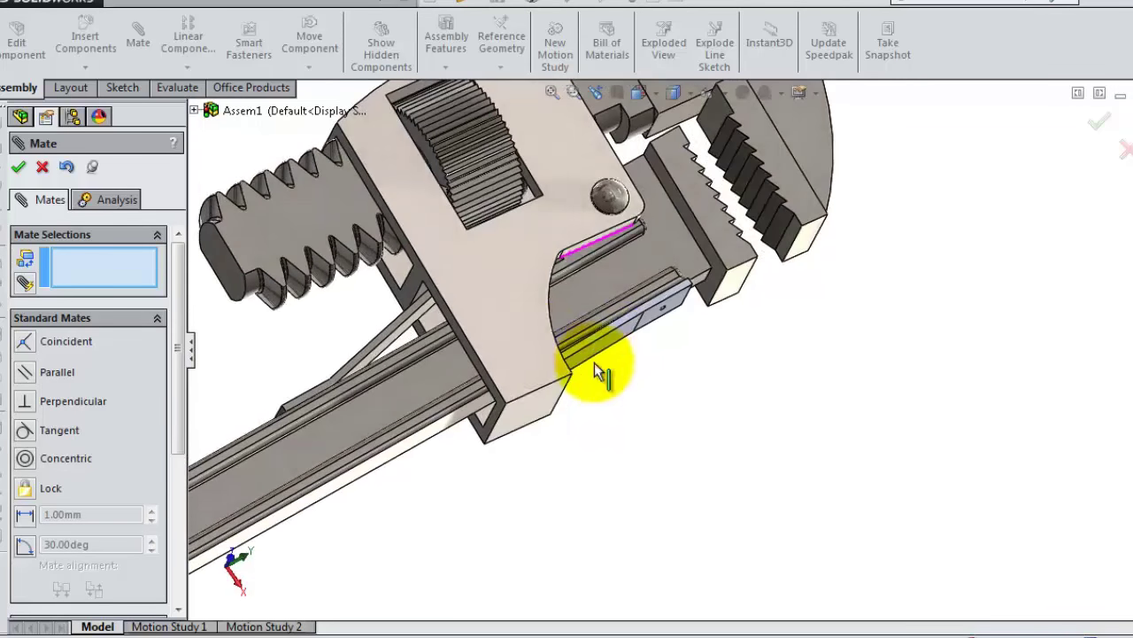
{"action": "mouse_move", "coordinate": [498, 328]}
{"action": "middle_mouse_down"}
{"action": "mouse_move", "coordinate": [523, 353]}
{"action": "mouse_move", "coordinate": [505, 321]}
{"action": "mouse_move", "coordinate": [519, 324]}
{"action": "mouse_move", "coordinate": [506, 330]}
{"action": "mouse_move", "coordinate": [498, 311]}
{"action": "middle_mouse_up"}
{"action": "scroll", "coordinate": [391, 248], "scroll_direction": "up", "scroll_amount": 3}
{"action": "scroll", "coordinate": [341, 291], "scroll_direction": "down", "scroll_amount": 3}
- Add a Coincident mate between the pin face and the strip's hole edge
{"action": "scroll", "coordinate": [341, 290], "scroll_direction": "down", "scroll_amount": 2}
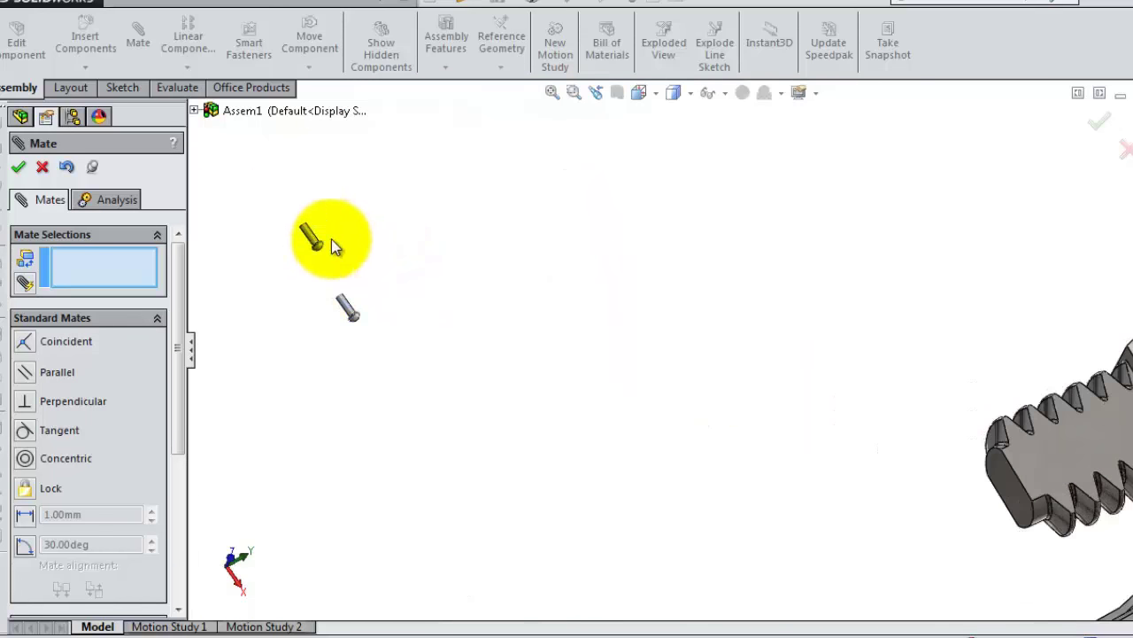
{"action": "left_click", "coordinate": [310, 239]}
{"action": "scroll", "coordinate": [691, 382], "scroll_direction": "up", "scroll_amount": 4}
{"action": "scroll", "coordinate": [885, 478], "scroll_direction": "down", "scroll_amount": 3}
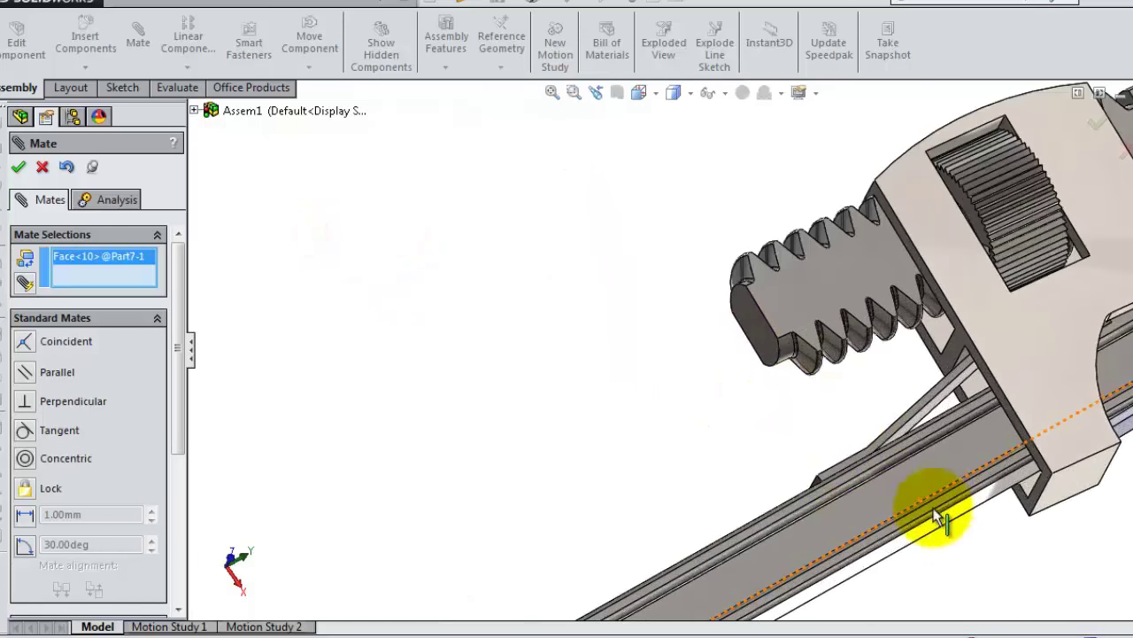
{"action": "middle_click_drag", "start_coordinate": [936, 519], "coordinate": [943, 488]}
{"action": "scroll", "coordinate": [989, 473], "scroll_direction": "up", "scroll_amount": 2}
{"action": "scroll", "coordinate": [920, 289], "scroll_direction": "down", "scroll_amount": 4}
{"action": "scroll", "coordinate": [900, 183], "scroll_direction": "down", "scroll_amount": 2}
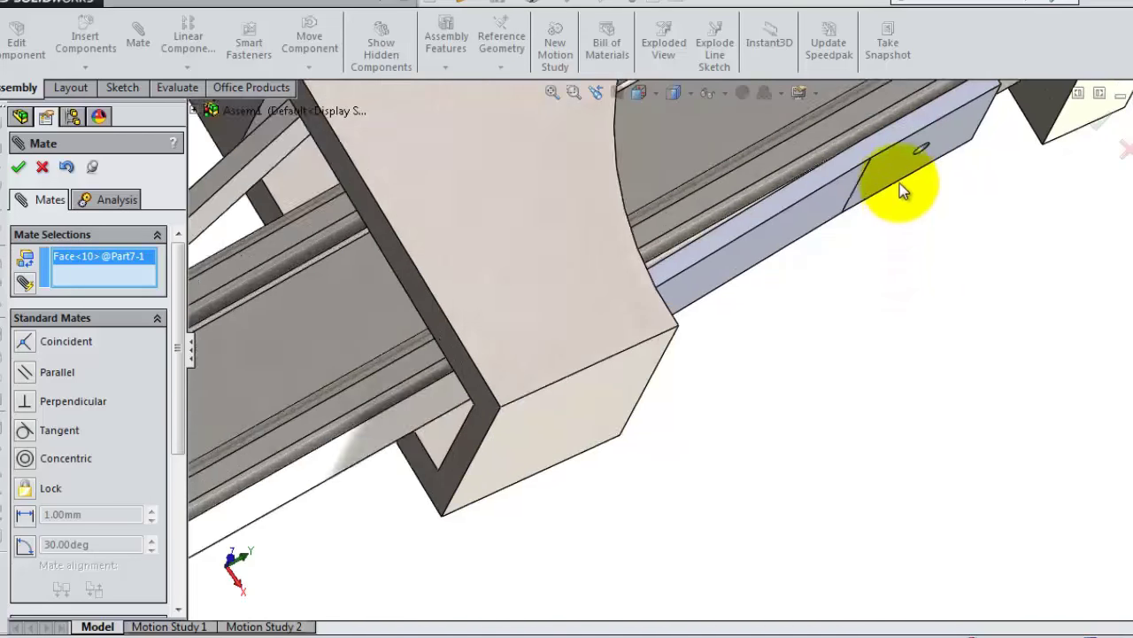
{"action": "scroll", "coordinate": [909, 162], "scroll_direction": "down", "scroll_amount": 2}
{"action": "left_click", "coordinate": [907, 157]}
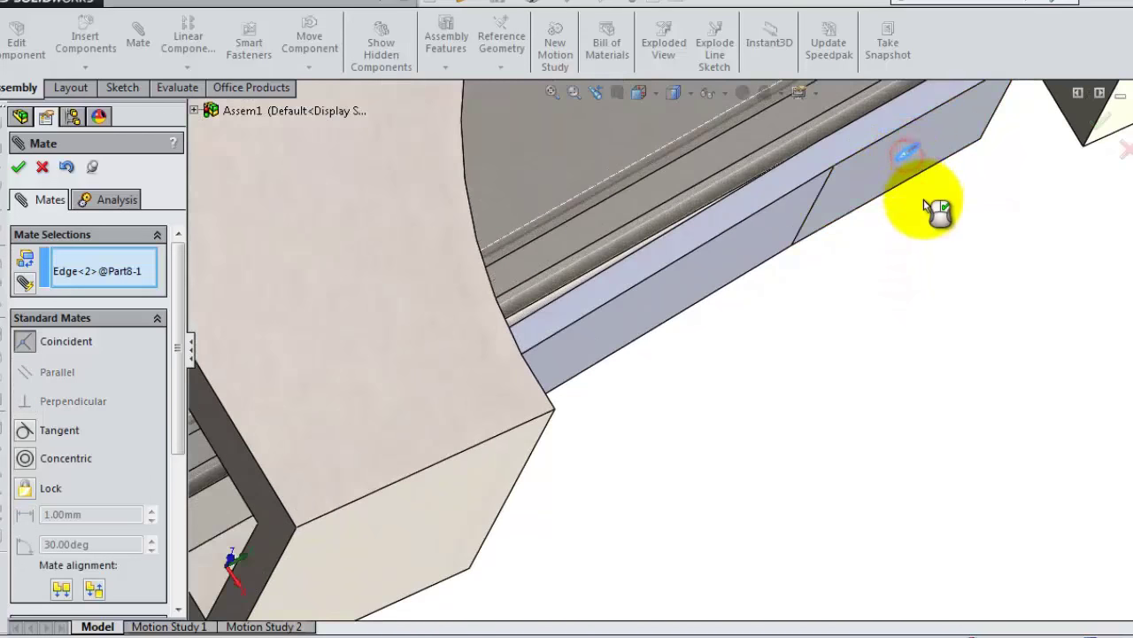
{"action": "scroll", "coordinate": [936, 210], "scroll_direction": "up", "scroll_amount": 3}
{"action": "left_click", "coordinate": [1067, 119]}
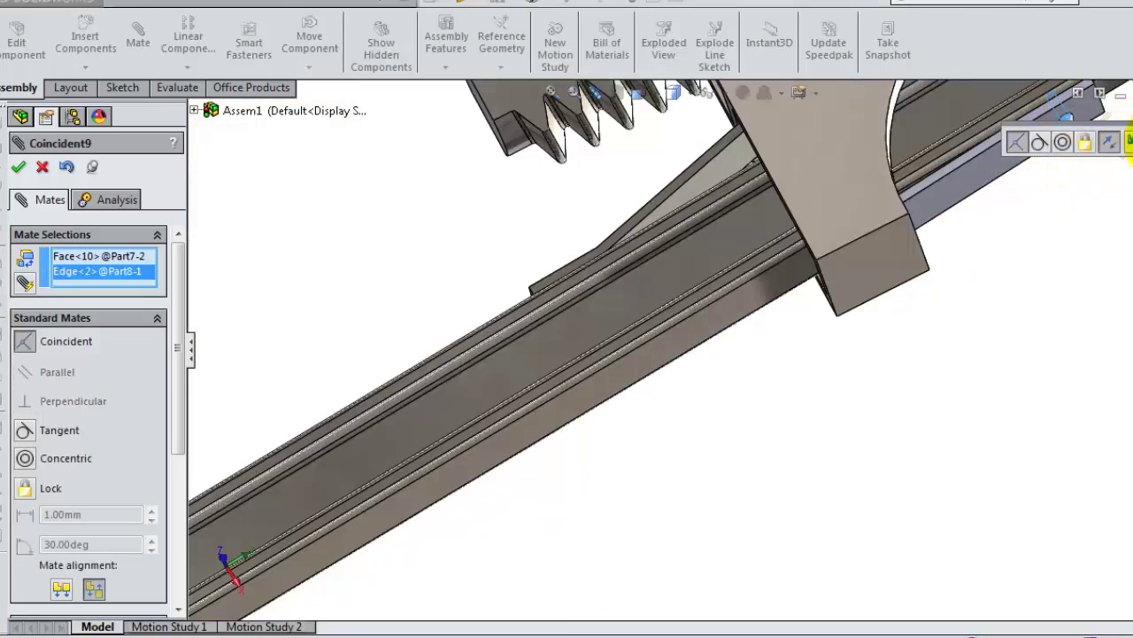
{"action": "left_click", "coordinate": [1130, 142]}
- Make the pin coincident with the small plate face, dismissing the reversed-alignment warning
{"action": "scroll", "coordinate": [885, 177], "scroll_direction": "up", "scroll_amount": 3}
{"action": "scroll", "coordinate": [738, 234], "scroll_direction": "down", "scroll_amount": 2}
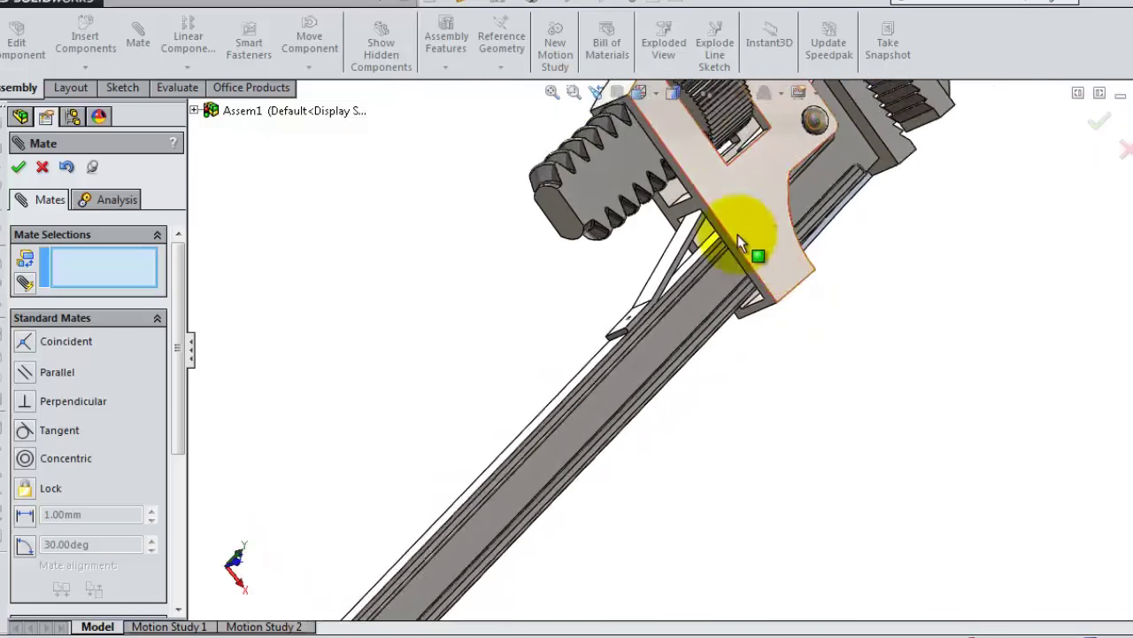
{"action": "scroll", "coordinate": [737, 235], "scroll_direction": "up", "scroll_amount": 3}
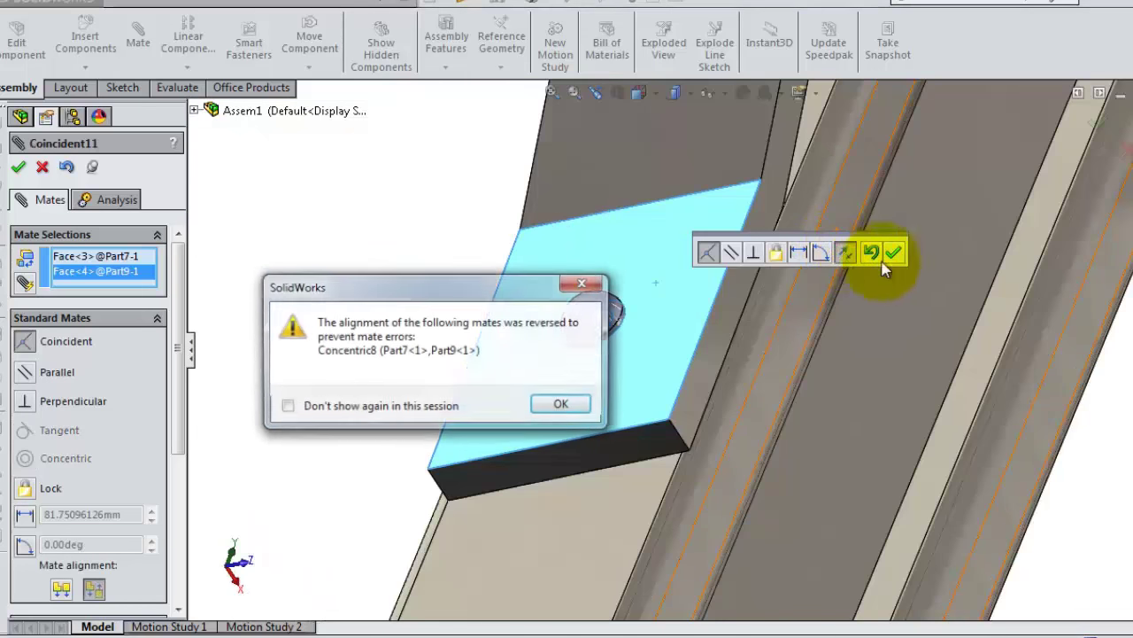
{"action": "left_click", "coordinate": [563, 404]}
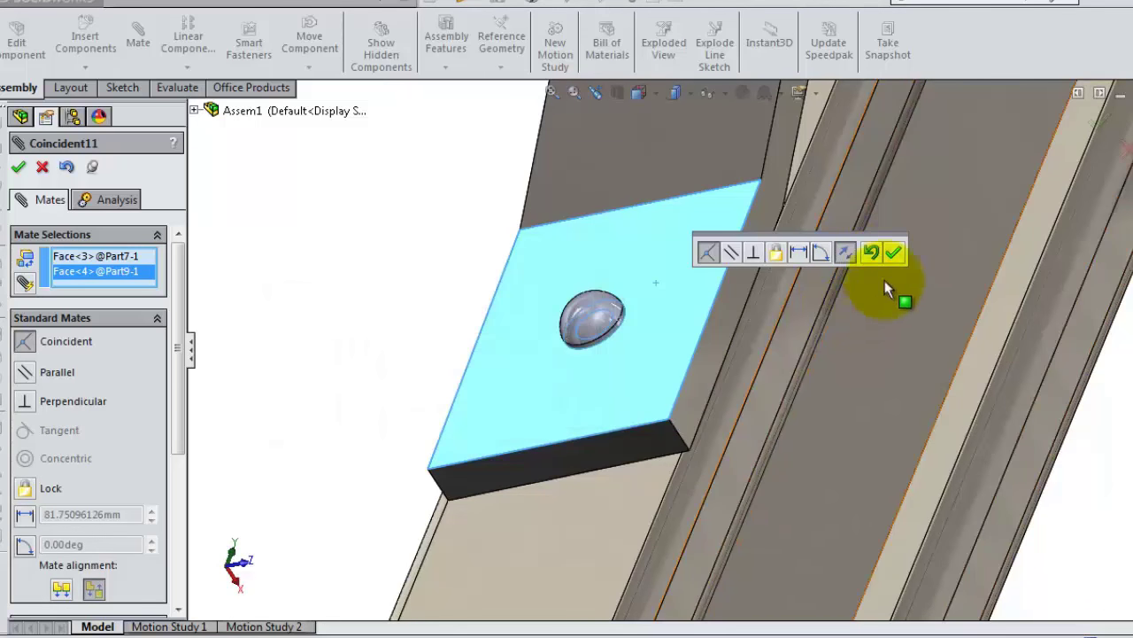
{"action": "left_click", "coordinate": [894, 254]}
- Orbit to view the whole assembled wrench and finish adding mates
{"action": "scroll", "coordinate": [858, 321], "scroll_direction": "up", "scroll_amount": 3}
{"action": "scroll", "coordinate": [837, 366], "scroll_direction": "up", "scroll_amount": 2}
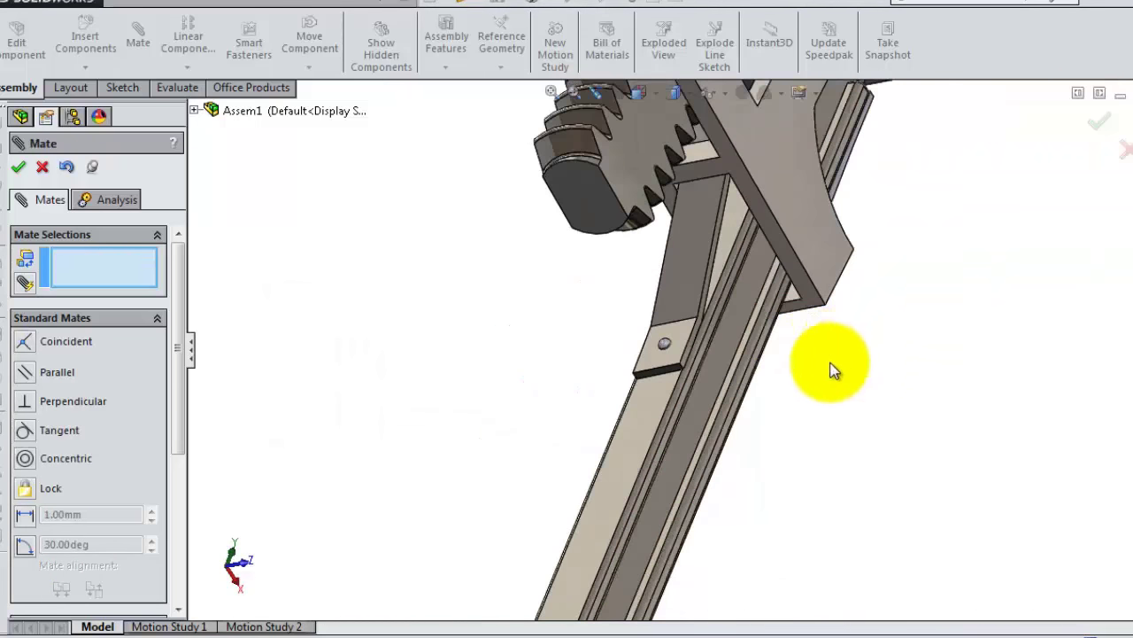
{"action": "mouse_move", "coordinate": [837, 367]}
{"action": "middle_mouse_down"}
{"action": "mouse_move", "coordinate": [767, 222]}
{"action": "mouse_move", "coordinate": [772, 266]}
{"action": "middle_mouse_up"}
{"action": "scroll", "coordinate": [785, 253], "scroll_direction": "up", "scroll_amount": 3}
{"action": "scroll", "coordinate": [766, 260], "scroll_direction": "down", "scroll_amount": 2}
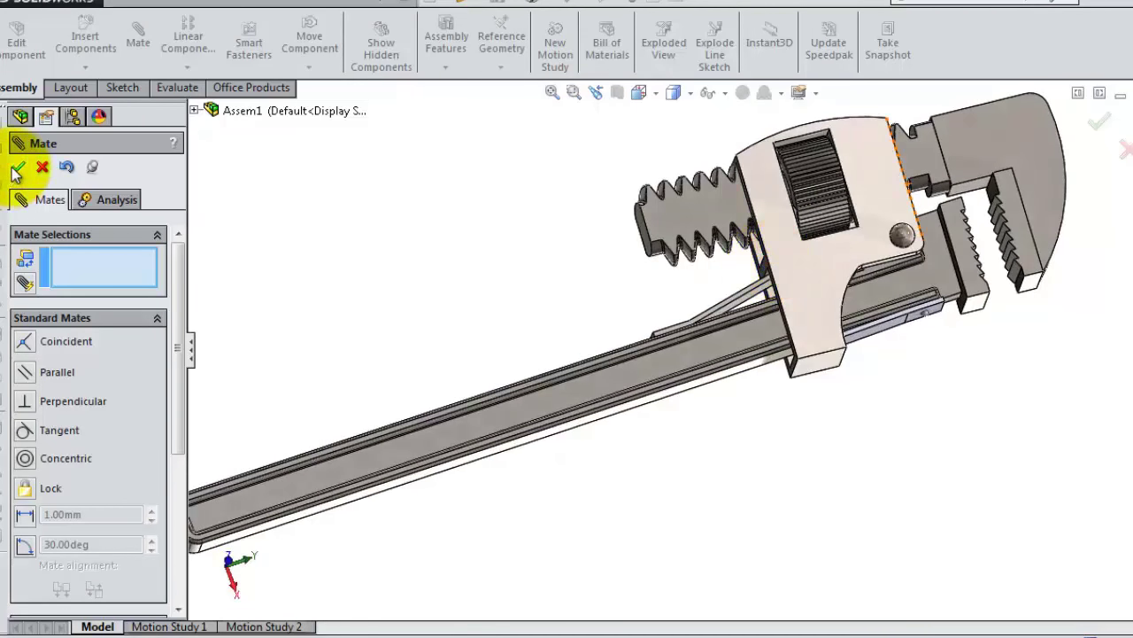
{"action": "left_click", "coordinate": [16, 167]}
- Open Motion Study 2, leaving the animation's starting state unchanged
{"action": "scroll", "coordinate": [759, 240], "scroll_direction": "up", "scroll_amount": 2}
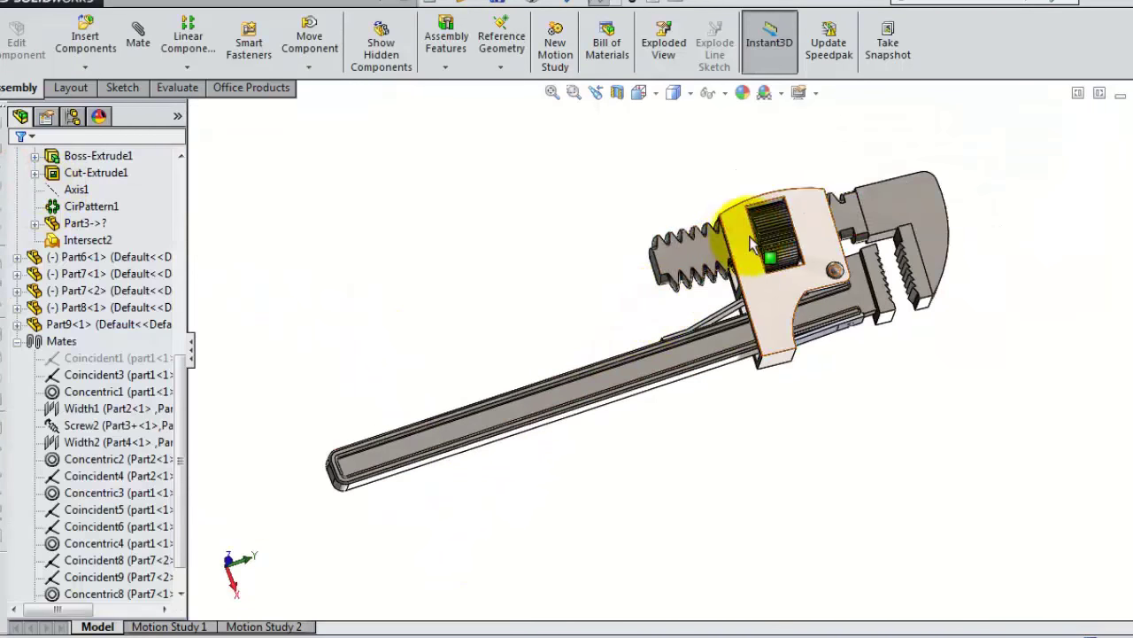
{"action": "scroll", "coordinate": [788, 224], "scroll_direction": "down", "scroll_amount": 5}
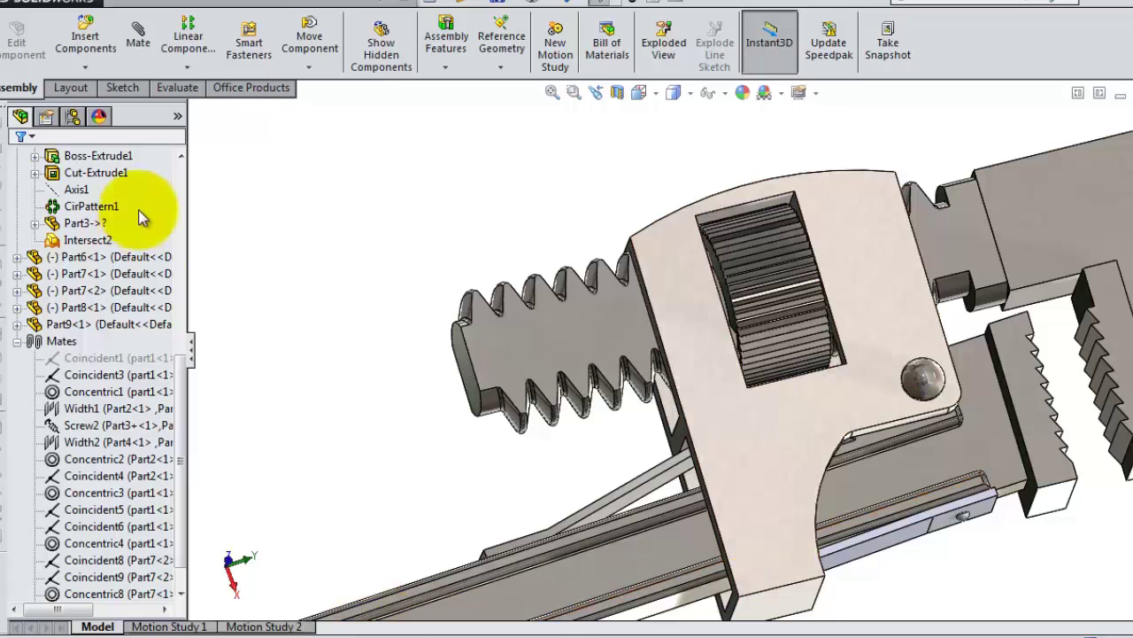
{"action": "left_click", "coordinate": [262, 626]}
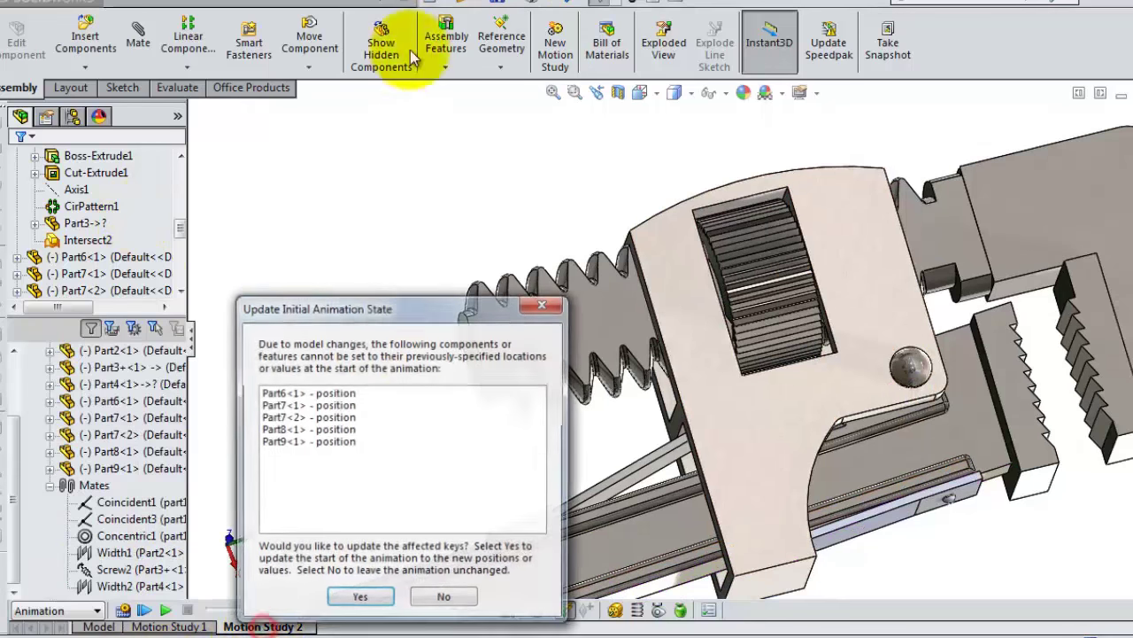
{"action": "left_click", "coordinate": [443, 598]}
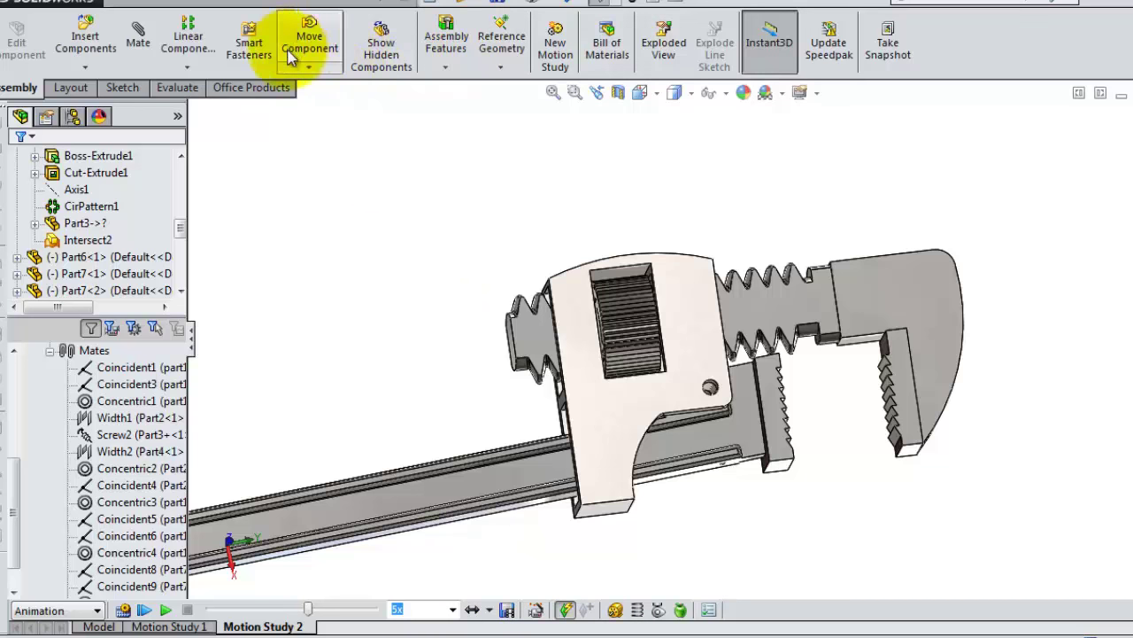
- Create Motion Study 3 and start a motor with Part7<2> selected
{"action": "left_click", "coordinate": [556, 49]}
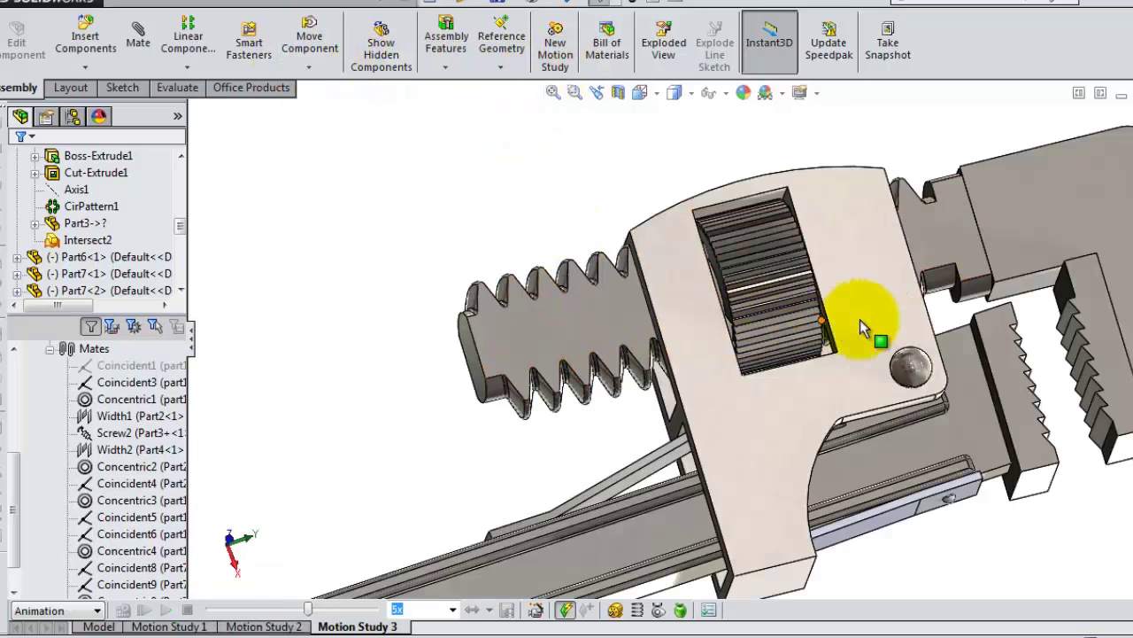
{"action": "left_click", "coordinate": [115, 291]}
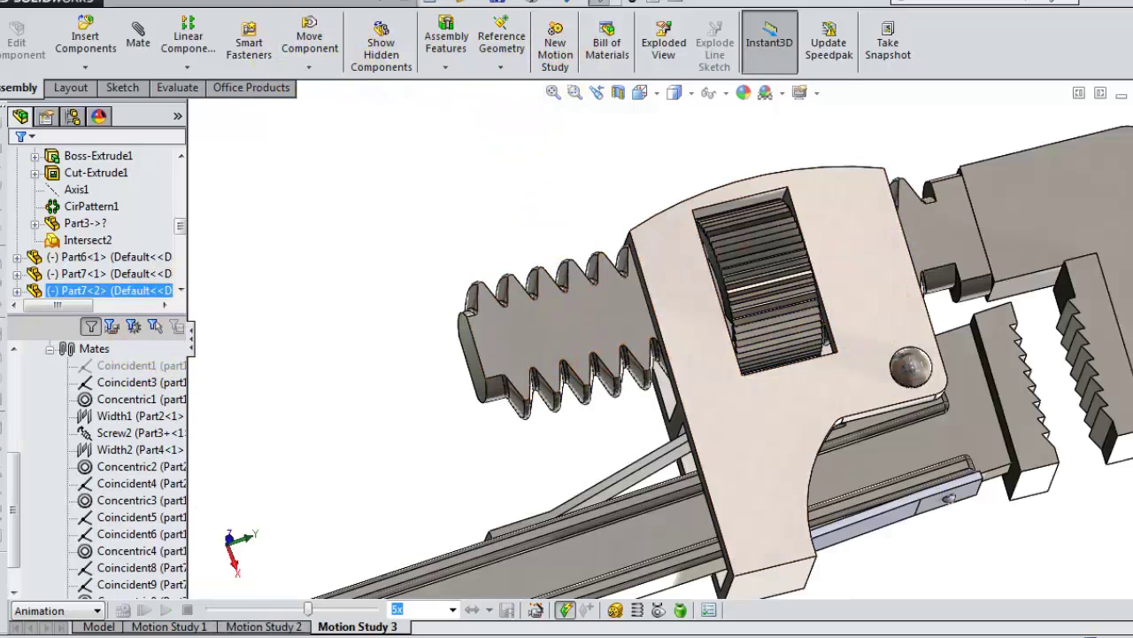
{"action": "left_click", "coordinate": [616, 611]}
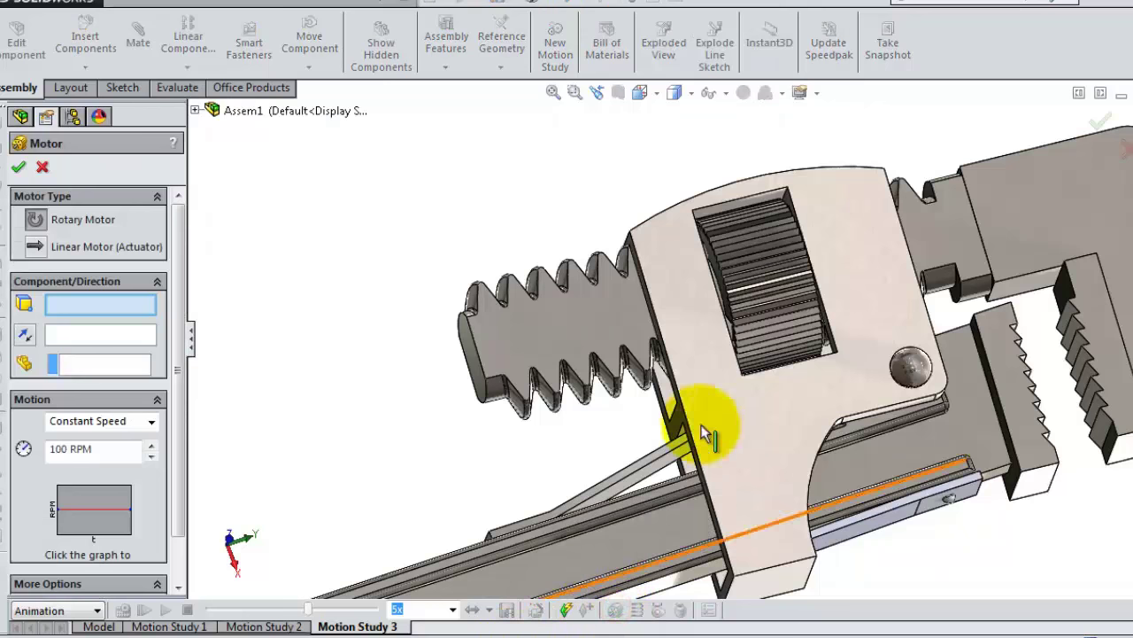
- Drive the gear edge with a 100 RPM constant-speed motor, calculate the study, and return to Model
{"action": "scroll", "coordinate": [735, 306], "scroll_direction": "down", "scroll_amount": 3}
{"action": "scroll", "coordinate": [645, 330], "scroll_direction": "down", "scroll_amount": 3}
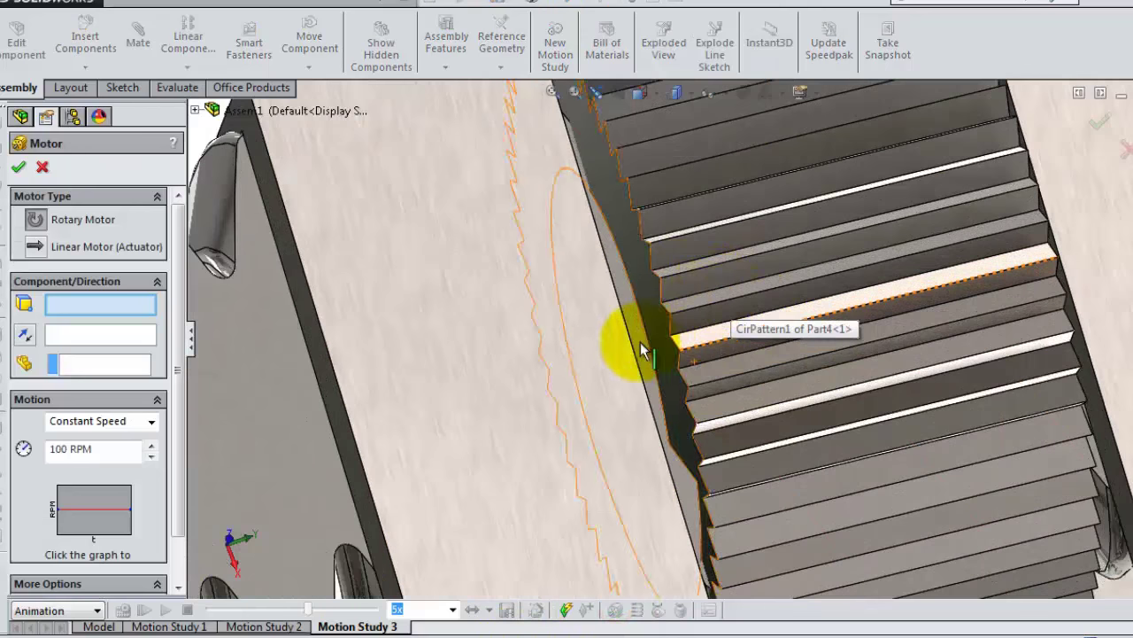
{"action": "left_click", "coordinate": [651, 341]}
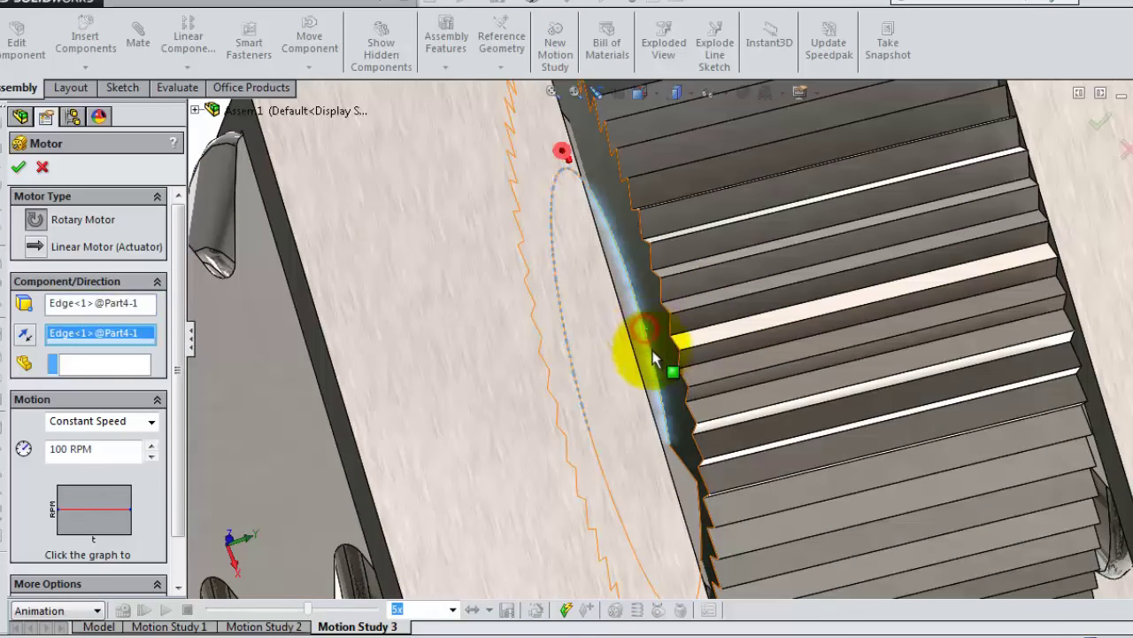
{"action": "scroll", "coordinate": [639, 368], "scroll_direction": "up", "scroll_amount": 2}
{"action": "scroll", "coordinate": [639, 367], "scroll_direction": "up", "scroll_amount": 3}
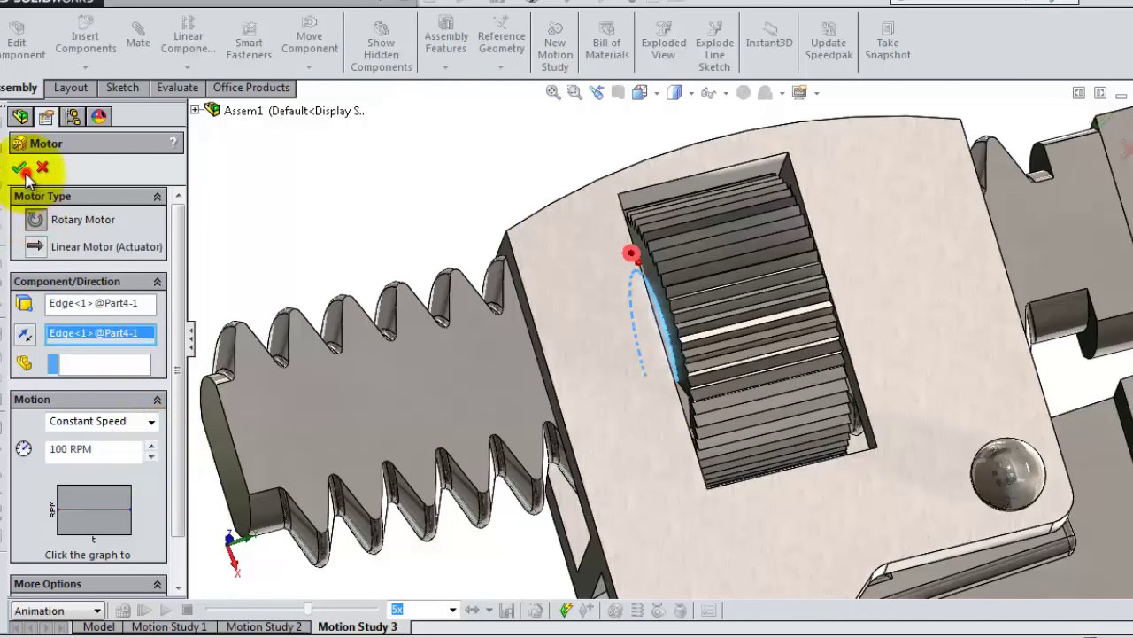
{"action": "left_click", "coordinate": [19, 169]}
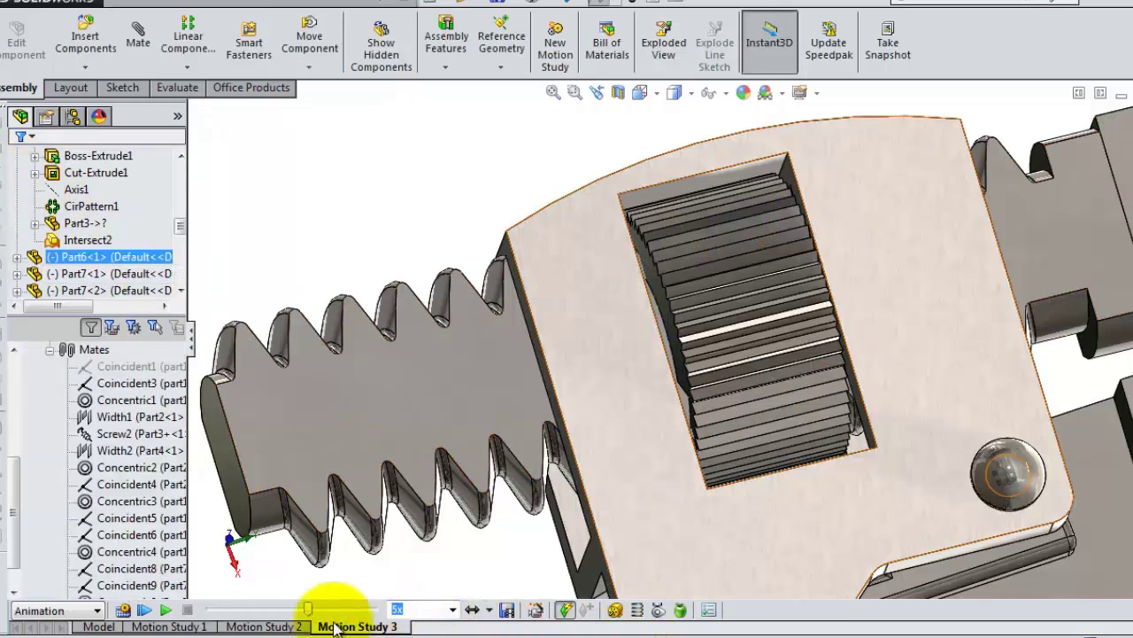
{"action": "left_click", "coordinate": [165, 610]}
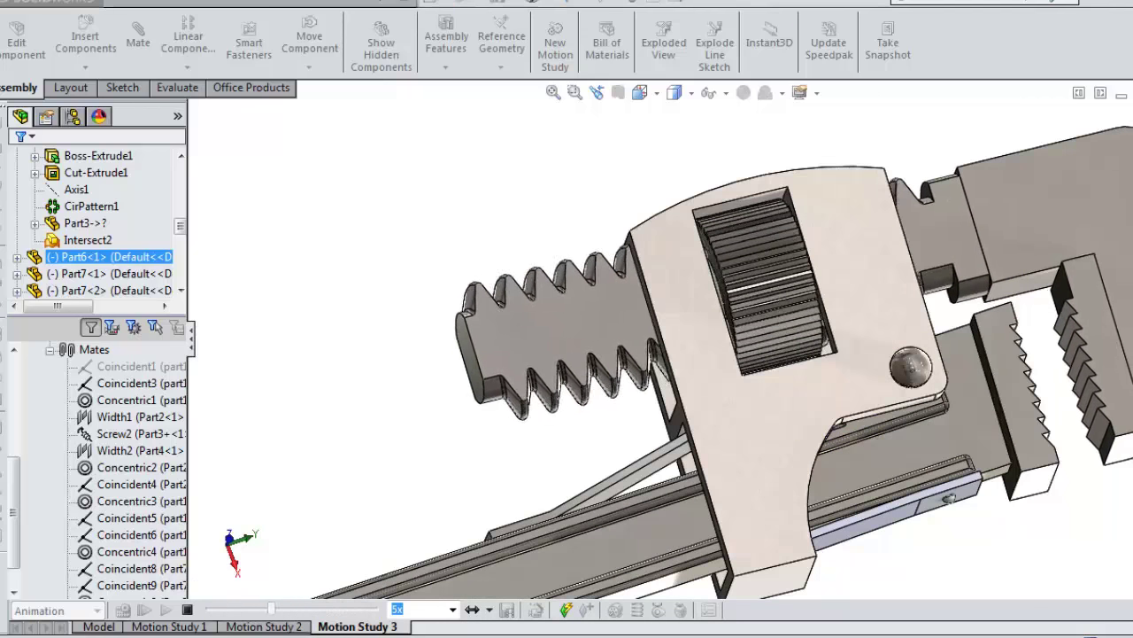
{"action": "left_click", "coordinate": [99, 626]}
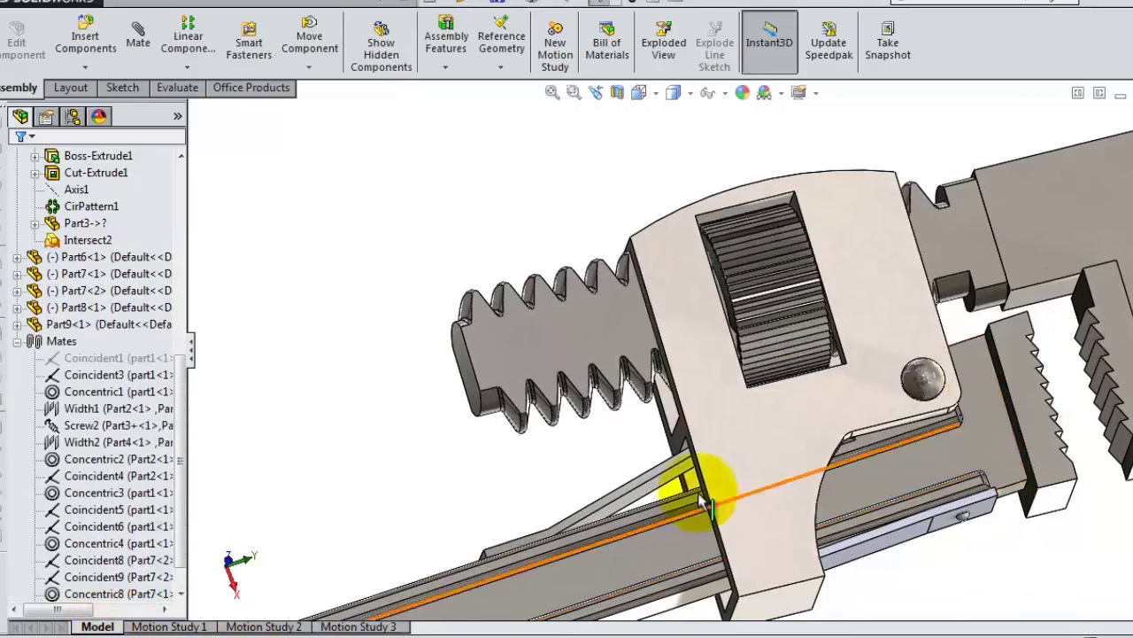
- Drag the side plate along the handle to test its free travel
{"action": "mouse_move", "coordinate": [775, 424]}
{"action": "left_mouse_down"}
{"action": "mouse_move", "coordinate": [741, 473]}
{"action": "mouse_move", "coordinate": [736, 455]}
{"action": "left_mouse_up"}
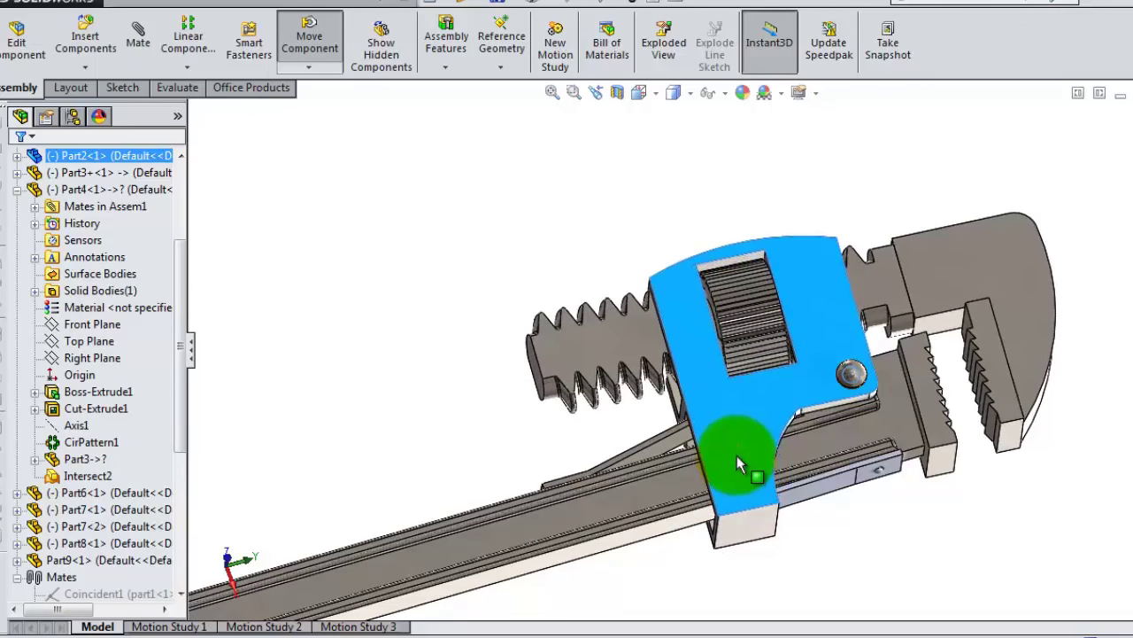
{"action": "mouse_move", "coordinate": [737, 456]}
{"action": "left_mouse_down"}
{"action": "mouse_move", "coordinate": [739, 470]}
{"action": "mouse_move", "coordinate": [738, 458]}
{"action": "left_mouse_up"}
{"action": "key", "text": "Escape"}
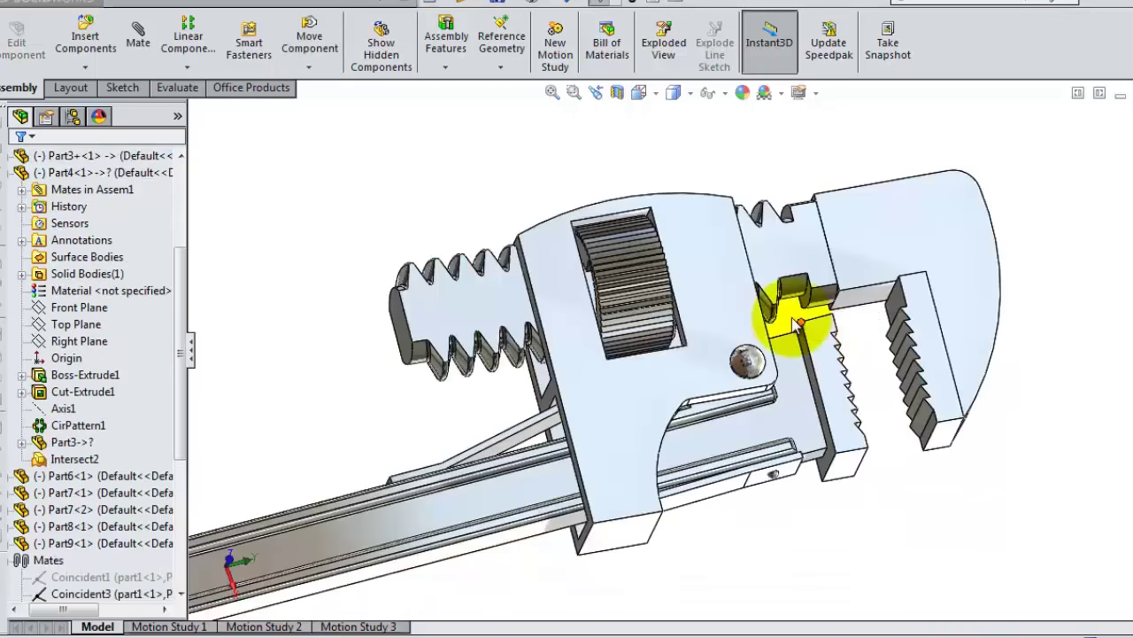
{"action": "mouse_move", "coordinate": [772, 172]}
{"action": "middle_mouse_down"}
{"action": "mouse_move", "coordinate": [797, 301]}
{"action": "mouse_move", "coordinate": [762, 327]}
{"action": "mouse_move", "coordinate": [792, 305]}
{"action": "mouse_move", "coordinate": [759, 162]}
{"action": "middle_mouse_up"}
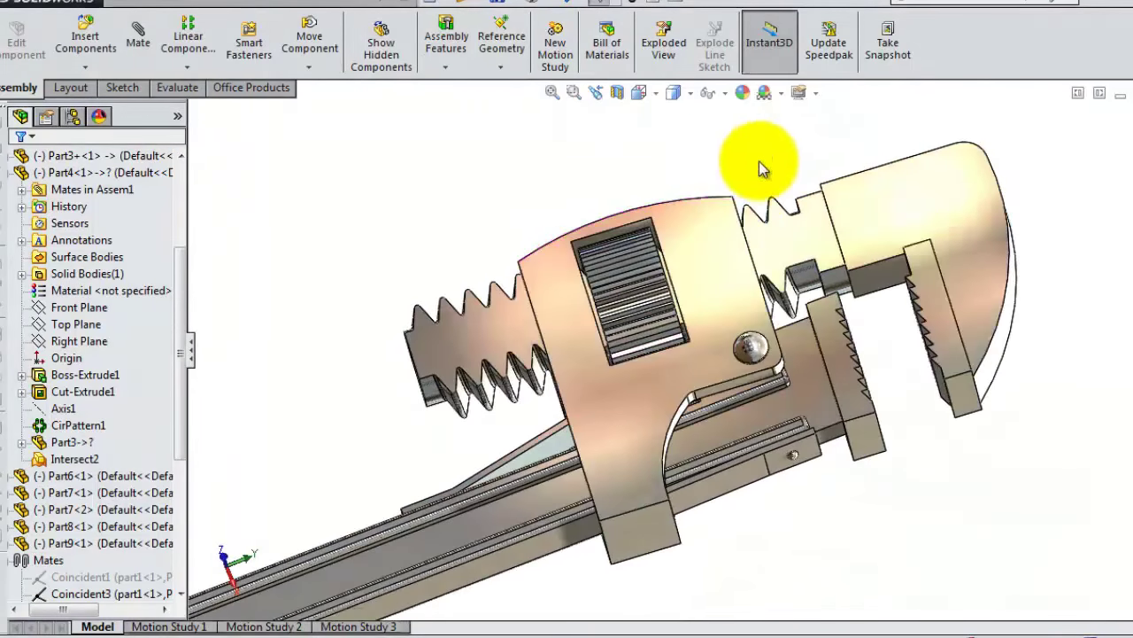
- Slide the upper jaw and screw to new positions and shift the side plate again
{"action": "mouse_move", "coordinate": [874, 224]}
{"action": "left_mouse_down"}
{"action": "mouse_move", "coordinate": [891, 233]}
{"action": "mouse_move", "coordinate": [865, 240]}
{"action": "mouse_move", "coordinate": [911, 380]}
{"action": "left_mouse_up"}
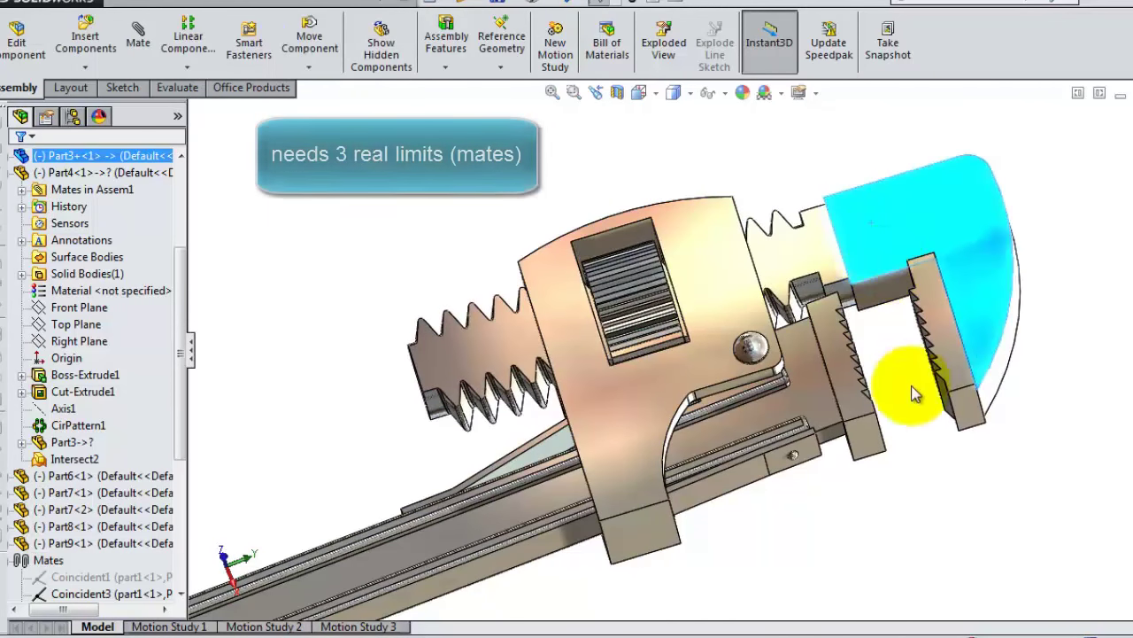
{"action": "mouse_move", "coordinate": [941, 253]}
{"action": "left_mouse_down"}
{"action": "mouse_move", "coordinate": [860, 278]}
{"action": "mouse_move", "coordinate": [805, 271]}
{"action": "mouse_move", "coordinate": [792, 282]}
{"action": "mouse_move", "coordinate": [949, 240]}
{"action": "mouse_move", "coordinate": [873, 253]}
{"action": "left_mouse_up"}
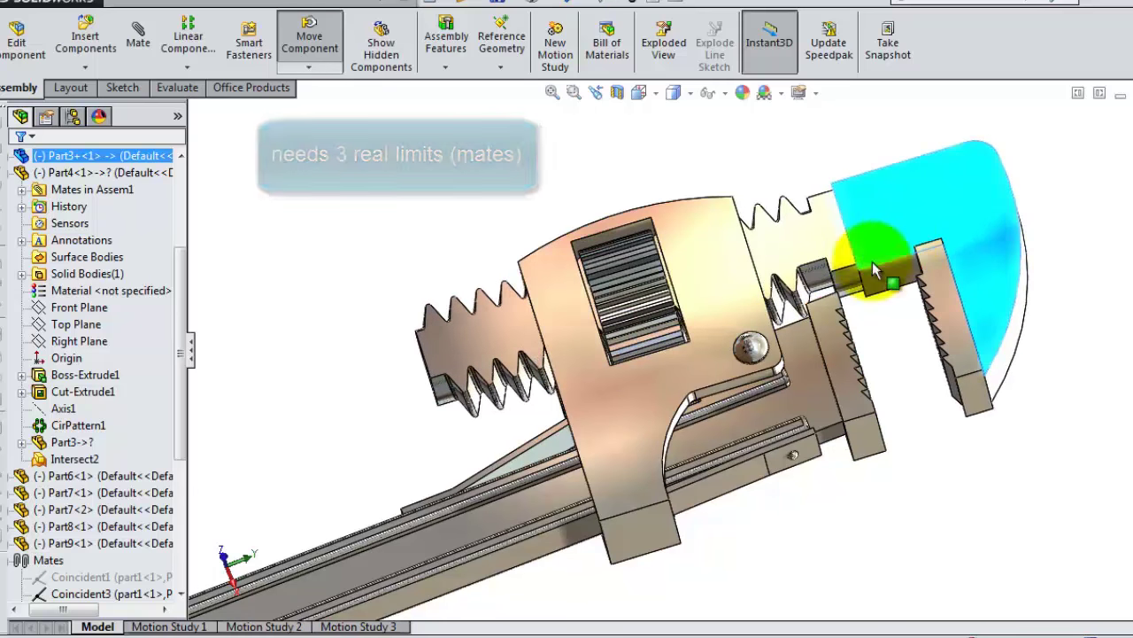
{"action": "mouse_move", "coordinate": [634, 434]}
{"action": "left_mouse_down"}
{"action": "mouse_move", "coordinate": [679, 479]}
{"action": "mouse_move", "coordinate": [663, 475]}
{"action": "mouse_move", "coordinate": [605, 378]}
{"action": "mouse_move", "coordinate": [644, 455]}
{"action": "mouse_move", "coordinate": [587, 455]}
{"action": "left_mouse_up"}
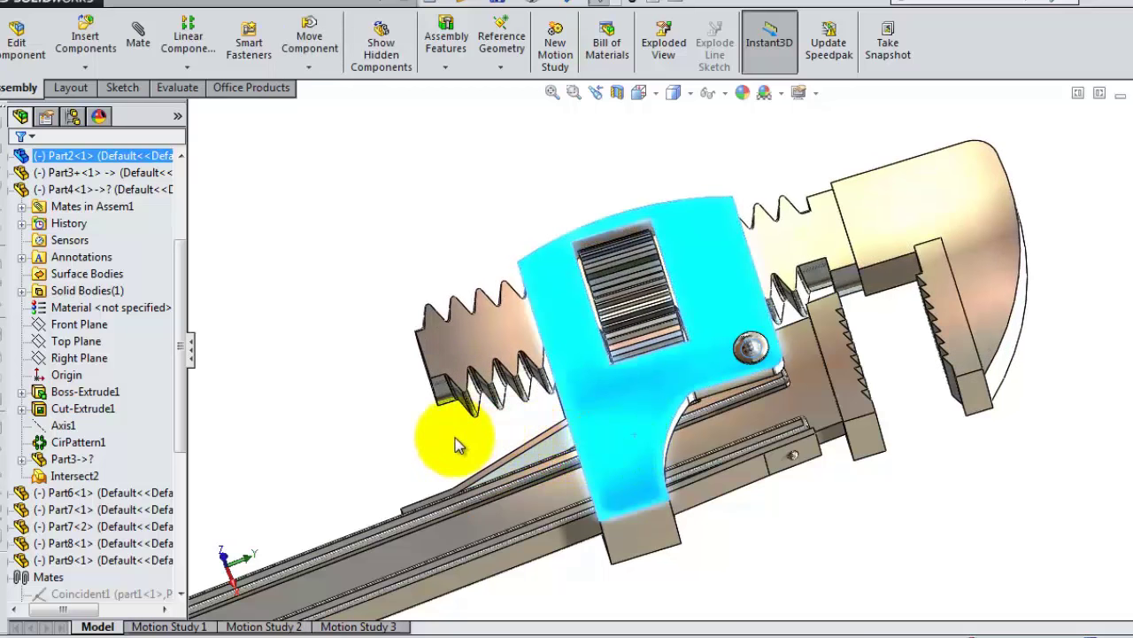
{"action": "left_click", "coordinate": [527, 321]}
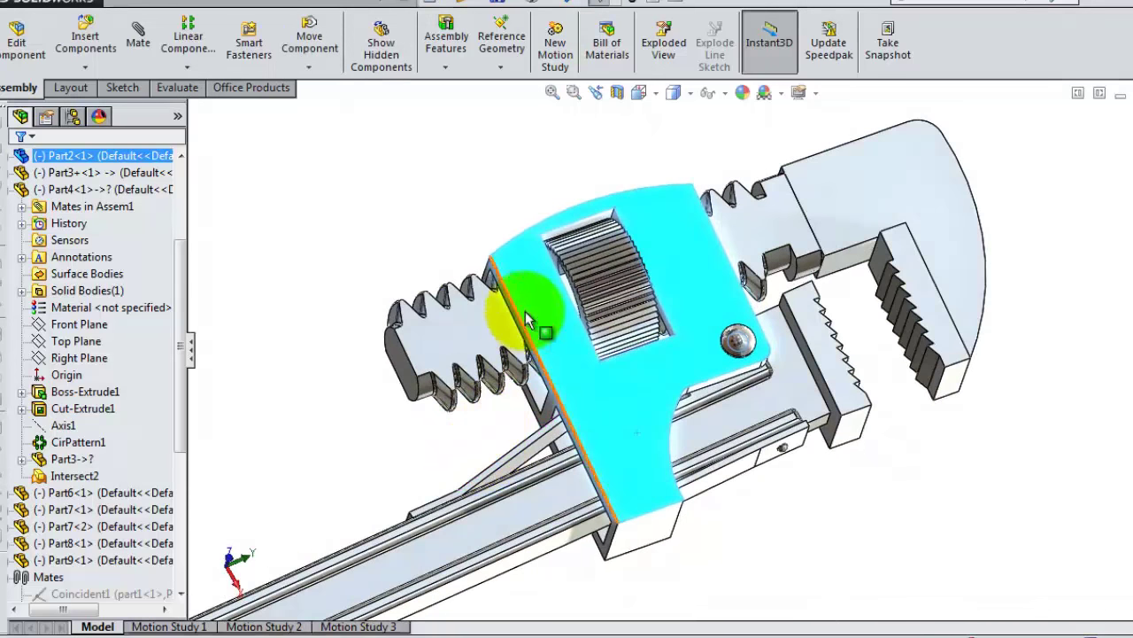
{"action": "left_click", "coordinate": [382, 215]}
{"action": "scroll", "coordinate": [561, 301], "scroll_direction": "down", "scroll_amount": 2}
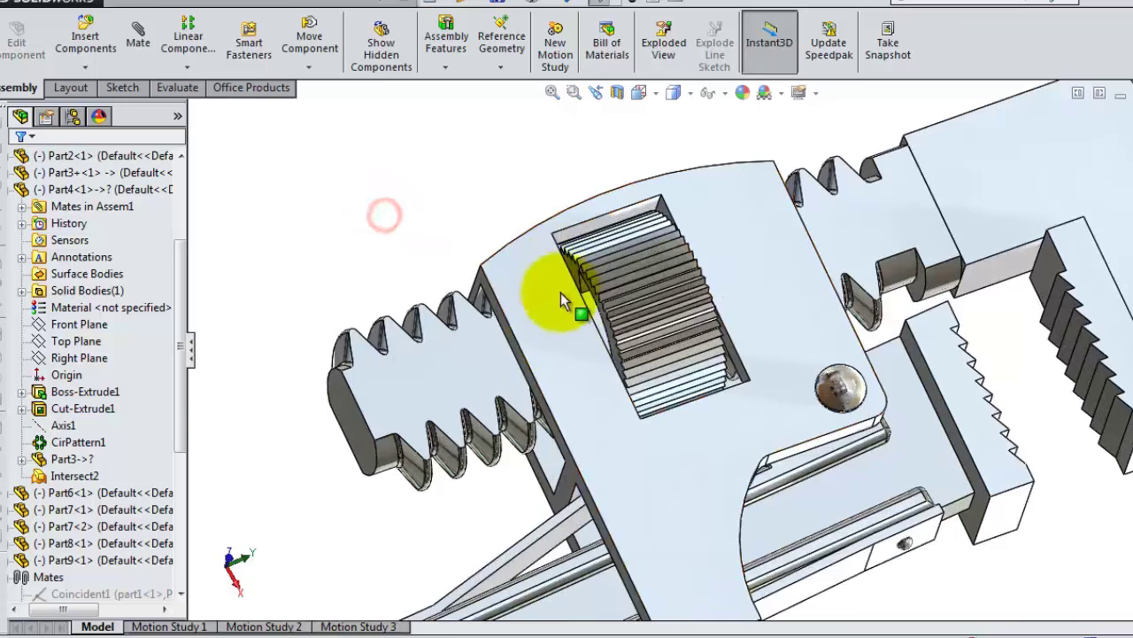
{"action": "left_click", "coordinate": [657, 95]}
- Show the model with hidden lines visible and move the side plate to inspect the gaps
{"action": "left_click", "coordinate": [674, 94]}
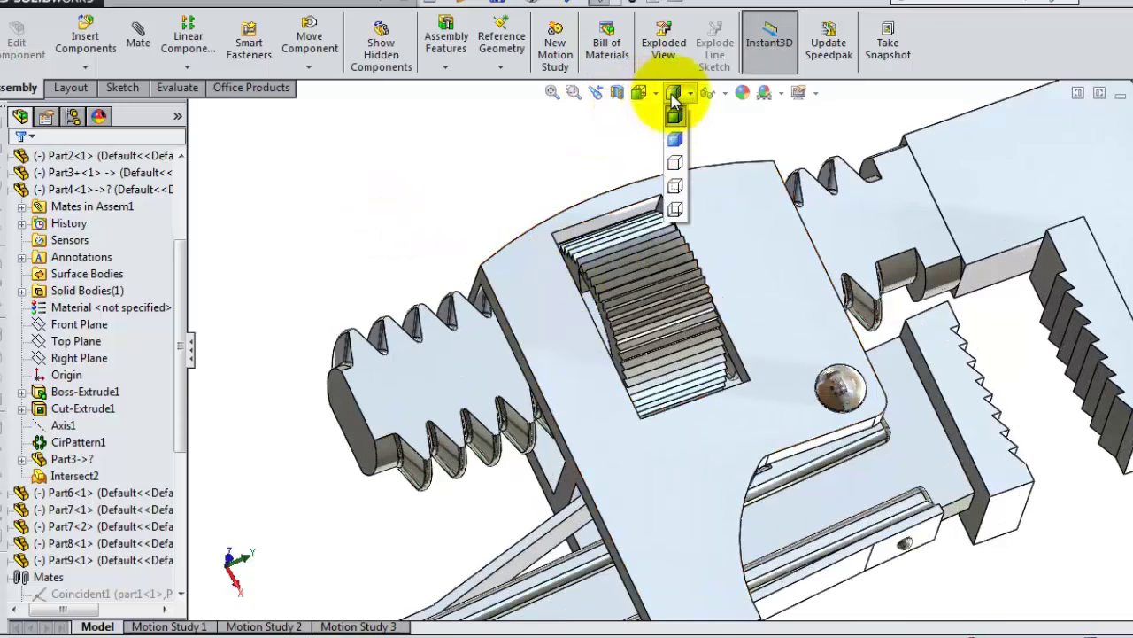
{"action": "left_click", "coordinate": [675, 188]}
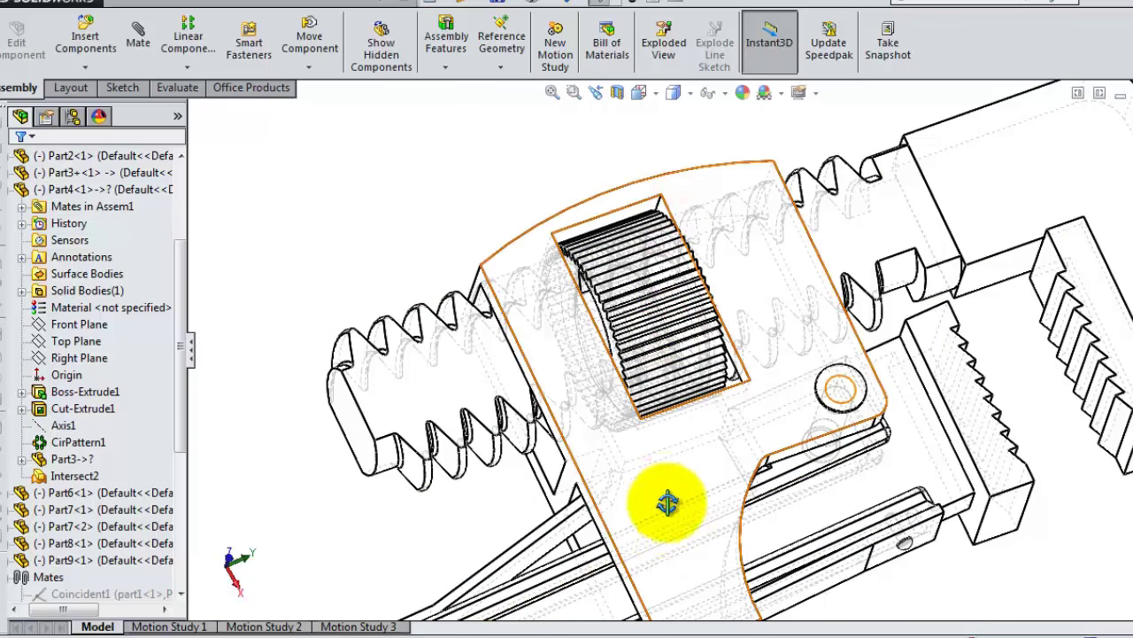
{"action": "left_click_drag", "start_coordinate": [663, 506], "coordinate": [657, 578]}
{"action": "scroll", "coordinate": [657, 566], "scroll_direction": "down", "scroll_amount": 2}
{"action": "scroll", "coordinate": [662, 496], "scroll_direction": "down", "scroll_amount": 2}
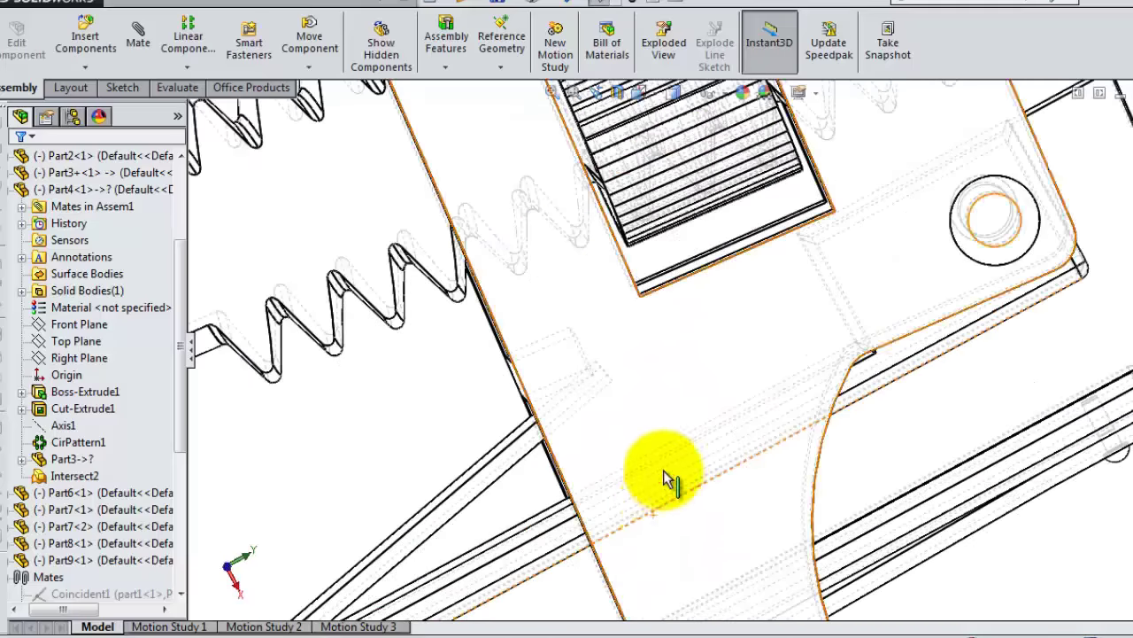
{"action": "scroll", "coordinate": [657, 442], "scroll_direction": "down", "scroll_amount": 2}
{"action": "left_click_drag", "start_coordinate": [598, 408], "coordinate": [589, 394]}
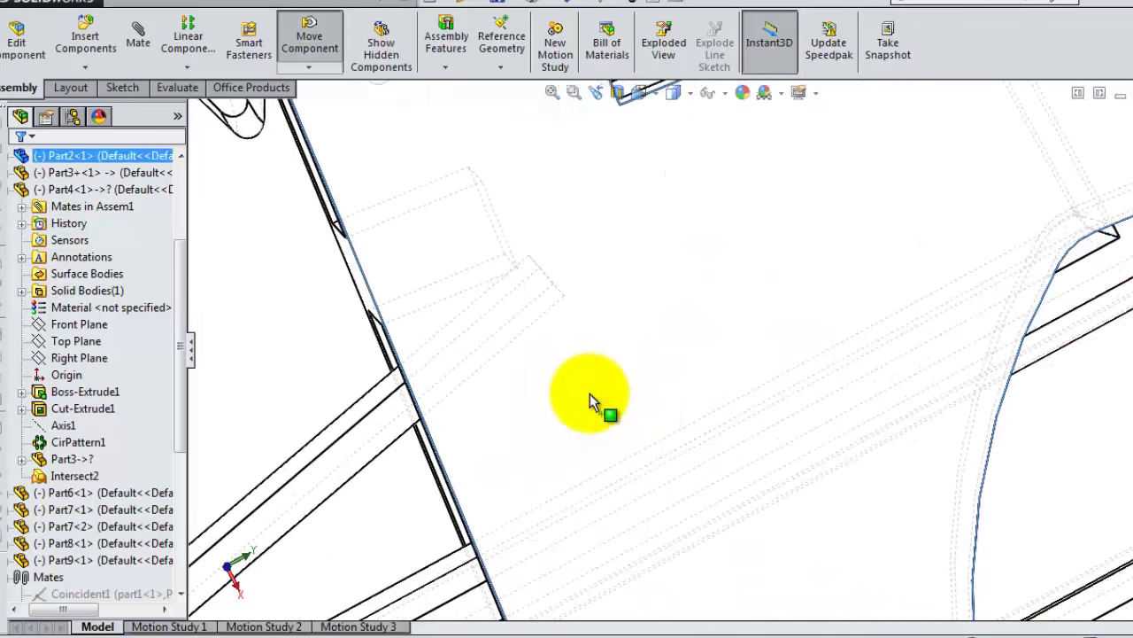
{"action": "left_click_drag", "start_coordinate": [590, 394], "coordinate": [592, 407]}
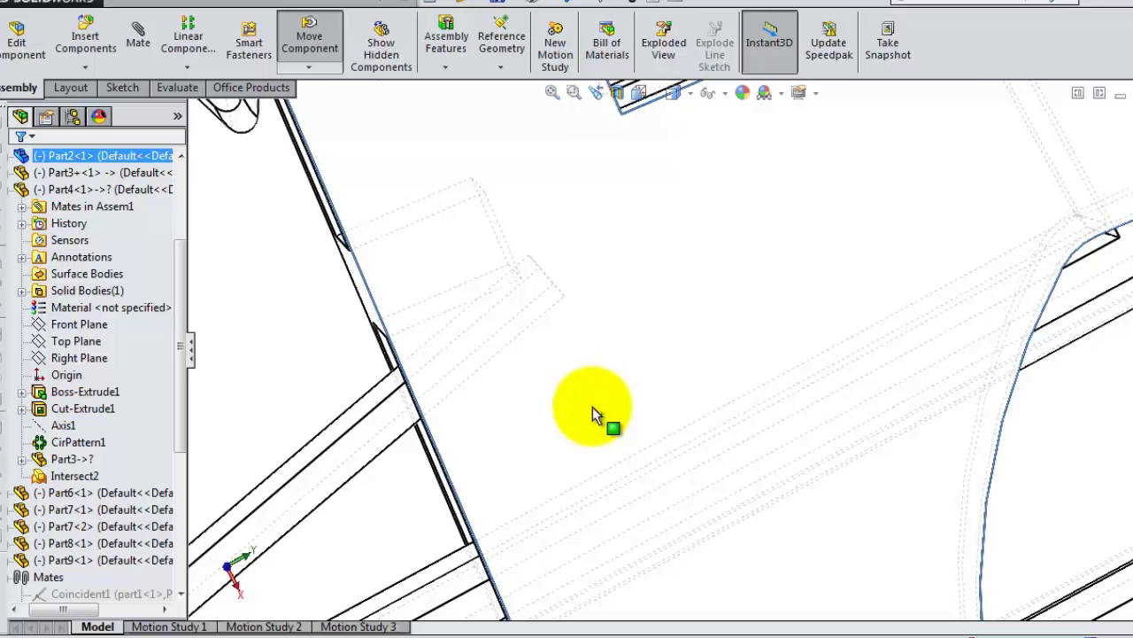
{"action": "key", "text": "Escape"}
{"action": "right_click_drag", "start_coordinate": [324, 357], "coordinate": [324, 350]}
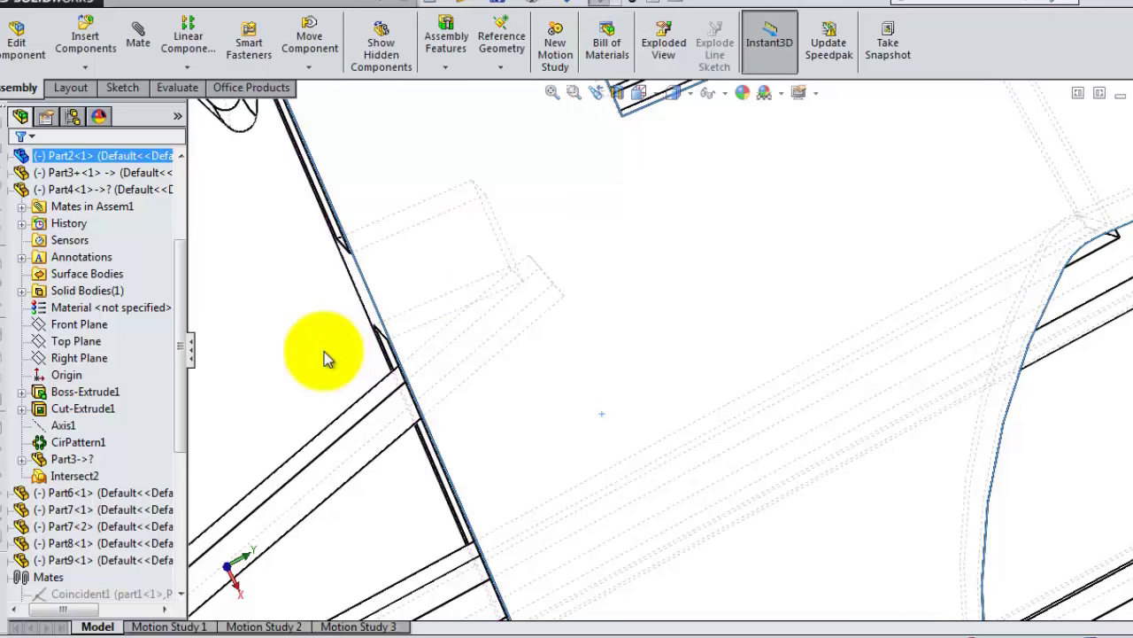
- Start a new mate with cleared selections and choose the Limit Distance advanced mate type
{"action": "left_click", "coordinate": [131, 44]}
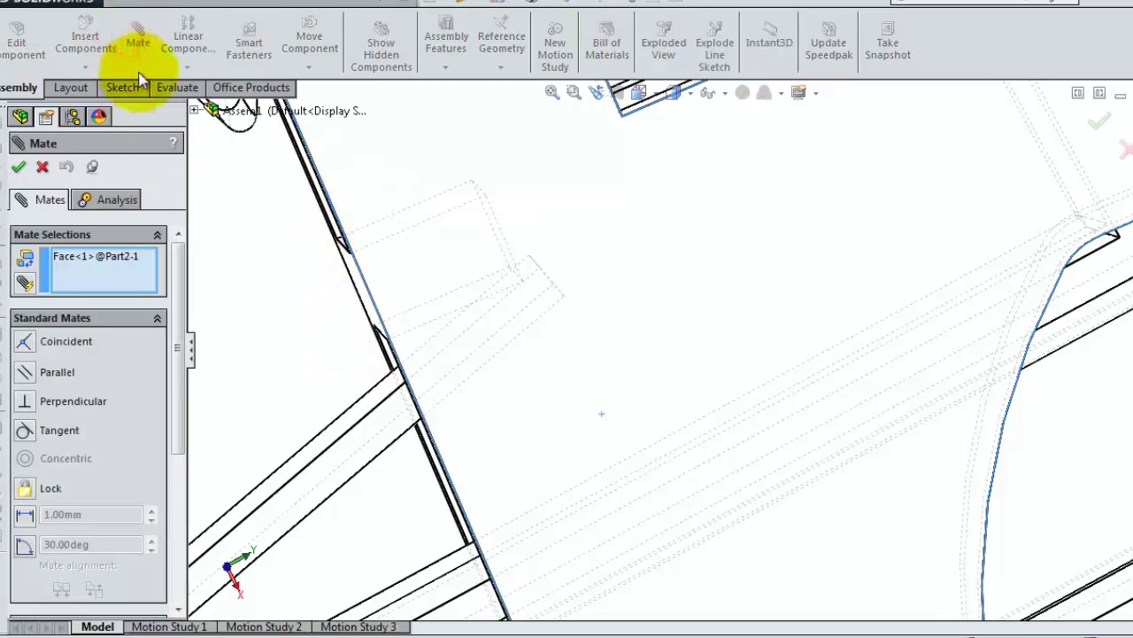
{"action": "left_click", "coordinate": [141, 280]}
{"action": "left_click_drag", "start_coordinate": [177, 319], "coordinate": [177, 467]}
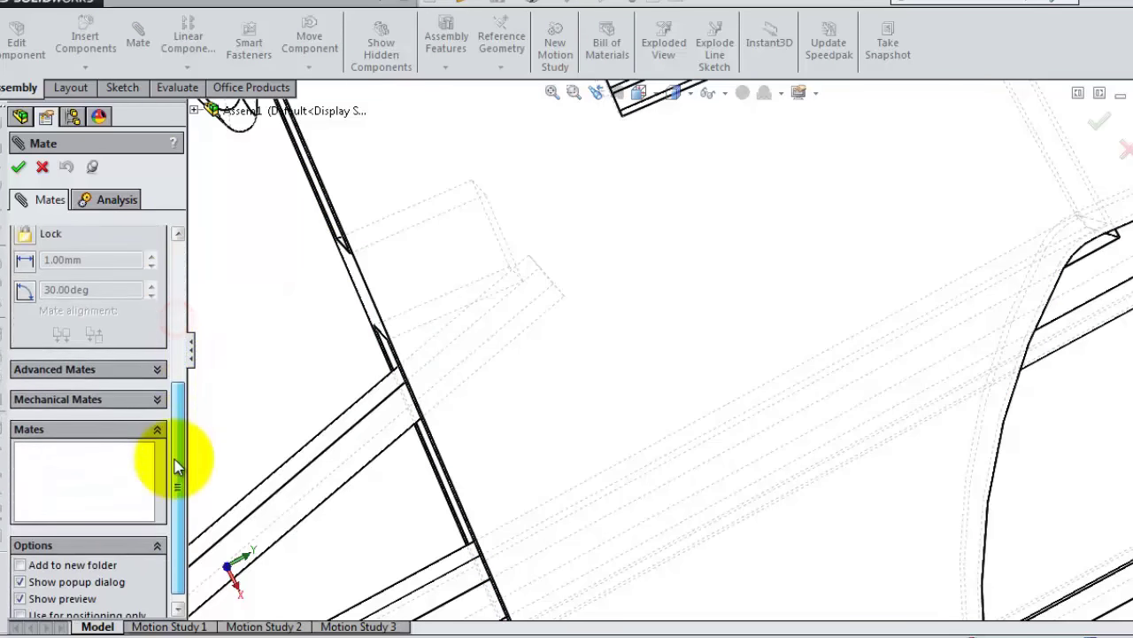
{"action": "left_click", "coordinate": [159, 371]}
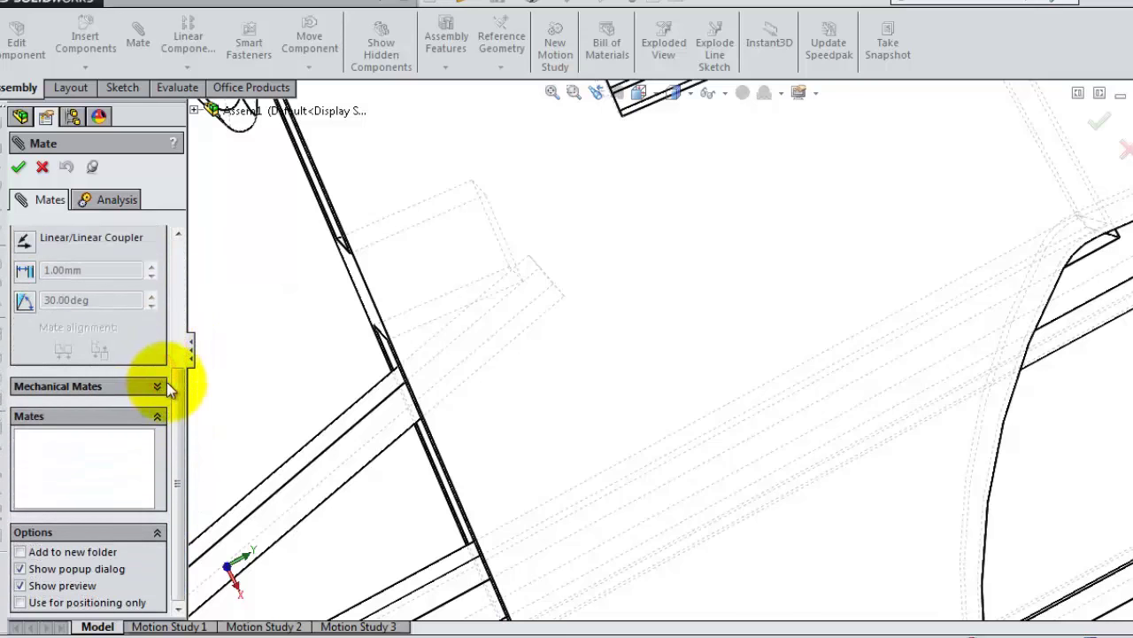
{"action": "left_click_drag", "start_coordinate": [180, 390], "coordinate": [179, 324]}
{"action": "left_click", "coordinate": [32, 373]}
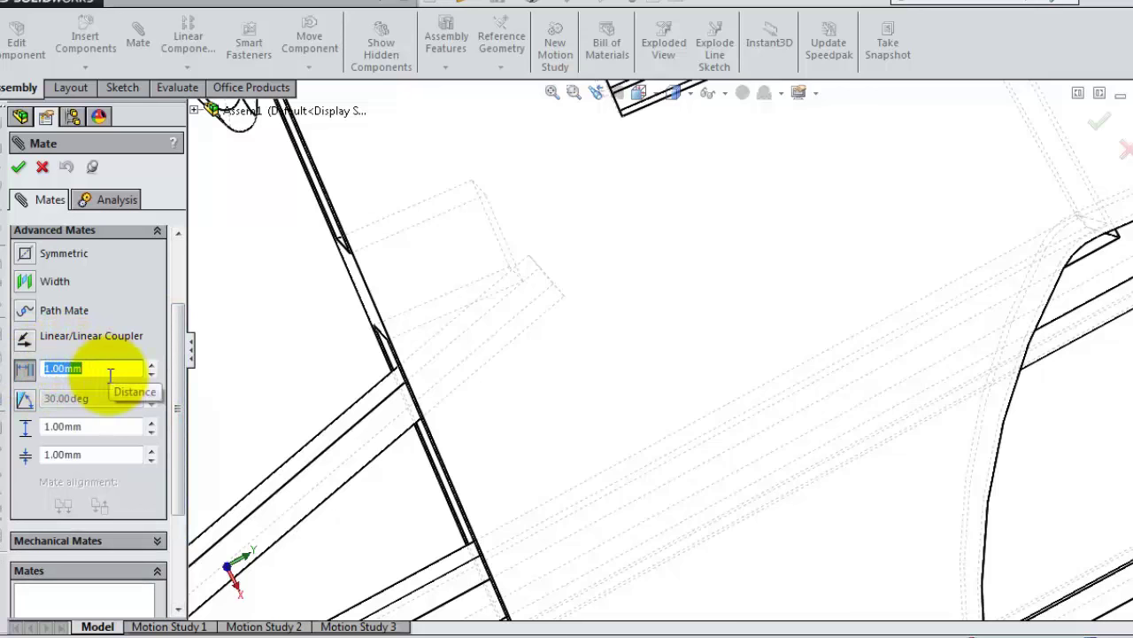
- Orbit to the gap and pick the face completing the limit distance references
{"action": "middle_click_drag", "start_coordinate": [461, 266], "coordinate": [448, 245]}
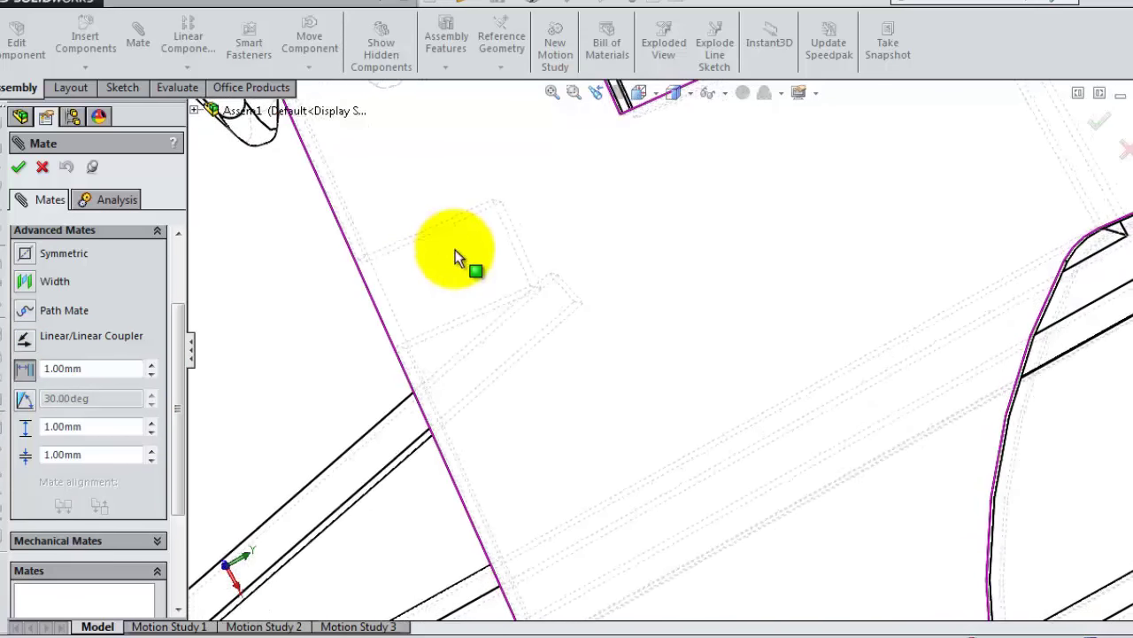
{"action": "scroll", "coordinate": [455, 250], "scroll_direction": "down", "scroll_amount": 3}
{"action": "scroll", "coordinate": [564, 277], "scroll_direction": "down", "scroll_amount": 3}
{"action": "scroll", "coordinate": [636, 353], "scroll_direction": "down", "scroll_amount": 2}
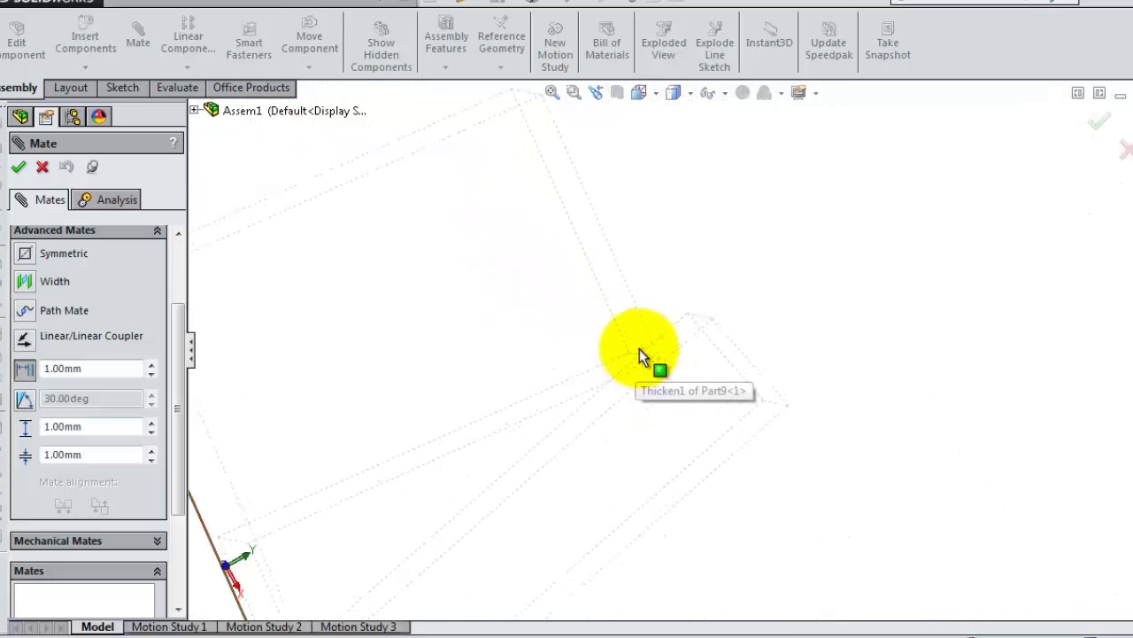
{"action": "scroll", "coordinate": [640, 354], "scroll_direction": "down", "scroll_amount": 1}
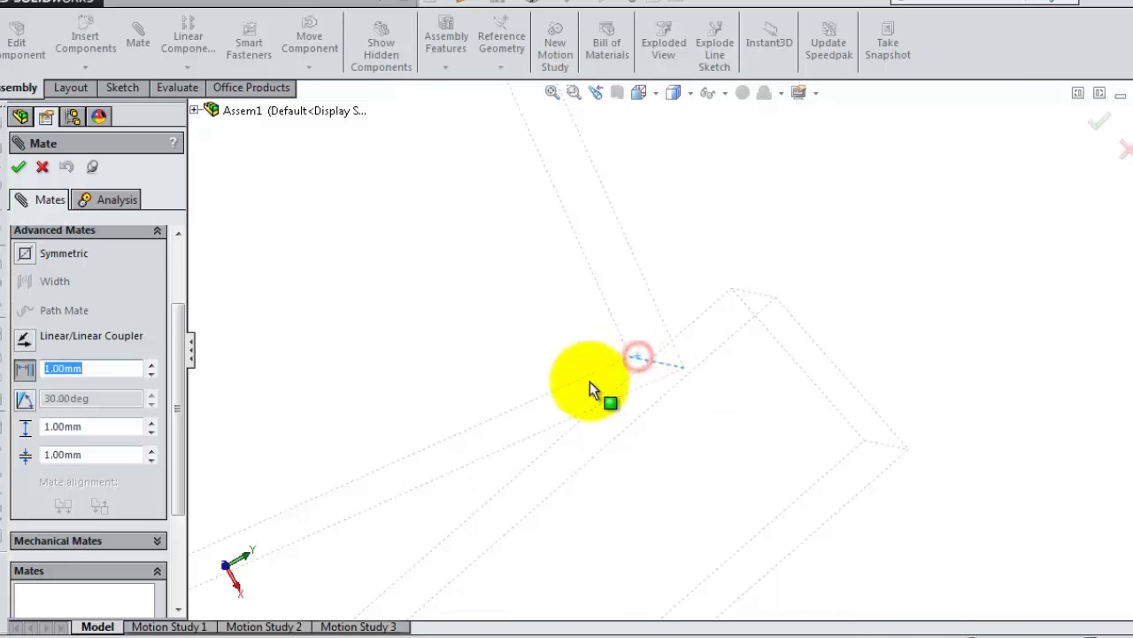
{"action": "mouse_move", "coordinate": [582, 392]}
{"action": "middle_mouse_down"}
{"action": "mouse_move", "coordinate": [445, 417]}
{"action": "mouse_move", "coordinate": [413, 489]}
{"action": "mouse_move", "coordinate": [425, 498]}
{"action": "mouse_move", "coordinate": [406, 500]}
{"action": "middle_mouse_up"}
{"action": "left_click", "coordinate": [395, 485]}
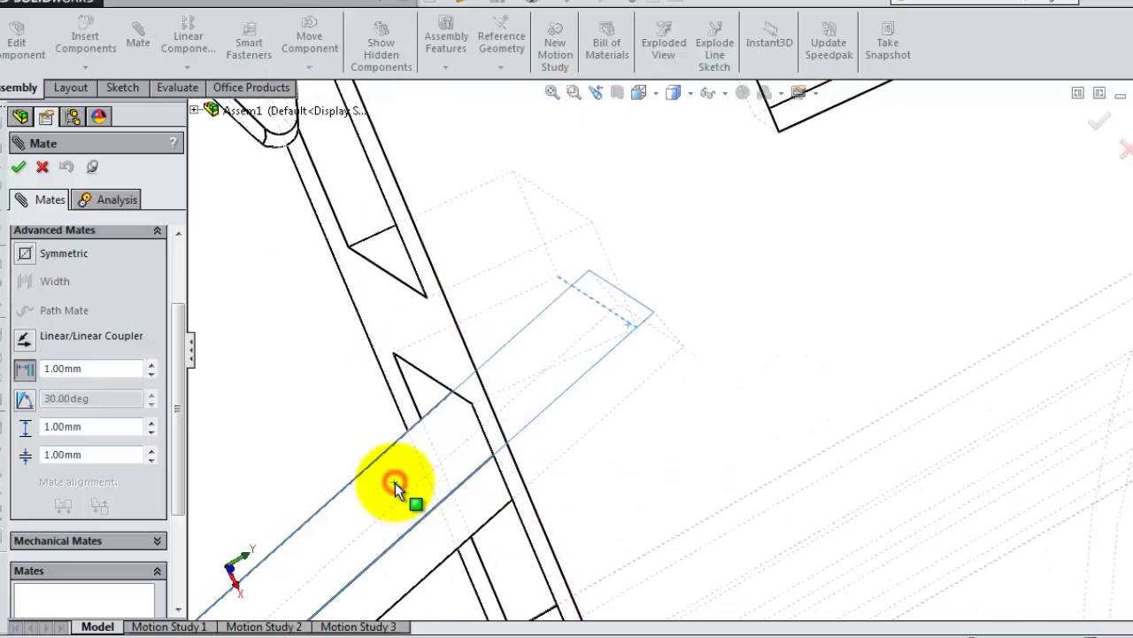
- Set the limit distance to 0.50mm with 1.00mm maximum and 0.00mm minimum, and accept it
{"action": "left_click_drag", "start_coordinate": [125, 370], "coordinate": [46, 369]}
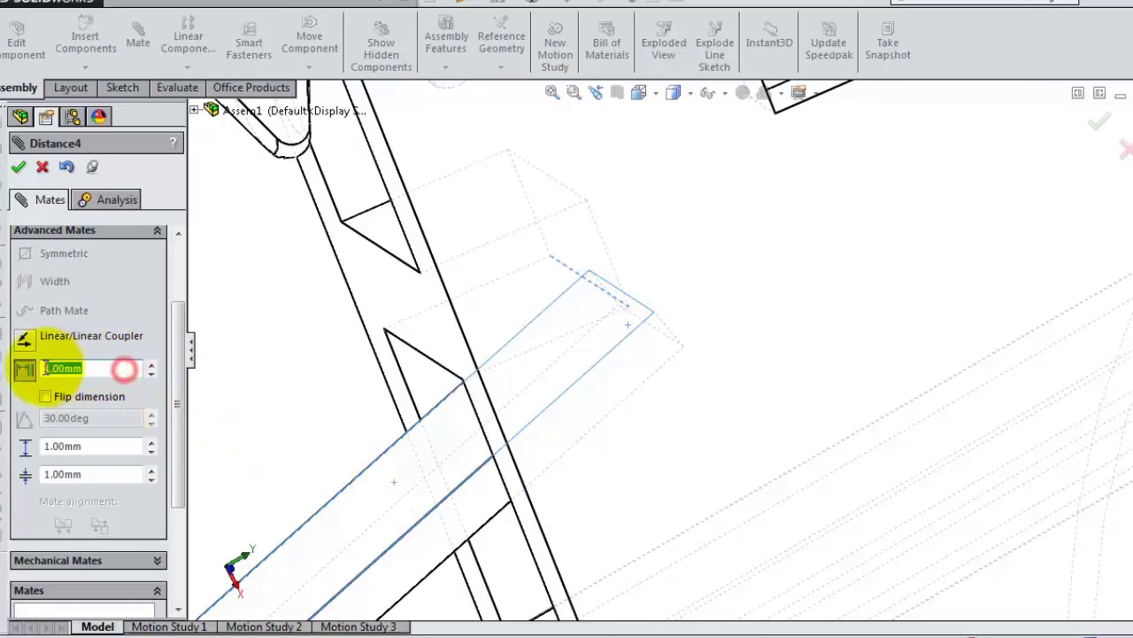
{"action": "middle_click_drag", "start_coordinate": [310, 352], "coordinate": [288, 326]}
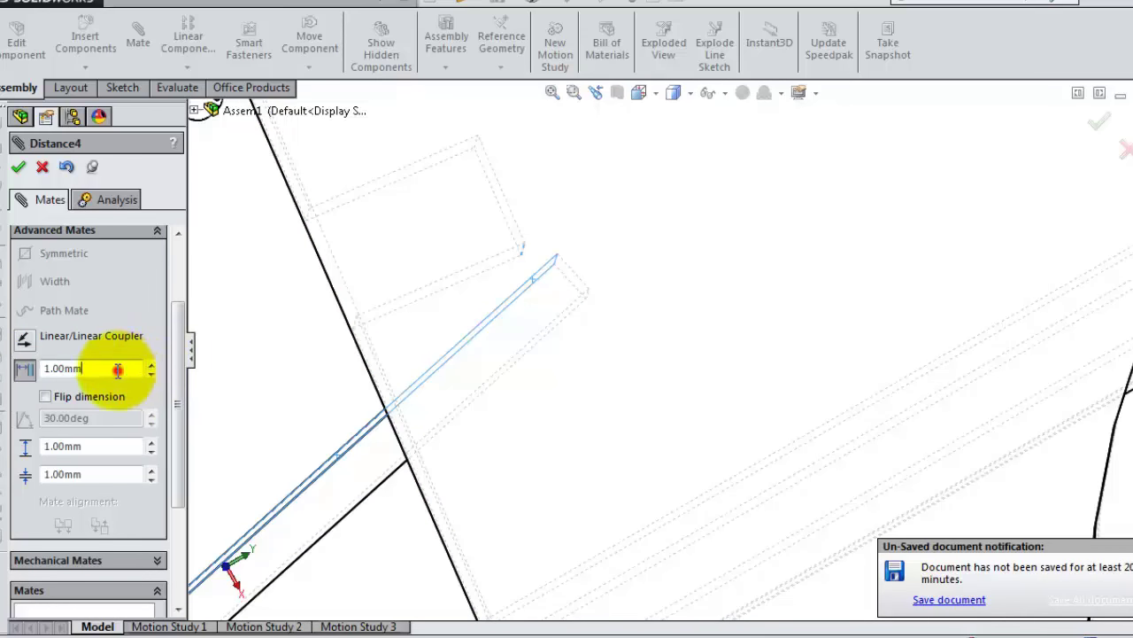
{"action": "left_click_drag", "start_coordinate": [117, 370], "coordinate": [51, 365]}
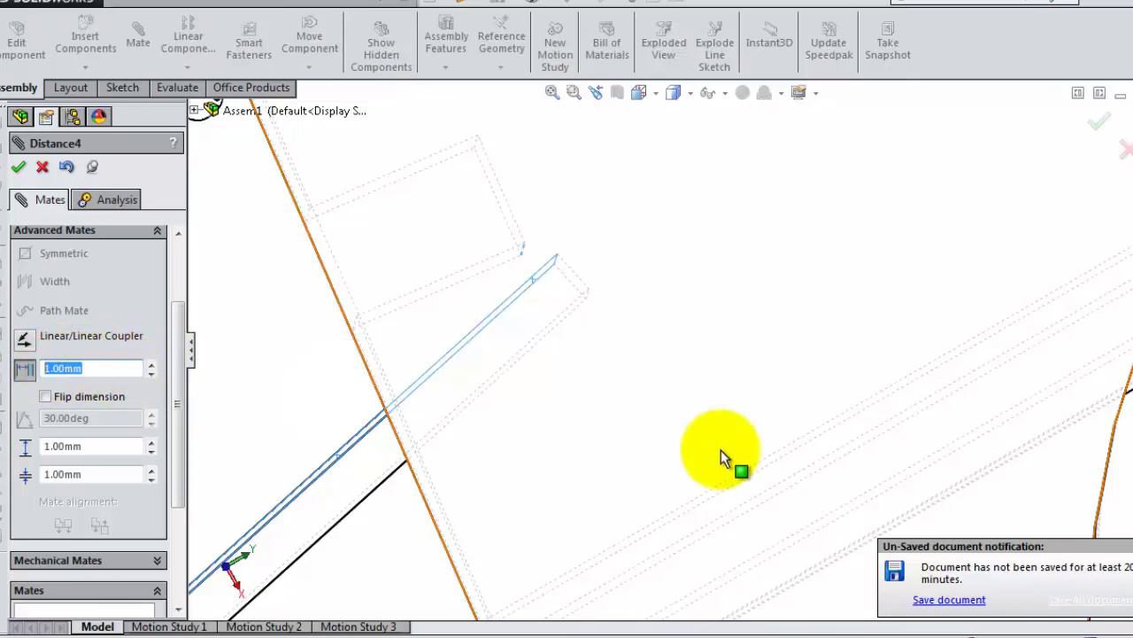
{"action": "type", "text": "0.5"}
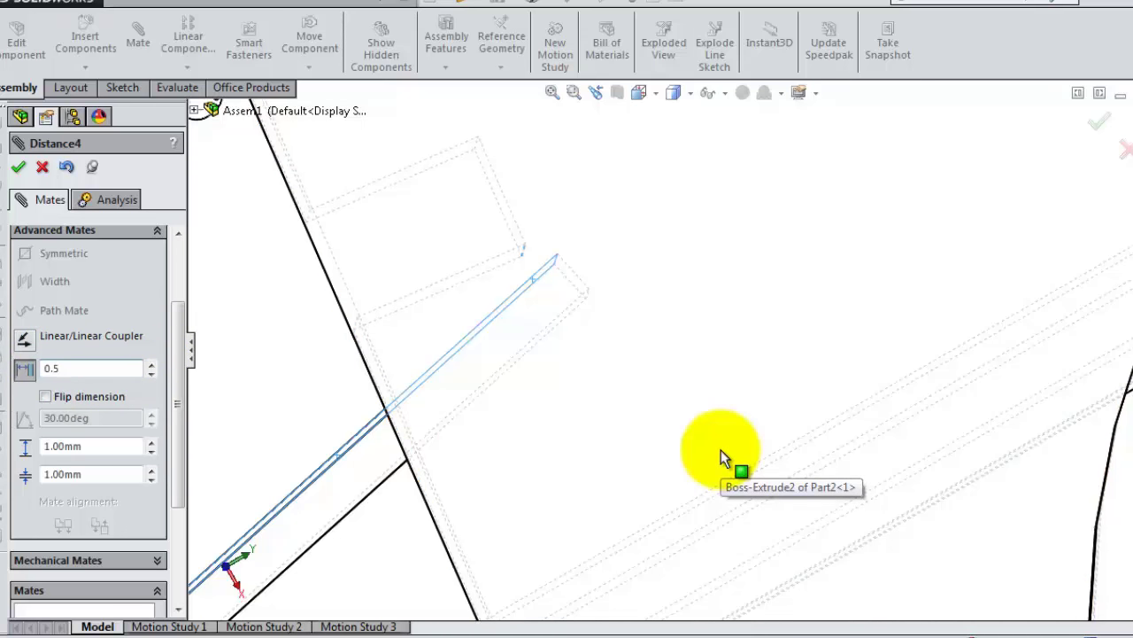
{"action": "key", "text": "Return"}
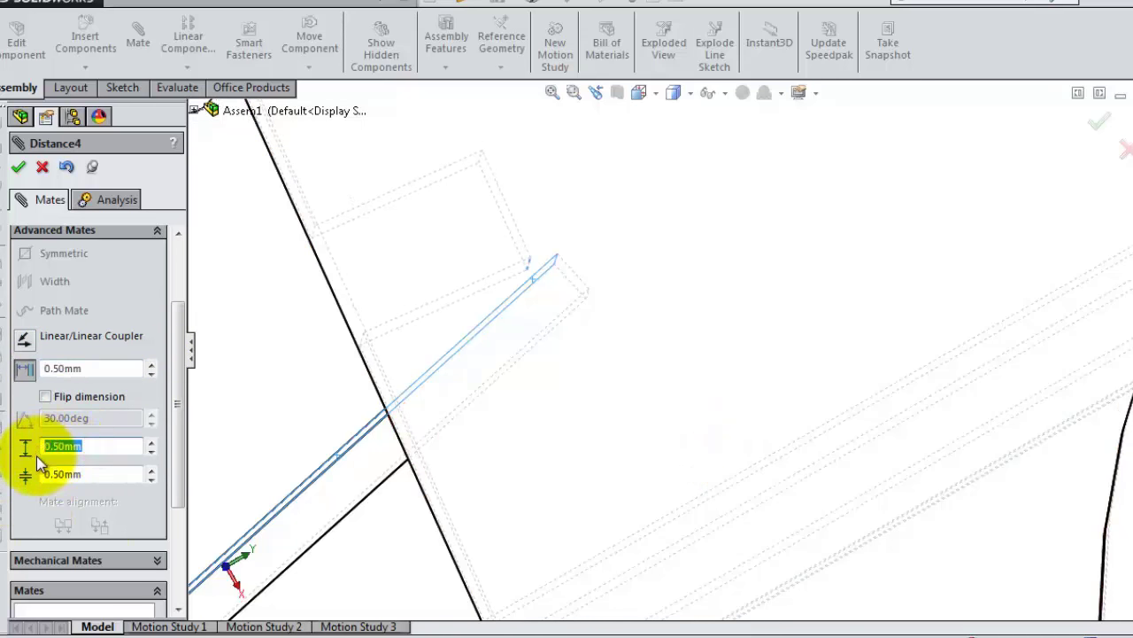
{"action": "type", "text": "1"}
{"action": "key", "text": "Return"}
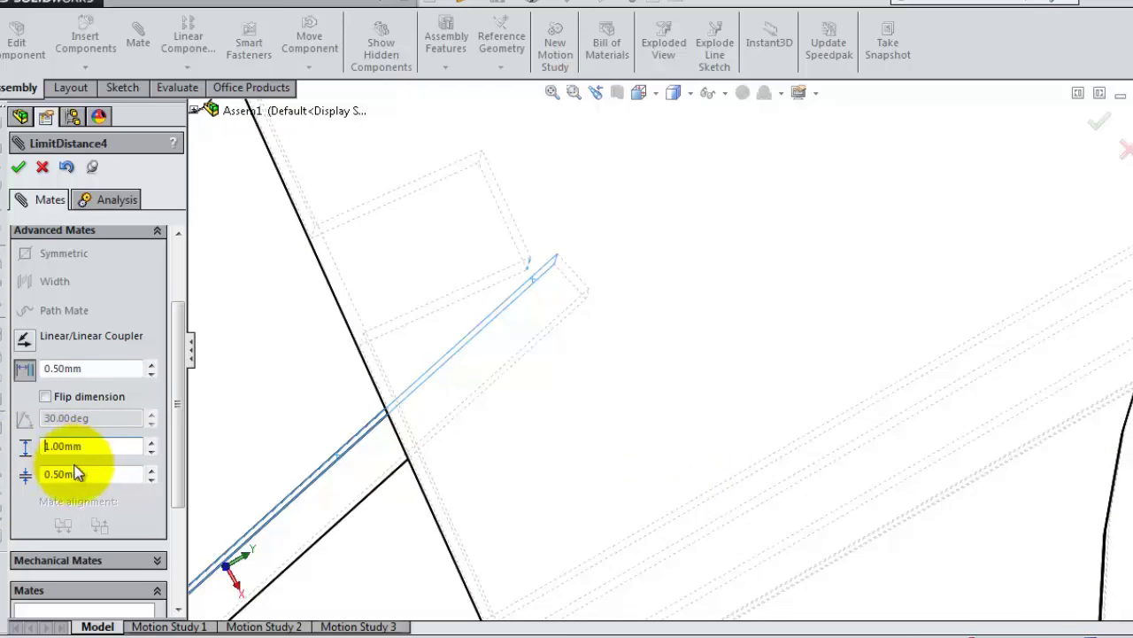
{"action": "left_click", "coordinate": [90, 473]}
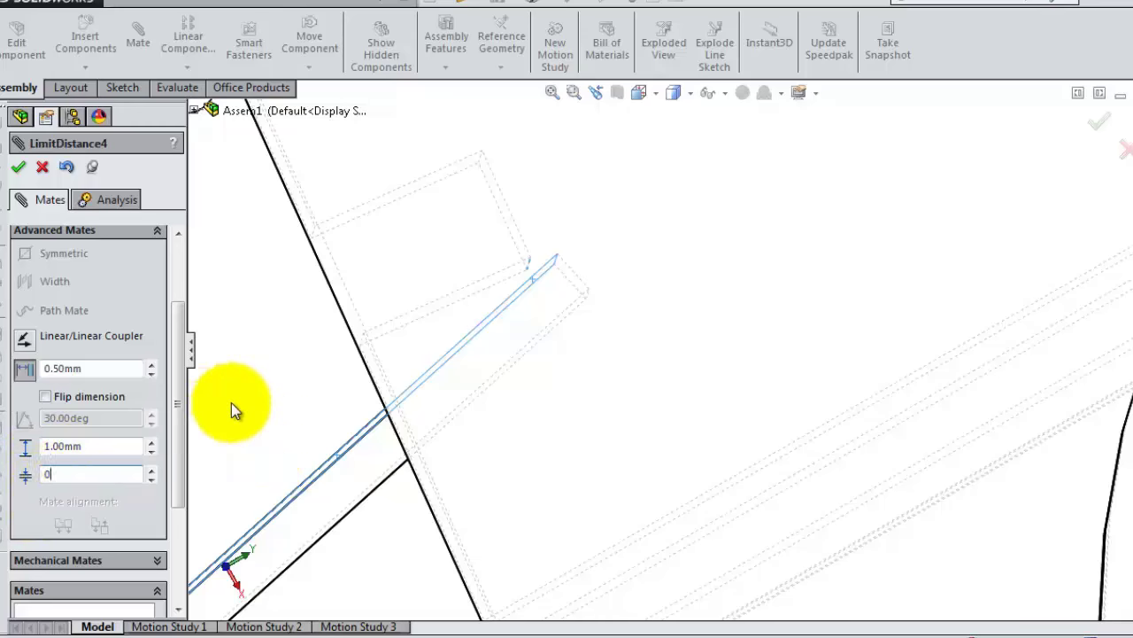
{"action": "middle_click_drag", "start_coordinate": [275, 400], "coordinate": [268, 375]}
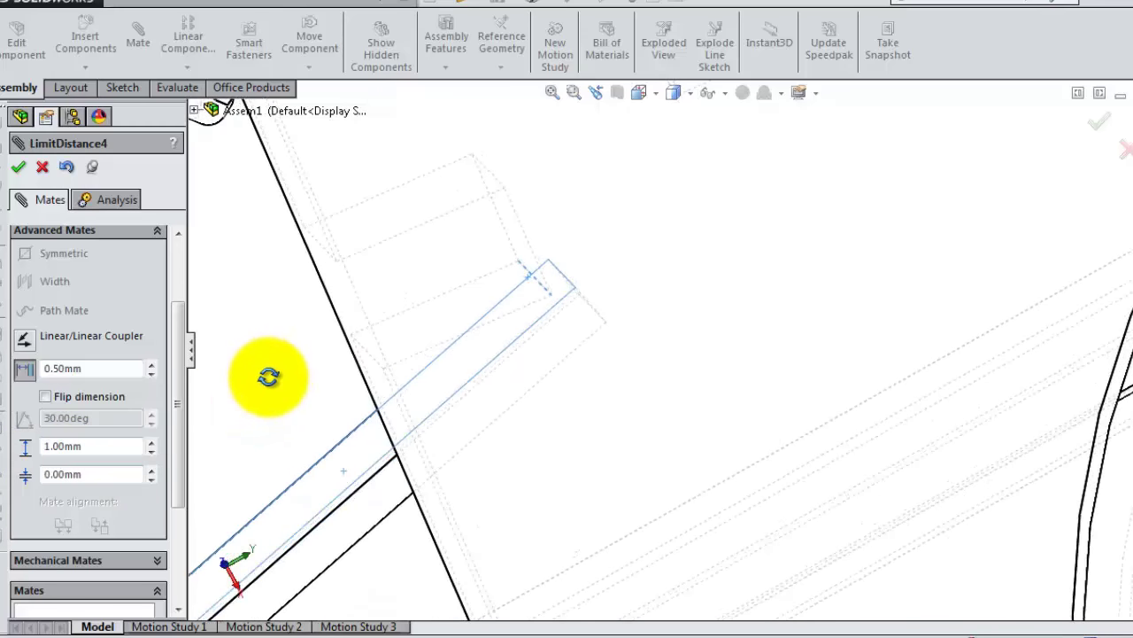
{"action": "middle_click_drag", "start_coordinate": [408, 433], "coordinate": [695, 589]}
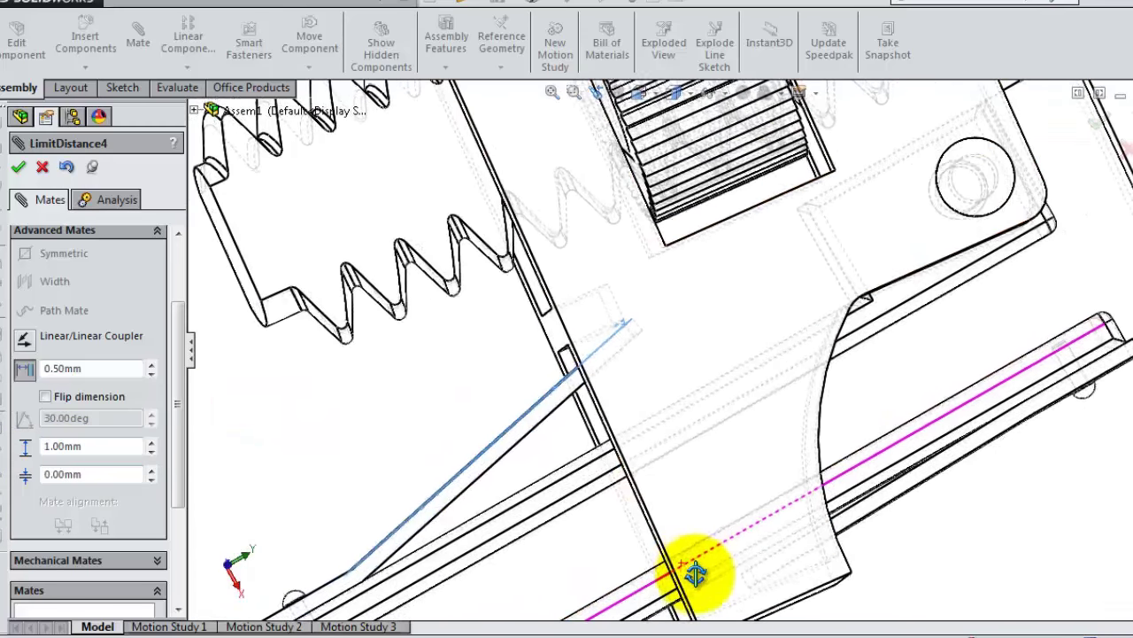
{"action": "scroll", "coordinate": [695, 589], "scroll_direction": "down", "scroll_amount": 3}
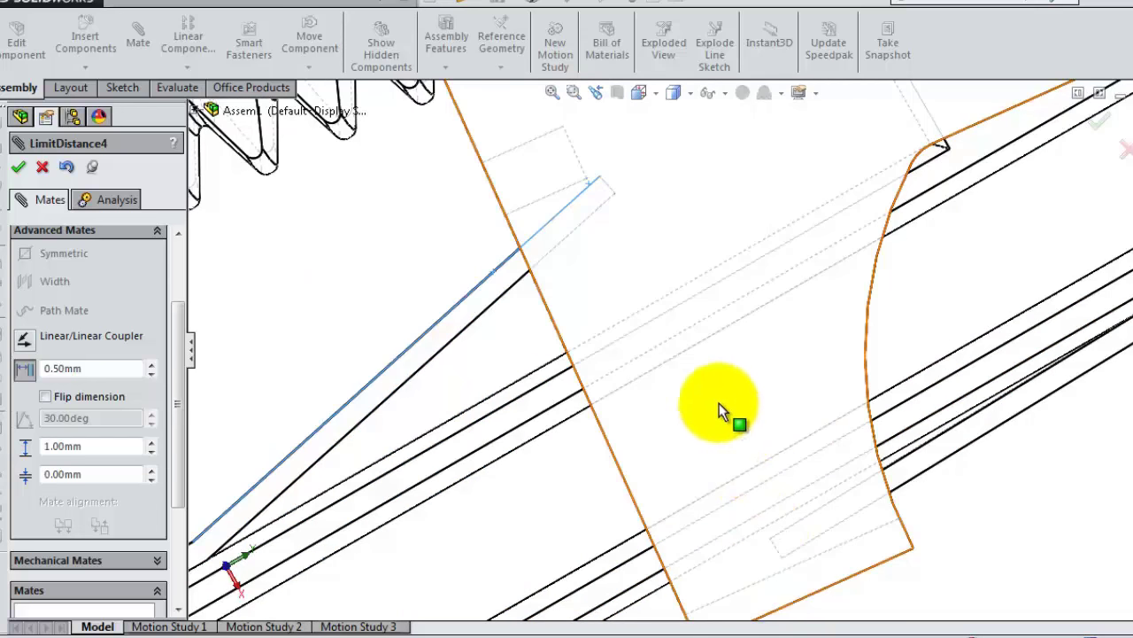
{"action": "left_click", "coordinate": [19, 170]}
- Drag the plate to its travel limit to test LimitDistance4
{"action": "left_click_drag", "start_coordinate": [597, 278], "coordinate": [623, 318]}
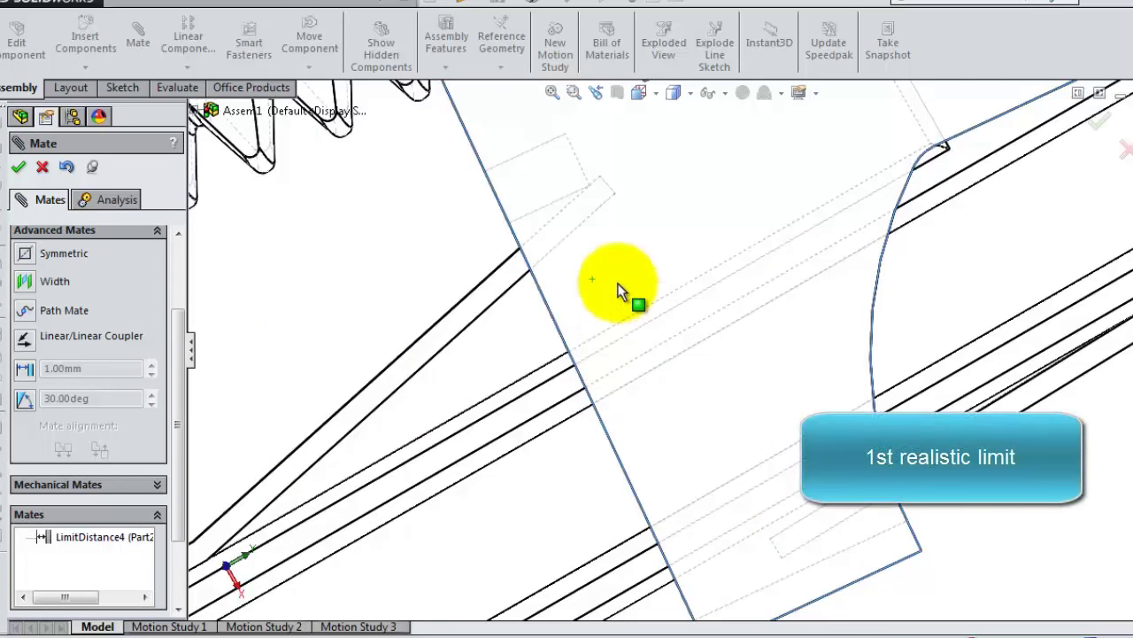
{"action": "left_click_drag", "start_coordinate": [629, 270], "coordinate": [622, 239]}
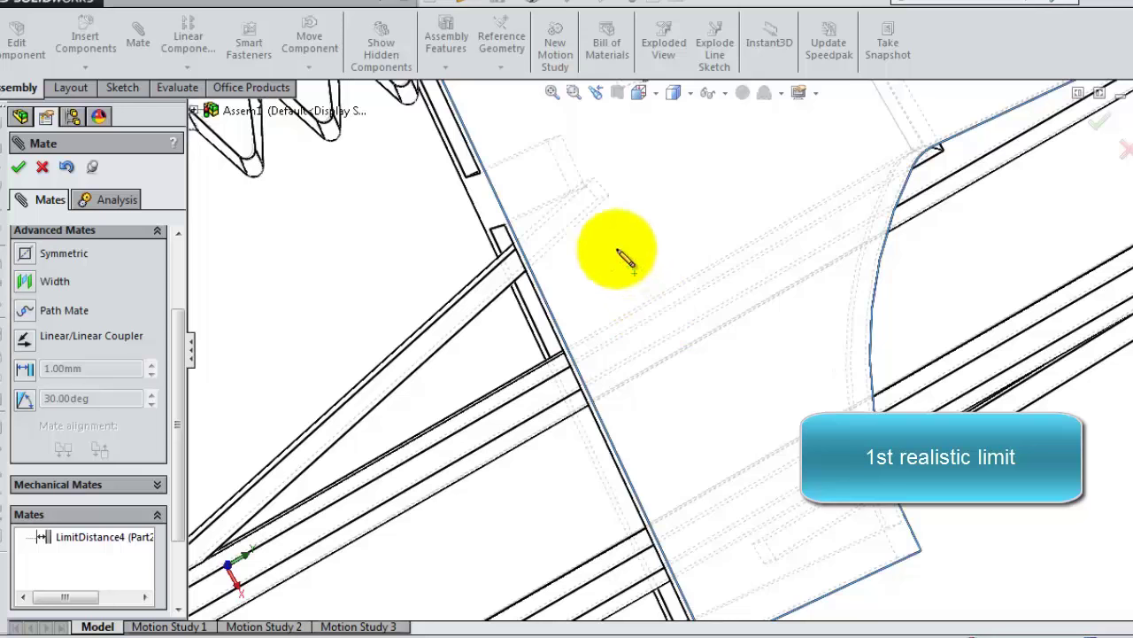
{"action": "left_click_drag", "start_coordinate": [625, 258], "coordinate": [663, 299]}
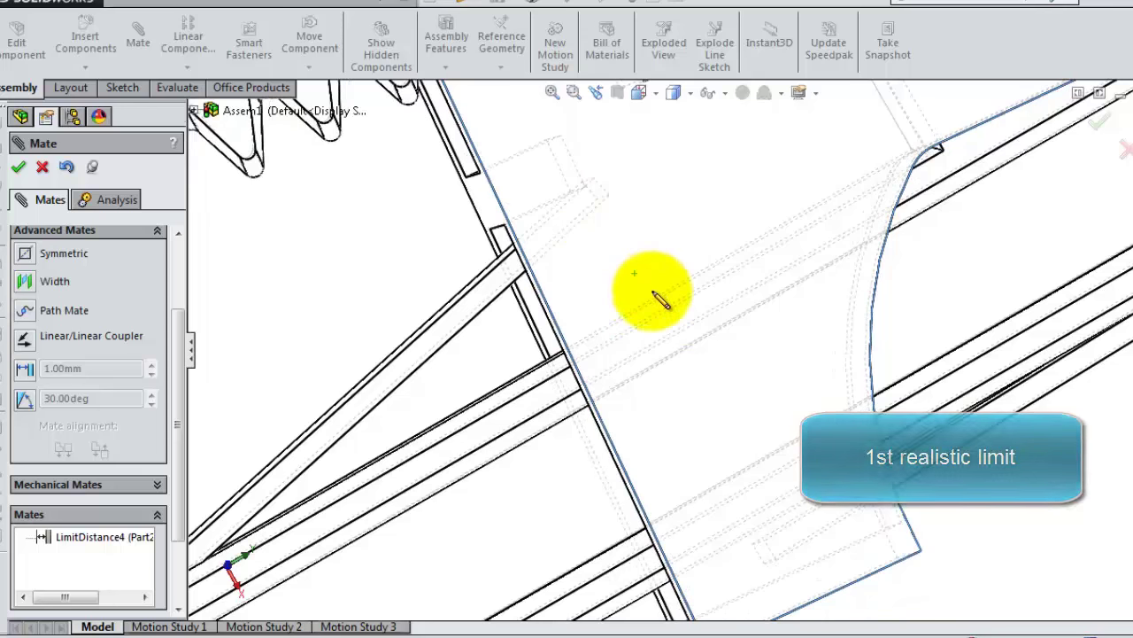
- Close the mate settings and switch the display style to Shaded
{"action": "left_click", "coordinate": [21, 168]}
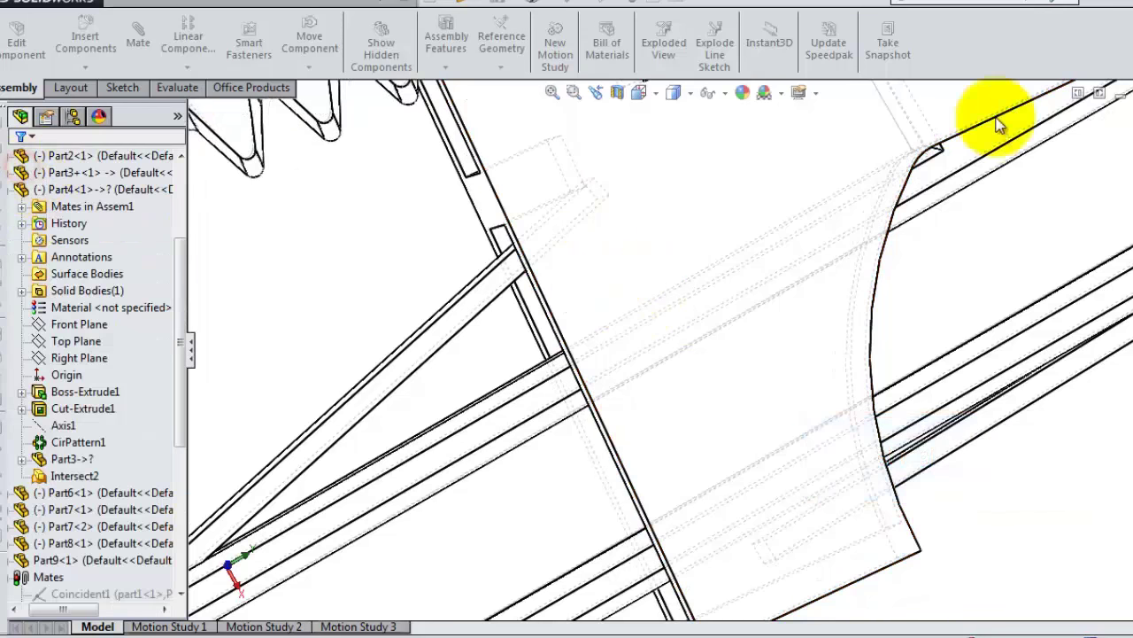
{"action": "left_click", "coordinate": [687, 120]}
{"action": "scroll", "coordinate": [959, 529], "scroll_direction": "up", "scroll_amount": 3}
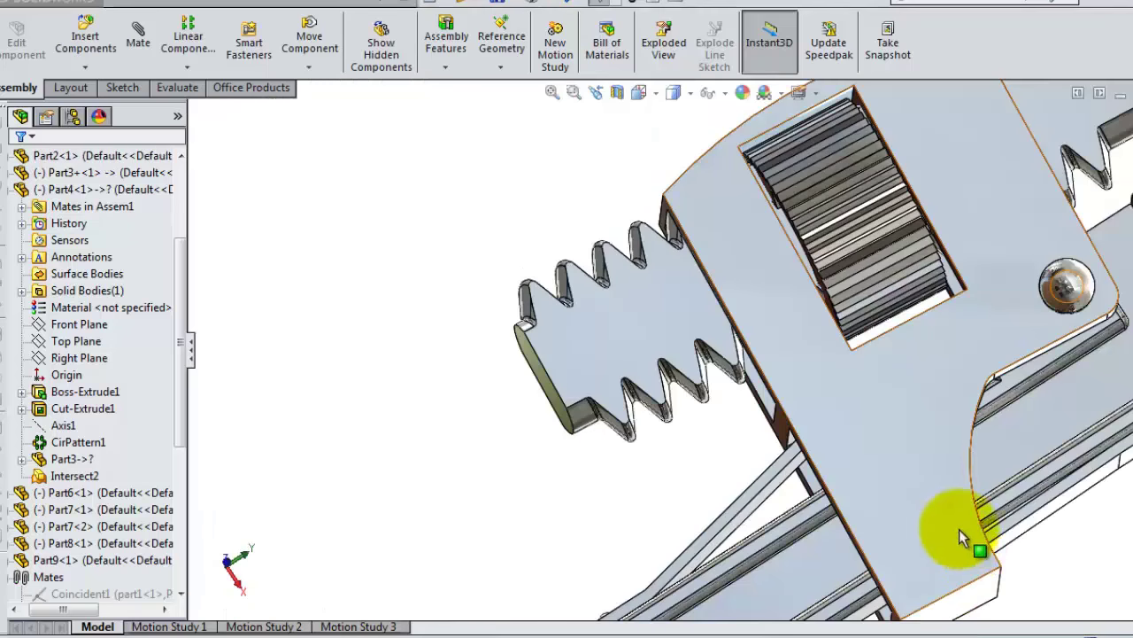
- Drag the wrench body and jaw to check their motion, then start a mate on the jaw face
{"action": "left_click_drag", "start_coordinate": [886, 433], "coordinate": [937, 486]}
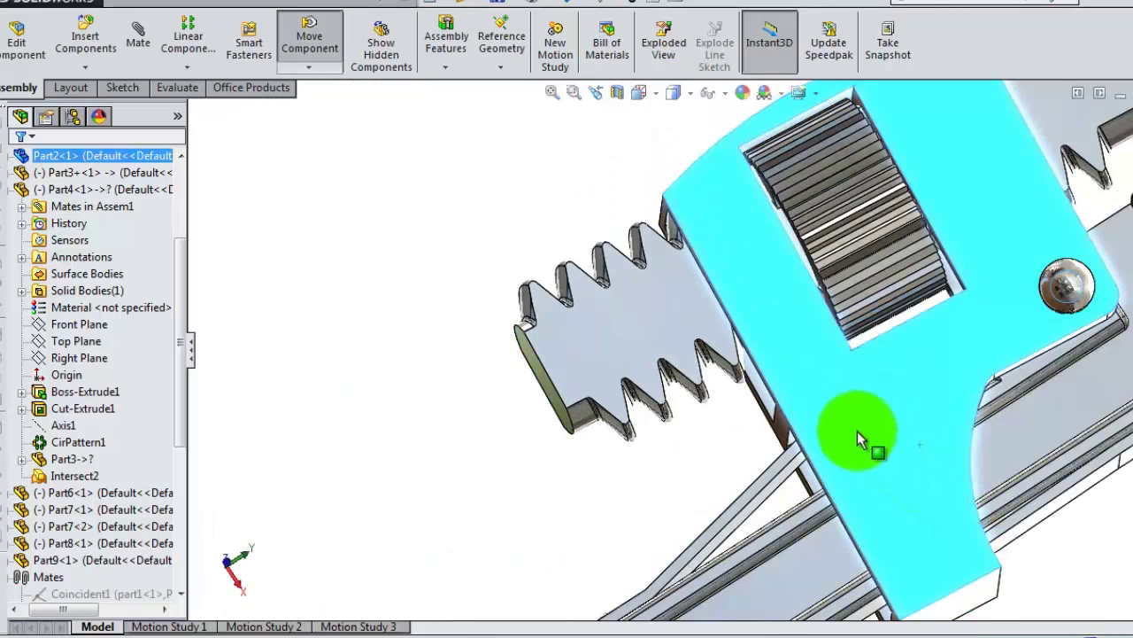
{"action": "left_click_drag", "start_coordinate": [859, 438], "coordinate": [876, 446]}
{"action": "key", "text": "Escape"}
{"action": "mouse_move", "coordinate": [707, 467]}
{"action": "middle_mouse_down"}
{"action": "mouse_move", "coordinate": [713, 394]}
{"action": "mouse_move", "coordinate": [779, 245]}
{"action": "mouse_move", "coordinate": [873, 240]}
{"action": "middle_mouse_up"}
{"action": "mouse_move", "coordinate": [944, 184]}
{"action": "left_mouse_down"}
{"action": "mouse_move", "coordinate": [866, 248]}
{"action": "mouse_move", "coordinate": [915, 215]}
{"action": "mouse_move", "coordinate": [917, 200]}
{"action": "left_mouse_up"}
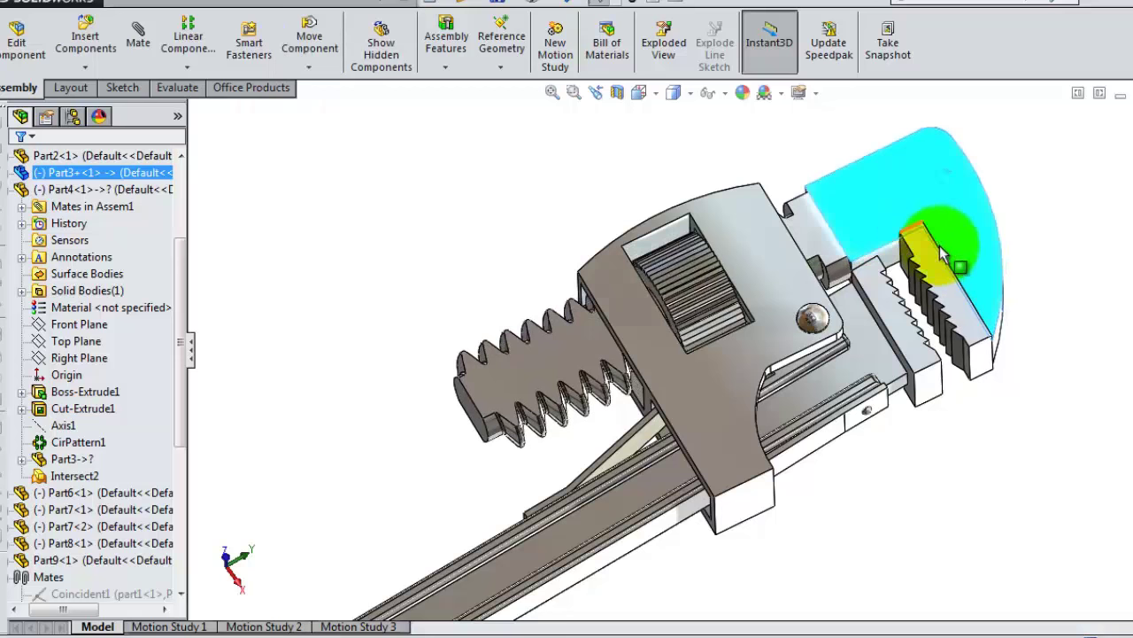
{"action": "scroll", "coordinate": [992, 334], "scroll_direction": "down", "scroll_amount": 3}
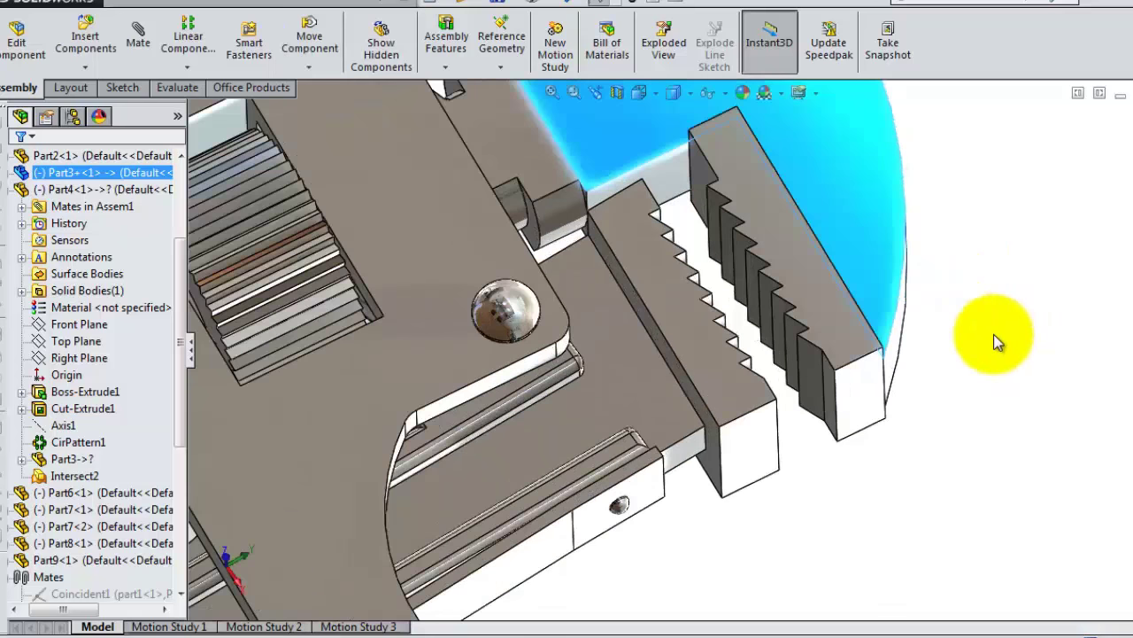
{"action": "left_click", "coordinate": [139, 40]}
- Clear the preselected jaw face and choose the Limit Distance advanced mate
{"action": "right_click", "coordinate": [133, 259]}
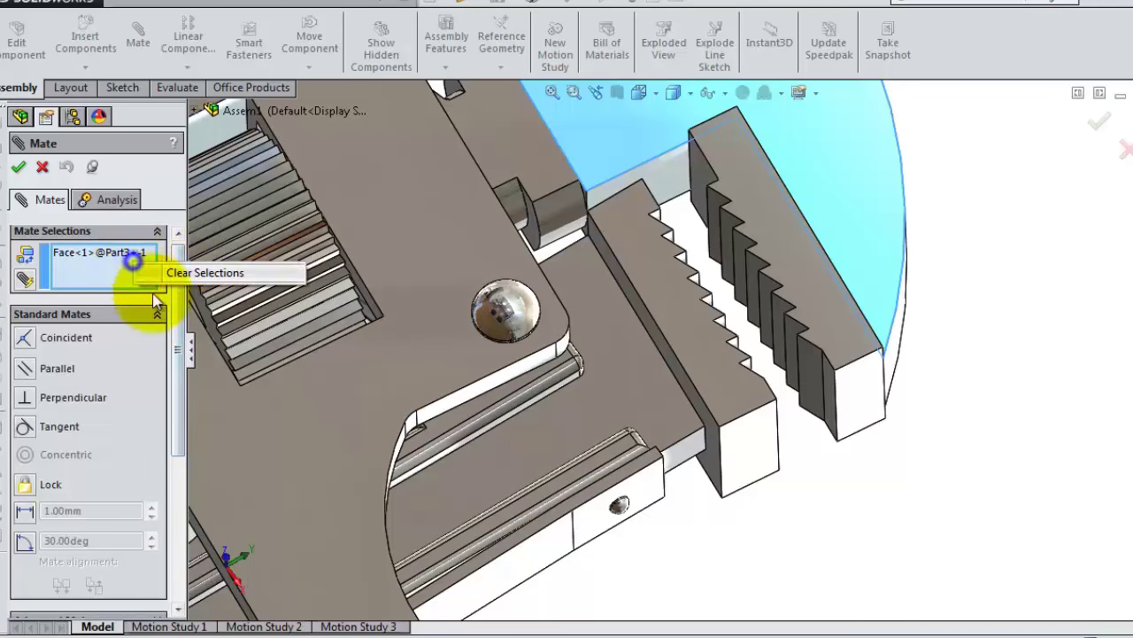
{"action": "left_click", "coordinate": [167, 279]}
{"action": "left_click_drag", "start_coordinate": [174, 293], "coordinate": [163, 417]}
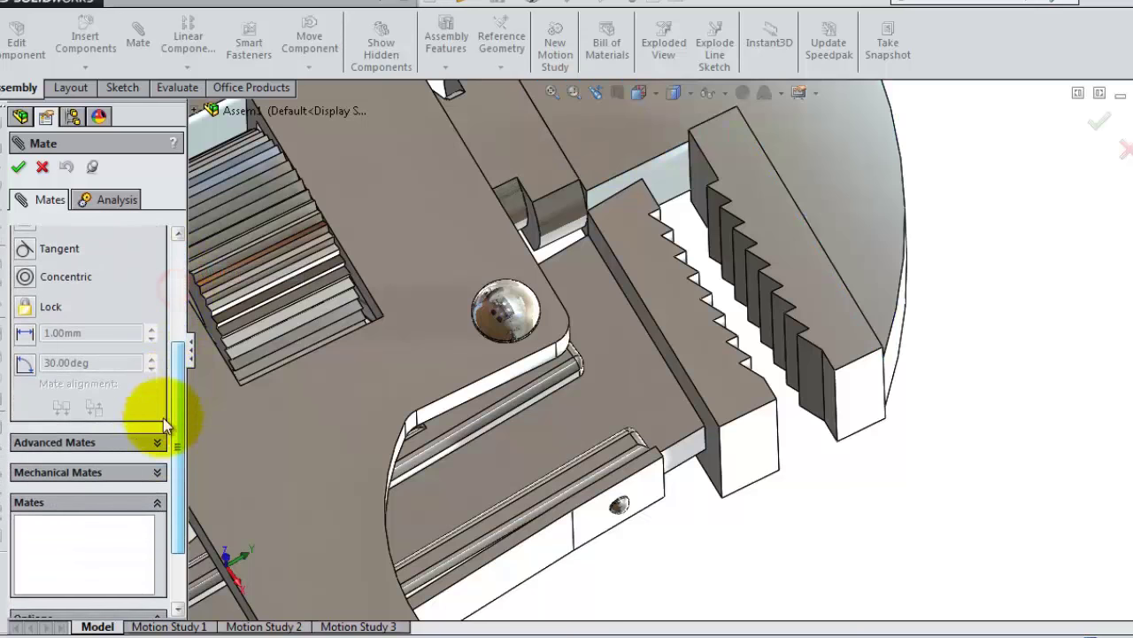
{"action": "left_click", "coordinate": [161, 441]}
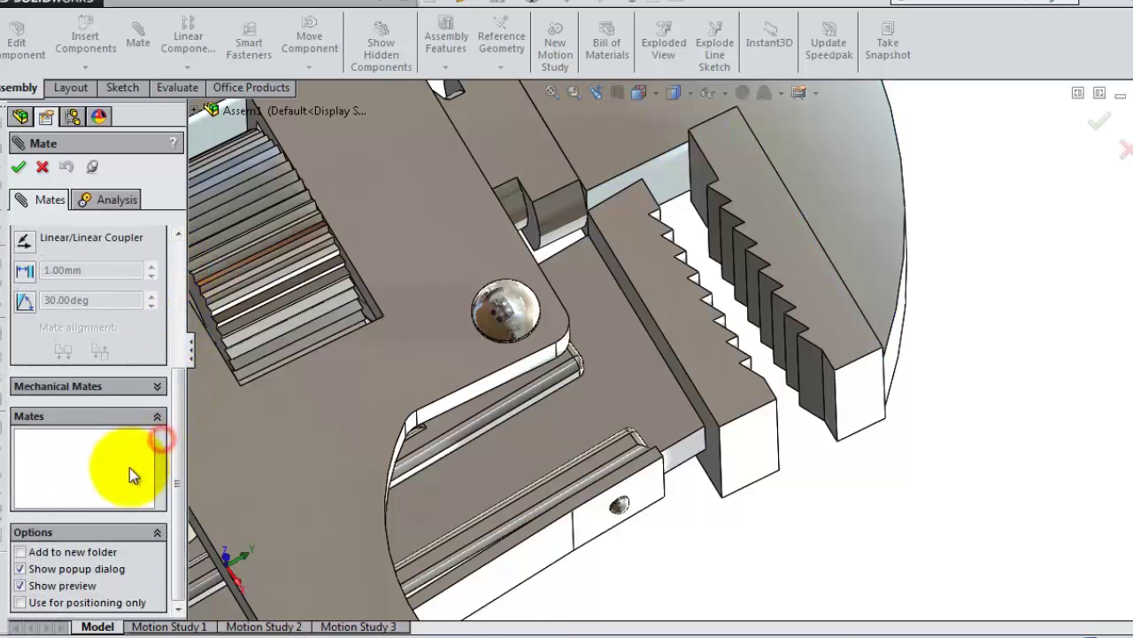
{"action": "left_click", "coordinate": [27, 271]}
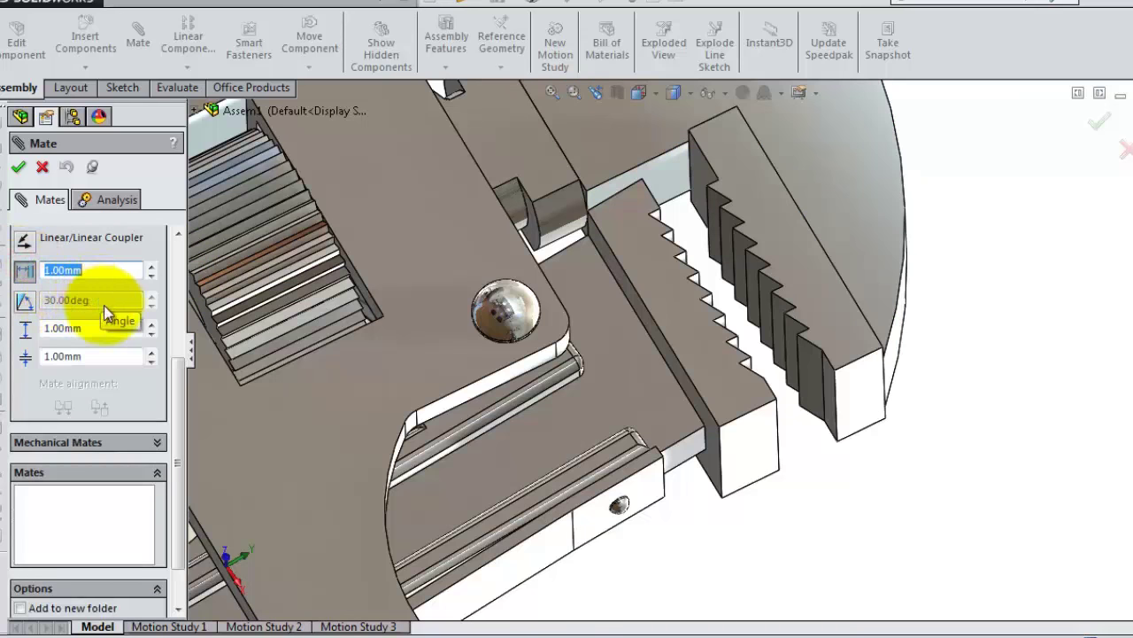
- Pick the rack's end face, set the distance to 0.00mm, and accept LimitDistance5
{"action": "scroll", "coordinate": [793, 430], "scroll_direction": "down", "scroll_amount": 2}
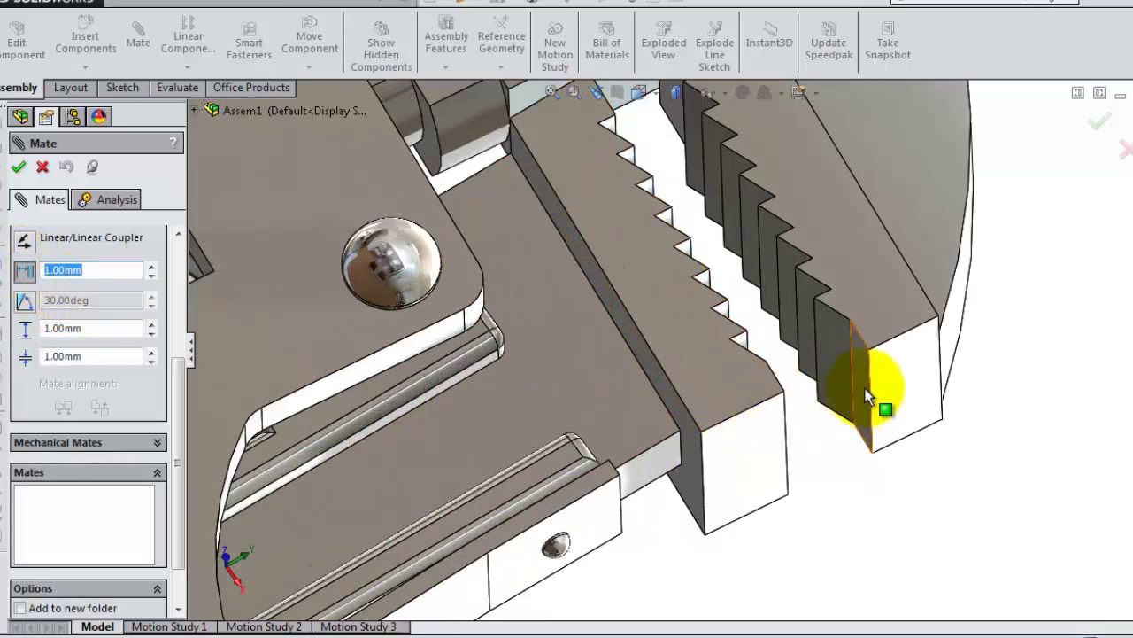
{"action": "scroll", "coordinate": [885, 385], "scroll_direction": "down", "scroll_amount": 1}
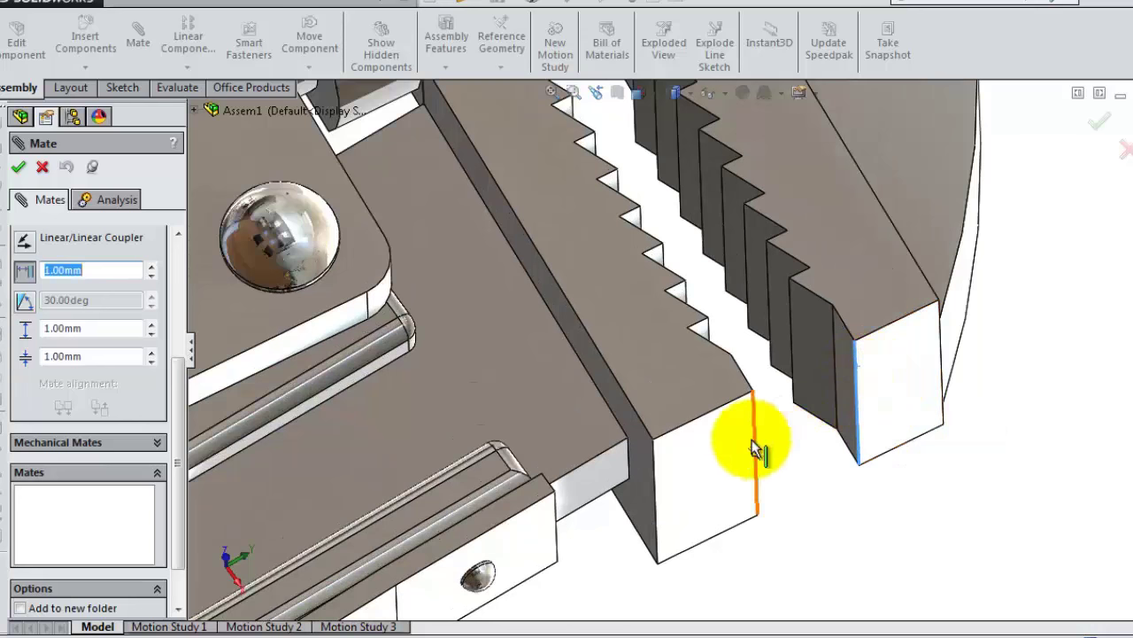
{"action": "left_click", "coordinate": [723, 443]}
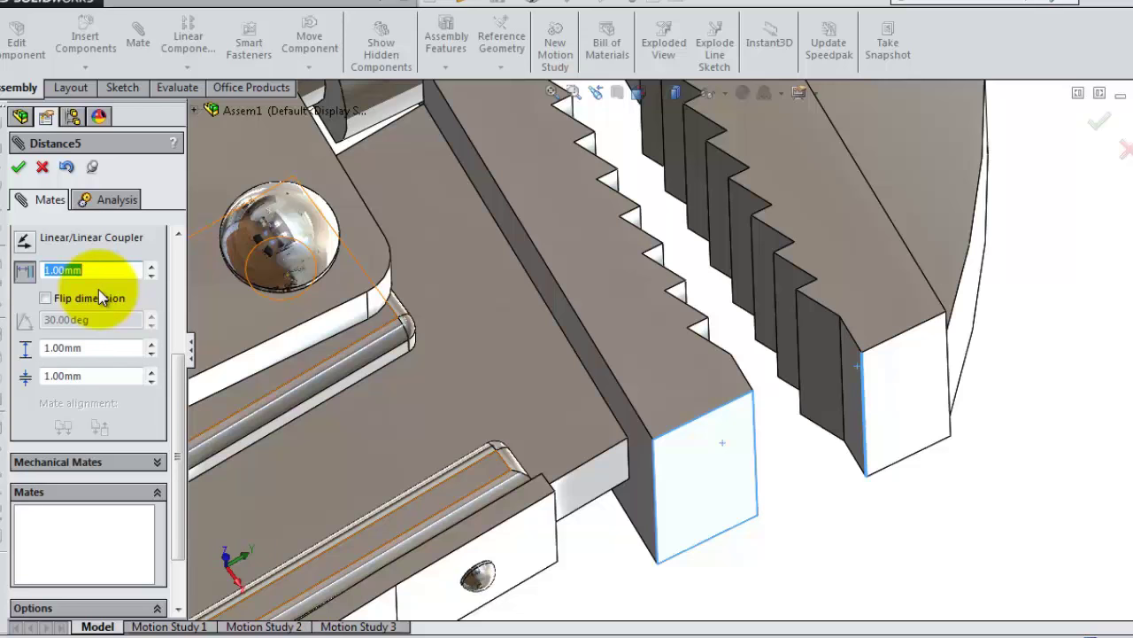
{"action": "type", "text": "0"}
{"action": "key", "text": "Return"}
{"action": "type", "text": "2"}
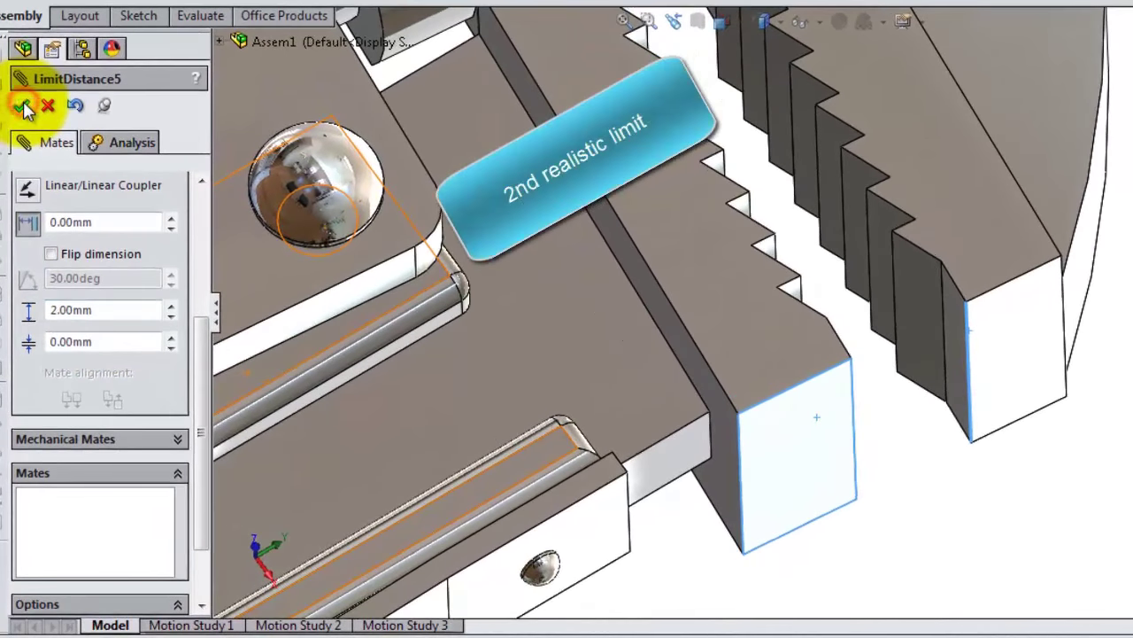
{"action": "left_click", "coordinate": [18, 166]}
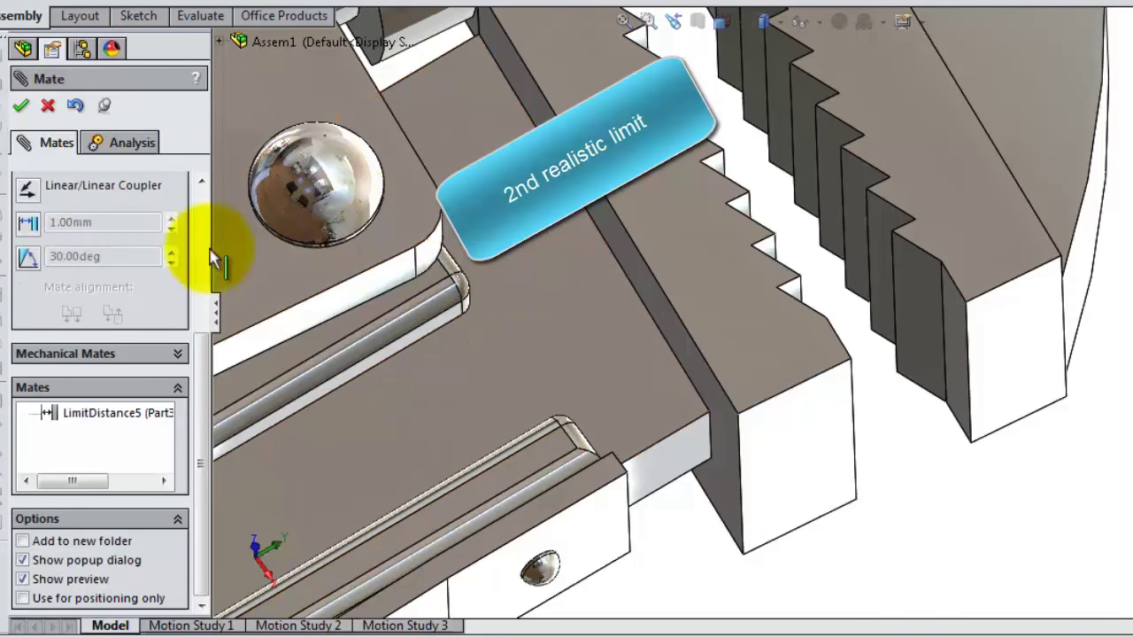
- Close the mate settings, reorient the view, and drag the jaw to test its limits
{"action": "left_click", "coordinate": [19, 104]}
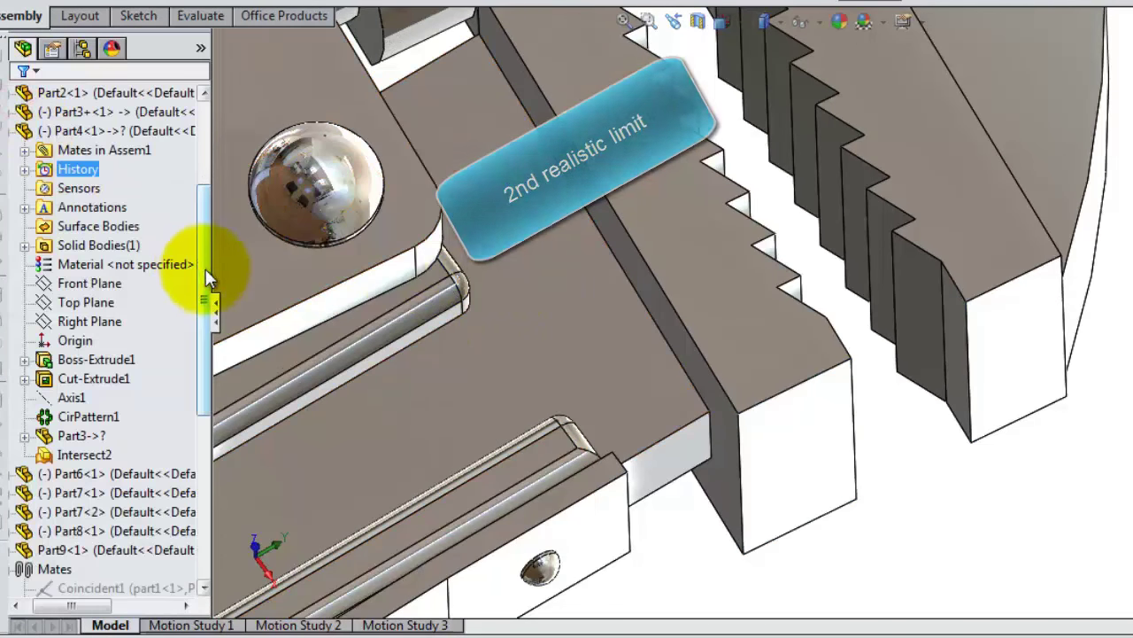
{"action": "mouse_move", "coordinate": [206, 269]}
{"action": "left_mouse_down"}
{"action": "mouse_move", "coordinate": [211, 530]}
{"action": "mouse_move", "coordinate": [481, 393]}
{"action": "left_mouse_up"}
{"action": "mouse_move", "coordinate": [481, 392]}
{"action": "middle_mouse_down"}
{"action": "mouse_move", "coordinate": [962, 274]}
{"action": "mouse_move", "coordinate": [991, 293]}
{"action": "mouse_move", "coordinate": [989, 326]}
{"action": "middle_mouse_up"}
{"action": "scroll", "coordinate": [989, 325], "scroll_direction": "up", "scroll_amount": 3}
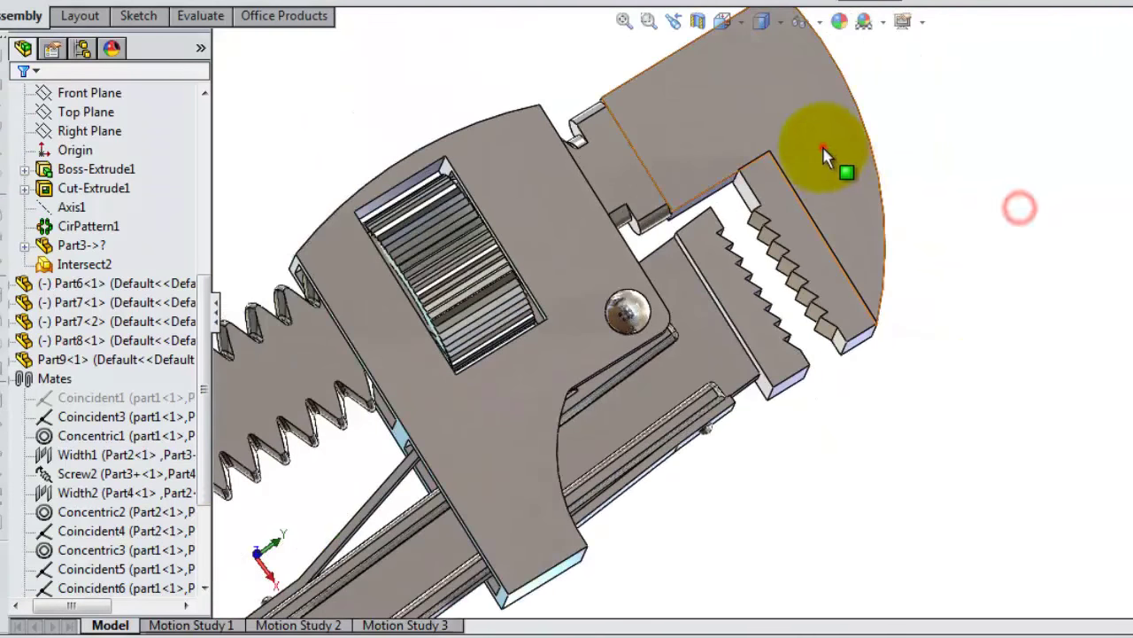
{"action": "mouse_move", "coordinate": [824, 154]}
{"action": "left_mouse_down"}
{"action": "mouse_move", "coordinate": [815, 131]}
{"action": "mouse_move", "coordinate": [832, 187]}
{"action": "mouse_move", "coordinate": [817, 149]}
{"action": "mouse_move", "coordinate": [848, 195]}
{"action": "mouse_move", "coordinate": [815, 124]}
{"action": "mouse_move", "coordinate": [848, 186]}
{"action": "mouse_move", "coordinate": [843, 168]}
{"action": "mouse_move", "coordinate": [894, 113]}
{"action": "mouse_move", "coordinate": [965, 86]}
{"action": "mouse_move", "coordinate": [886, 142]}
{"action": "left_mouse_up"}
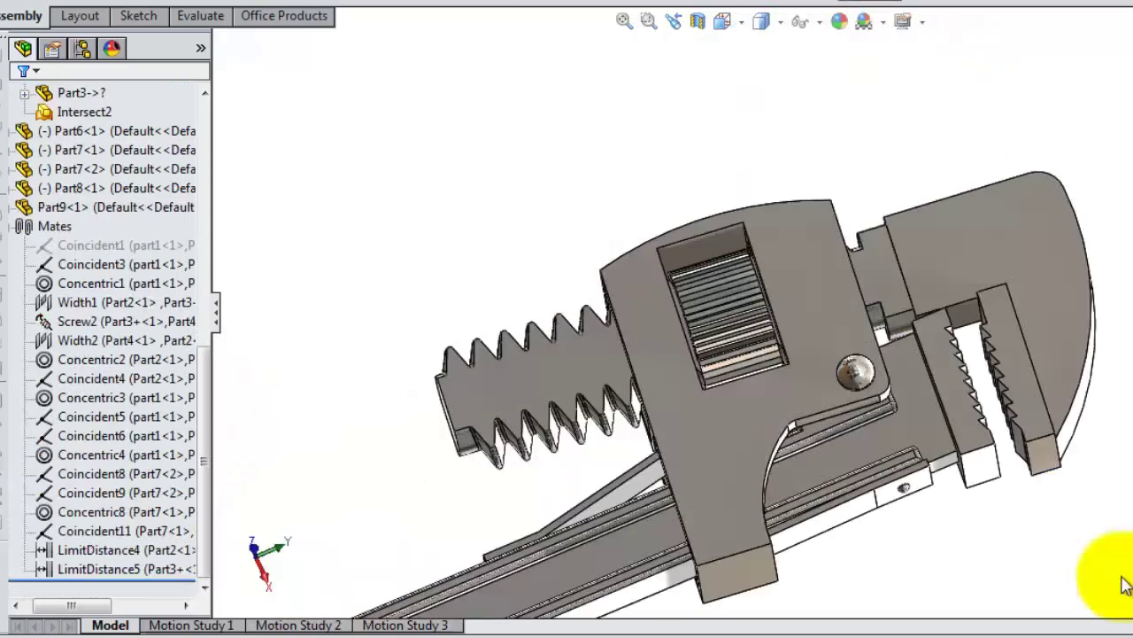
- Select the movable jaw (Part3) and slide it open along the screw to a new position
{"action": "mouse_move", "coordinate": [1096, 557]}
{"action": "middle_mouse_down"}
{"action": "mouse_move", "coordinate": [1092, 476]}
{"action": "mouse_move", "coordinate": [1104, 514]}
{"action": "mouse_move", "coordinate": [1088, 493]}
{"action": "middle_mouse_up"}
{"action": "scroll", "coordinate": [1012, 265], "scroll_direction": "down", "scroll_amount": 2}
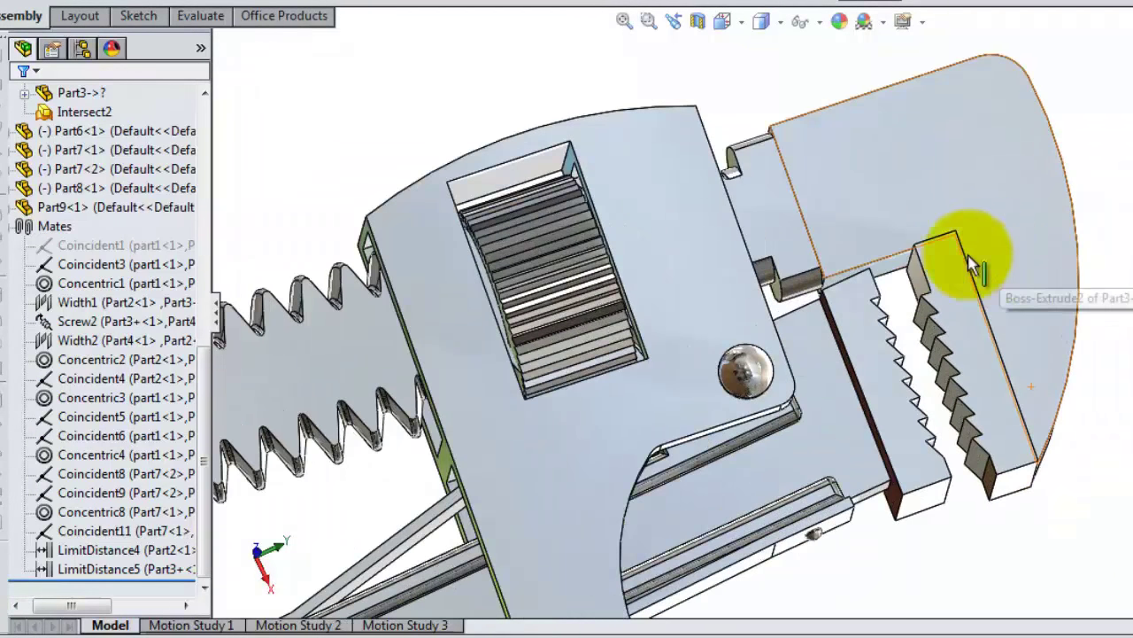
{"action": "scroll", "coordinate": [974, 253], "scroll_direction": "down", "scroll_amount": 2}
{"action": "left_click", "coordinate": [925, 204]}
{"action": "mouse_move", "coordinate": [930, 206]}
{"action": "left_mouse_down"}
{"action": "mouse_move", "coordinate": [1031, 152]}
{"action": "mouse_move", "coordinate": [1106, 152]}
{"action": "mouse_move", "coordinate": [1131, 119]}
{"action": "mouse_move", "coordinate": [1125, 139]}
{"action": "mouse_move", "coordinate": [890, 232]}
{"action": "mouse_move", "coordinate": [929, 210]}
{"action": "mouse_move", "coordinate": [916, 232]}
{"action": "left_mouse_up"}
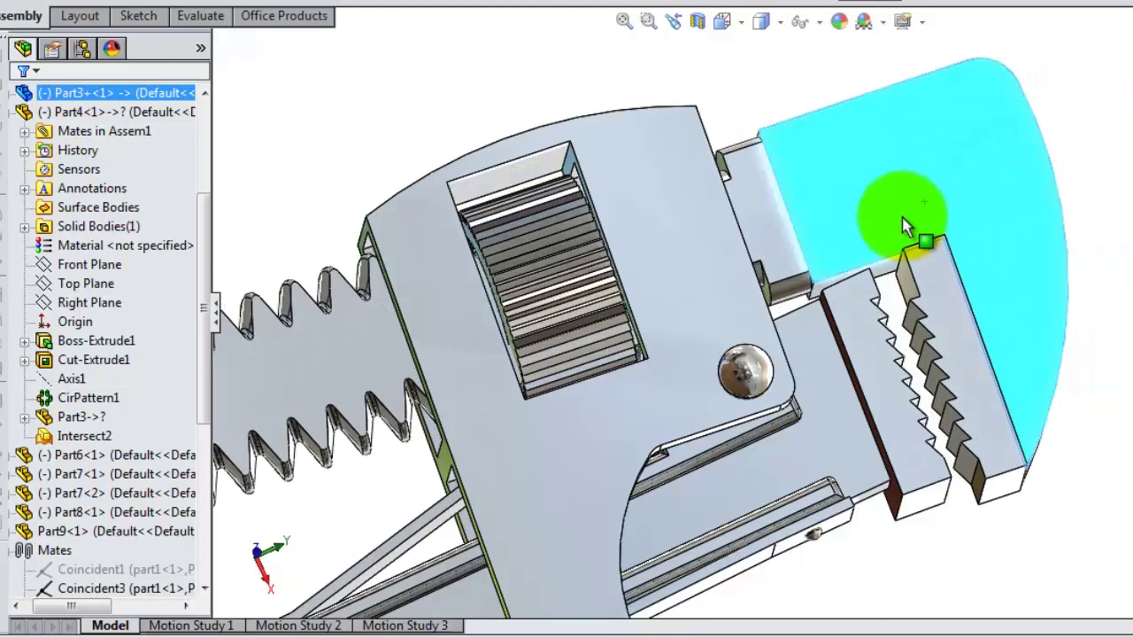
{"action": "middle_click_drag", "start_coordinate": [916, 233], "coordinate": [910, 233]}
{"action": "scroll", "coordinate": [898, 240], "scroll_direction": "up", "scroll_amount": 3}
{"action": "scroll", "coordinate": [759, 253], "scroll_direction": "down", "scroll_amount": 4}
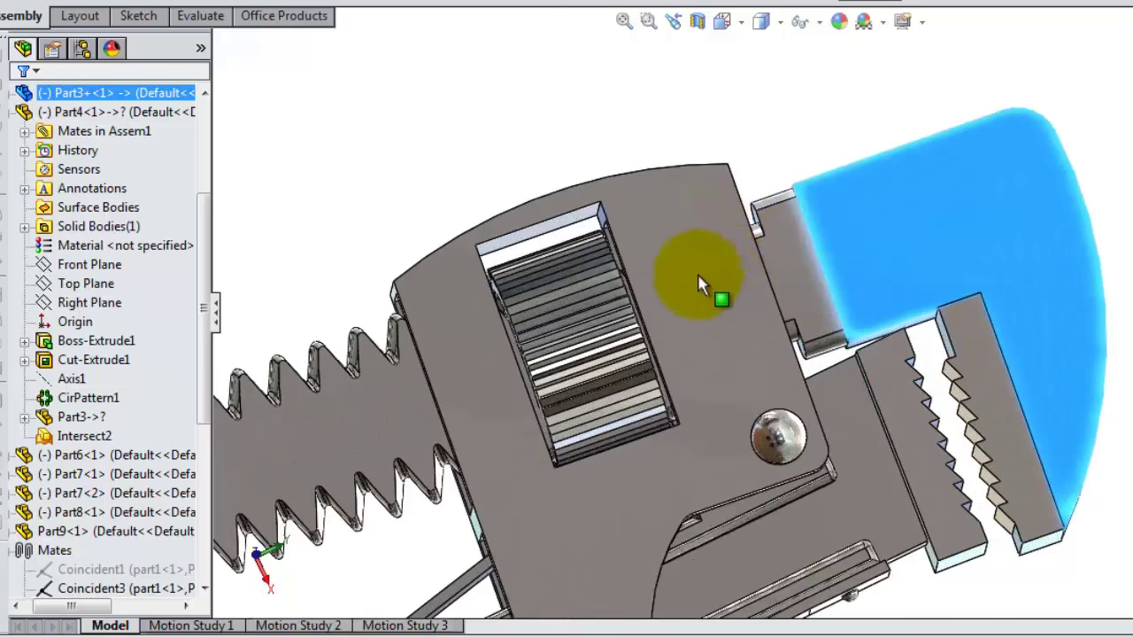
{"action": "mouse_move", "coordinate": [623, 372]}
{"action": "middle_mouse_down"}
{"action": "mouse_move", "coordinate": [653, 324]}
{"action": "mouse_move", "coordinate": [645, 337]}
{"action": "middle_mouse_up"}
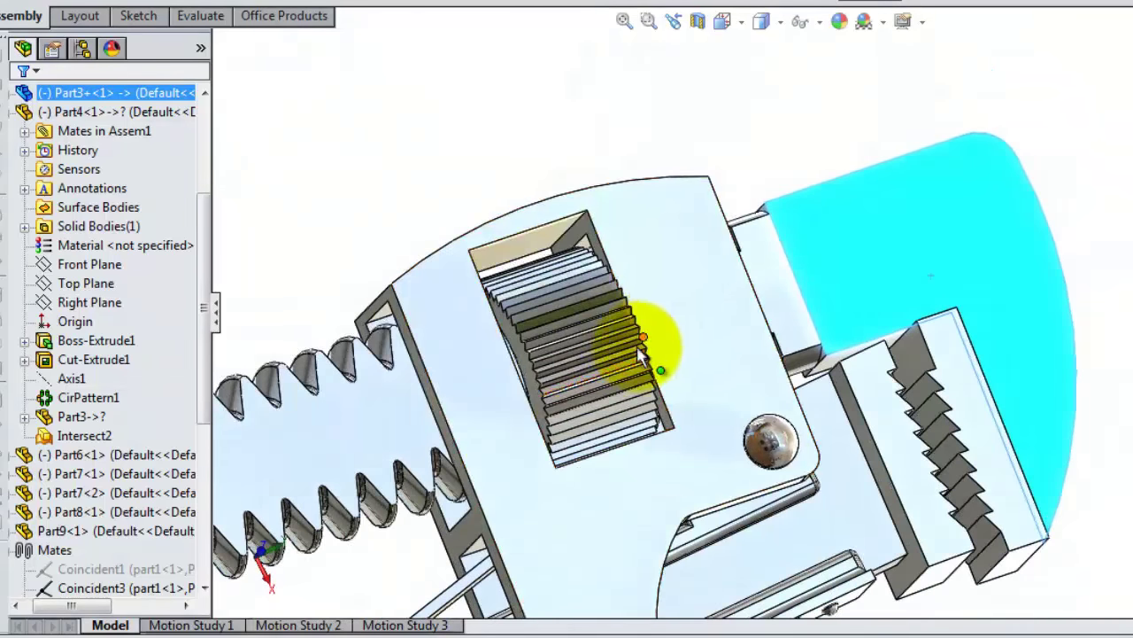
{"action": "mouse_move", "coordinate": [825, 301]}
{"action": "left_mouse_down"}
{"action": "mouse_move", "coordinate": [992, 207]}
{"action": "mouse_move", "coordinate": [1042, 222]}
{"action": "mouse_move", "coordinate": [1037, 233]}
{"action": "left_mouse_up"}
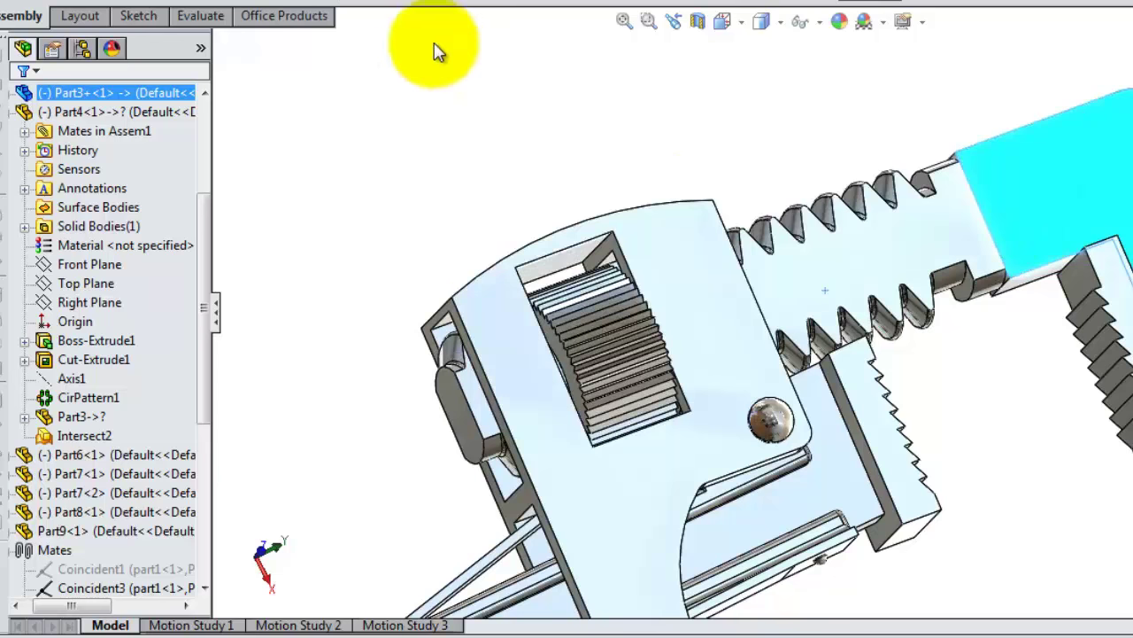
- Start a limit distance mate between the screw's pill-shaped end face and the frame face
{"action": "left_click", "coordinate": [169, 1]}
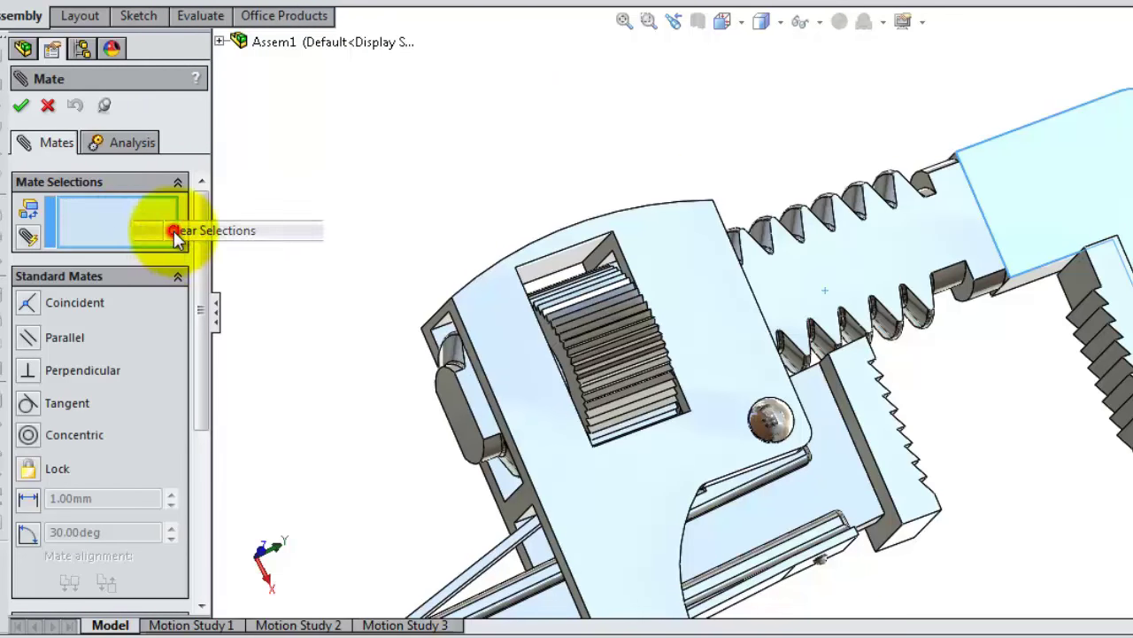
{"action": "left_click_drag", "start_coordinate": [203, 261], "coordinate": [202, 409]}
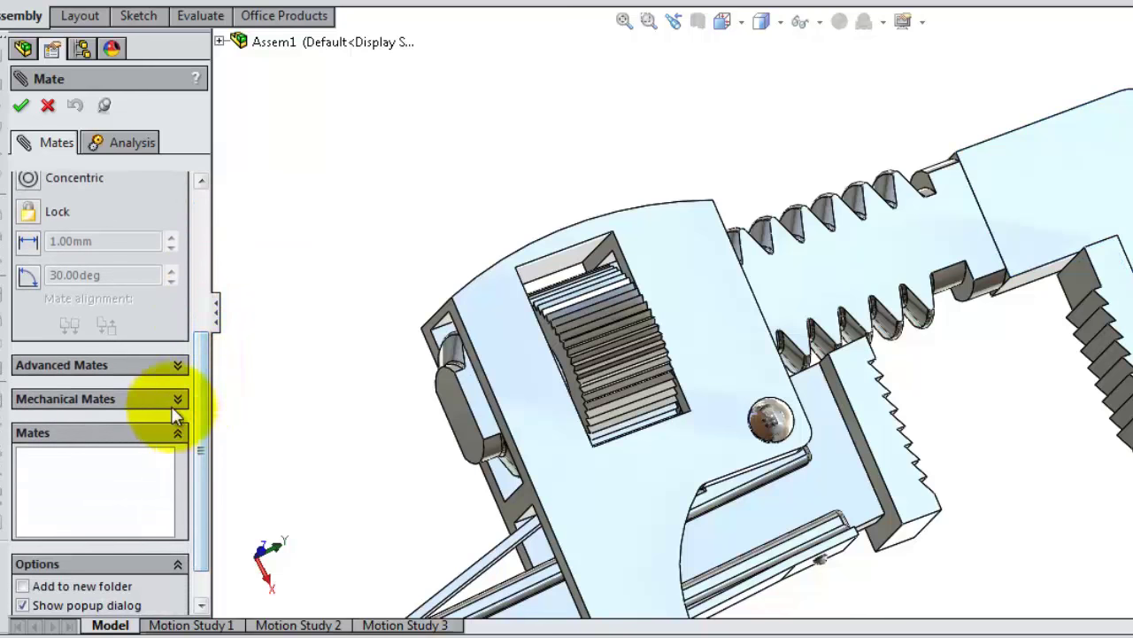
{"action": "left_click", "coordinate": [180, 364]}
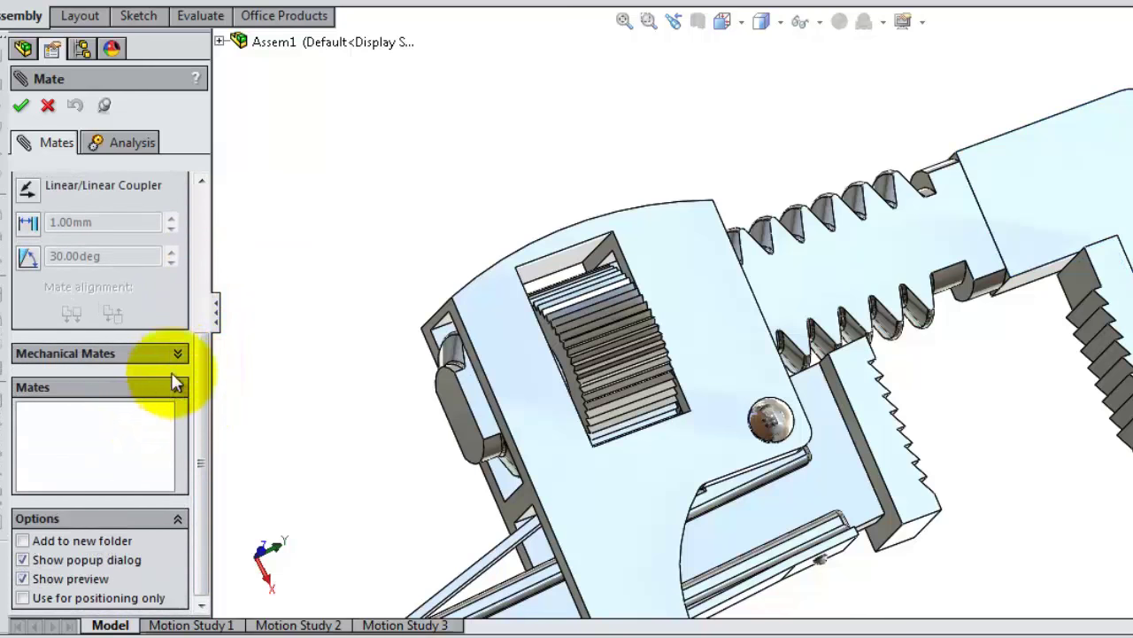
{"action": "left_click", "coordinate": [28, 222]}
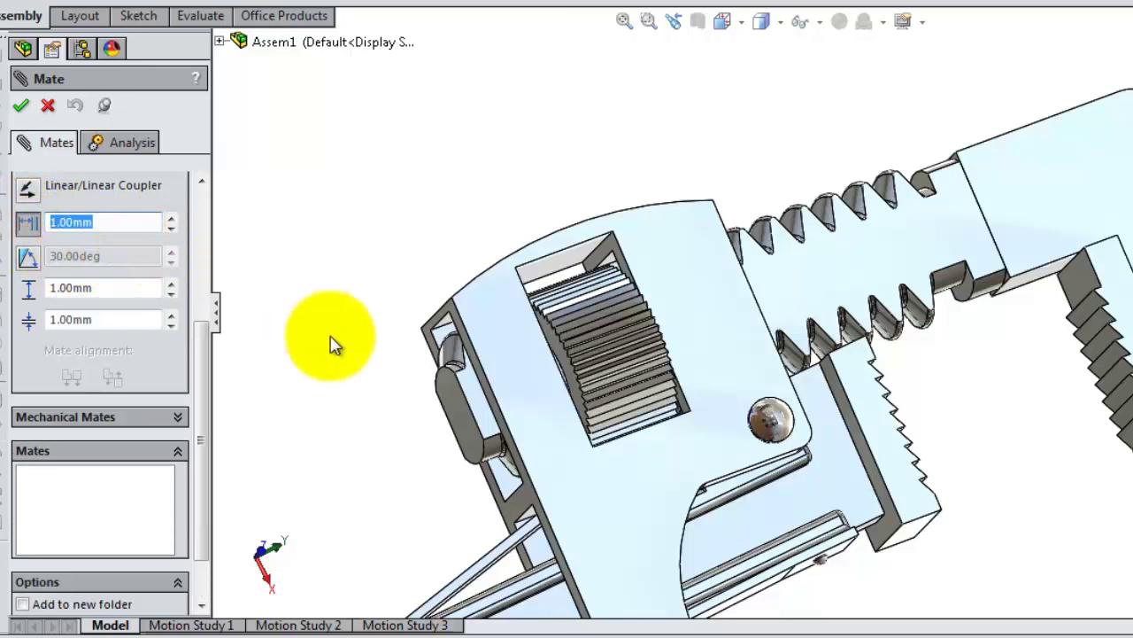
{"action": "left_click", "coordinate": [456, 418]}
{"action": "left_click", "coordinate": [456, 418]}
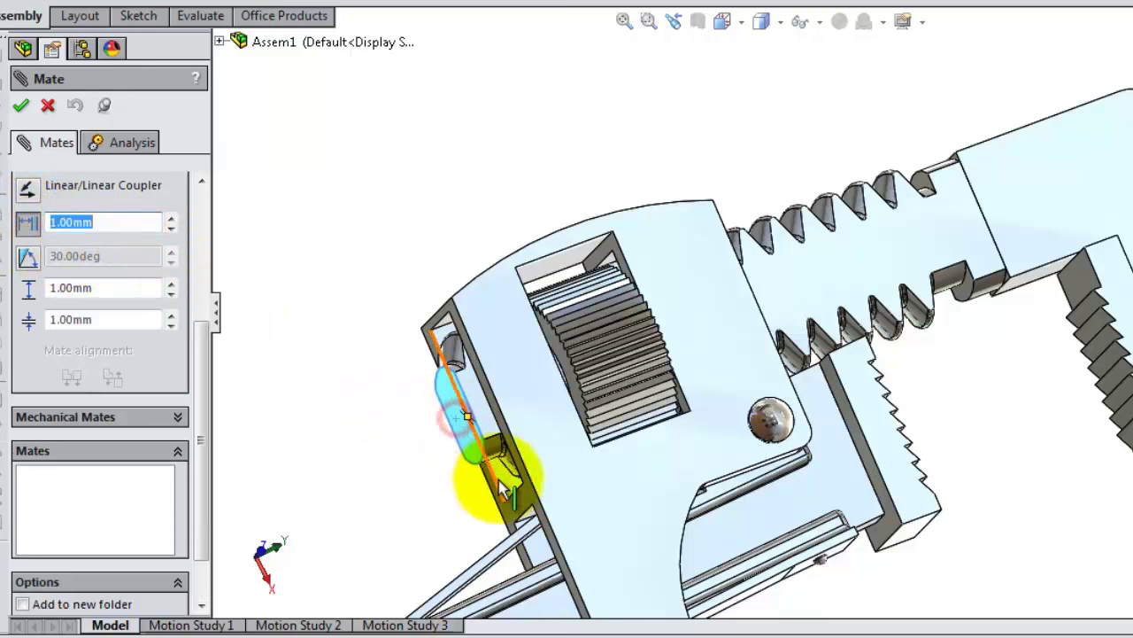
{"action": "left_click", "coordinate": [524, 508]}
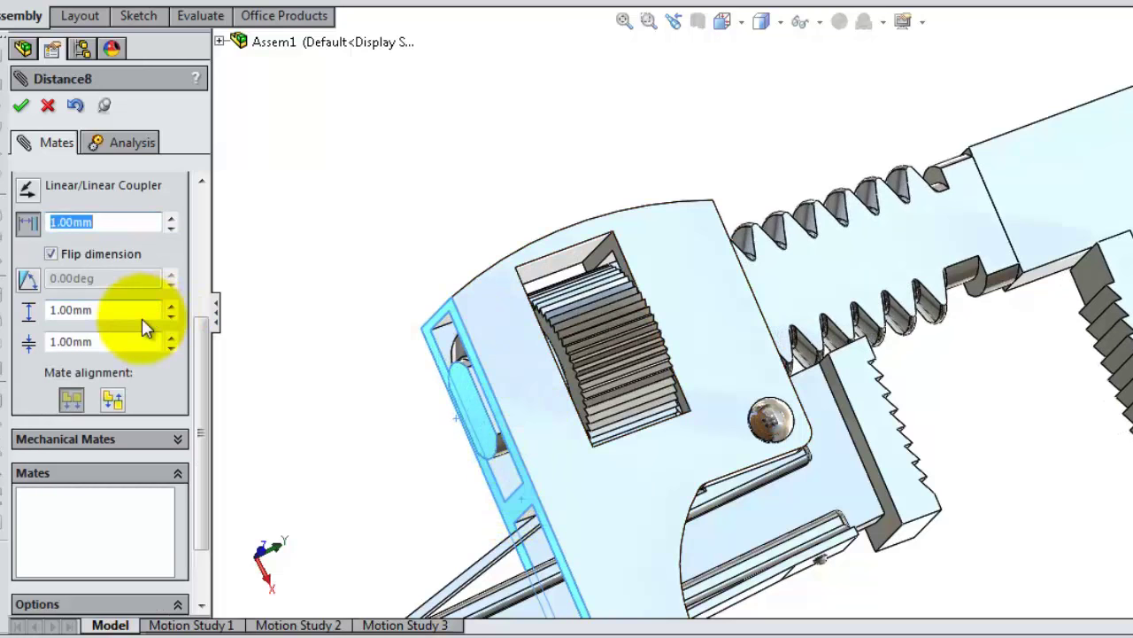
- Set the limit mate distance to 20.00 mm with a 1.00 mm minimum
{"action": "left_click_drag", "start_coordinate": [111, 312], "coordinate": [50, 309]}
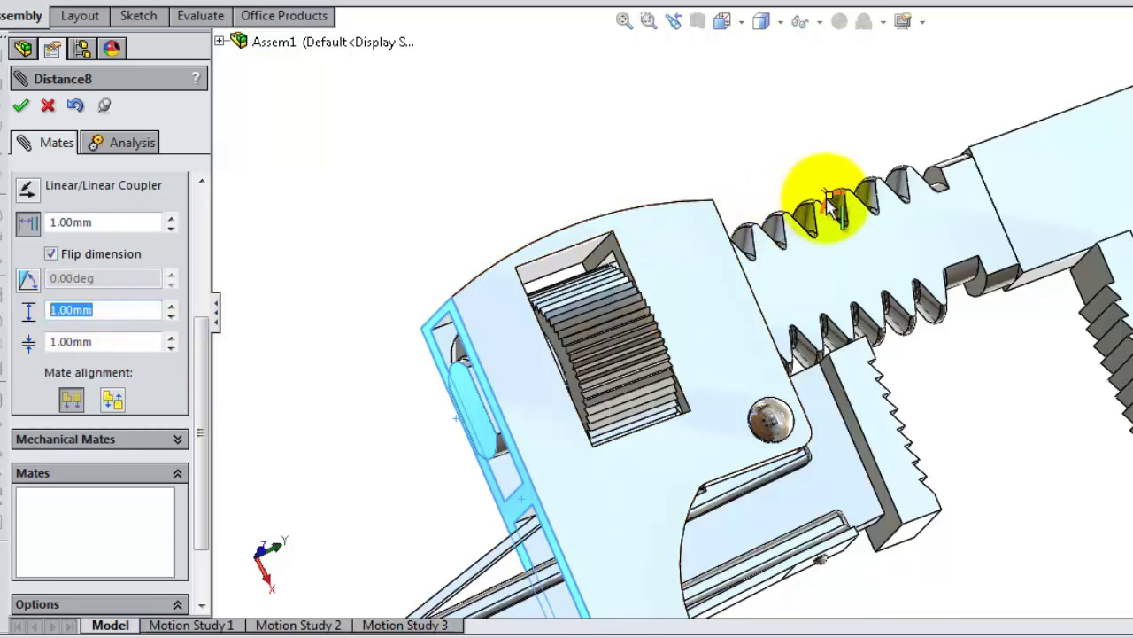
{"action": "left_click_drag", "start_coordinate": [127, 222], "coordinate": [38, 221]}
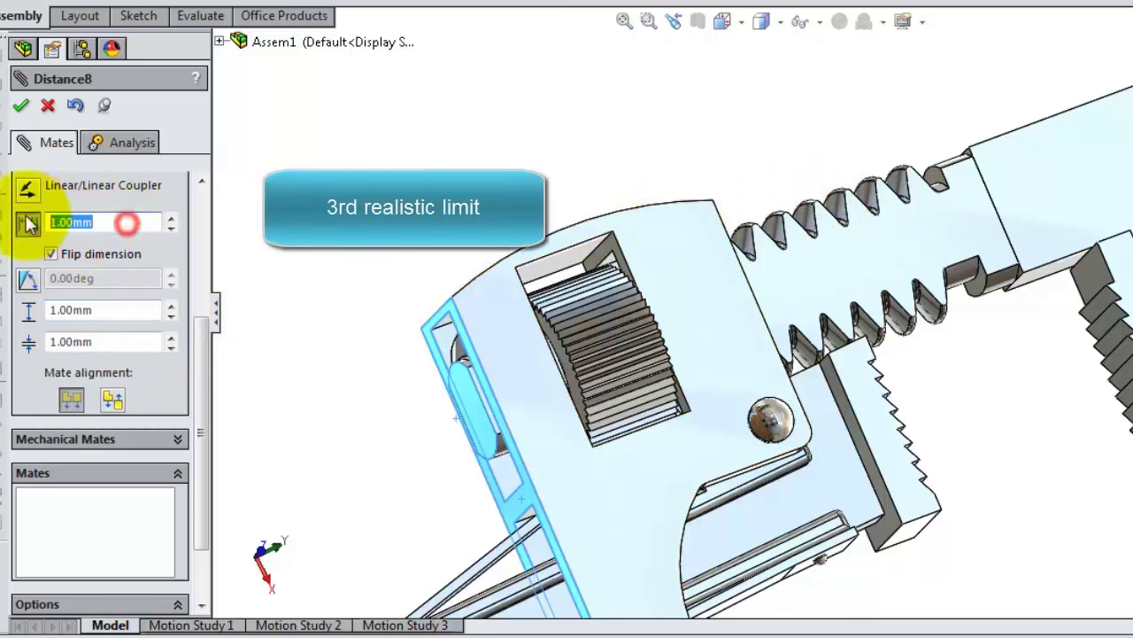
{"action": "type", "text": "20"}
{"action": "key", "text": "Return"}
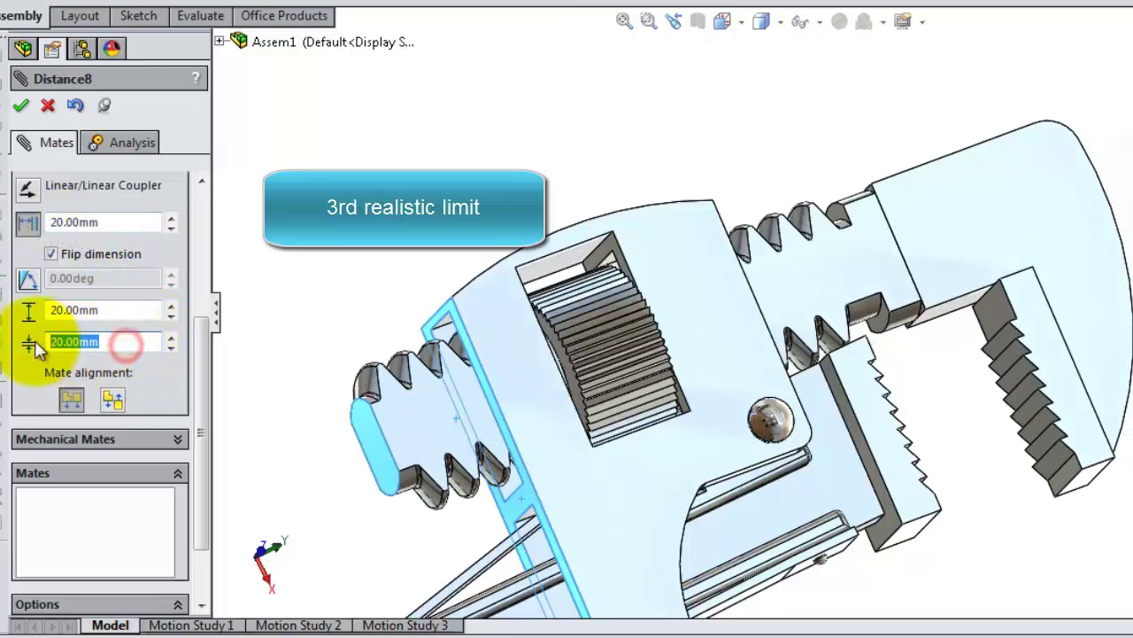
{"action": "type", "text": "1"}
{"action": "key", "text": "Return"}
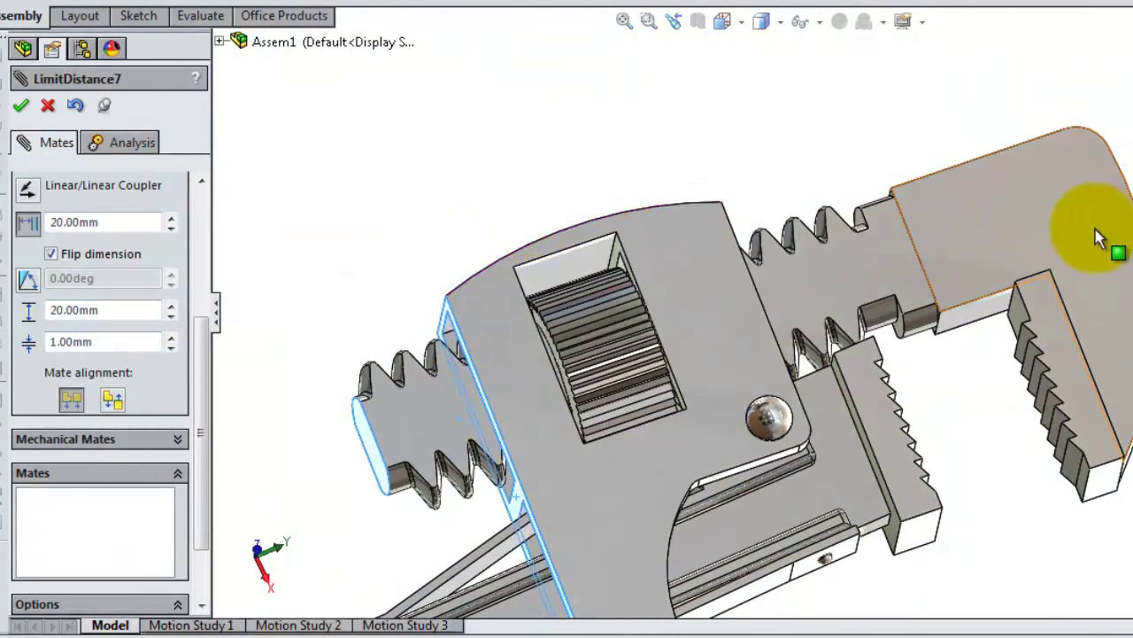
- Set the limit mate's maximum distance to 46.50 mm
{"action": "left_click", "coordinate": [1106, 270]}
{"action": "scroll", "coordinate": [987, 316], "scroll_direction": "down", "scroll_amount": 1}
{"action": "scroll", "coordinate": [898, 328], "scroll_direction": "down", "scroll_amount": 2}
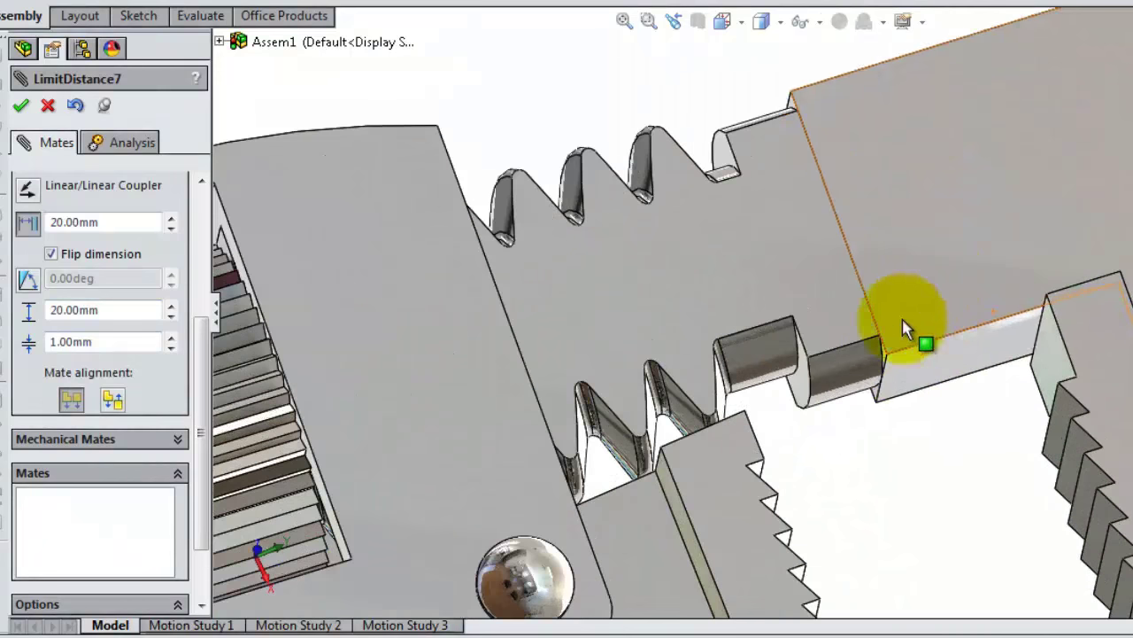
{"action": "scroll", "coordinate": [860, 367], "scroll_direction": "down", "scroll_amount": 1}
{"action": "scroll", "coordinate": [863, 374], "scroll_direction": "down", "scroll_amount": 1}
{"action": "scroll", "coordinate": [863, 374], "scroll_direction": "up", "scroll_amount": 3}
{"action": "mouse_move", "coordinate": [847, 393]}
{"action": "middle_mouse_down"}
{"action": "mouse_move", "coordinate": [784, 362]}
{"action": "mouse_move", "coordinate": [775, 395]}
{"action": "middle_mouse_up"}
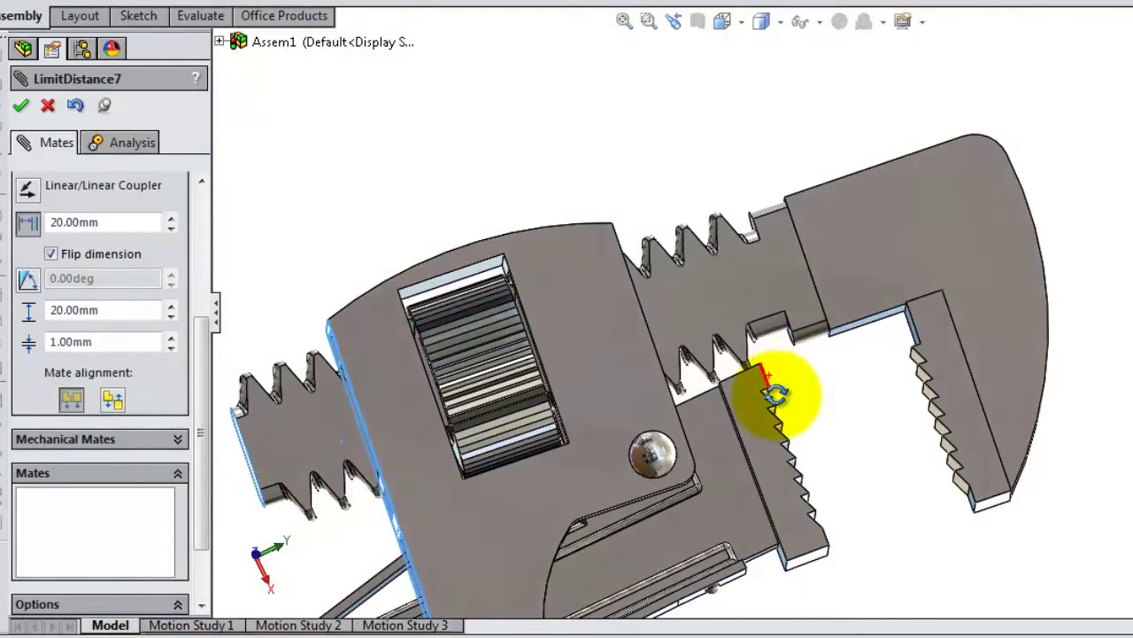
{"action": "left_click", "coordinate": [110, 310]}
{"action": "type", "text": "46"}
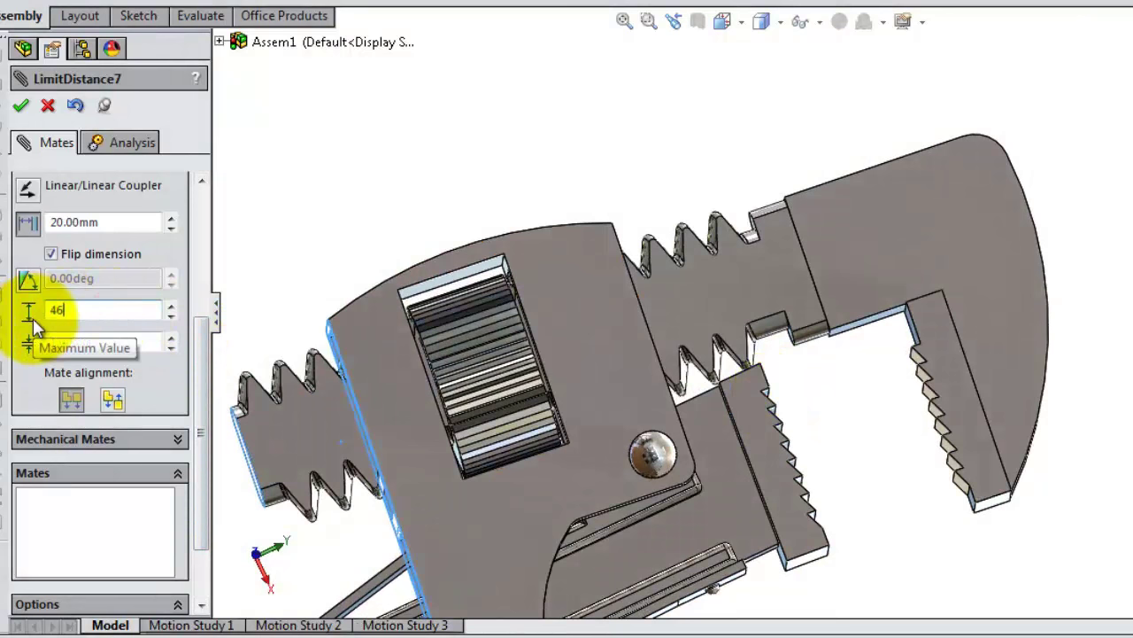
{"action": "type", "text": ".5"}
{"action": "key", "text": "Return"}
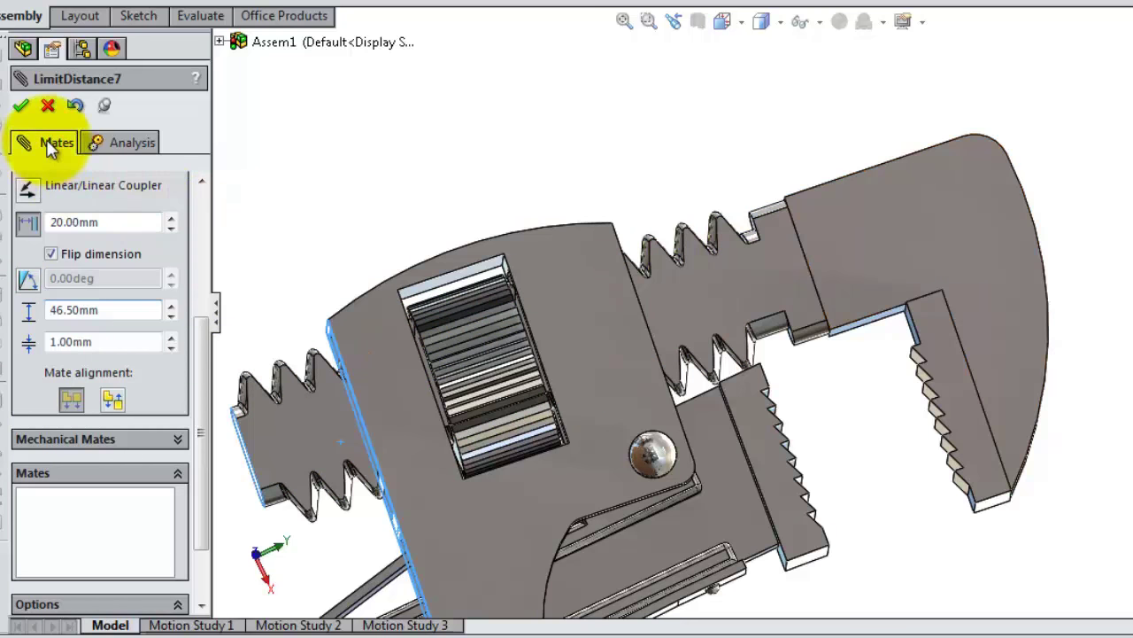
- Accept the limit mate, close the mate panel, and slide the jaw toward its limit
{"action": "left_click", "coordinate": [20, 107]}
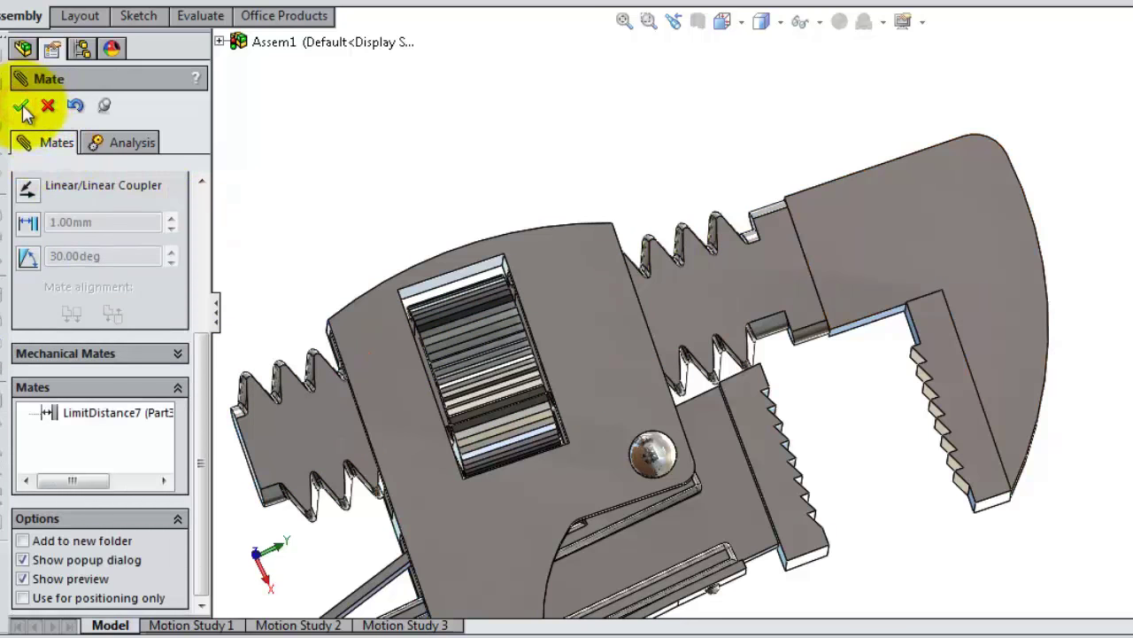
{"action": "left_click", "coordinate": [22, 107]}
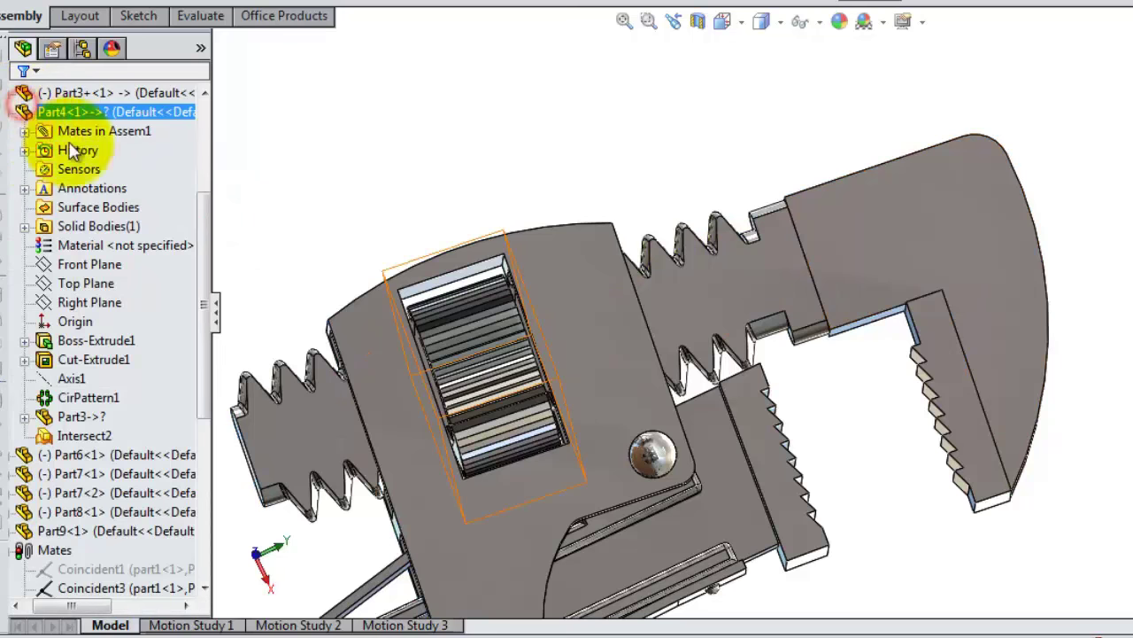
{"action": "mouse_move", "coordinate": [919, 278]}
{"action": "left_mouse_down"}
{"action": "mouse_move", "coordinate": [1039, 213]}
{"action": "mouse_move", "coordinate": [981, 260]}
{"action": "mouse_move", "coordinate": [766, 380]}
{"action": "left_mouse_up"}
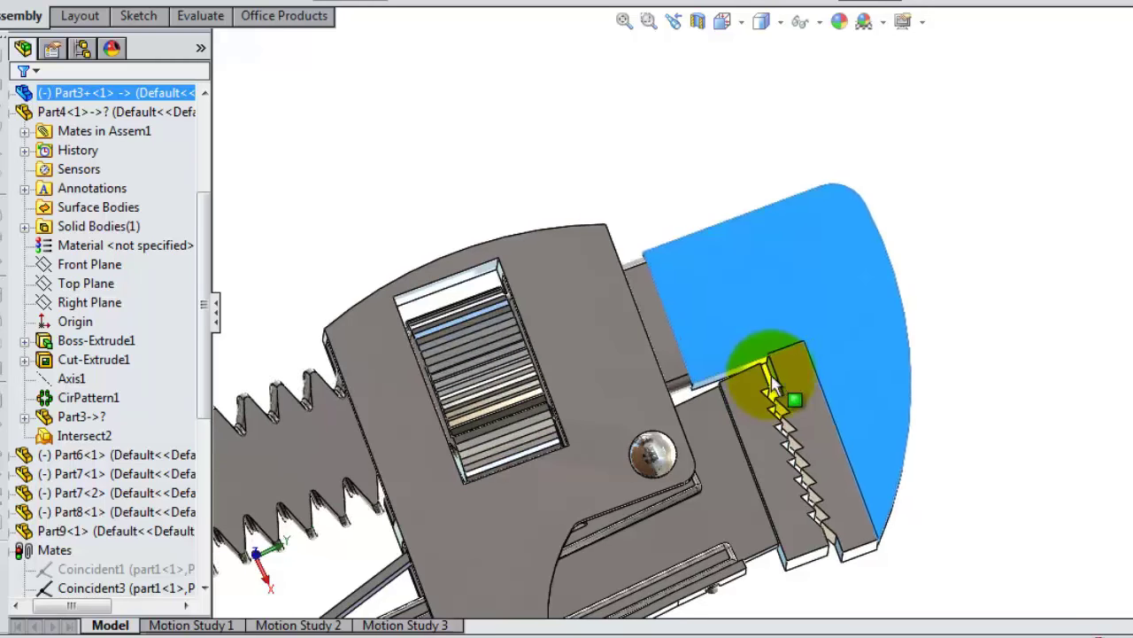
{"action": "scroll", "coordinate": [919, 381], "scroll_direction": "down", "scroll_amount": 3}
{"action": "mouse_move", "coordinate": [919, 381]}
{"action": "middle_mouse_down"}
{"action": "mouse_move", "coordinate": [918, 413]}
{"action": "mouse_move", "coordinate": [855, 438]}
{"action": "middle_mouse_up"}
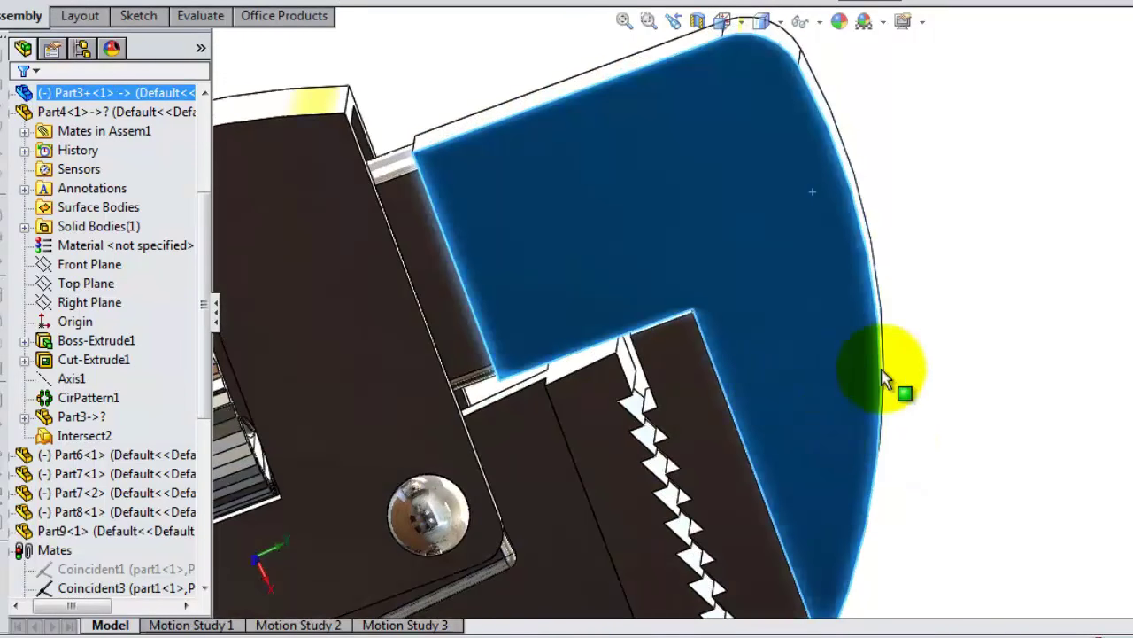
{"action": "scroll", "coordinate": [883, 379], "scroll_direction": "up", "scroll_amount": 2}
{"action": "middle_click_drag", "start_coordinate": [947, 363], "coordinate": [962, 418]}
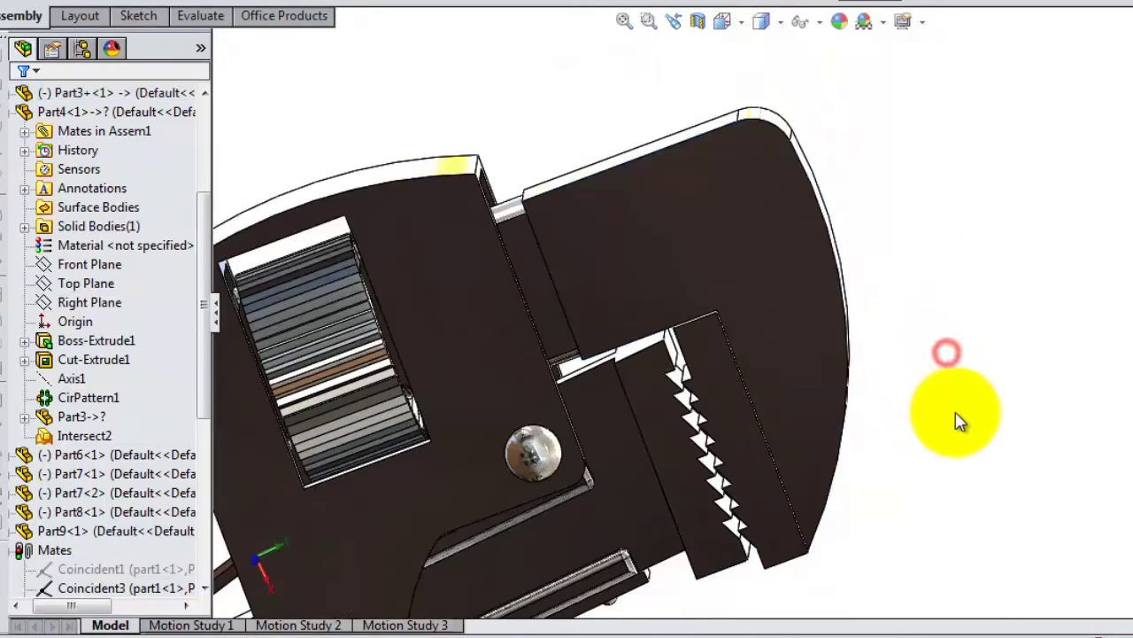
{"action": "middle_click_drag", "start_coordinate": [959, 344], "coordinate": [793, 363]}
{"action": "left_click_drag", "start_coordinate": [792, 363], "coordinate": [713, 332]}
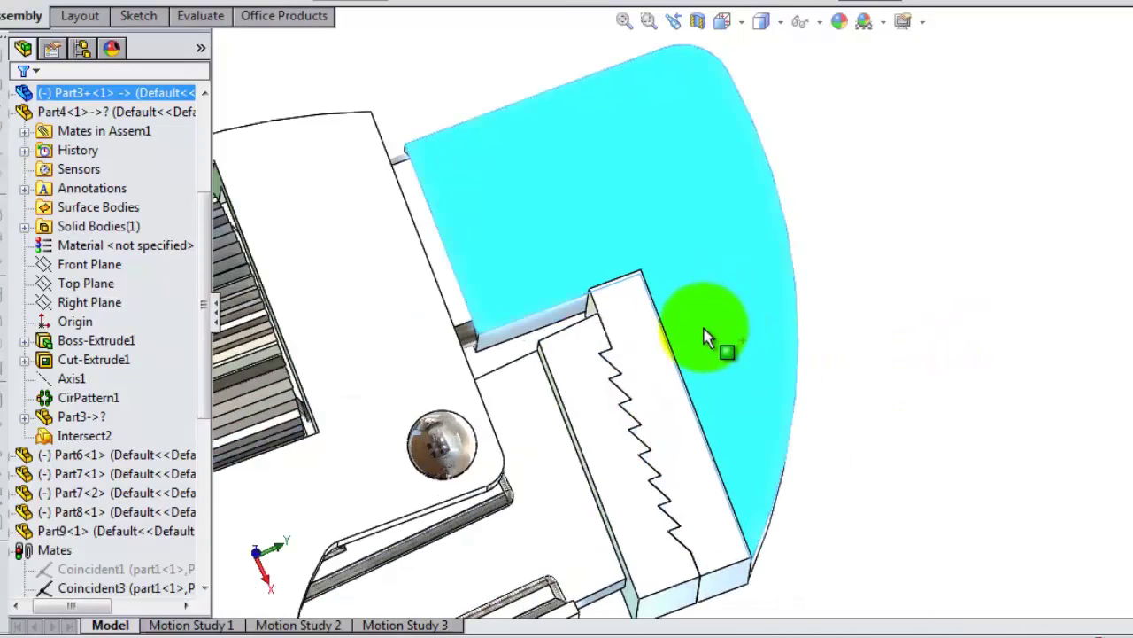
{"action": "left_click_drag", "start_coordinate": [716, 338], "coordinate": [873, 324]}
- Slide the movable jaw out to its limit, then back along the slot nearly shut
{"action": "scroll", "coordinate": [772, 316], "scroll_direction": "up", "scroll_amount": 2}
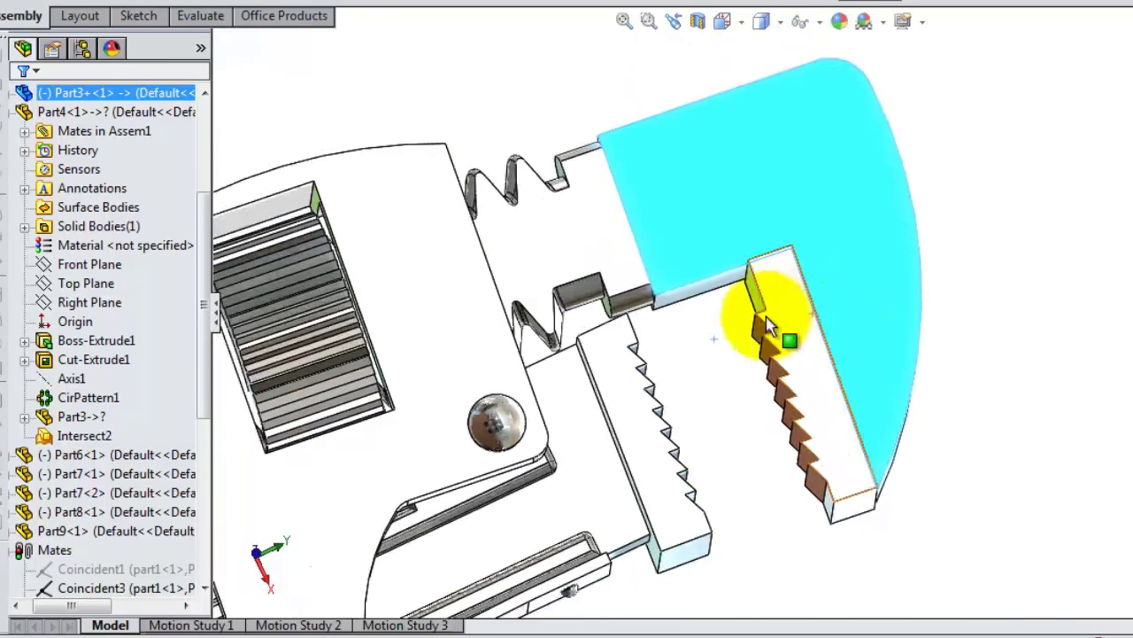
{"action": "scroll", "coordinate": [708, 292], "scroll_direction": "up", "scroll_amount": 2}
{"action": "scroll", "coordinate": [724, 363], "scroll_direction": "up", "scroll_amount": 1}
{"action": "left_click", "coordinate": [724, 363]}
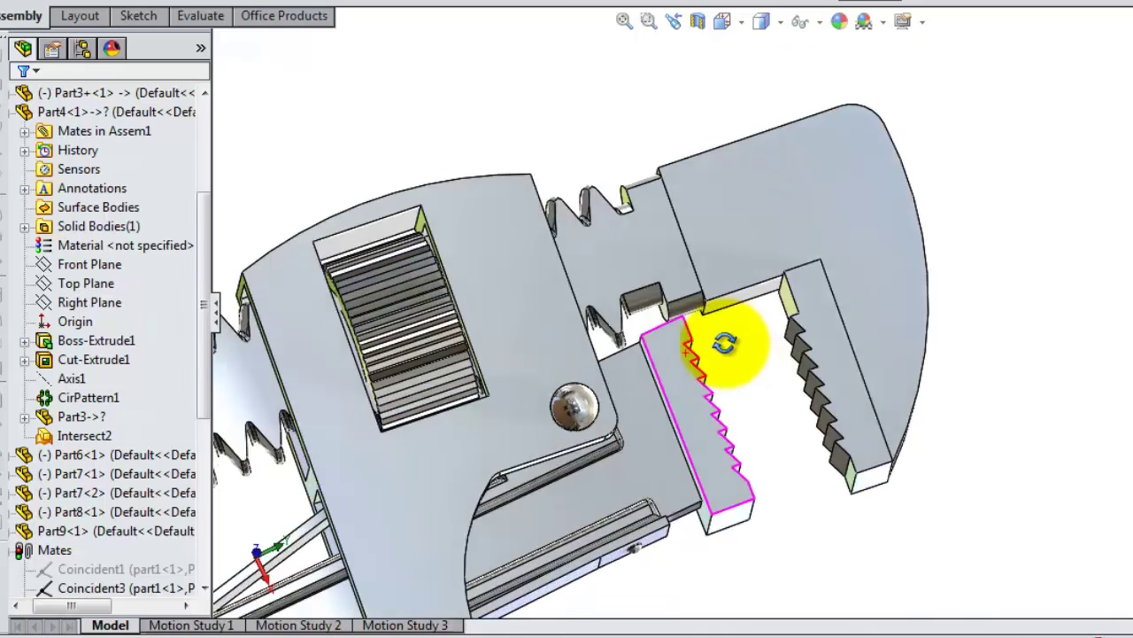
{"action": "middle_click_drag", "start_coordinate": [729, 347], "coordinate": [788, 274]}
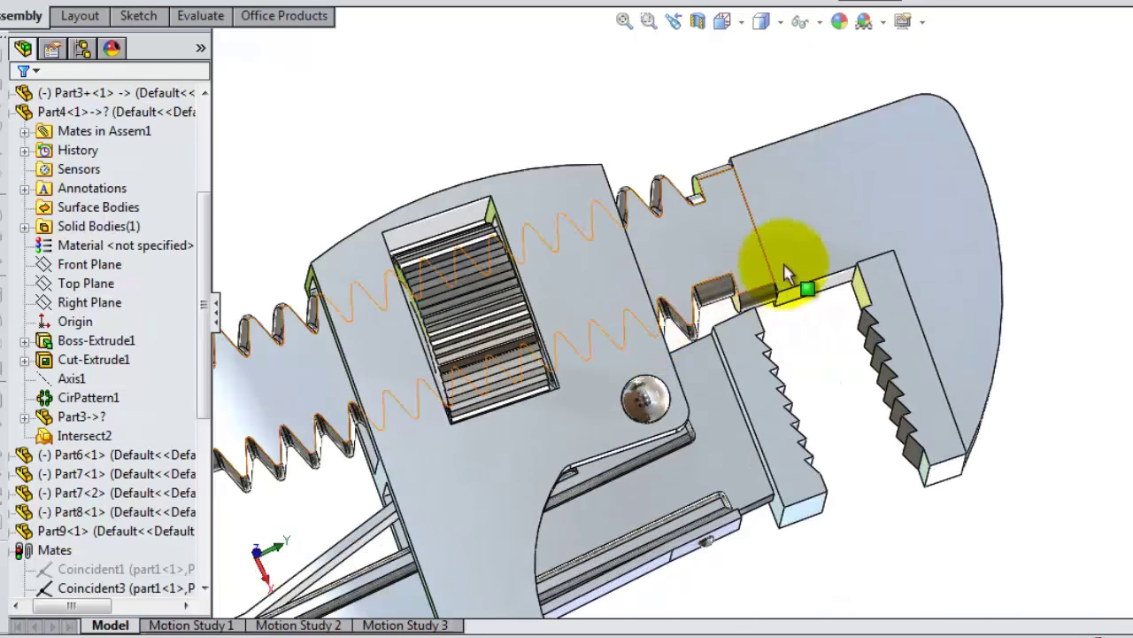
{"action": "mouse_move", "coordinate": [814, 323]}
{"action": "middle_mouse_down"}
{"action": "mouse_move", "coordinate": [794, 328]}
{"action": "mouse_move", "coordinate": [806, 327]}
{"action": "middle_mouse_up"}
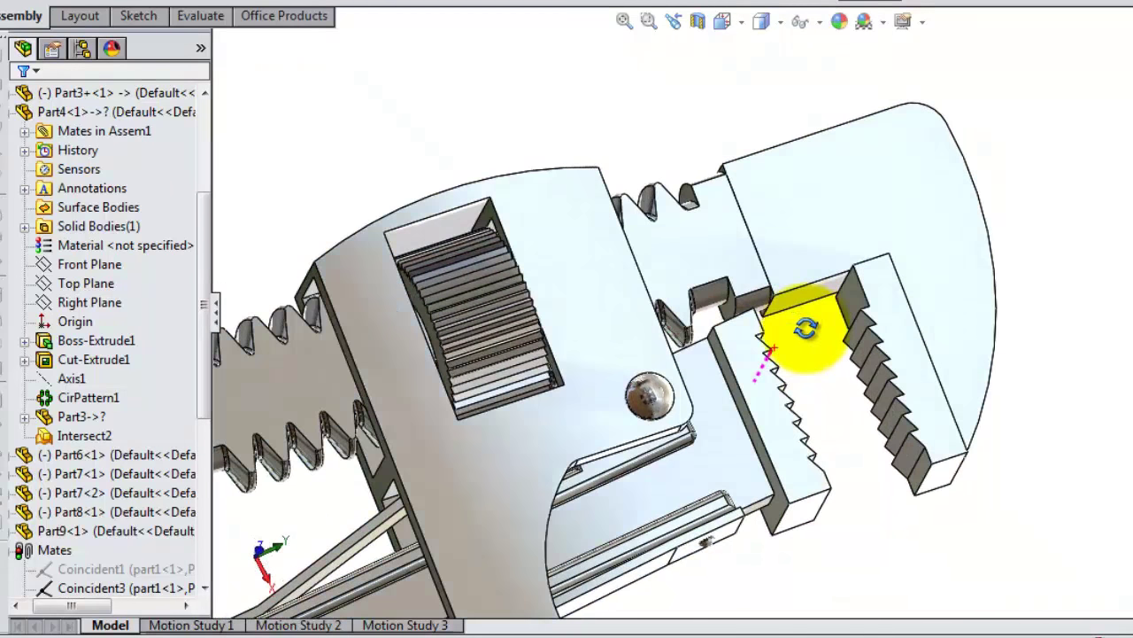
{"action": "mouse_move", "coordinate": [820, 228]}
{"action": "left_mouse_down"}
{"action": "mouse_move", "coordinate": [1025, 161]}
{"action": "mouse_move", "coordinate": [903, 210]}
{"action": "mouse_move", "coordinate": [885, 248]}
{"action": "mouse_move", "coordinate": [824, 286]}
{"action": "mouse_move", "coordinate": [778, 370]}
{"action": "left_mouse_up"}
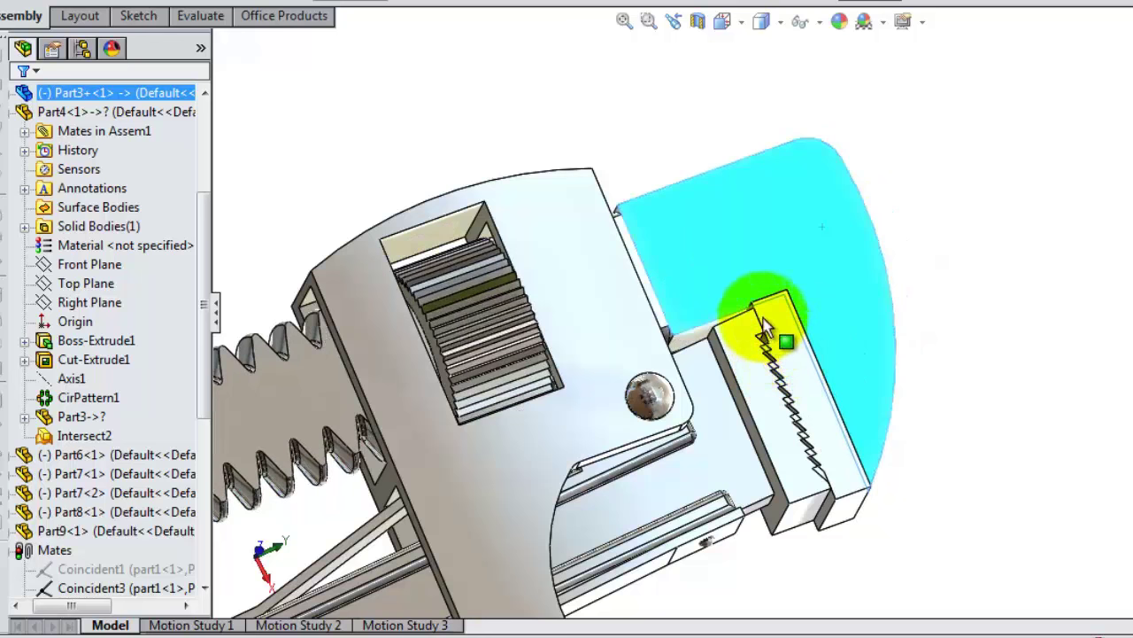
{"action": "mouse_move", "coordinate": [767, 327]}
{"action": "left_mouse_down"}
{"action": "mouse_move", "coordinate": [741, 309]}
{"action": "mouse_move", "coordinate": [719, 268]}
{"action": "mouse_move", "coordinate": [757, 253]}
{"action": "mouse_move", "coordinate": [717, 241]}
{"action": "mouse_move", "coordinate": [793, 208]}
{"action": "mouse_move", "coordinate": [756, 245]}
{"action": "mouse_move", "coordinate": [718, 241]}
{"action": "mouse_move", "coordinate": [797, 260]}
{"action": "mouse_move", "coordinate": [878, 250]}
{"action": "mouse_move", "coordinate": [916, 261]}
{"action": "mouse_move", "coordinate": [941, 240]}
{"action": "mouse_move", "coordinate": [916, 190]}
{"action": "mouse_move", "coordinate": [836, 193]}
{"action": "mouse_move", "coordinate": [788, 275]}
{"action": "mouse_move", "coordinate": [723, 240]}
{"action": "mouse_move", "coordinate": [715, 251]}
{"action": "mouse_move", "coordinate": [732, 251]}
{"action": "mouse_move", "coordinate": [789, 322]}
{"action": "left_mouse_up"}
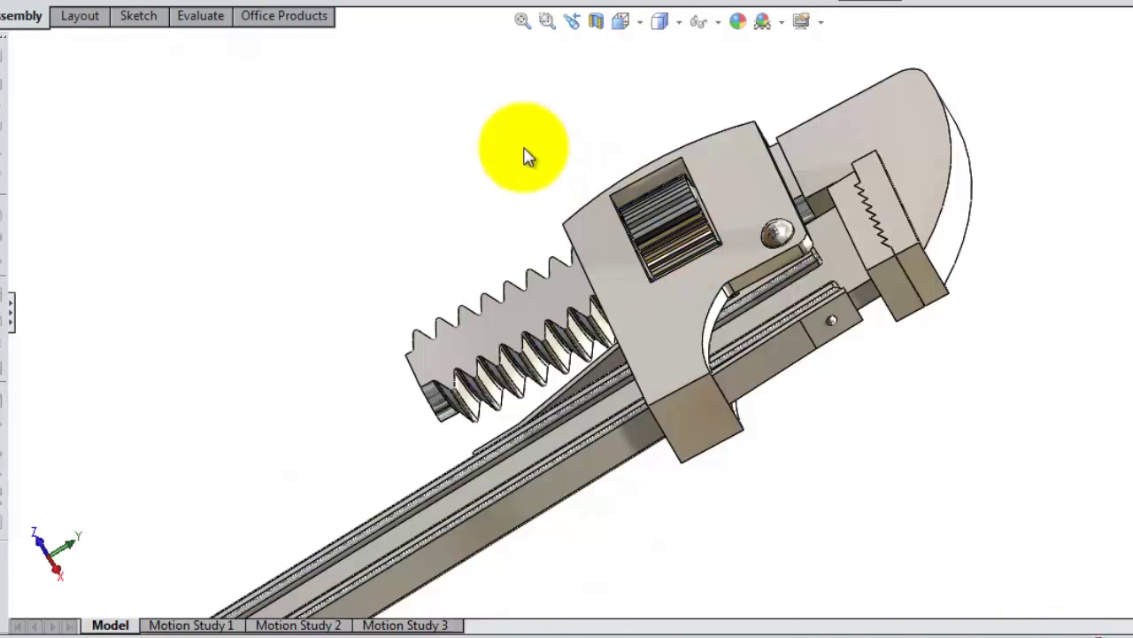
- Orbit the finished wrench to review its top and side views
{"action": "mouse_move", "coordinate": [524, 157]}
{"action": "middle_mouse_down"}
{"action": "mouse_move", "coordinate": [557, 321]}
{"action": "mouse_move", "coordinate": [619, 373]}
{"action": "mouse_move", "coordinate": [663, 380]}
{"action": "mouse_move", "coordinate": [824, 293]}
{"action": "mouse_move", "coordinate": [791, 316]}
{"action": "mouse_move", "coordinate": [696, 337]}
{"action": "mouse_move", "coordinate": [620, 318]}
{"action": "mouse_move", "coordinate": [630, 208]}
{"action": "mouse_move", "coordinate": [581, 114]}
{"action": "middle_mouse_up"}
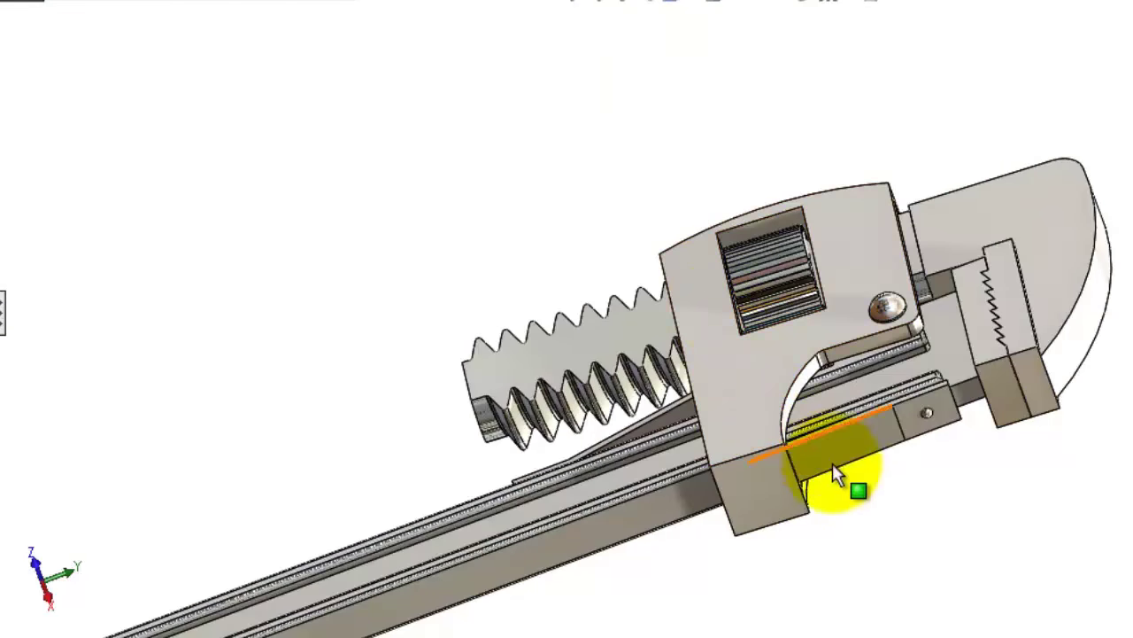
{"action": "mouse_move", "coordinate": [834, 472]}
{"action": "middle_mouse_down"}
{"action": "mouse_move", "coordinate": [821, 372]}
{"action": "mouse_move", "coordinate": [792, 337]}
{"action": "mouse_move", "coordinate": [742, 361]}
{"action": "mouse_move", "coordinate": [652, 228]}
{"action": "mouse_move", "coordinate": [628, 119]}
{"action": "middle_mouse_up"}
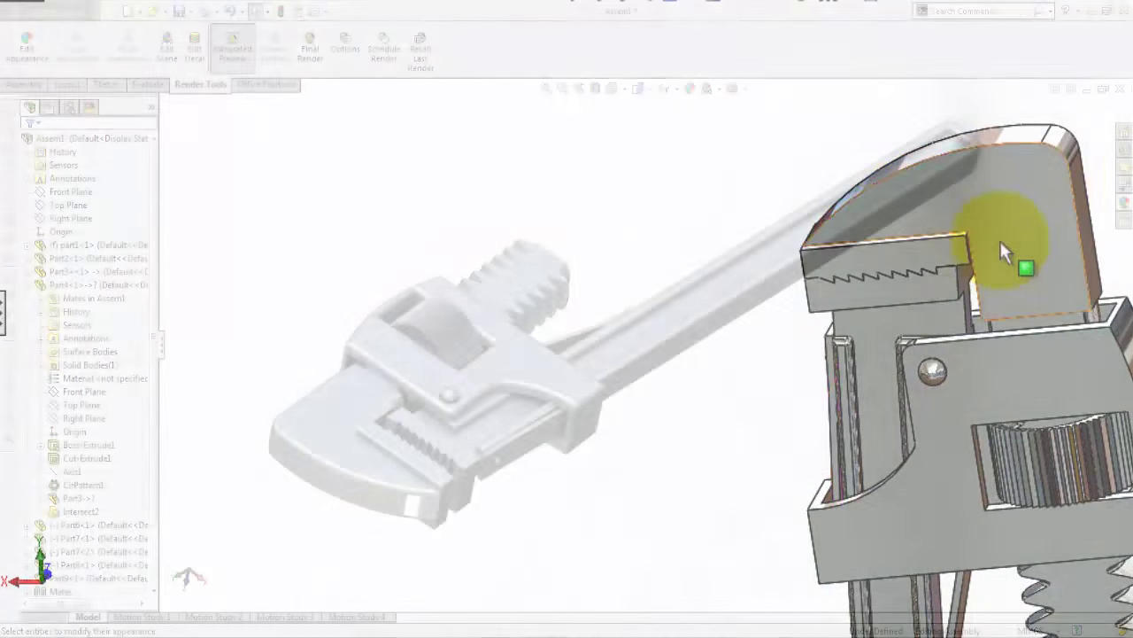